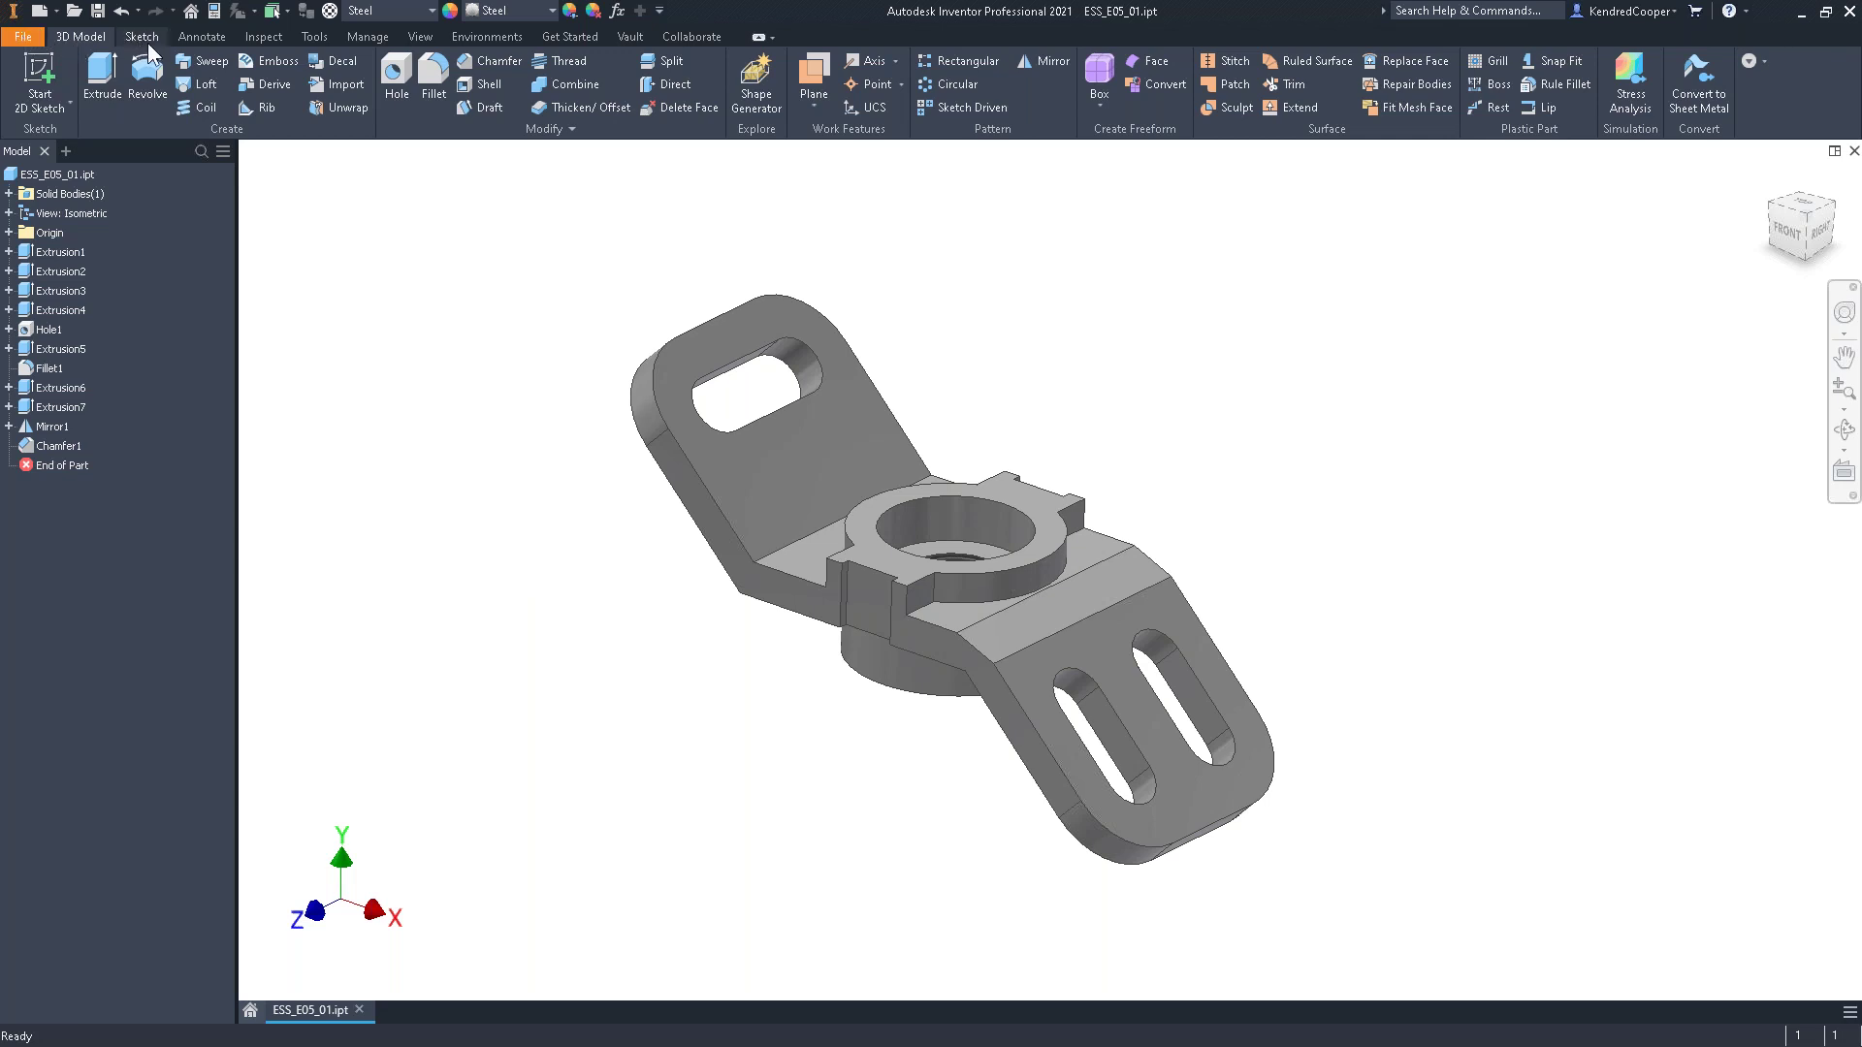
{"action": "left_click", "coordinate": [209, 39]}
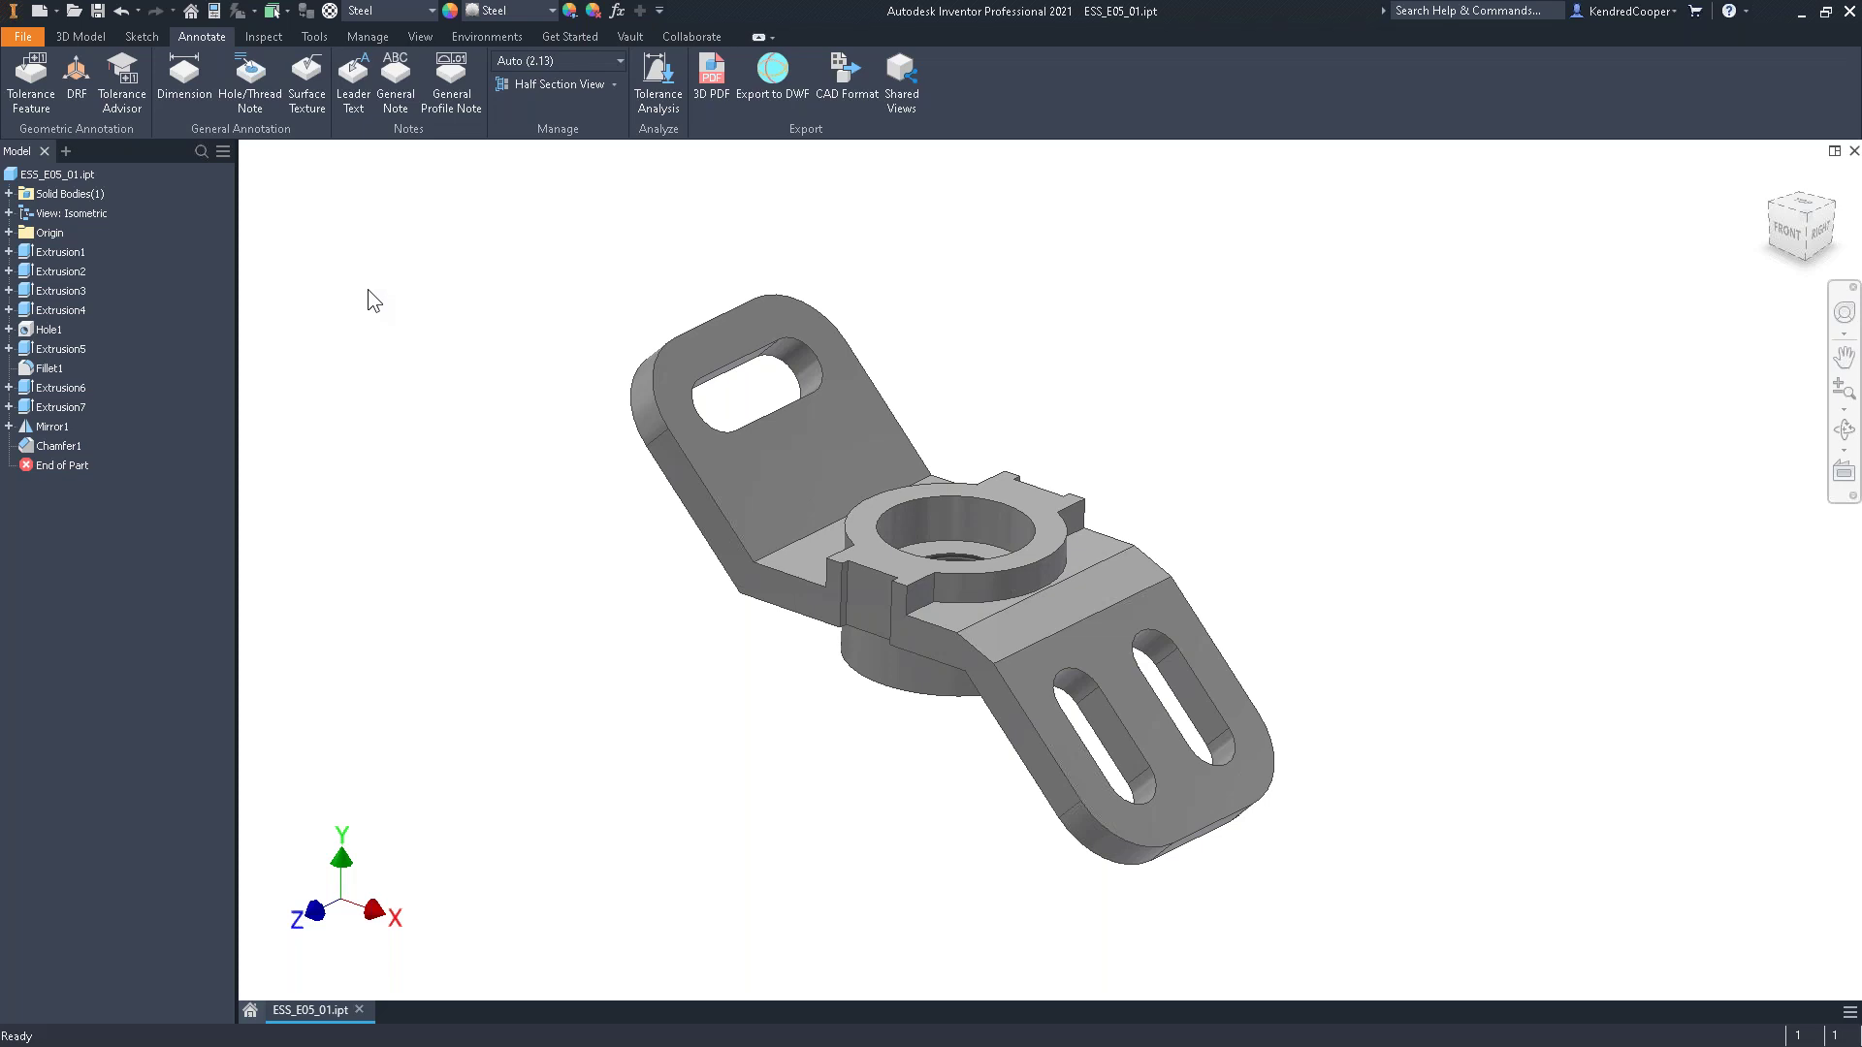
{"action": "left_click", "coordinate": [31, 72]}
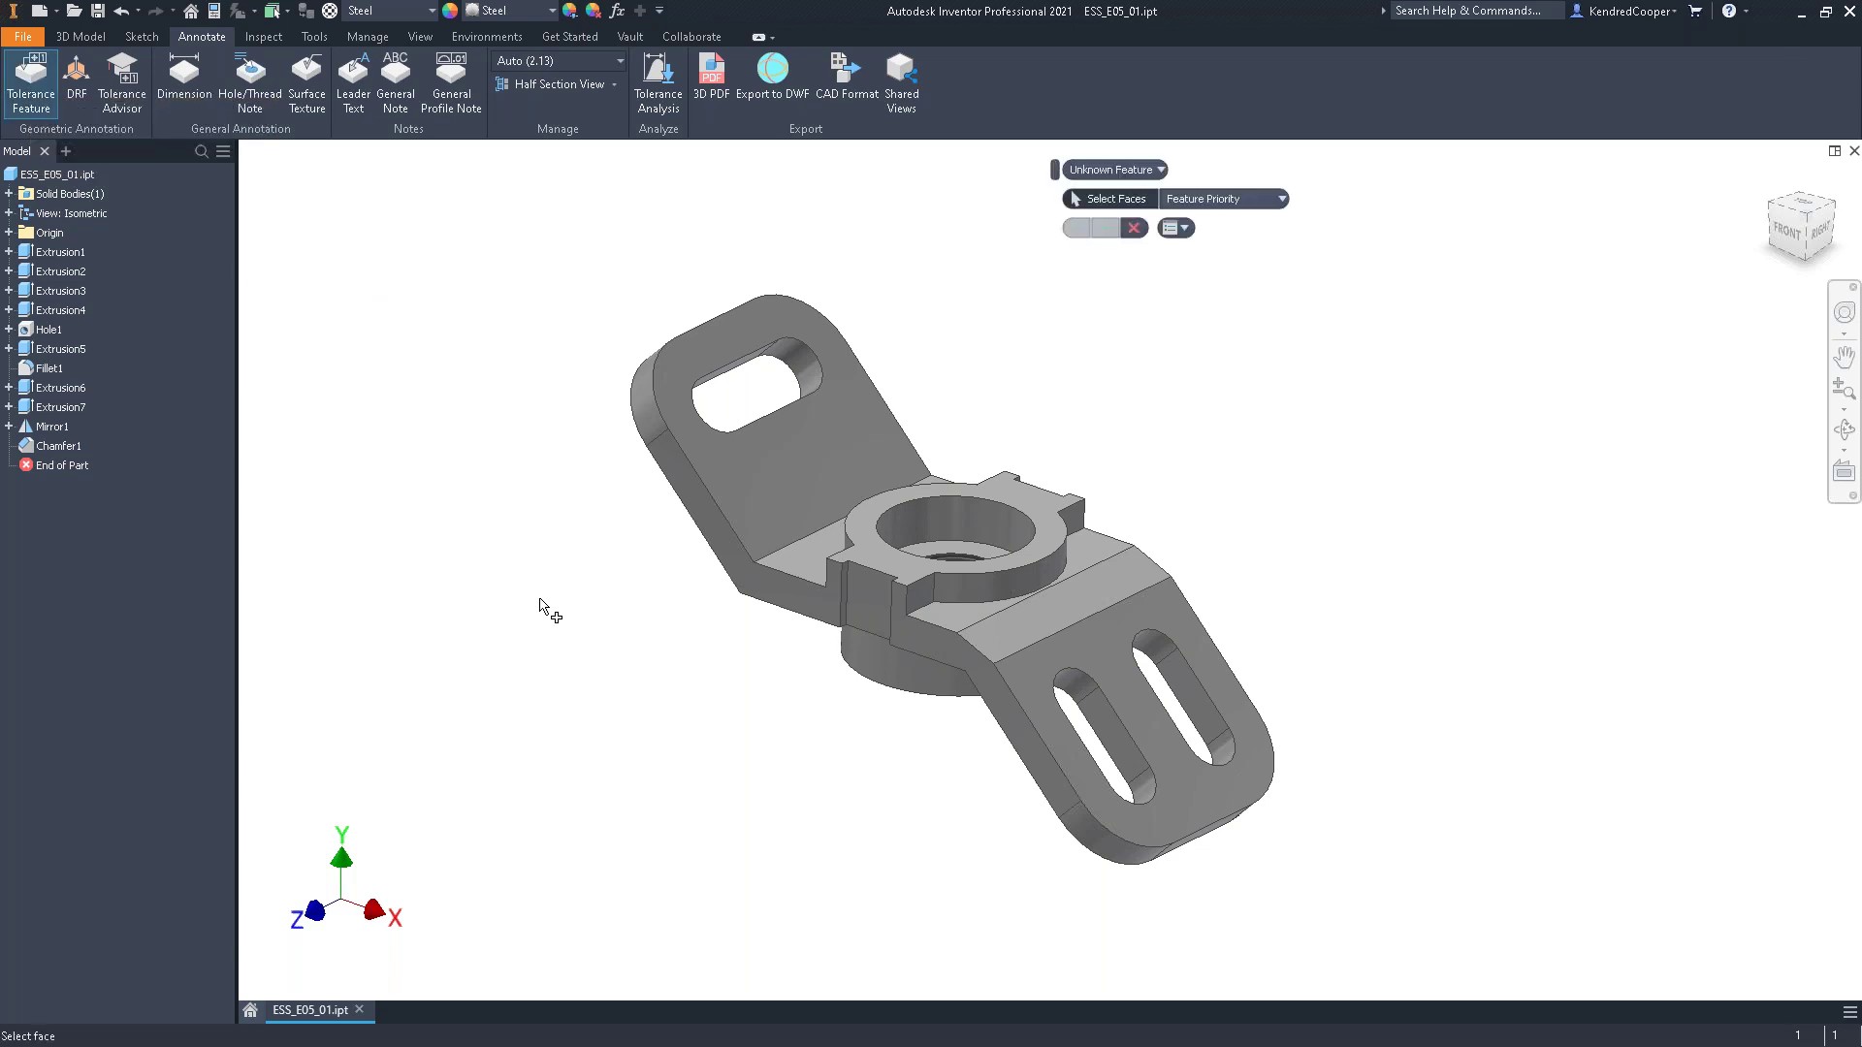
{"action": "scroll", "coordinate": [1249, 444], "scroll_direction": "down", "scroll_amount": 1}
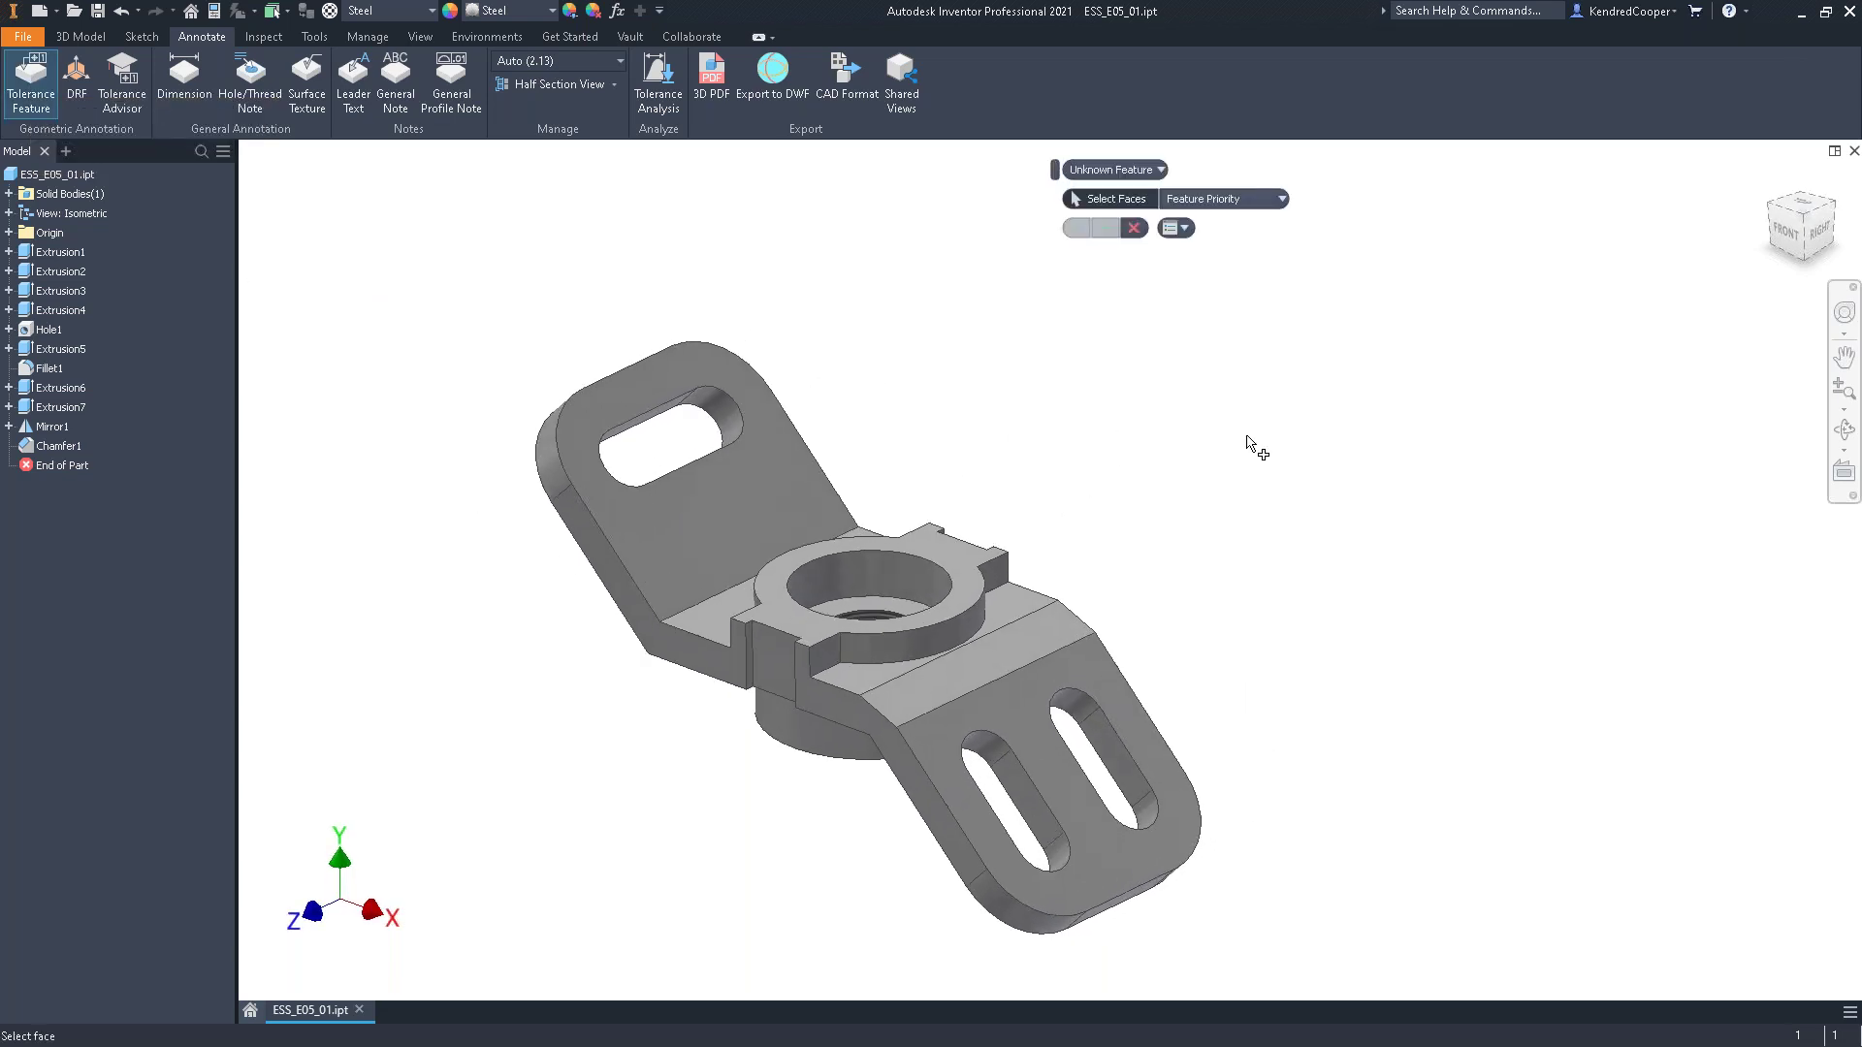
{"action": "scroll", "coordinate": [1249, 444], "scroll_direction": "down", "scroll_amount": 1}
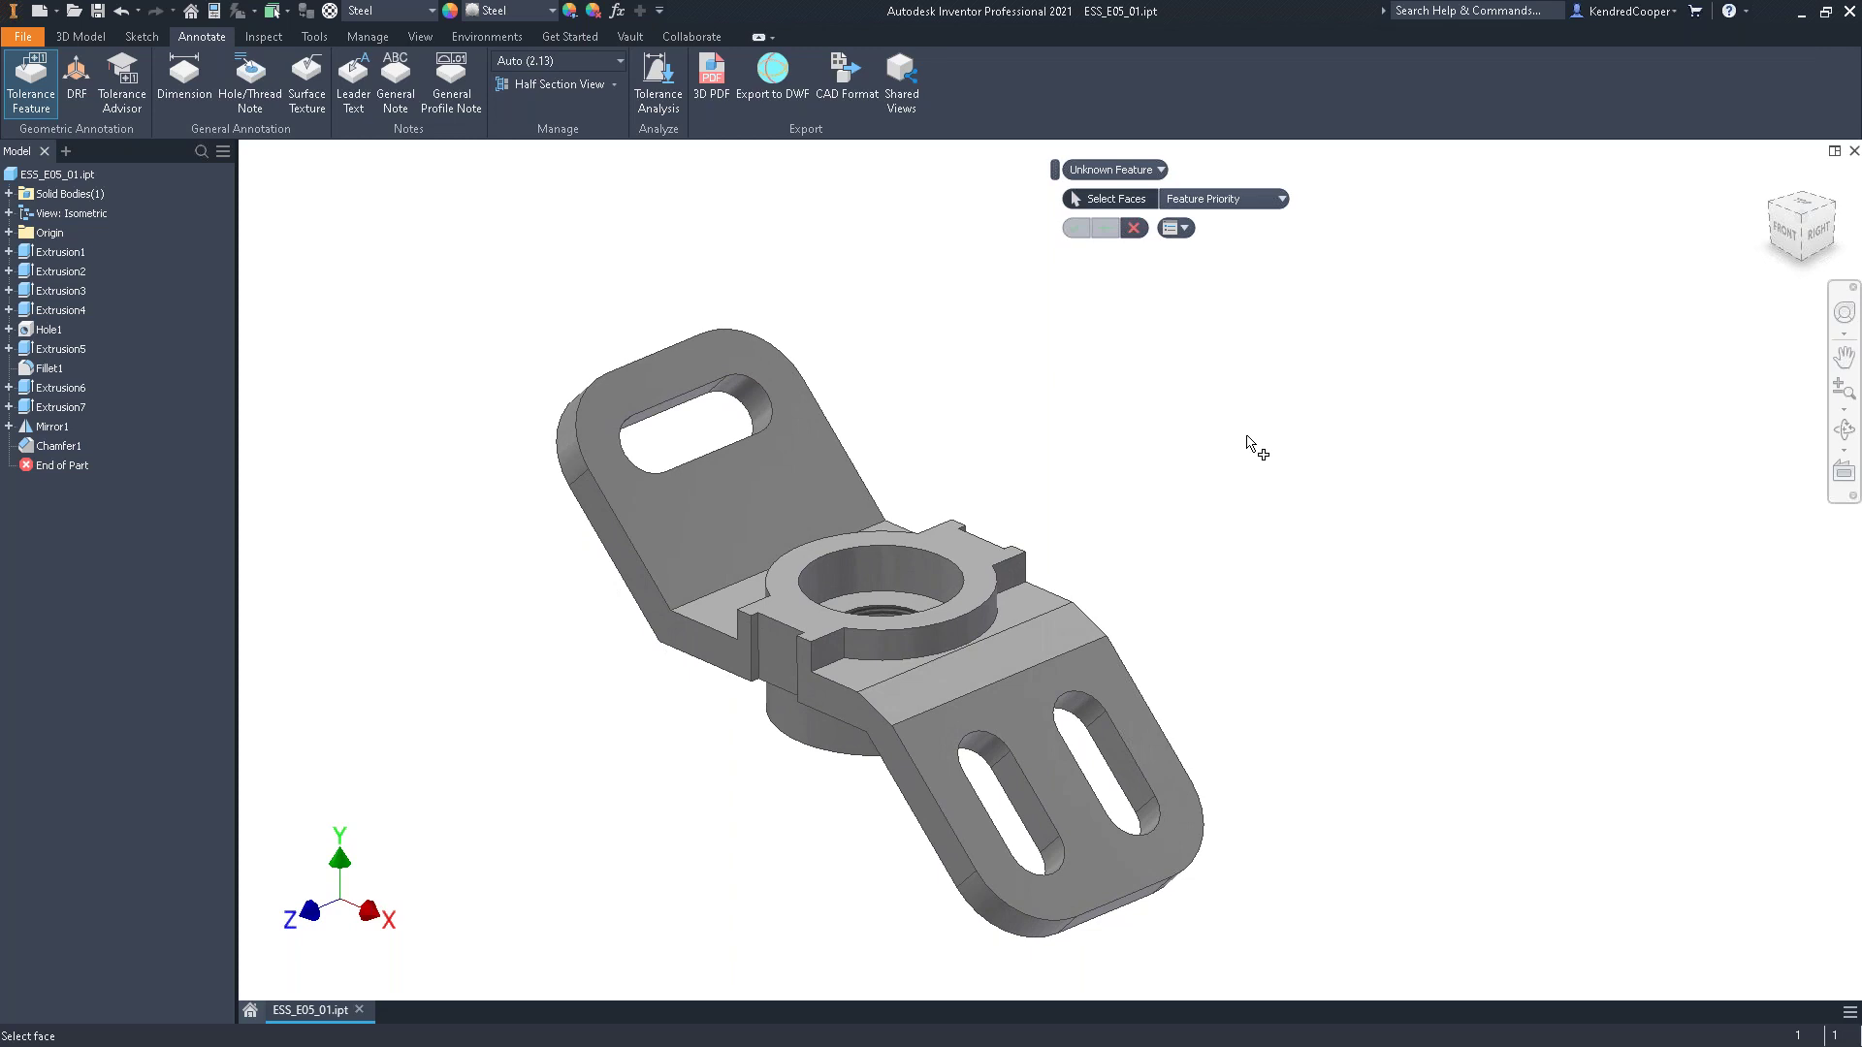
{"action": "scroll", "coordinate": [1147, 457], "scroll_direction": "down", "scroll_amount": 1}
{"action": "left_click", "coordinate": [1057, 548]}
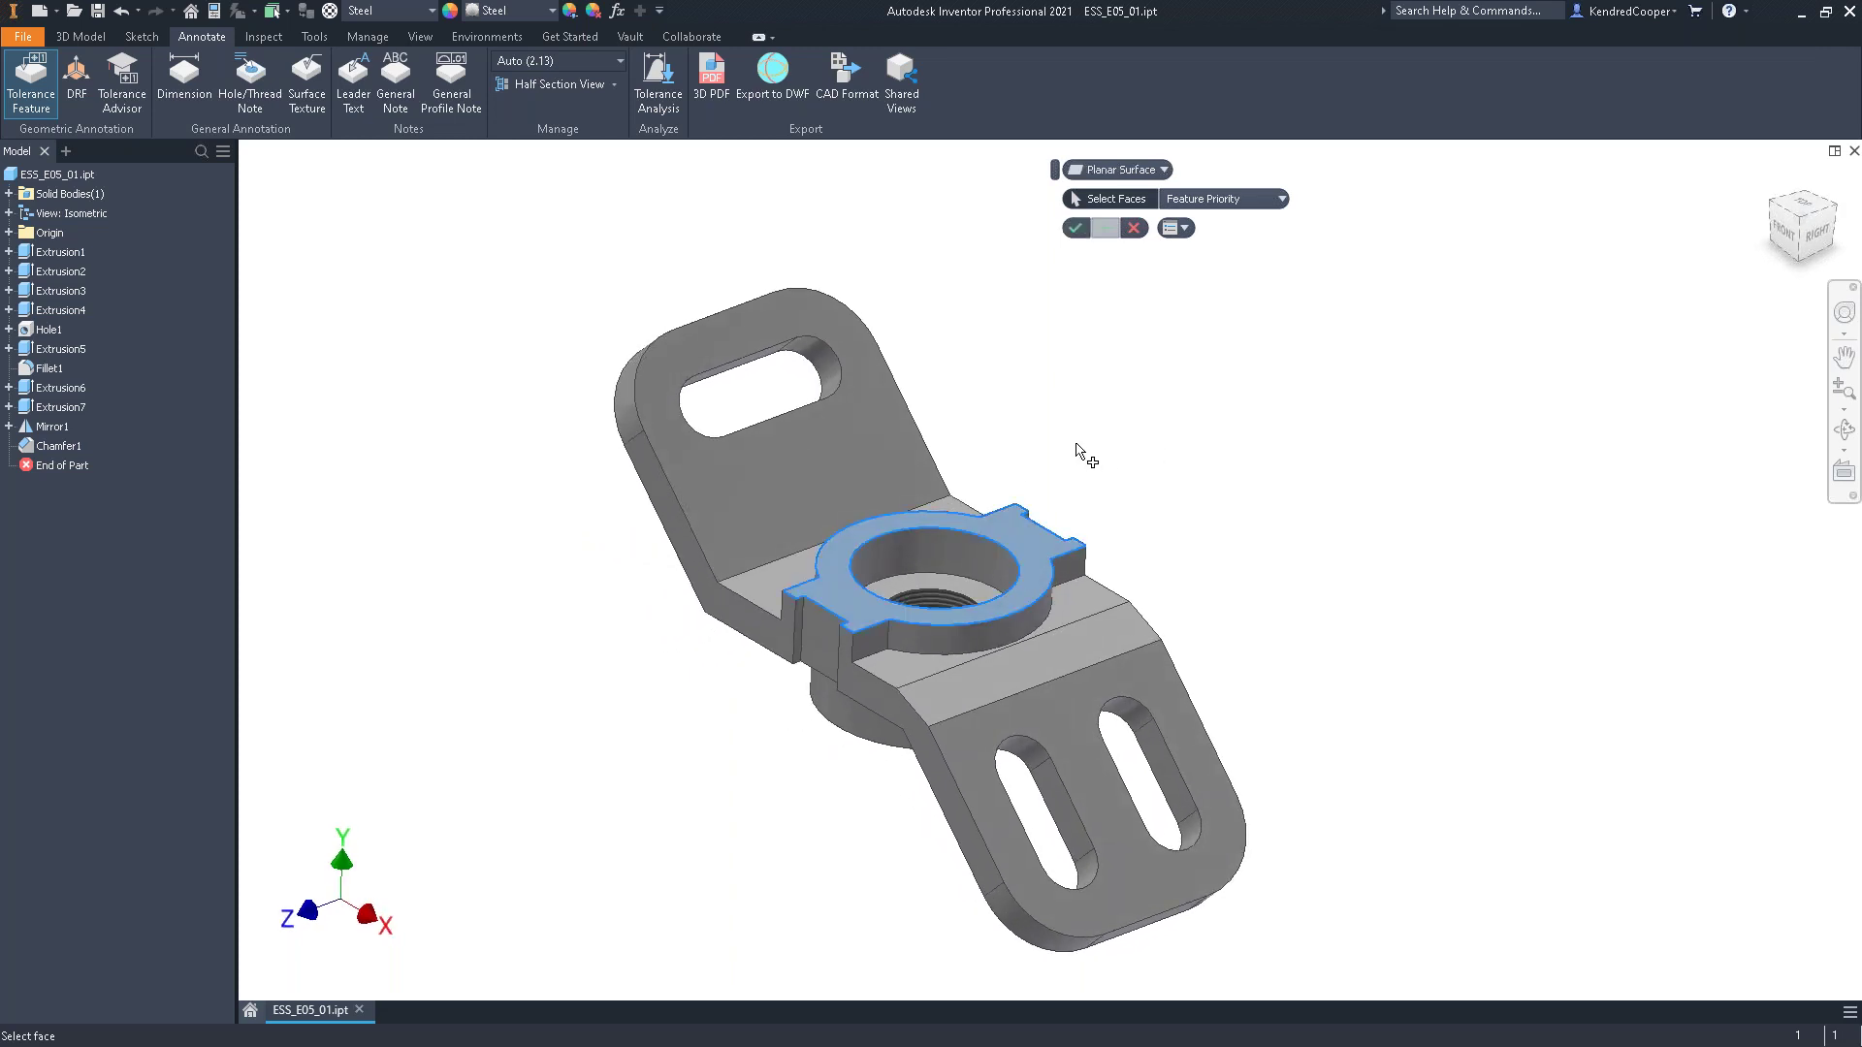
{"action": "scroll", "coordinate": [1099, 454], "scroll_direction": "down", "scroll_amount": 1}
{"action": "left_click", "coordinate": [1134, 227]}
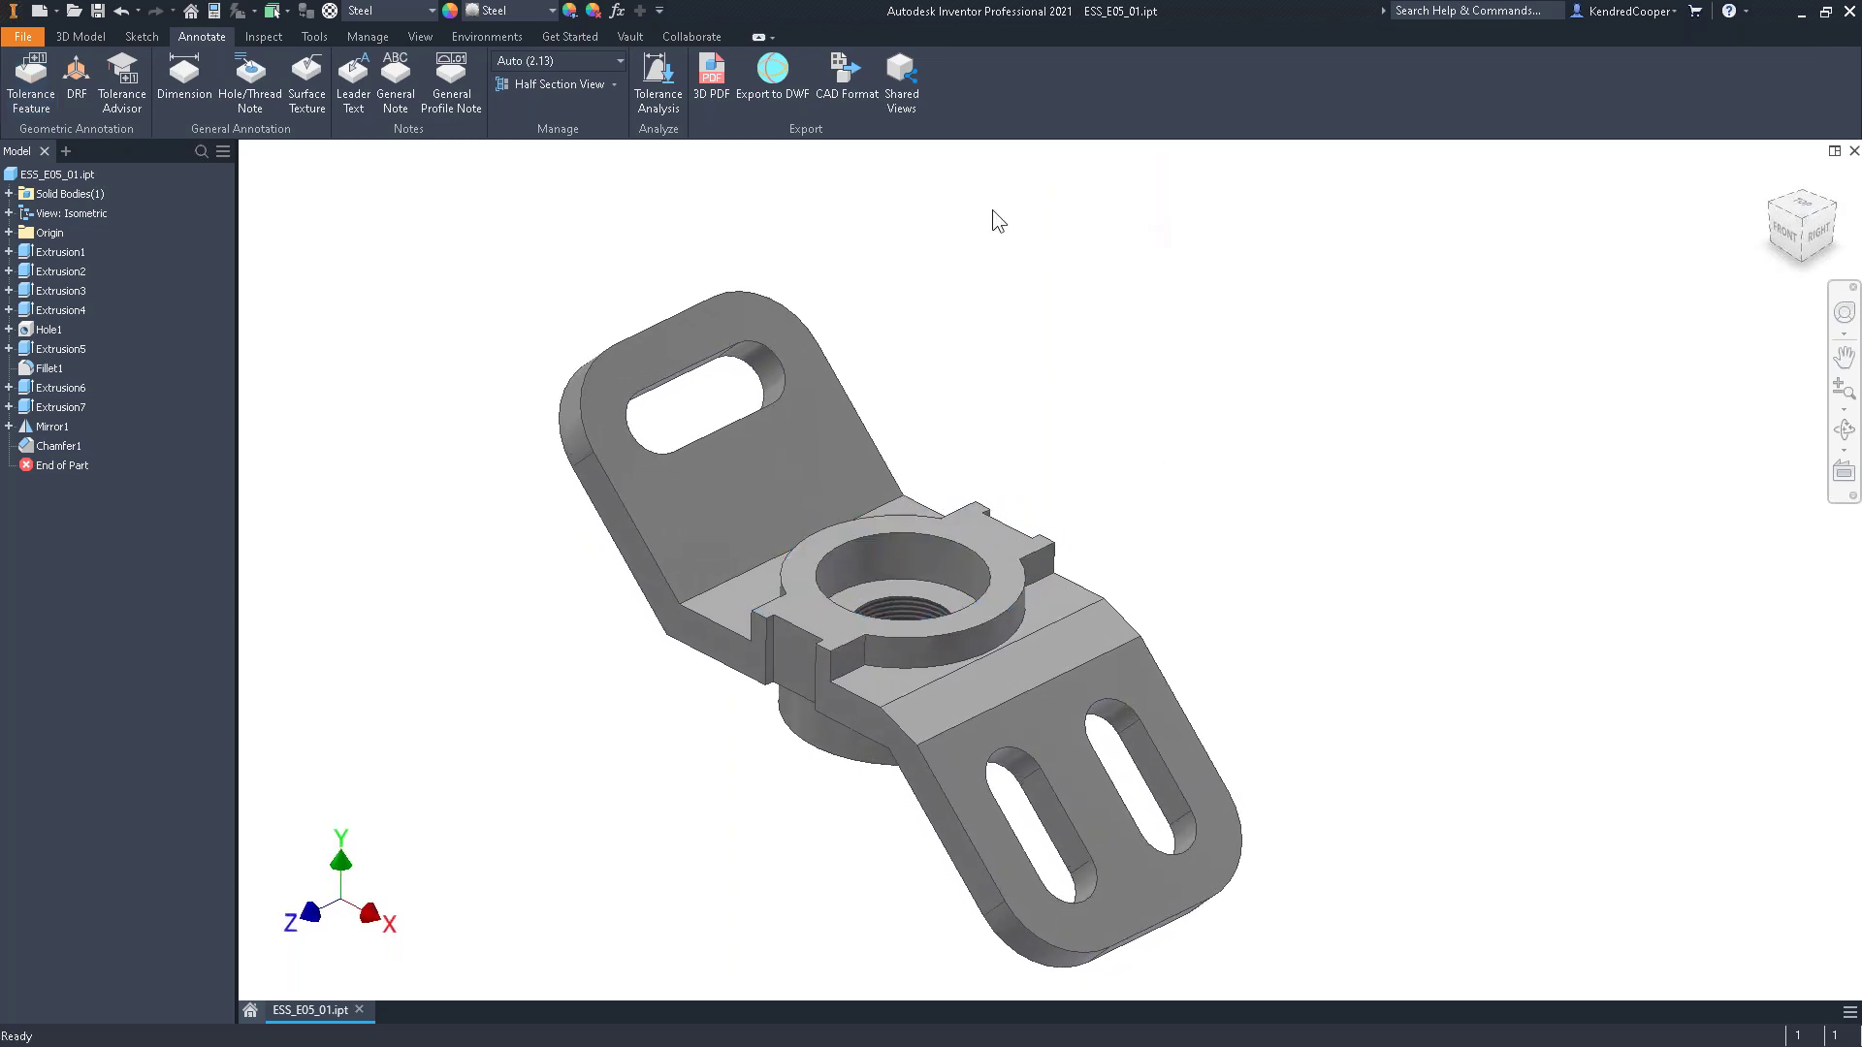
Create a Simple Hole tolerance feature on the cylindrical wall of the large central bore
{"action": "left_click", "coordinate": [31, 83]}
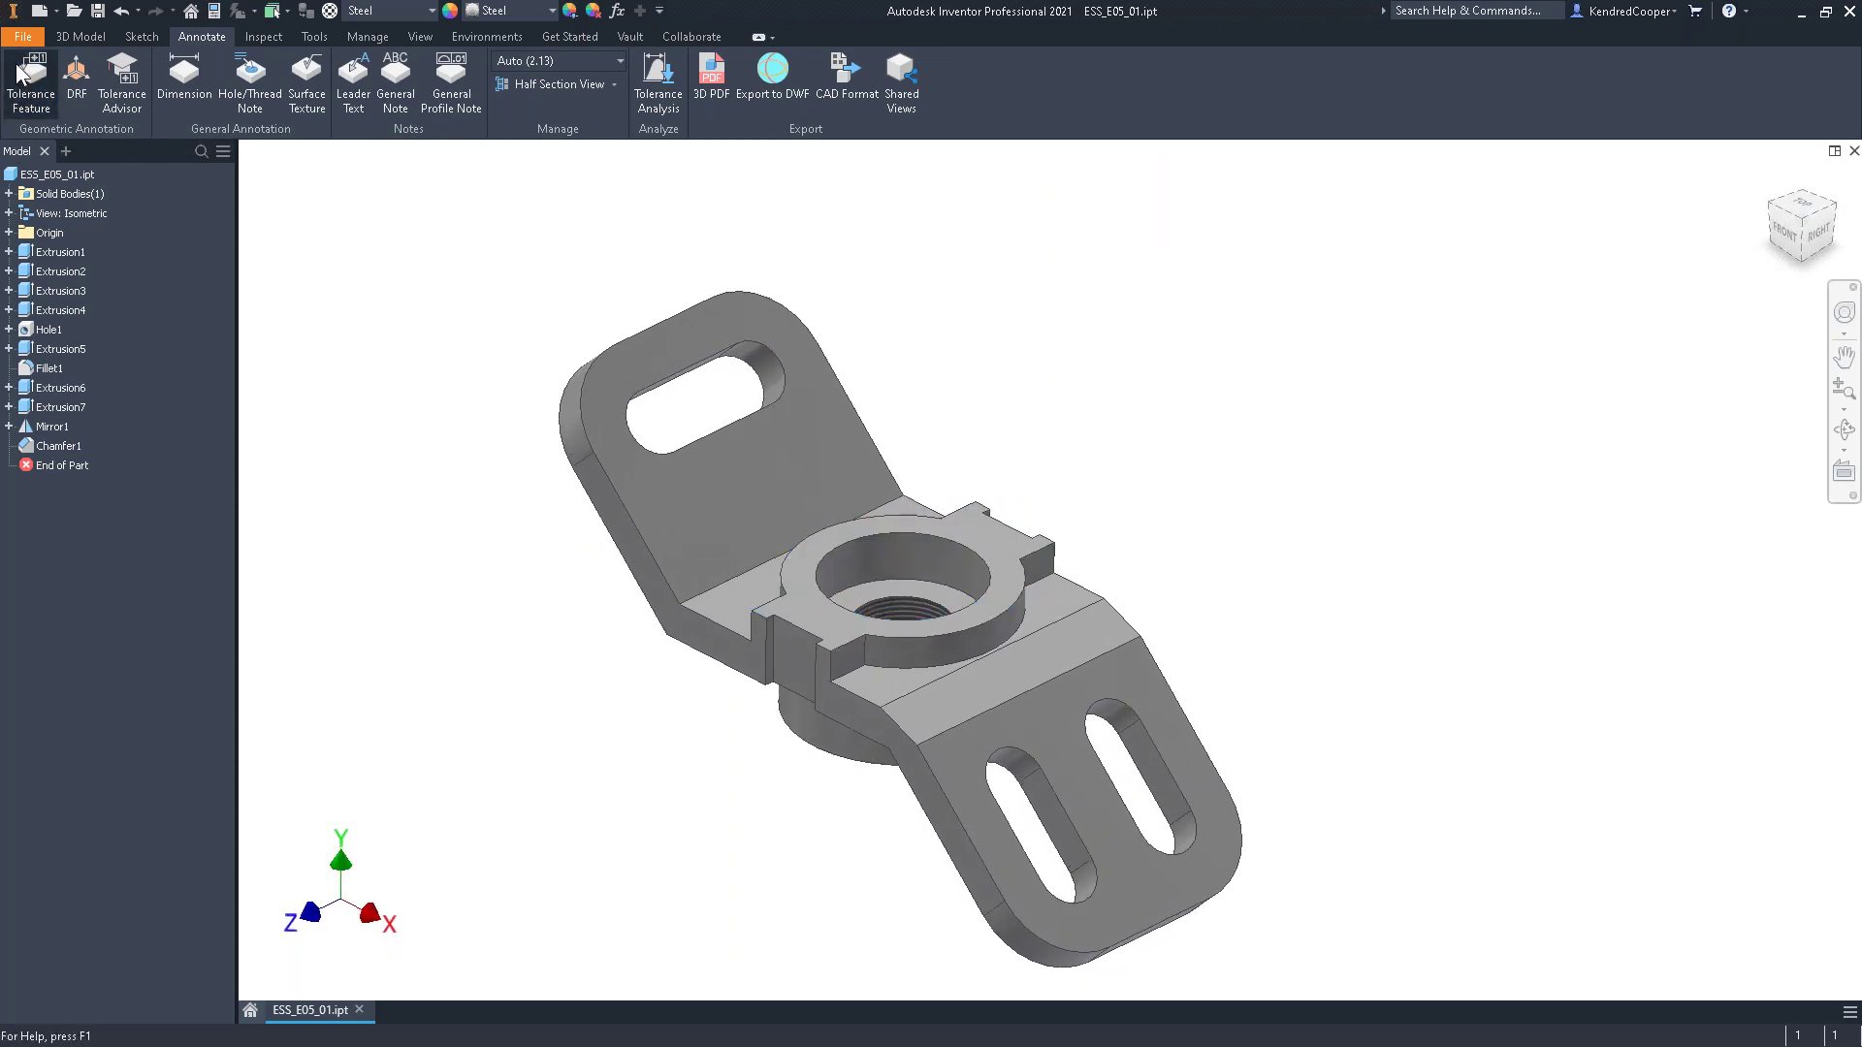
{"action": "left_click", "coordinate": [923, 558]}
{"action": "scroll", "coordinate": [1143, 407], "scroll_direction": "up", "scroll_amount": 2}
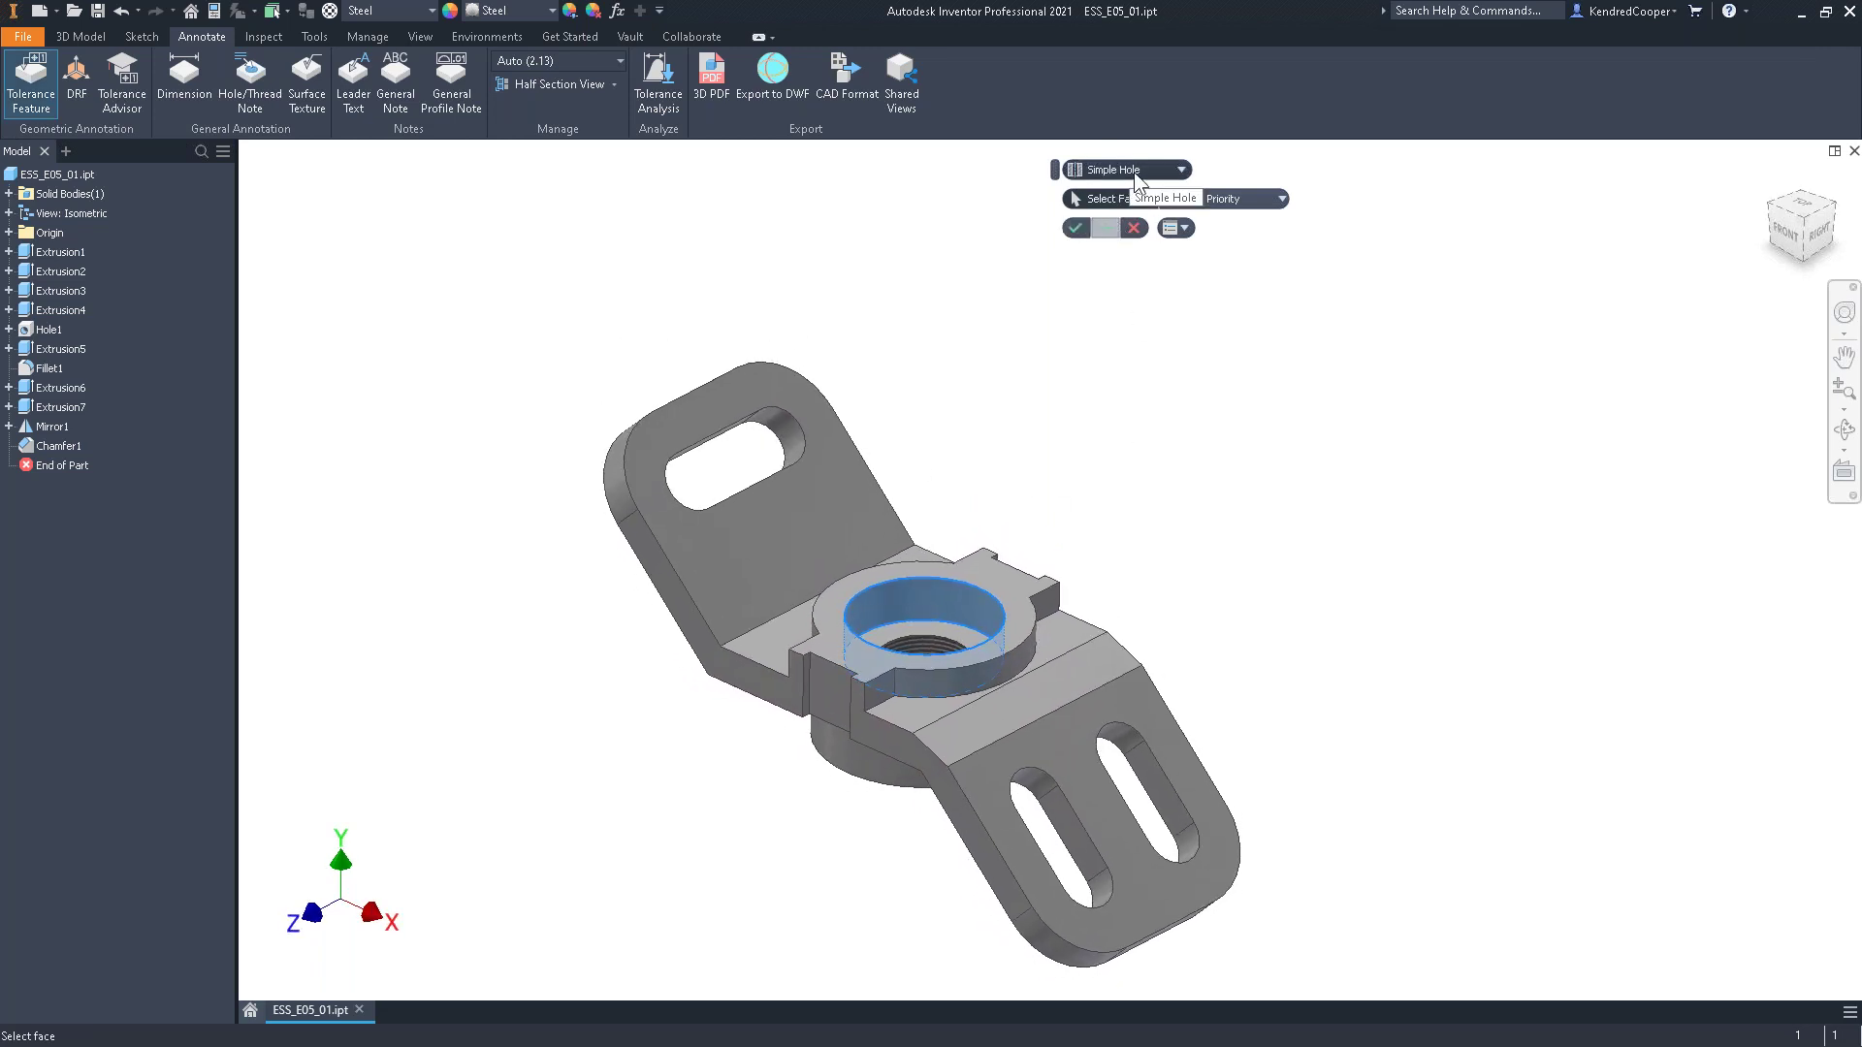
{"action": "left_click", "coordinate": [1181, 171]}
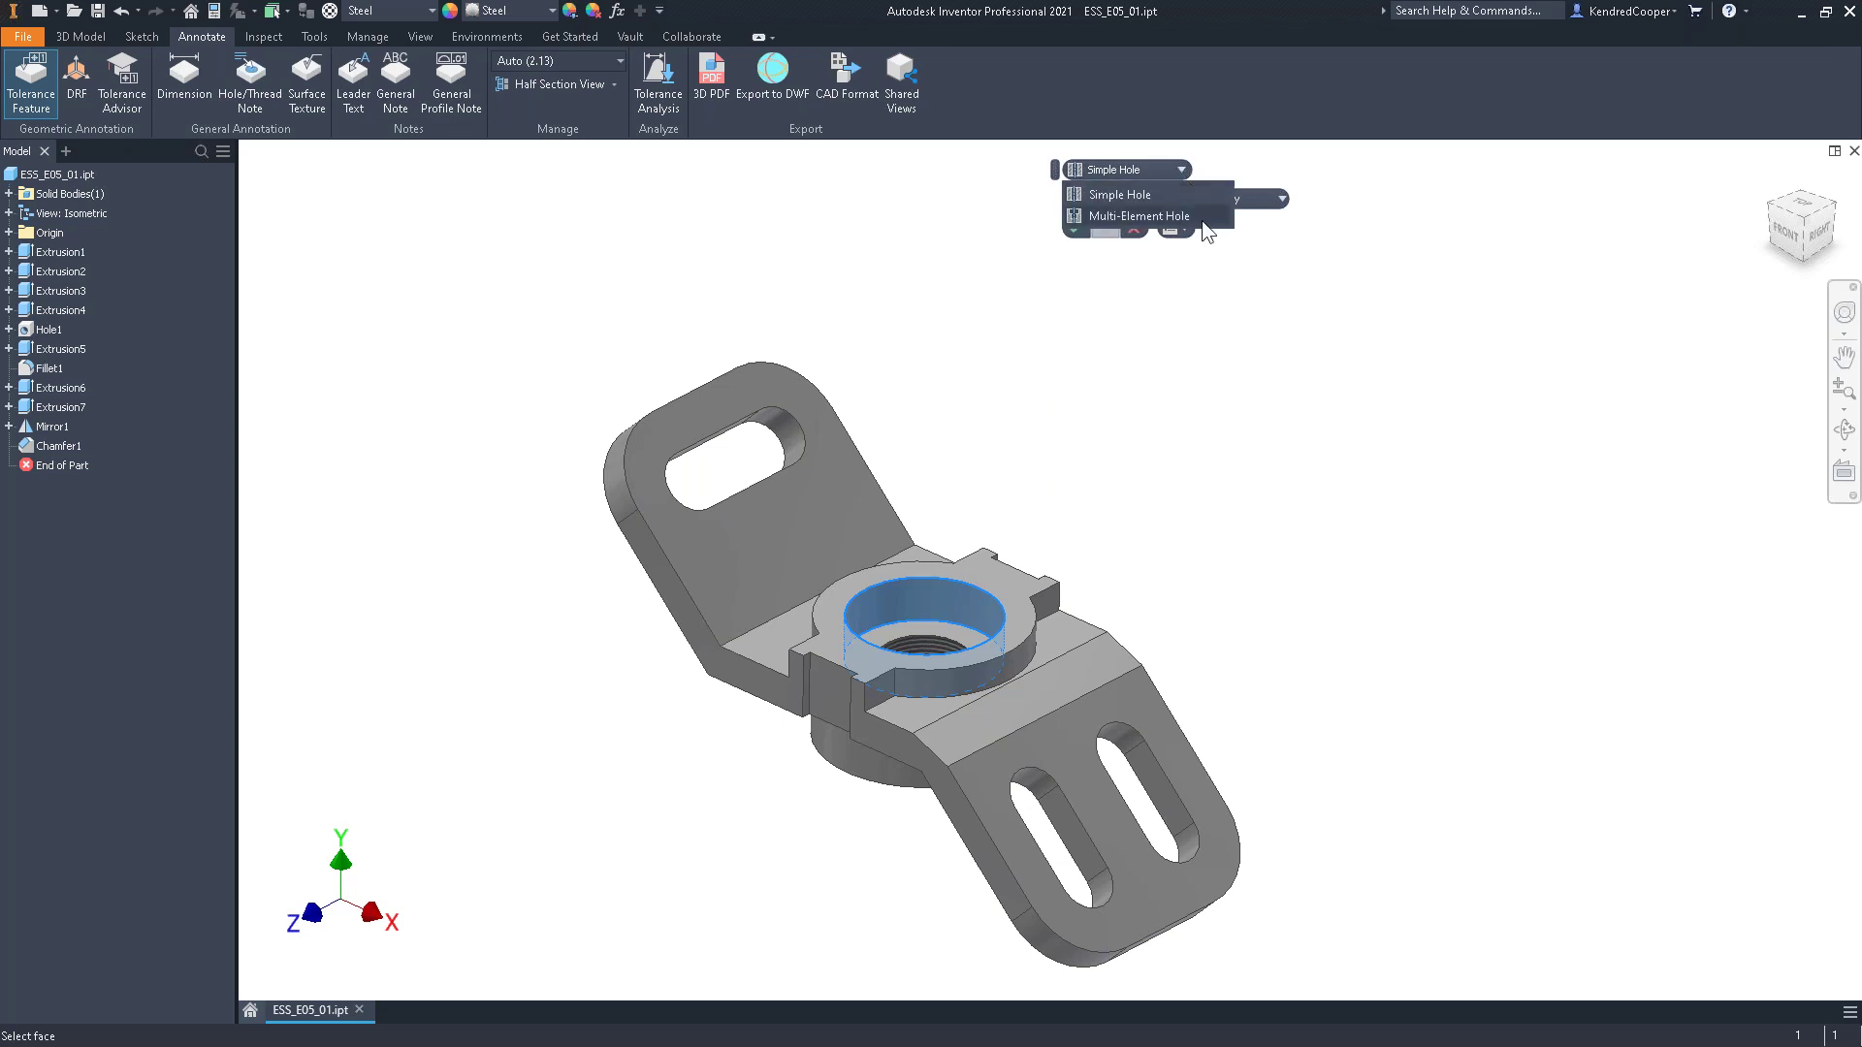
{"action": "left_click", "coordinate": [1182, 175]}
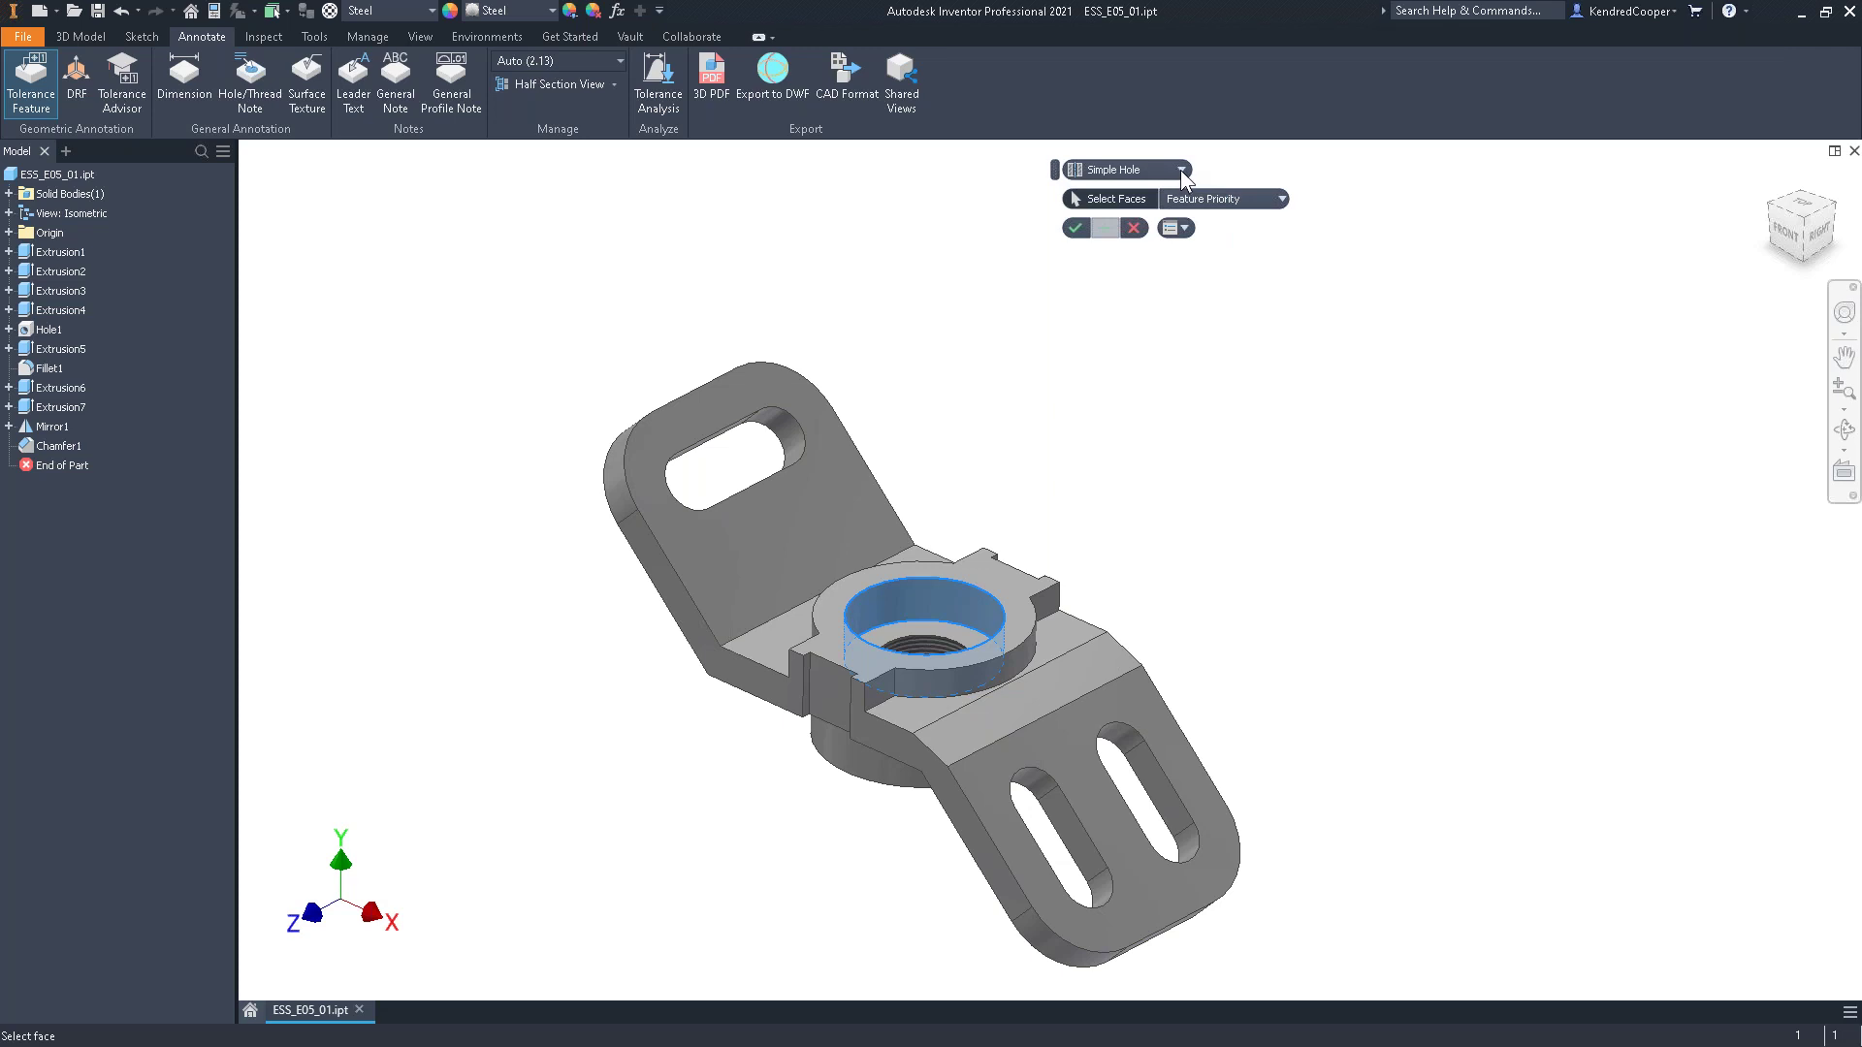
{"action": "left_click", "coordinate": [1074, 227]}
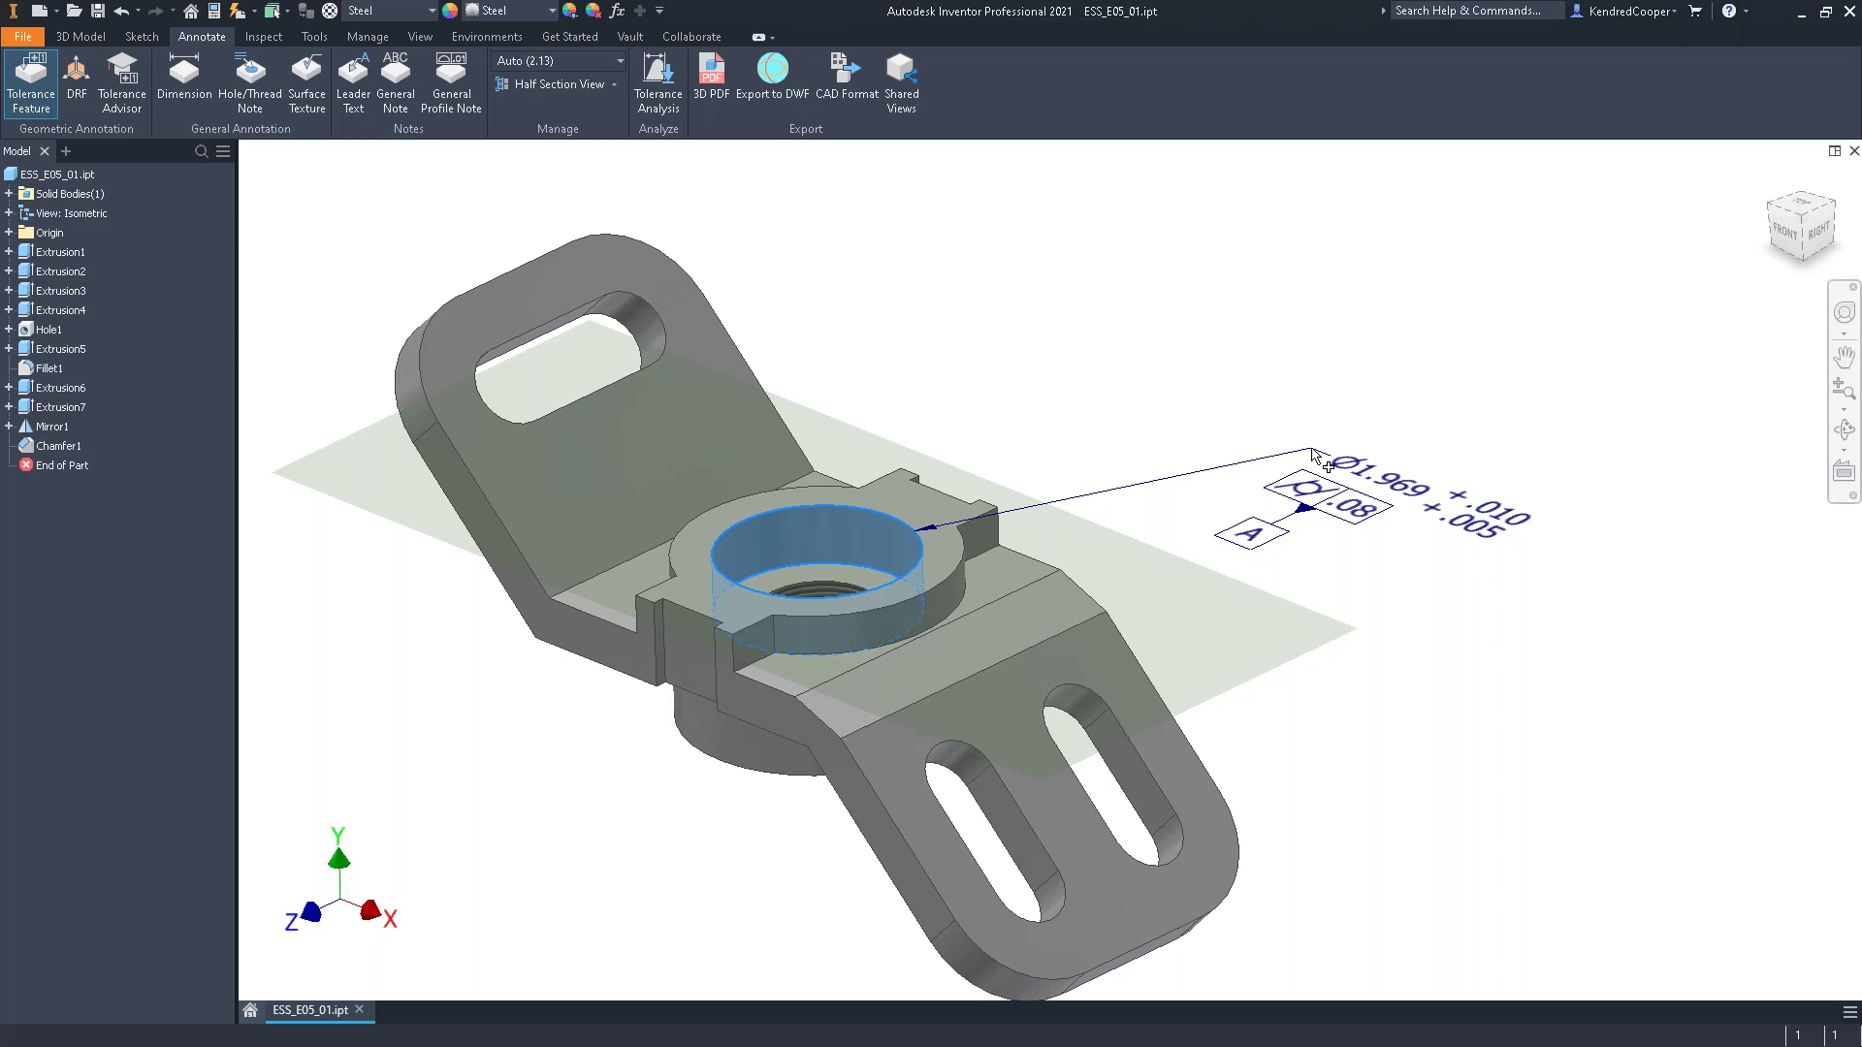
Place the bore's tolerance callout beside the part on the horizontal annotation plane, with its leader pointing to the bore rim
{"action": "left_click_drag", "start_coordinate": [1314, 454], "coordinate": [1319, 528]}
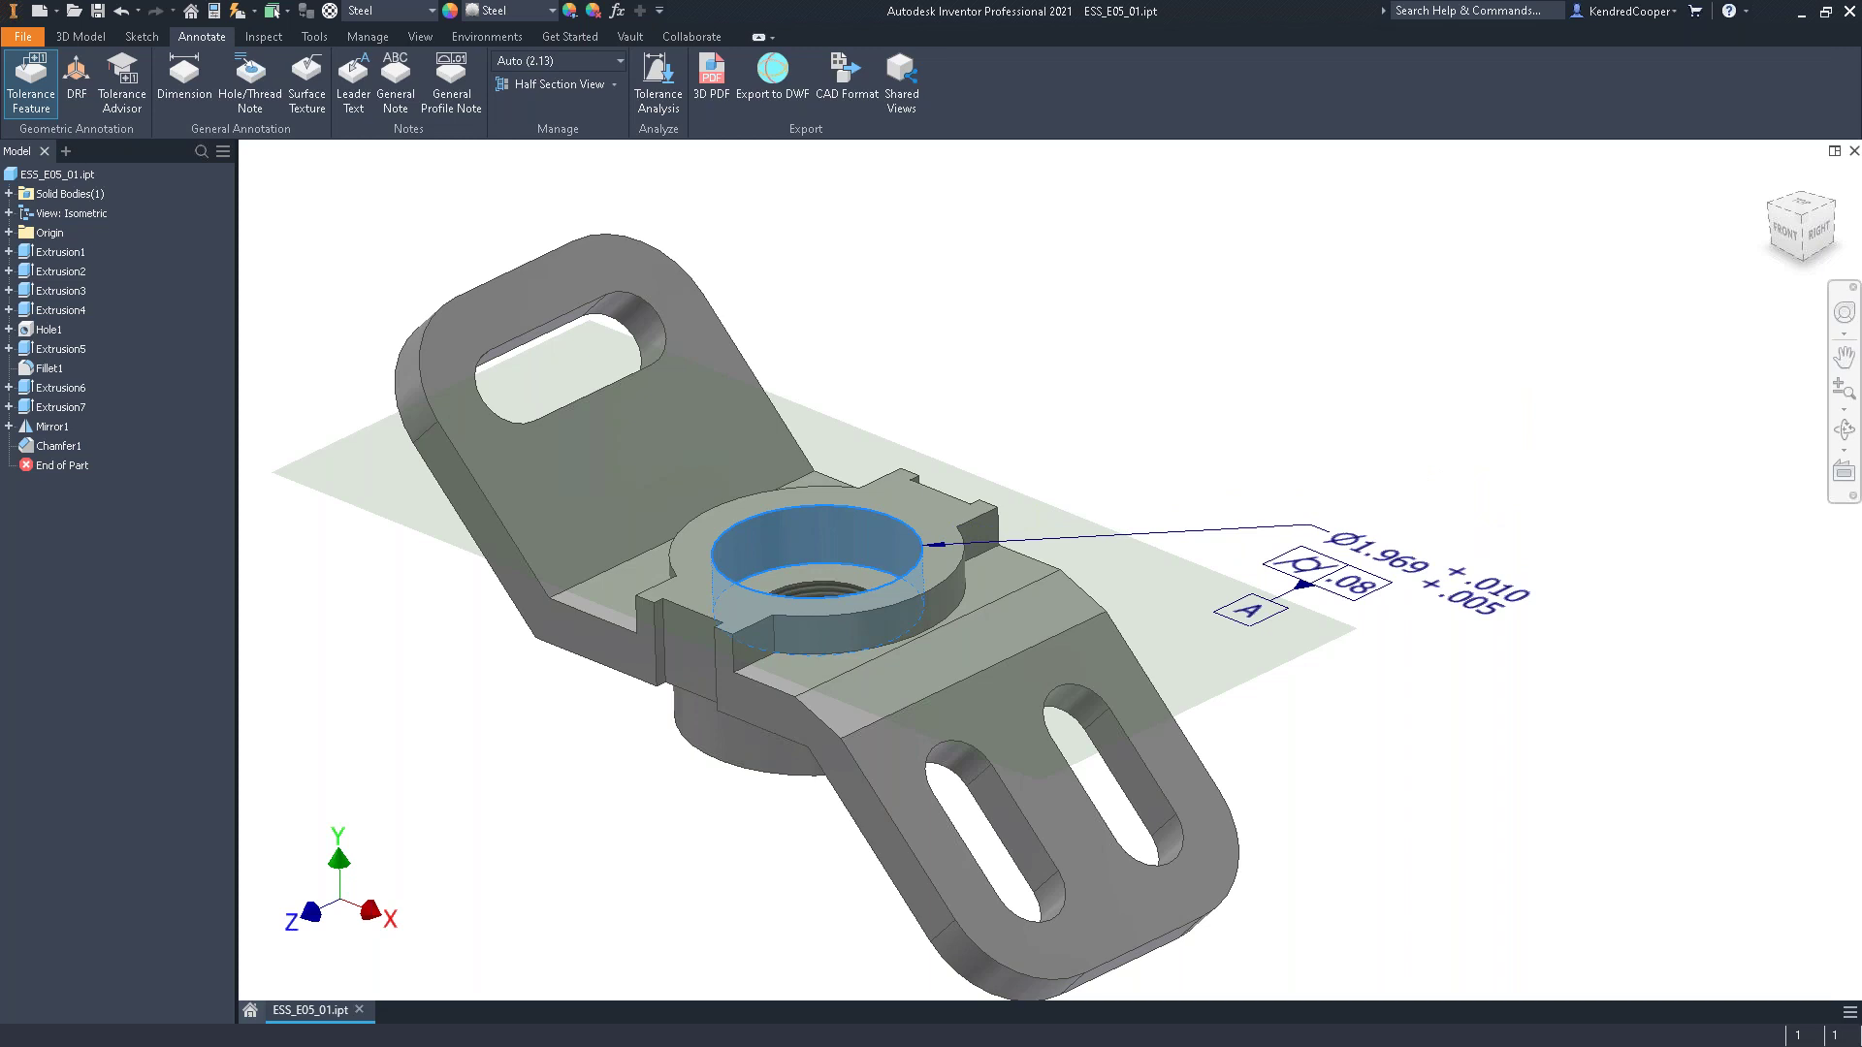
{"action": "left_click_drag", "start_coordinate": [1318, 529], "coordinate": [1317, 487]}
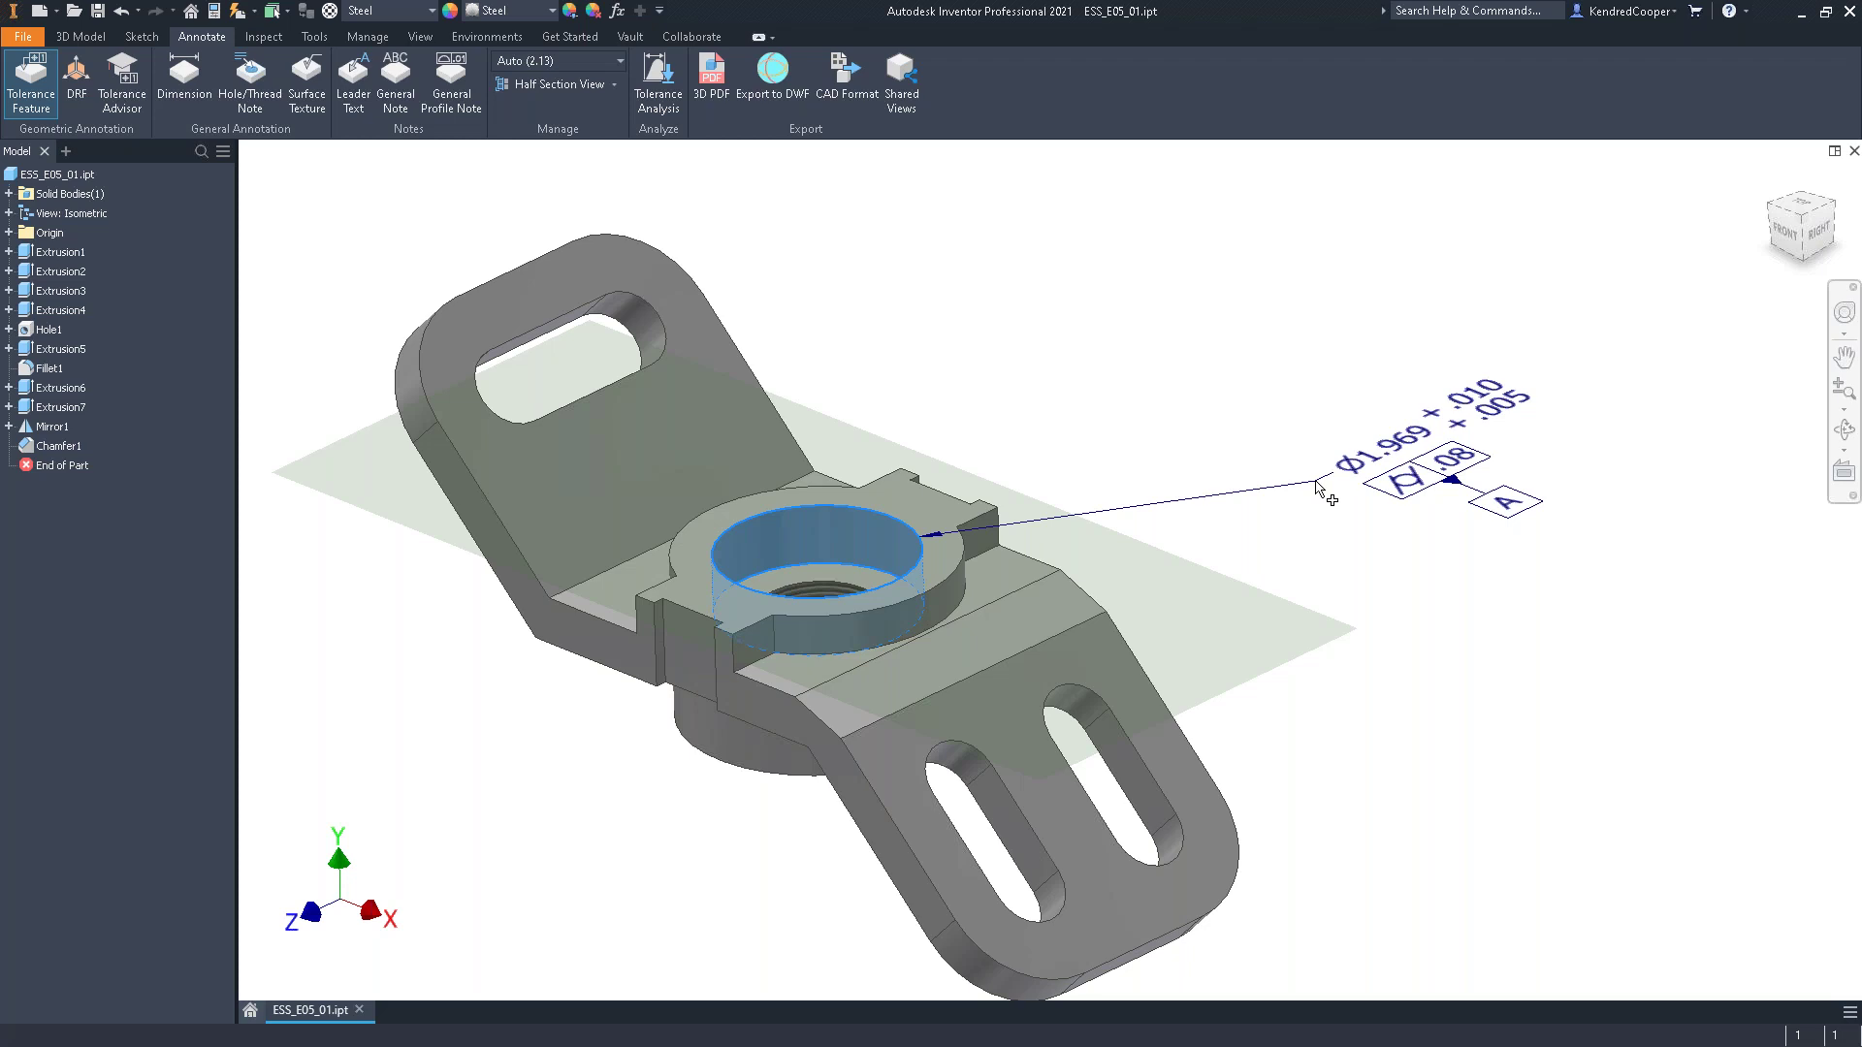
{"action": "mouse_move", "coordinate": [1319, 485]}
{"action": "left_mouse_down"}
{"action": "mouse_move", "coordinate": [1396, 351]}
{"action": "mouse_move", "coordinate": [1333, 366]}
{"action": "mouse_move", "coordinate": [1344, 380]}
{"action": "left_mouse_up"}
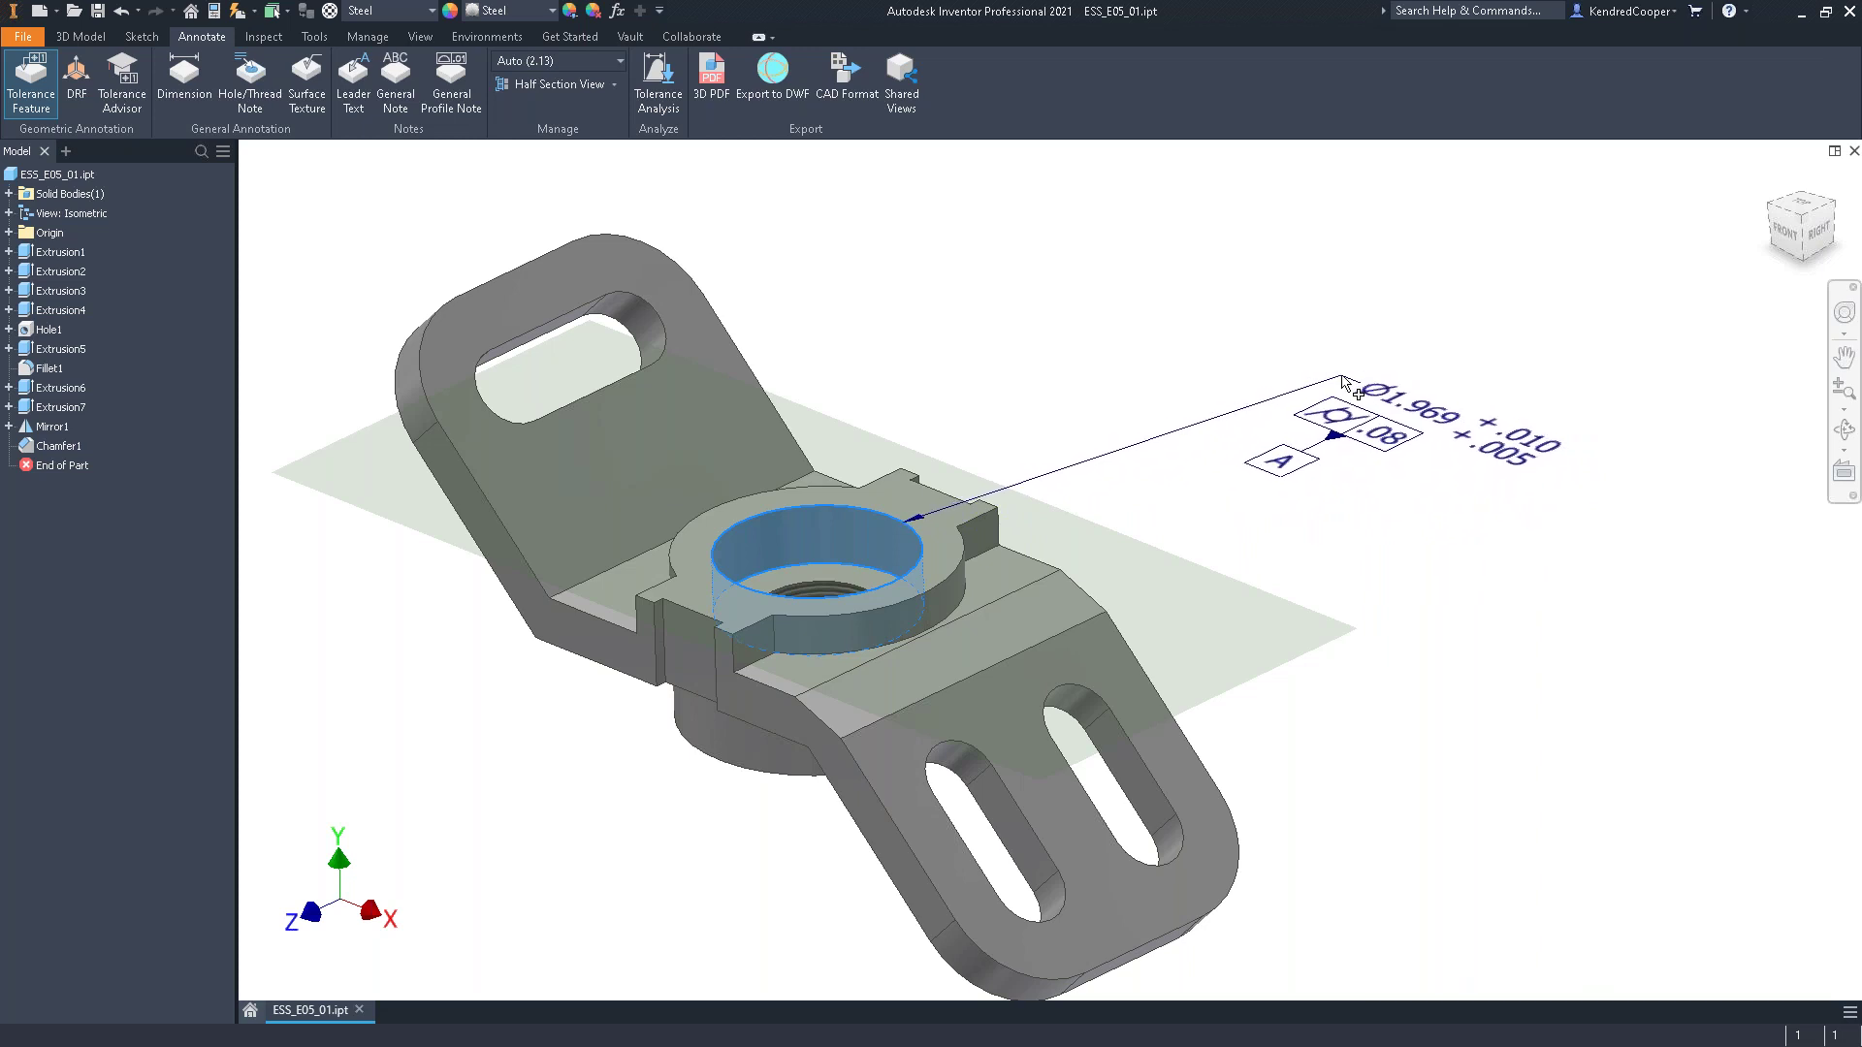
{"action": "double_click", "coordinate": [1344, 380]}
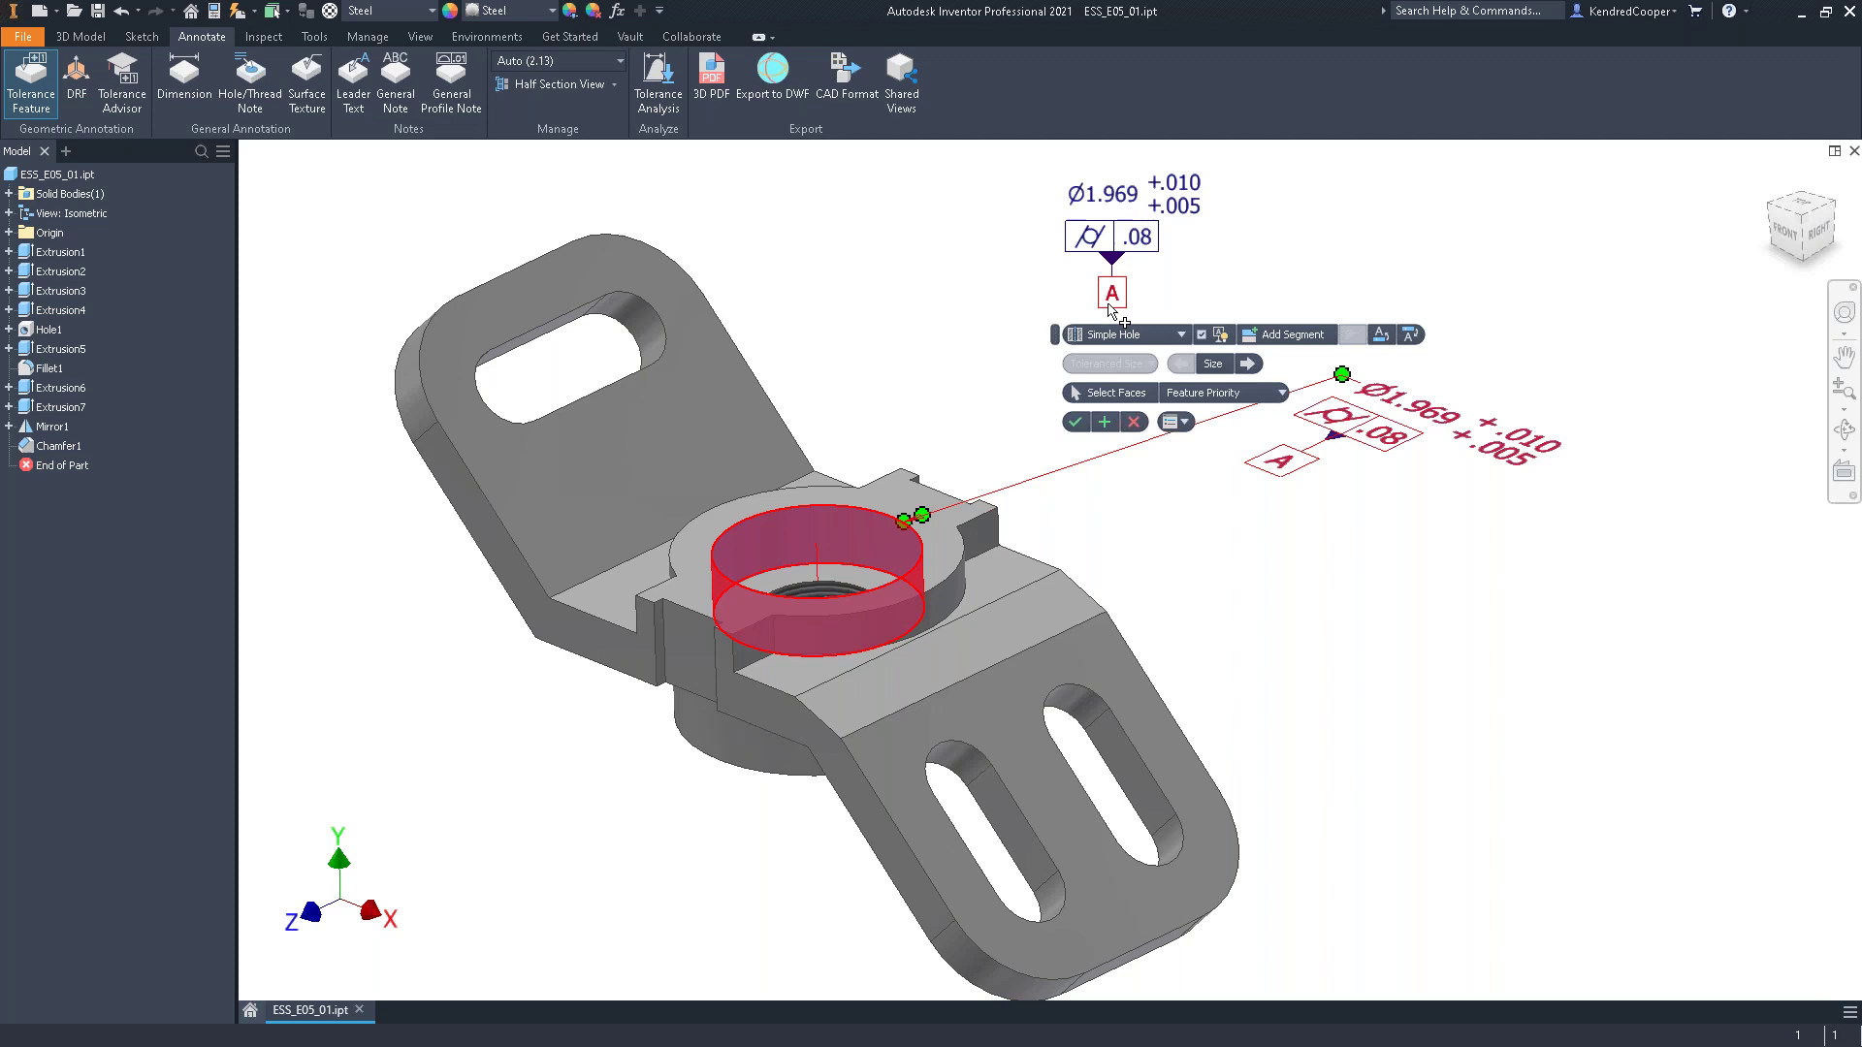
Review the characteristic and tolerance options of the bore's feature control frame and accept the annotation with Cylindricity
{"action": "left_click", "coordinate": [1104, 242]}
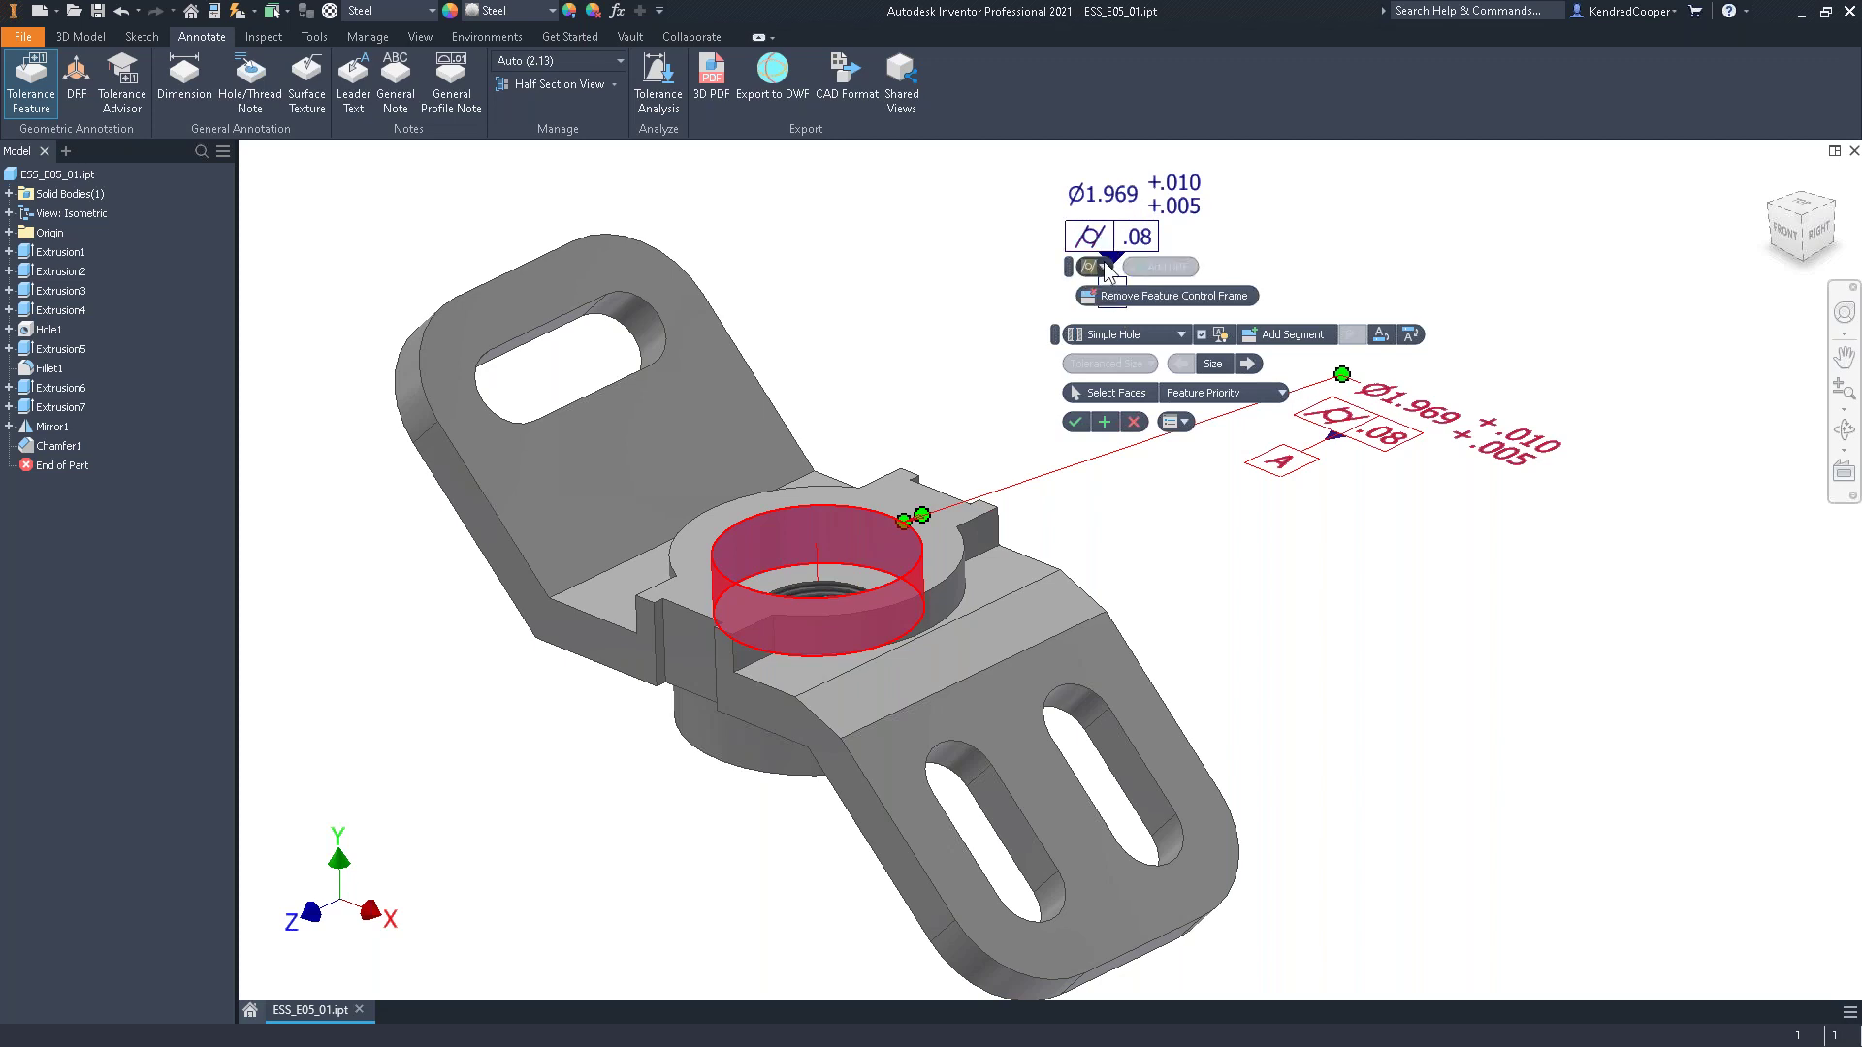
{"action": "left_click", "coordinate": [1104, 267]}
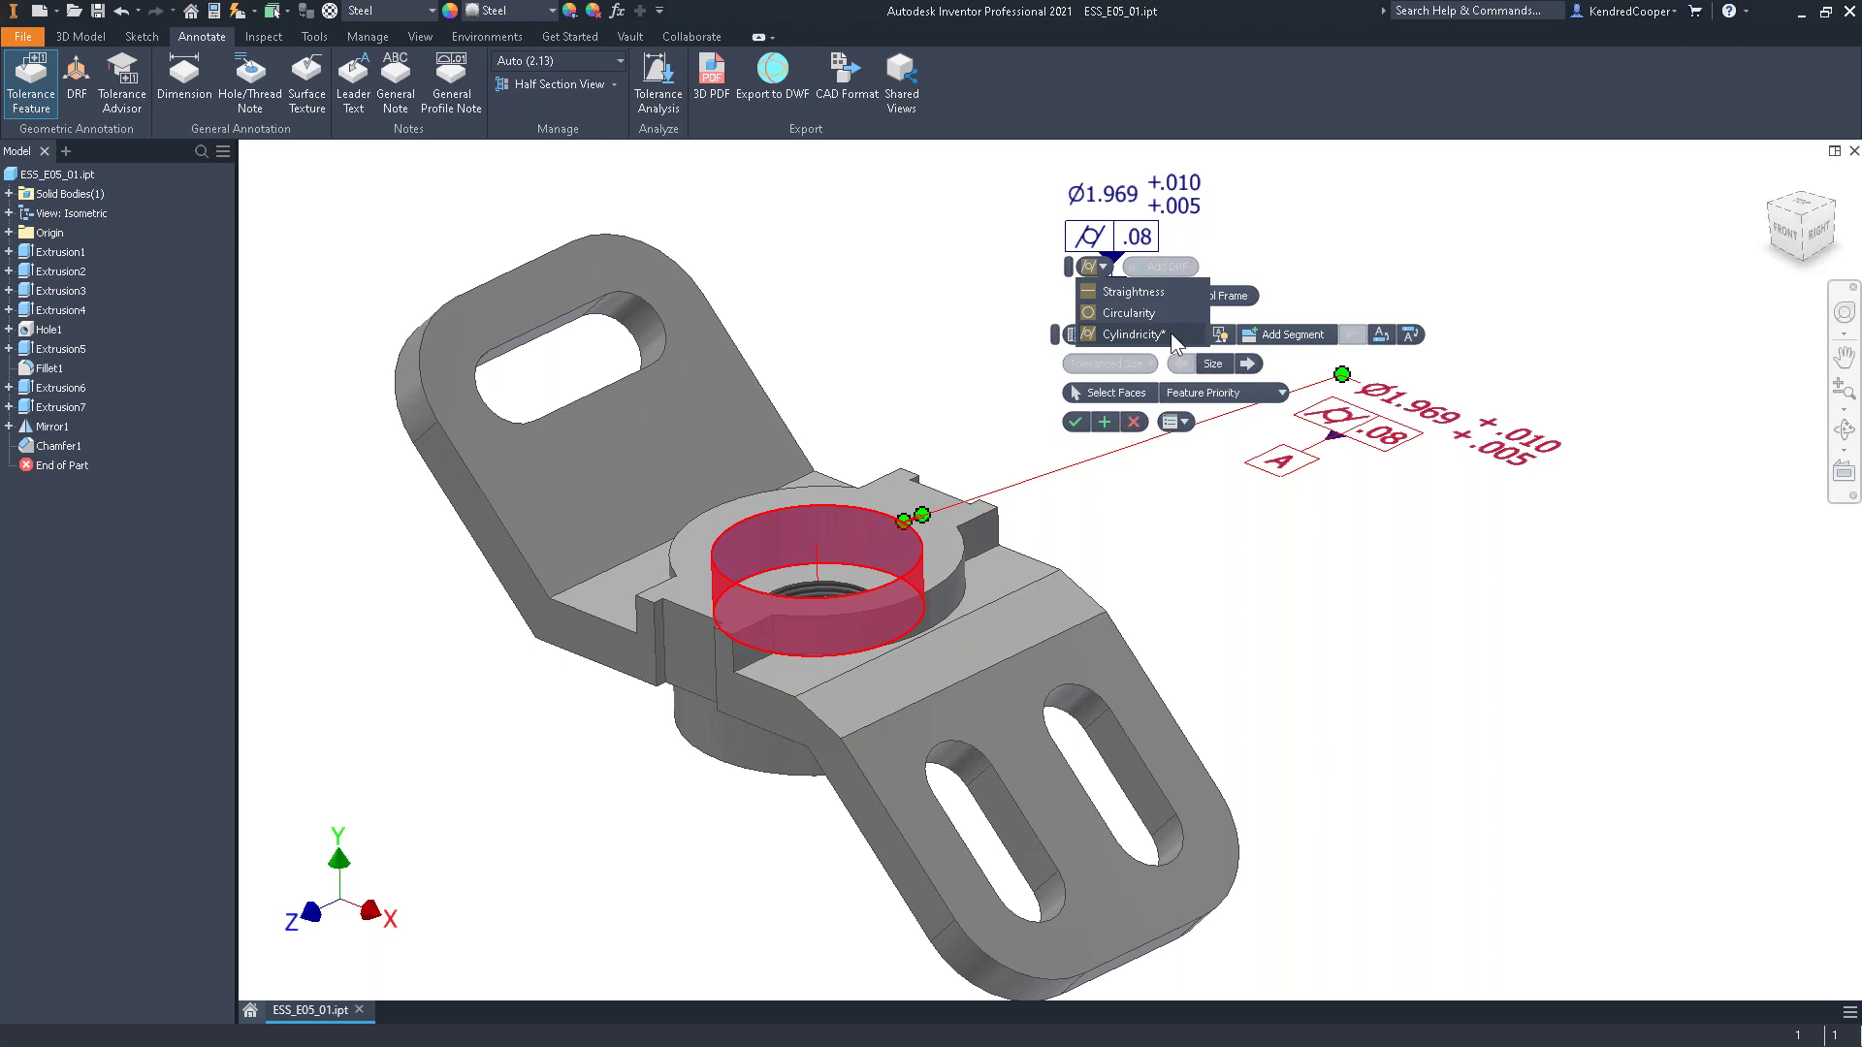
{"action": "key", "text": "Escape"}
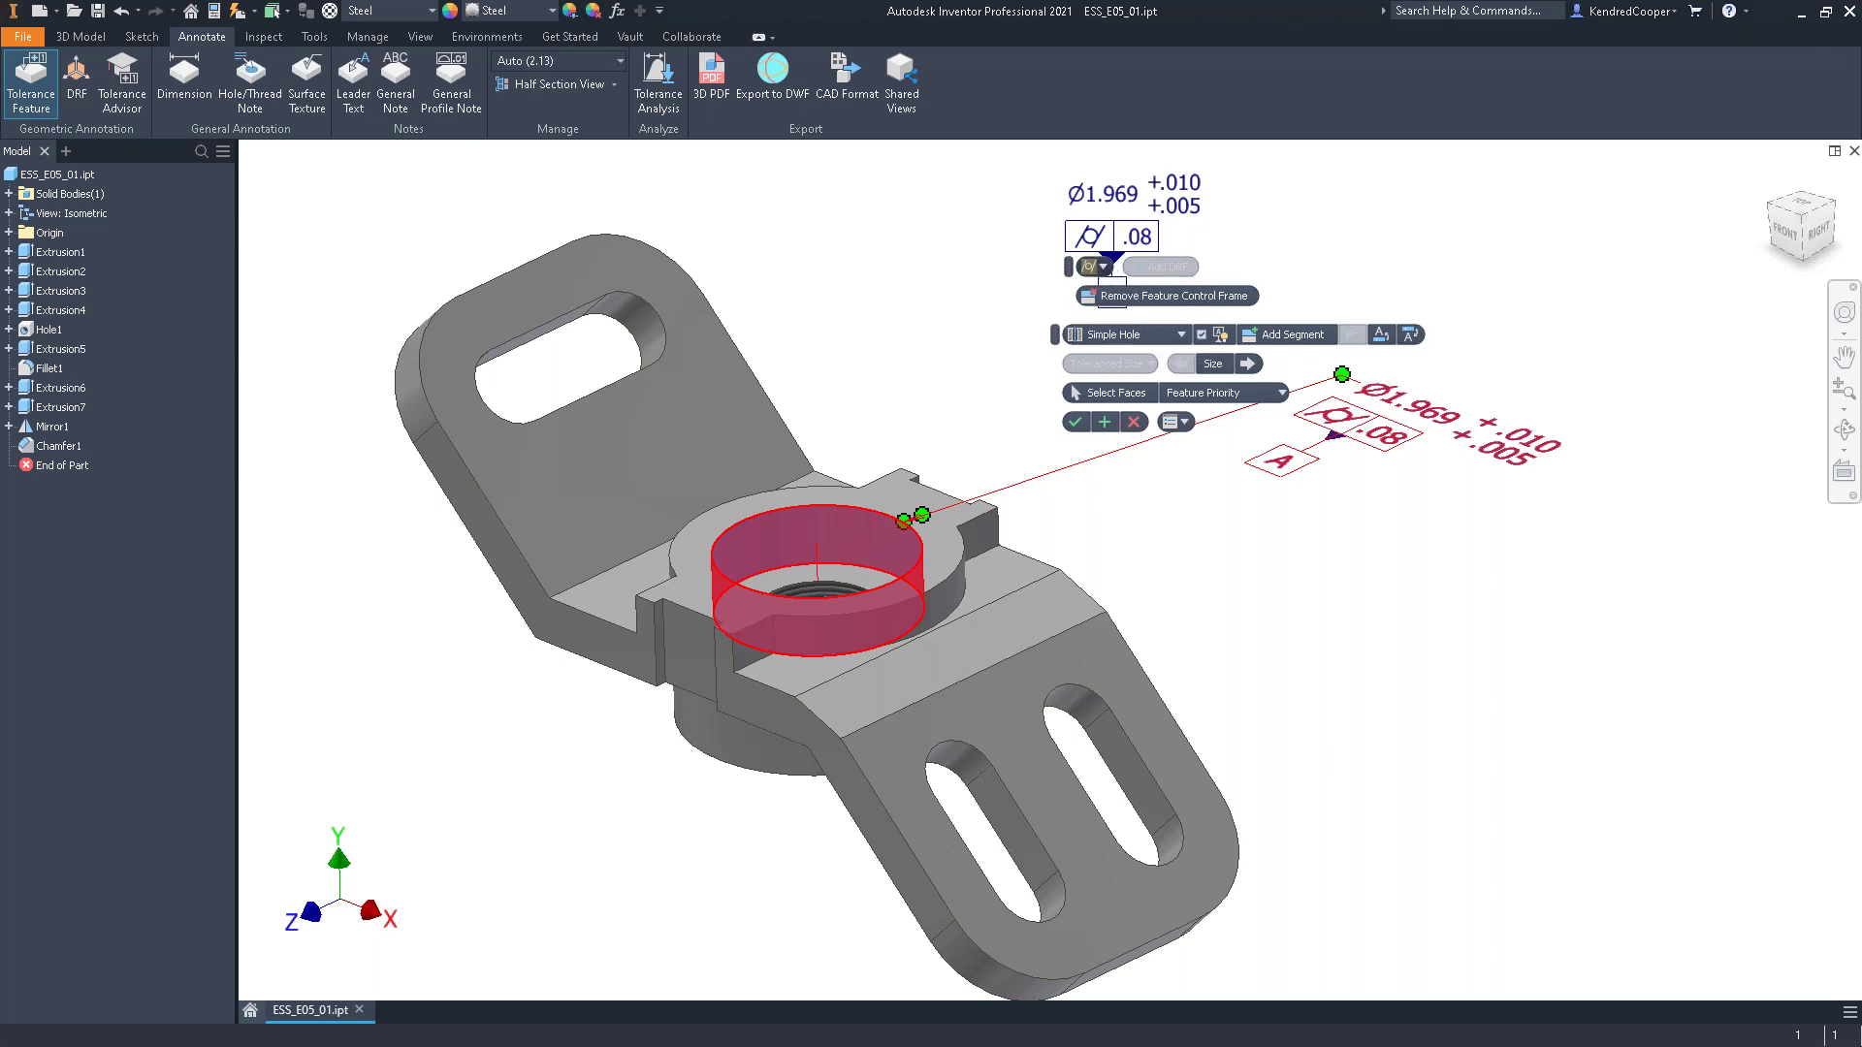
{"action": "left_click", "coordinate": [1138, 237]}
{"action": "left_click", "coordinate": [1137, 237]}
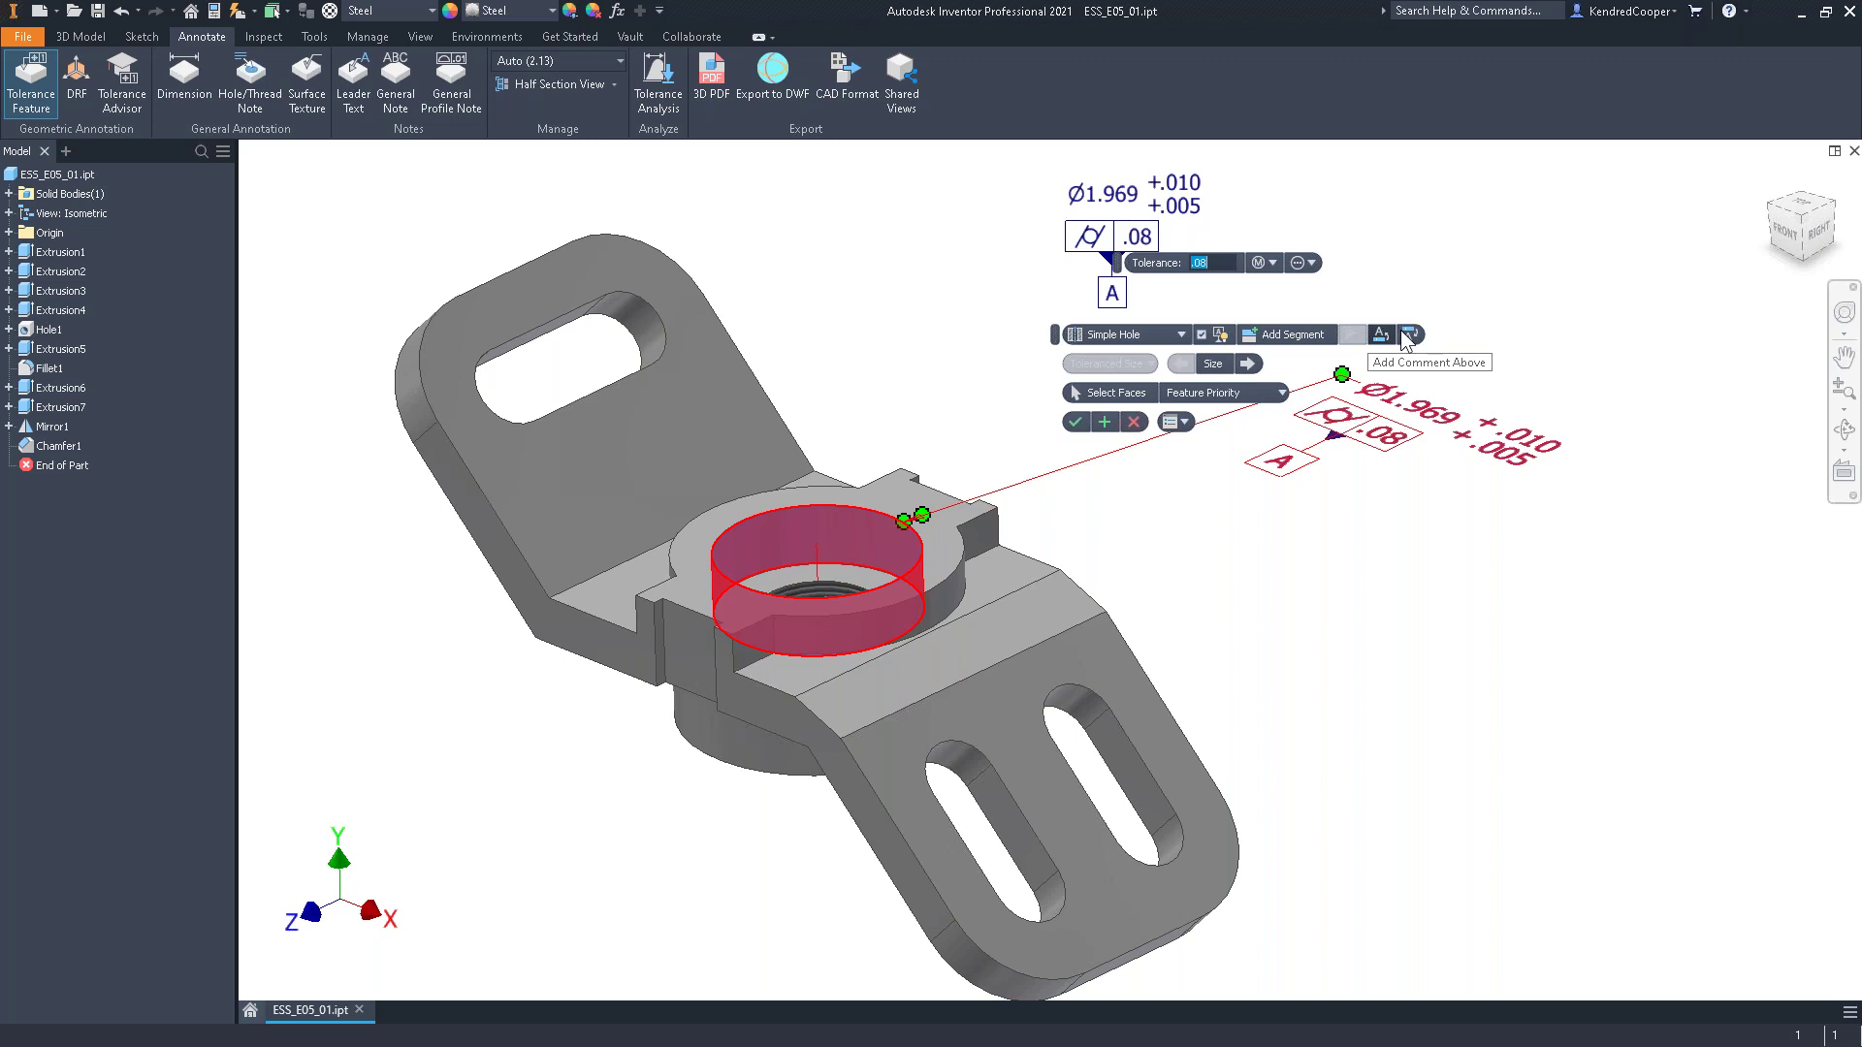
{"action": "left_click", "coordinate": [1073, 422]}
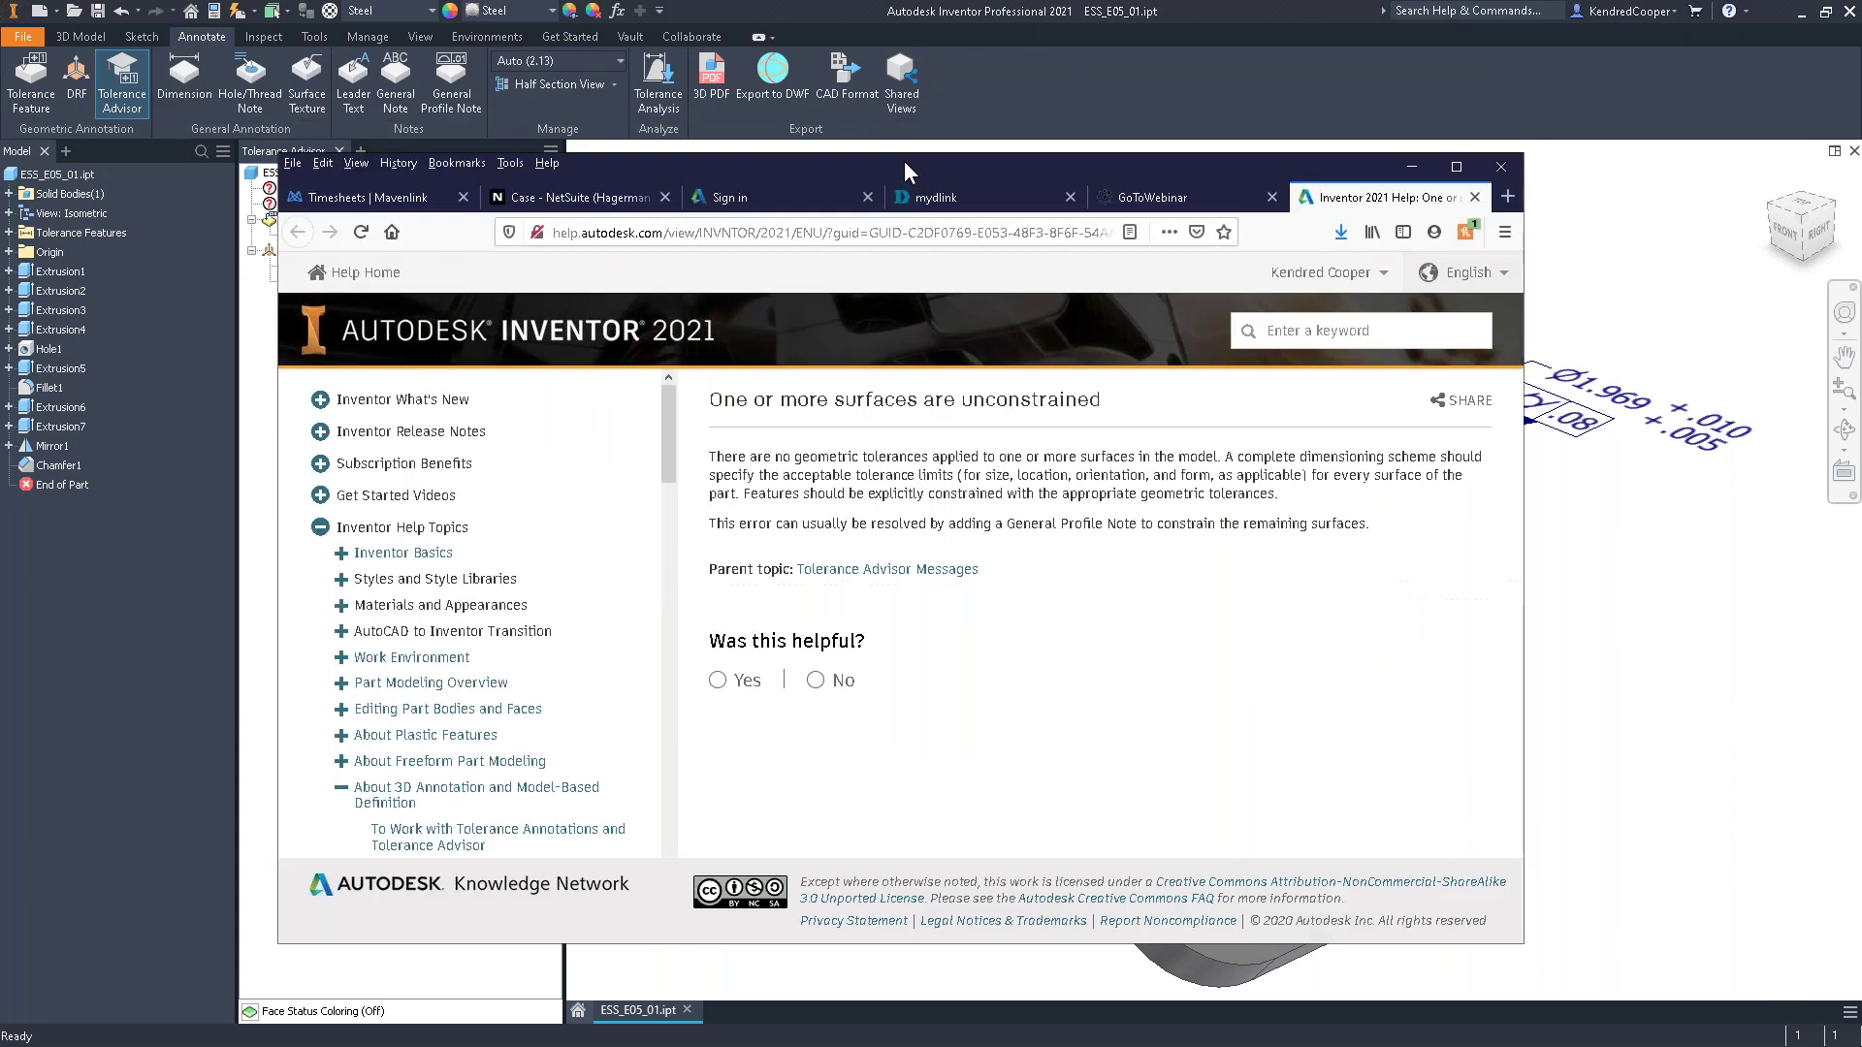
Read the help pages on unconstrained surfaces and on form tolerance versus size tolerance, and return to Inventor
{"action": "double_click", "coordinate": [938, 161]}
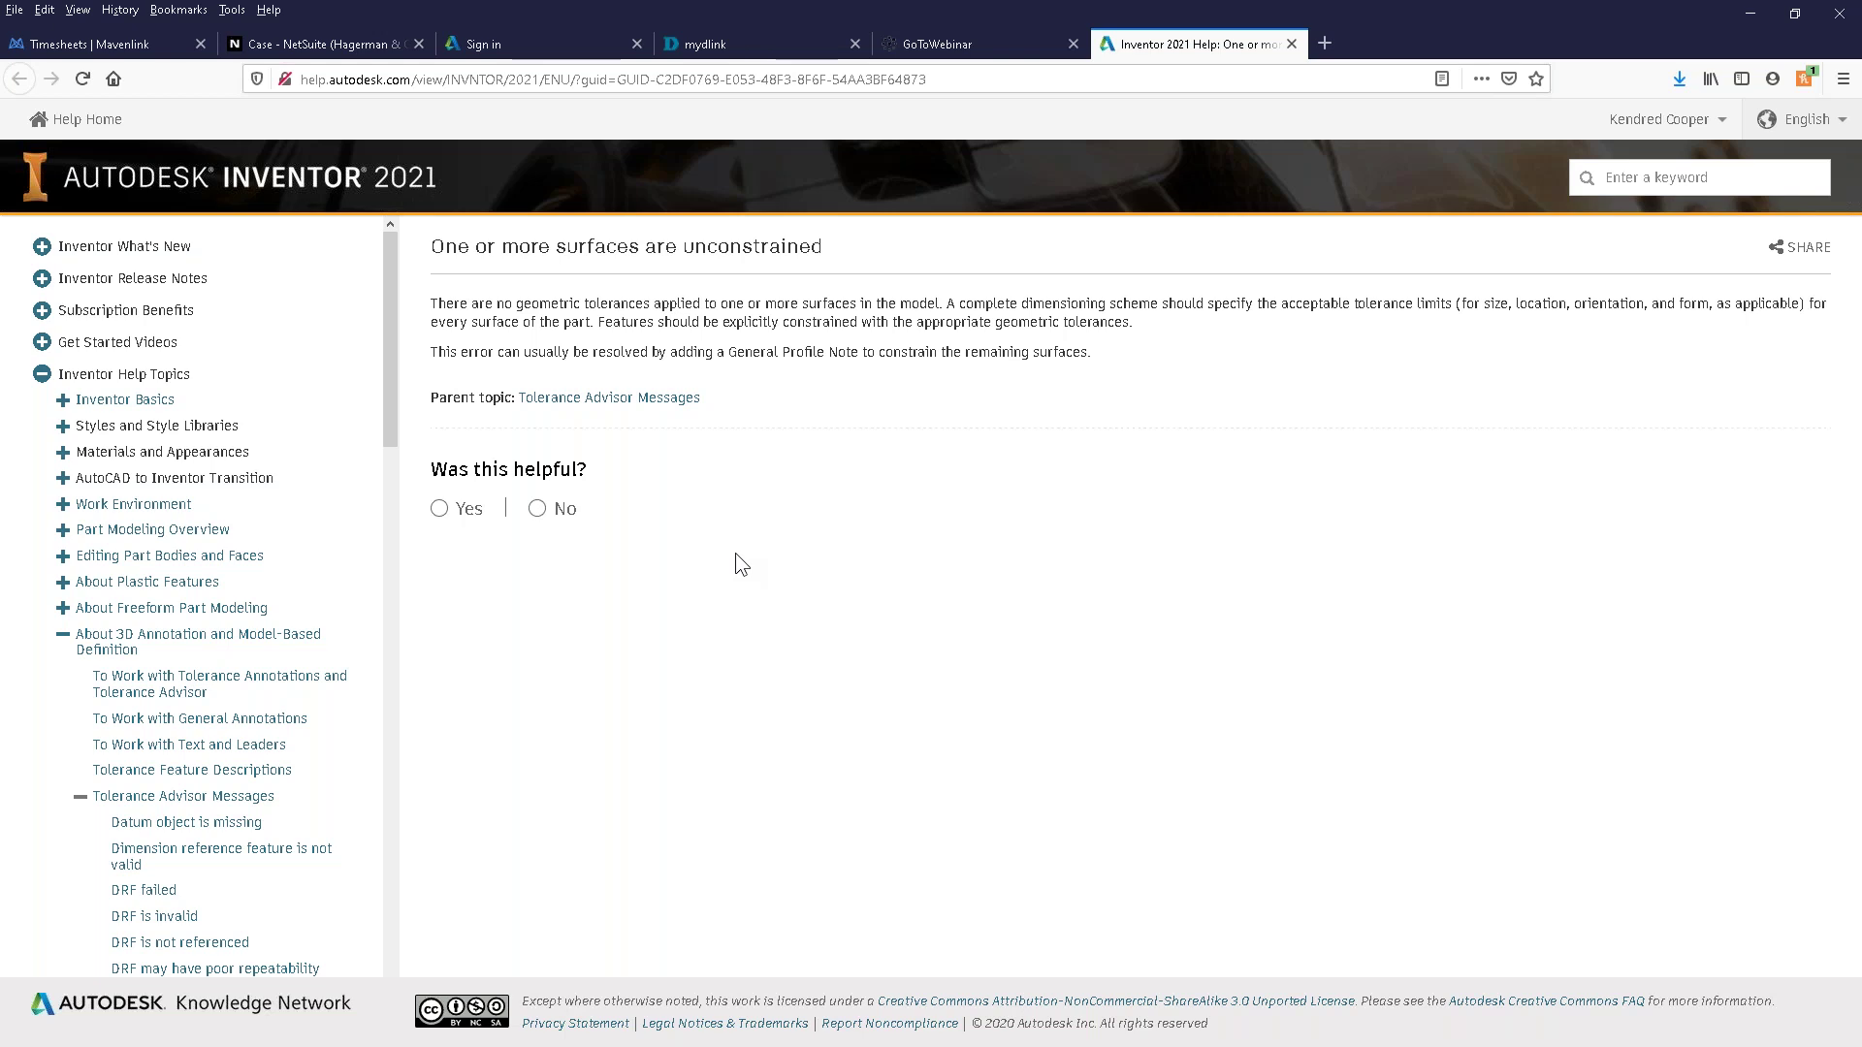
{"action": "left_click", "coordinate": [1750, 13]}
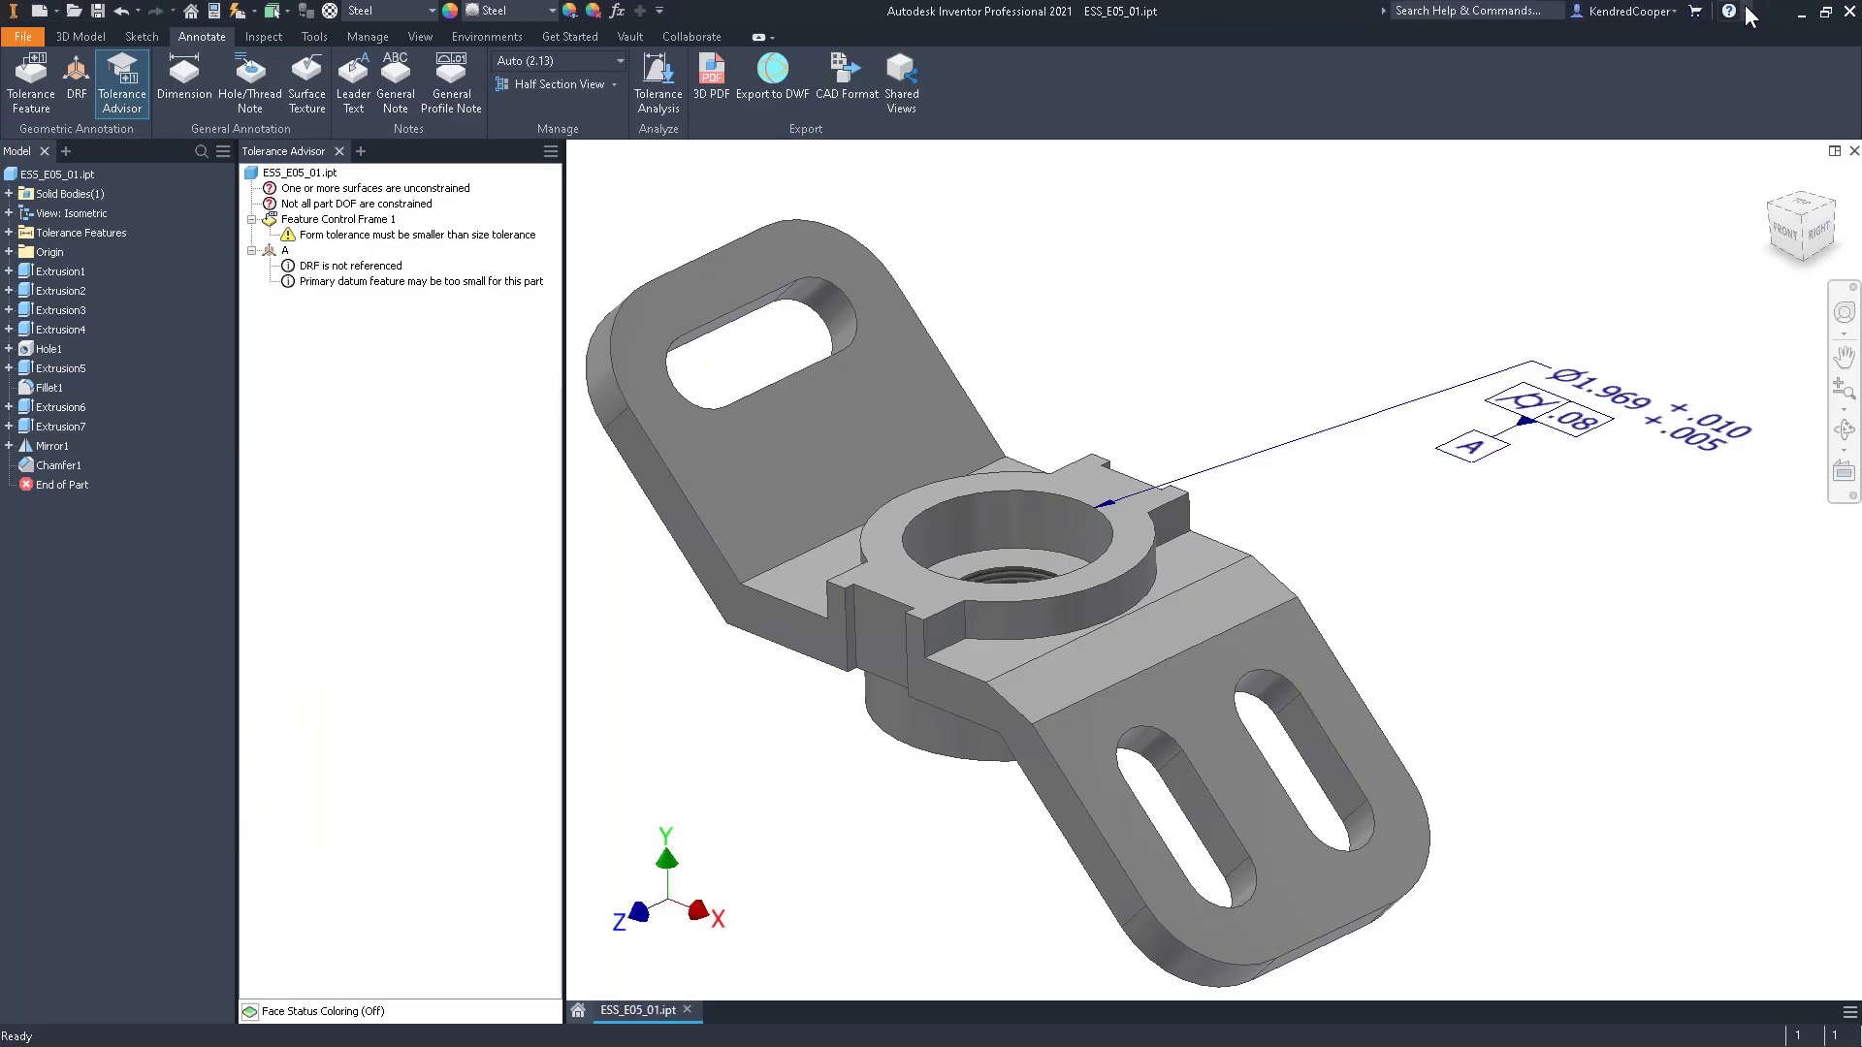
{"action": "double_click", "coordinate": [456, 235]}
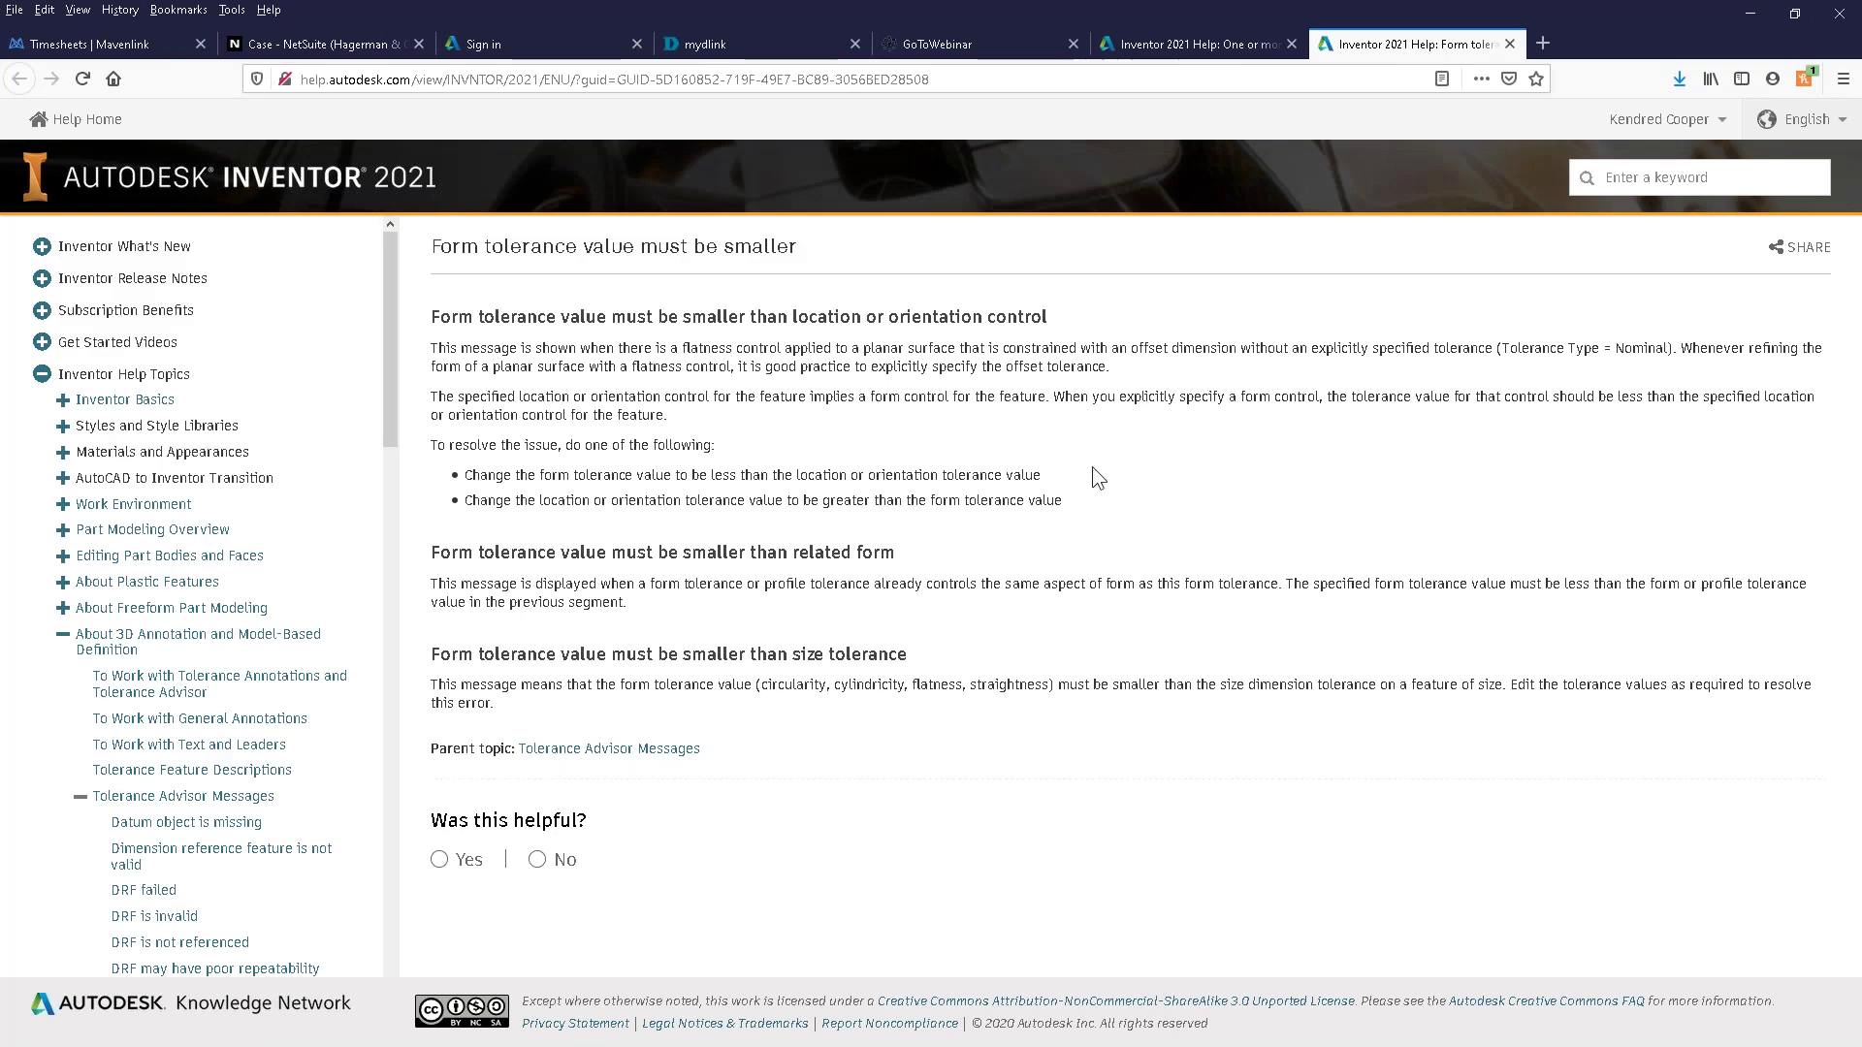
{"action": "key", "text": "alt+Tab"}
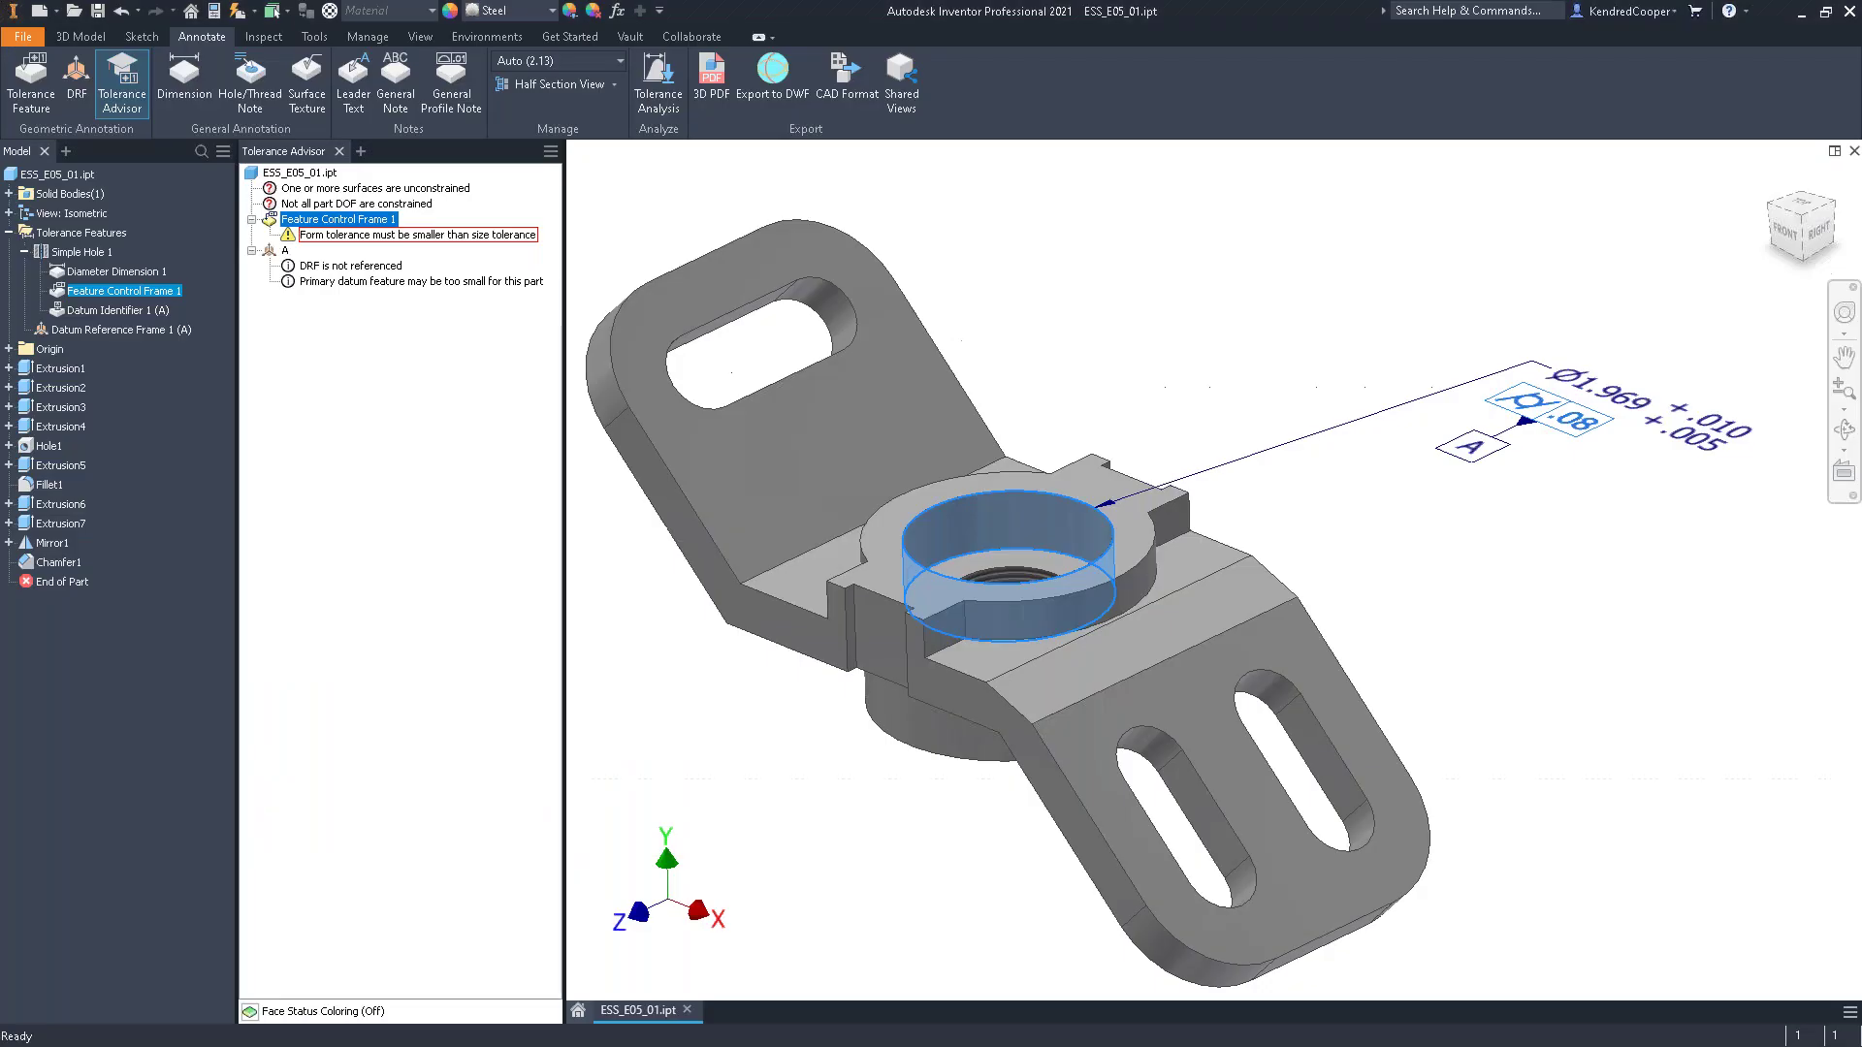
Set the cylindricity tolerance in the bore's feature control frame to .003
{"action": "left_click", "coordinate": [1580, 438]}
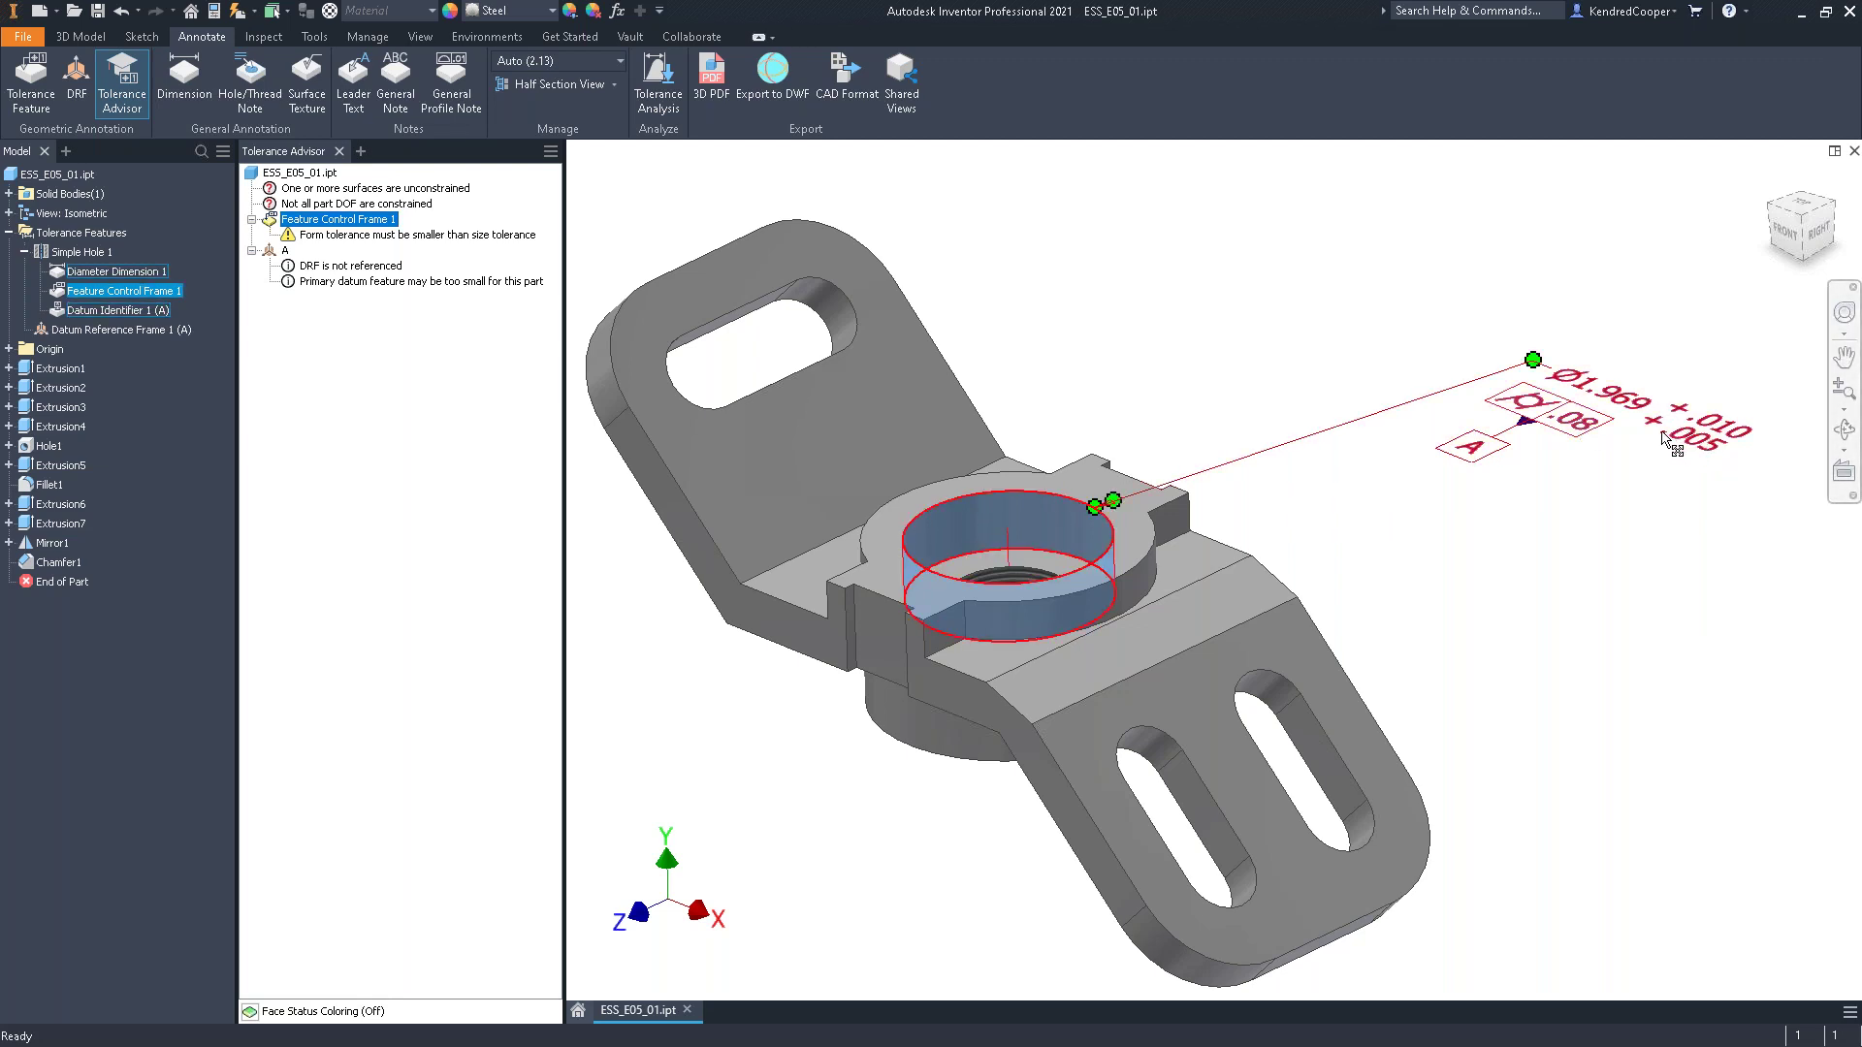
{"action": "double_click", "coordinate": [1588, 425]}
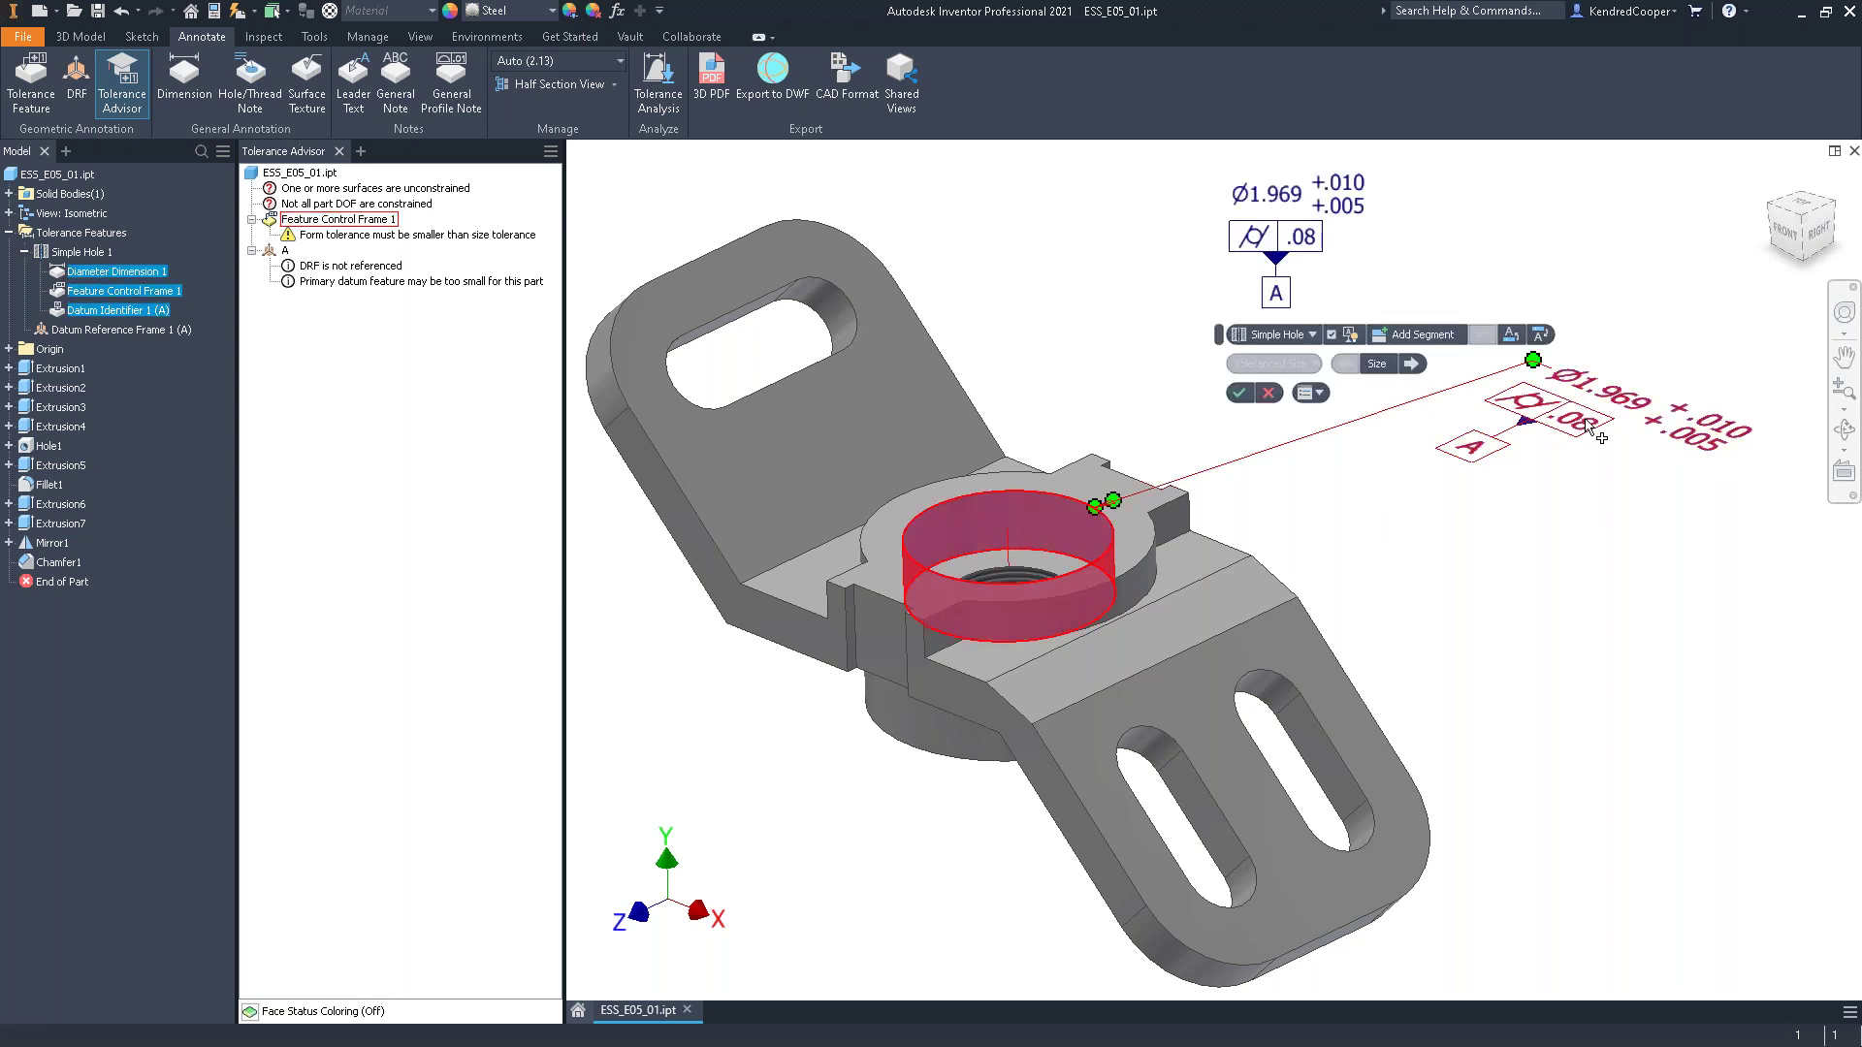
{"action": "left_click", "coordinate": [1303, 237]}
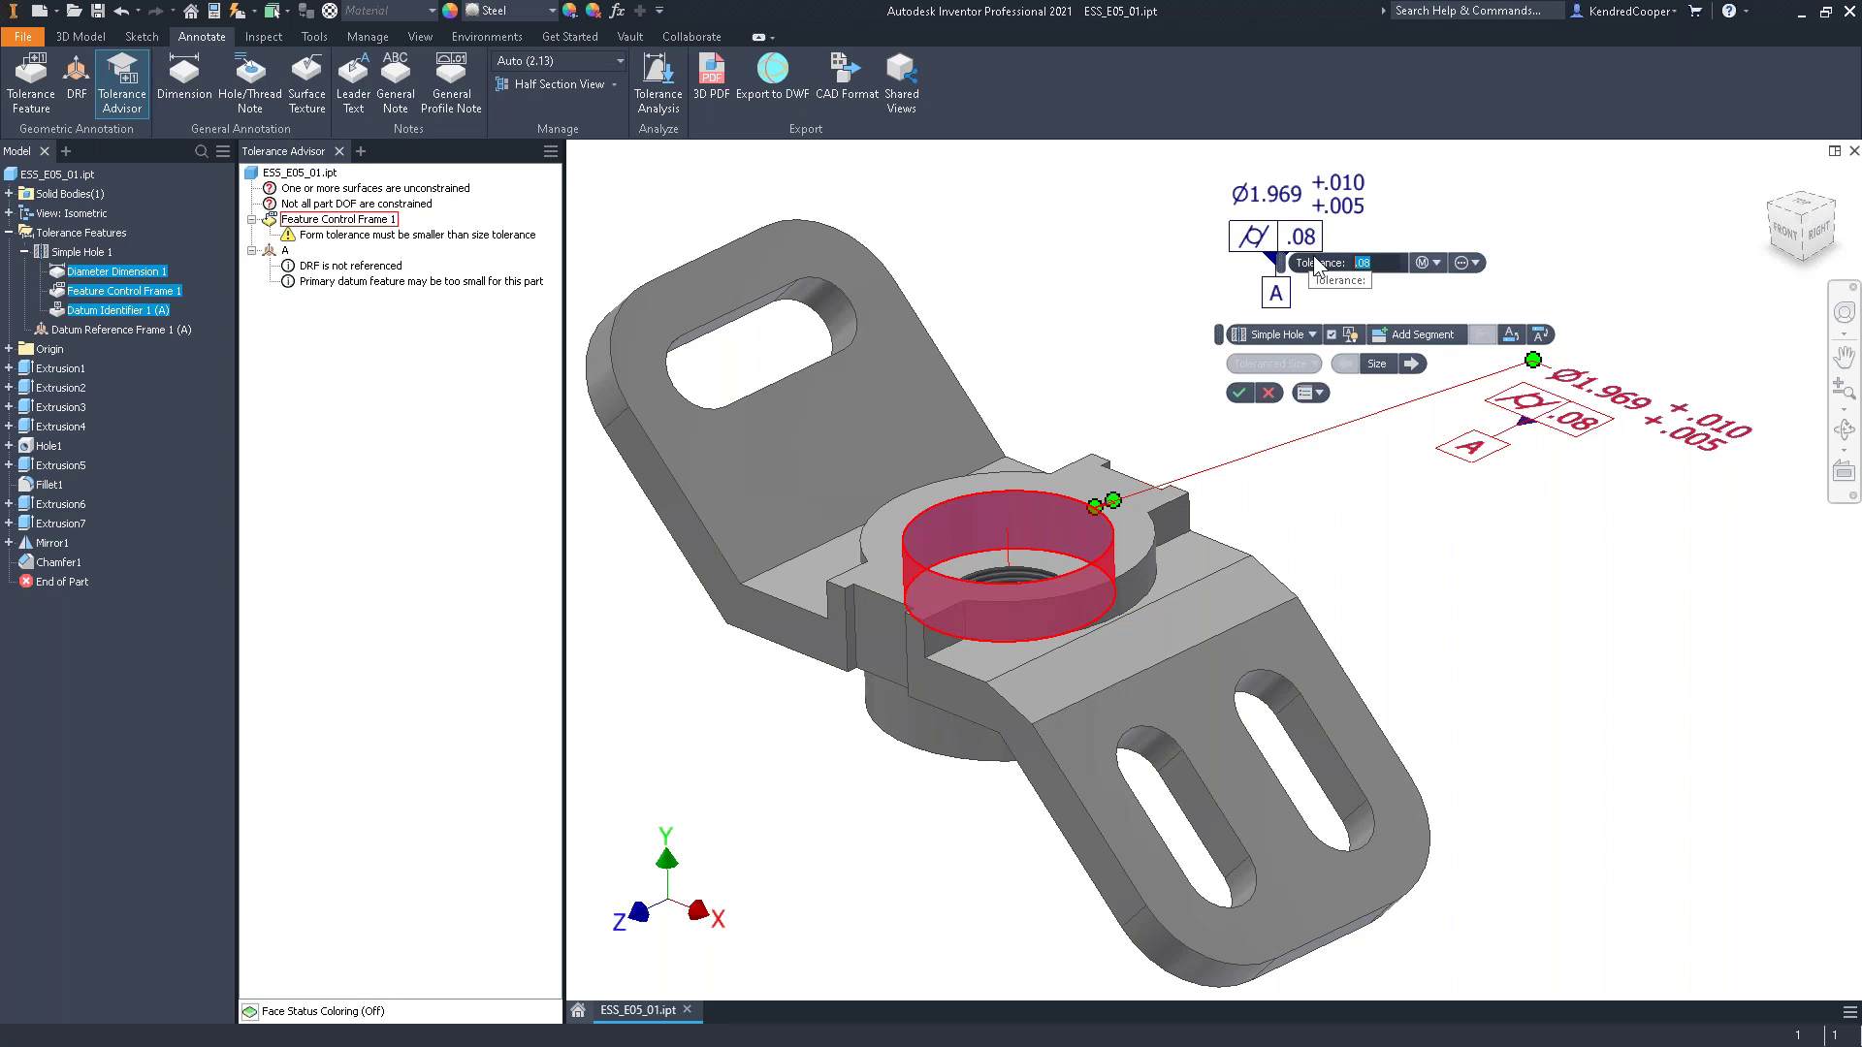
{"action": "type", "text": ".003"}
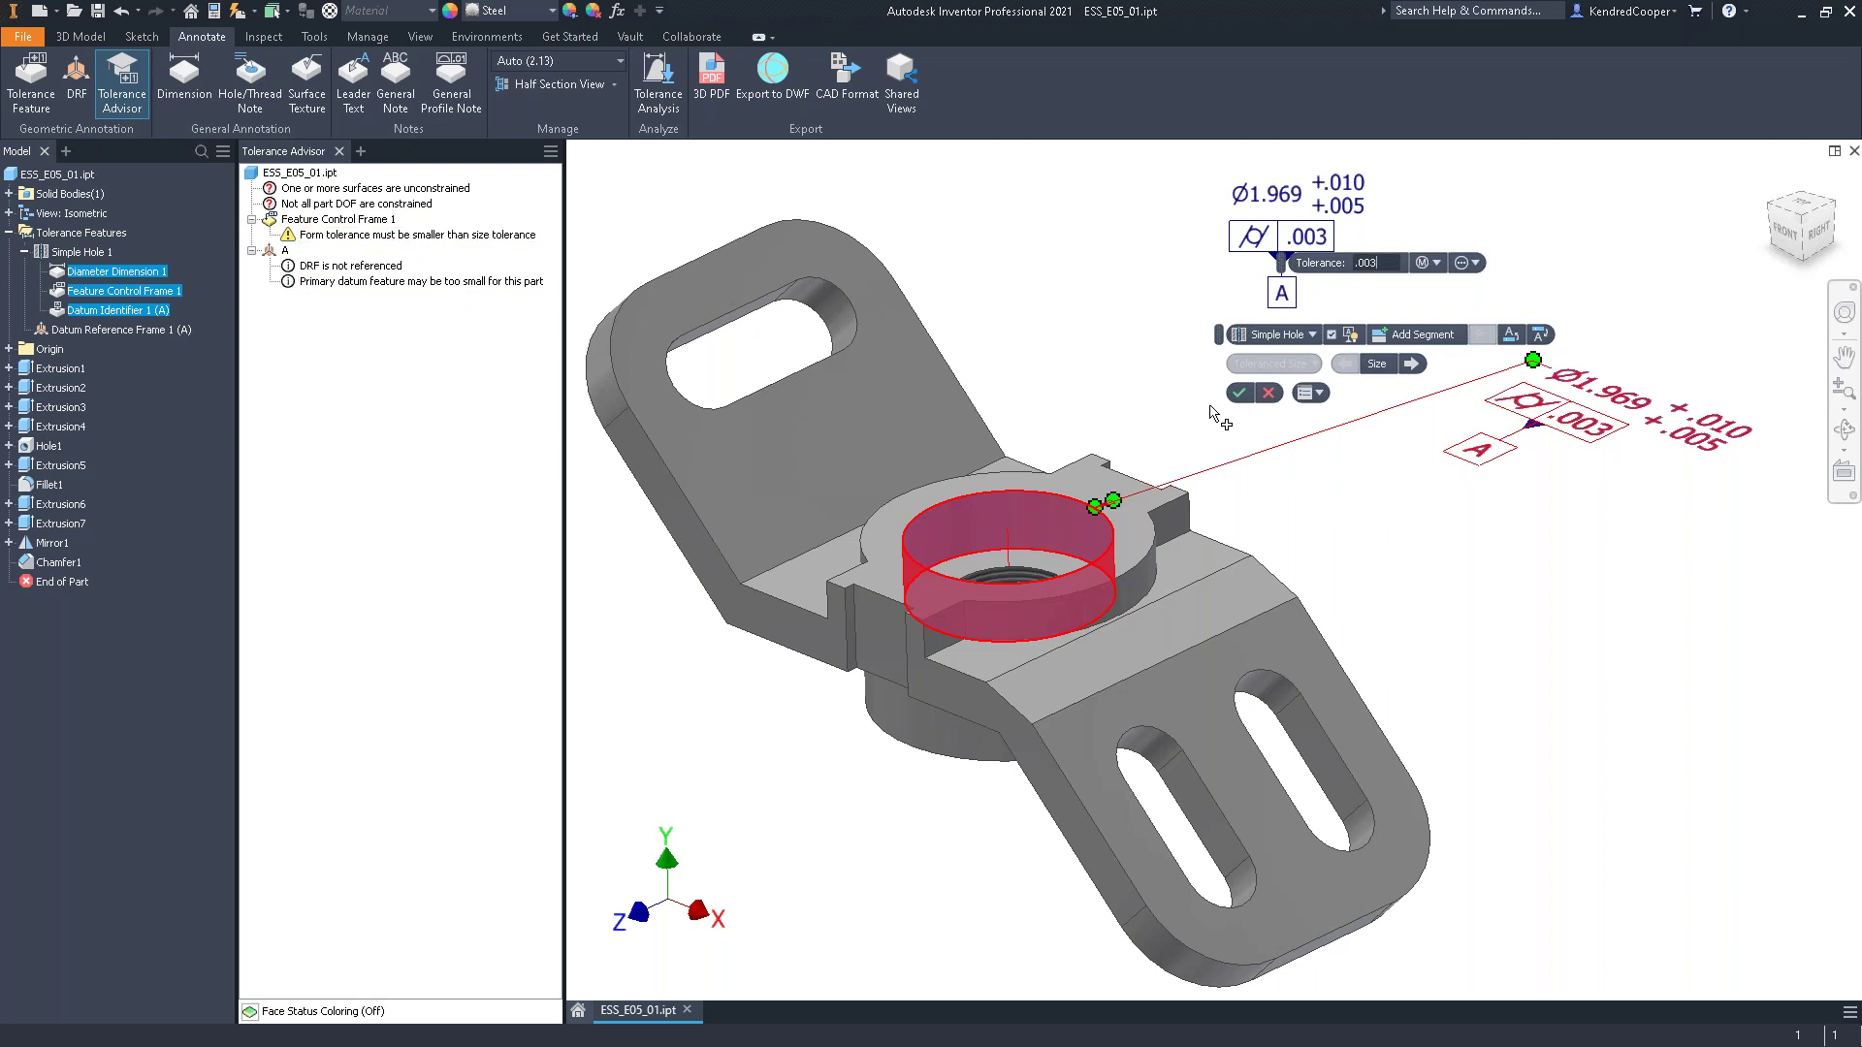
{"action": "left_click", "coordinate": [1241, 391]}
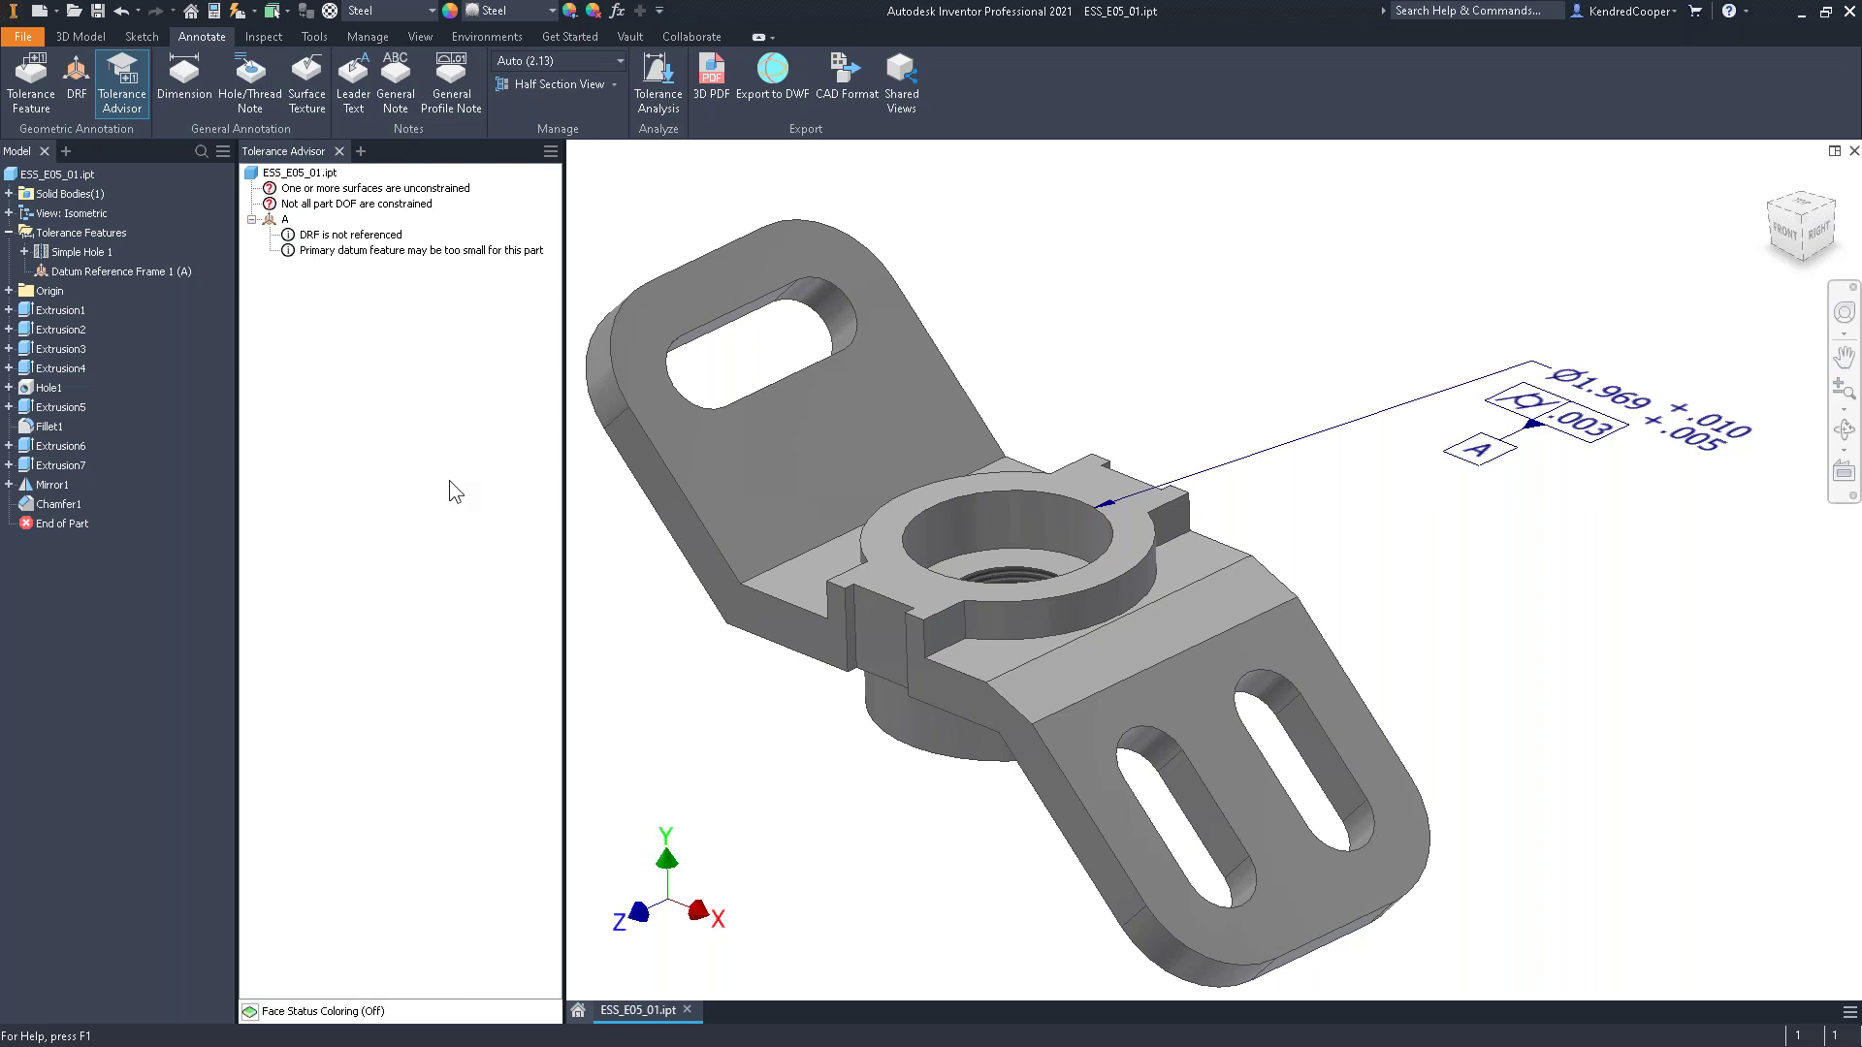
{"action": "left_click", "coordinate": [350, 235]}
{"action": "left_click", "coordinate": [136, 86]}
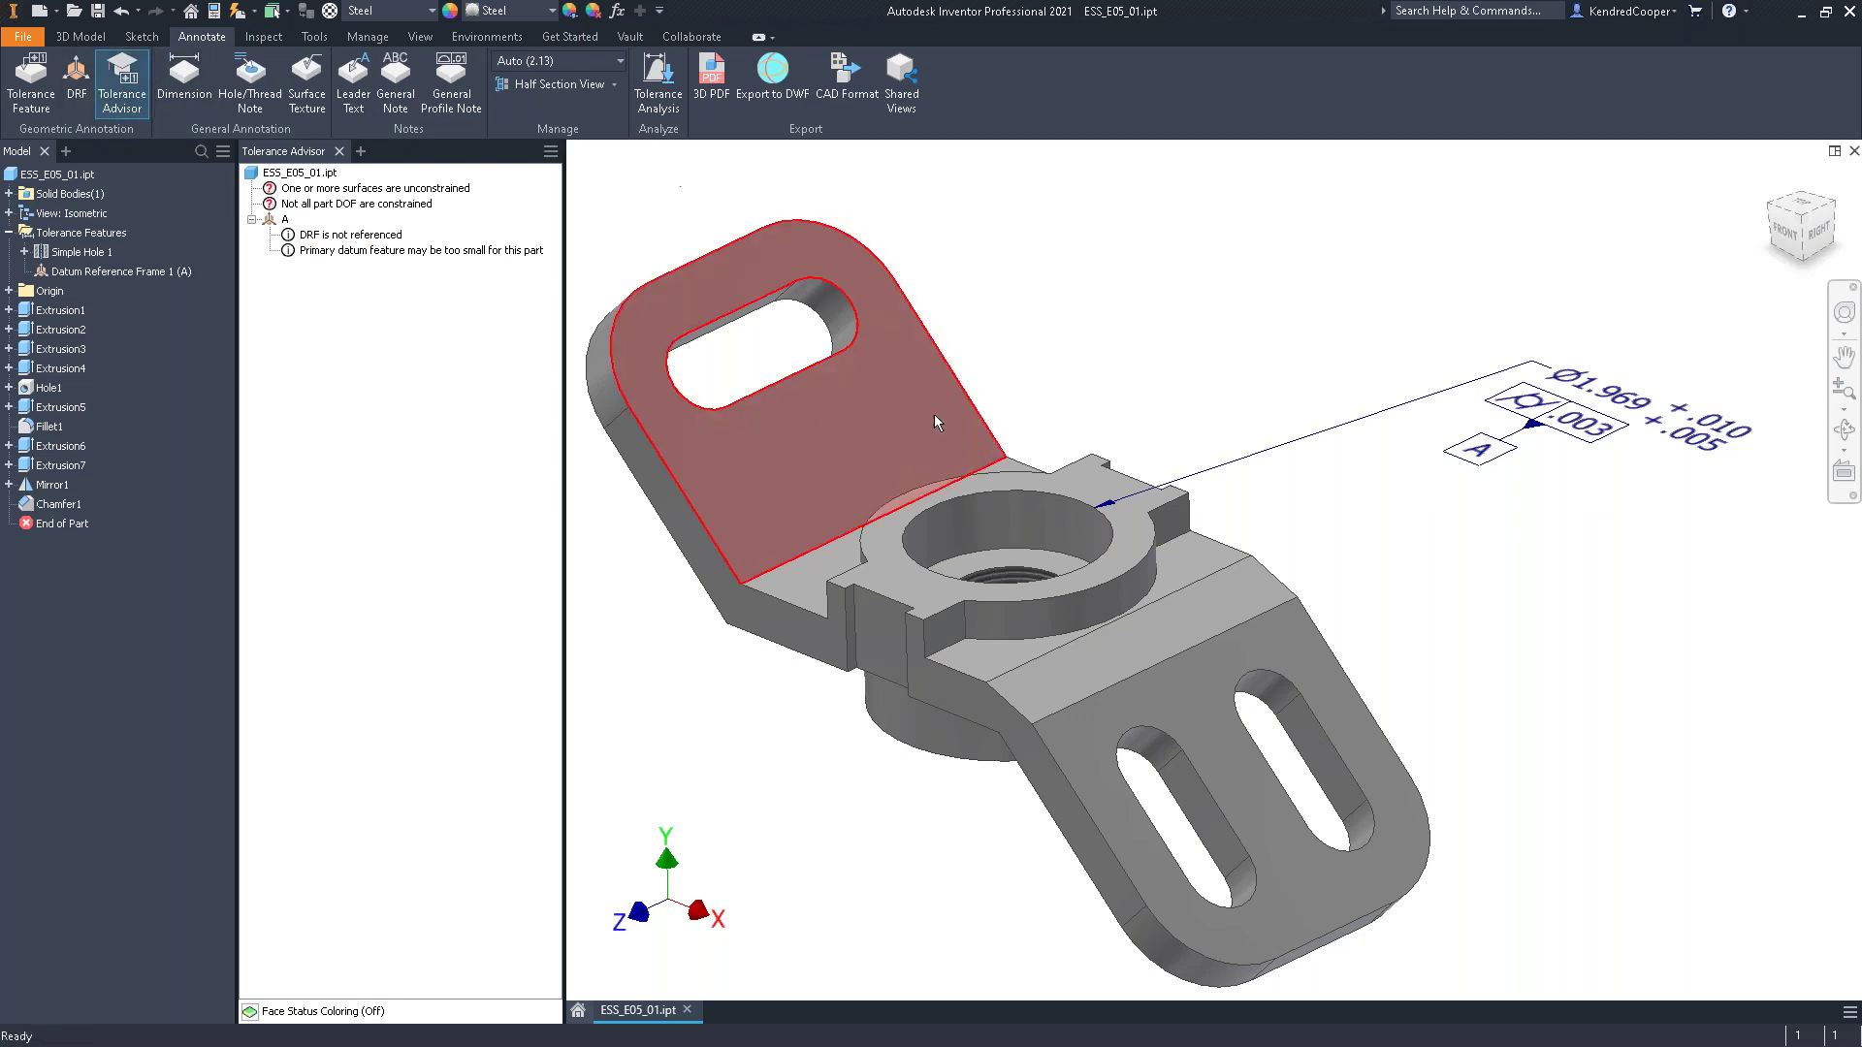
{"action": "key", "text": "Home"}
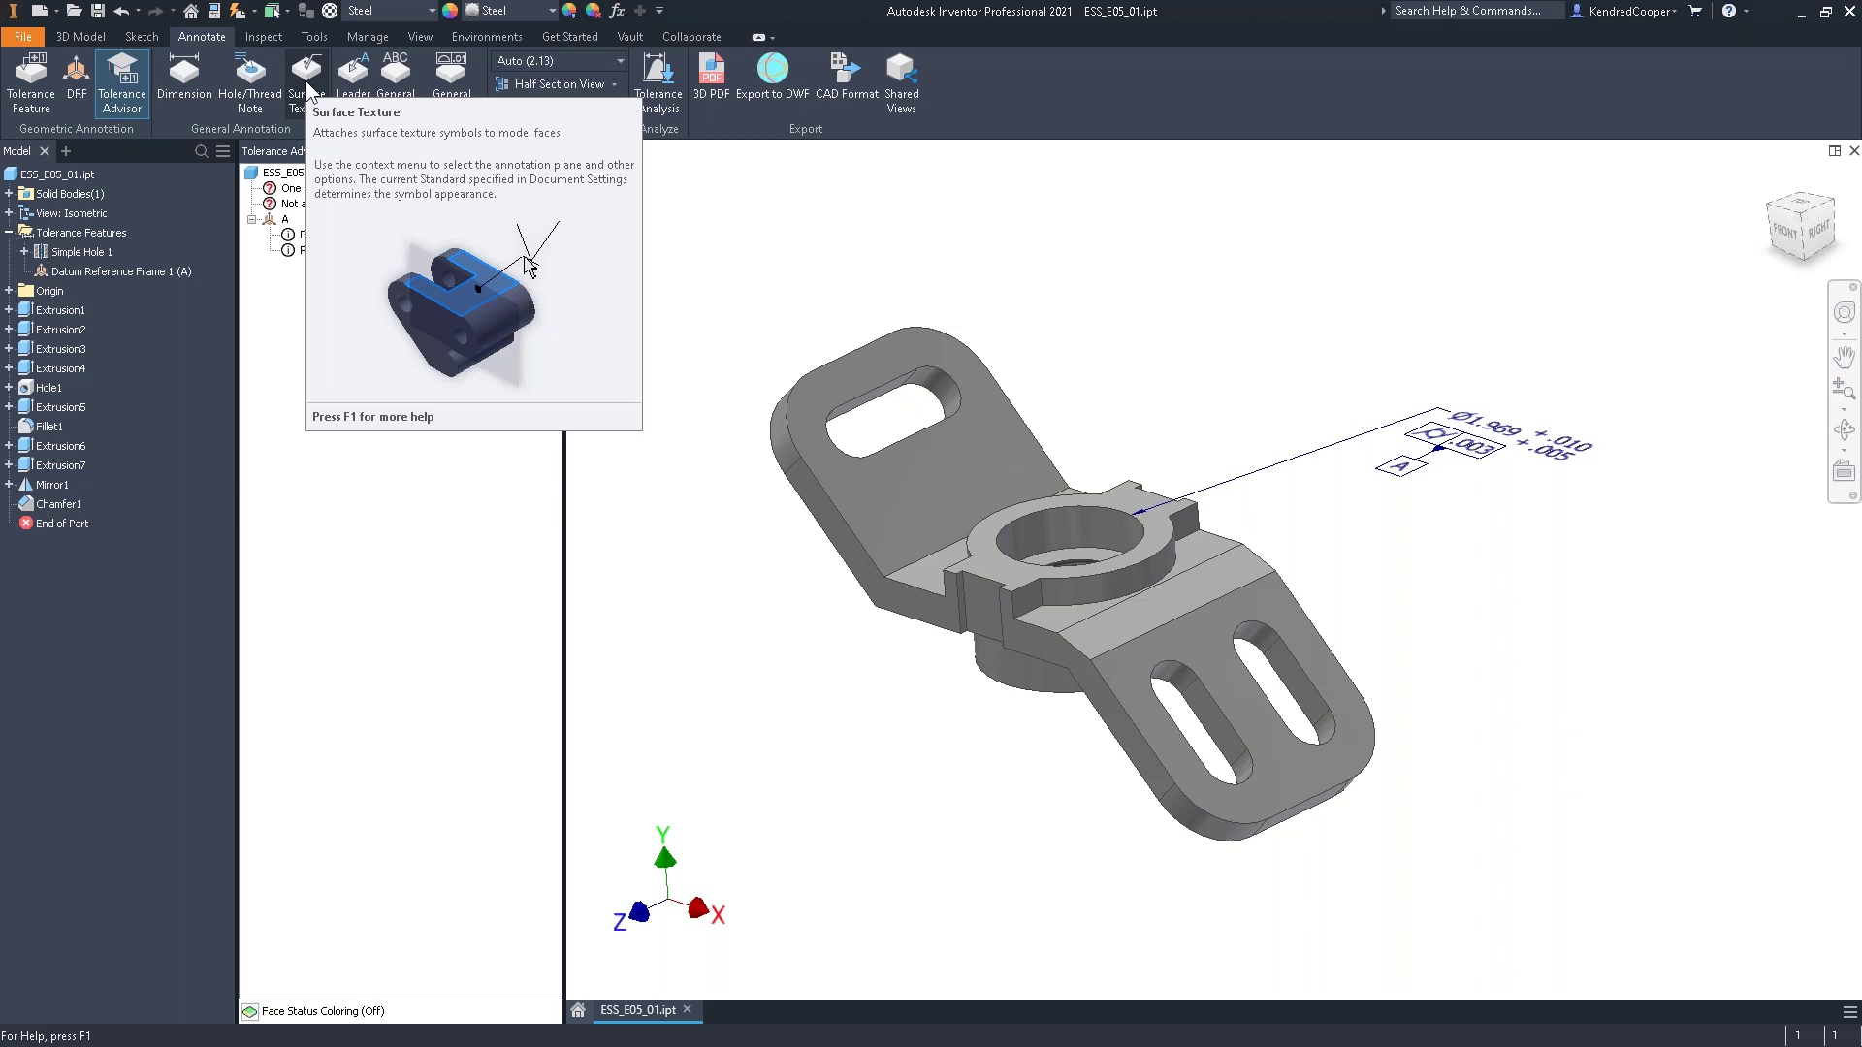
Start a dimension between the rounded ends of the single slot in the raised flange, using the sloped flange face as the annotation plane
{"action": "left_click", "coordinate": [194, 87]}
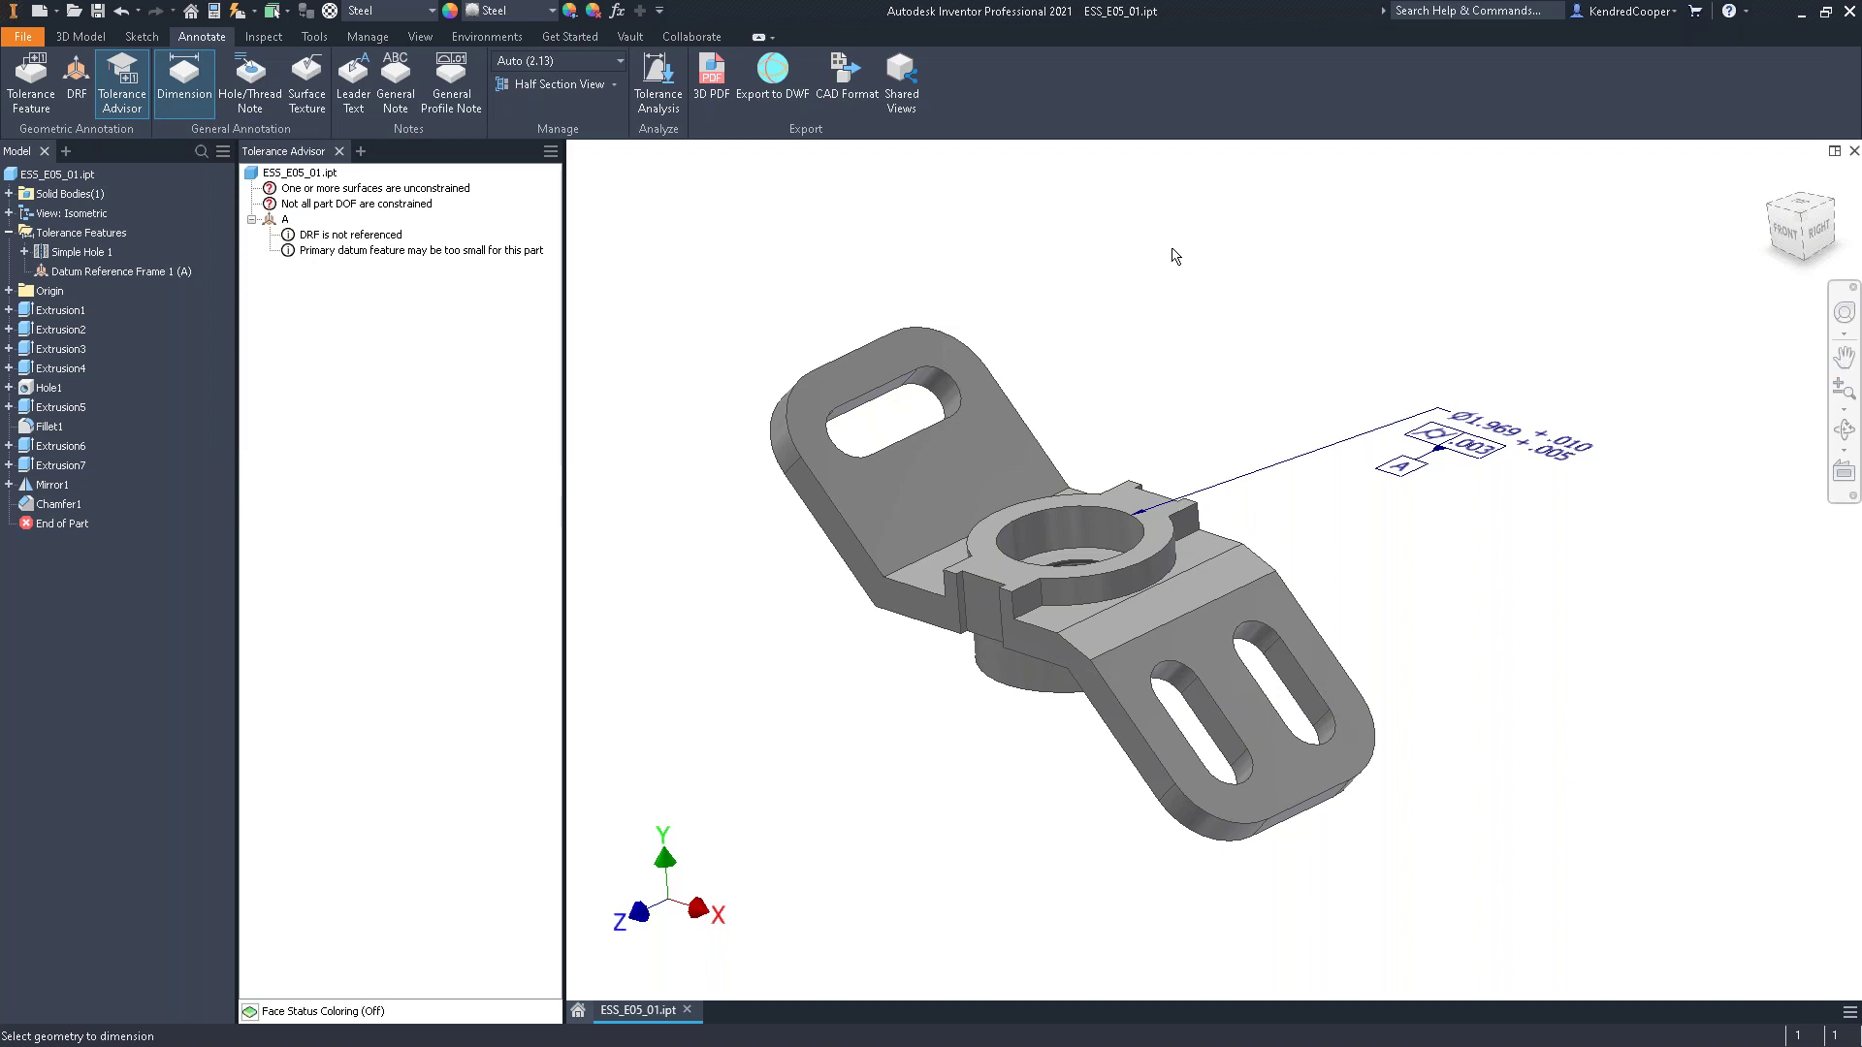
{"action": "scroll", "coordinate": [1173, 283], "scroll_direction": "down", "scroll_amount": 2}
{"action": "scroll", "coordinate": [1173, 283], "scroll_direction": "down", "scroll_amount": 4}
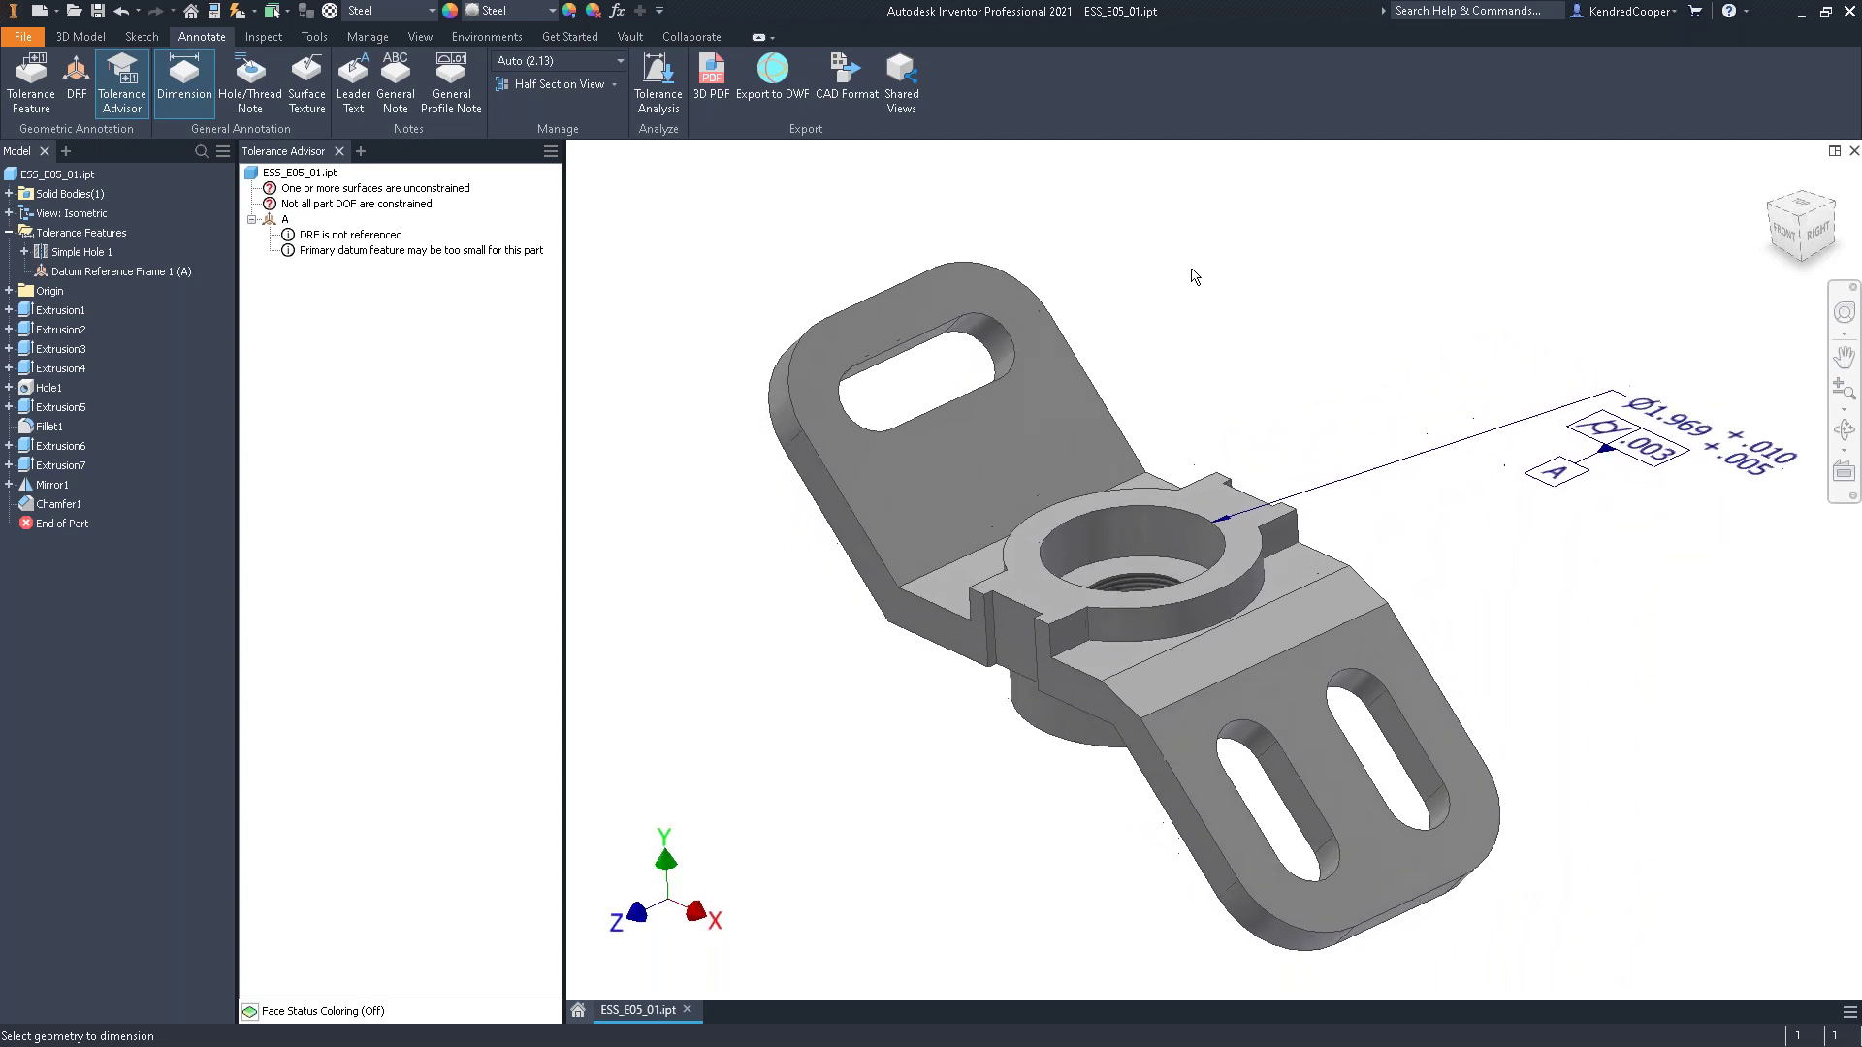
{"action": "scroll", "coordinate": [1193, 277], "scroll_direction": "down", "scroll_amount": 3}
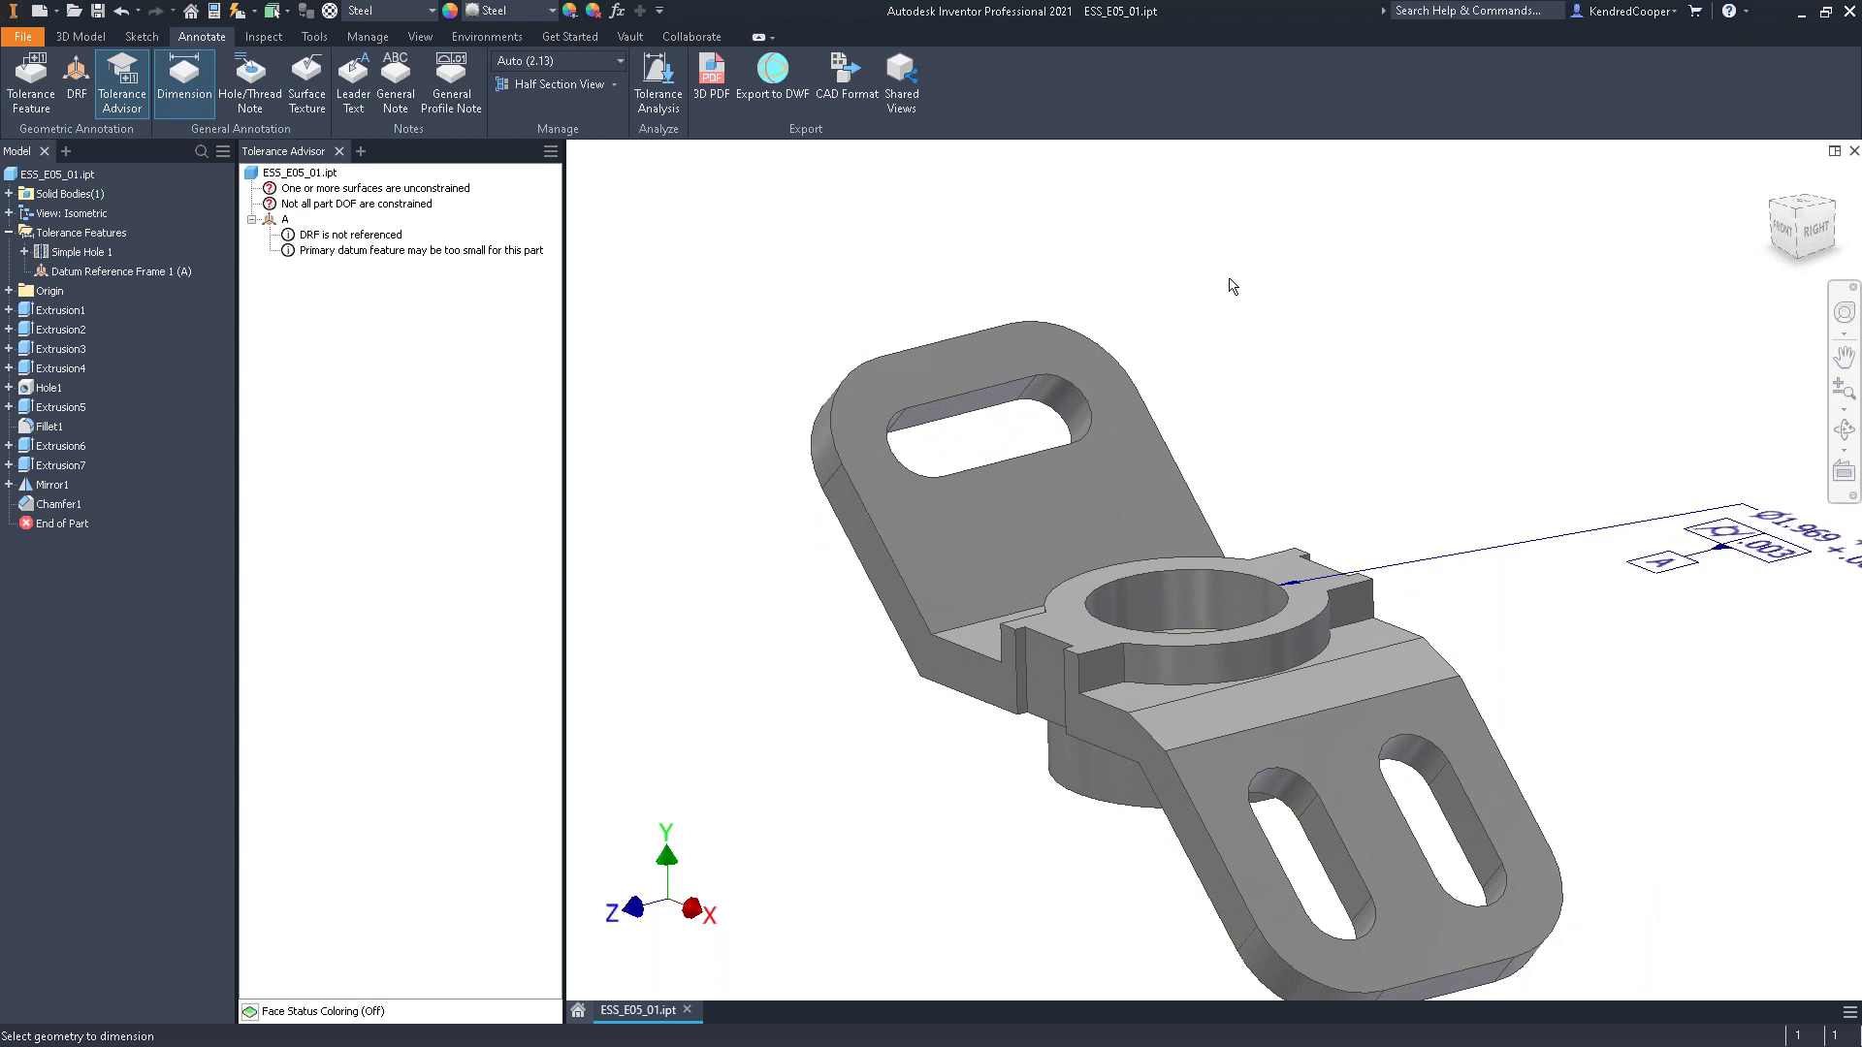
{"action": "left_click", "coordinate": [1094, 429]}
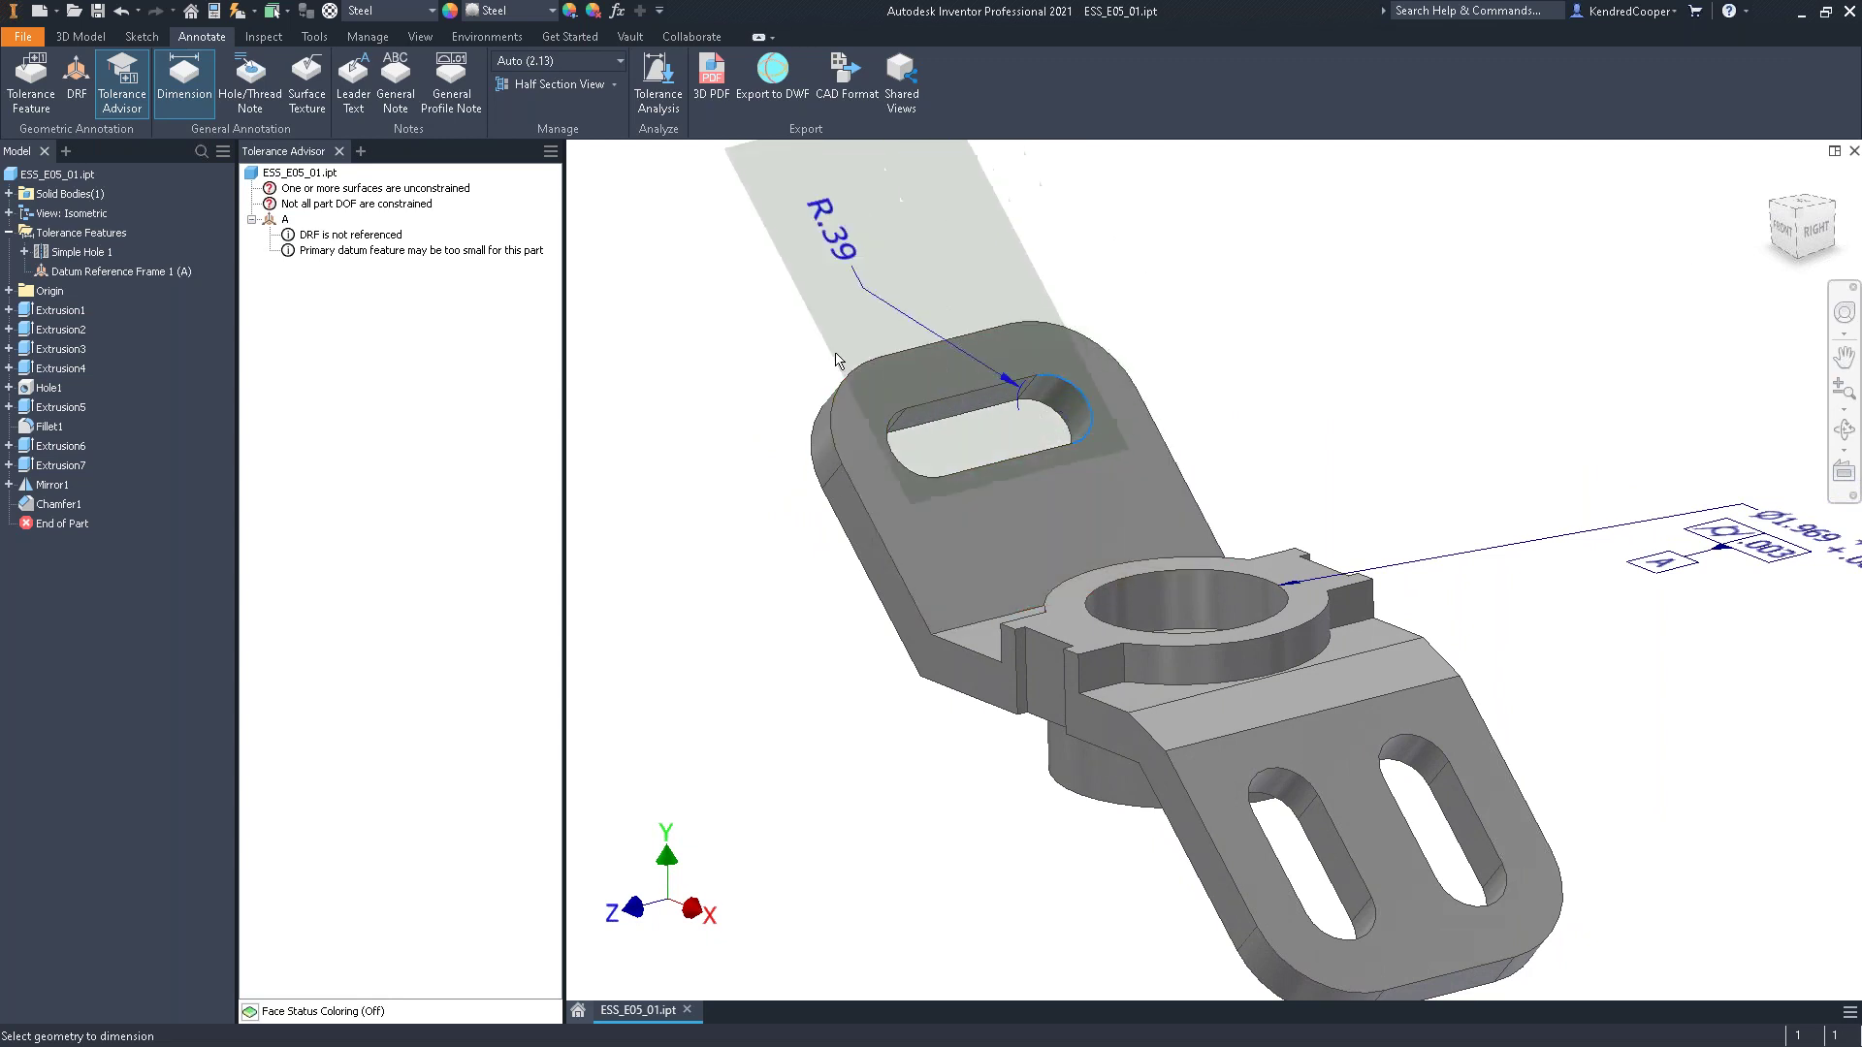
{"action": "left_click", "coordinate": [904, 464]}
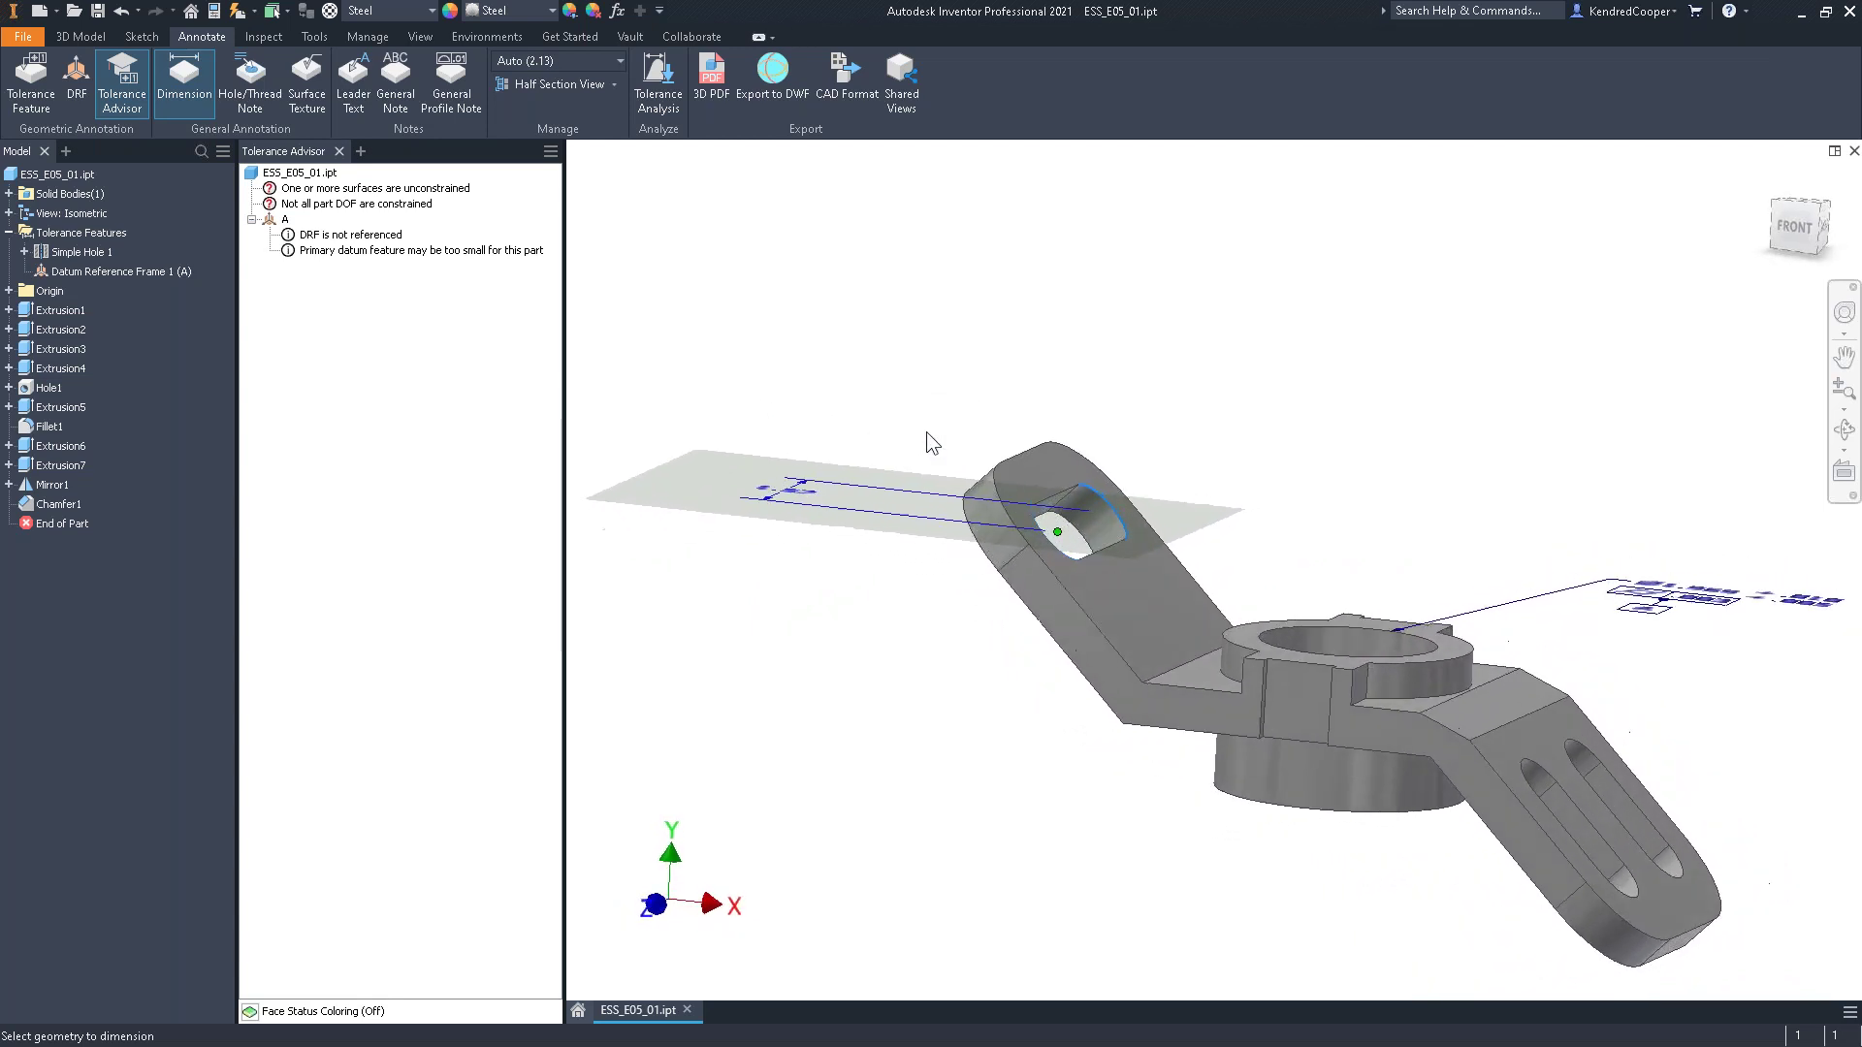
{"action": "right_click", "coordinate": [927, 386]}
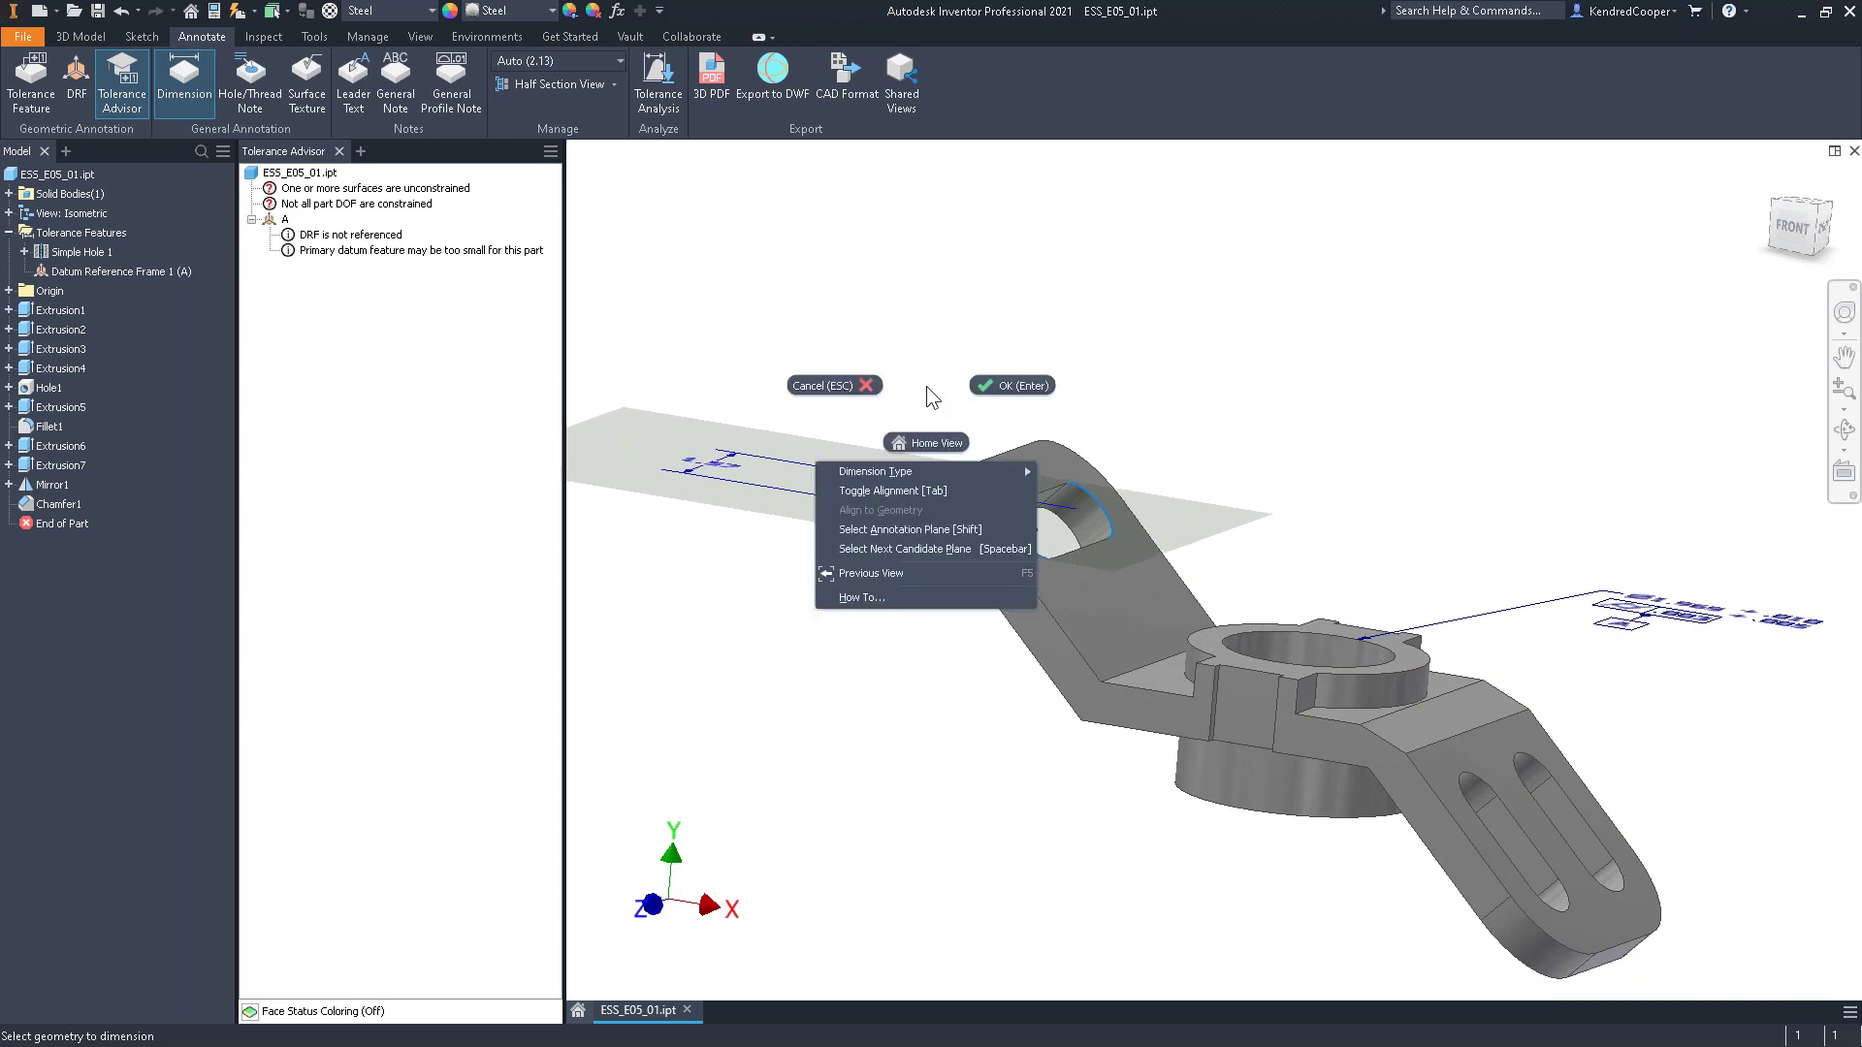
{"action": "mouse_move", "coordinate": [977, 482]}
{"action": "left_click", "coordinate": [915, 531]}
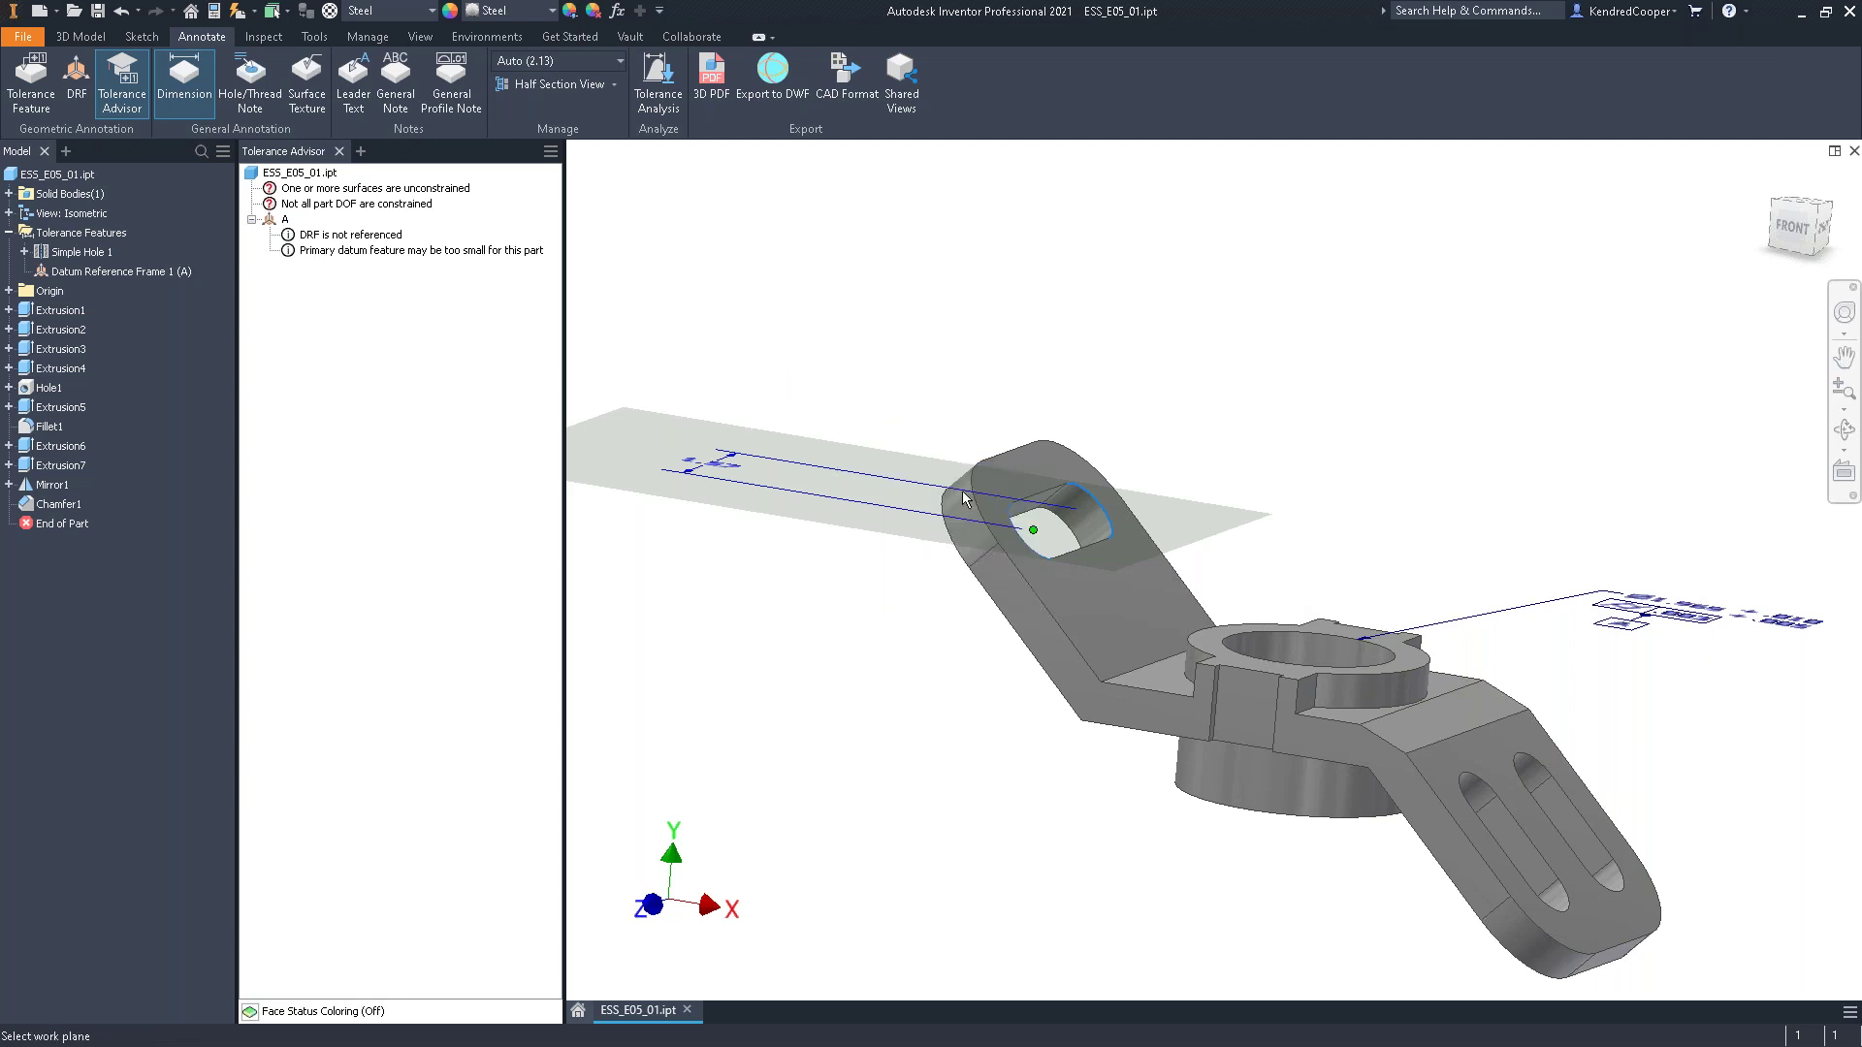
{"action": "left_click", "coordinate": [1123, 587]}
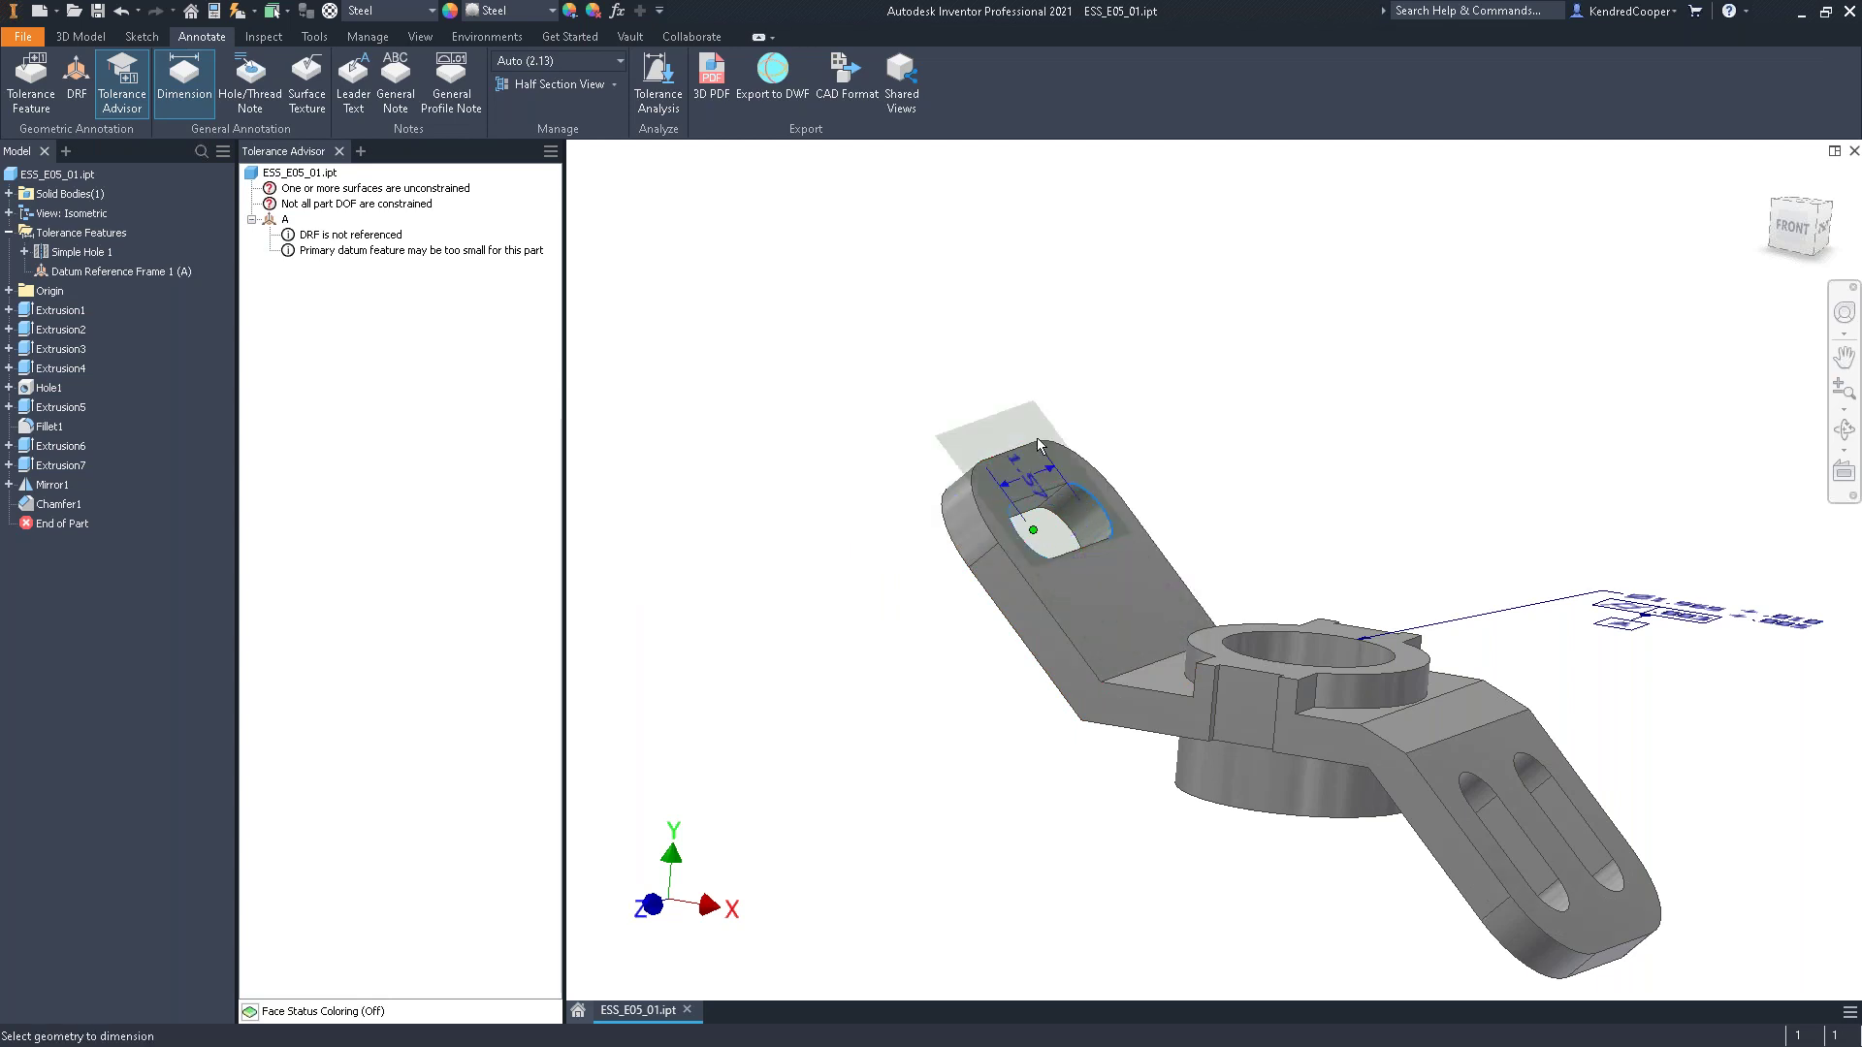
Place the slot dimension beyond the raised flange's outer end and accept it with the Default tolerance type
{"action": "scroll", "coordinate": [1008, 398], "scroll_direction": "down", "scroll_amount": 3}
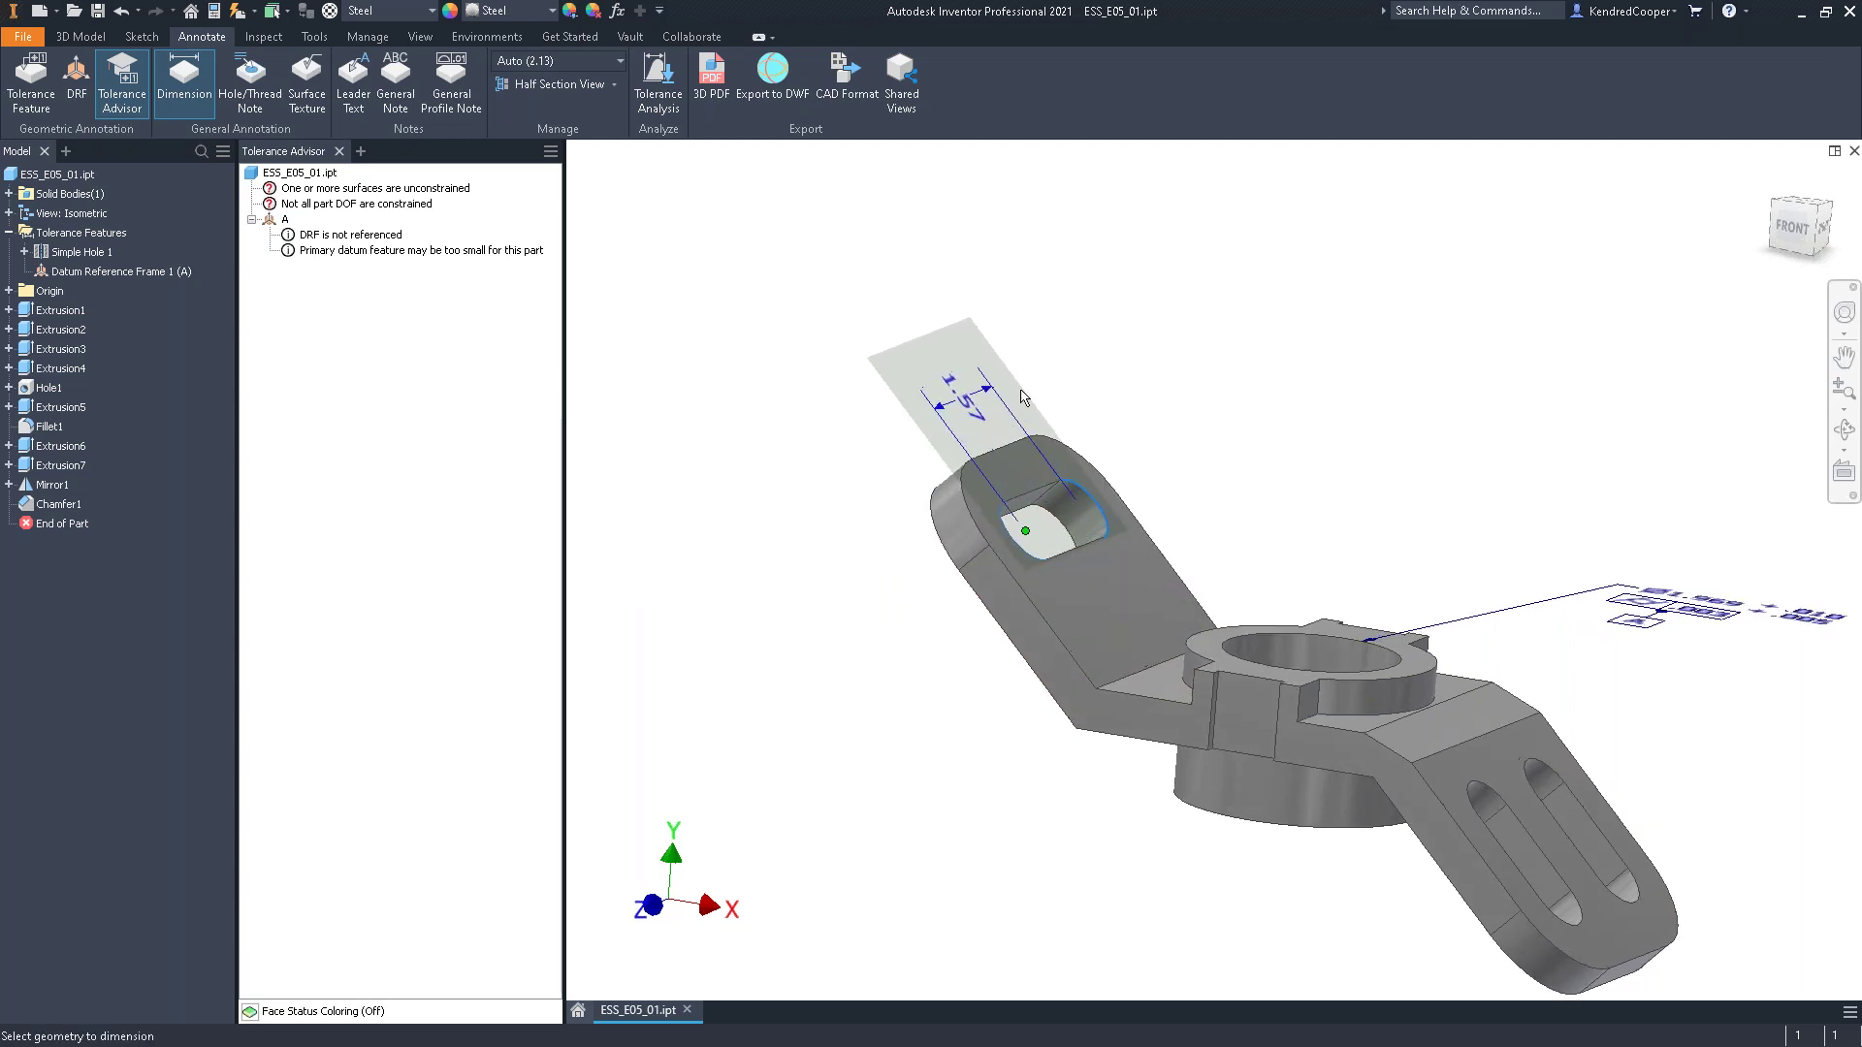
{"action": "left_click", "coordinate": [958, 333]}
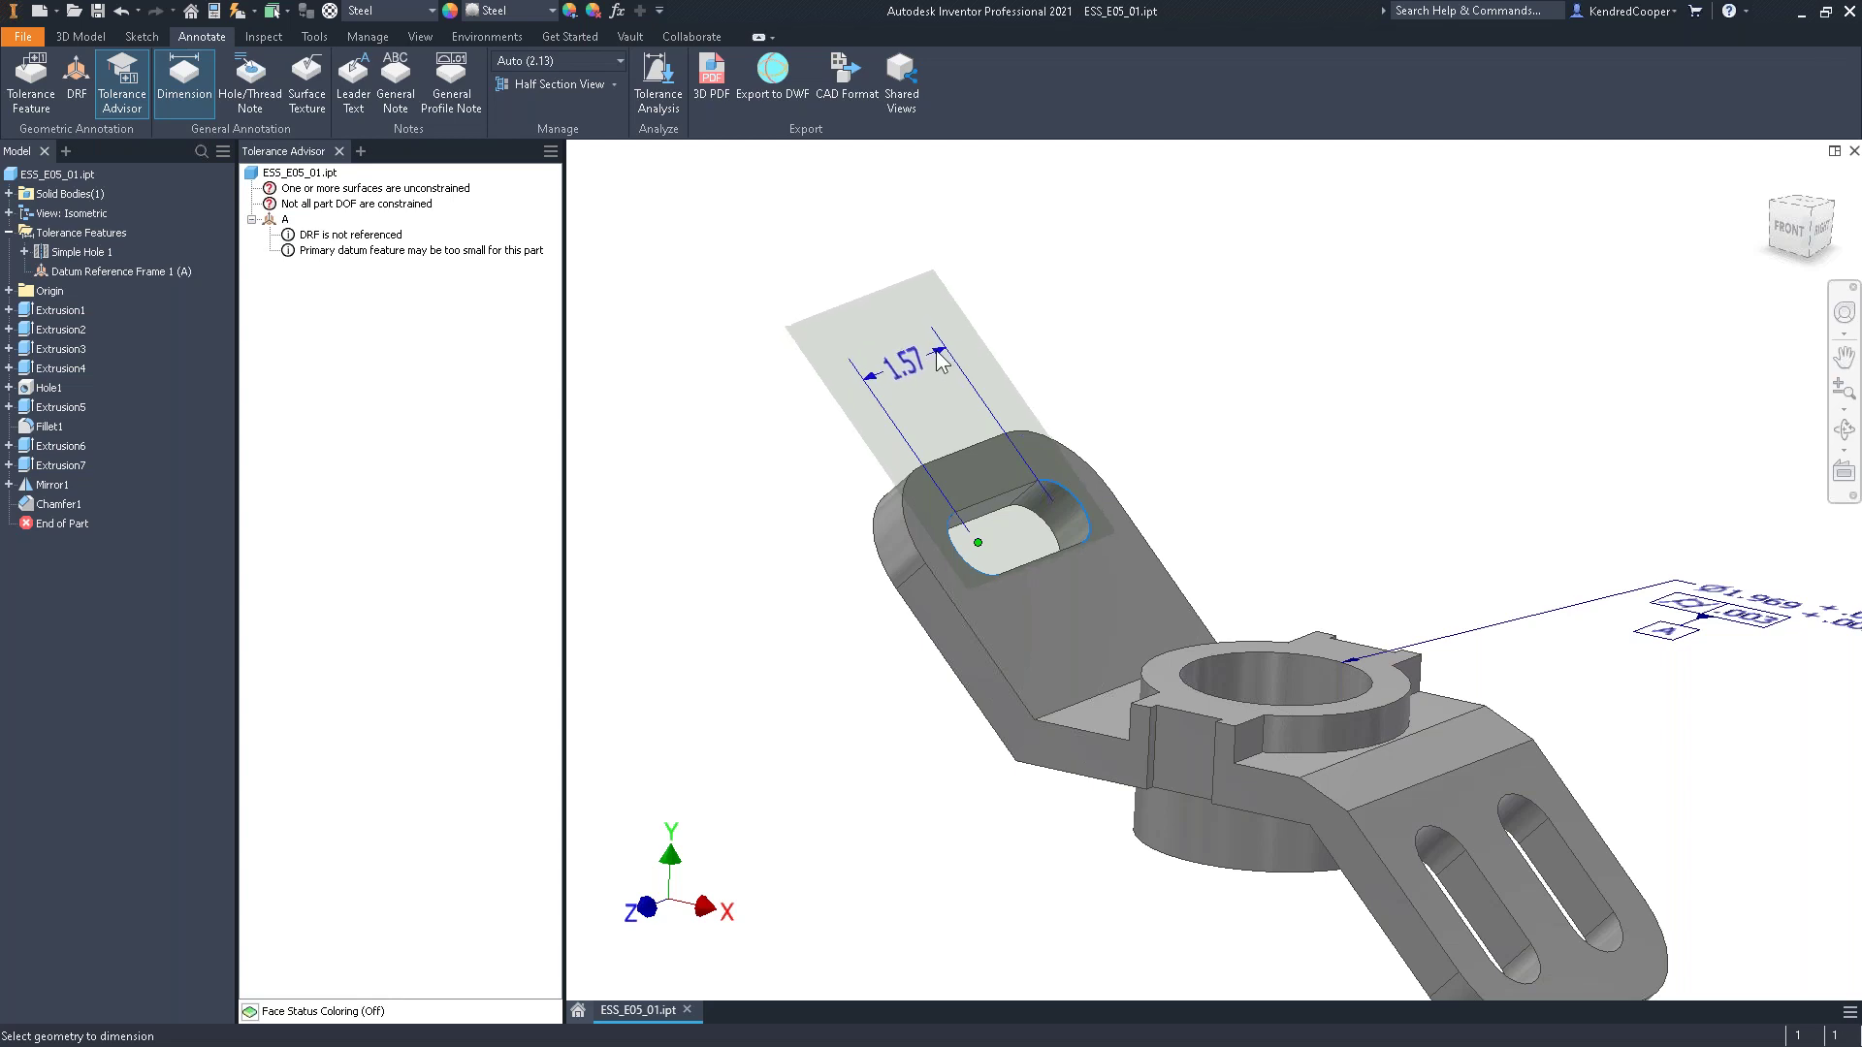
{"action": "left_click", "coordinate": [992, 354]}
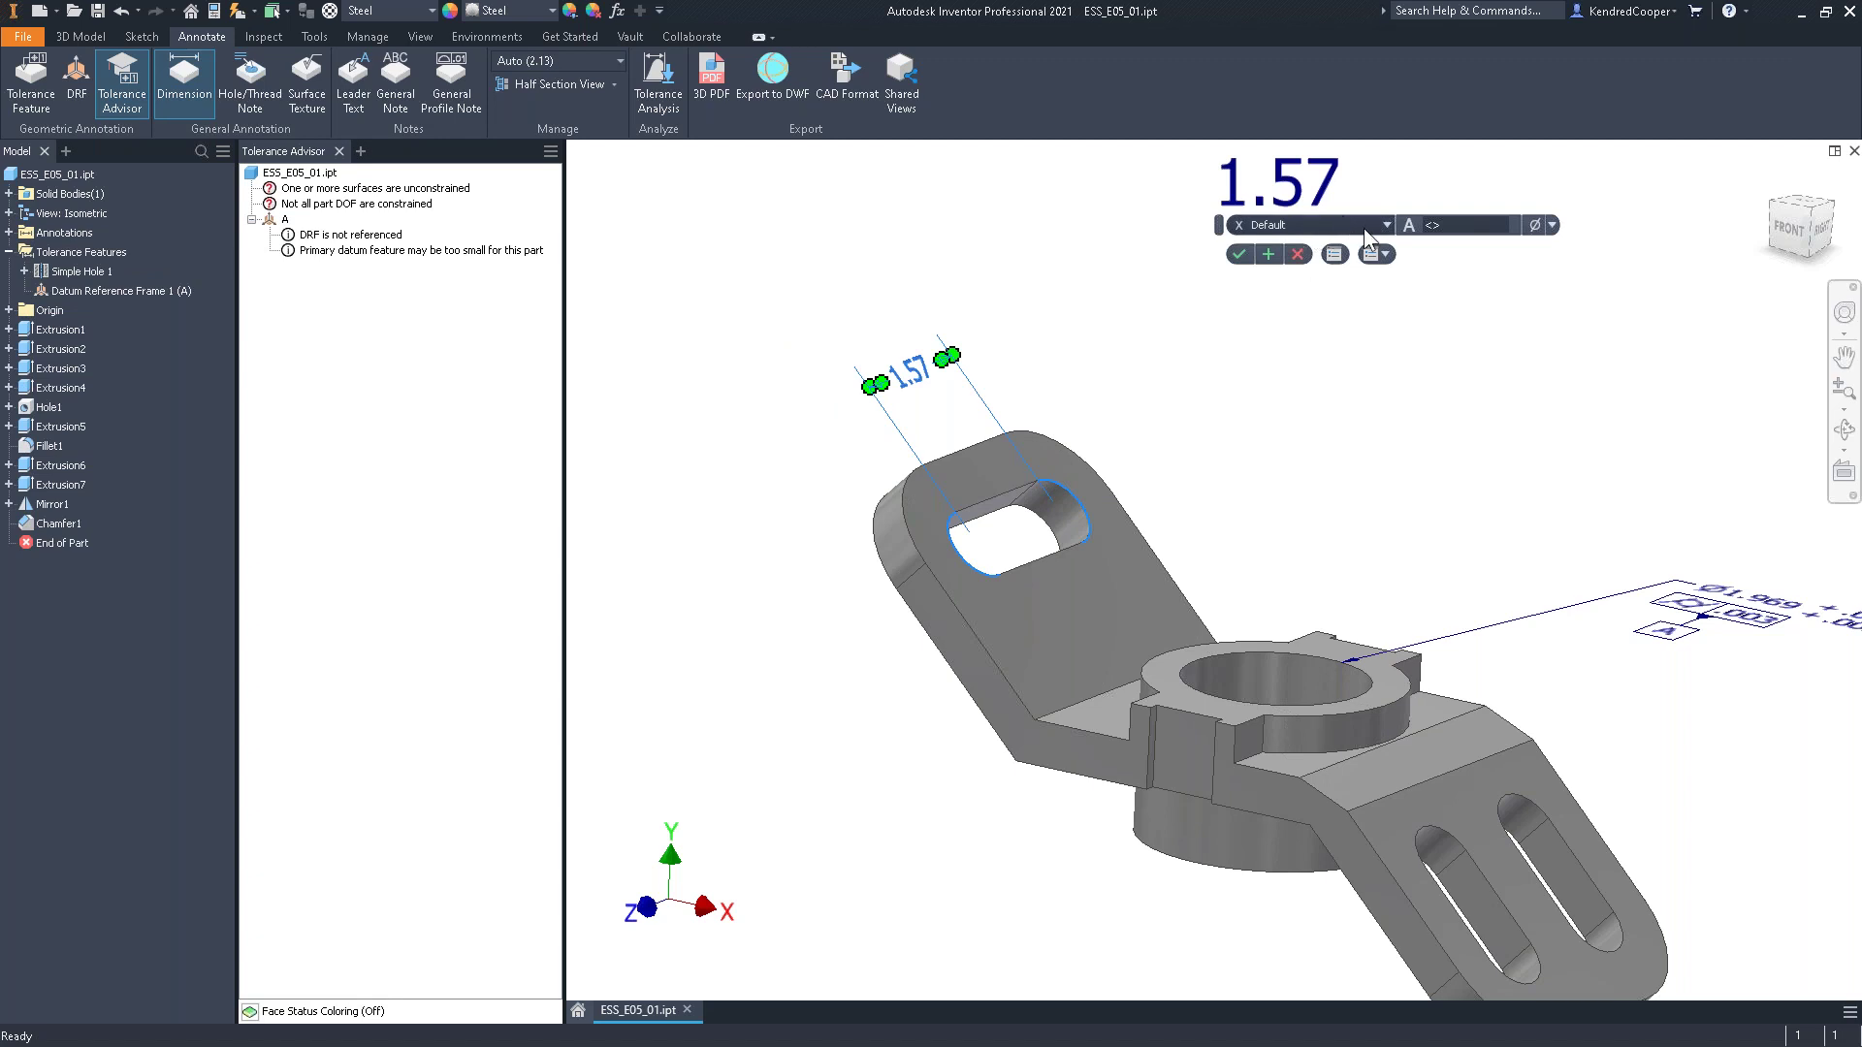
{"action": "left_click", "coordinate": [1463, 226]}
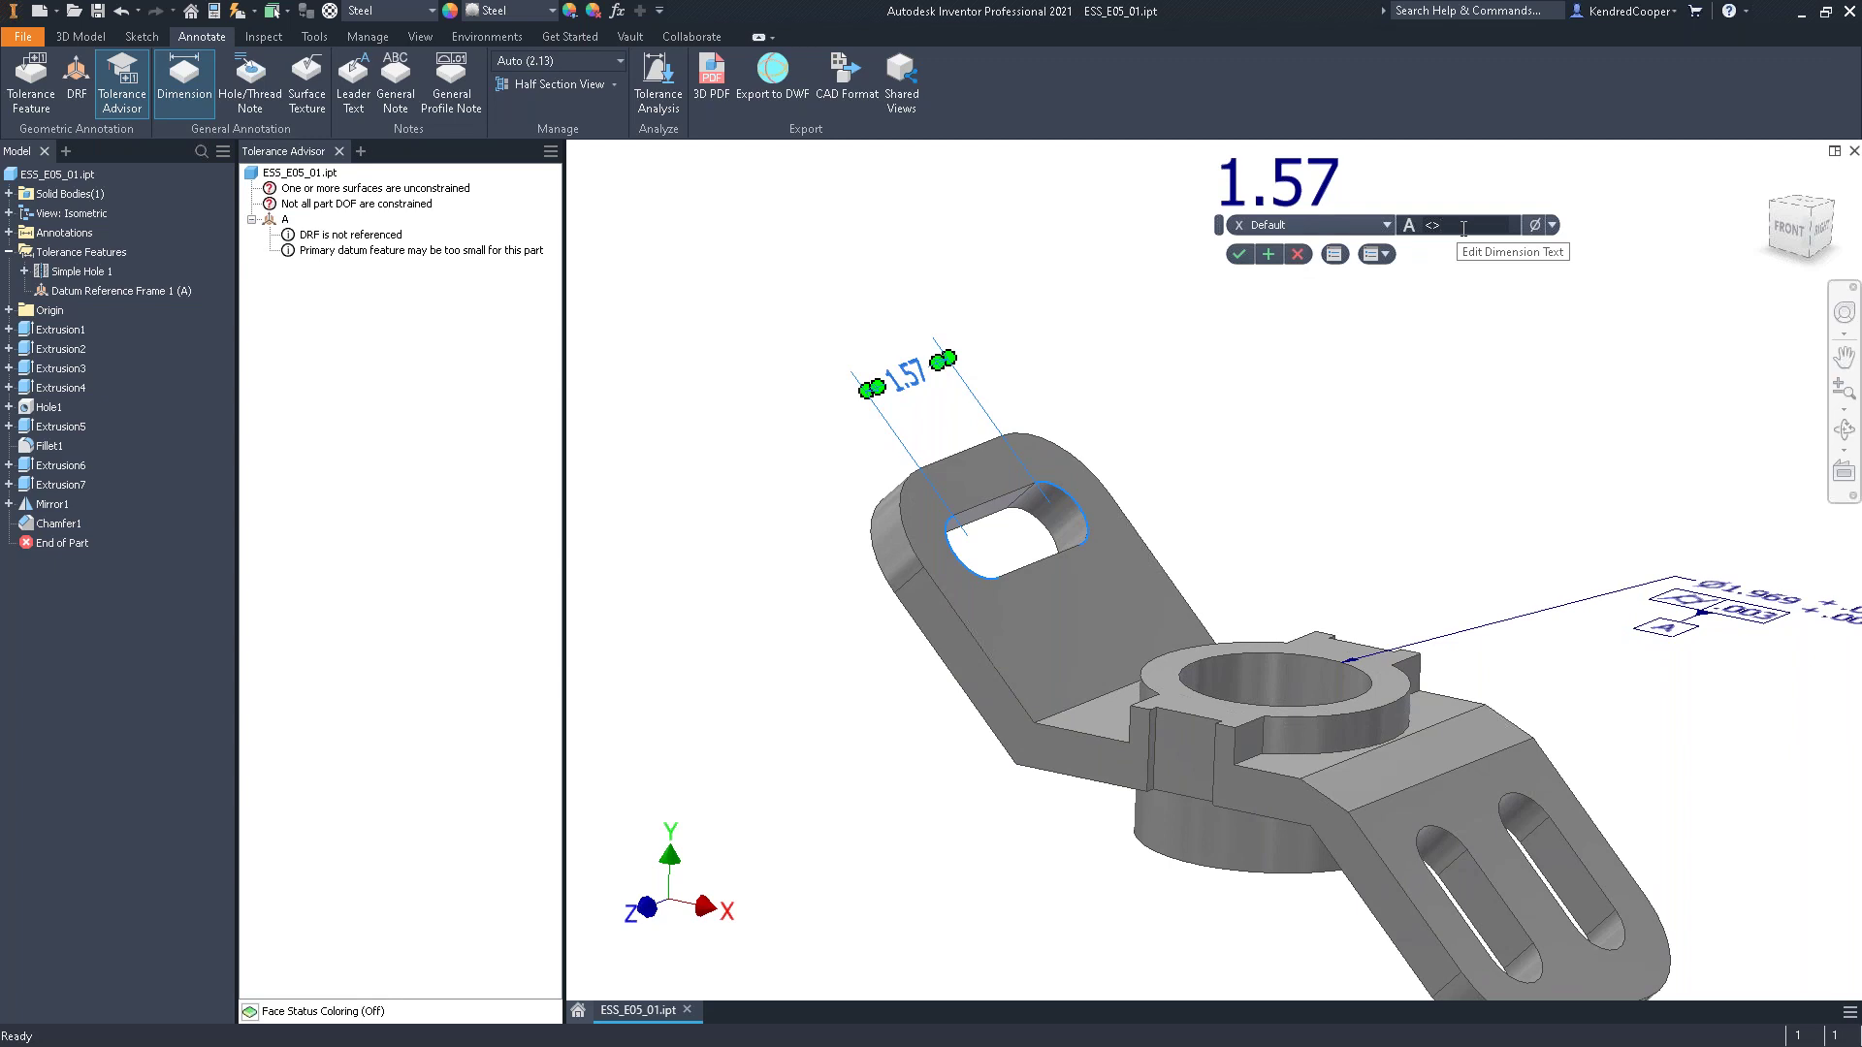
{"action": "left_click", "coordinate": [1268, 255]}
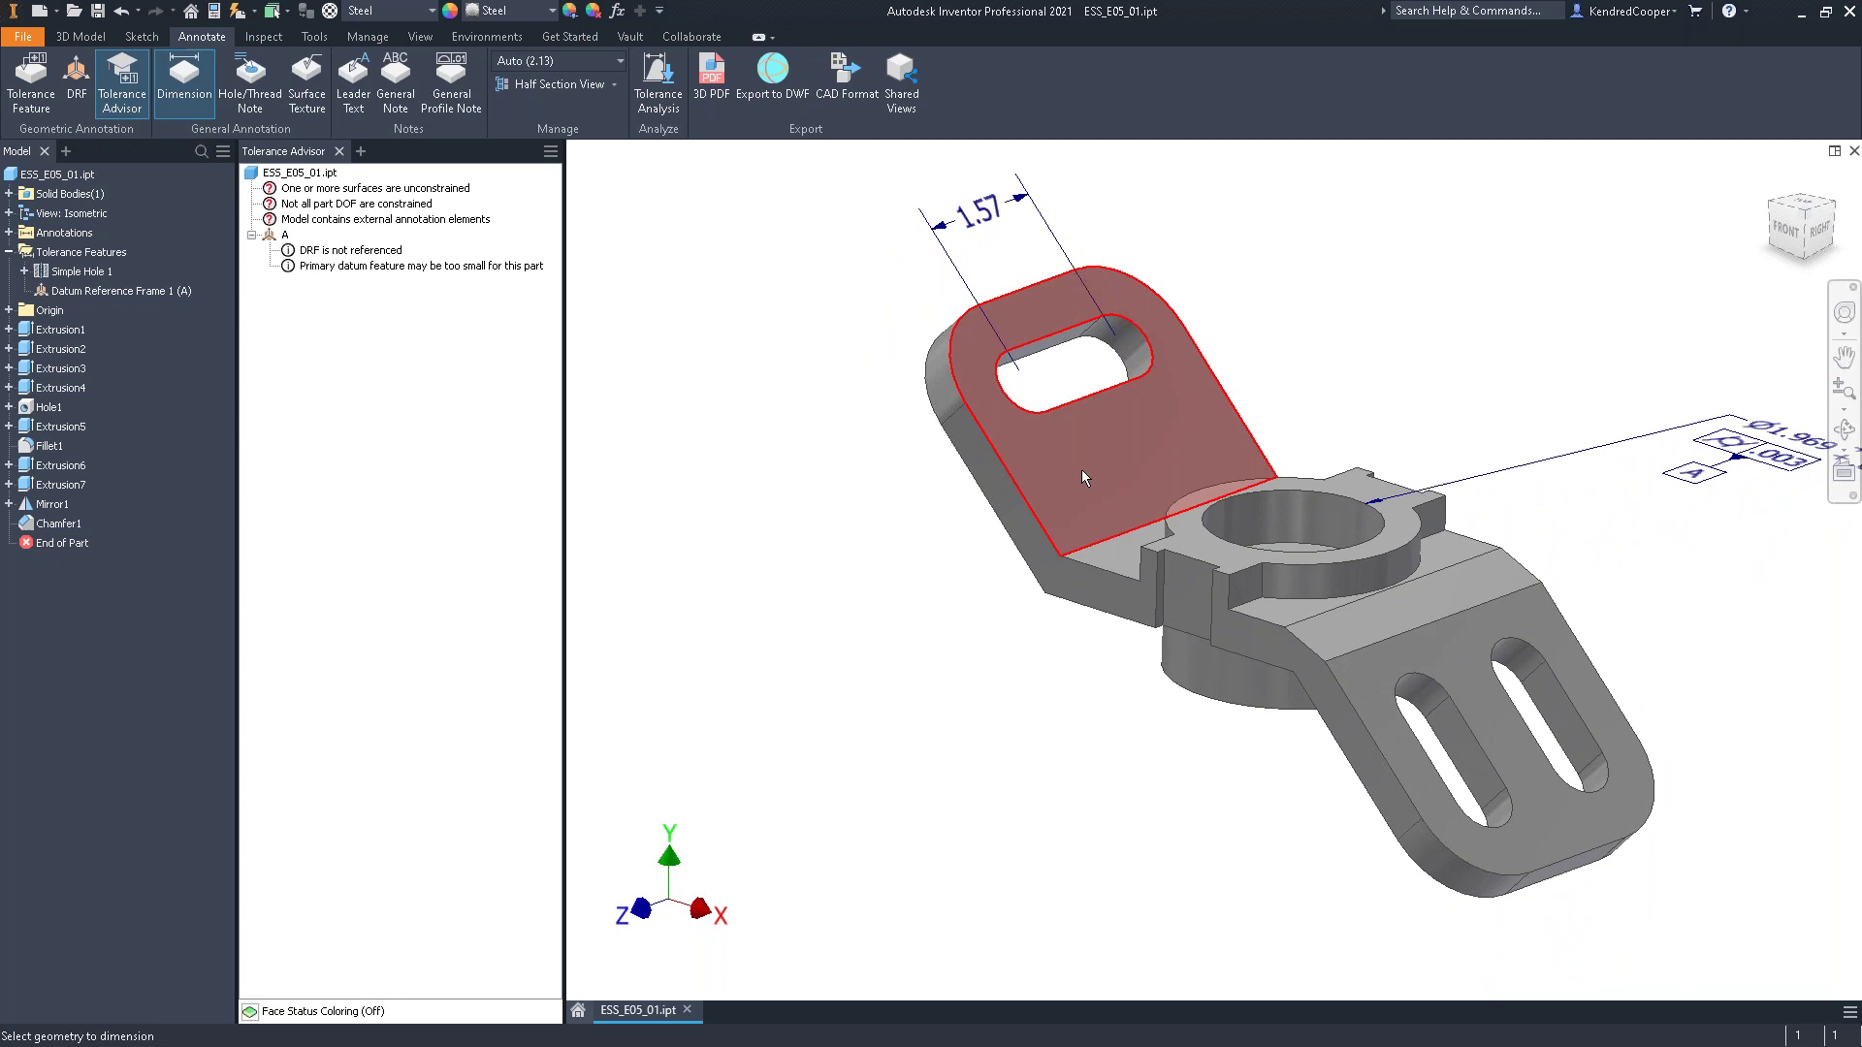
Start an angle dimension between the raised flange's sloped face and the adjoining flat face, using the bracket's side face as the annotation plane
{"action": "left_click", "coordinate": [1068, 493]}
{"action": "left_click", "coordinate": [1125, 543]}
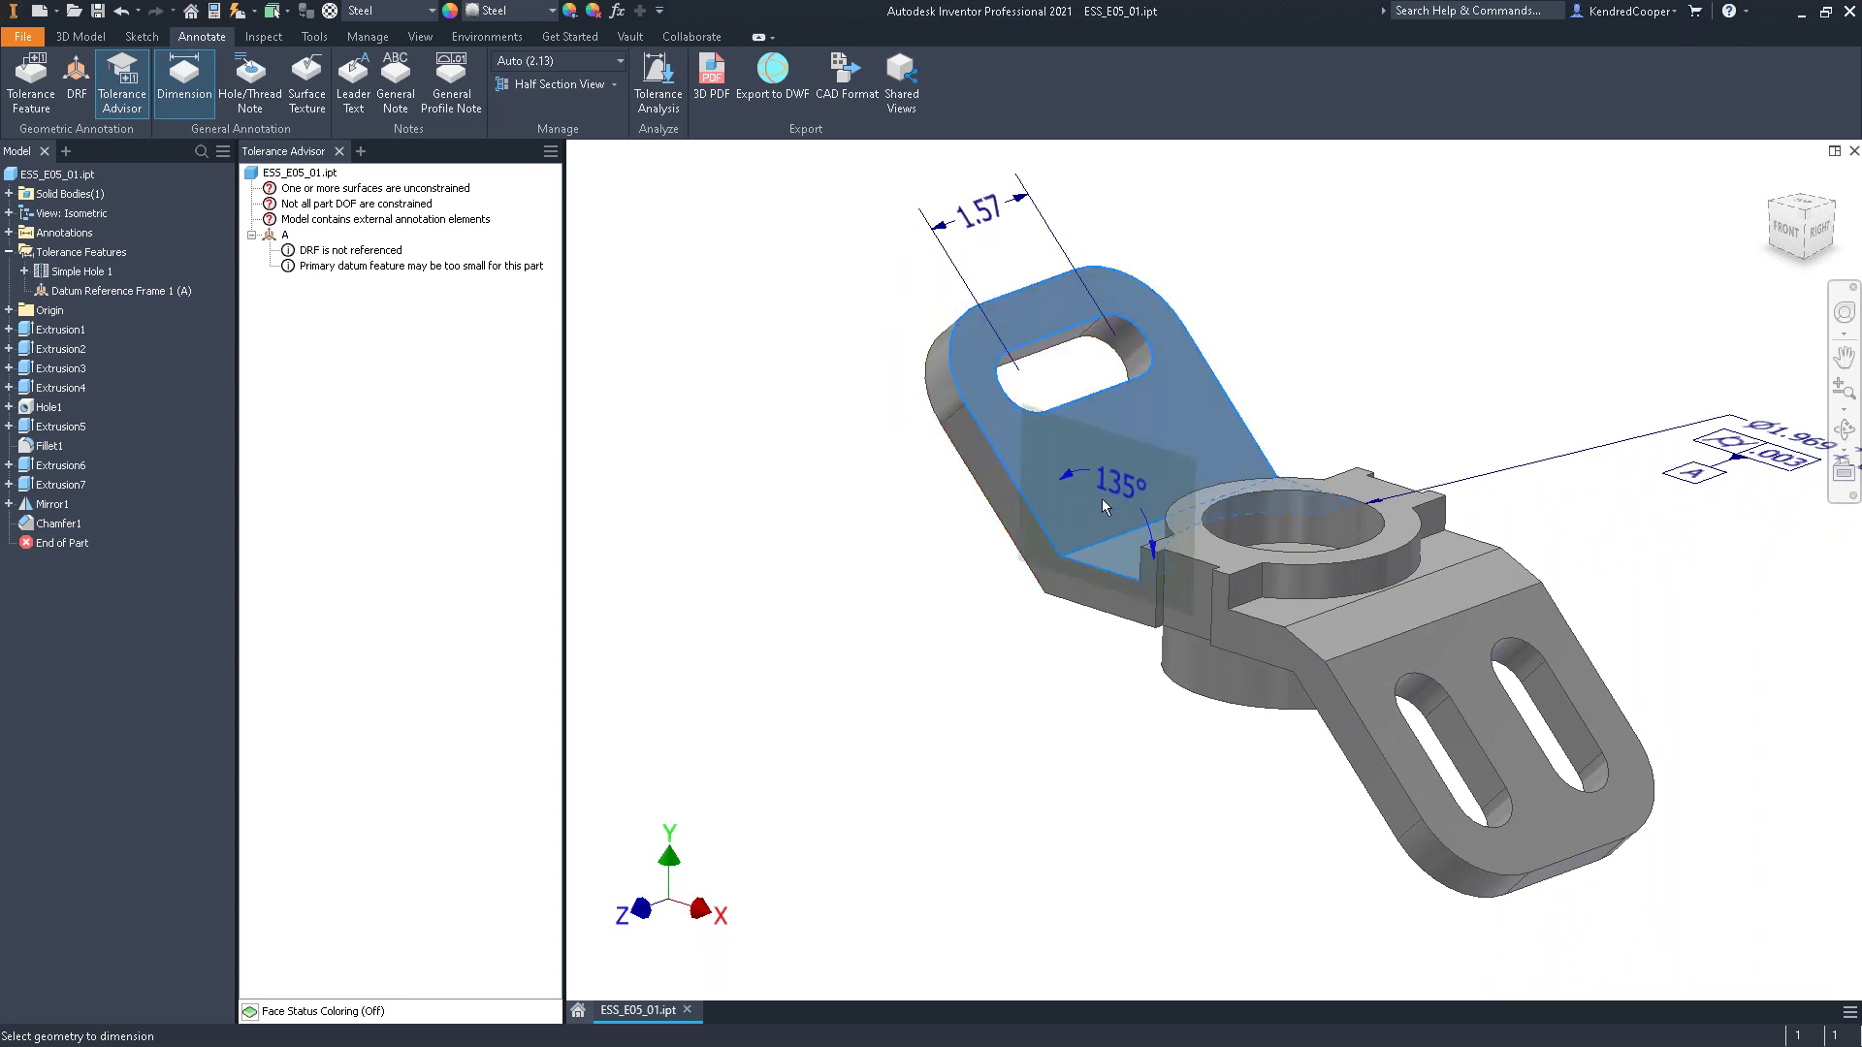
{"action": "scroll", "coordinate": [1106, 475], "scroll_direction": "up", "scroll_amount": 5}
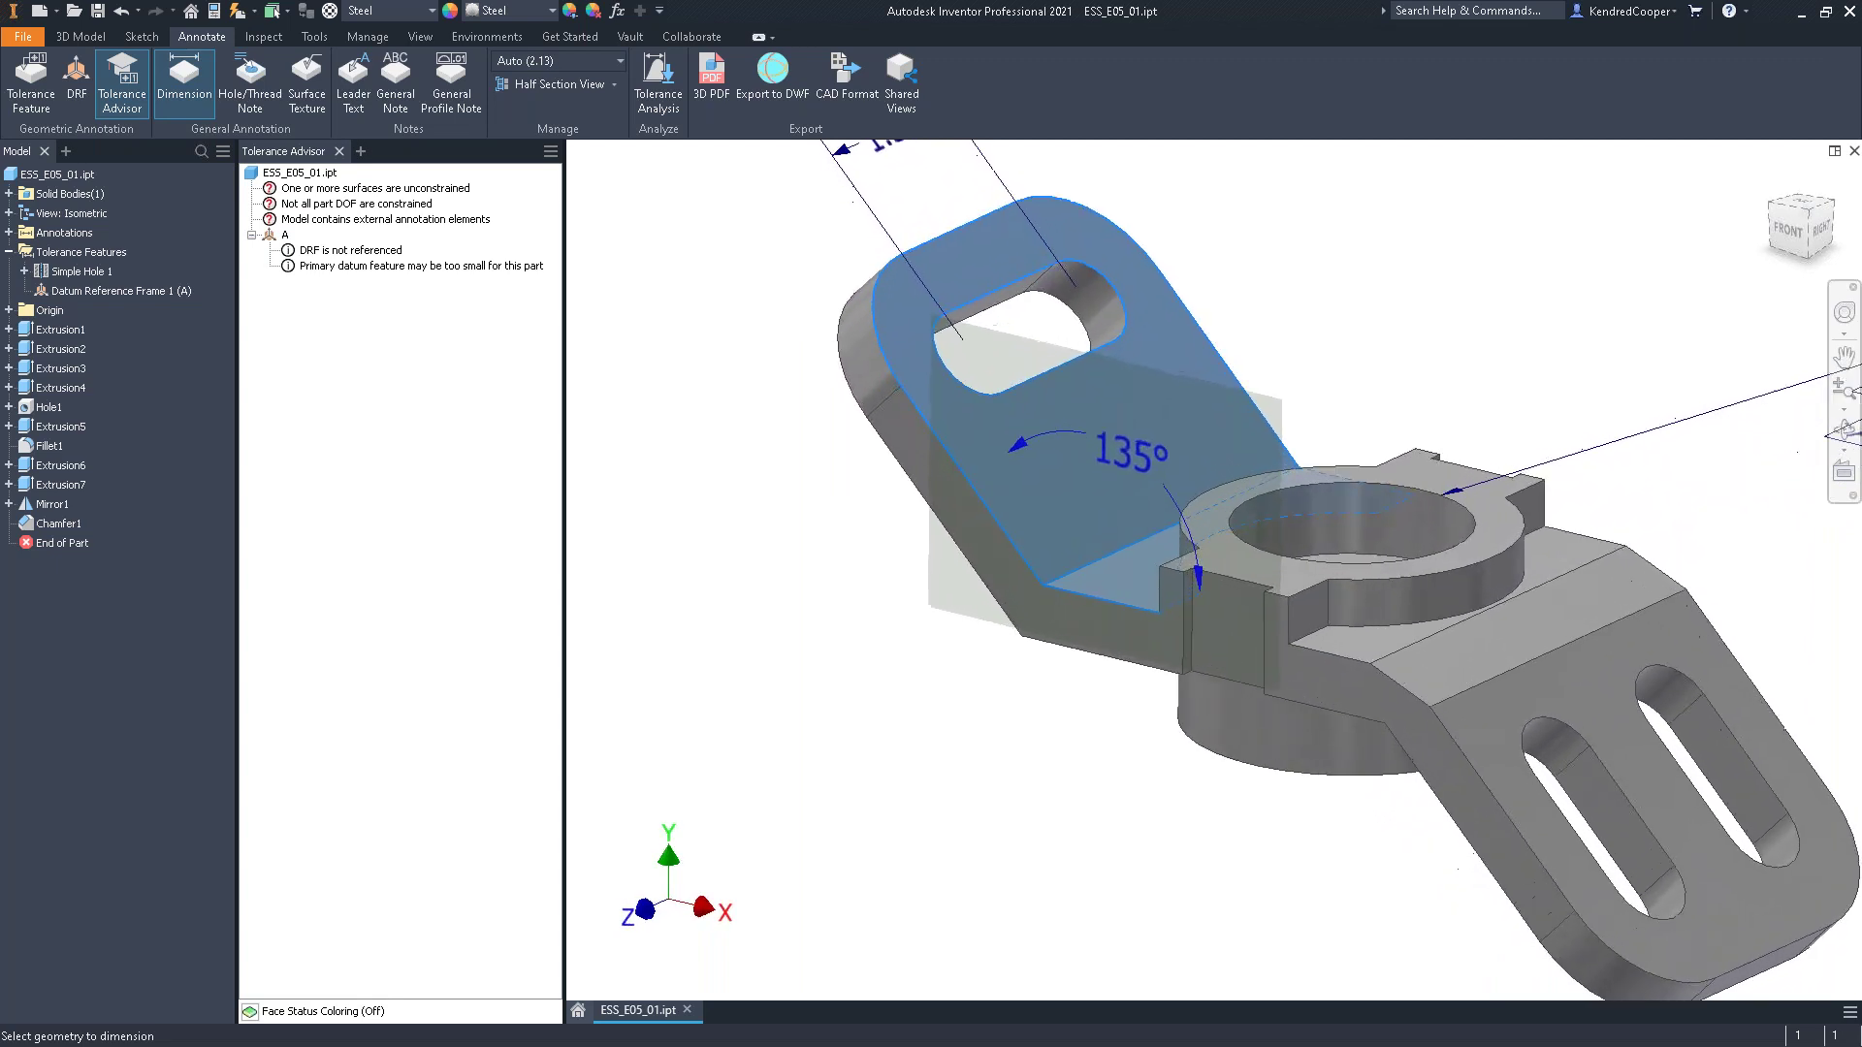
{"action": "scroll", "coordinate": [1164, 485], "scroll_direction": "up", "scroll_amount": 4}
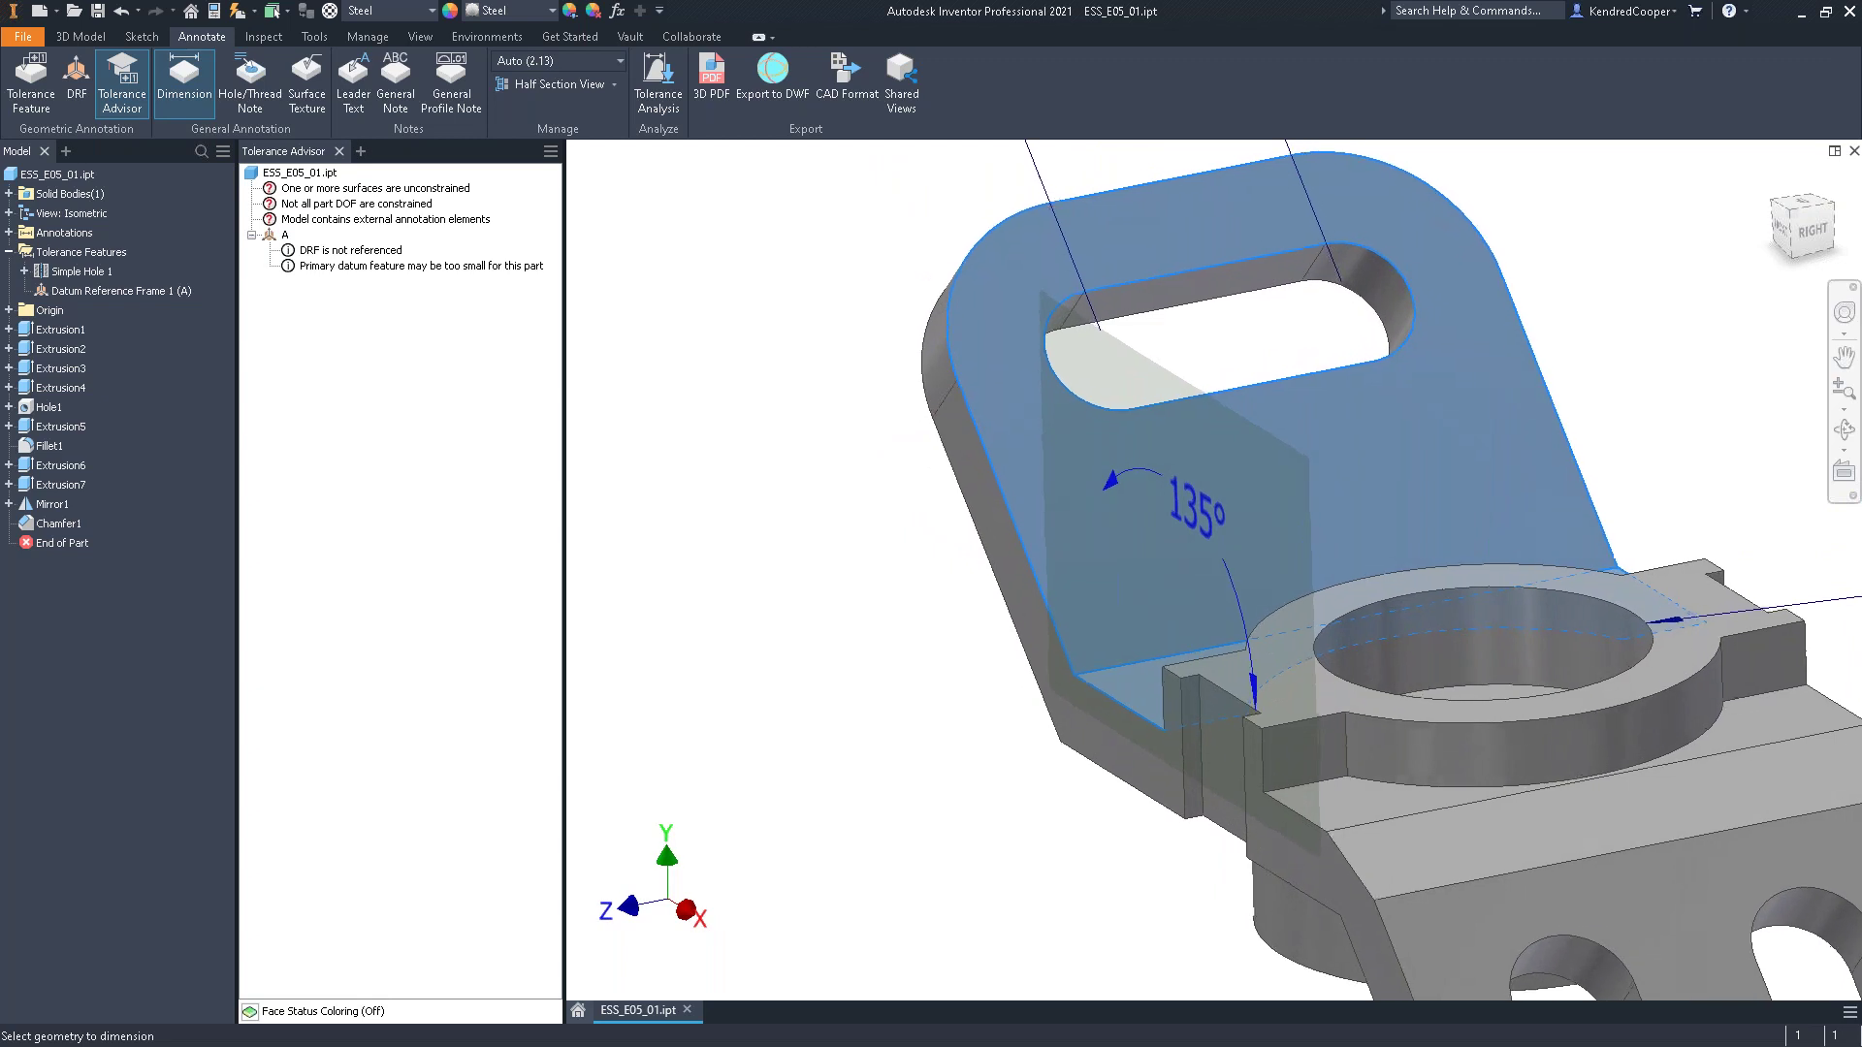
{"action": "middle_click_drag", "start_coordinate": [1164, 485], "coordinate": [1048, 485], "text": "shift"}
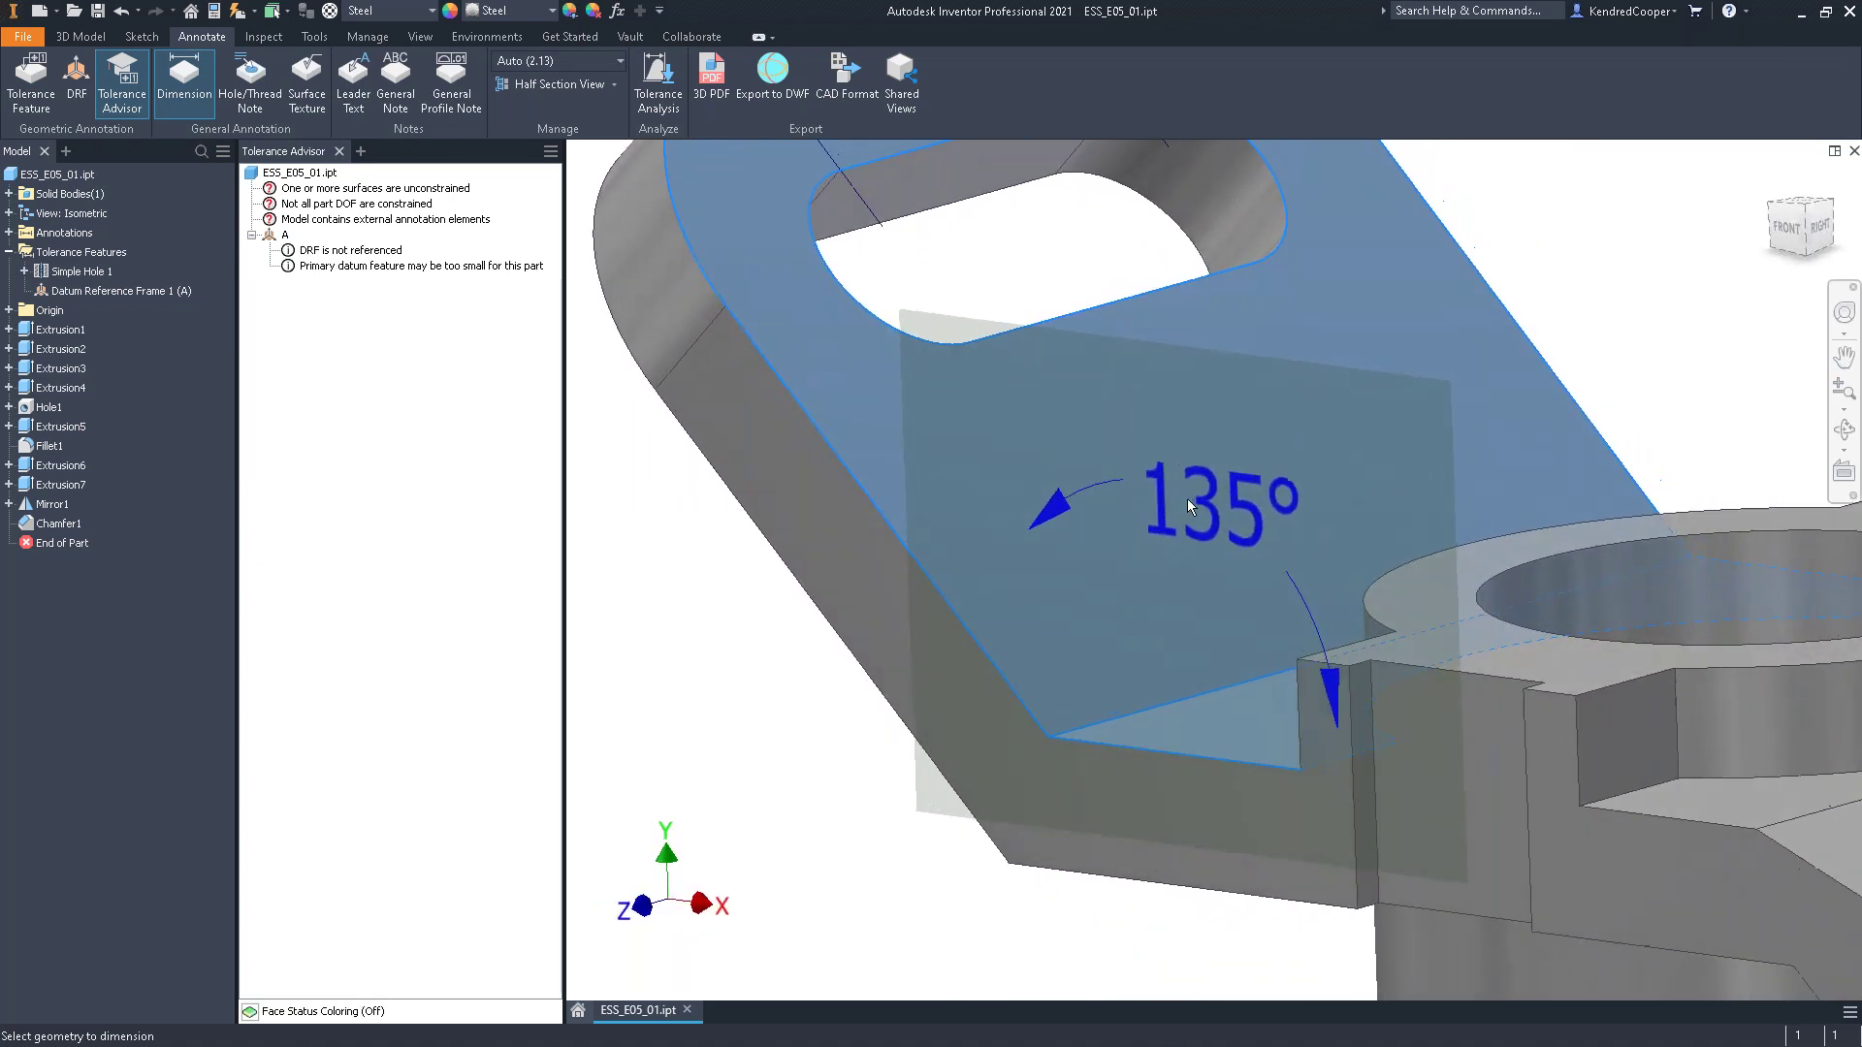
{"action": "middle_click_drag", "start_coordinate": [1231, 498], "coordinate": [1027, 448], "text": "shift"}
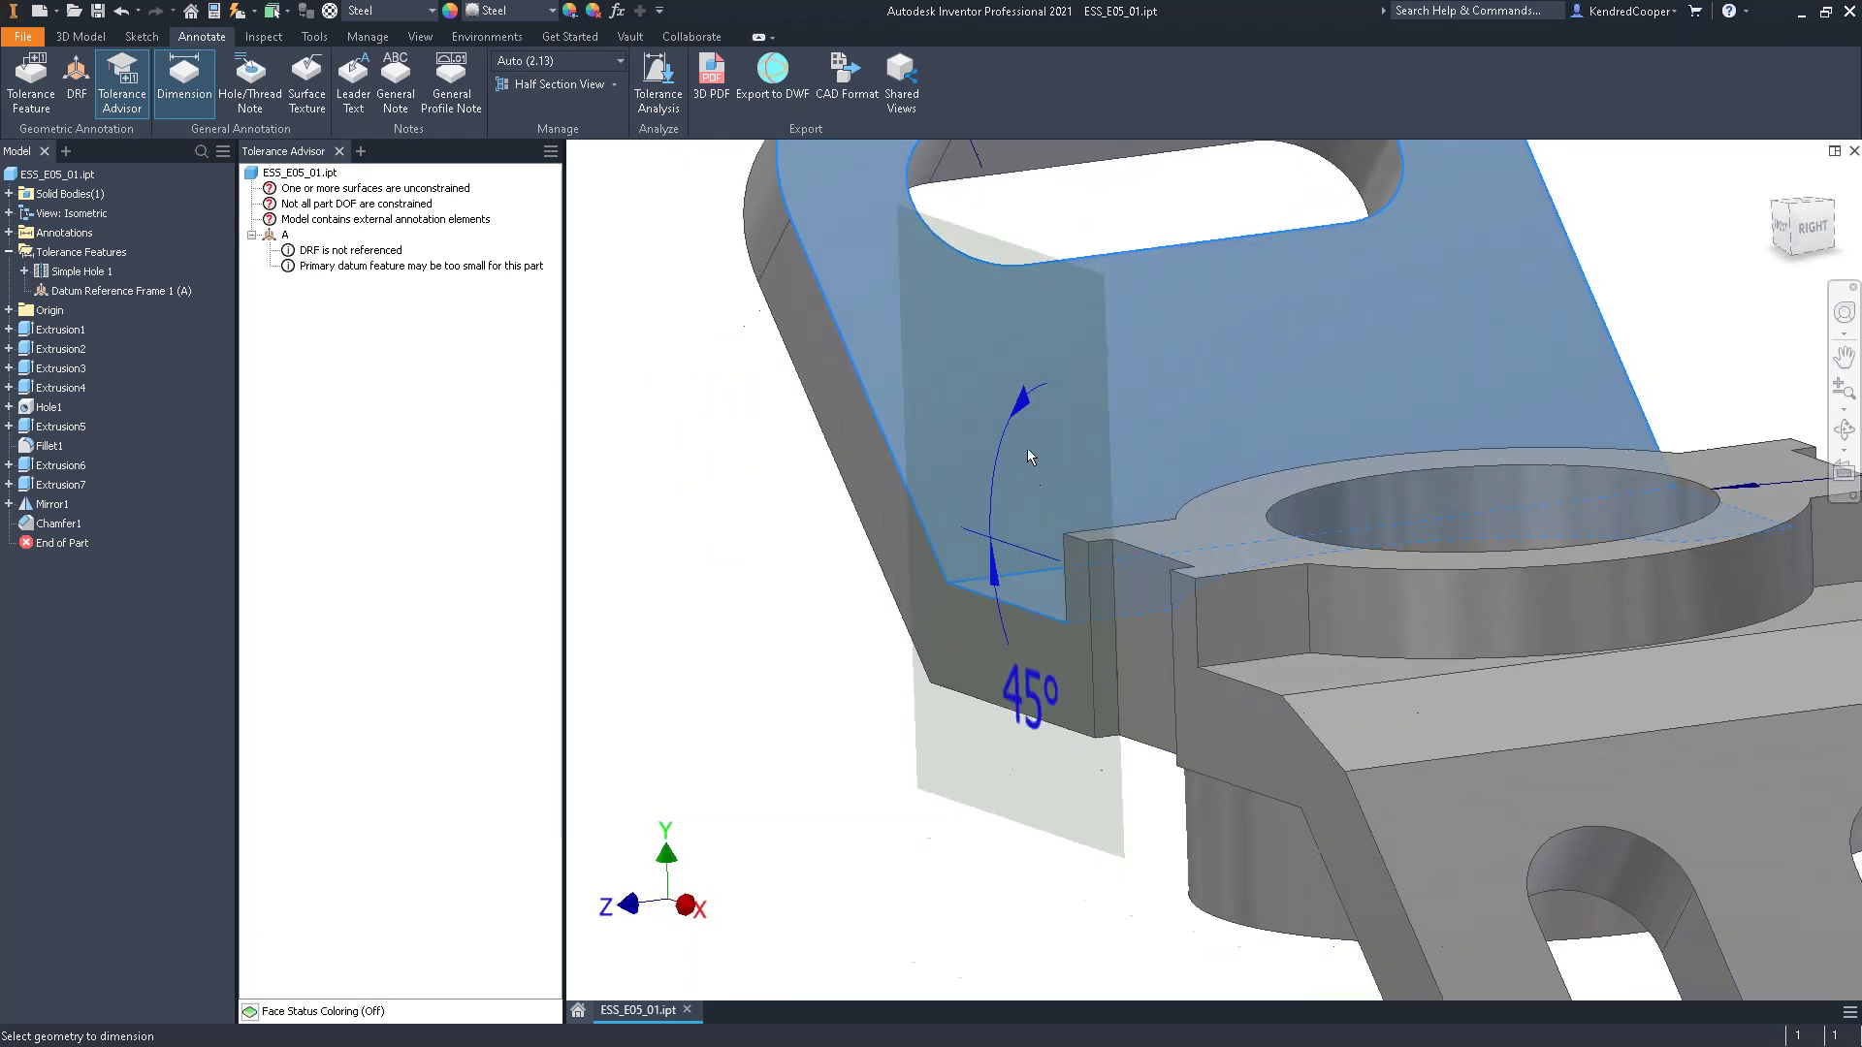
{"action": "right_click", "coordinate": [1013, 415]}
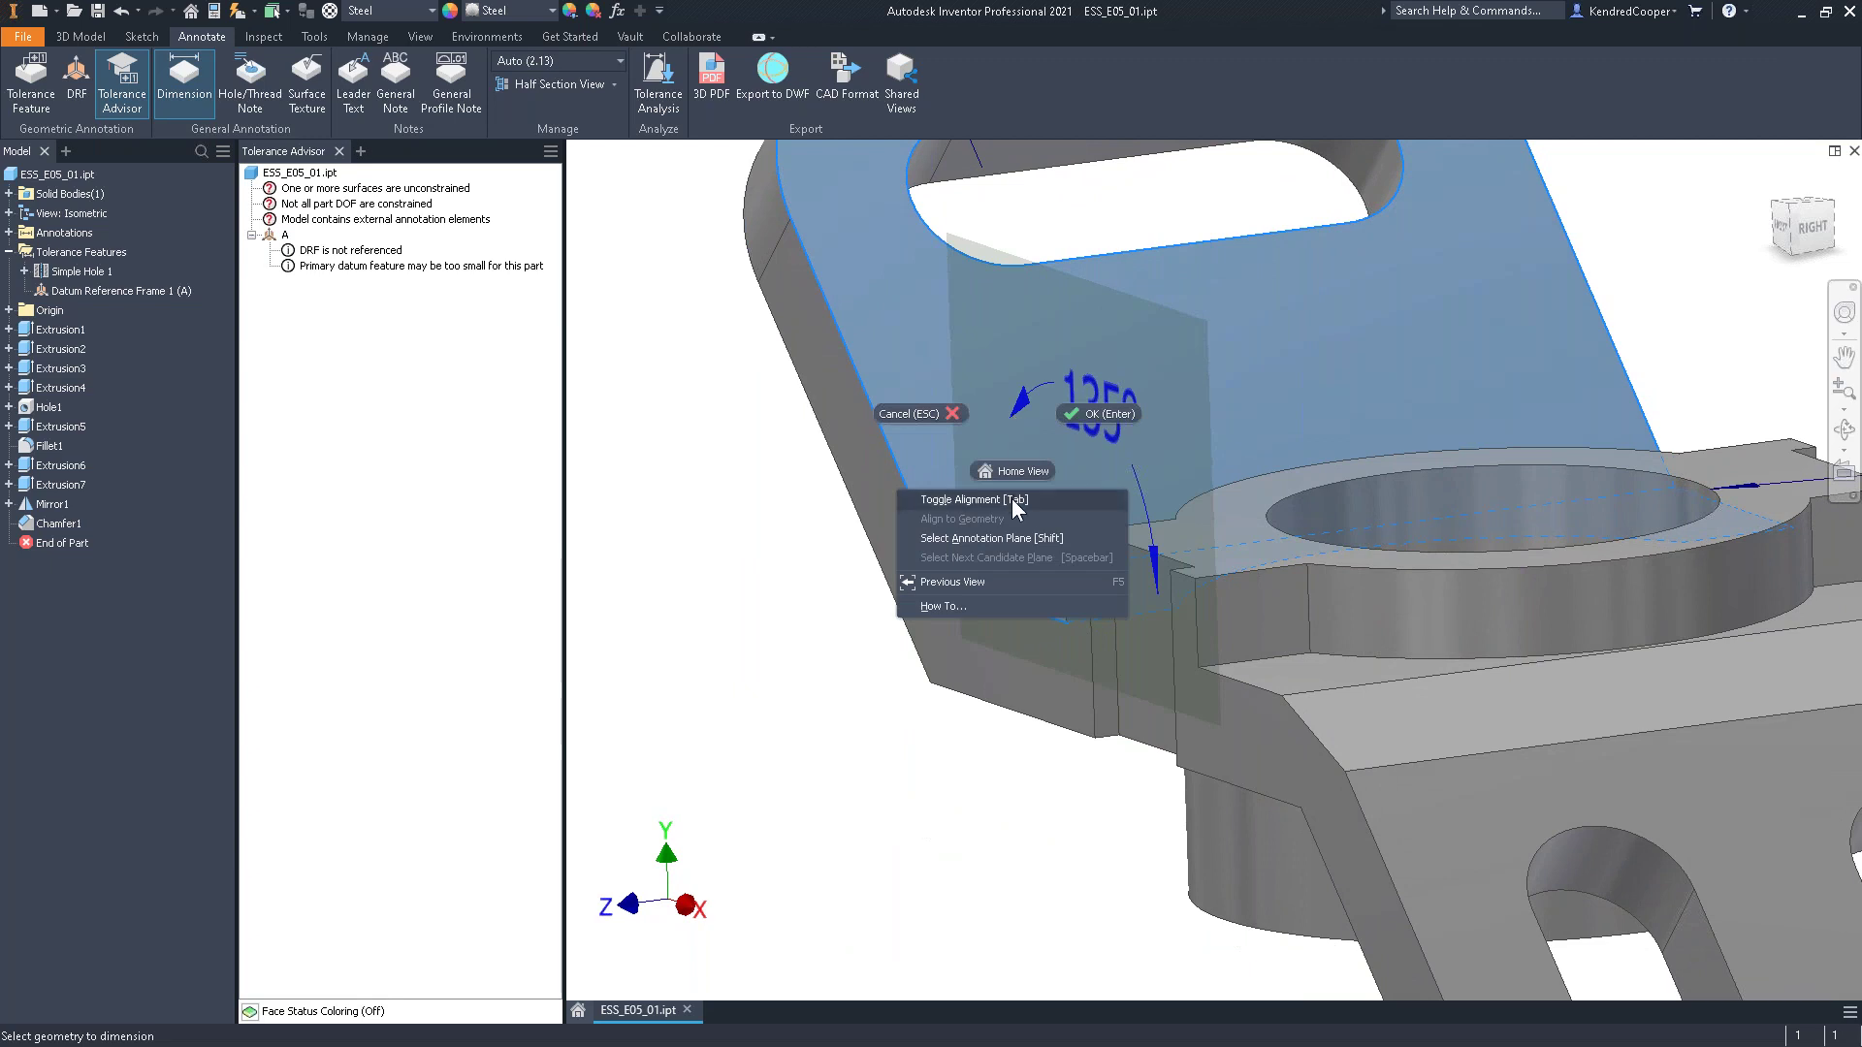
{"action": "left_click", "coordinate": [1007, 539]}
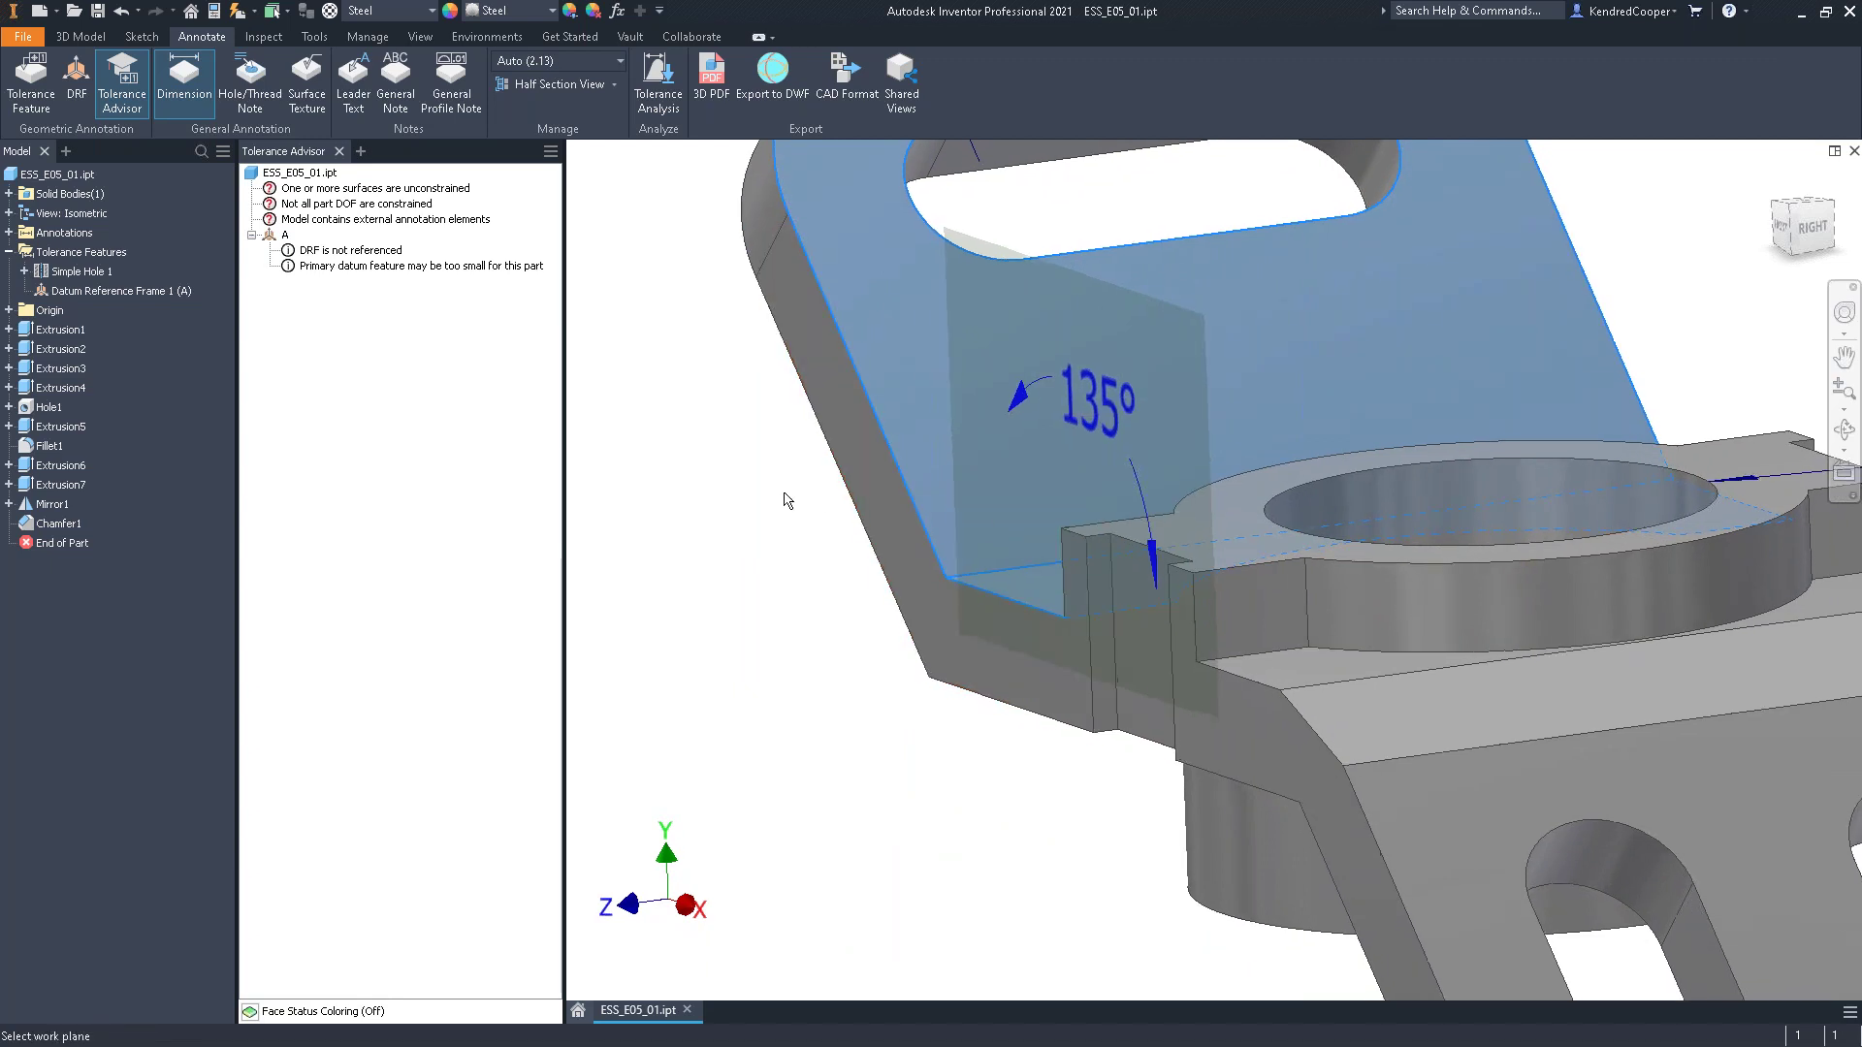
{"action": "left_click", "coordinate": [917, 547]}
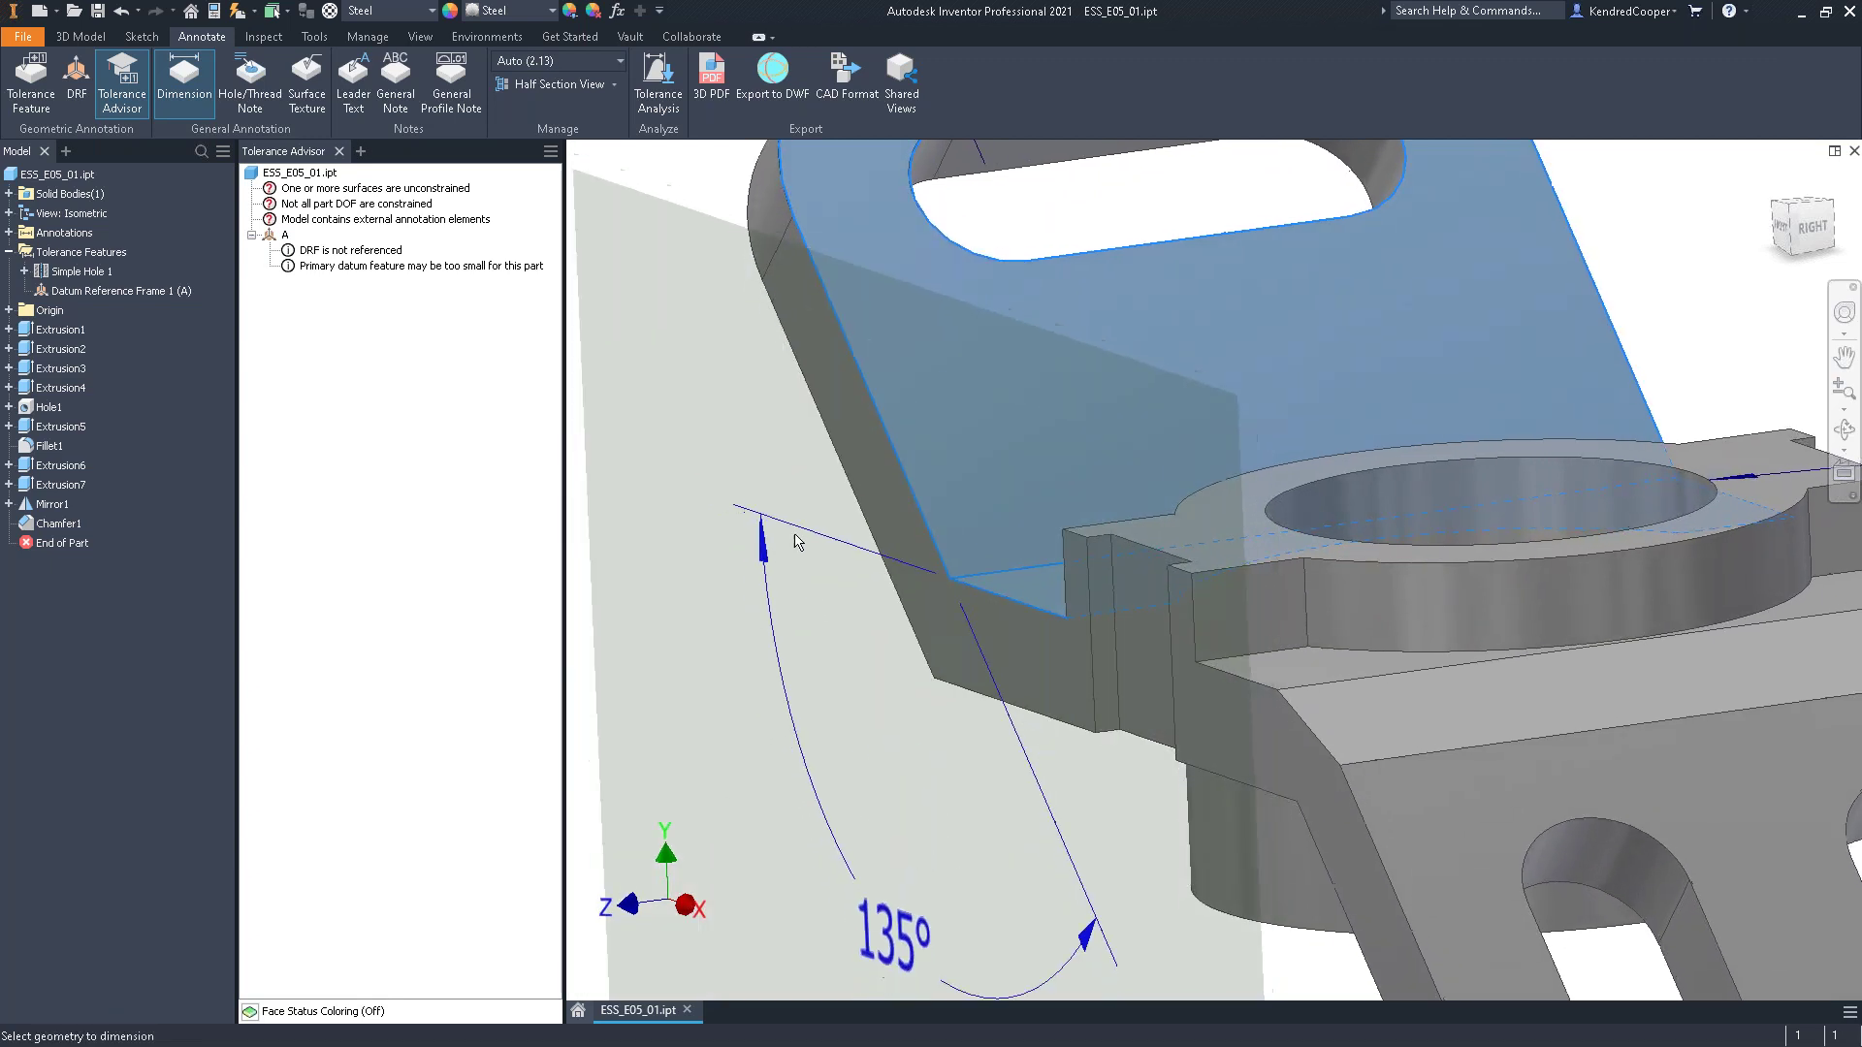
Place the raised flange's obtuse angle dimension just below the bend and accept it with the Default tolerance type
{"action": "mouse_move", "coordinate": [1097, 410]}
{"action": "middle_mouse_down", "text": "shift"}
{"action": "mouse_move", "coordinate": [1164, 417]}
{"action": "mouse_move", "coordinate": [1009, 431]}
{"action": "mouse_move", "coordinate": [1103, 405]}
{"action": "mouse_move", "coordinate": [1098, 473]}
{"action": "mouse_move", "coordinate": [1130, 440]}
{"action": "middle_mouse_up", "text": "shift"}
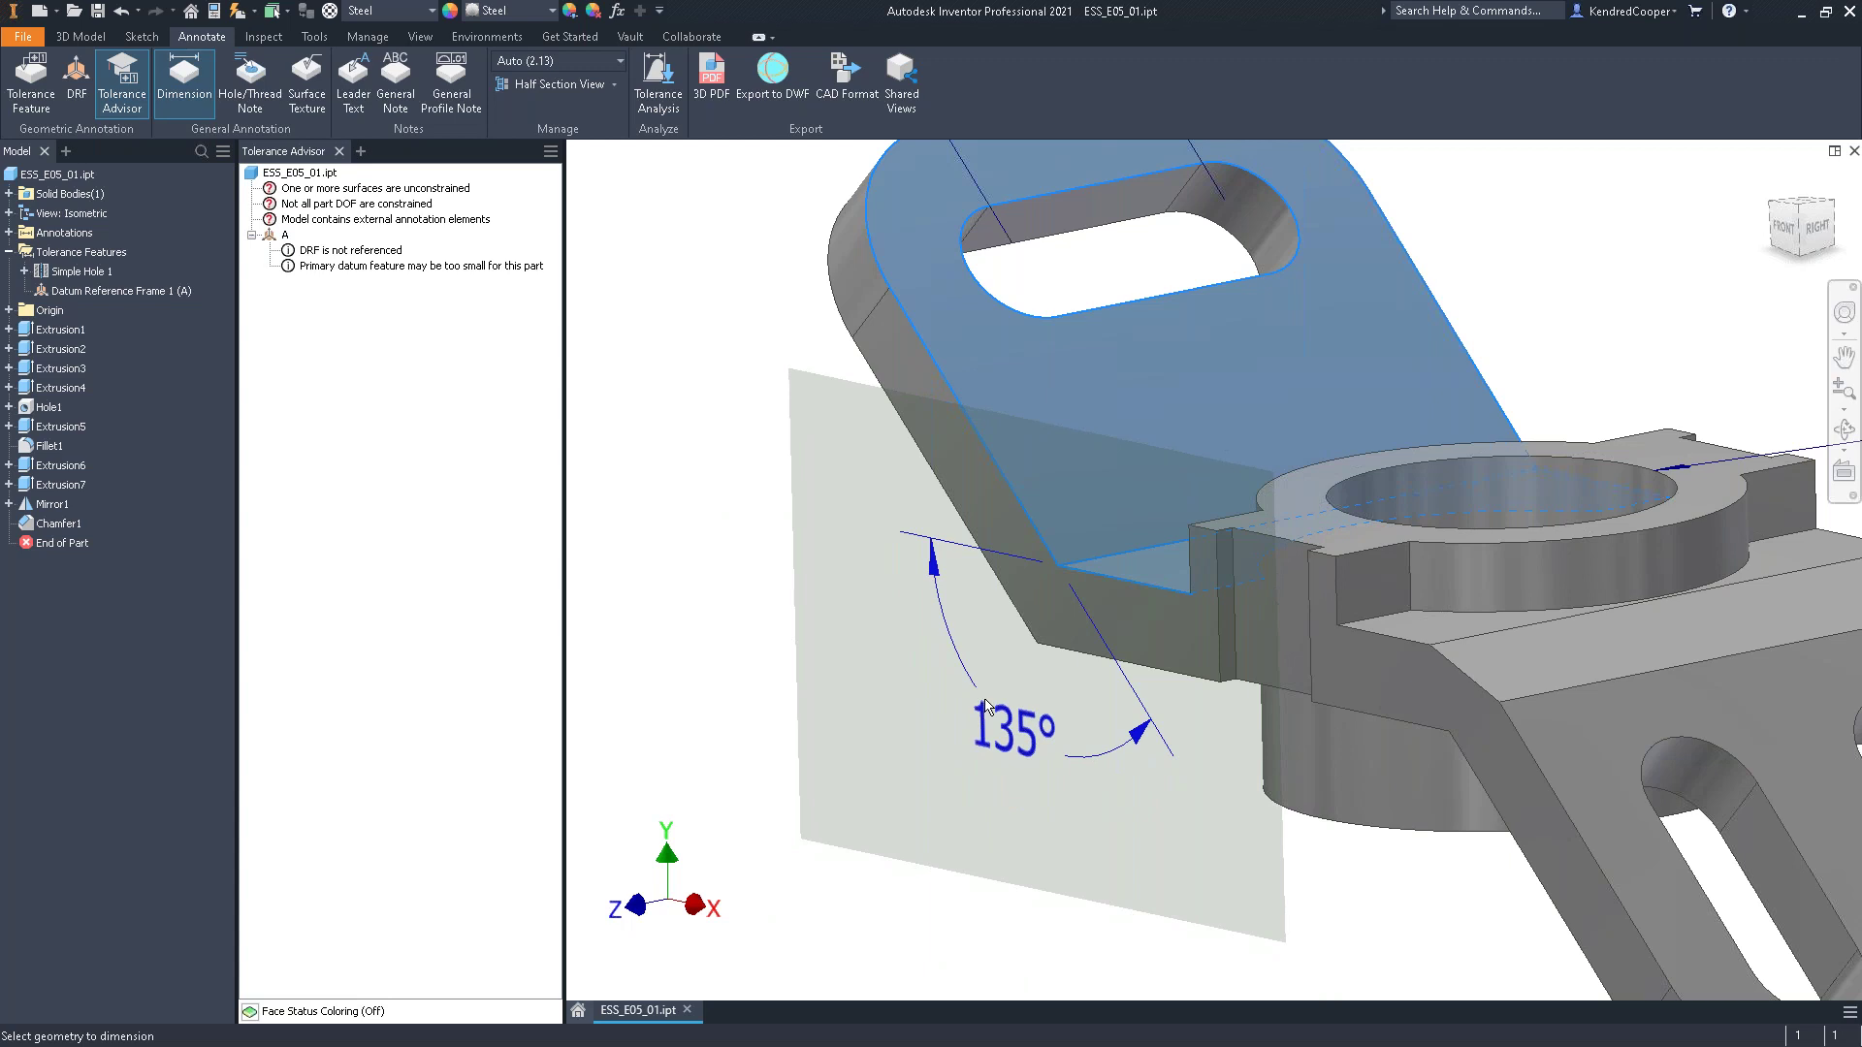
{"action": "left_click", "coordinate": [1027, 718]}
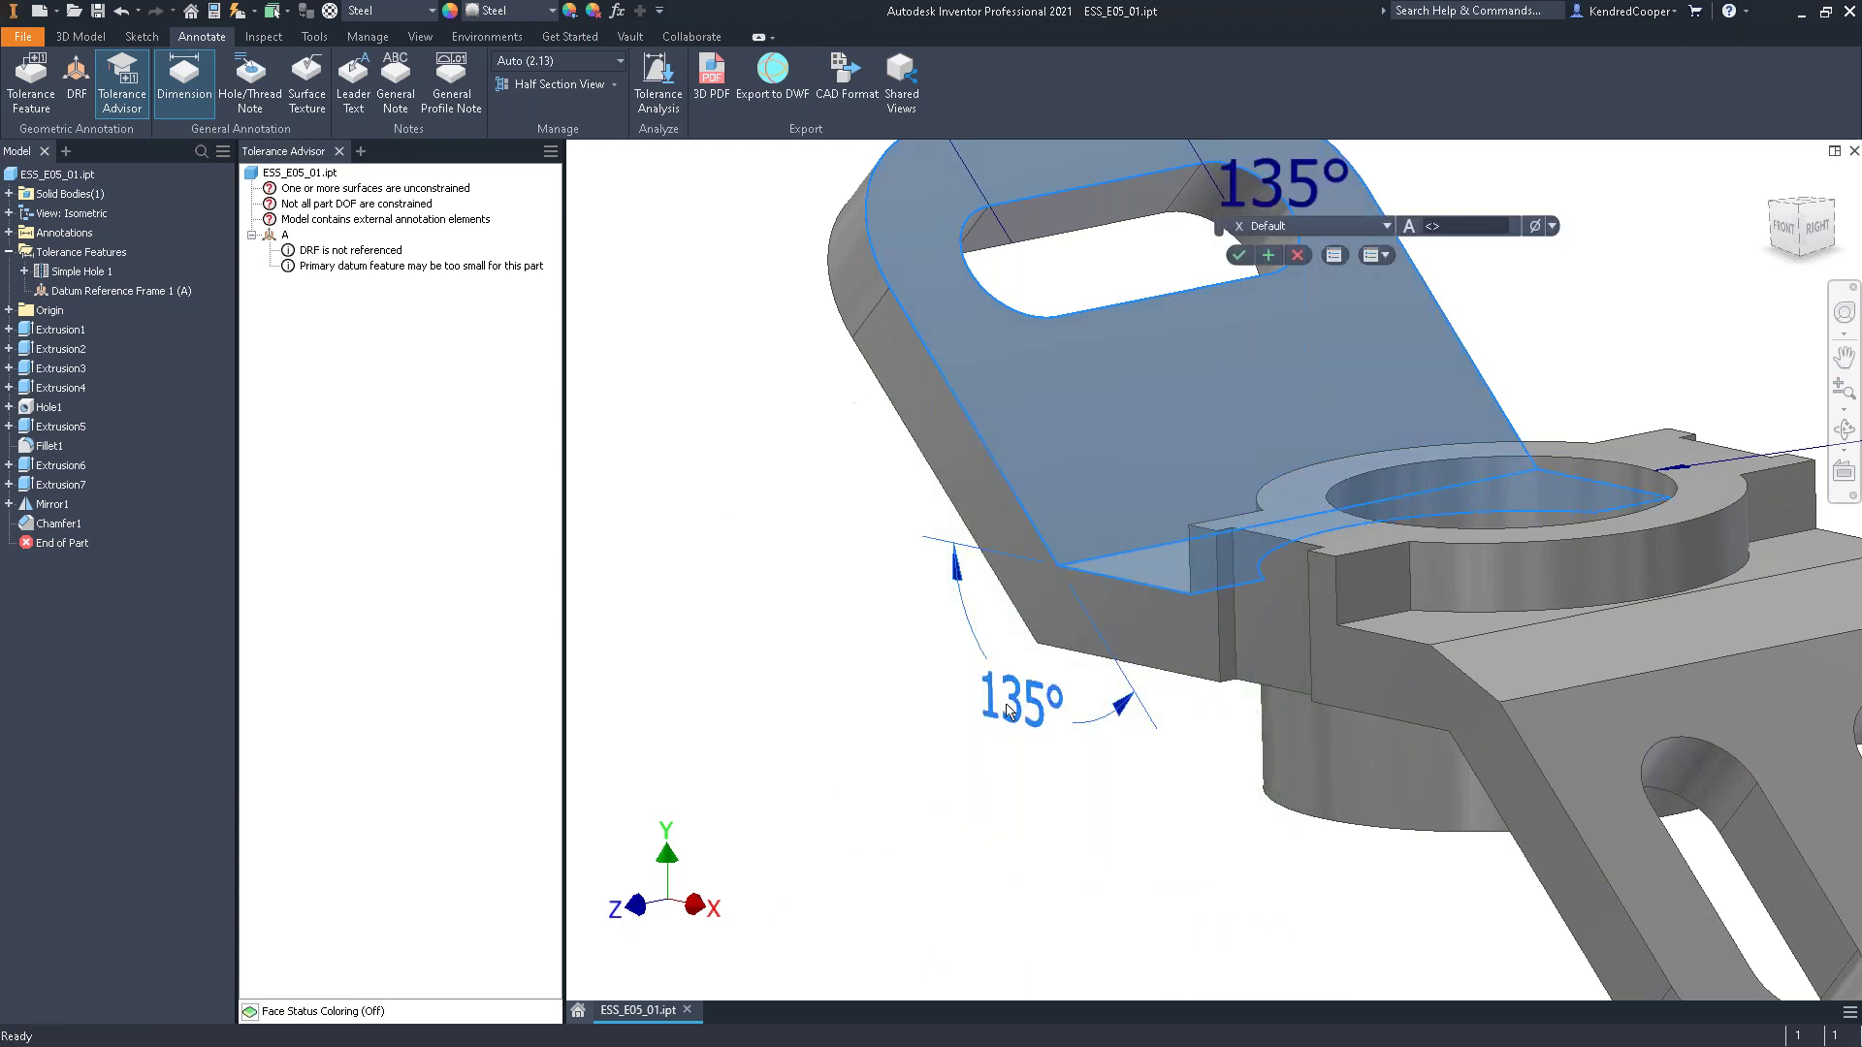
{"action": "left_click", "coordinate": [1276, 252]}
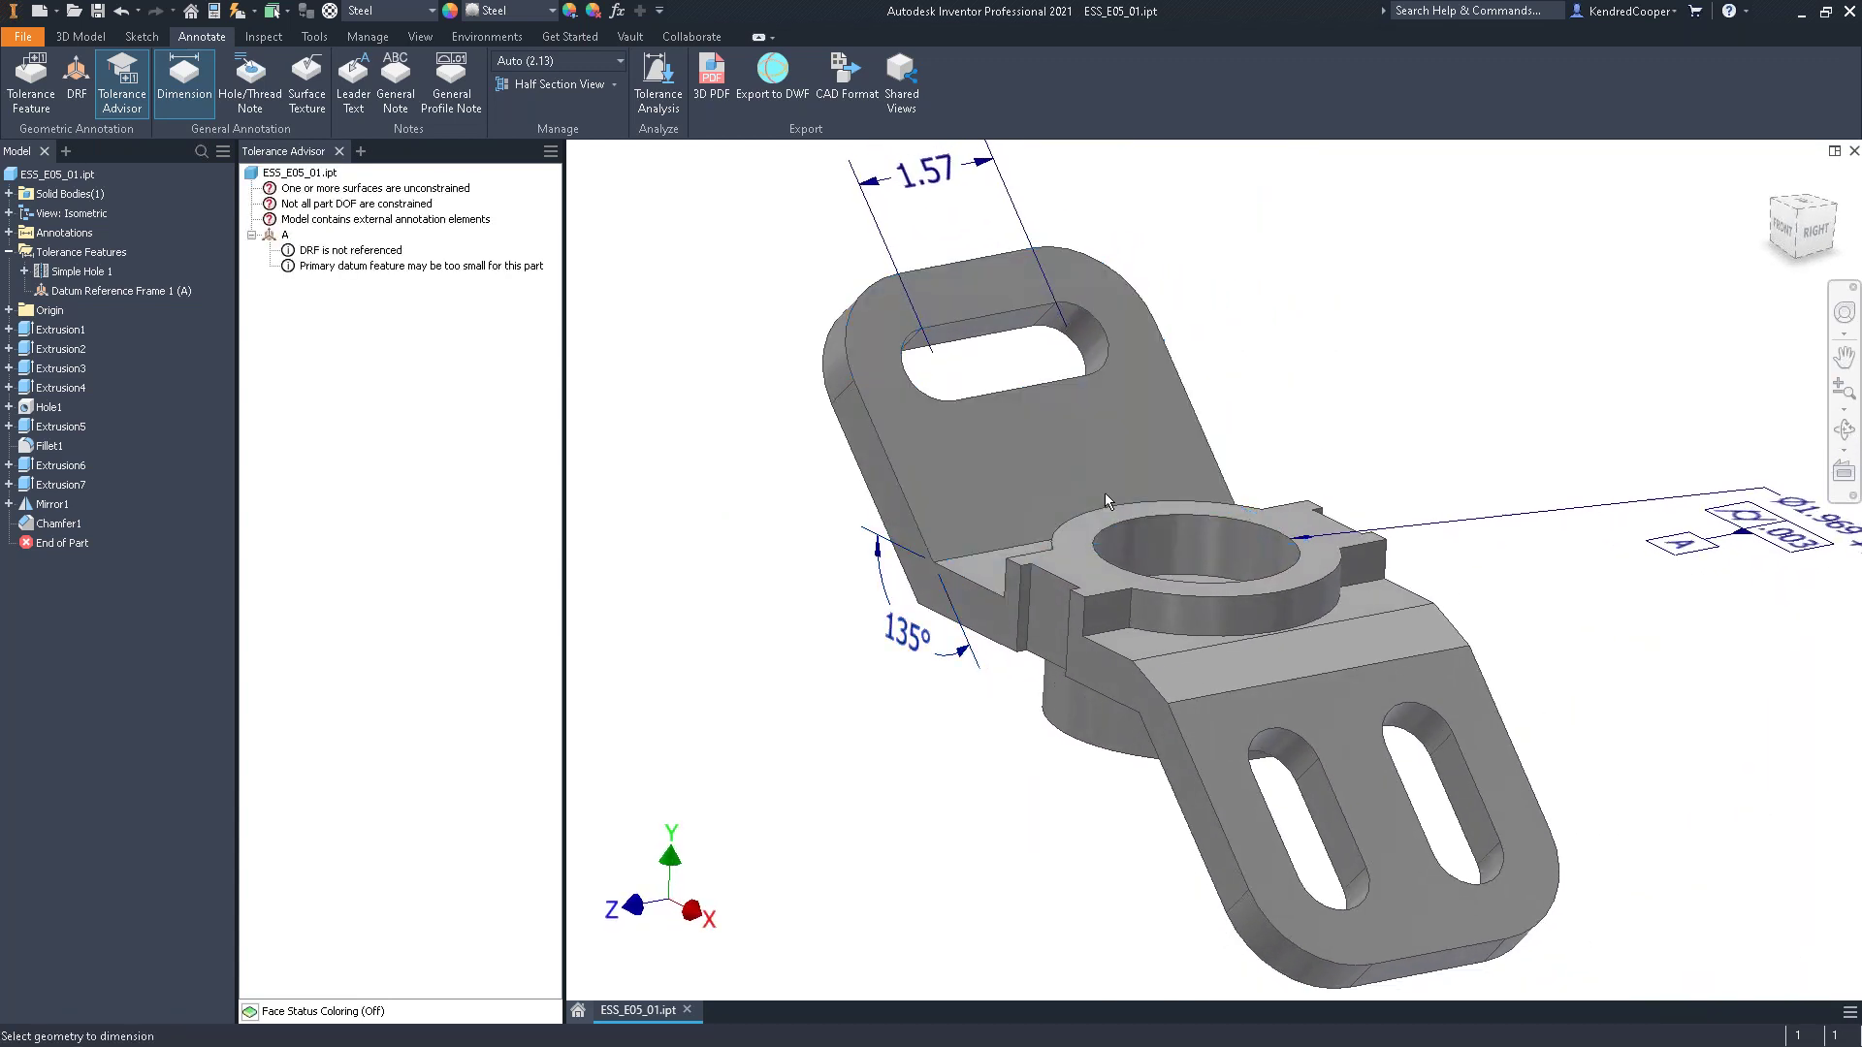
Dimension the obtuse angle between the bracket's flat underside and the lowered flange's underside, placing it on the side-face plane below the bend
{"action": "key", "text": "F5"}
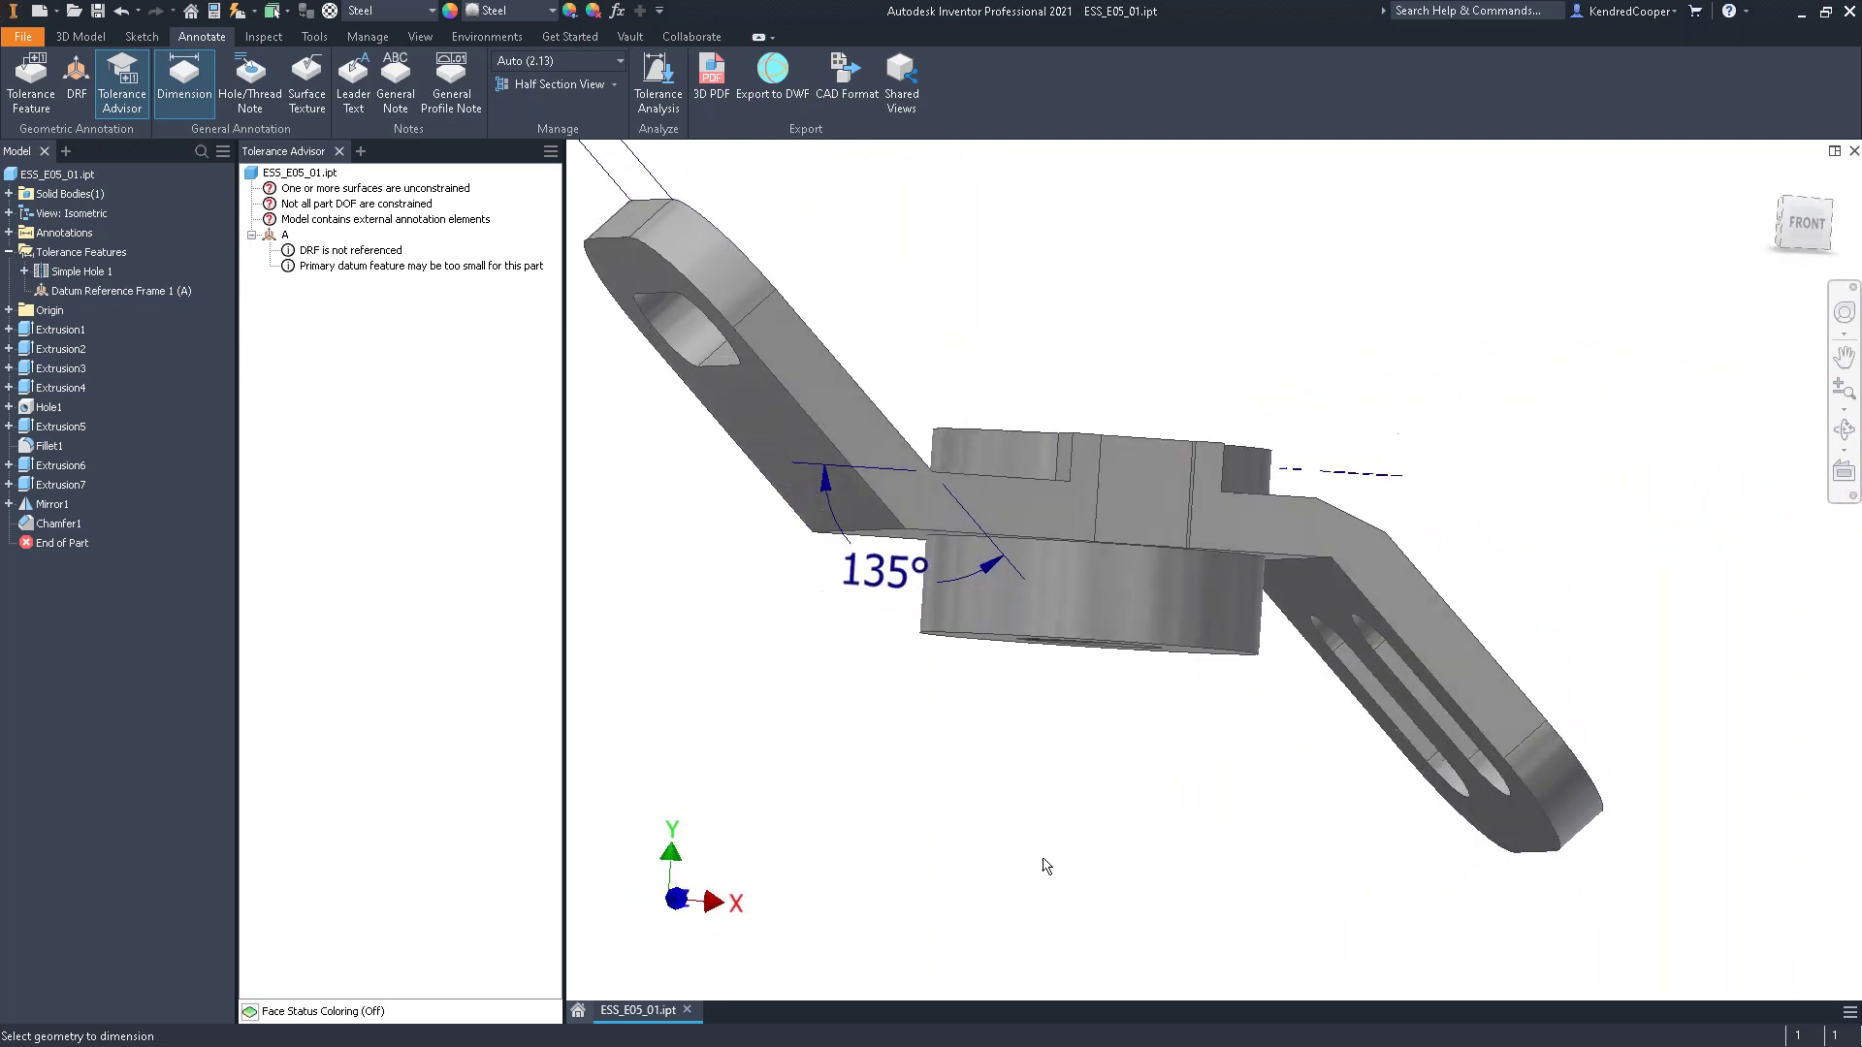
{"action": "key", "text": "F5"}
{"action": "left_click", "coordinate": [1254, 603]}
{"action": "left_click", "coordinate": [1323, 626]}
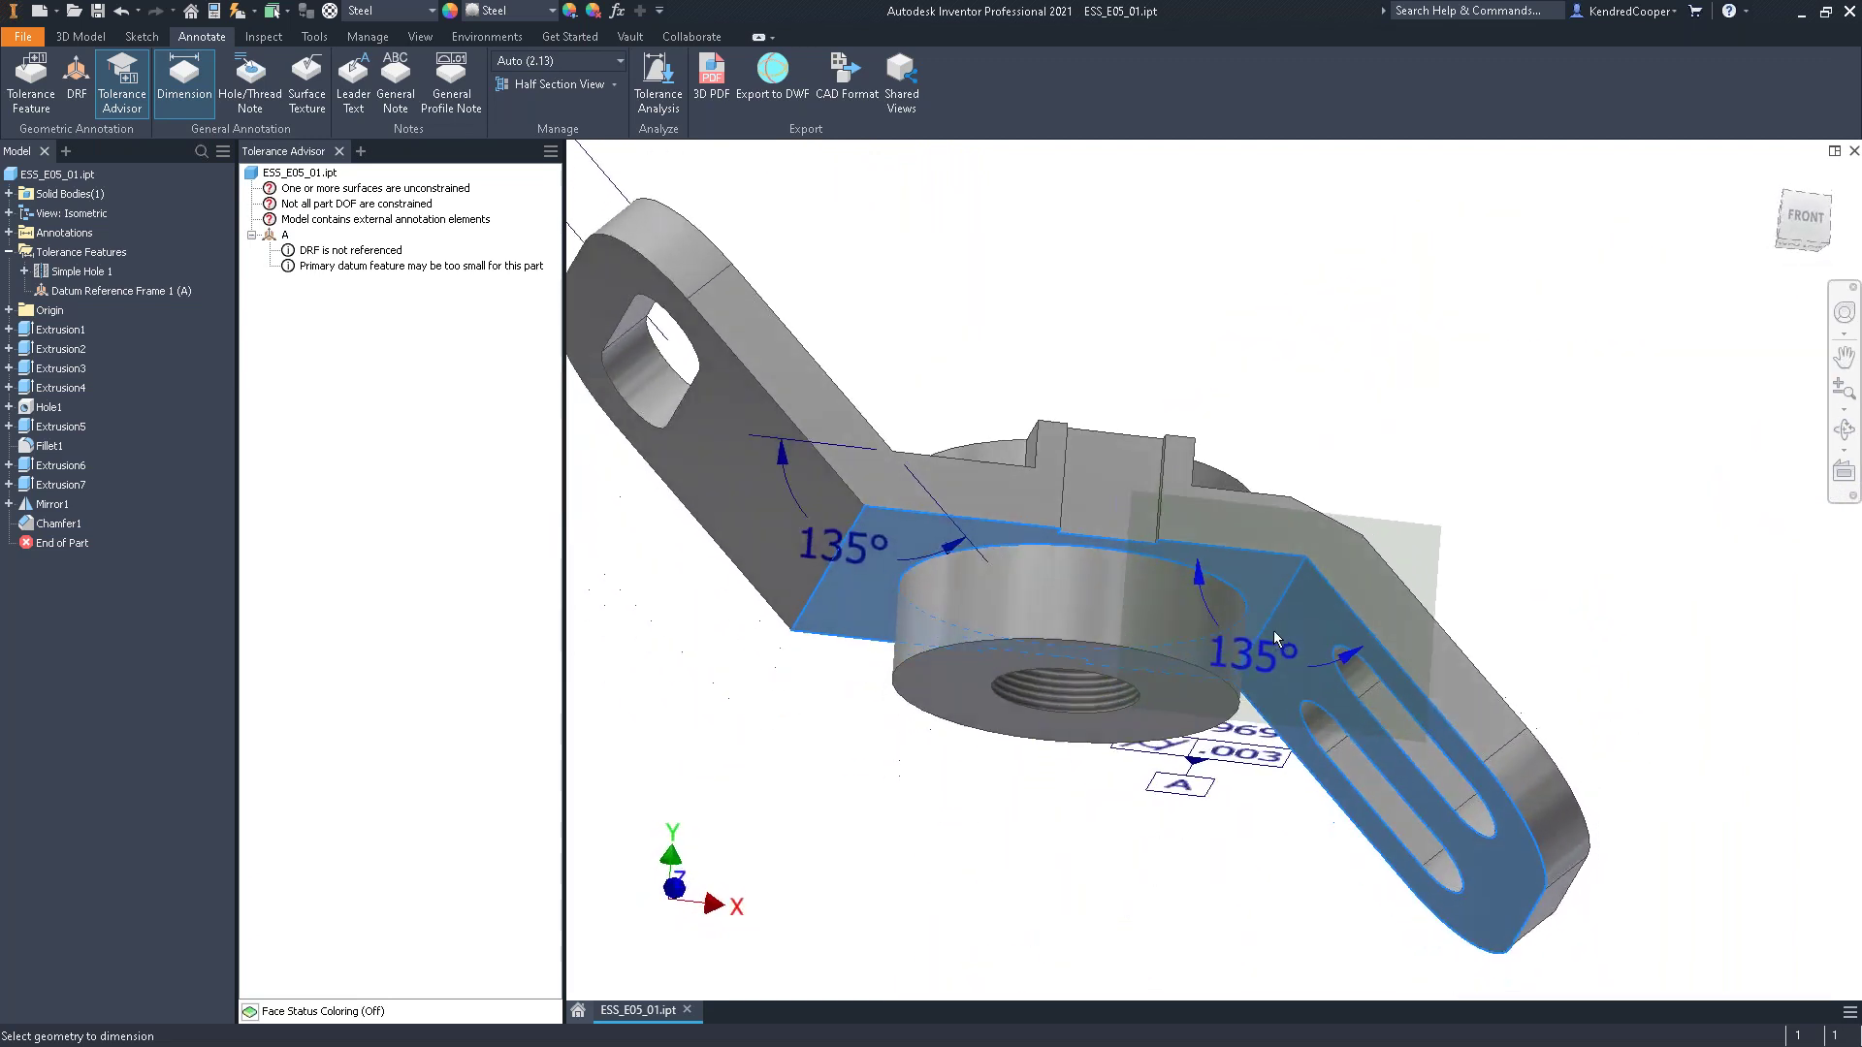
{"action": "right_click", "coordinate": [1318, 646]}
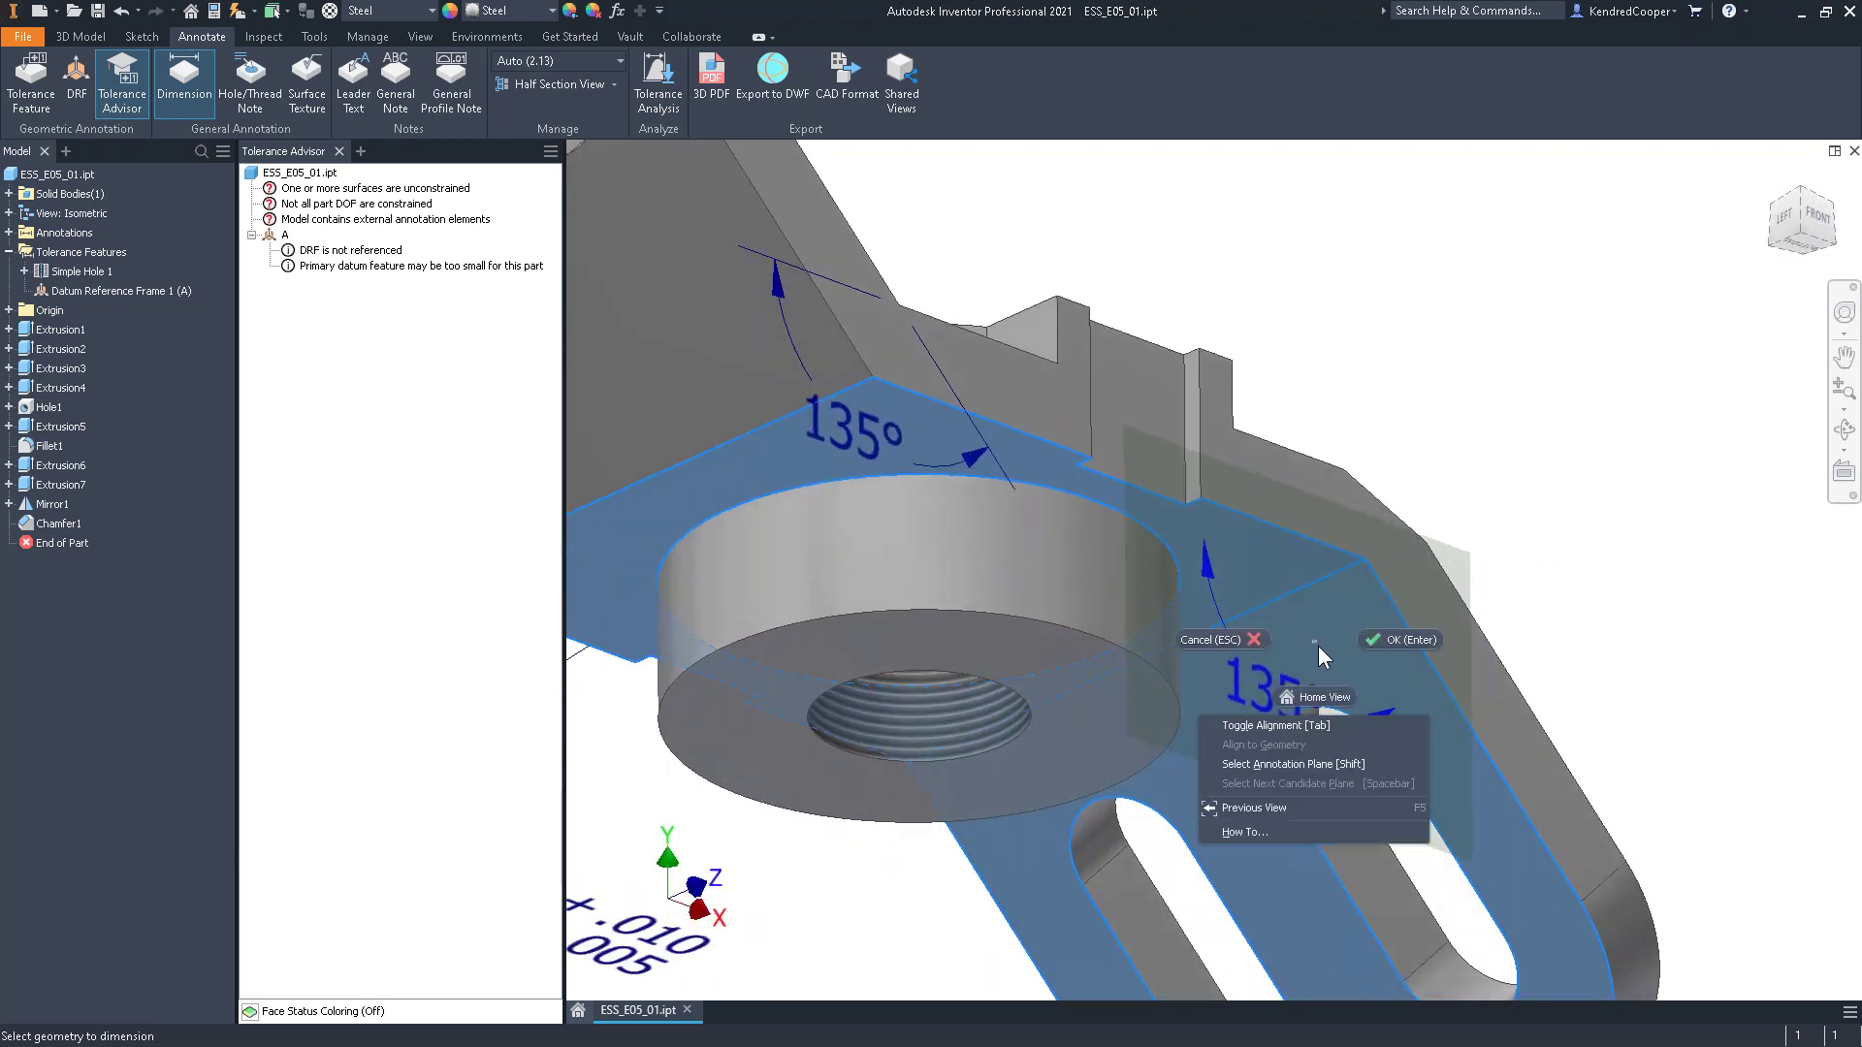
{"action": "left_click", "coordinate": [1290, 760]}
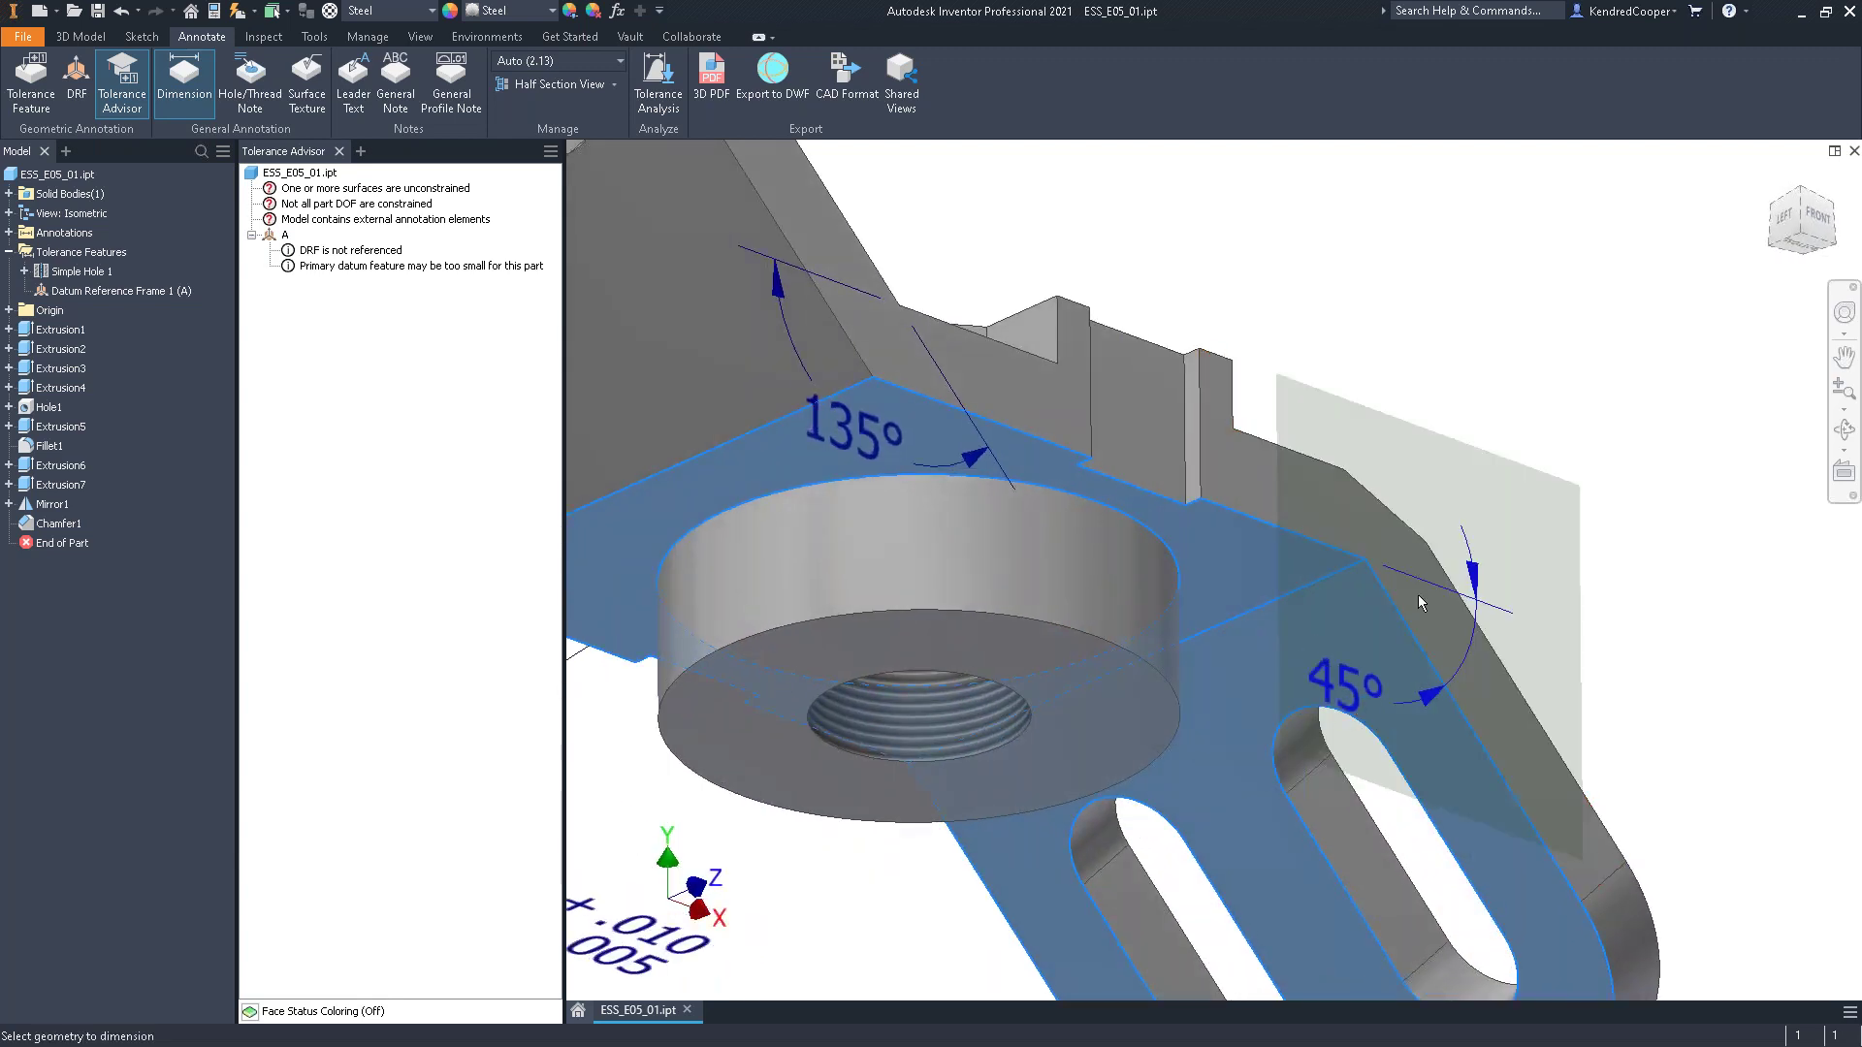
{"action": "left_click", "coordinate": [1317, 642]}
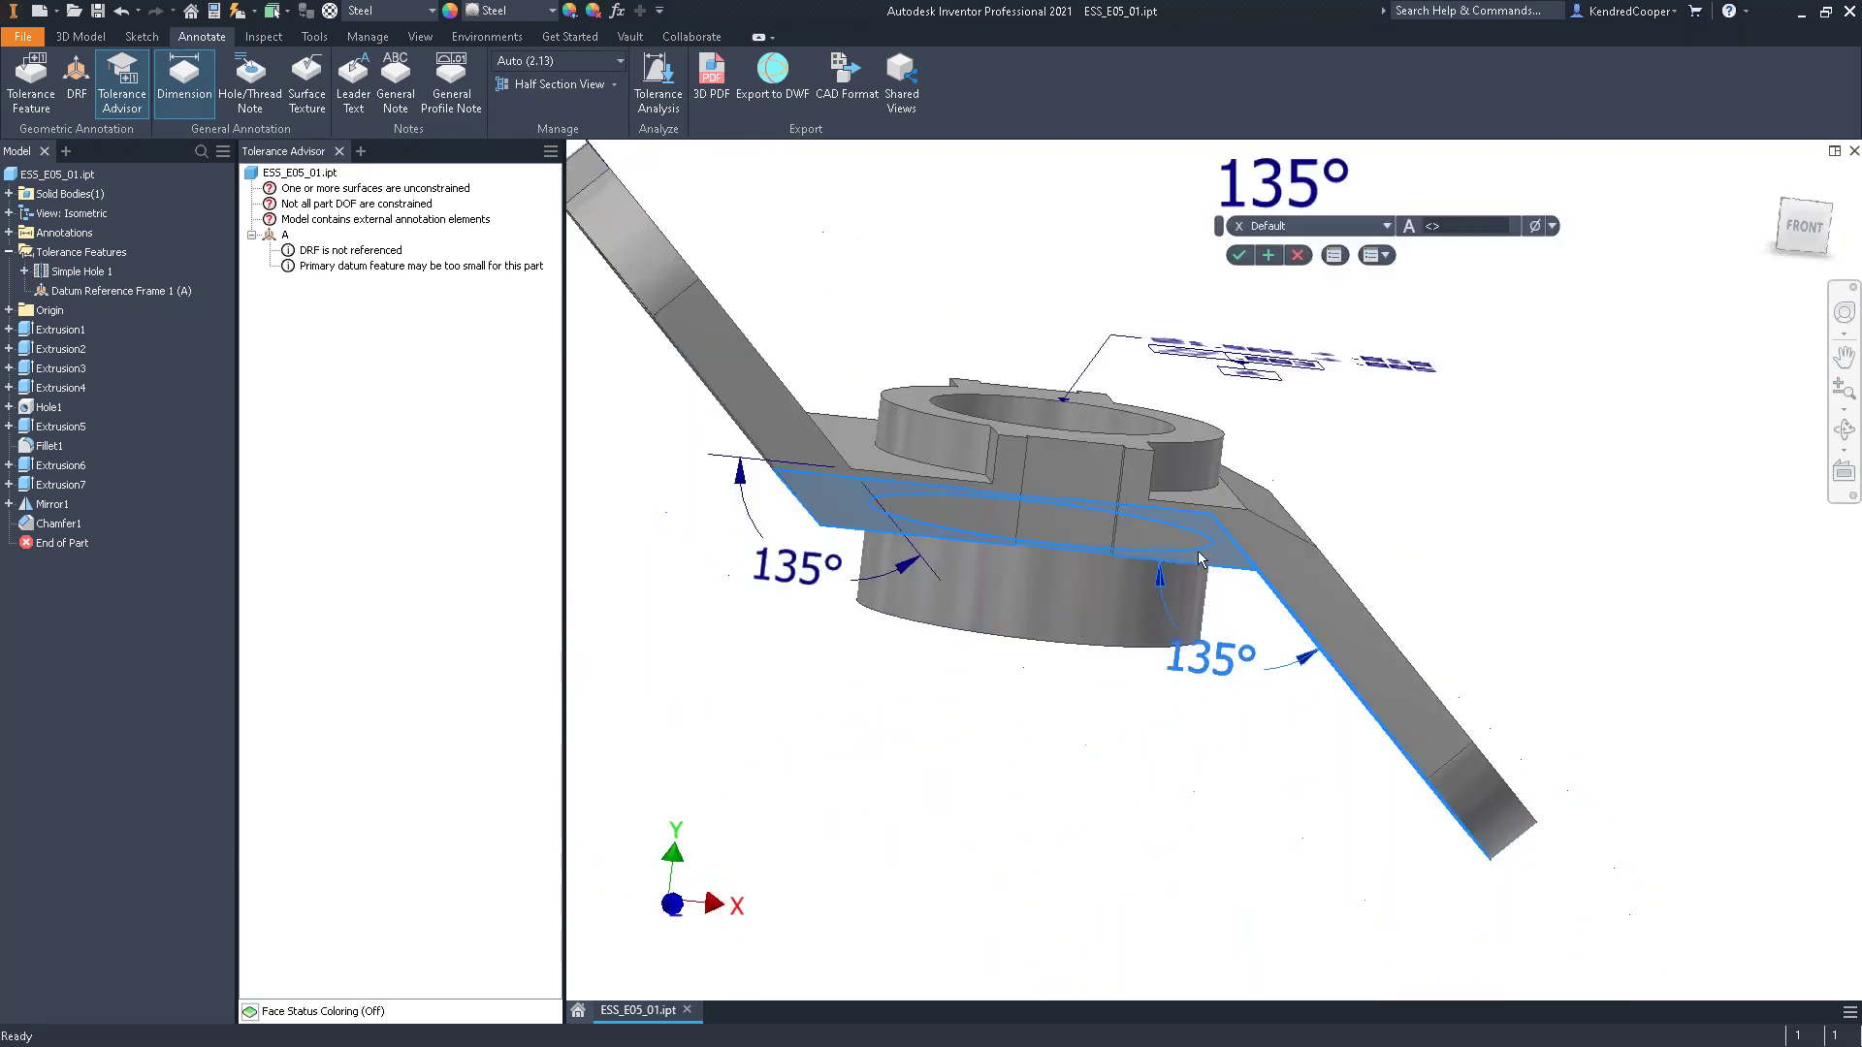
{"action": "left_click", "coordinate": [1238, 257]}
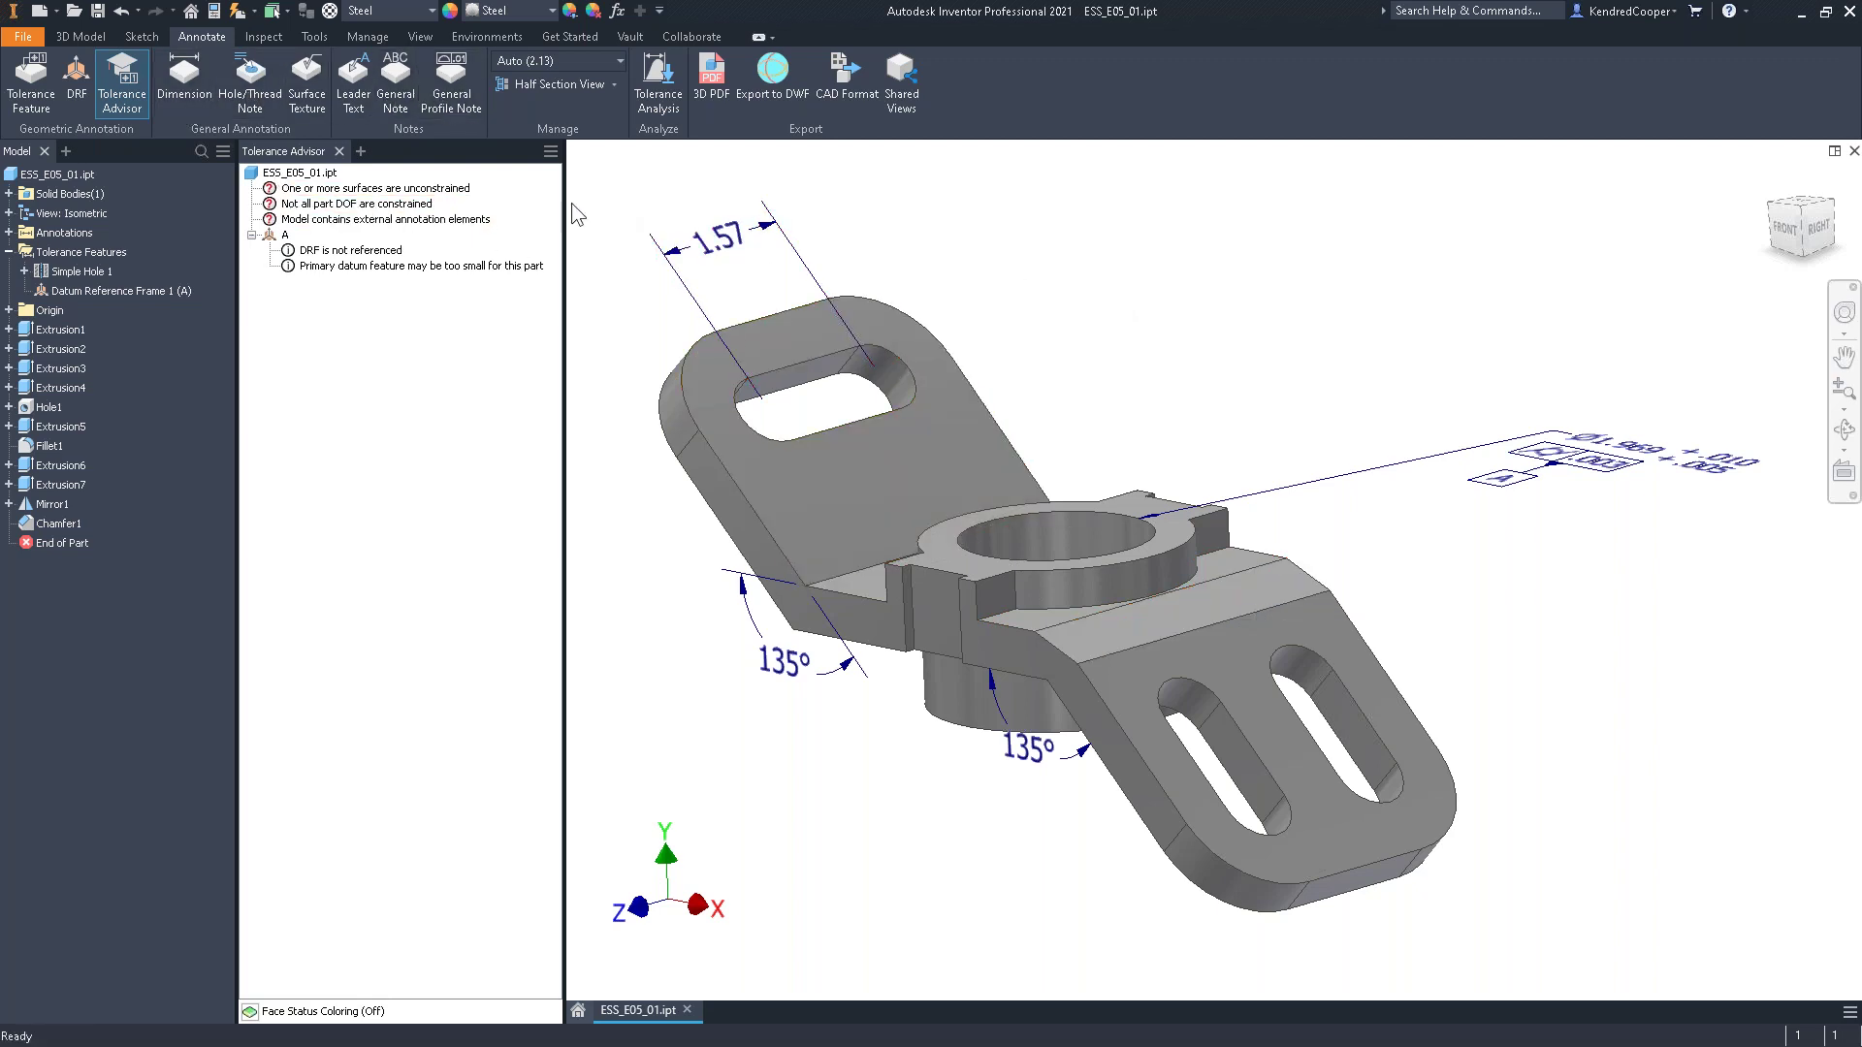
Start a leader text note anchored on the chamfer face between the bracket's flat center and the lowered flange
{"action": "left_click", "coordinate": [369, 92]}
{"action": "middle_click_drag", "start_coordinate": [1236, 566], "coordinate": [1254, 605], "text": "shift"}
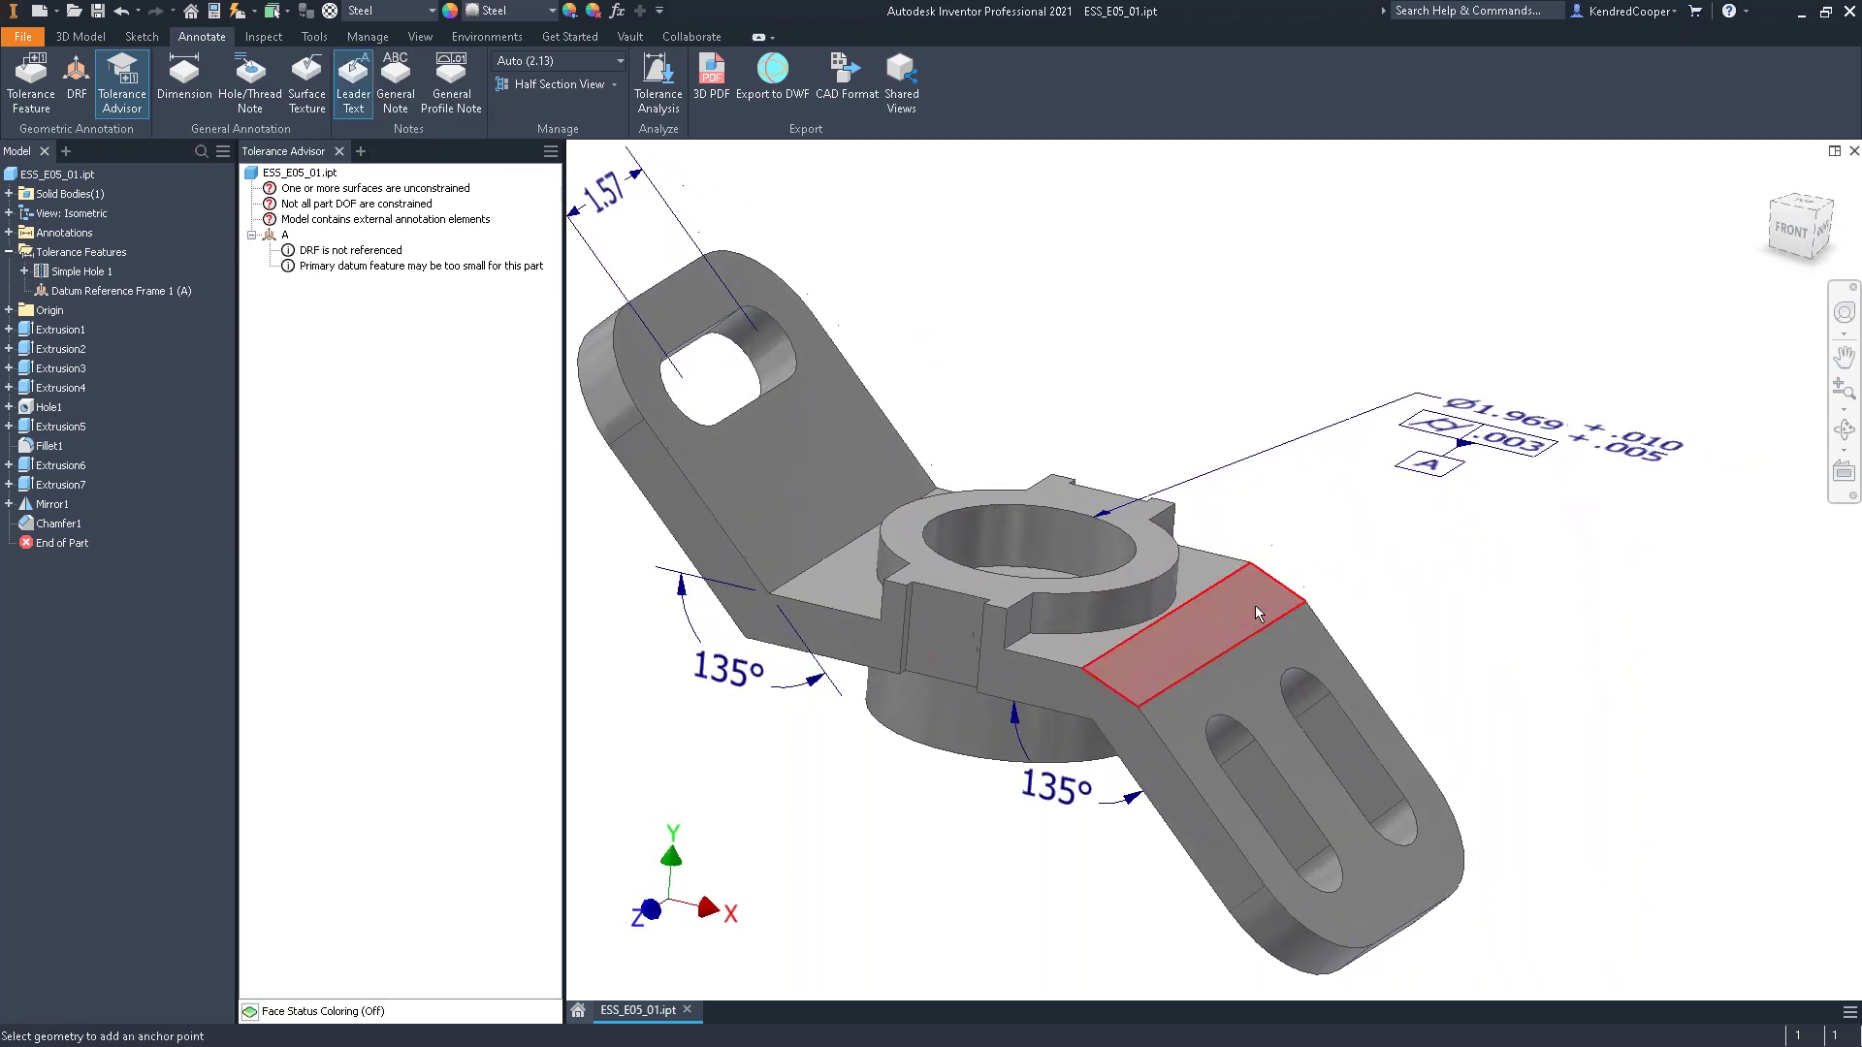
{"action": "left_click", "coordinate": [1169, 655]}
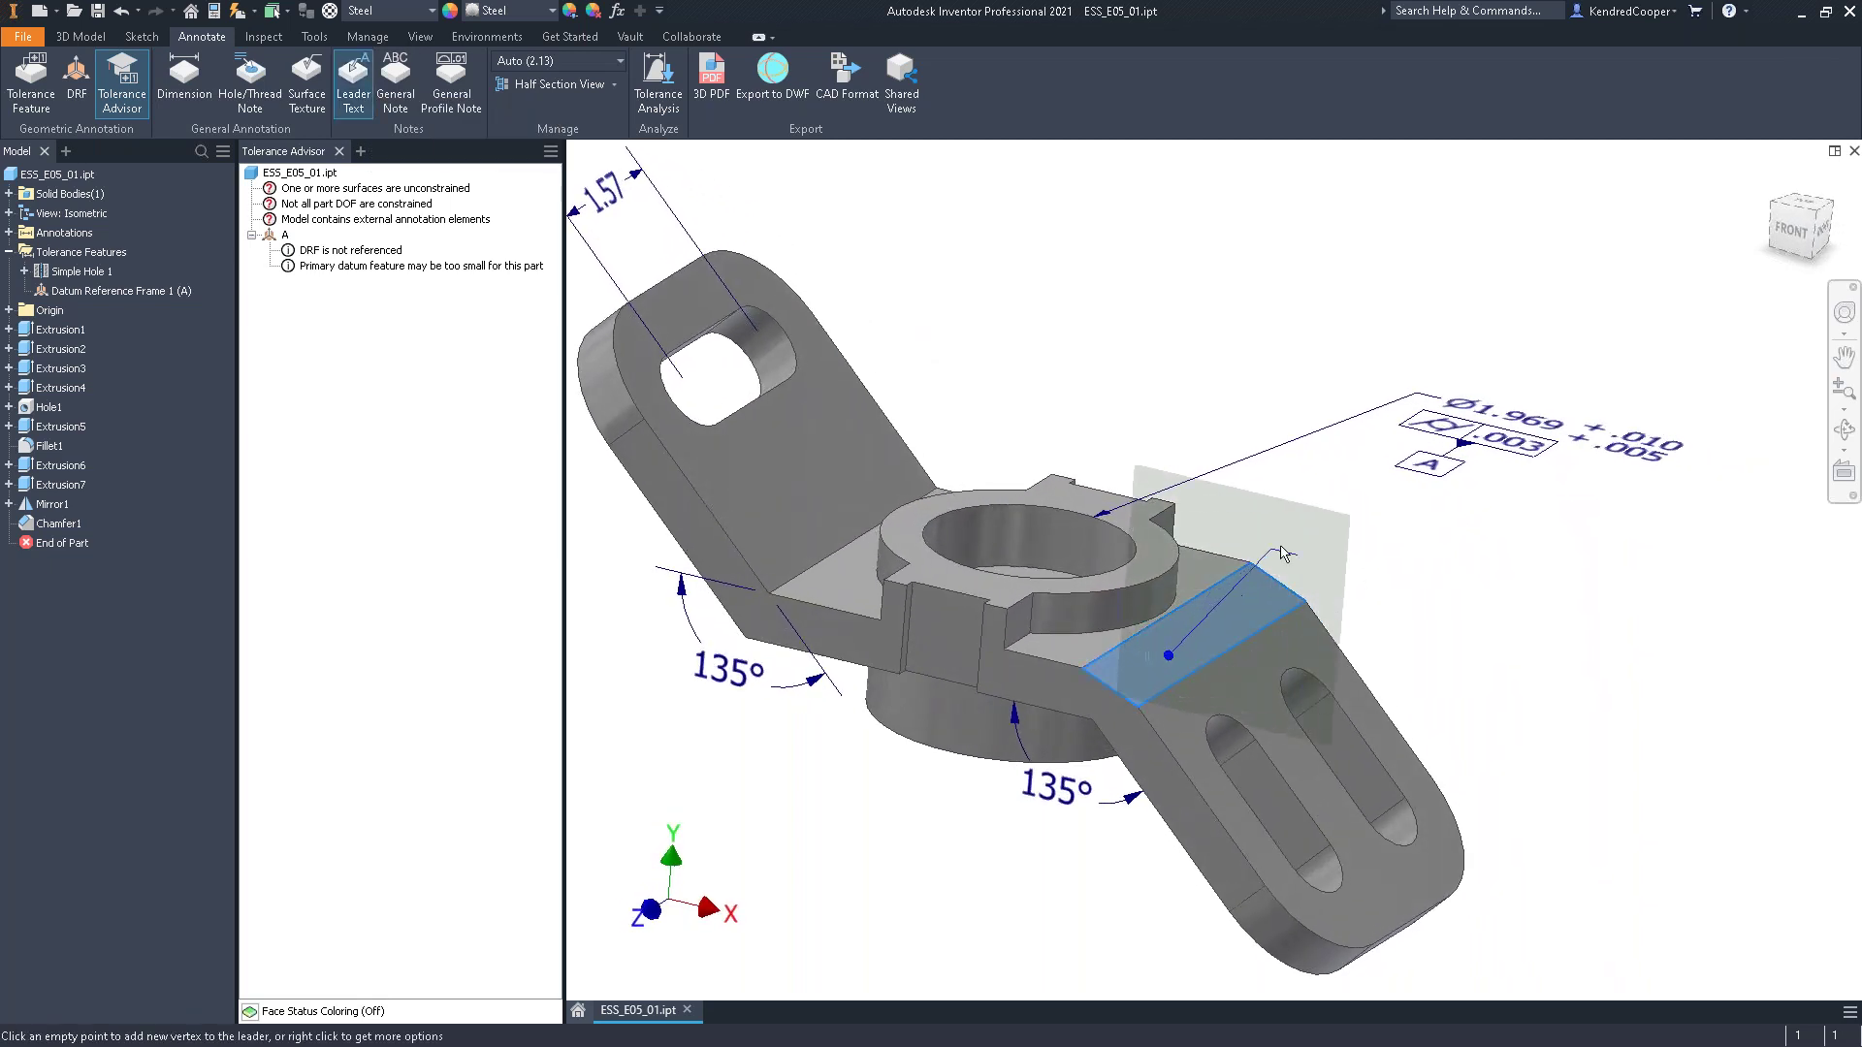
Choose the upright, front-facing annotation plane and place the leader text's end above and outside the chamfer face
{"action": "middle_click_drag", "start_coordinate": [1325, 539], "coordinate": [1369, 563], "text": "shift"}
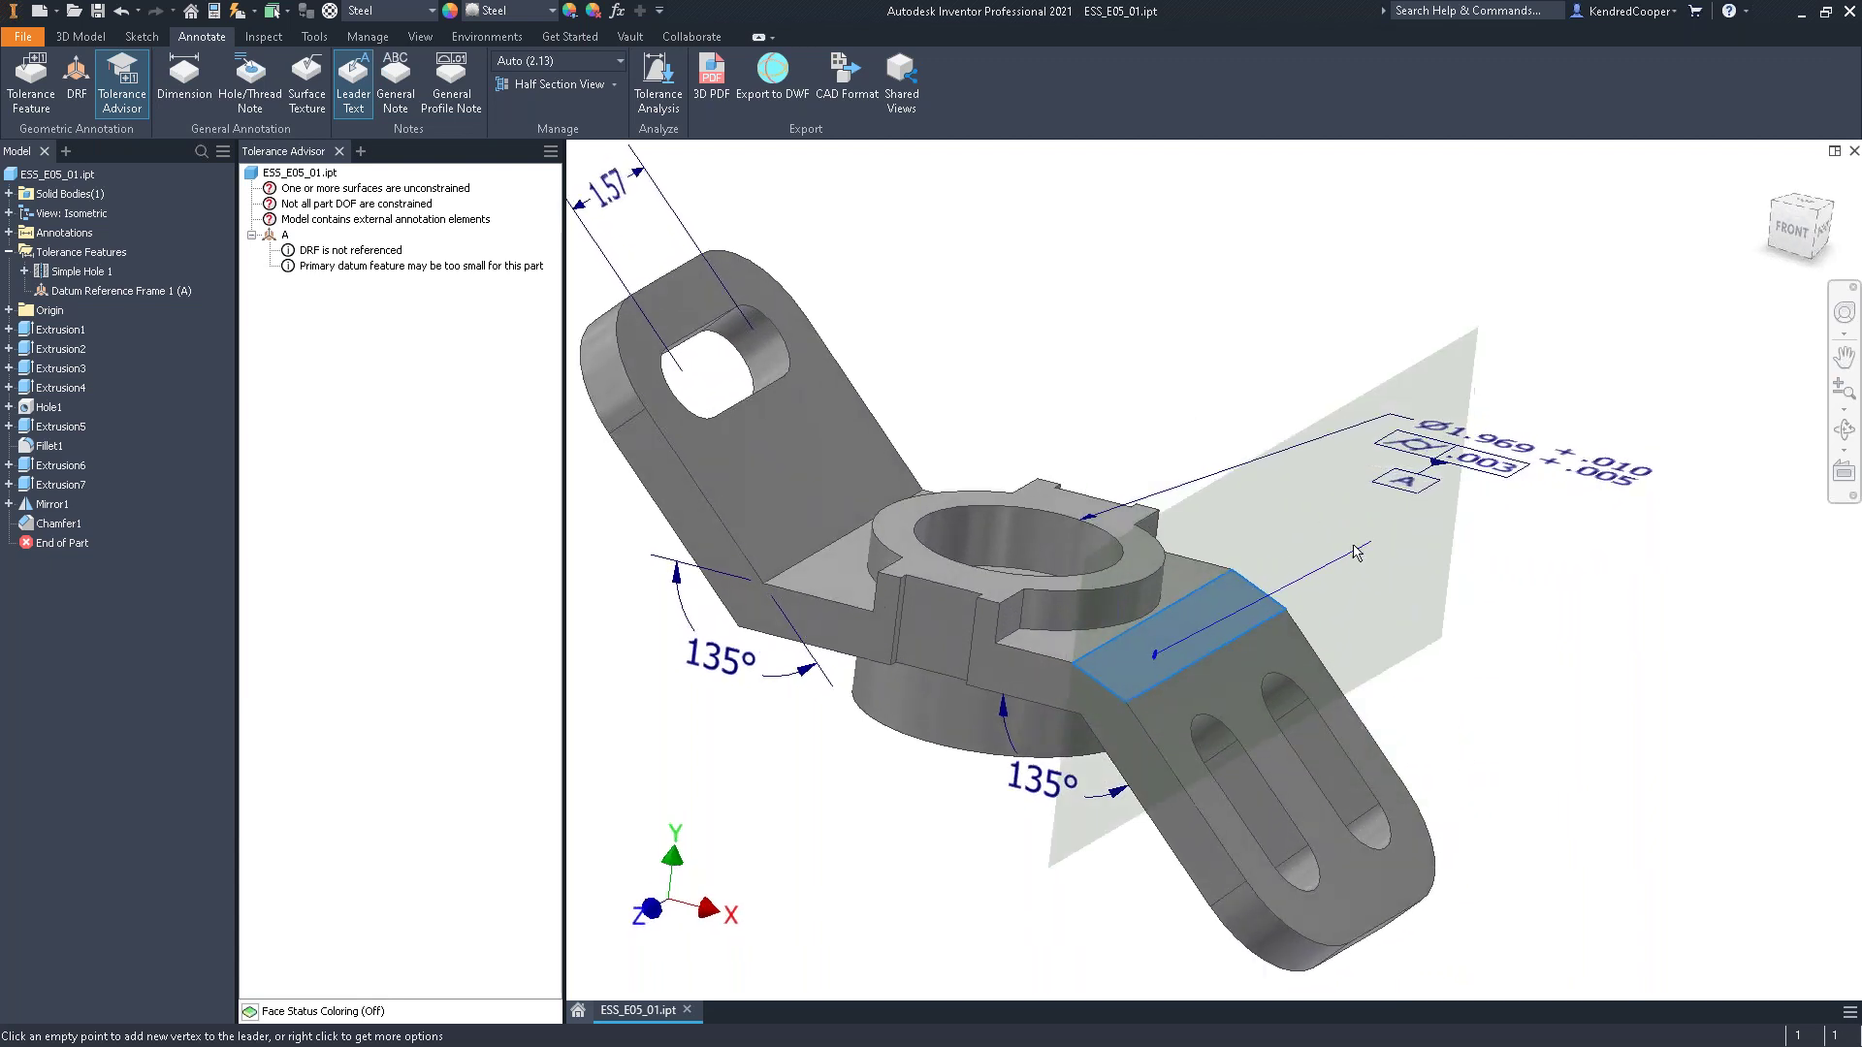
{"action": "middle_click_drag", "start_coordinate": [1353, 550], "coordinate": [1207, 446], "text": "shift"}
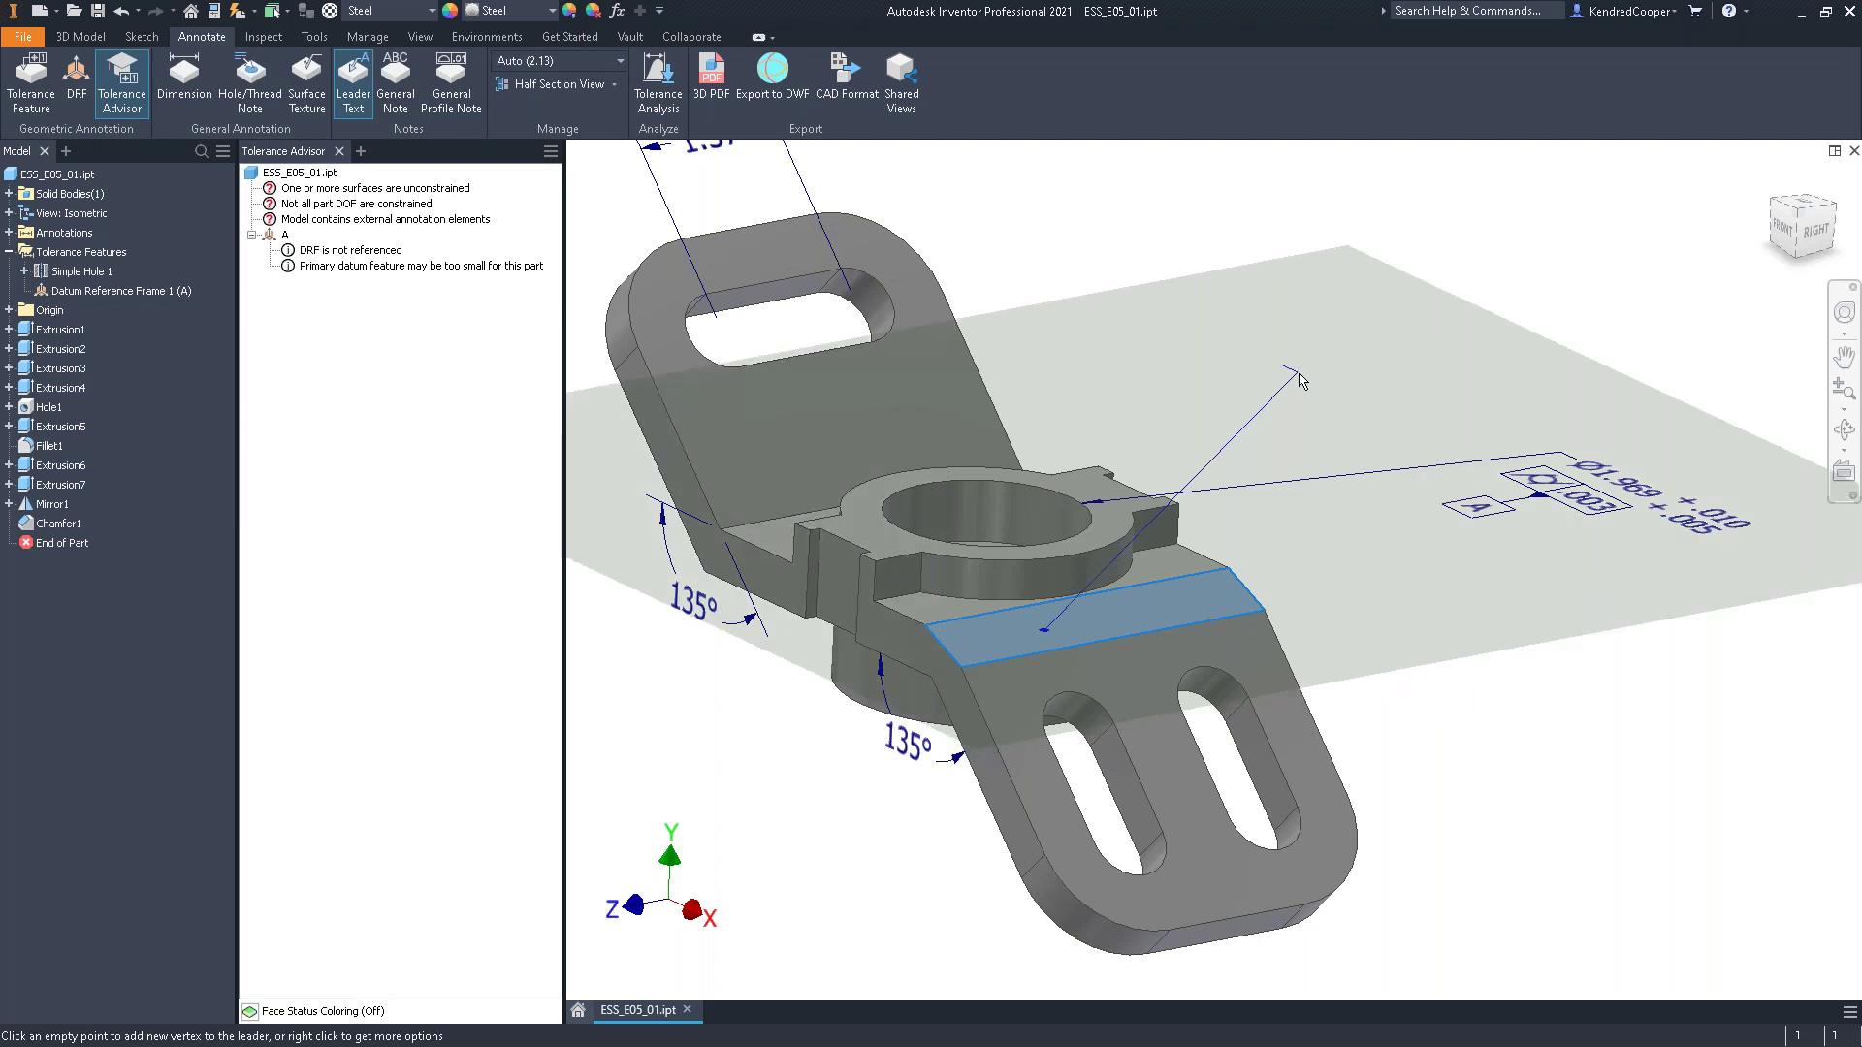
{"action": "key", "text": "F5"}
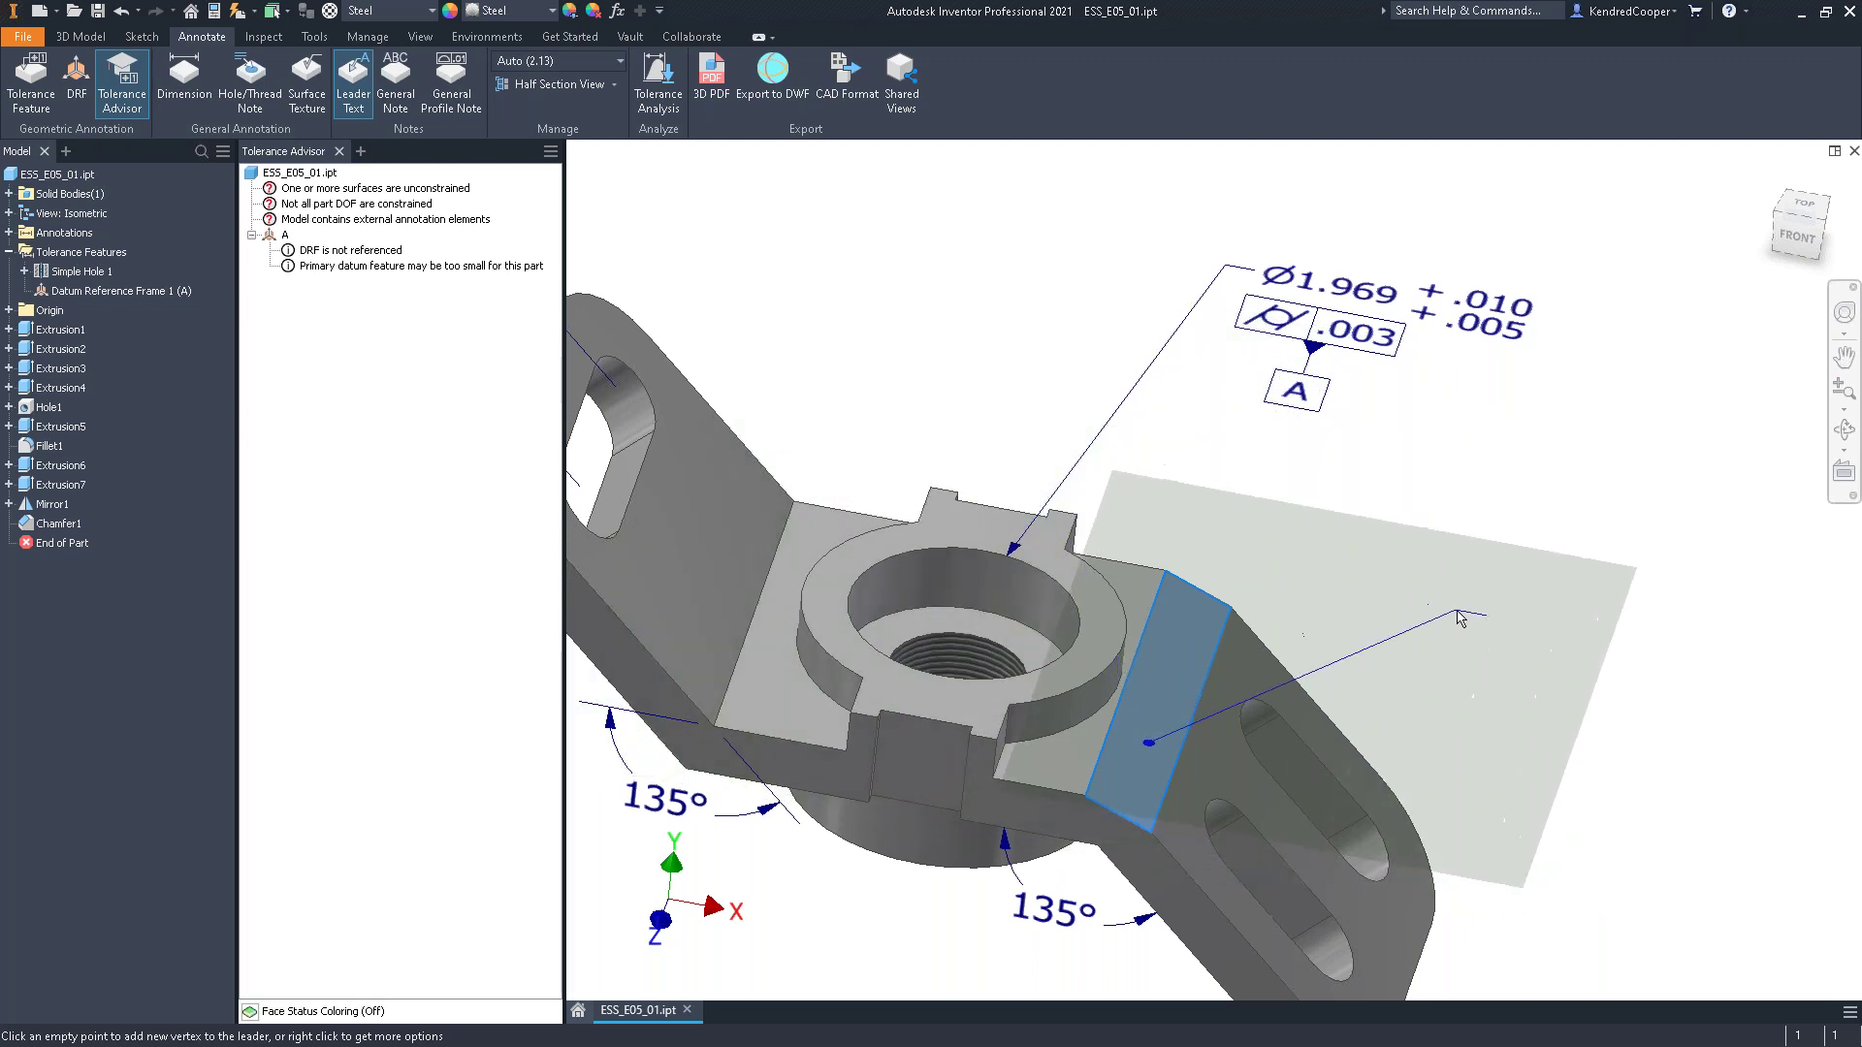
{"action": "mouse_move", "coordinate": [1357, 572]}
{"action": "middle_mouse_down", "text": "shift"}
{"action": "mouse_move", "coordinate": [1452, 616]}
{"action": "mouse_move", "coordinate": [1309, 660]}
{"action": "middle_mouse_up", "text": "shift"}
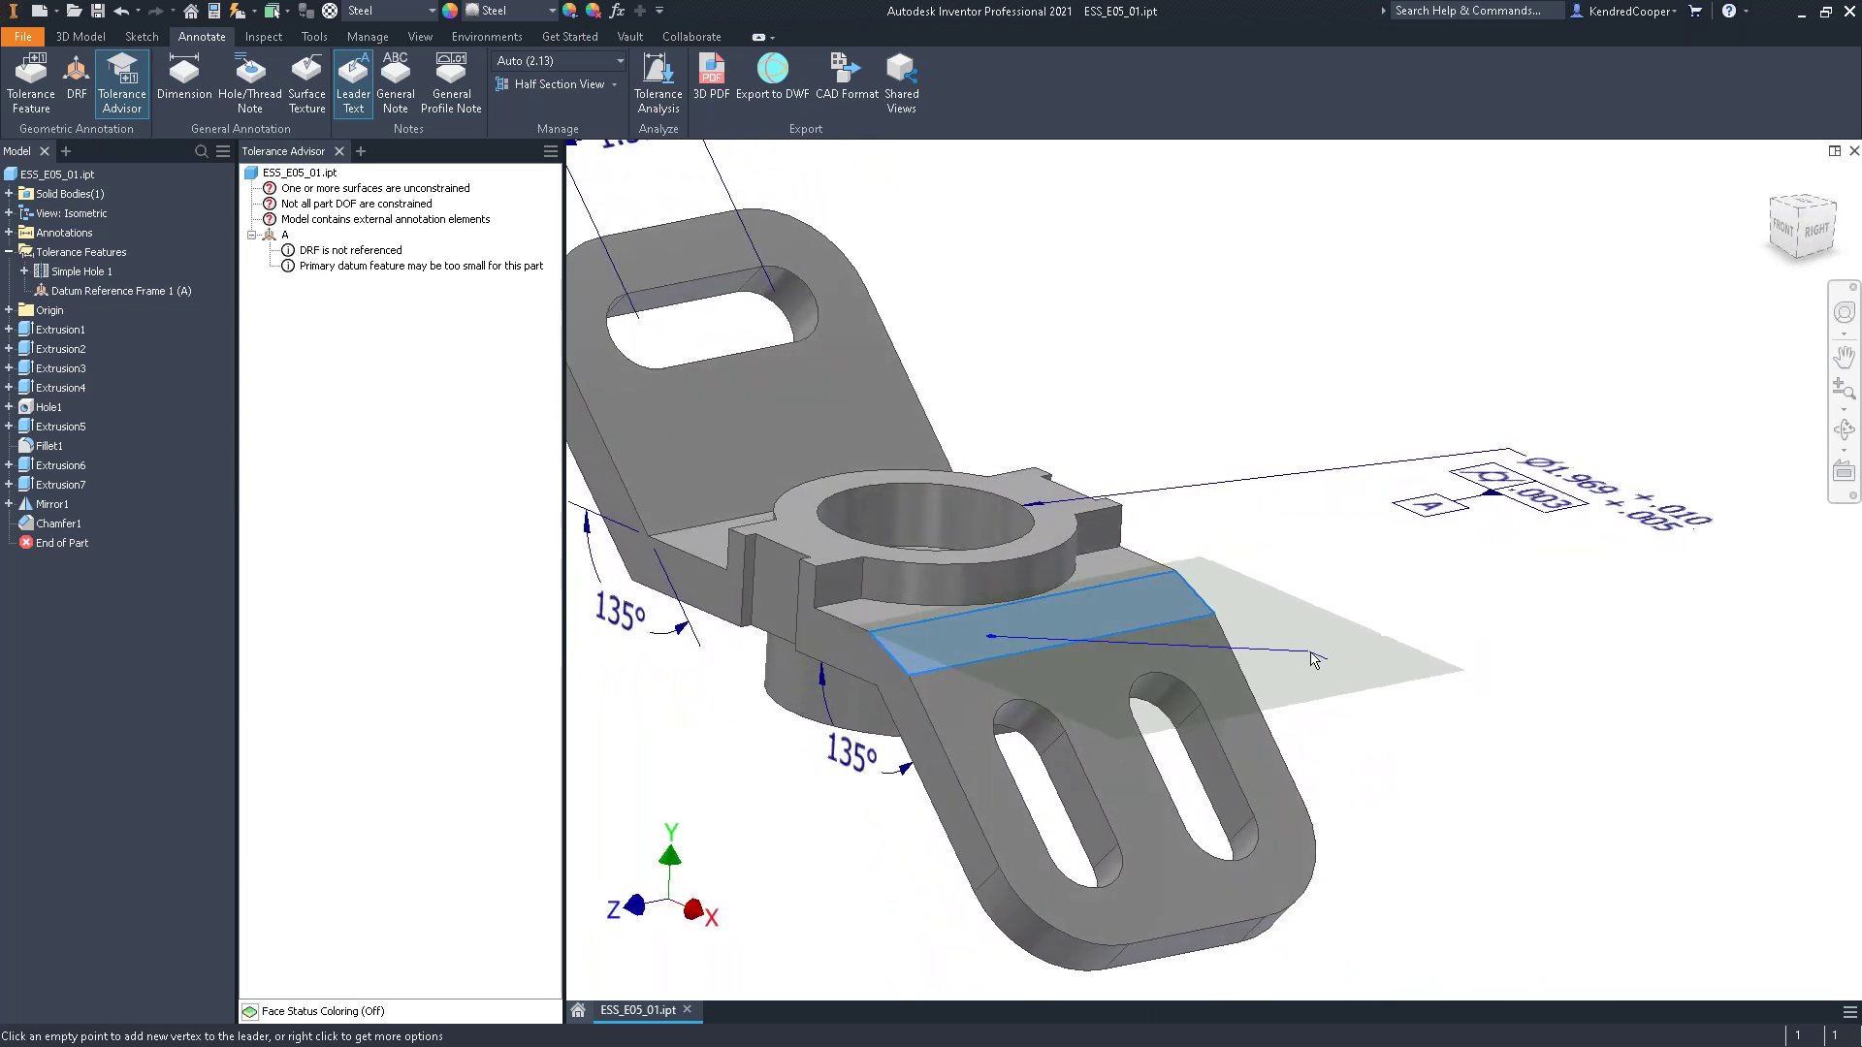
{"action": "mouse_move", "coordinate": [1194, 768]}
{"action": "middle_mouse_down"}
{"action": "mouse_move", "coordinate": [1258, 771]}
{"action": "mouse_move", "coordinate": [1547, 625]}
{"action": "mouse_move", "coordinate": [1396, 654]}
{"action": "mouse_move", "coordinate": [1359, 609]}
{"action": "mouse_move", "coordinate": [1056, 654]}
{"action": "mouse_move", "coordinate": [1047, 631]}
{"action": "middle_mouse_up"}
{"action": "mouse_move", "coordinate": [660, 250]}
{"action": "middle_mouse_down", "text": "shift"}
{"action": "mouse_move", "coordinate": [923, 439]}
{"action": "mouse_move", "coordinate": [1236, 555]}
{"action": "middle_mouse_up", "text": "shift"}
{"action": "right_click", "coordinate": [1236, 555]}
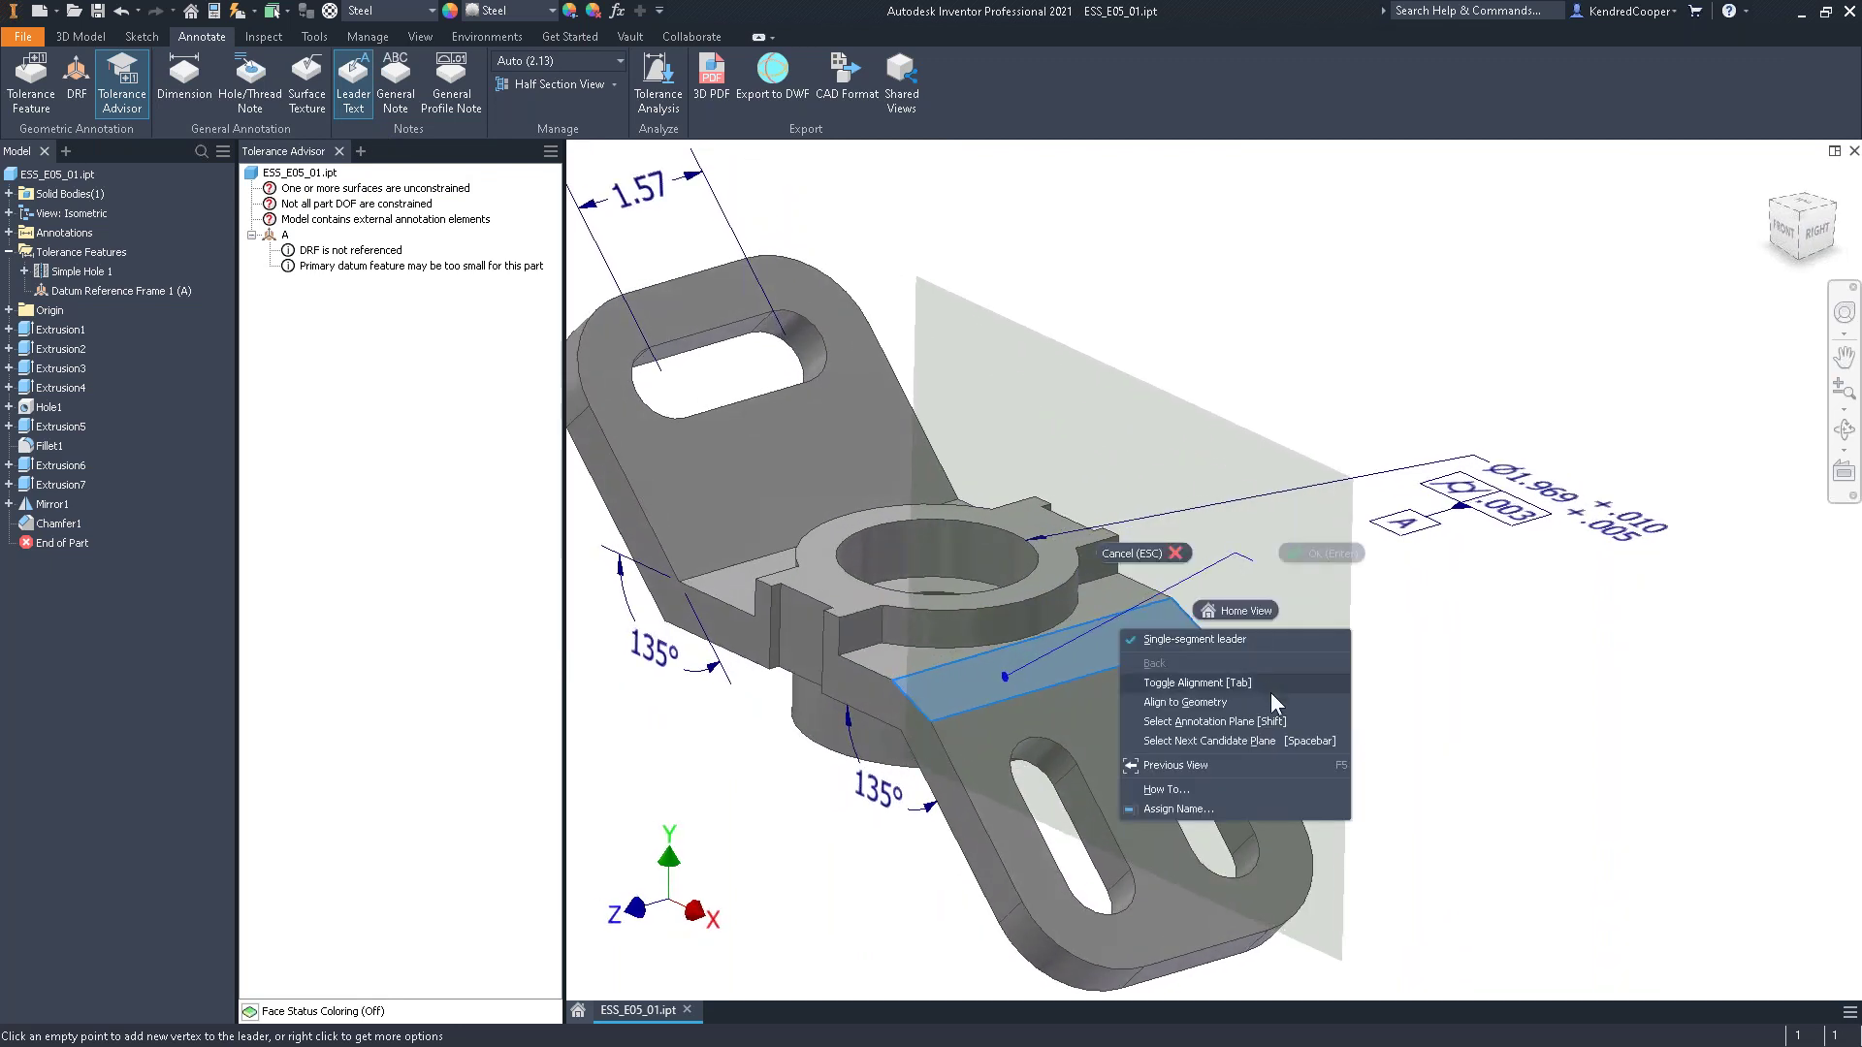
{"action": "left_click", "coordinate": [1241, 21]}
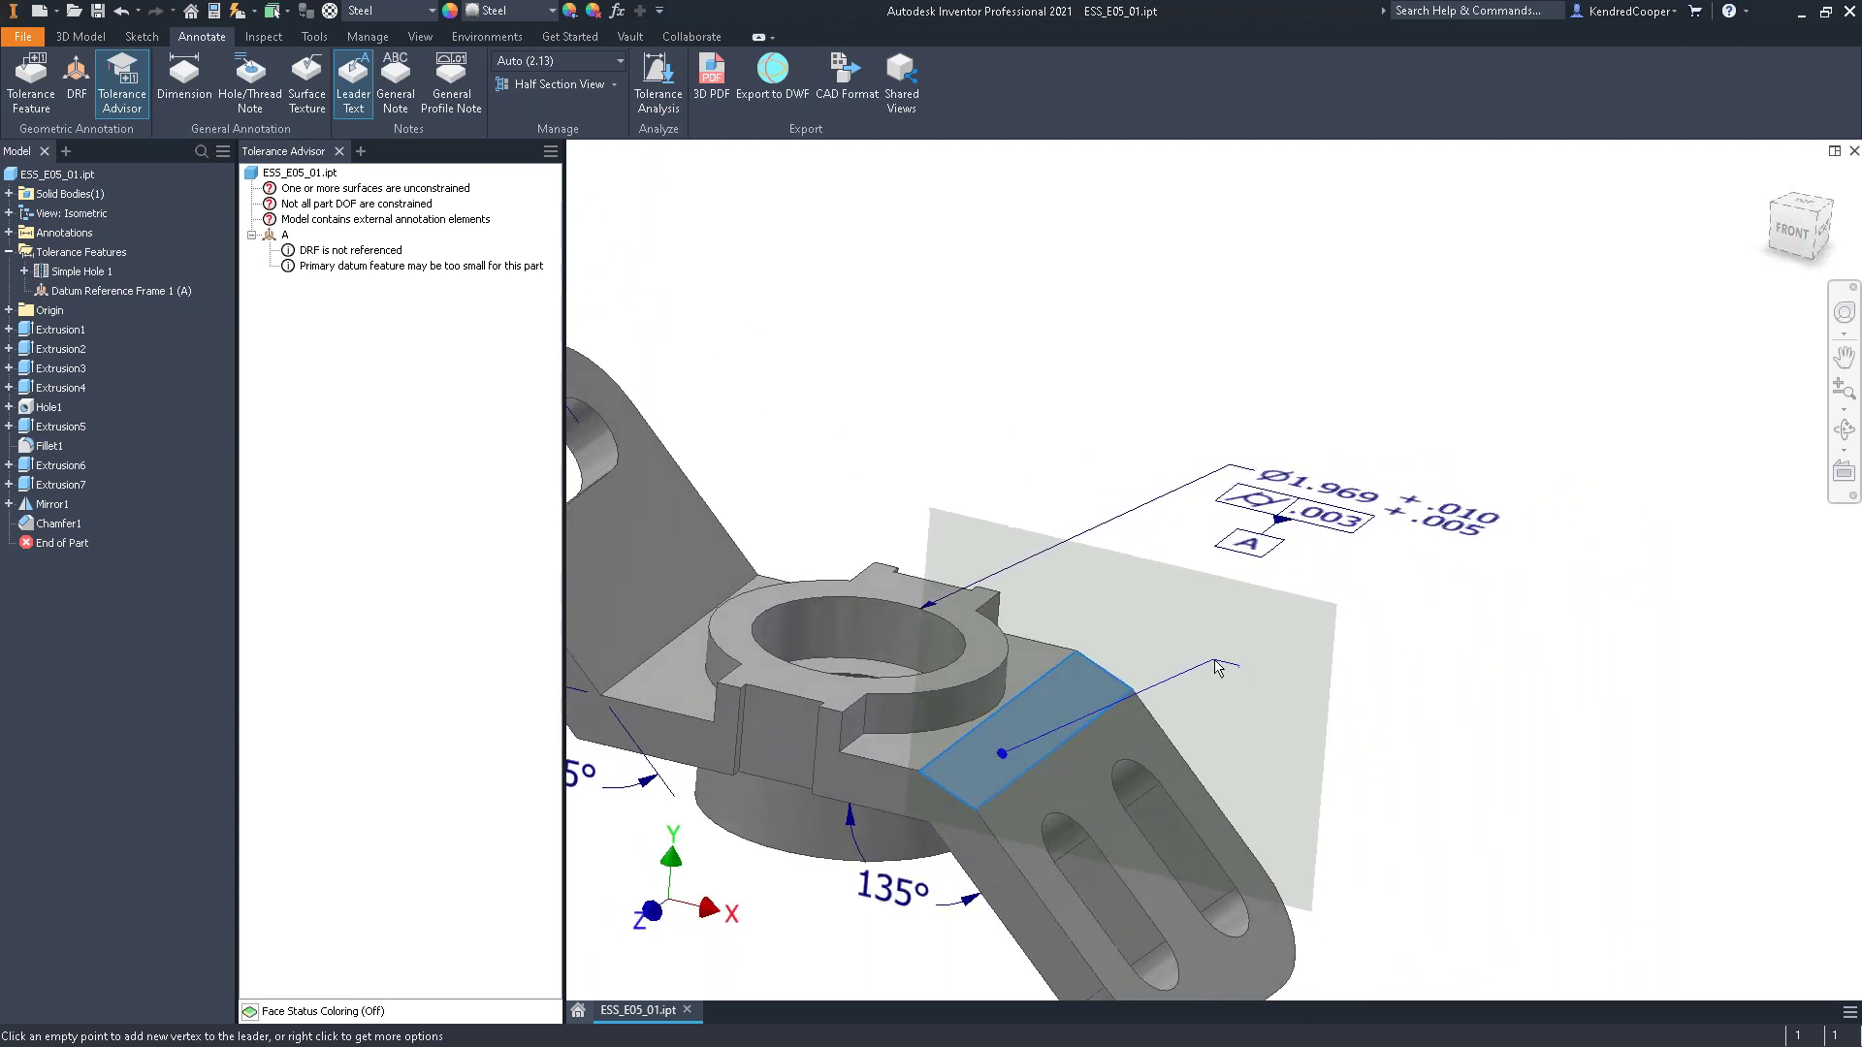
{"action": "double_click", "coordinate": [1217, 667]}
Enter the leader note as 1/8" x 45° with Chamfer on a second line, accept it and restore the home view
{"action": "type", "text": "1/8\" x"}
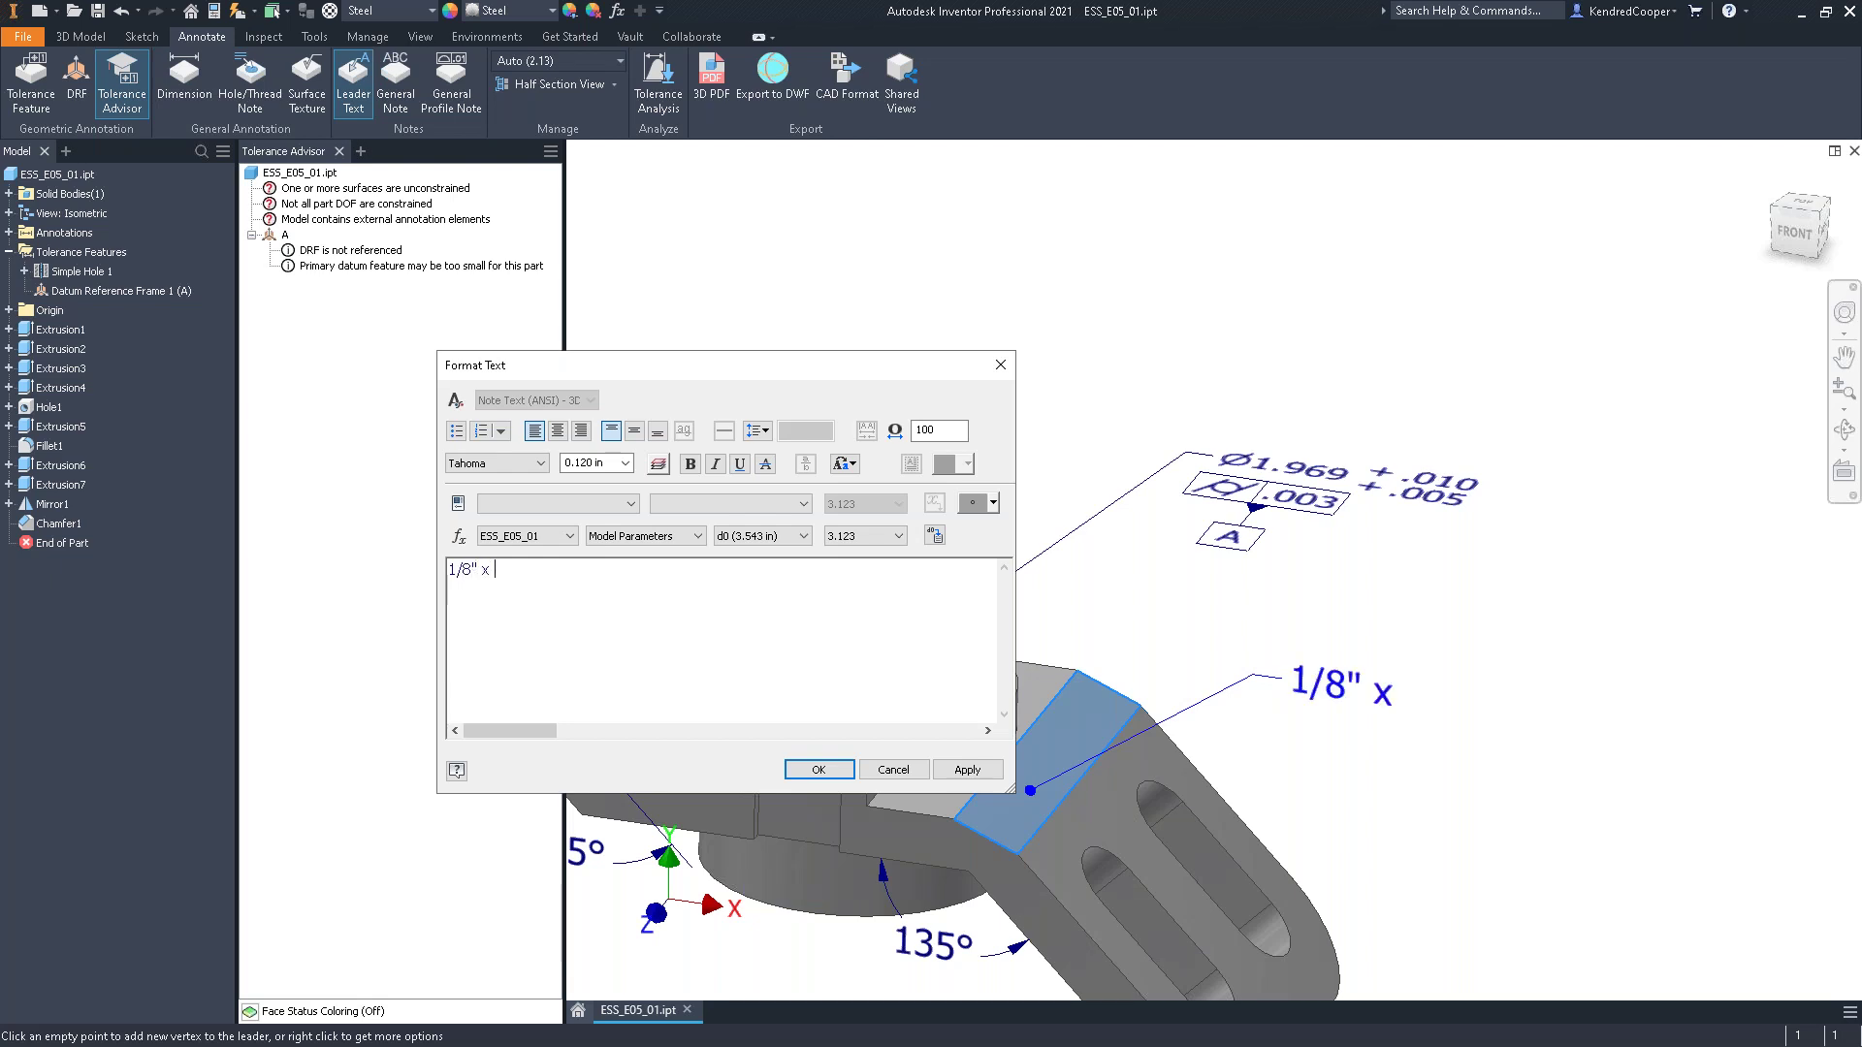
{"action": "type", "text": " 45"}
{"action": "left_click", "coordinate": [960, 503]}
{"action": "type", "text": "Cham"}
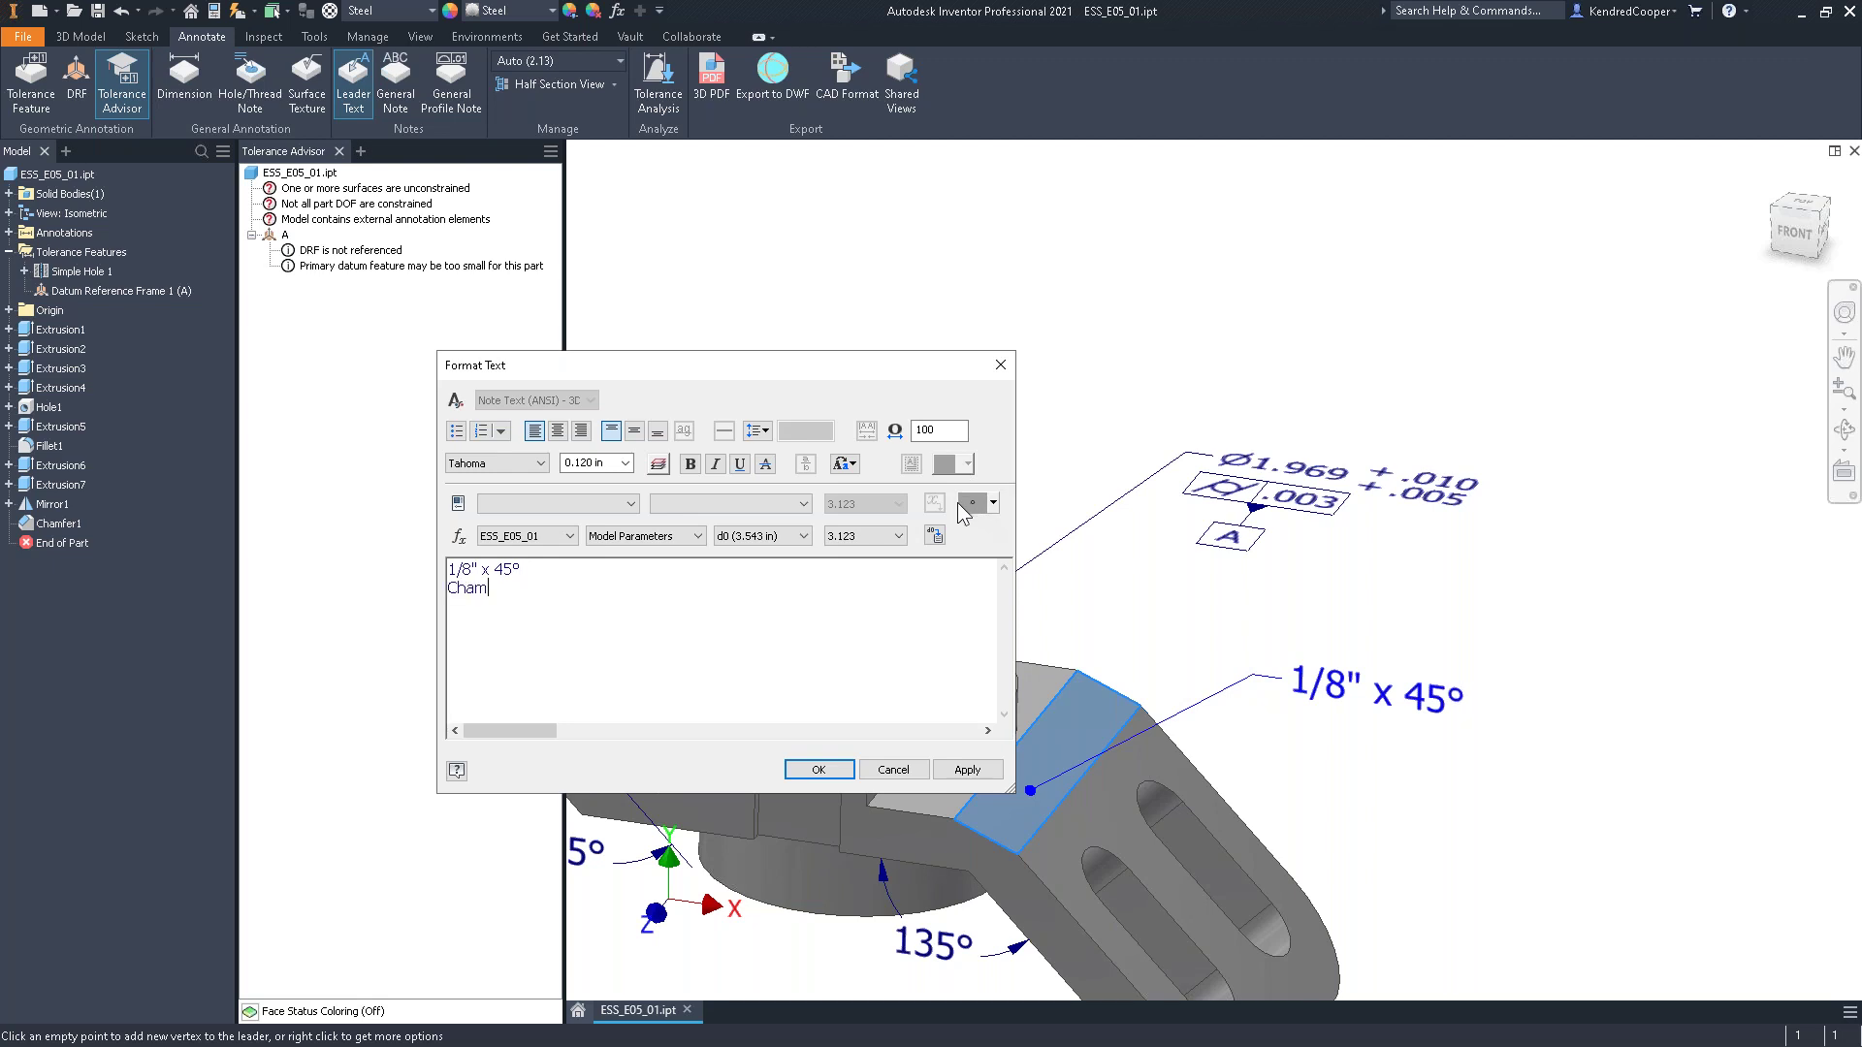
{"action": "type", "text": "fer"}
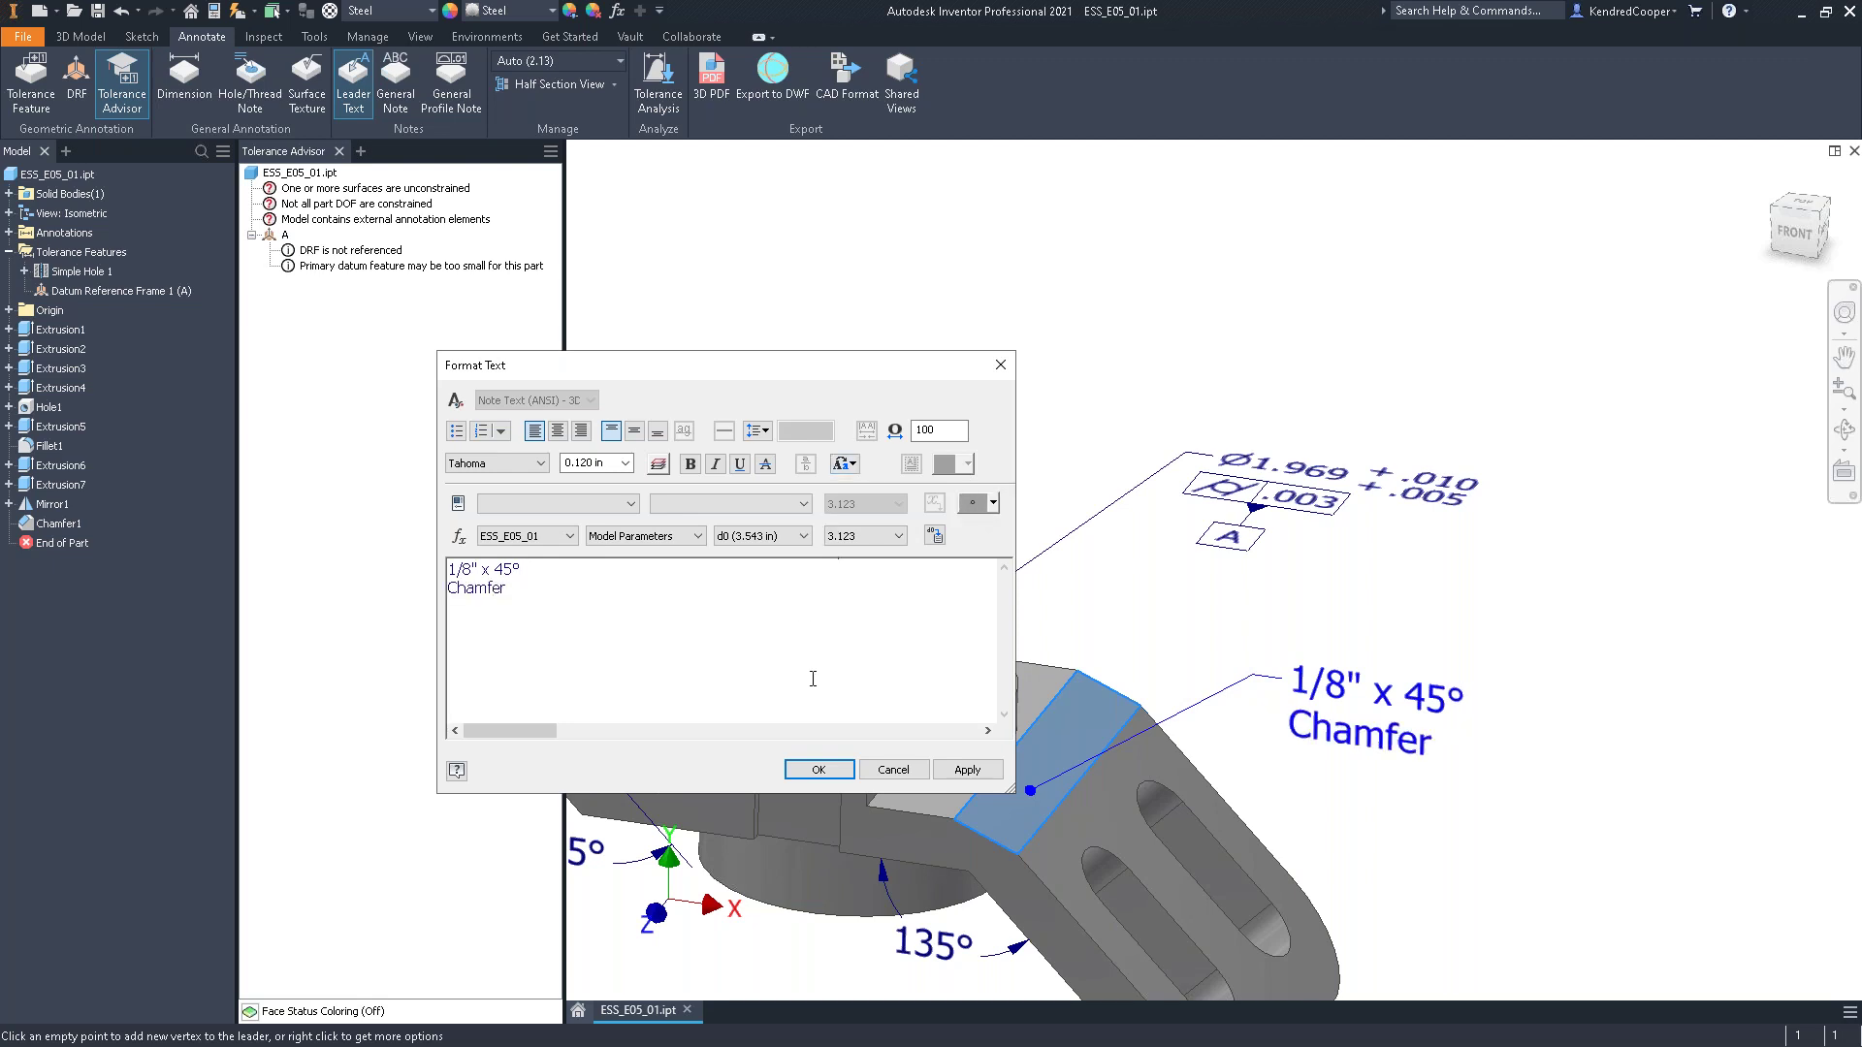
{"action": "left_click", "coordinate": [818, 769]}
{"action": "key", "text": "F6"}
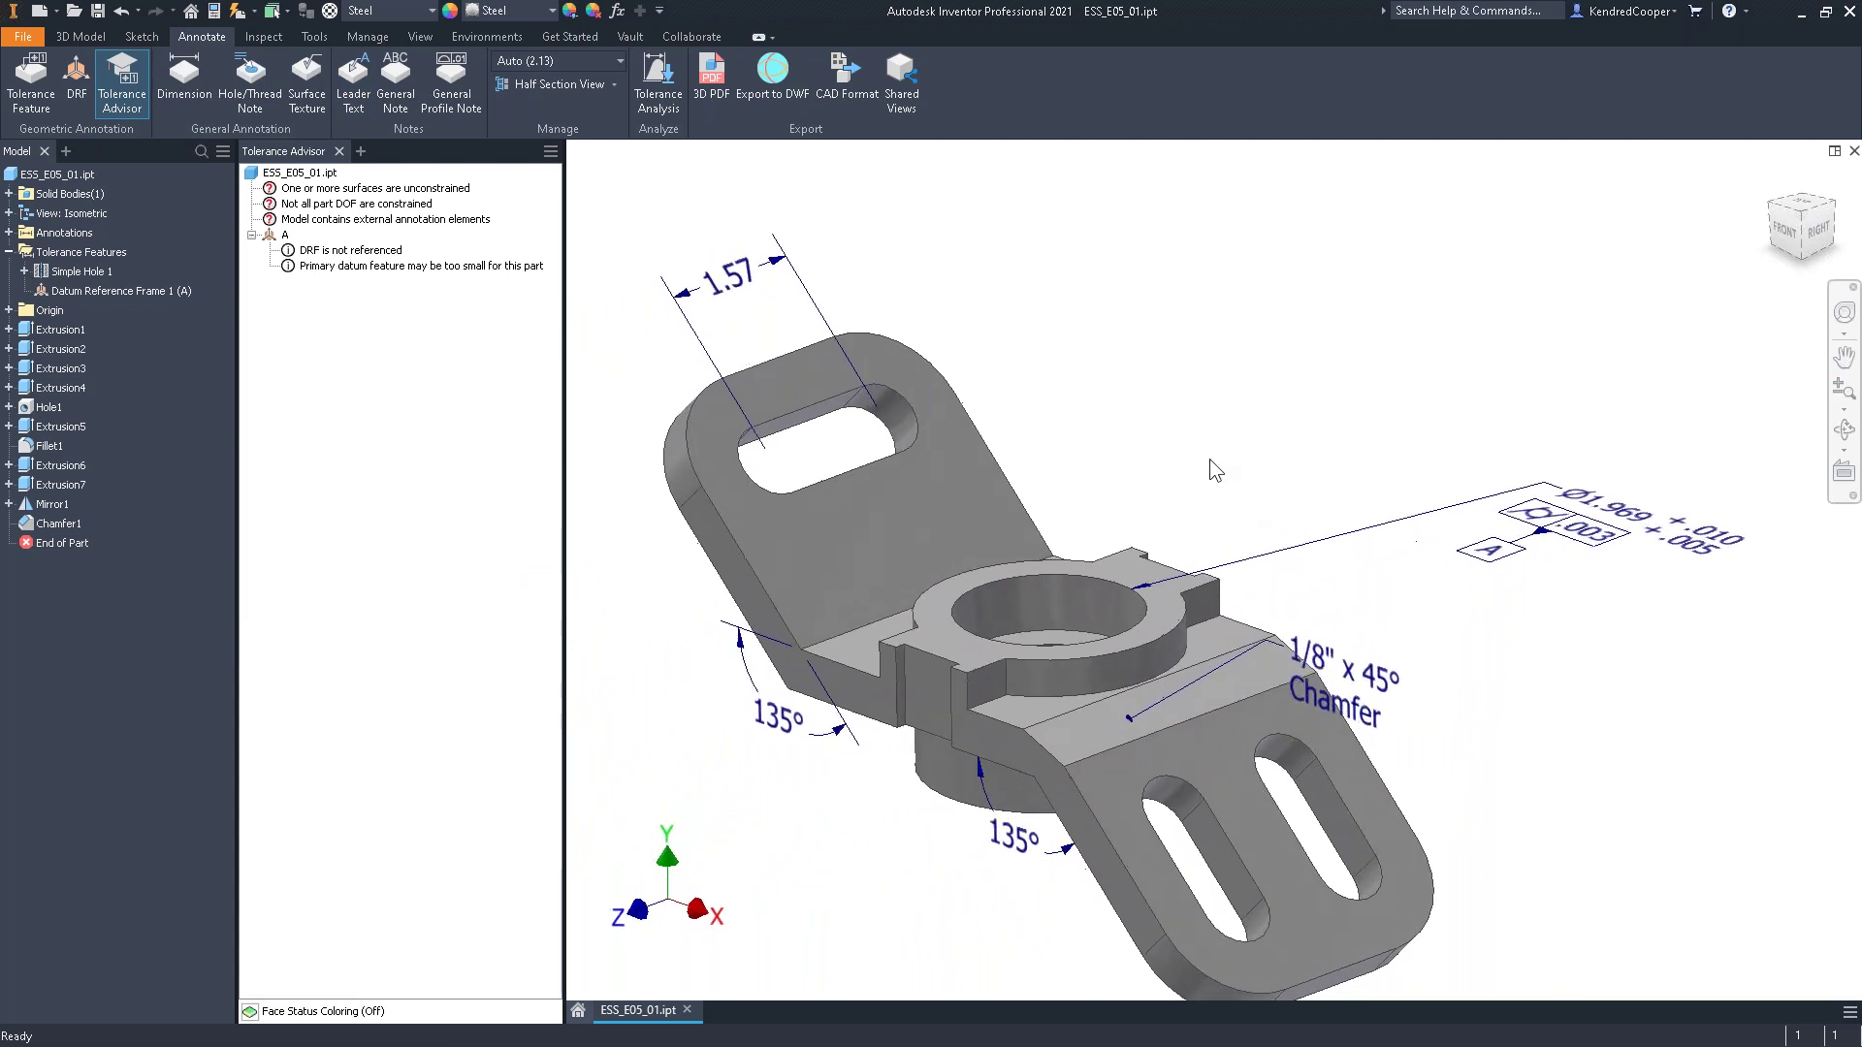
Dimension the radius of the raised flange's slot end, place it beyond the flange edge and accept it with the Default tolerance type
{"action": "left_click", "coordinate": [189, 79]}
{"action": "scroll", "coordinate": [1043, 582], "scroll_direction": "up", "scroll_amount": 3}
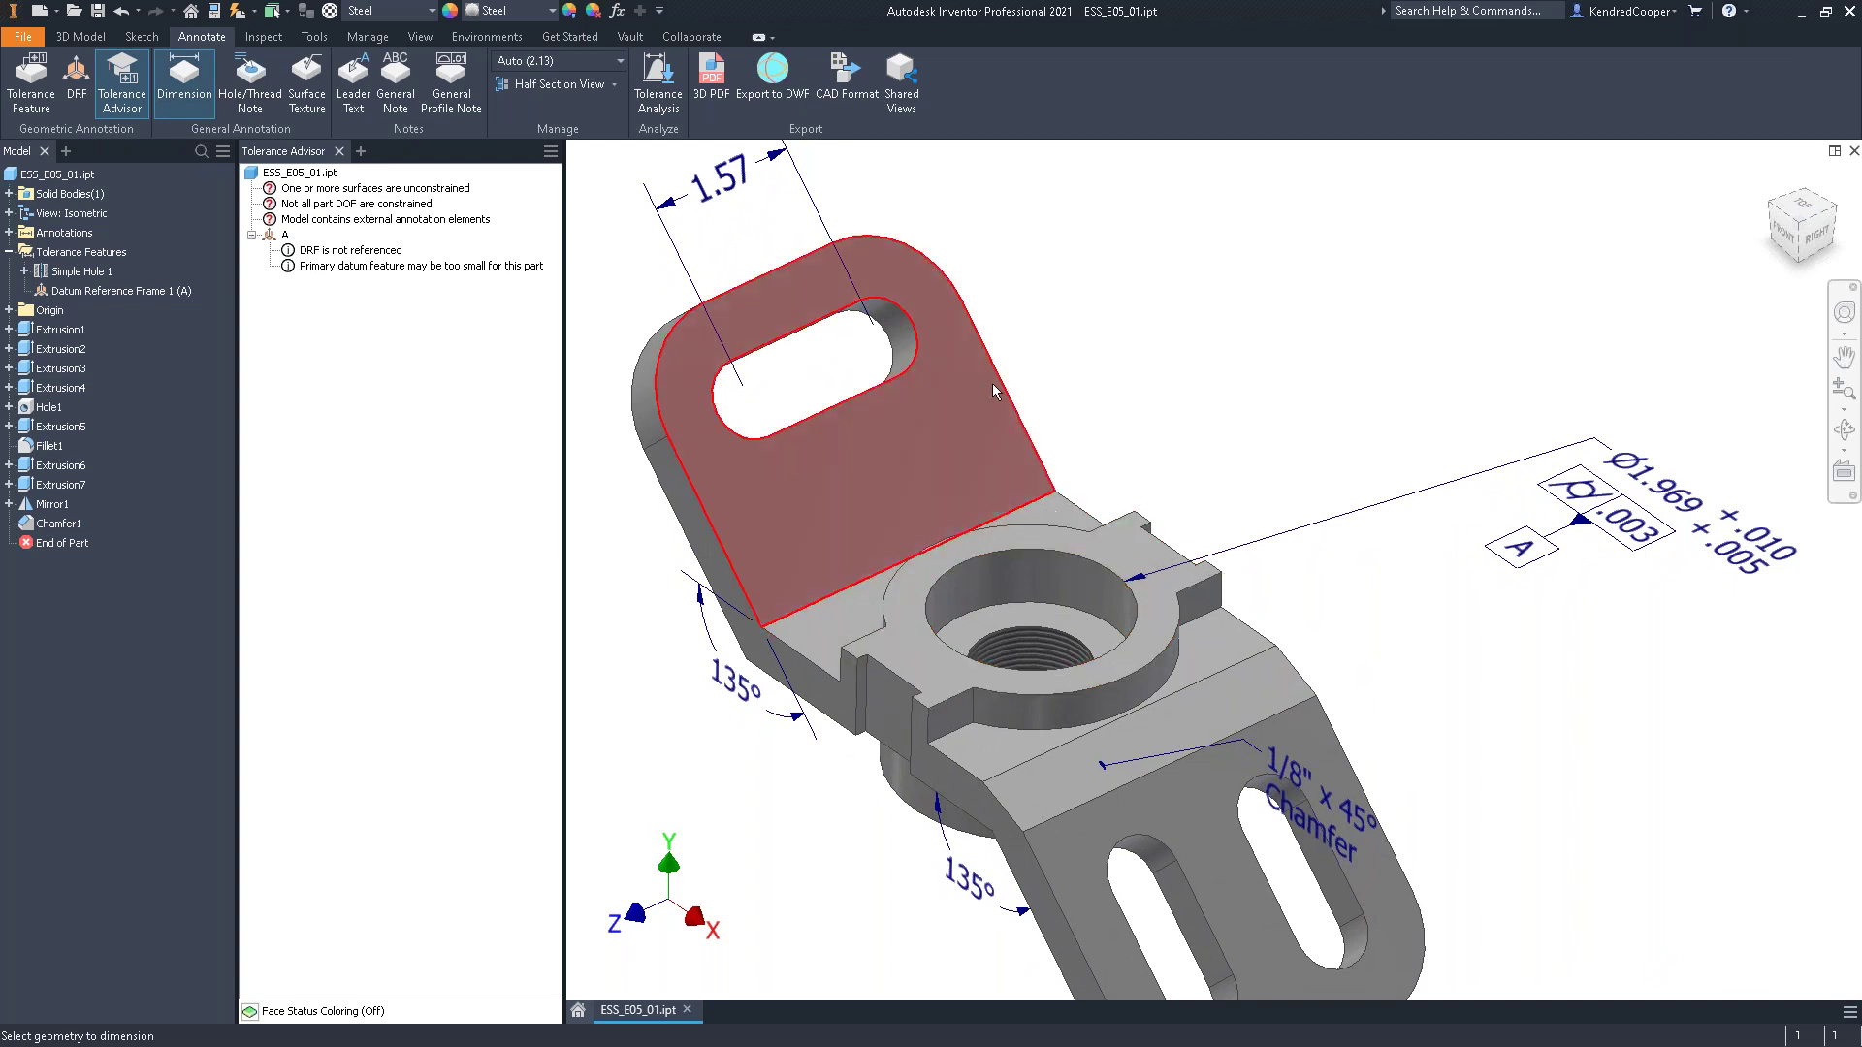
{"action": "left_click", "coordinate": [907, 337]}
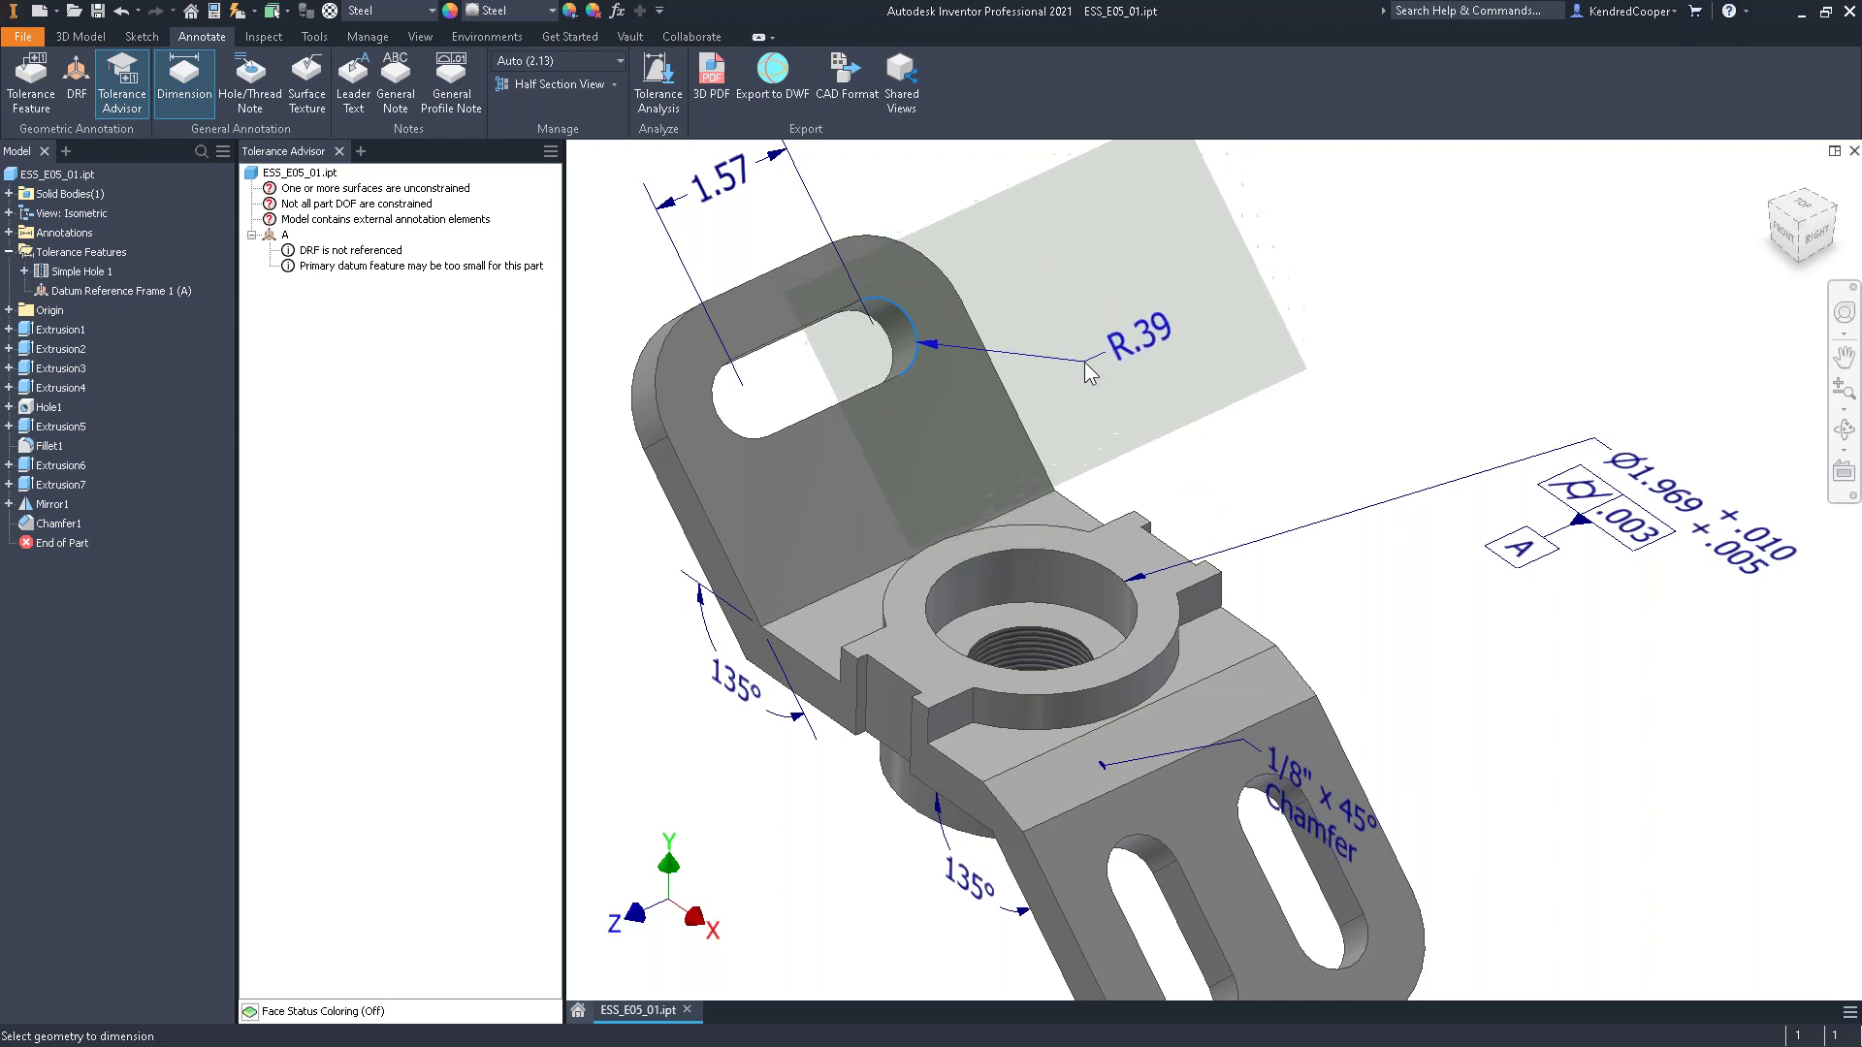
{"action": "left_click", "coordinate": [1085, 361]}
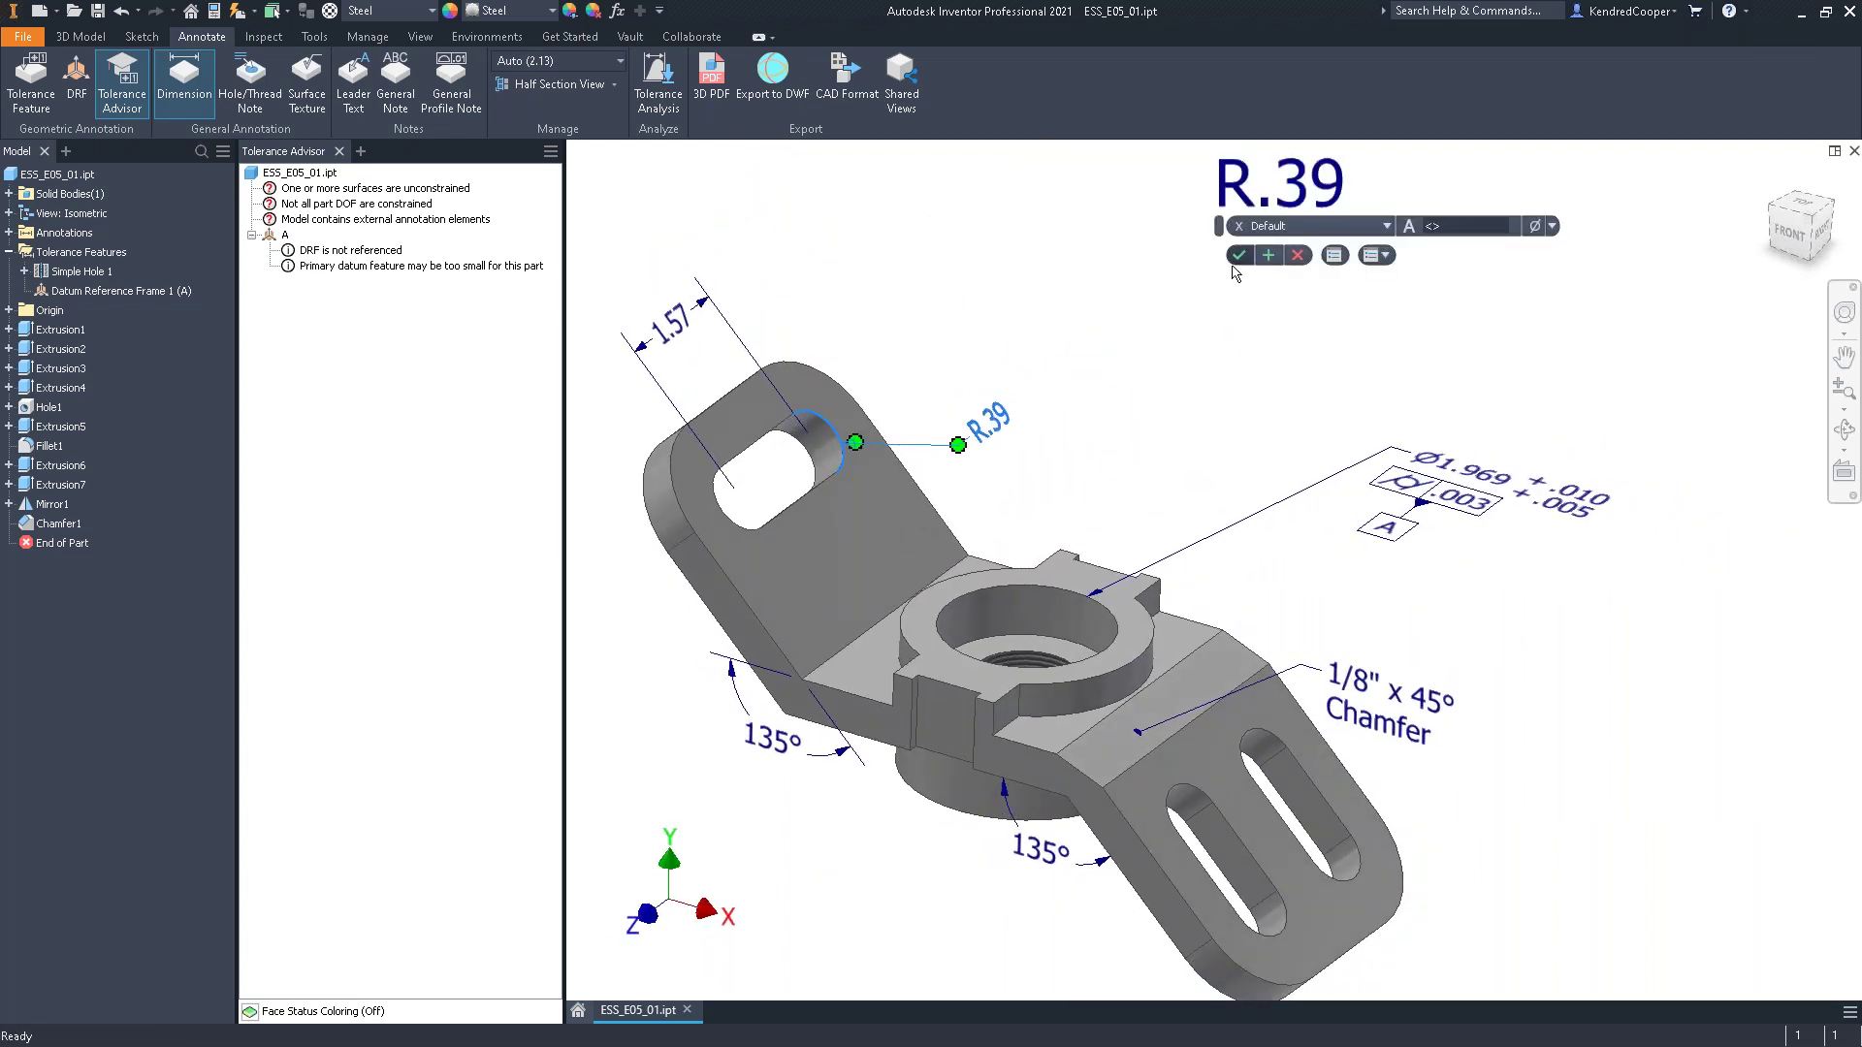
{"action": "left_click", "coordinate": [1241, 255]}
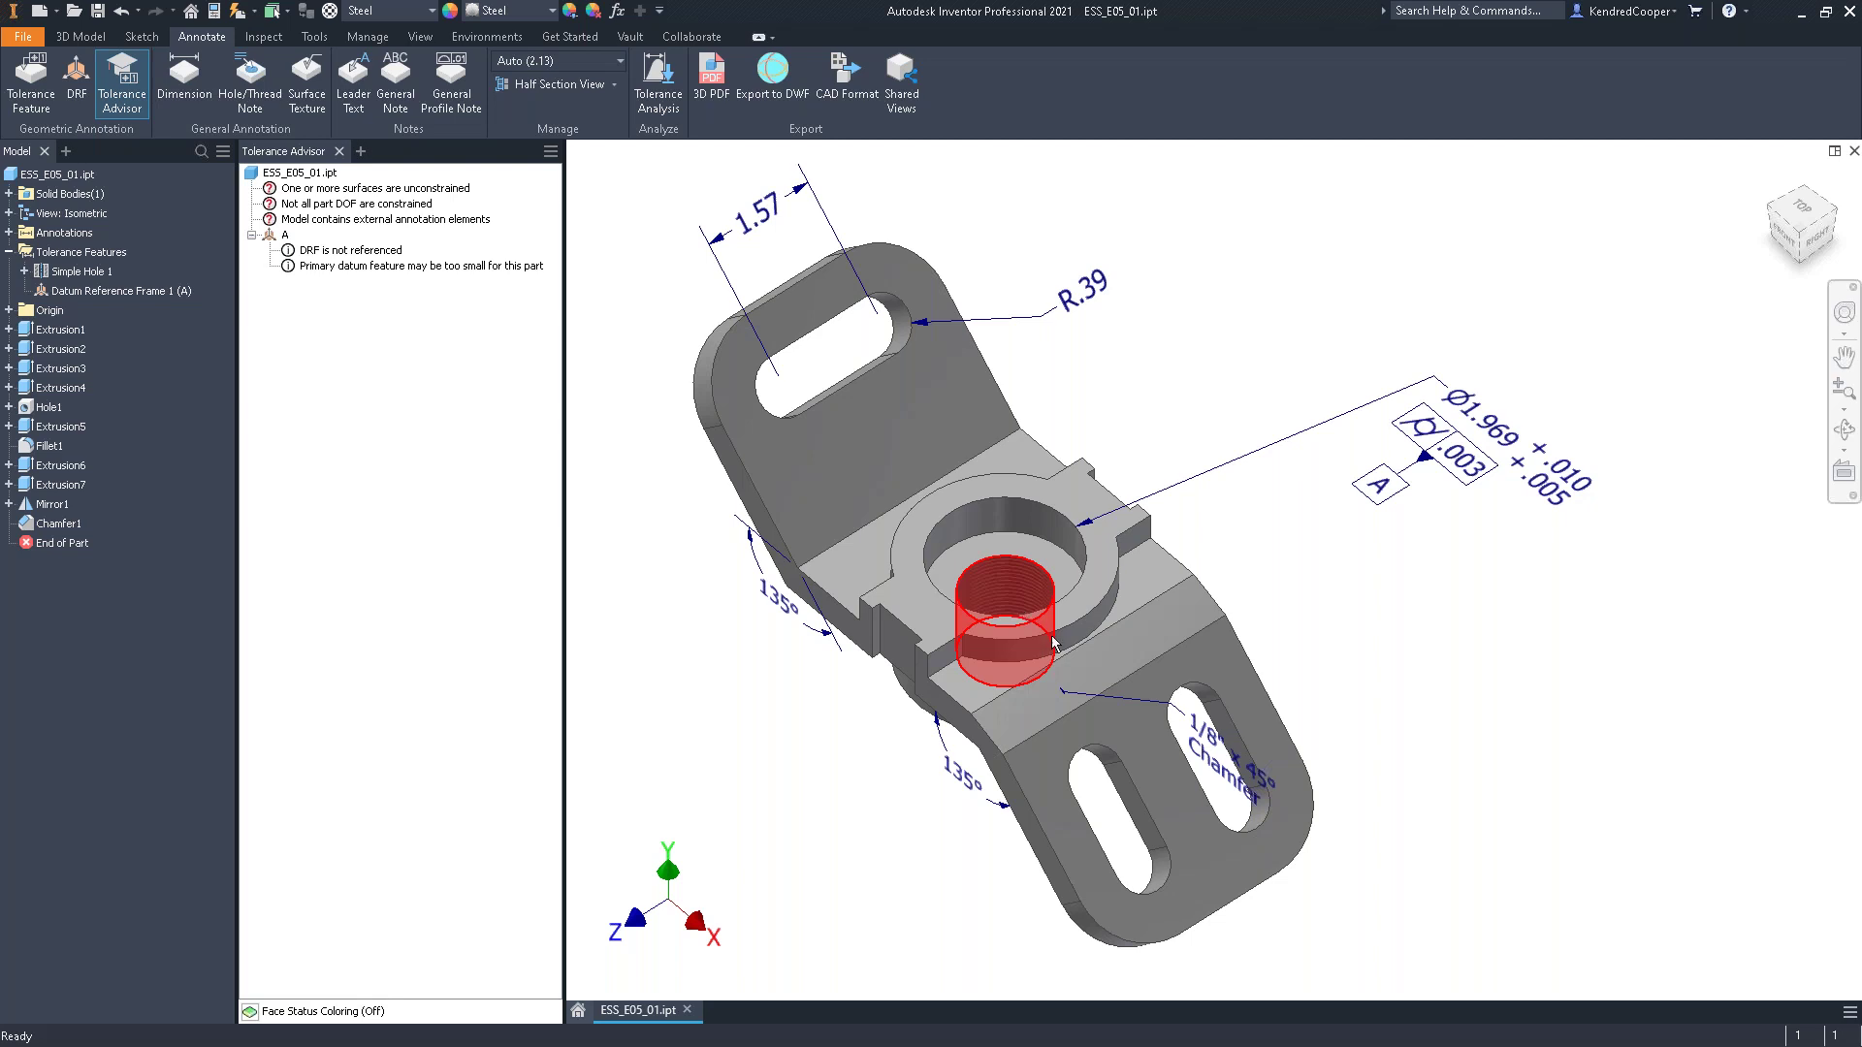
Create a Hole/Thread Note from the central hole's threaded face and place it outside the bracket above the diameter tolerance annotation
{"action": "mouse_move", "coordinate": [1054, 643]}
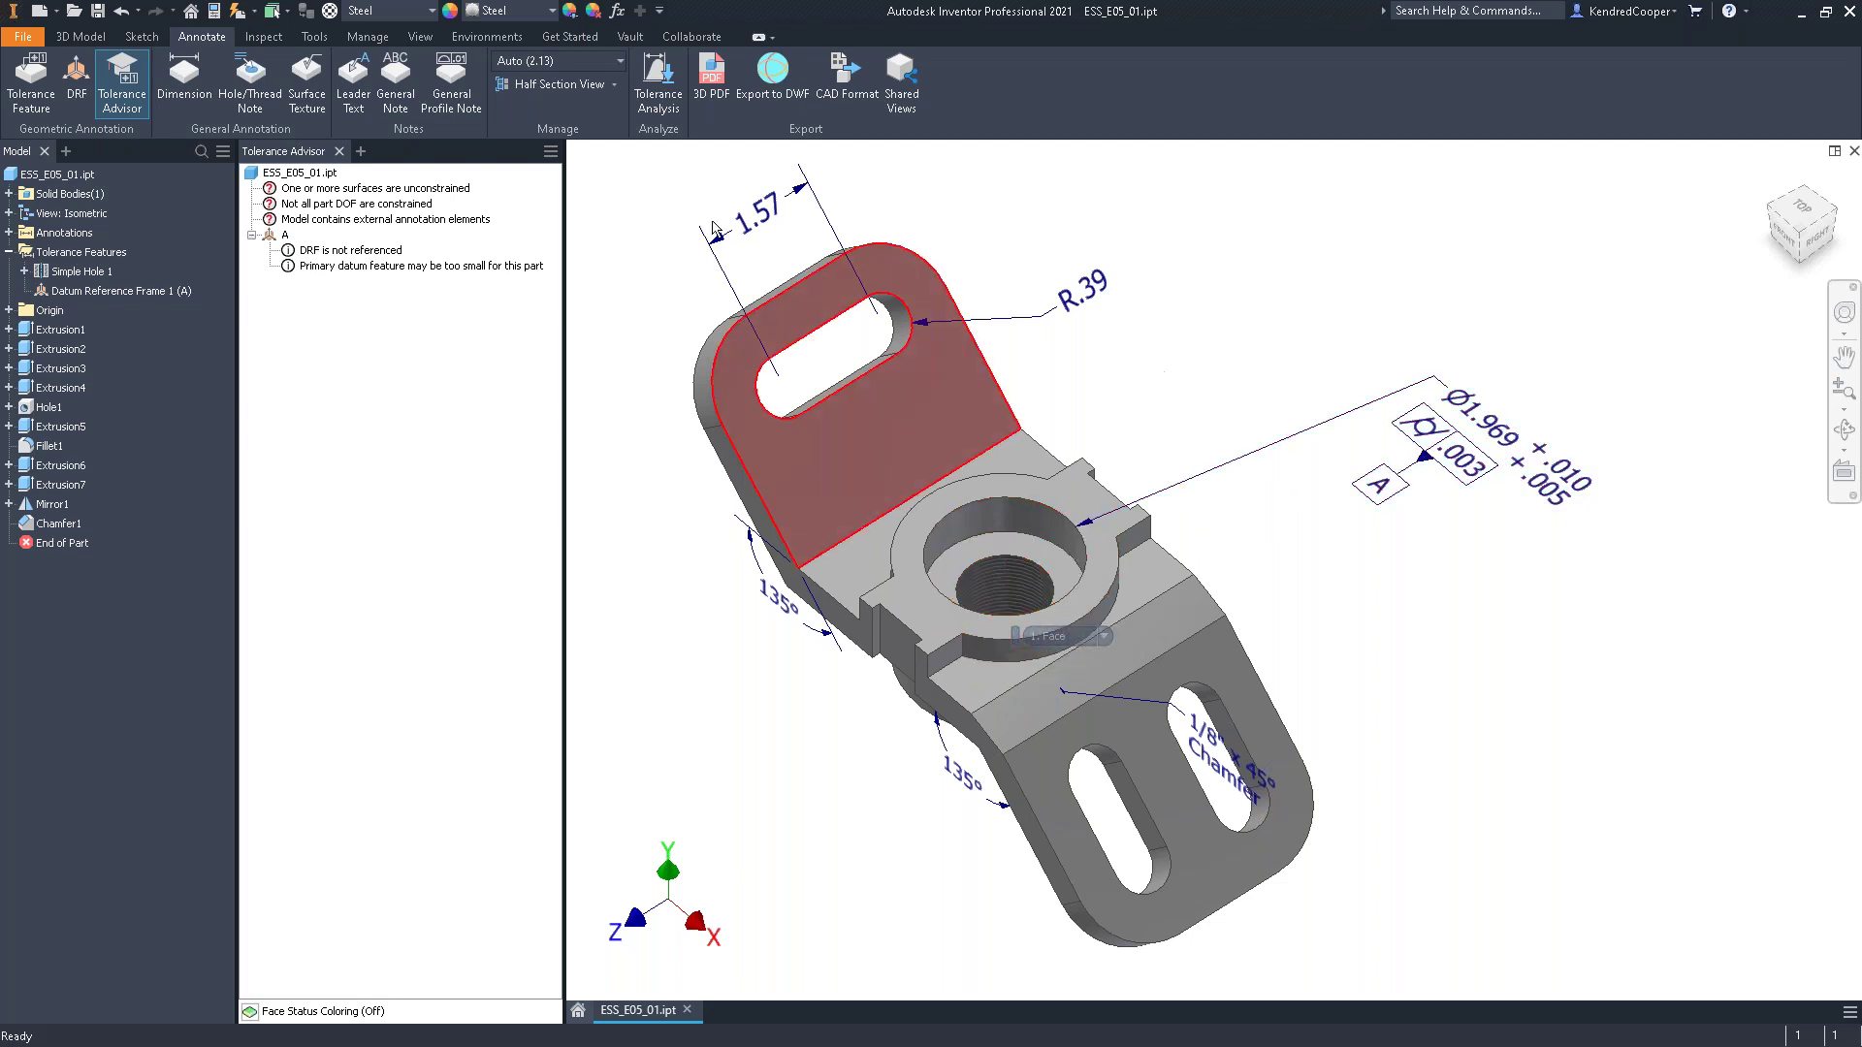
{"action": "left_click", "coordinate": [251, 83]}
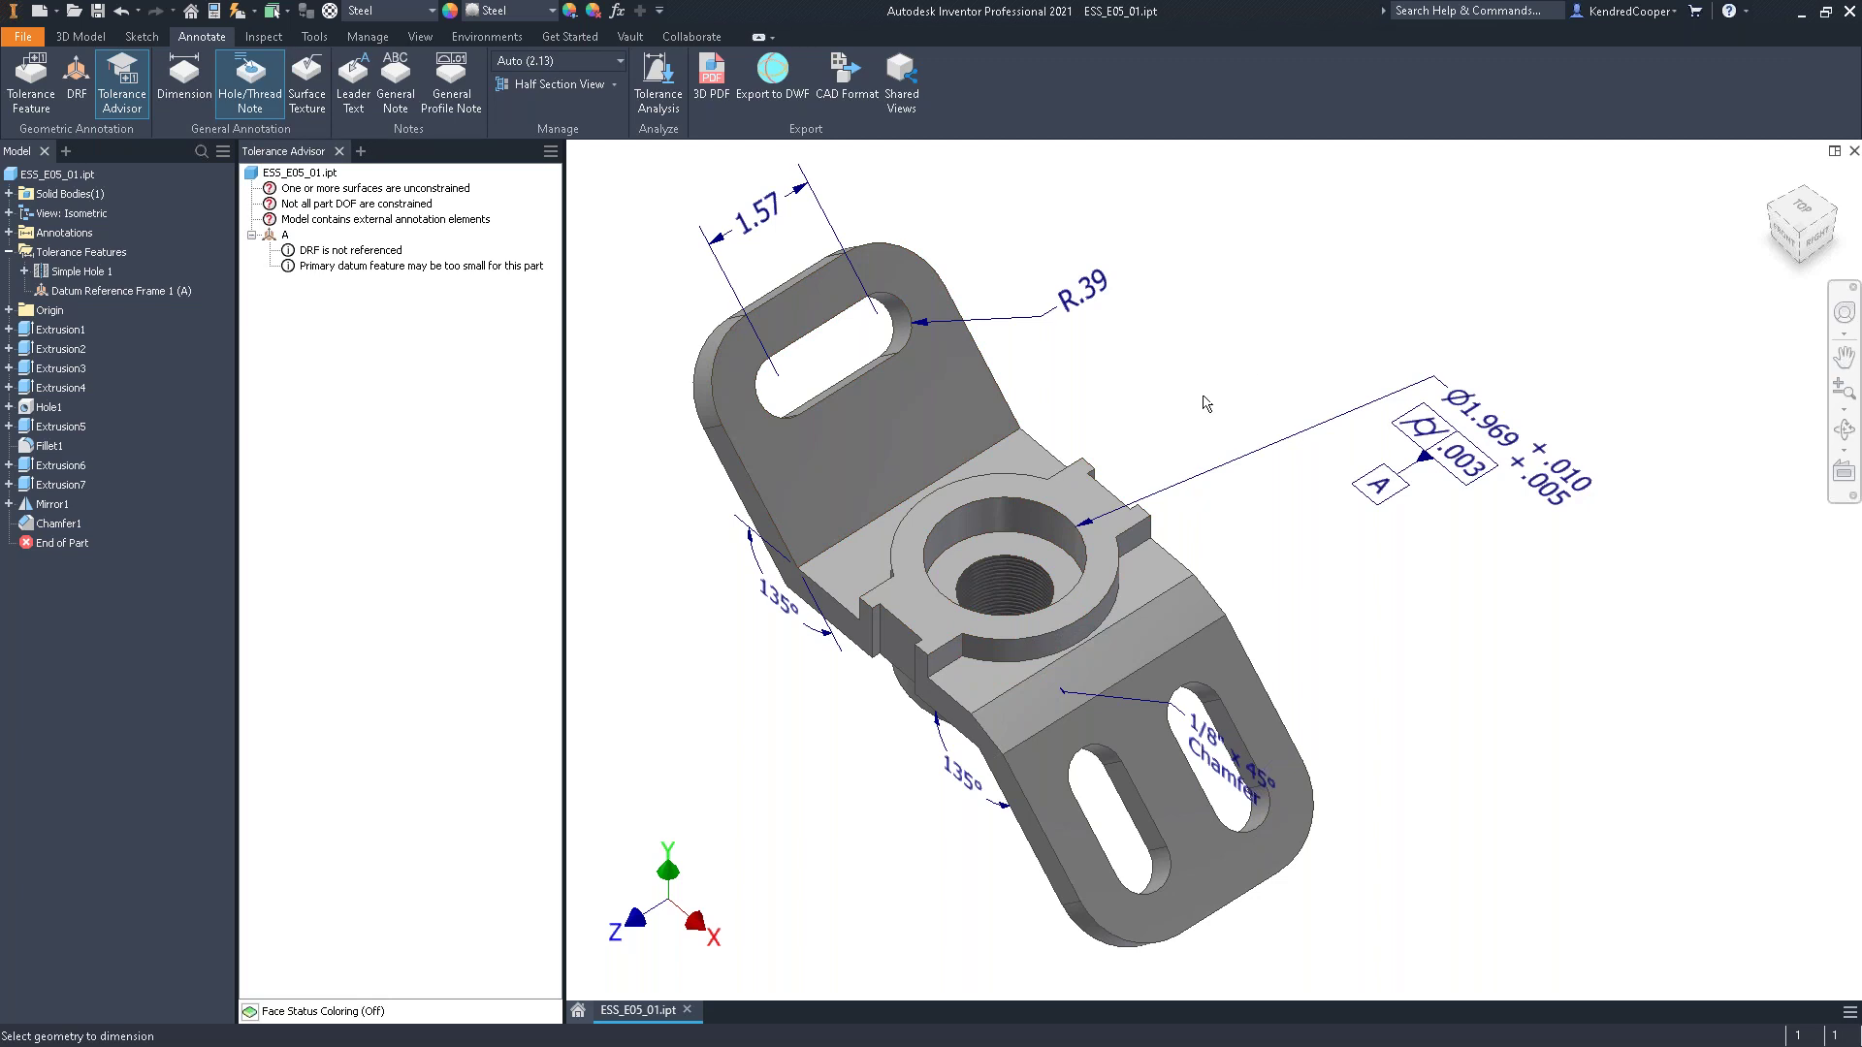
{"action": "scroll", "coordinate": [1206, 404], "scroll_direction": "down", "scroll_amount": 2}
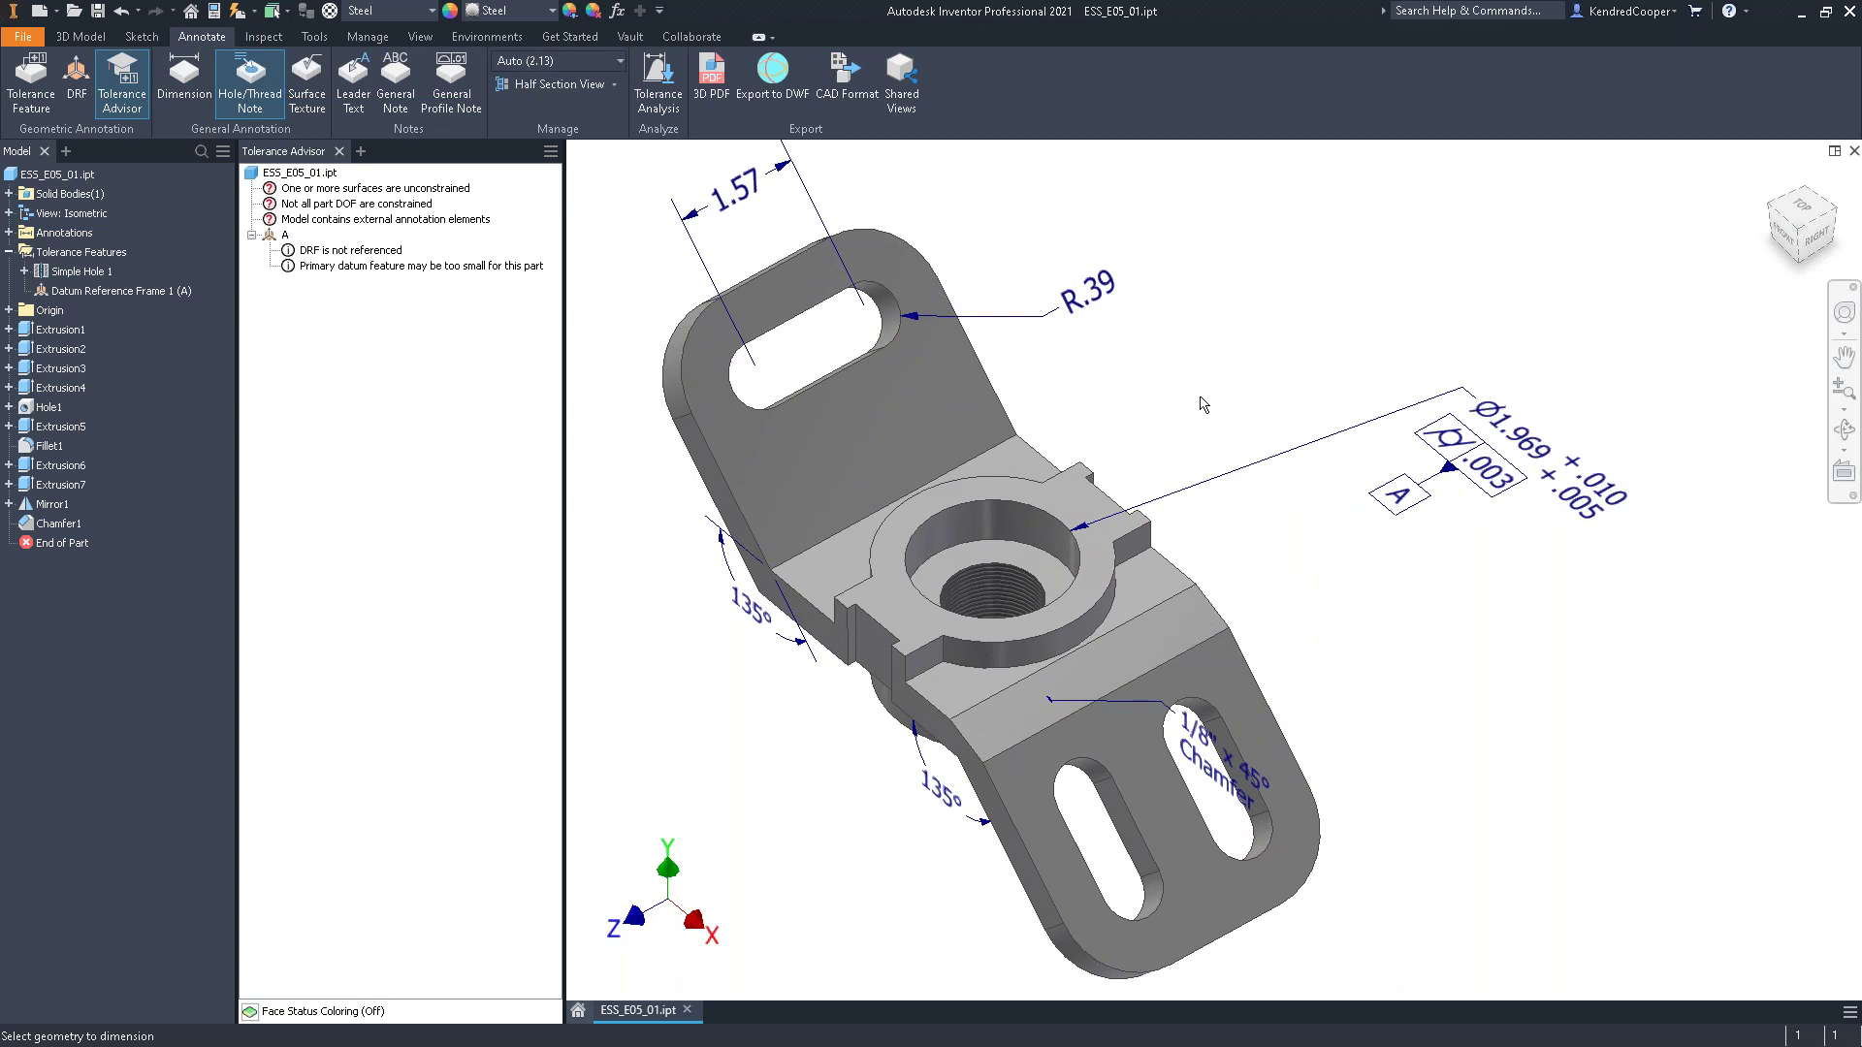
{"action": "scroll", "coordinate": [1202, 405], "scroll_direction": "down", "scroll_amount": 3}
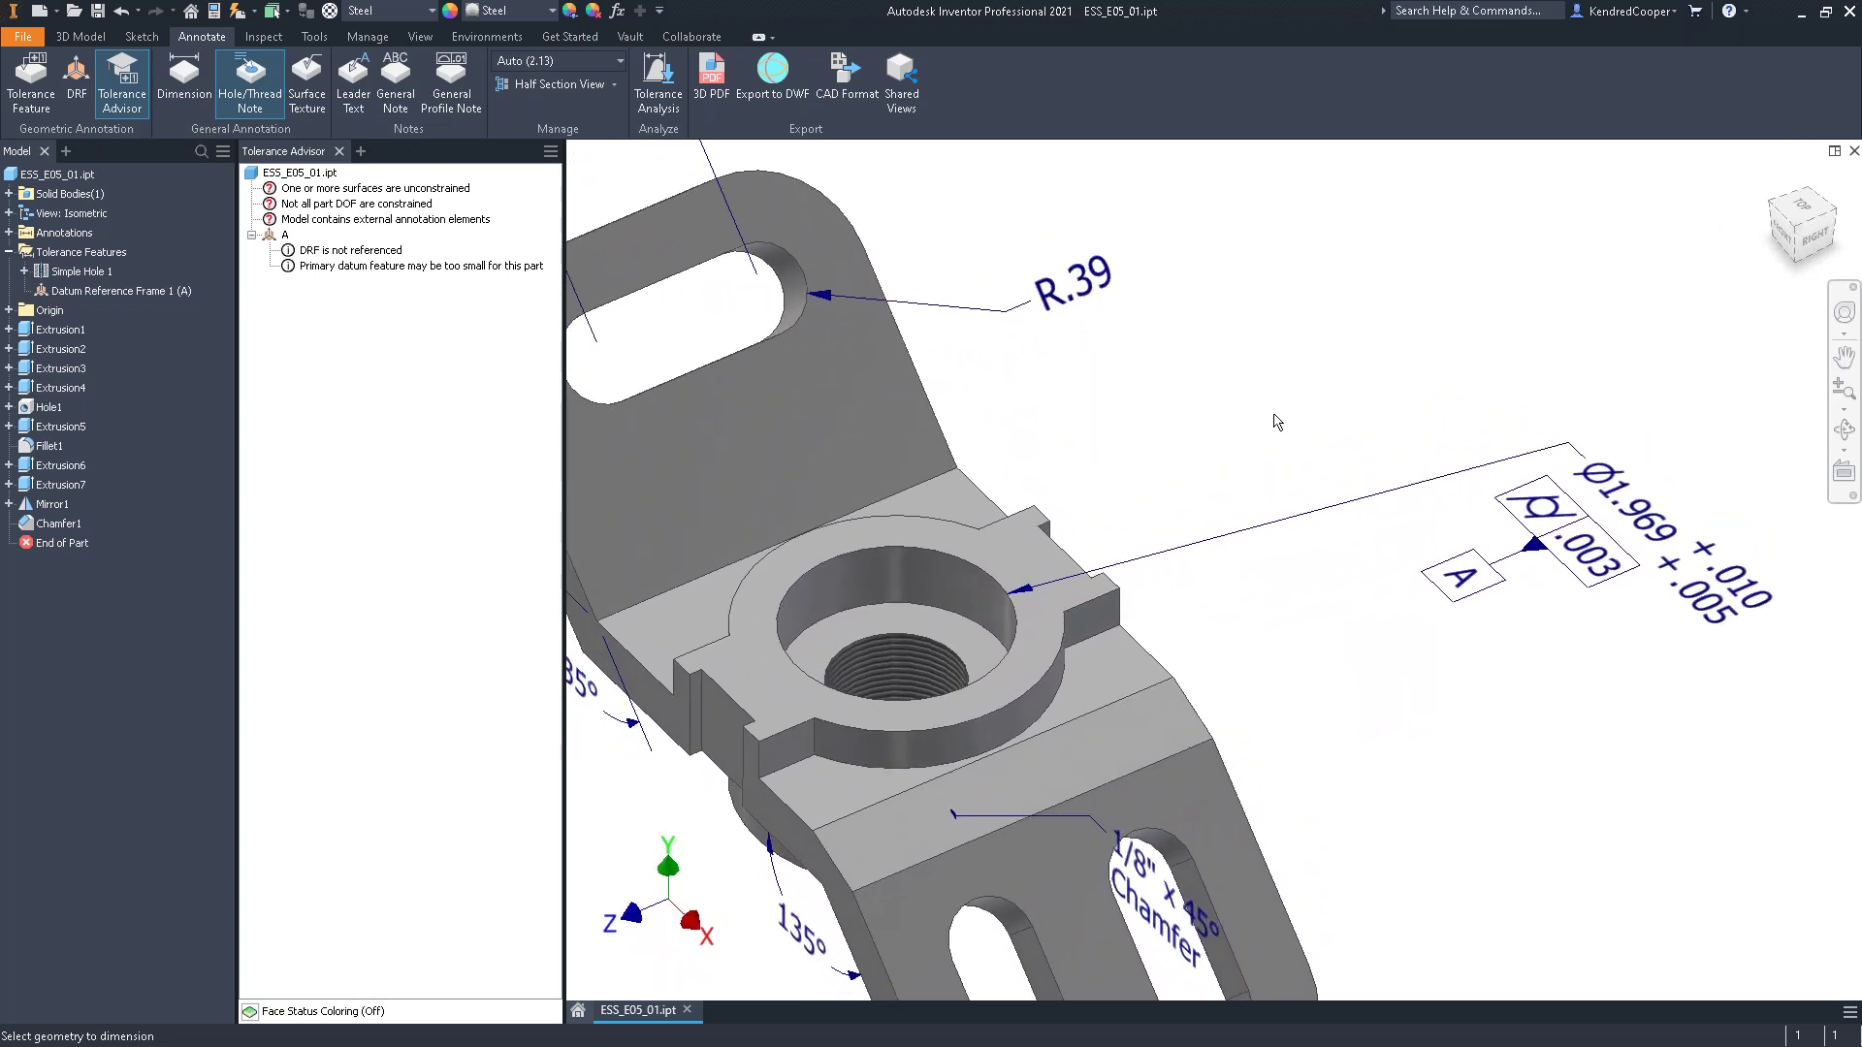
{"action": "scroll", "coordinate": [1096, 538], "scroll_direction": "down", "scroll_amount": 2}
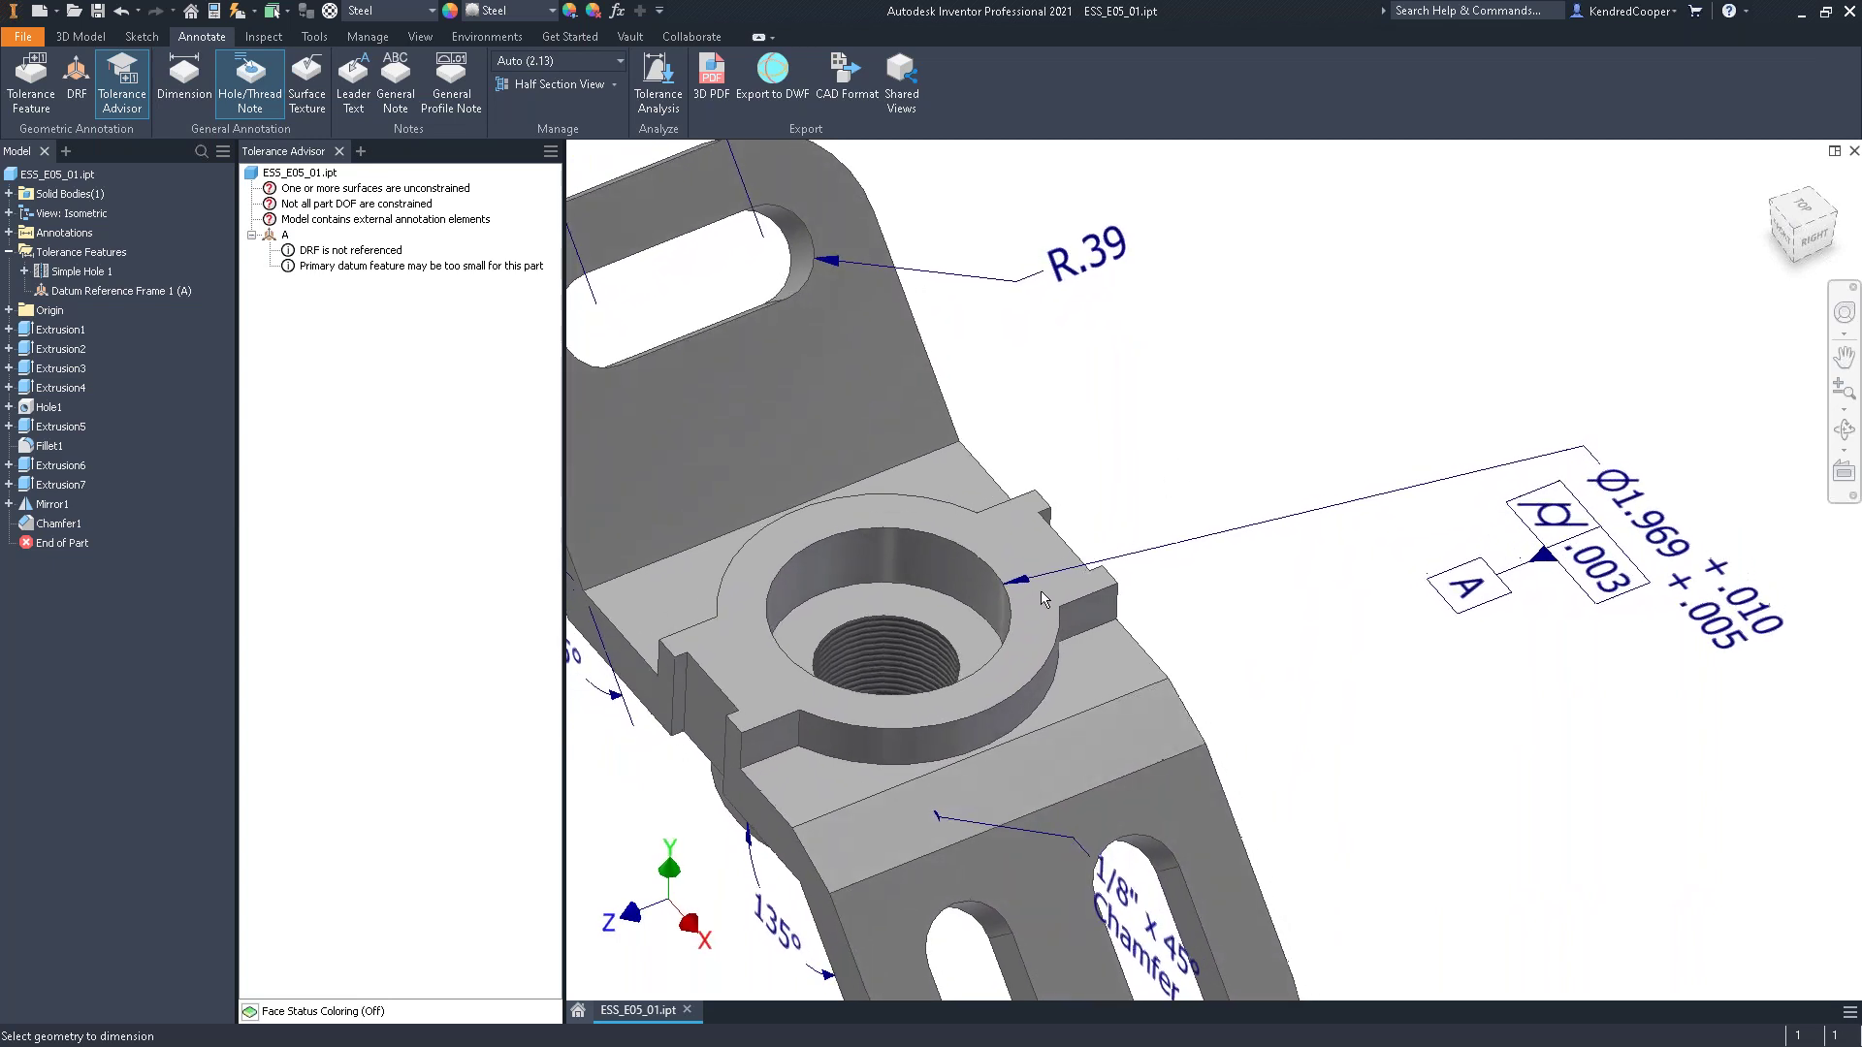
{"action": "left_click", "coordinate": [918, 651]}
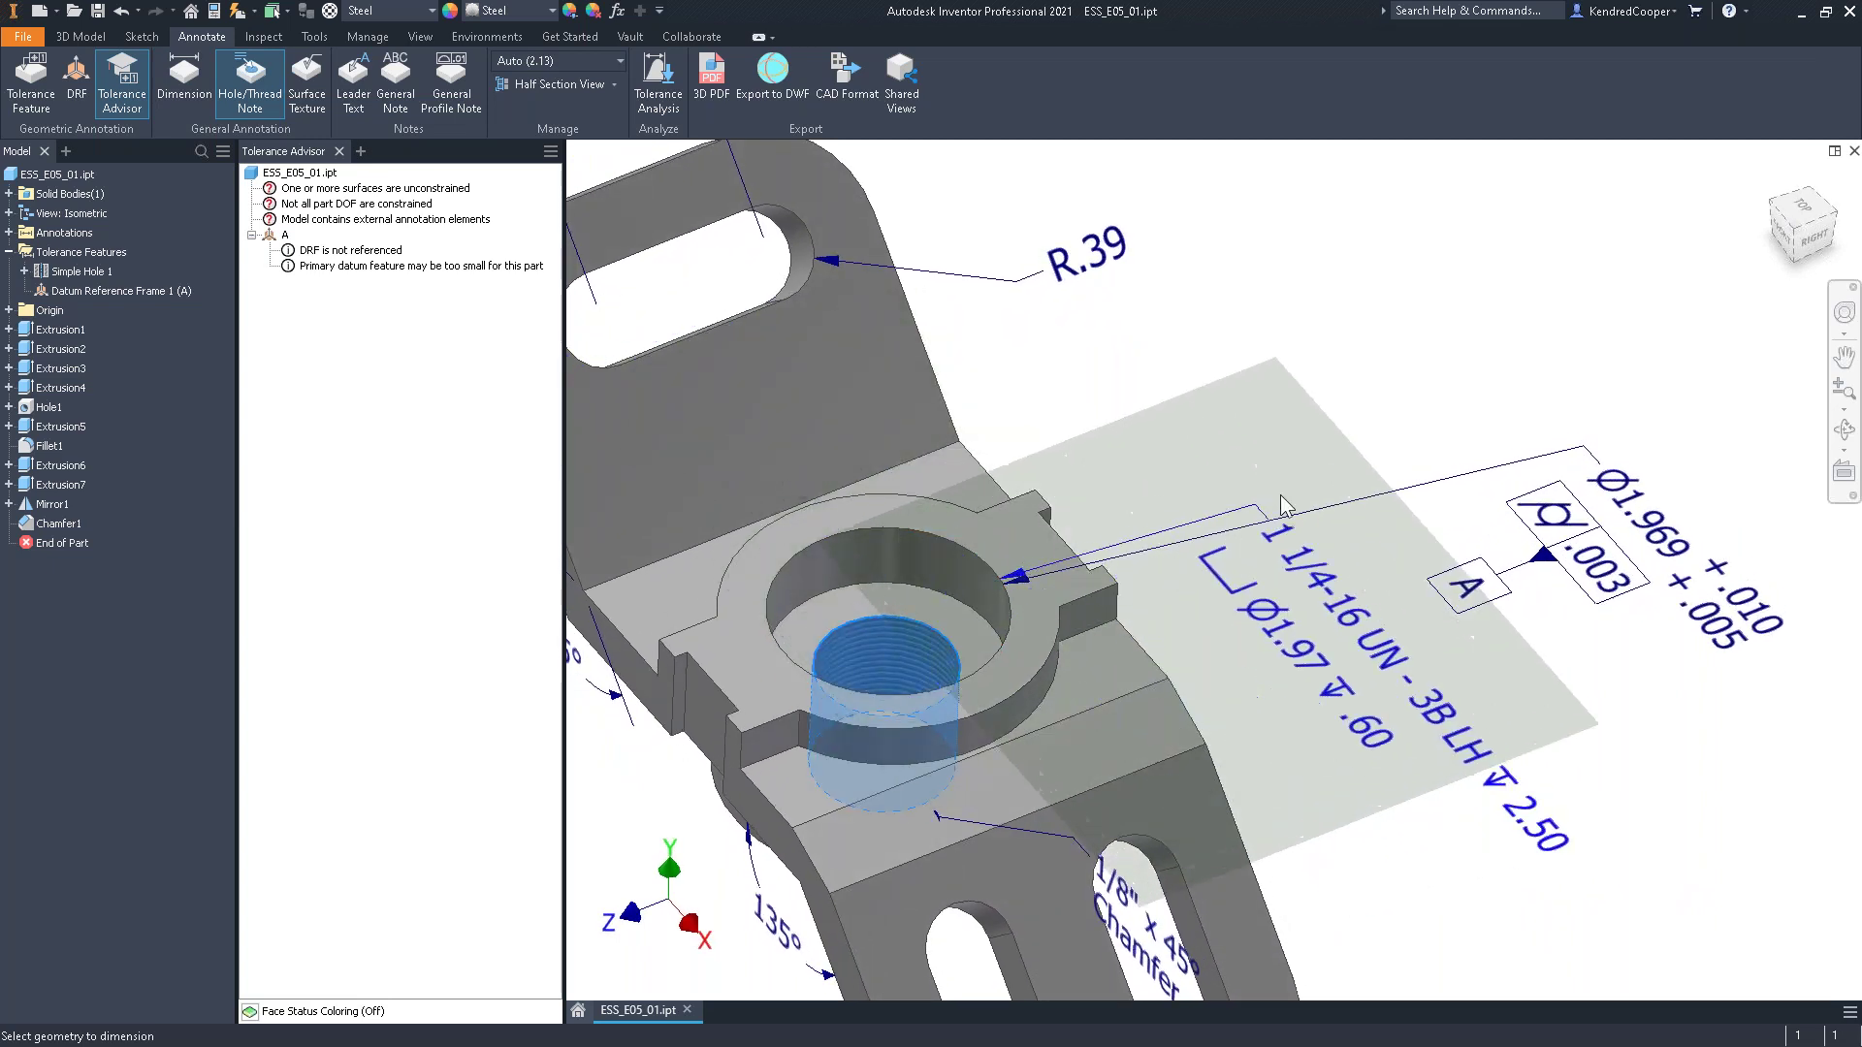
{"action": "middle_click_drag", "start_coordinate": [1540, 371], "coordinate": [1481, 396], "text": "shift"}
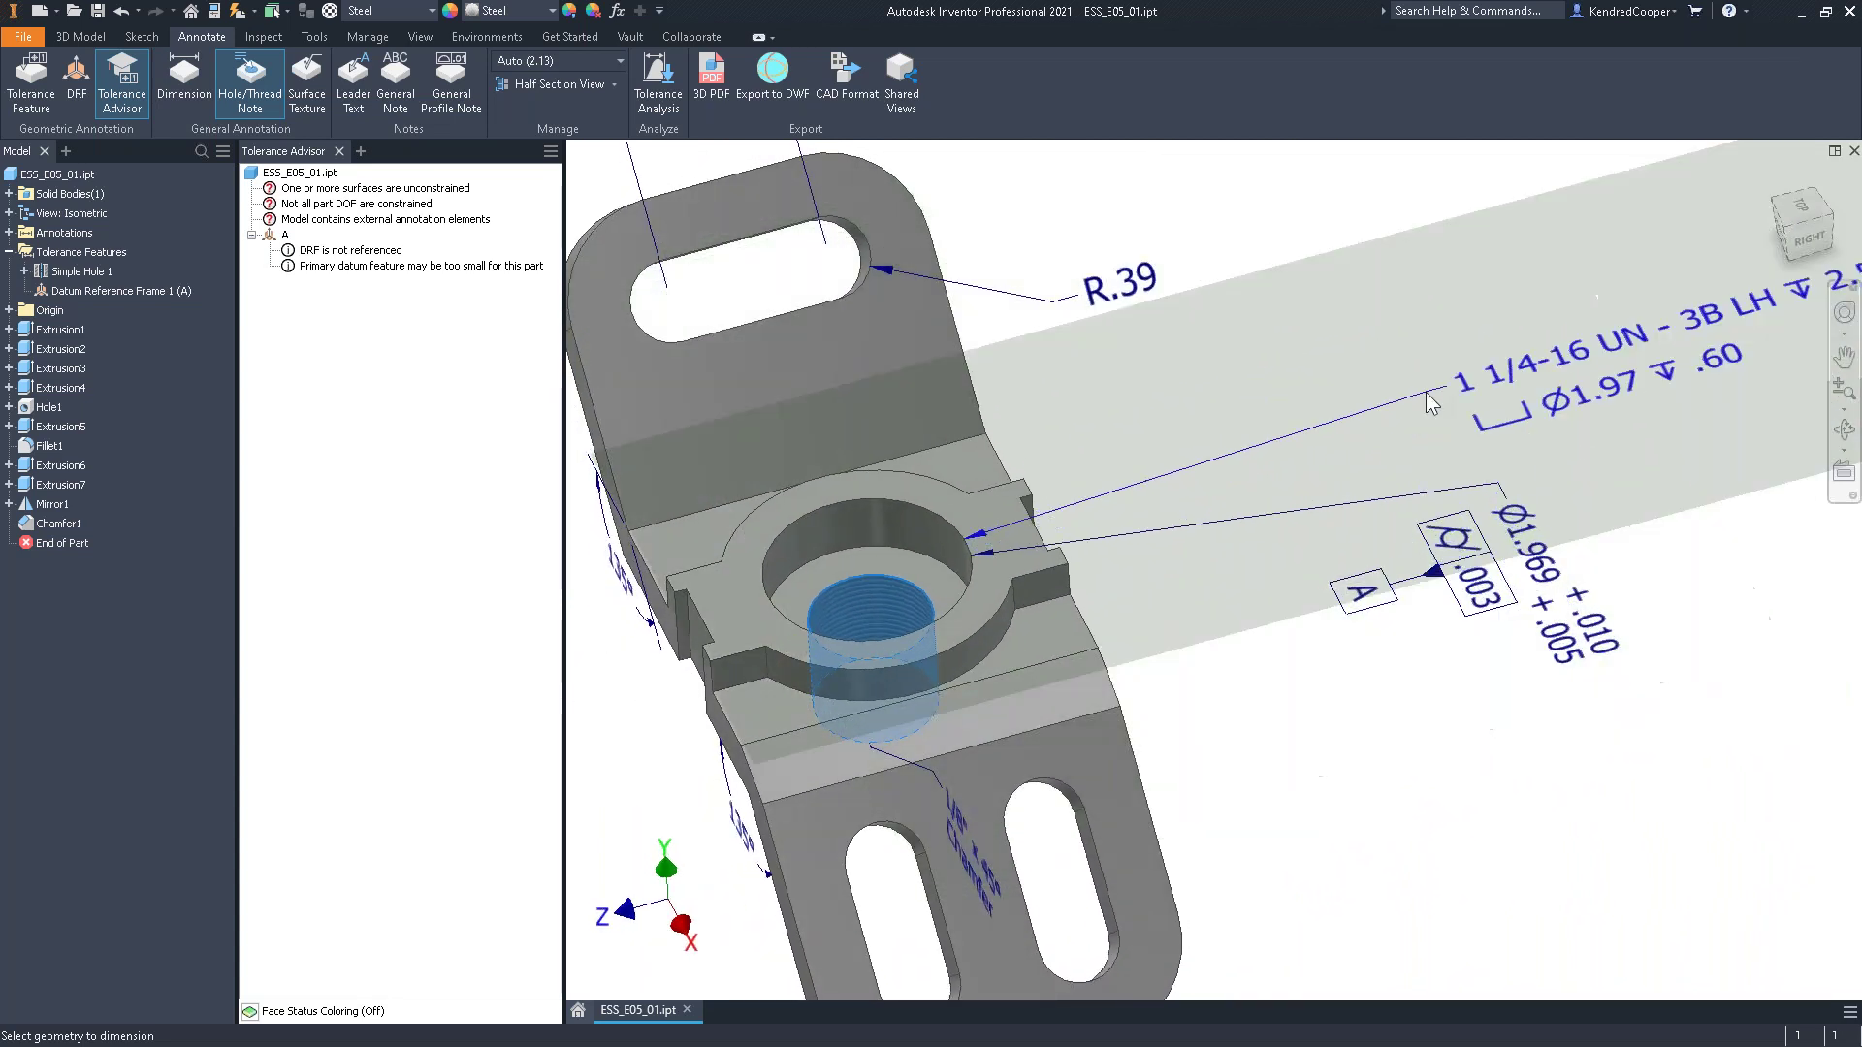
{"action": "left_click", "coordinate": [1267, 380]}
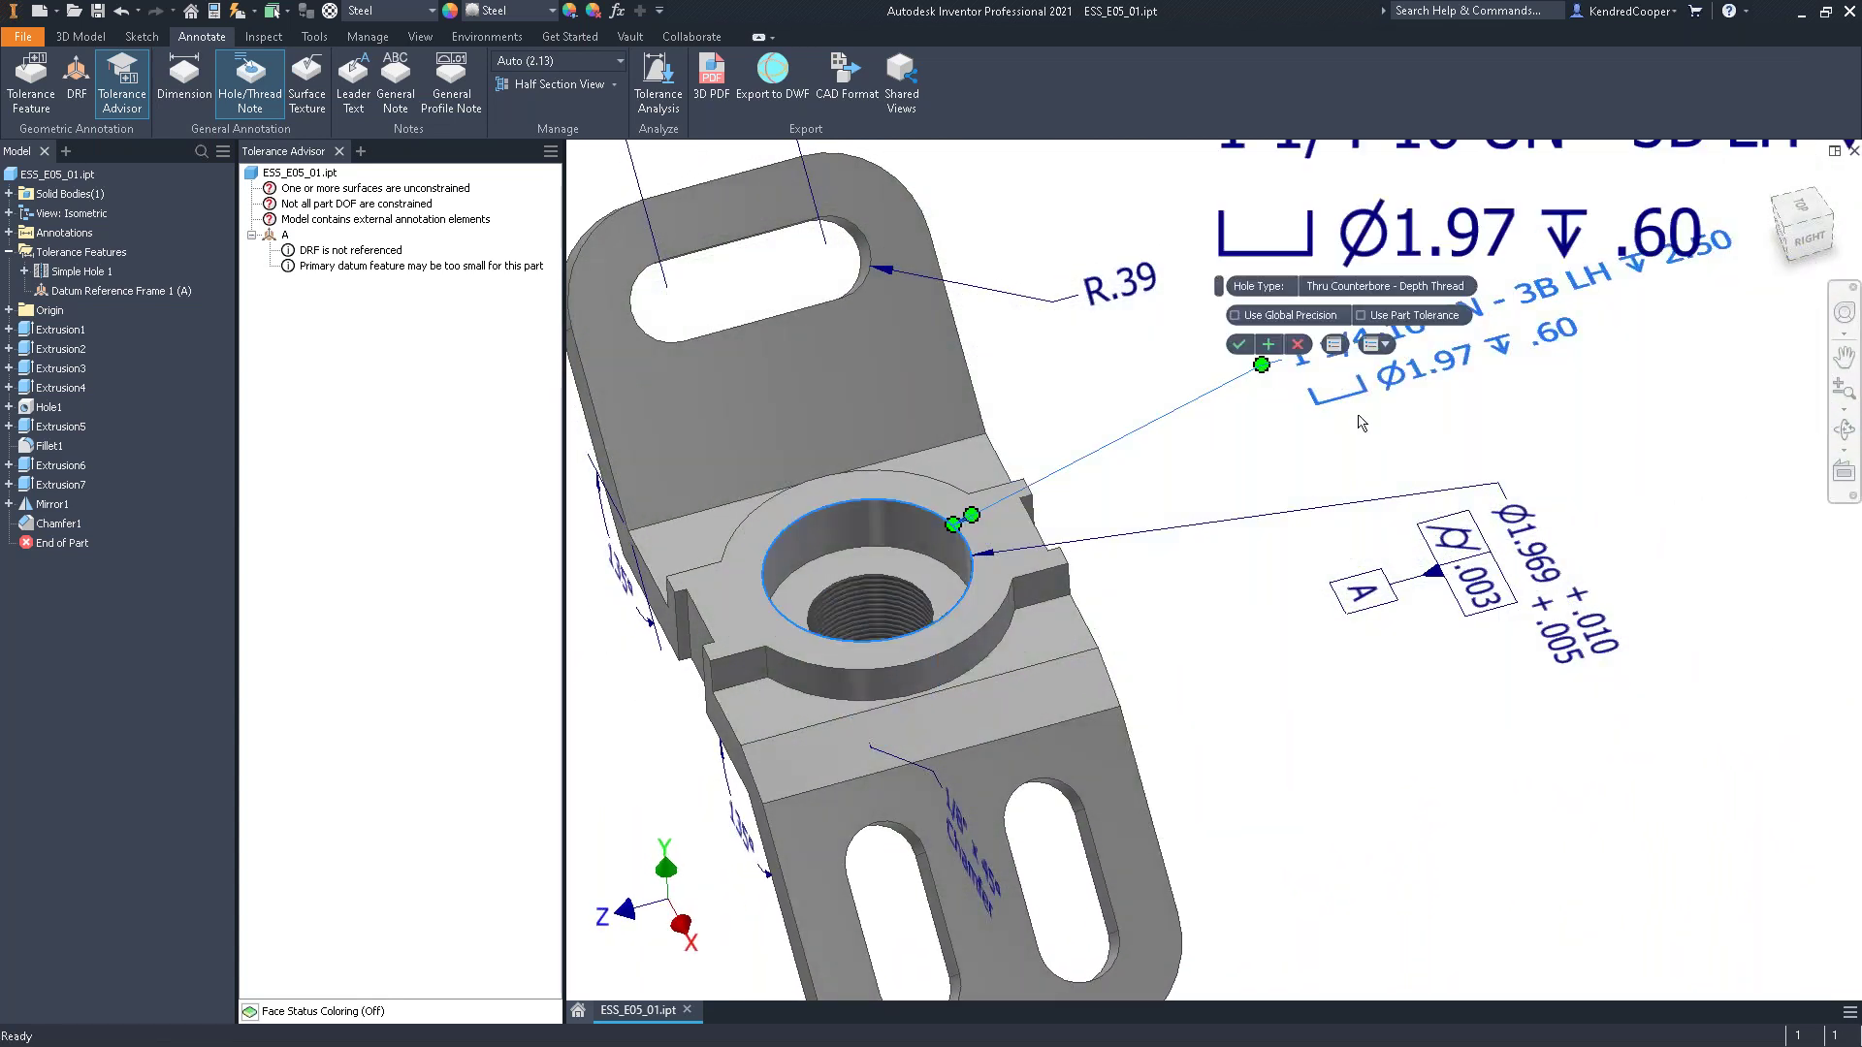
Move the hole note's editing controls clear of its text, apply the note and keep the Hole/Thread Note command running
{"action": "mouse_move", "coordinate": [1359, 417]}
{"action": "middle_mouse_down", "text": "shift"}
{"action": "mouse_move", "coordinate": [1259, 475]}
{"action": "mouse_move", "coordinate": [1552, 595]}
{"action": "middle_mouse_up", "text": "shift"}
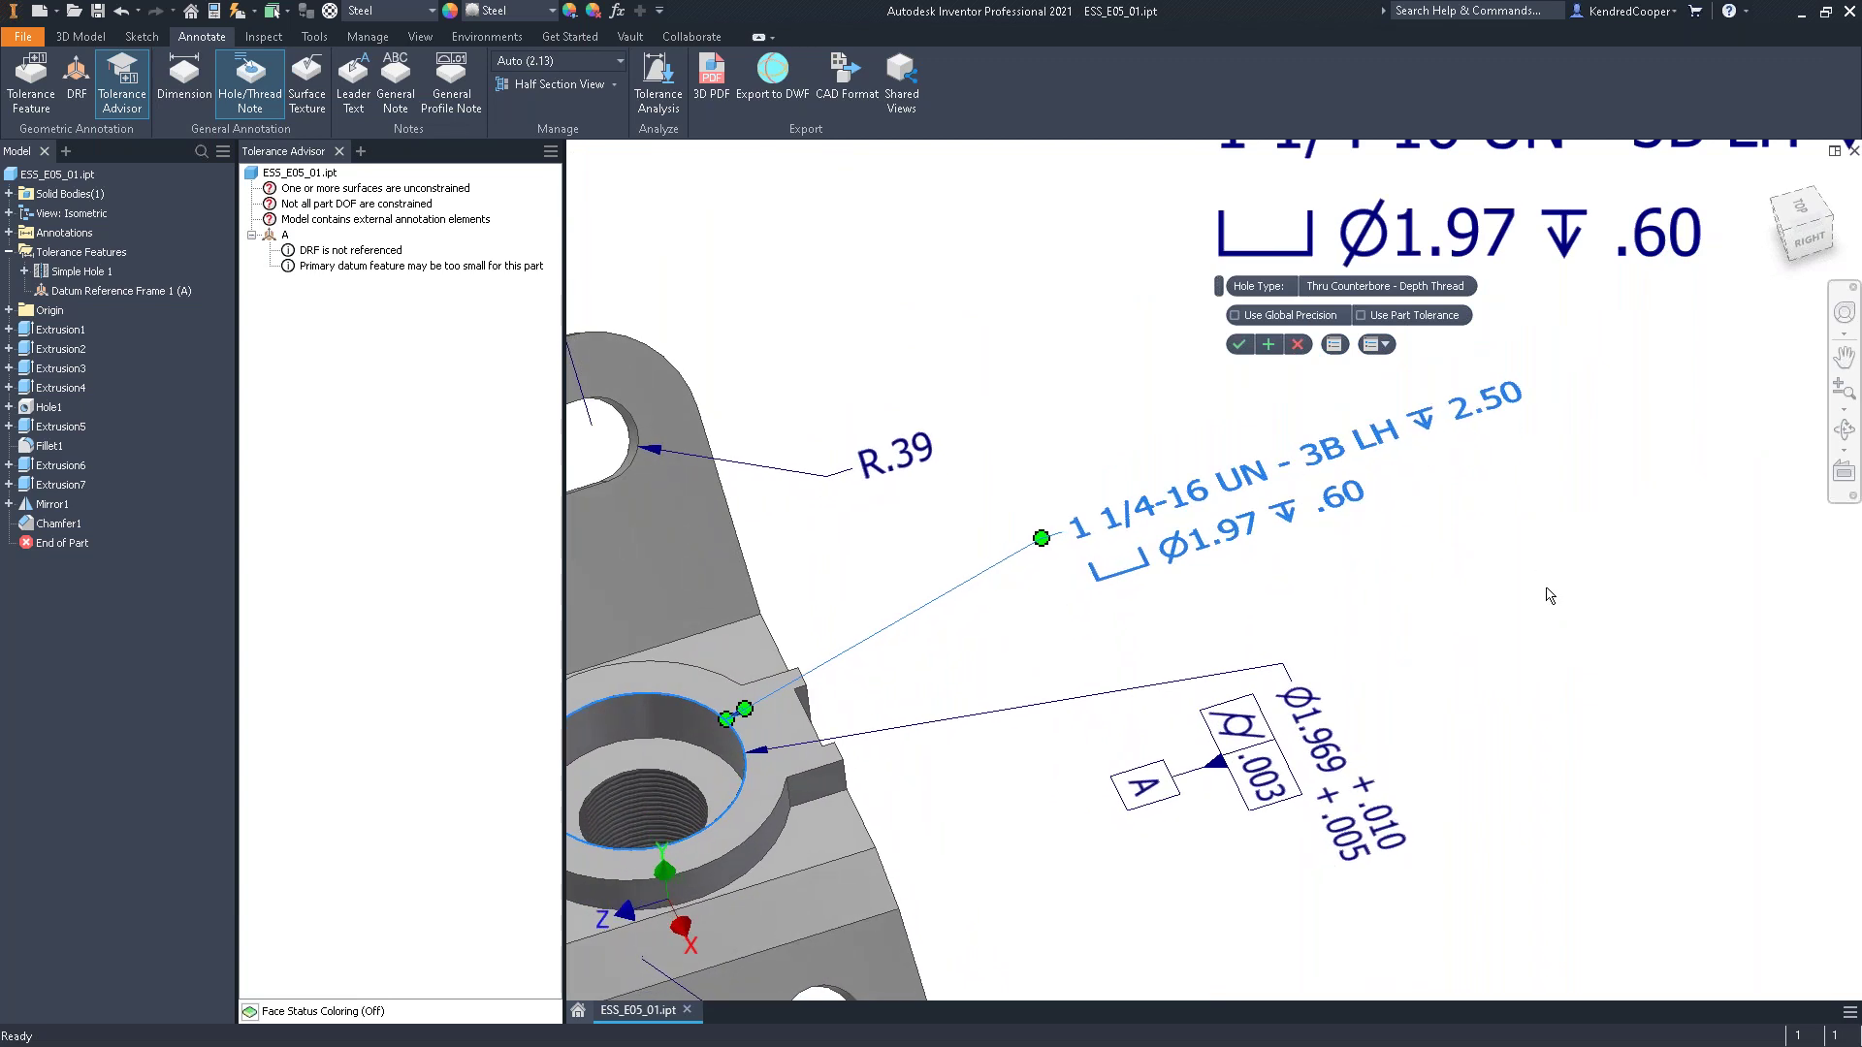
{"action": "mouse_move", "coordinate": [1462, 543]}
{"action": "middle_mouse_down", "text": "shift"}
{"action": "mouse_move", "coordinate": [1459, 455]}
{"action": "mouse_move", "coordinate": [1507, 539]}
{"action": "middle_mouse_up", "text": "shift"}
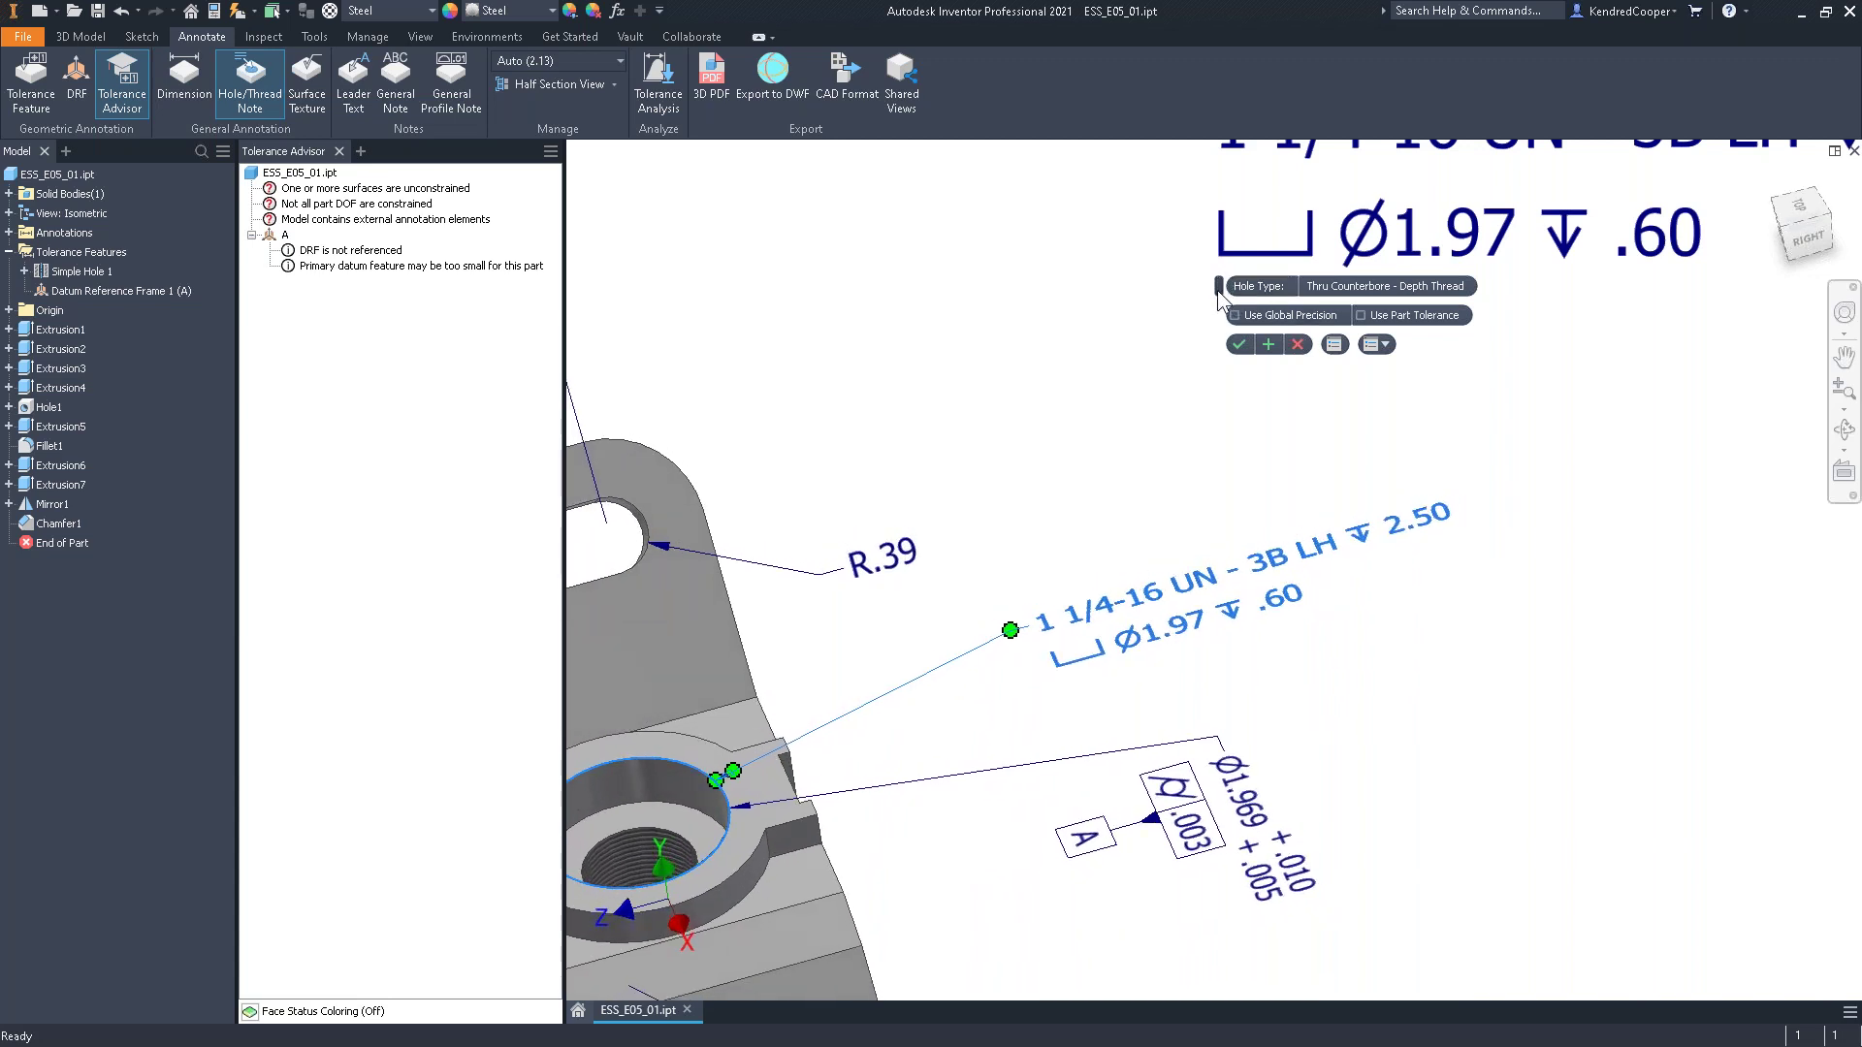
{"action": "left_click_drag", "start_coordinate": [1219, 292], "coordinate": [1032, 388]}
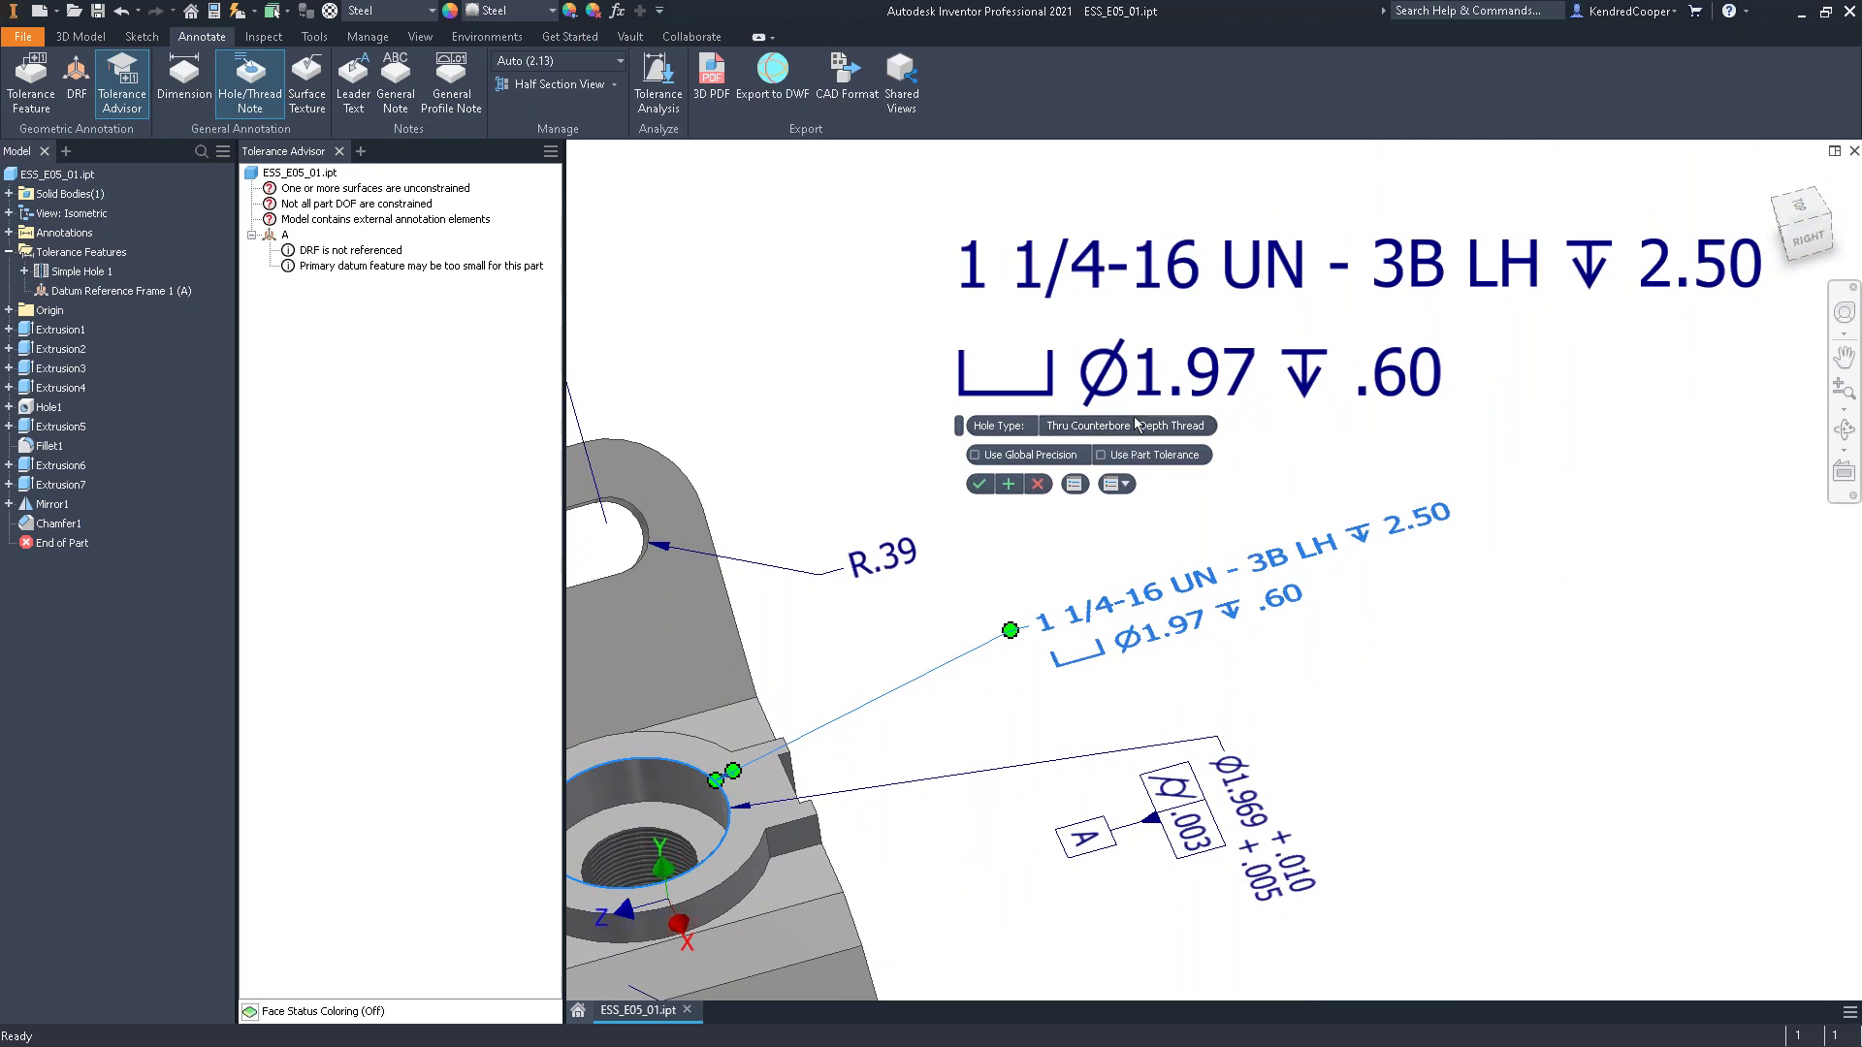
{"action": "left_click", "coordinate": [1008, 485]}
Create a second hole note from the counterbore's cylindrical wall, placing it above the first note
{"action": "scroll", "coordinate": [953, 573], "scroll_direction": "up", "scroll_amount": 5}
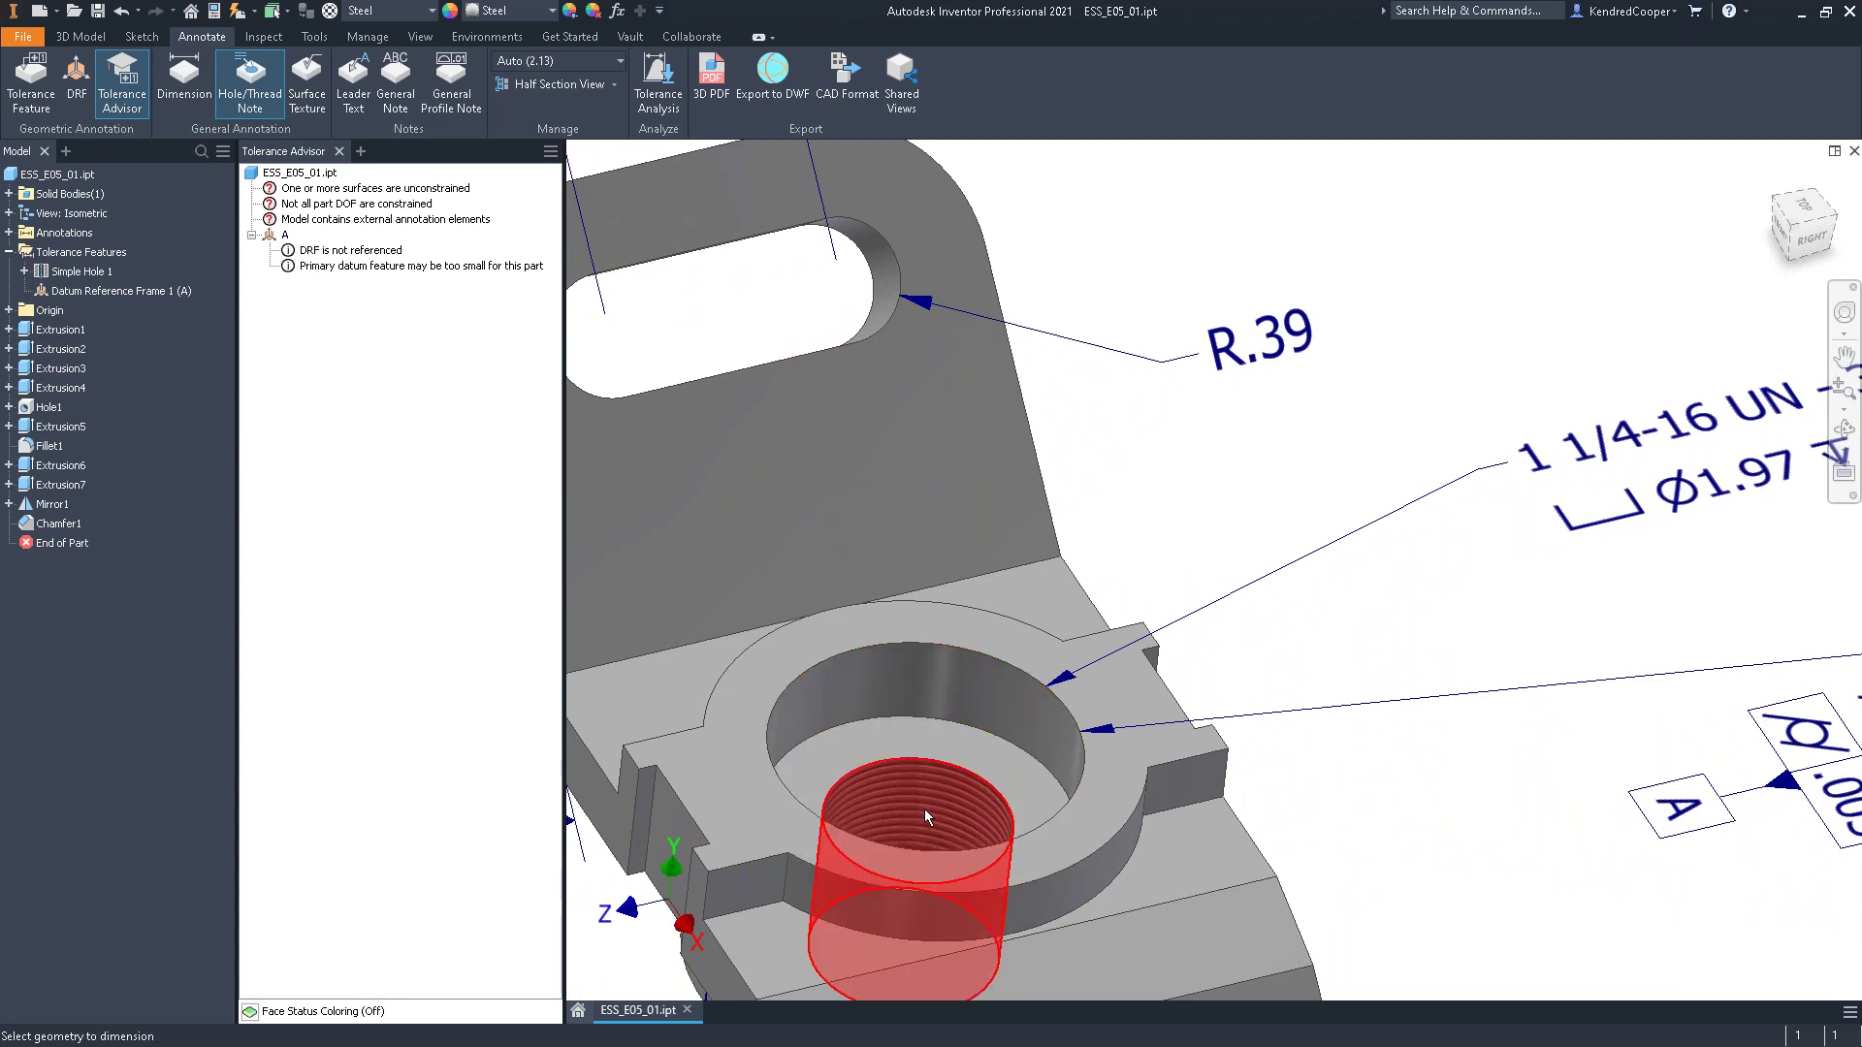
{"action": "left_click", "coordinate": [1009, 688]}
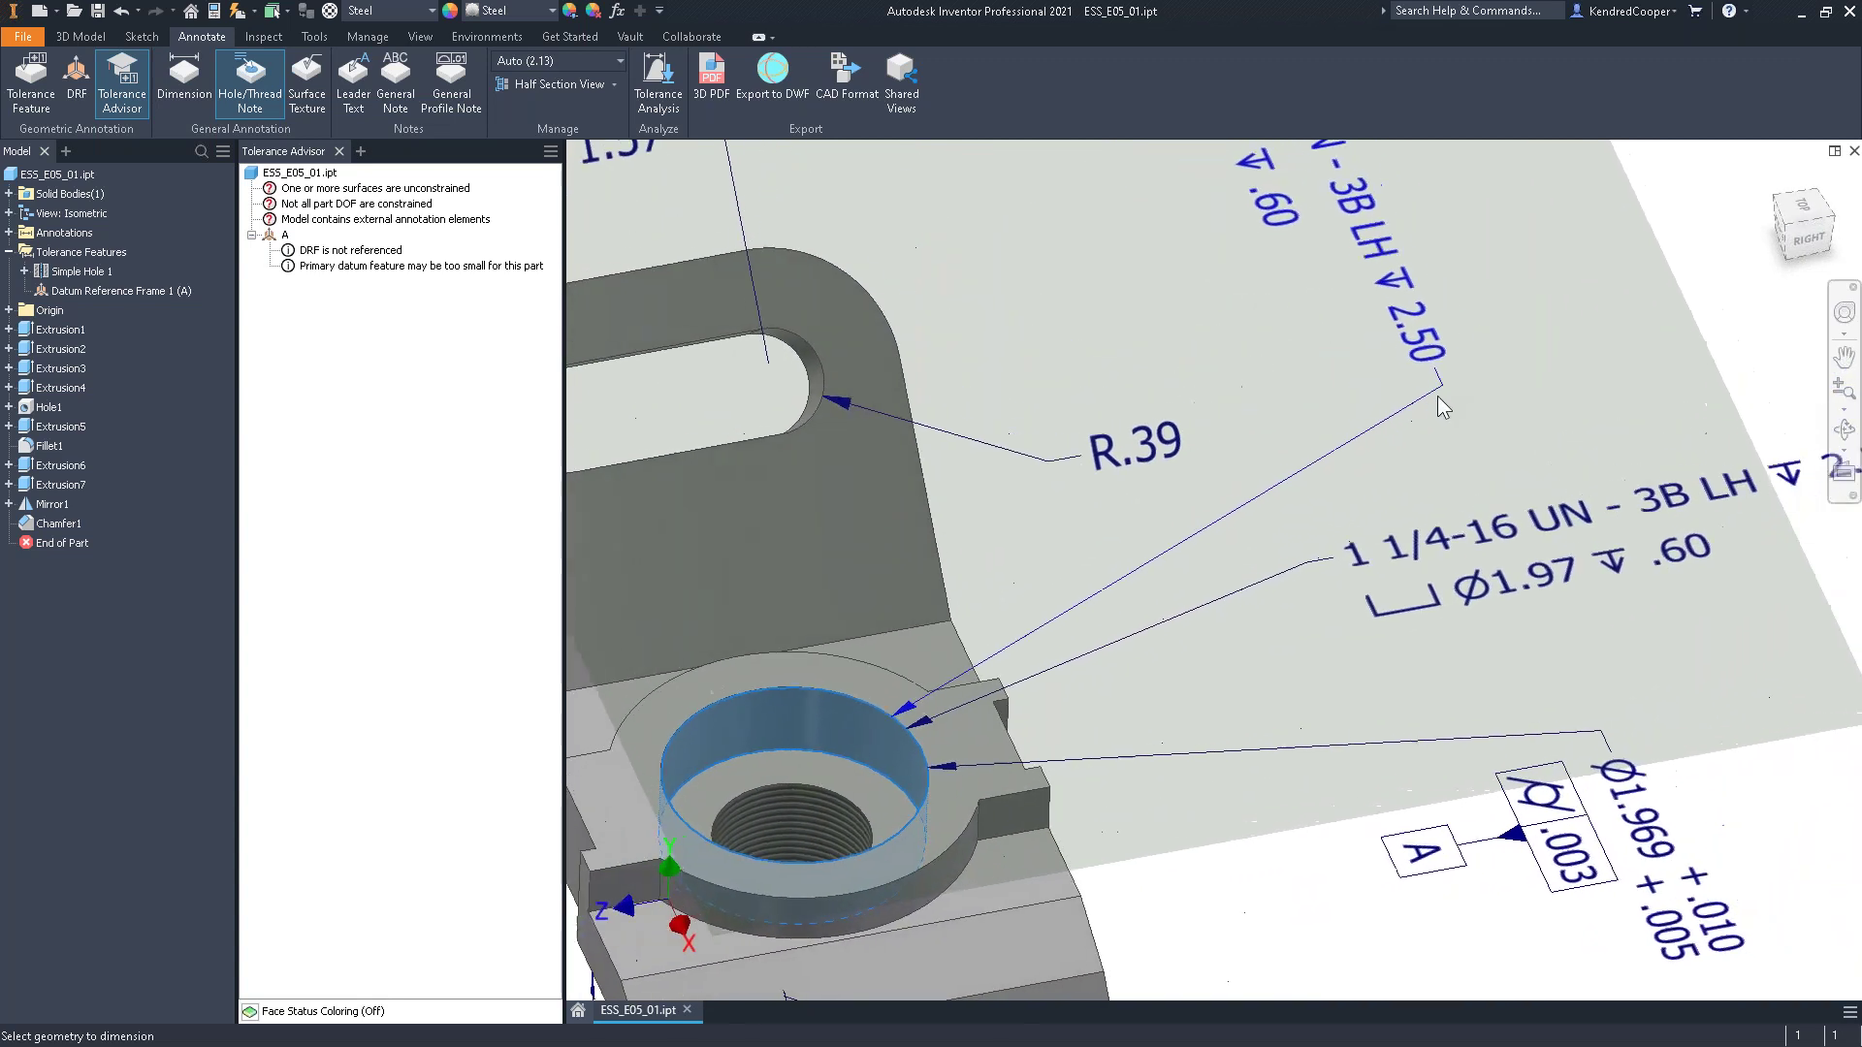
{"action": "left_click", "coordinate": [1288, 404]}
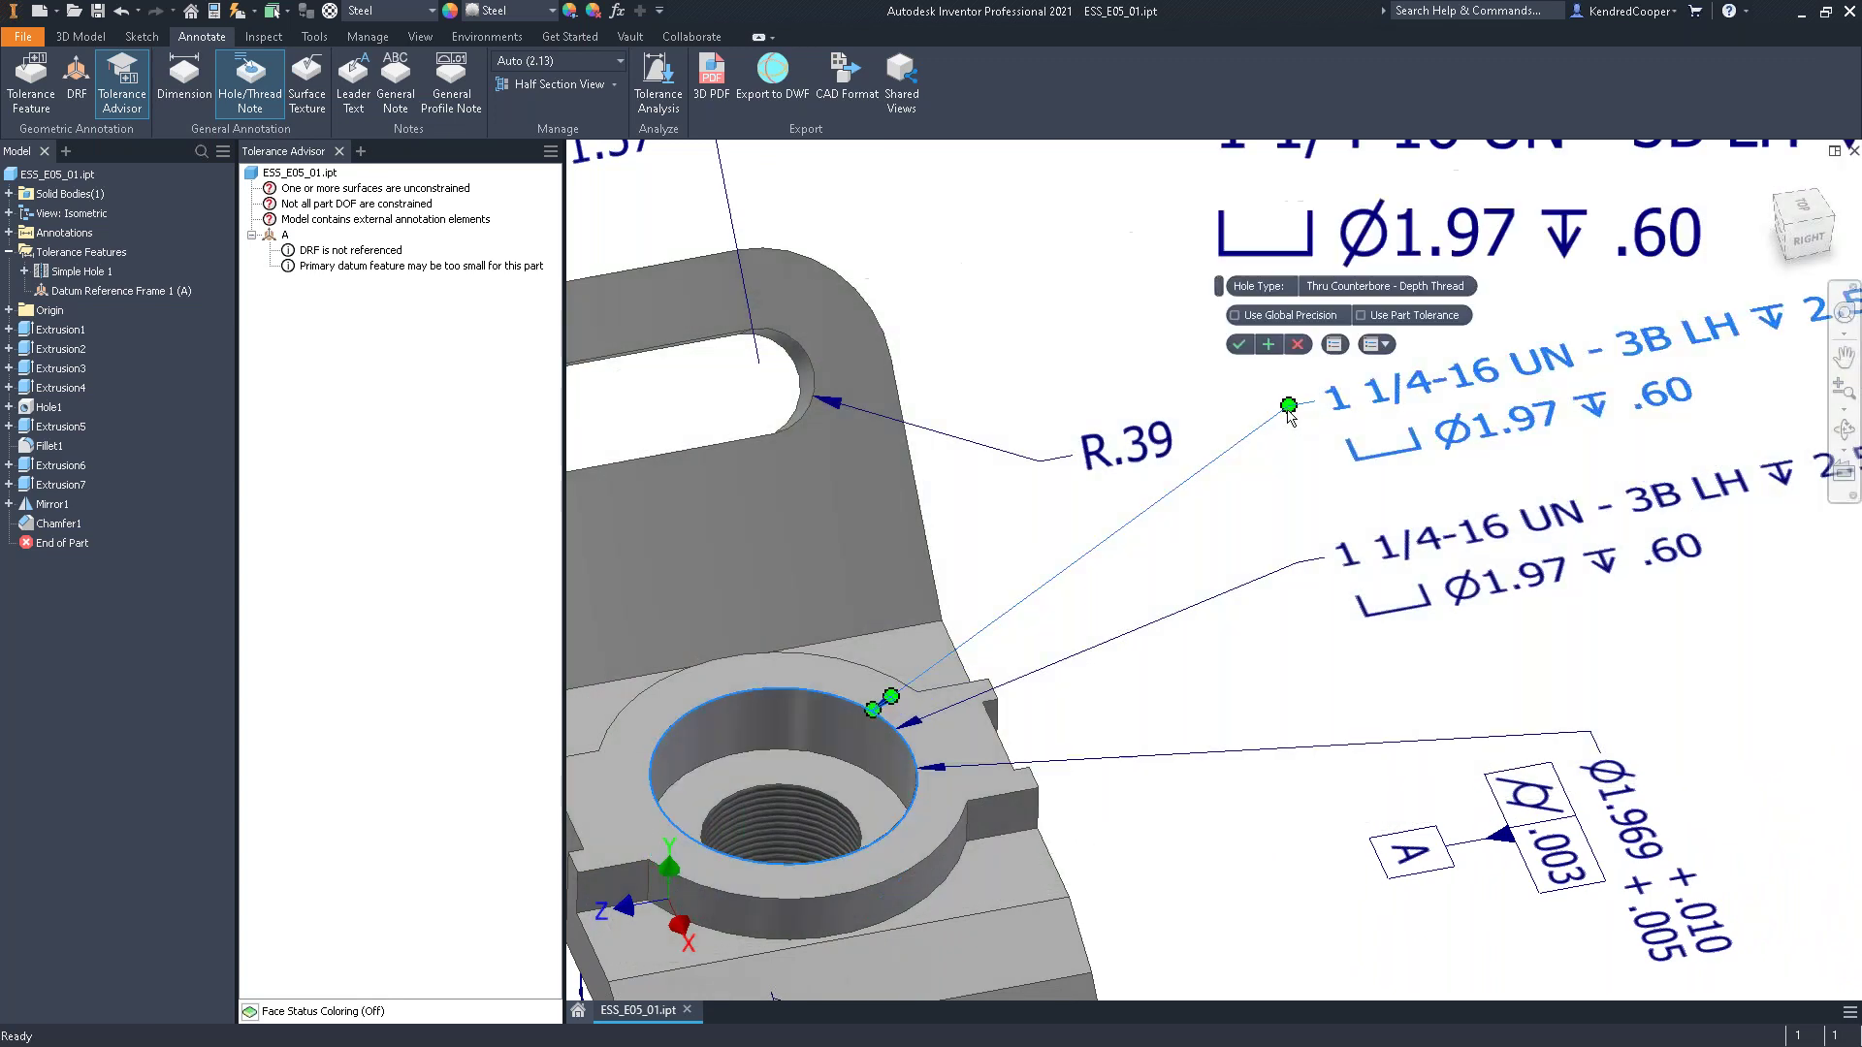
{"action": "scroll", "coordinate": [1151, 624], "scroll_direction": "down", "scroll_amount": 2}
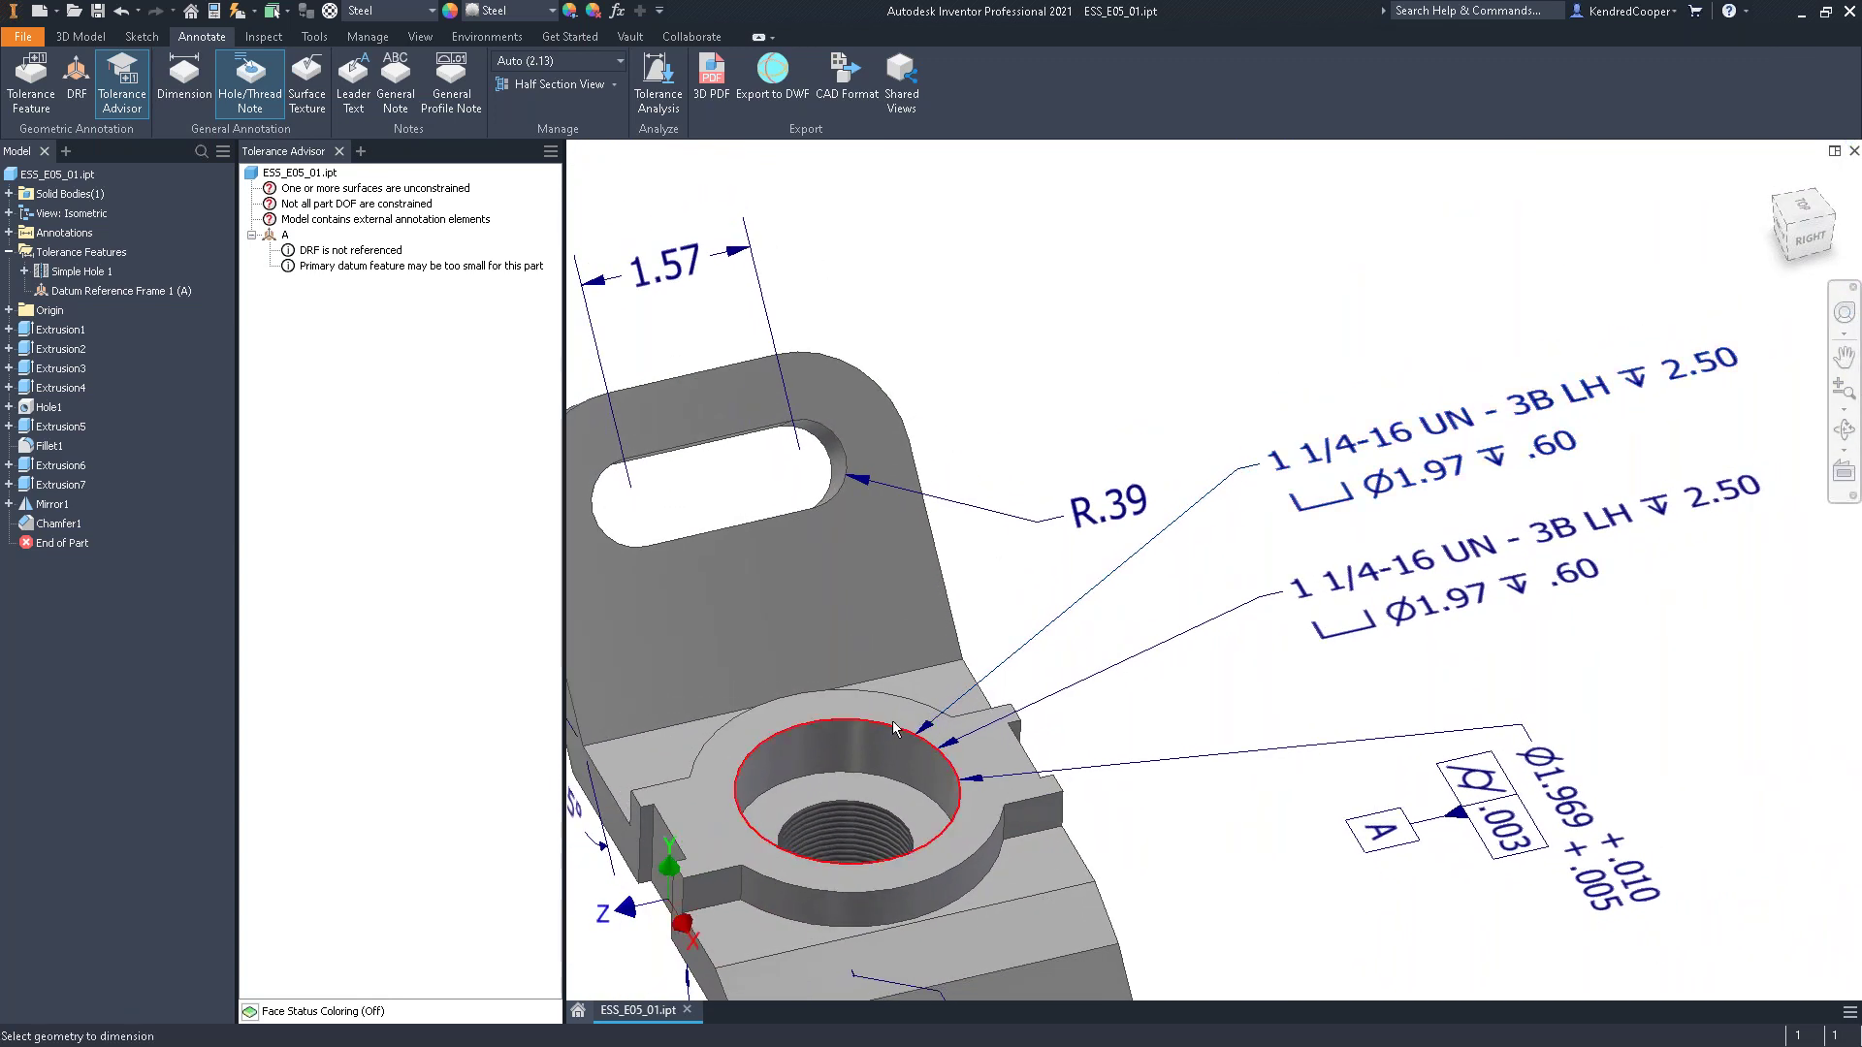
Add a third hole note from the counterbore's rim edge above the others, and delete the middle duplicate note
{"action": "left_click", "coordinate": [894, 729]}
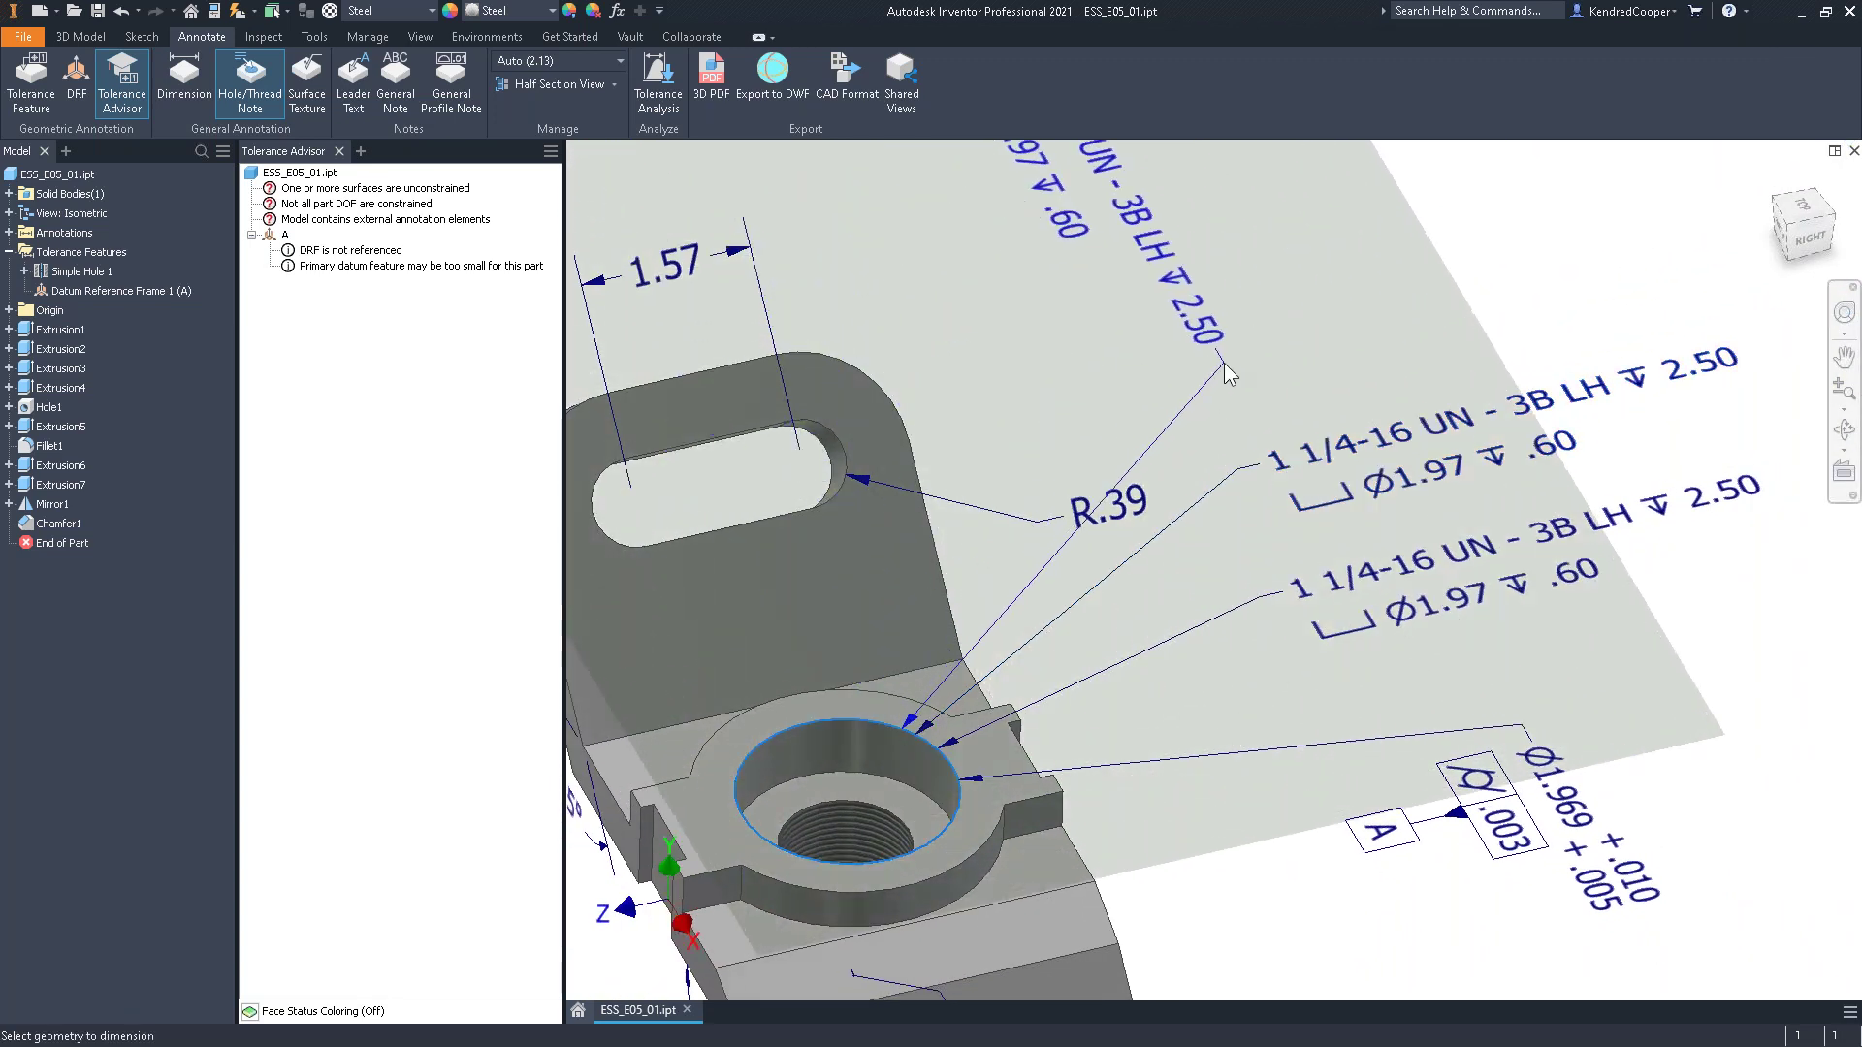
{"action": "left_click", "coordinate": [1224, 362]}
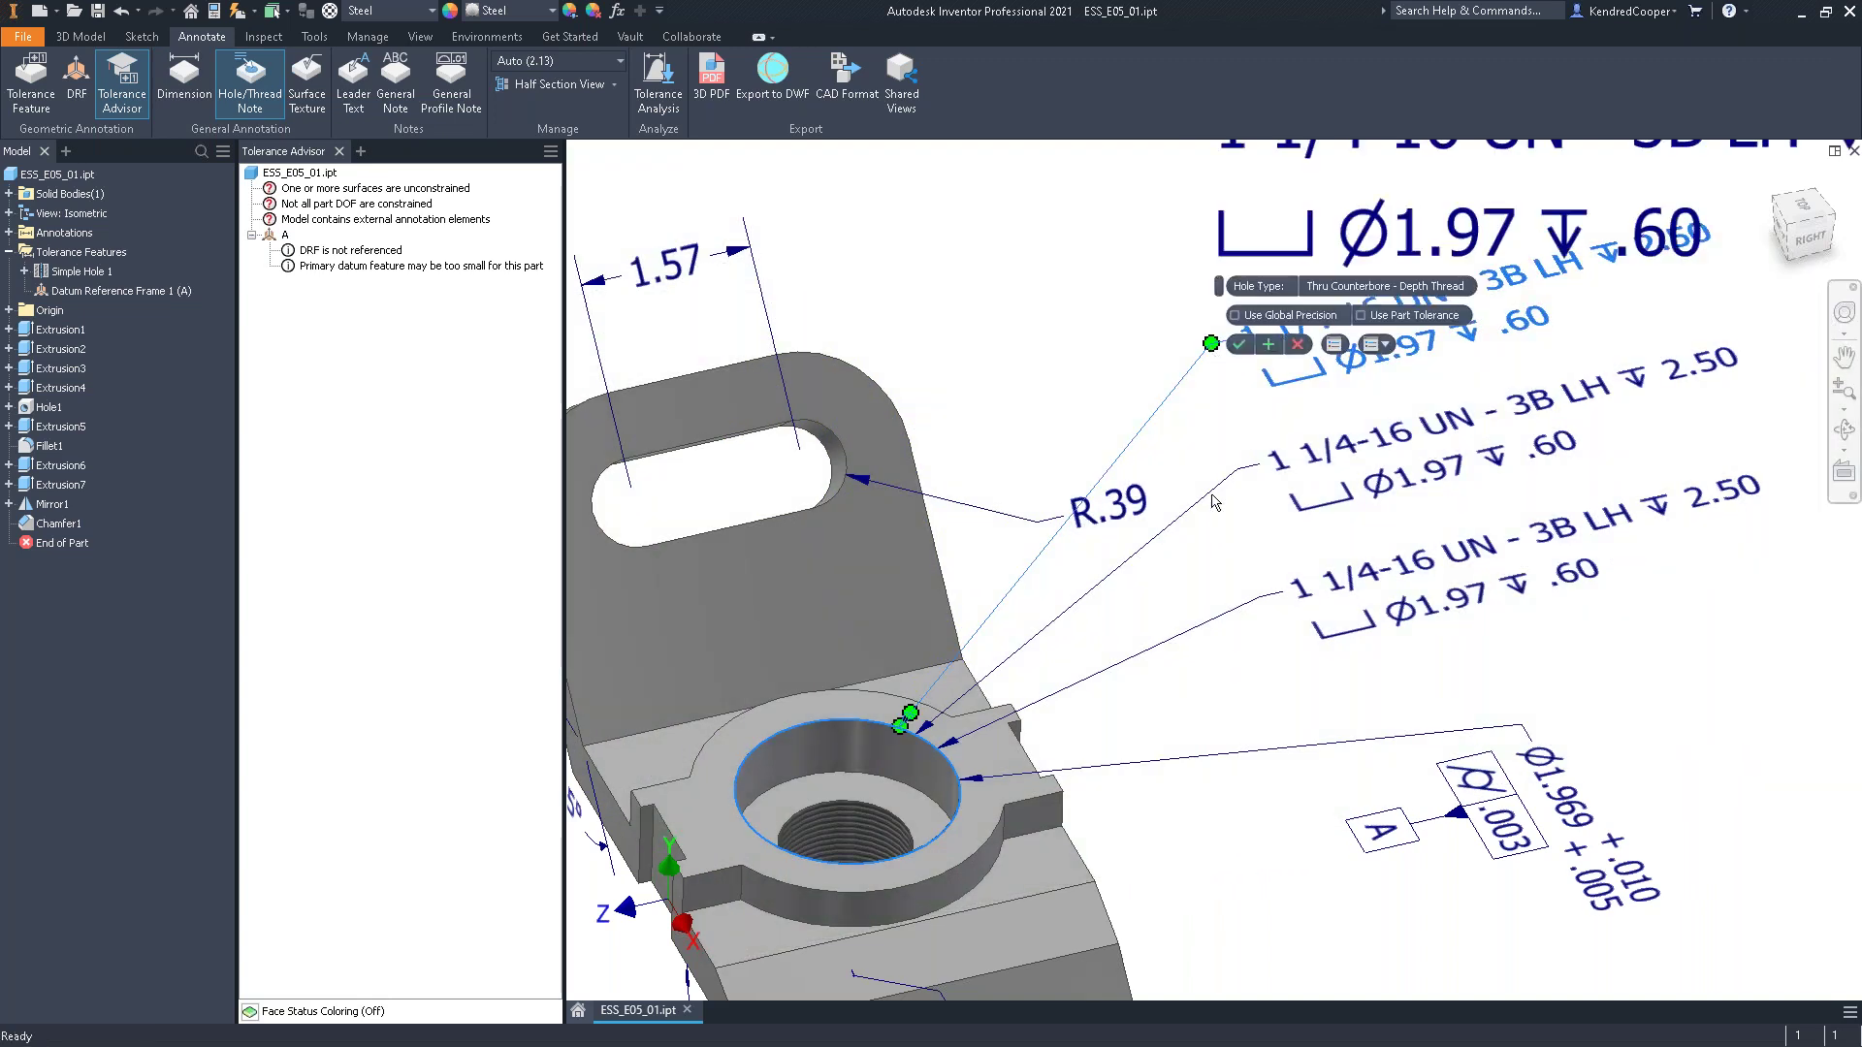
{"action": "left_click", "coordinate": [1240, 346]}
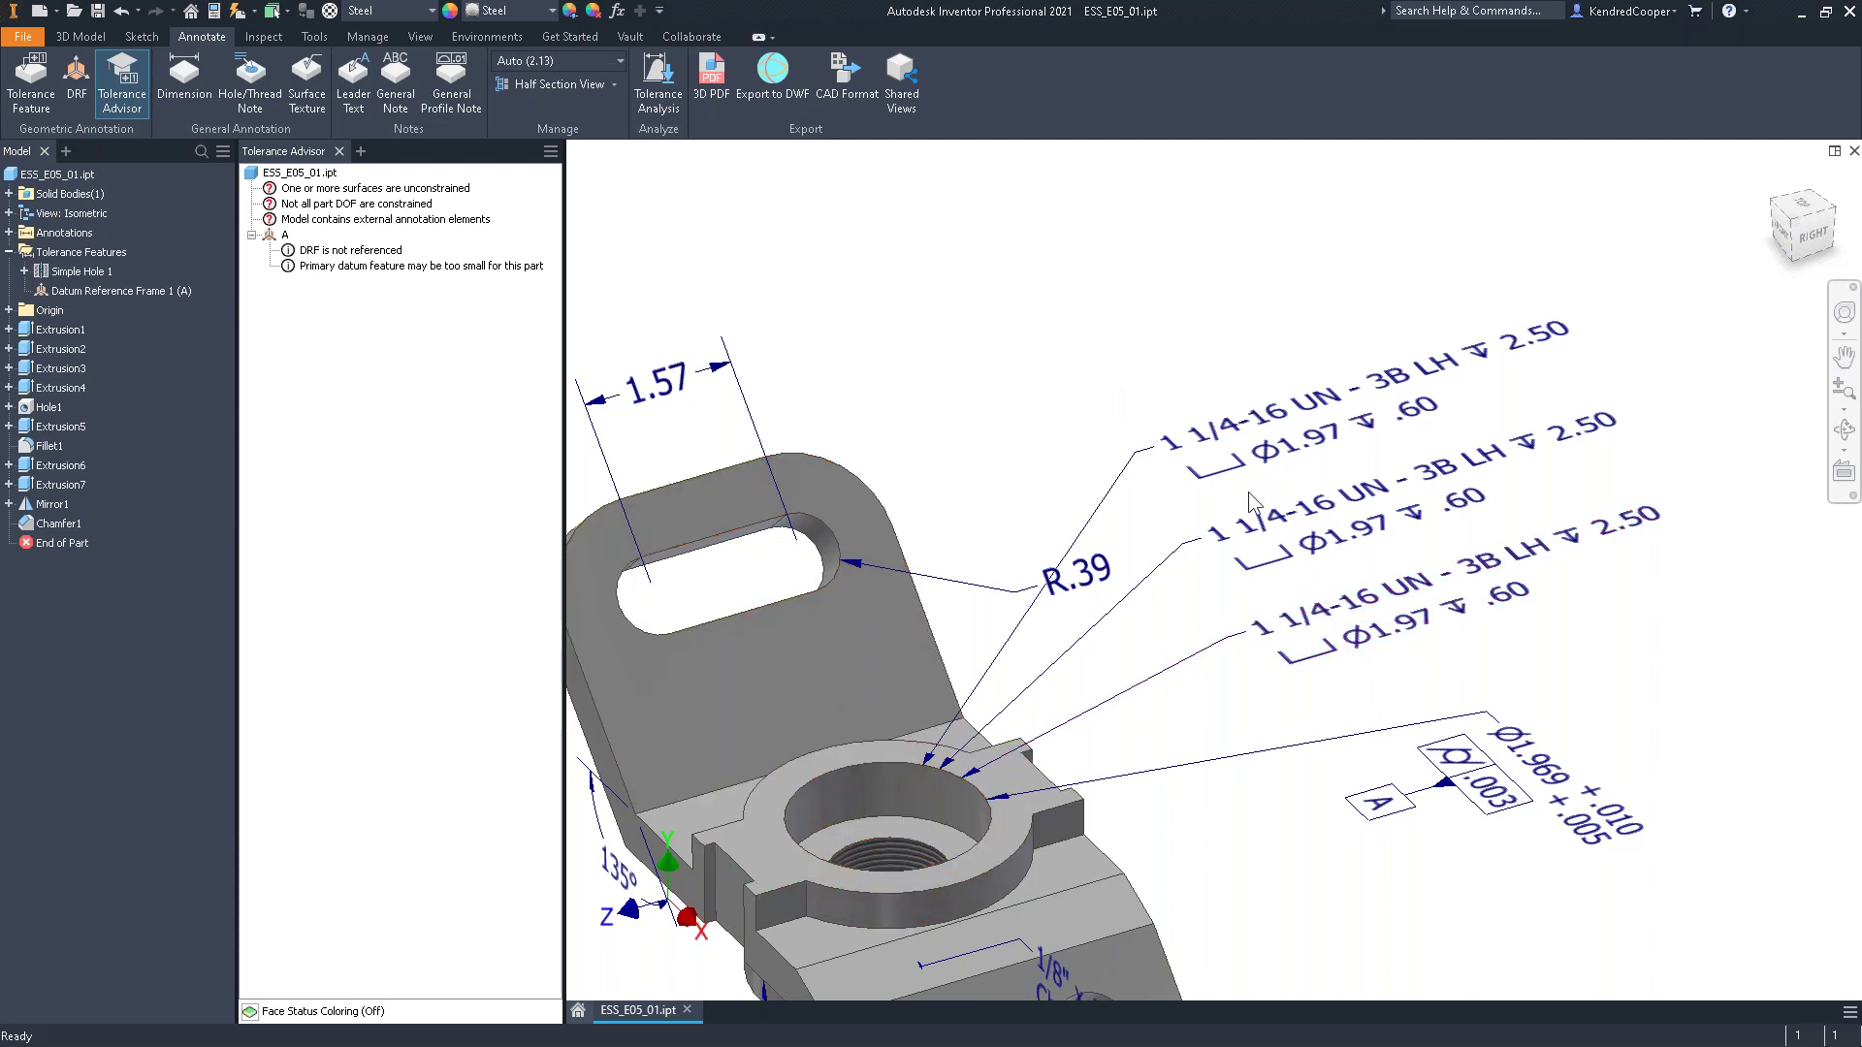
{"action": "left_click_drag", "start_coordinate": [1183, 543], "coordinate": [1136, 452]}
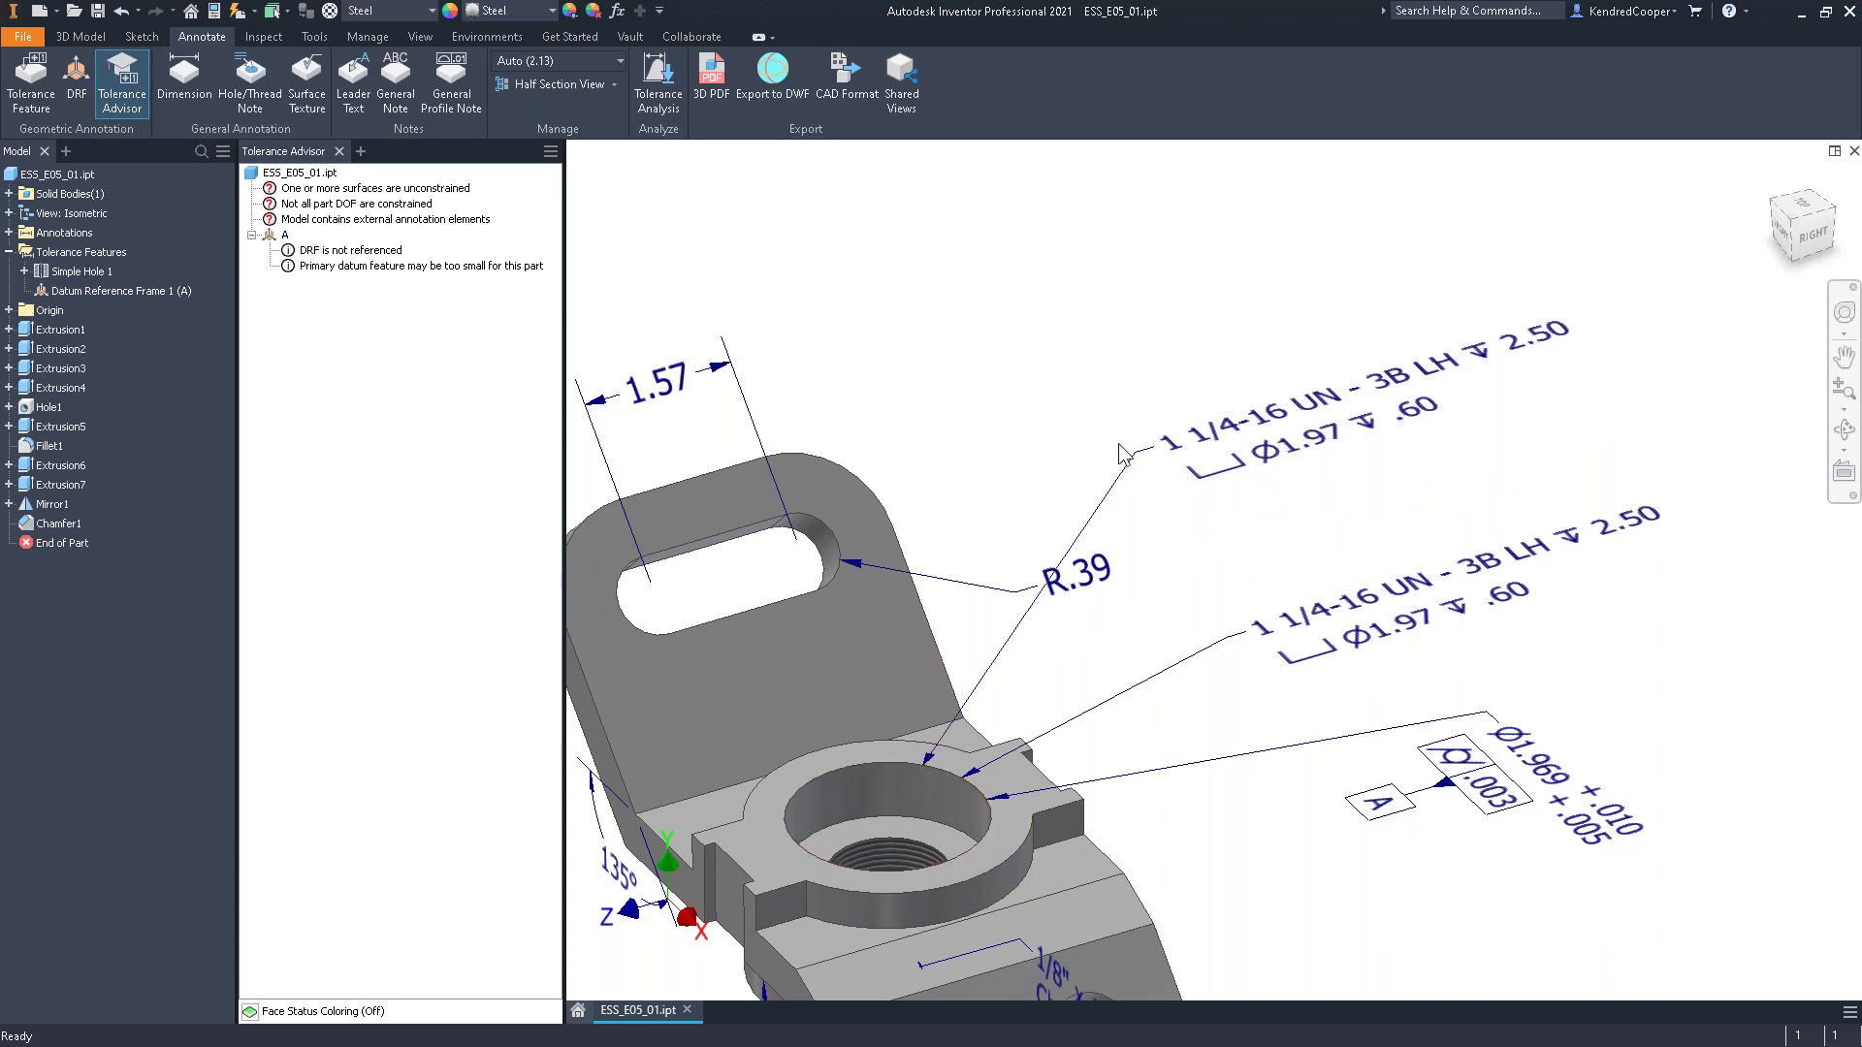
Discard the uppermost duplicate hole note and expand the part's list of annotations
{"action": "key", "text": "Escape"}
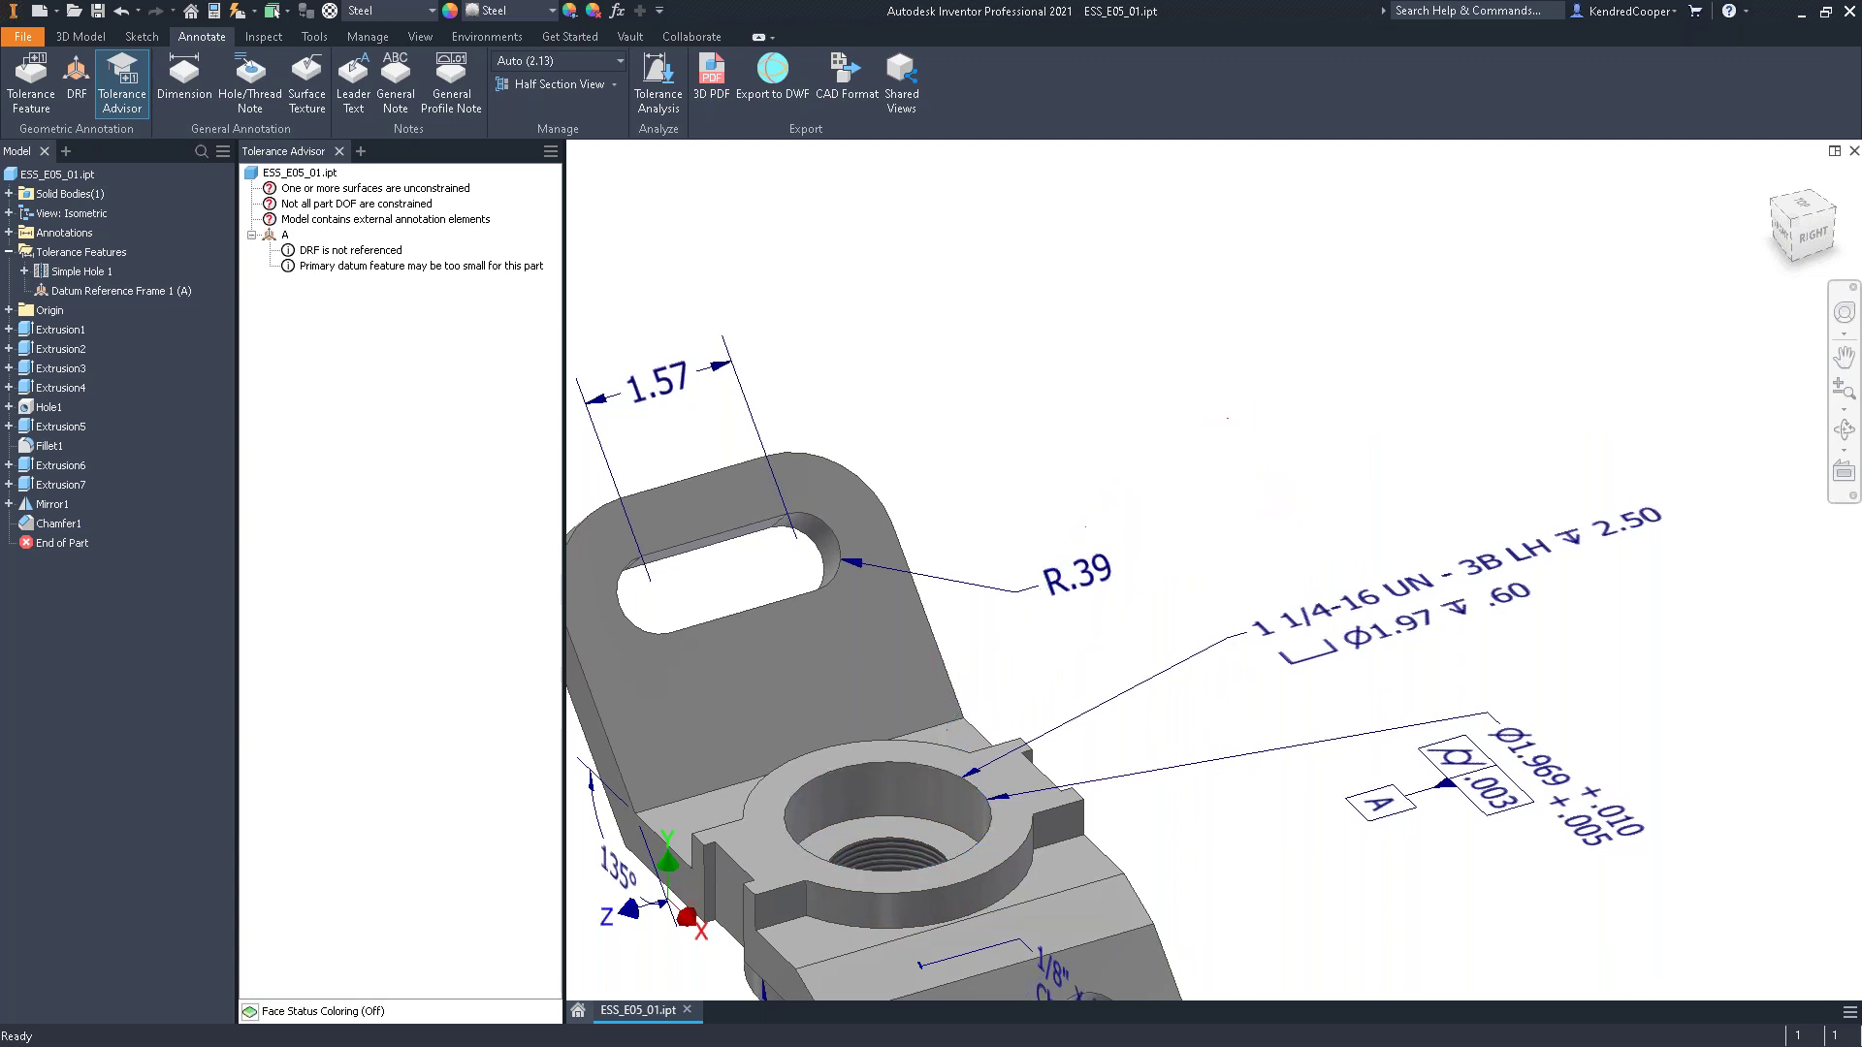
{"action": "mouse_move", "coordinate": [1127, 415]}
{"action": "middle_mouse_down", "text": "shift"}
{"action": "mouse_move", "coordinate": [1191, 401]}
{"action": "mouse_move", "coordinate": [1132, 337]}
{"action": "middle_mouse_up", "text": "shift"}
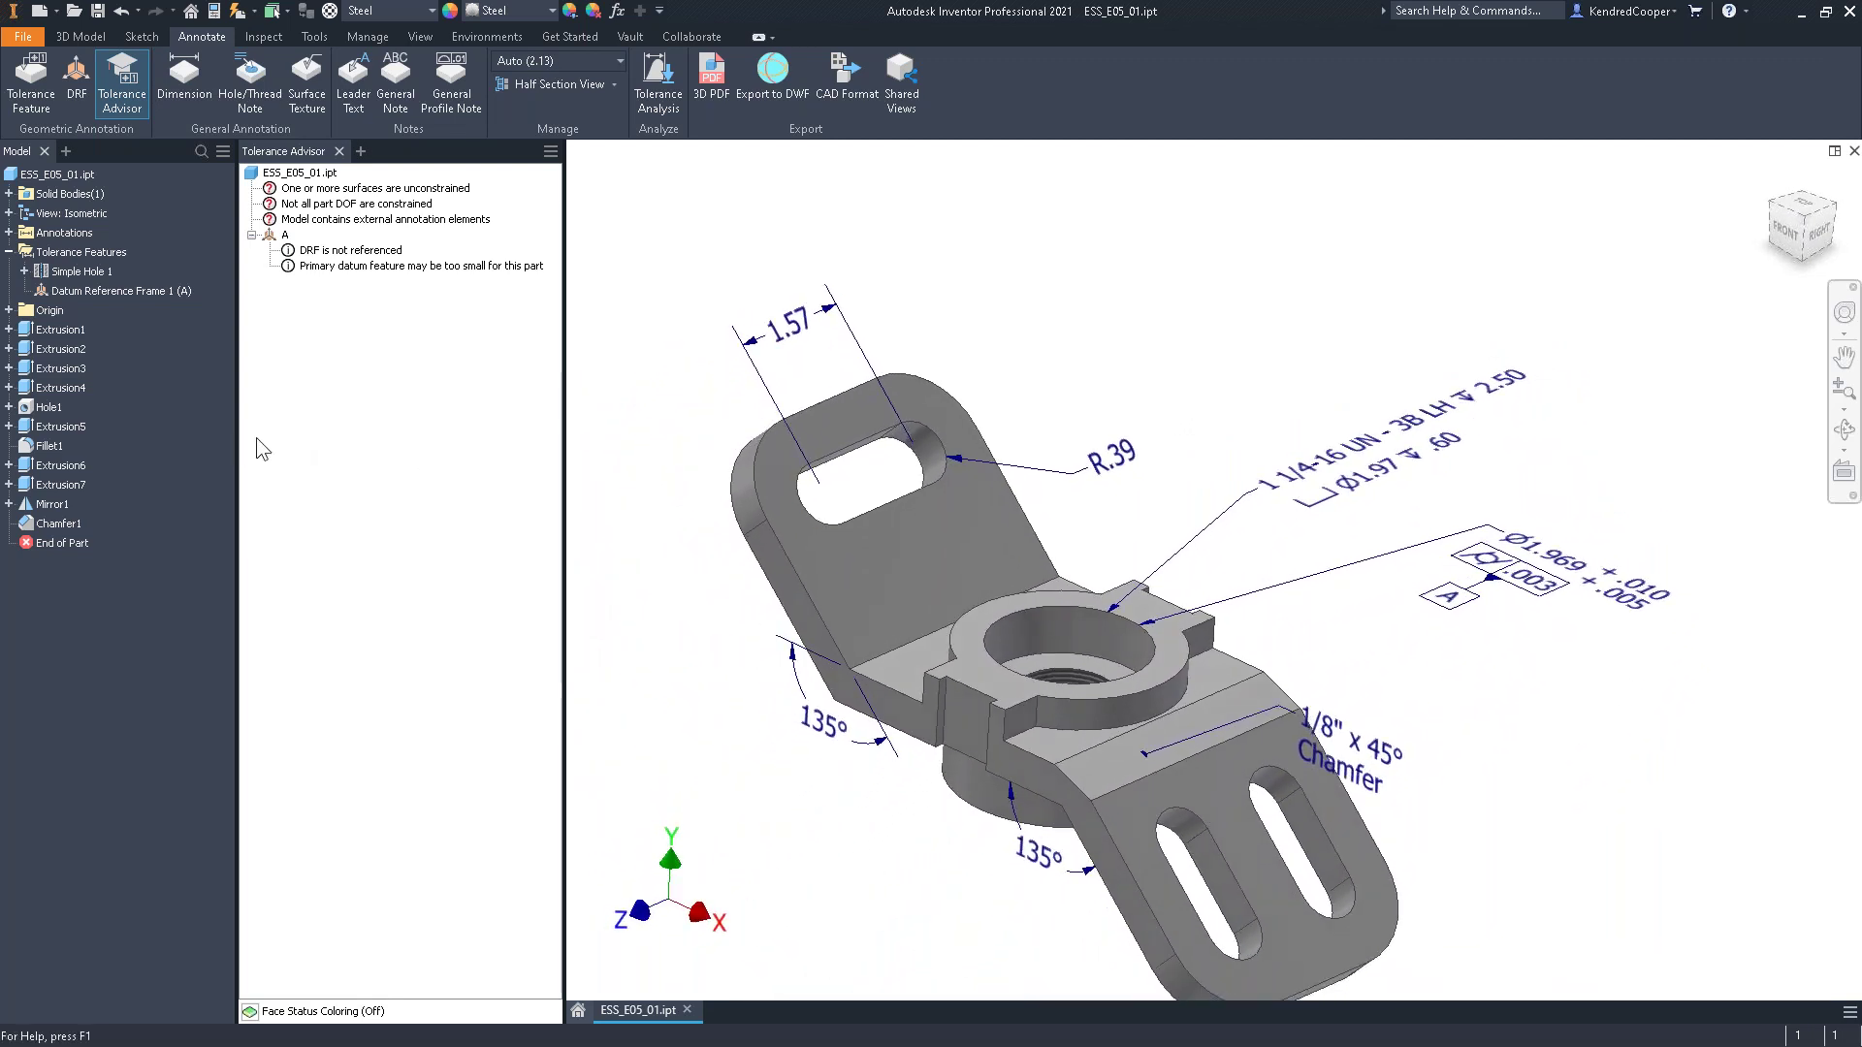
{"action": "left_click", "coordinate": [10, 234]}
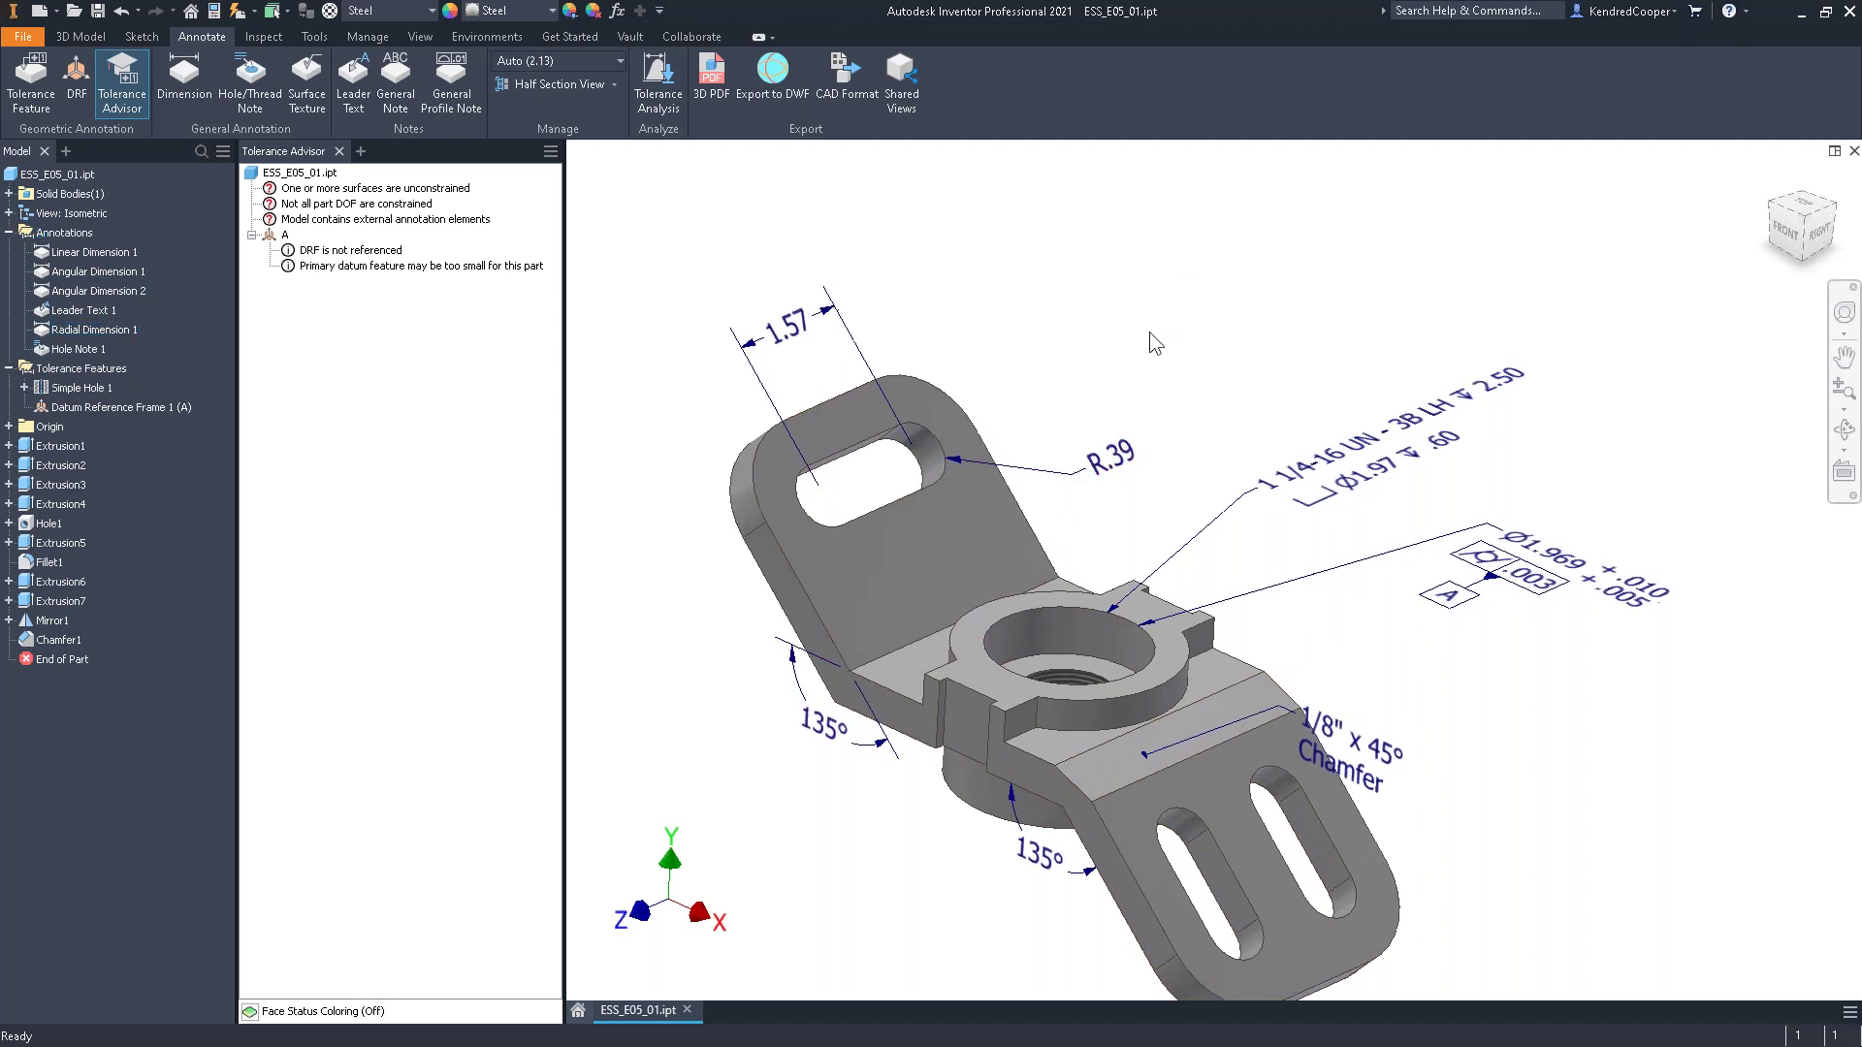
Place a surface texture symbol on the collar's narrow notch face, with its leader running outside the bracket, and move its editing controls clear
{"action": "scroll", "coordinate": [1149, 331], "scroll_direction": "up", "scroll_amount": 2}
{"action": "left_click", "coordinate": [307, 78]}
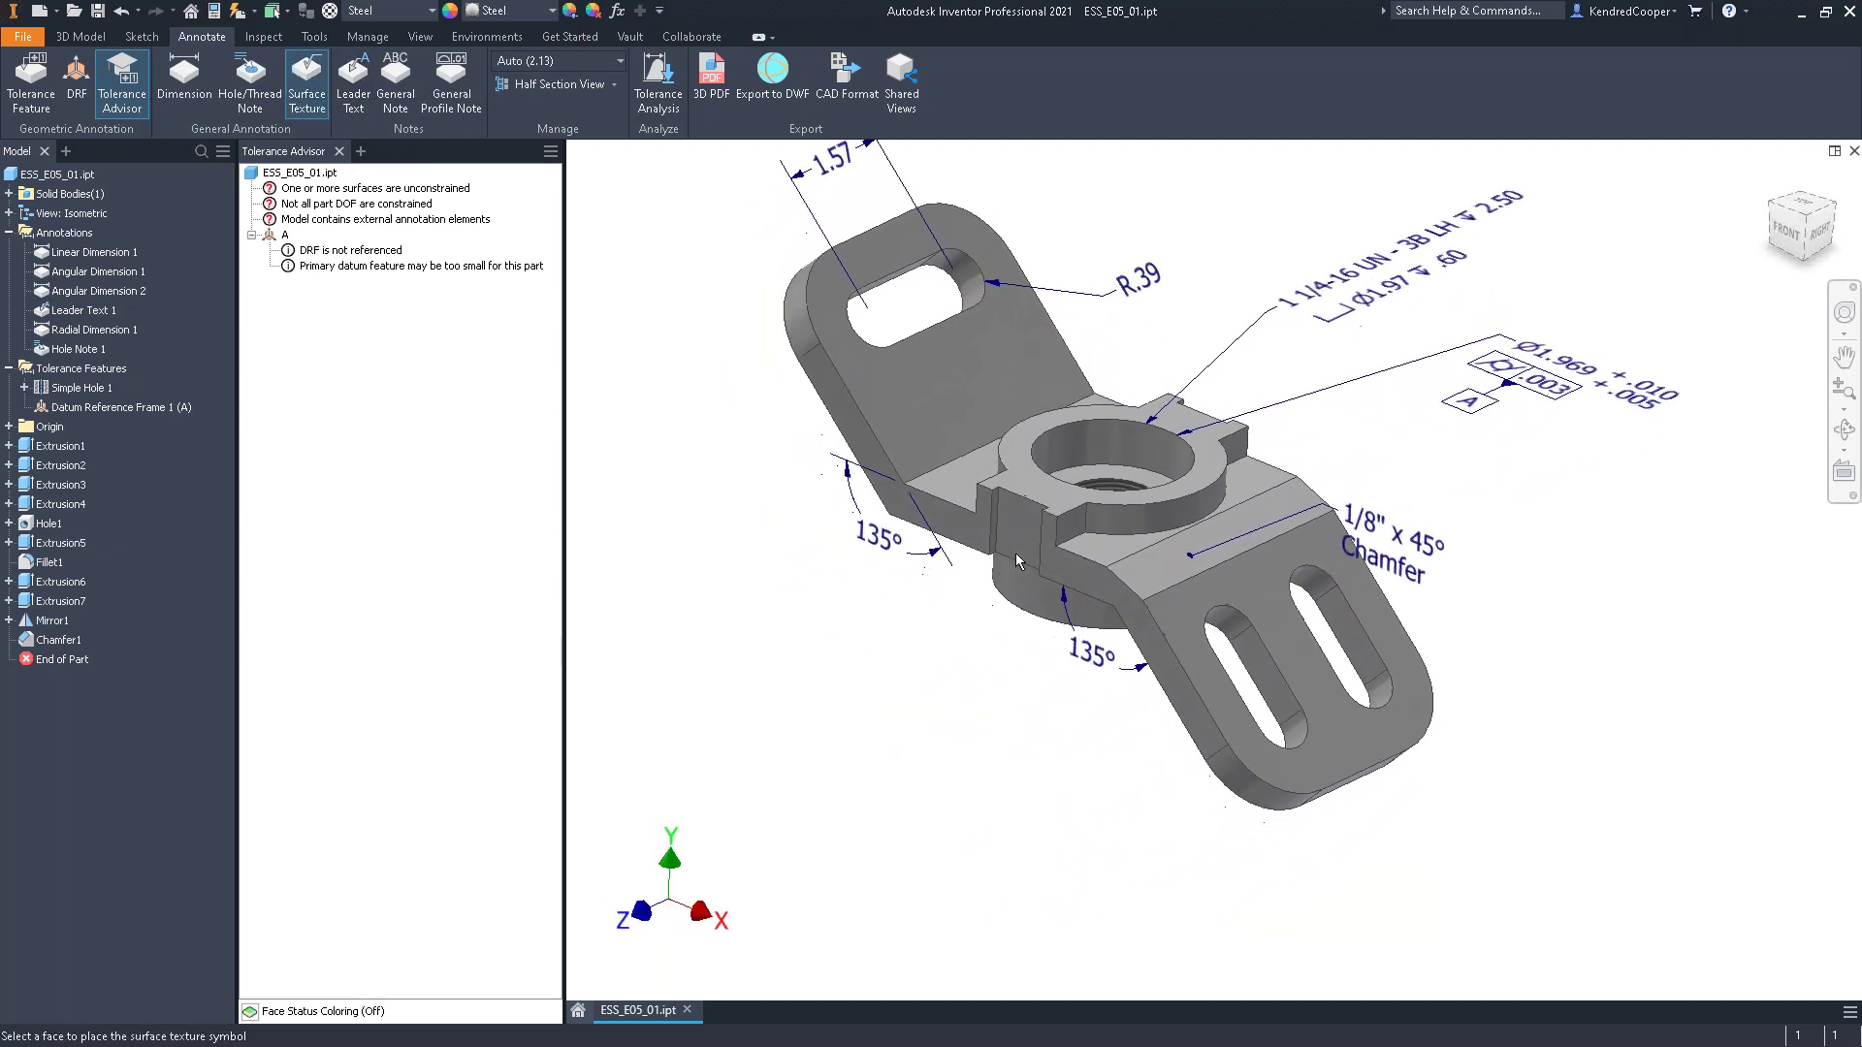
{"action": "left_click", "coordinate": [1034, 525]}
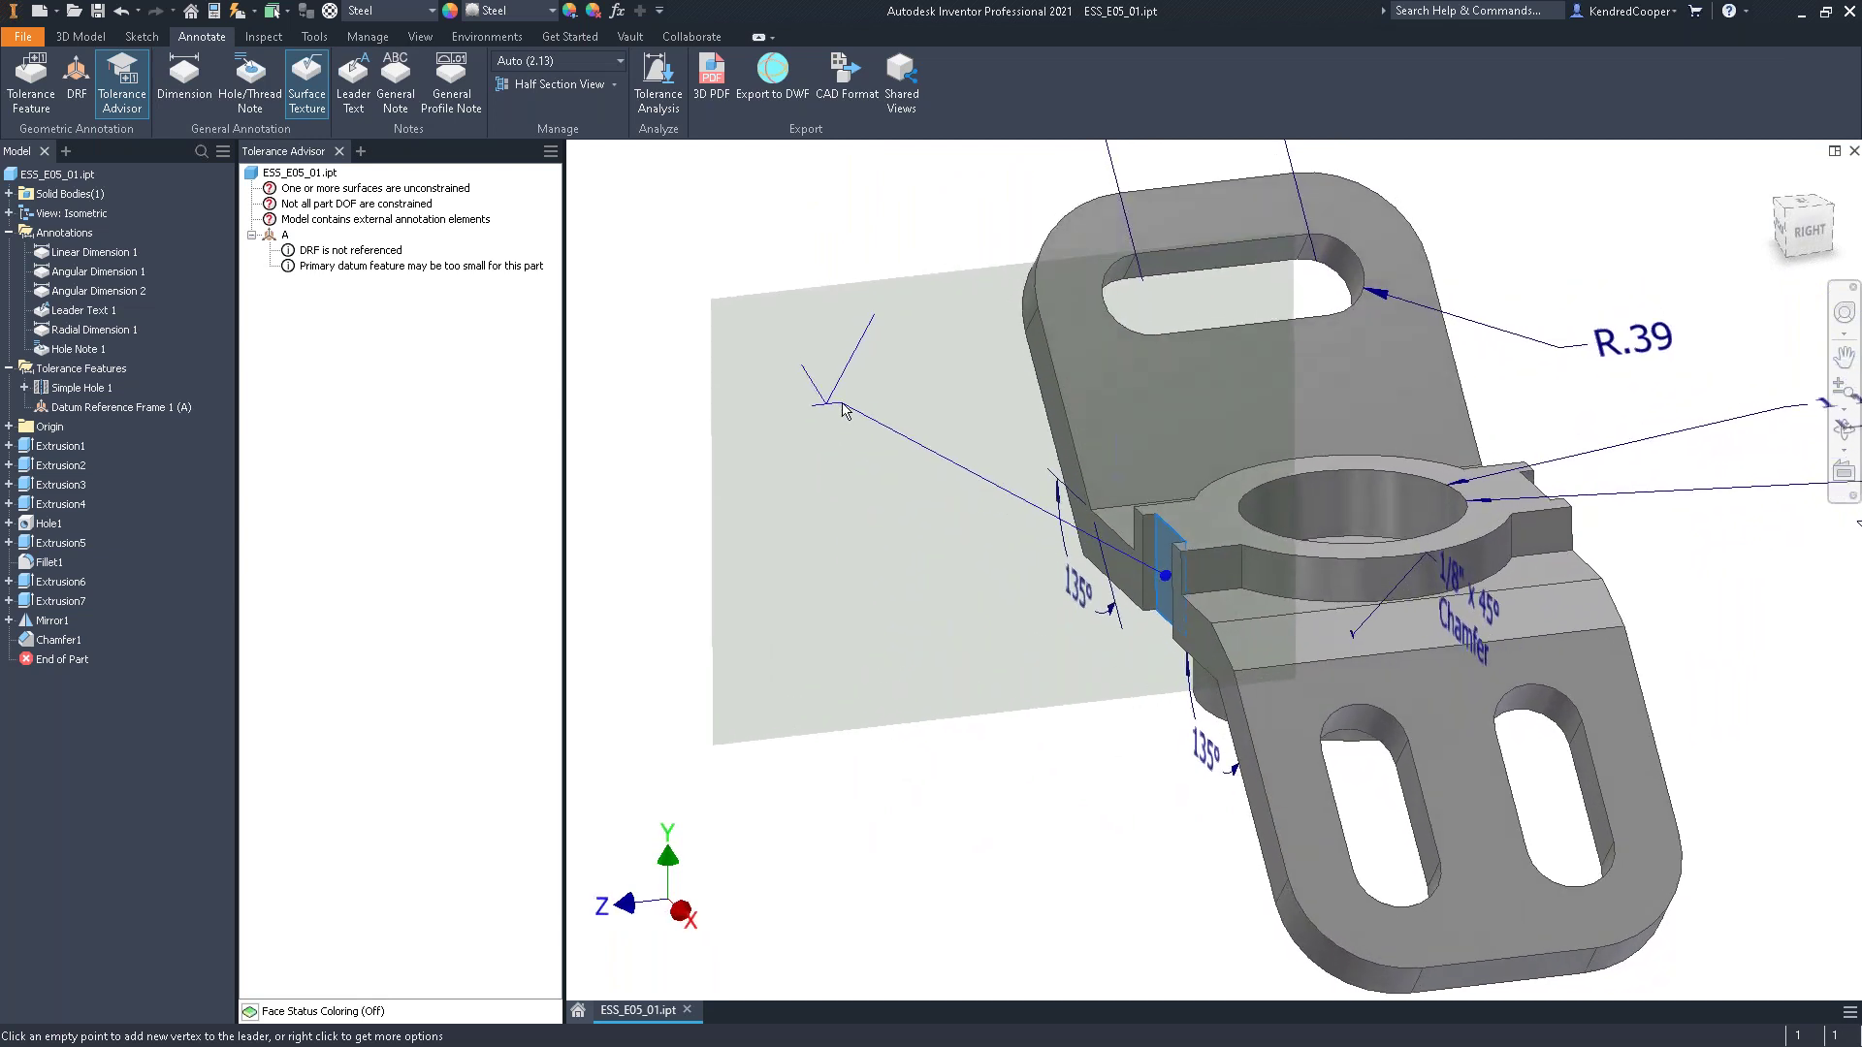
{"action": "scroll", "coordinate": [844, 412], "scroll_direction": "down", "scroll_amount": 4}
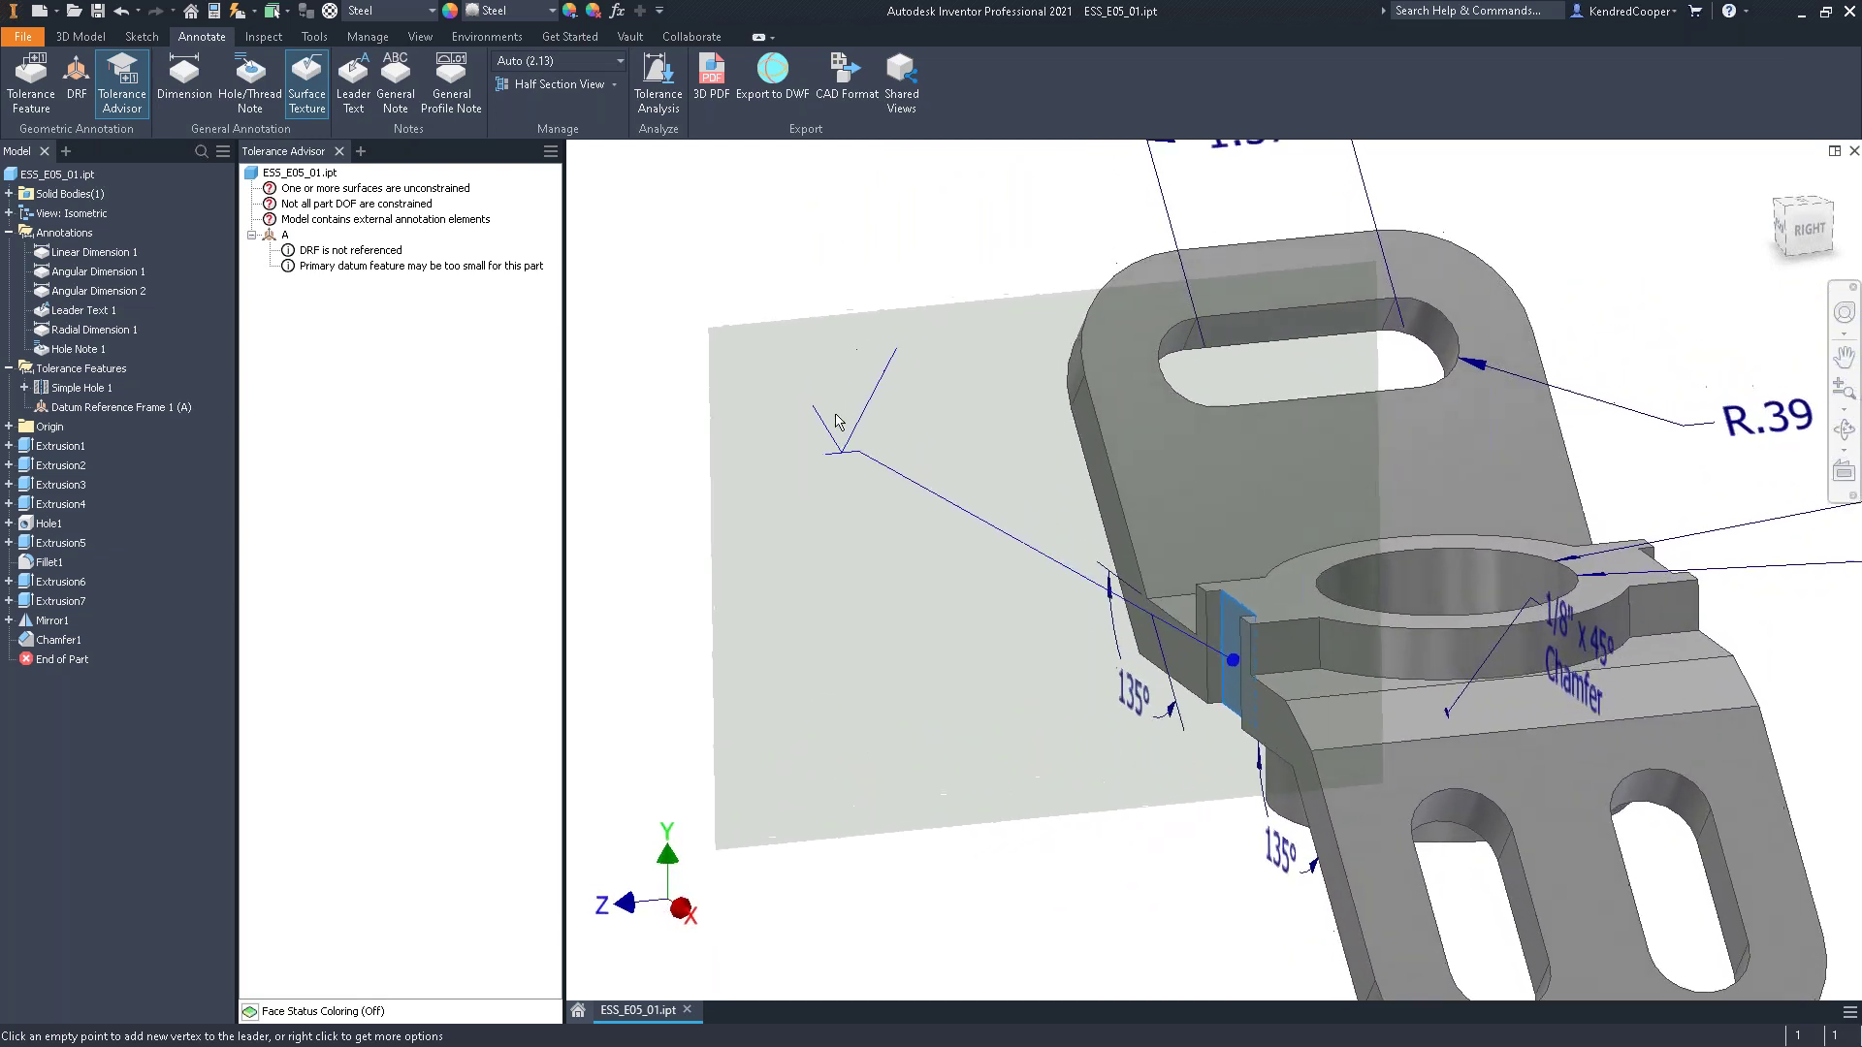
{"action": "left_click", "coordinate": [847, 477]}
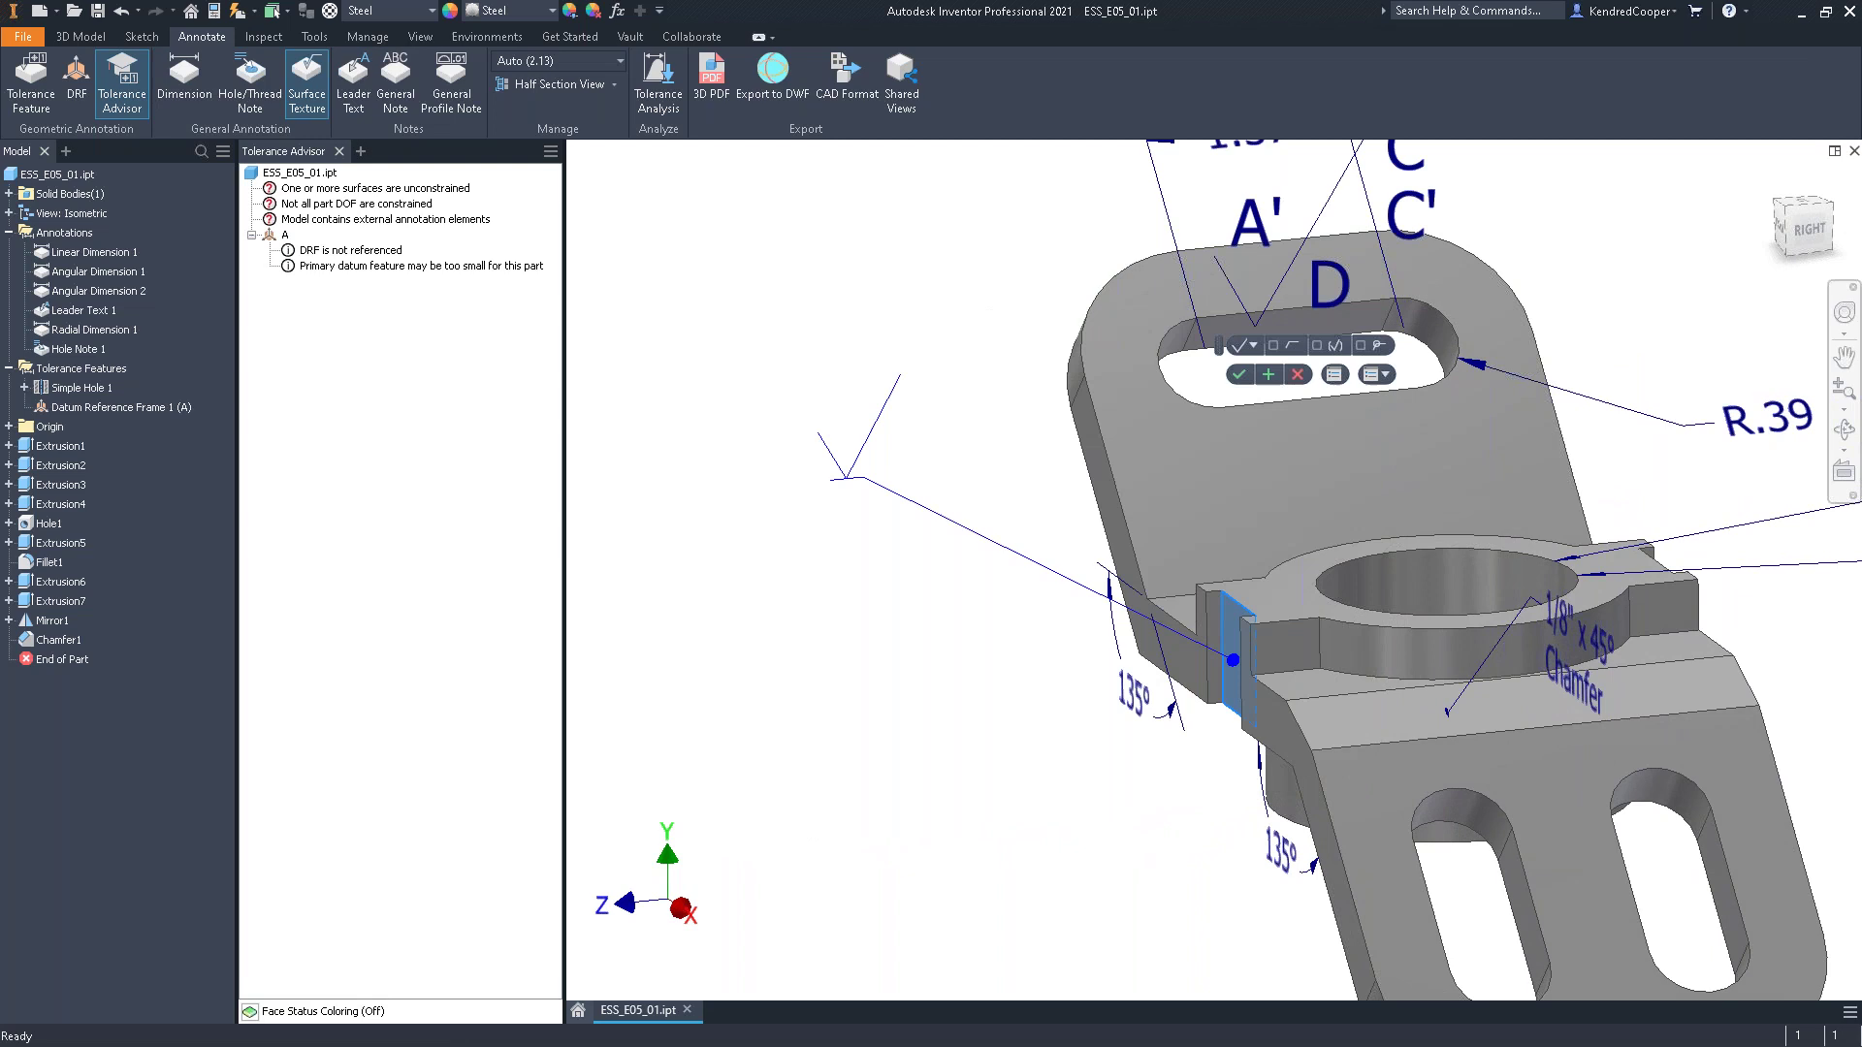
{"action": "left_click_drag", "start_coordinate": [1220, 346], "coordinate": [652, 790]}
{"action": "scroll", "coordinate": [652, 794], "scroll_direction": "up", "scroll_amount": 3}
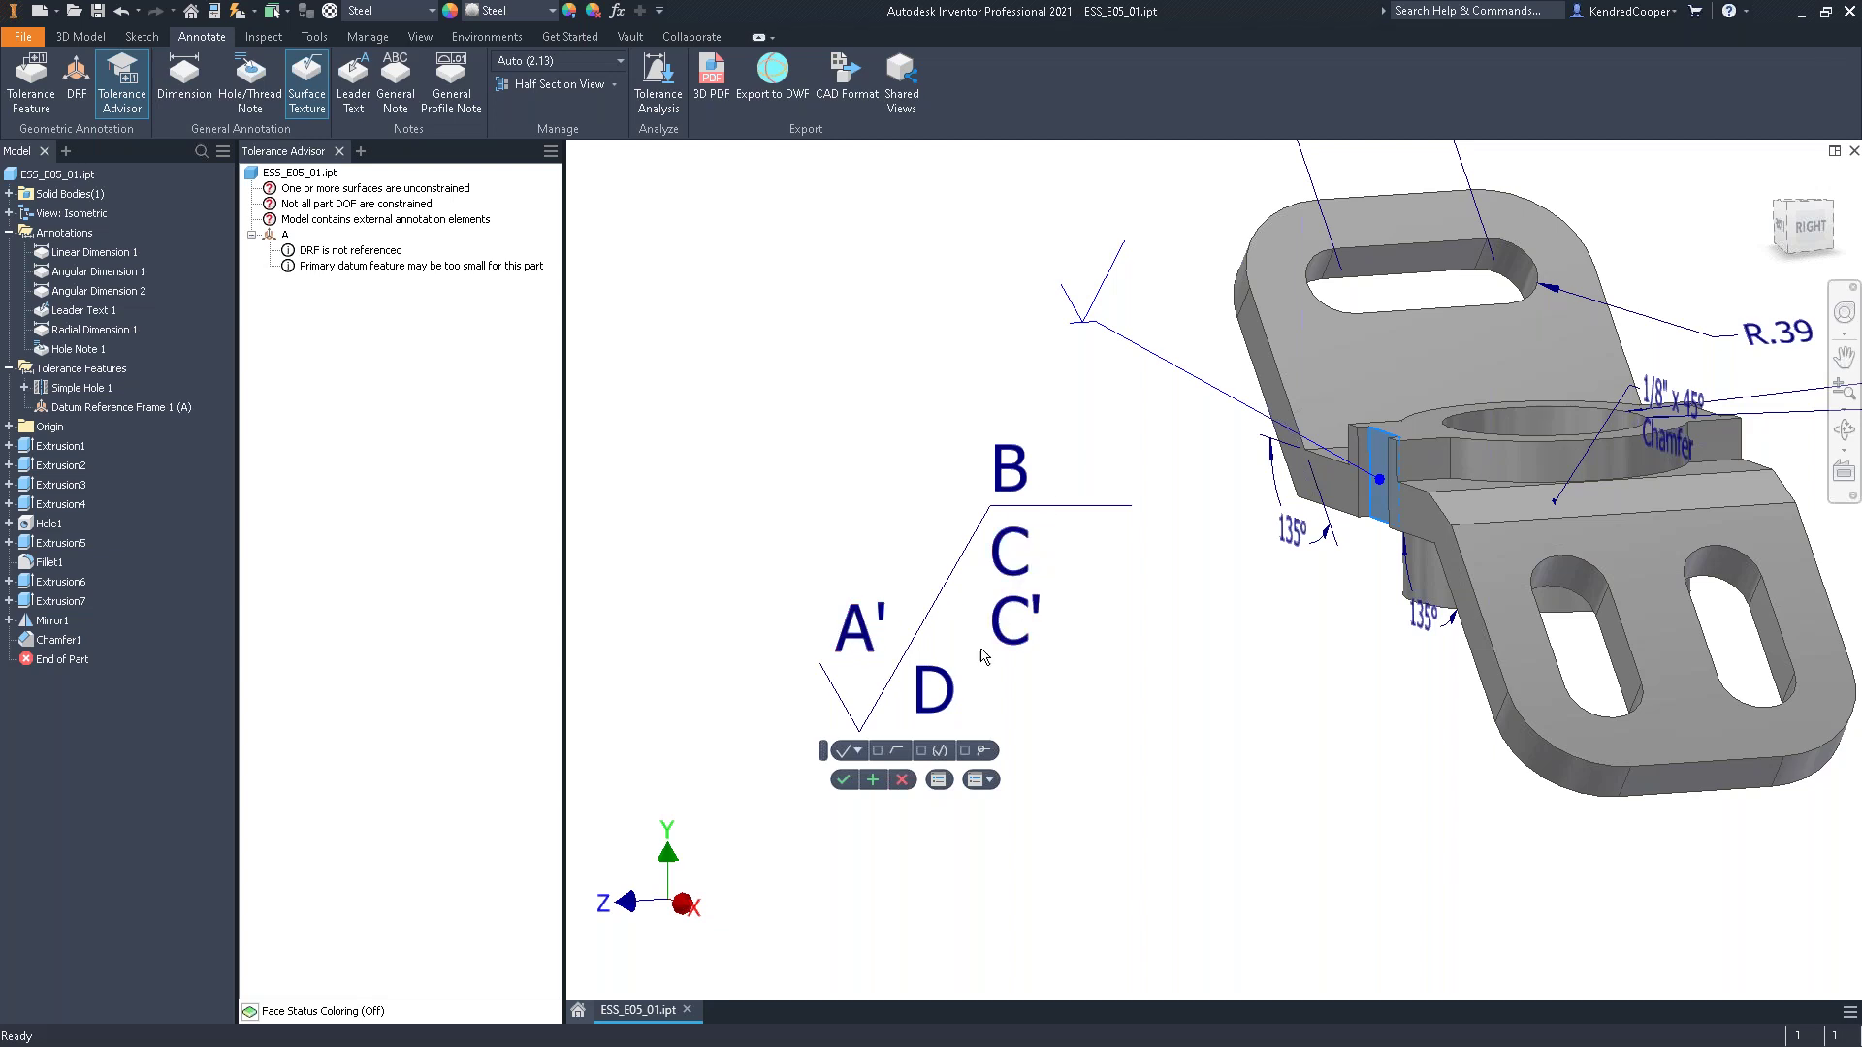
Try the surface texture symbol's tail, majority and all-around options, leaving only the tail enabled
{"action": "left_click", "coordinate": [876, 752]}
{"action": "left_click", "coordinate": [877, 751]}
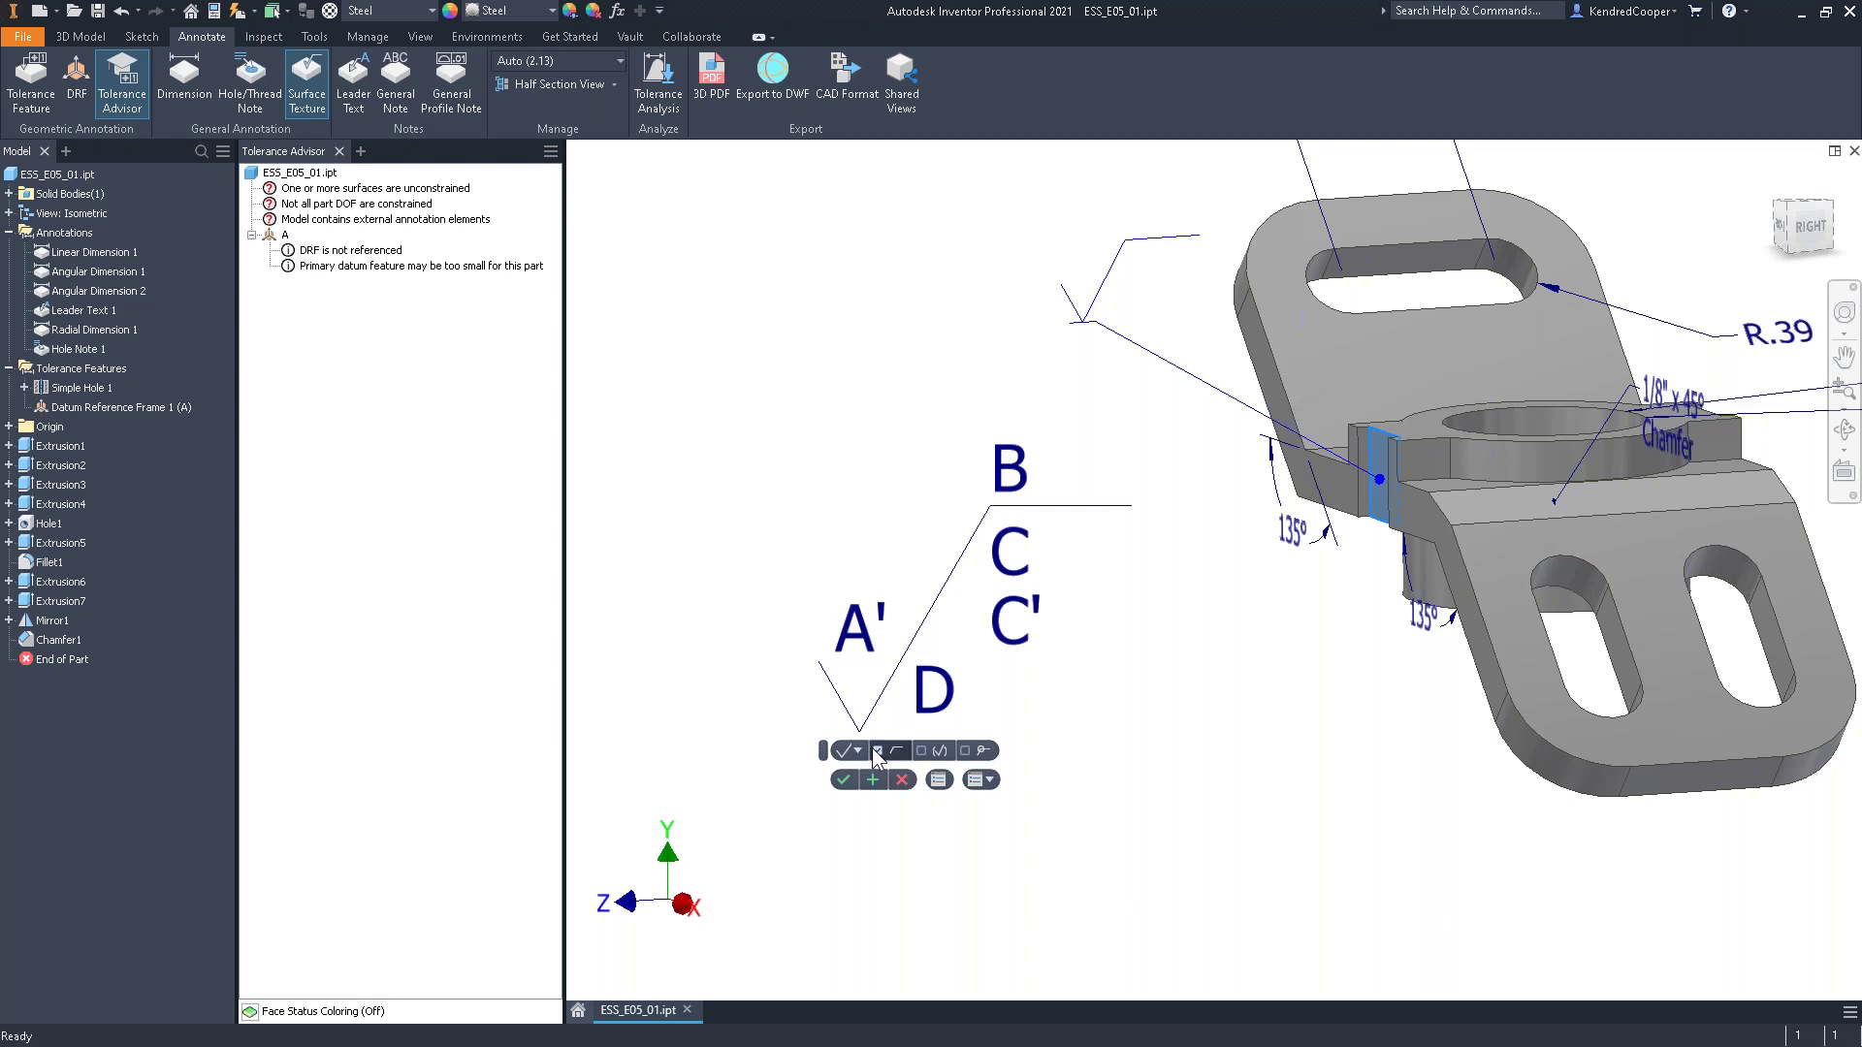
{"action": "left_click", "coordinate": [921, 750]}
{"action": "left_click", "coordinate": [923, 750]}
{"action": "left_click", "coordinate": [964, 751]}
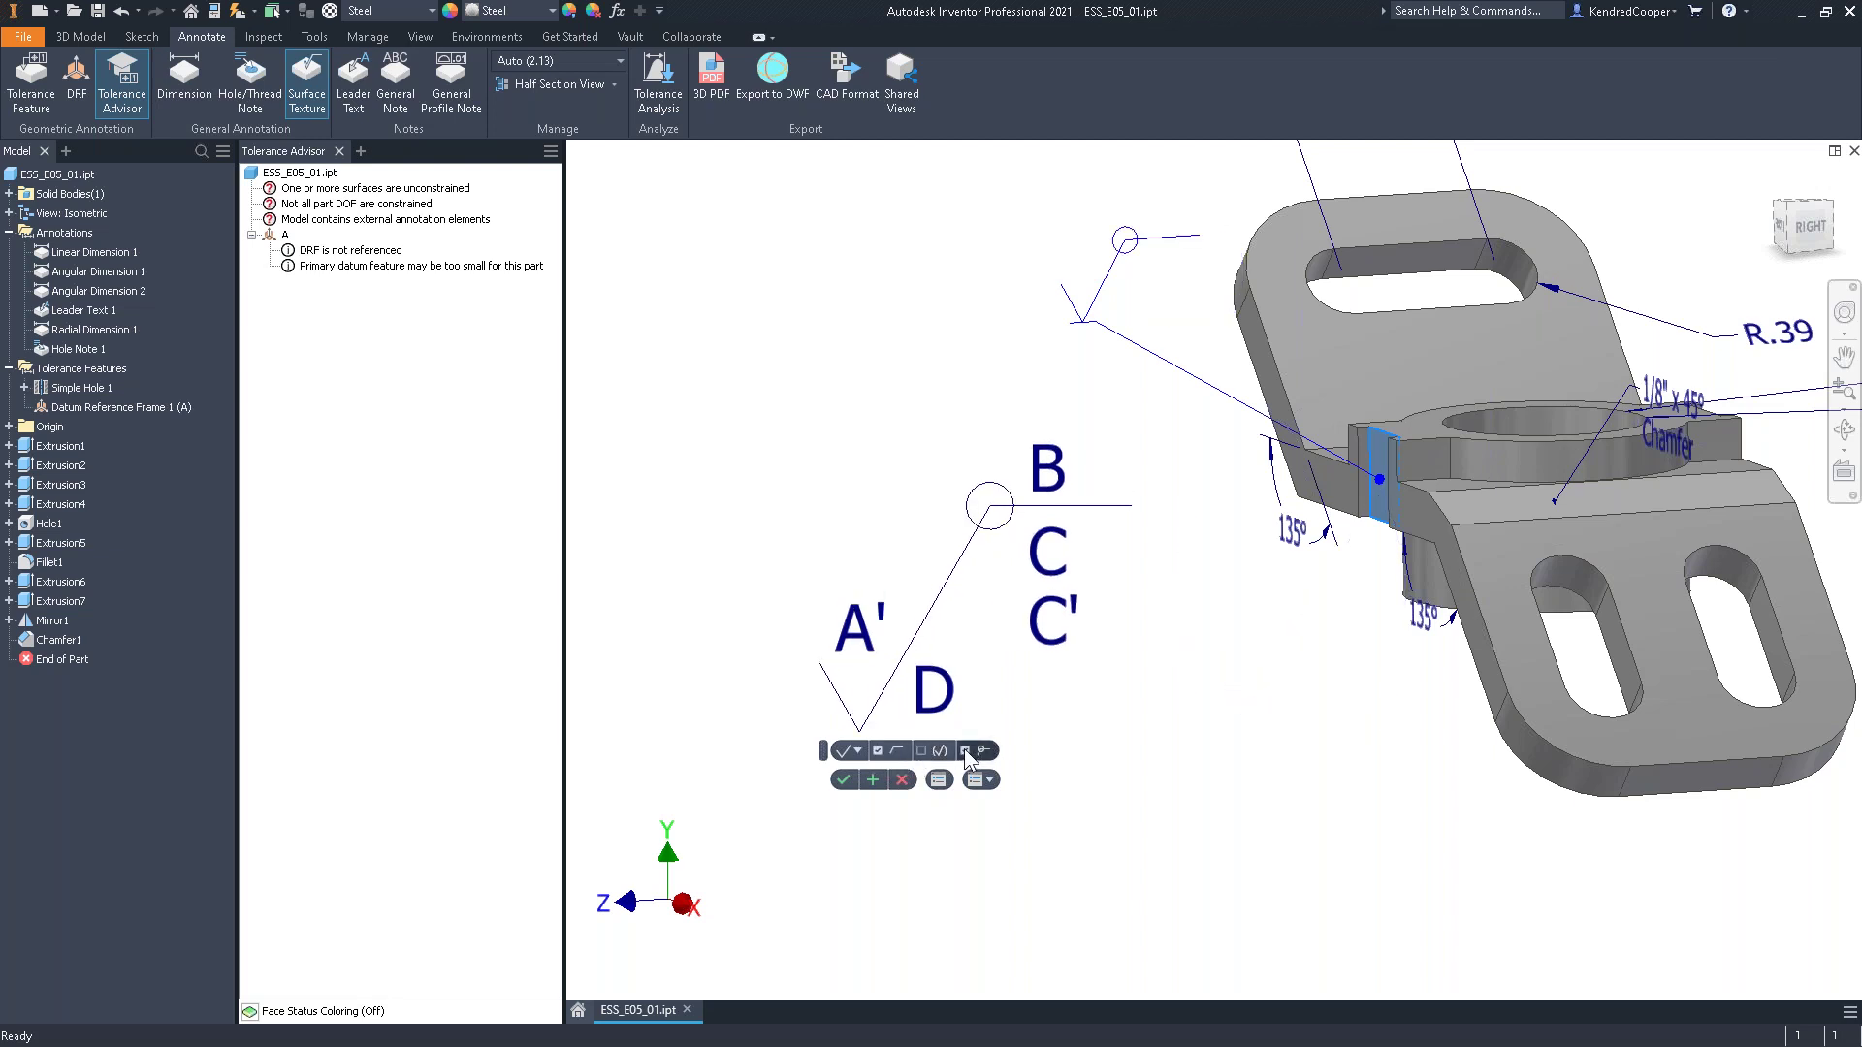
{"action": "left_click", "coordinate": [963, 750]}
Enter 16BL as the symbol's maximum roughness average, open its C and C' fields, and discard the surface texture symbol
{"action": "left_click", "coordinate": [868, 649]}
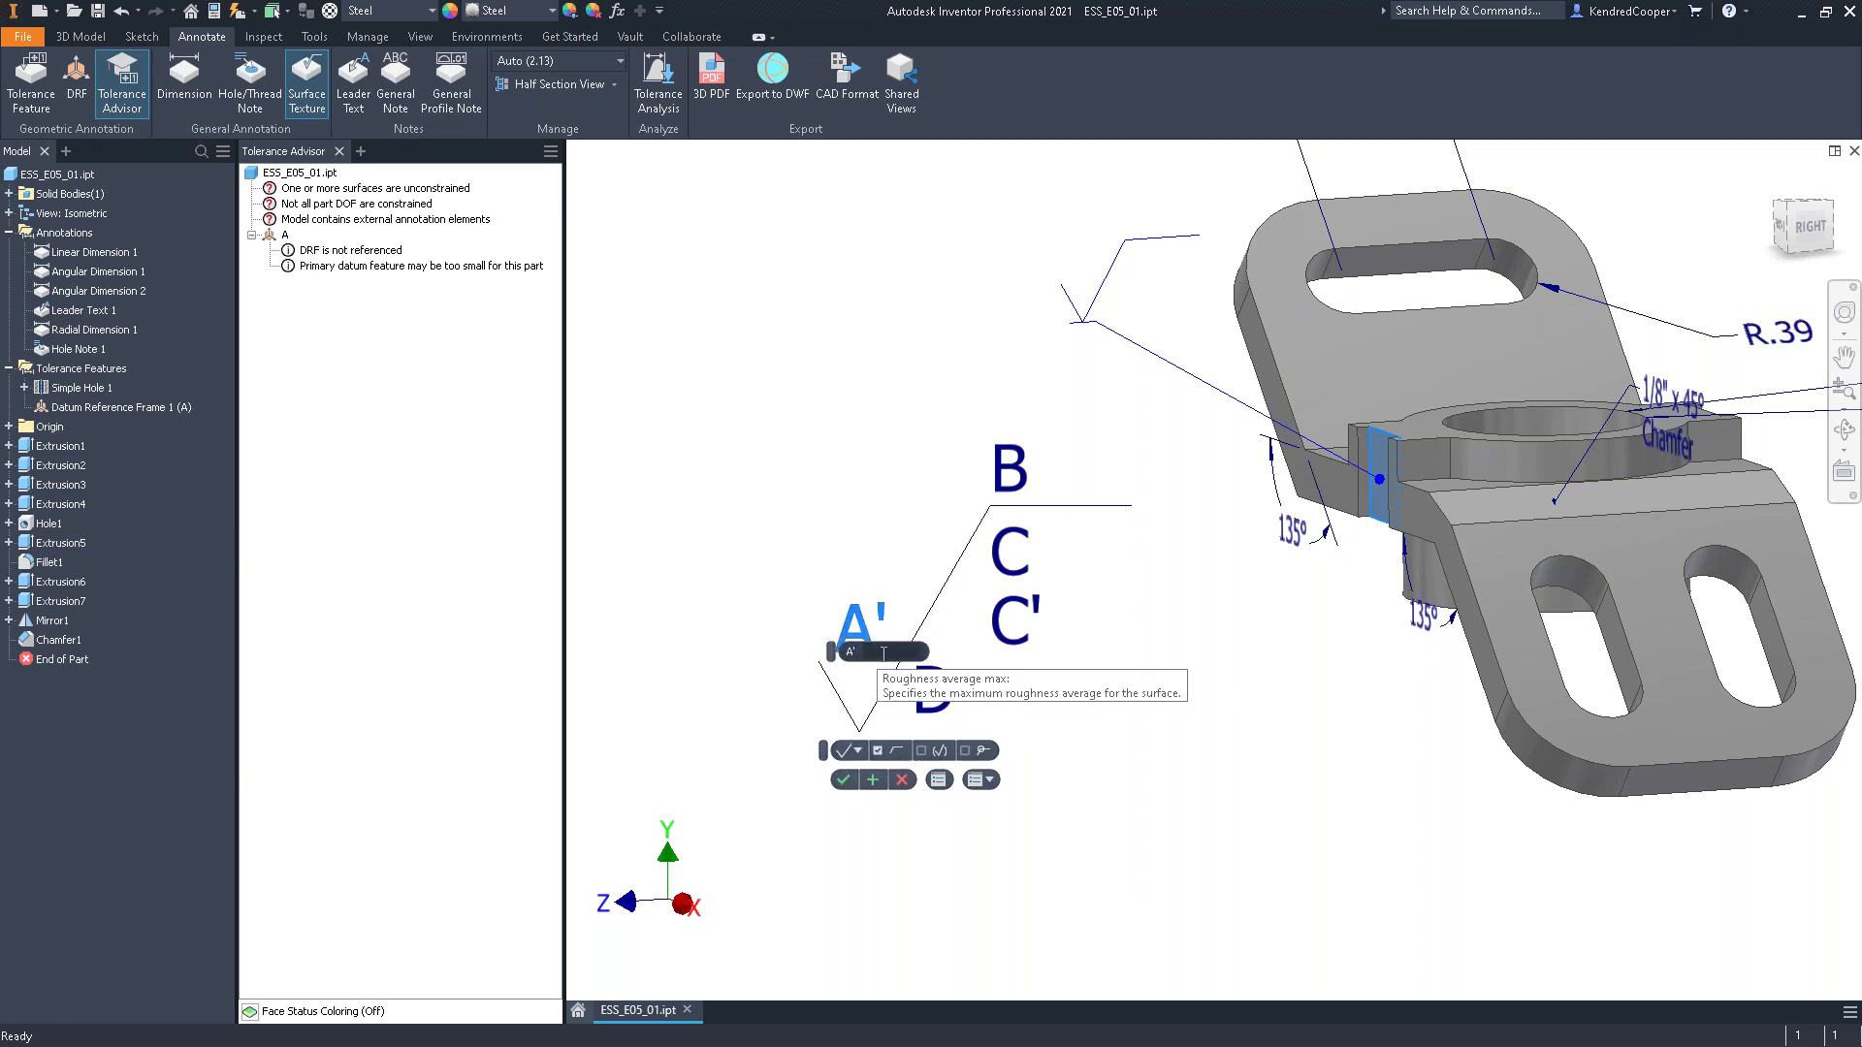
{"action": "type", "text": "16BL"}
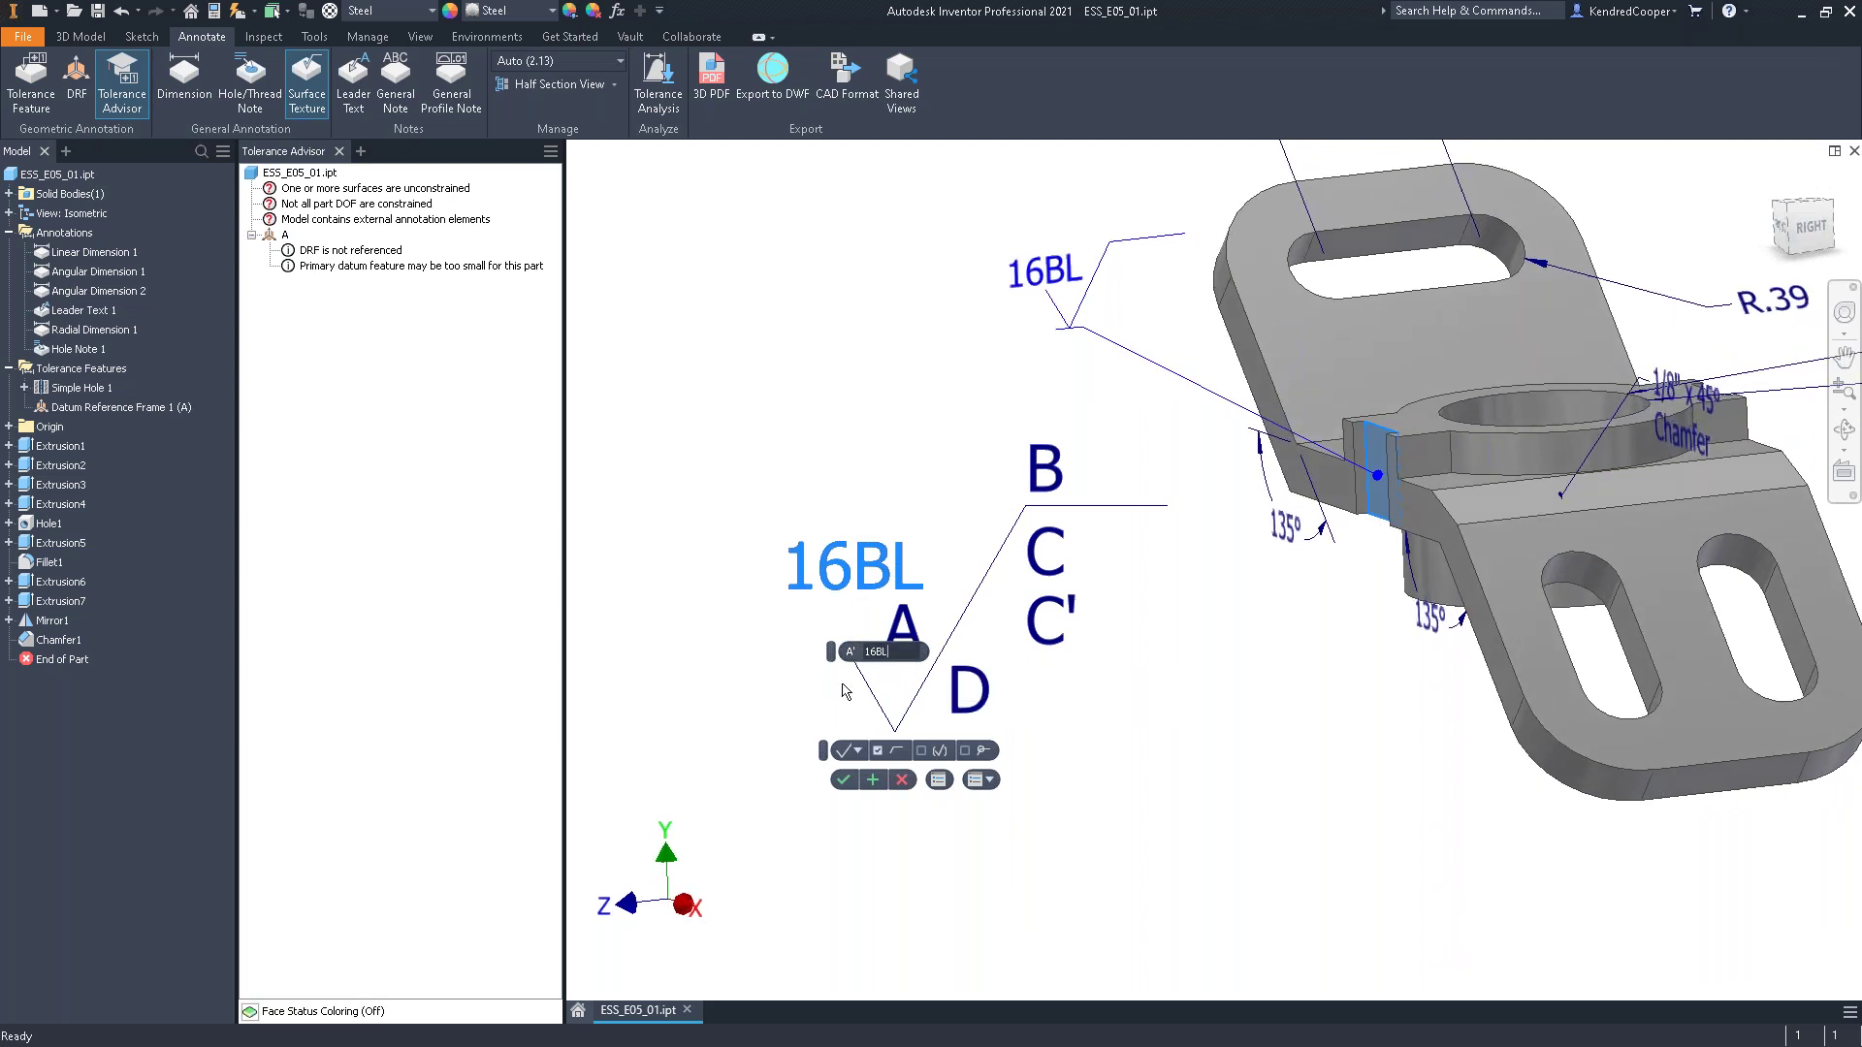
{"action": "left_click", "coordinate": [1045, 554]}
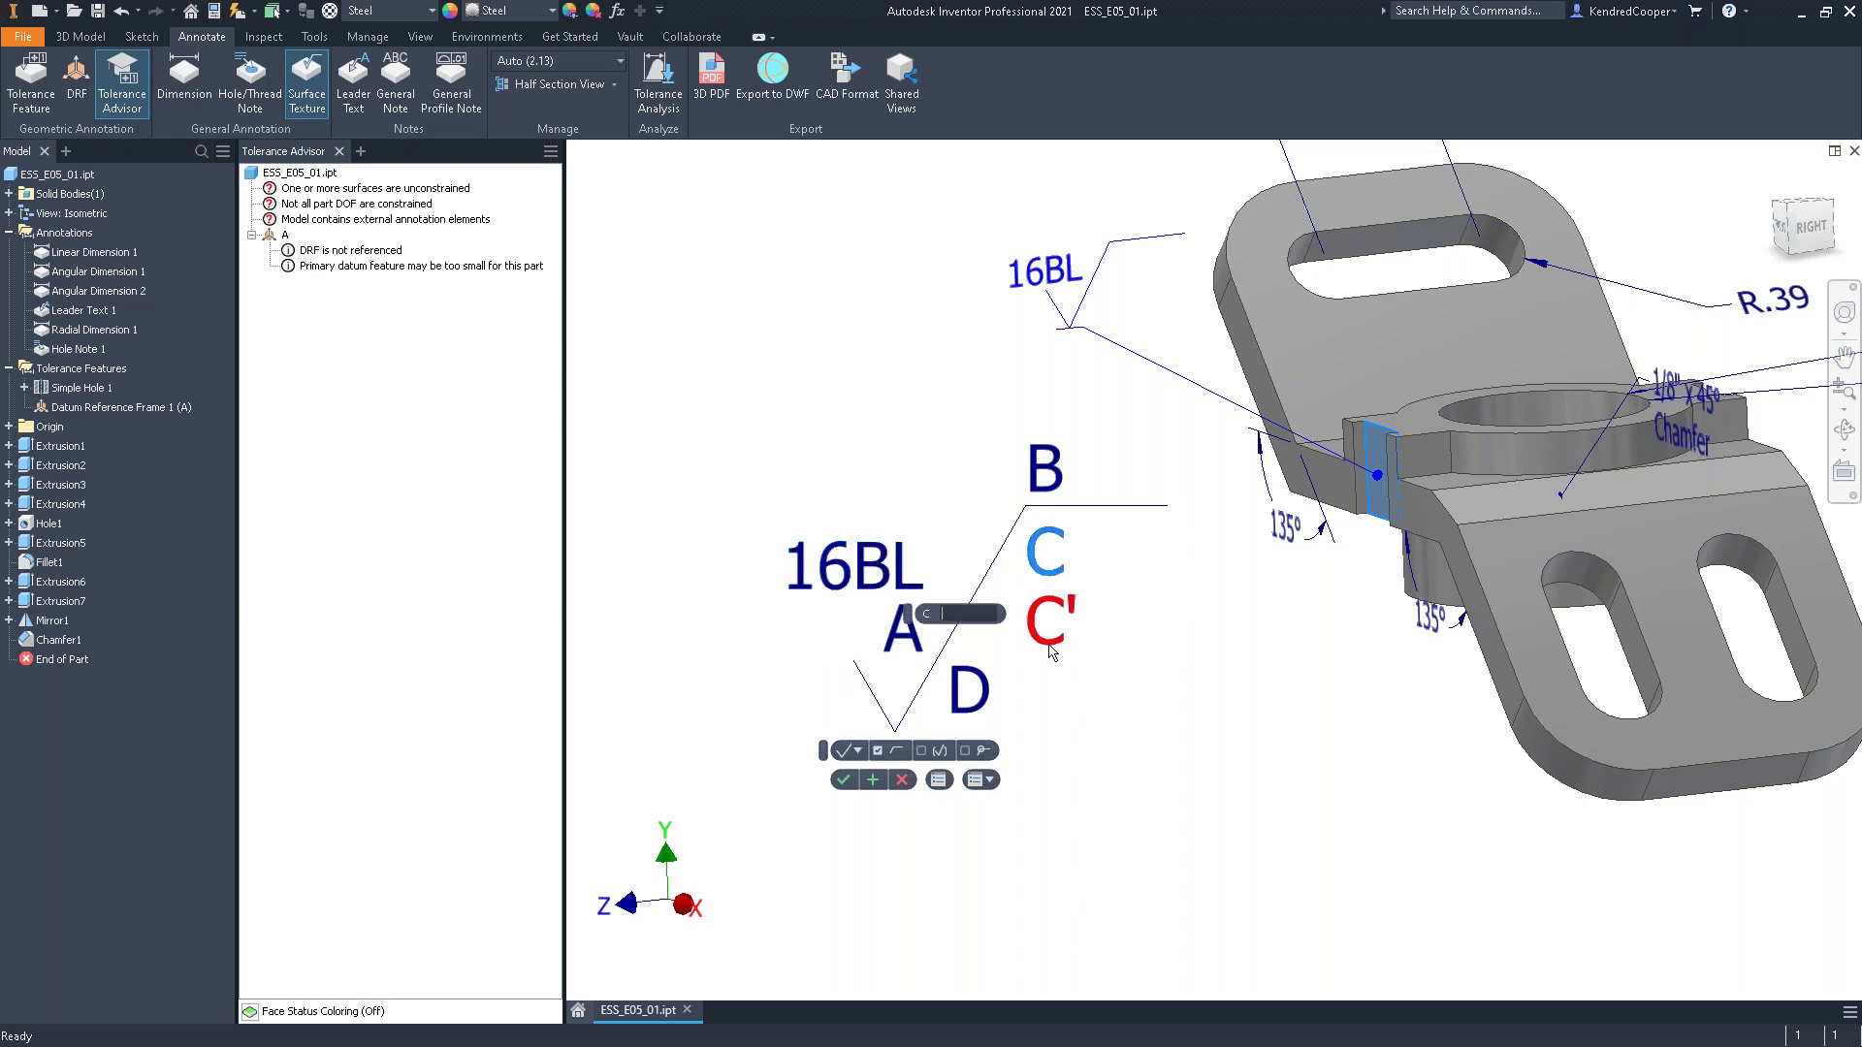
{"action": "left_click", "coordinate": [1051, 648]}
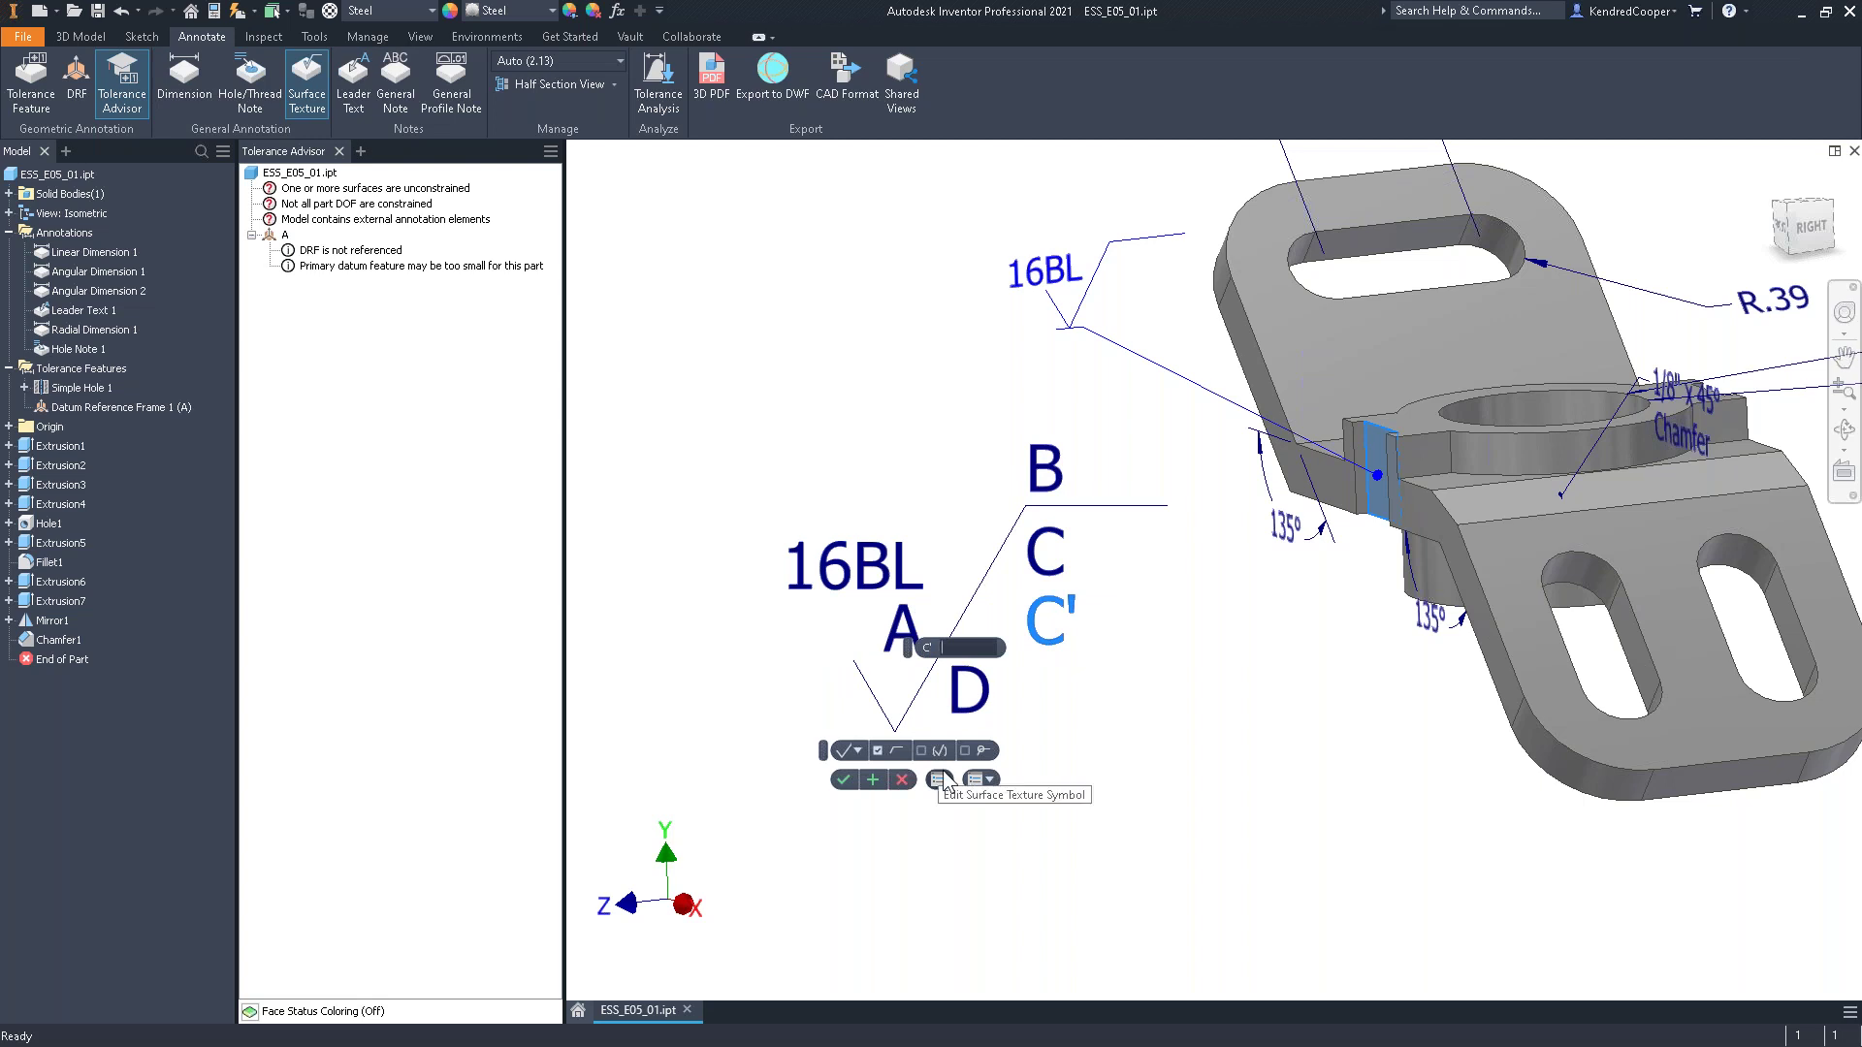
{"action": "left_click", "coordinate": [904, 780]}
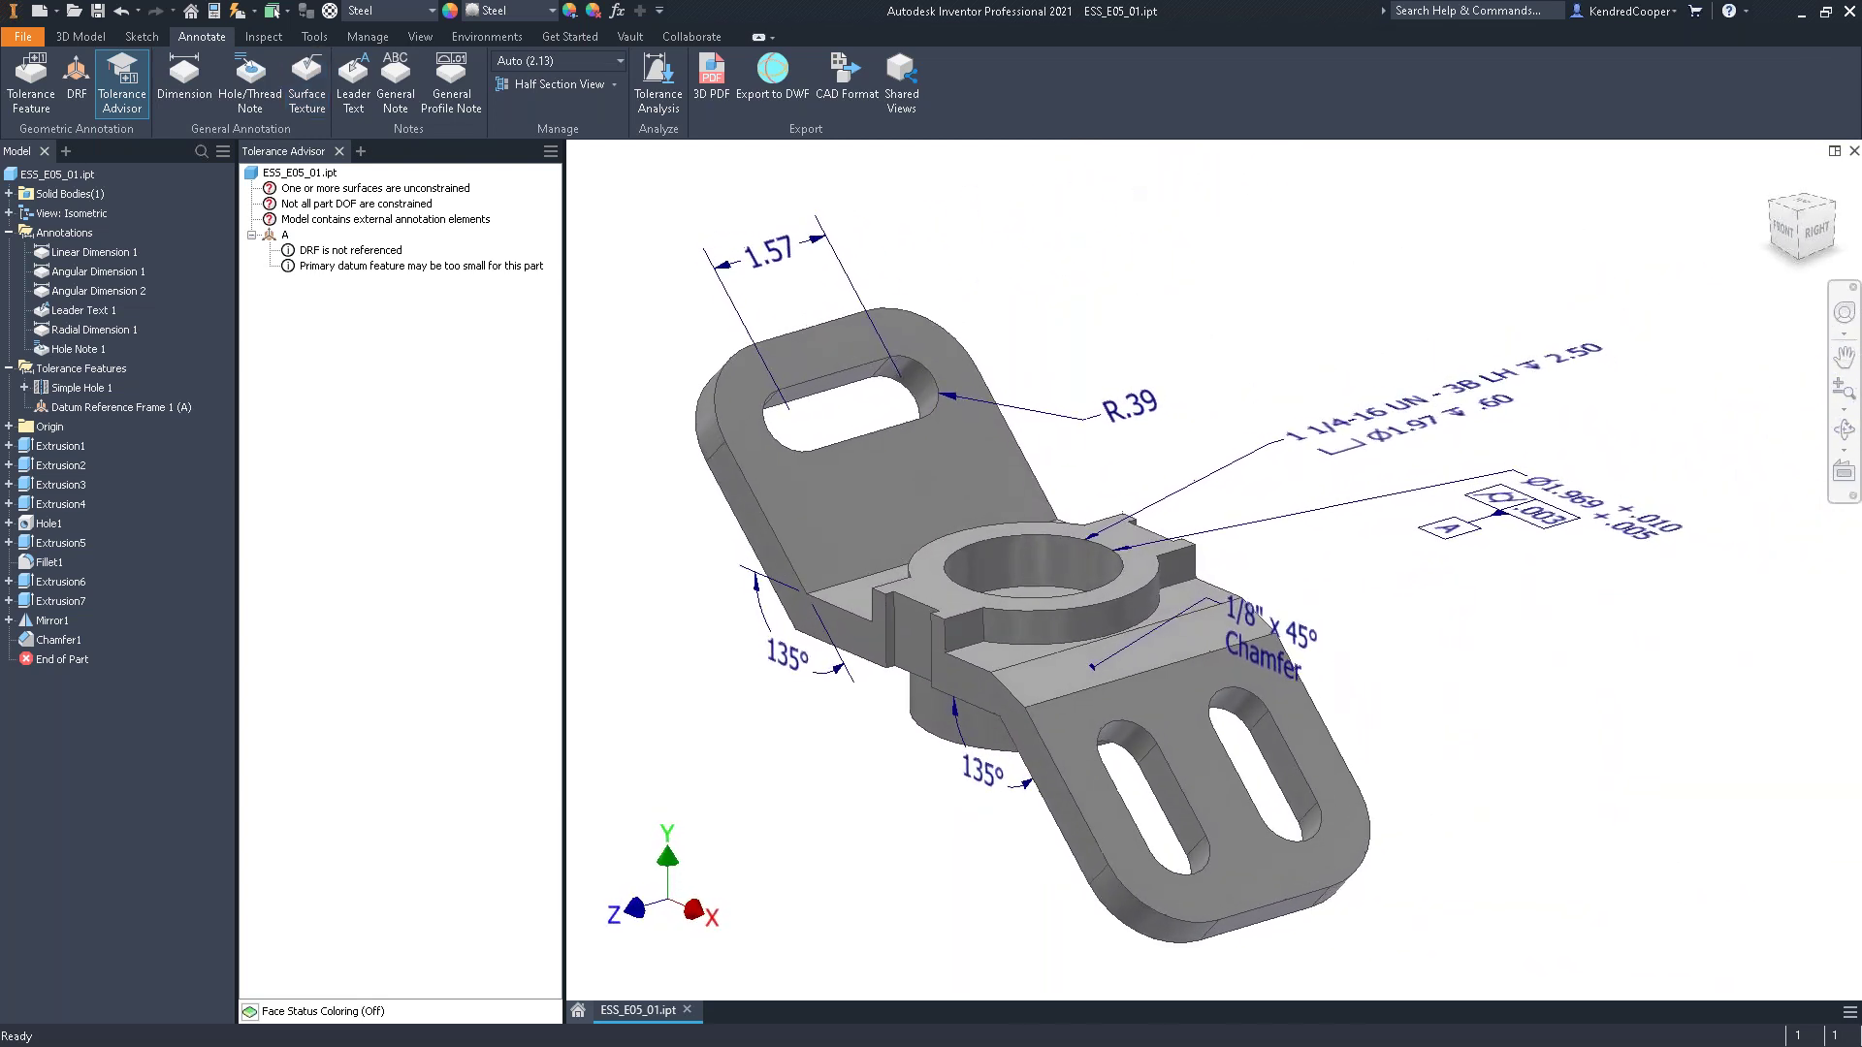
Begin a general note in the upper-right quadrant of the graphics view
{"action": "left_click", "coordinate": [409, 92]}
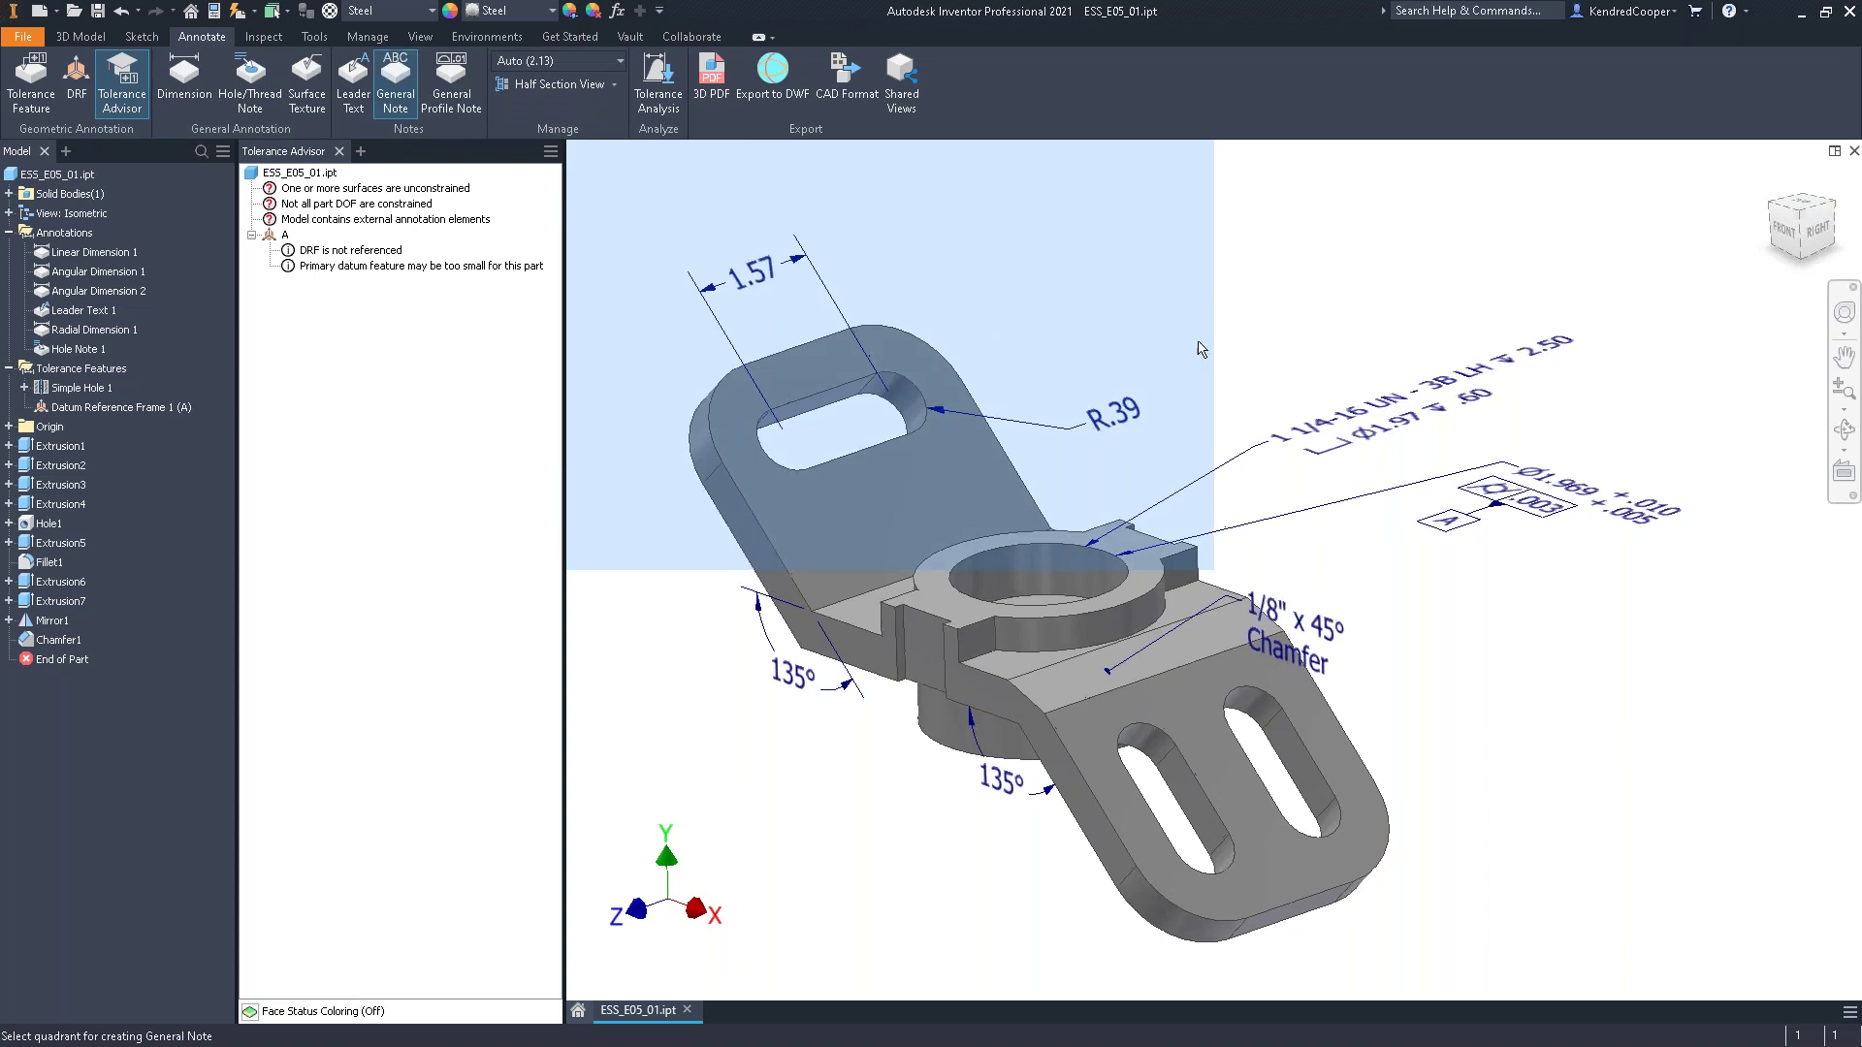
{"action": "scroll", "coordinate": [1200, 349], "scroll_direction": "down", "scroll_amount": 4}
{"action": "scroll", "coordinate": [1009, 362], "scroll_direction": "up", "scroll_amount": 2}
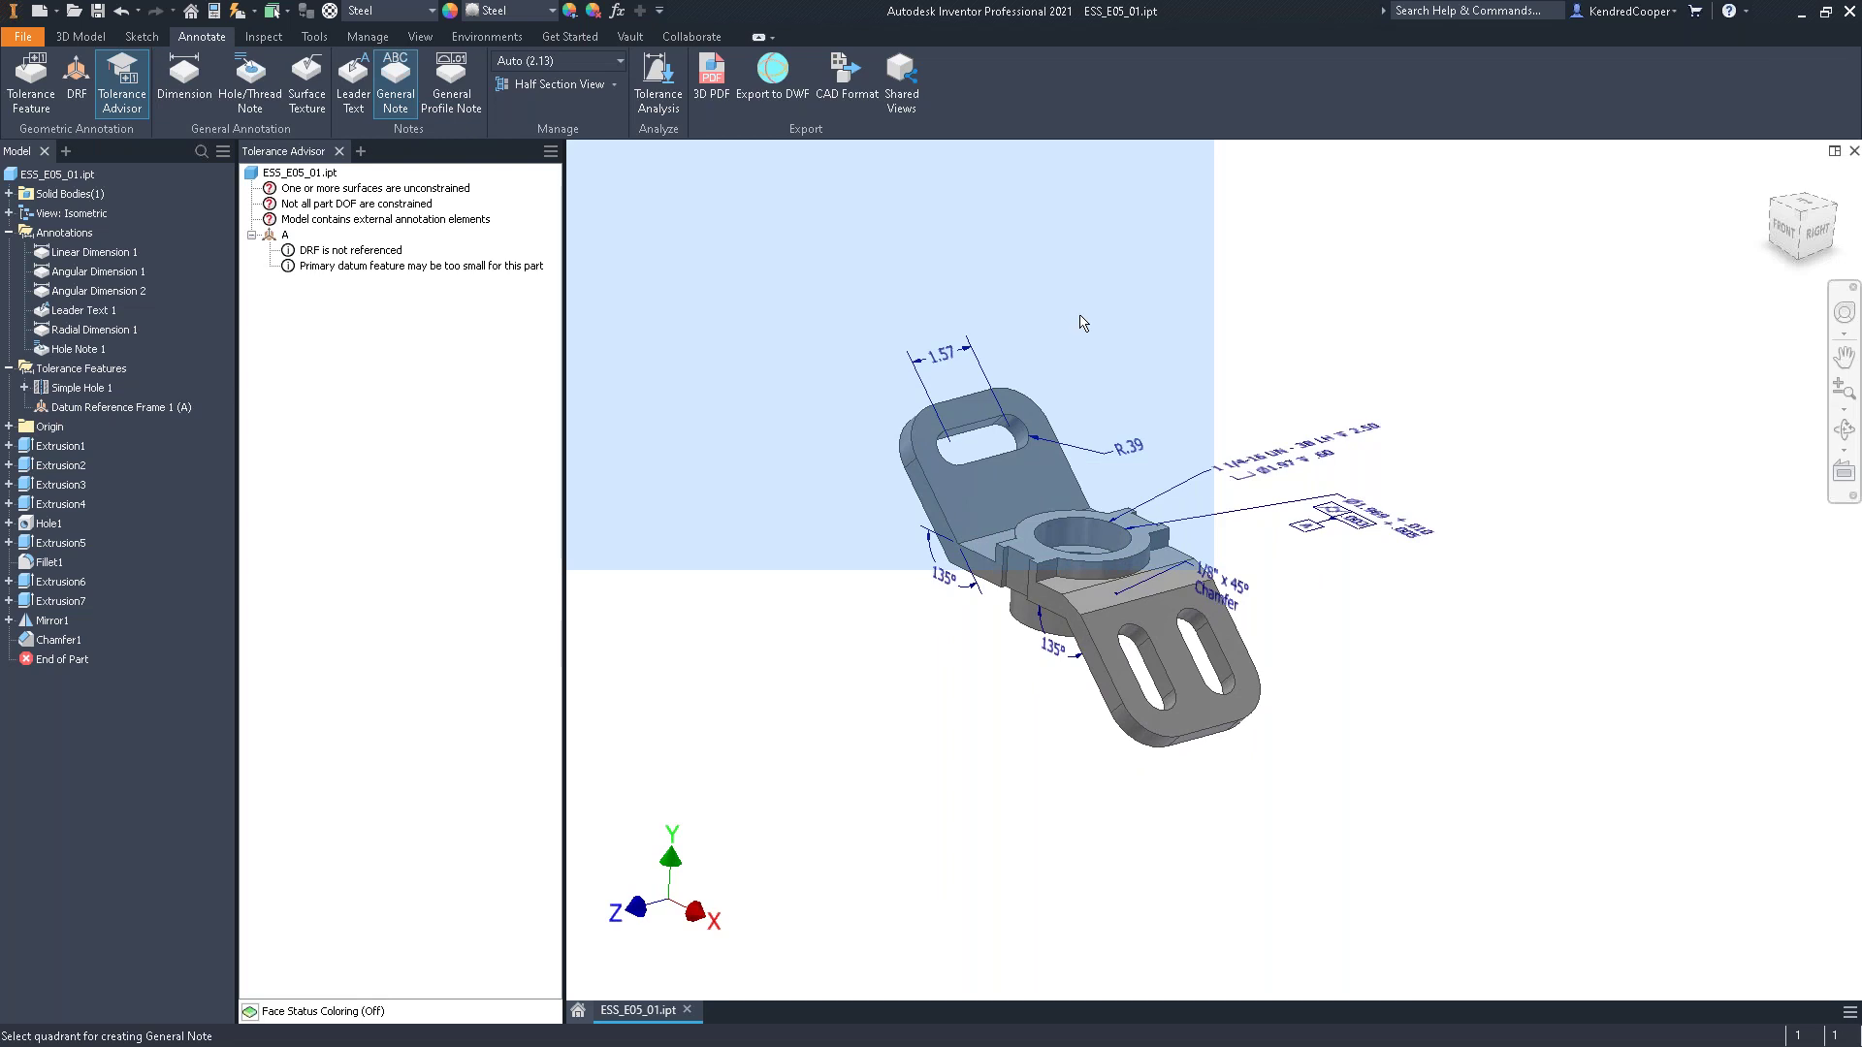
{"action": "scroll", "coordinate": [1363, 330], "scroll_direction": "up", "scroll_amount": 3}
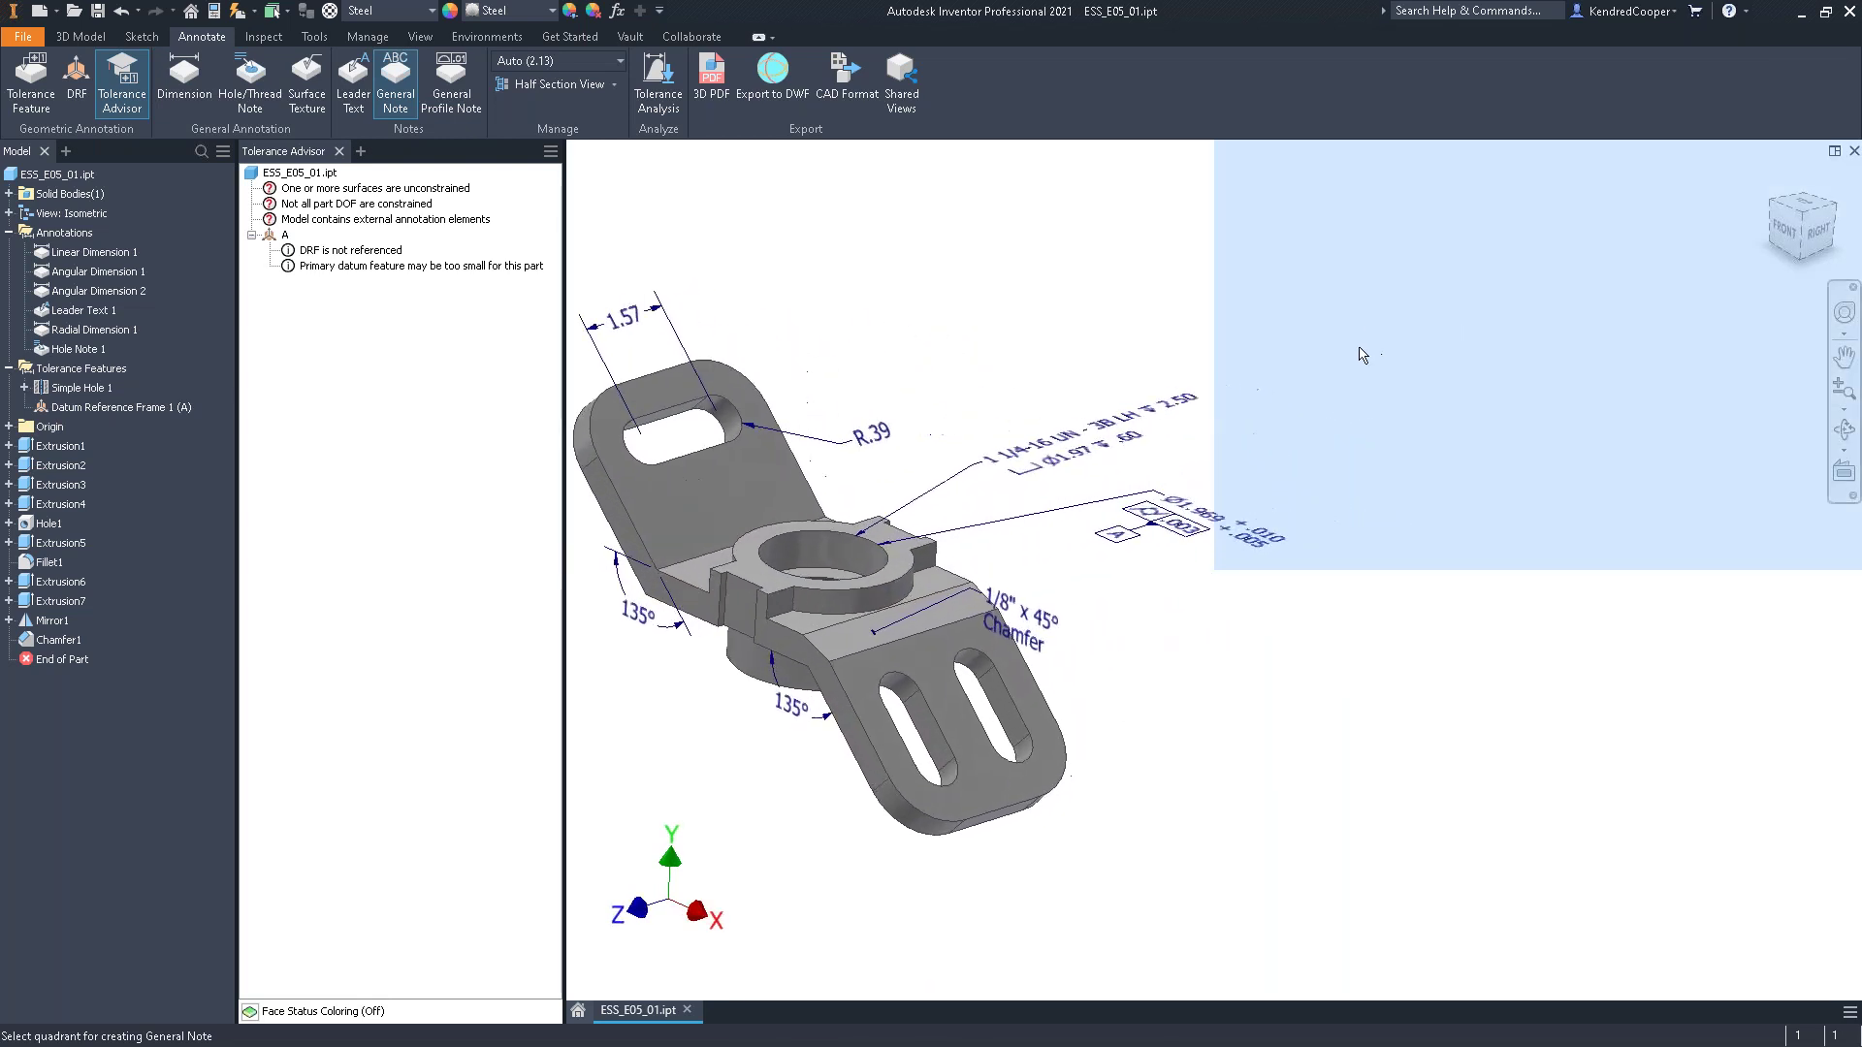
{"action": "scroll", "coordinate": [1348, 358], "scroll_direction": "up", "scroll_amount": 2}
{"action": "left_click", "coordinate": [1330, 358]}
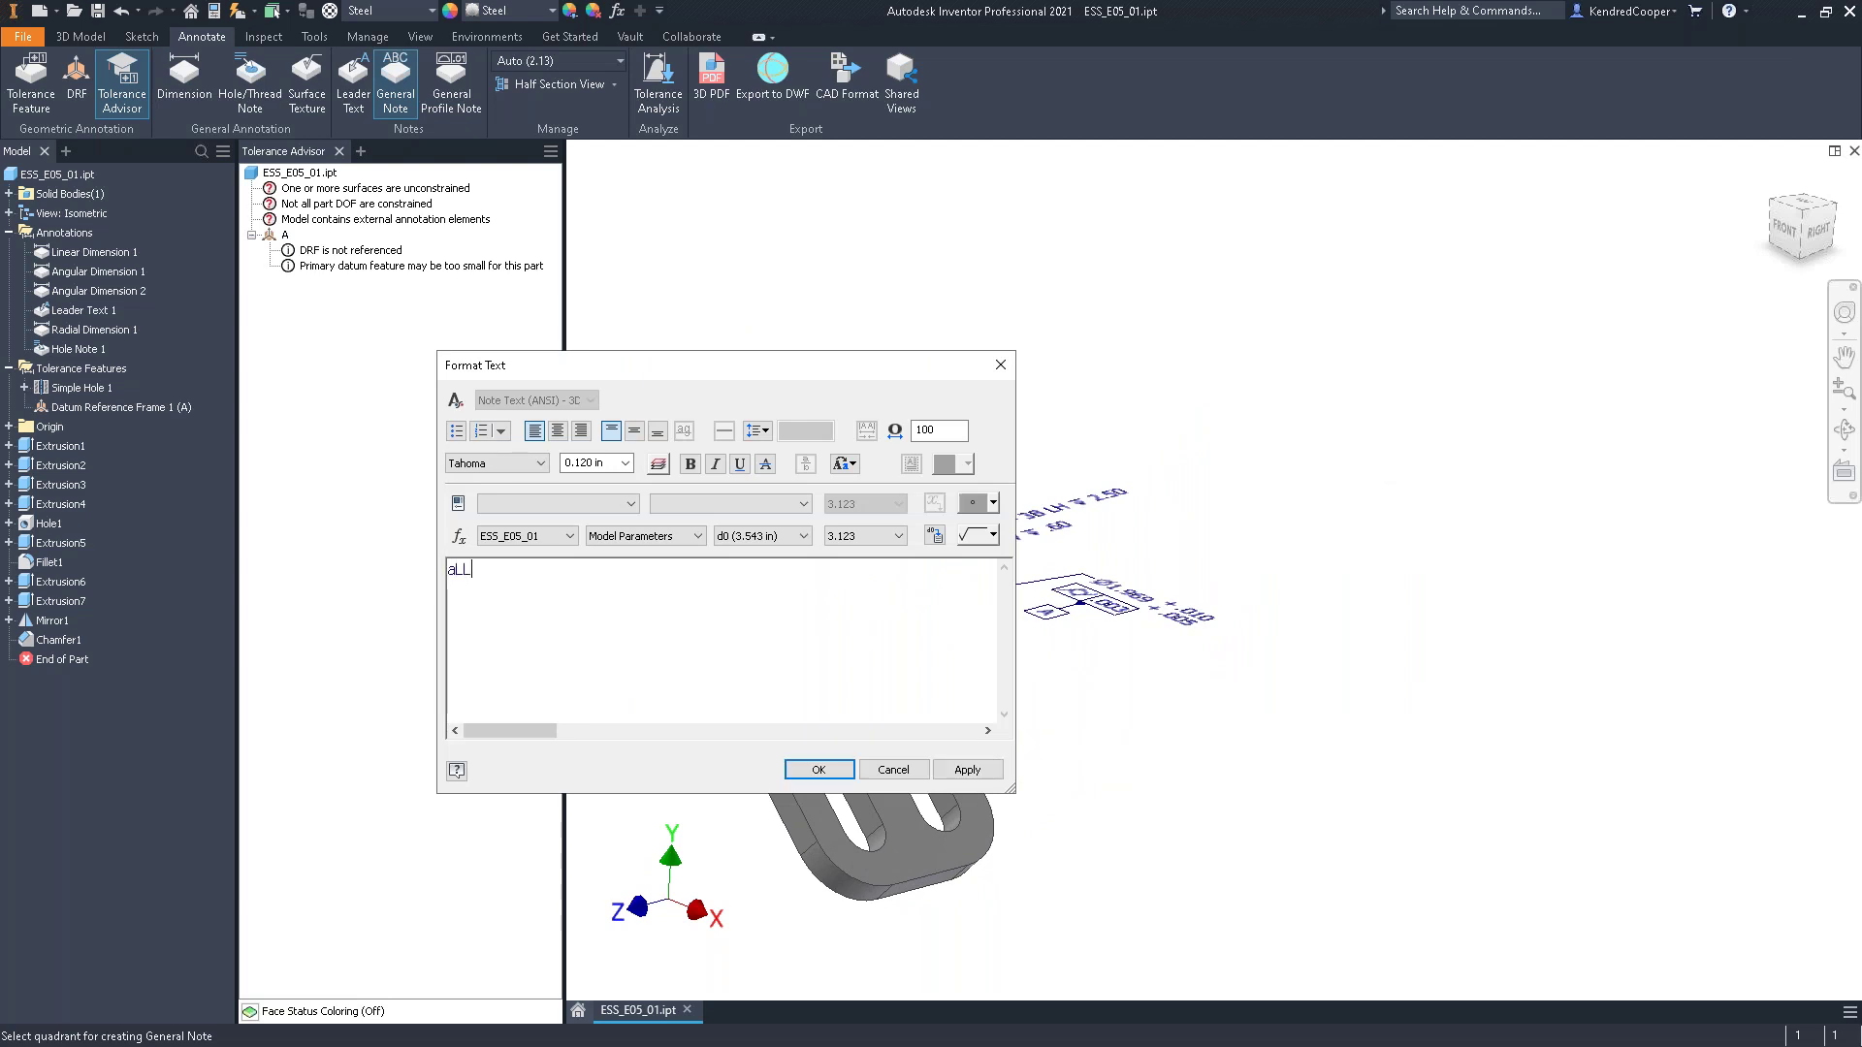
Write the general note as "All surfaces to be finished" and, on a second line, "to 16BL Max per gauge", and accept it
{"action": "type", "text": "All surfaces to "}
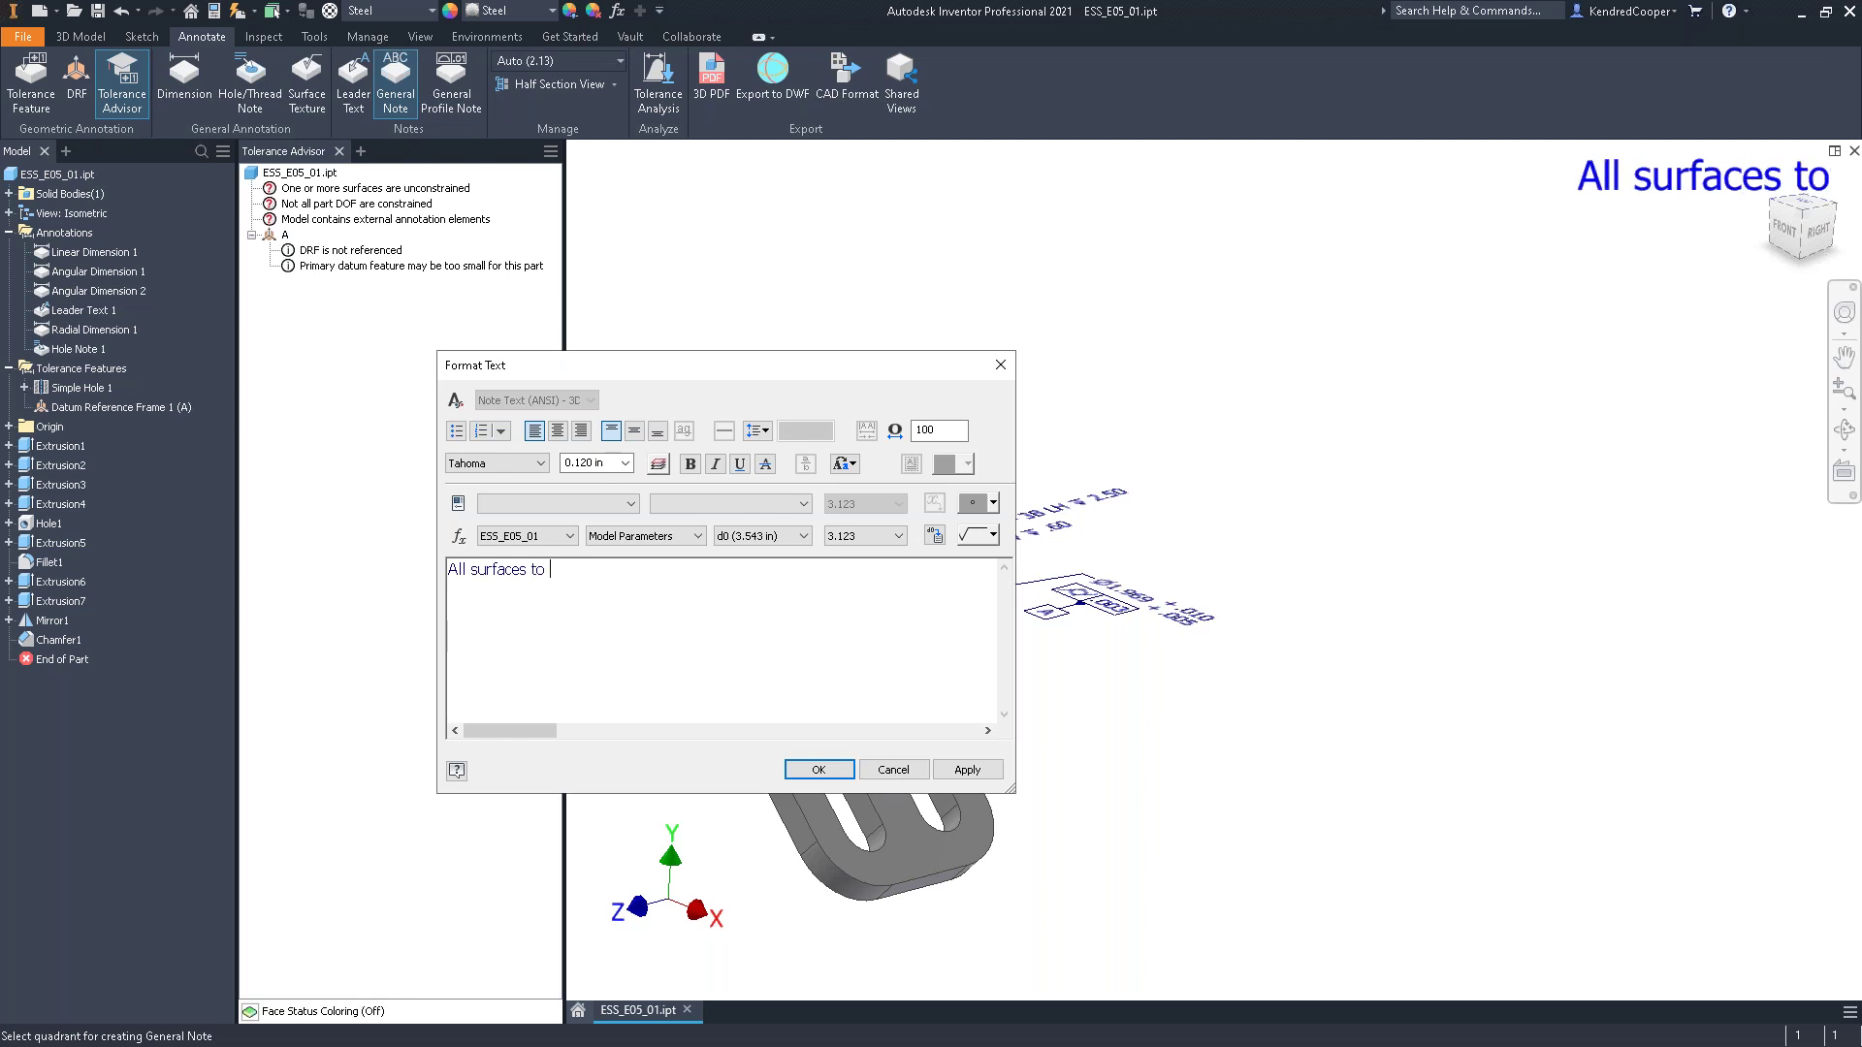
{"action": "type", "text": "be machined"}
{"action": "key", "text": "BackSpace"}
{"action": "key", "text": "BackSpace"}
{"action": "key", "text": "BackSpace"}
{"action": "key", "text": "BackSpace"}
{"action": "key", "text": "BackSpace"}
{"action": "key", "text": "BackSpace"}
{"action": "key", "text": "BackSpace"}
{"action": "key", "text": "BackSpace"}
{"action": "type", "text": "finished"}
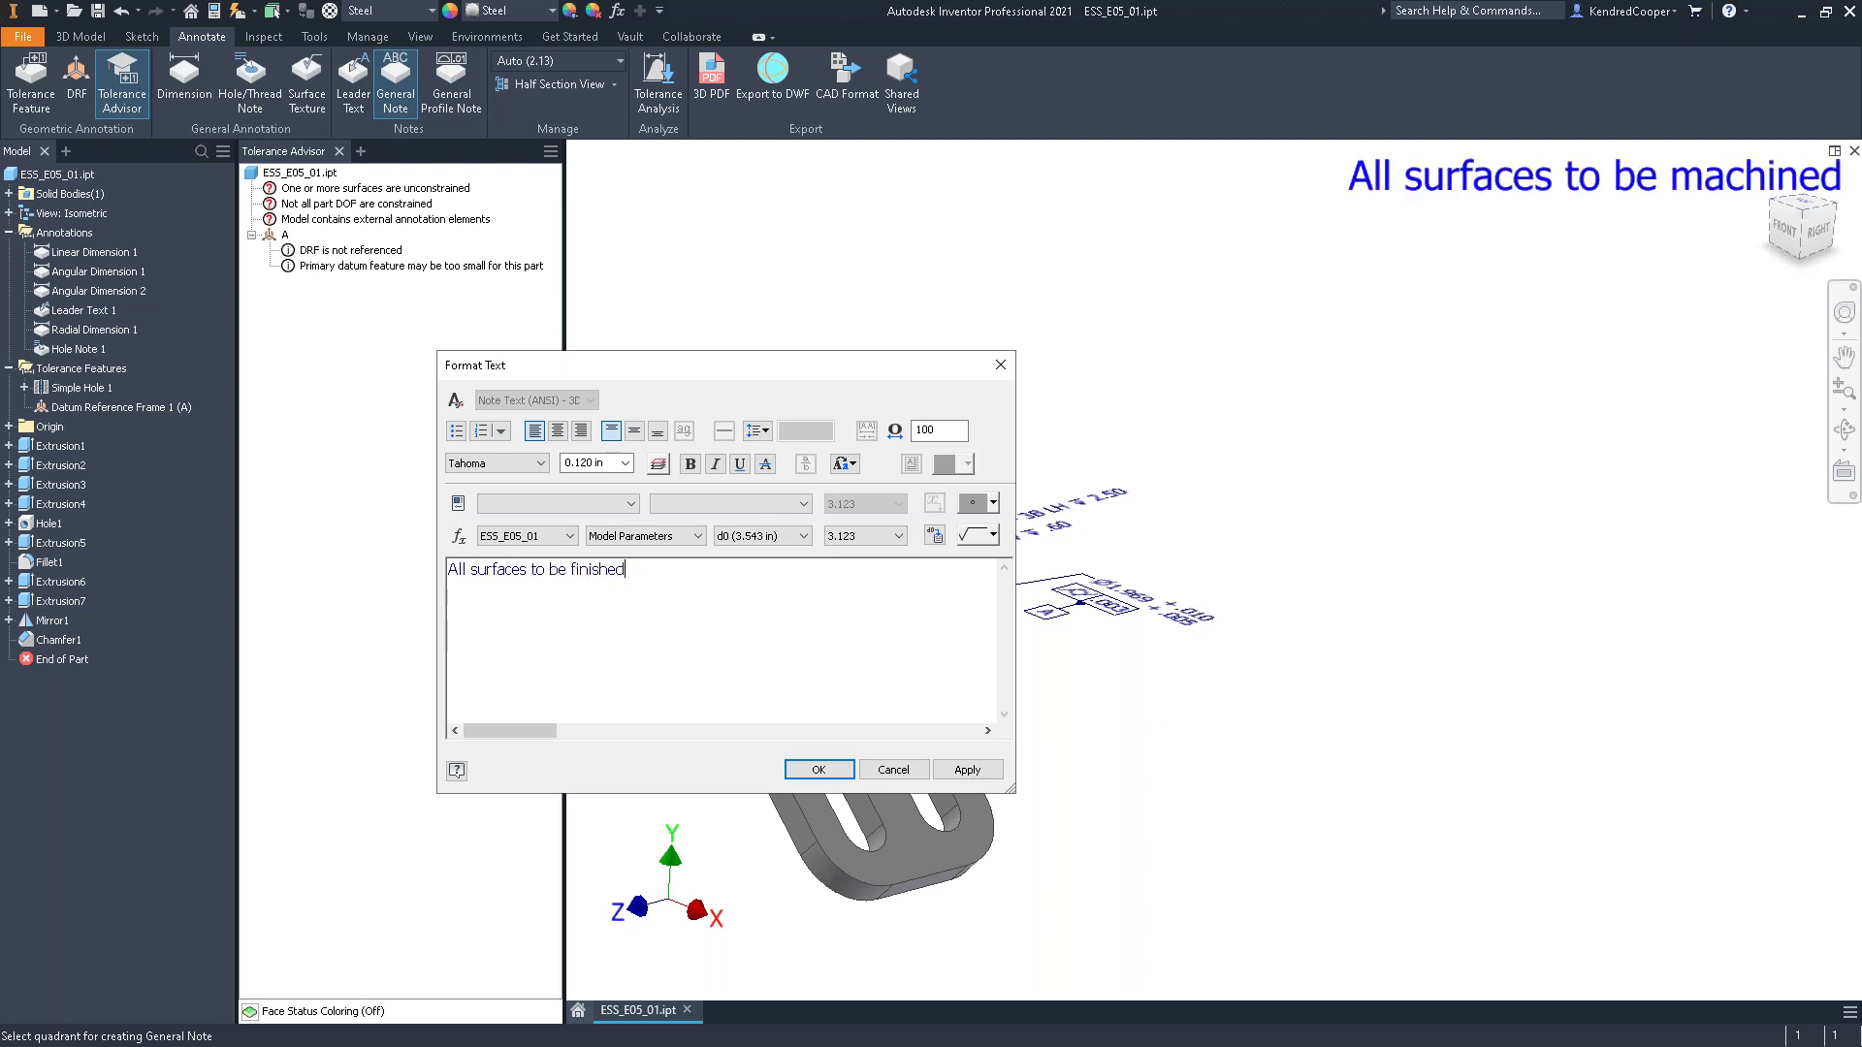
{"action": "key", "text": "Return"}
{"action": "type", "text": "to 16BL"}
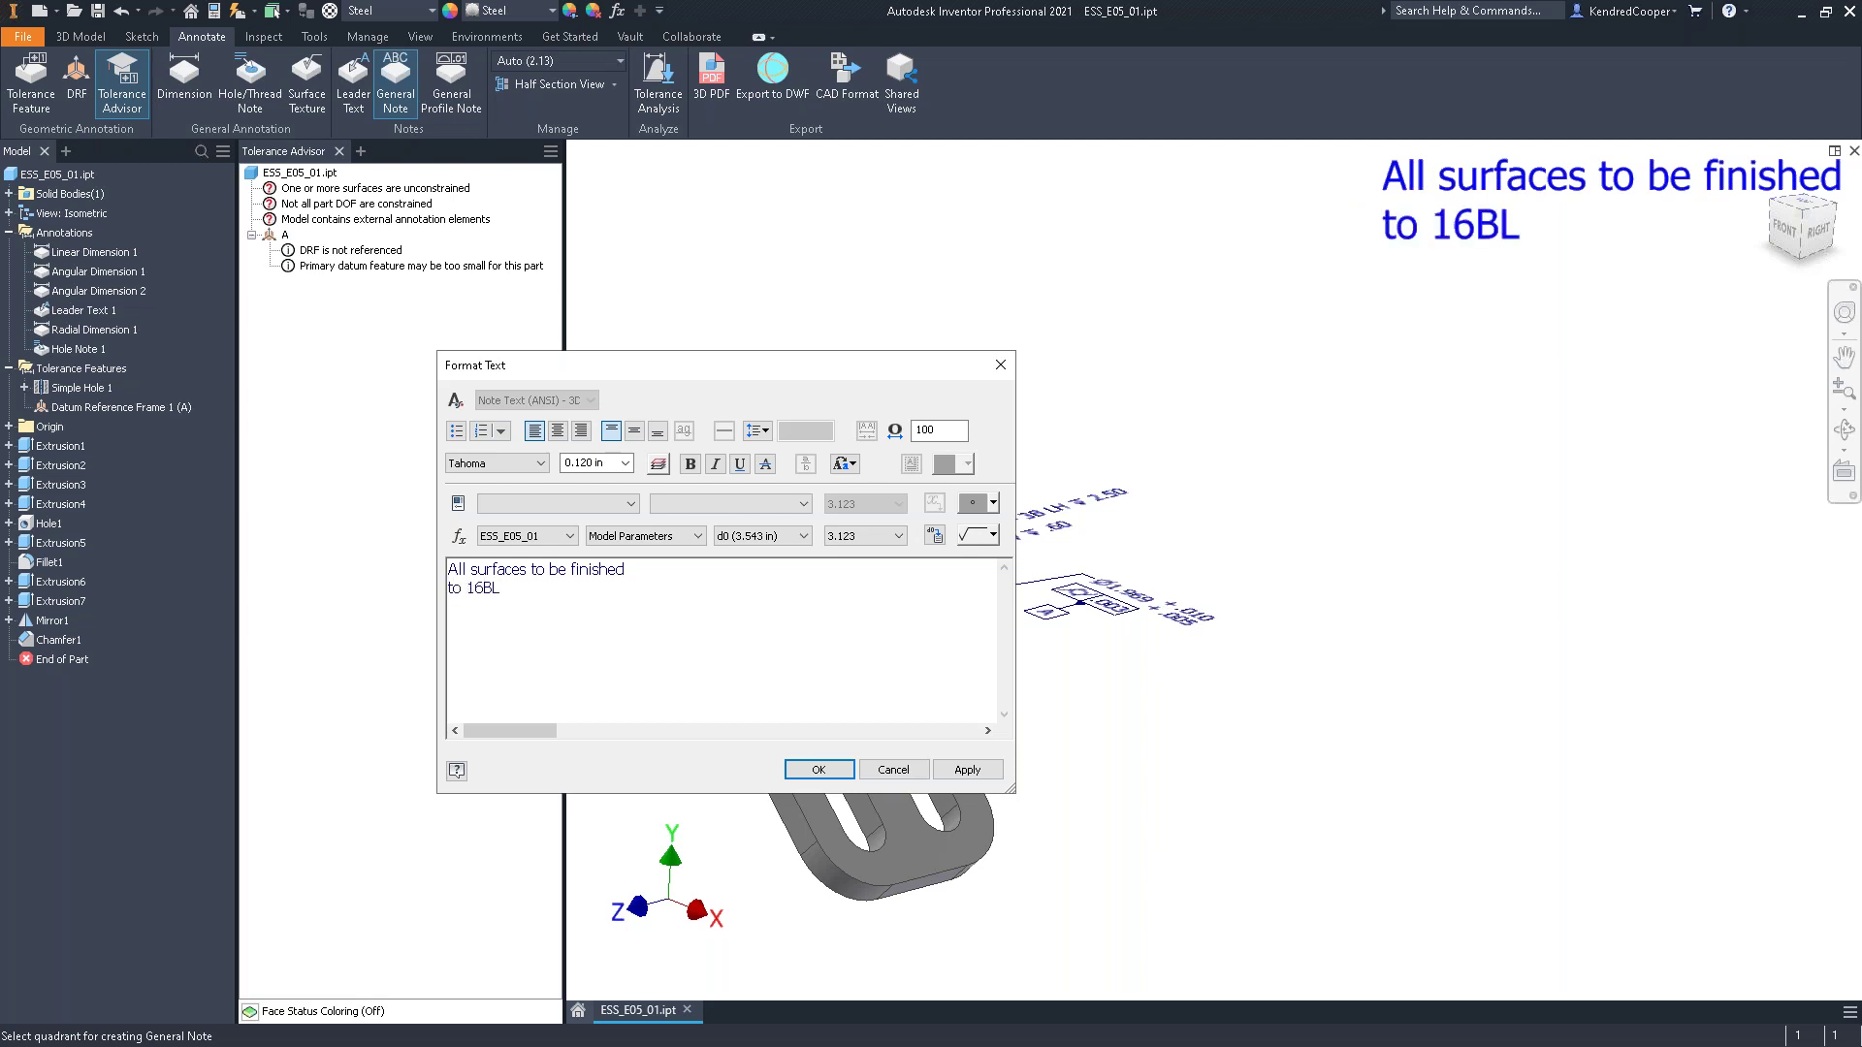
{"action": "type", "text": " Max per gauge"}
{"action": "left_click", "coordinate": [826, 770]}
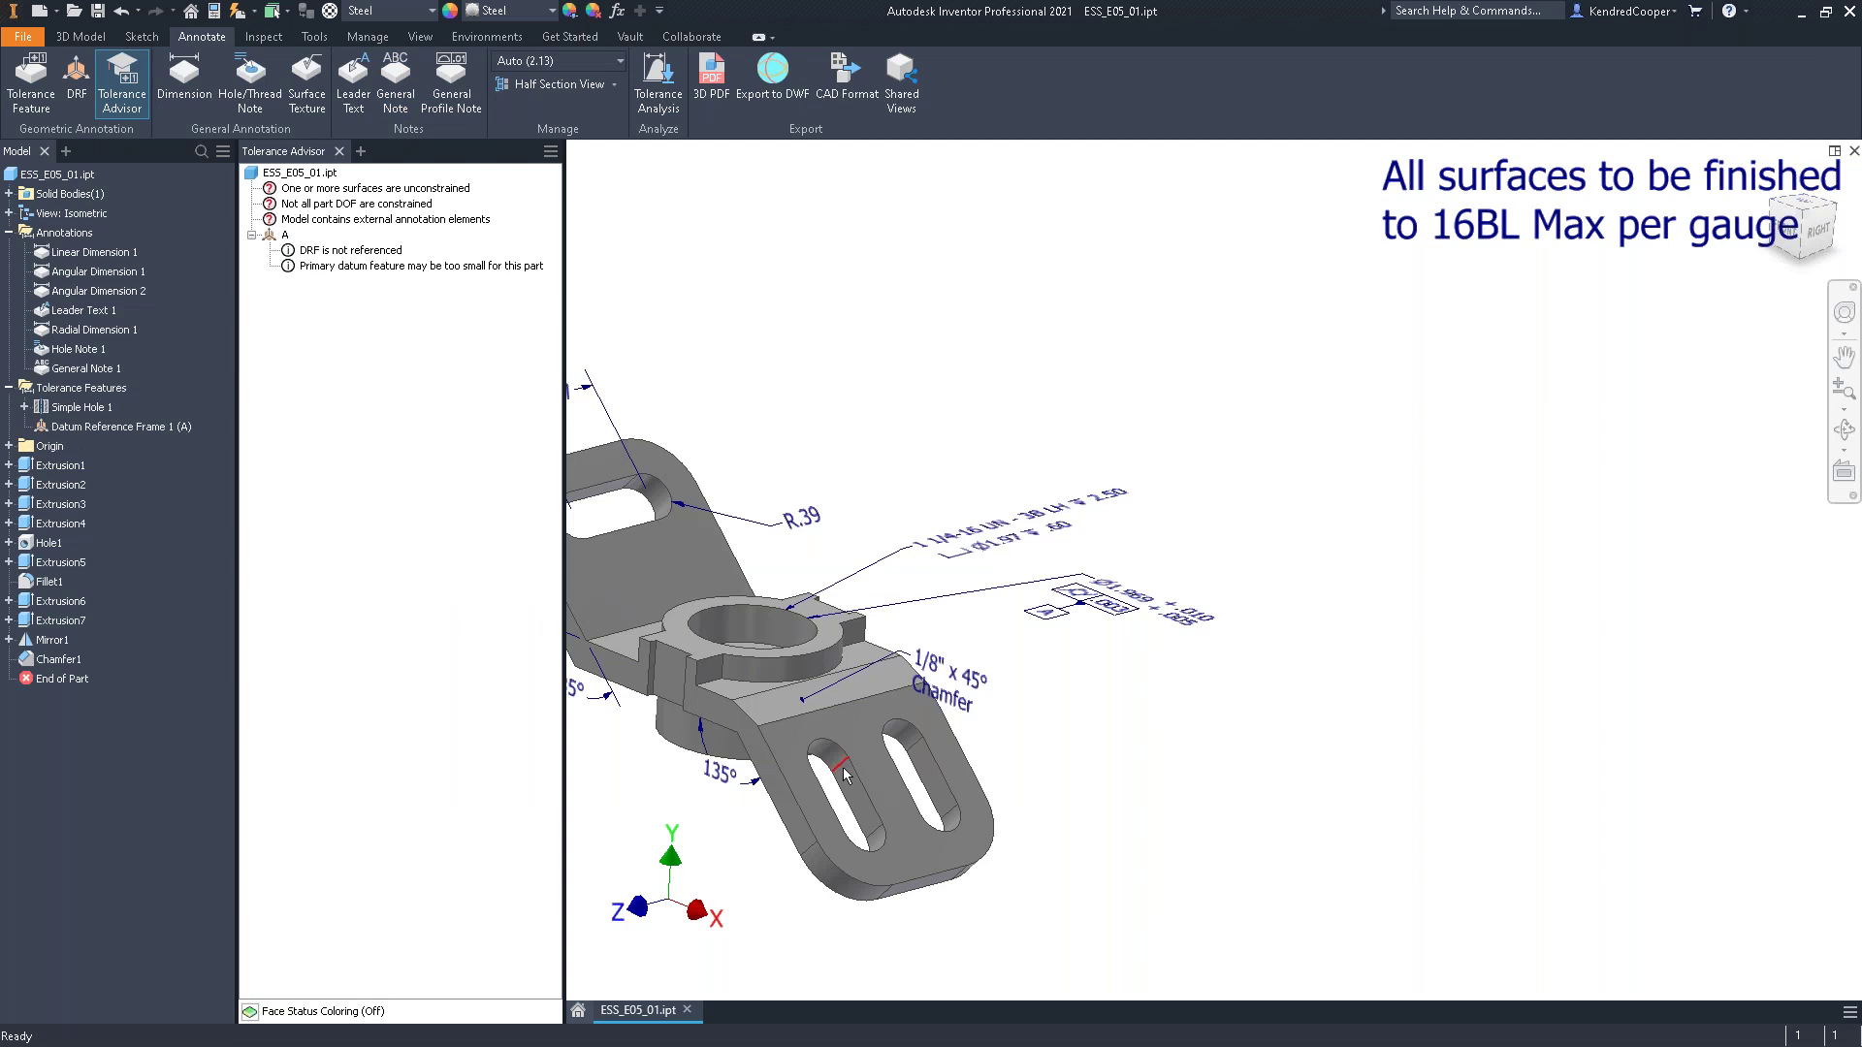
Try the General Profile Note command and leave it without placing a note
{"action": "key", "text": "F6"}
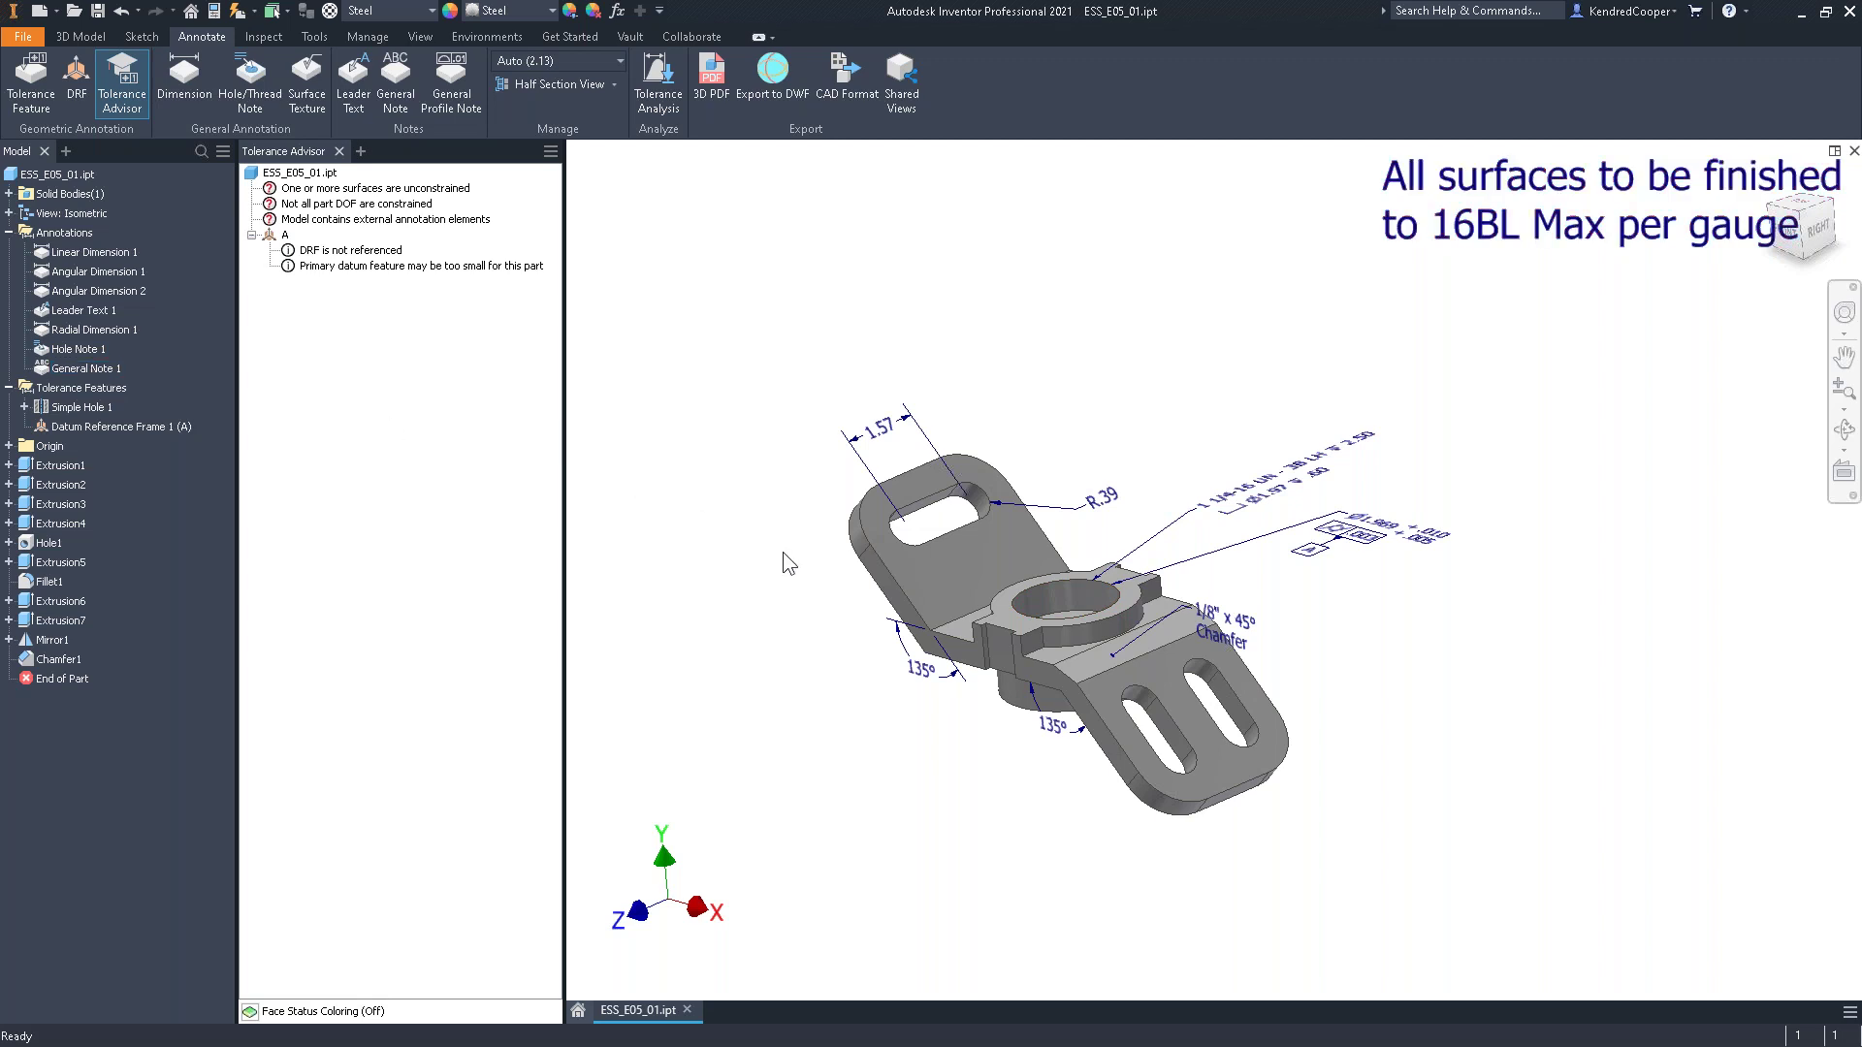
{"action": "scroll", "coordinate": [788, 551], "scroll_direction": "up", "scroll_amount": 3}
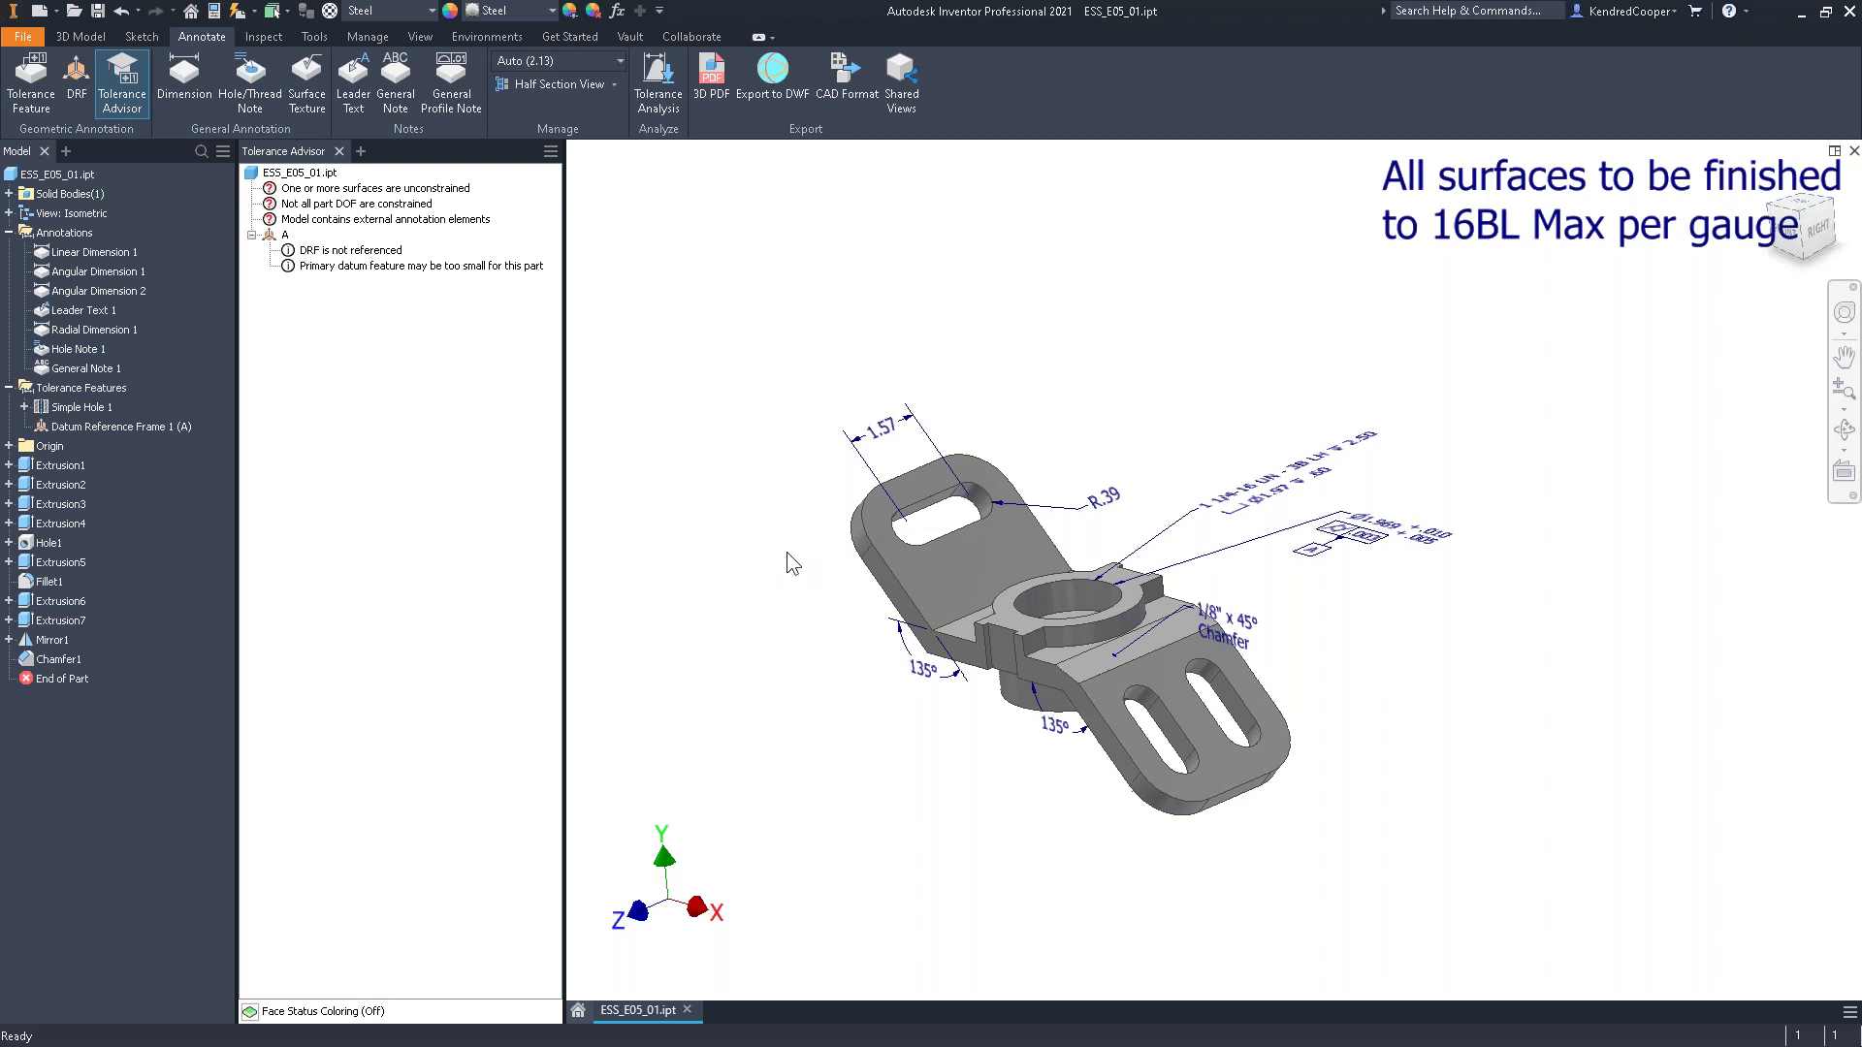
{"action": "left_click", "coordinate": [454, 73]}
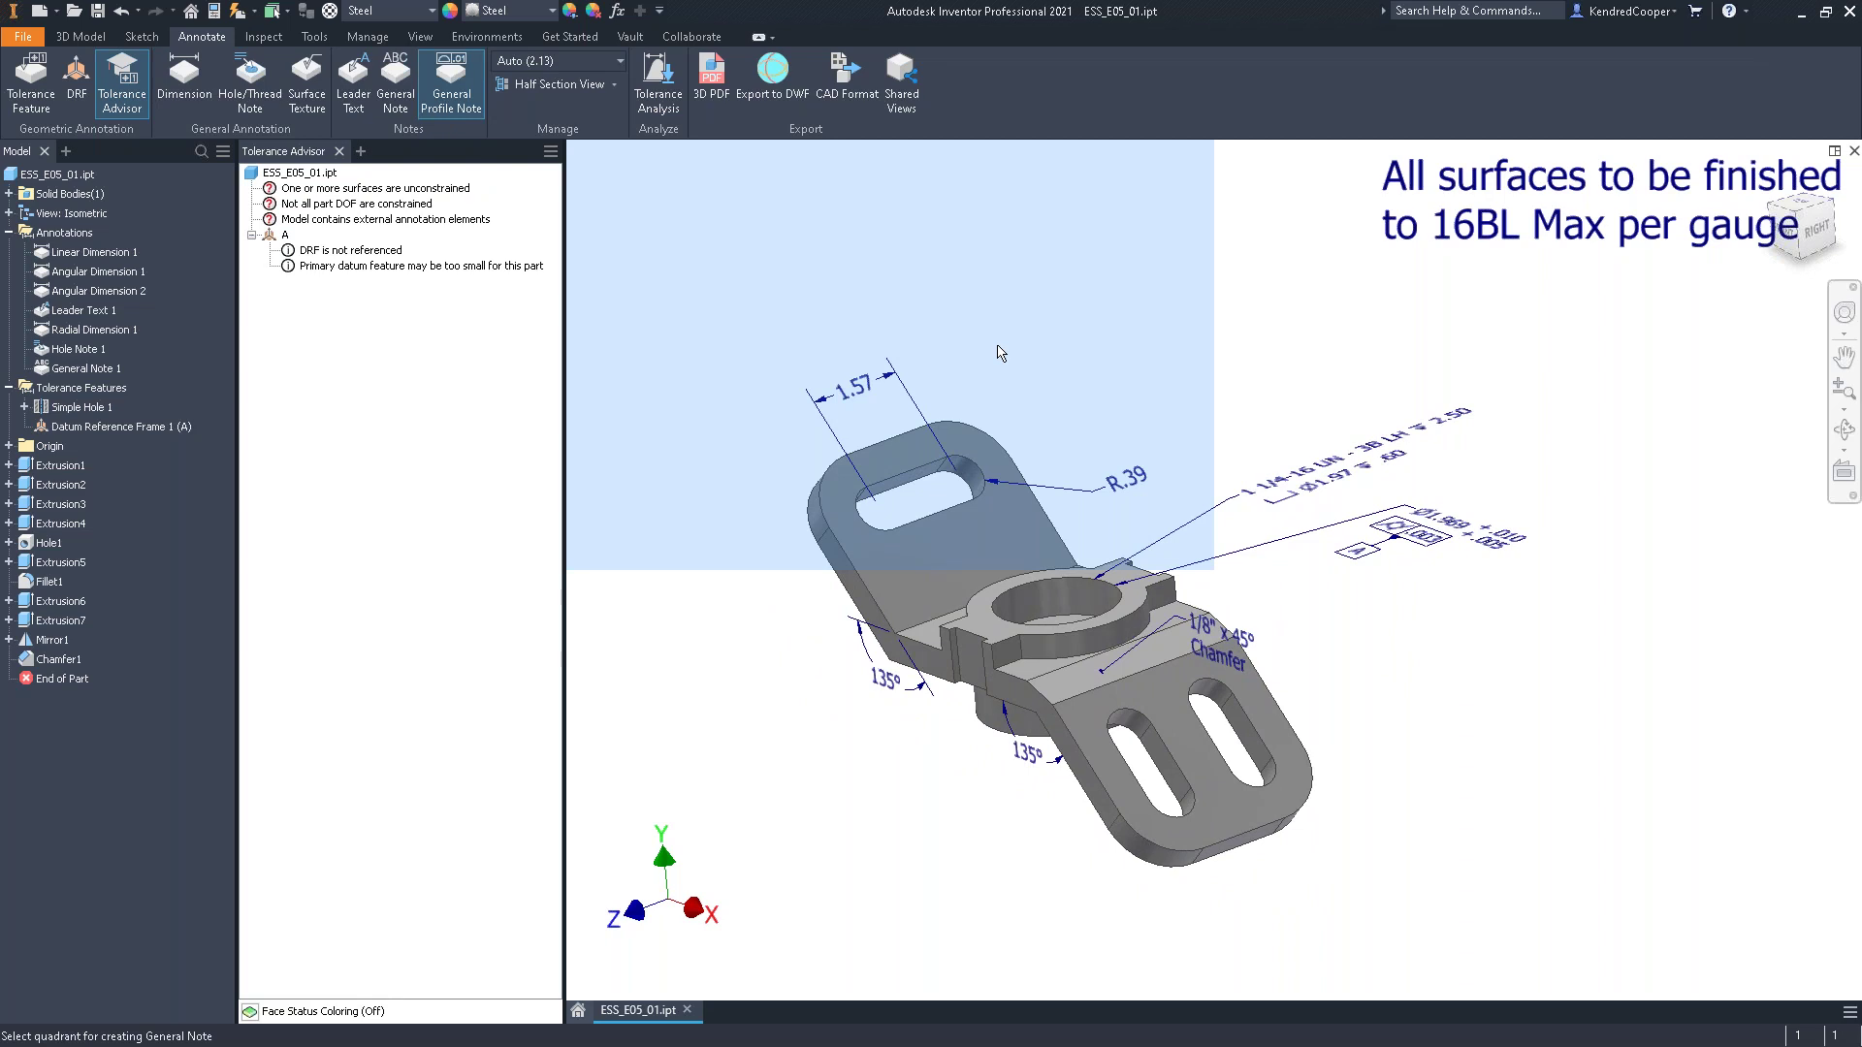
{"action": "left_click", "coordinate": [451, 83]}
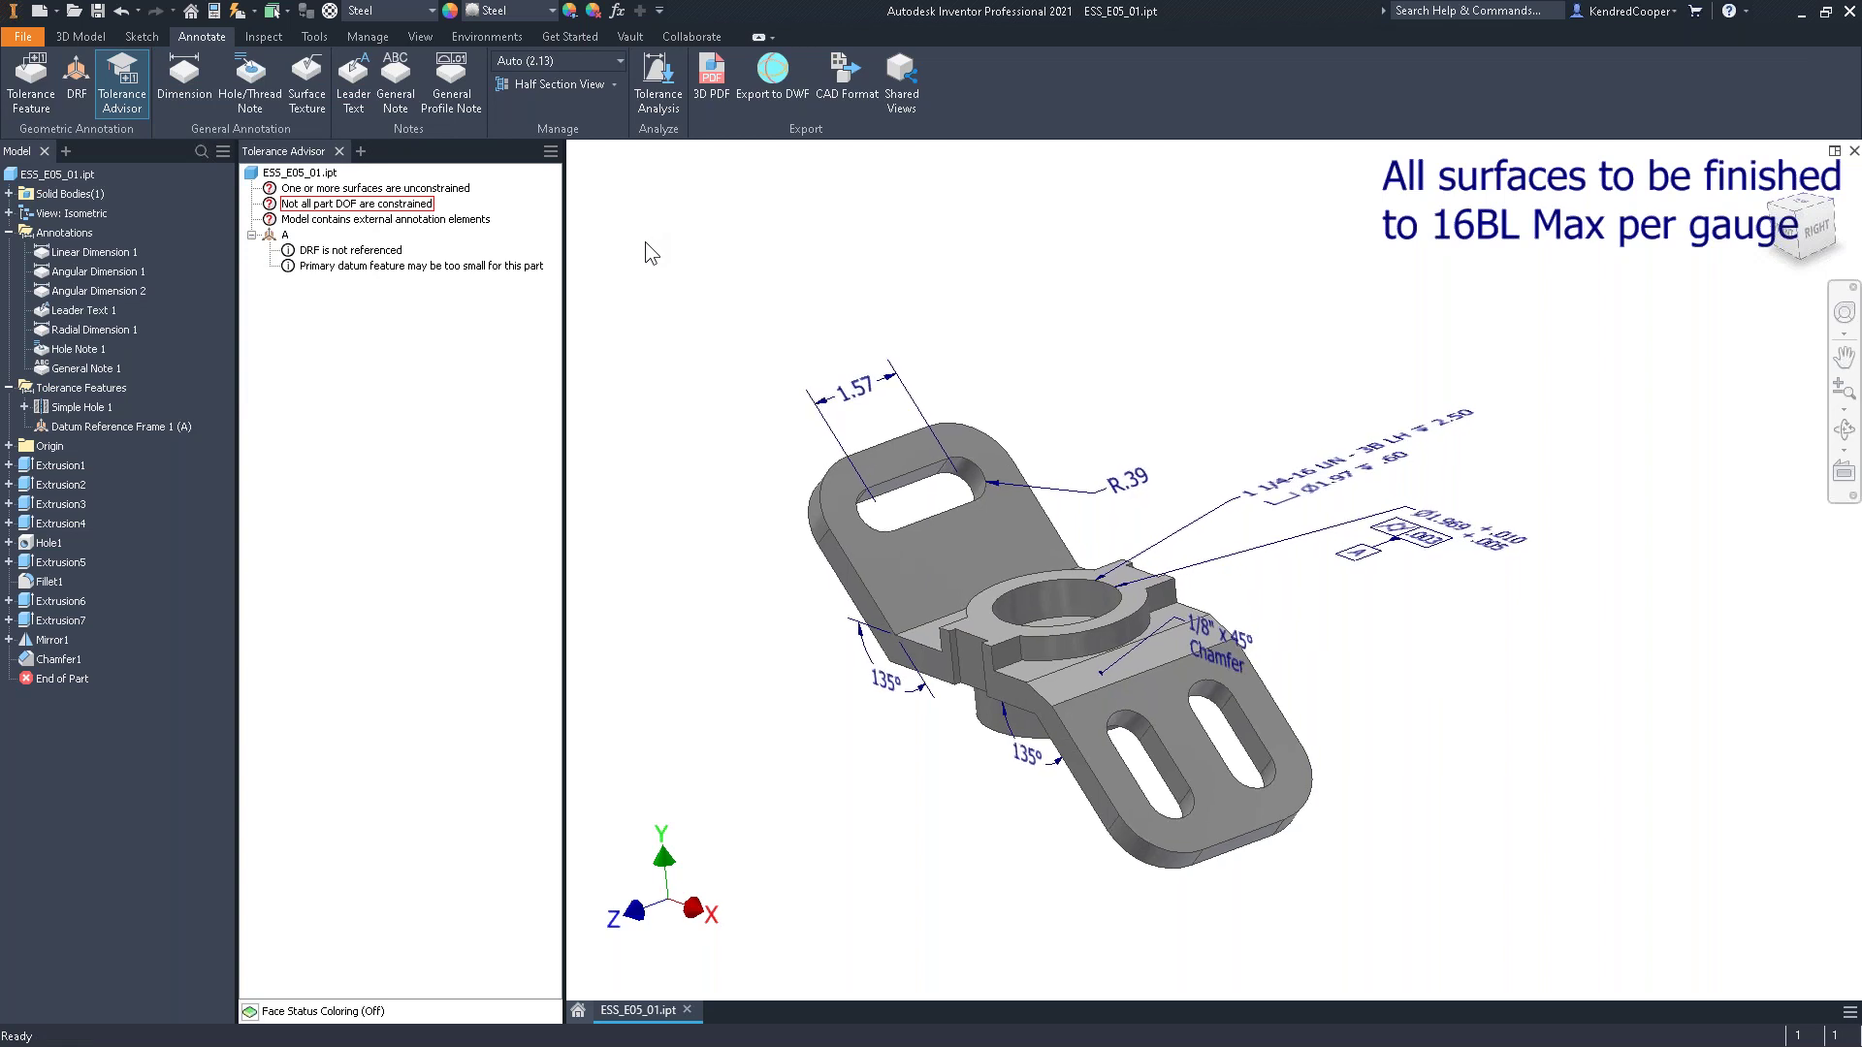
{"action": "scroll", "coordinate": [706, 285], "scroll_direction": "down", "scroll_amount": 2}
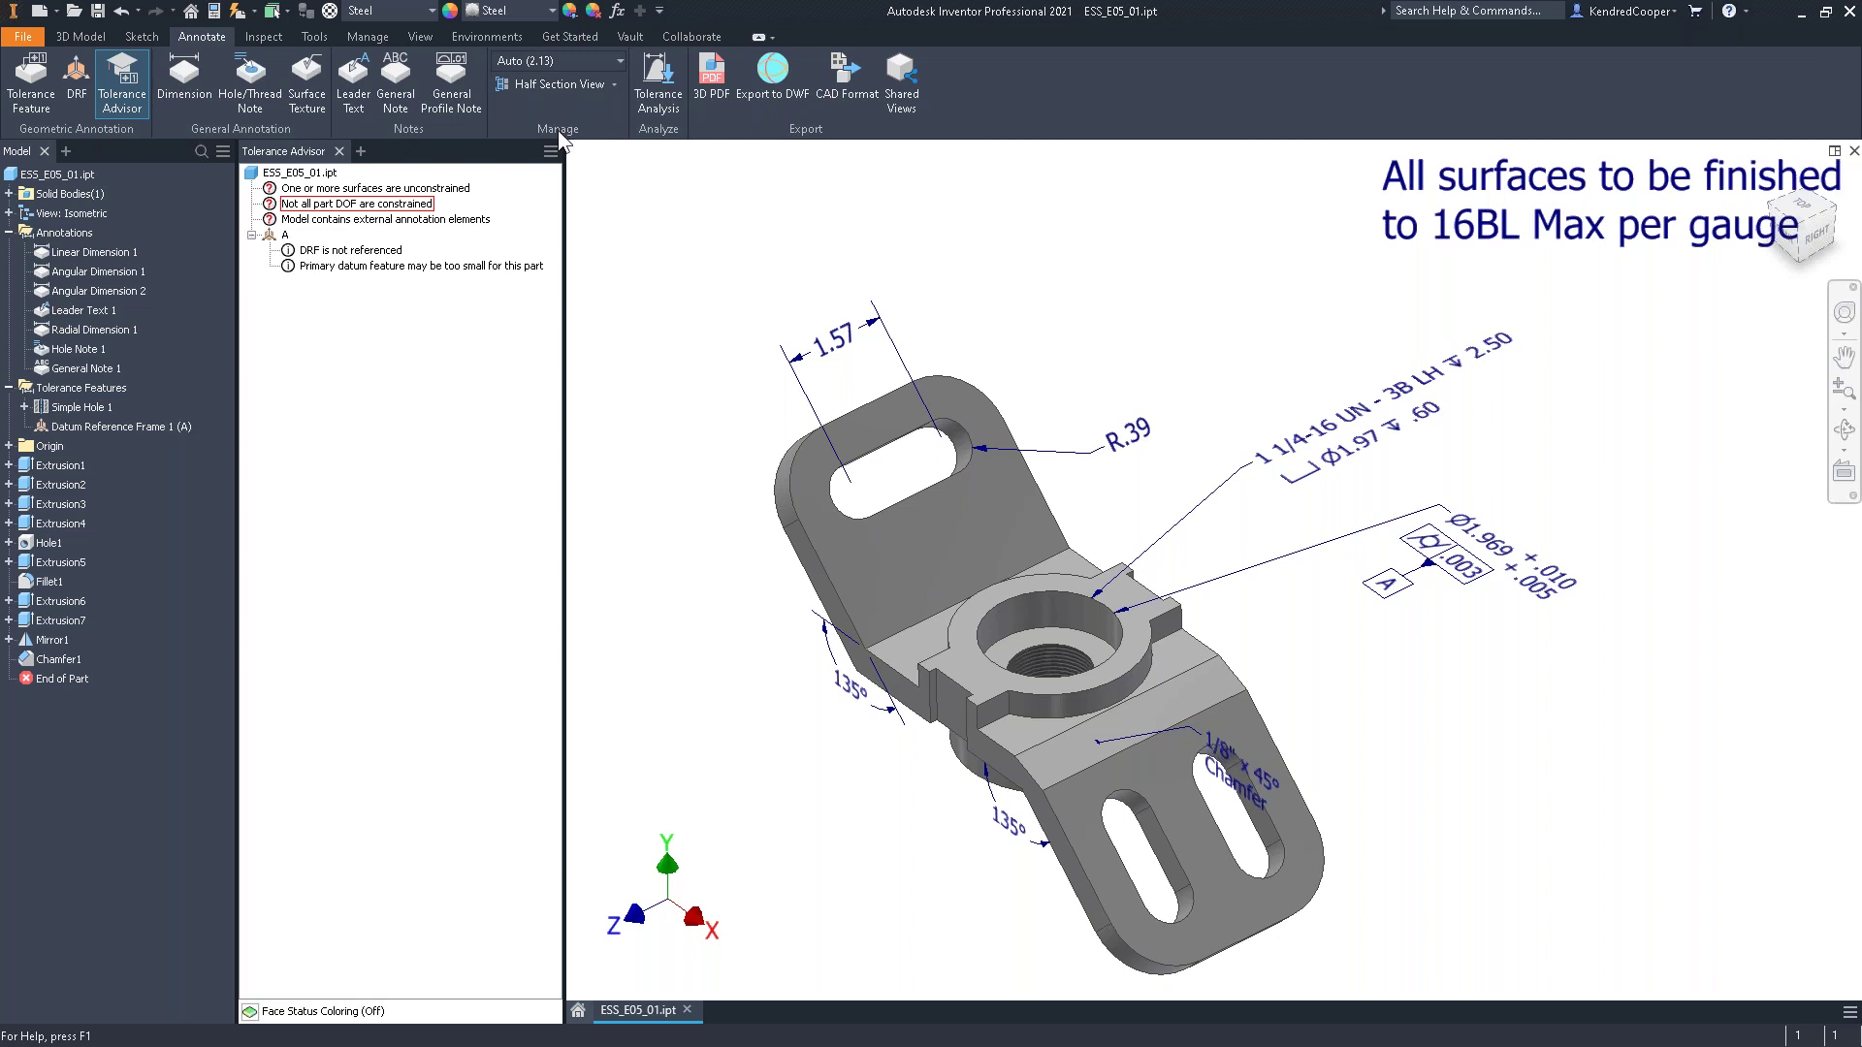
Try a 1:1 annotation scale on the part's 3D annotations, and set the scale to 2:1
{"action": "left_click", "coordinate": [609, 62]}
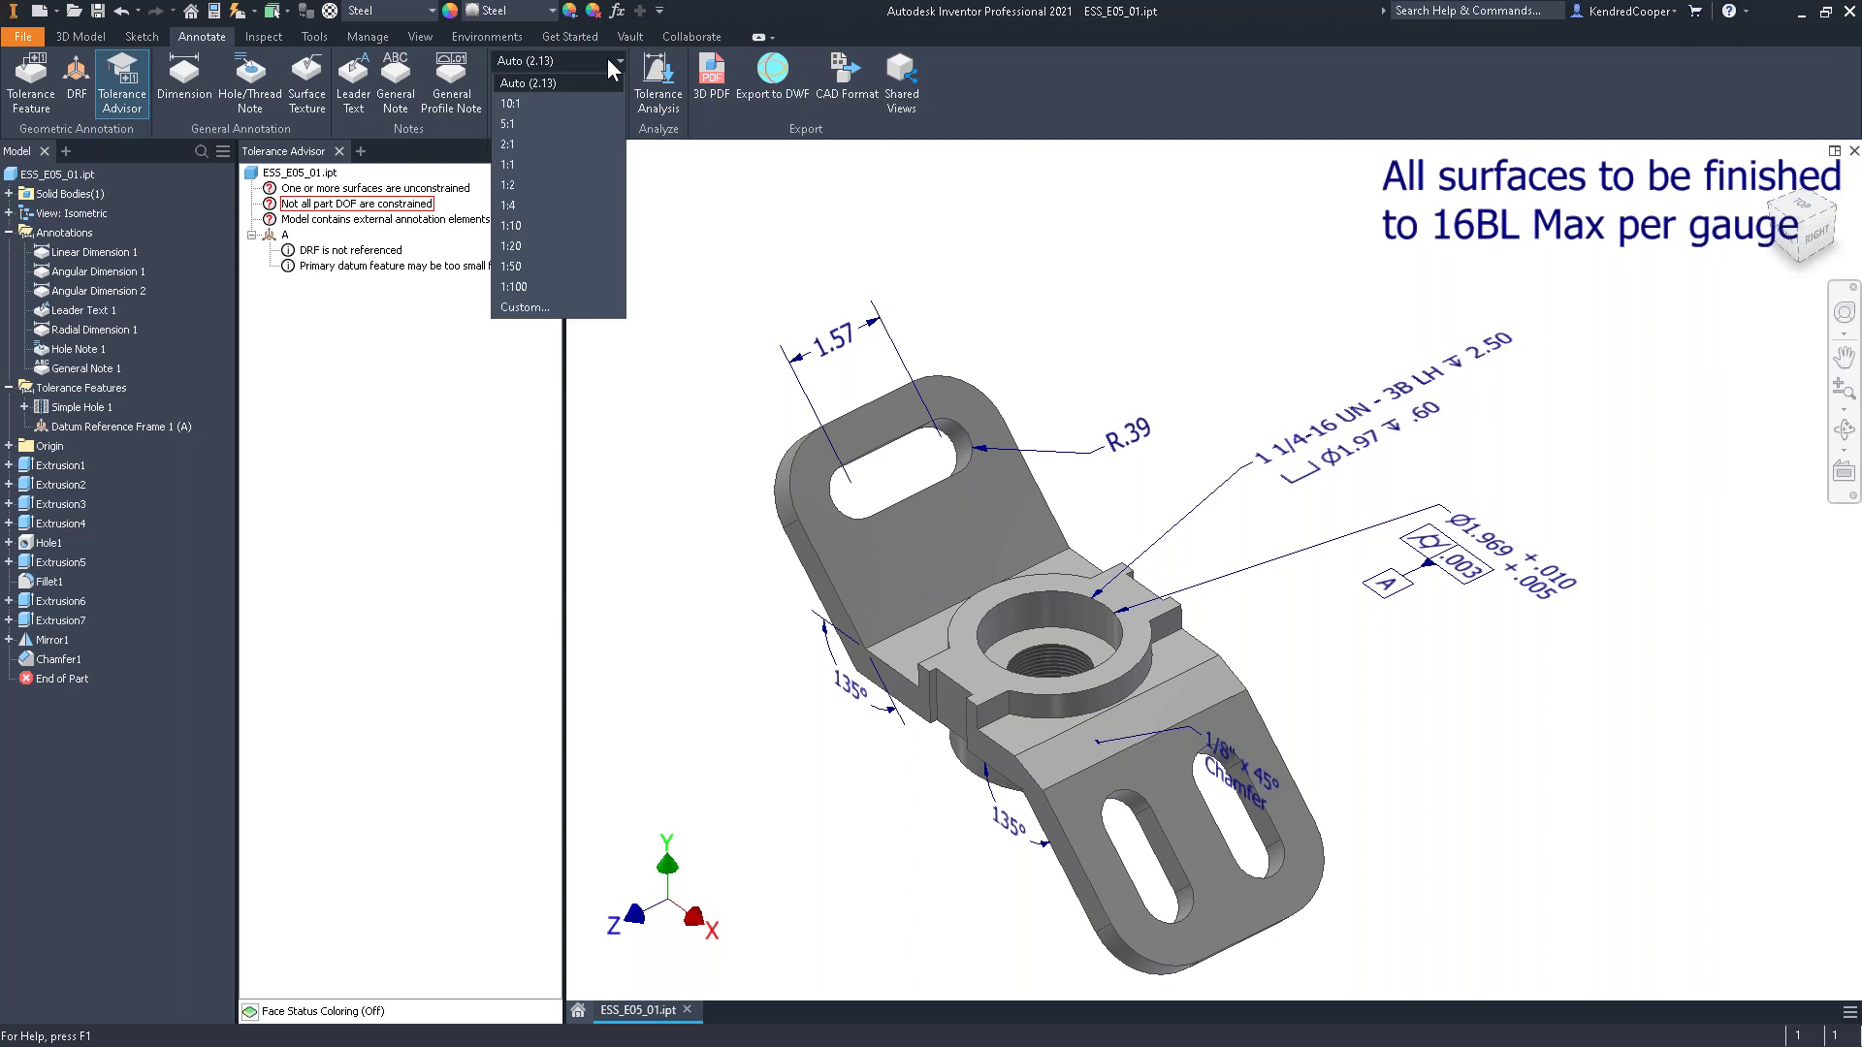
{"action": "left_click", "coordinate": [566, 166]}
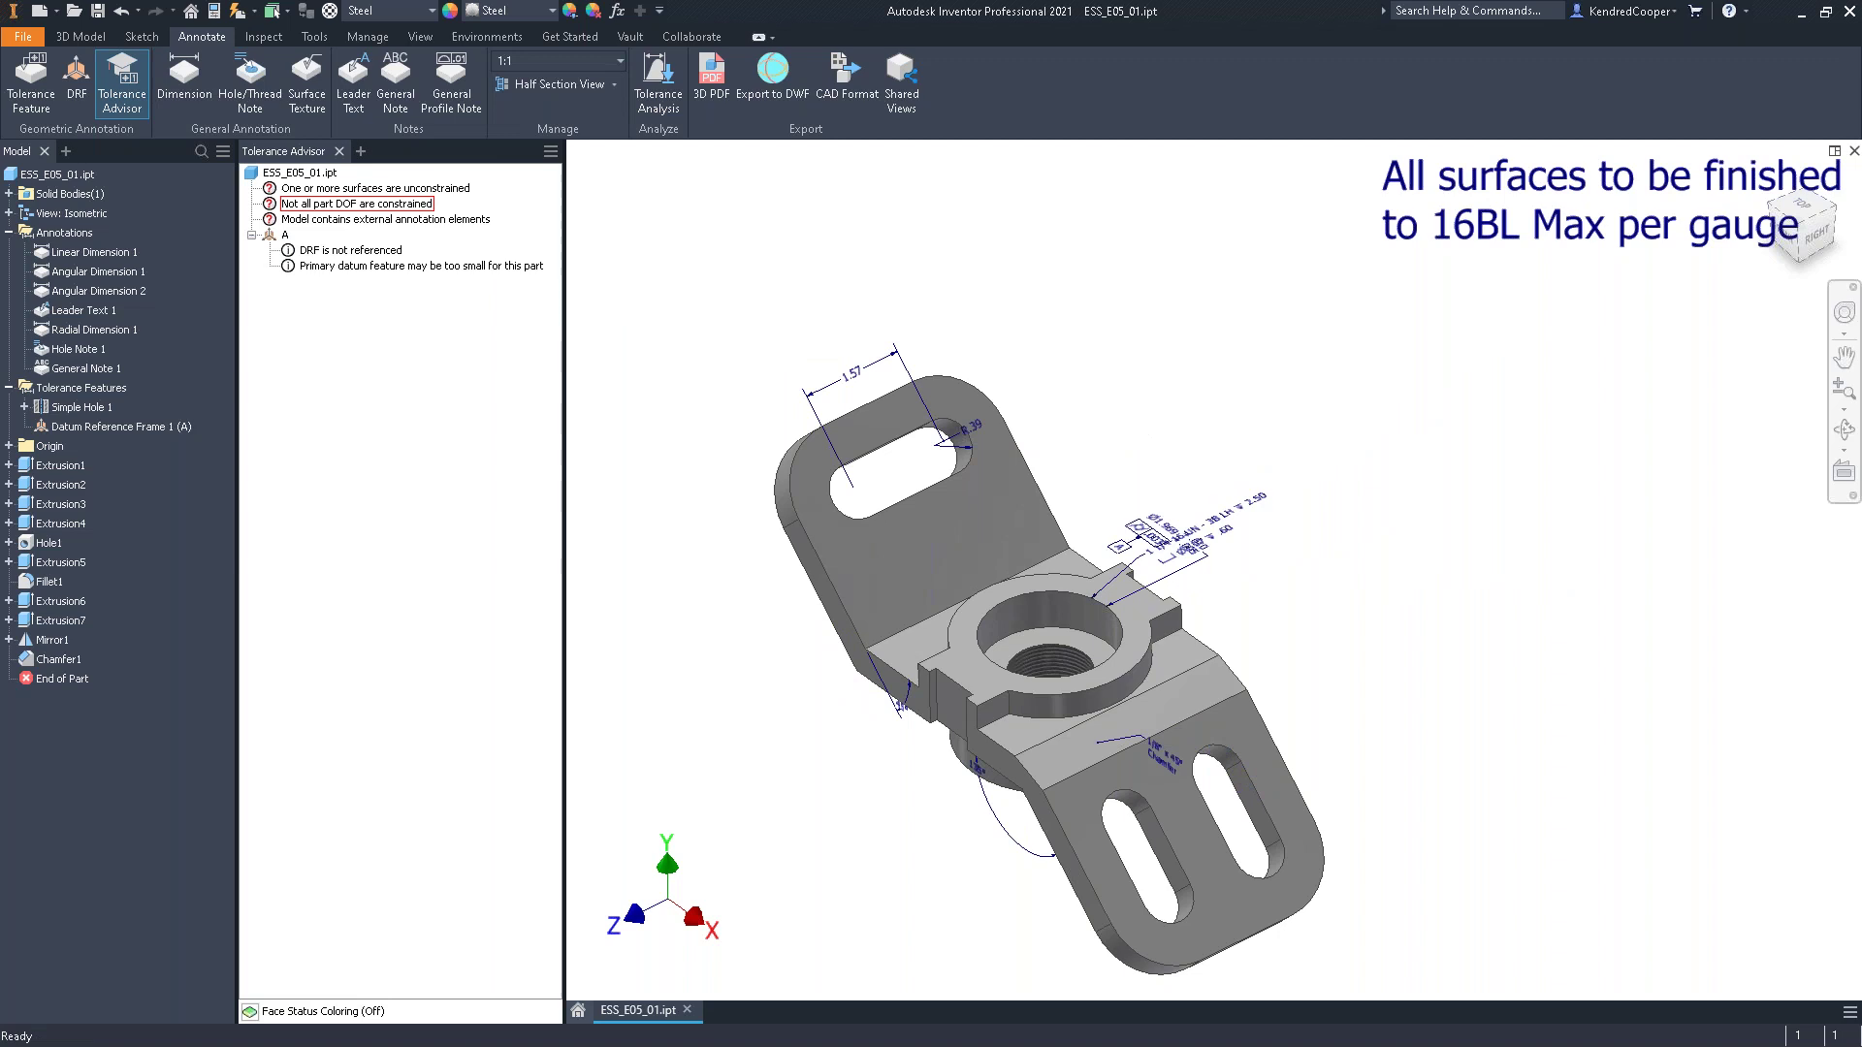
{"action": "left_click", "coordinate": [545, 58]}
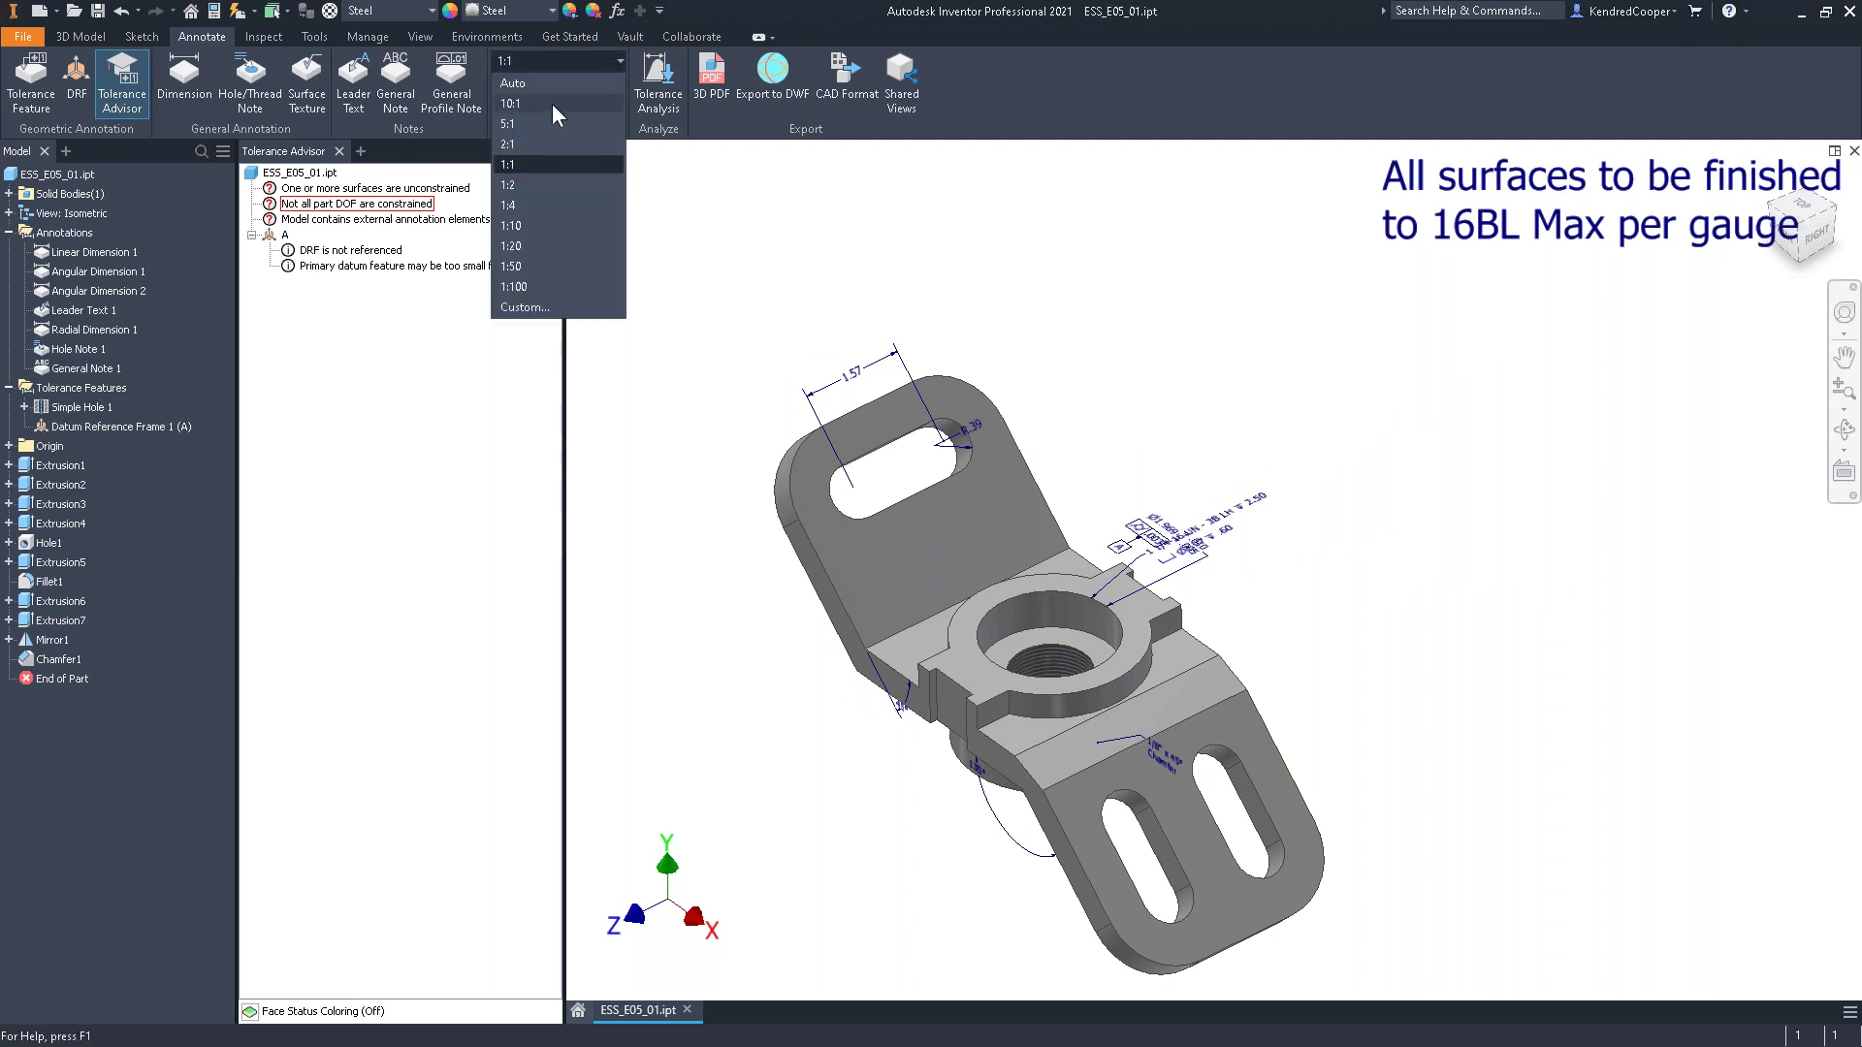
{"action": "left_click", "coordinate": [539, 144]}
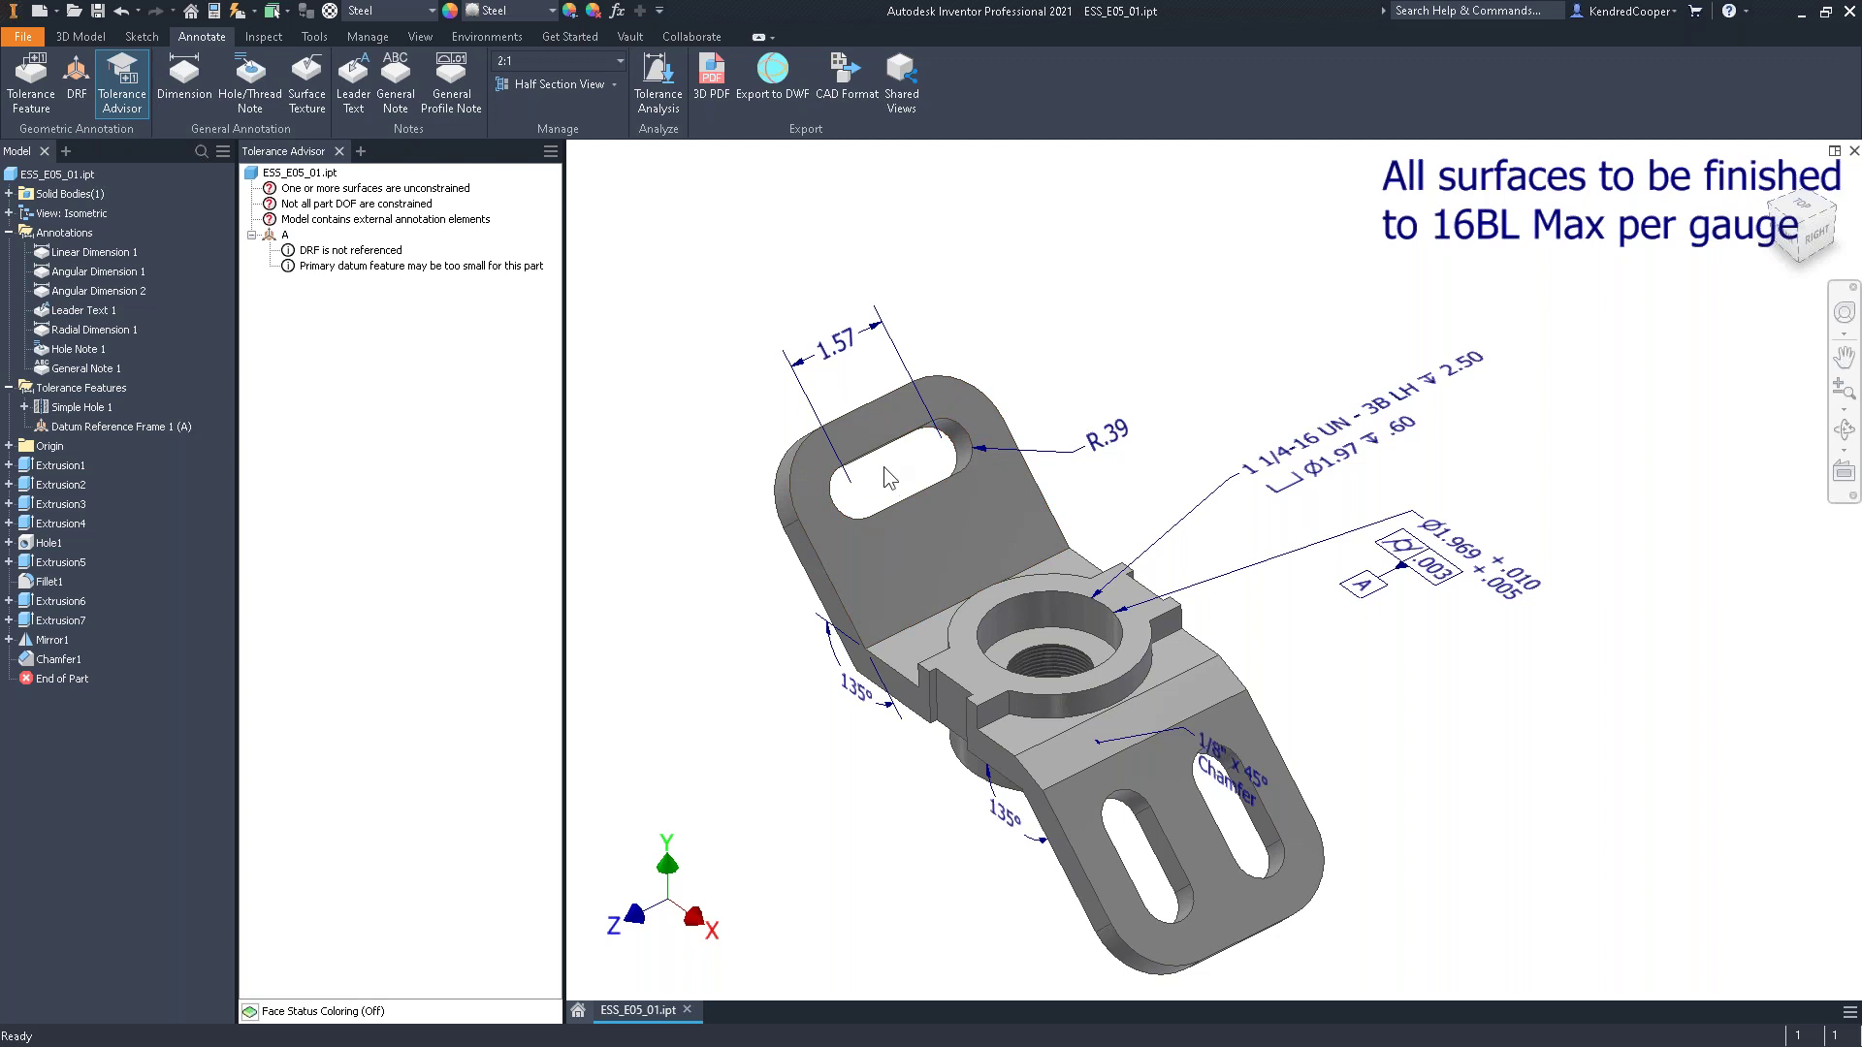
Examine the annotation scale setting in the general Application Options and close the dialog
{"action": "left_click", "coordinate": [314, 36]}
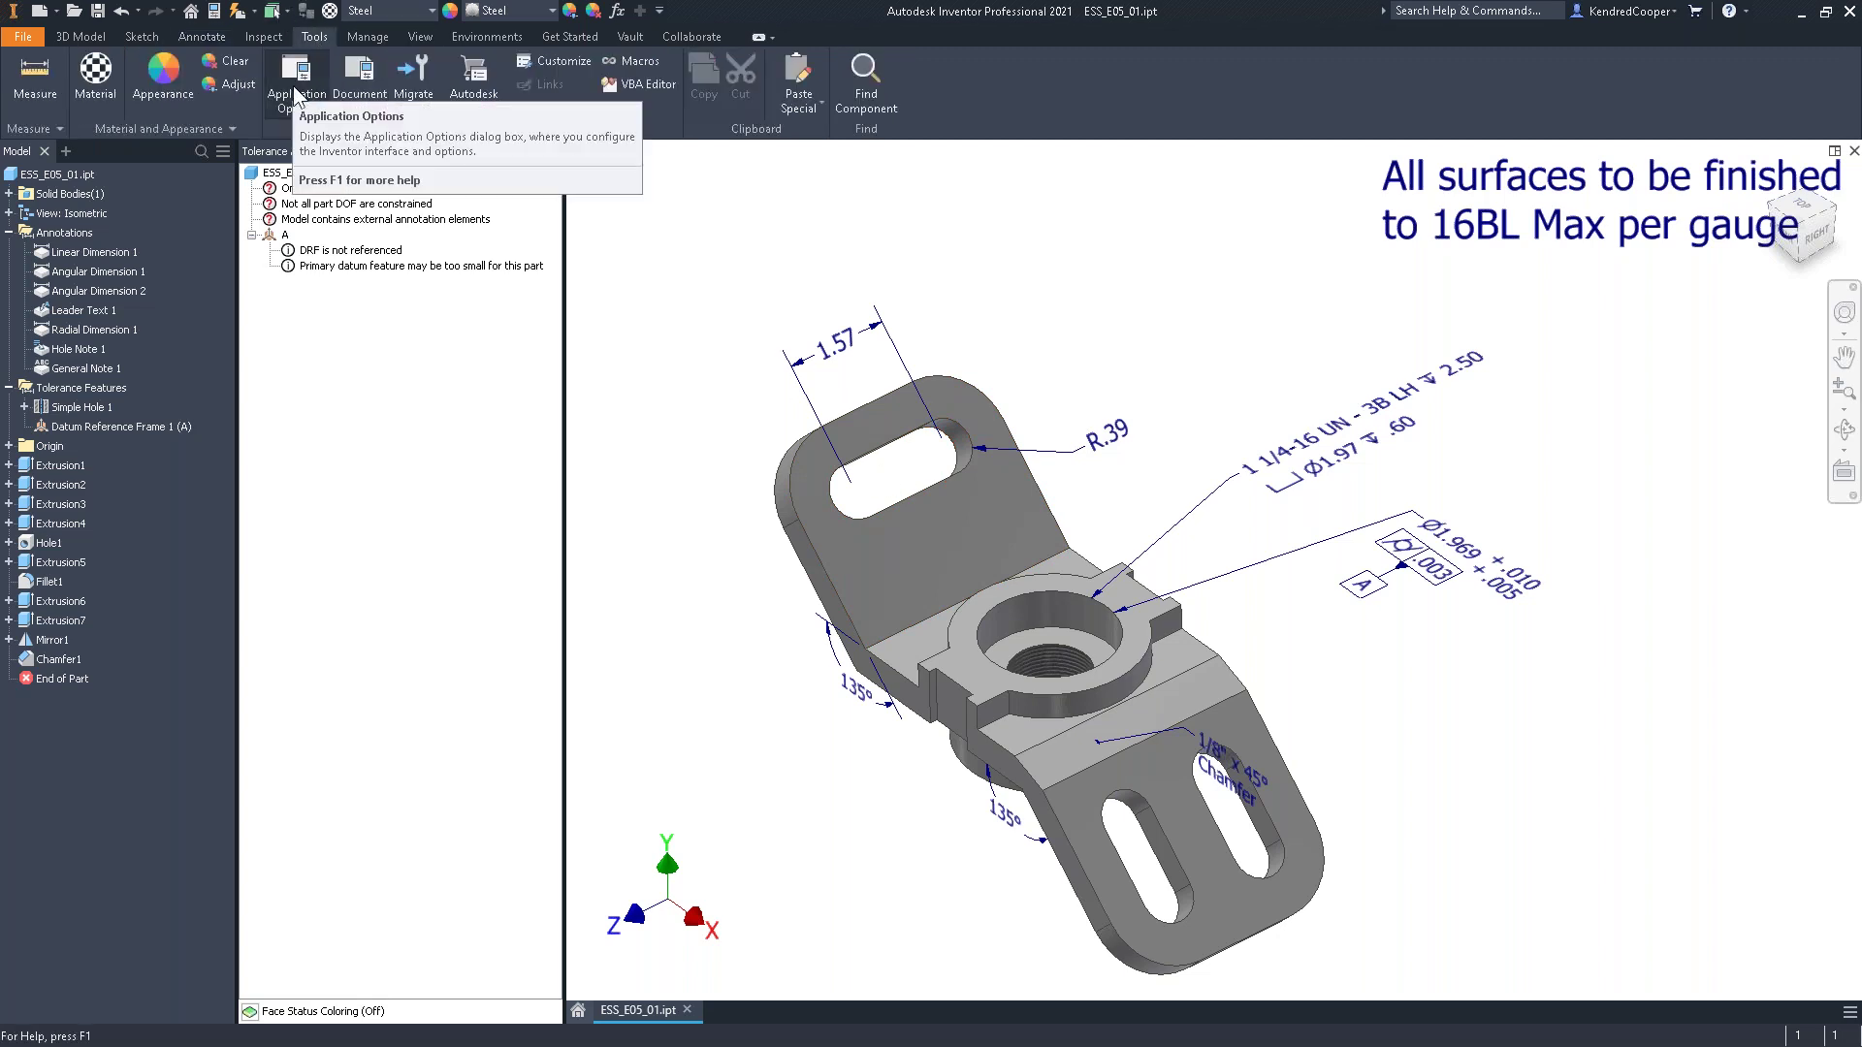
{"action": "left_click", "coordinate": [296, 97]}
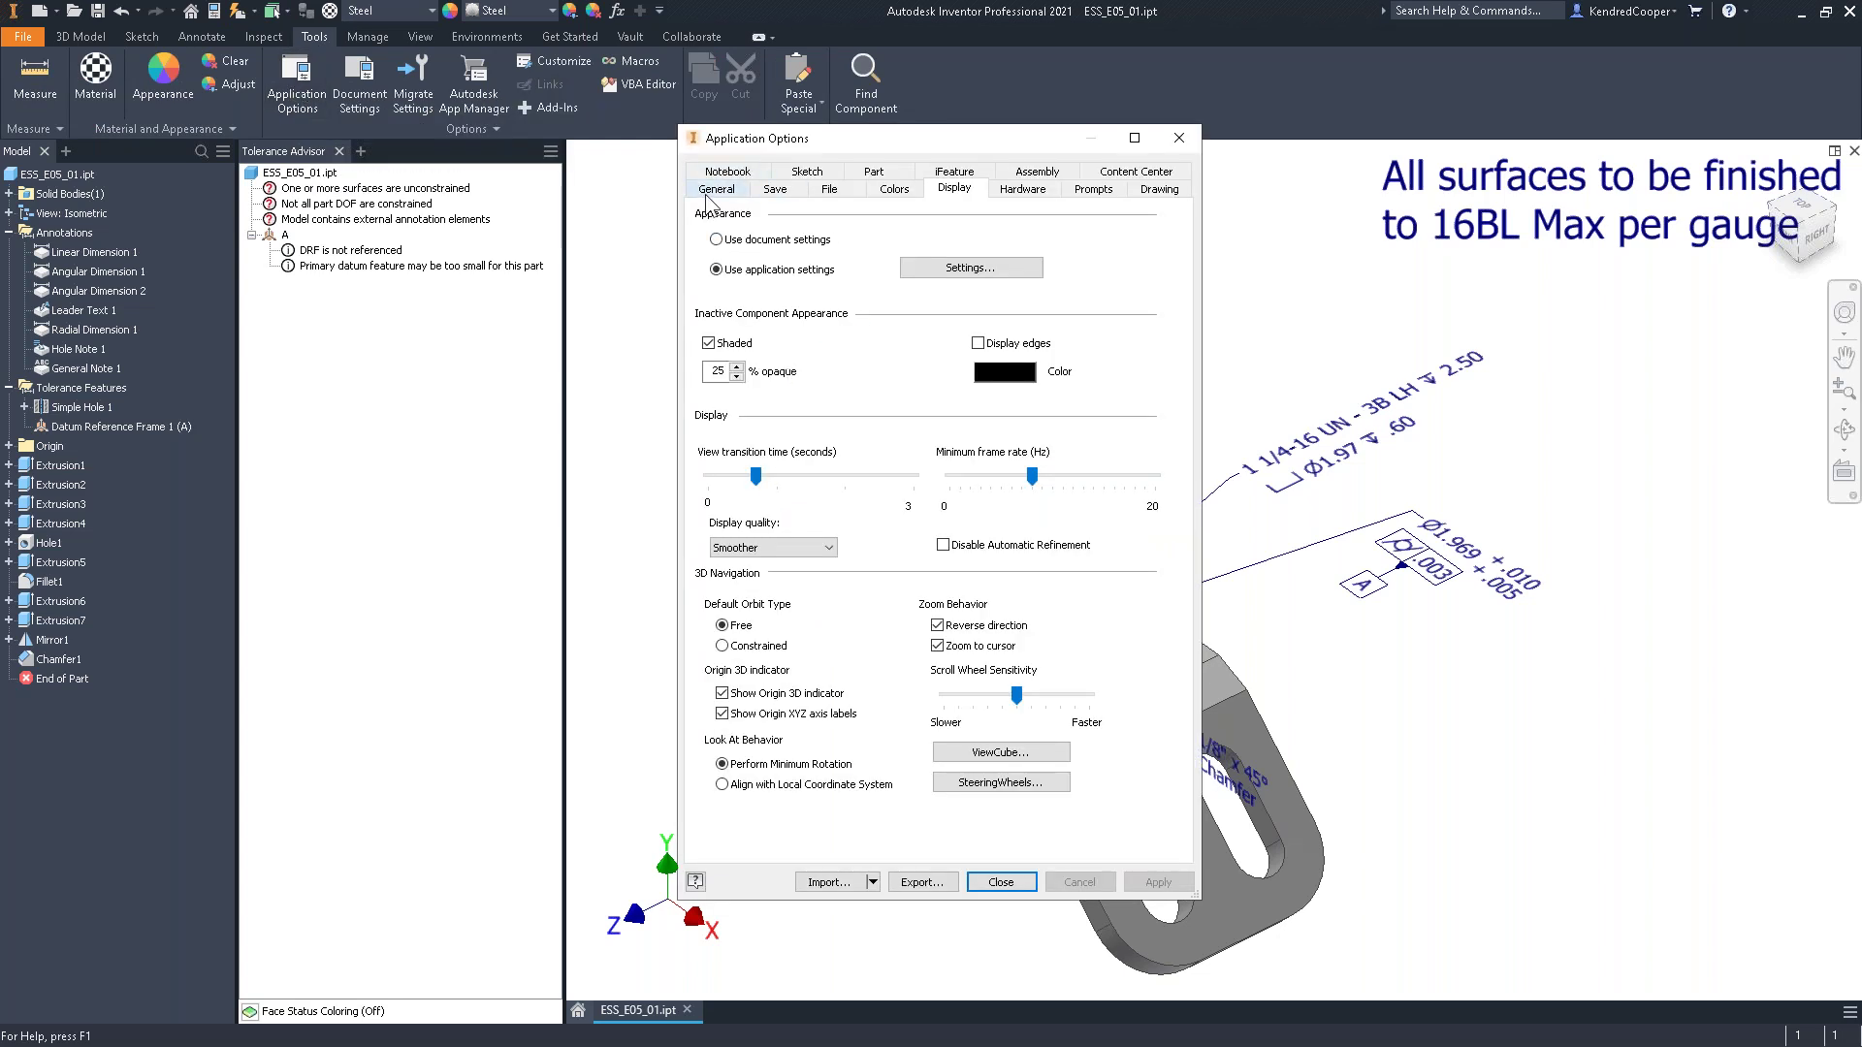
{"action": "left_click", "coordinate": [717, 188]}
{"action": "double_click", "coordinate": [989, 524]}
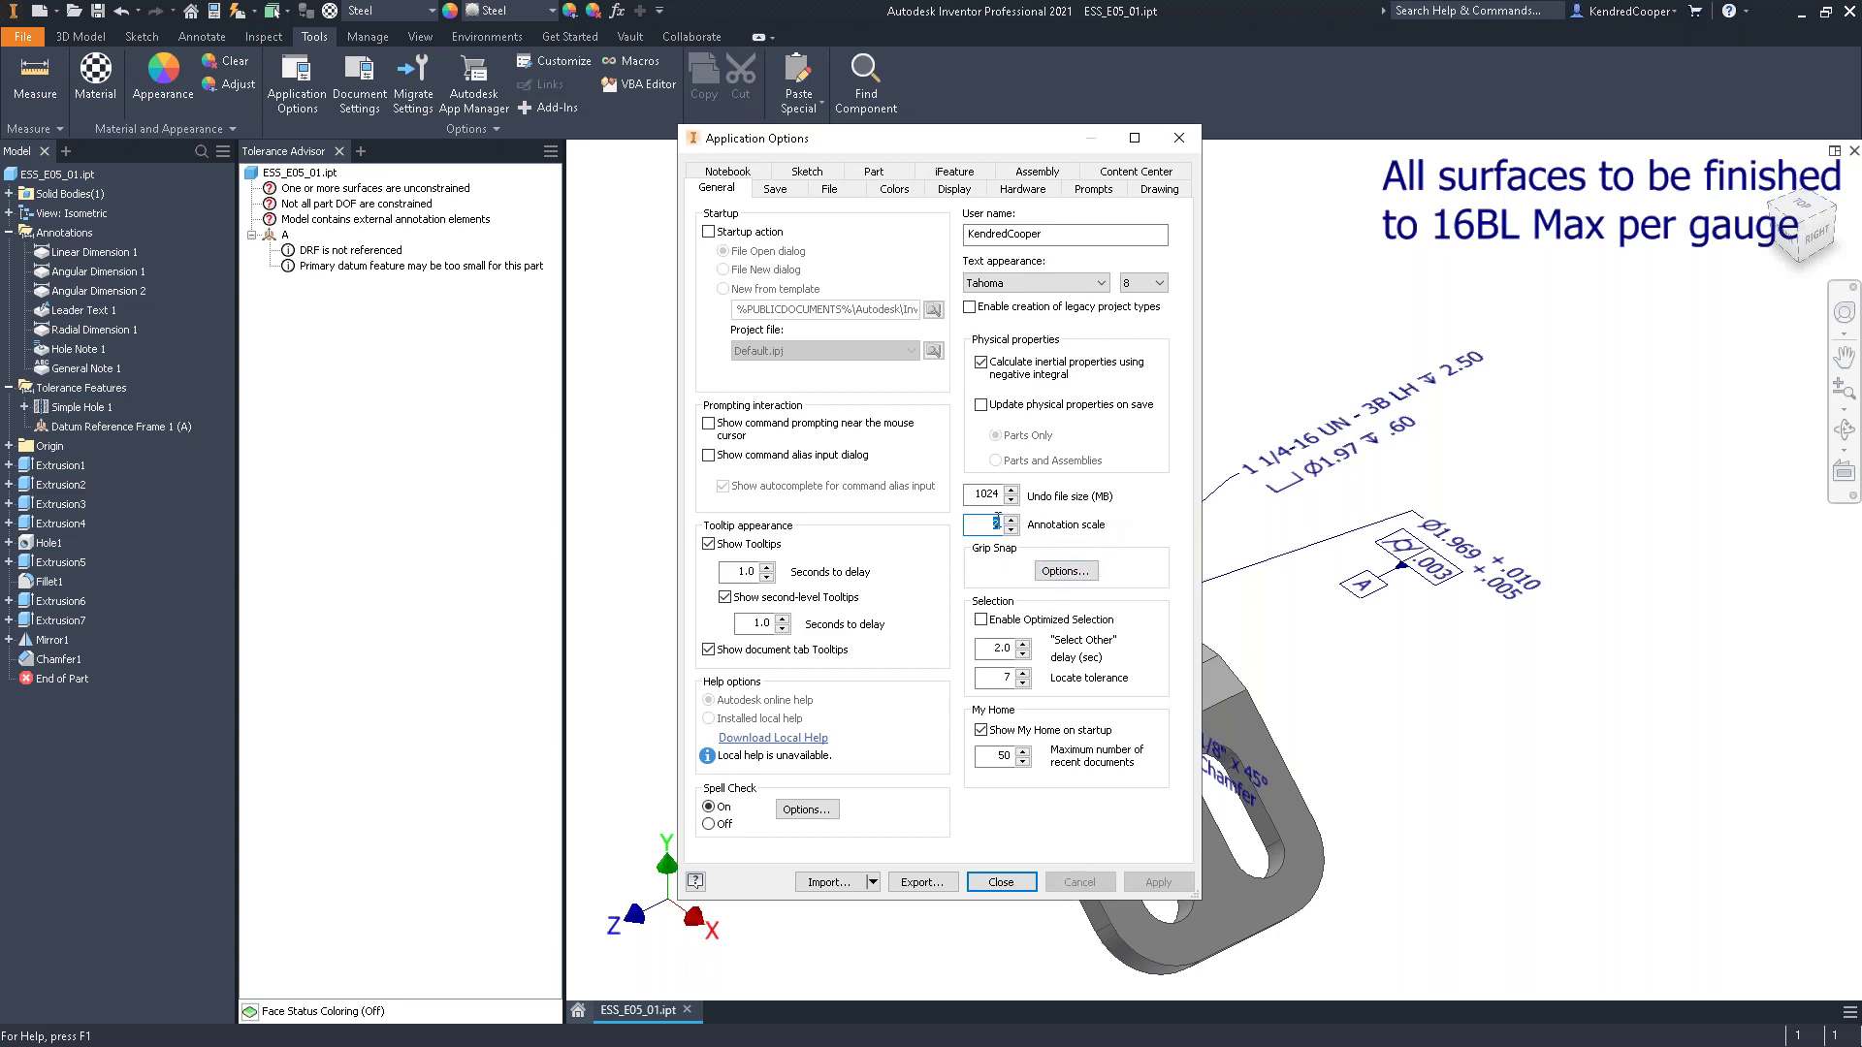
{"action": "left_click", "coordinate": [1002, 882]}
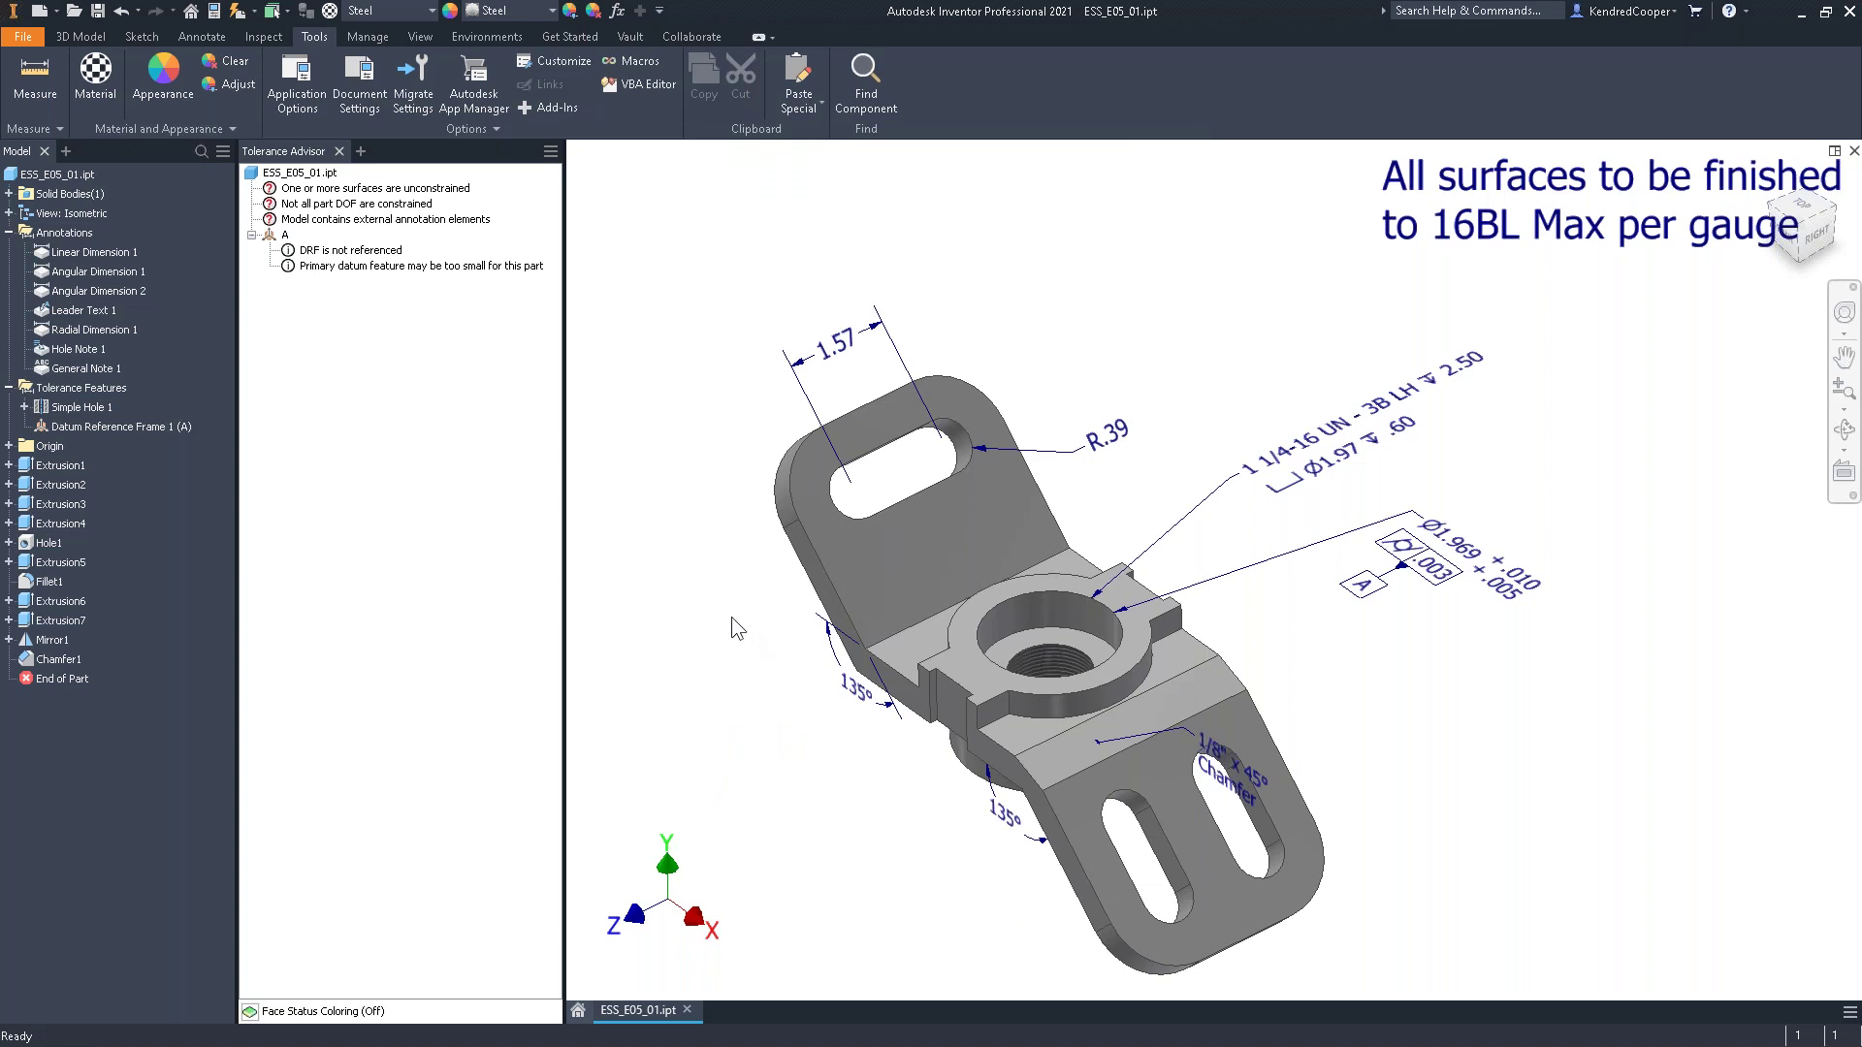
Find the sketch beneath Extrusion5, which holds the tab's toleranced dimensions, and make it visible
{"action": "left_click", "coordinate": [215, 38]}
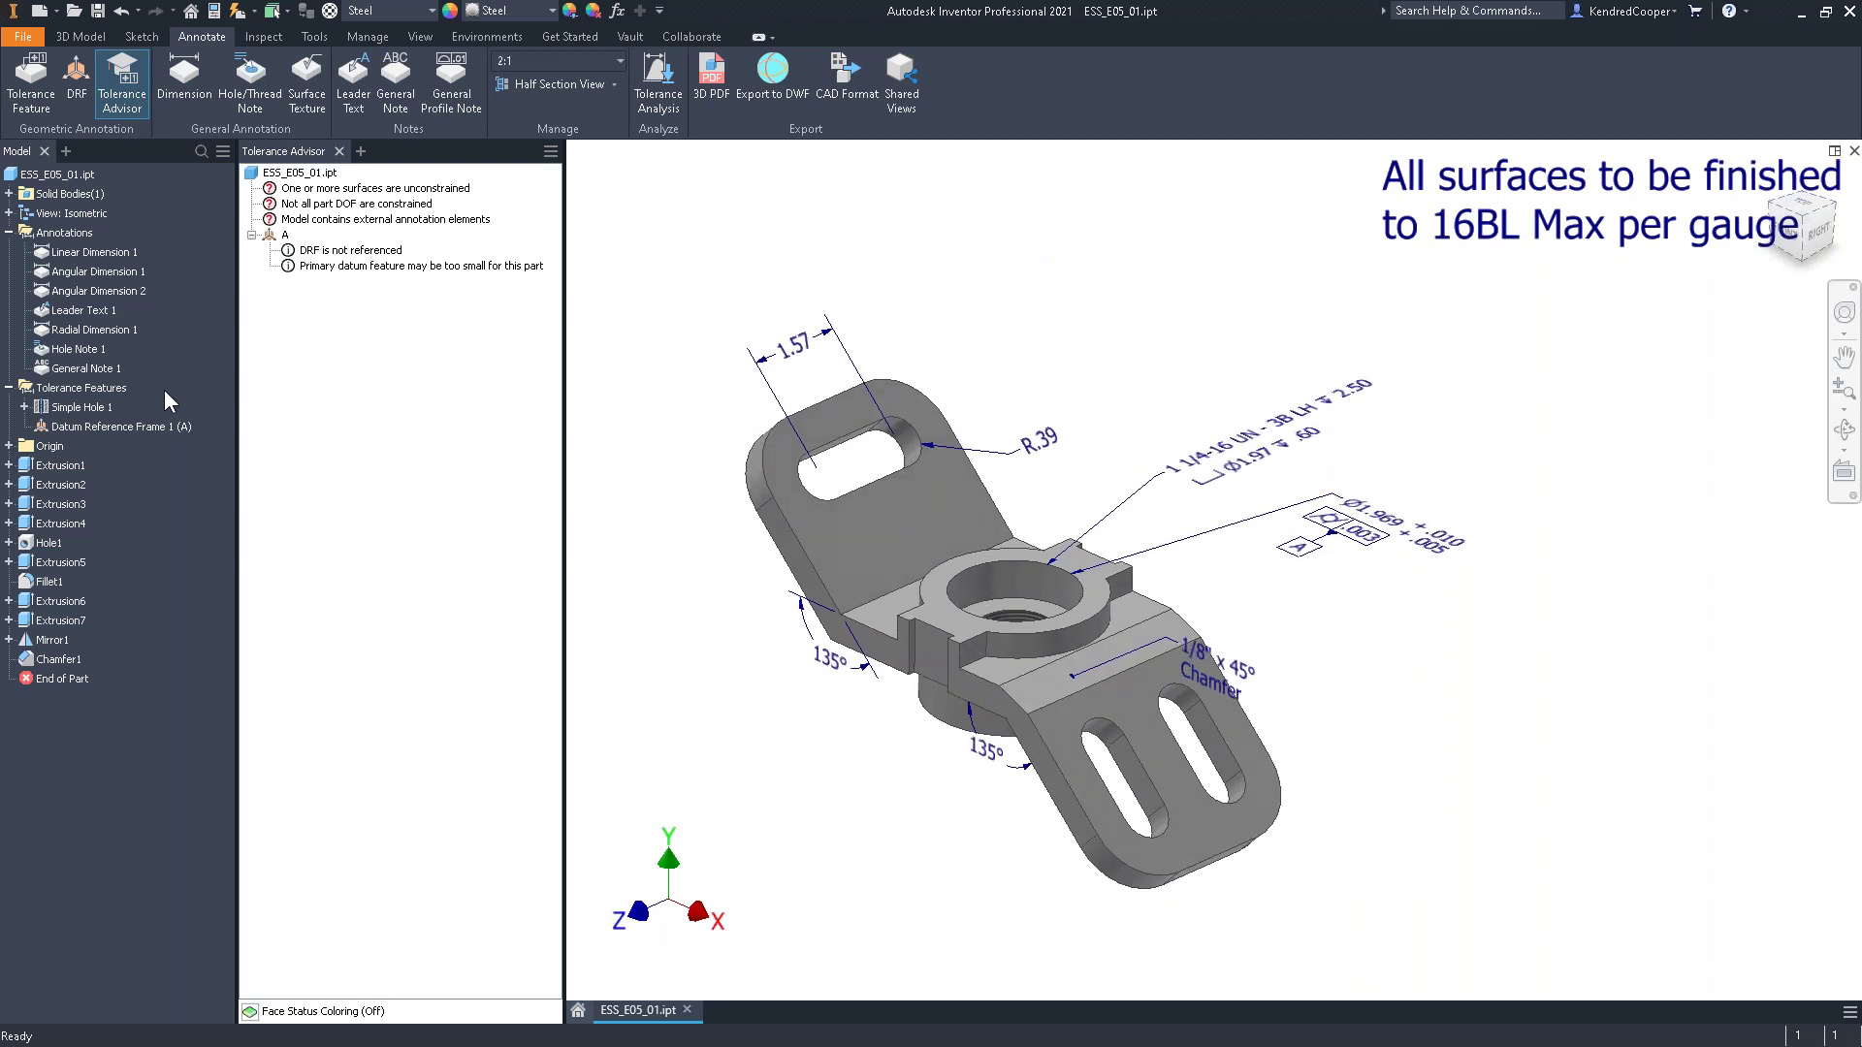
{"action": "left_click", "coordinate": [8, 466]}
{"action": "key", "text": "F5"}
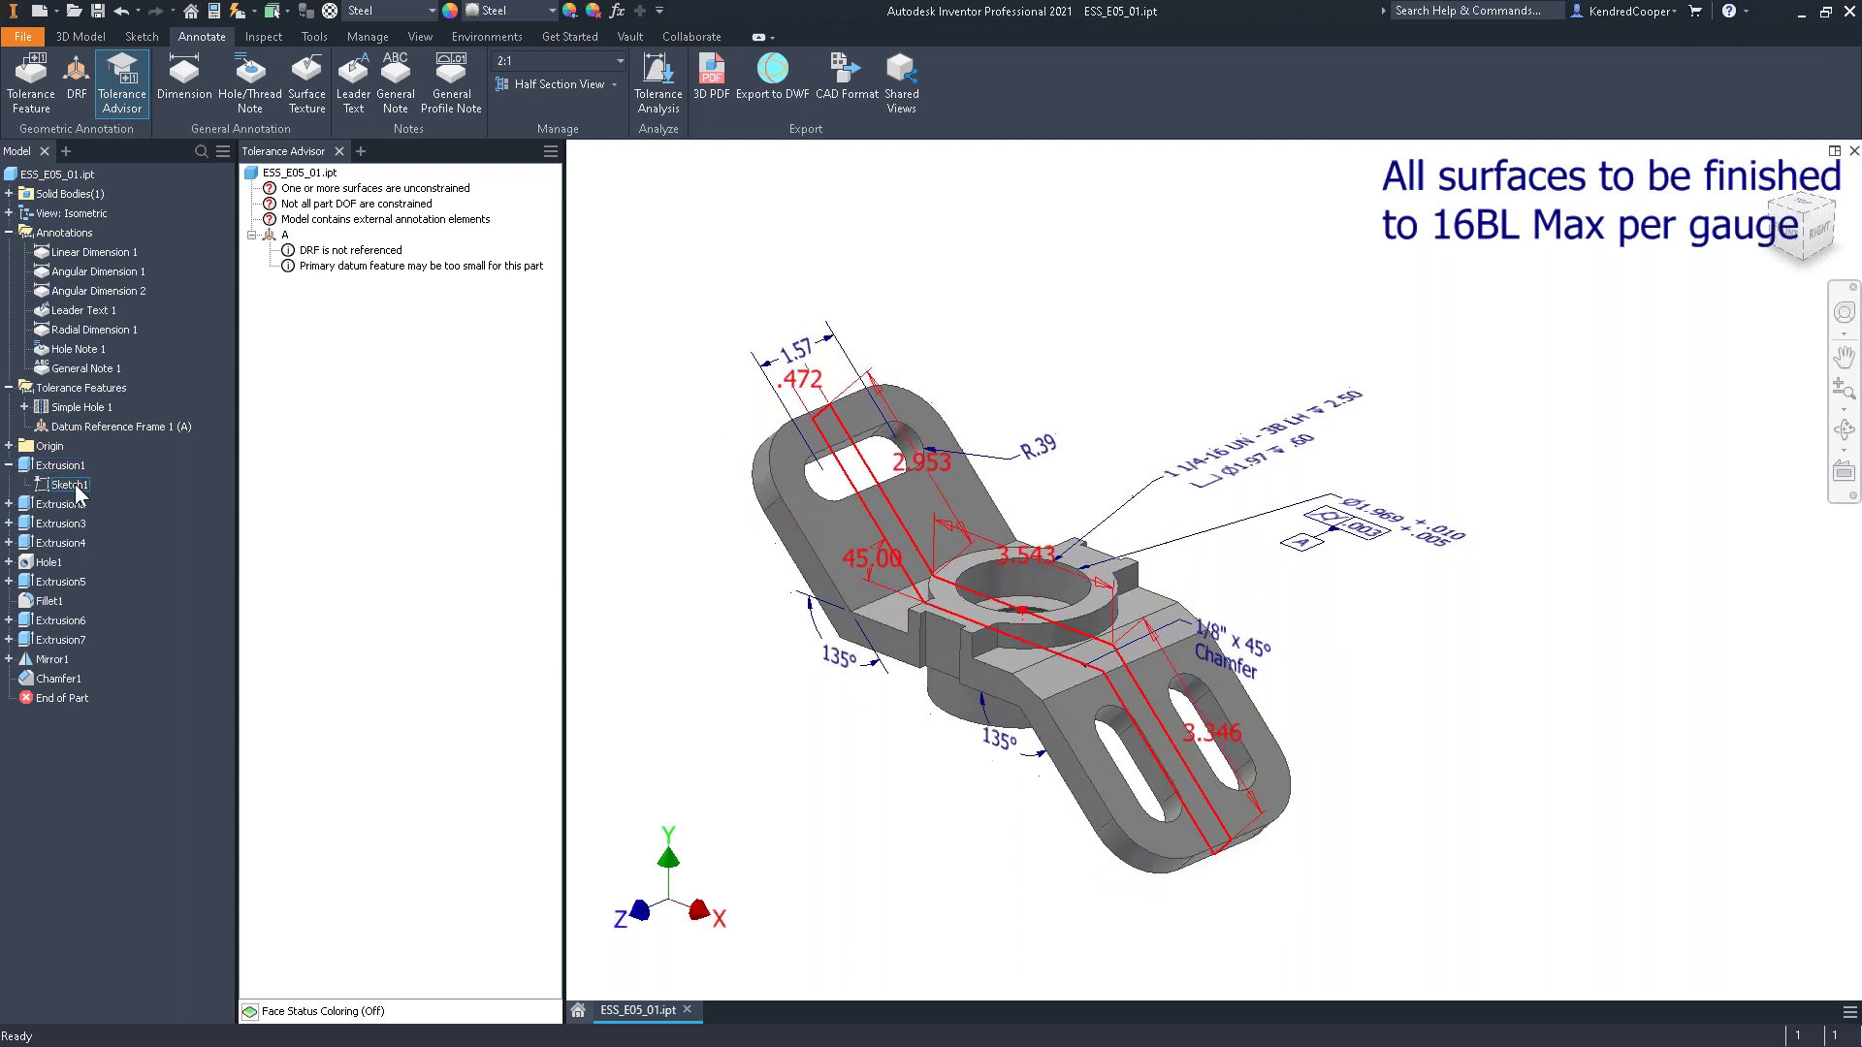
{"action": "key", "text": "F6"}
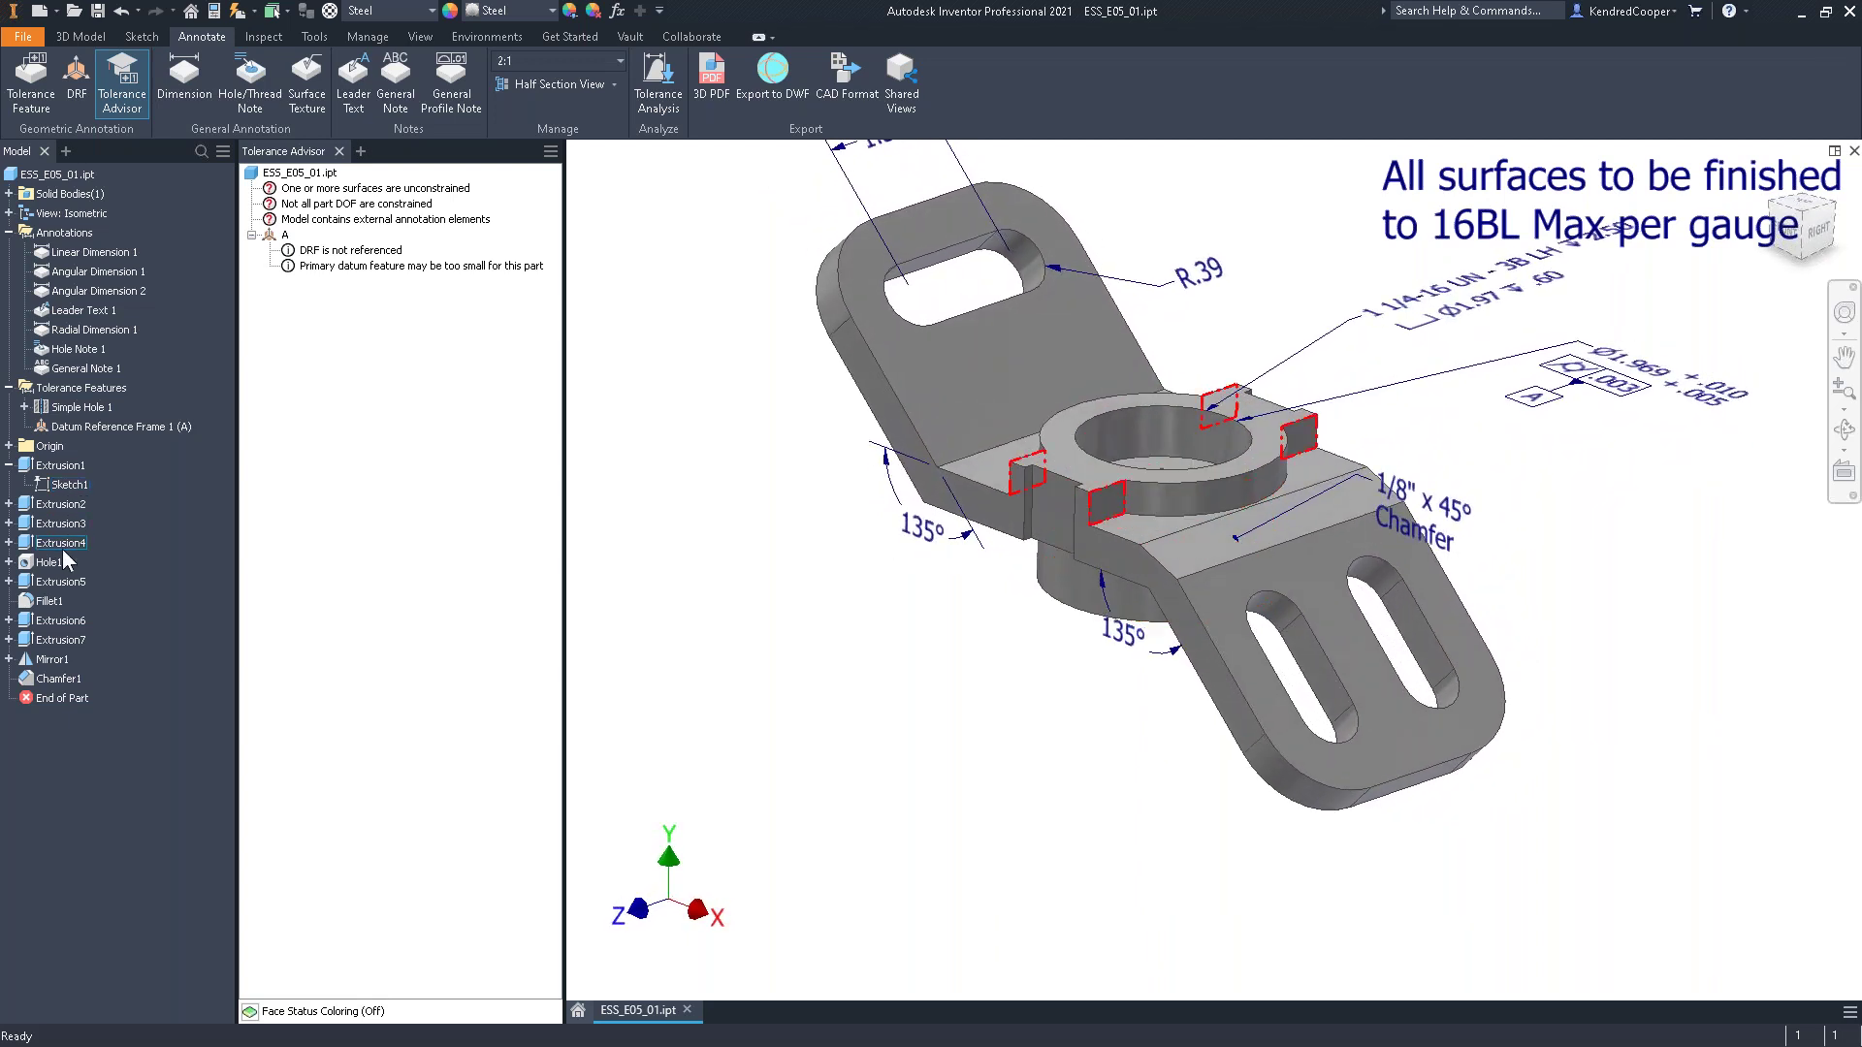
{"action": "left_click", "coordinate": [70, 583]}
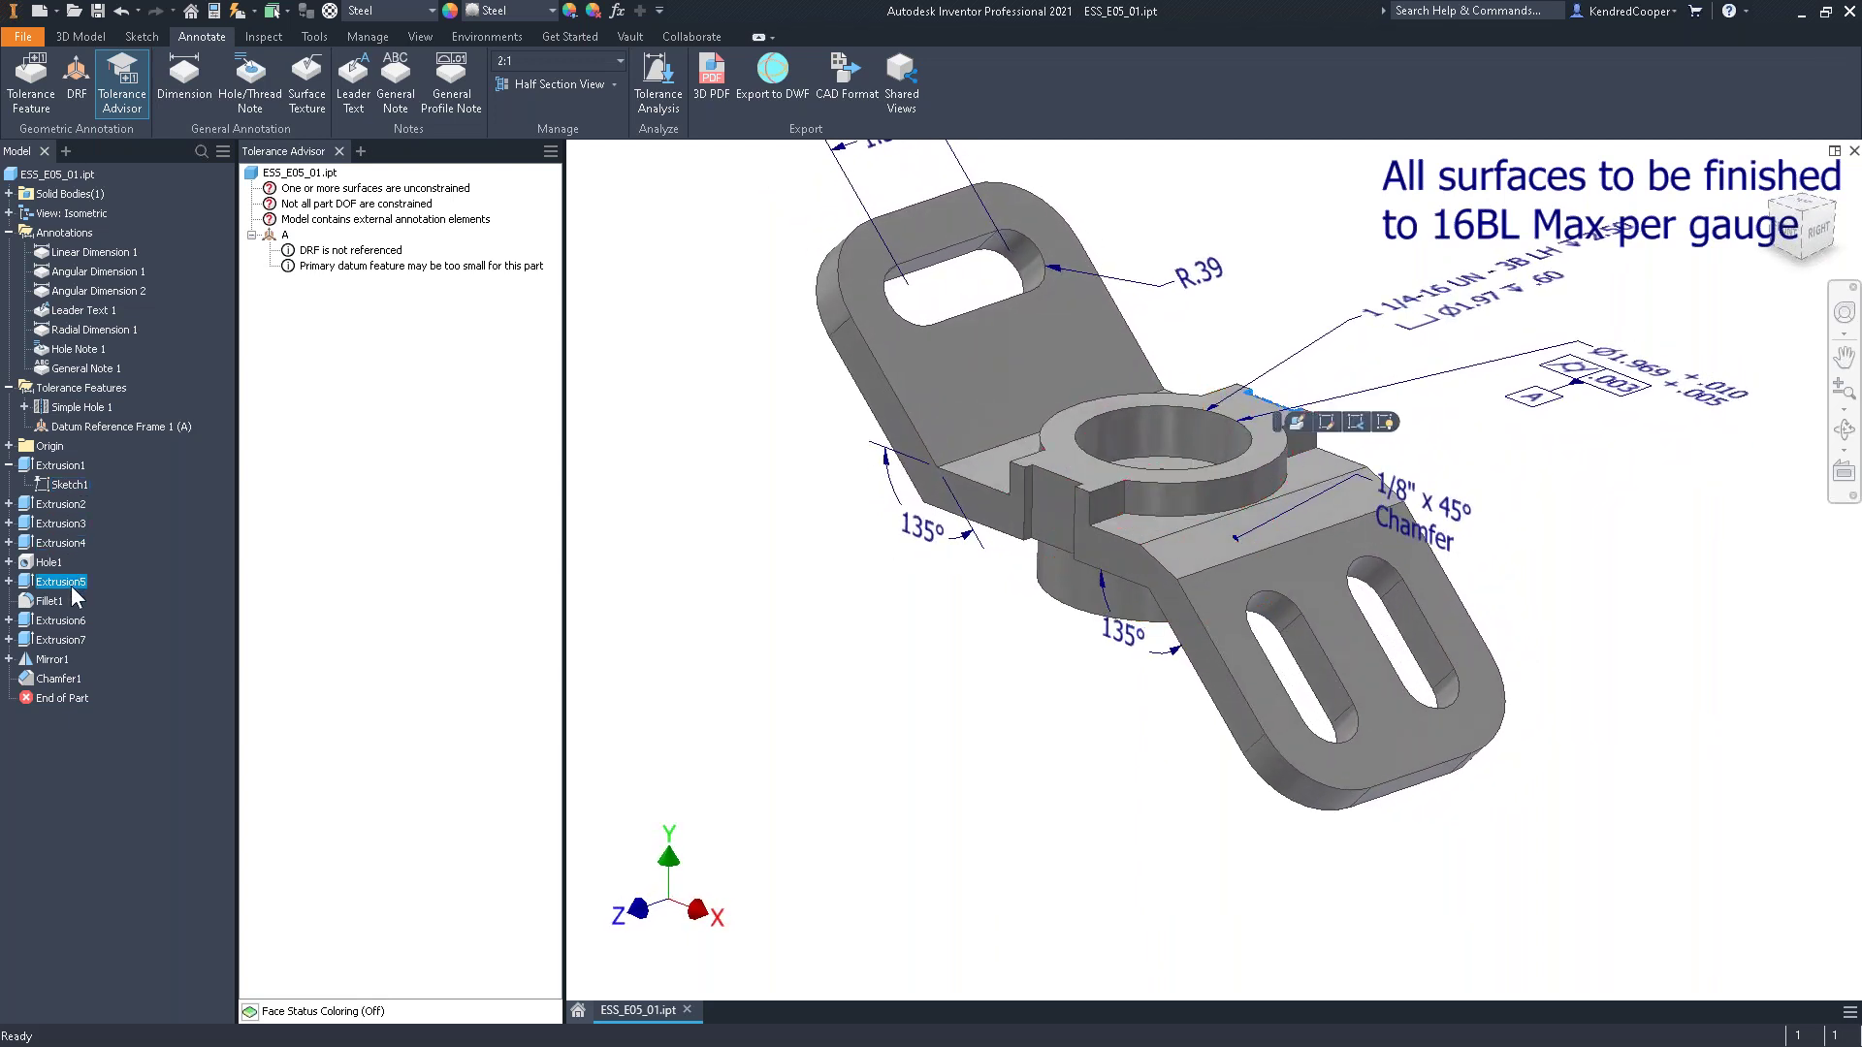
{"action": "left_click", "coordinate": [9, 582]}
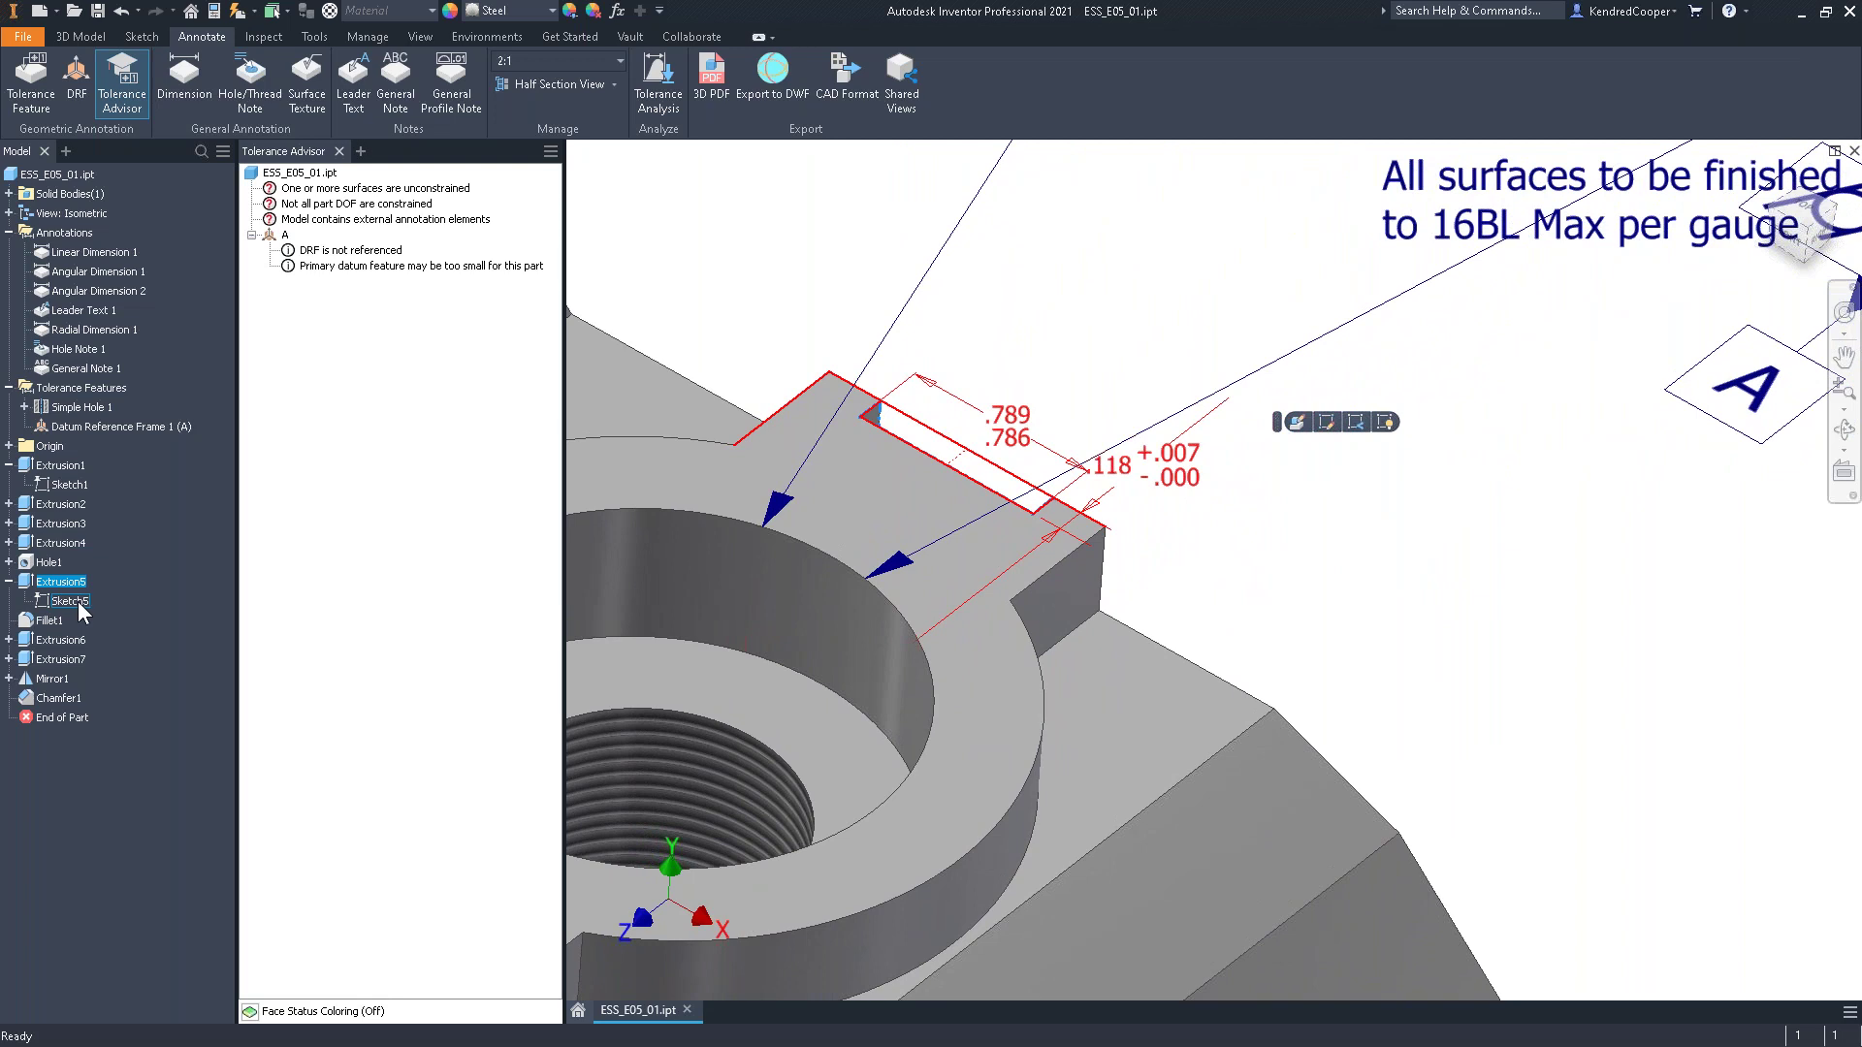
{"action": "right_click", "coordinate": [78, 601]}
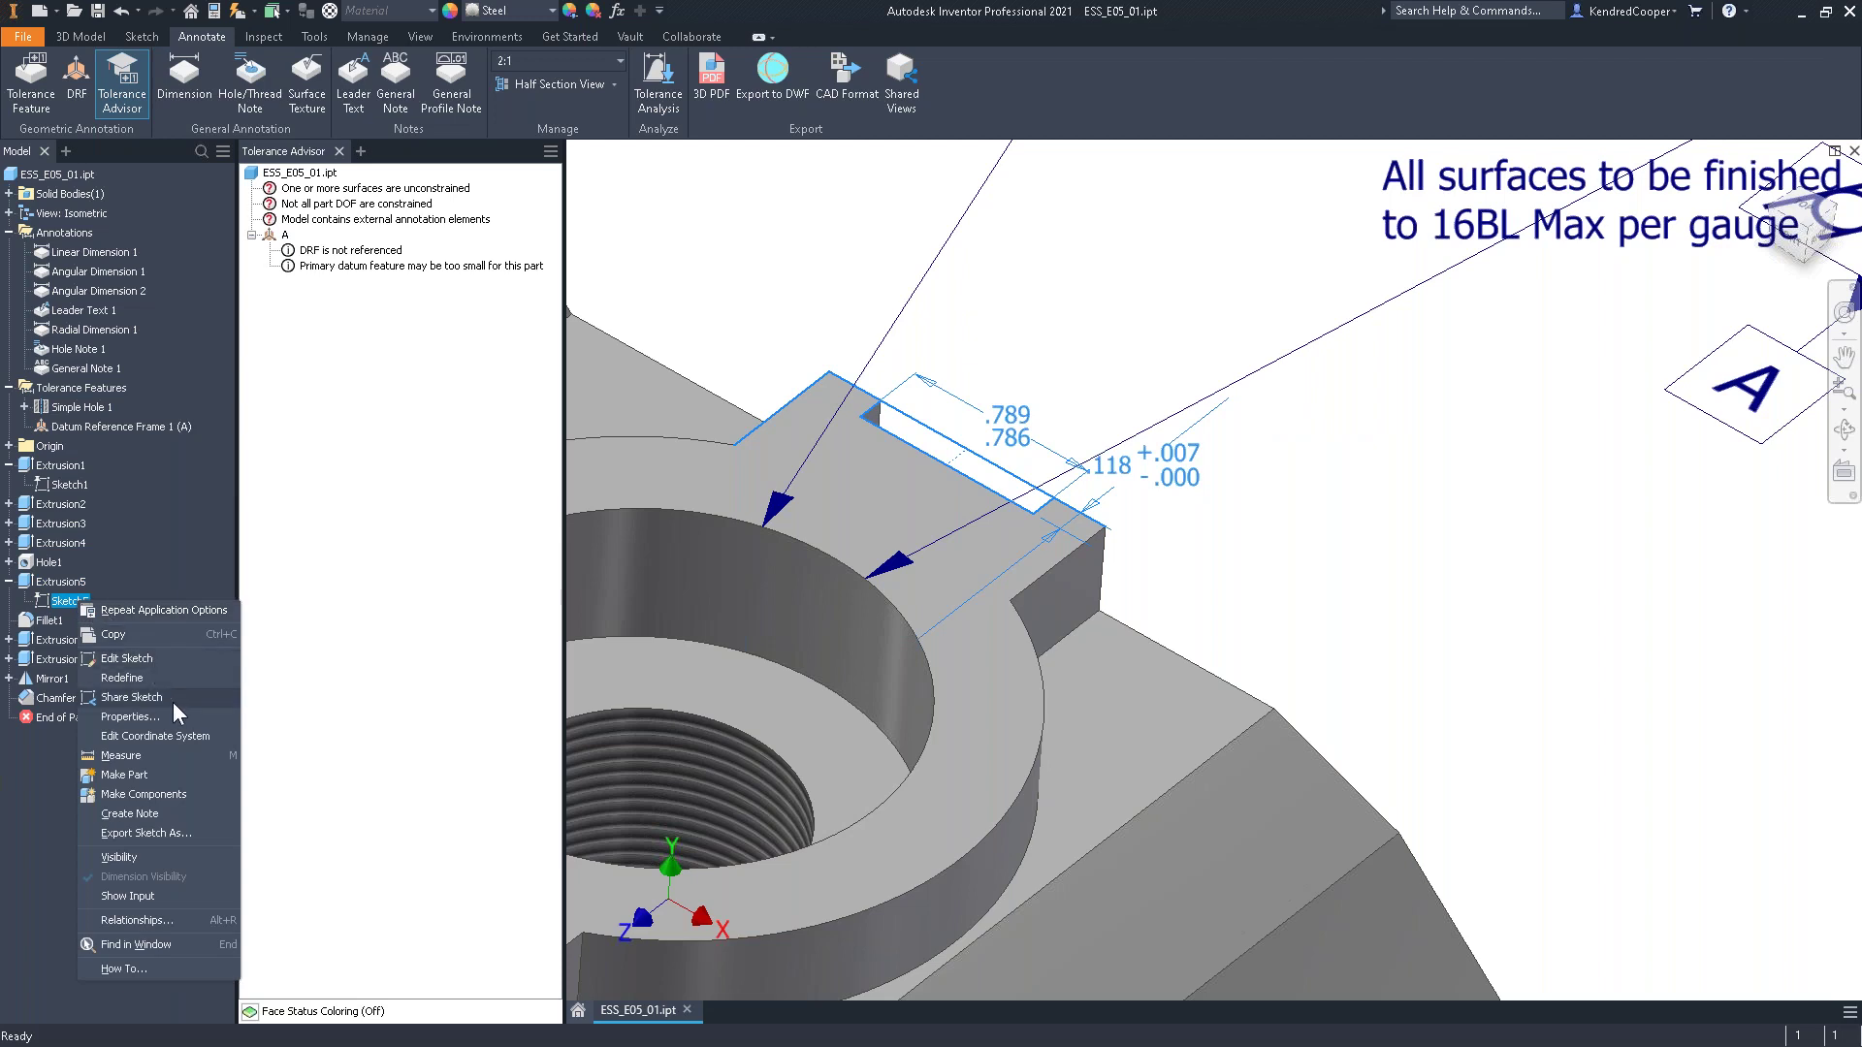
{"action": "left_click", "coordinate": [182, 857]}
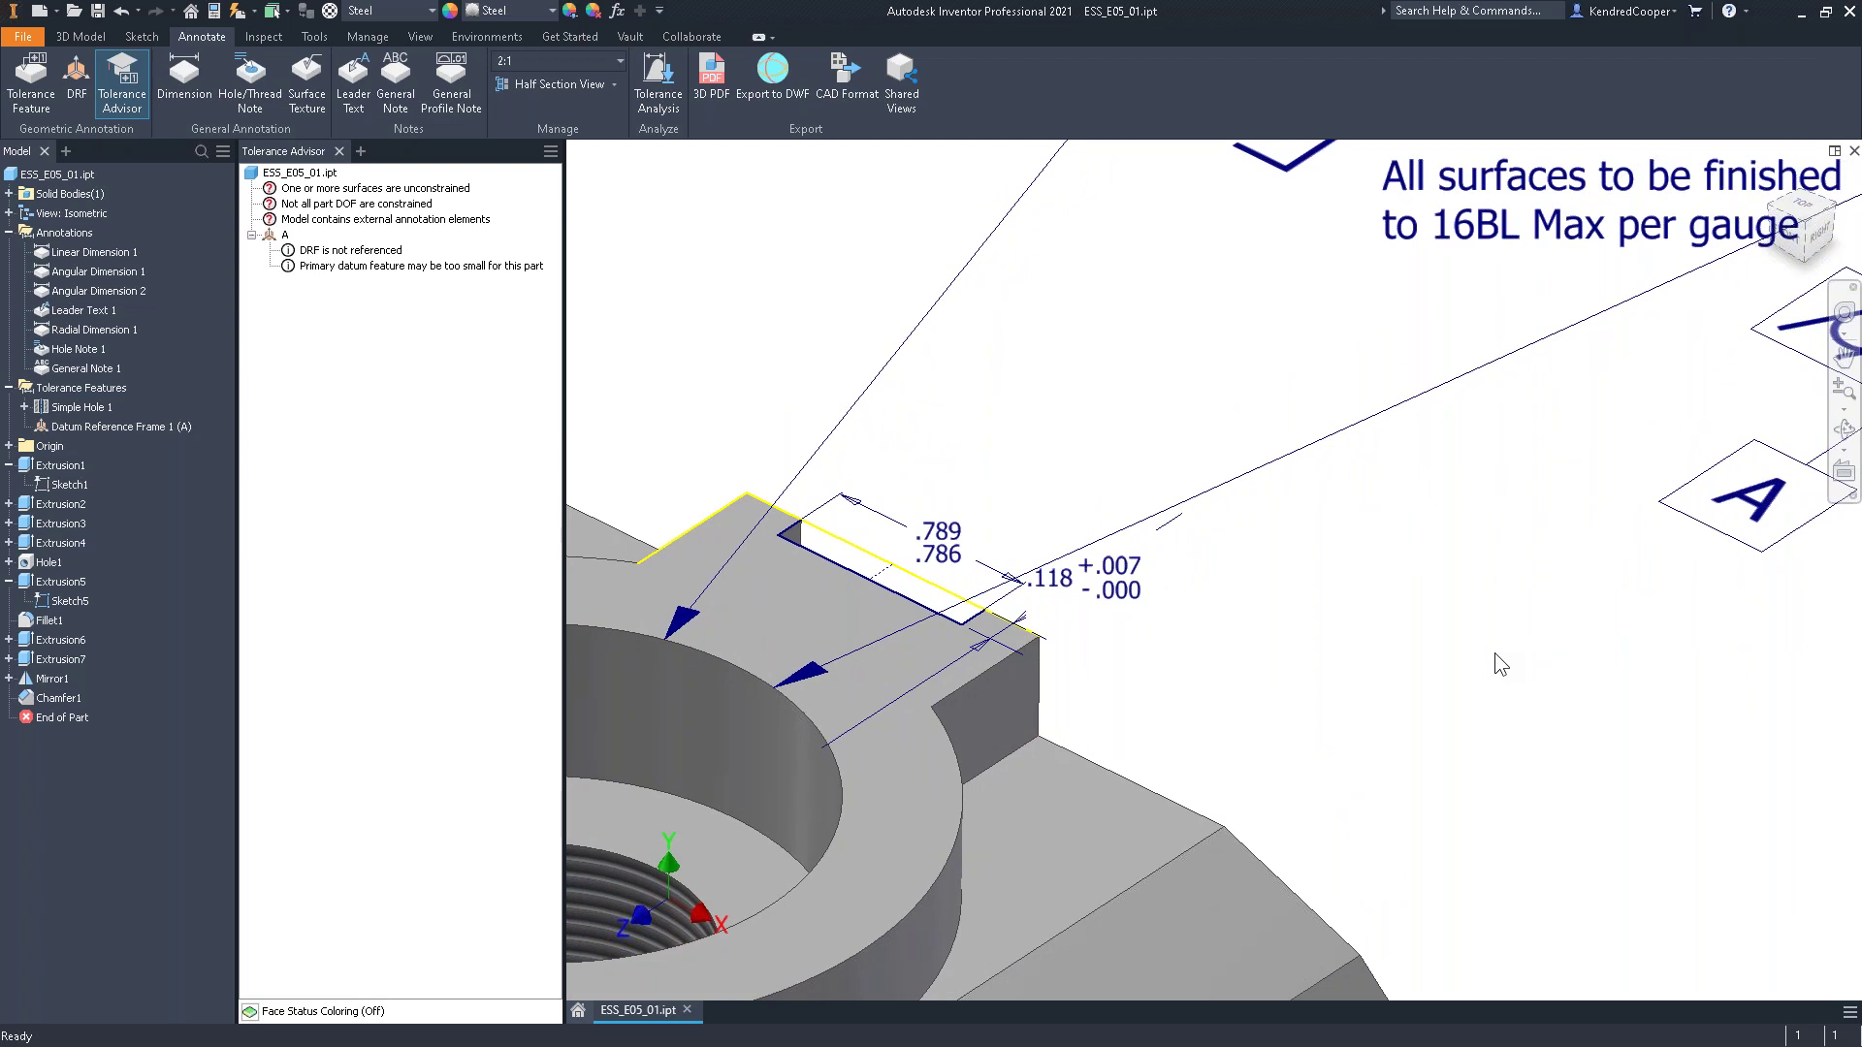
Promote the sketch's .789/.786 and .118 dimensions to 3D annotations and hide the sketch
{"action": "right_click", "coordinate": [944, 557]}
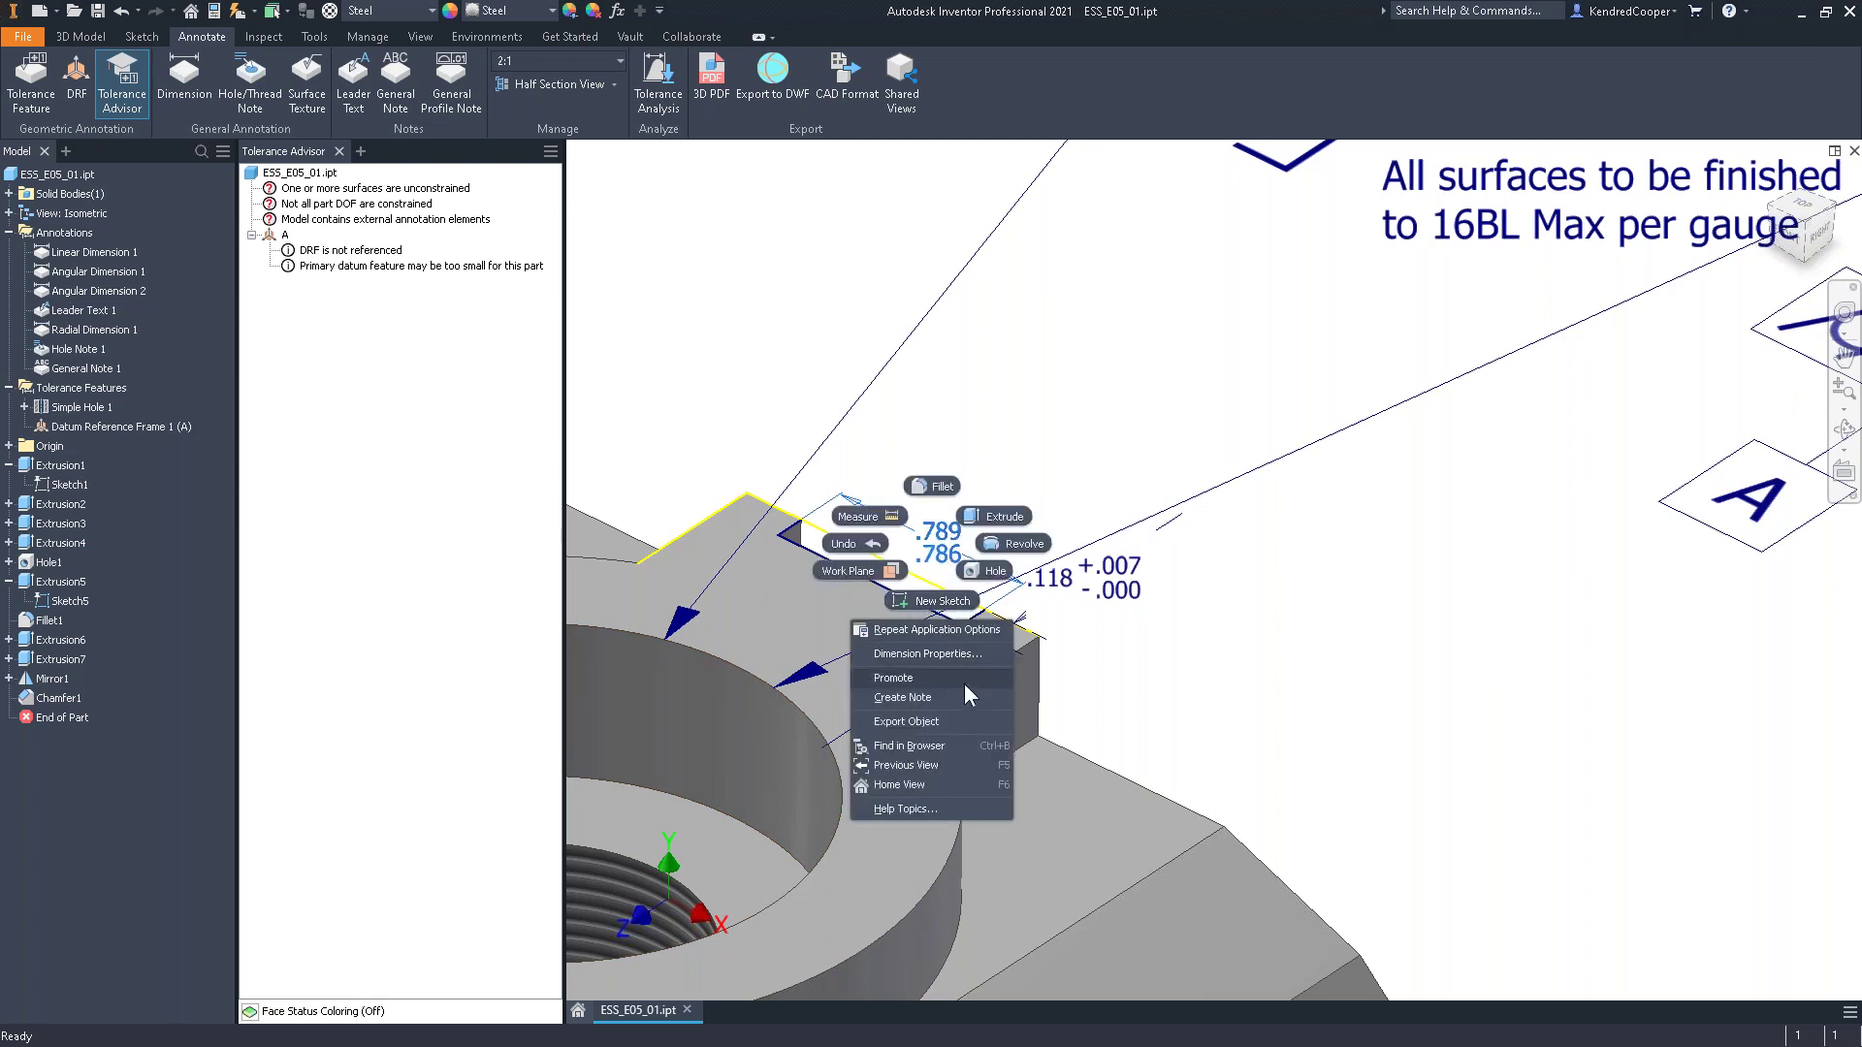
{"action": "left_click", "coordinate": [966, 682]}
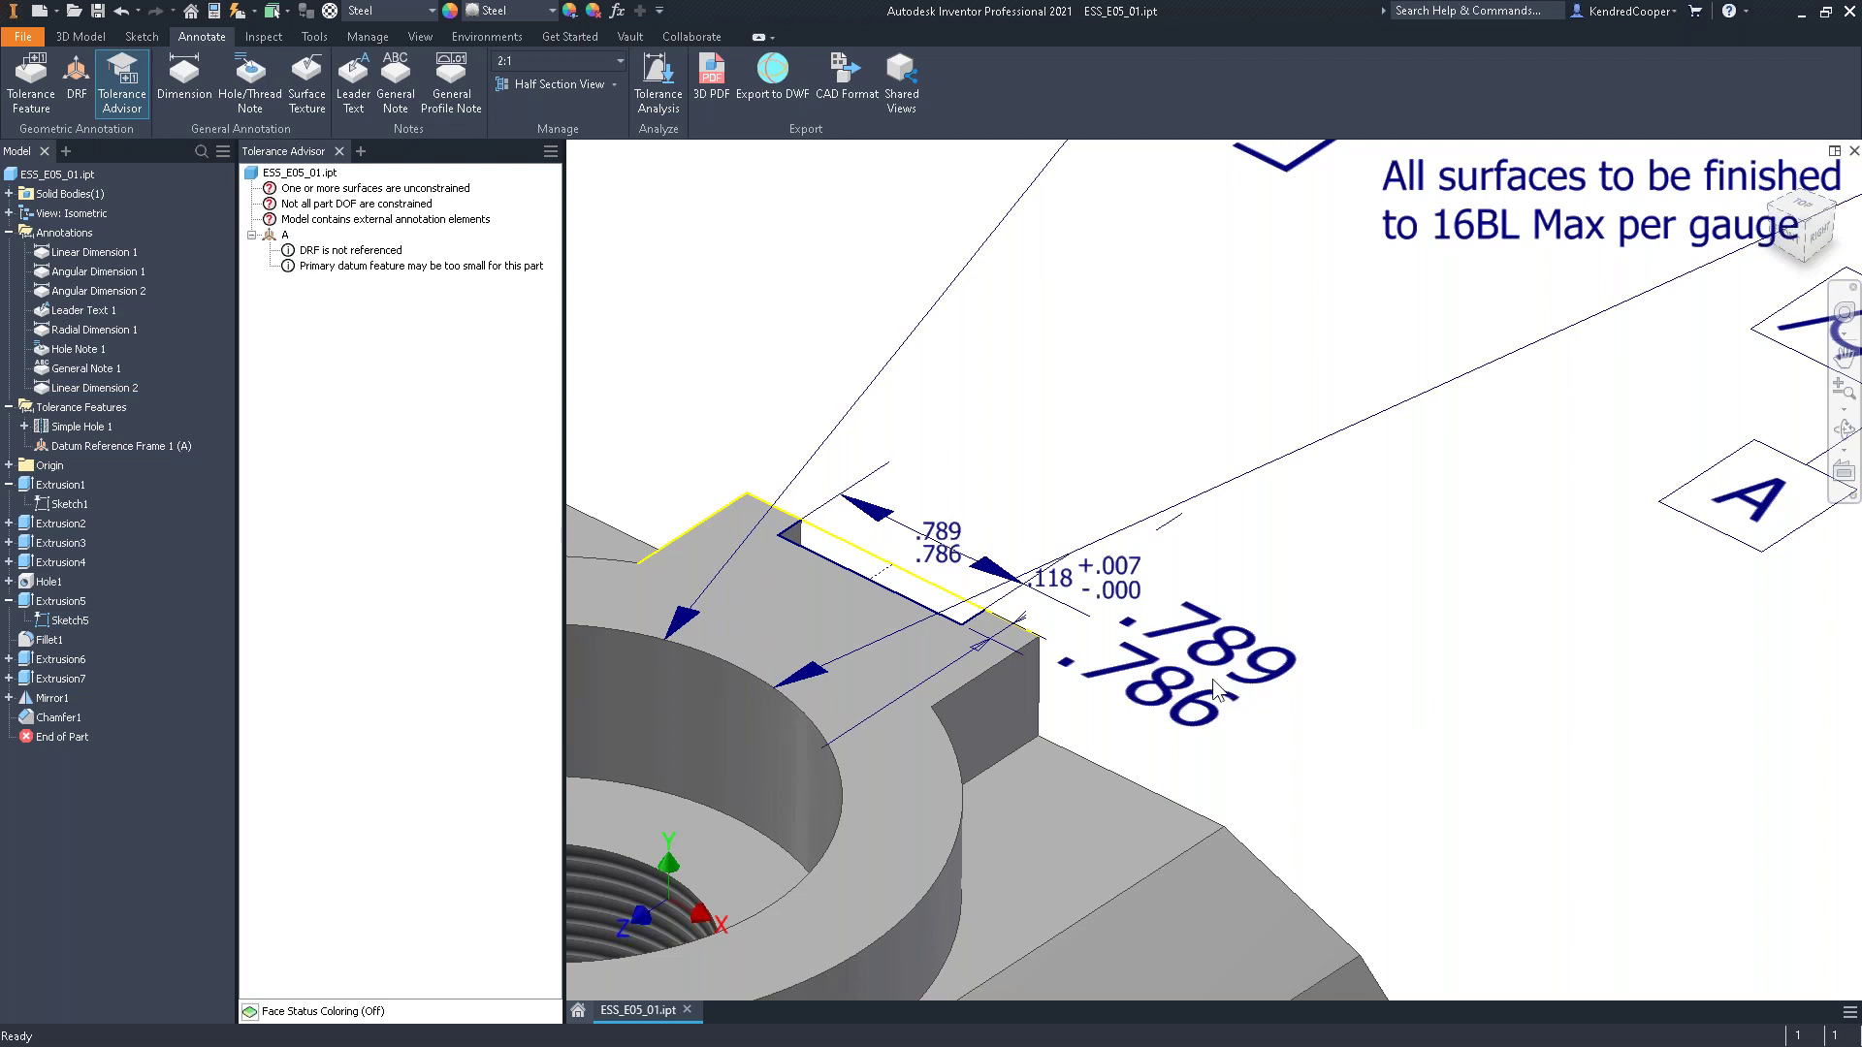
{"action": "right_click", "coordinate": [1067, 588]}
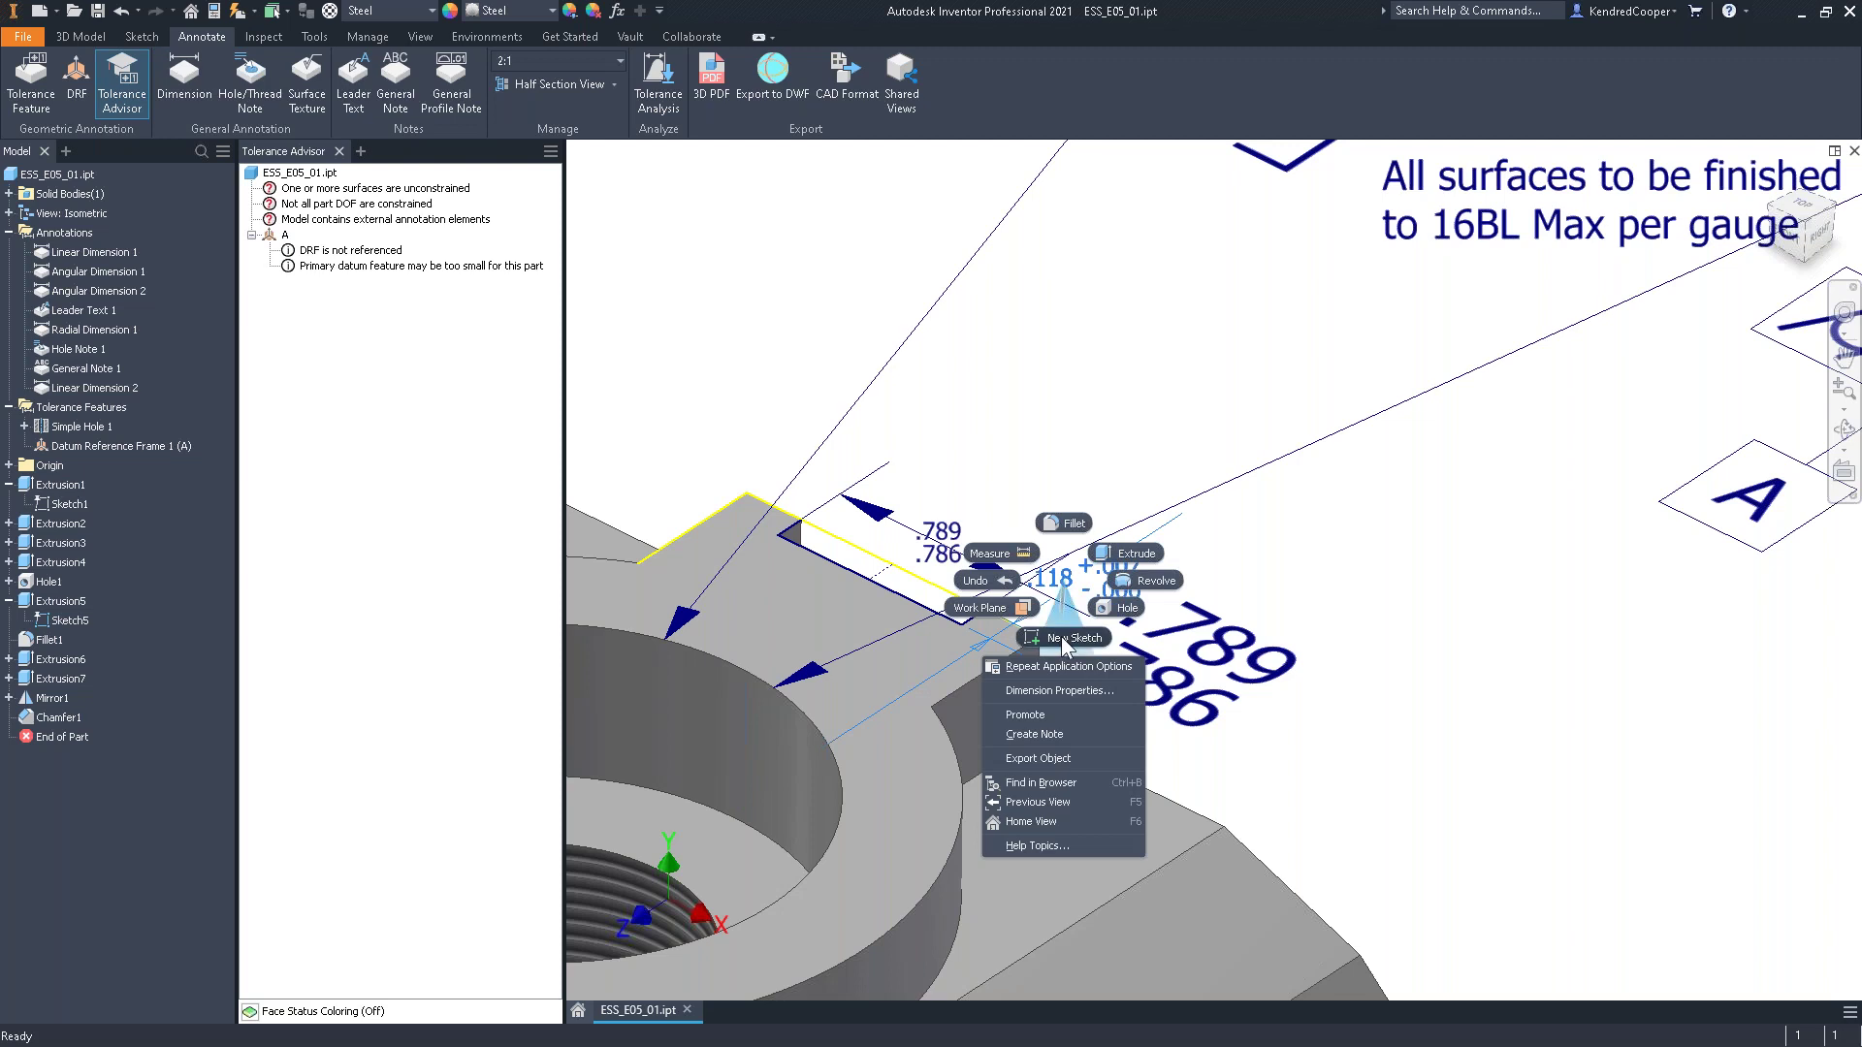
{"action": "left_click", "coordinate": [1061, 707]}
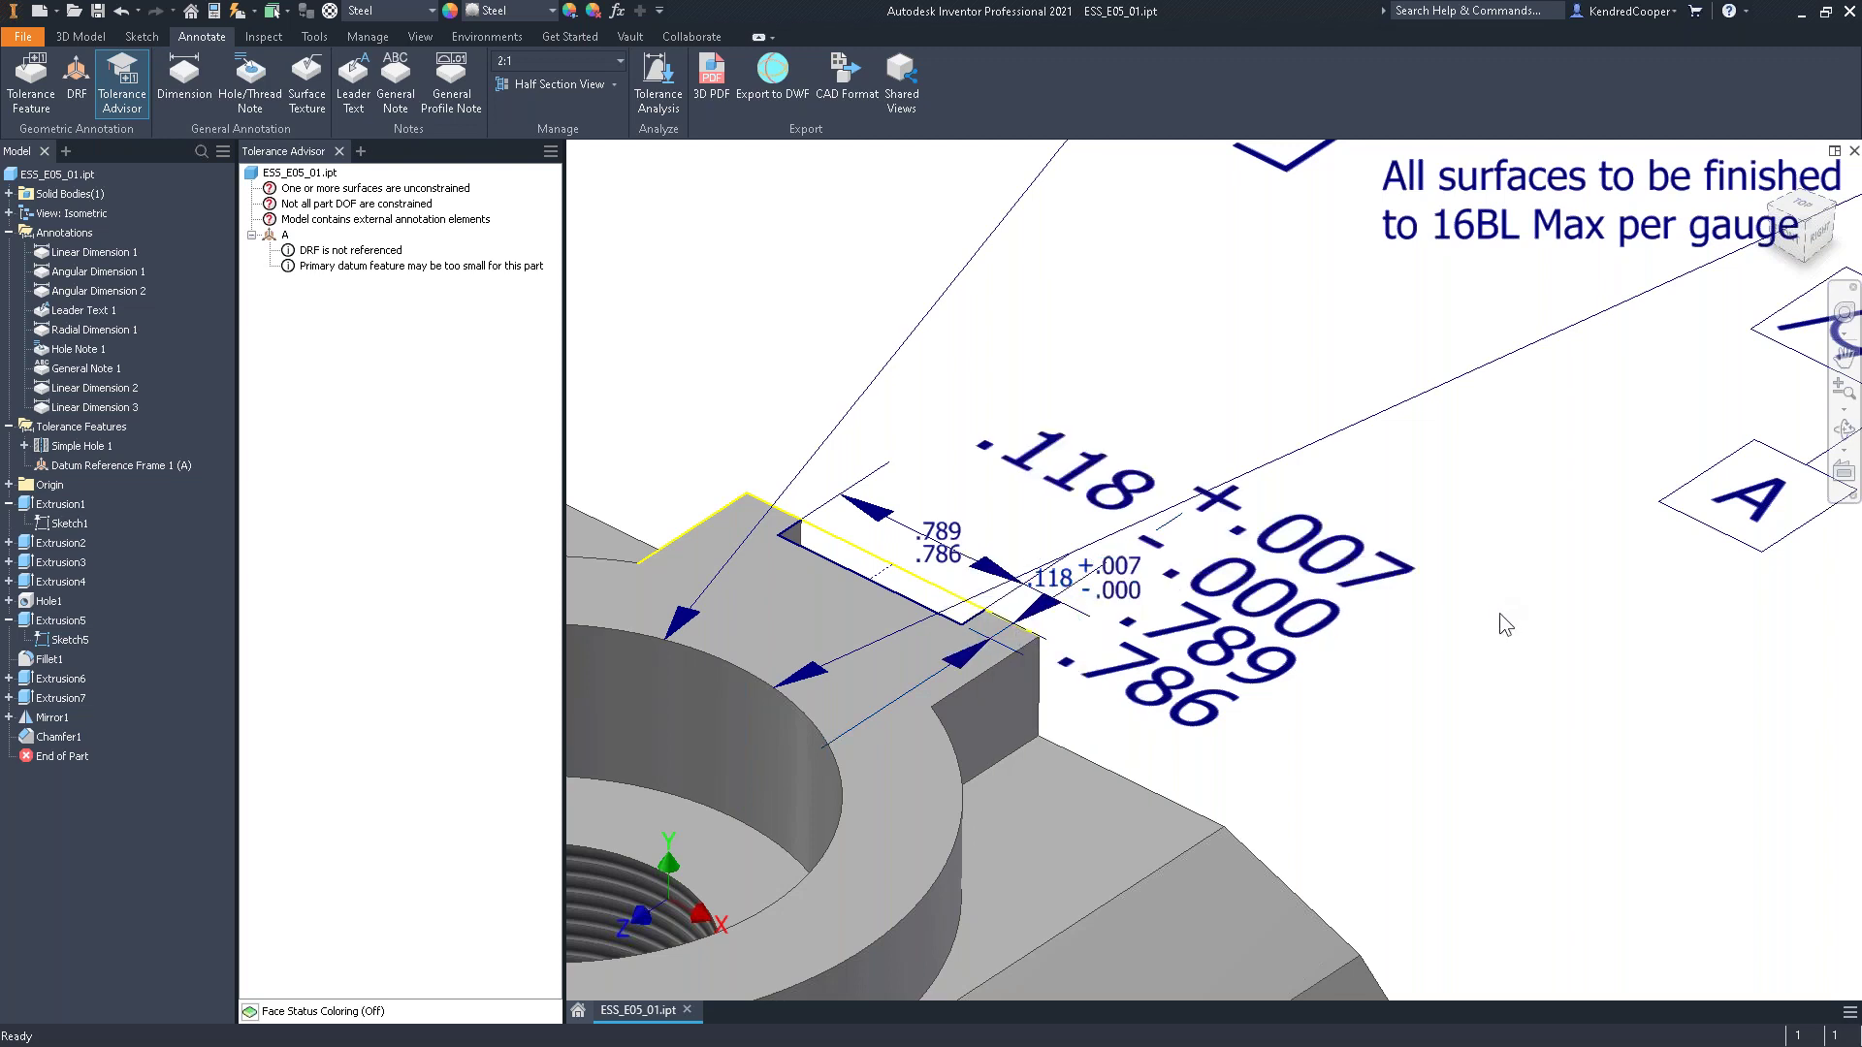
{"action": "right_click", "coordinate": [83, 642]}
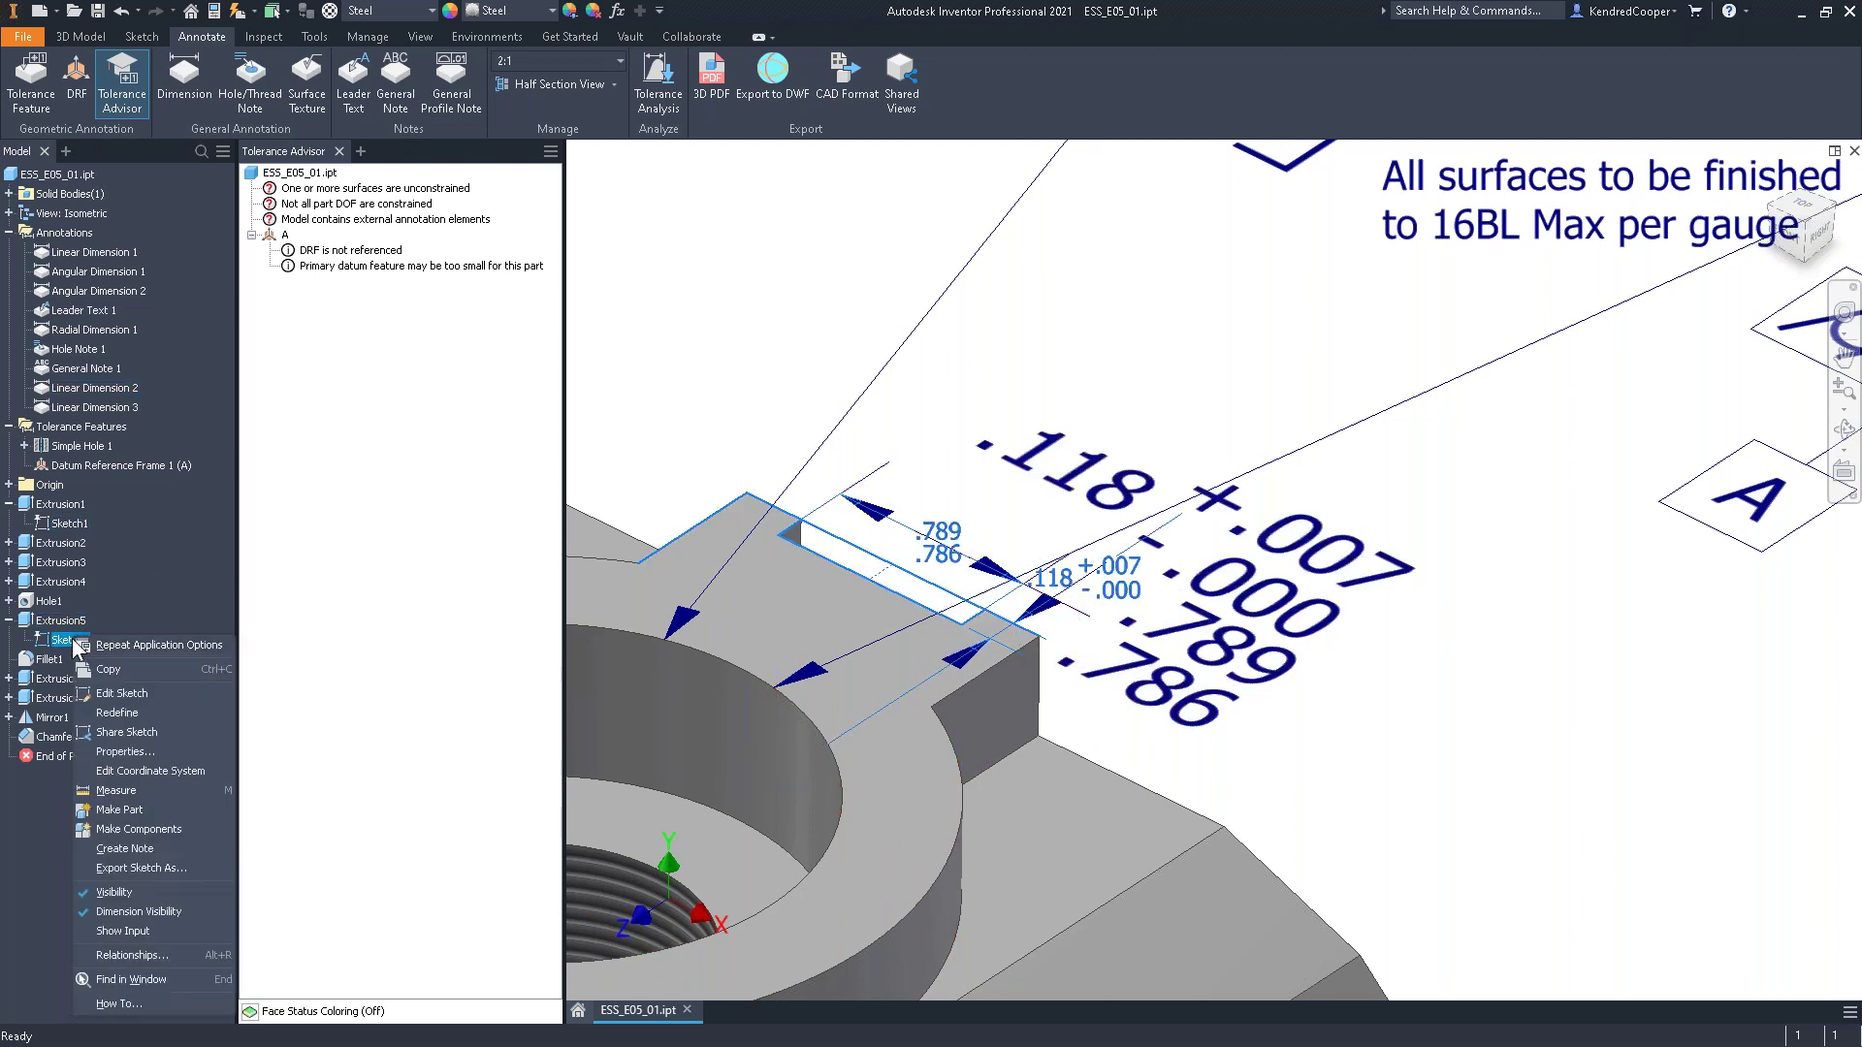
{"action": "left_click", "coordinate": [166, 892]}
Reposition the promoted dimensions clear of each other, with .118 to the right of the notched tab and .789/.786 above it
{"action": "scroll", "coordinate": [1586, 684], "scroll_direction": "down", "scroll_amount": 4}
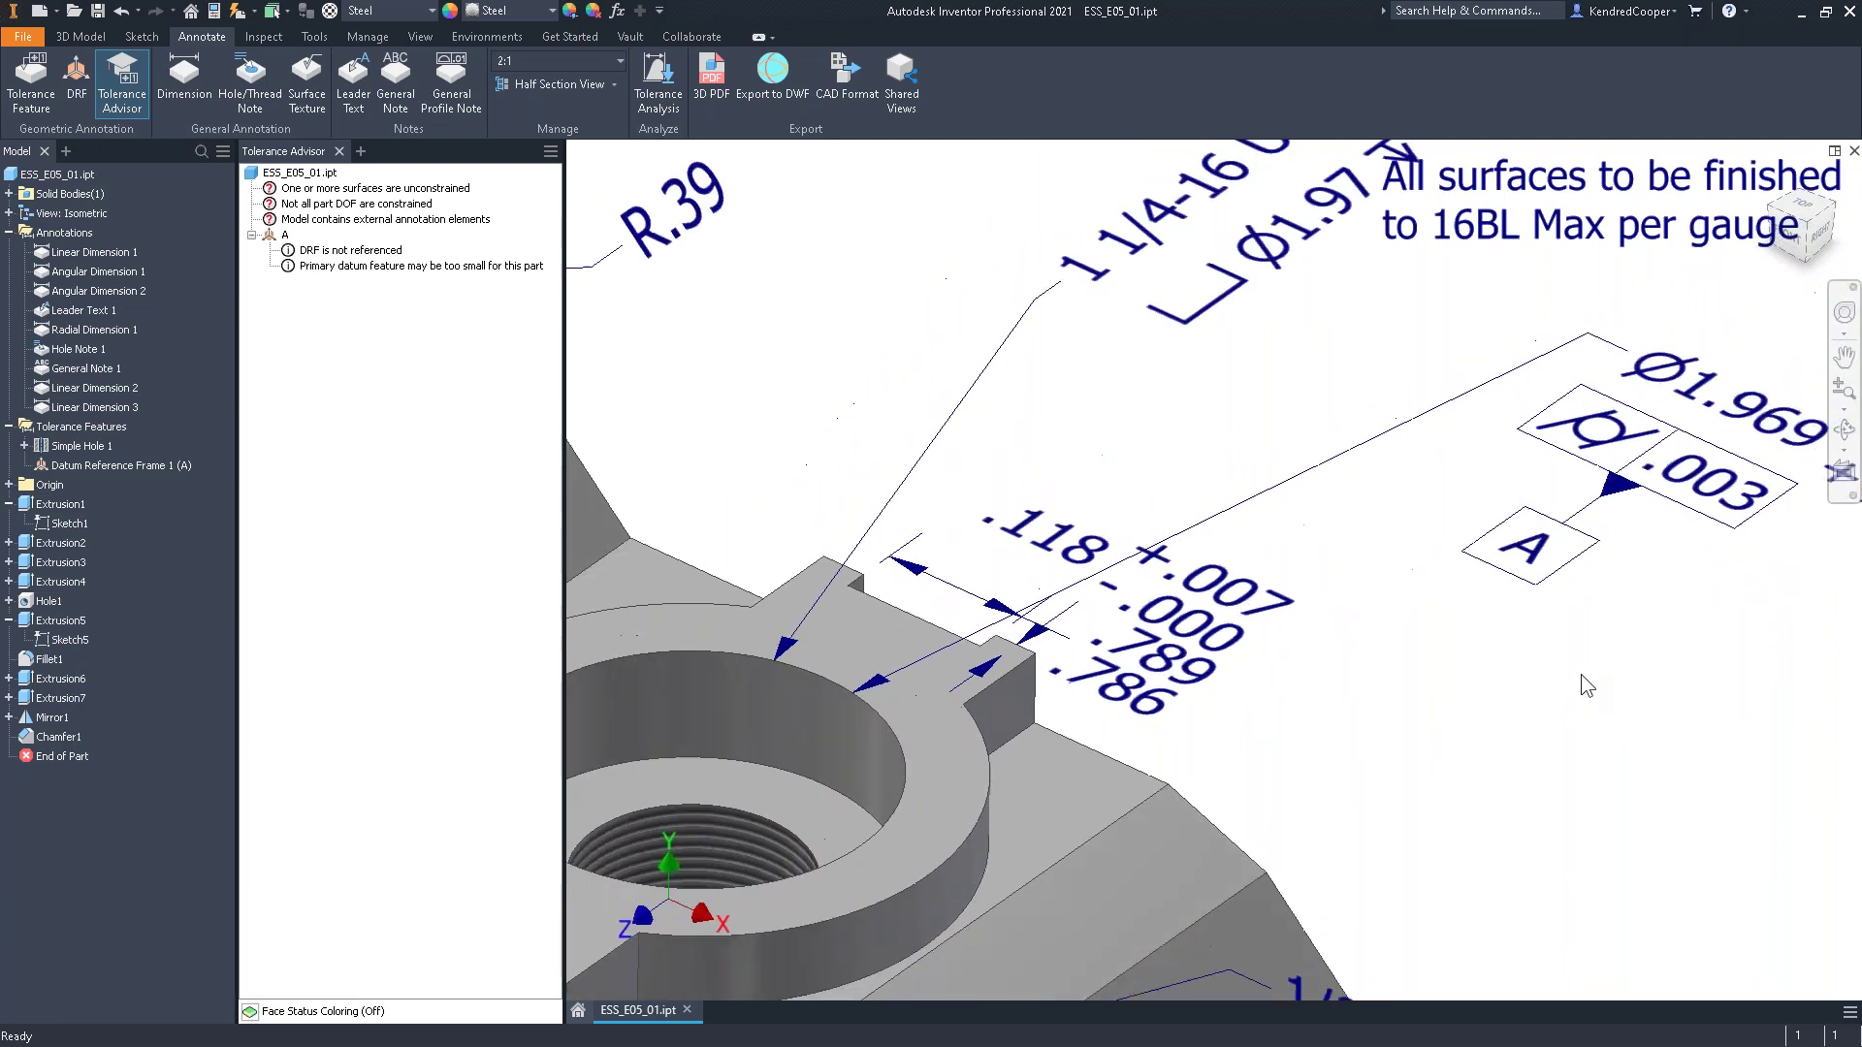
{"action": "left_click_drag", "start_coordinate": [1125, 528], "coordinate": [1357, 611]}
{"action": "mouse_move", "coordinate": [1207, 659]}
{"action": "left_mouse_down"}
{"action": "mouse_move", "coordinate": [1222, 543]}
{"action": "mouse_move", "coordinate": [1247, 511]}
{"action": "mouse_move", "coordinate": [1173, 484]}
{"action": "left_mouse_up"}
{"action": "left_click", "coordinate": [865, 388]}
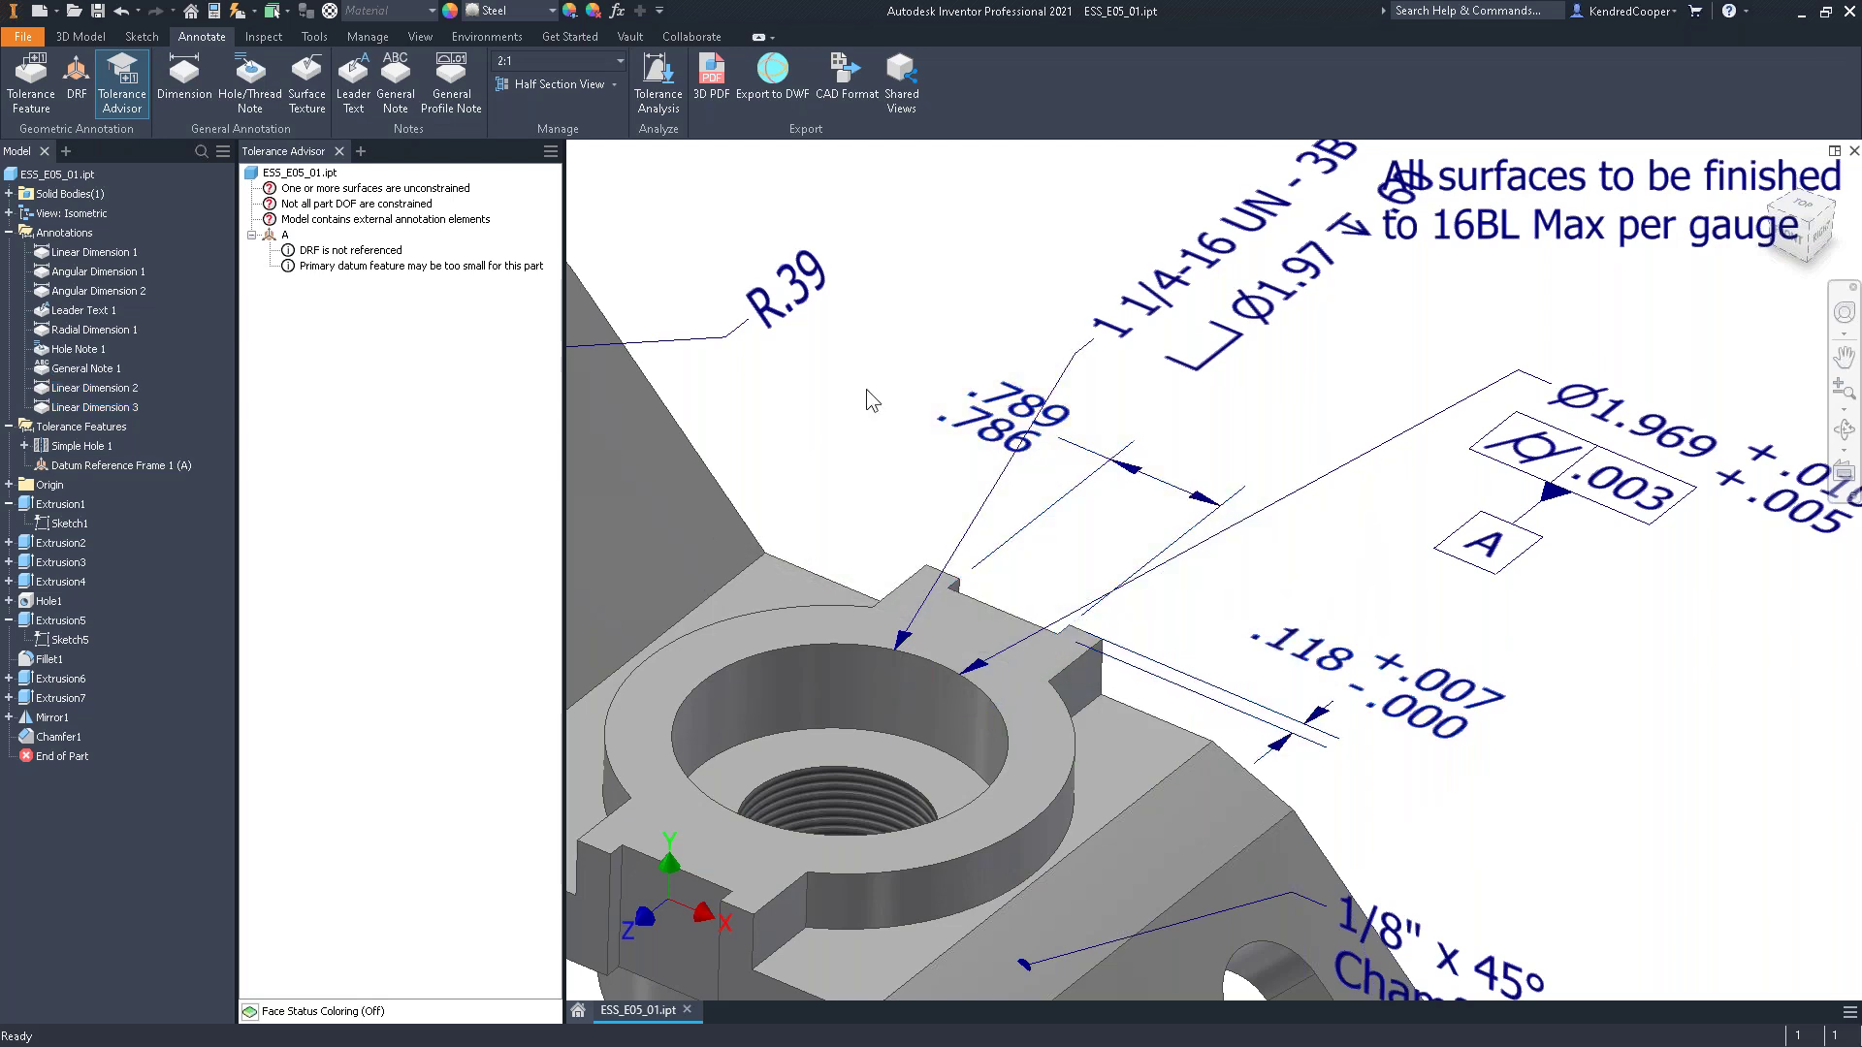
{"action": "scroll", "coordinate": [869, 392], "scroll_direction": "down", "scroll_amount": 2}
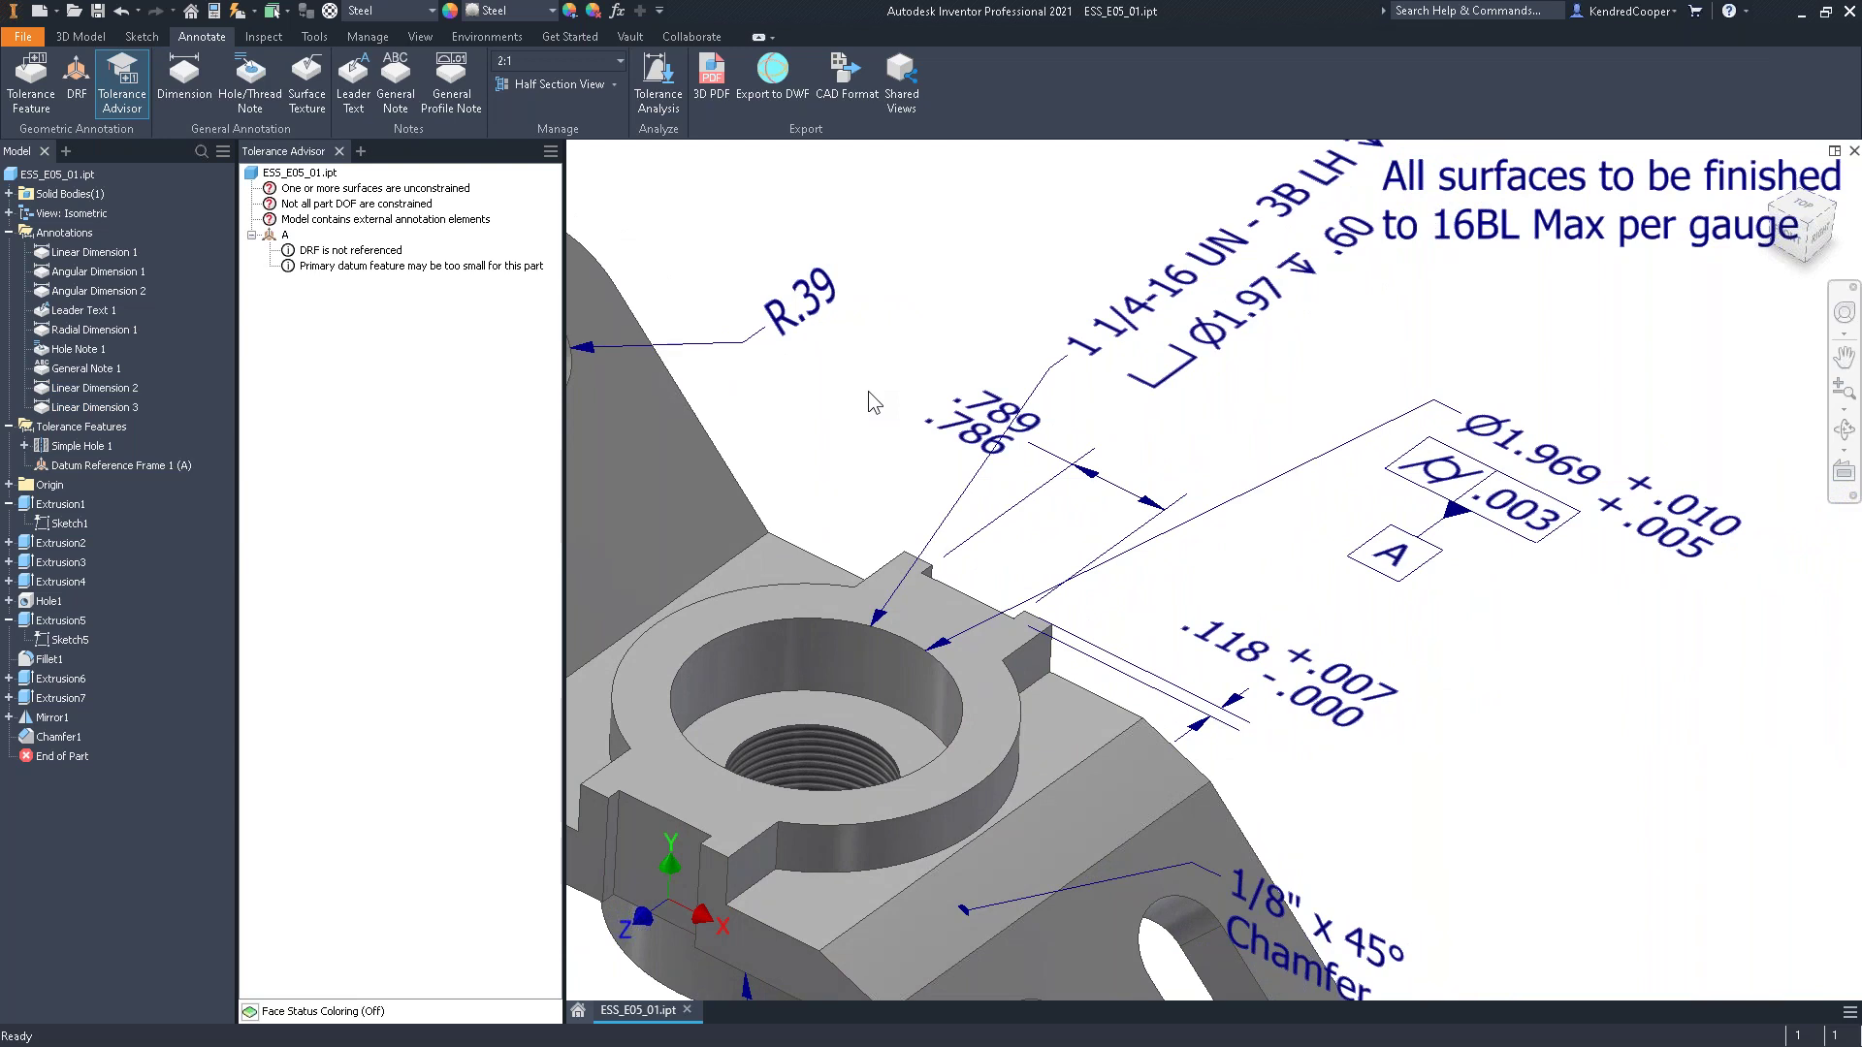
Examine the model parameters and their tolerances in the Parameters table, and close it
{"action": "left_click", "coordinate": [617, 12]}
{"action": "left_click_drag", "start_coordinate": [877, 155], "coordinate": [810, 255]}
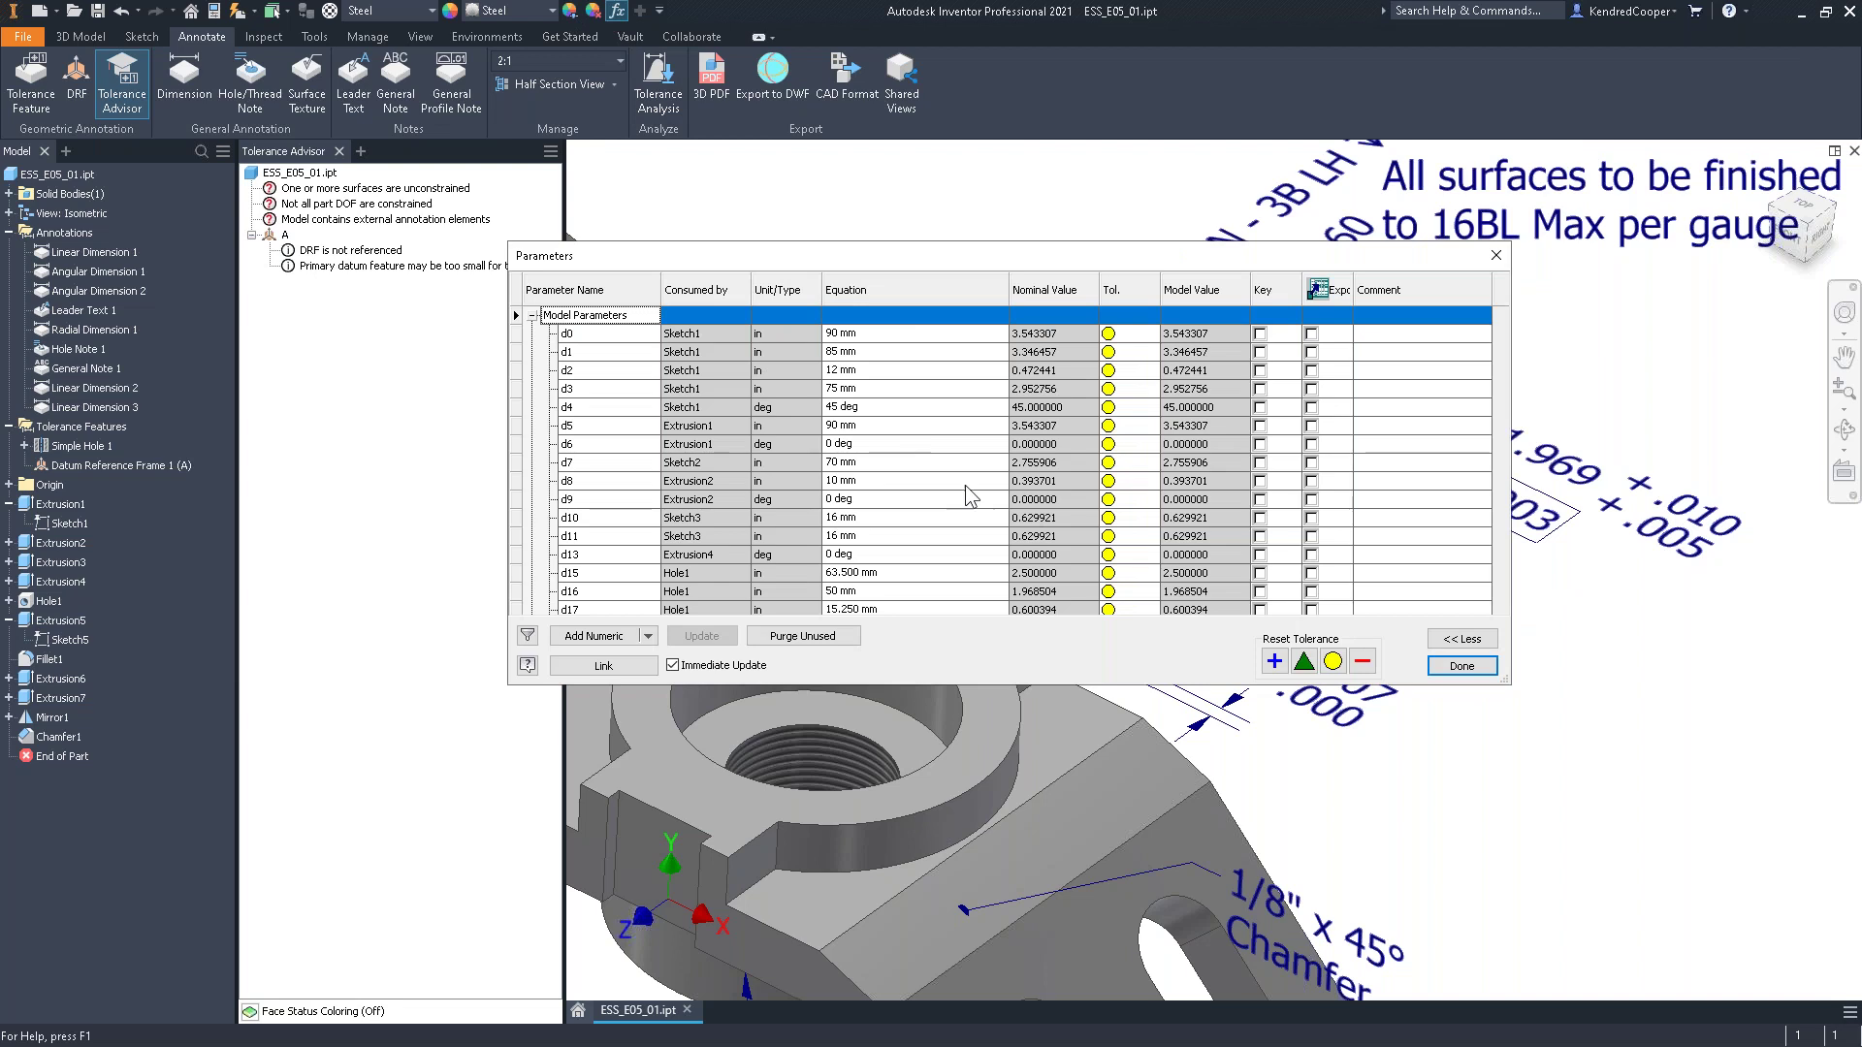
{"action": "left_click", "coordinate": [1455, 667]}
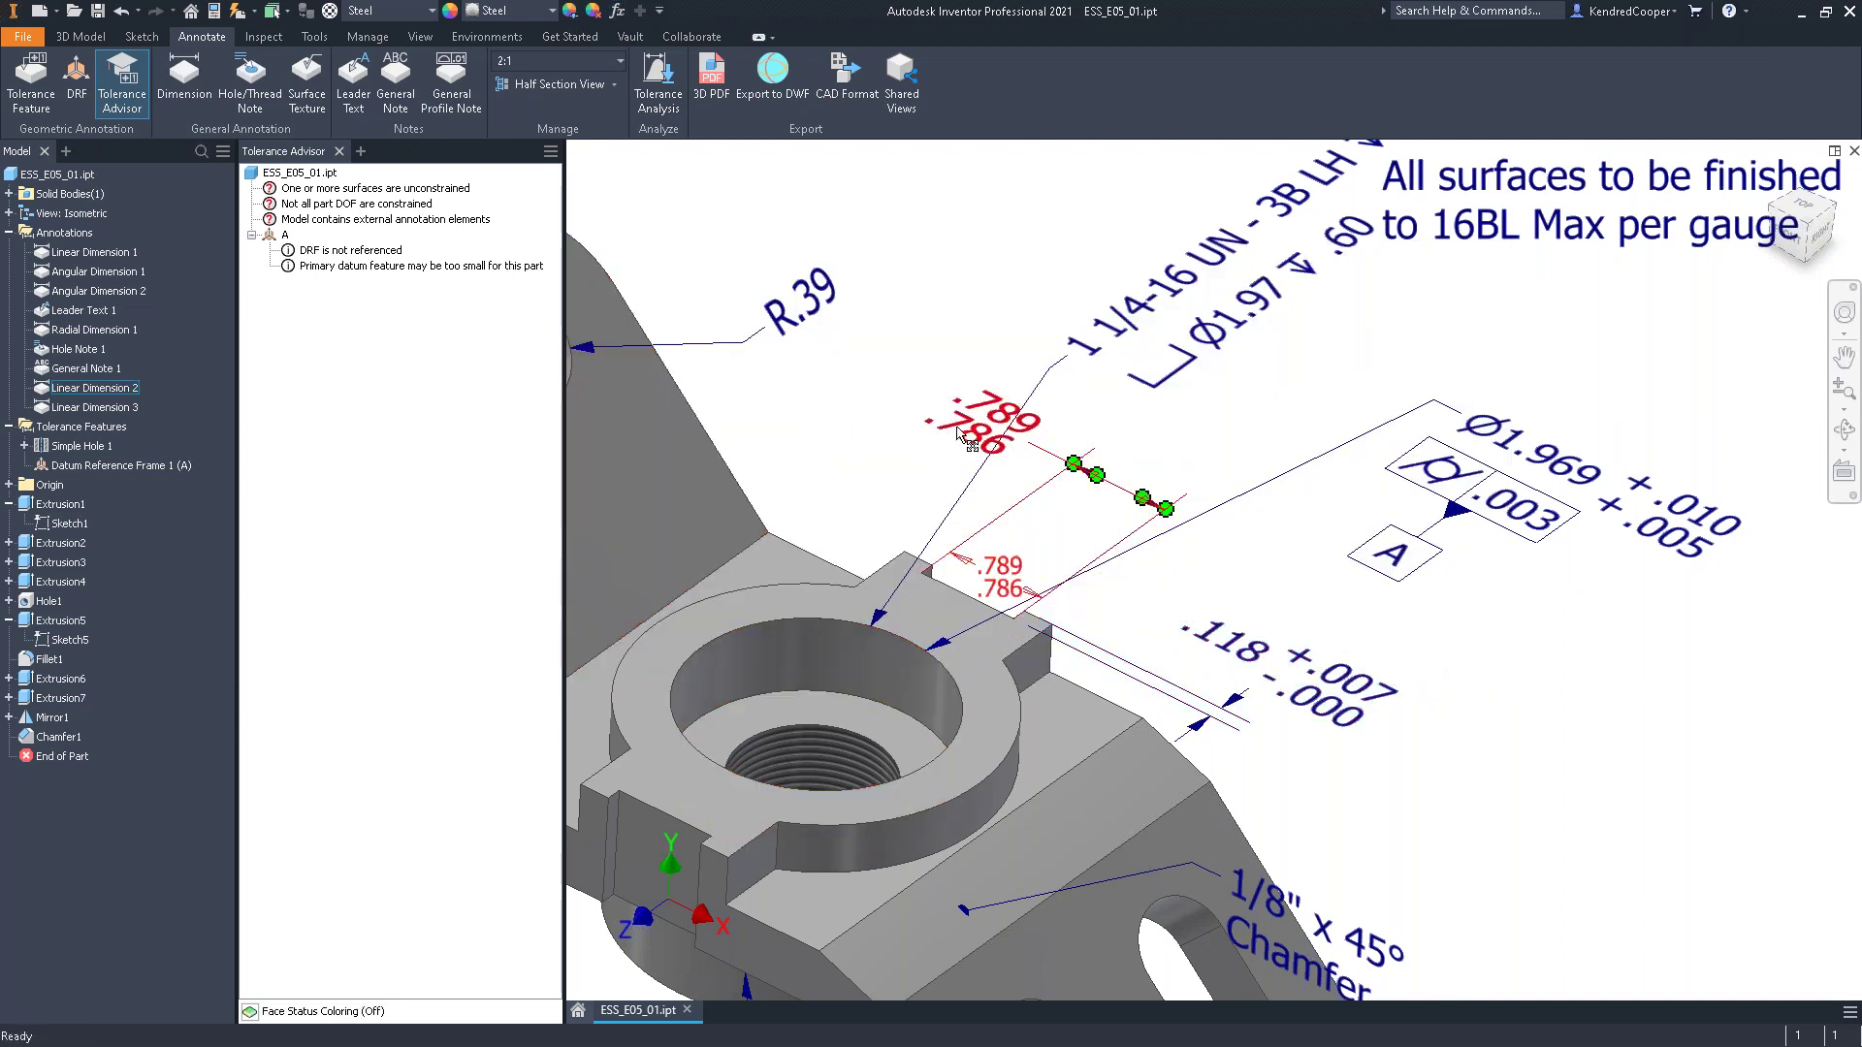
Edit the sketch of Extrusion5, set the upper deviation of the .118 dimension to 0.01 in, and finish the sketch
{"action": "double_click", "coordinate": [72, 642]}
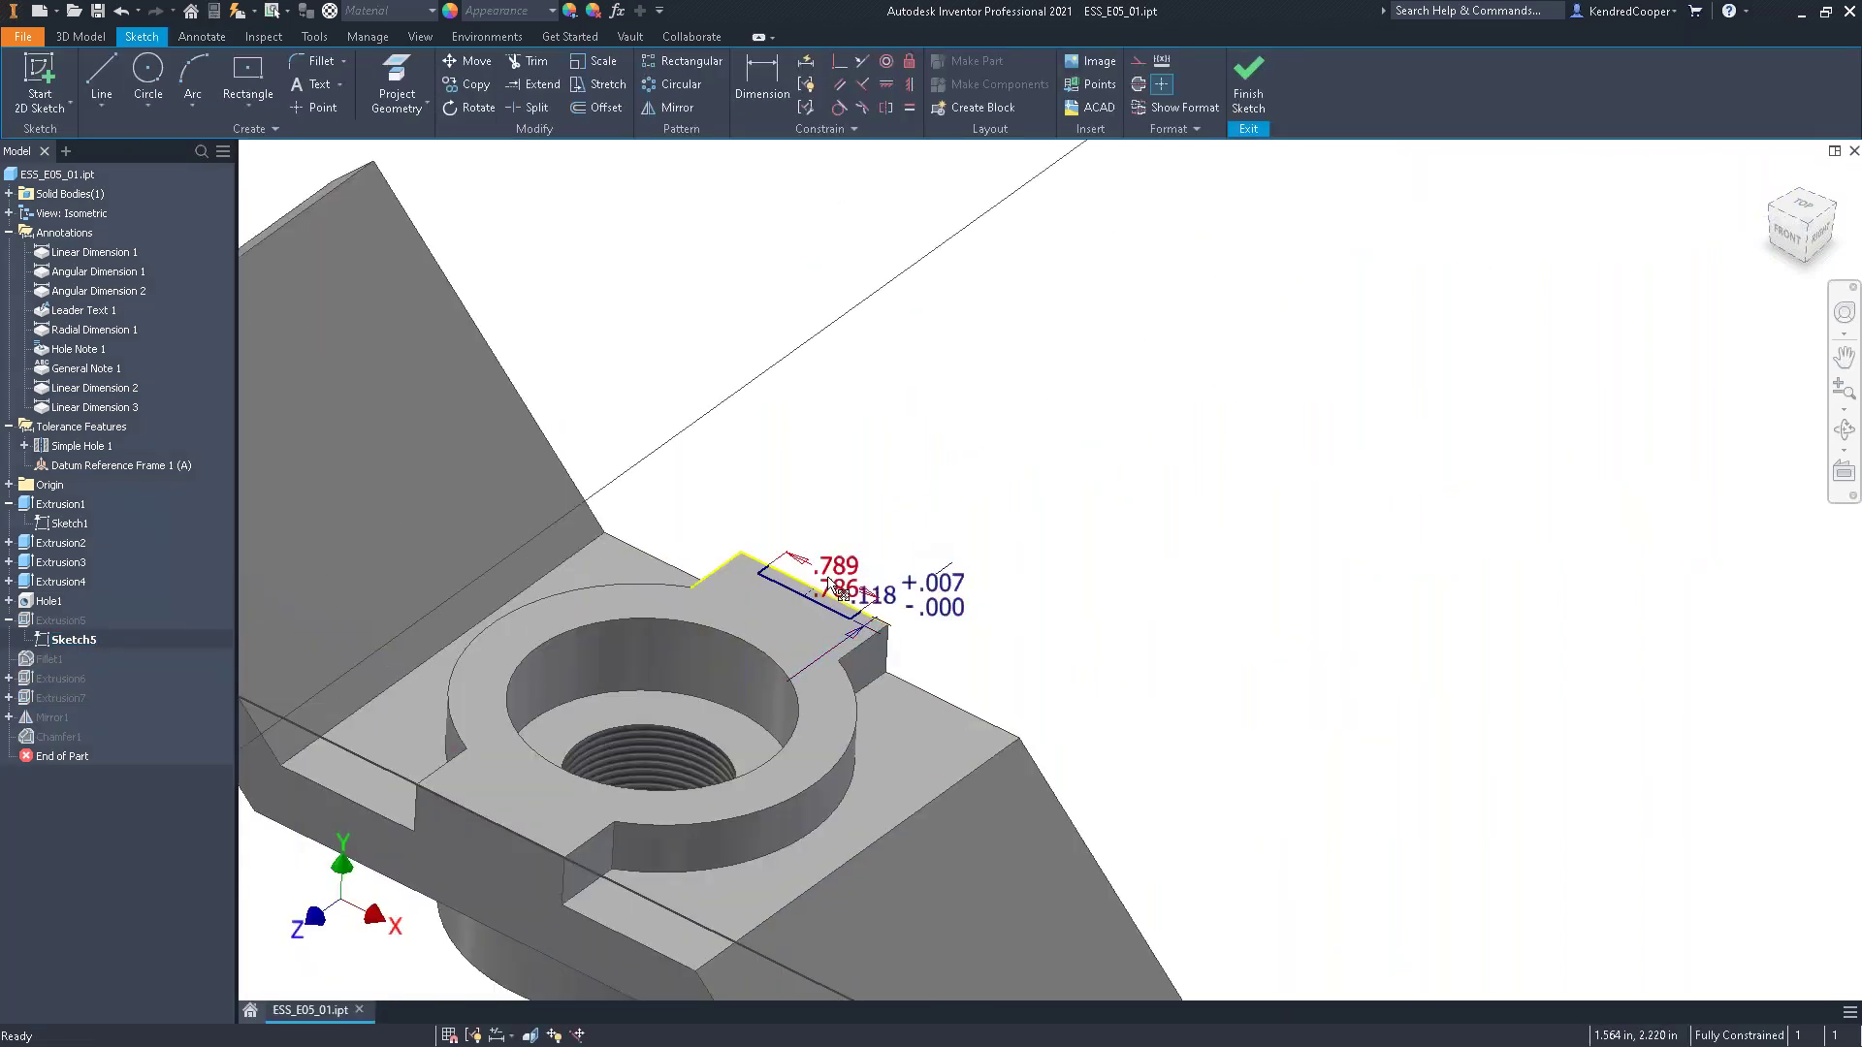
{"action": "right_click", "coordinate": [838, 591]}
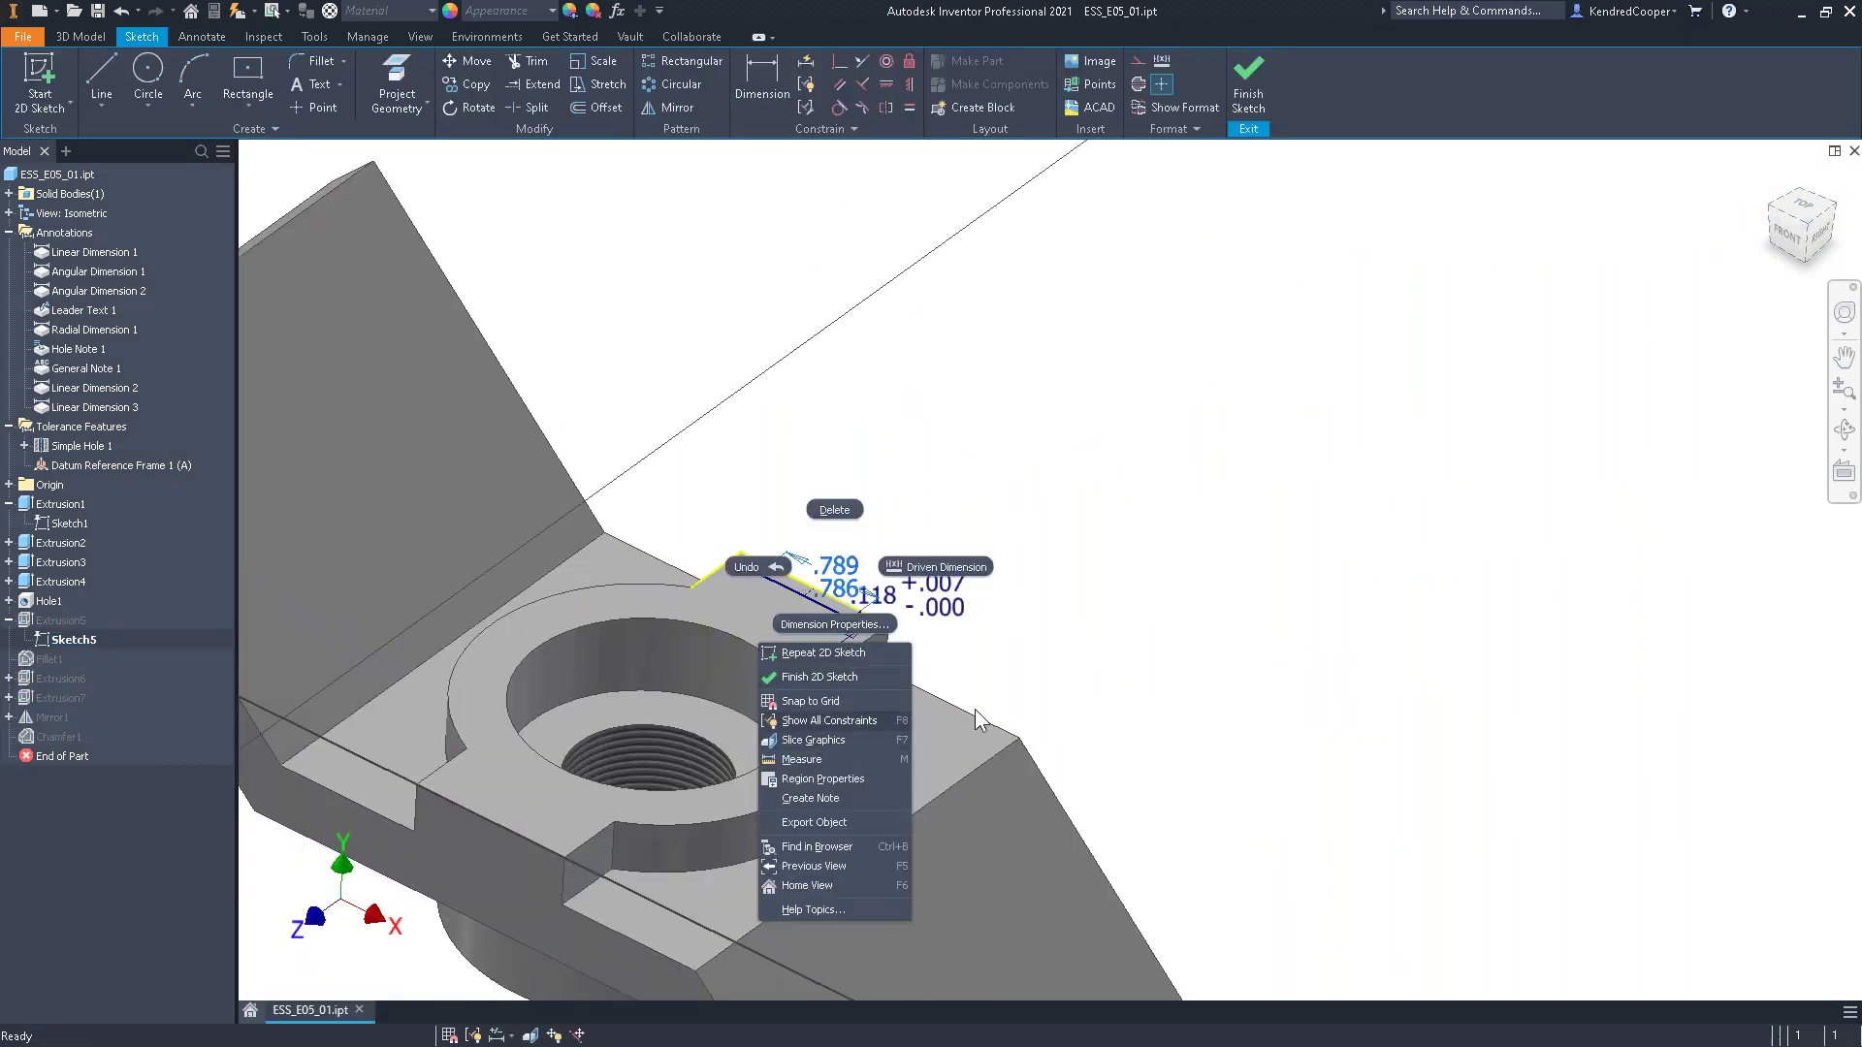
{"action": "key", "text": "Escape"}
{"action": "right_click", "coordinate": [939, 614]}
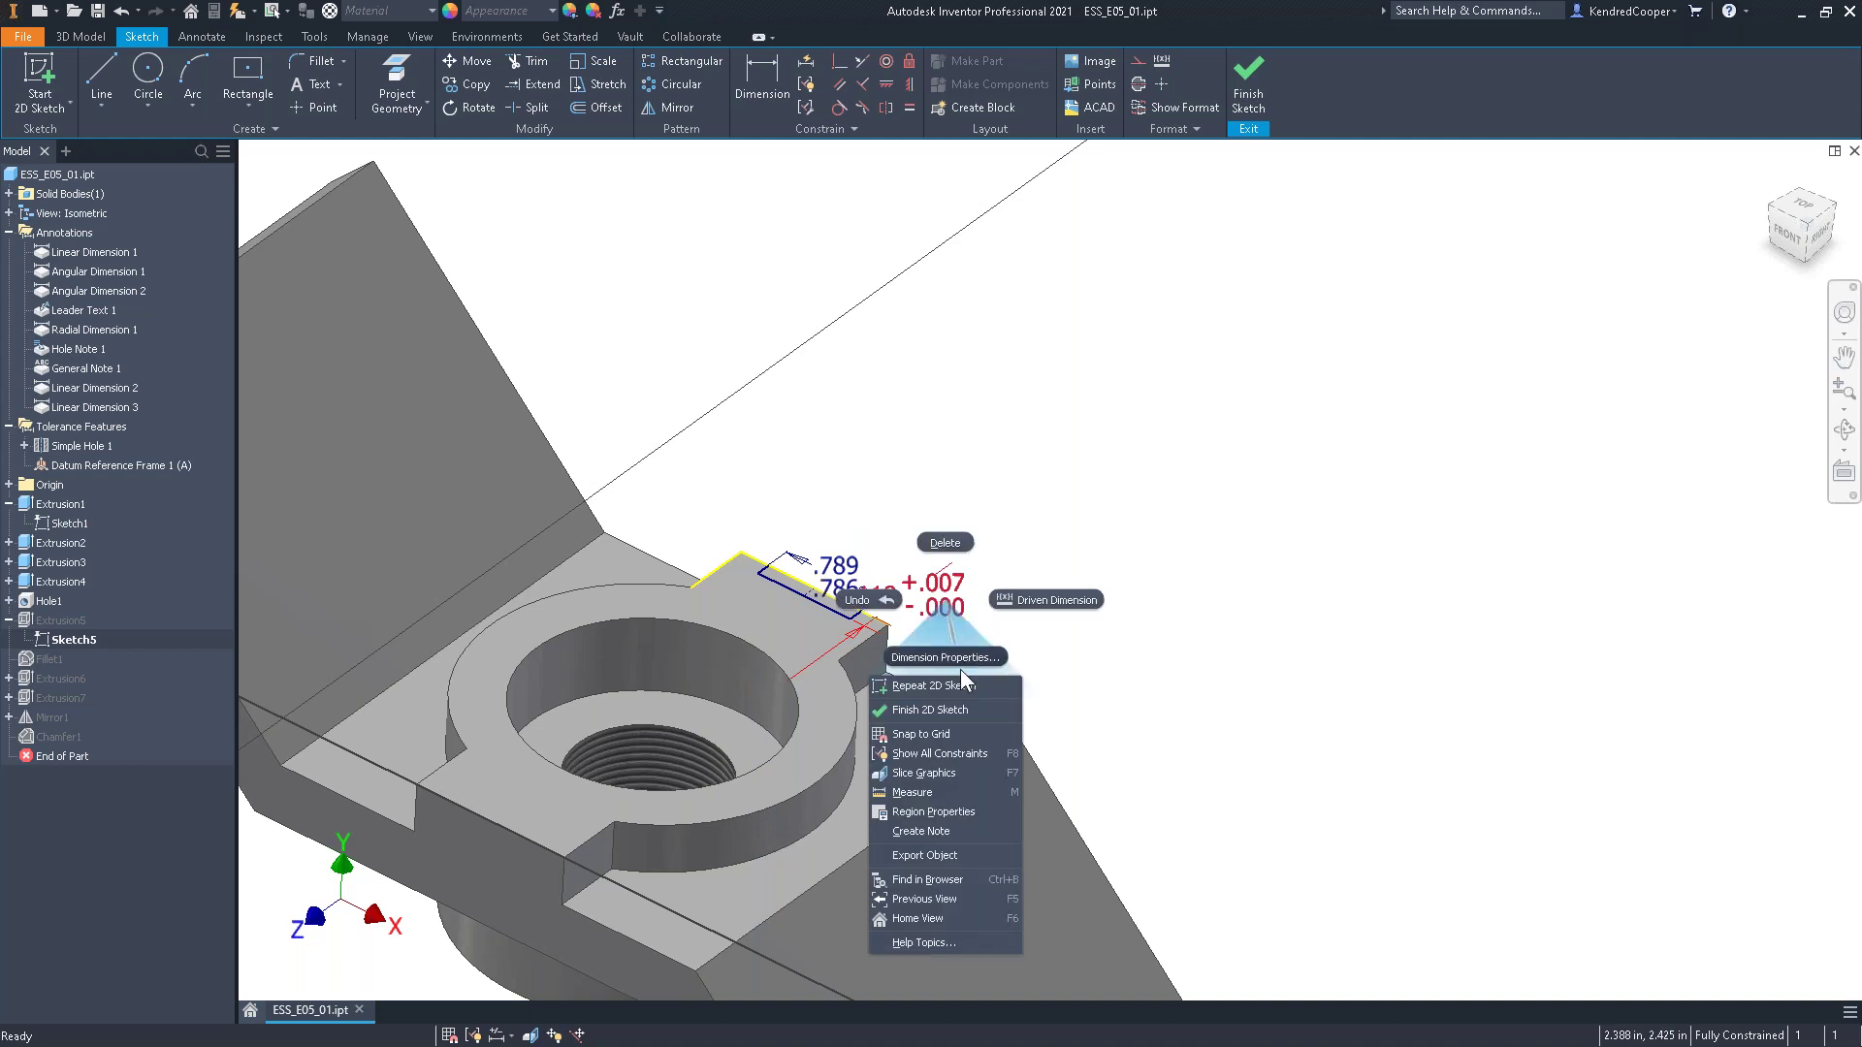
{"action": "left_click", "coordinate": [960, 657]}
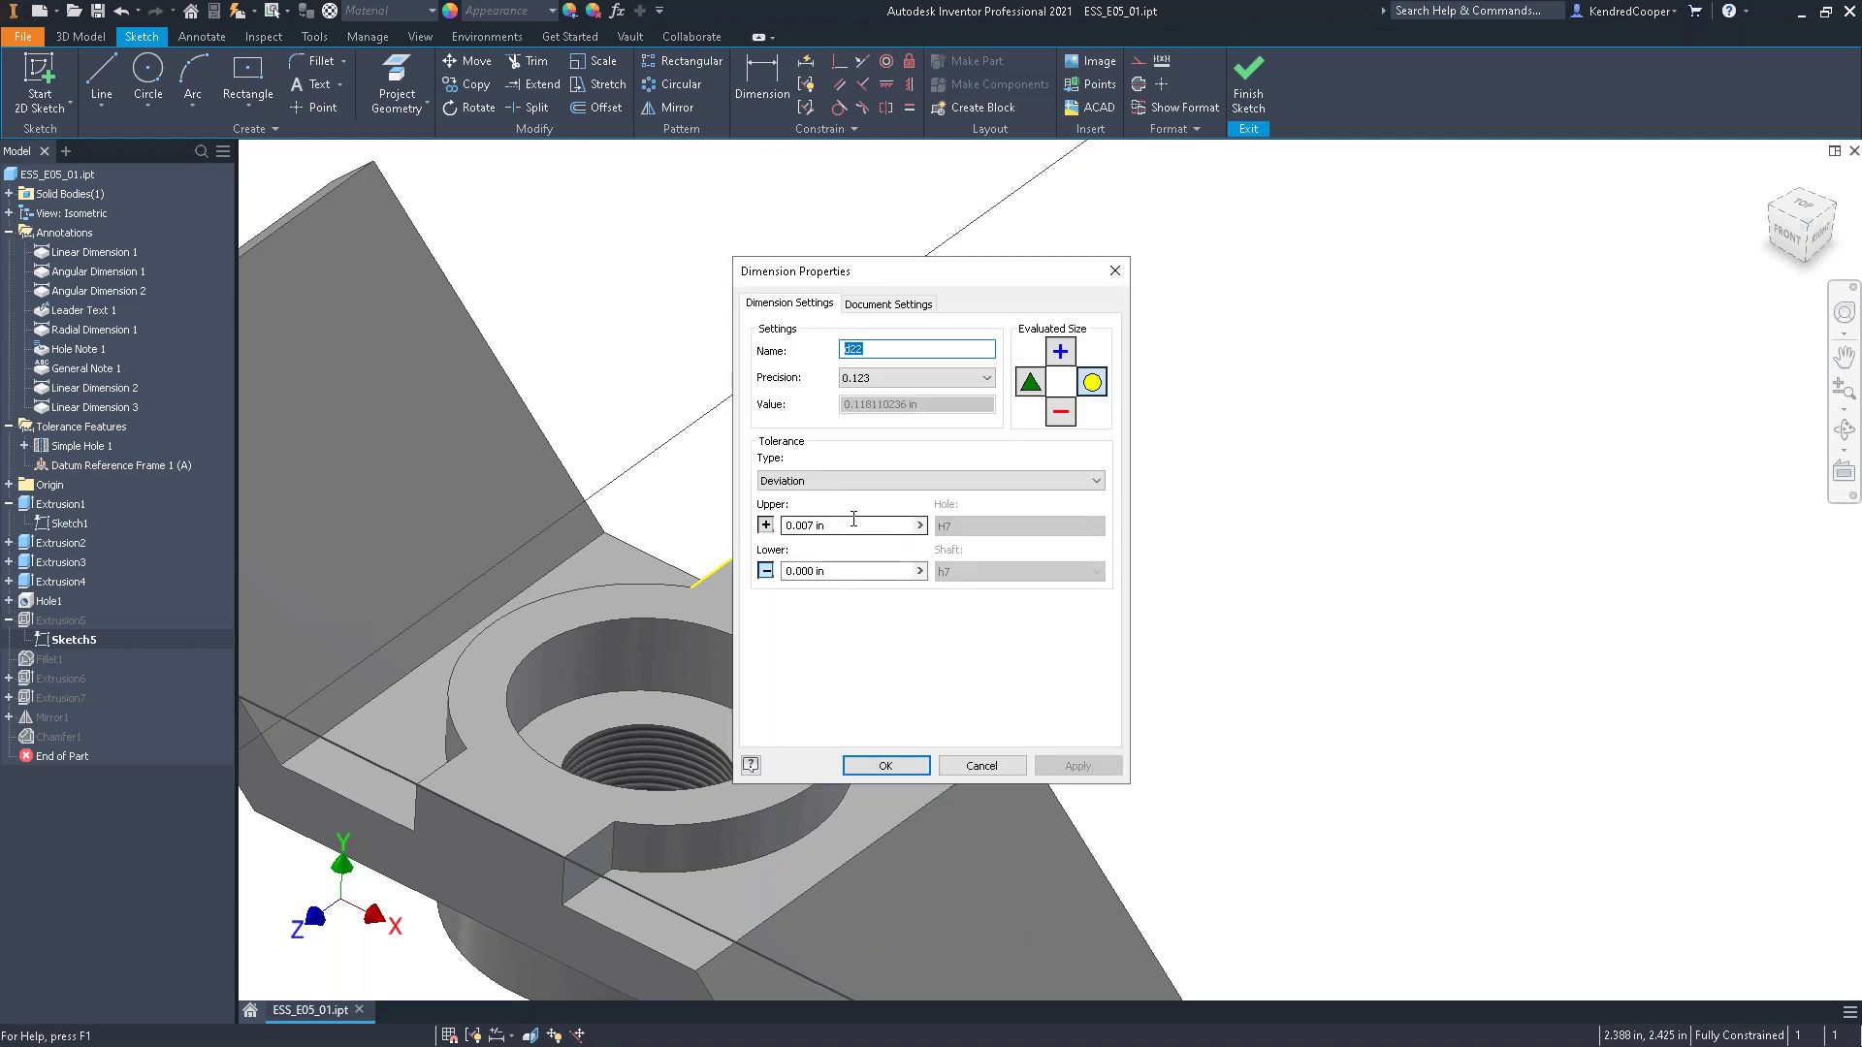
{"action": "left_click", "coordinate": [814, 525]}
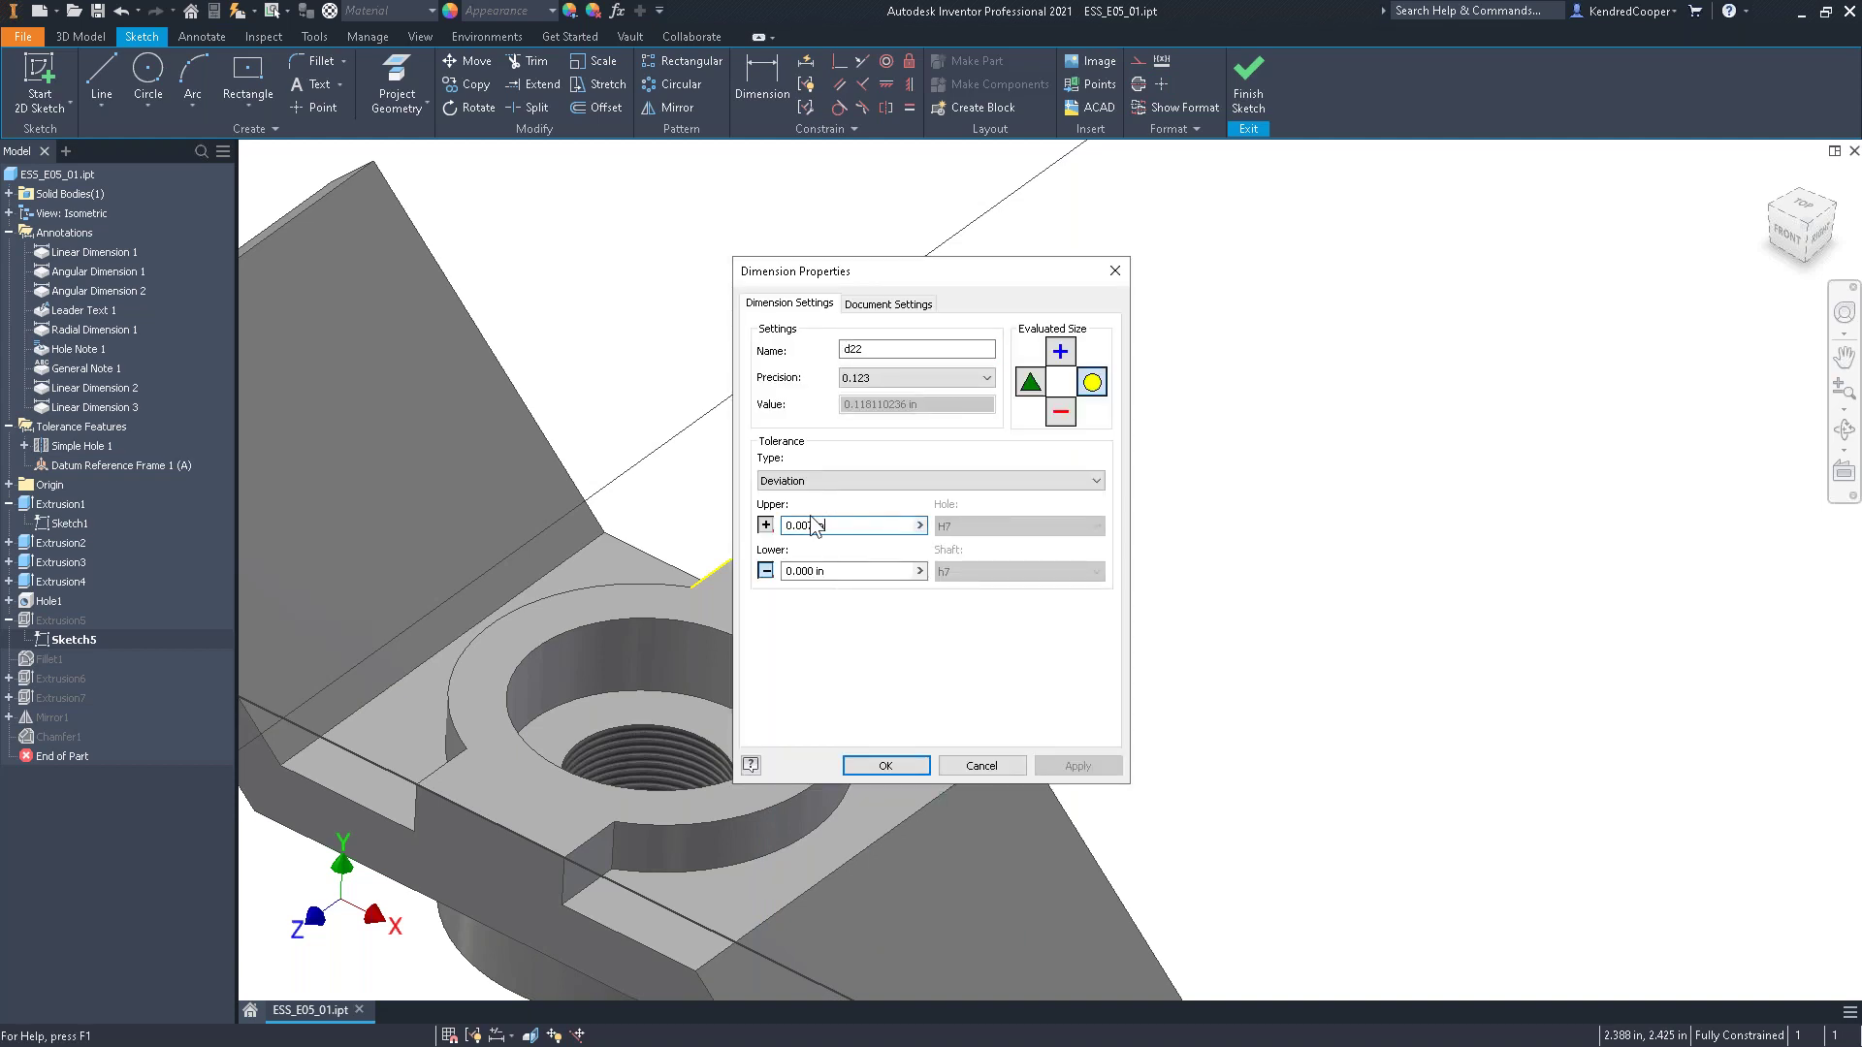
{"action": "key", "text": "BackSpace"}
{"action": "type", "text": "1"}
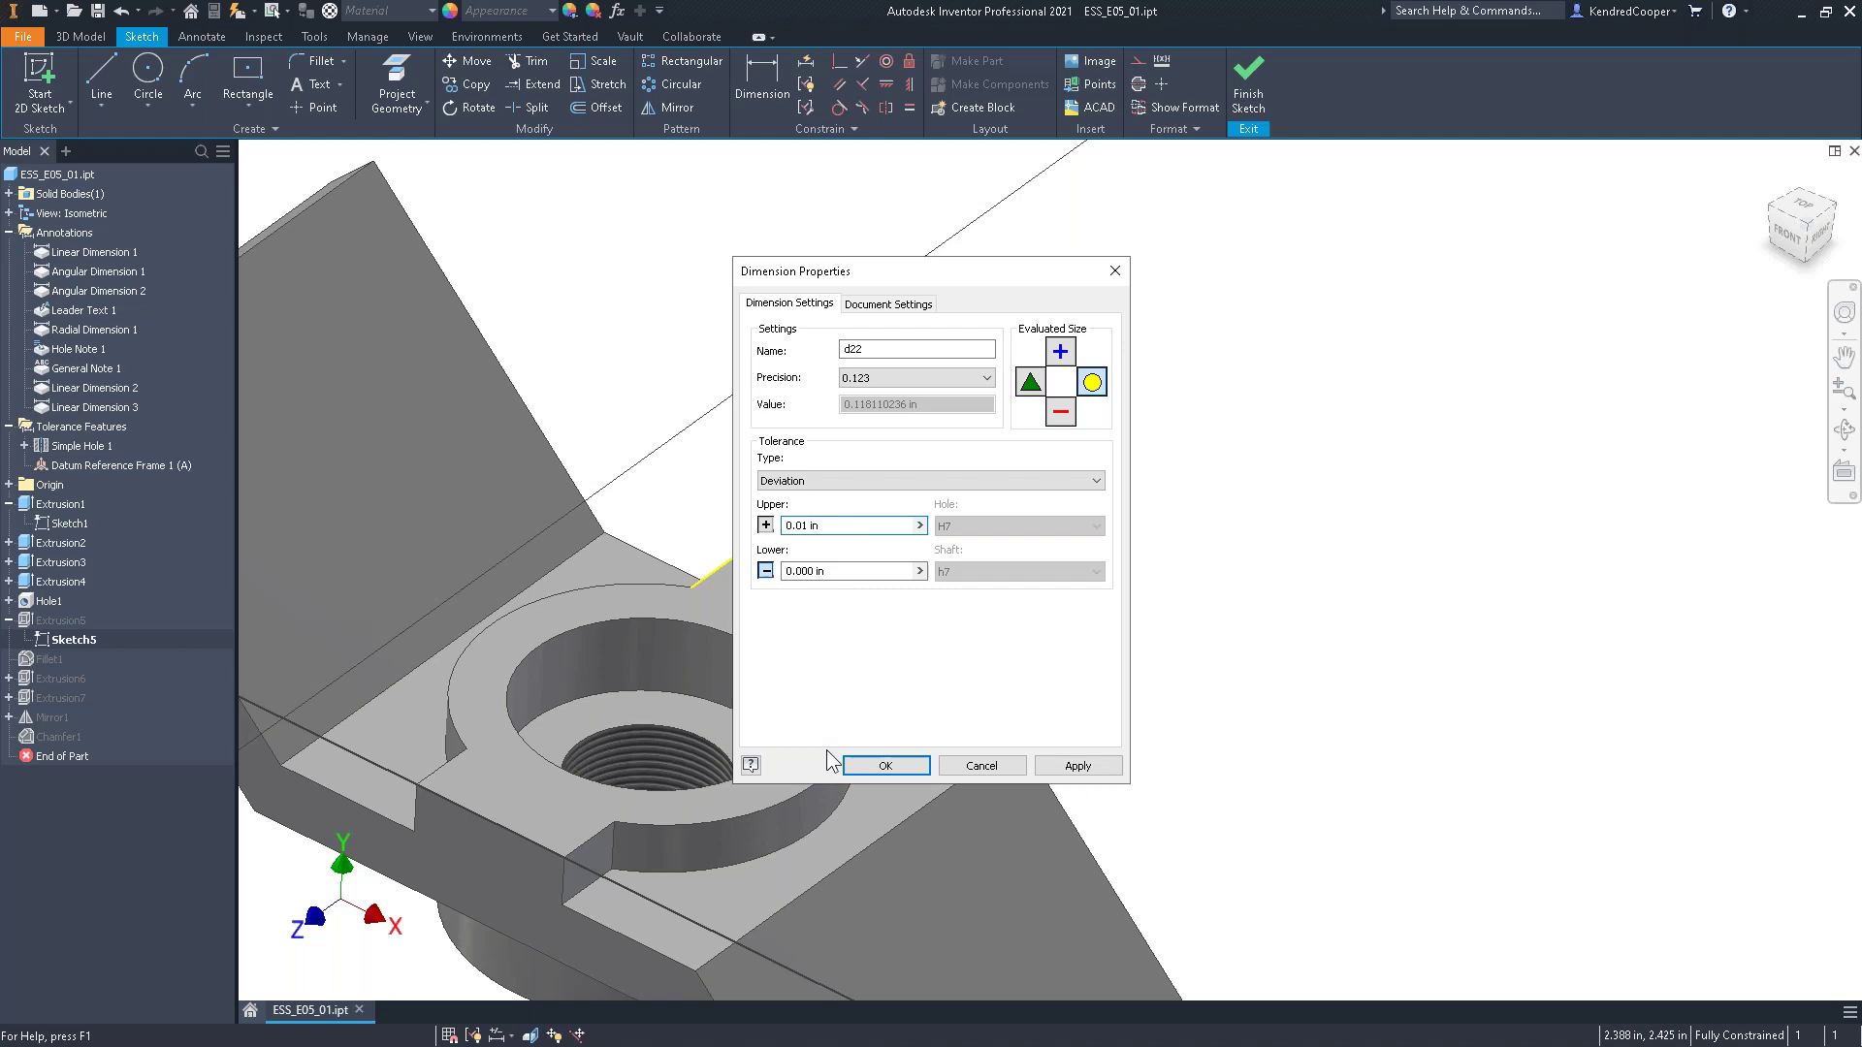
{"action": "left_click", "coordinate": [903, 765]}
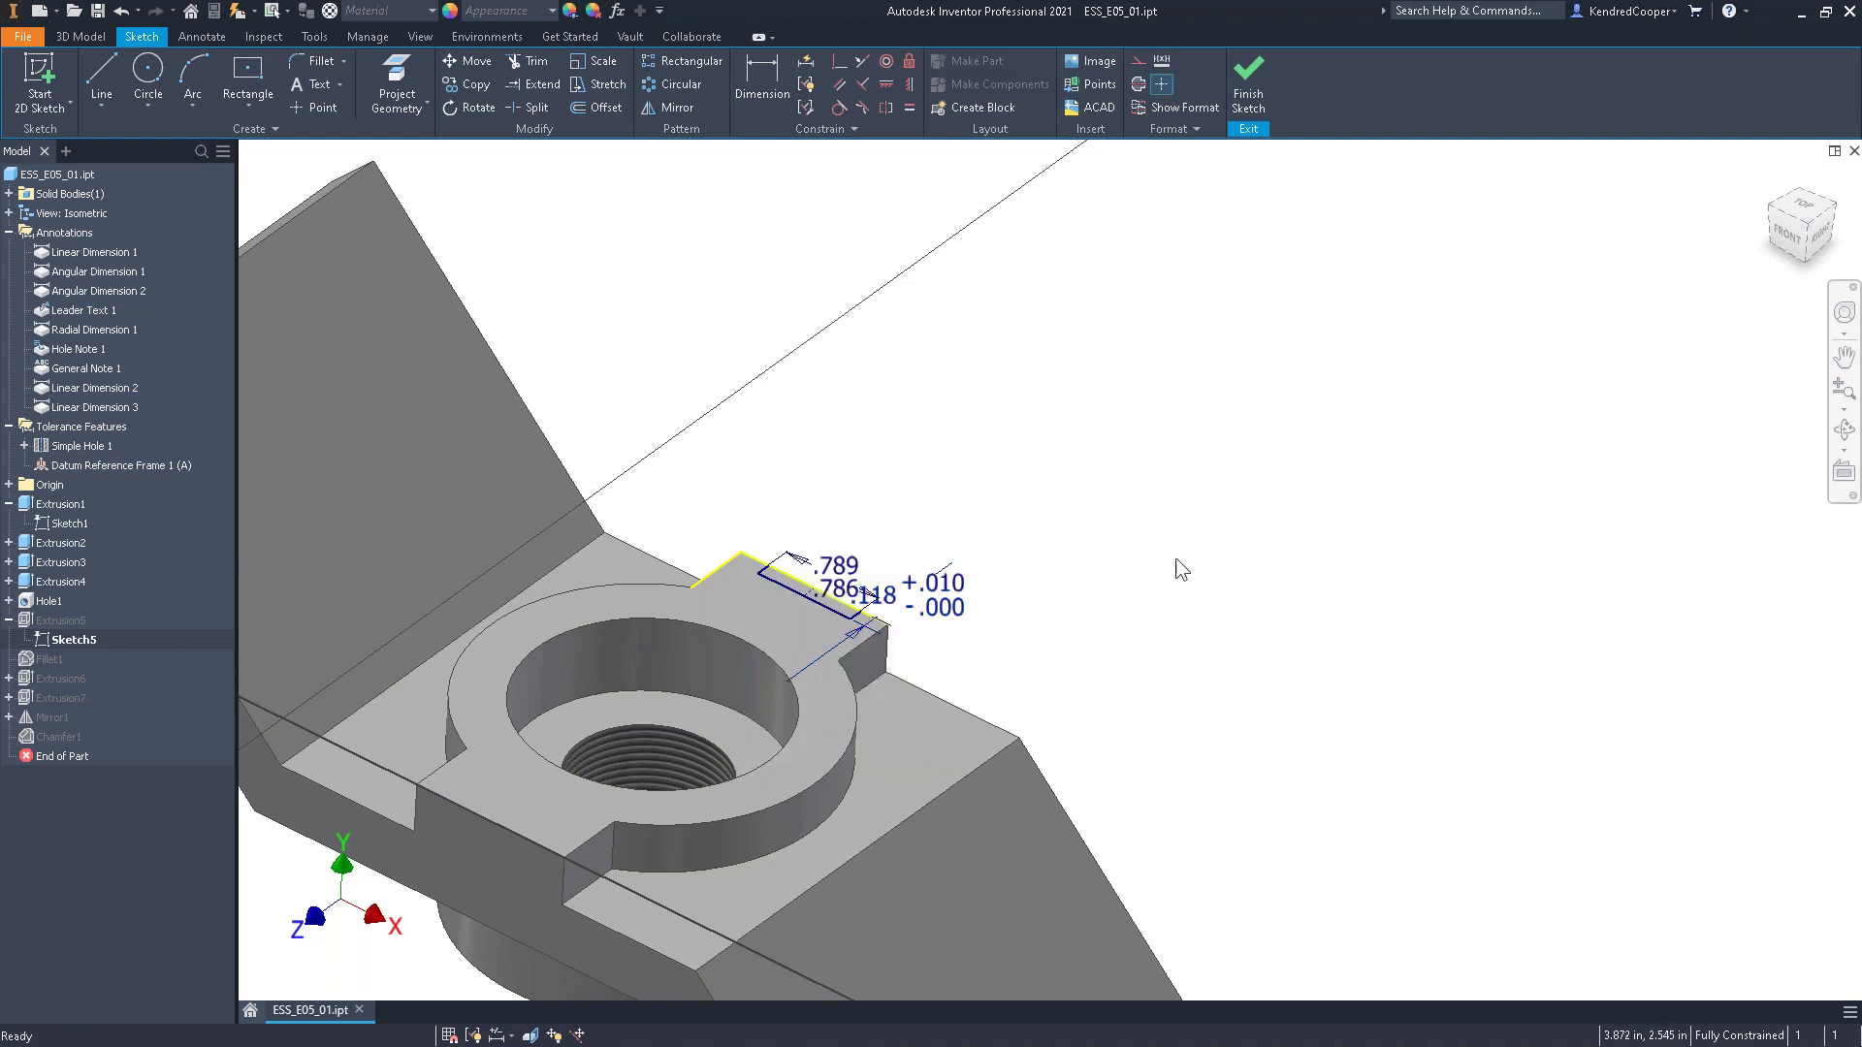
{"action": "left_click", "coordinate": [1250, 77]}
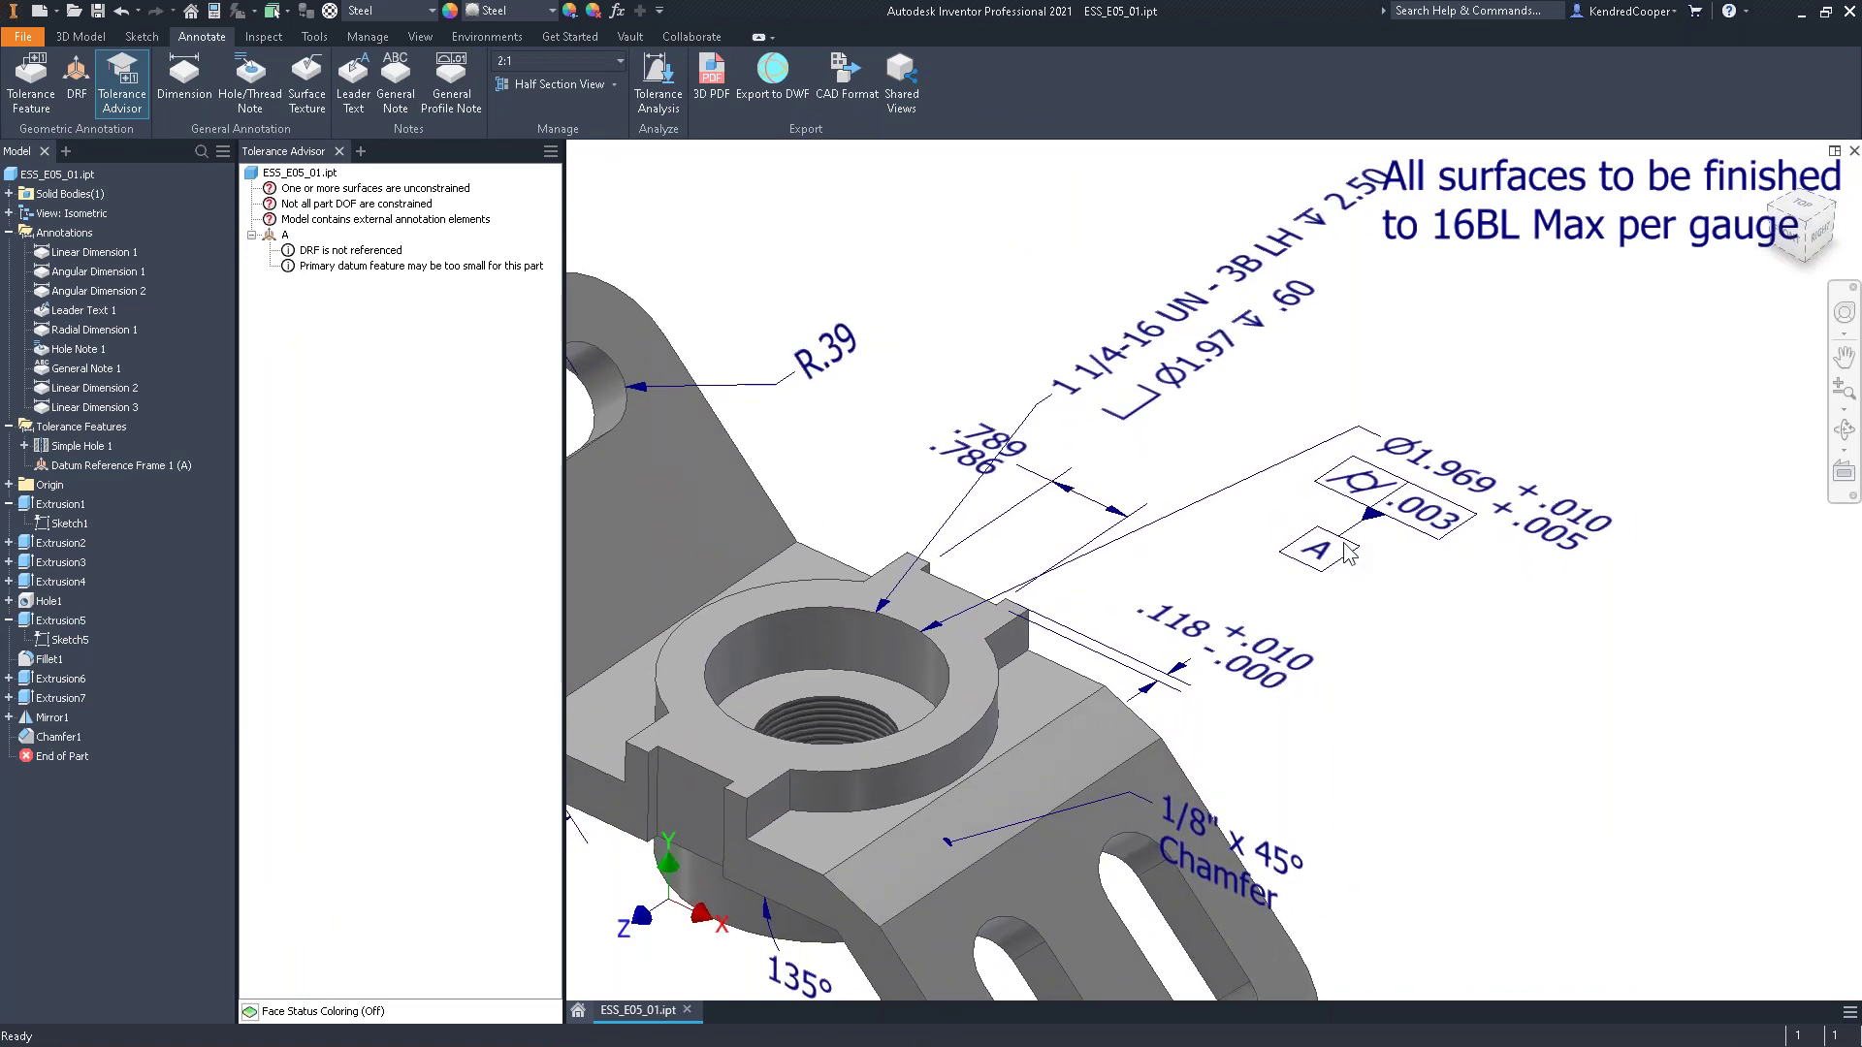
Move the 1 1/4-16 UN hole note to the open area at the lower left of the part
{"action": "scroll", "coordinate": [1348, 552], "scroll_direction": "down", "scroll_amount": 3}
{"action": "scroll", "coordinate": [1313, 690], "scroll_direction": "up", "scroll_amount": 3}
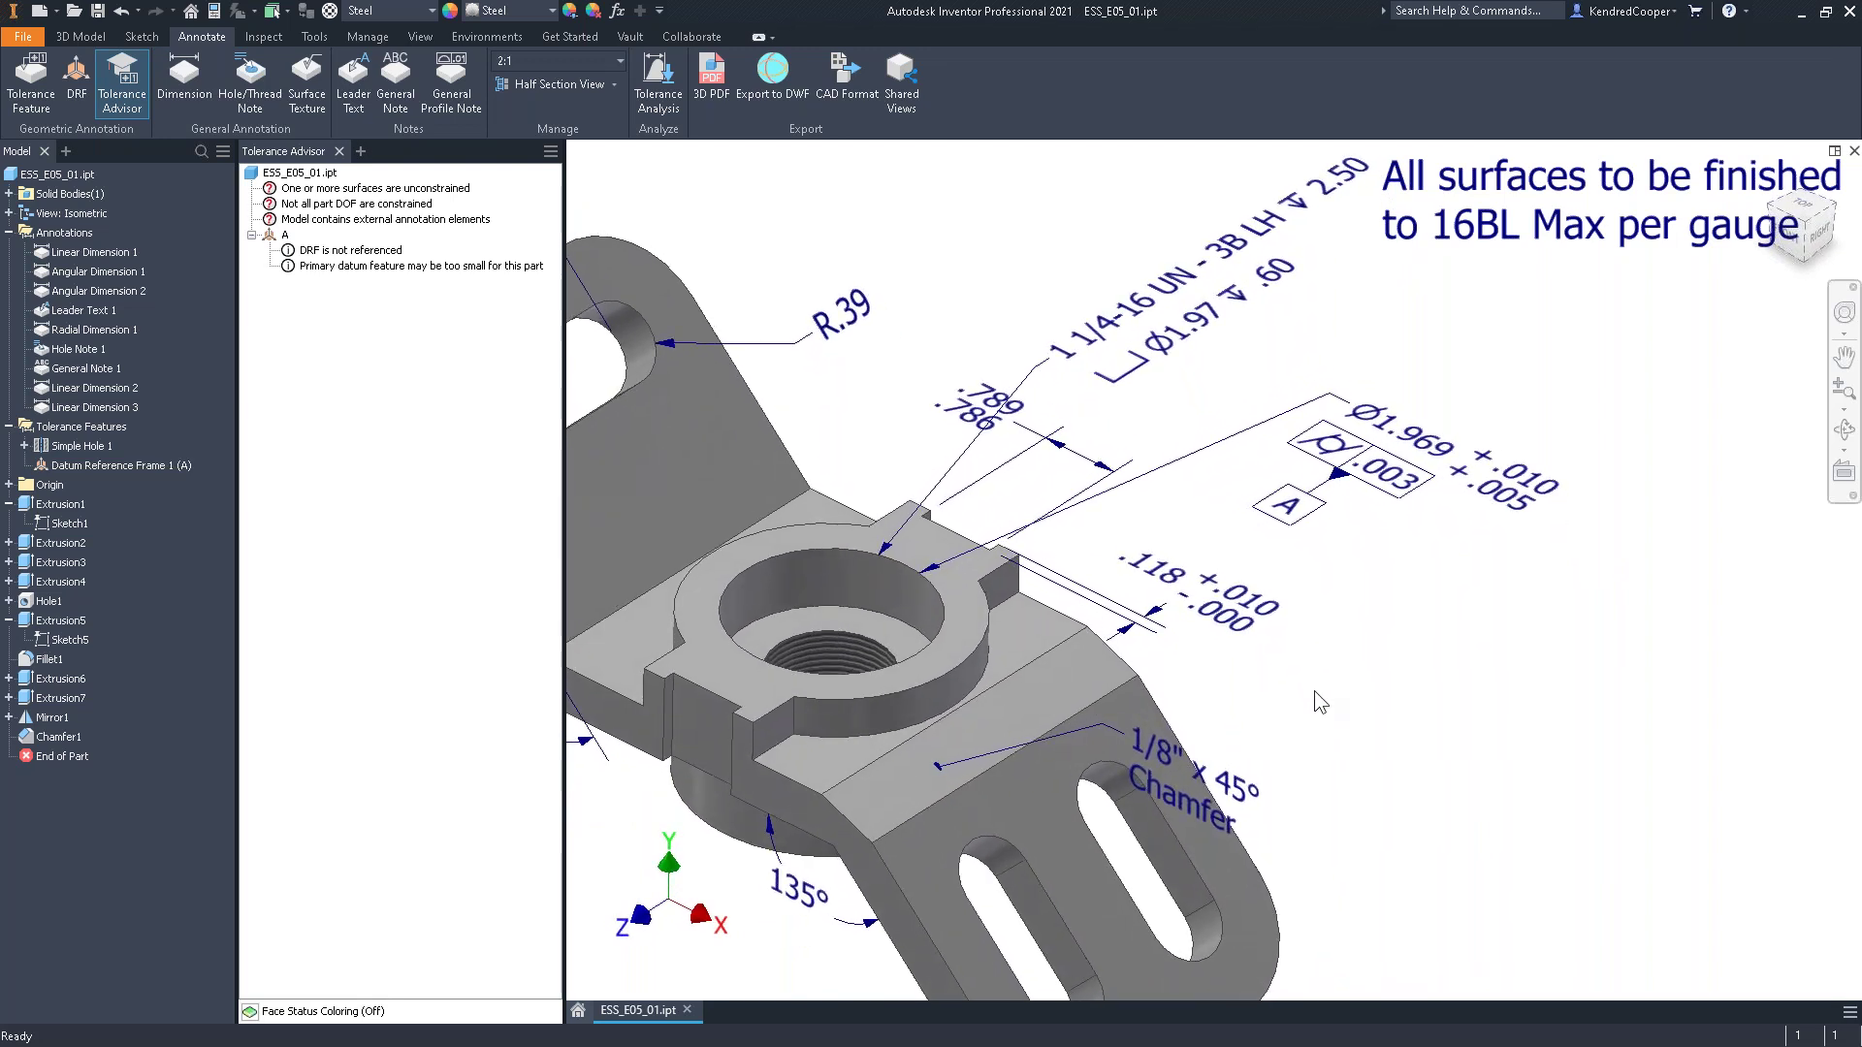
{"action": "scroll", "coordinate": [1292, 655], "scroll_direction": "down", "scroll_amount": 3}
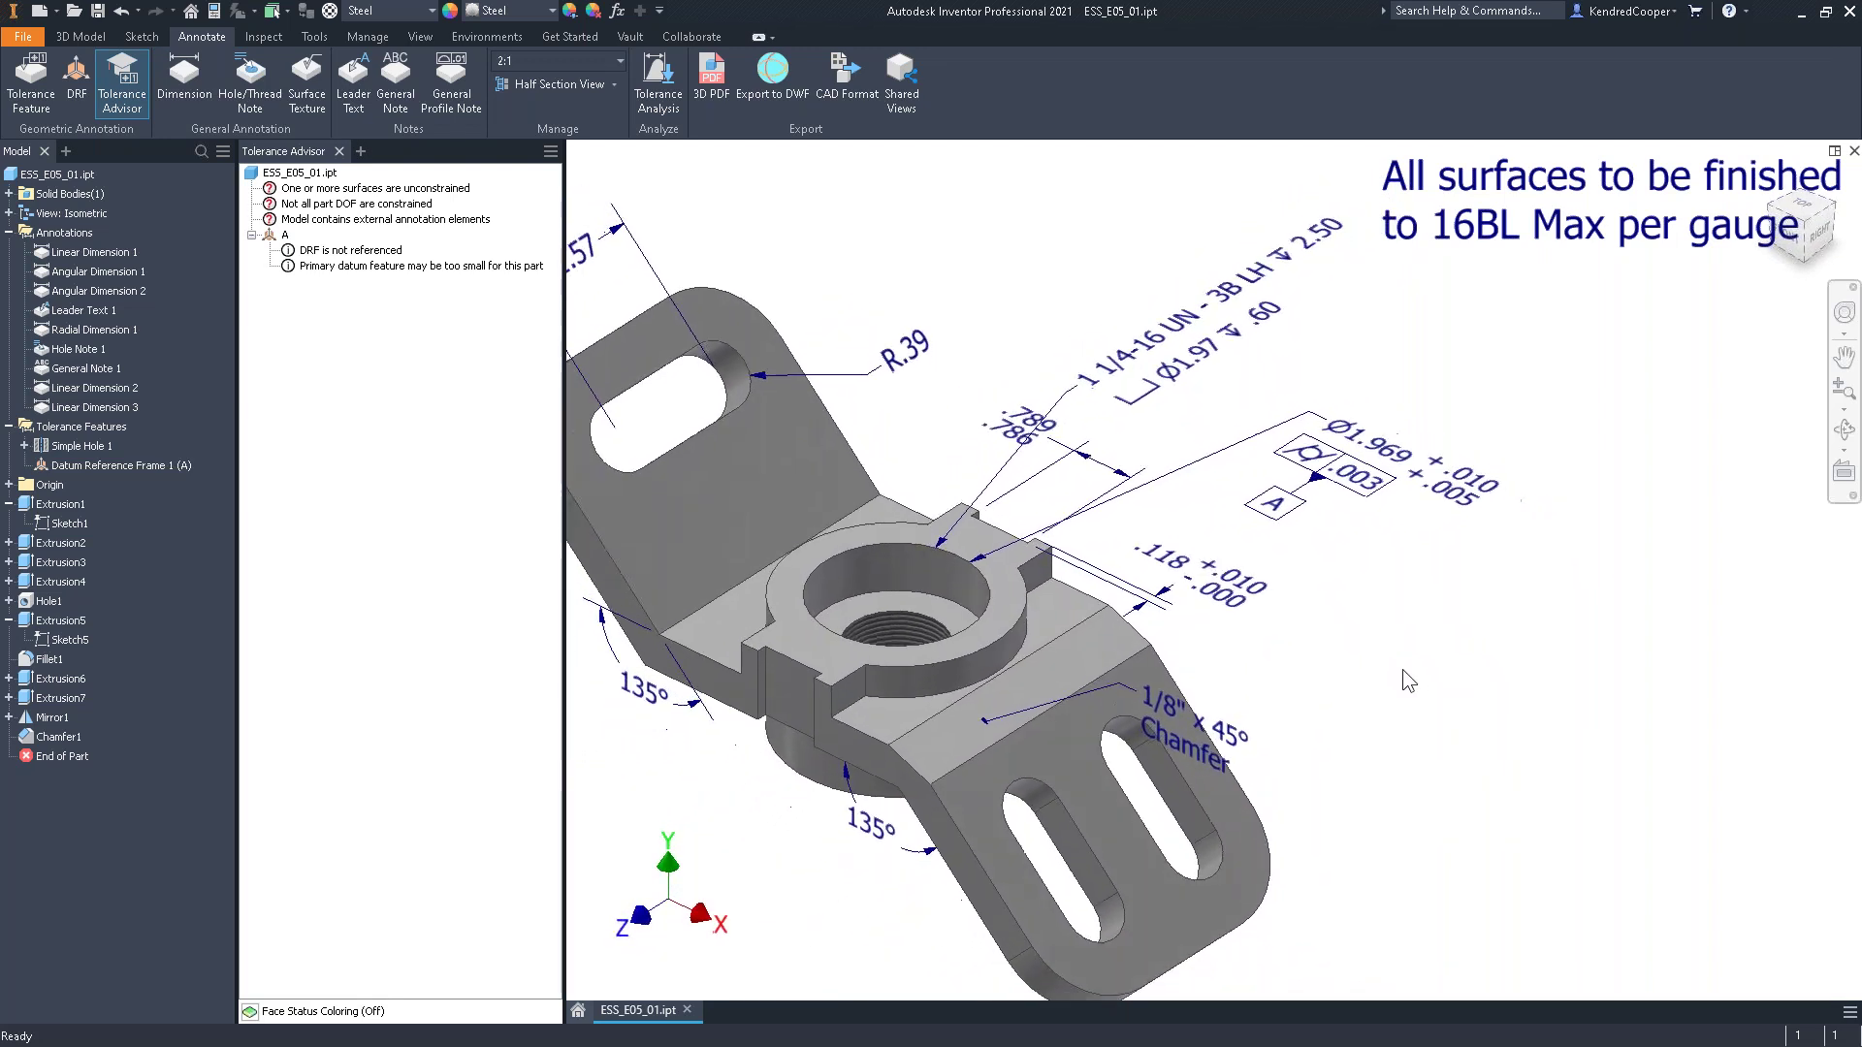
{"action": "scroll", "coordinate": [1402, 669], "scroll_direction": "down", "scroll_amount": 3}
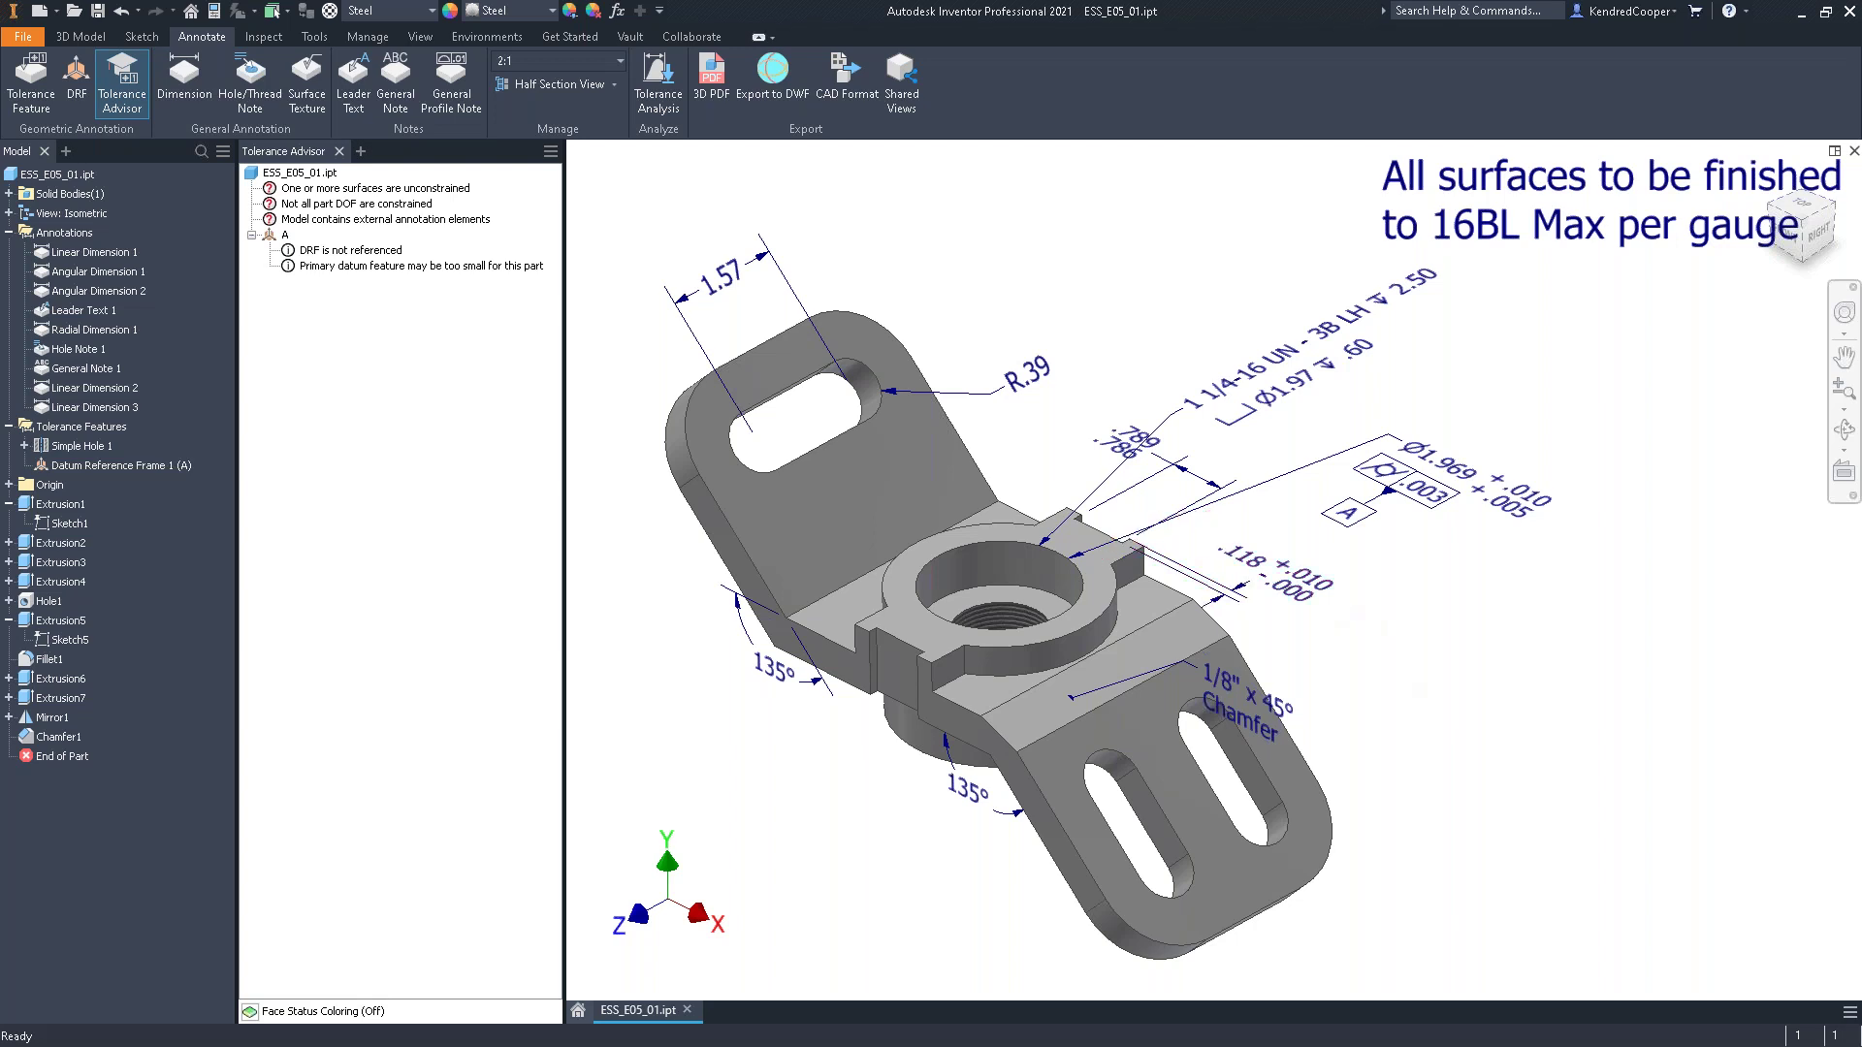
{"action": "scroll", "coordinate": [1168, 419], "scroll_direction": "down", "scroll_amount": 1}
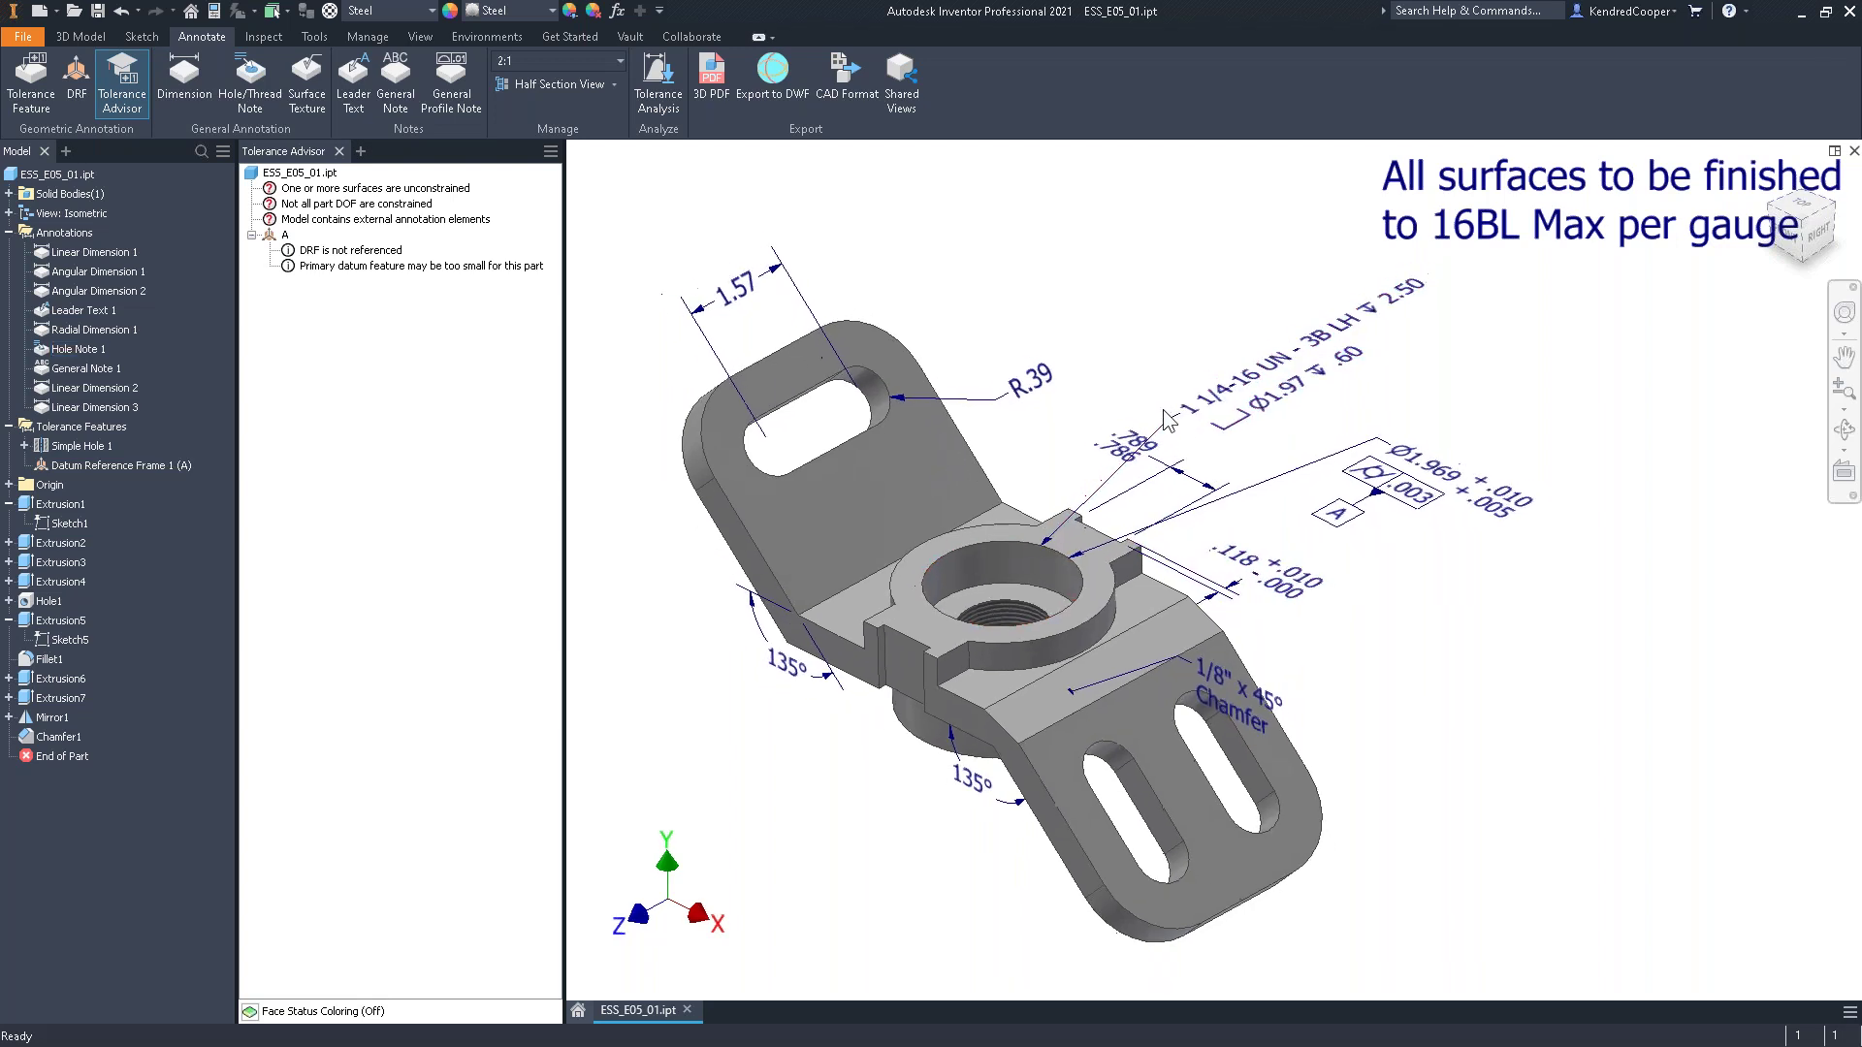
{"action": "scroll", "coordinate": [1169, 419], "scroll_direction": "down", "scroll_amount": 2}
{"action": "left_click", "coordinate": [1191, 396]}
{"action": "mouse_move", "coordinate": [1185, 389]}
{"action": "left_mouse_down"}
{"action": "mouse_move", "coordinate": [1202, 456]}
{"action": "mouse_move", "coordinate": [1048, 620]}
{"action": "mouse_move", "coordinate": [901, 667]}
{"action": "left_mouse_up"}
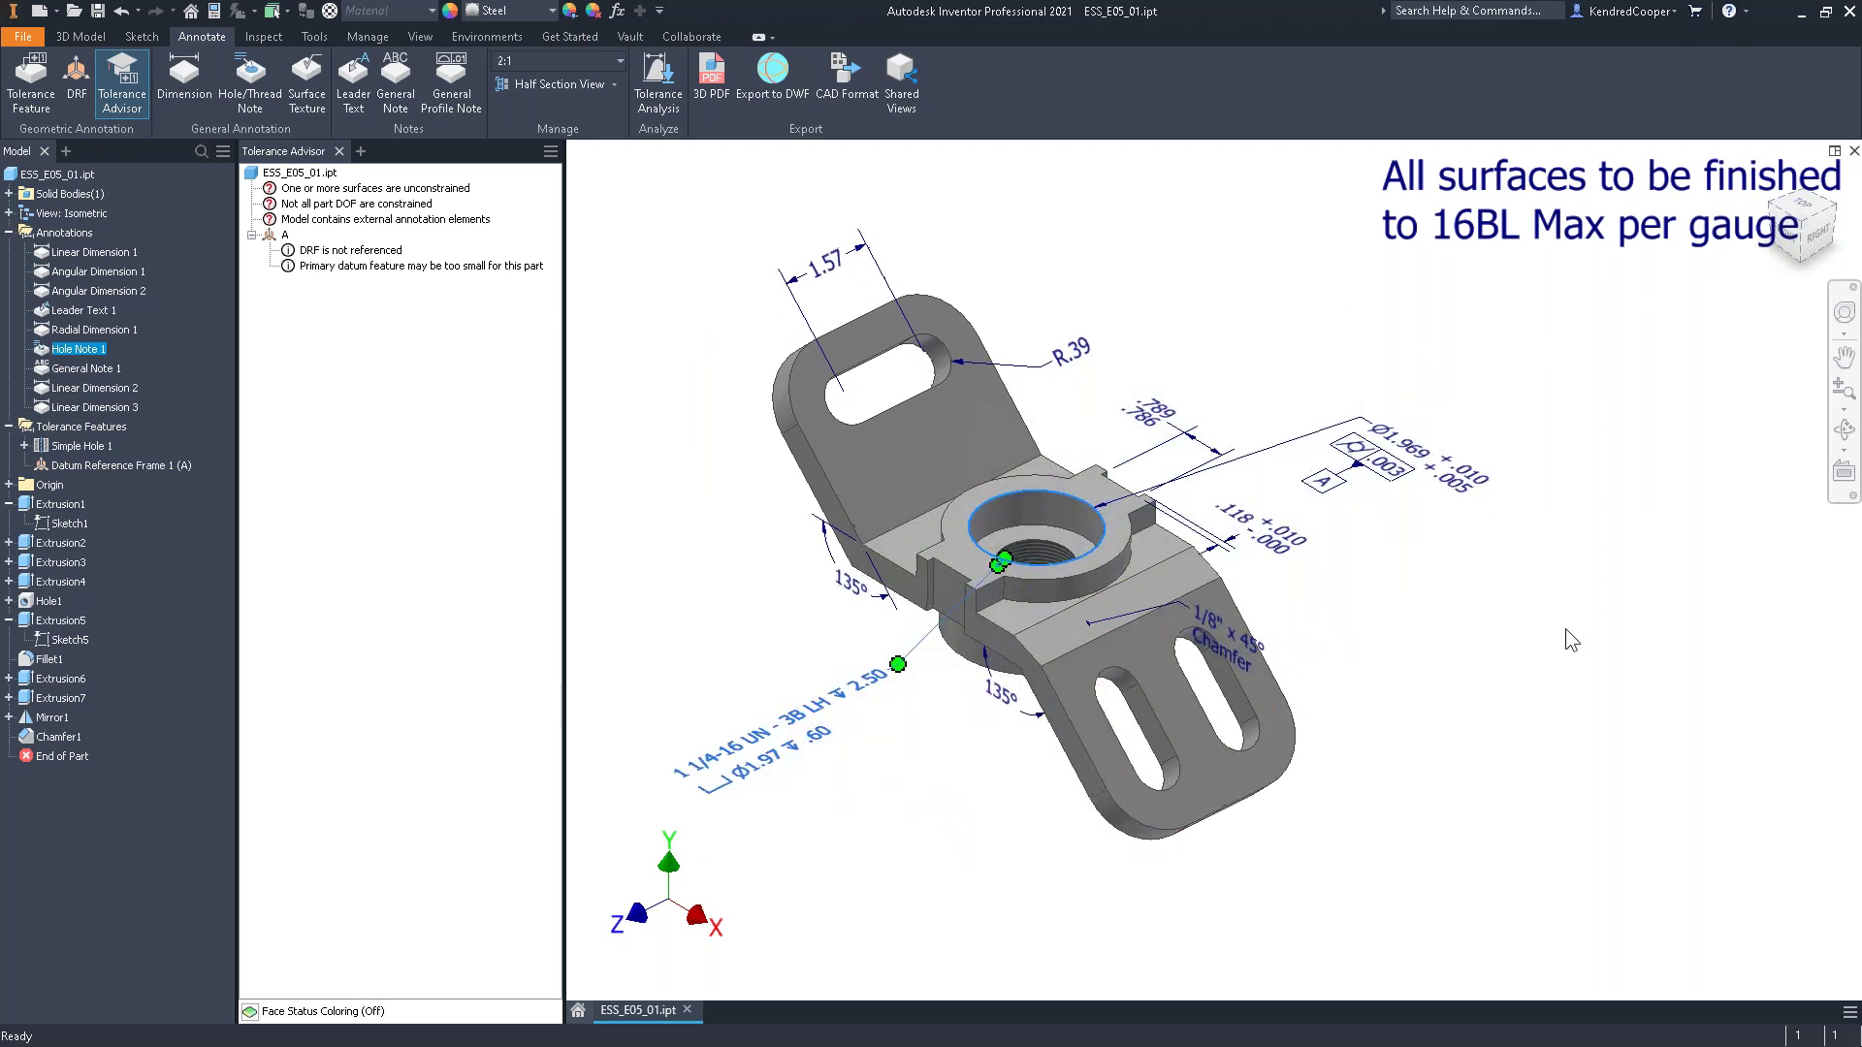
Move the Ø1.969 hole tolerance annotation to the open area below the part and toggle its text alignment
{"action": "scroll", "coordinate": [1642, 632], "scroll_direction": "up", "scroll_amount": 1}
{"action": "left_click", "coordinate": [1486, 412]}
{"action": "mouse_move", "coordinate": [1486, 412]}
{"action": "left_mouse_down"}
{"action": "mouse_move", "coordinate": [1280, 640]}
{"action": "mouse_move", "coordinate": [1202, 829]}
{"action": "mouse_move", "coordinate": [1101, 829]}
{"action": "left_mouse_up"}
{"action": "middle_click_drag", "start_coordinate": [1103, 831], "coordinate": [1119, 739]}
{"action": "right_click", "coordinate": [1118, 737]}
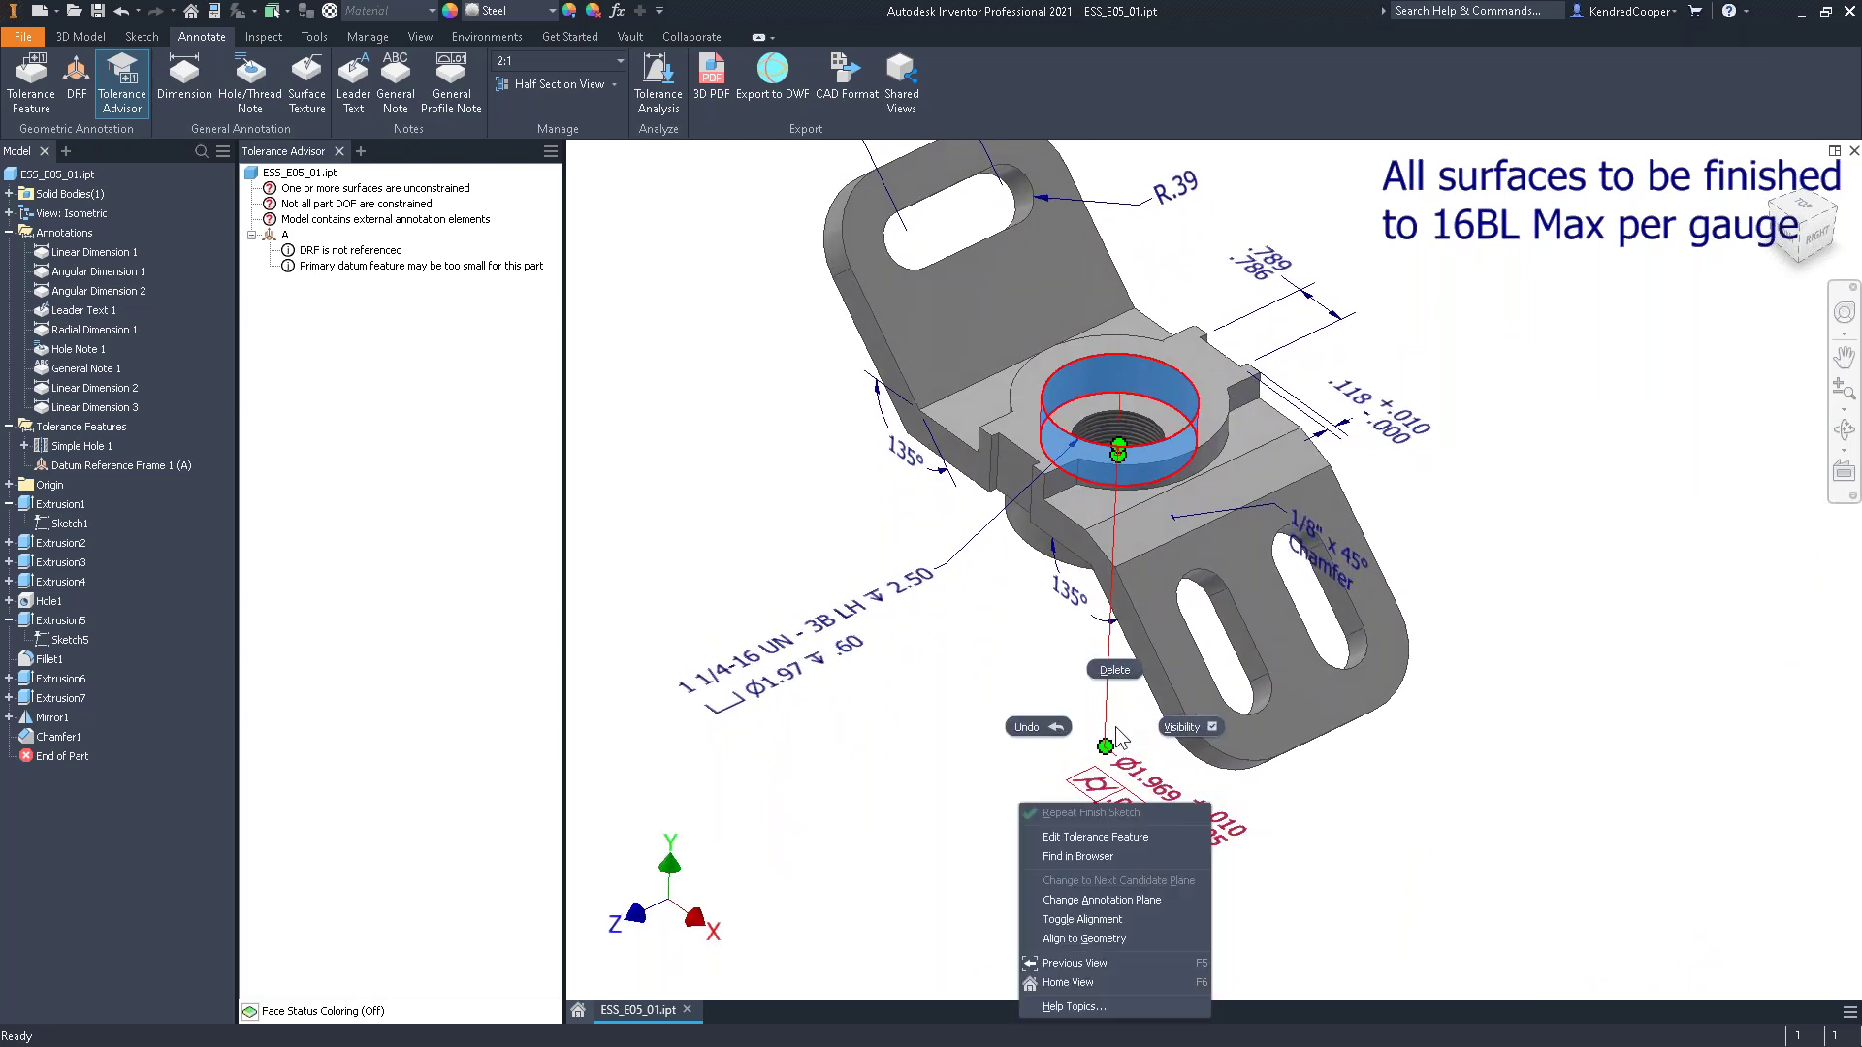
{"action": "left_click", "coordinate": [1130, 921]}
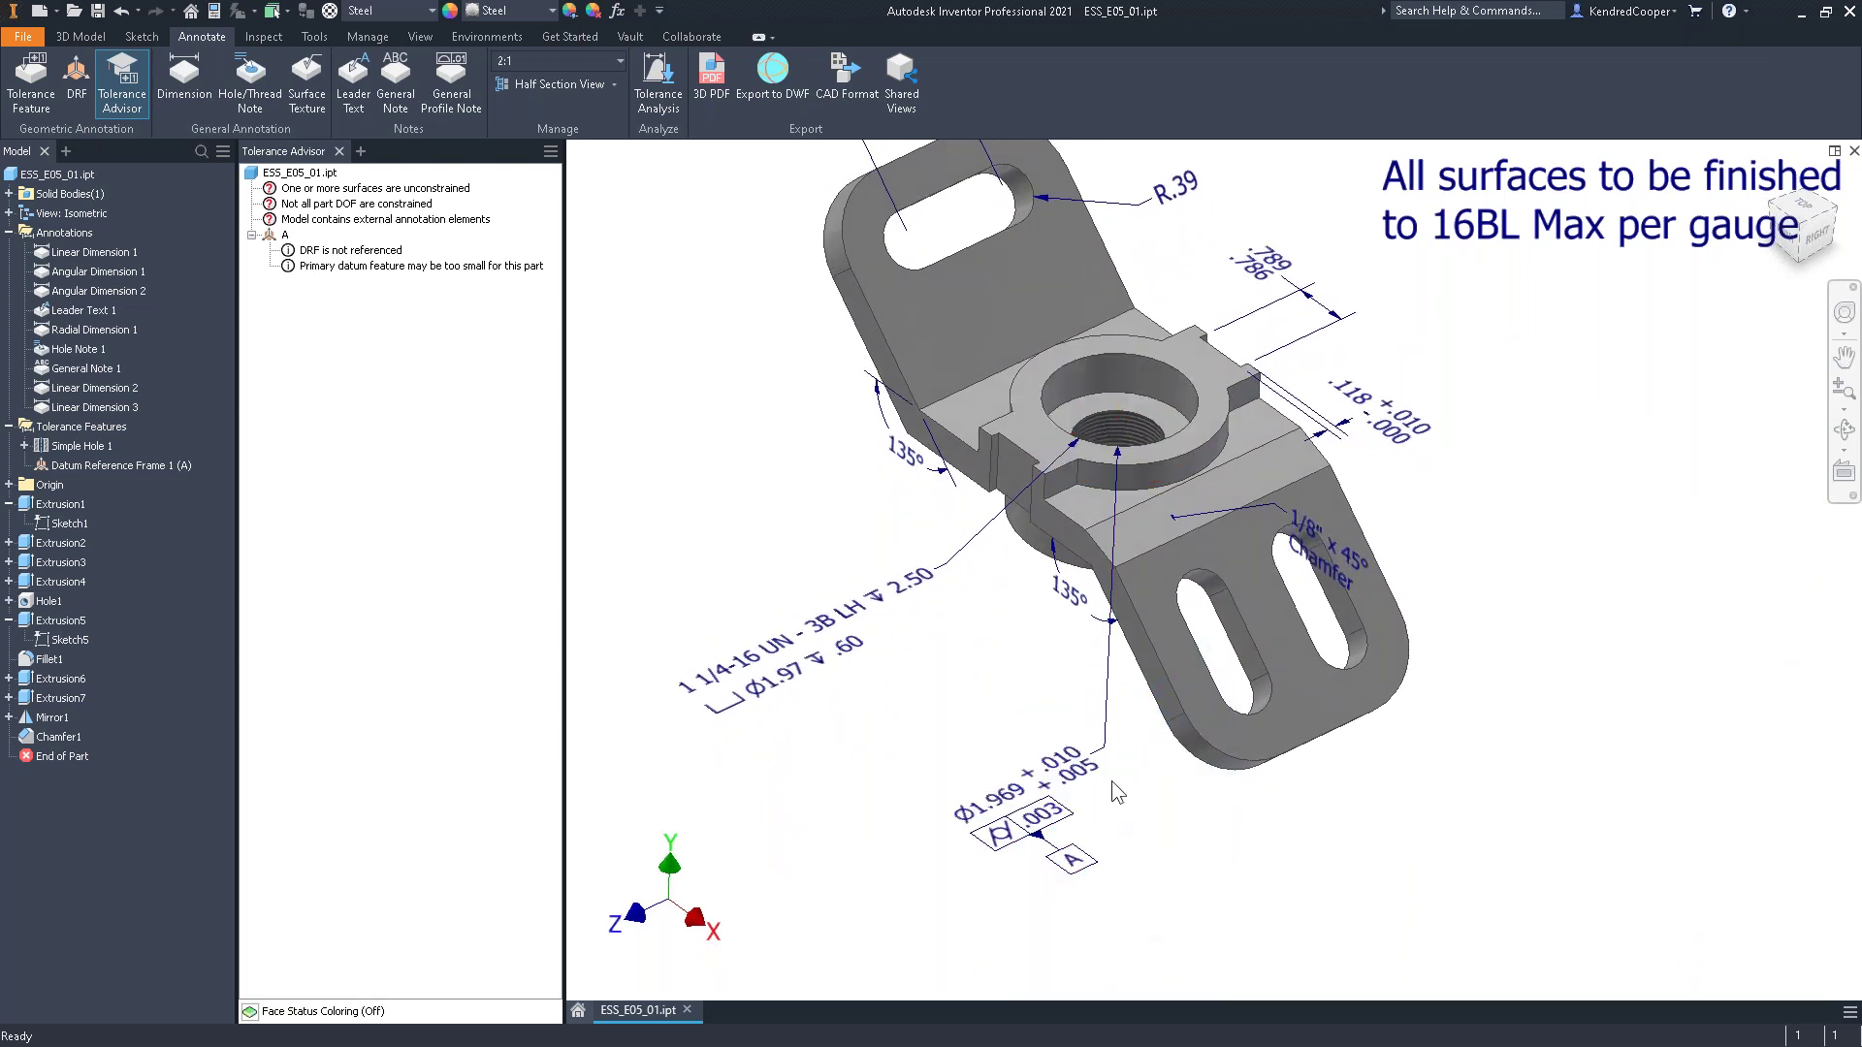
{"action": "mouse_move", "coordinate": [1111, 781]}
{"action": "middle_mouse_down", "text": "shift"}
{"action": "mouse_move", "coordinate": [1493, 724]}
{"action": "mouse_move", "coordinate": [1635, 655]}
{"action": "mouse_move", "coordinate": [1633, 626]}
{"action": "mouse_move", "coordinate": [1606, 663]}
{"action": "middle_mouse_up", "text": "shift"}
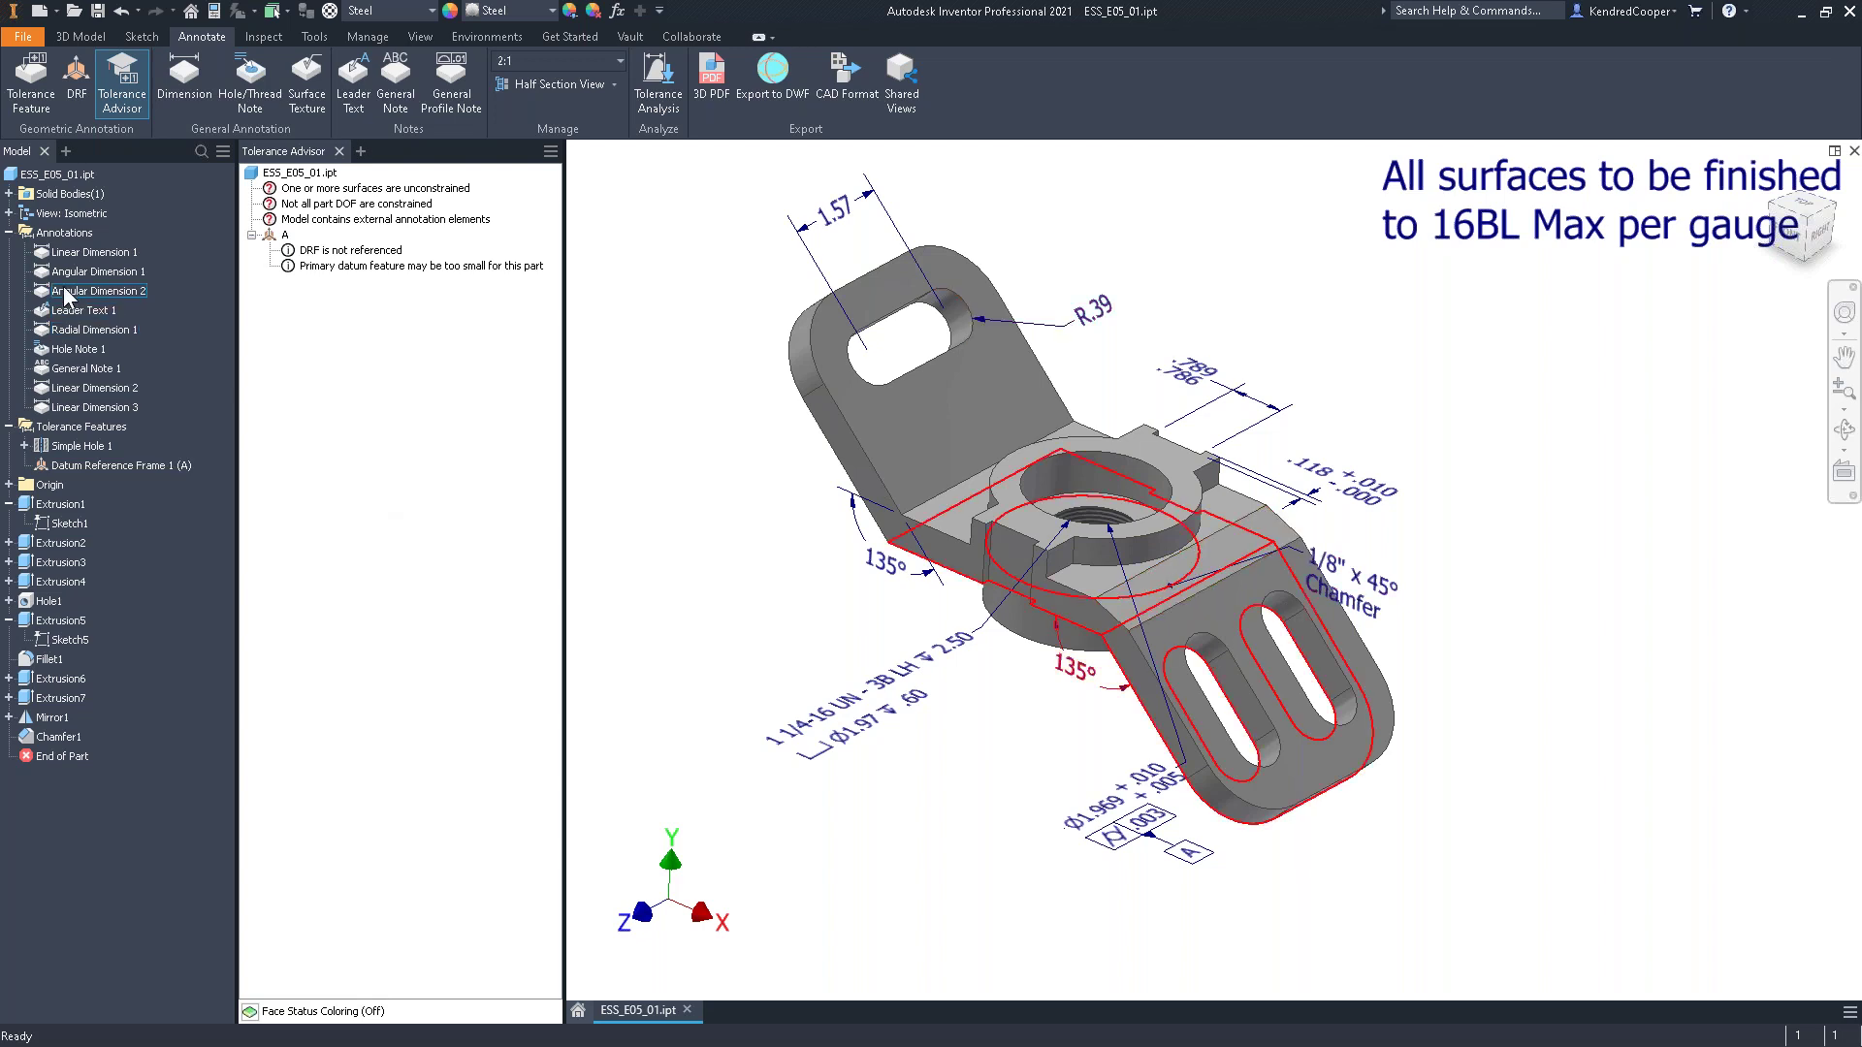
Activate the Master design view and expand the list of annotations
{"action": "double_click", "coordinate": [57, 232]}
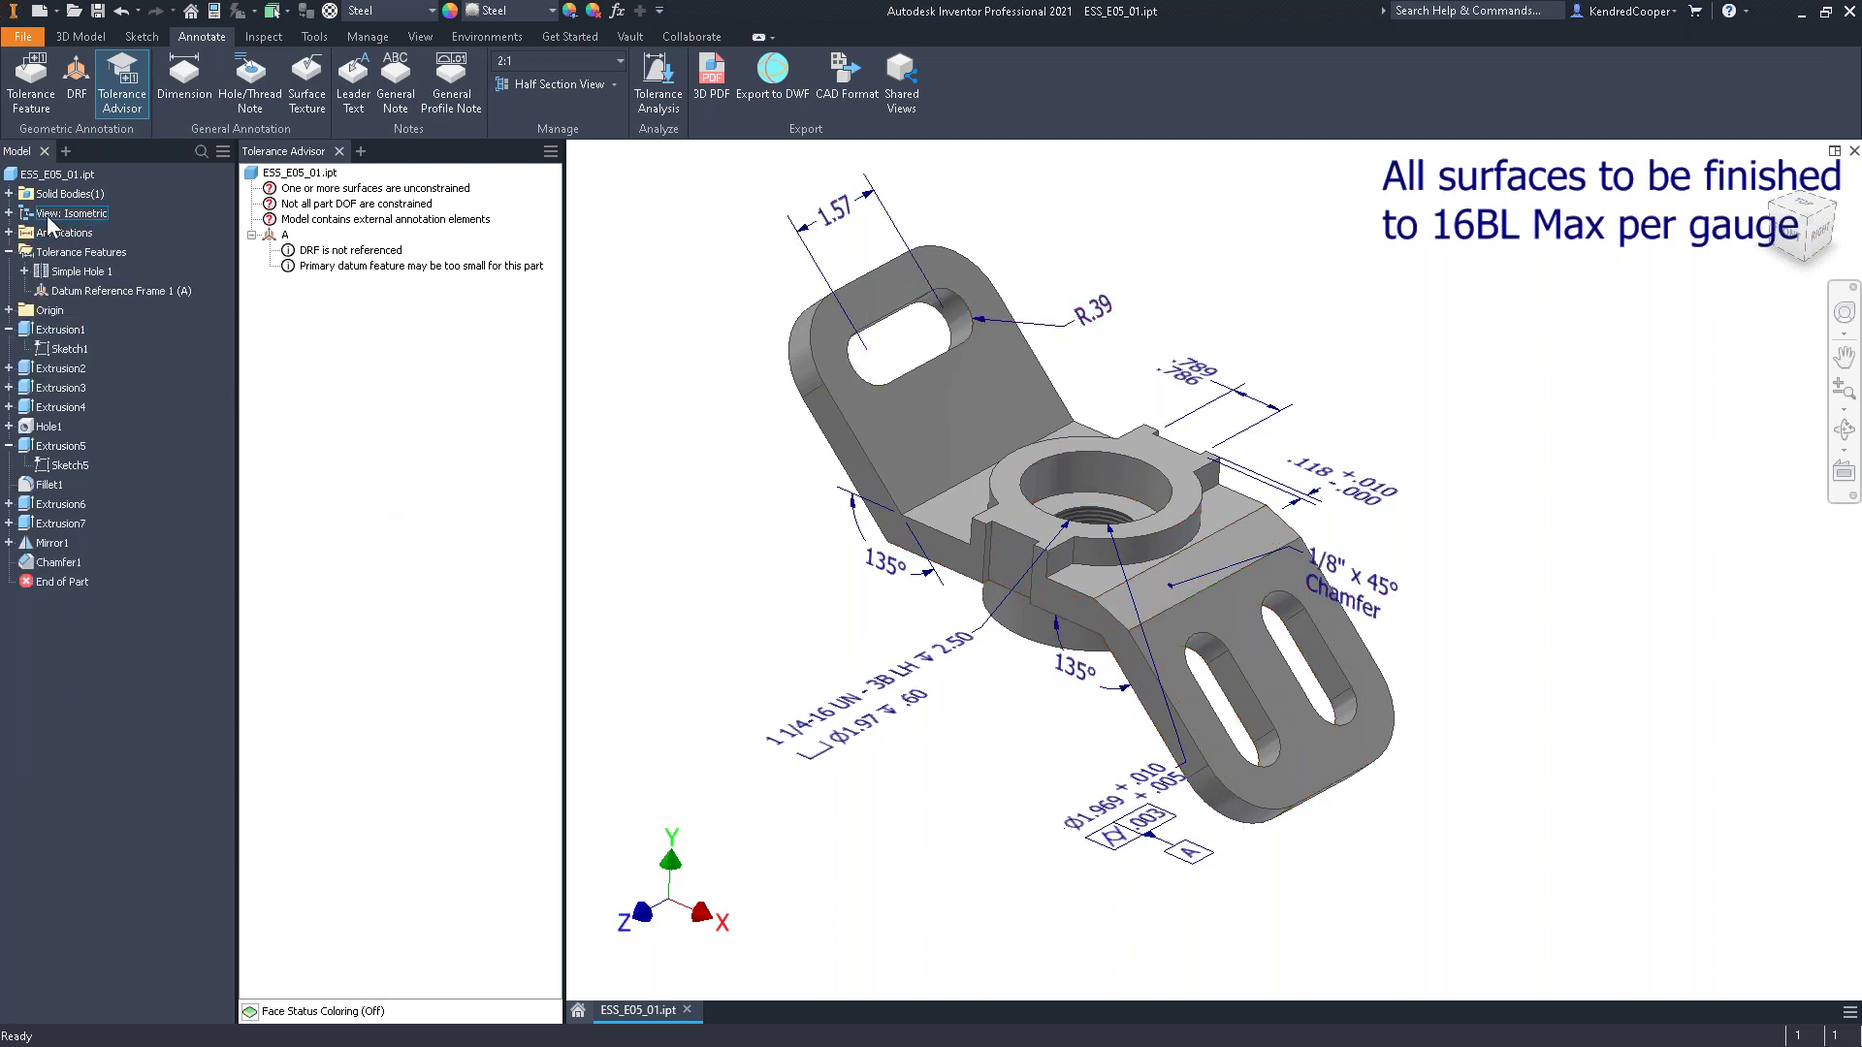
{"action": "left_click", "coordinate": [8, 213]}
{"action": "double_click", "coordinate": [67, 232]}
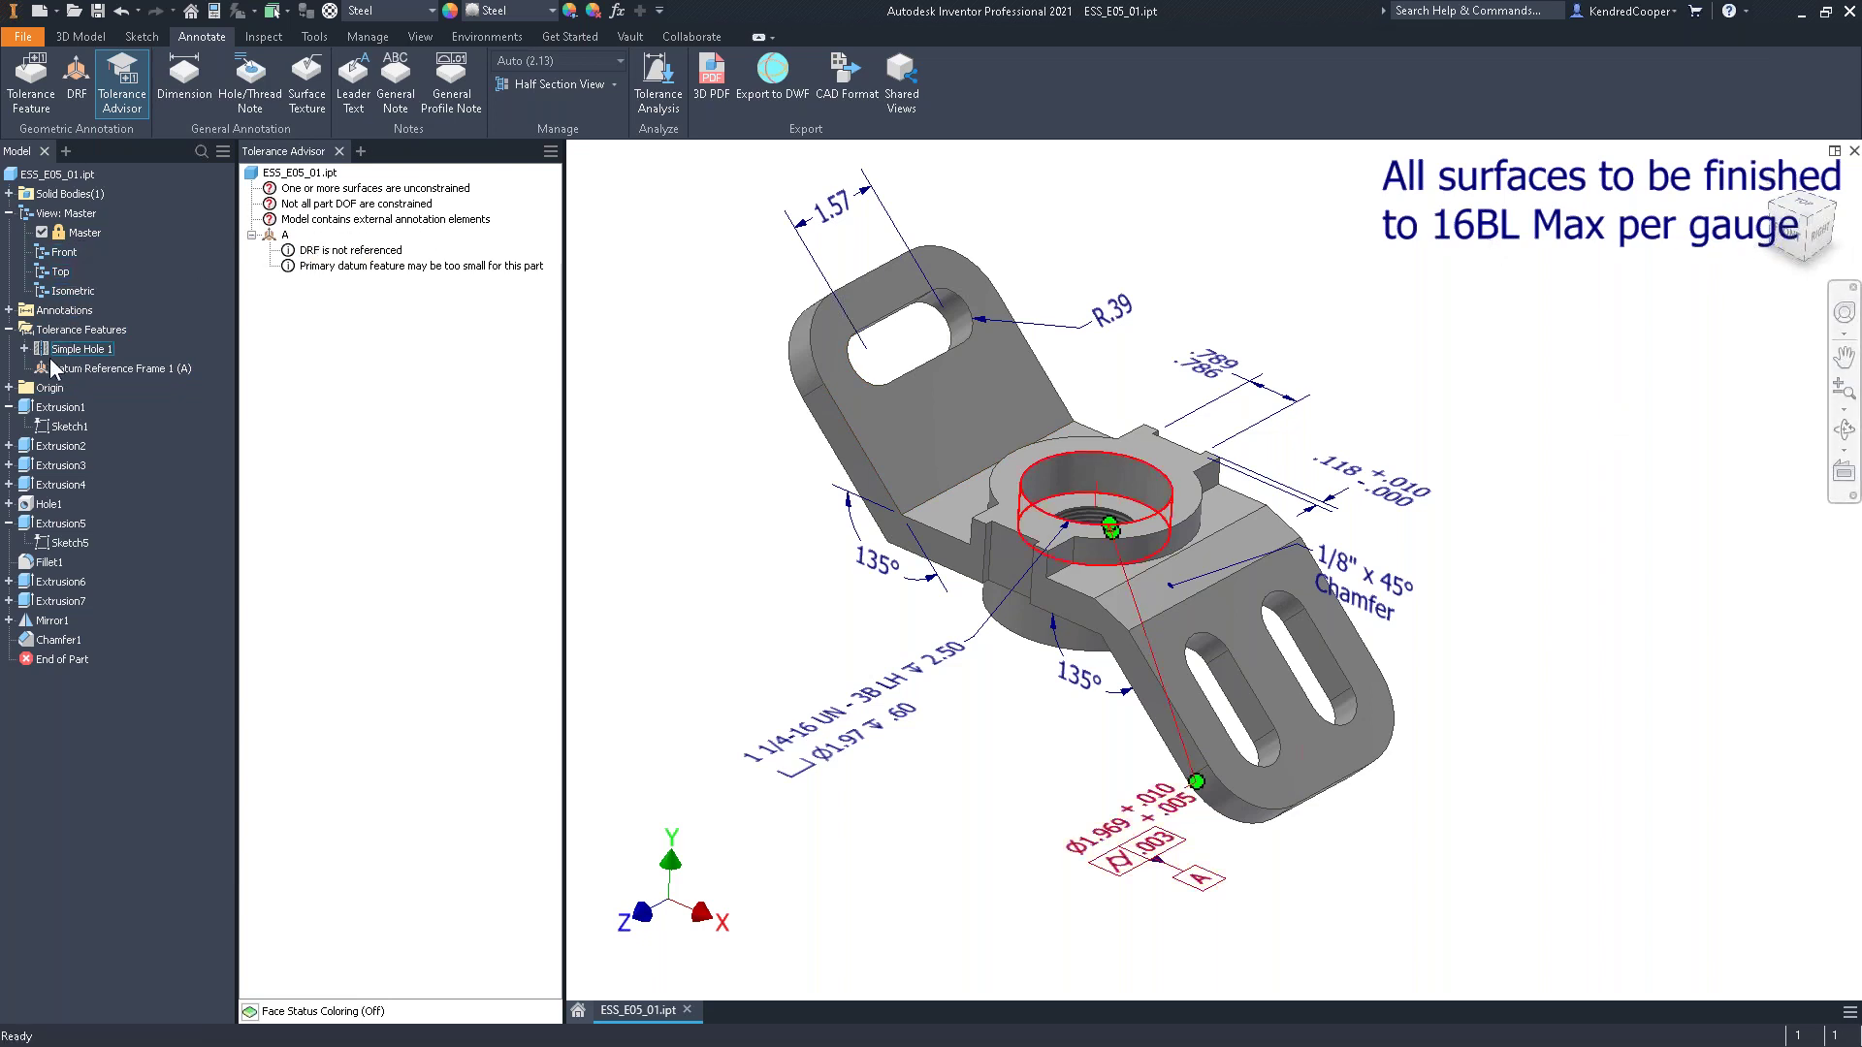
{"action": "left_click", "coordinate": [9, 311]}
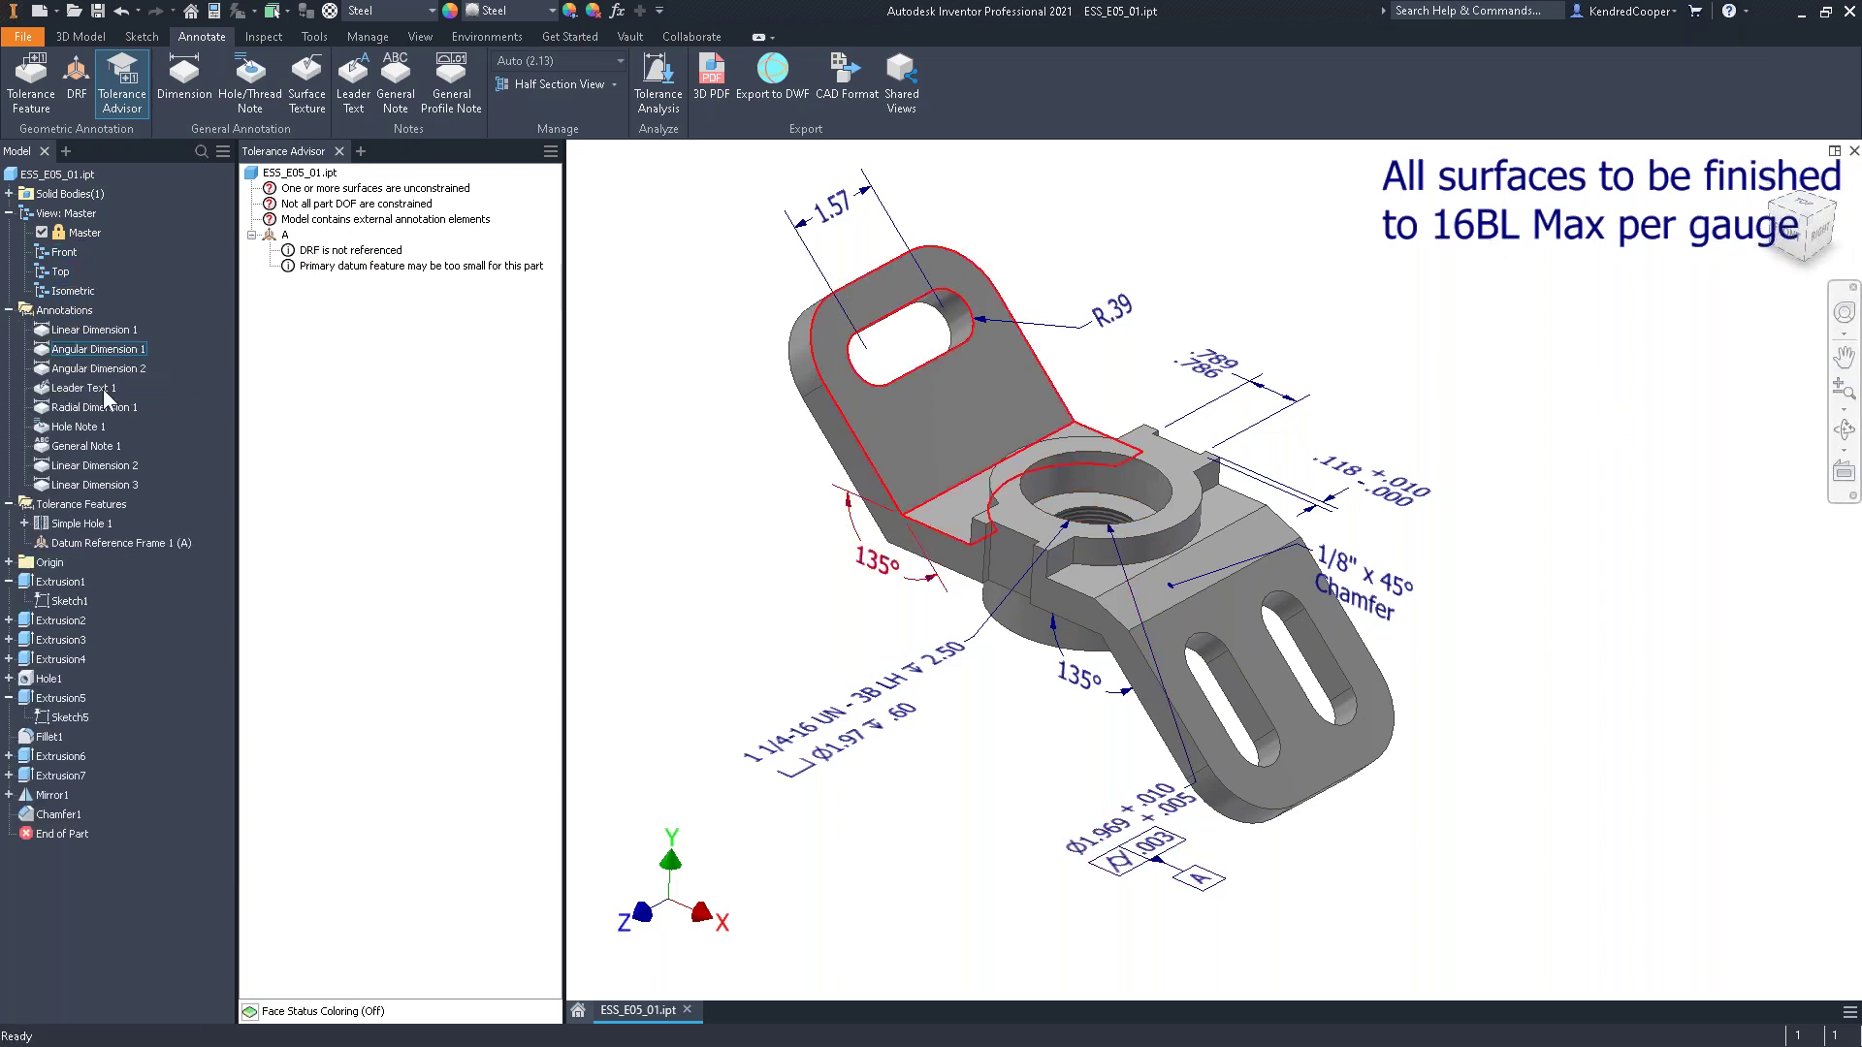
Hide the general surface-finish note in the Master view
{"action": "right_click", "coordinate": [101, 448]}
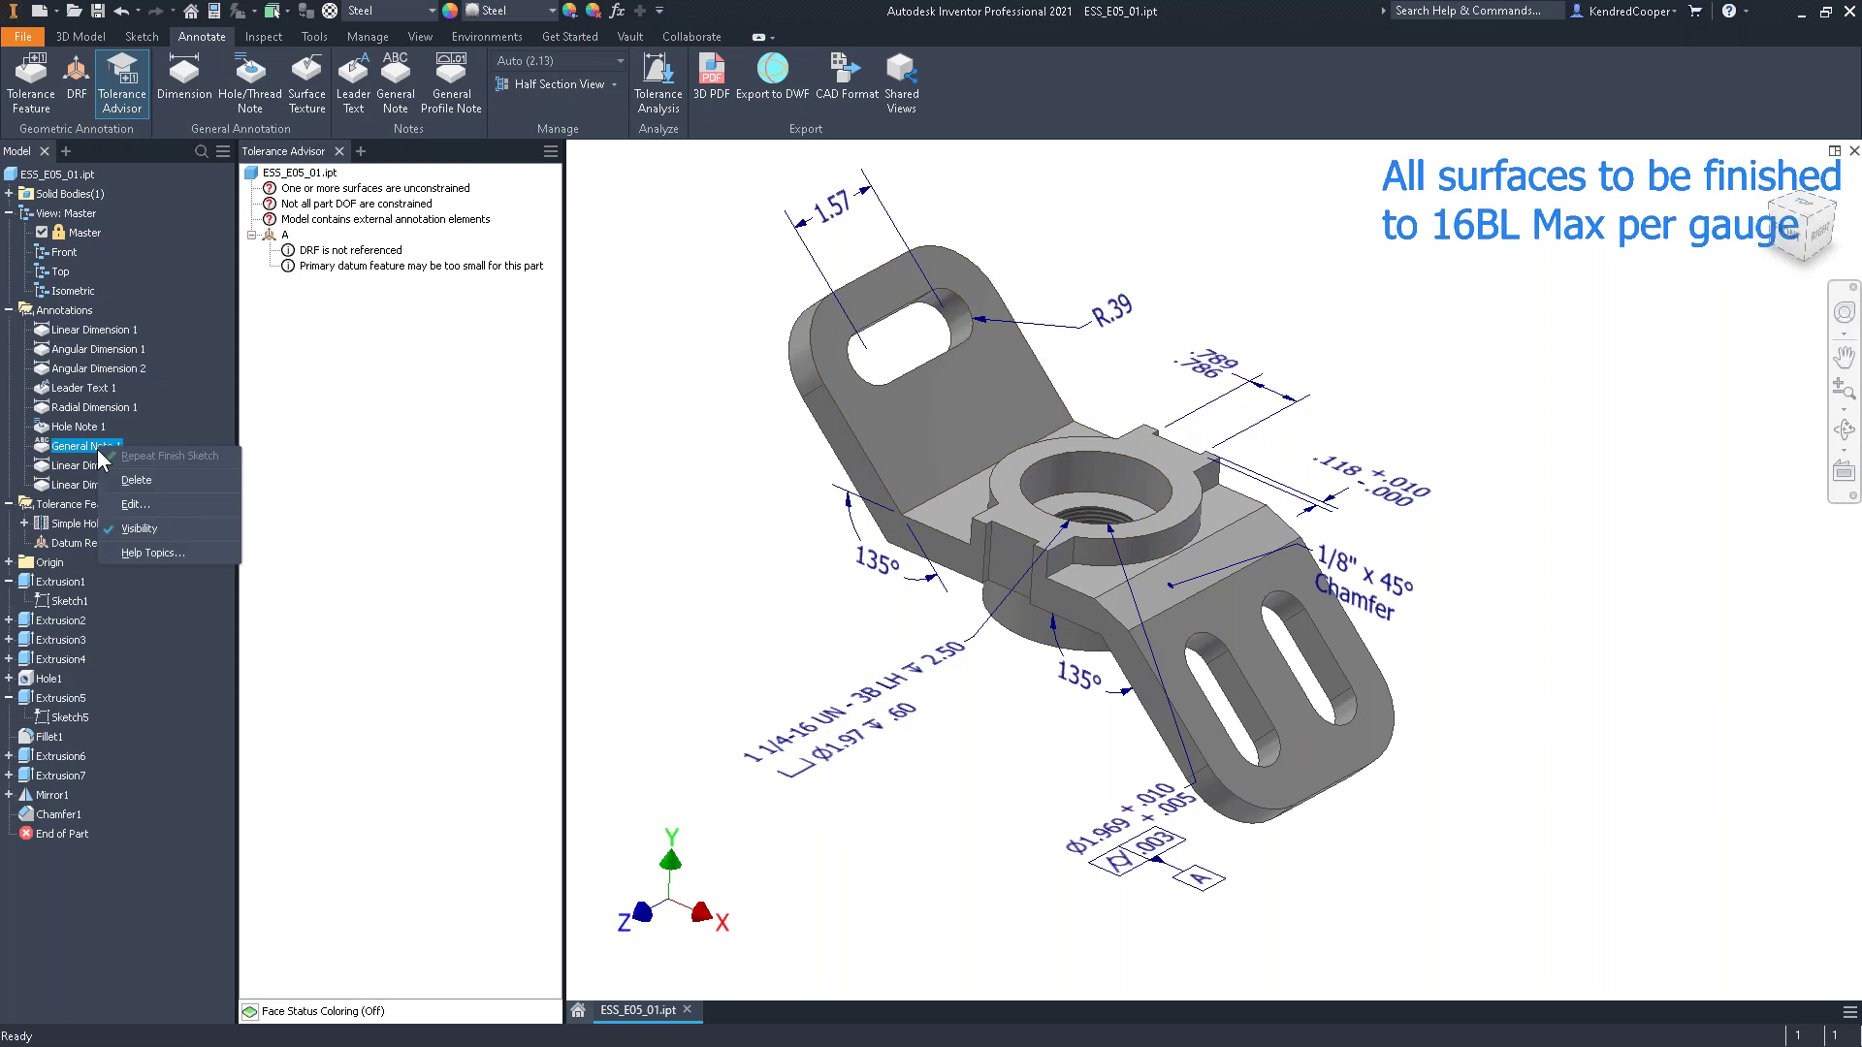
{"action": "left_click", "coordinate": [138, 505]}
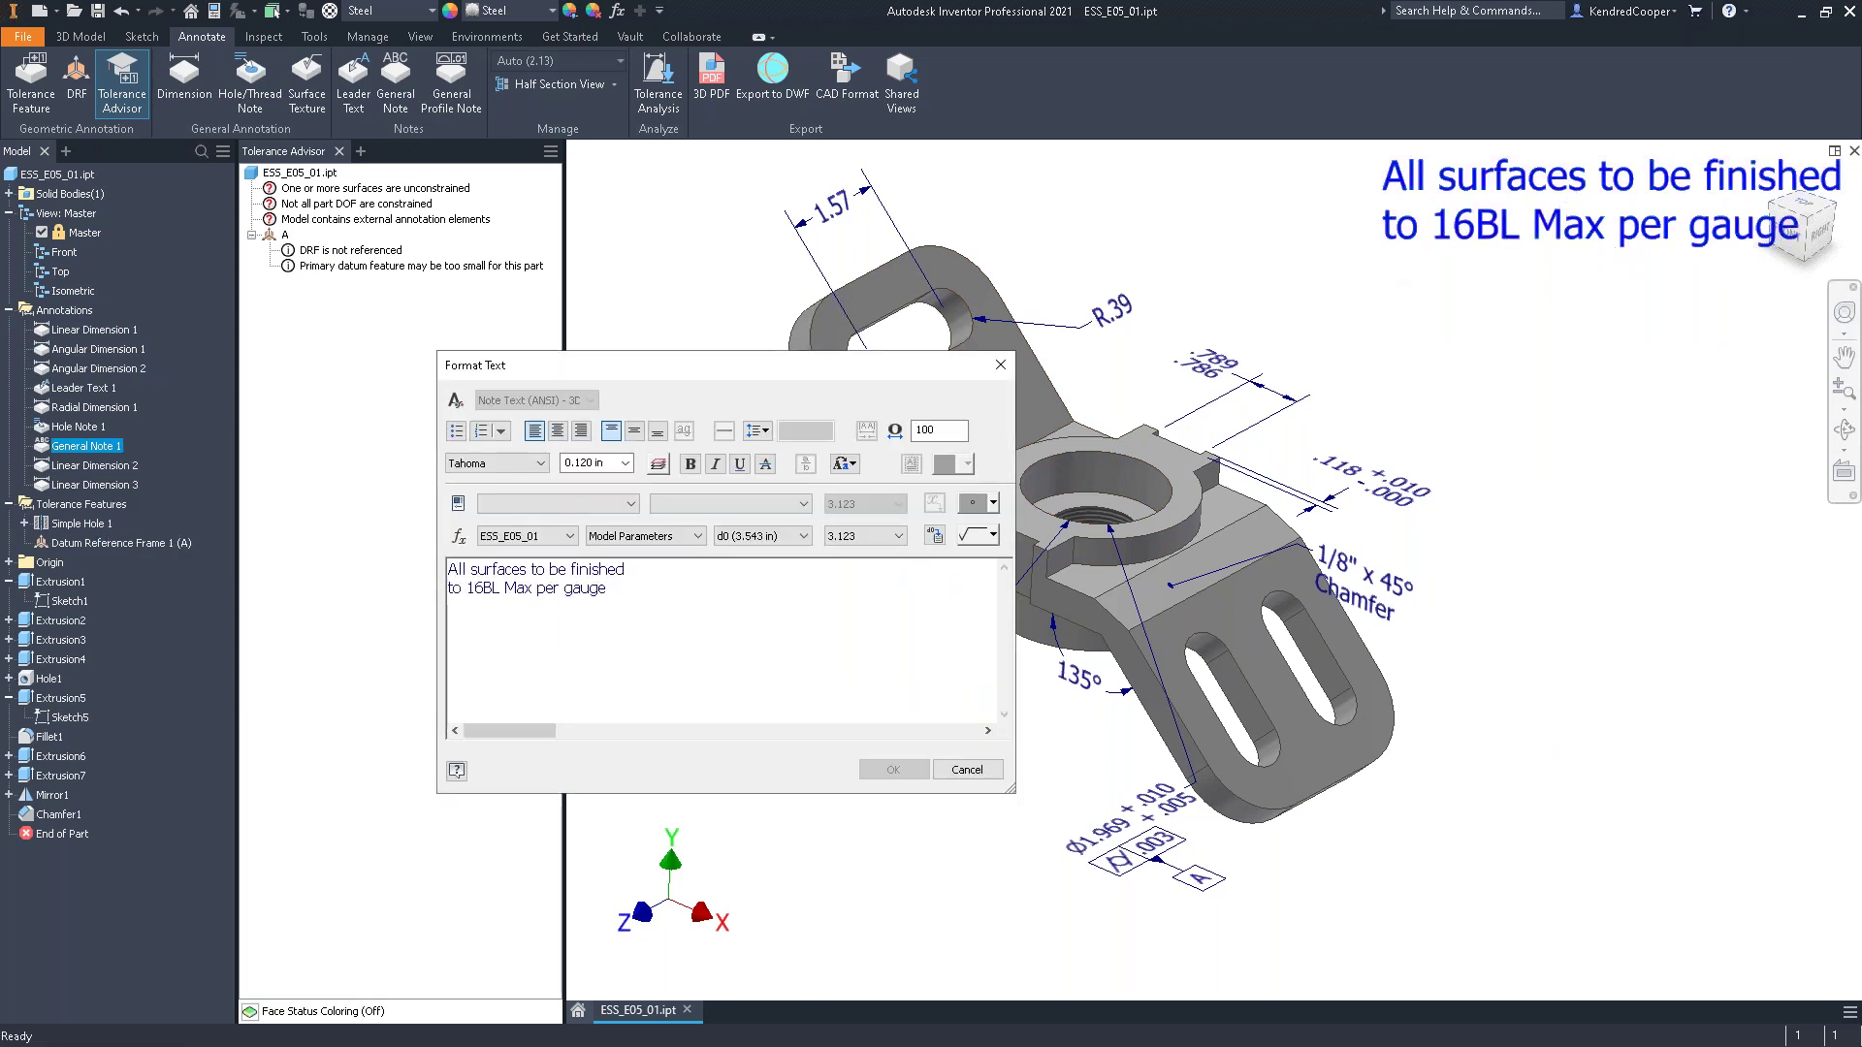
{"action": "left_click", "coordinate": [967, 770]}
{"action": "right_click", "coordinate": [60, 446]}
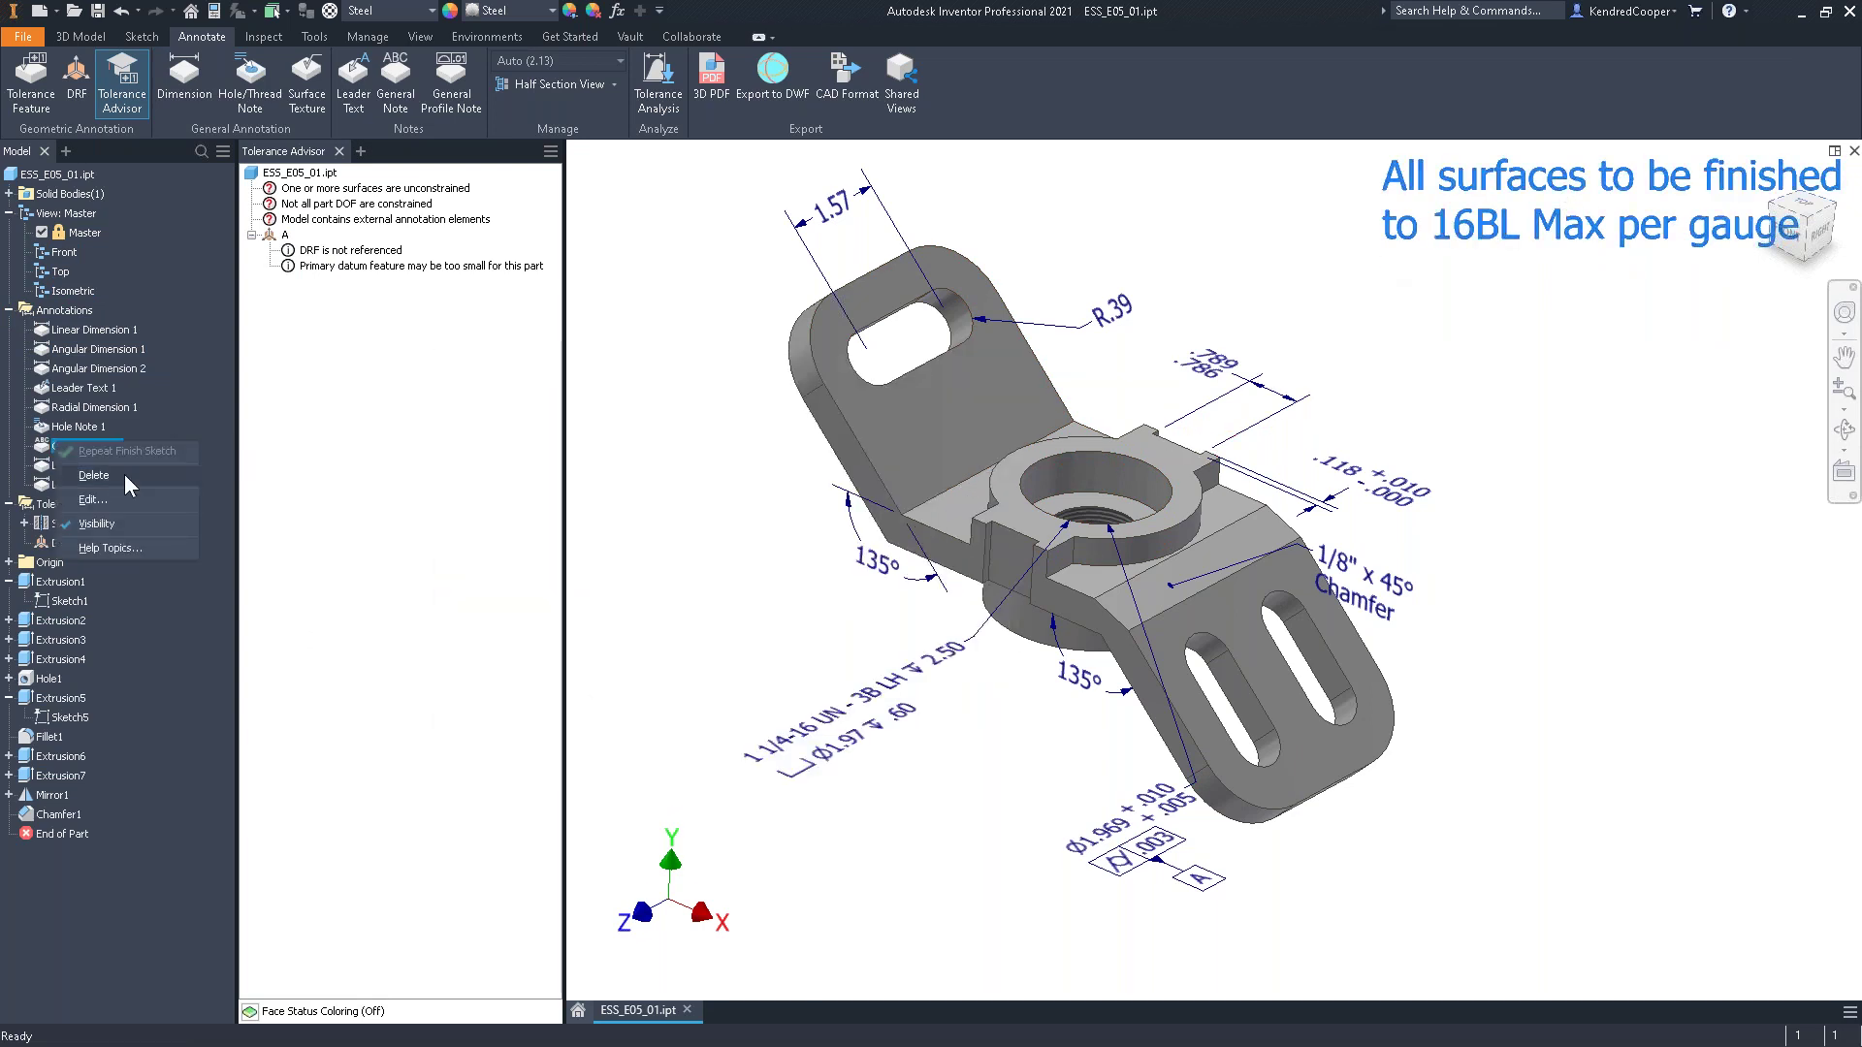
{"action": "left_click", "coordinate": [118, 525]}
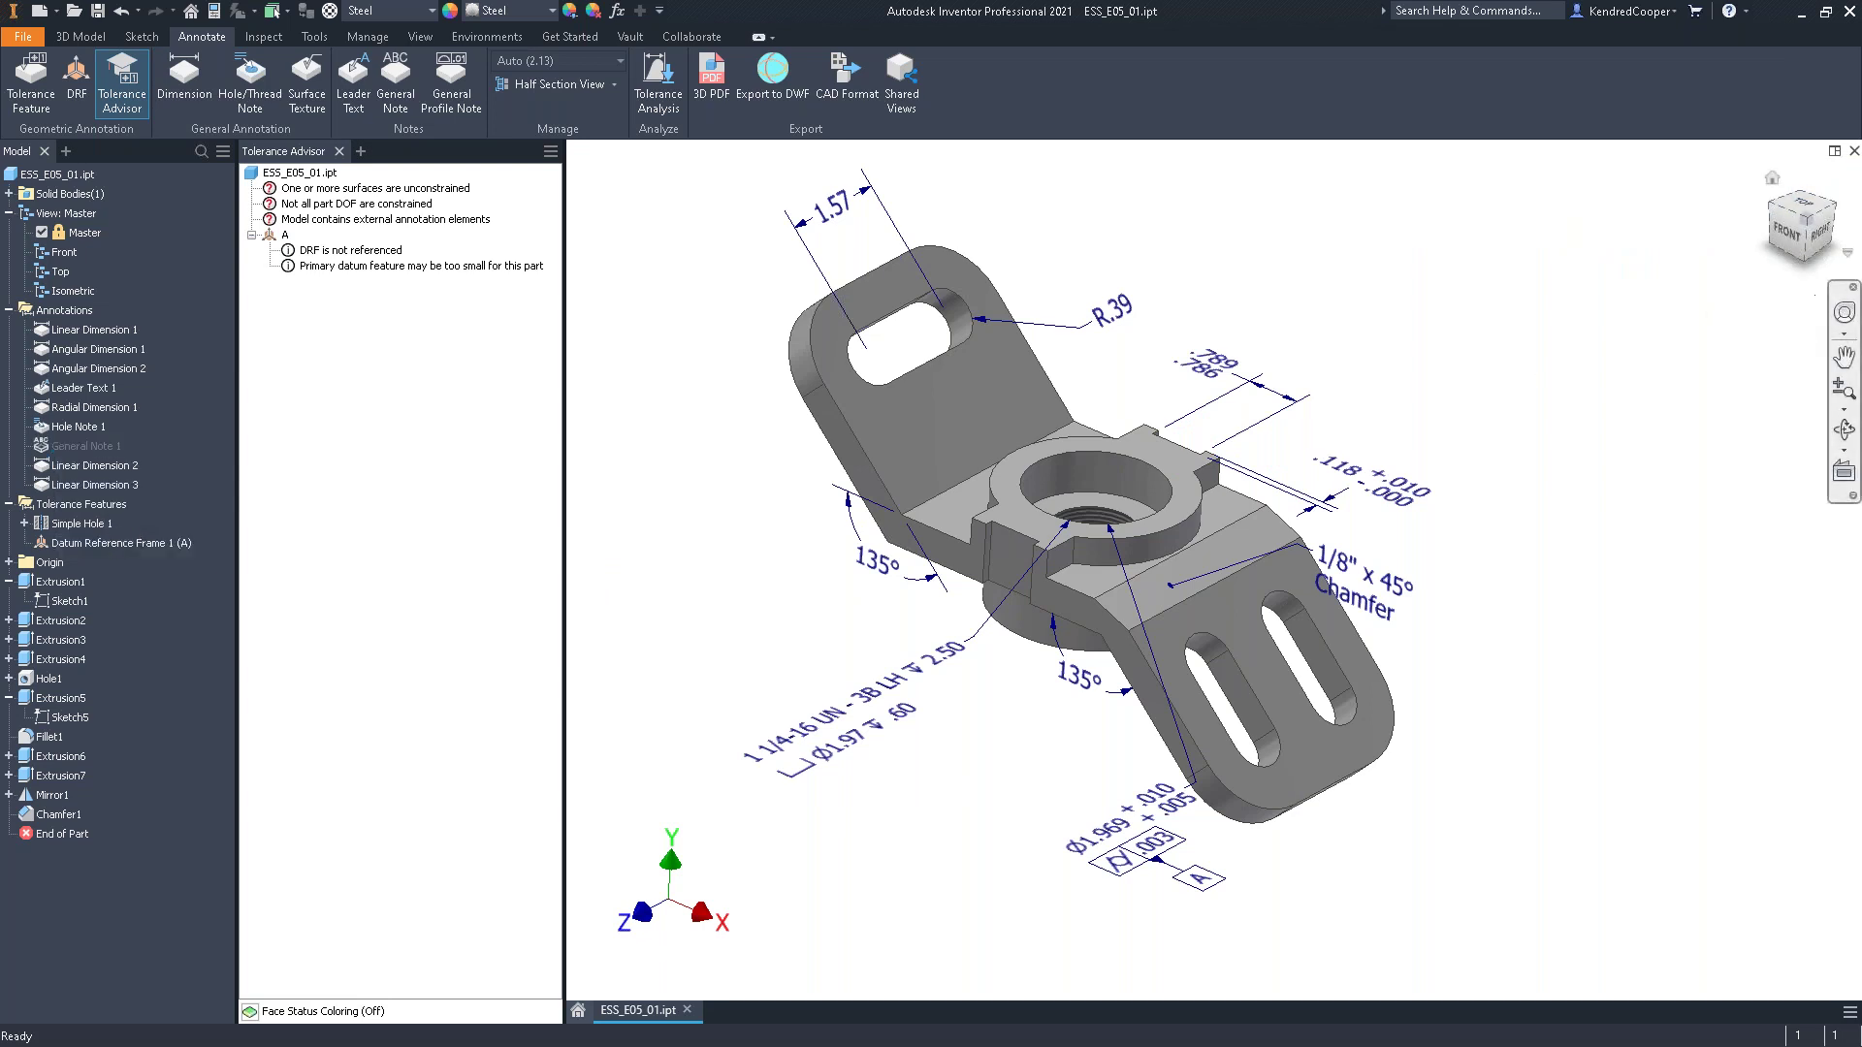
Examine how the annotations read from the front and top orientations of the part
{"action": "left_click", "coordinate": [1796, 243]}
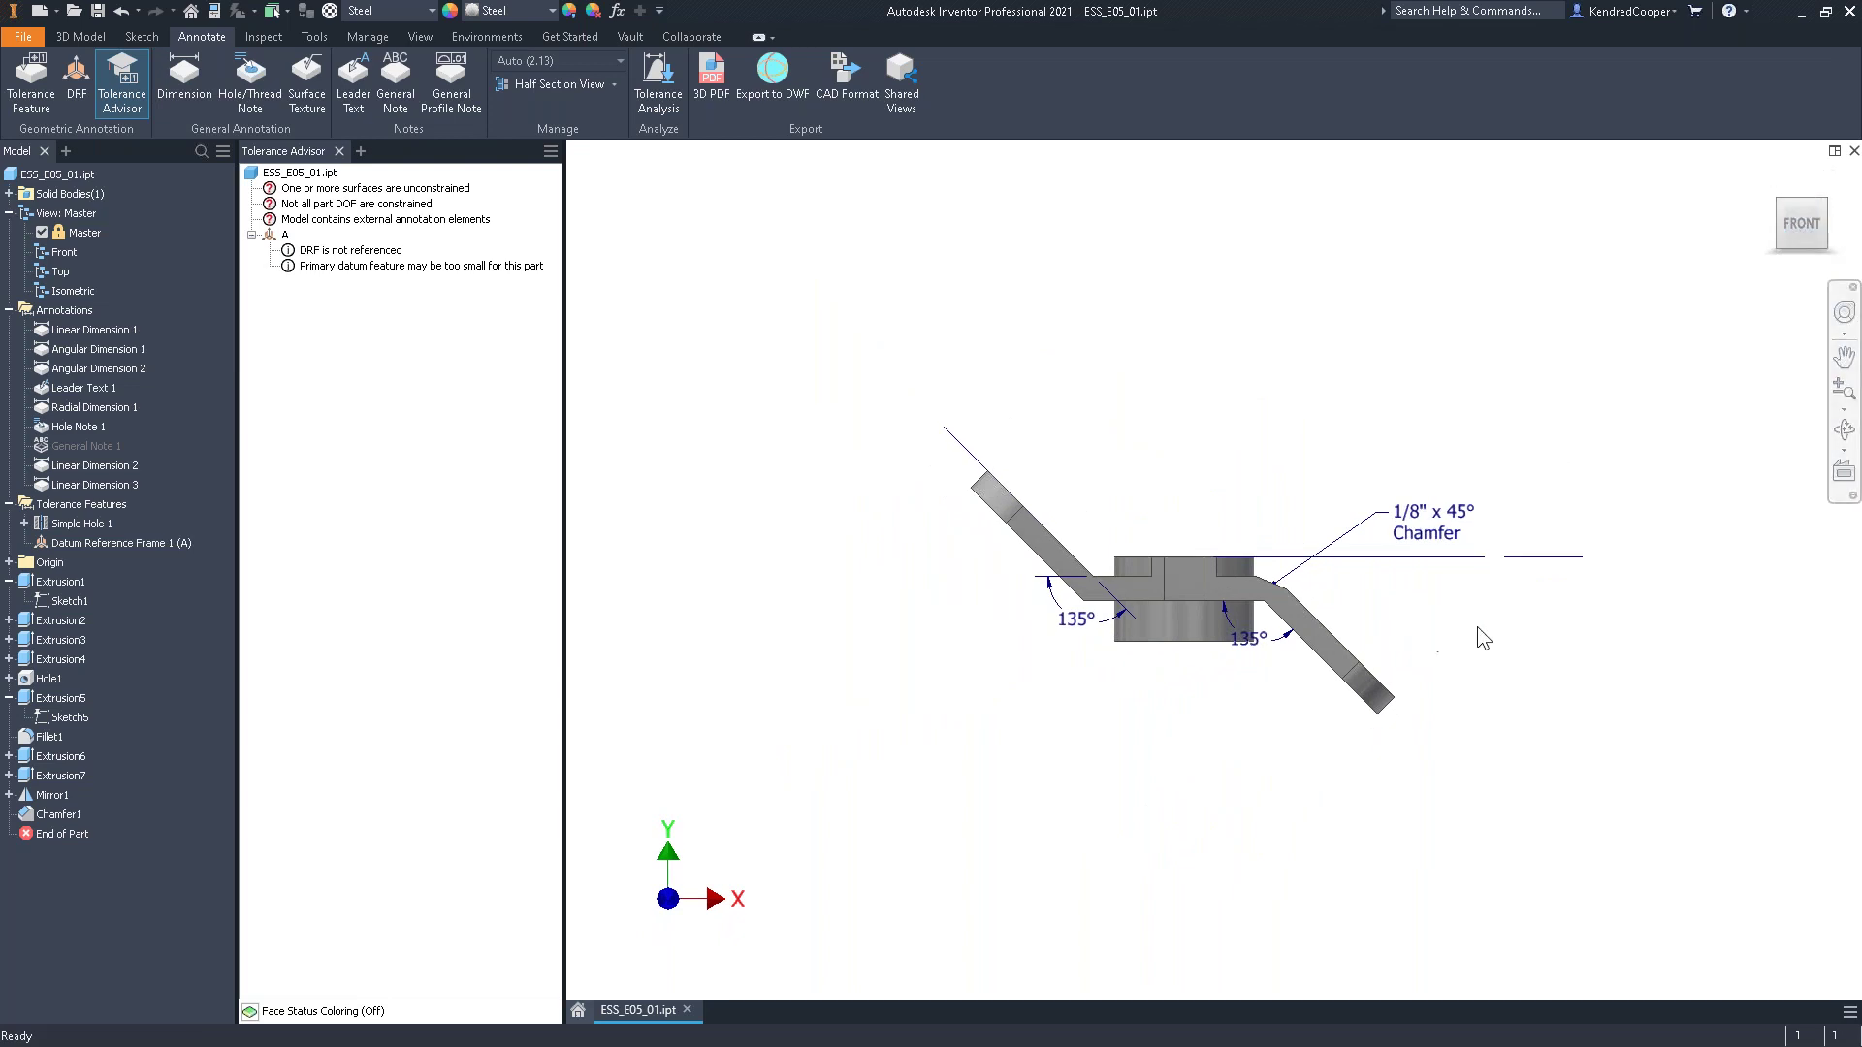
{"action": "scroll", "coordinate": [1476, 627], "scroll_direction": "up", "scroll_amount": 4}
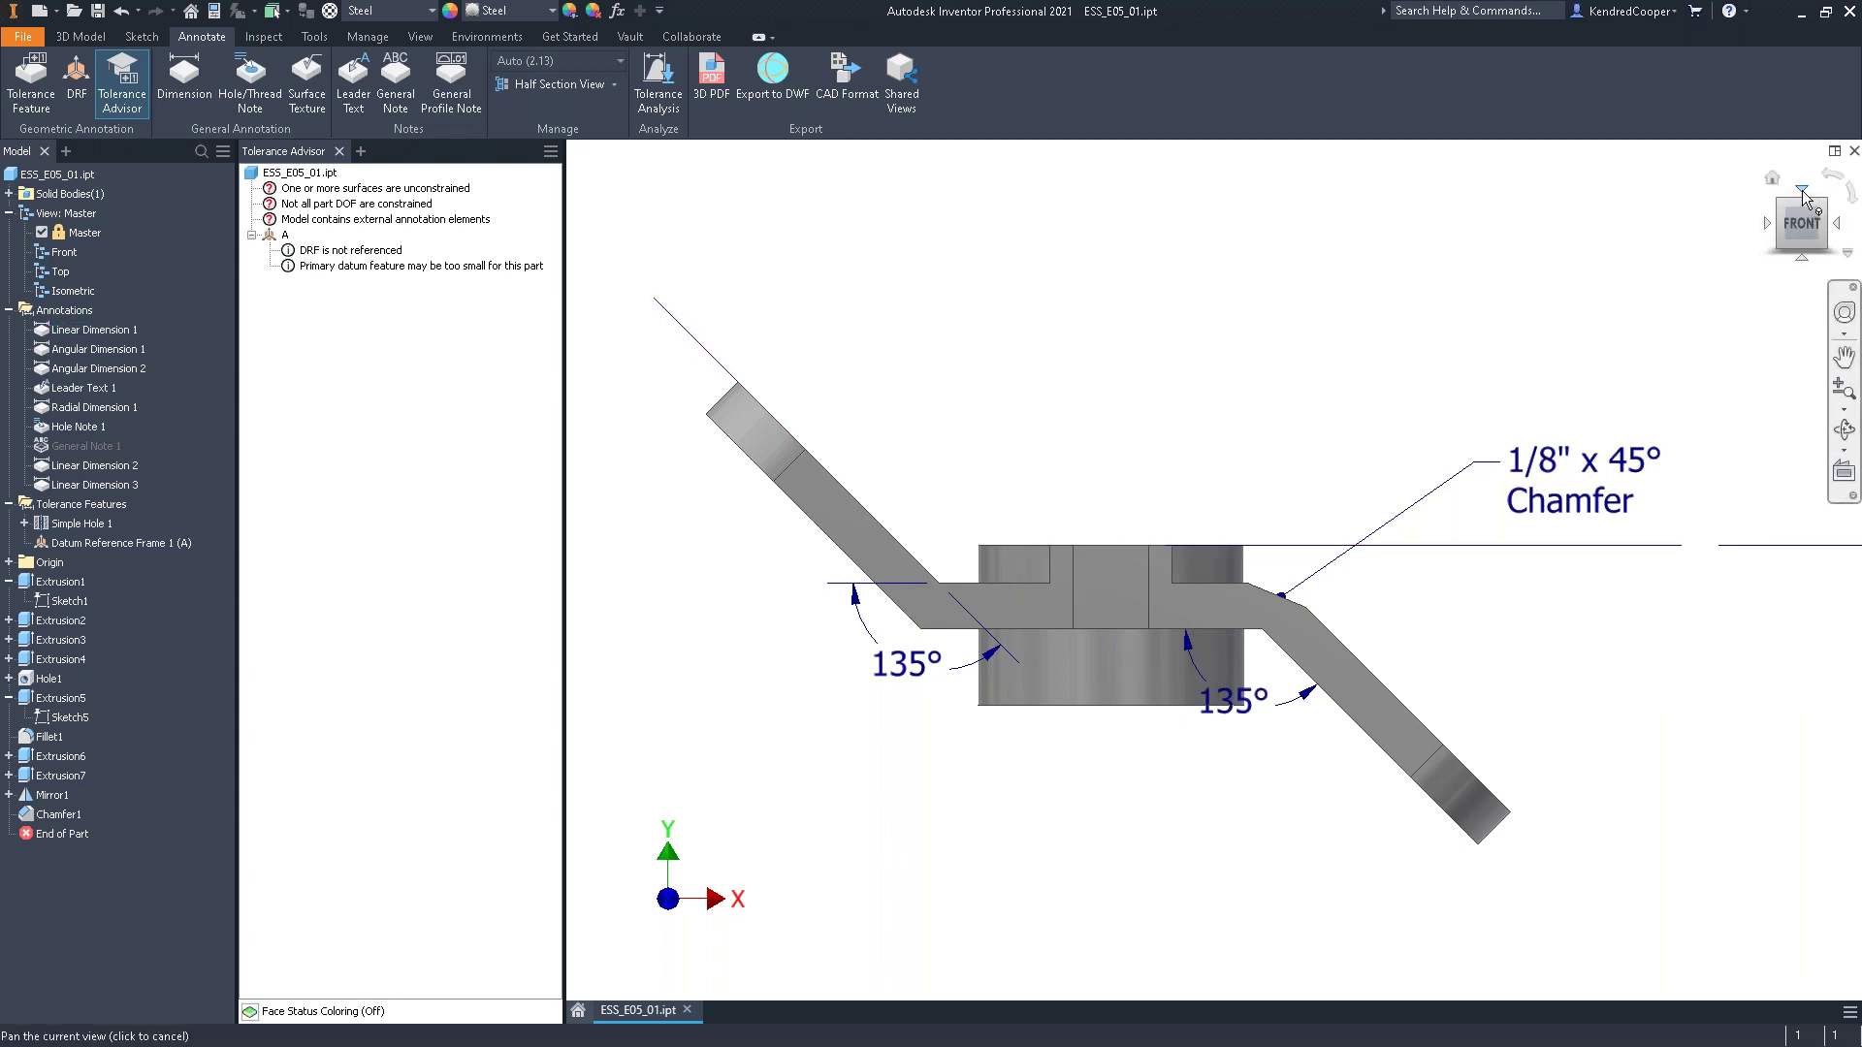
{"action": "left_click", "coordinate": [1803, 192]}
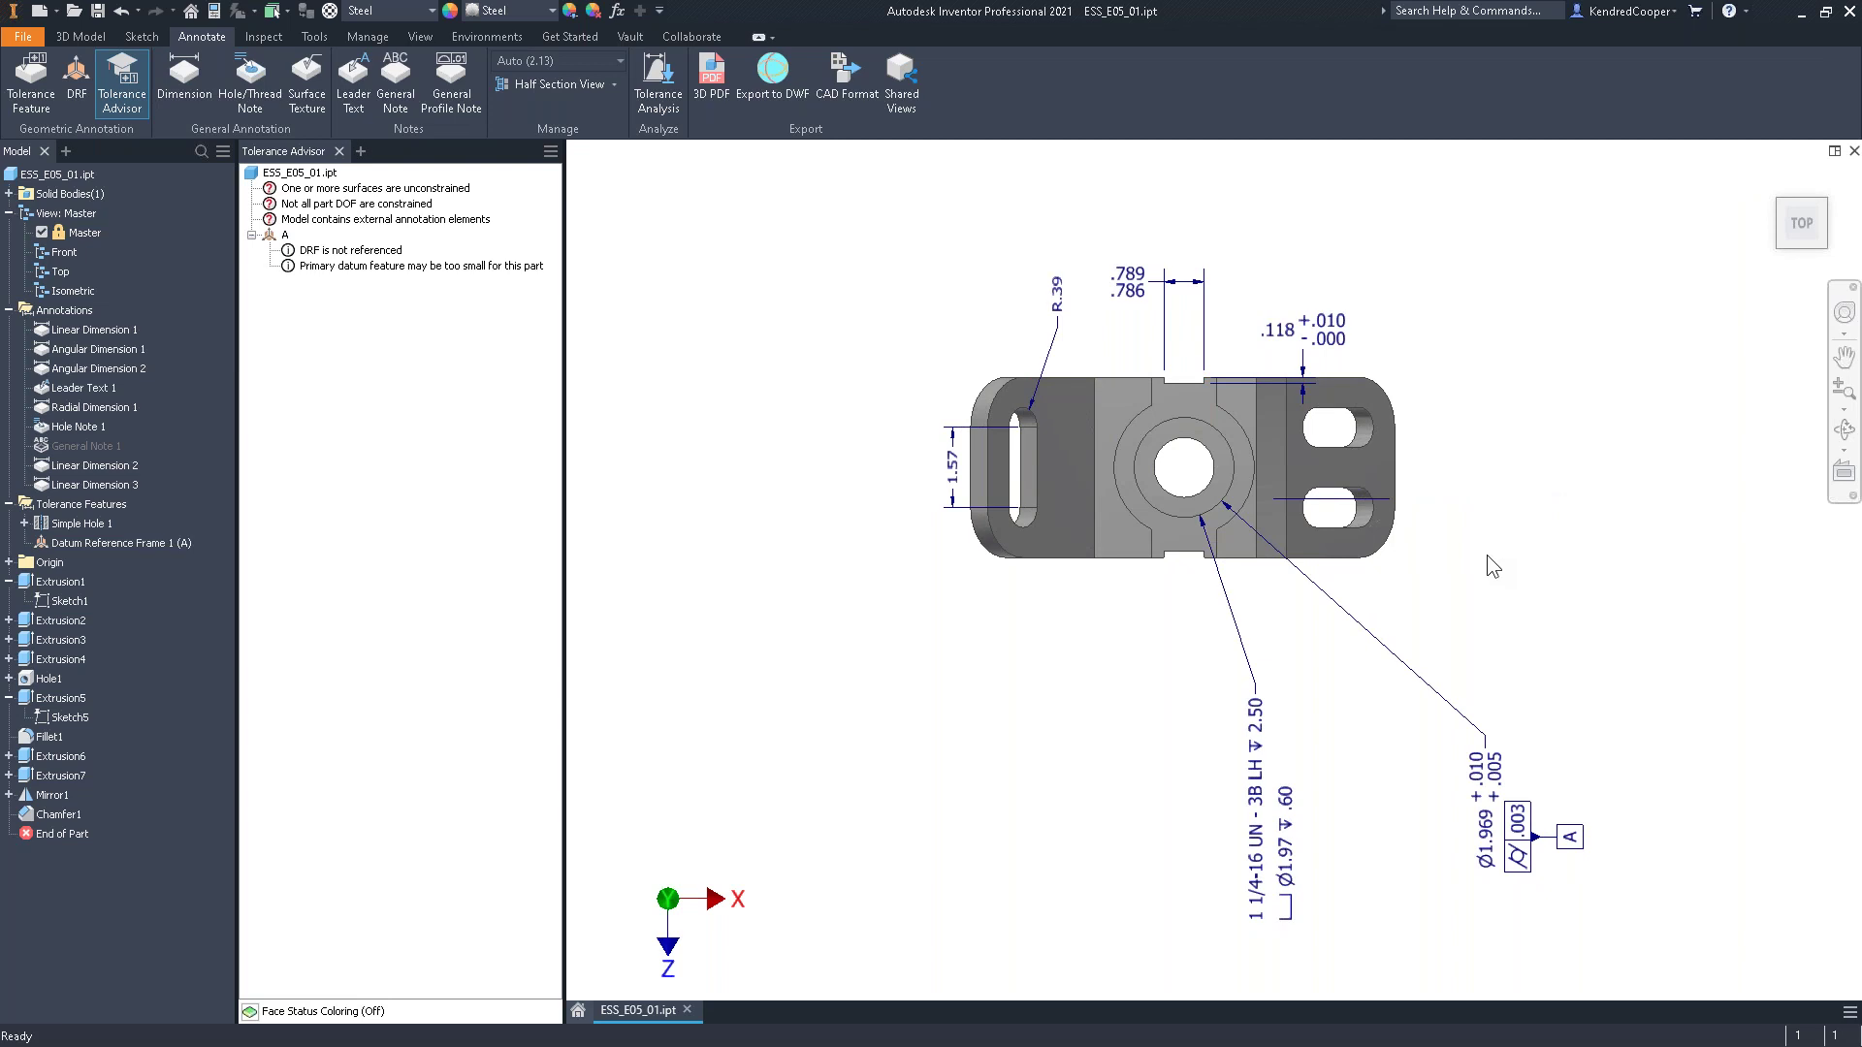
{"action": "scroll", "coordinate": [1183, 573], "scroll_direction": "up", "scroll_amount": 2}
{"action": "scroll", "coordinate": [1246, 563], "scroll_direction": "up", "scroll_amount": 3}
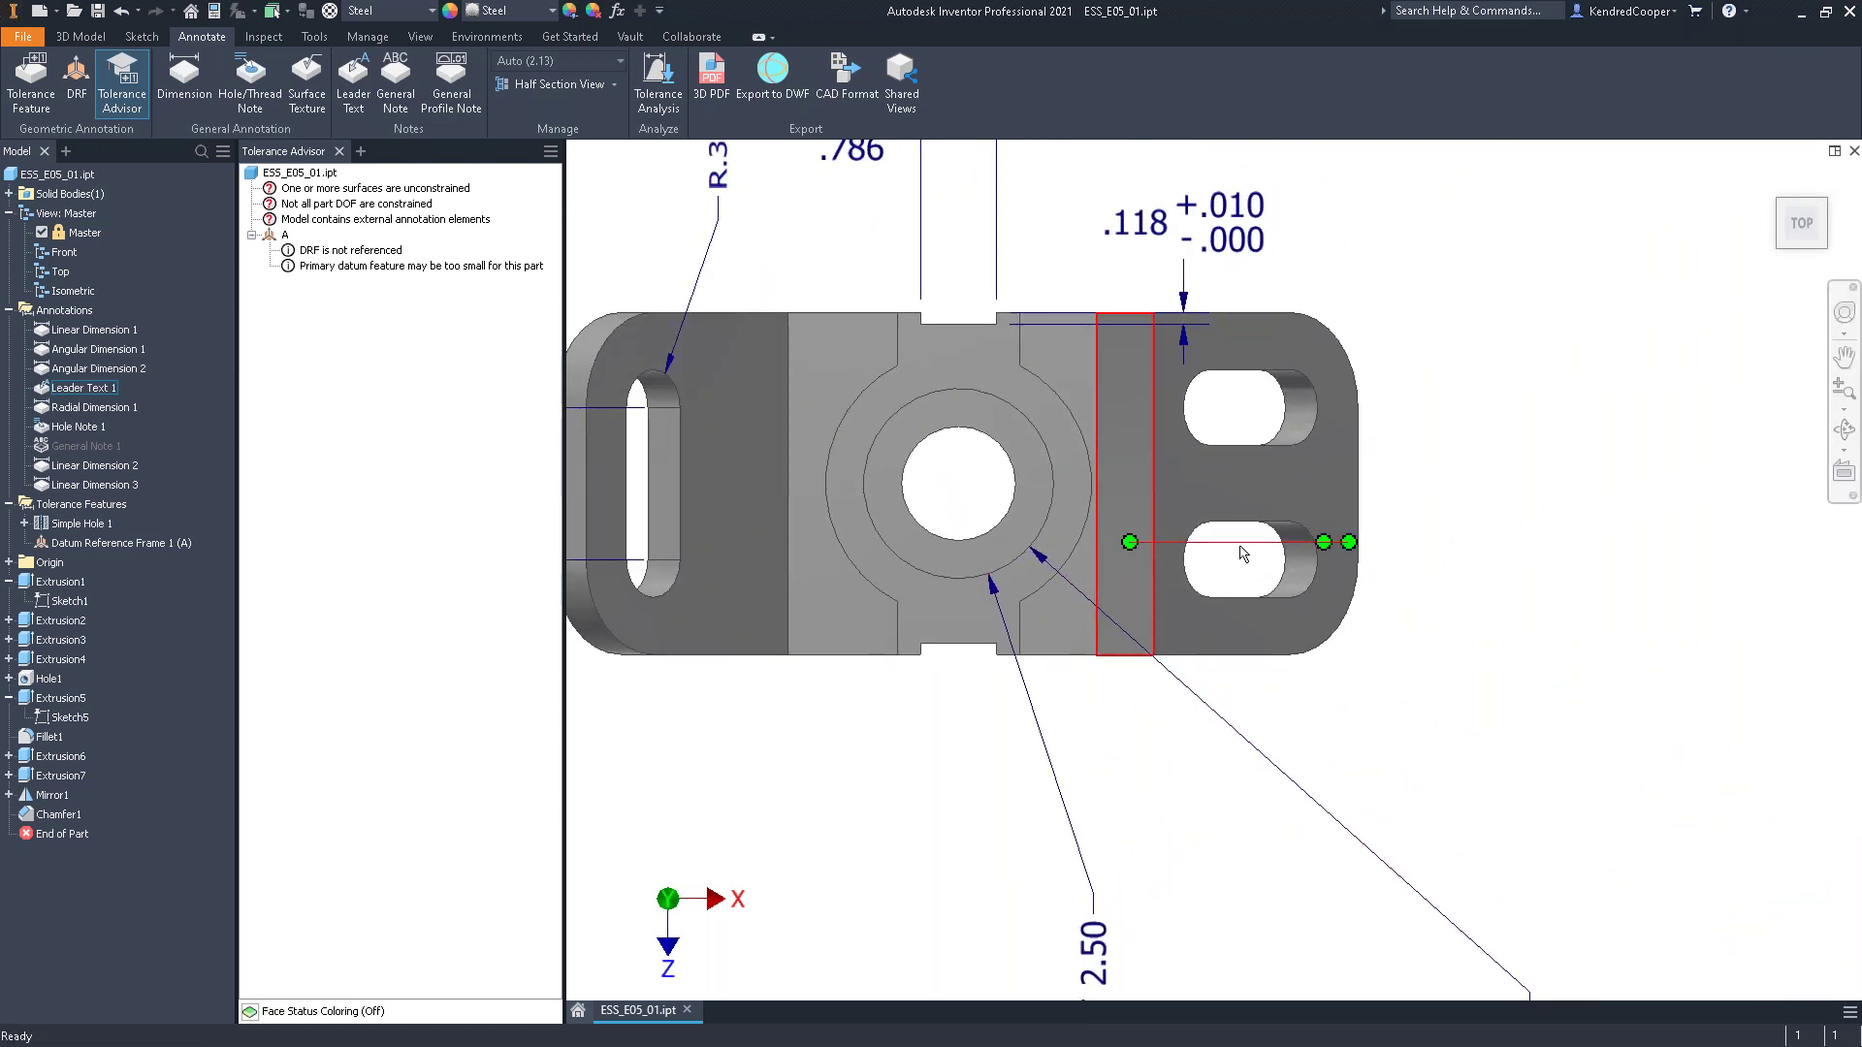
{"action": "scroll", "coordinate": [1498, 544], "scroll_direction": "down", "scroll_amount": 4}
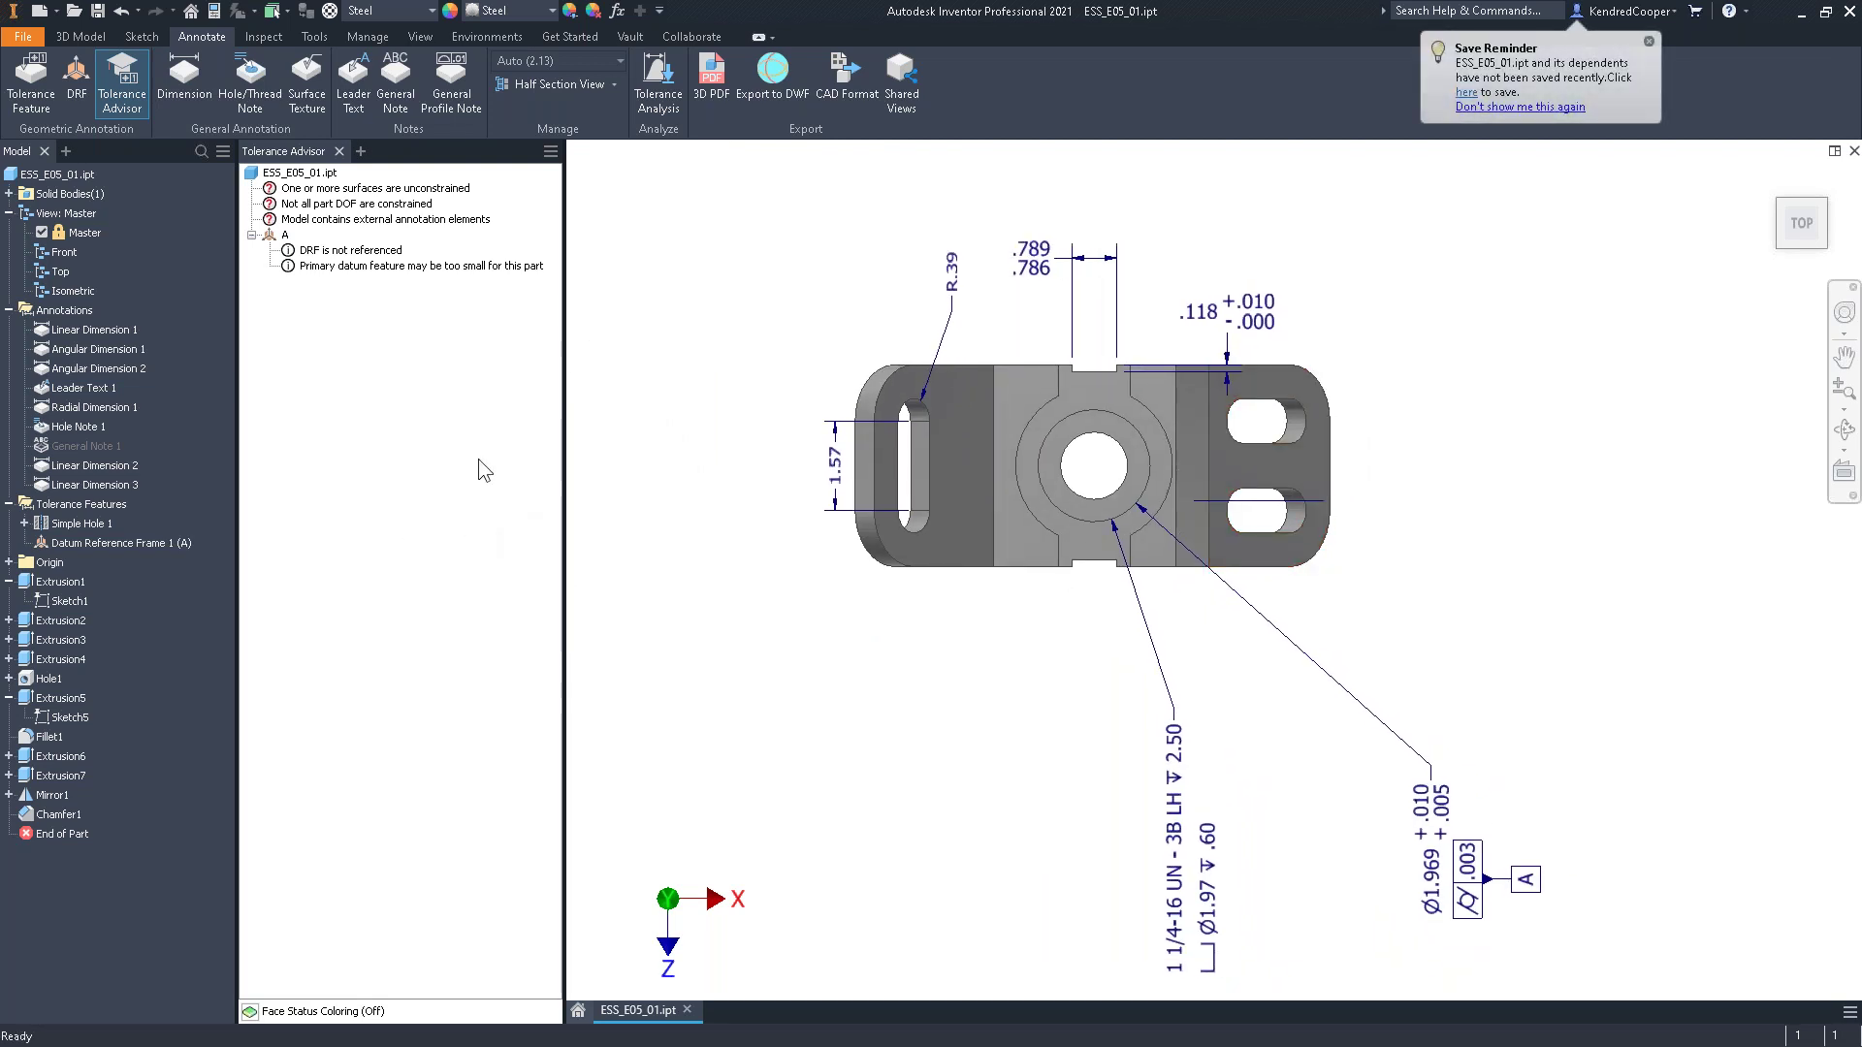
Activate the Front design view and hide the 1.57 dimension, the Ø1.969 tolerance annotation and the .118 dimension
{"action": "double_click", "coordinate": [61, 253]}
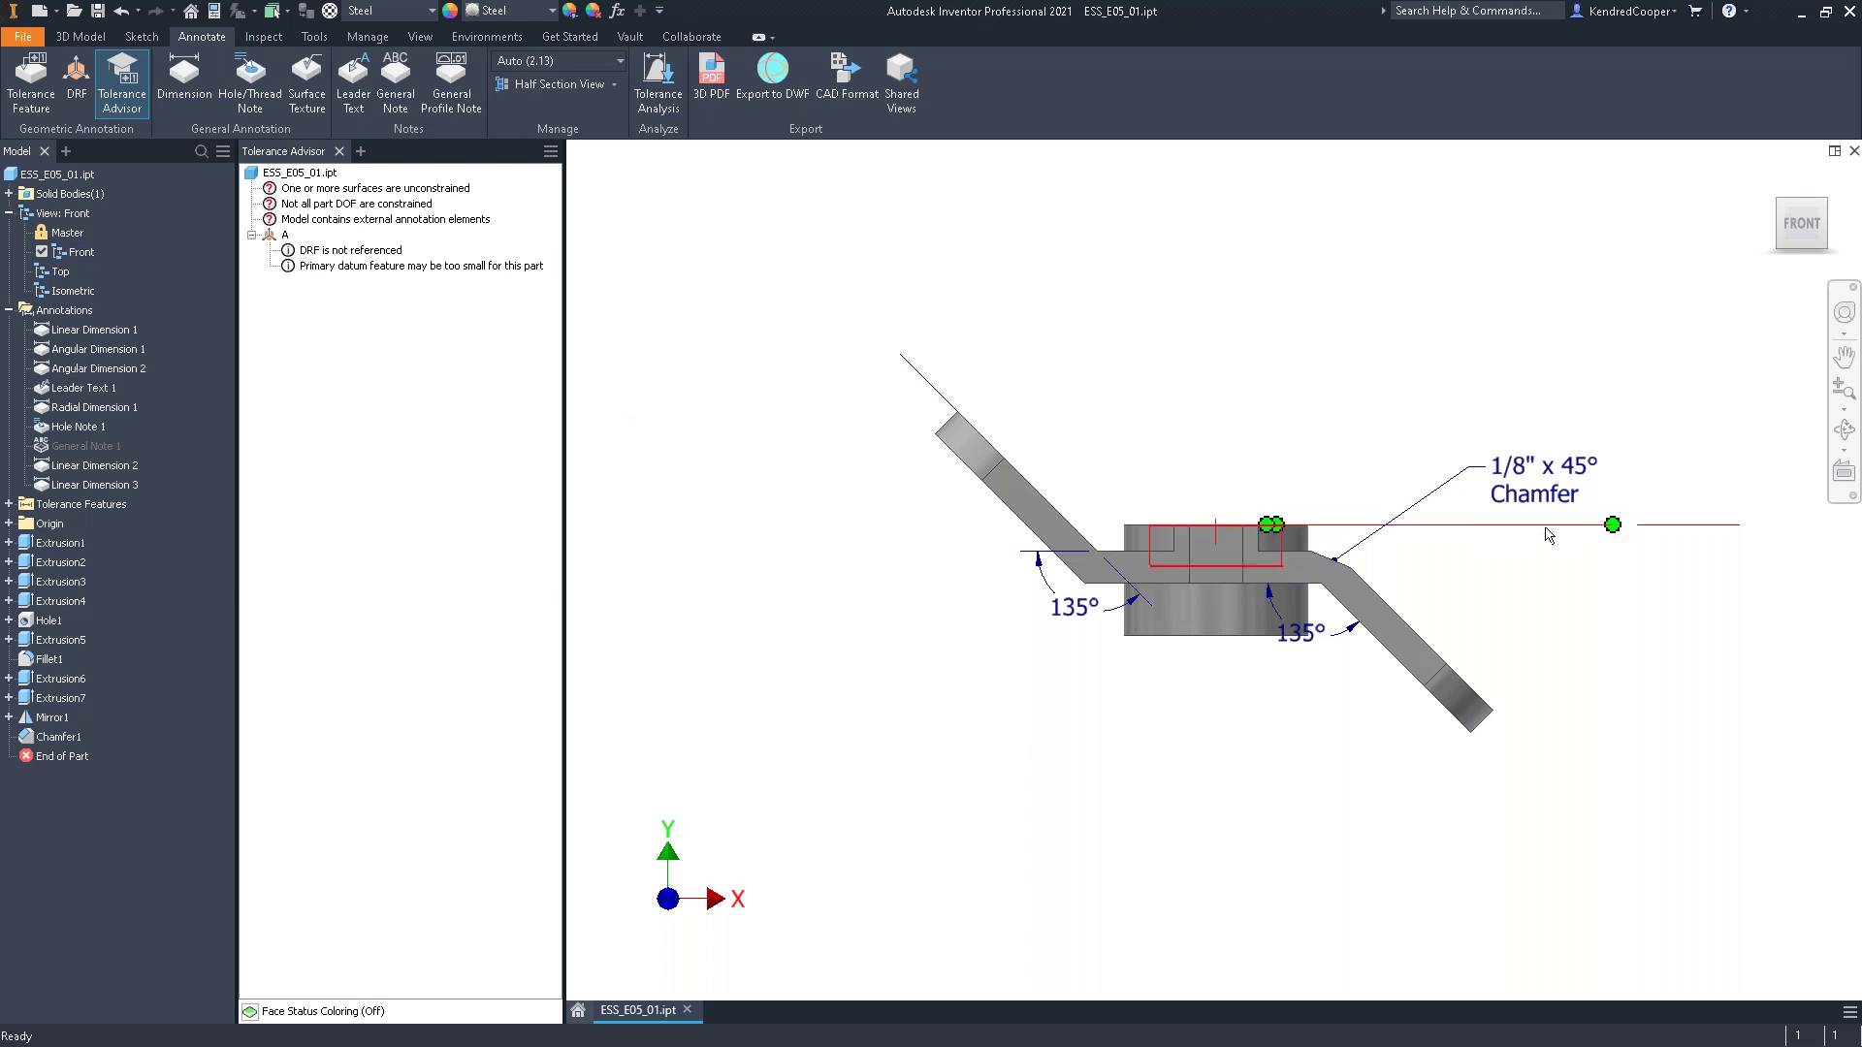
{"action": "right_click", "coordinate": [933, 391]}
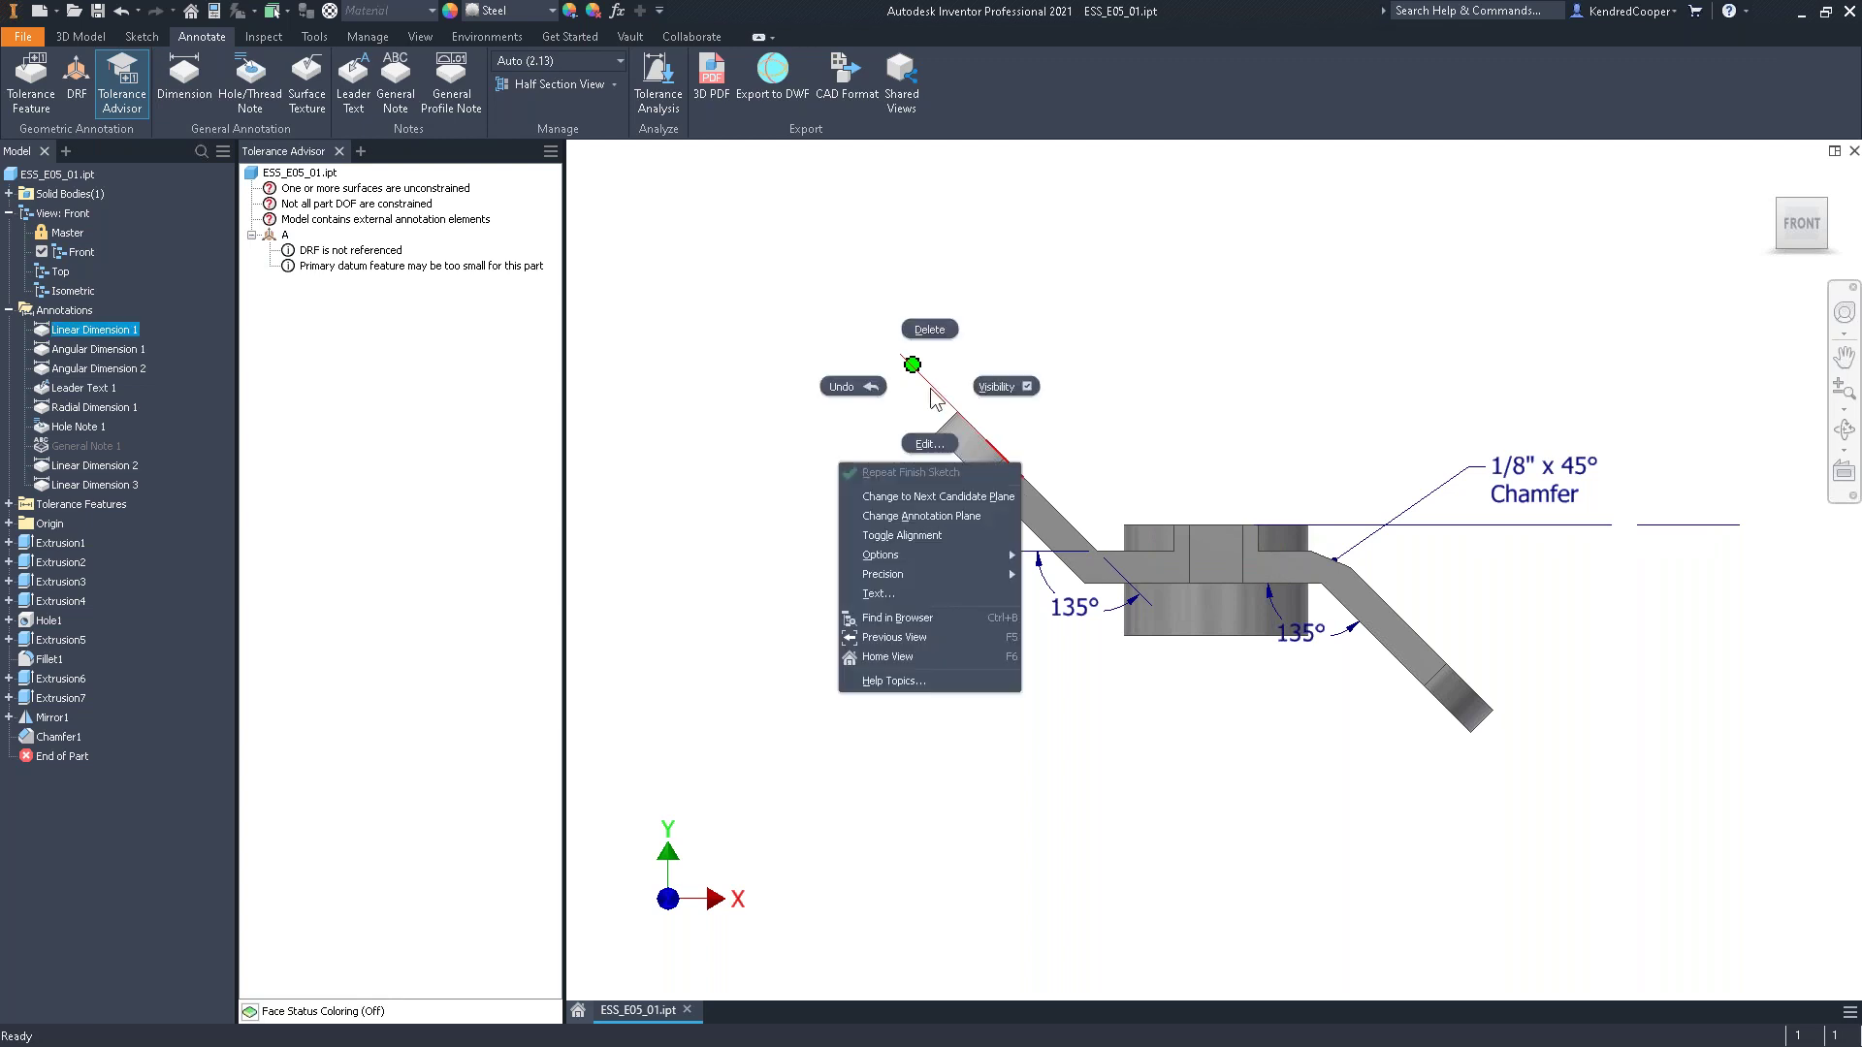
{"action": "left_click", "coordinate": [1003, 384]}
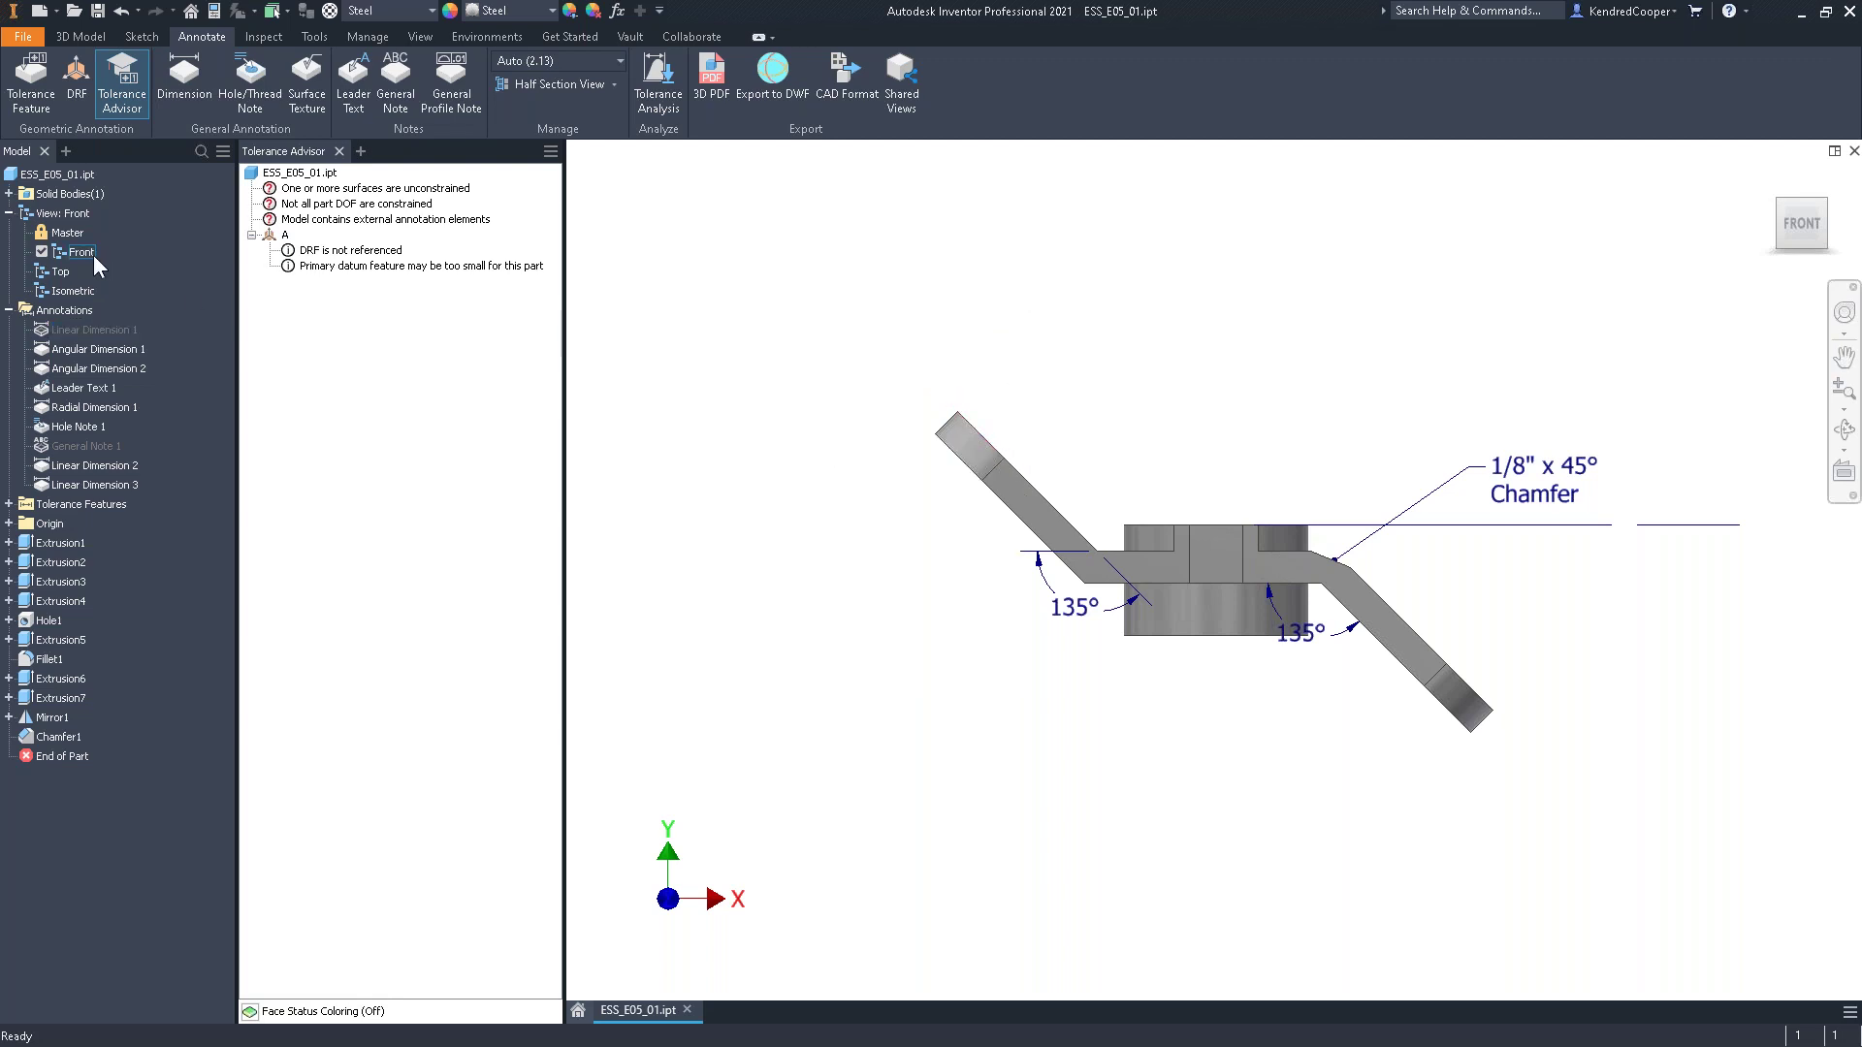
{"action": "right_click", "coordinate": [1465, 526]}
{"action": "left_click", "coordinate": [1534, 522]}
{"action": "right_click", "coordinate": [1326, 514]}
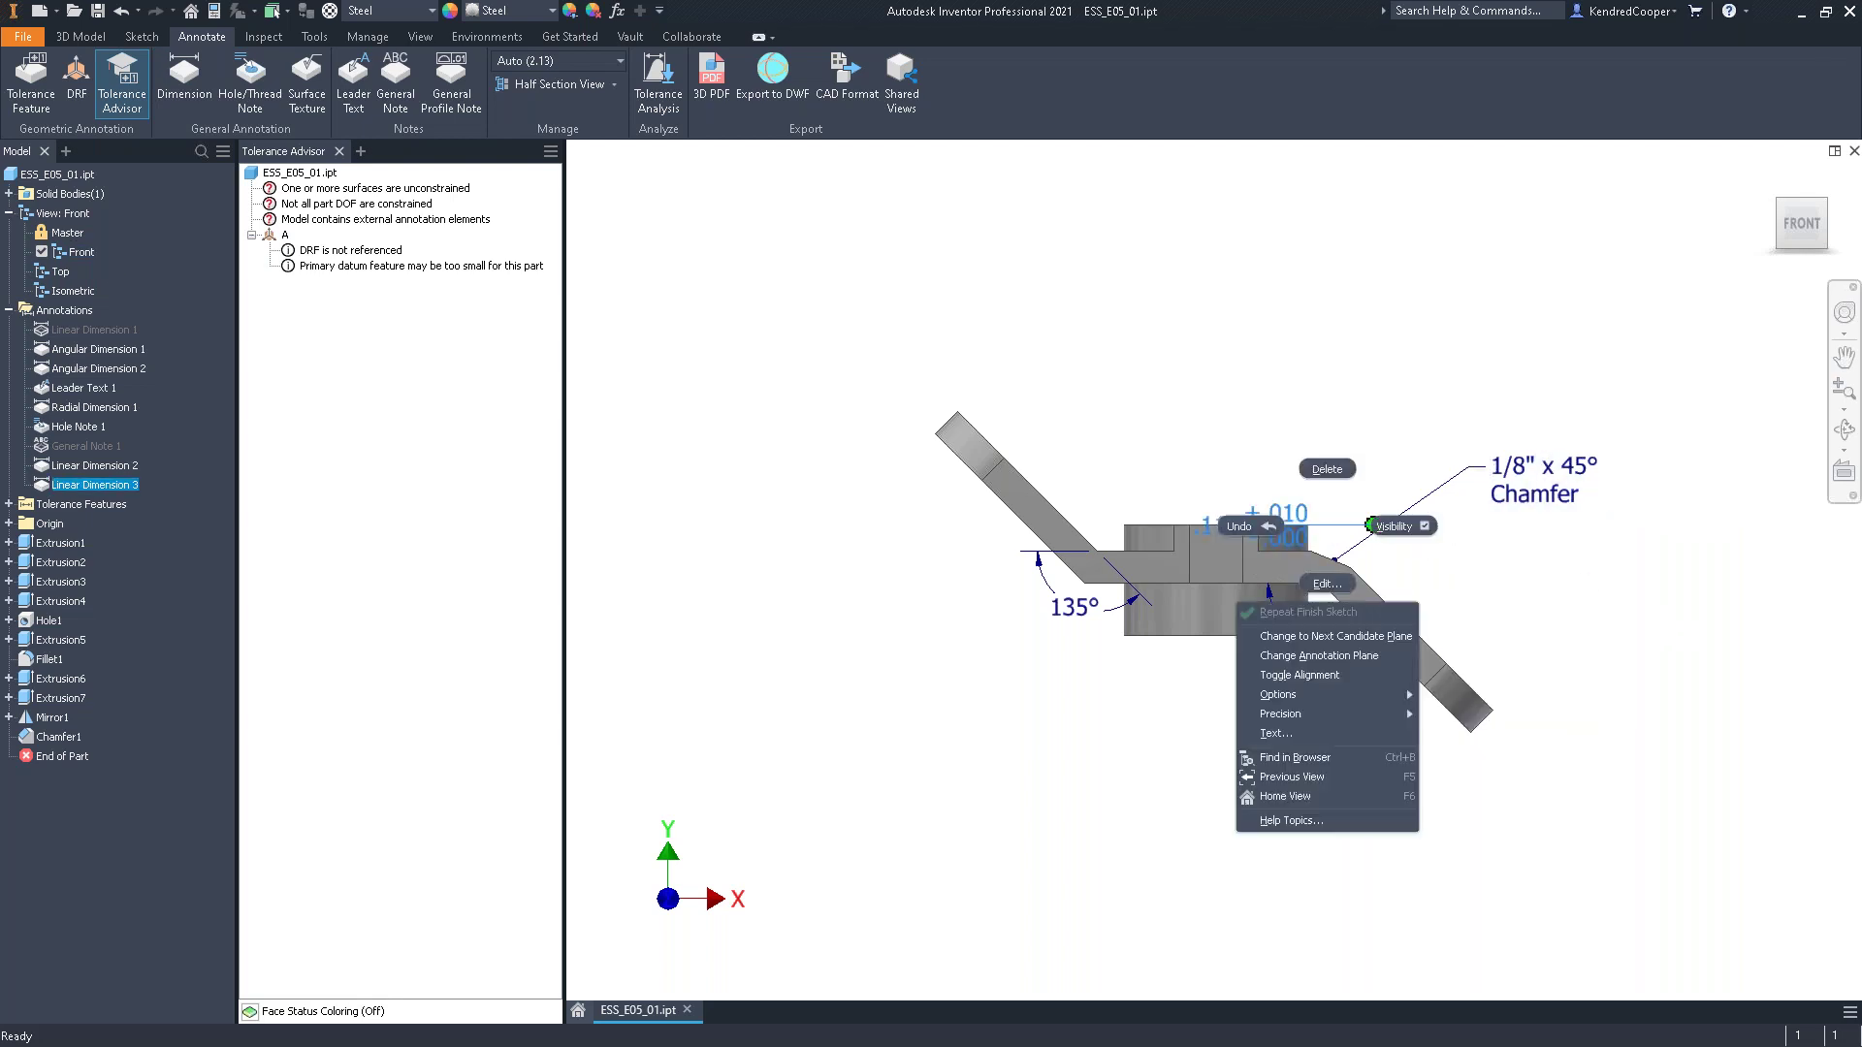
{"action": "left_click", "coordinate": [1394, 522]}
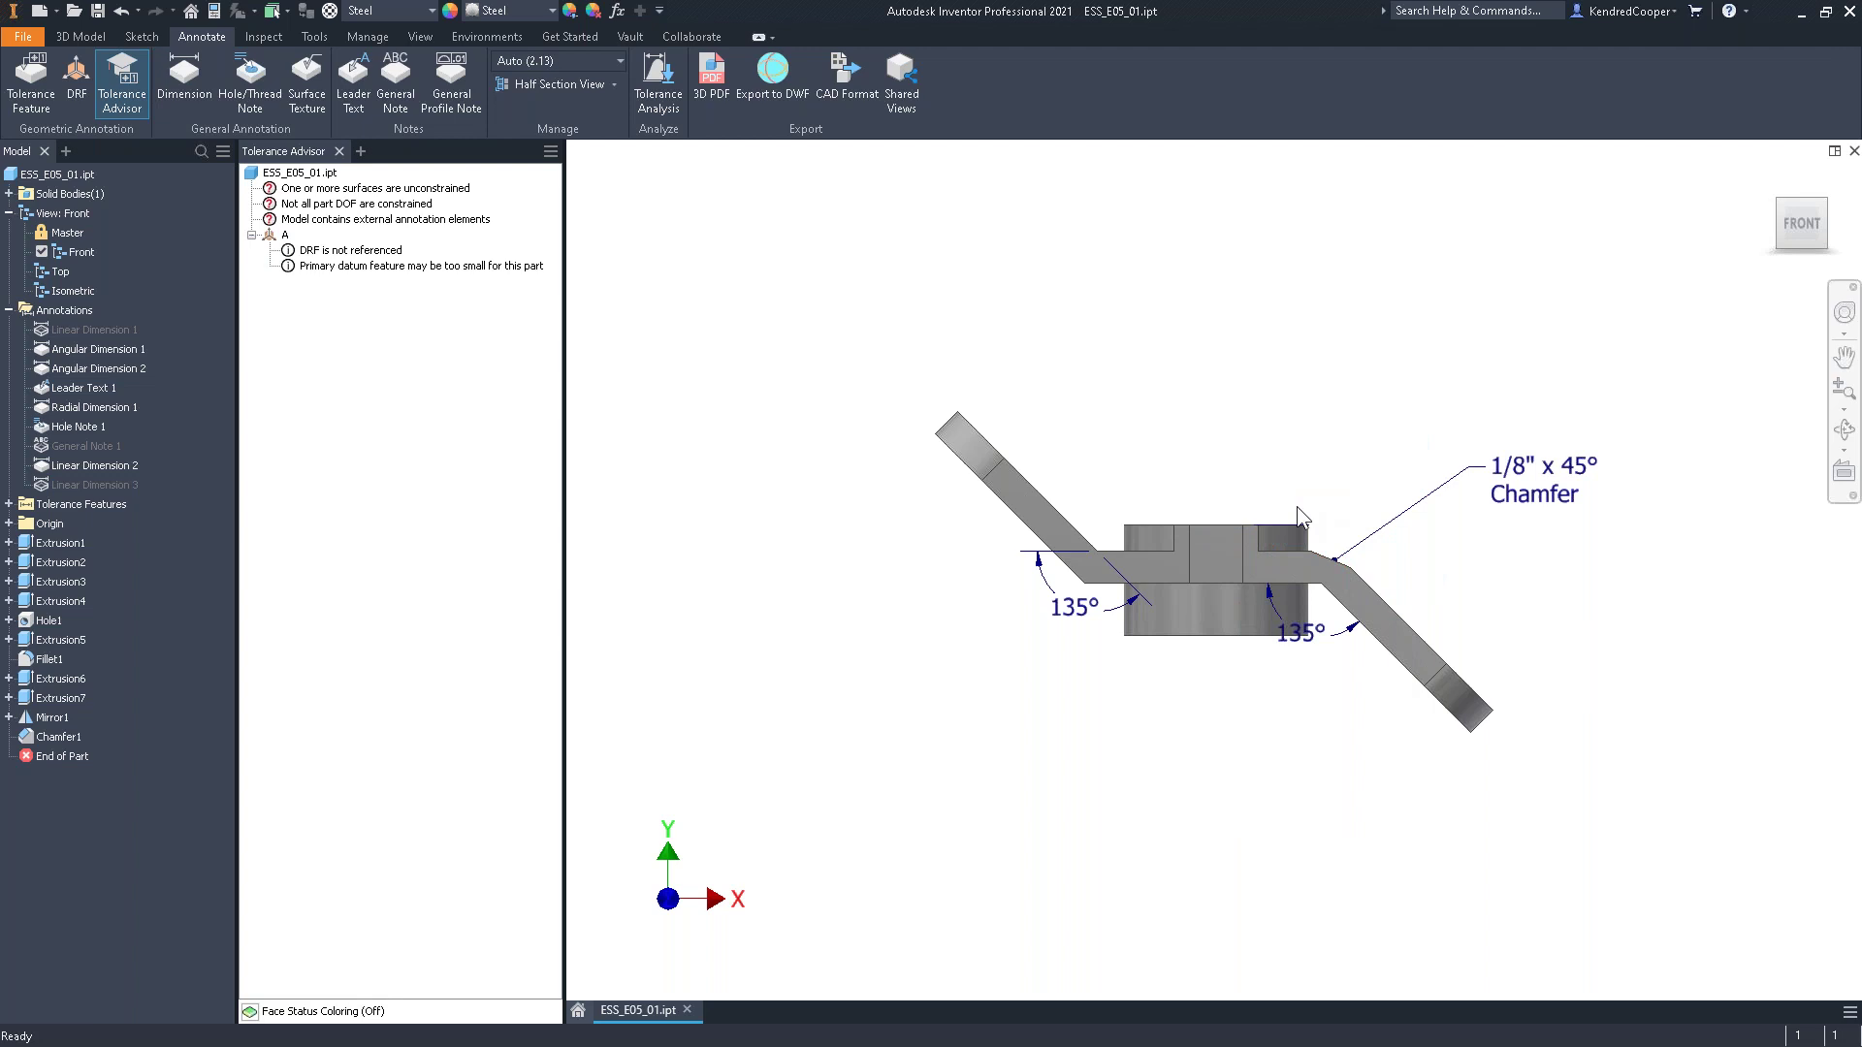
Set the selection priority to annotations and hide the .789/.786 dimension in the Front view
{"action": "left_click", "coordinate": [290, 11]}
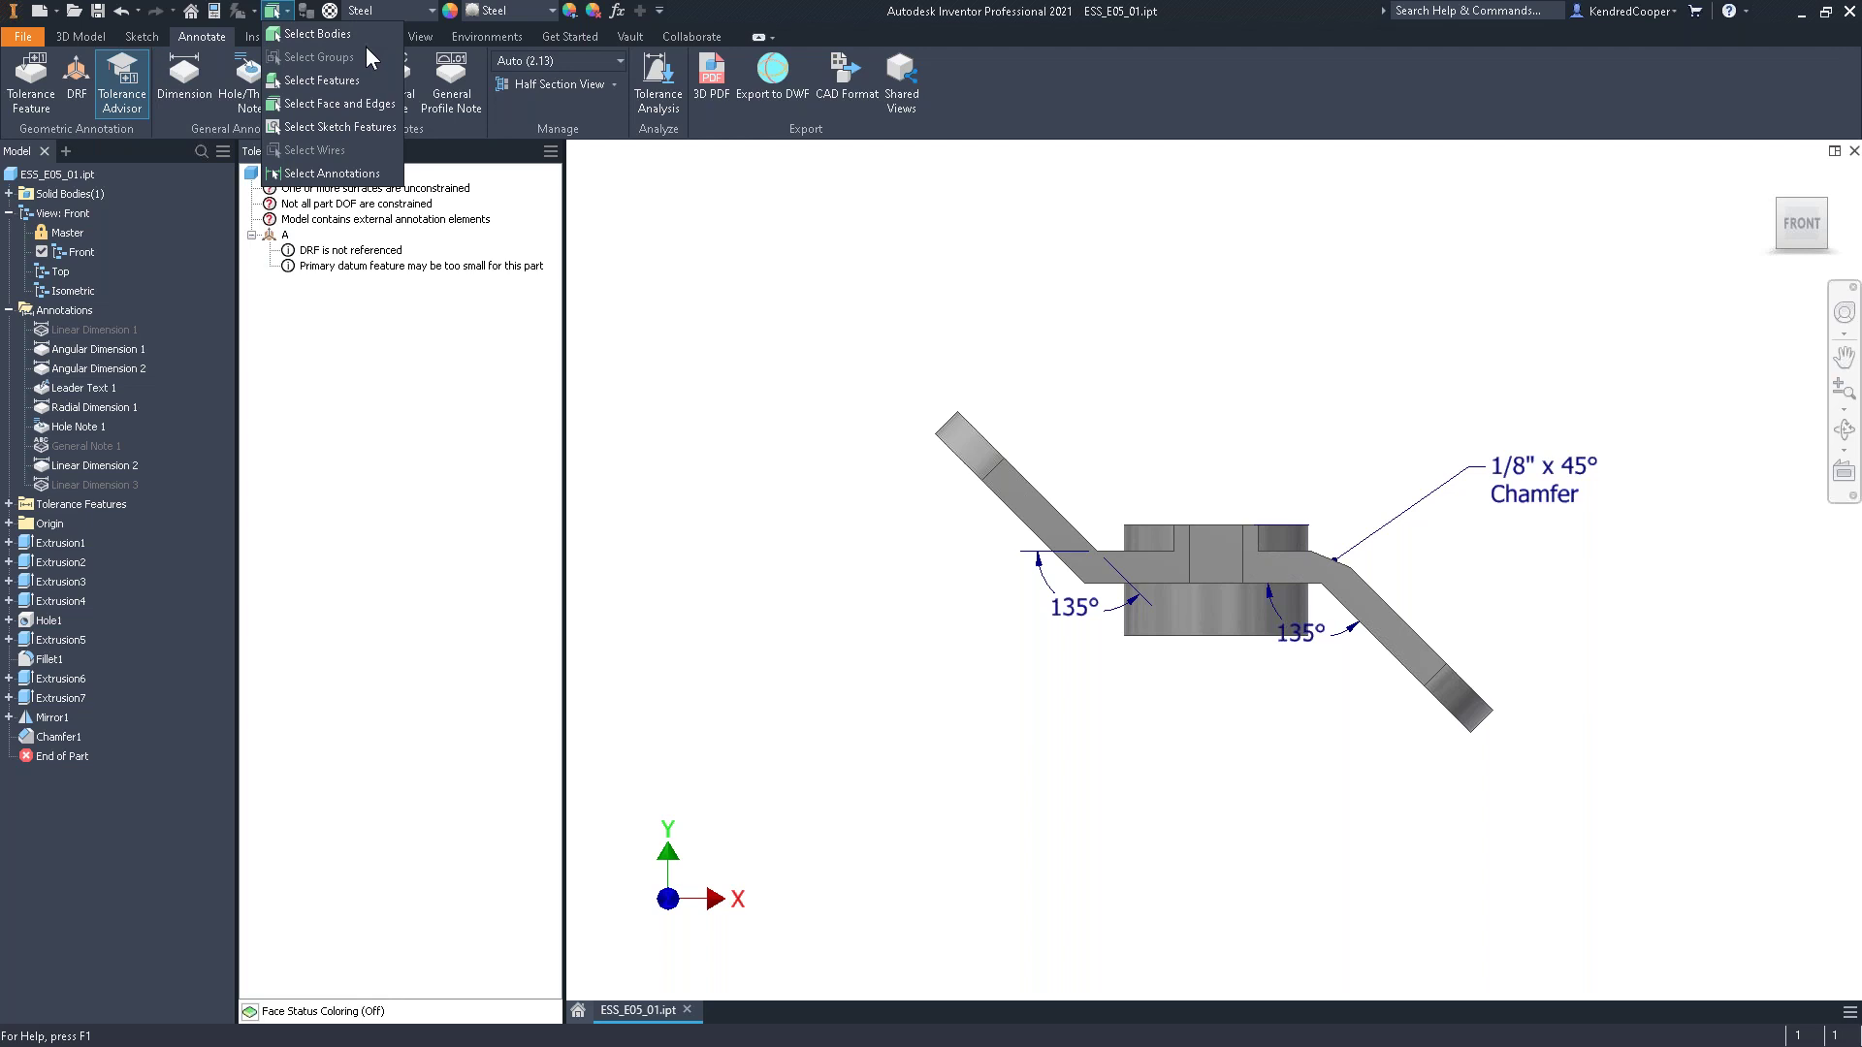
{"action": "left_click", "coordinate": [348, 173]}
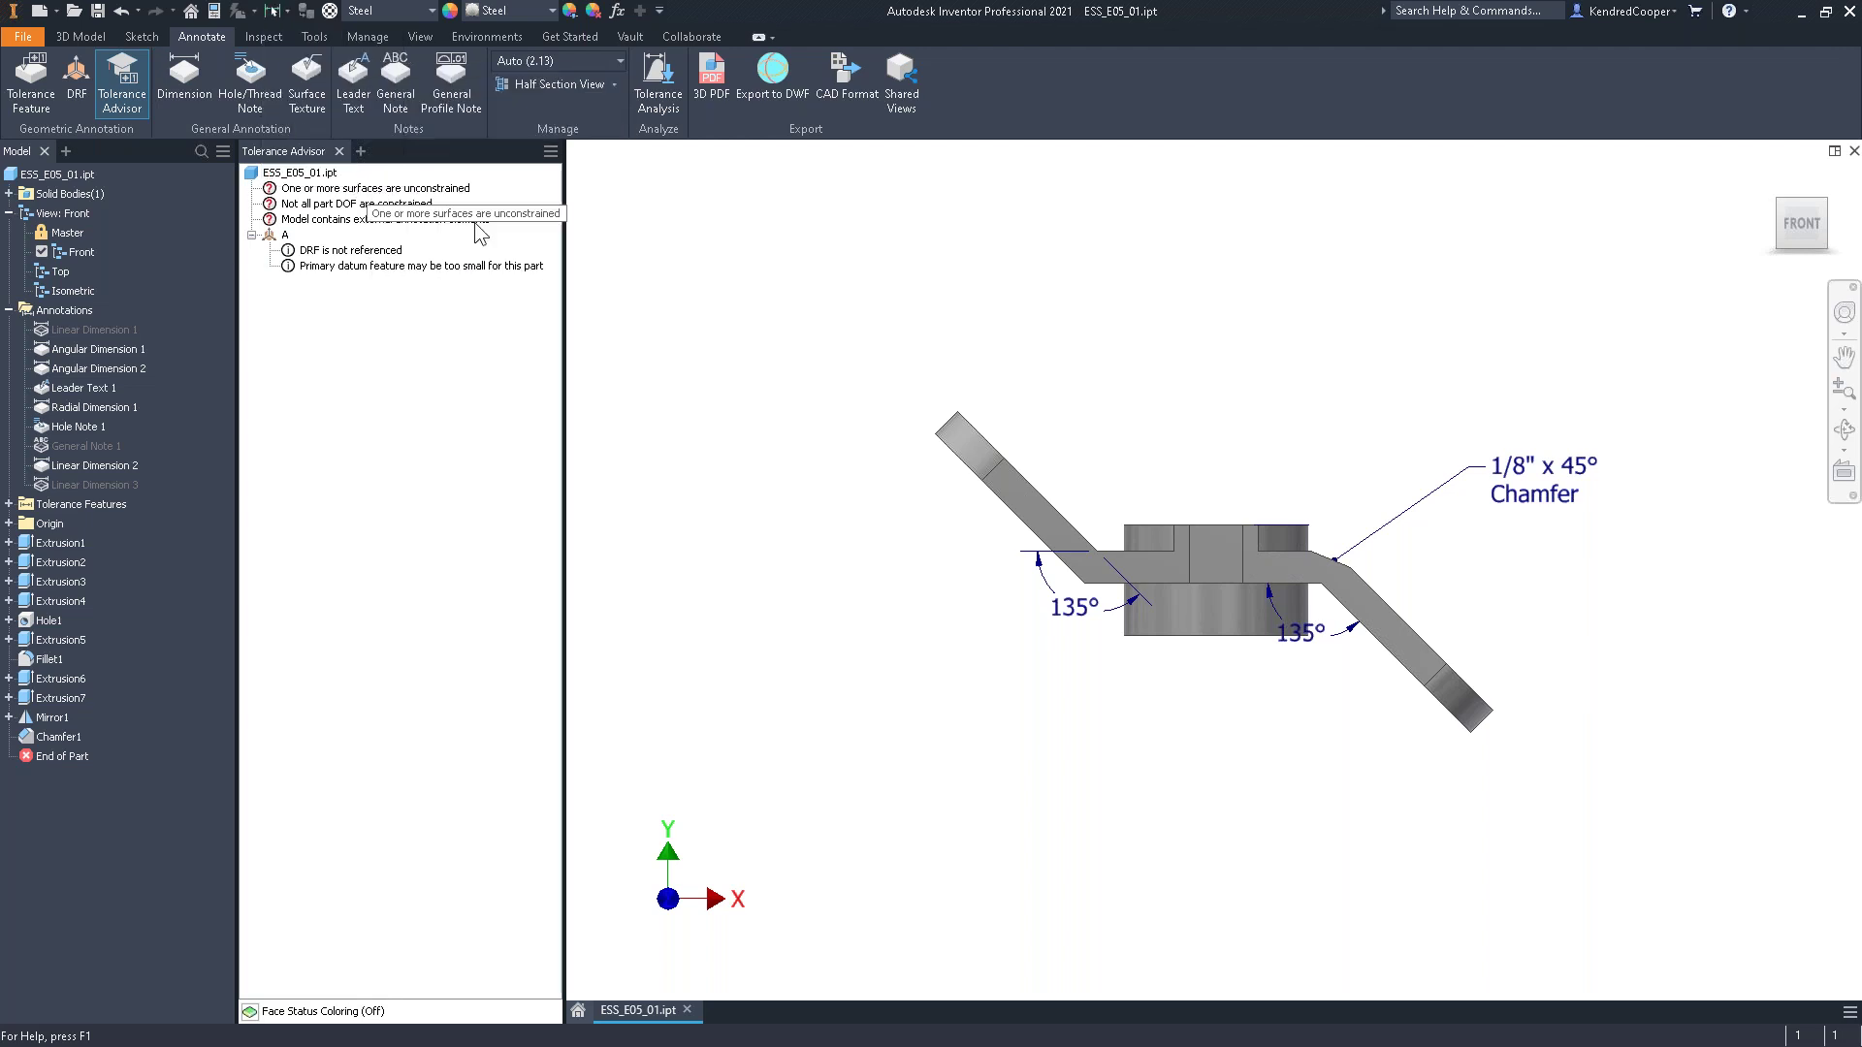
{"action": "right_click", "coordinate": [1212, 525]}
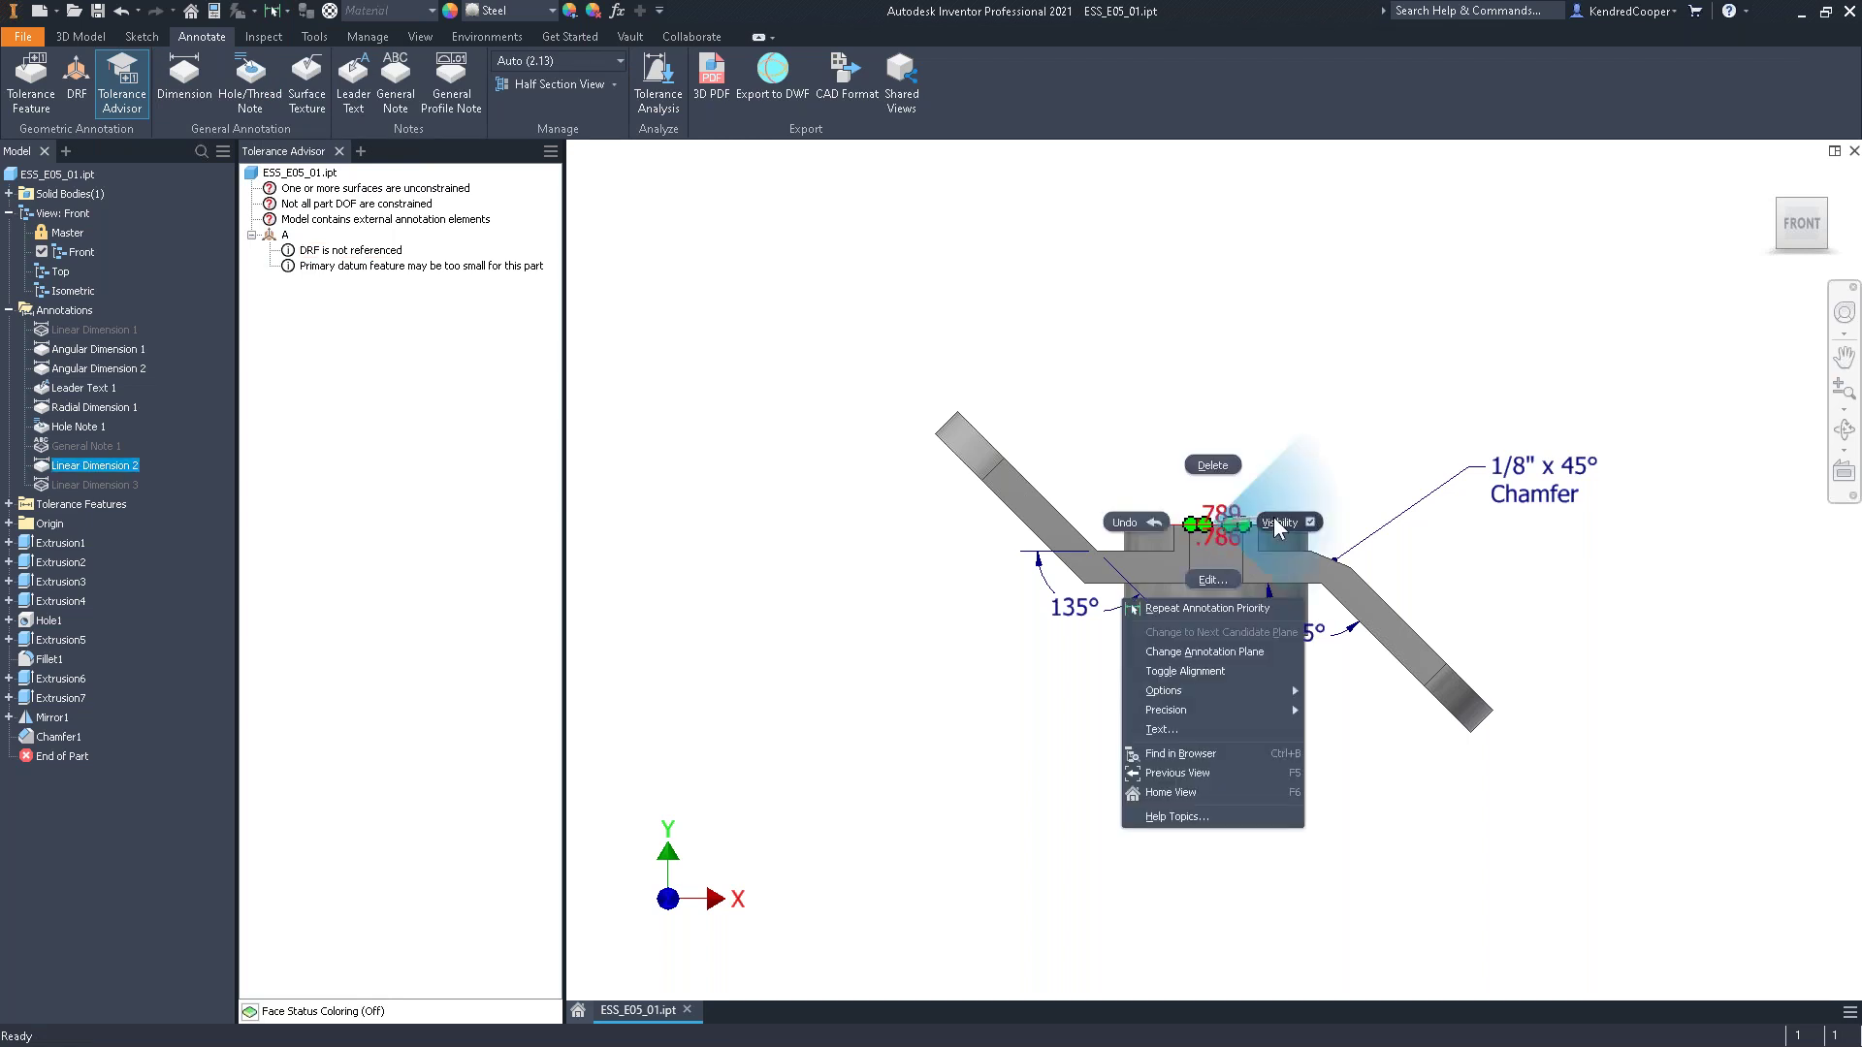
{"action": "left_click", "coordinate": [1278, 525]}
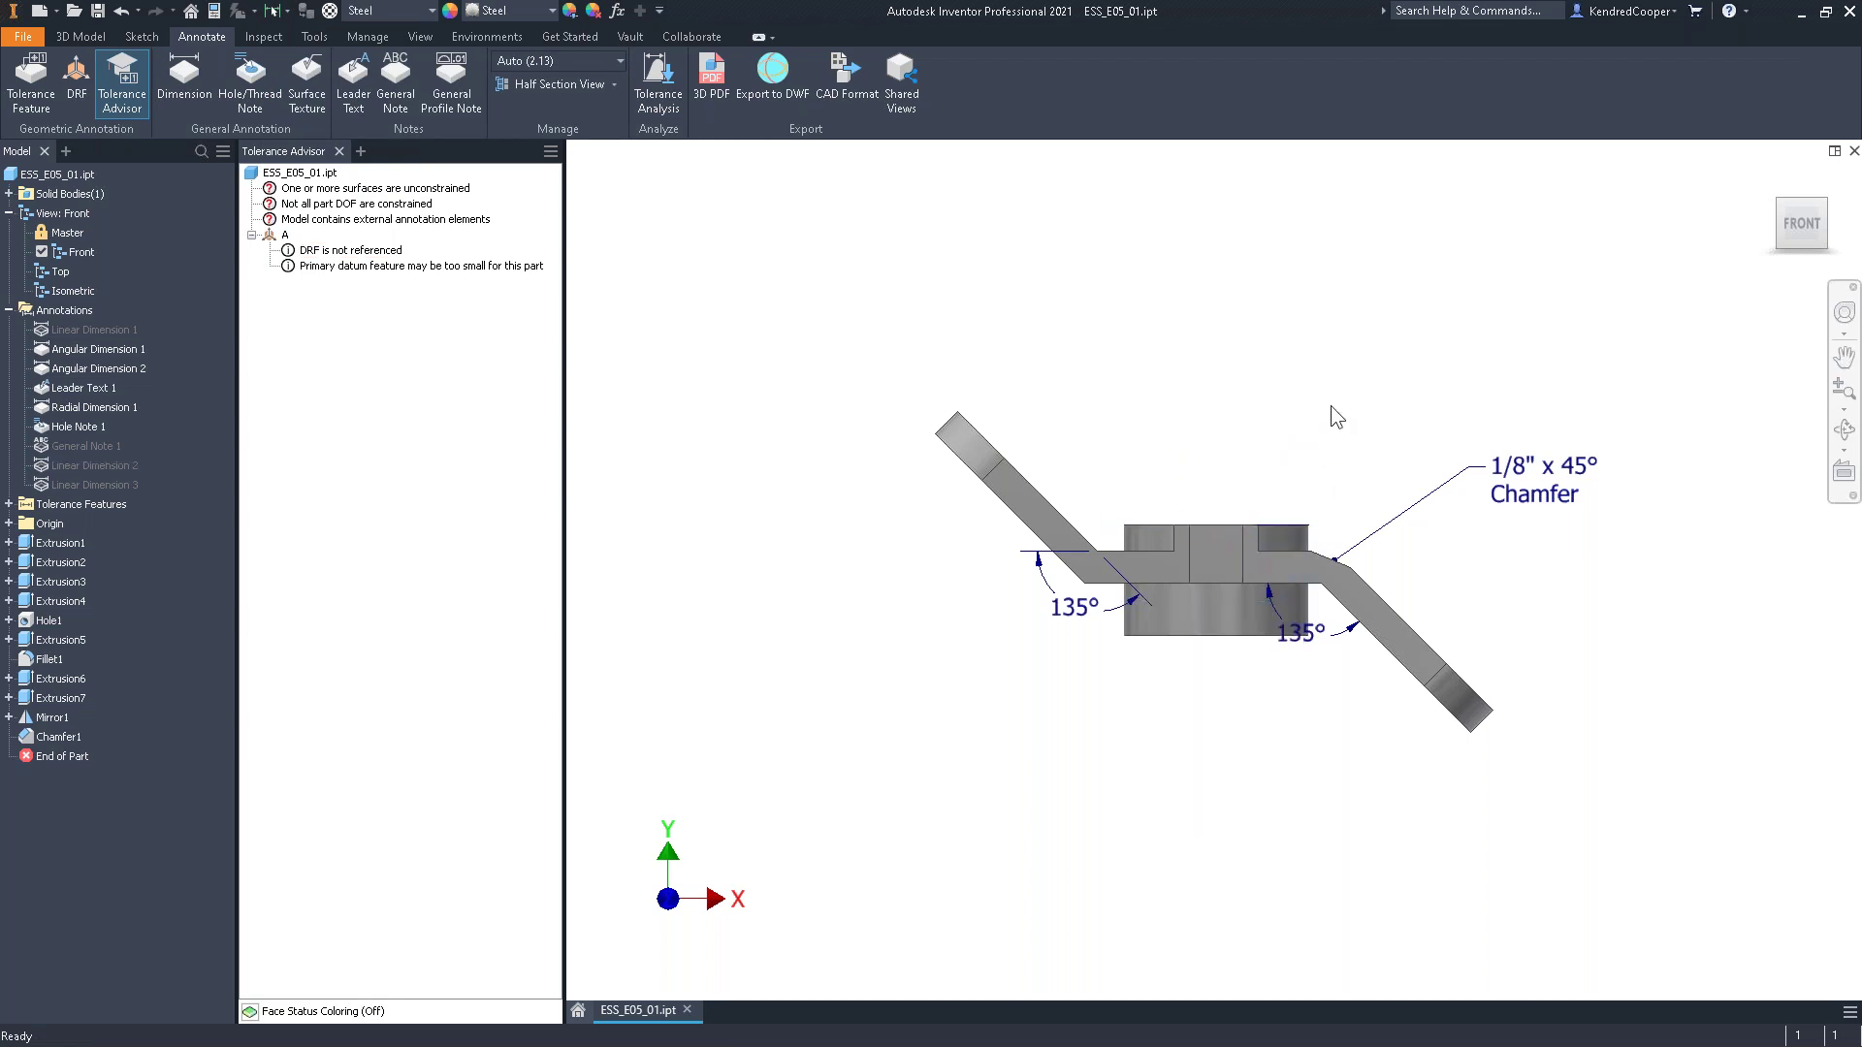
Hide the R.39 radial dimension and the 1 1/4-16 UN hole note, and return the part to its front orientation
{"action": "key", "text": "F6"}
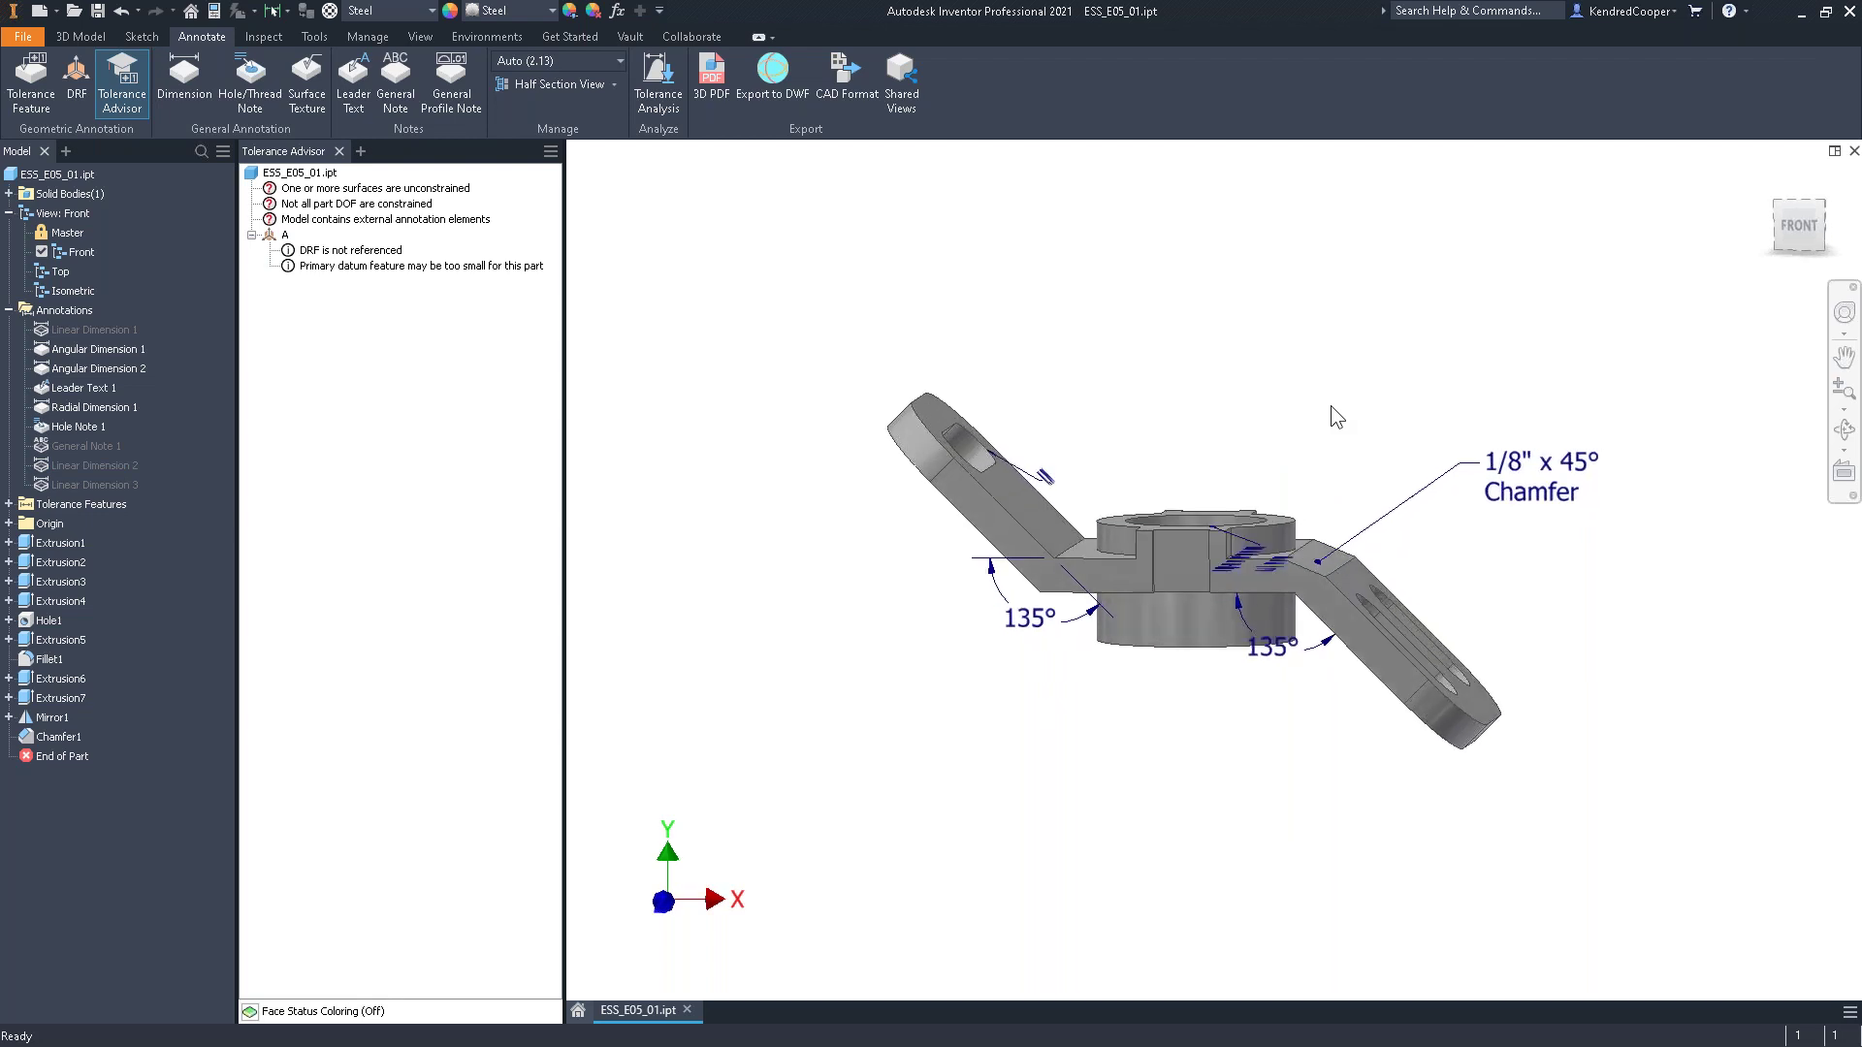
{"action": "right_click", "coordinate": [1144, 444]}
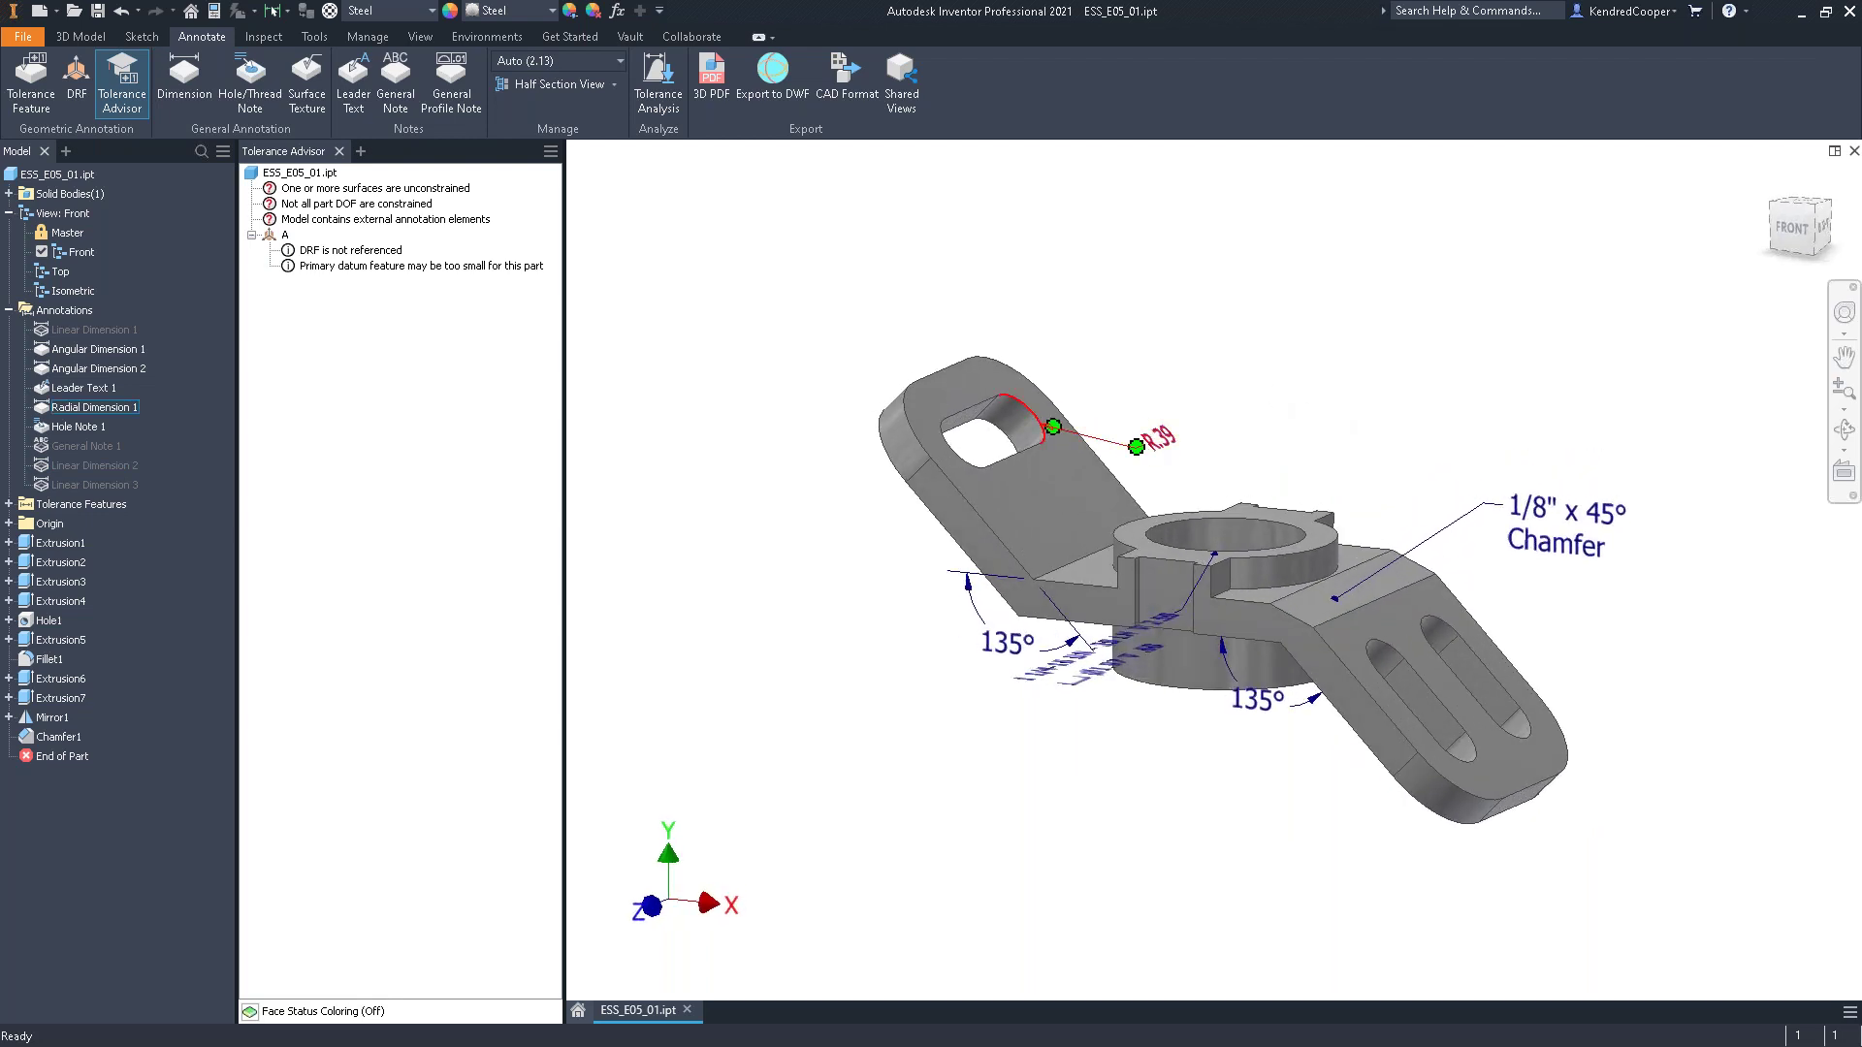
{"action": "left_click", "coordinate": [1209, 446]}
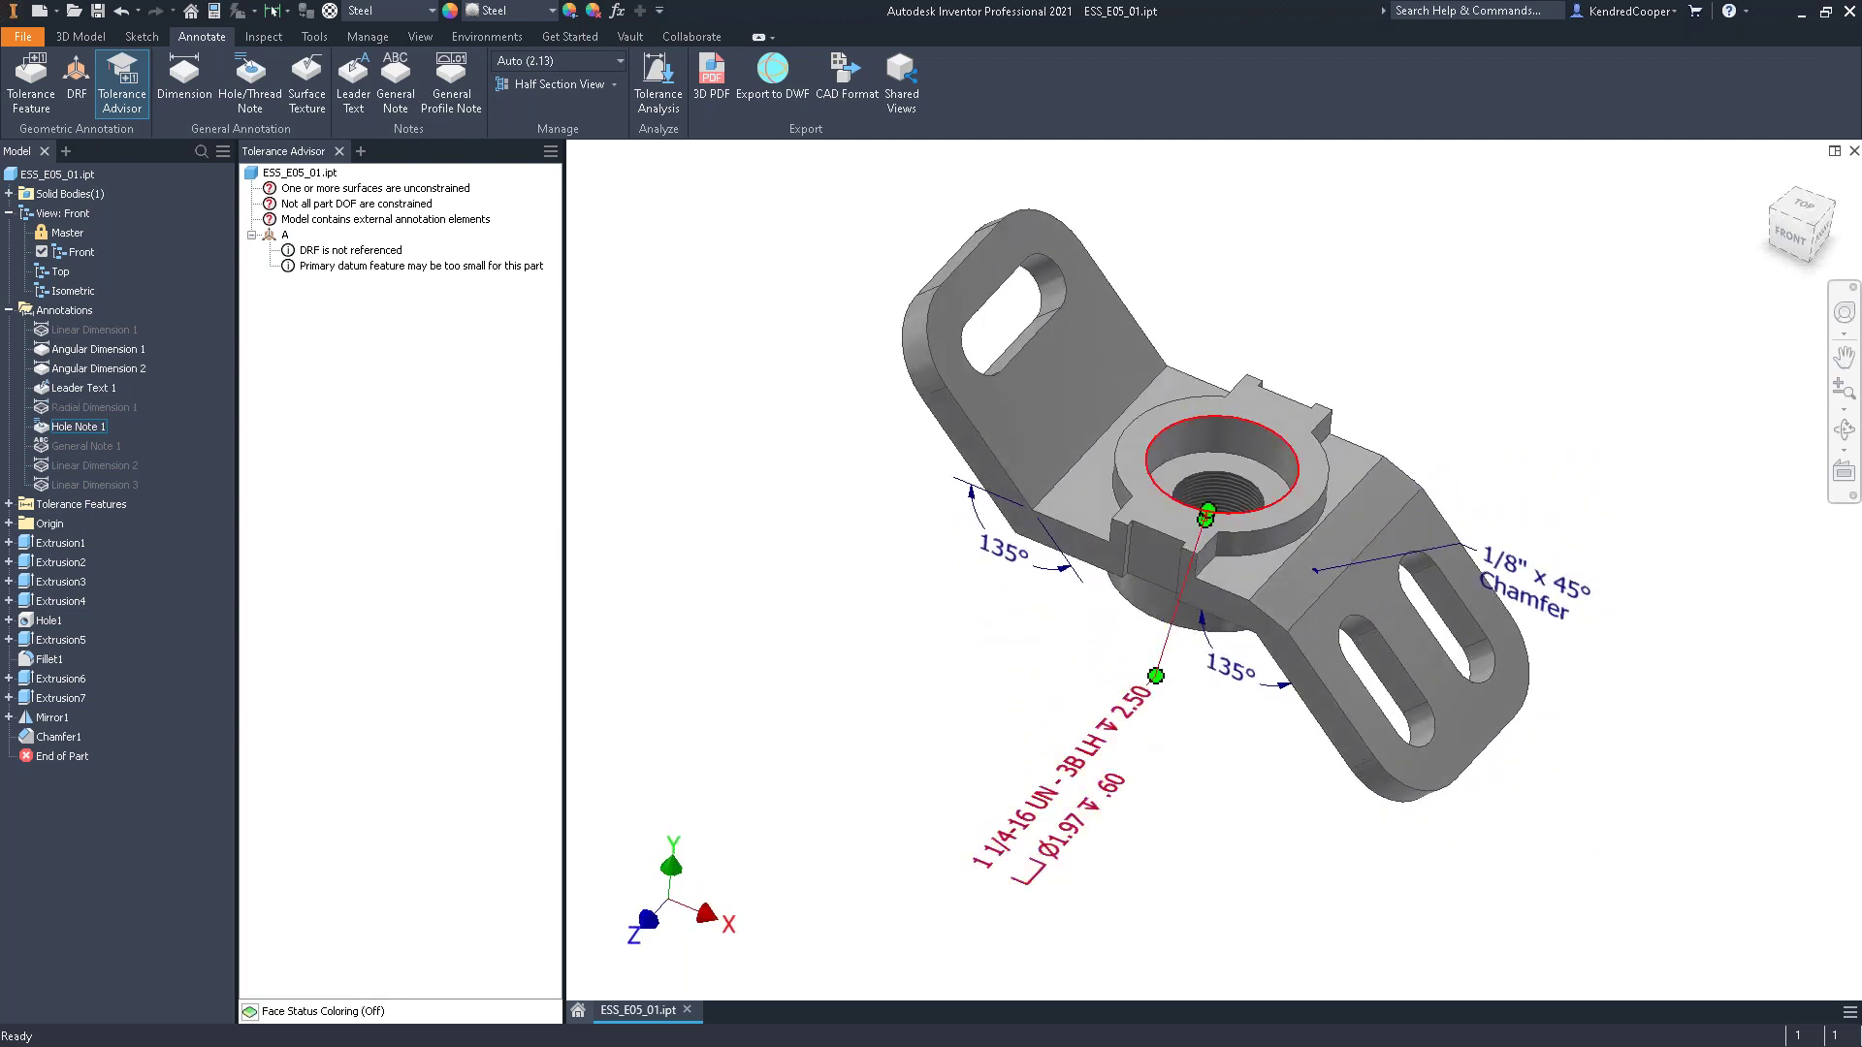
{"action": "right_click", "coordinate": [1133, 725]}
{"action": "left_click", "coordinate": [1193, 715]}
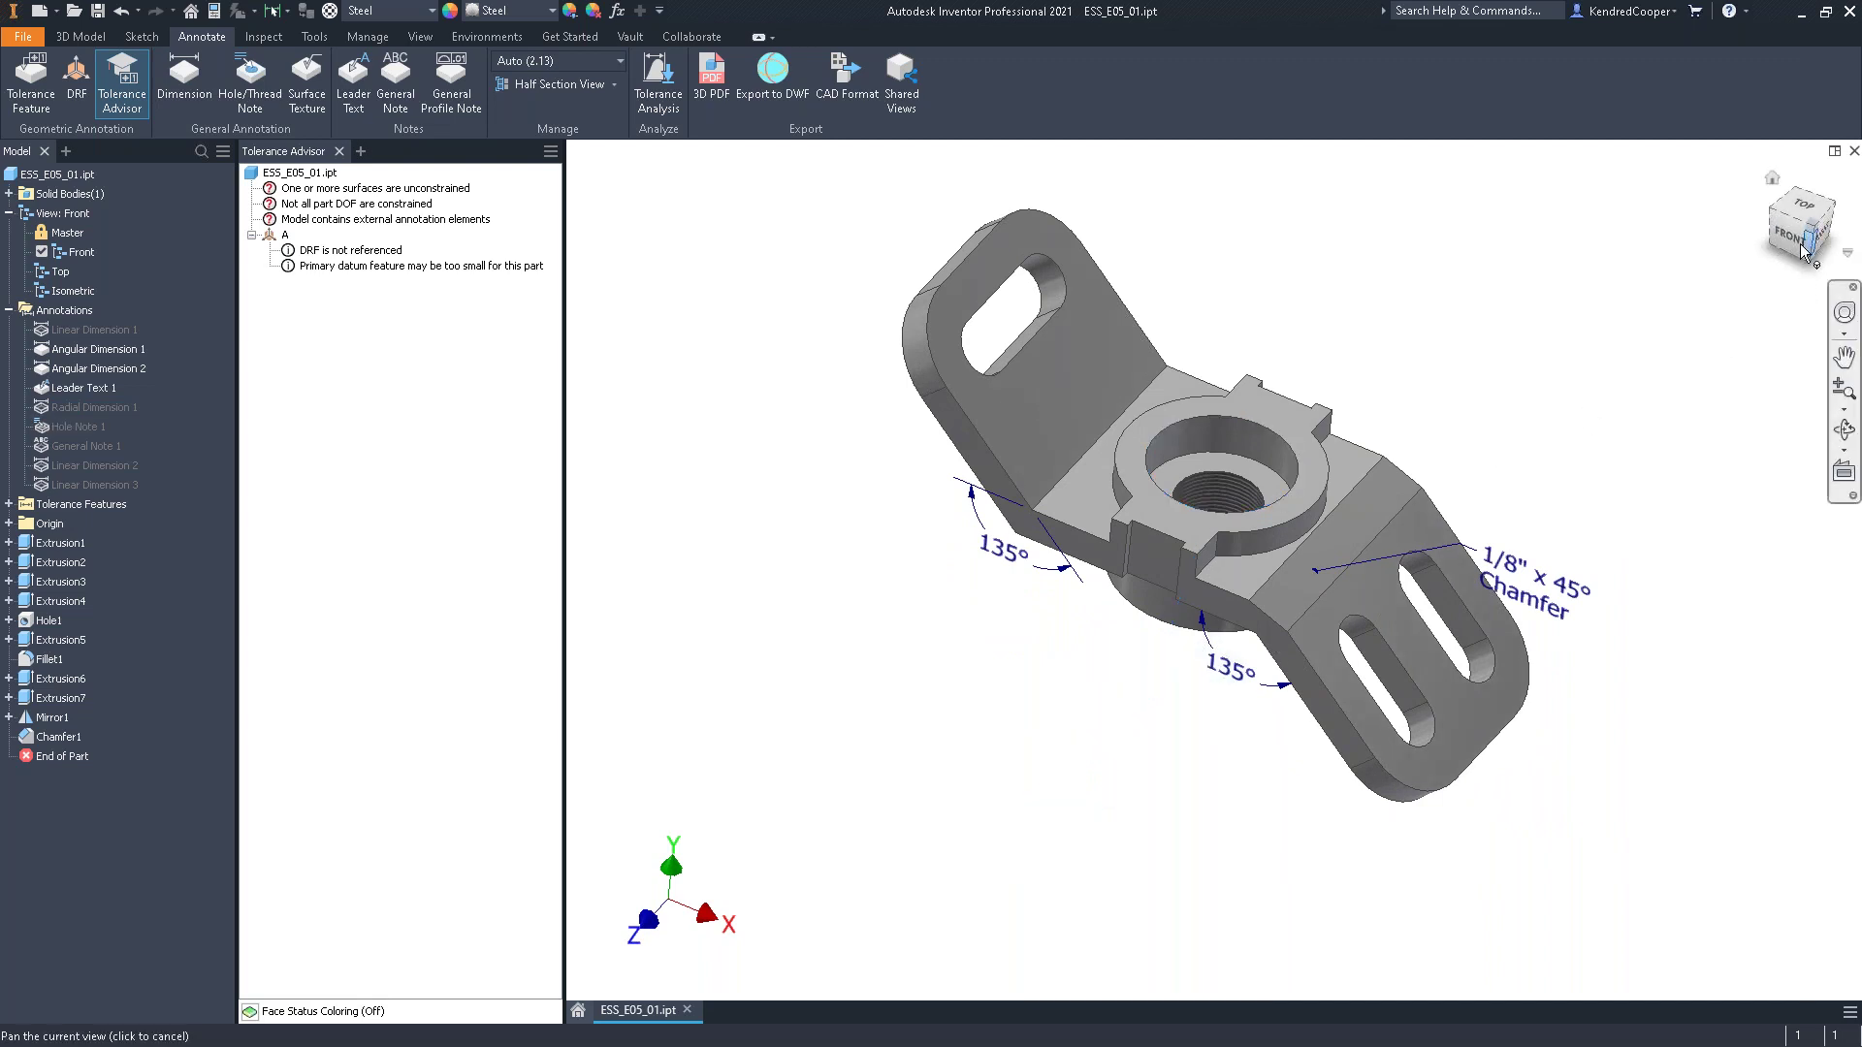
{"action": "left_click_drag", "start_coordinate": [1789, 247], "coordinate": [1779, 250]}
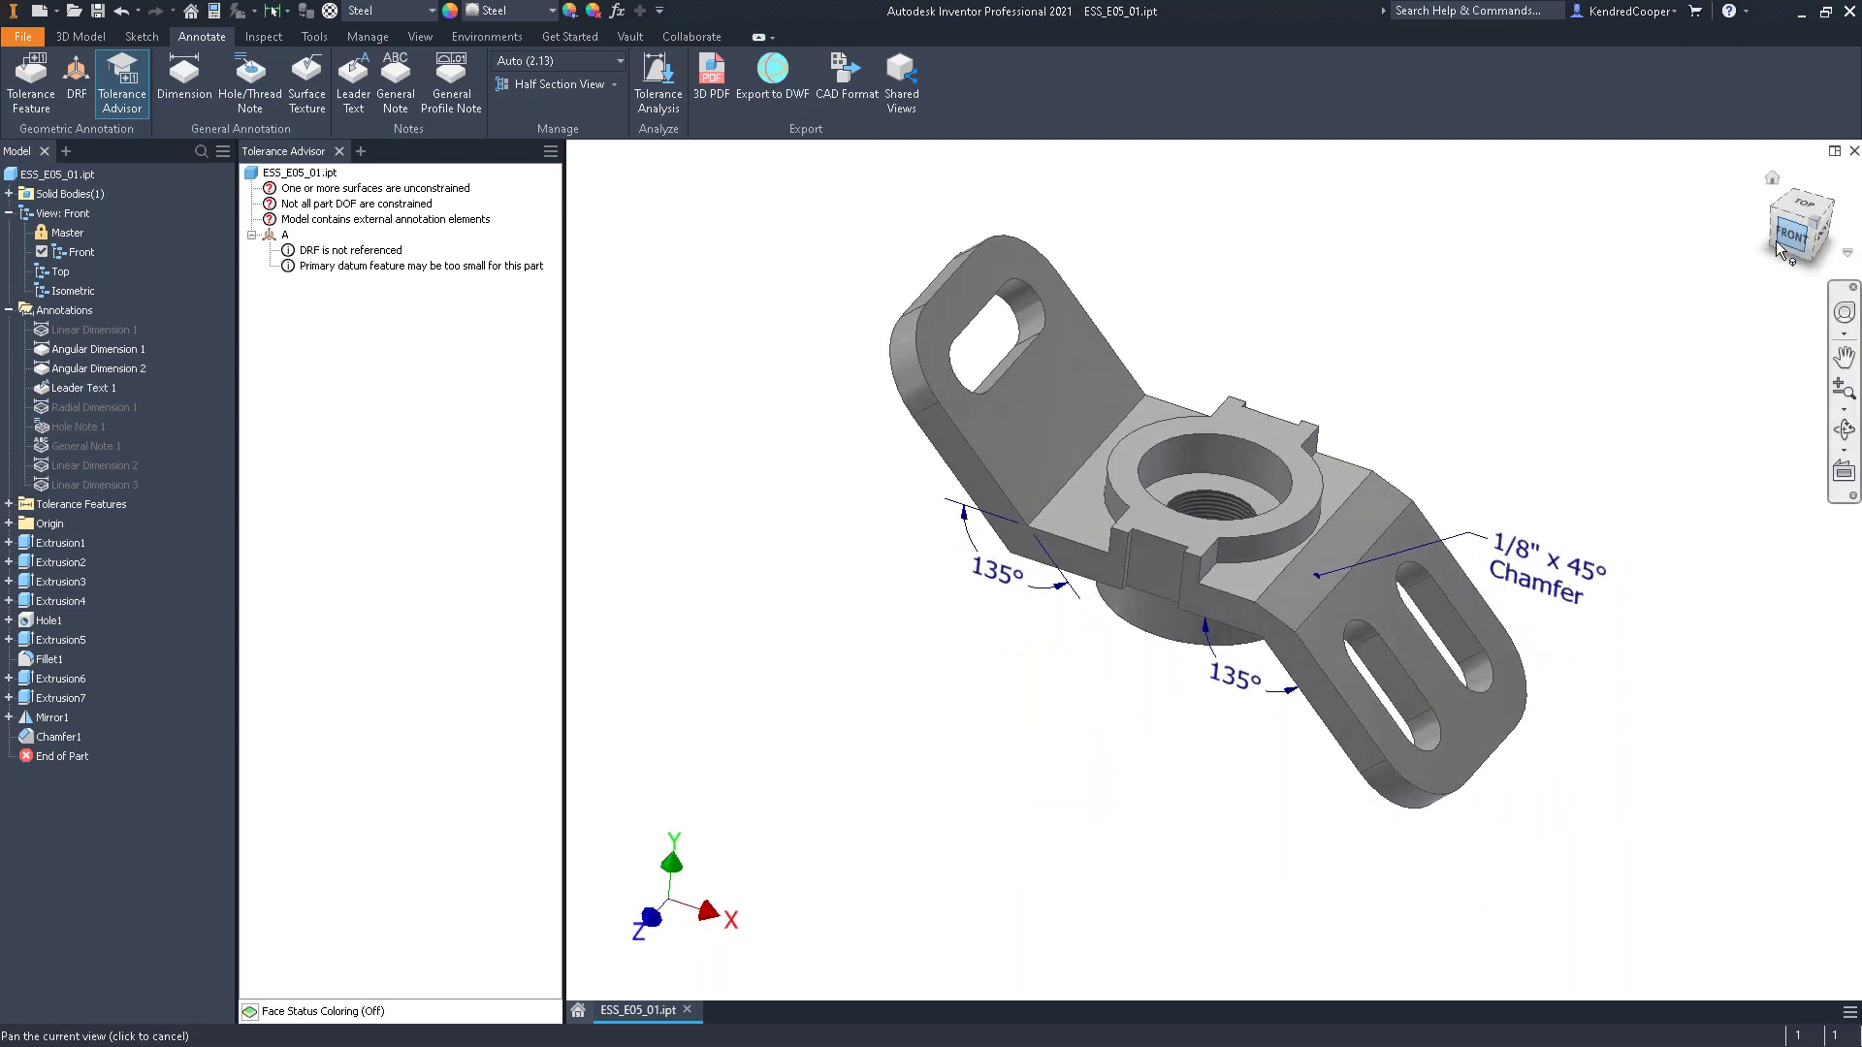
{"action": "left_click", "coordinate": [1784, 242]}
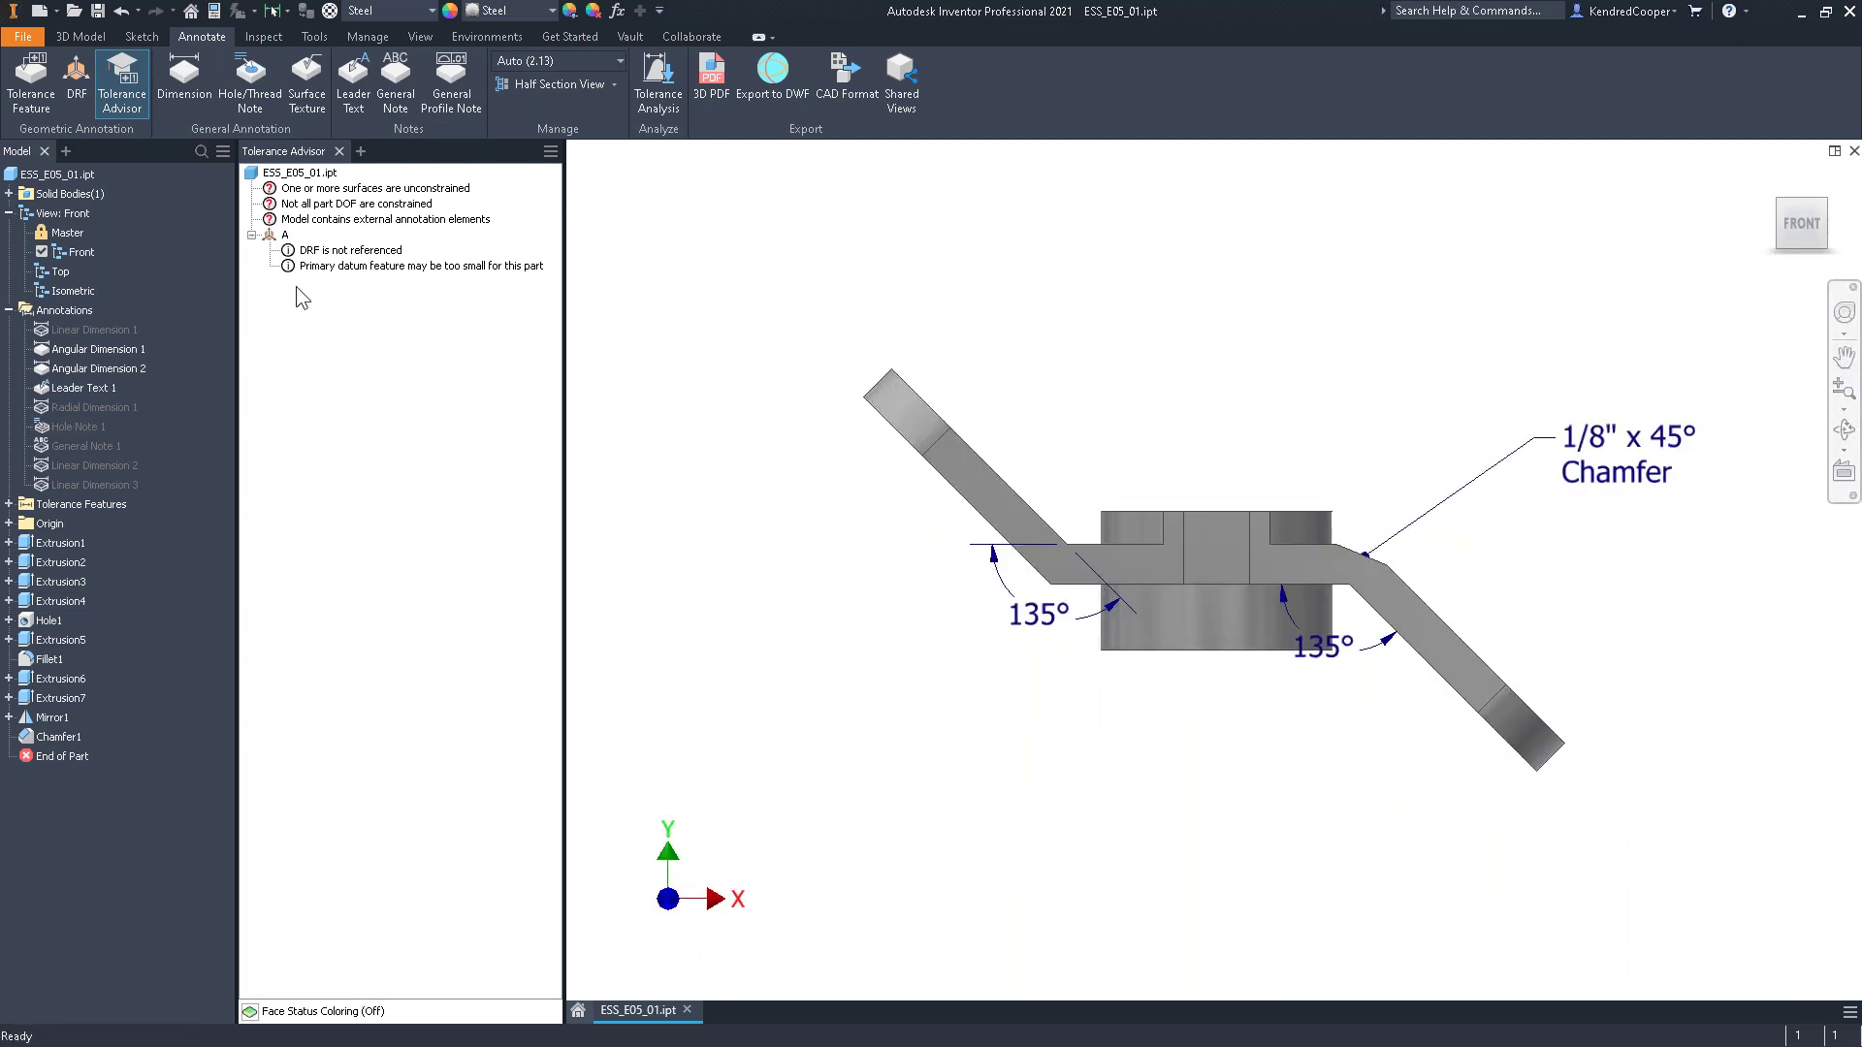
Activate the Top design view and hide the 1/8" x 45° chamfer leader note
{"action": "double_click", "coordinate": [66, 272]}
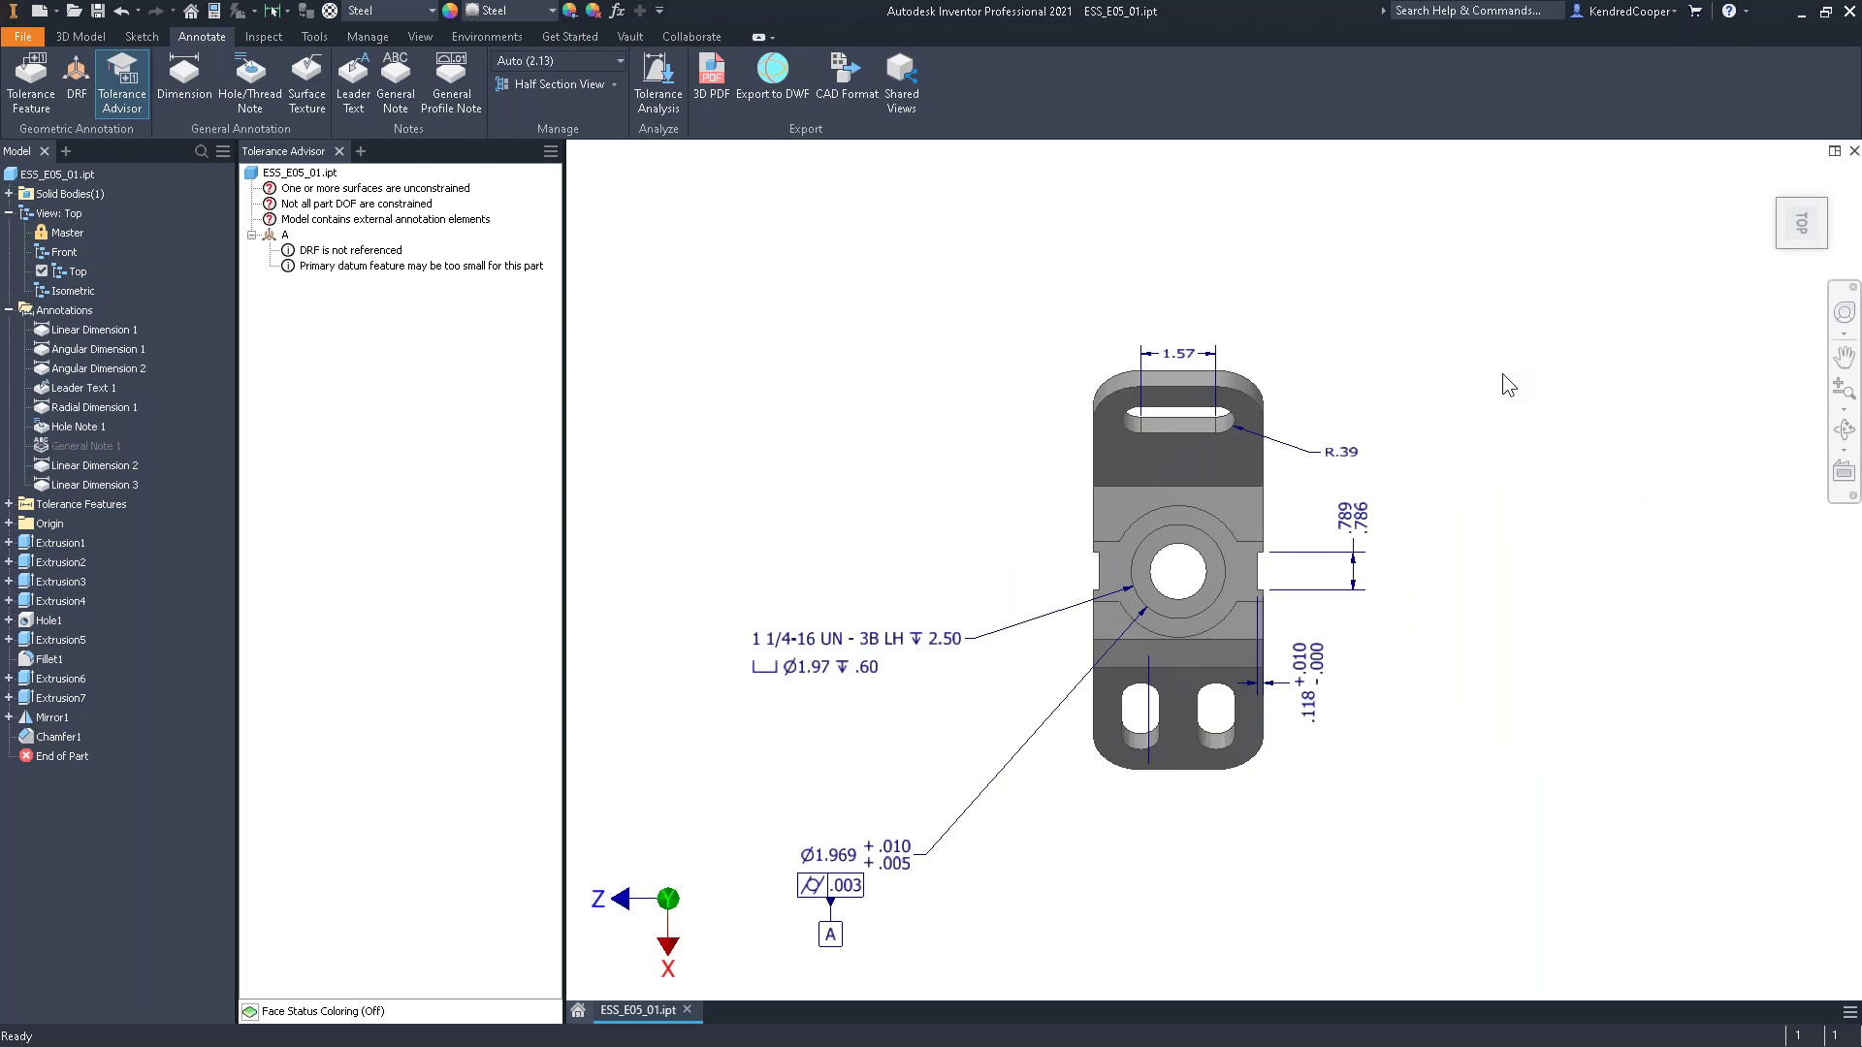
{"action": "middle_click_drag", "start_coordinate": [1401, 501], "coordinate": [1416, 426]}
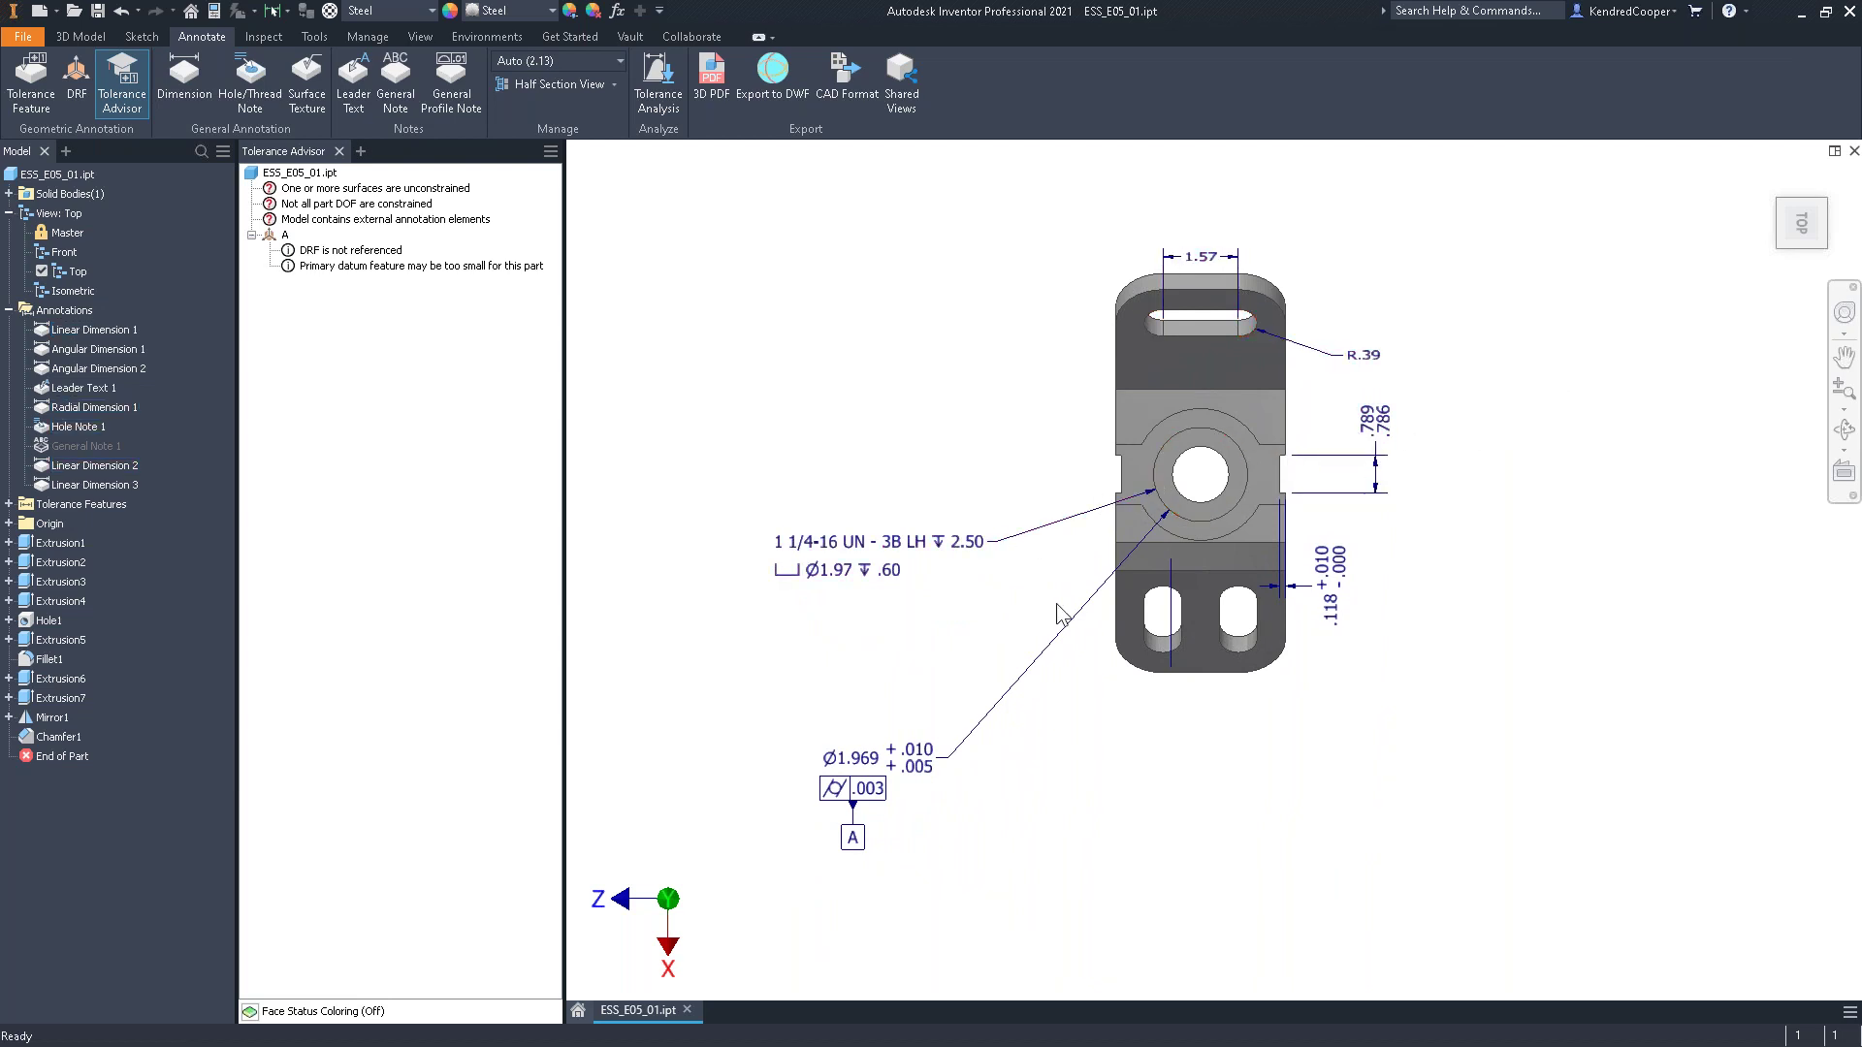
{"action": "right_click", "coordinate": [1172, 603]}
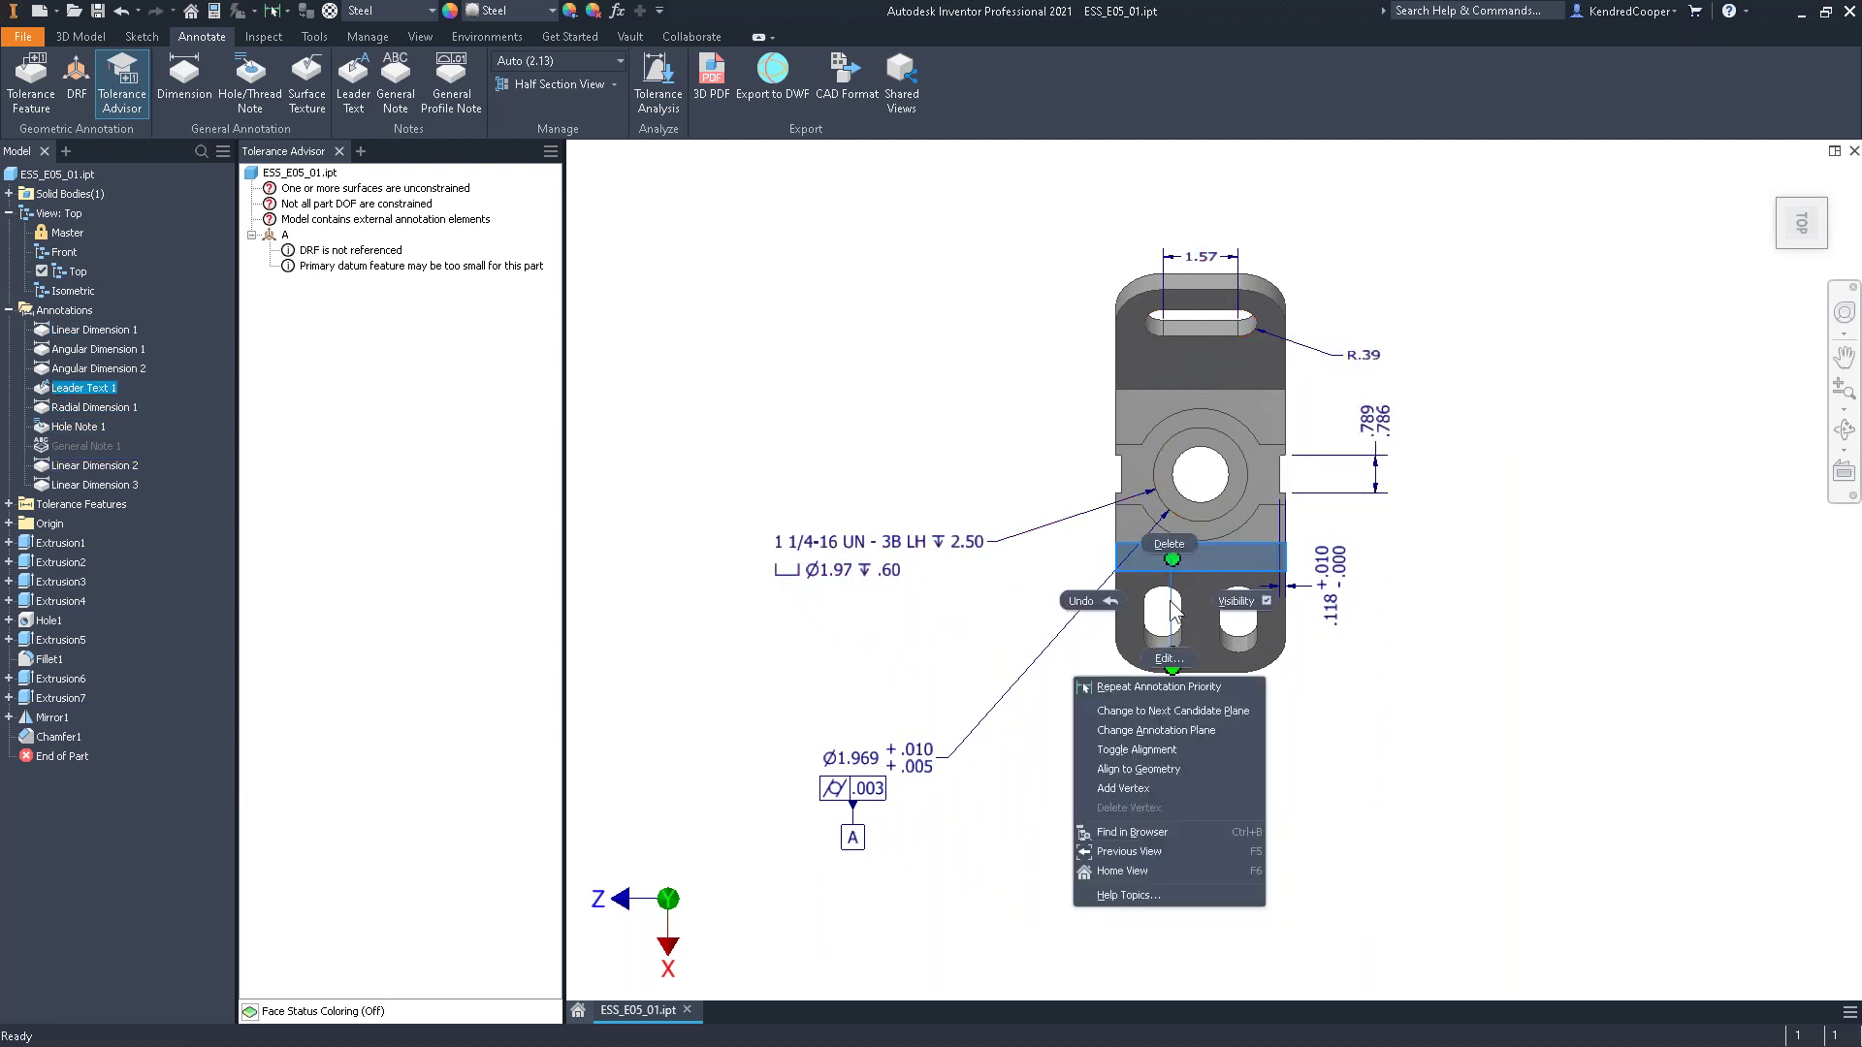
{"action": "left_click", "coordinate": [1236, 601]}
Hide both 135° angular dimensions in the Top design view and return the part to its top orientation
{"action": "key", "text": "F6"}
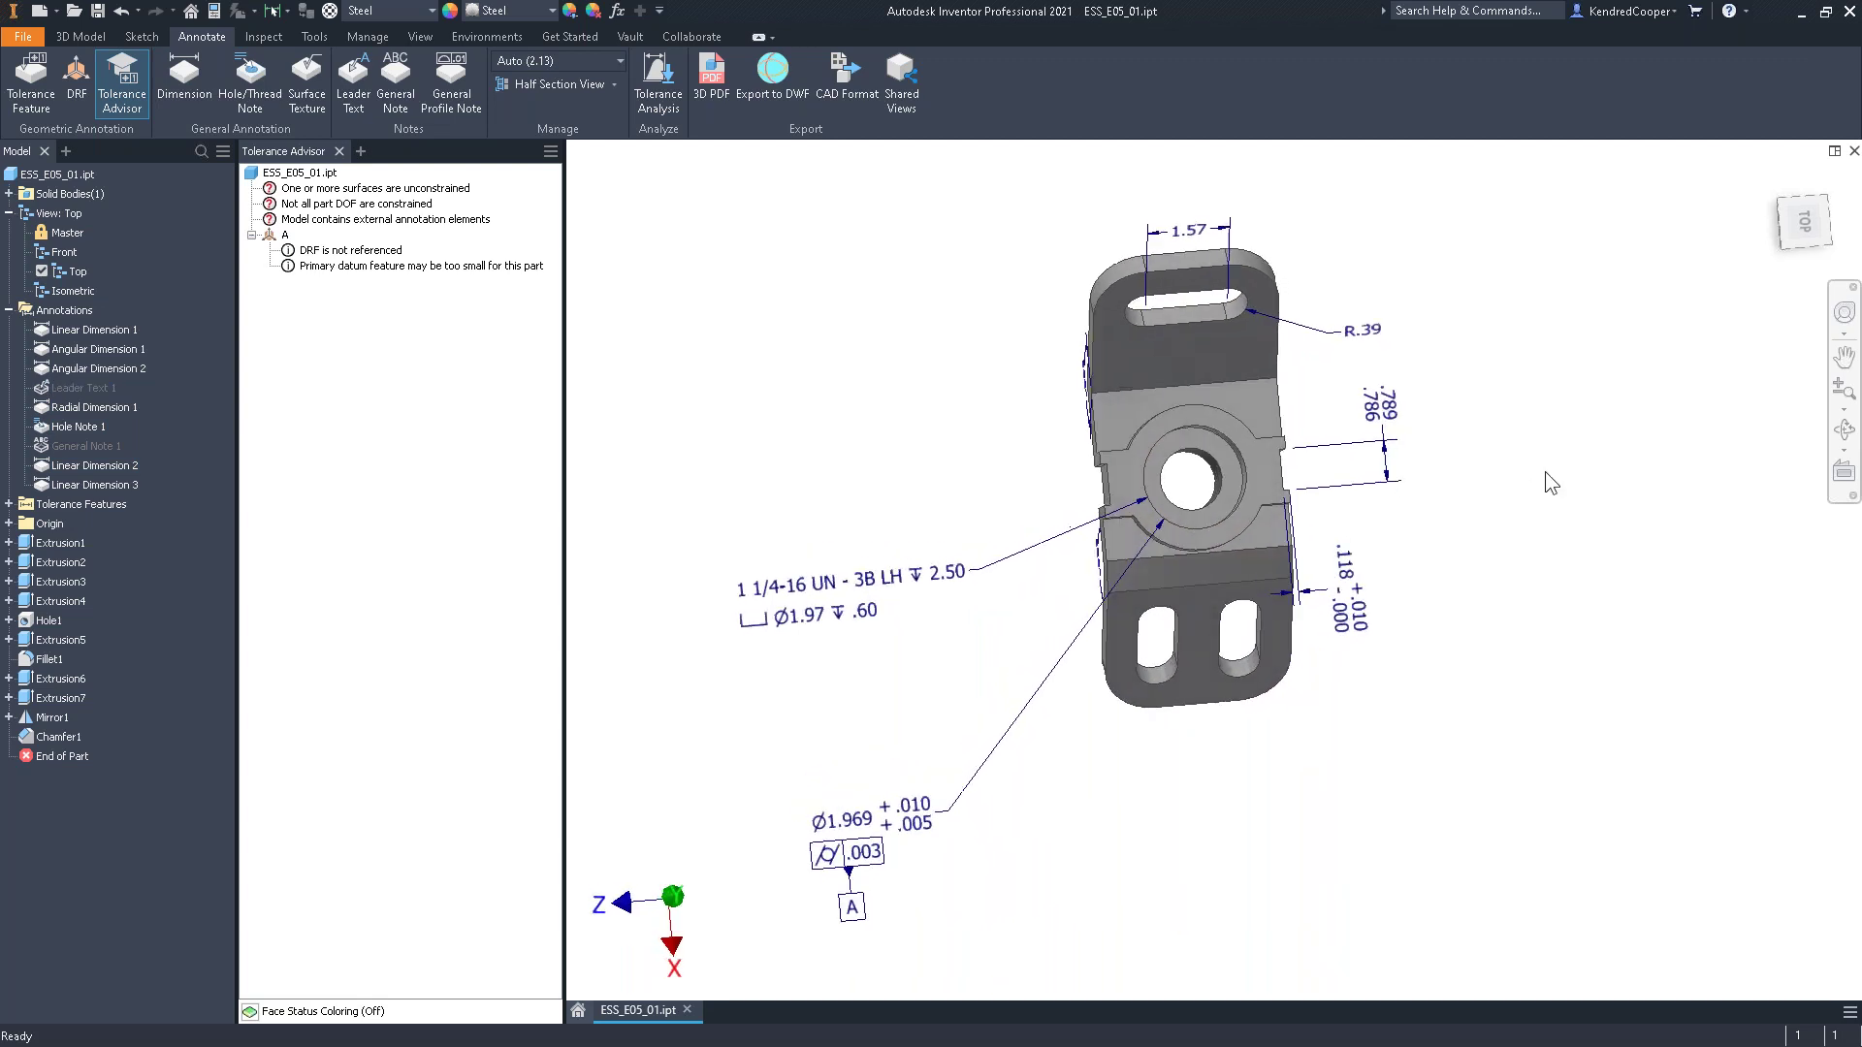
{"action": "right_click", "coordinate": [1081, 611]}
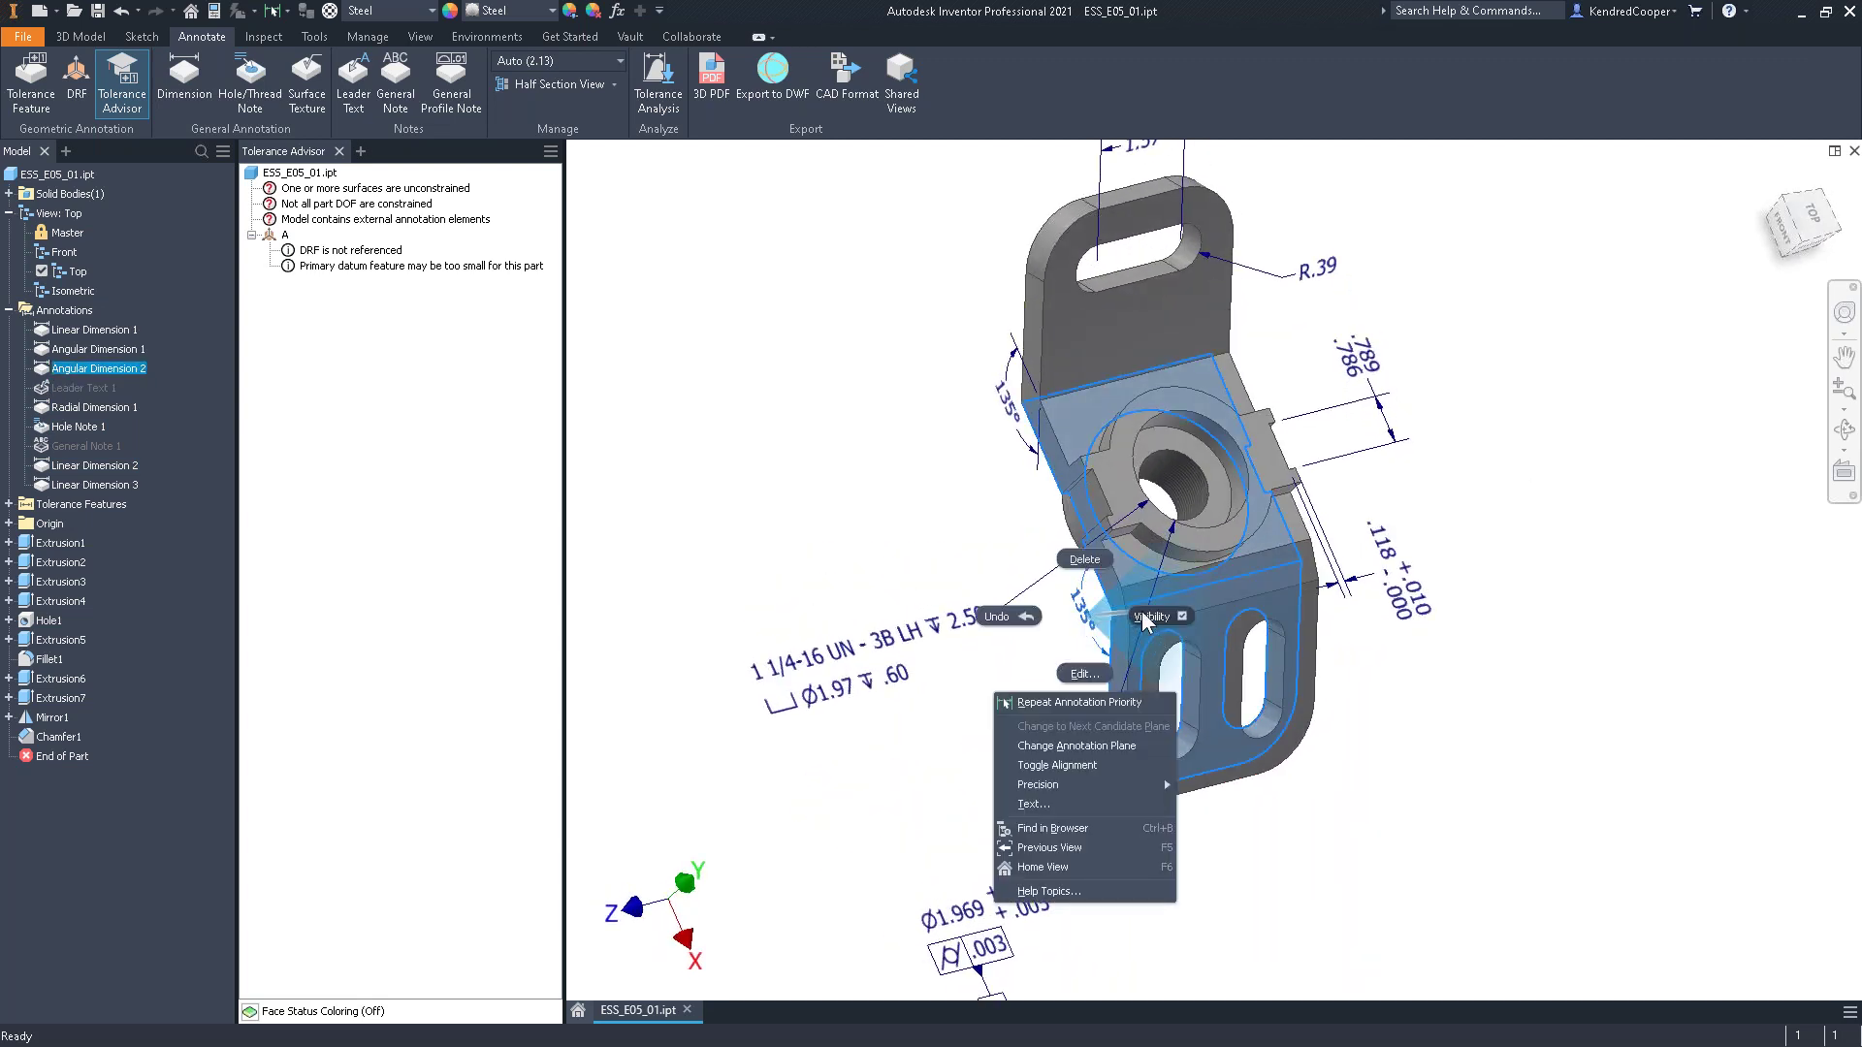
{"action": "left_click", "coordinate": [1164, 777]}
{"action": "right_click", "coordinate": [1006, 410]}
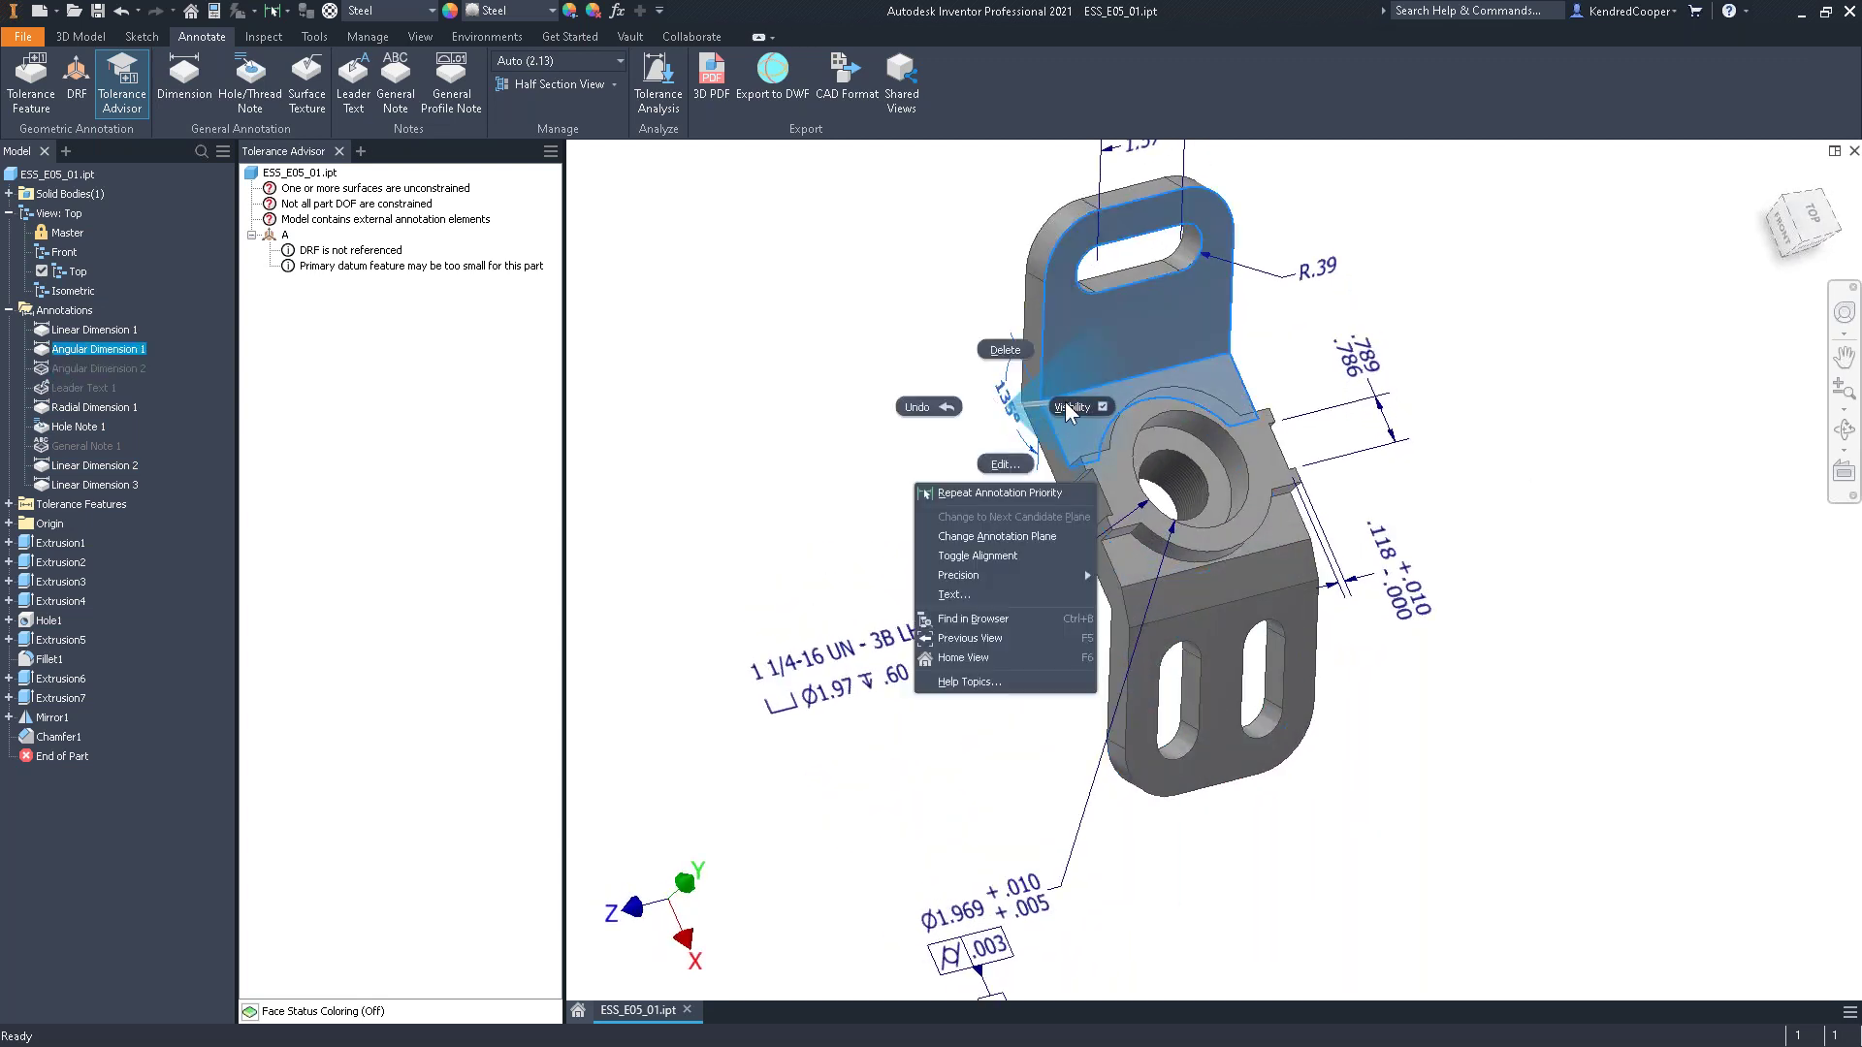
{"action": "left_click", "coordinate": [1065, 405]}
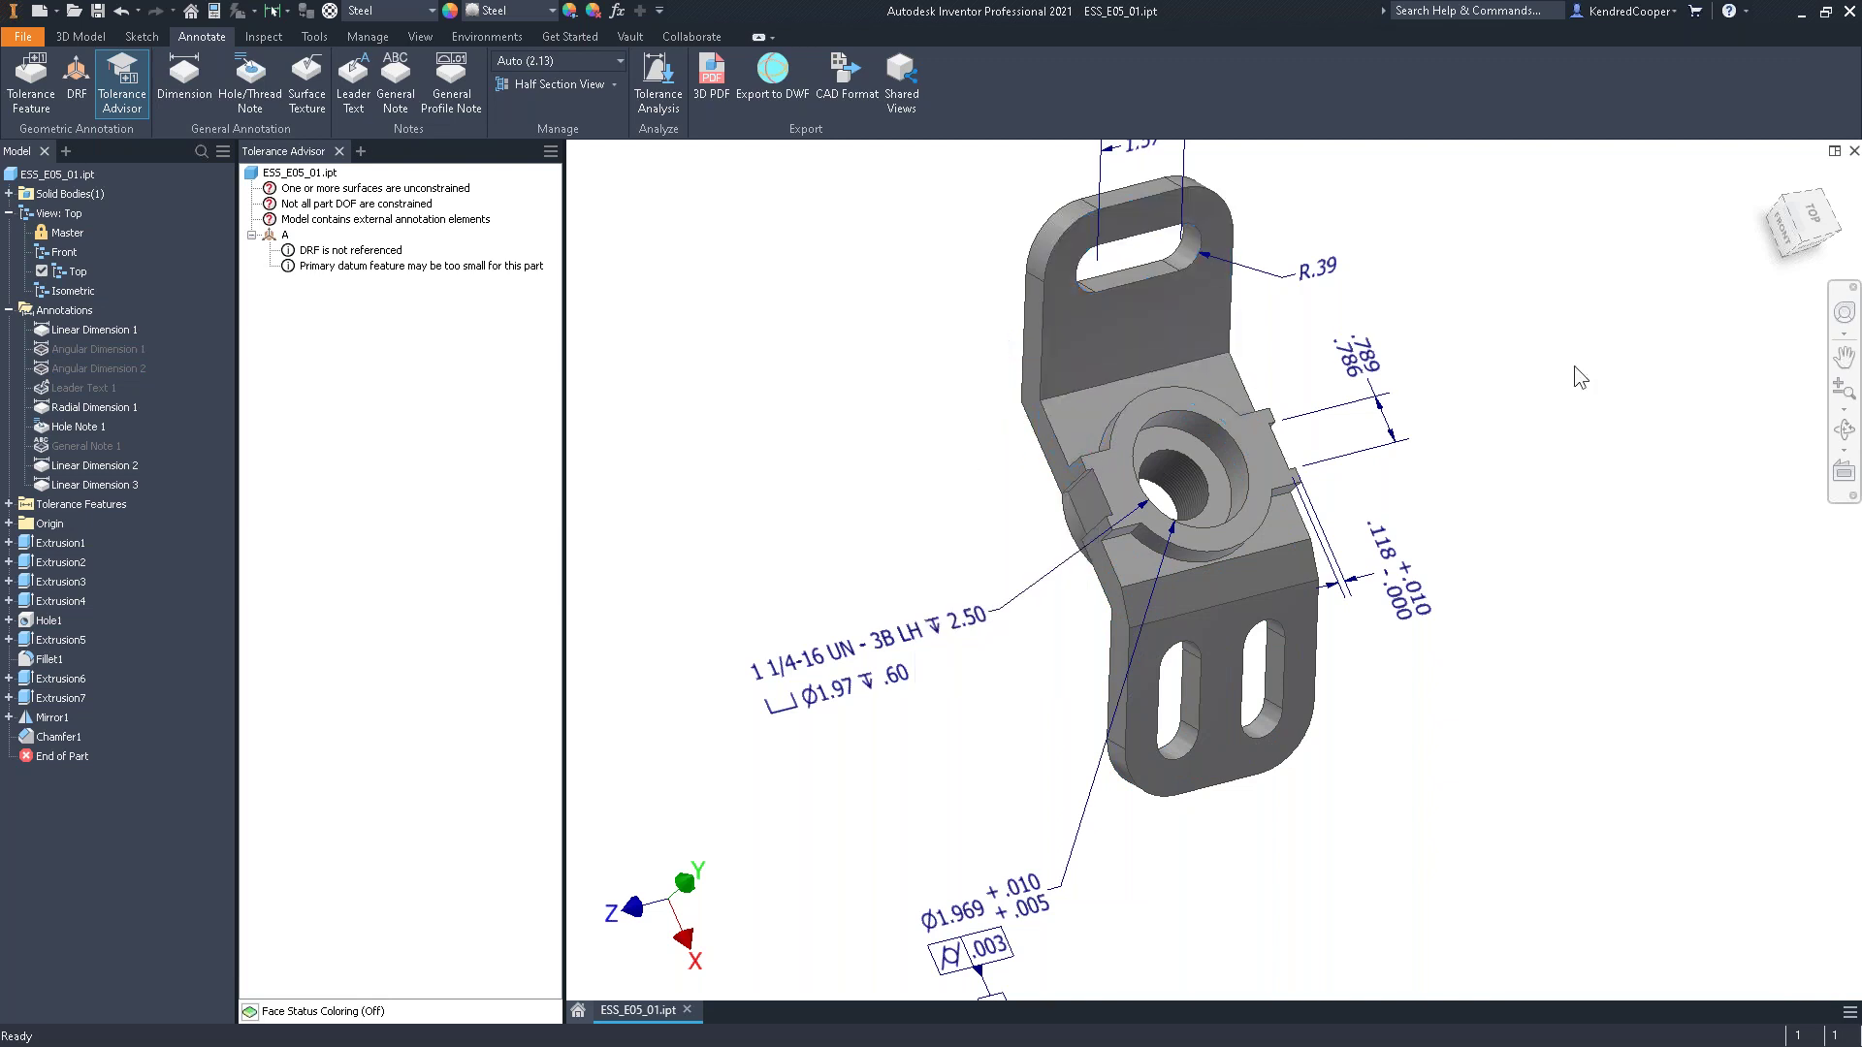
{"action": "left_click_drag", "start_coordinate": [1792, 239], "coordinate": [1809, 225]}
{"action": "left_click", "coordinate": [1808, 225]}
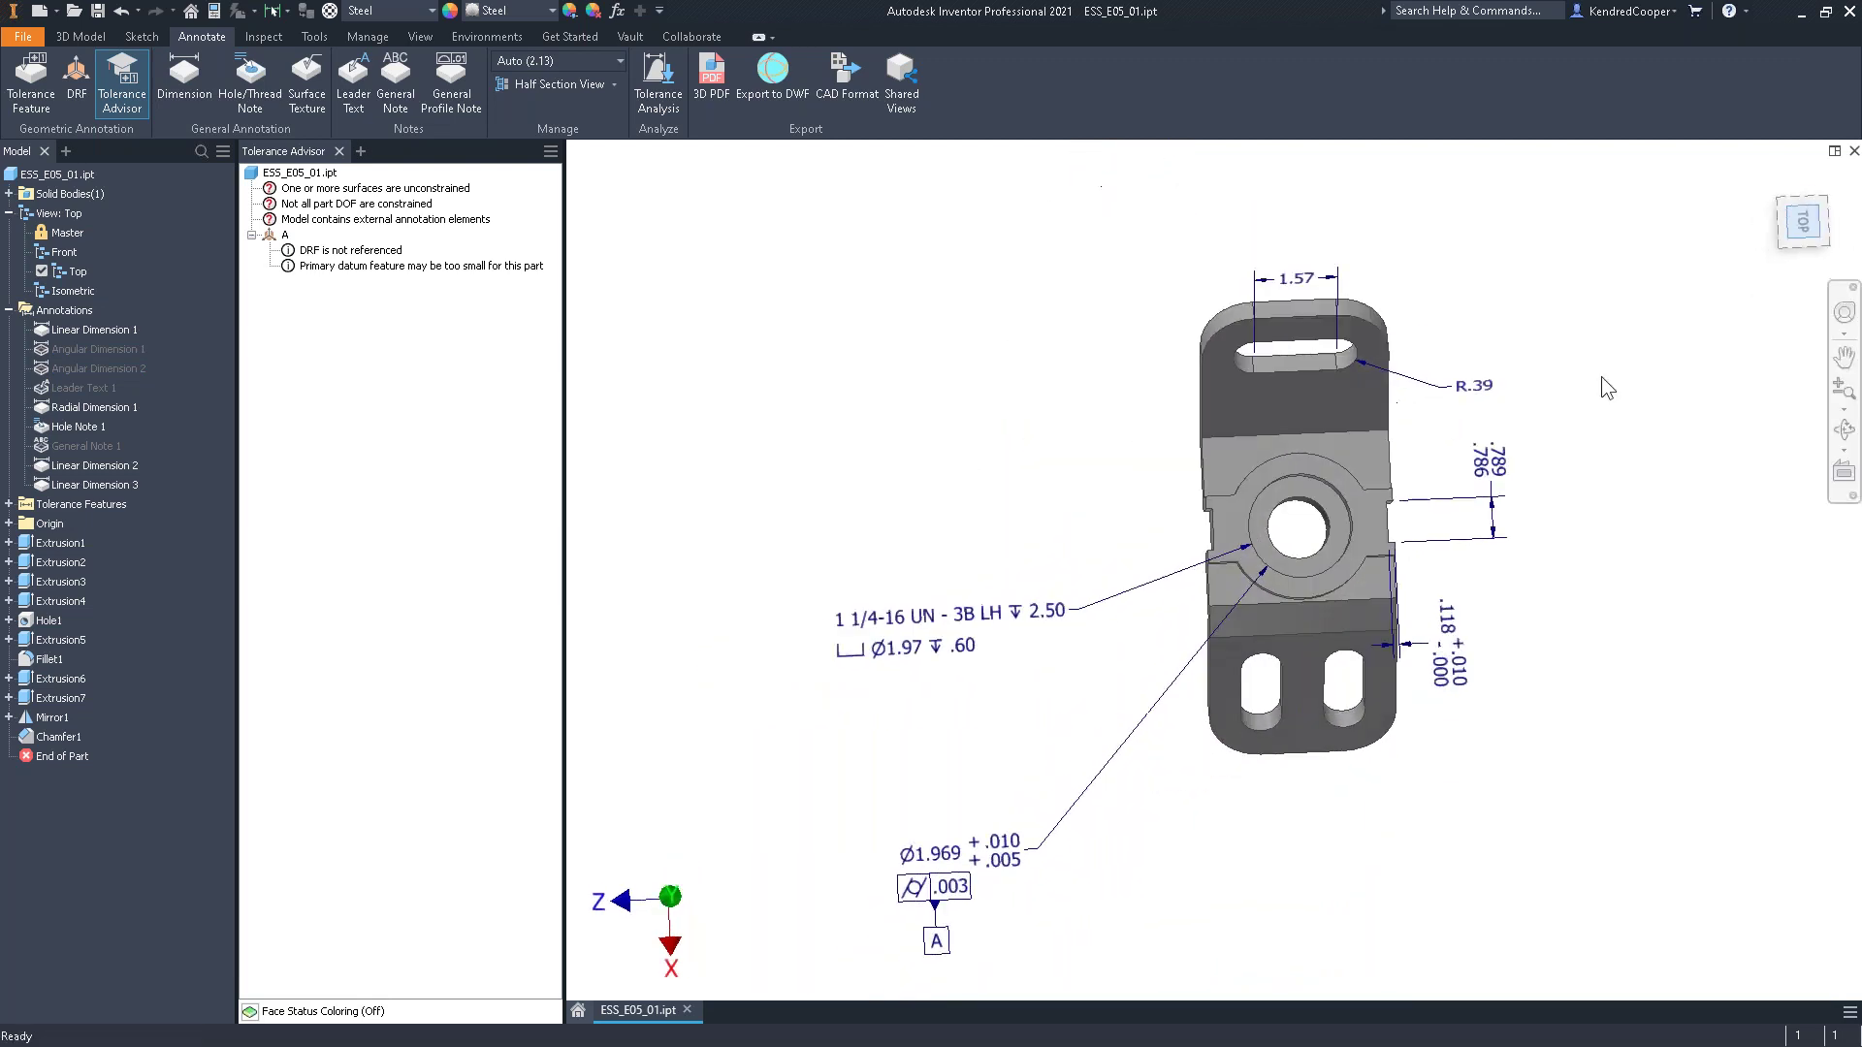
Activate the Front, Top and Isometric design views one after another to check their annotations, ending on Isometric
{"action": "double_click", "coordinate": [64, 256]}
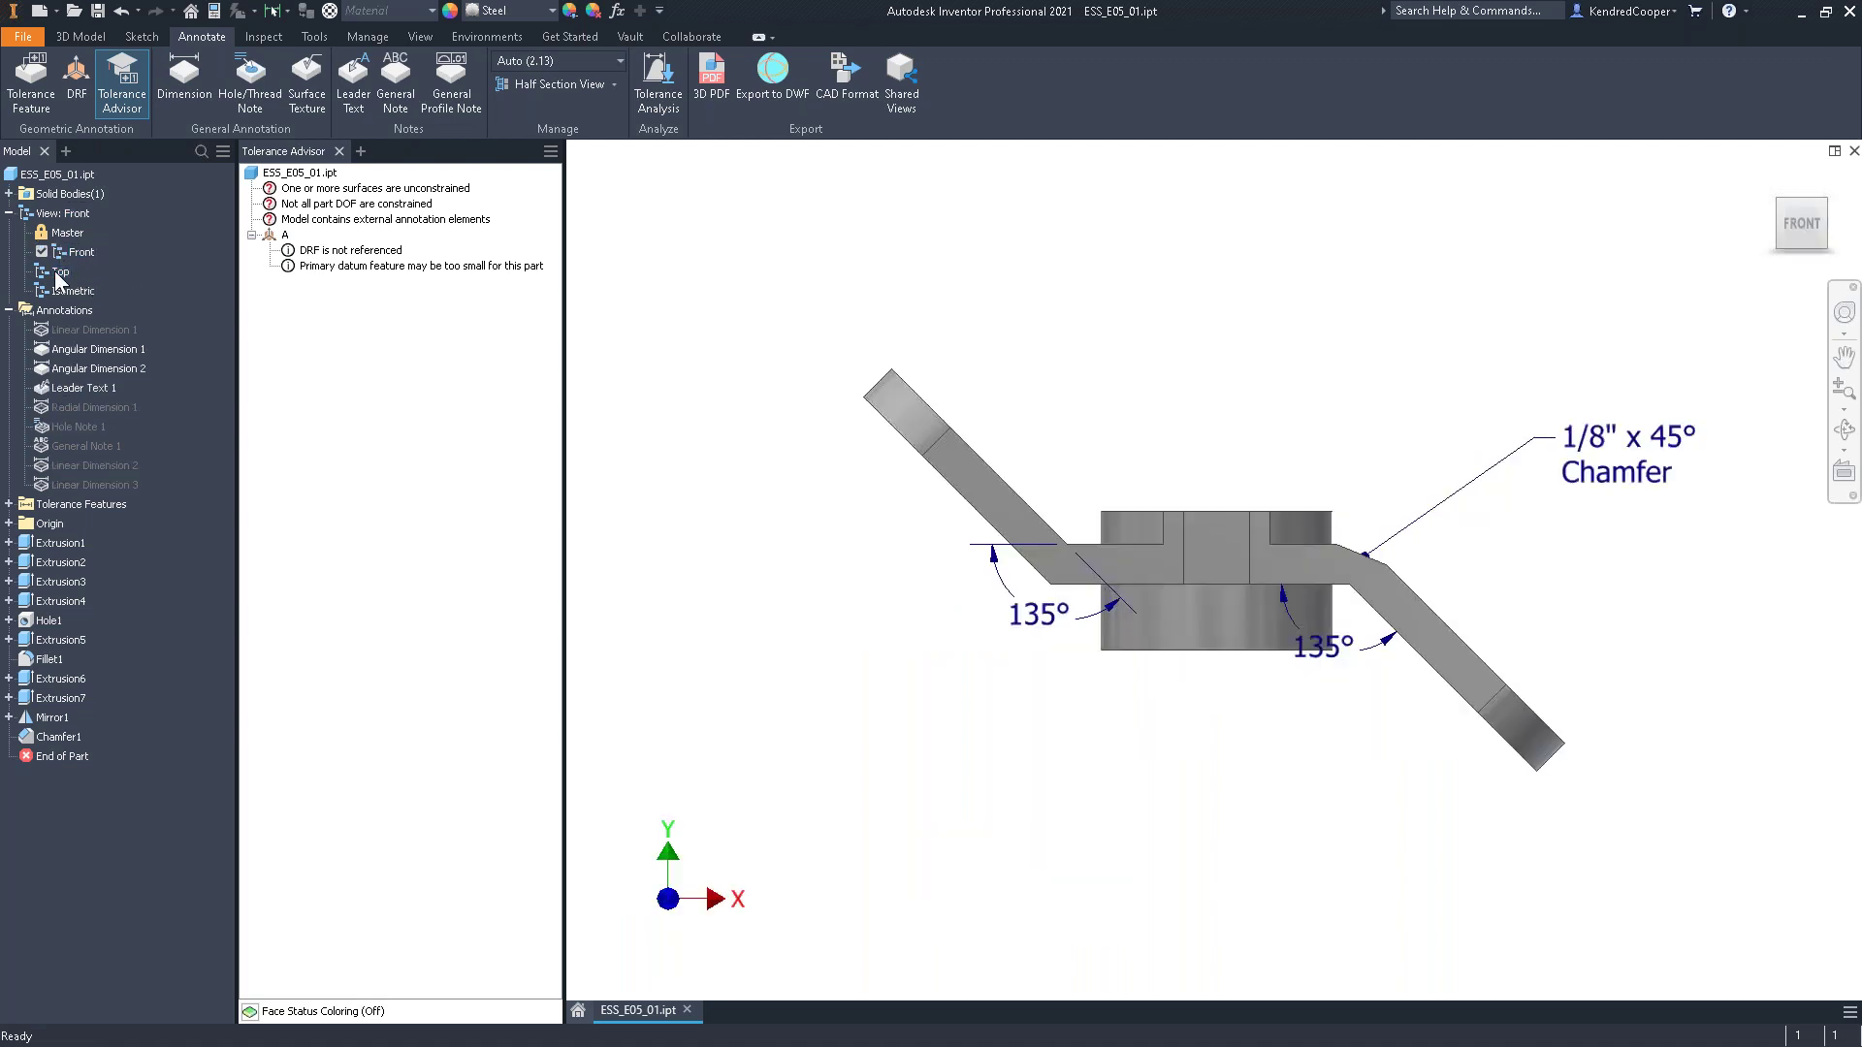
{"action": "double_click", "coordinate": [56, 272]}
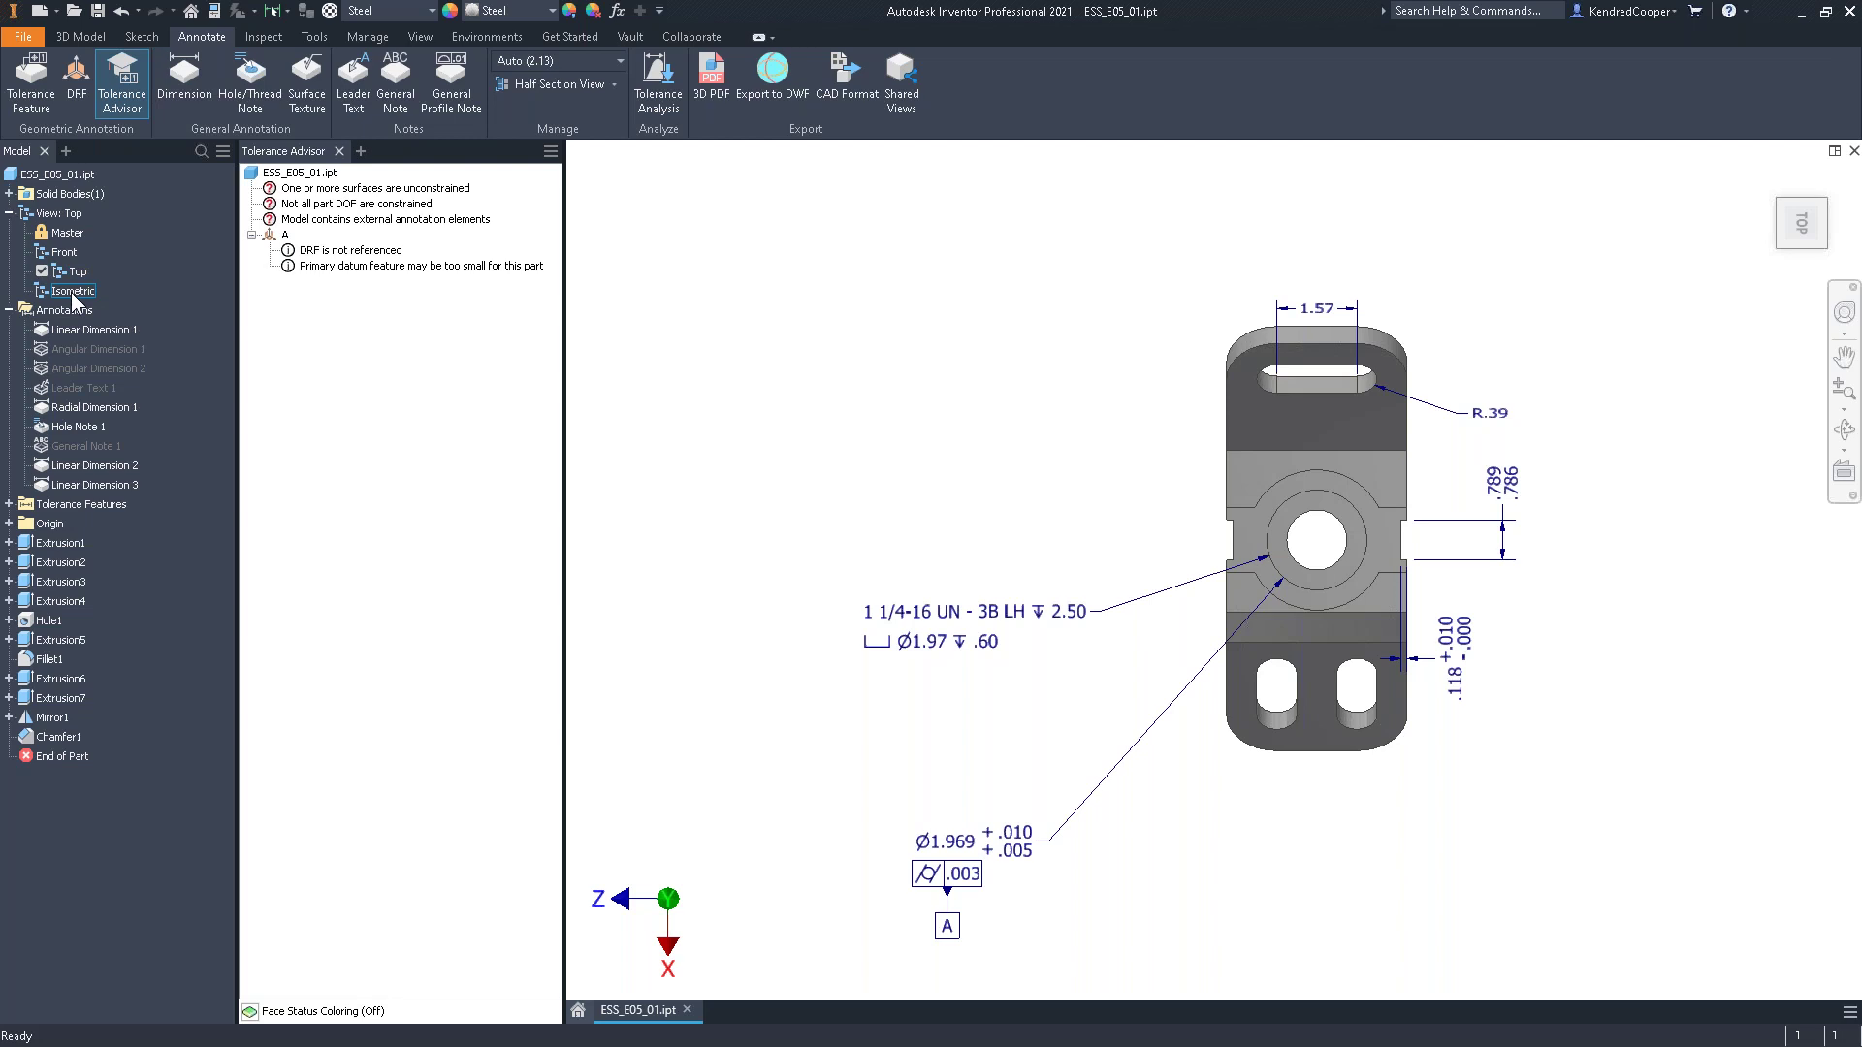
{"action": "double_click", "coordinate": [71, 291]}
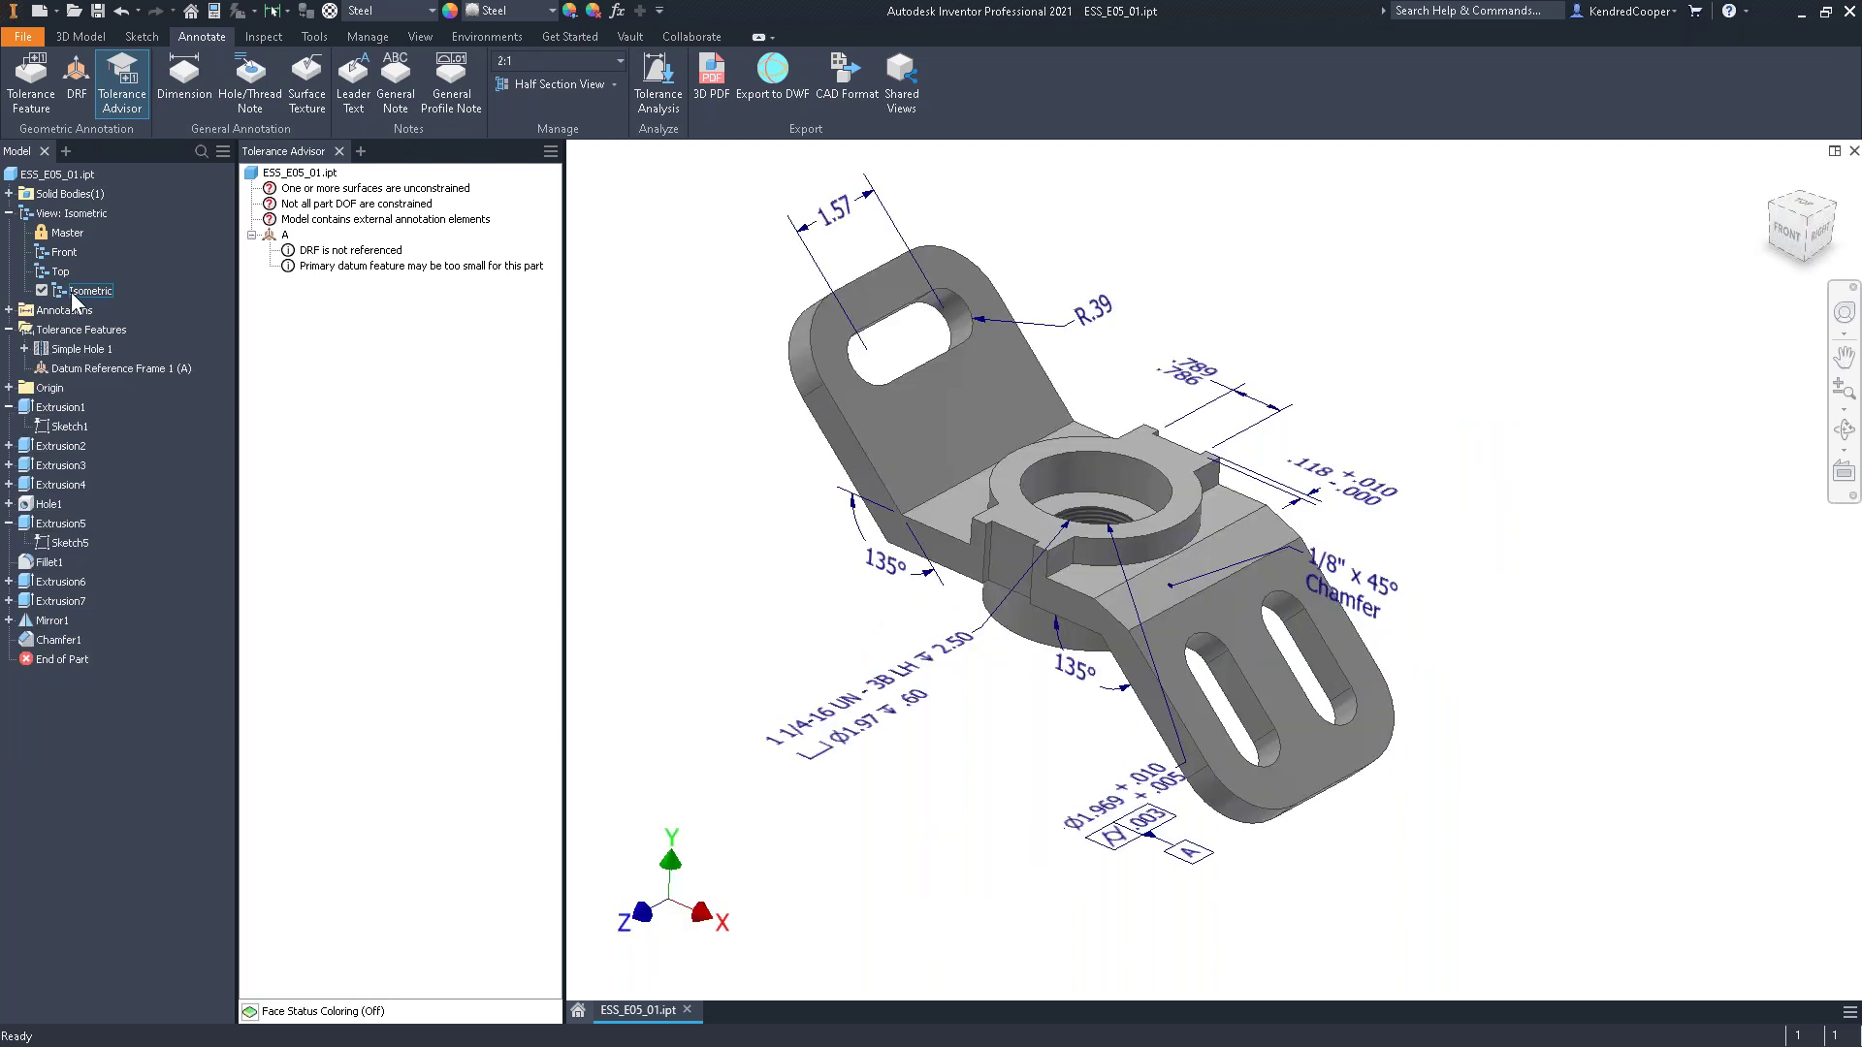
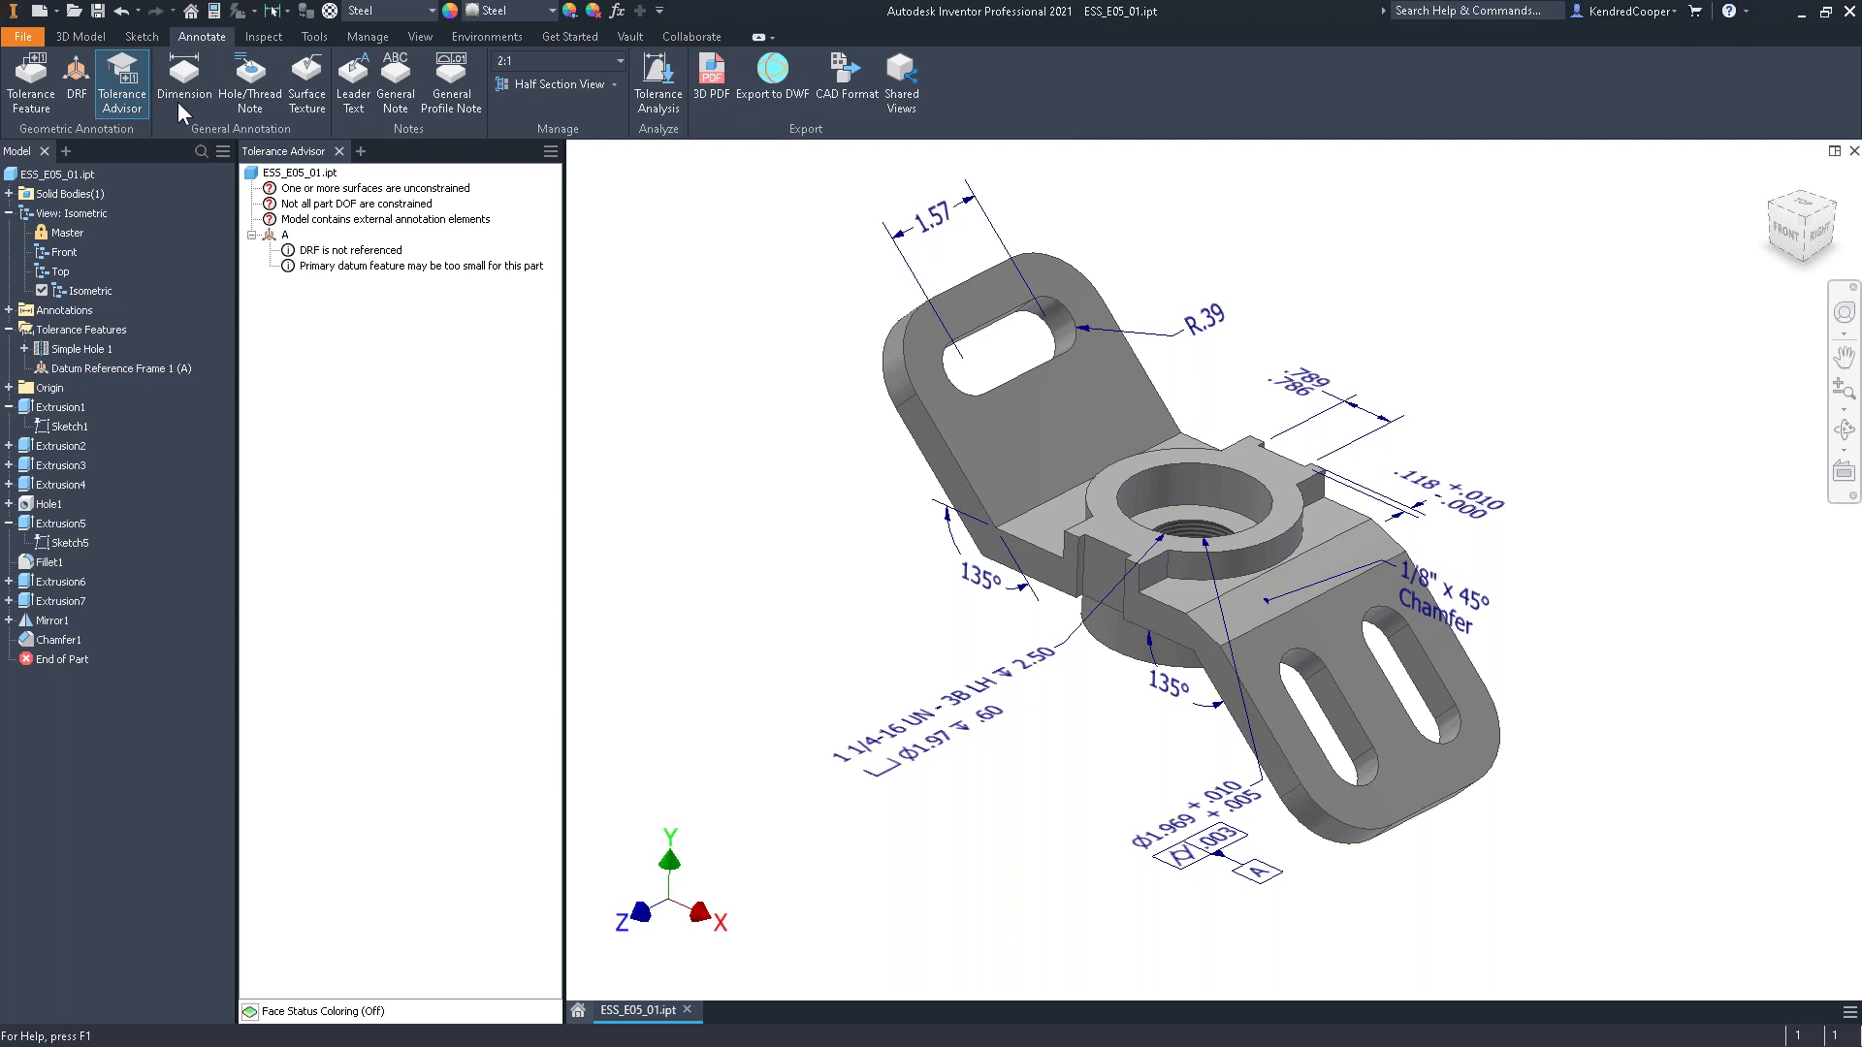
Review the 3D PDF publishing options for properties, design views and output, and close them without publishing
{"action": "left_click_drag", "start_coordinate": [294, 237], "coordinate": [739, 245]}
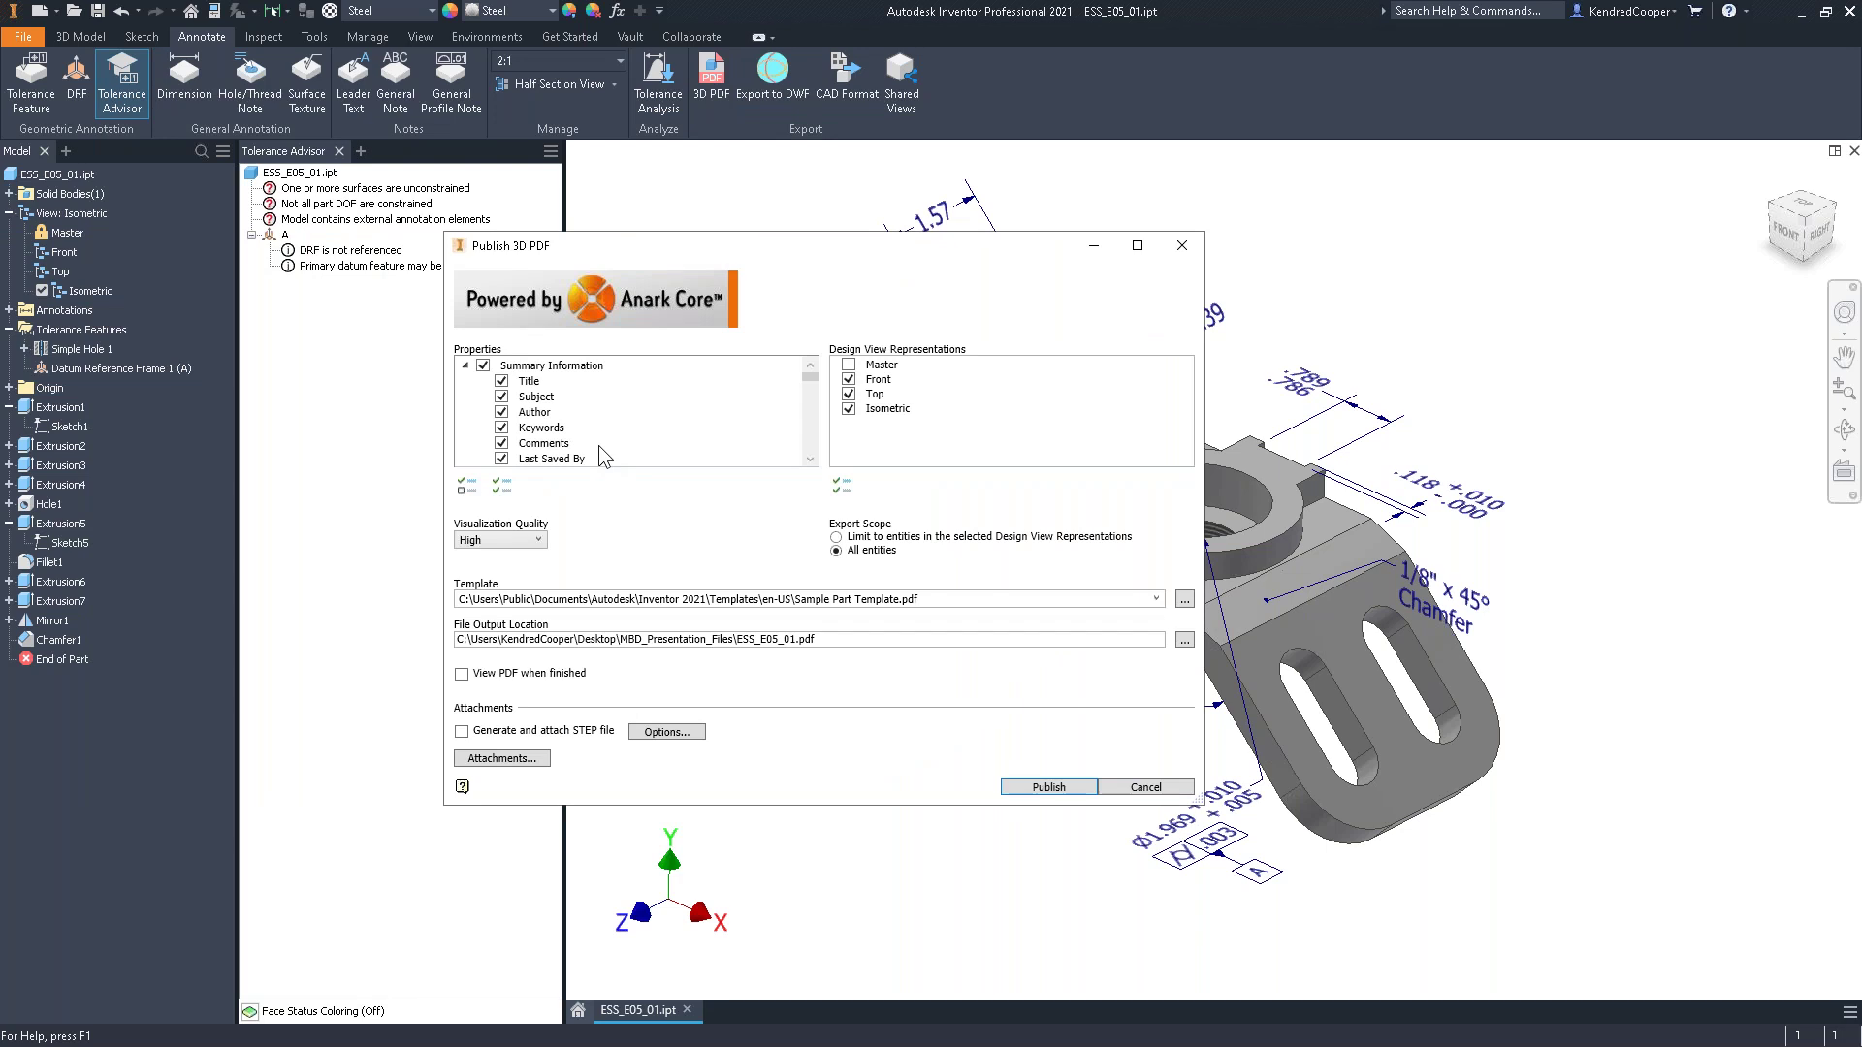
{"action": "left_click", "coordinate": [1146, 786]}
Open the iProperties of the bracket part
{"action": "left_click", "coordinate": [237, 11]}
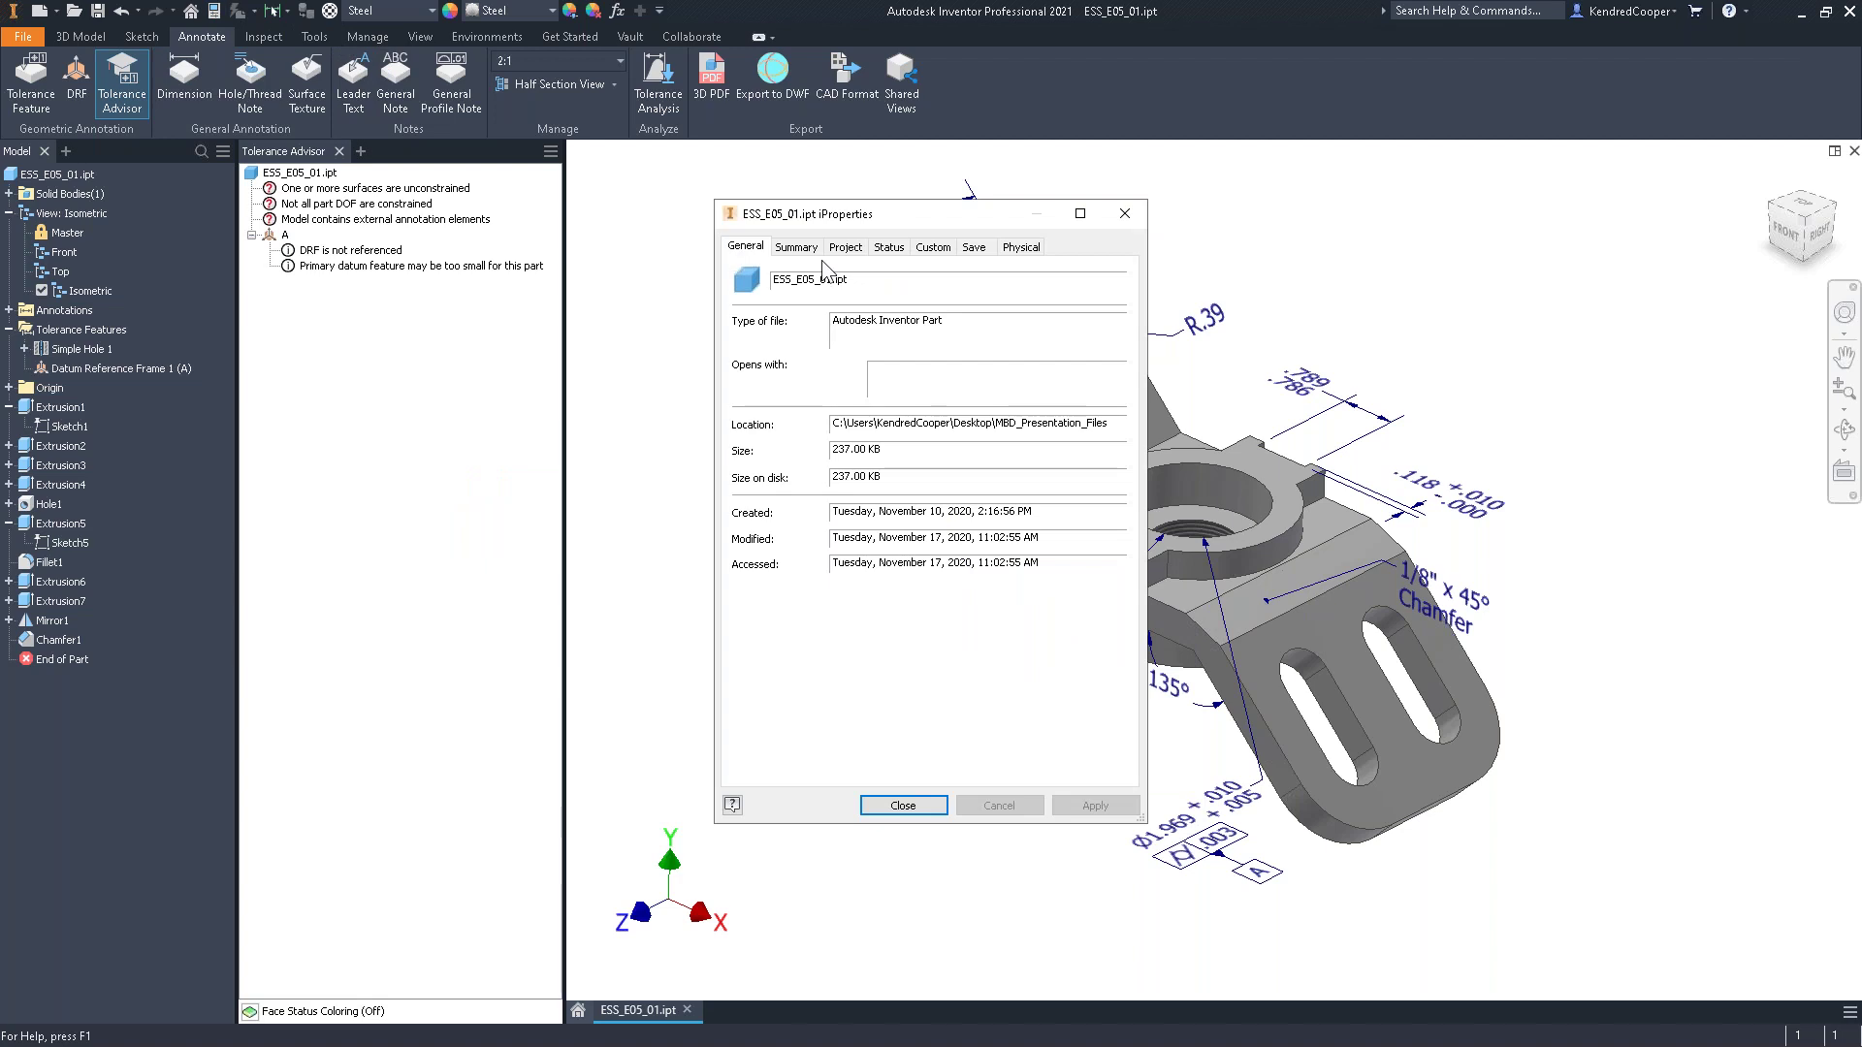
Review the part's Summary, Project and Custom iProperties, then close the properties
{"action": "left_click", "coordinate": [803, 248]}
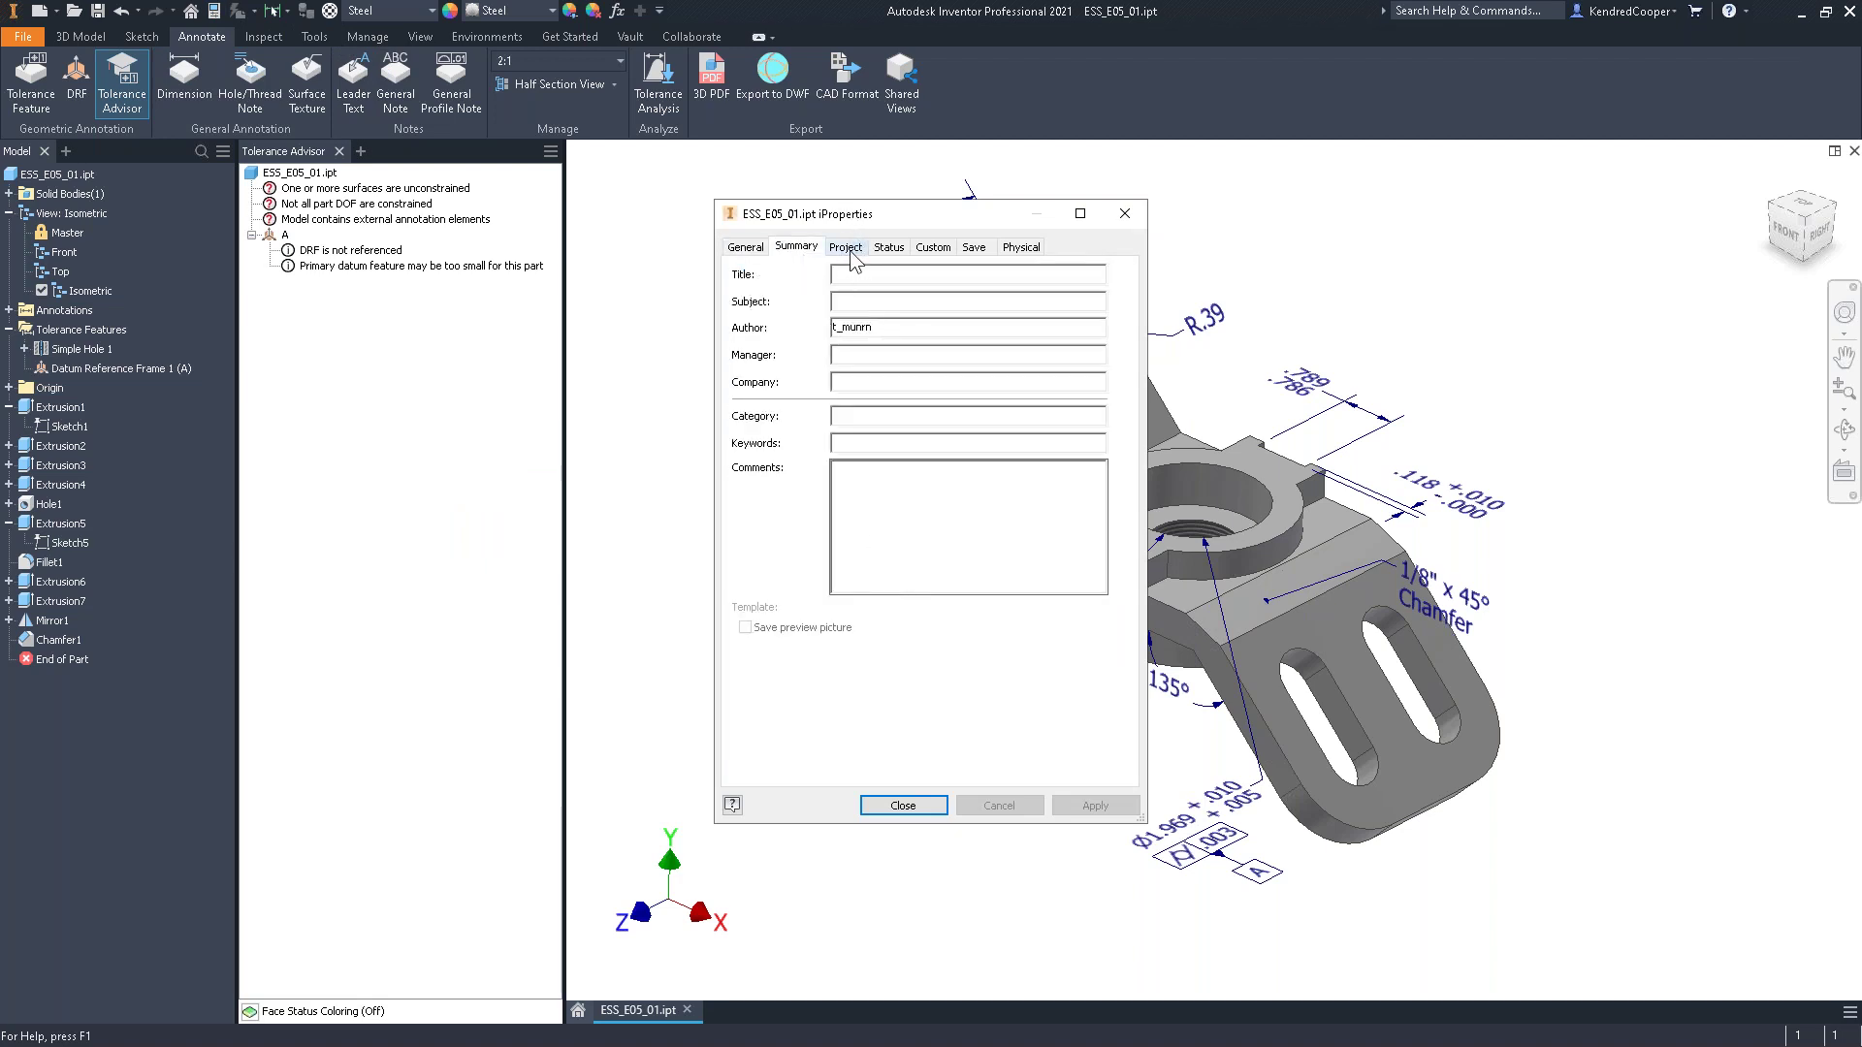
{"action": "left_click", "coordinate": [844, 248]}
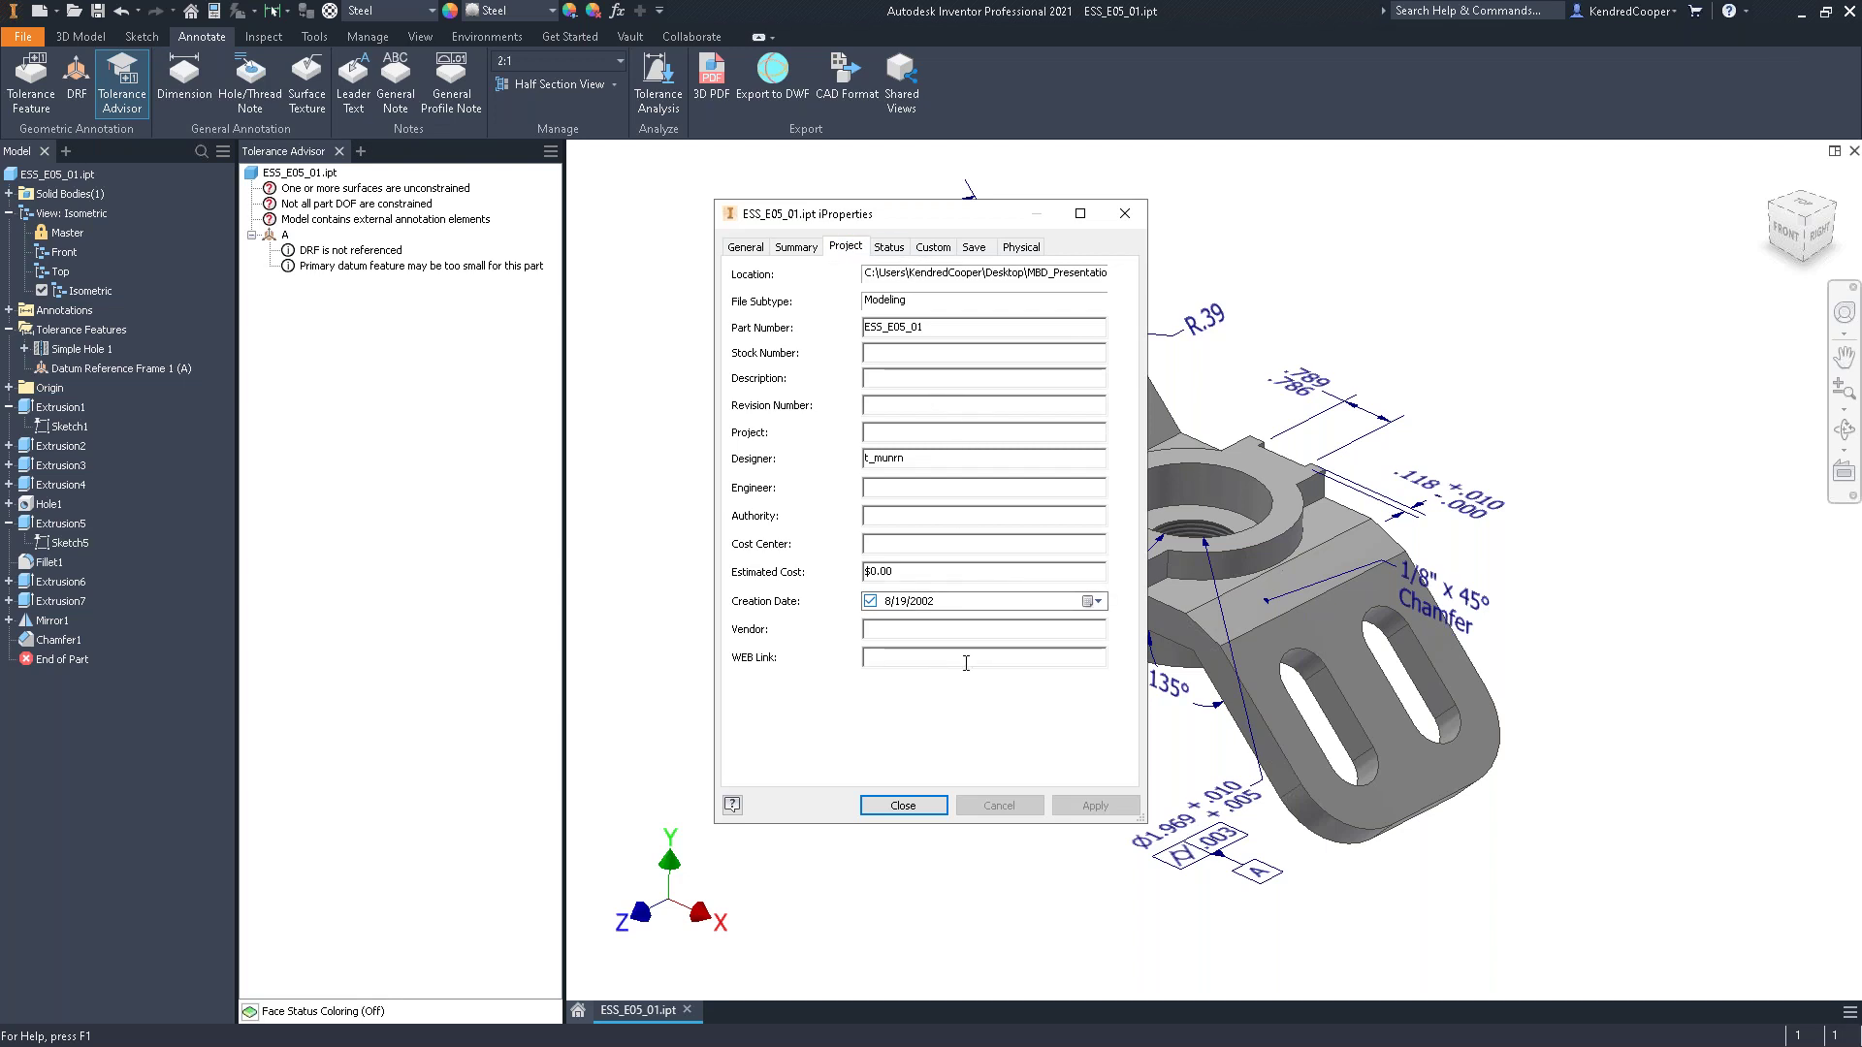
{"action": "left_click", "coordinate": [934, 248]}
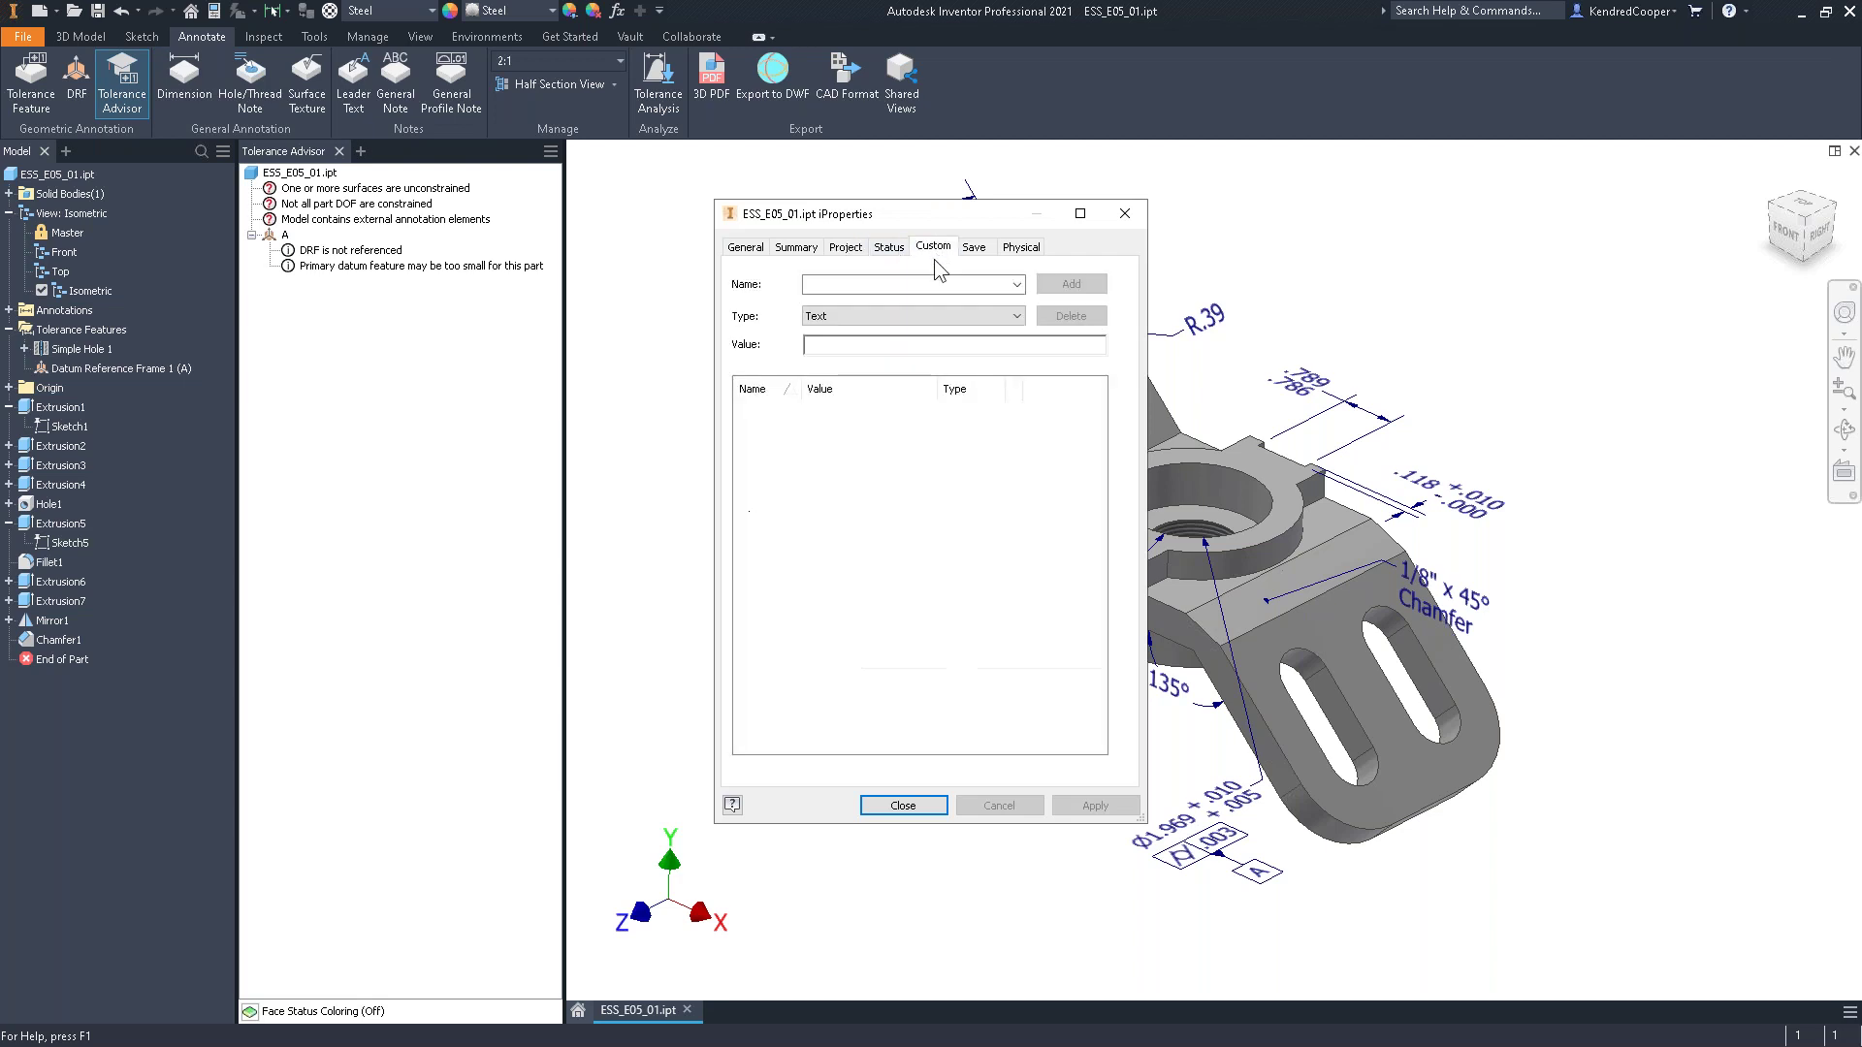
{"action": "left_click", "coordinate": [903, 806]}
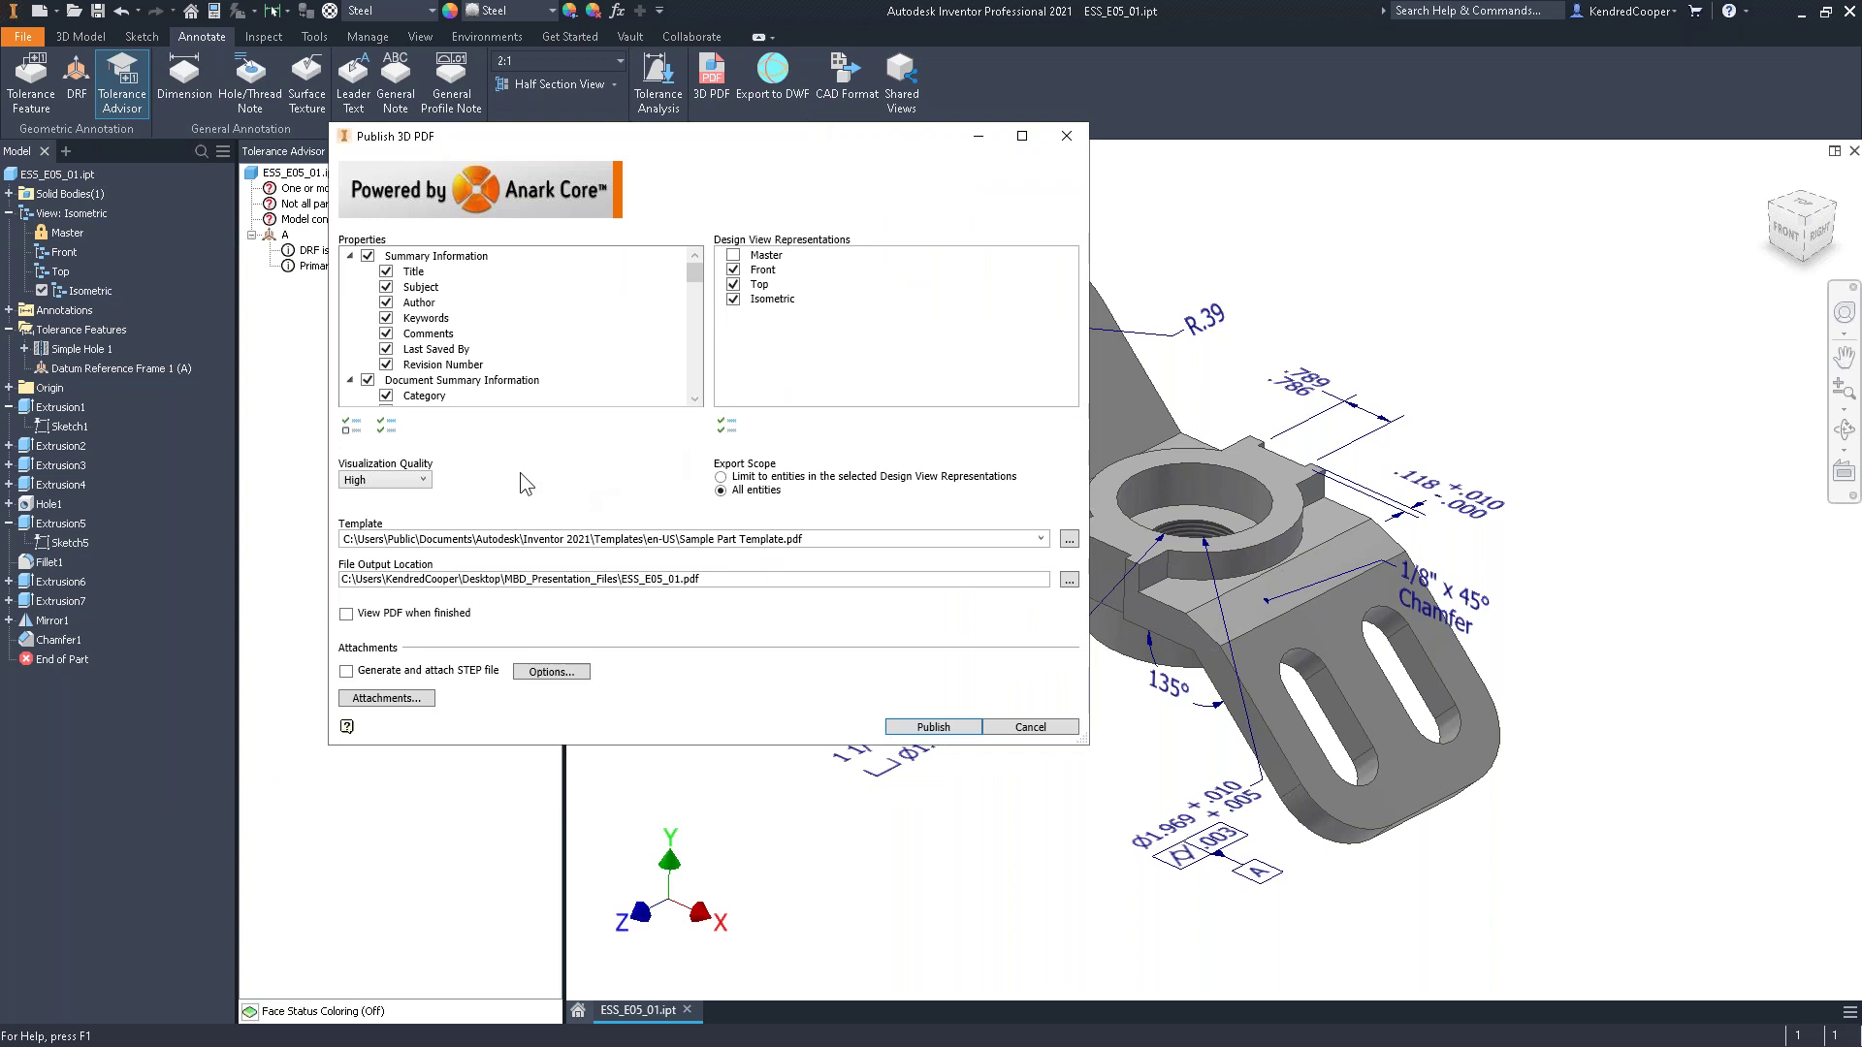
Publish the part as a high-quality 3D PDF with an attached STEP file using the 242 - Managed Model Based 3D Engineering protocol
{"action": "left_click", "coordinate": [388, 481]}
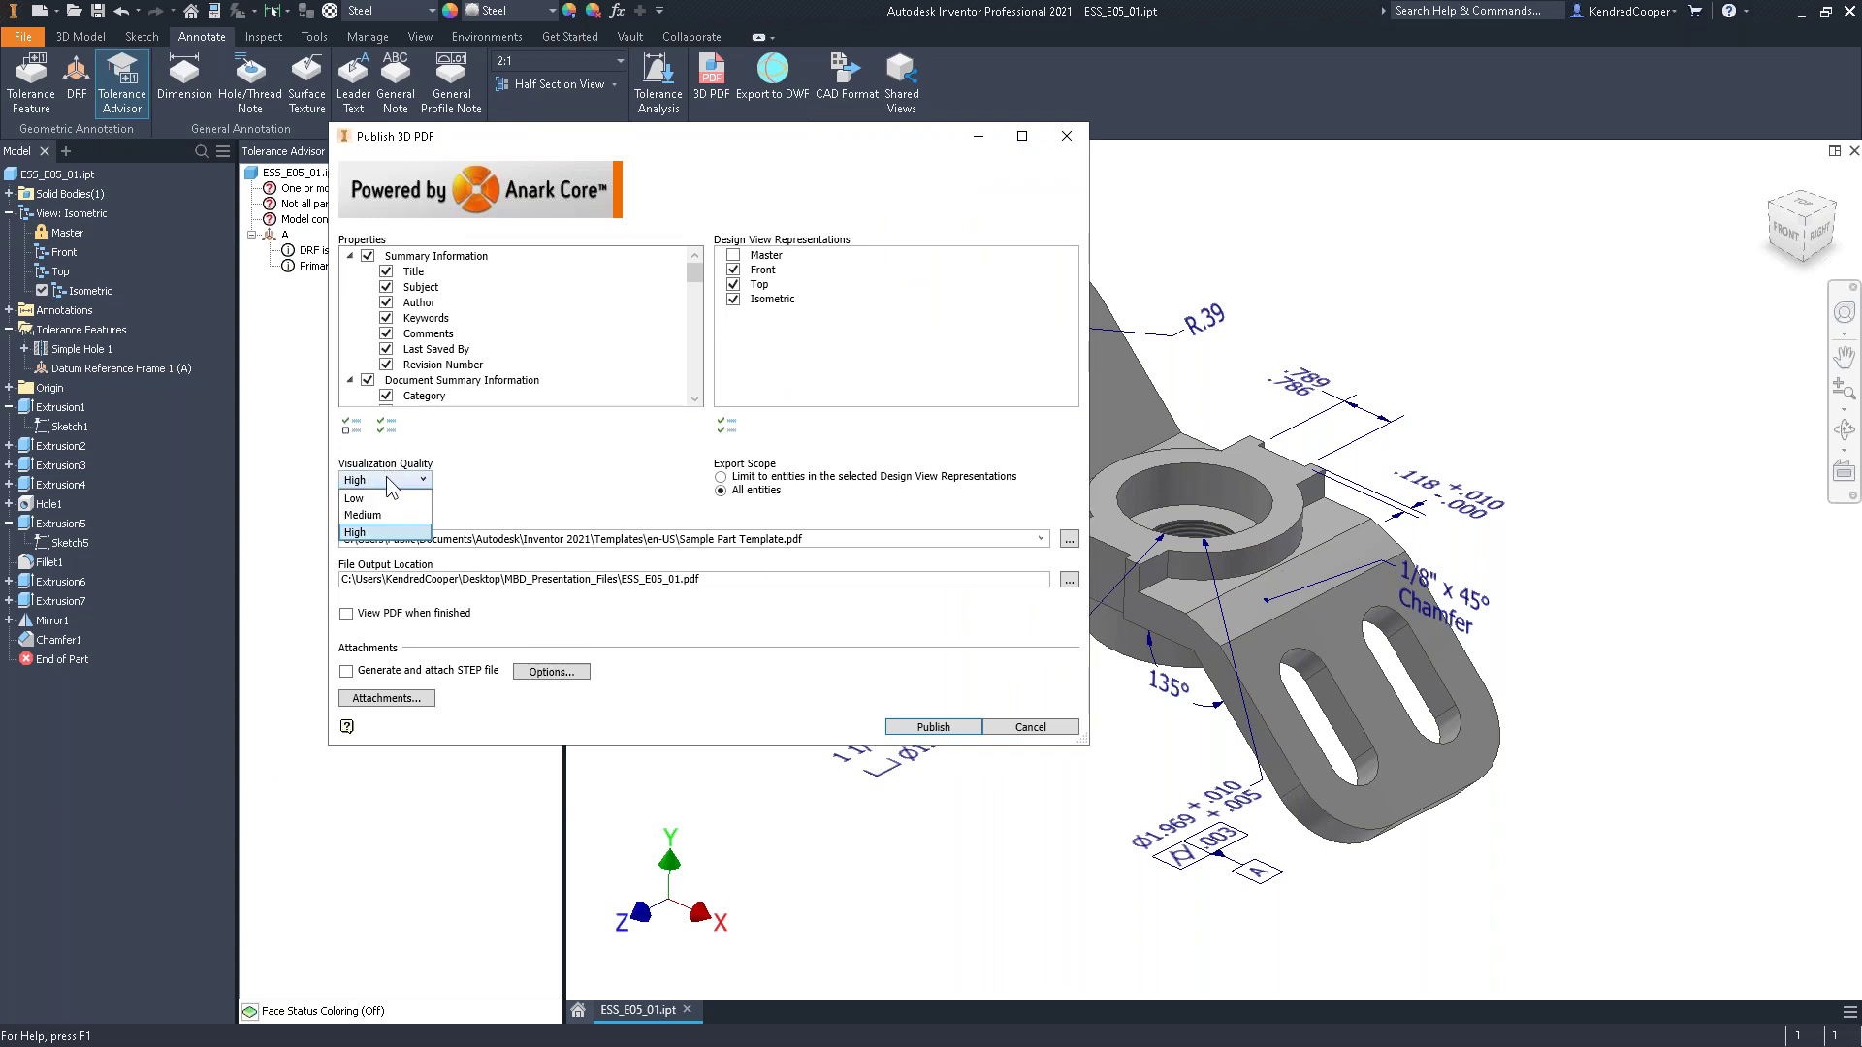
{"action": "left_click", "coordinate": [594, 463]}
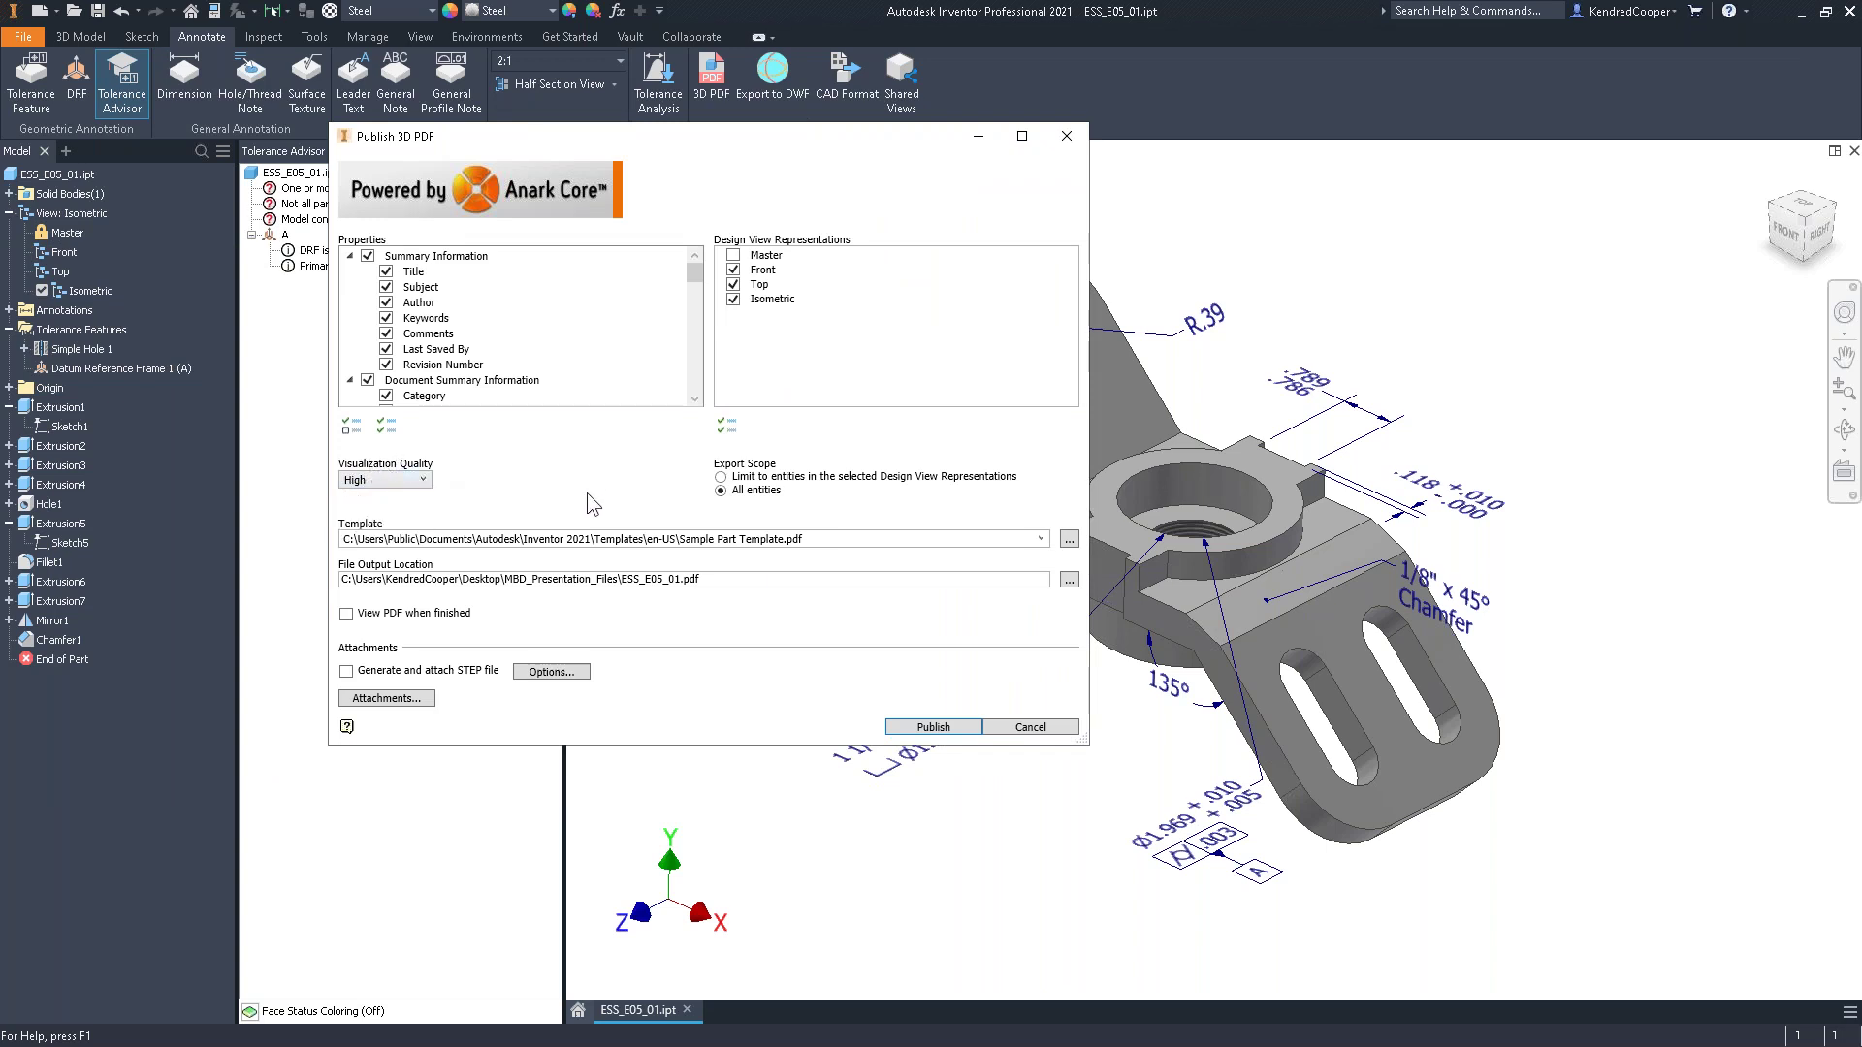
{"action": "left_click", "coordinate": [842, 582]}
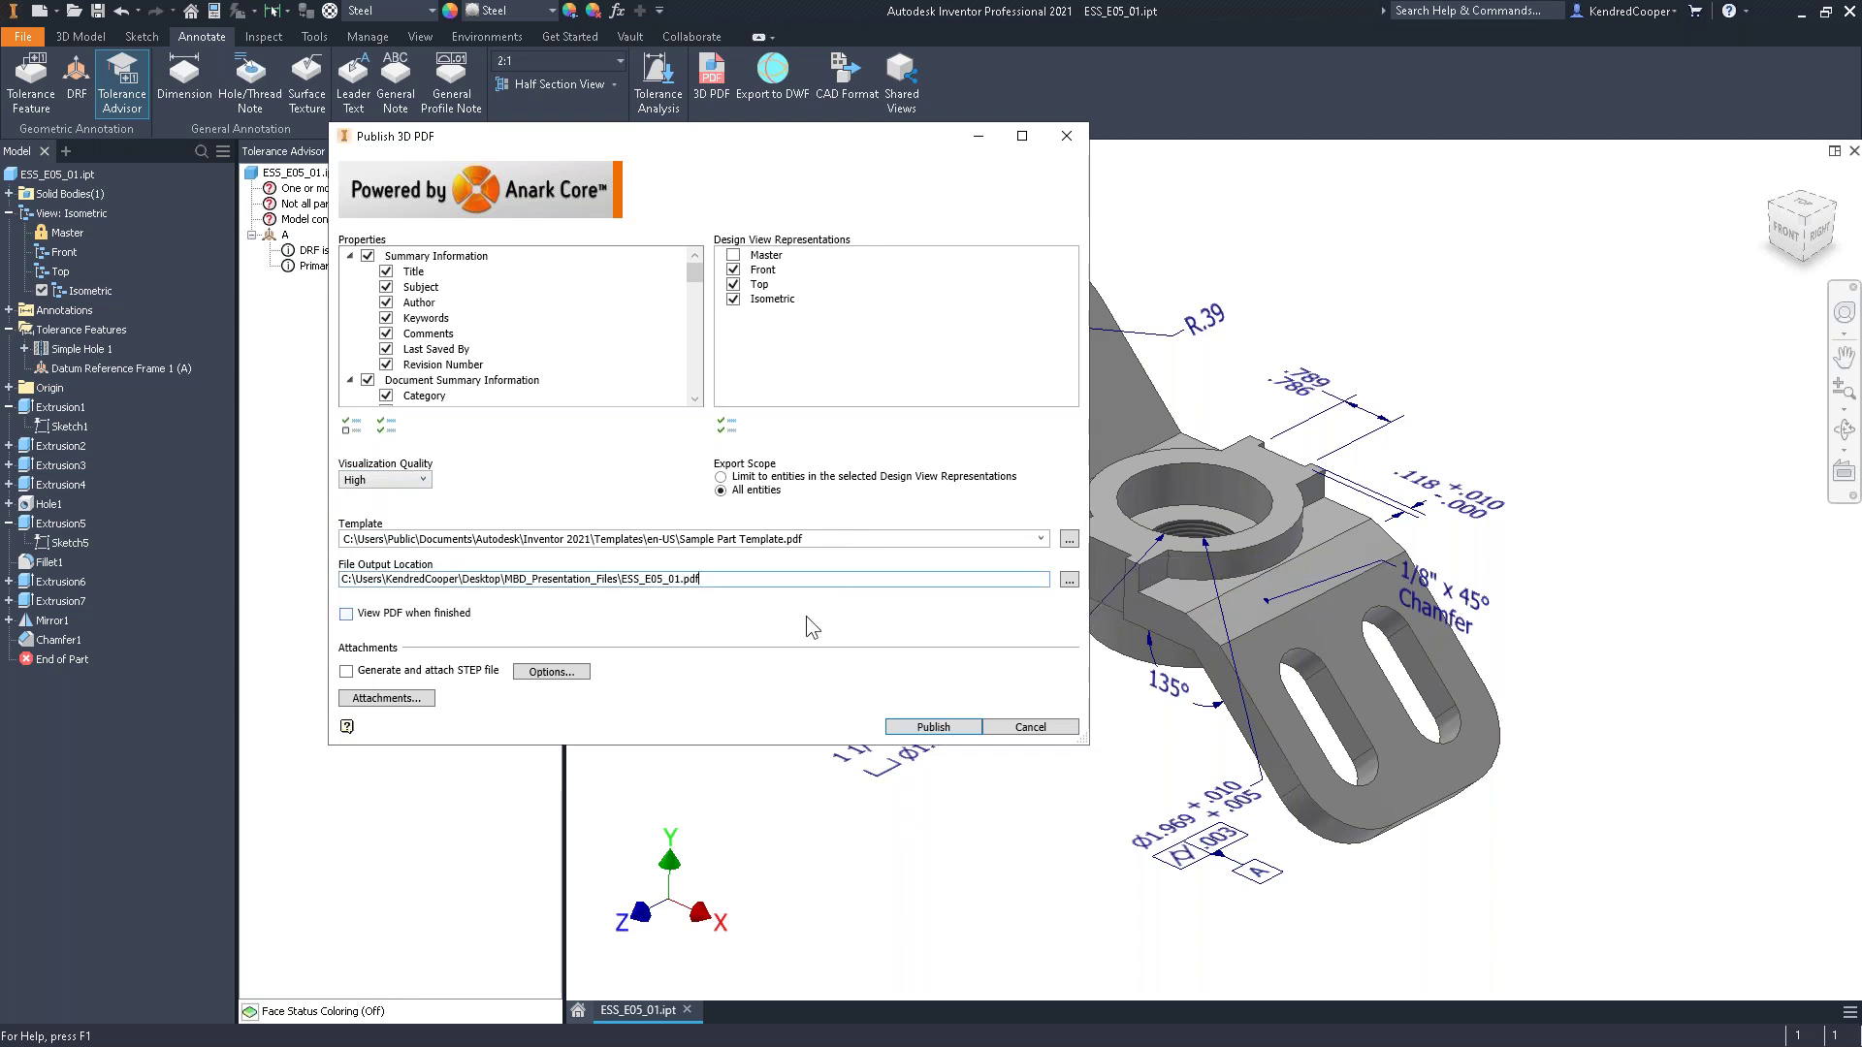
{"action": "left_click", "coordinate": [347, 672]}
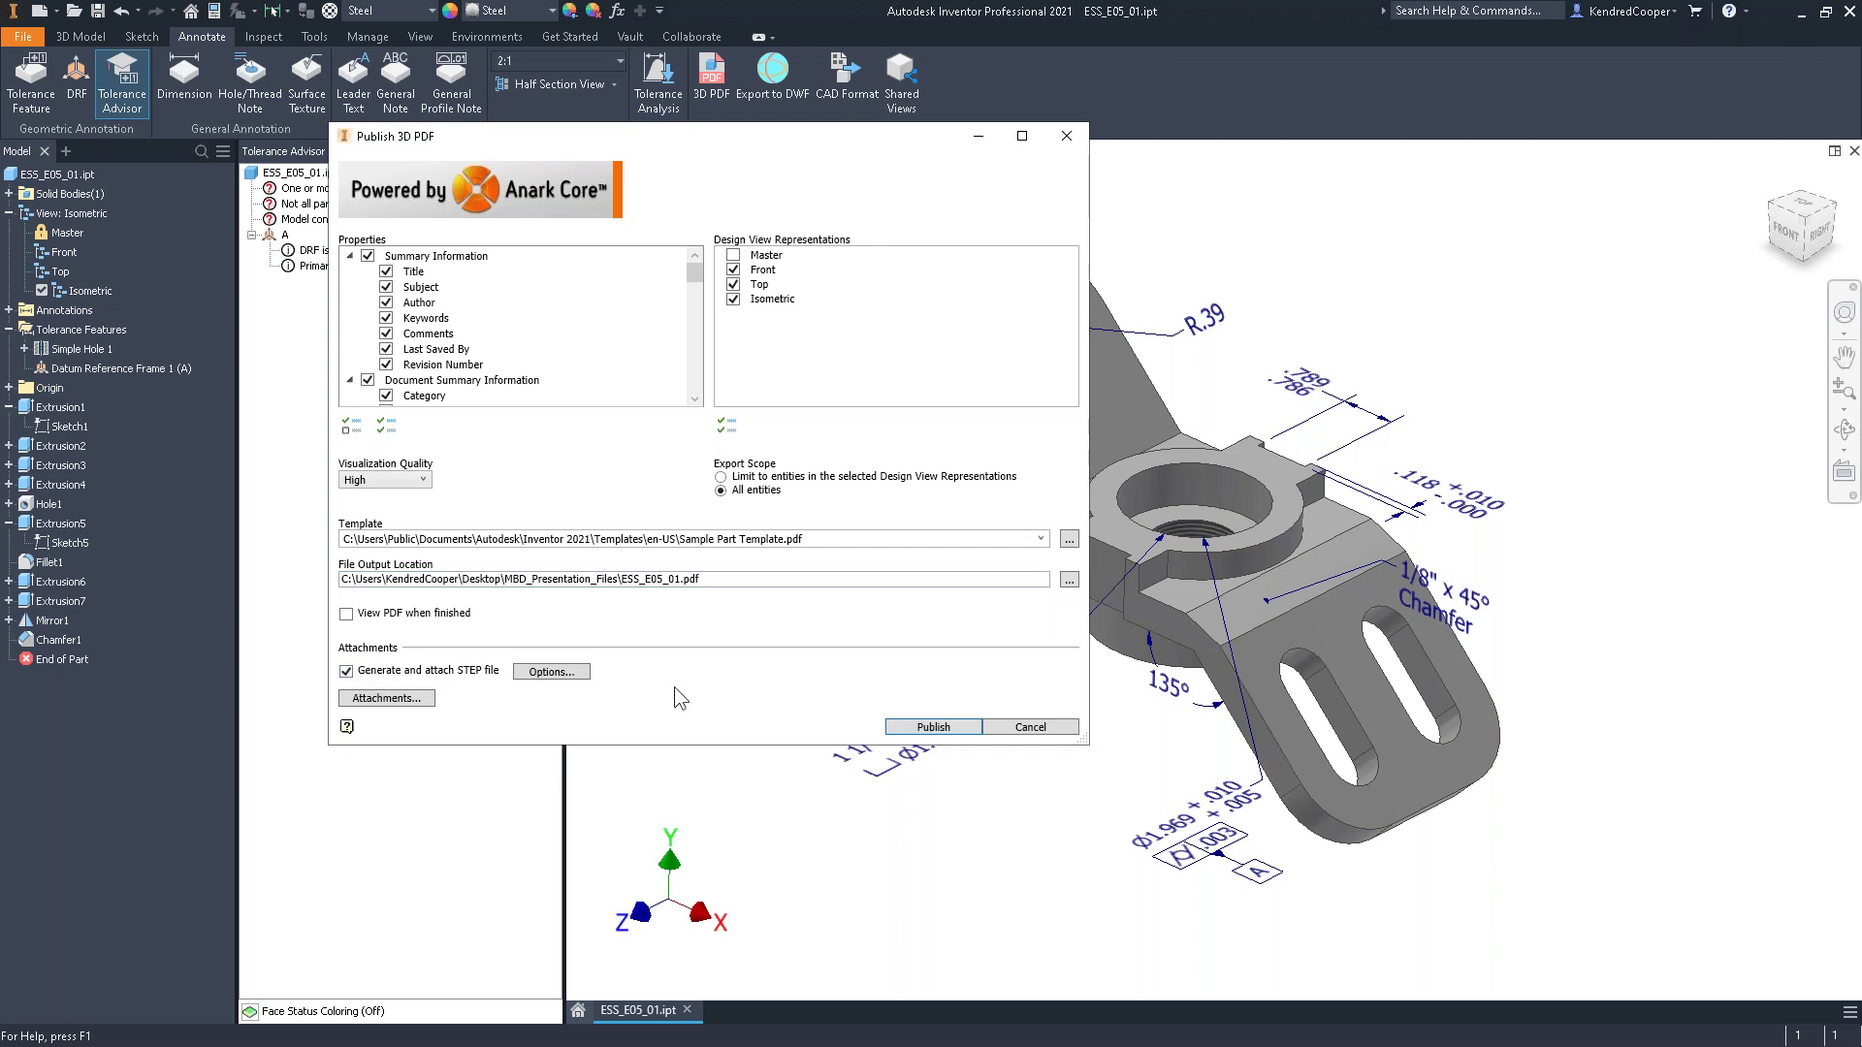
{"action": "left_click", "coordinate": [560, 679]}
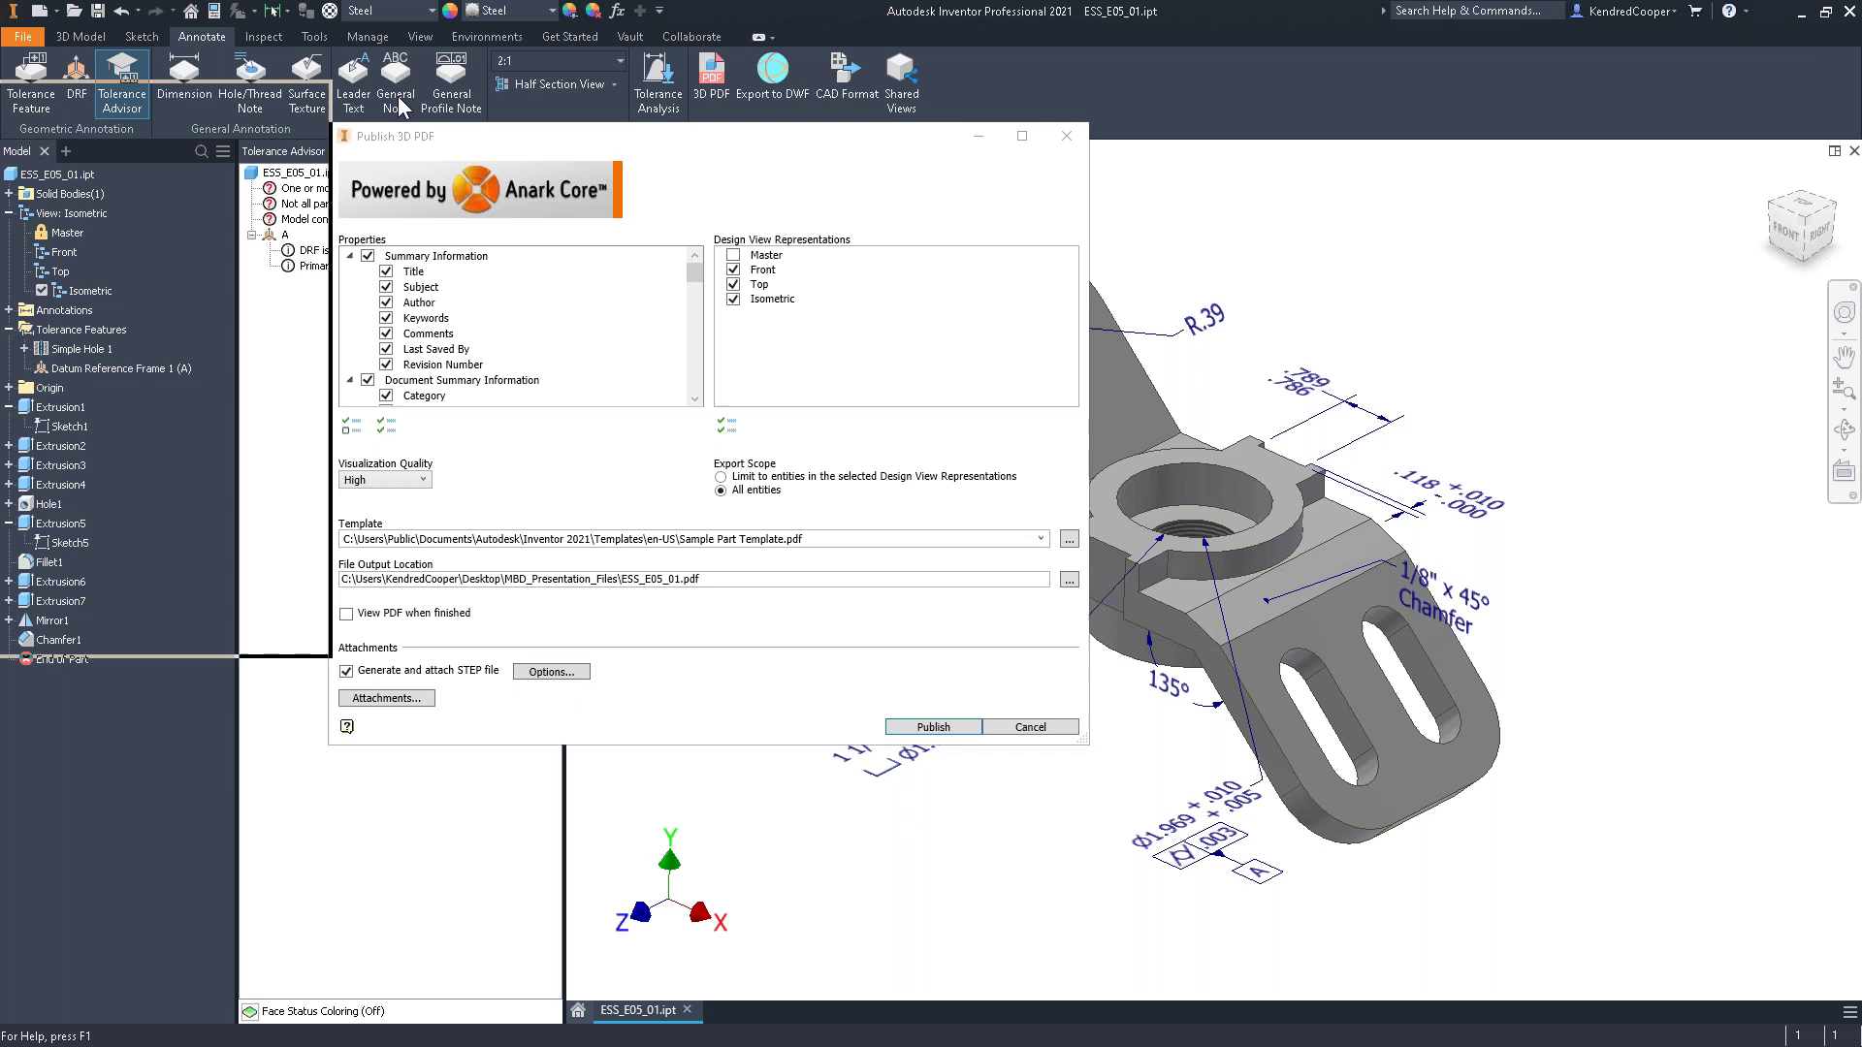
{"action": "left_click_drag", "start_coordinate": [1080, 113], "coordinate": [1108, 89]}
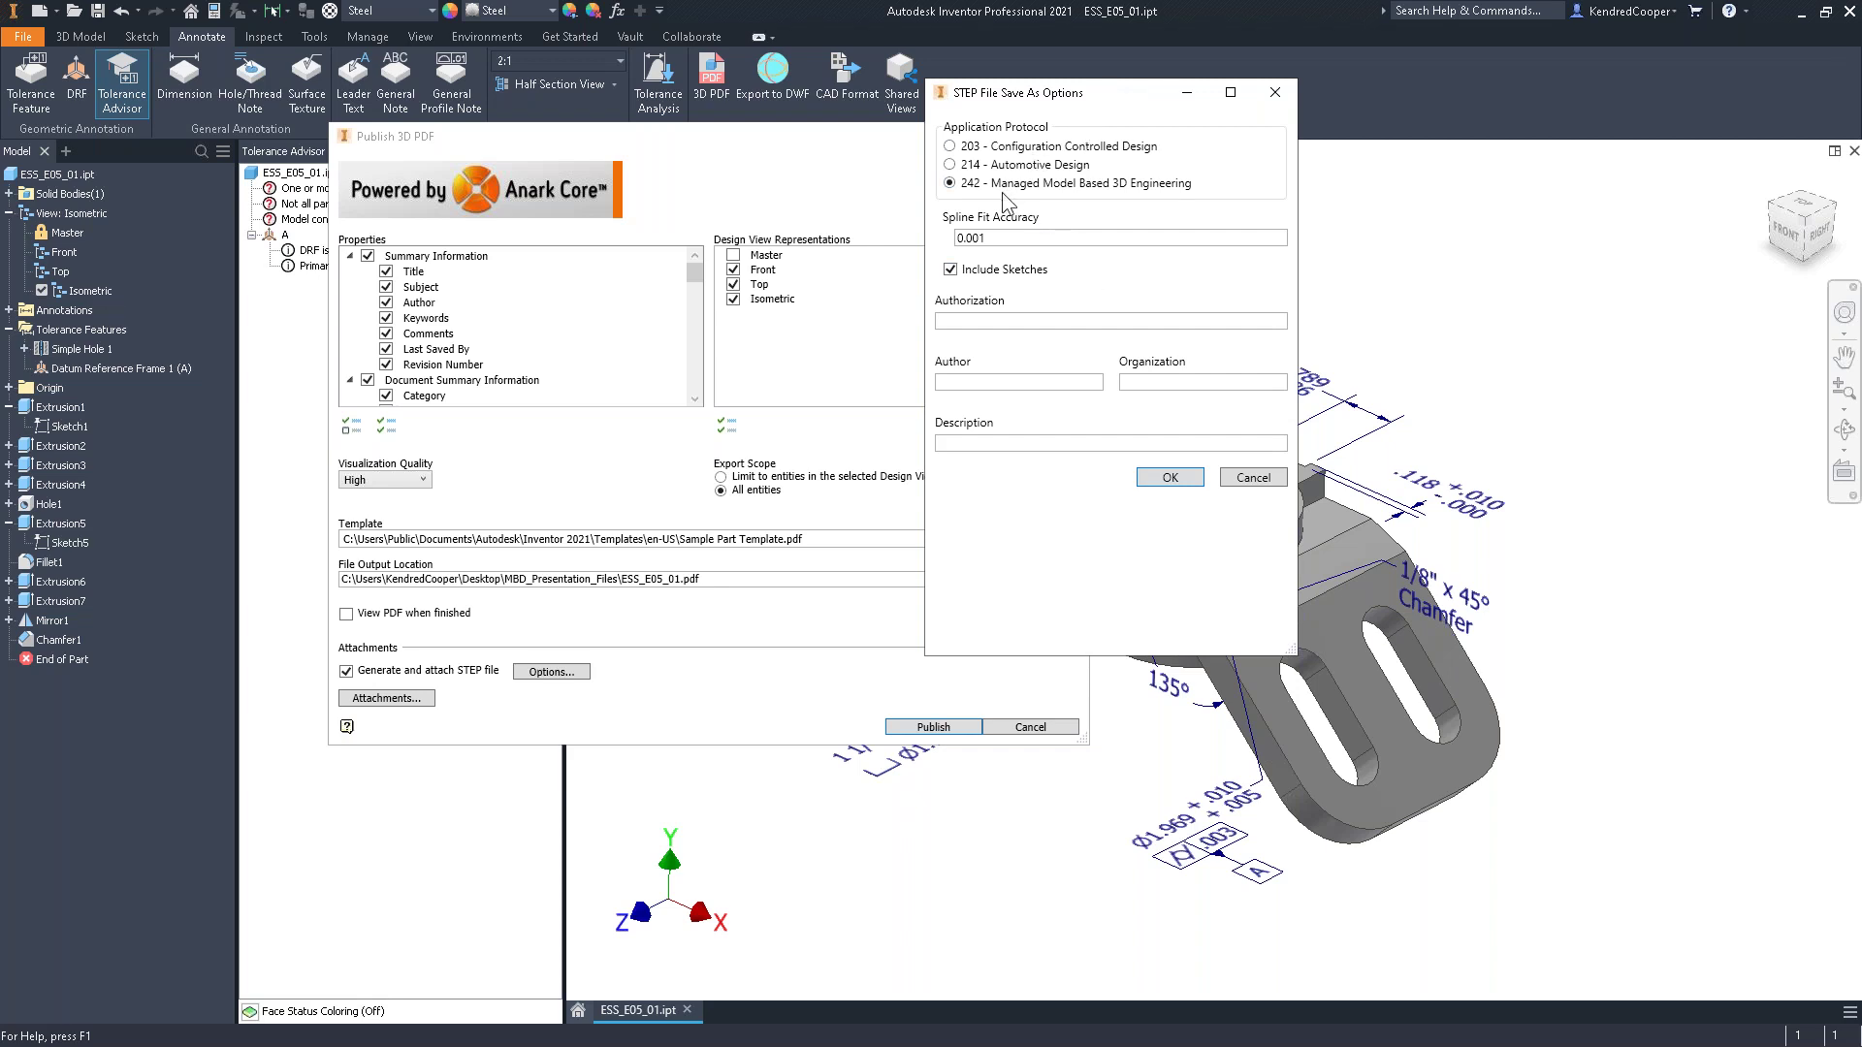
{"action": "left_click", "coordinate": [1172, 478]}
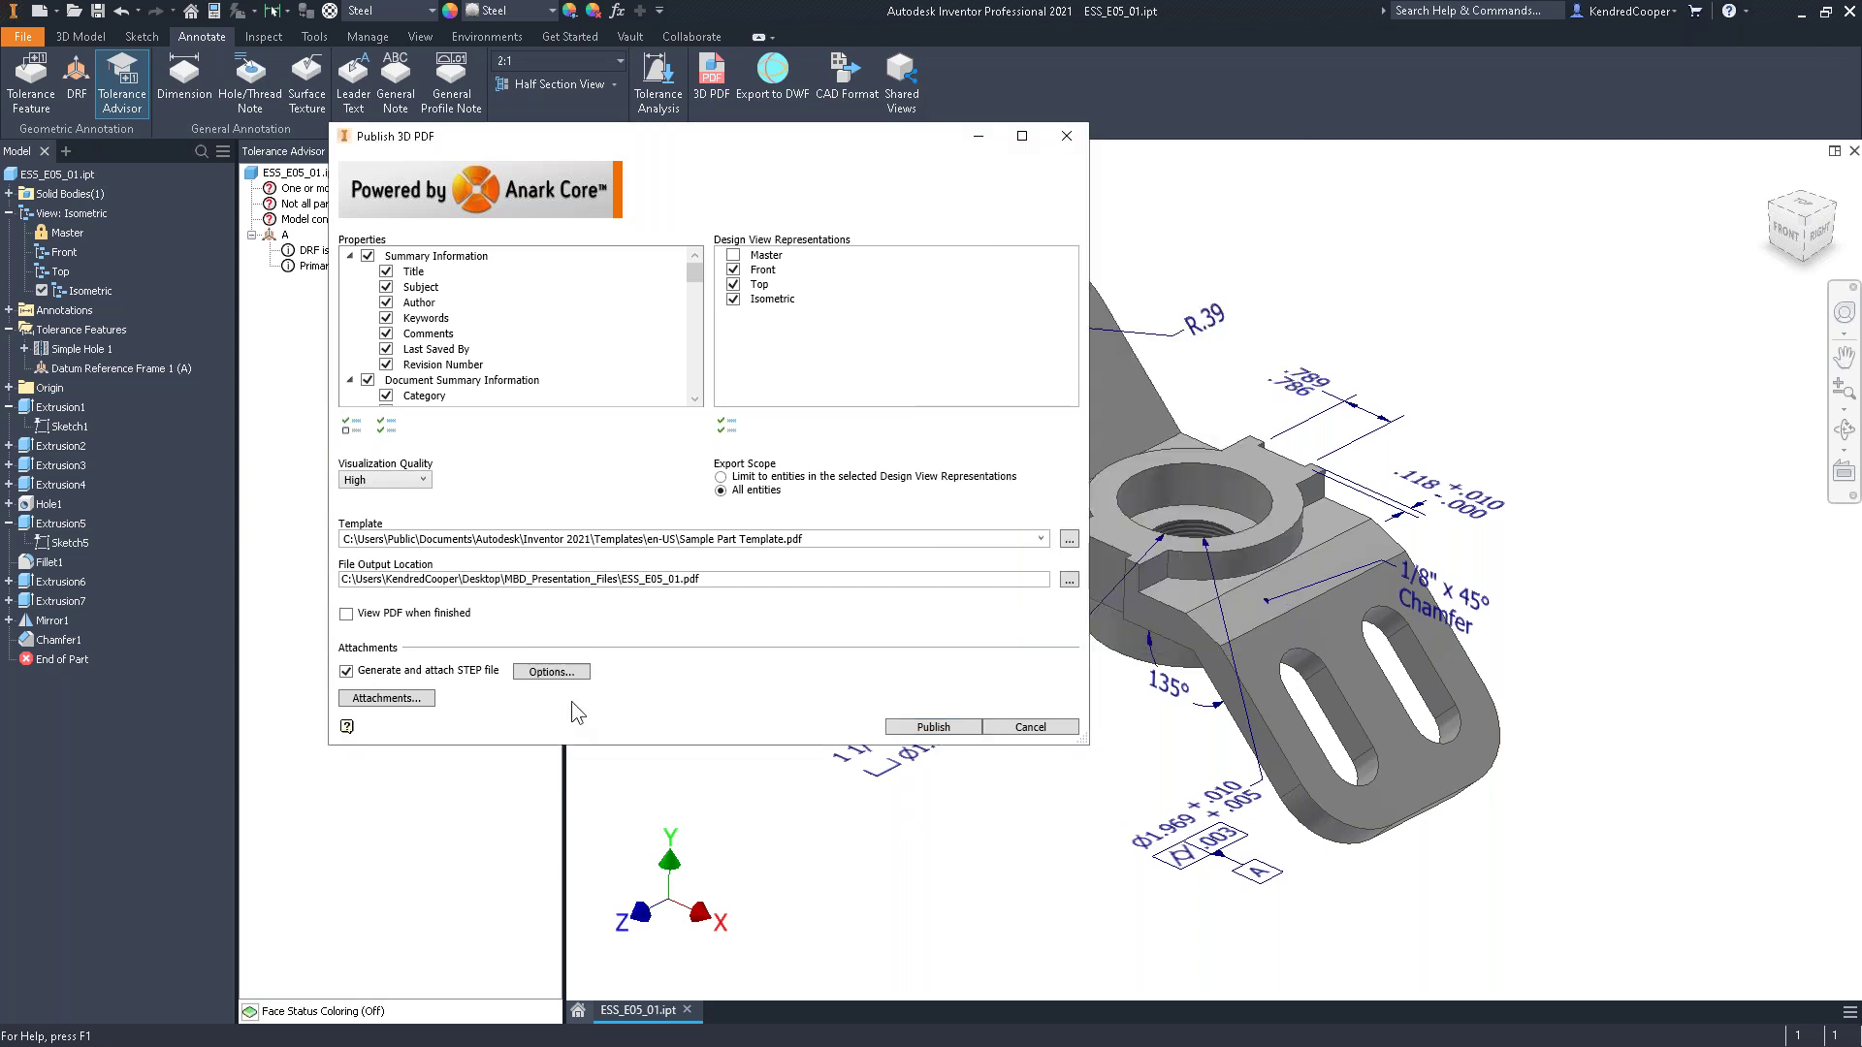
{"action": "left_click", "coordinate": [933, 727]}
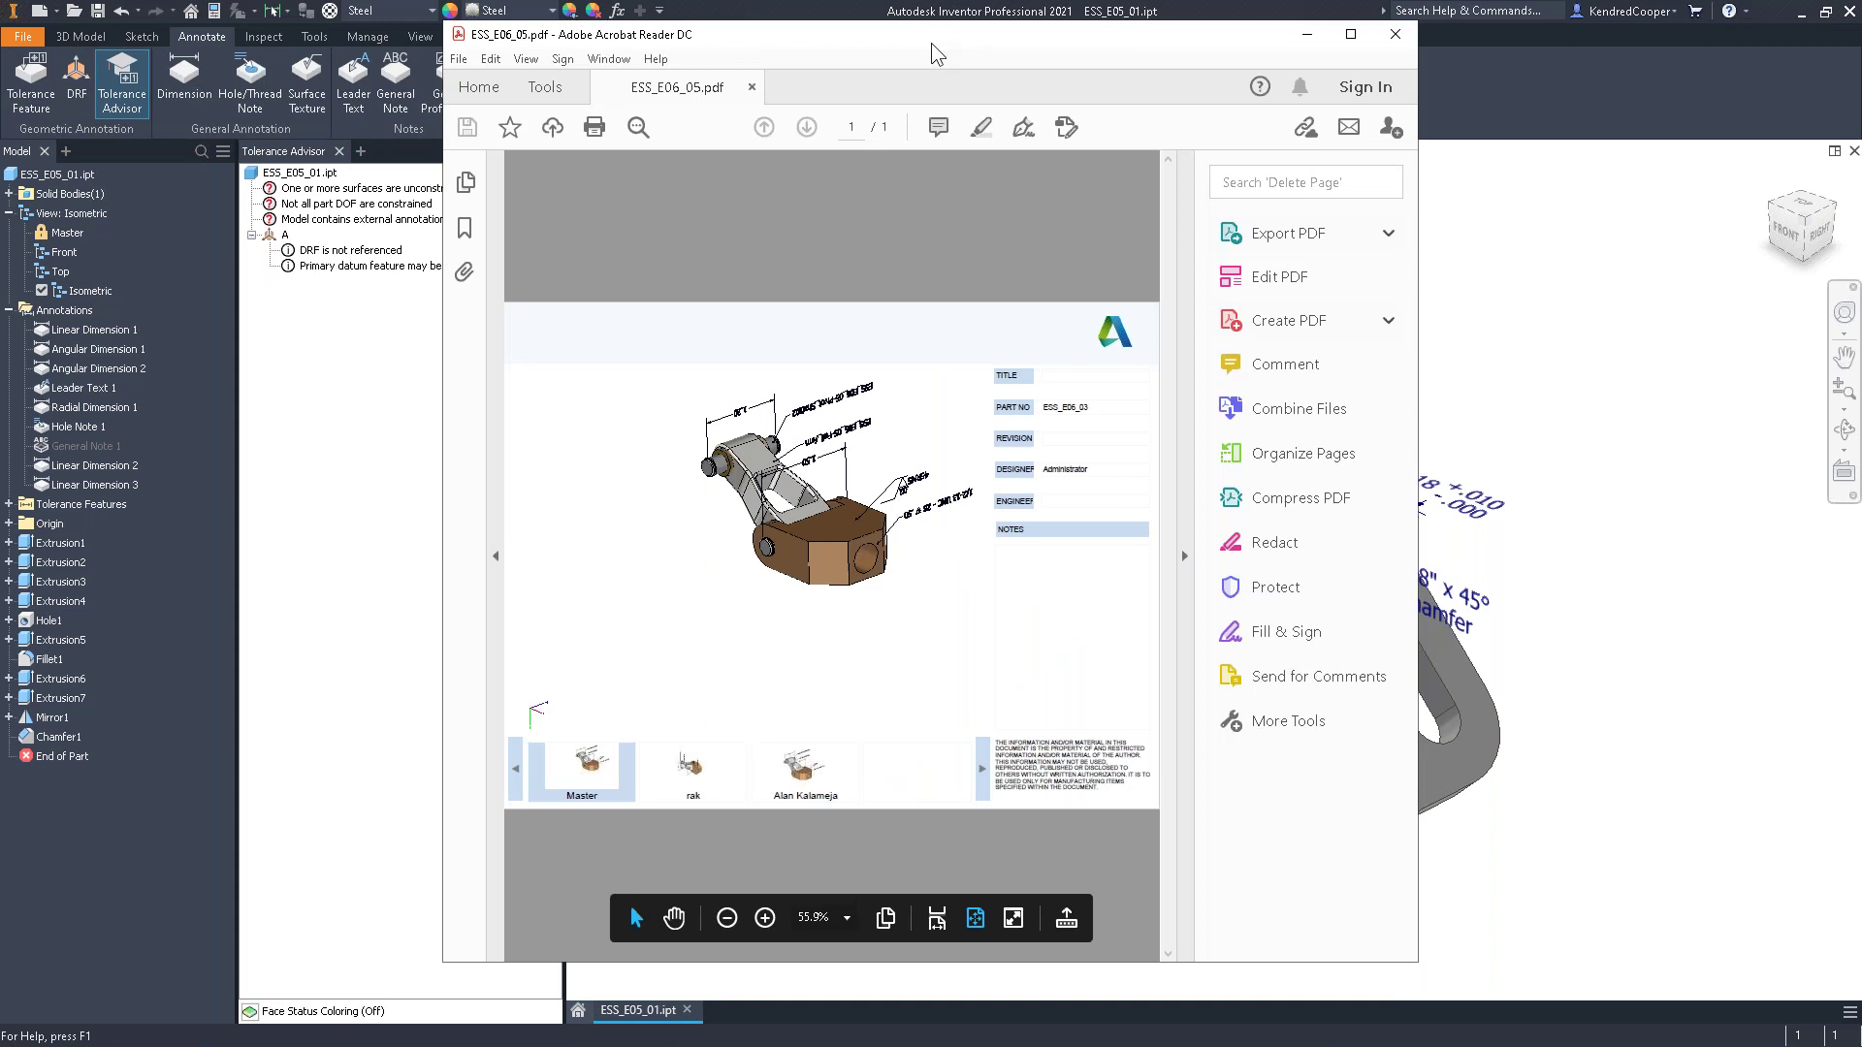
Maximize the Acrobat Reader window and open the 3D & Multimedia preferences to examine the 3D content settings
{"action": "double_click", "coordinate": [931, 43]}
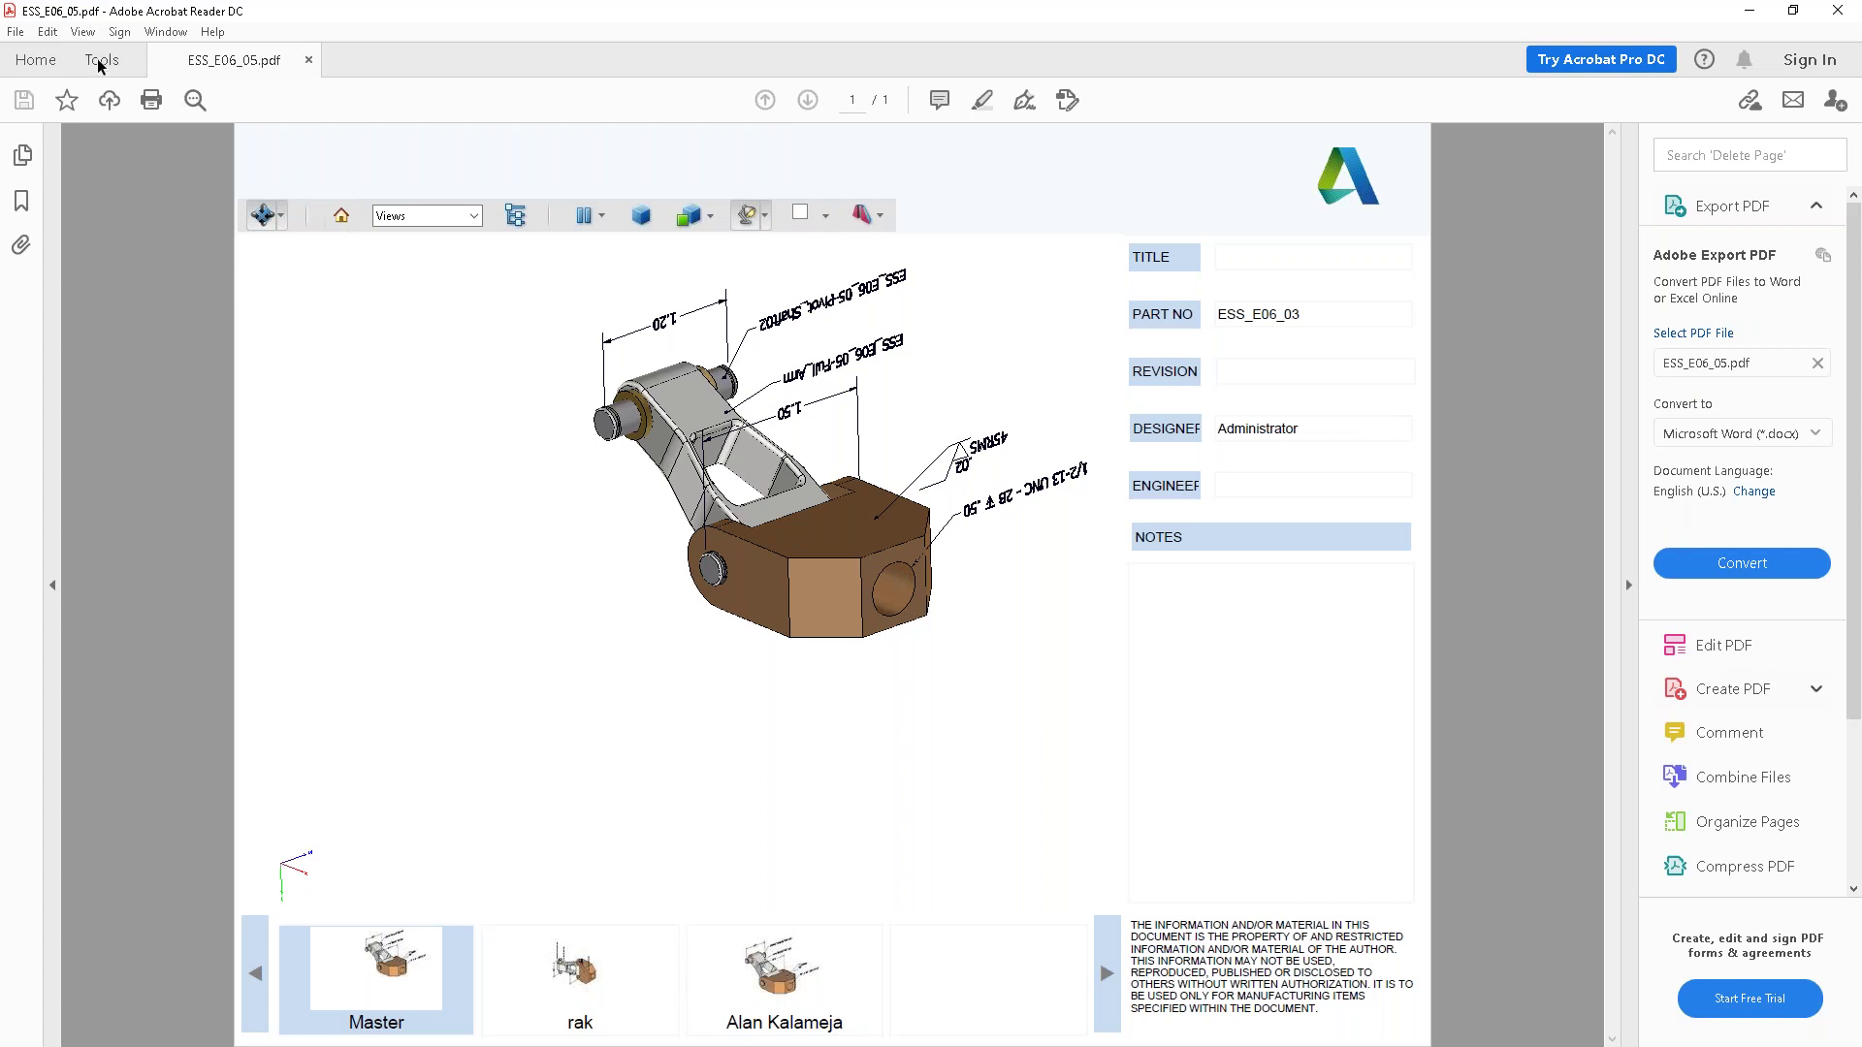
{"action": "left_click", "coordinate": [46, 32]}
{"action": "left_click", "coordinate": [166, 685]}
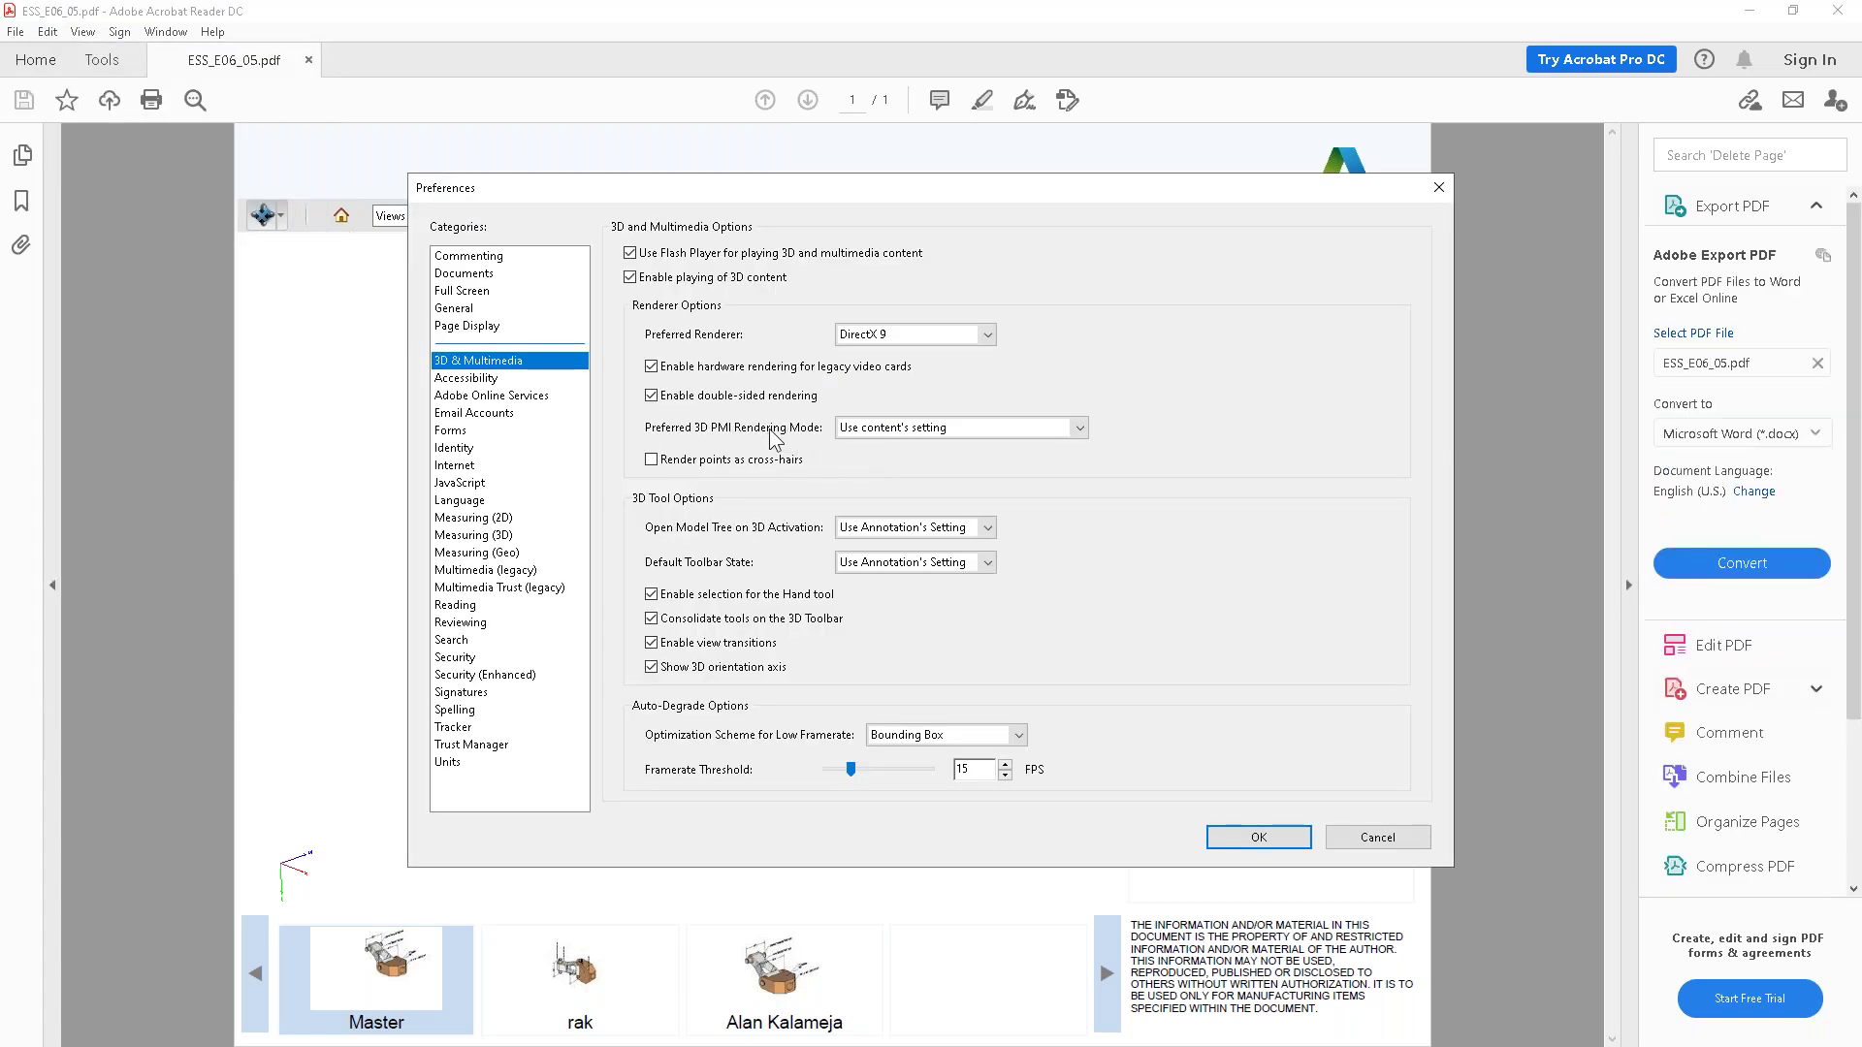
{"action": "left_click", "coordinate": [459, 367]}
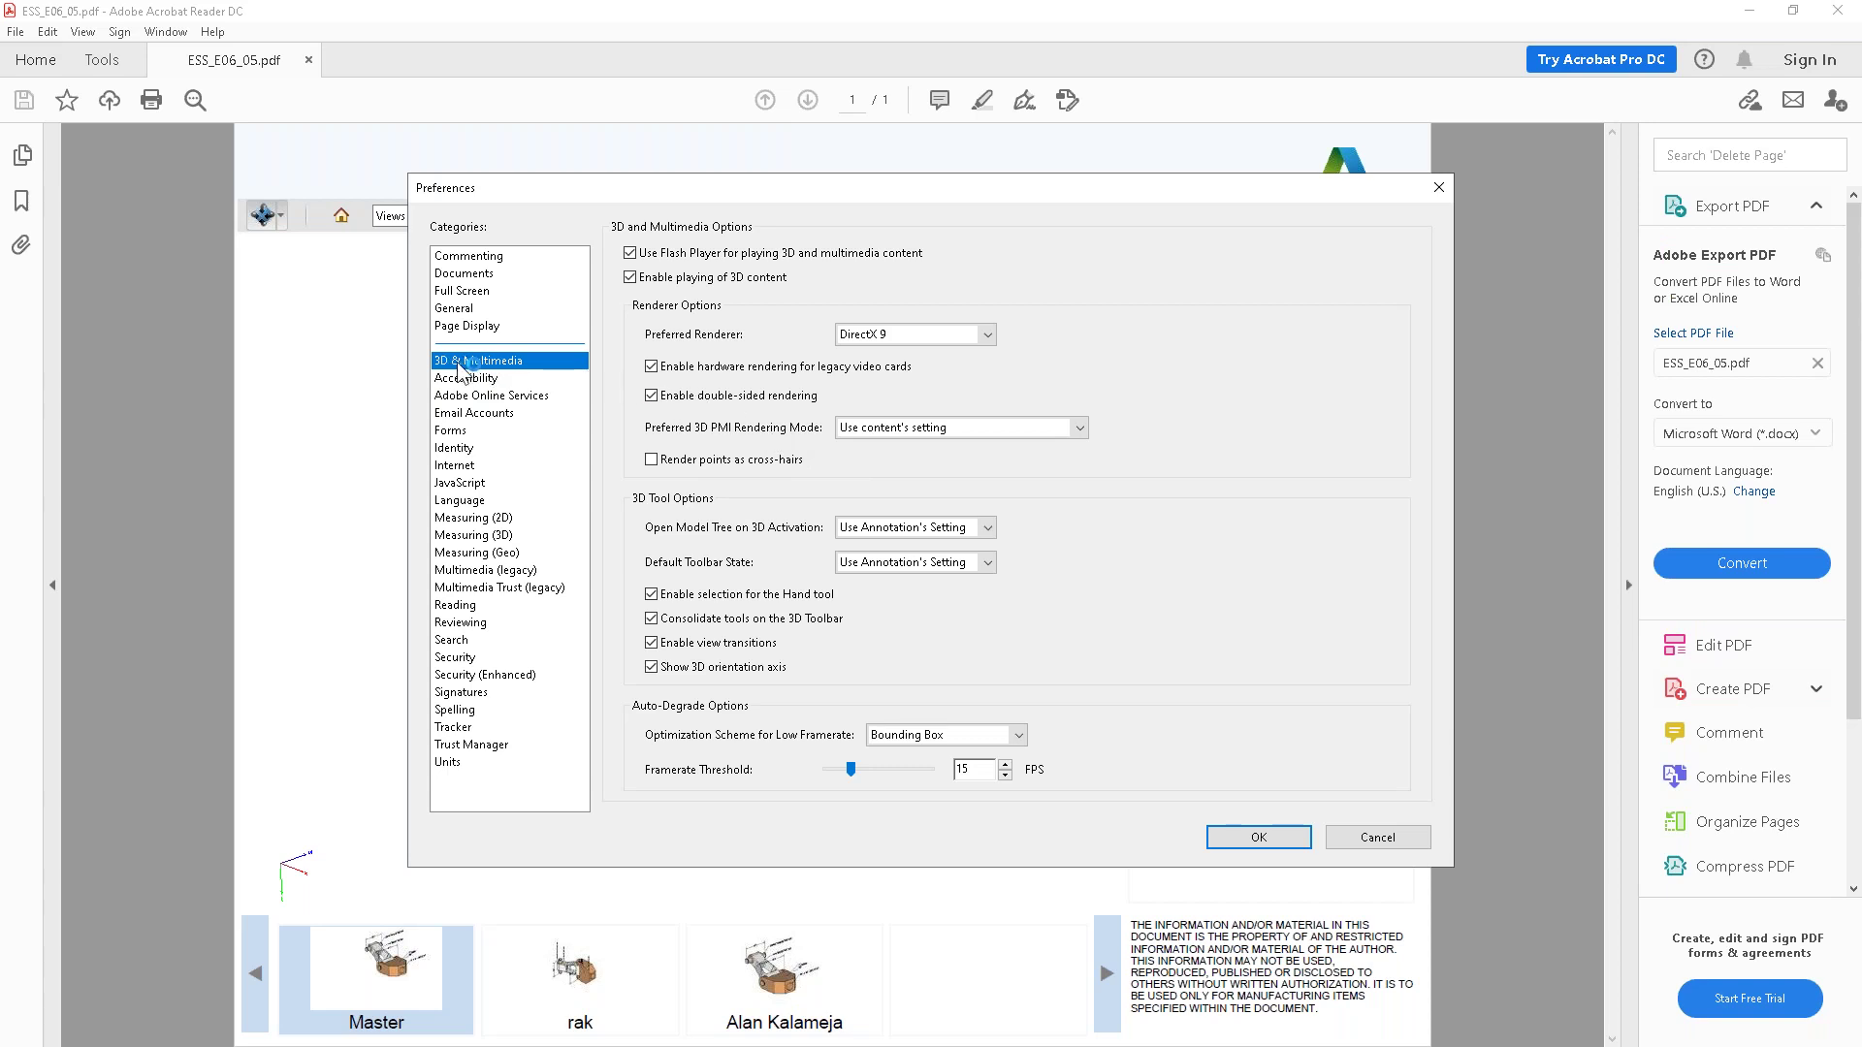
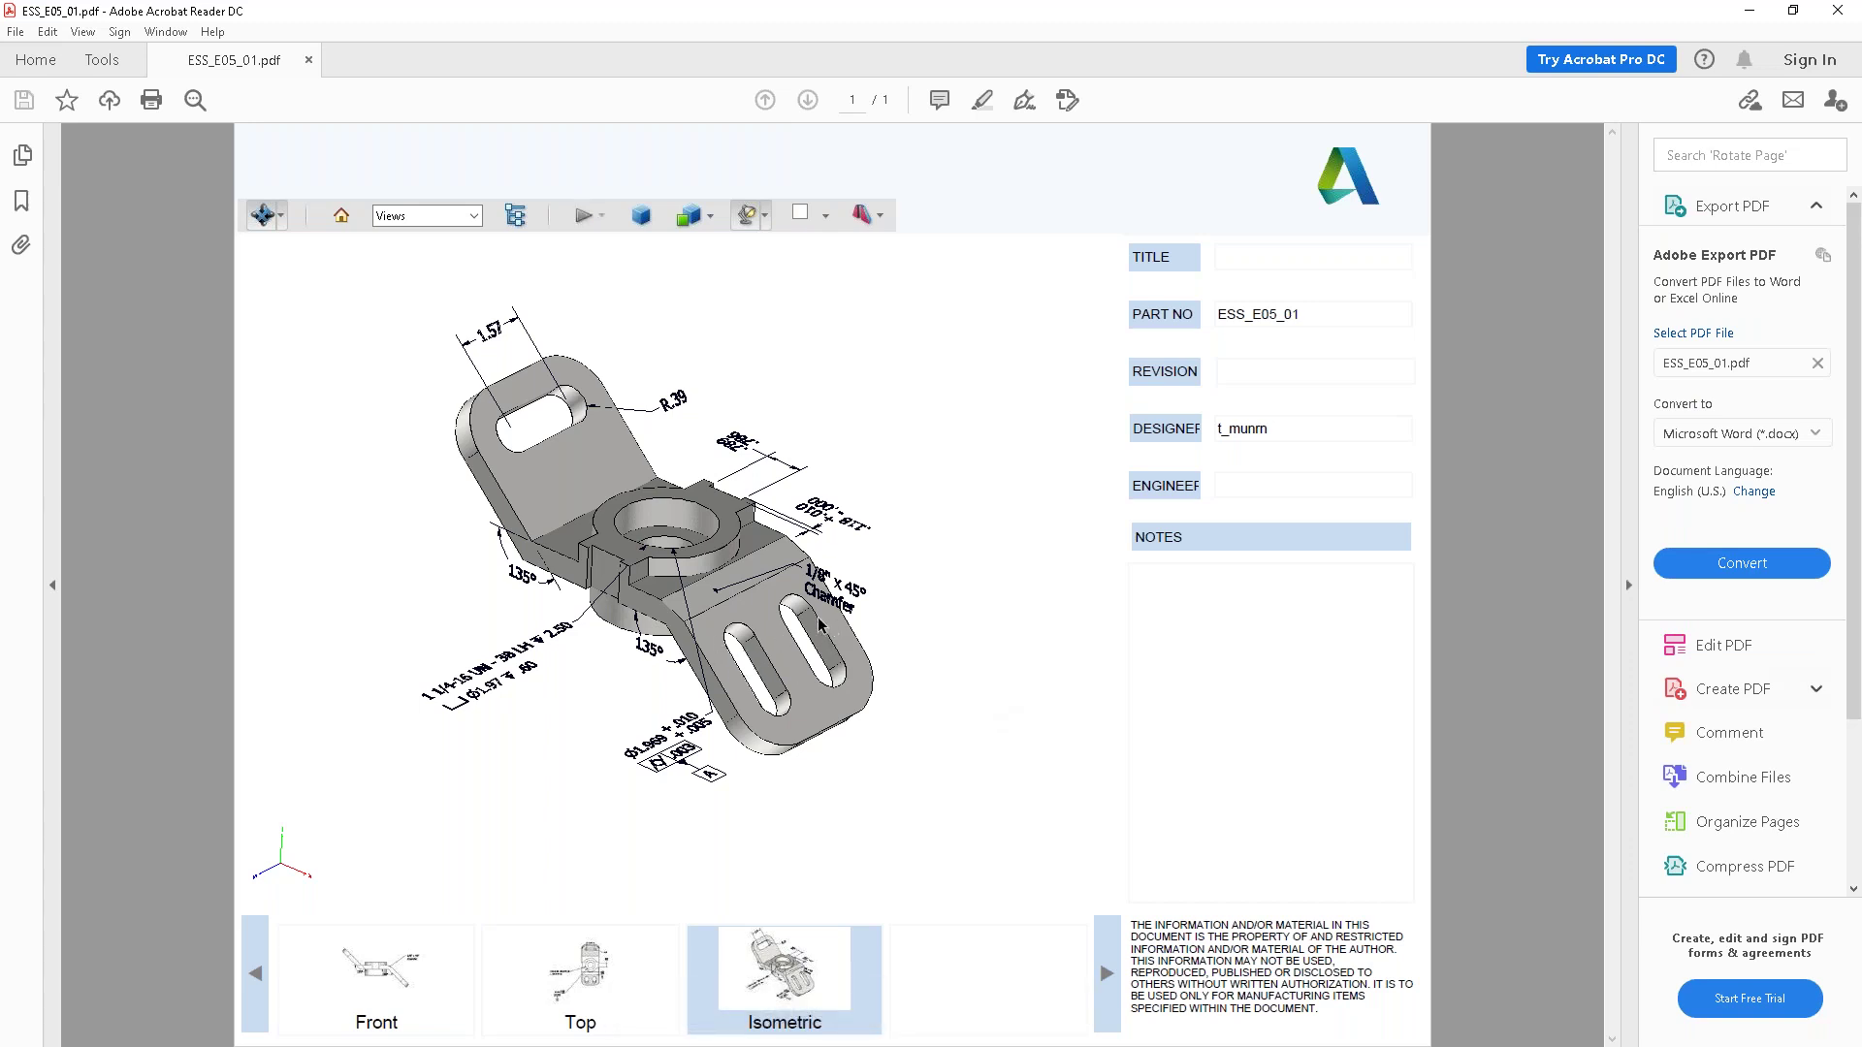
Orbit the bracket in ESS_E05_01.pdf and look through the available 3D navigation, lighting, rendering and cross-section options
{"action": "left_click_drag", "start_coordinate": [787, 621], "coordinate": [582, 329]}
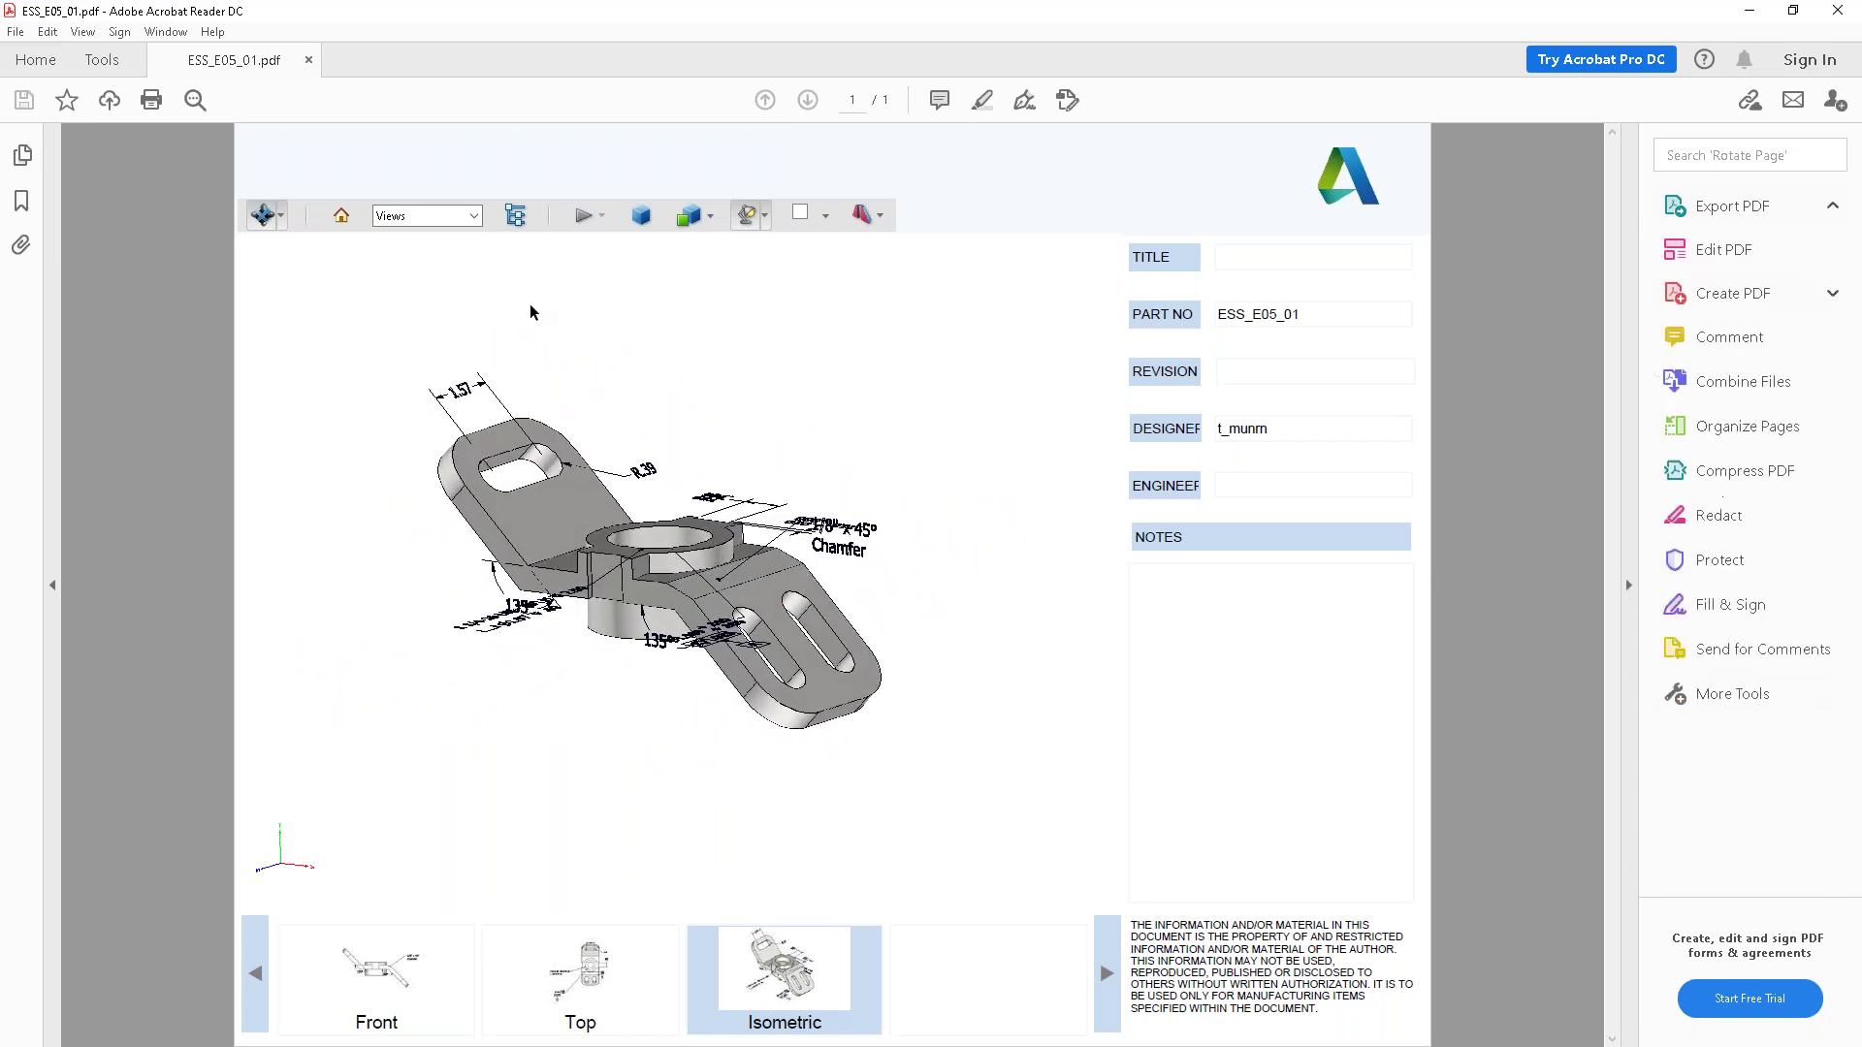
{"action": "left_click", "coordinate": [285, 215]}
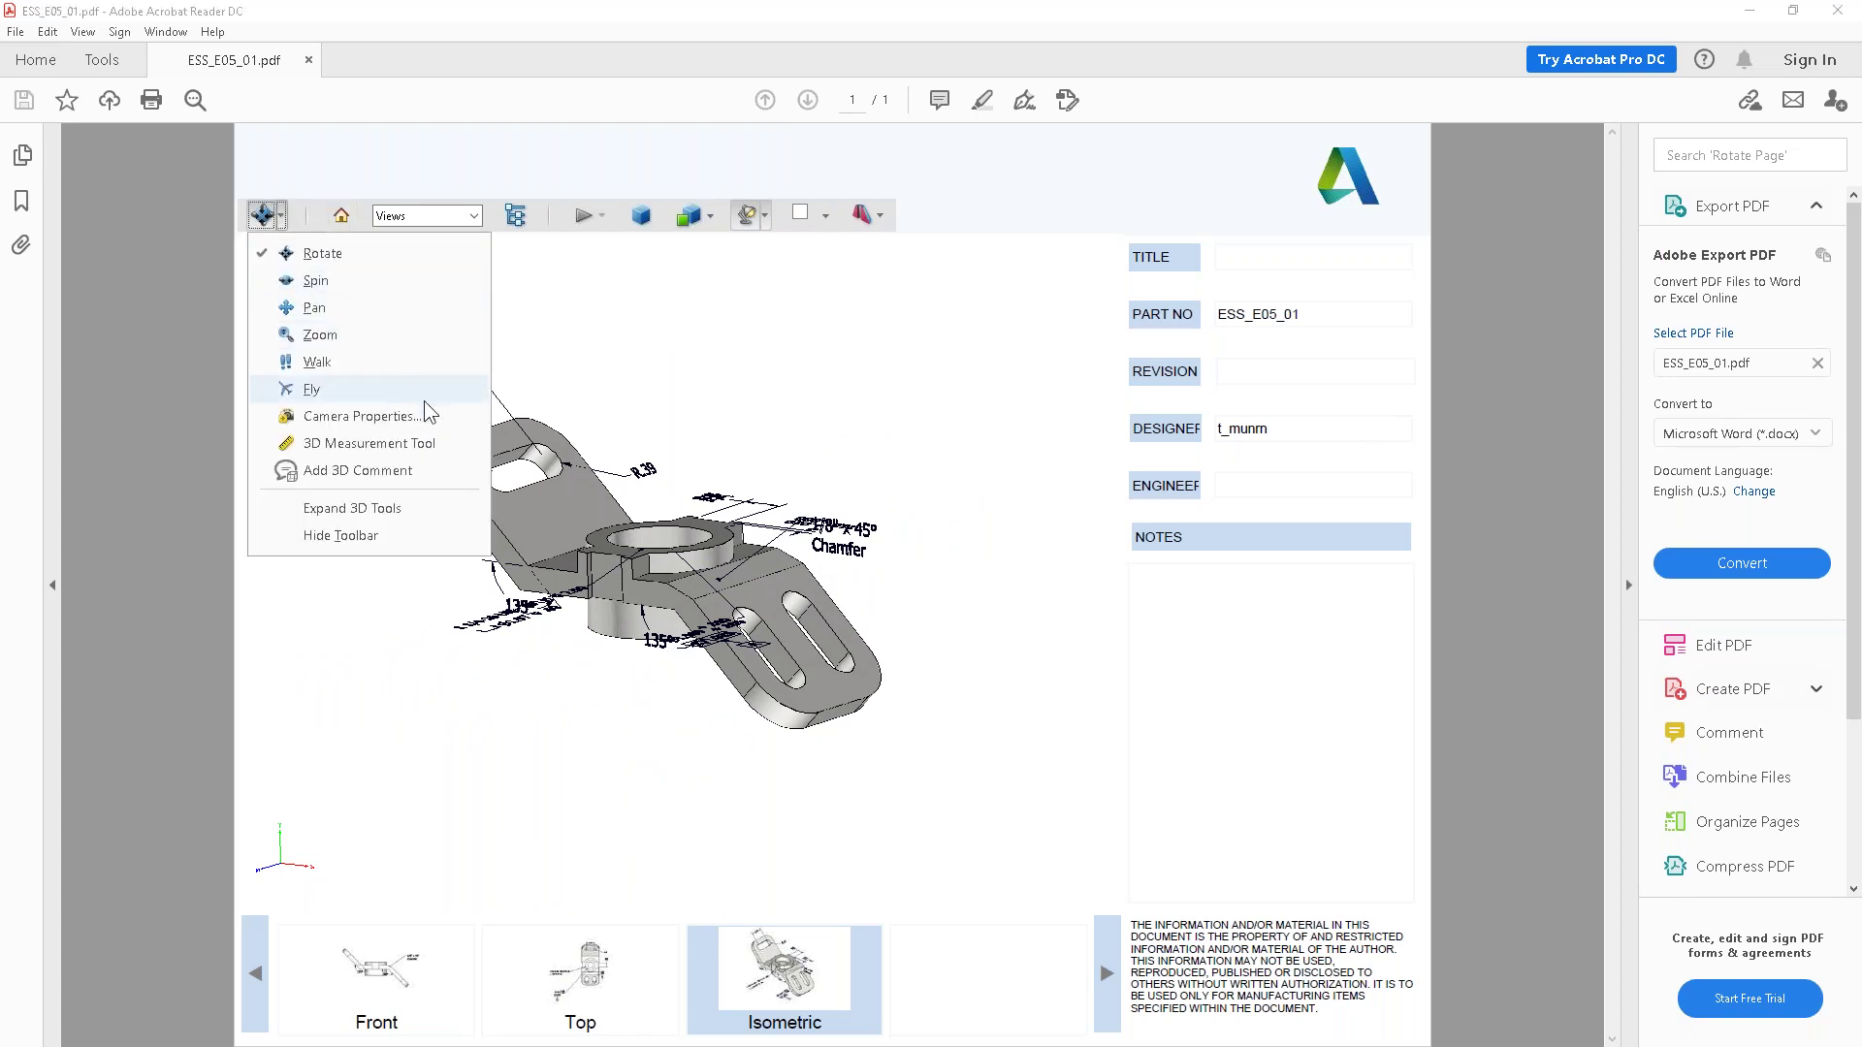
{"action": "left_click", "coordinate": [760, 388]}
{"action": "left_click_drag", "start_coordinate": [759, 389], "coordinate": [839, 390]}
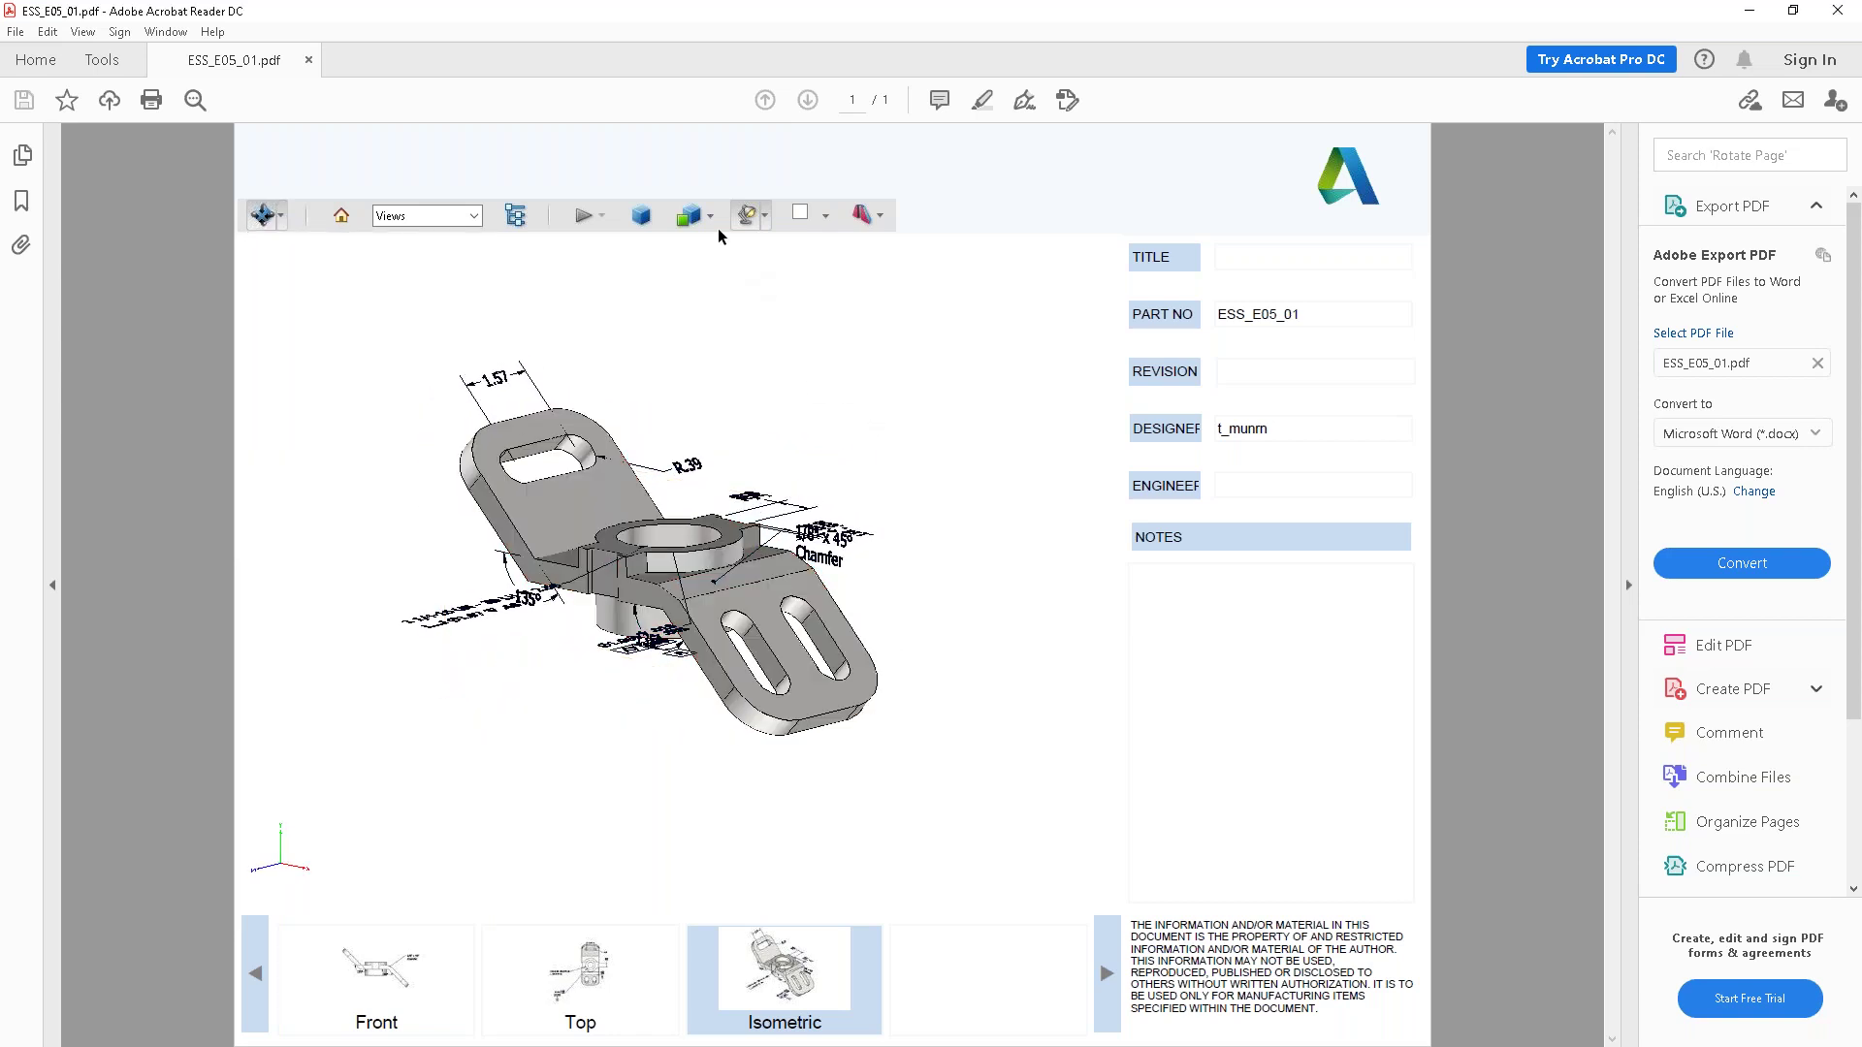
{"action": "left_click", "coordinate": [765, 216]}
{"action": "left_click", "coordinate": [766, 221]}
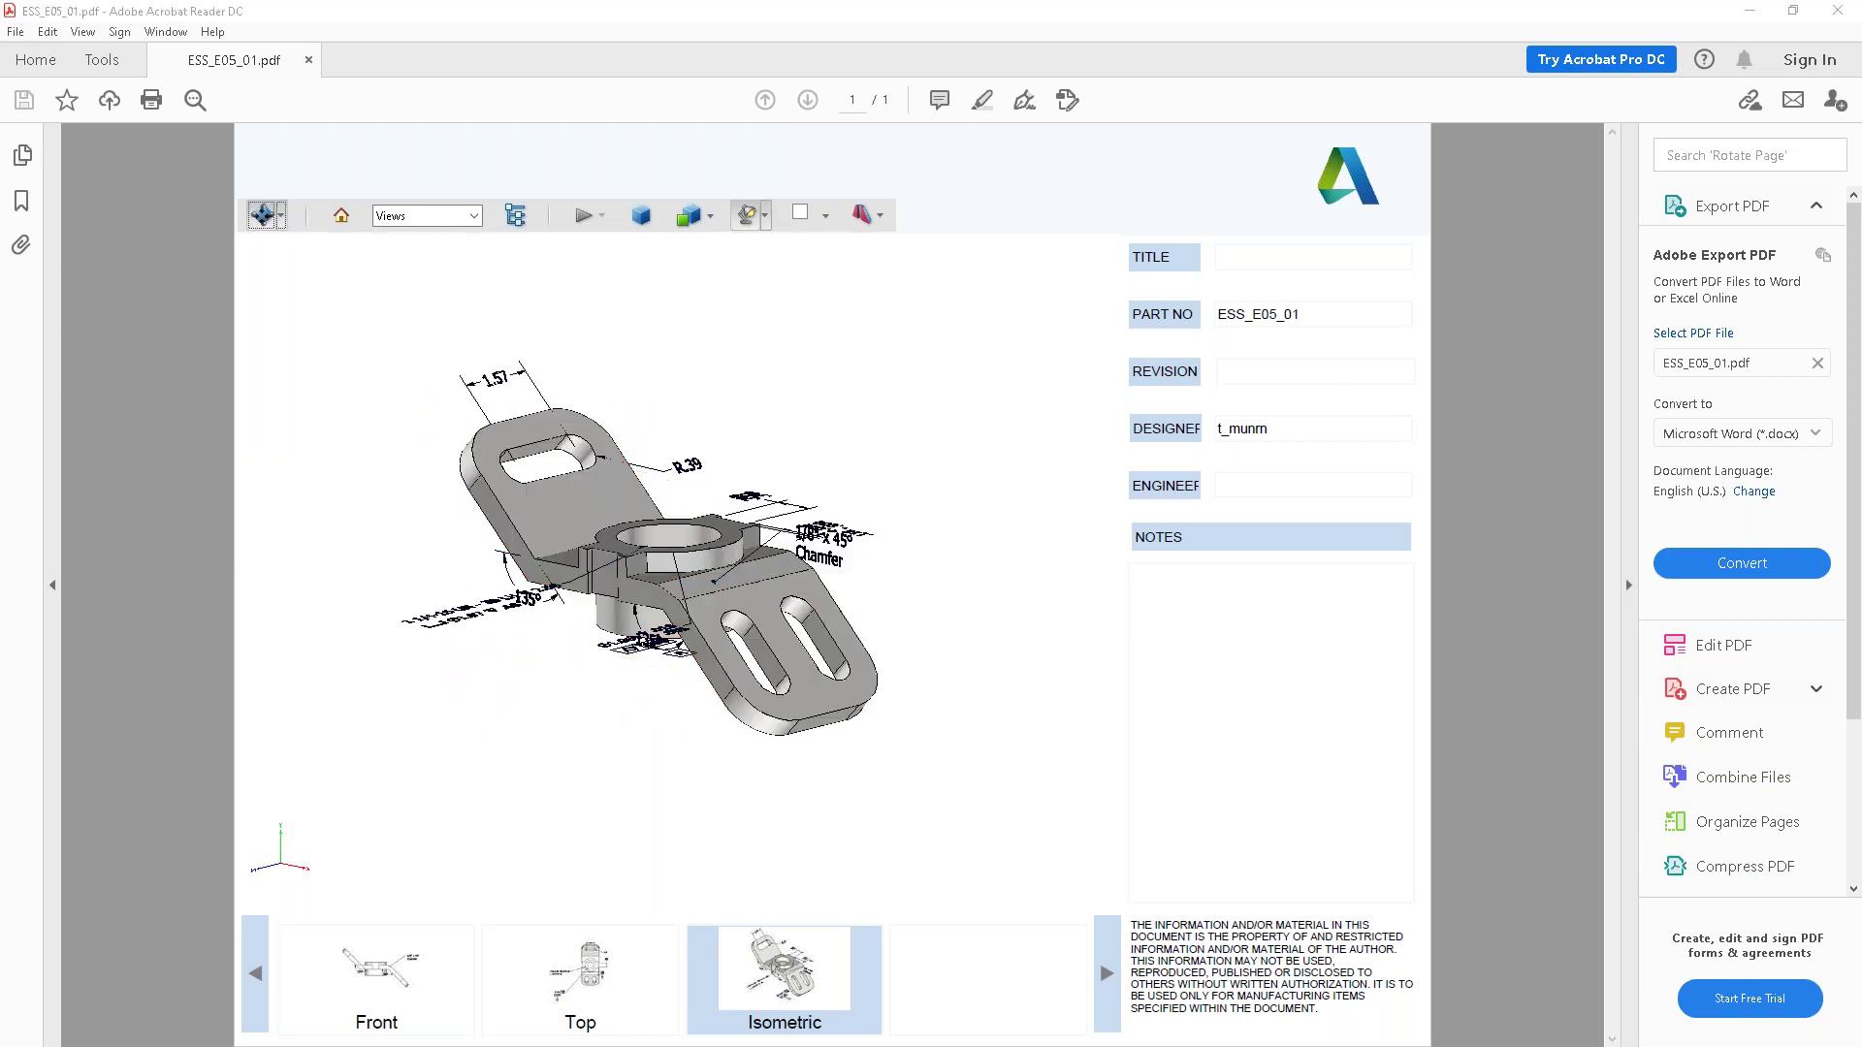
{"action": "left_click", "coordinate": [712, 217]}
{"action": "left_click", "coordinate": [717, 280]}
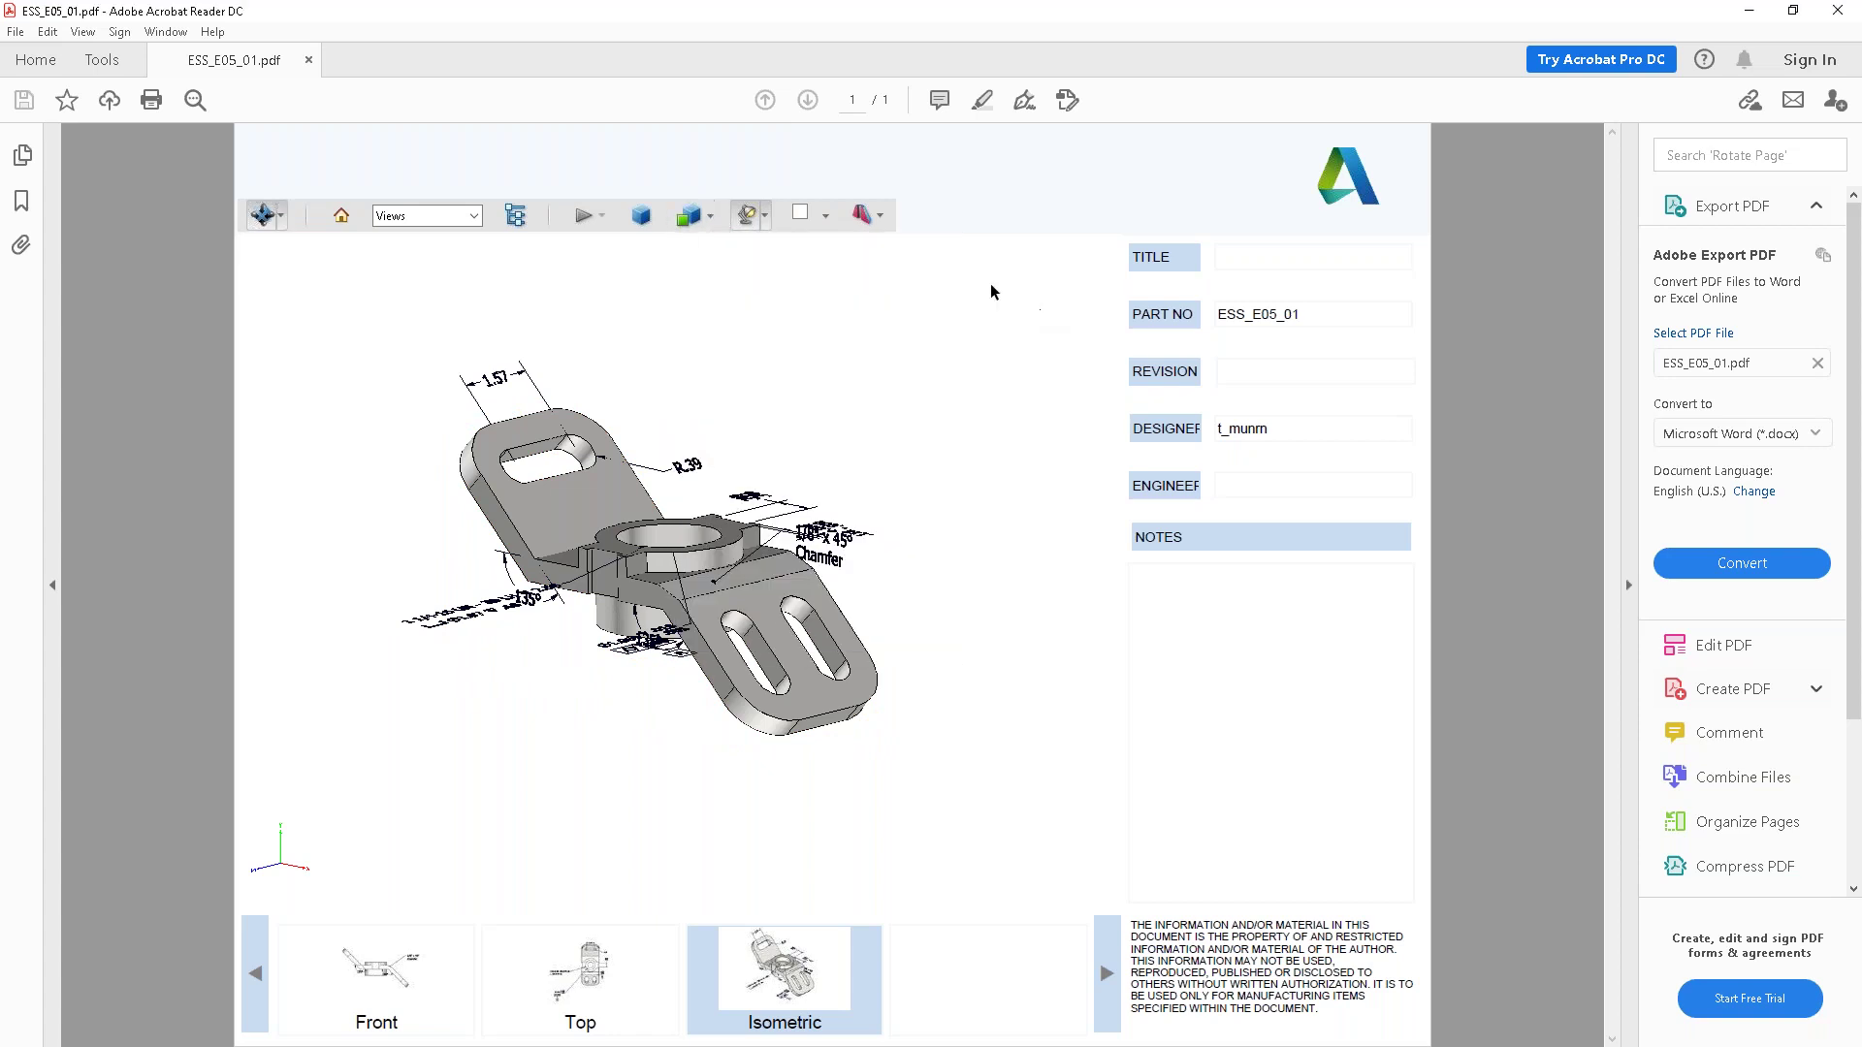
{"action": "left_click", "coordinate": [881, 215]}
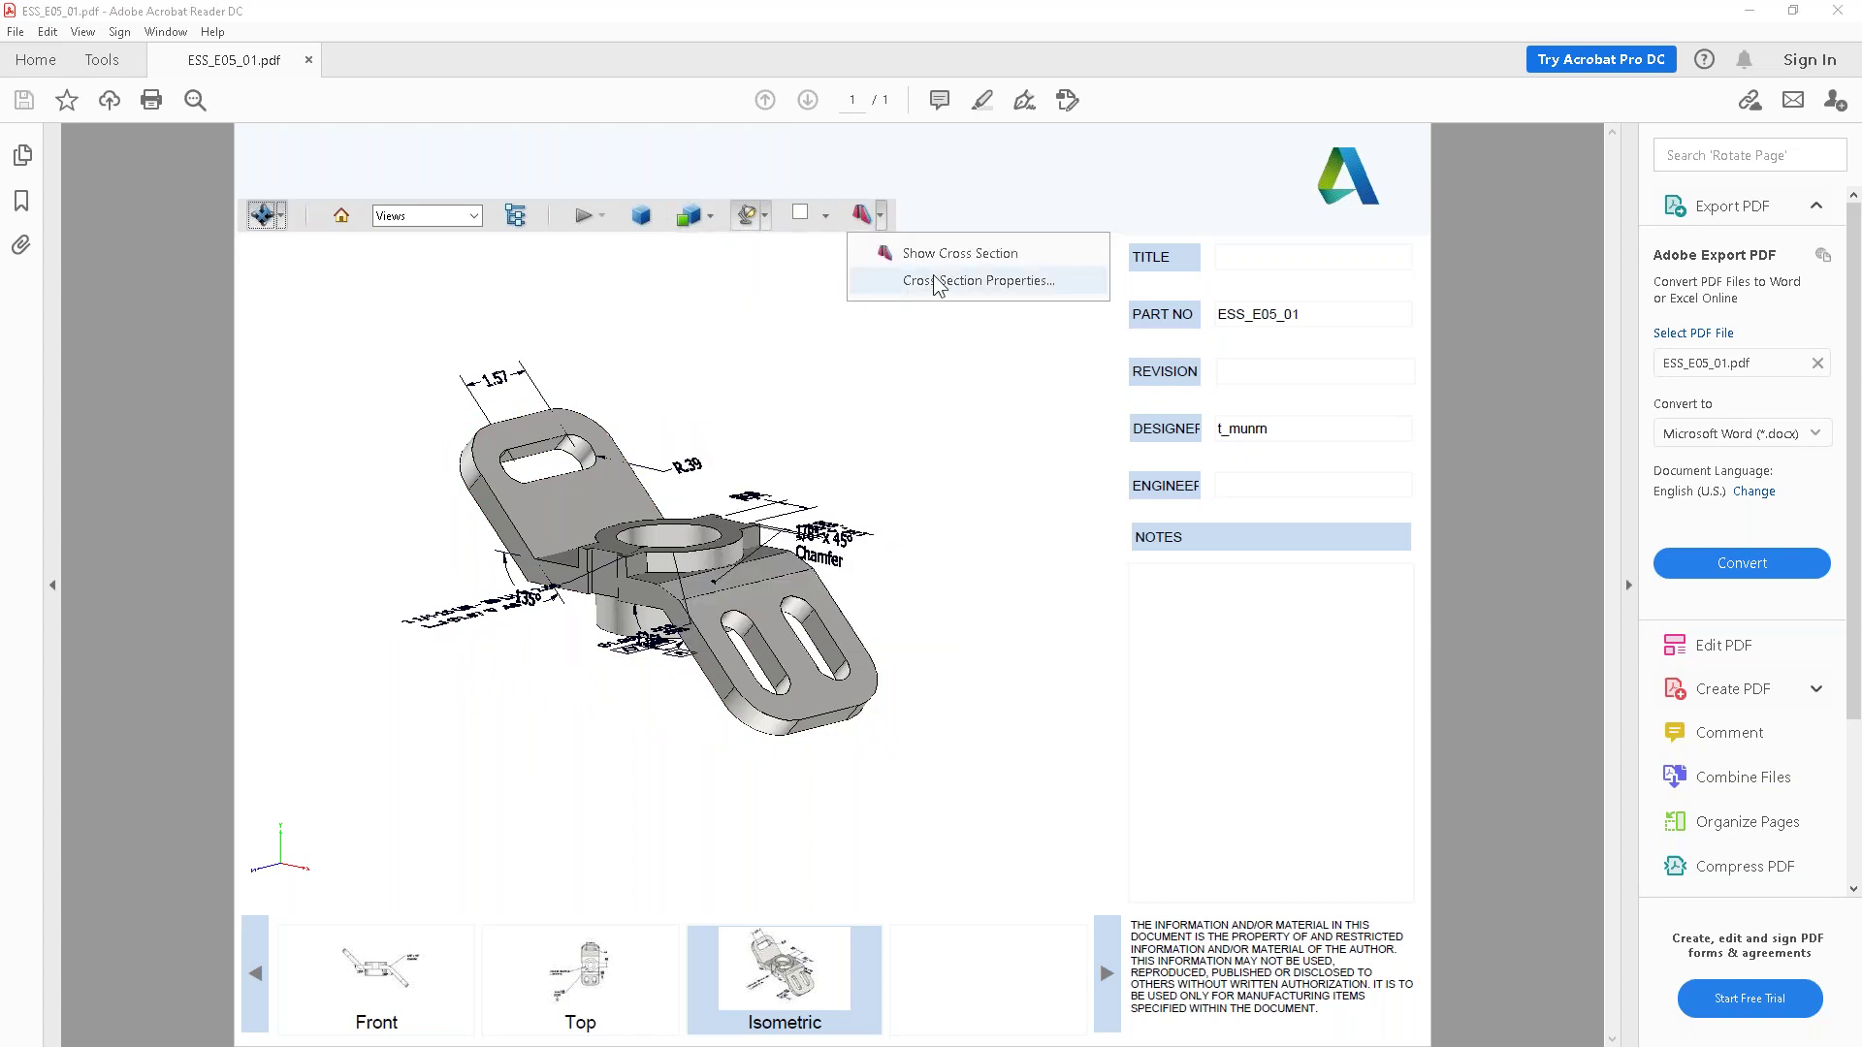
{"action": "left_click", "coordinate": [946, 374]}
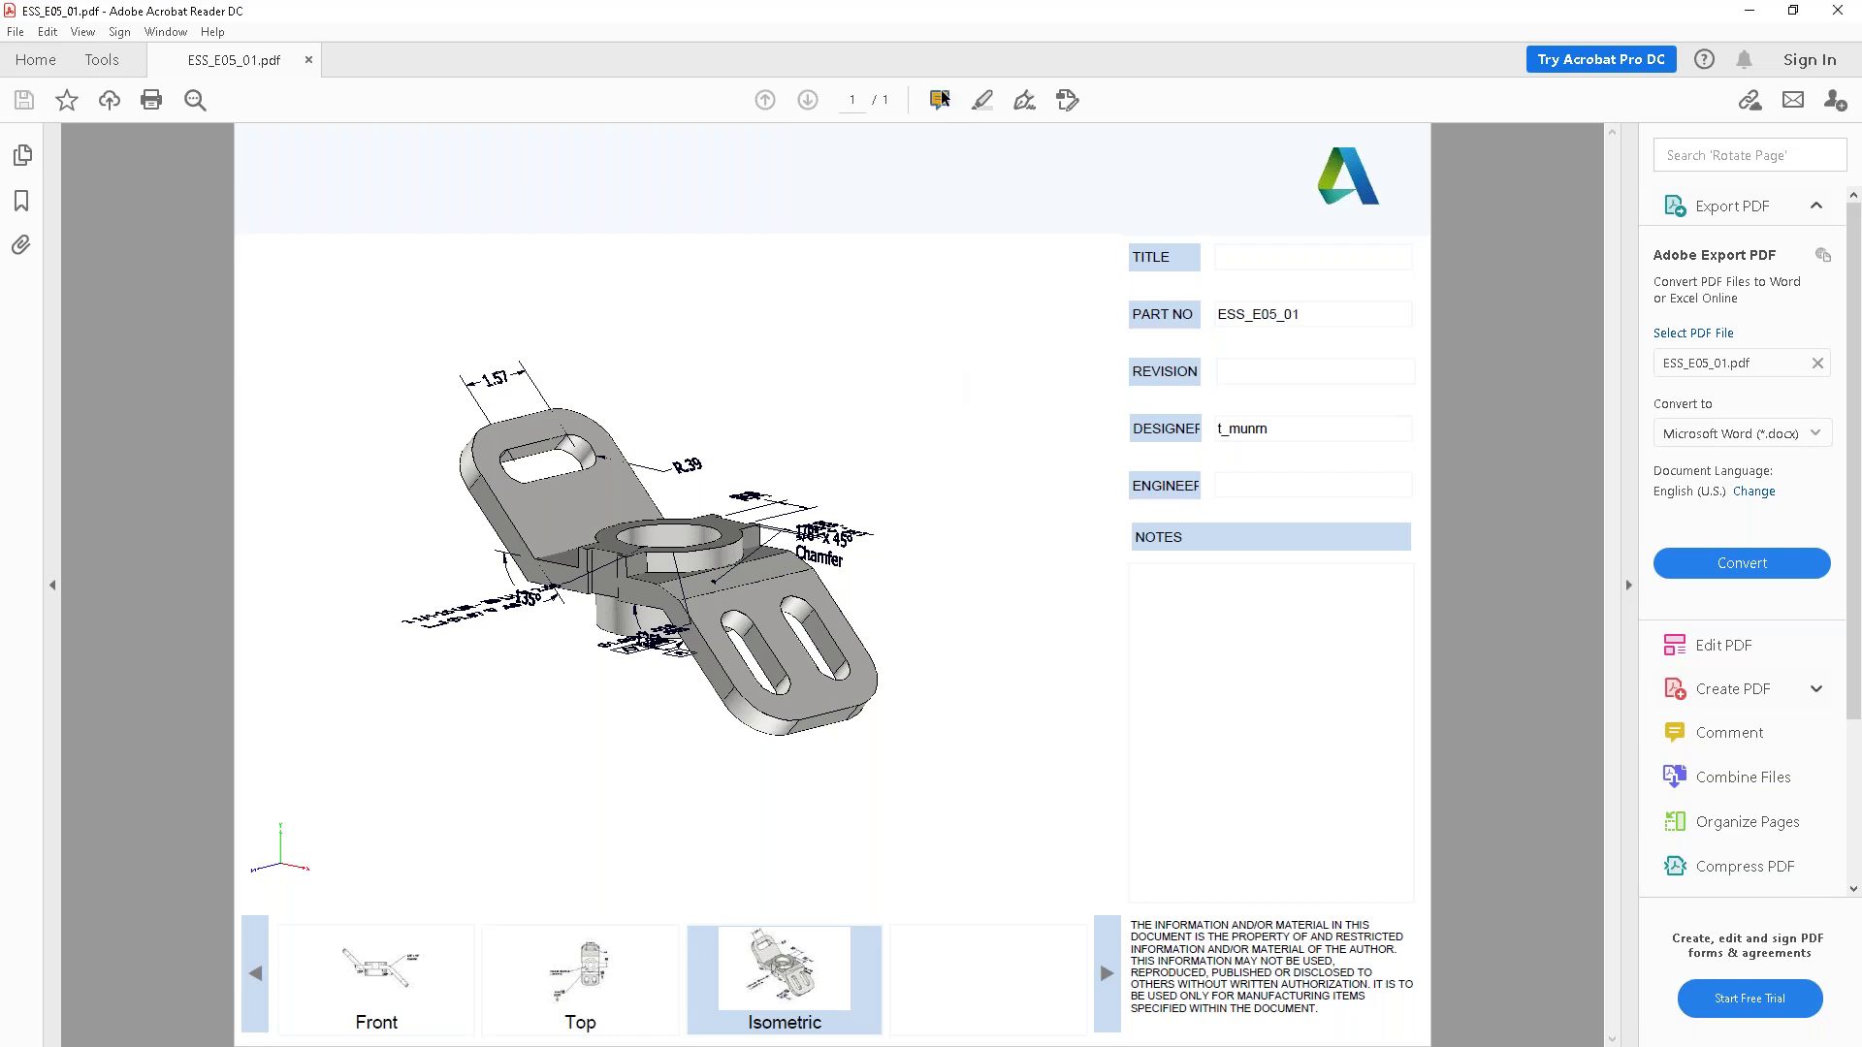
Display the bracket's Top, Front and Isometric design views one after another in the 3D PDF
{"action": "mouse_move", "coordinate": [994, 437]}
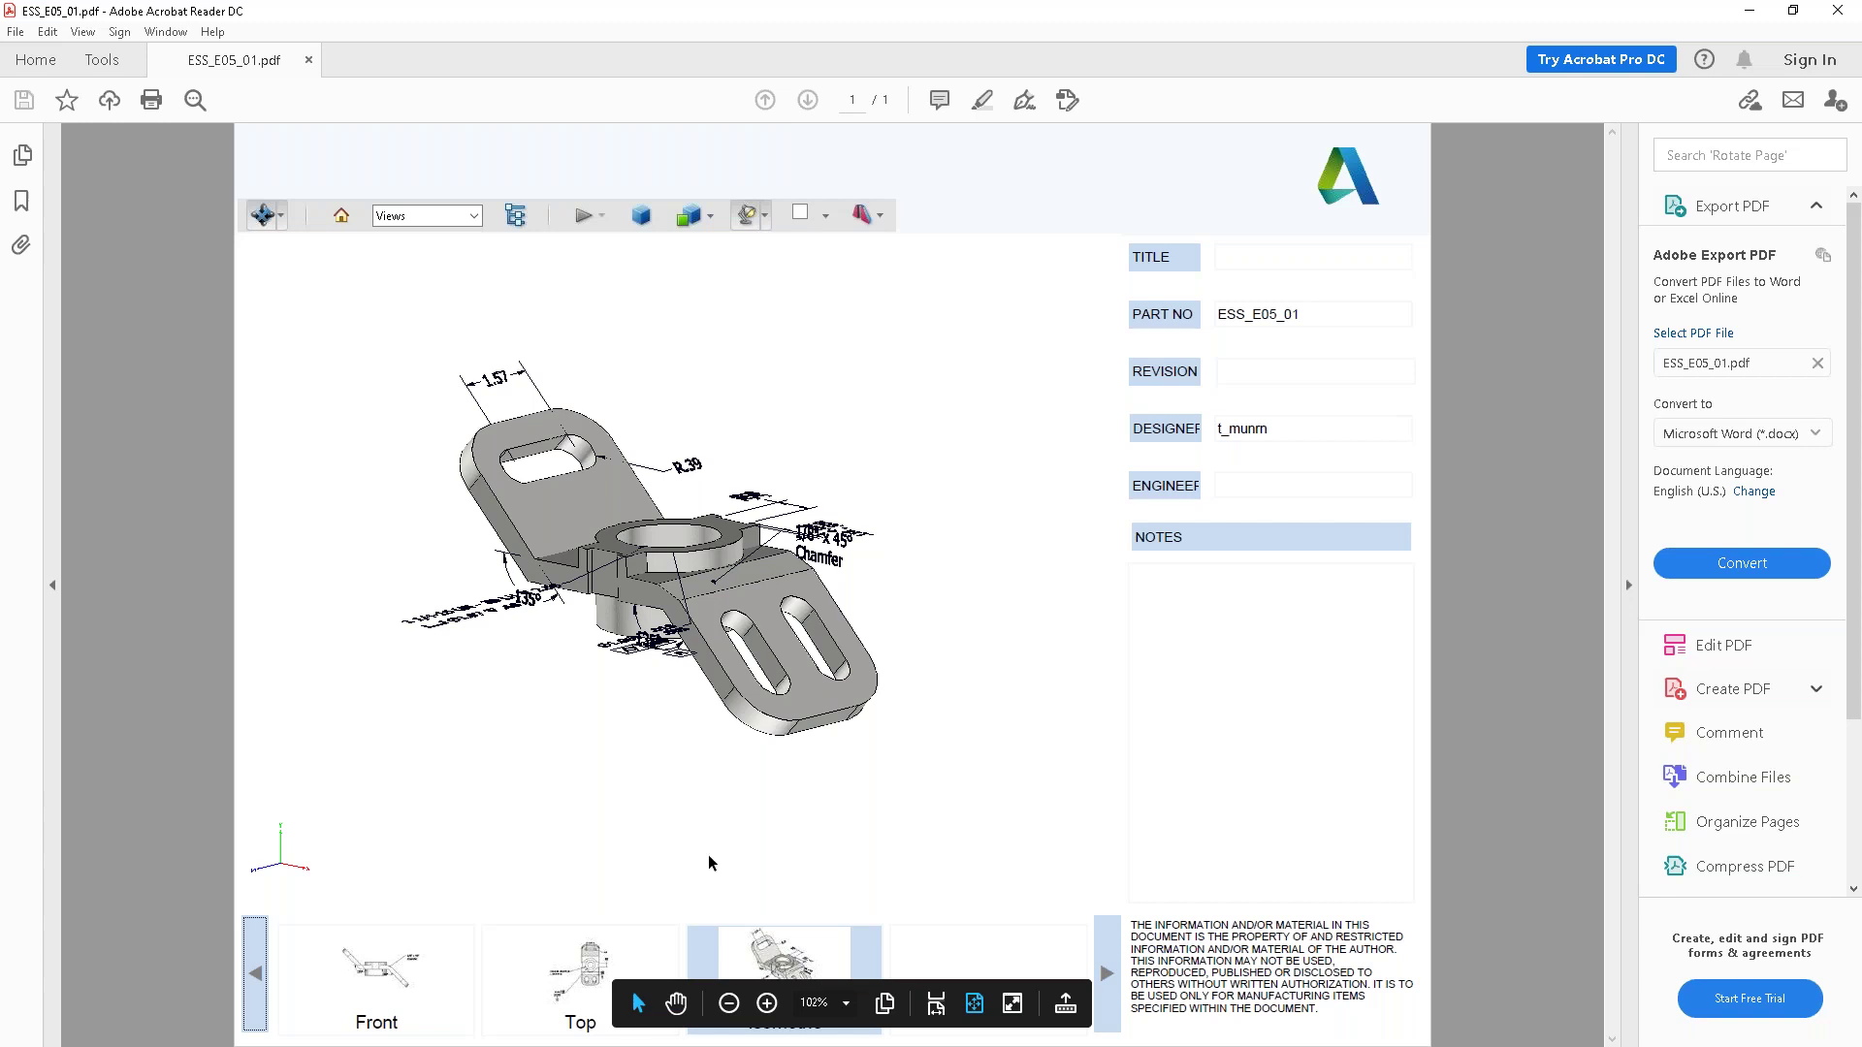
{"action": "left_click", "coordinate": [592, 969]}
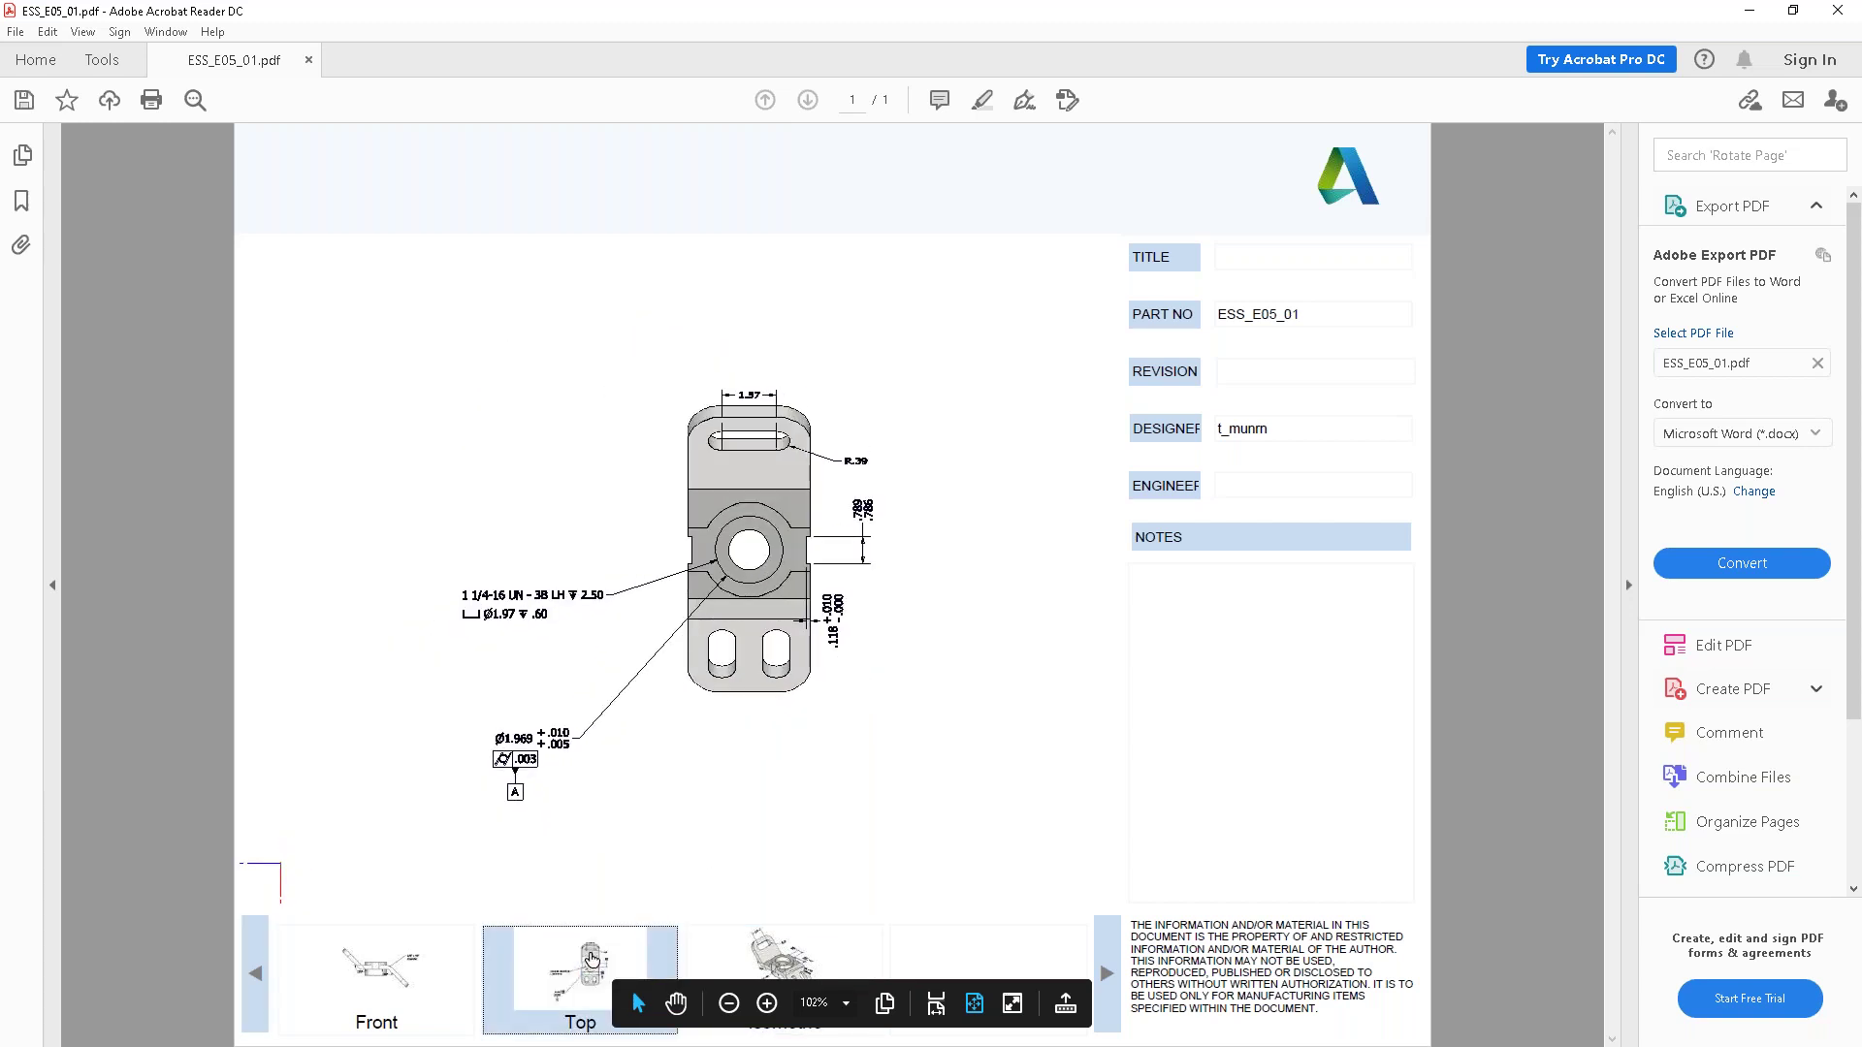
{"action": "mouse_move", "coordinate": [850, 683]}
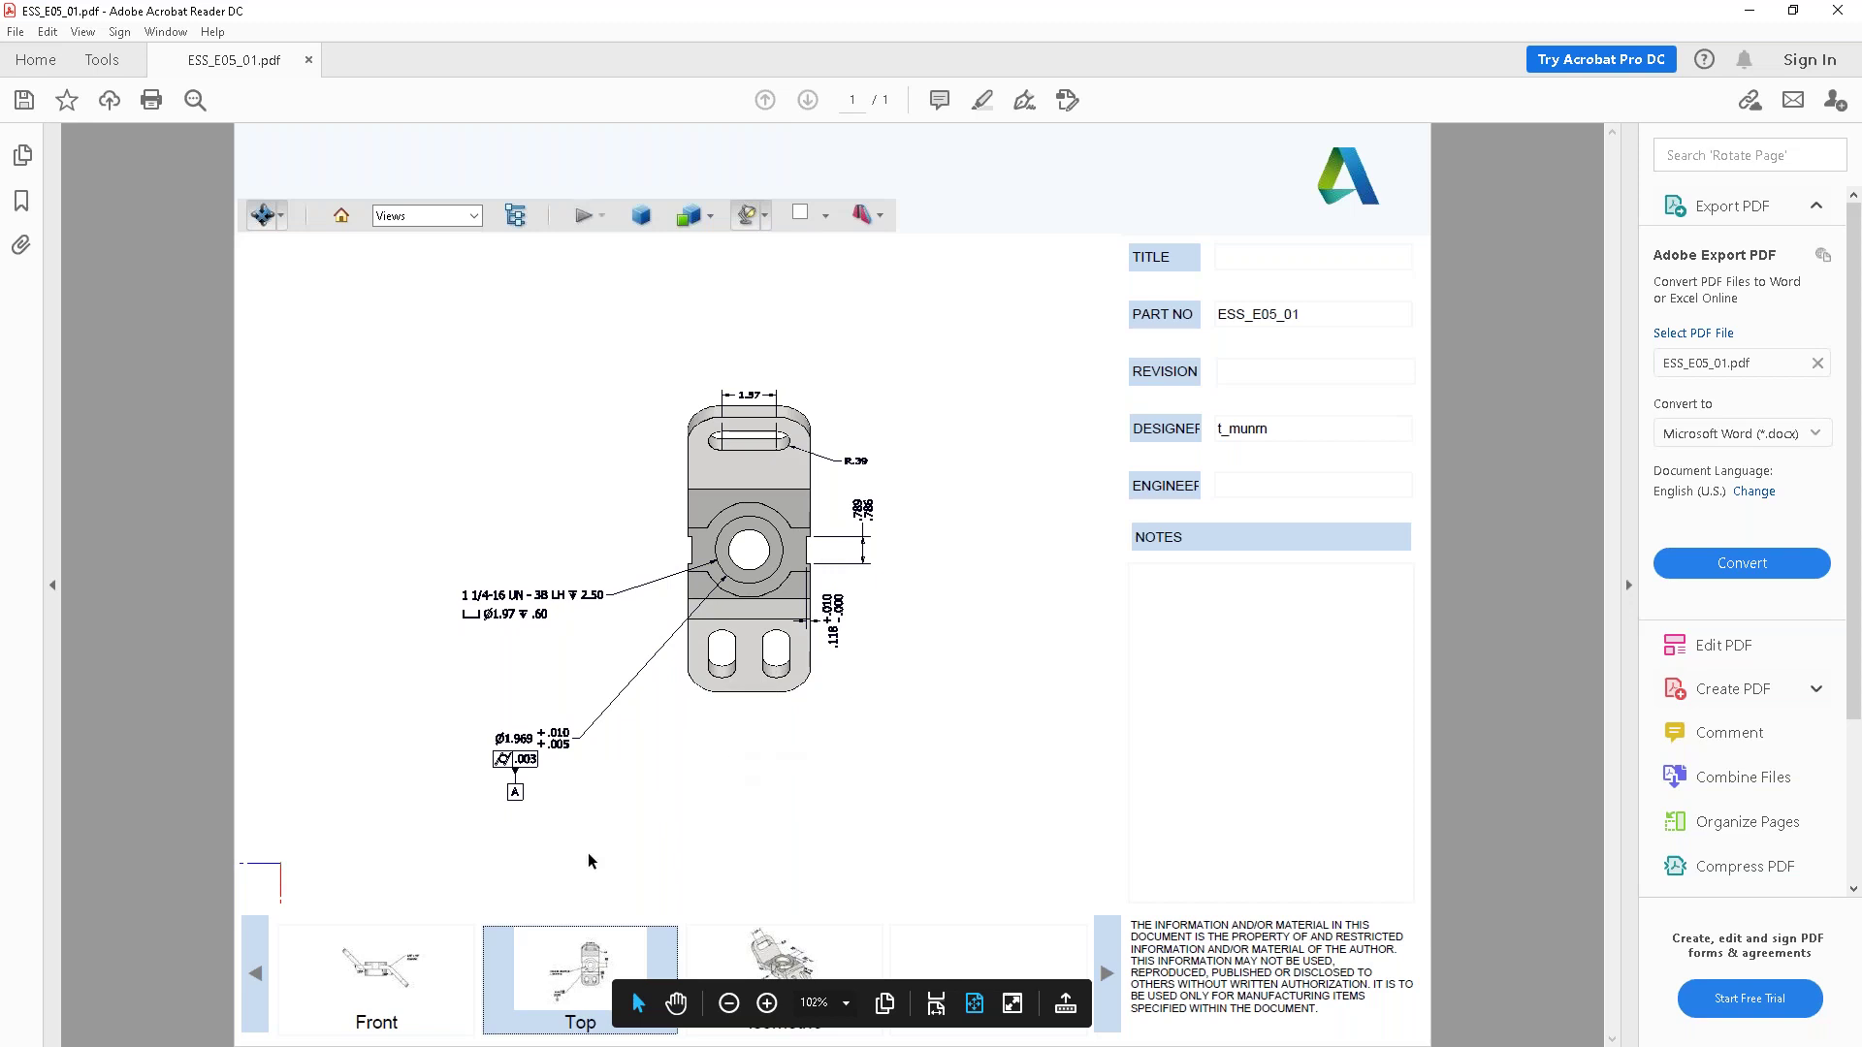
{"action": "left_click", "coordinate": [376, 970]}
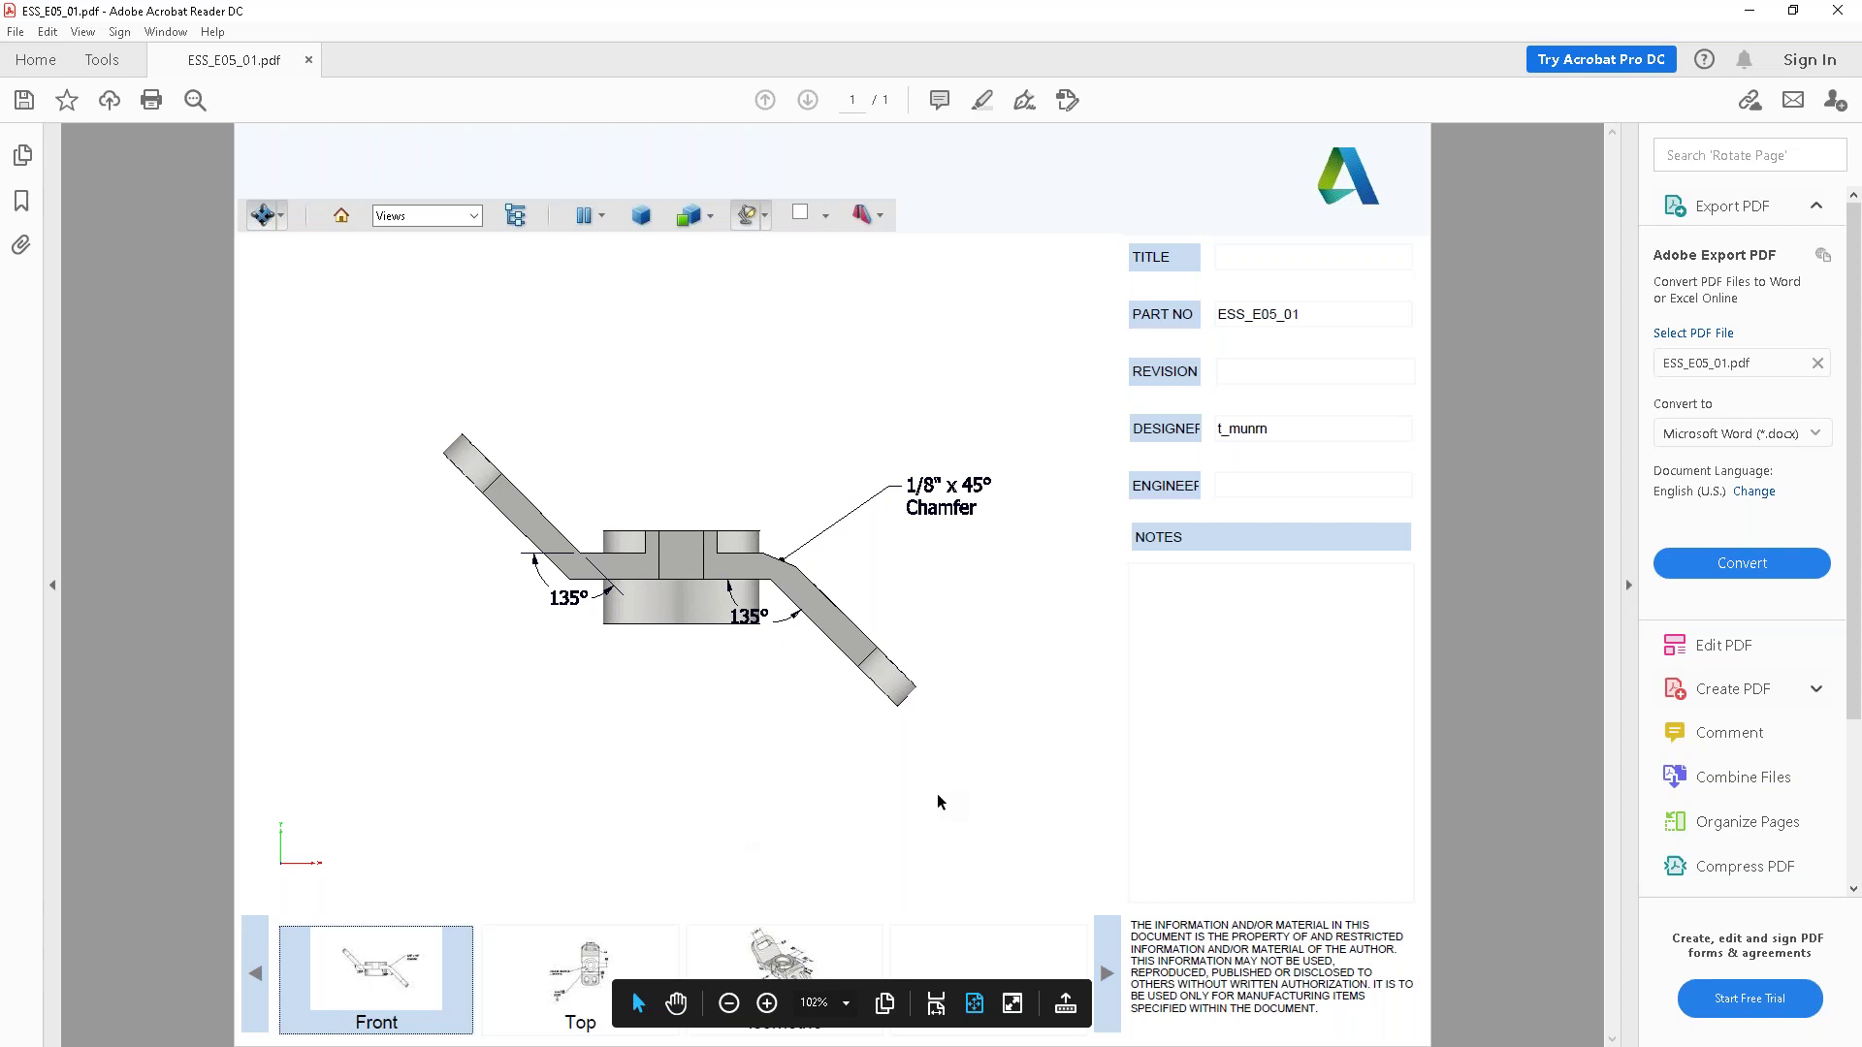
{"action": "left_click", "coordinate": [793, 946]}
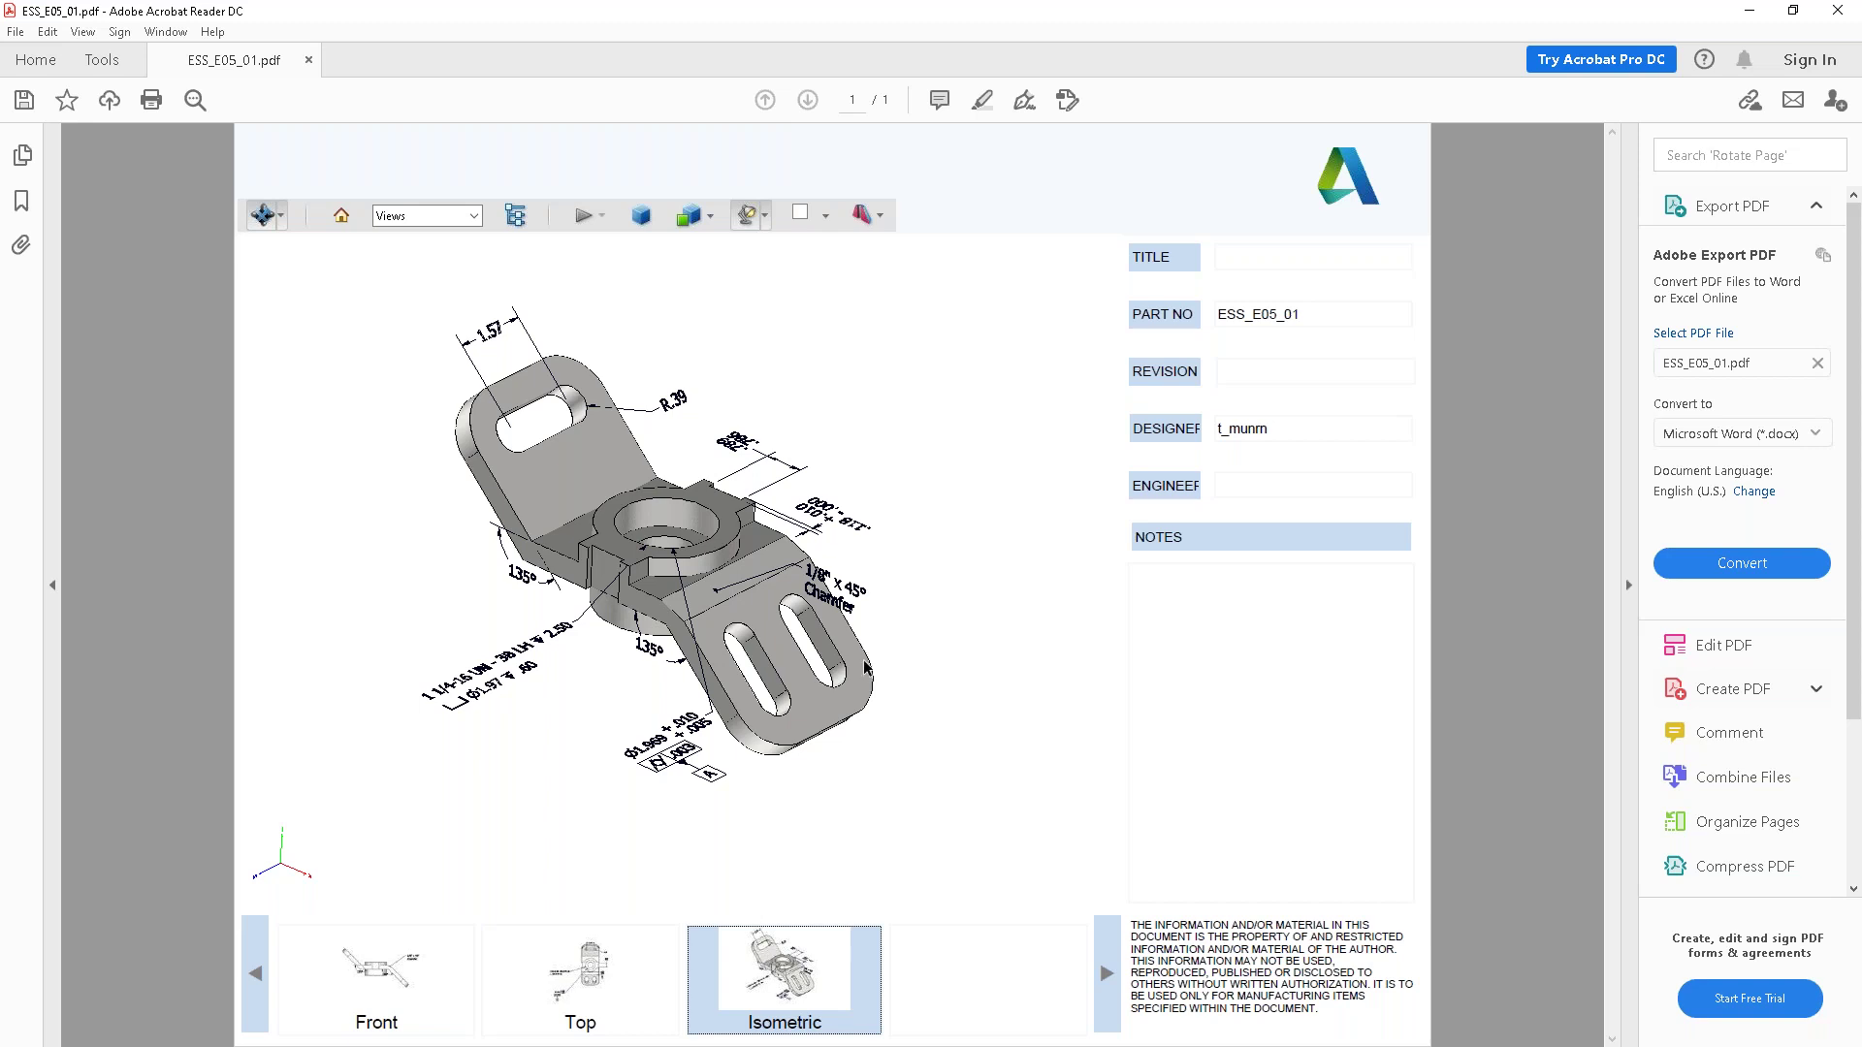
Examine the dimensions and tolerances around the bracket's central bore and slotted arm close up from slightly different angles
{"action": "scroll", "coordinate": [665, 514], "scroll_direction": "up", "scroll_amount": 5}
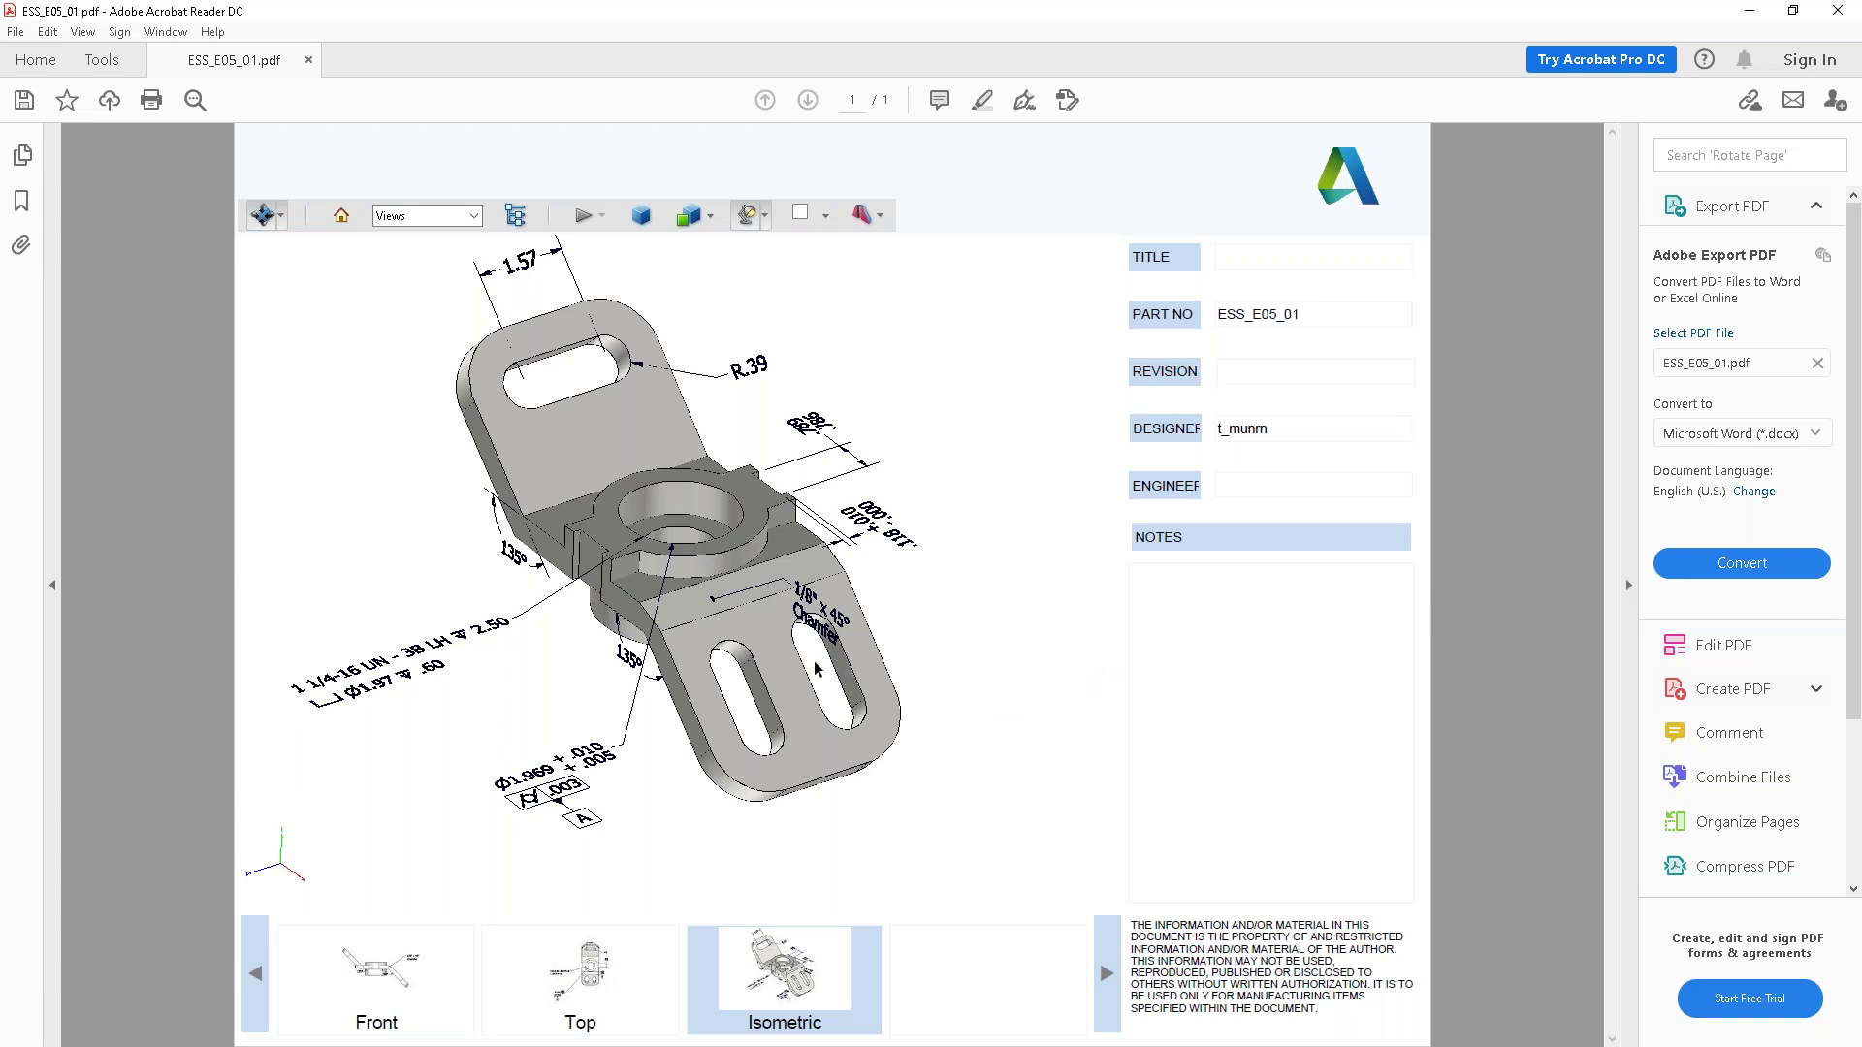
{"action": "left_click_drag", "start_coordinate": [816, 665], "coordinate": [849, 671]}
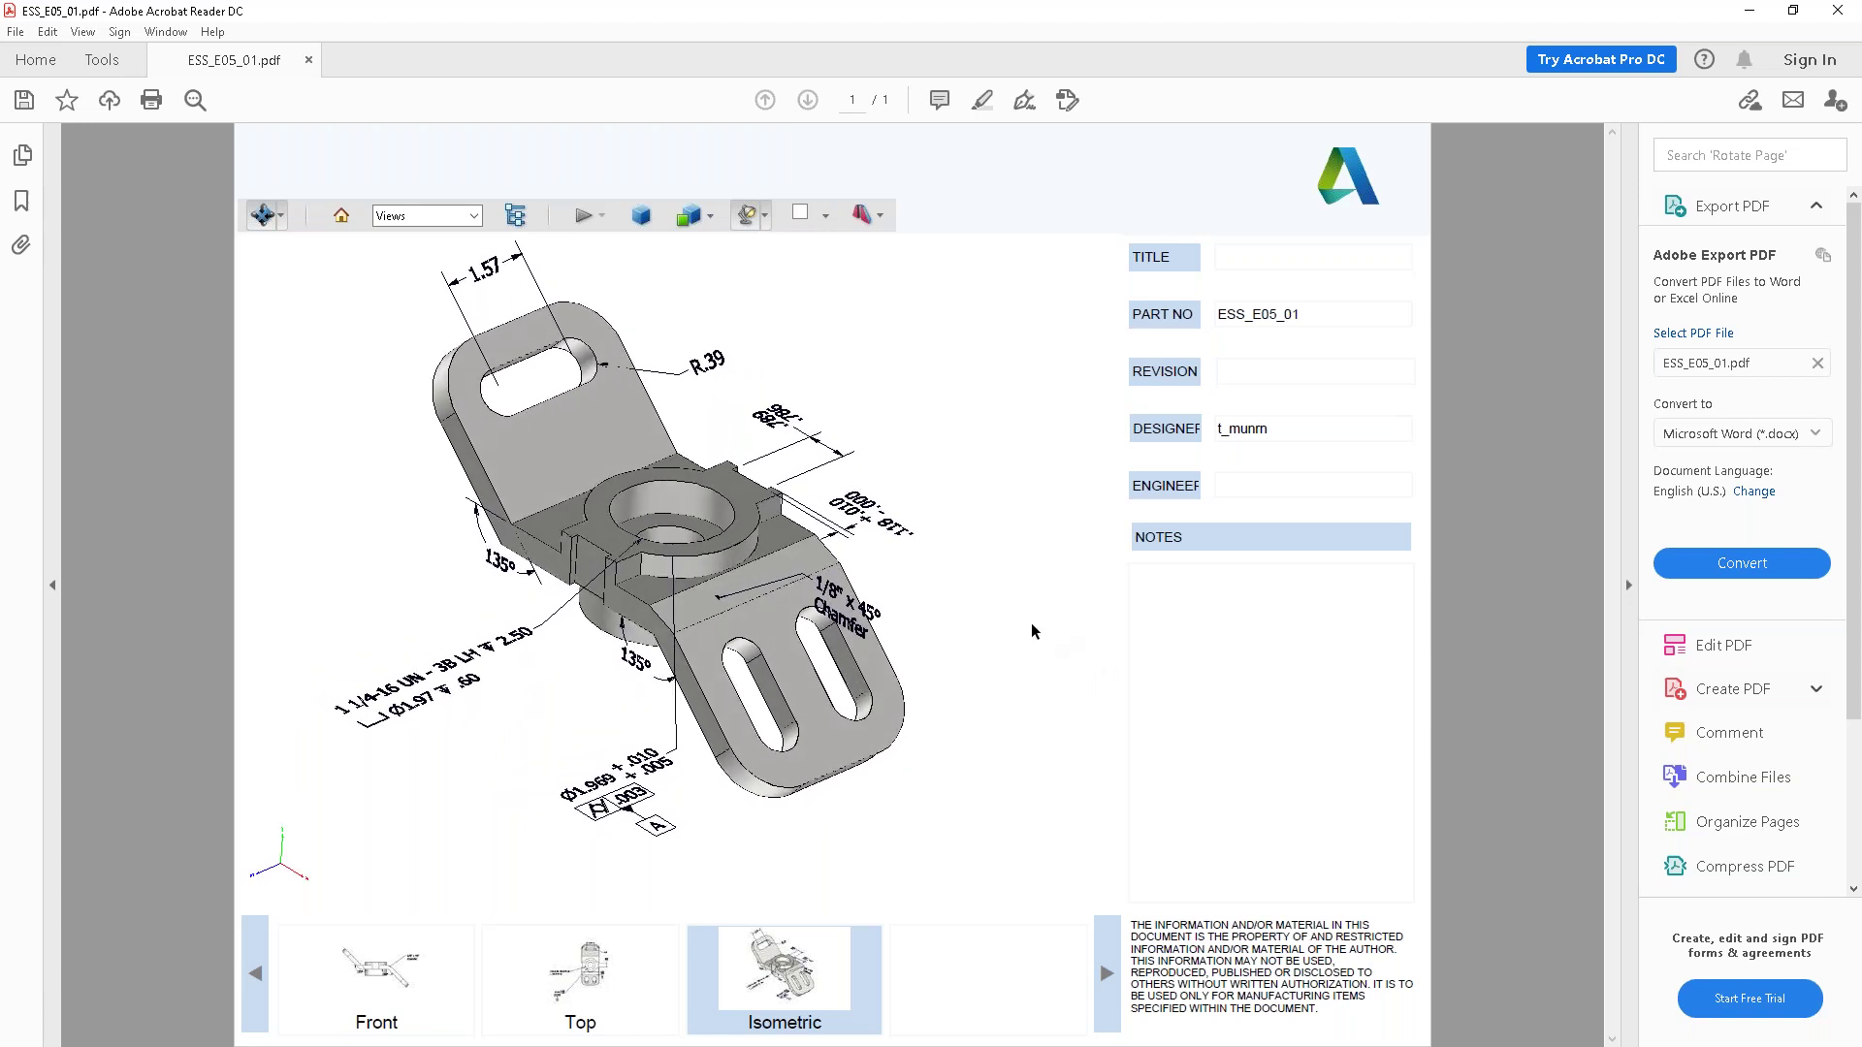
{"action": "mouse_move", "coordinate": [908, 646]}
{"action": "left_mouse_down"}
{"action": "mouse_move", "coordinate": [898, 621]}
{"action": "mouse_move", "coordinate": [942, 646]}
{"action": "left_mouse_up"}
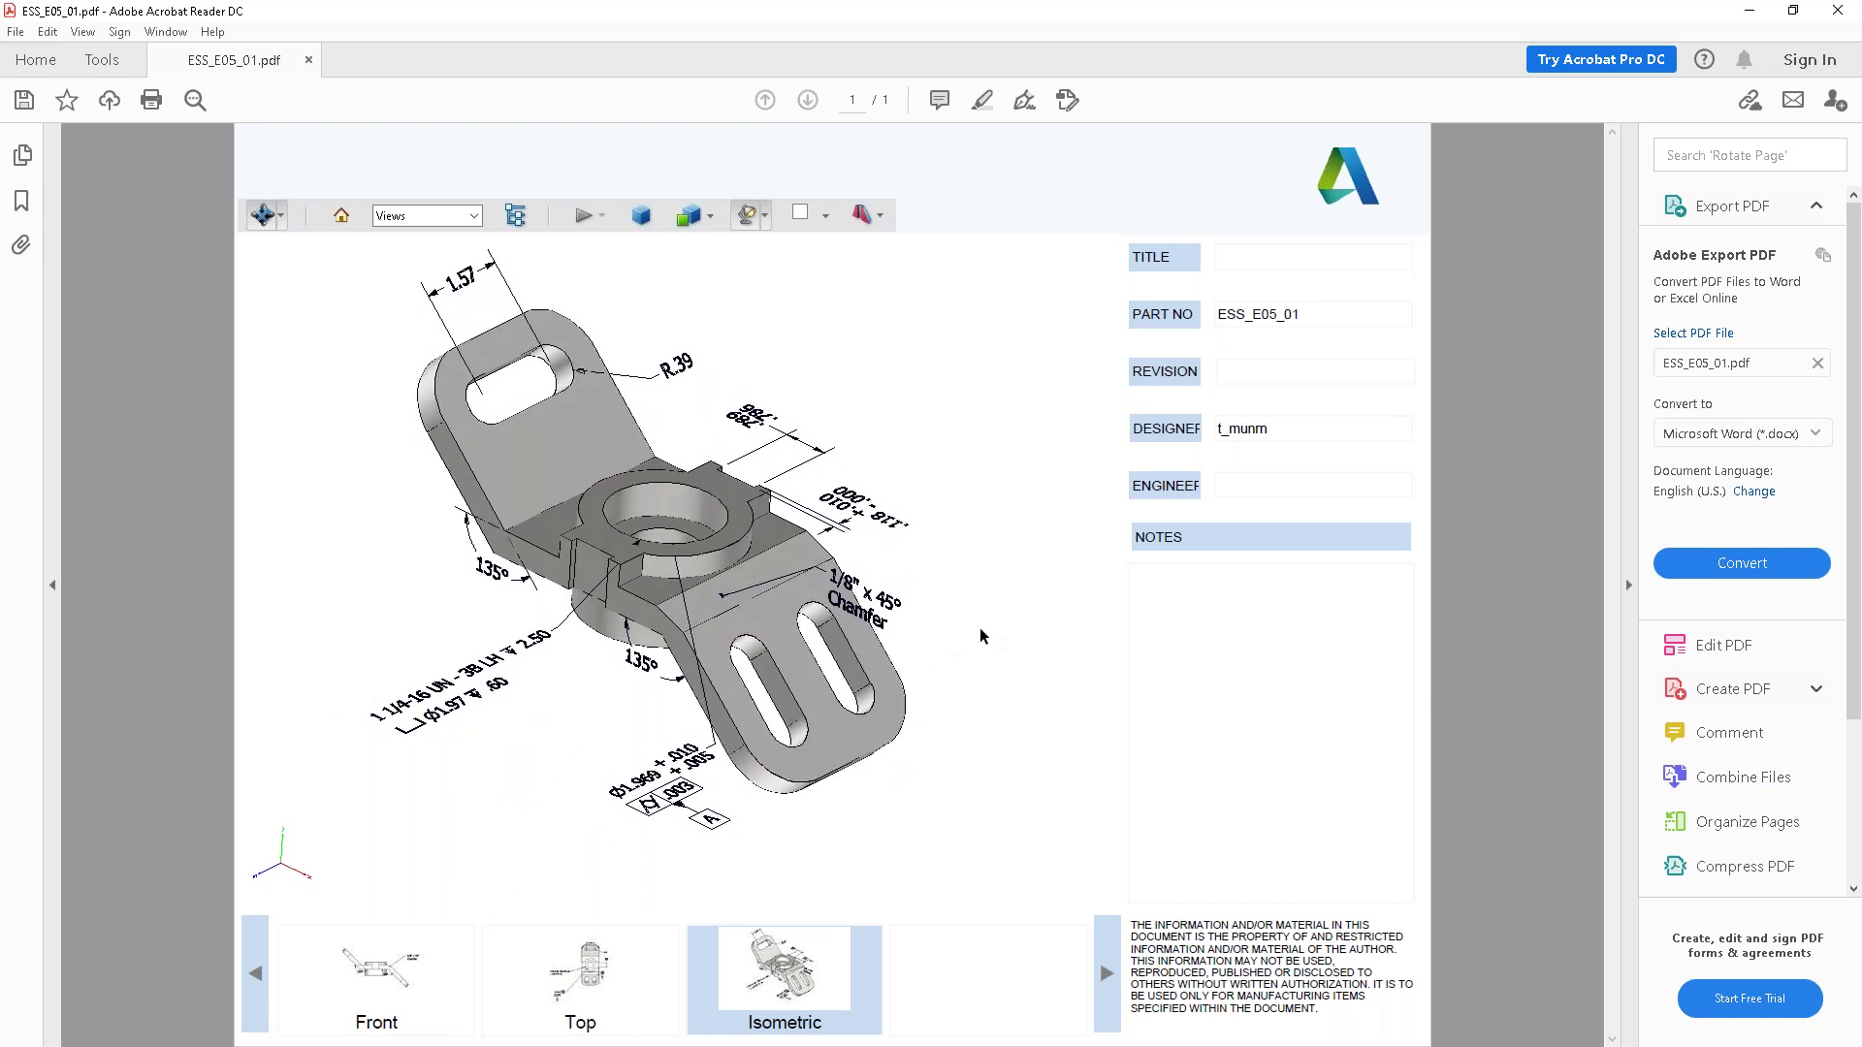
{"action": "left_click_drag", "start_coordinate": [762, 648], "coordinate": [815, 546]}
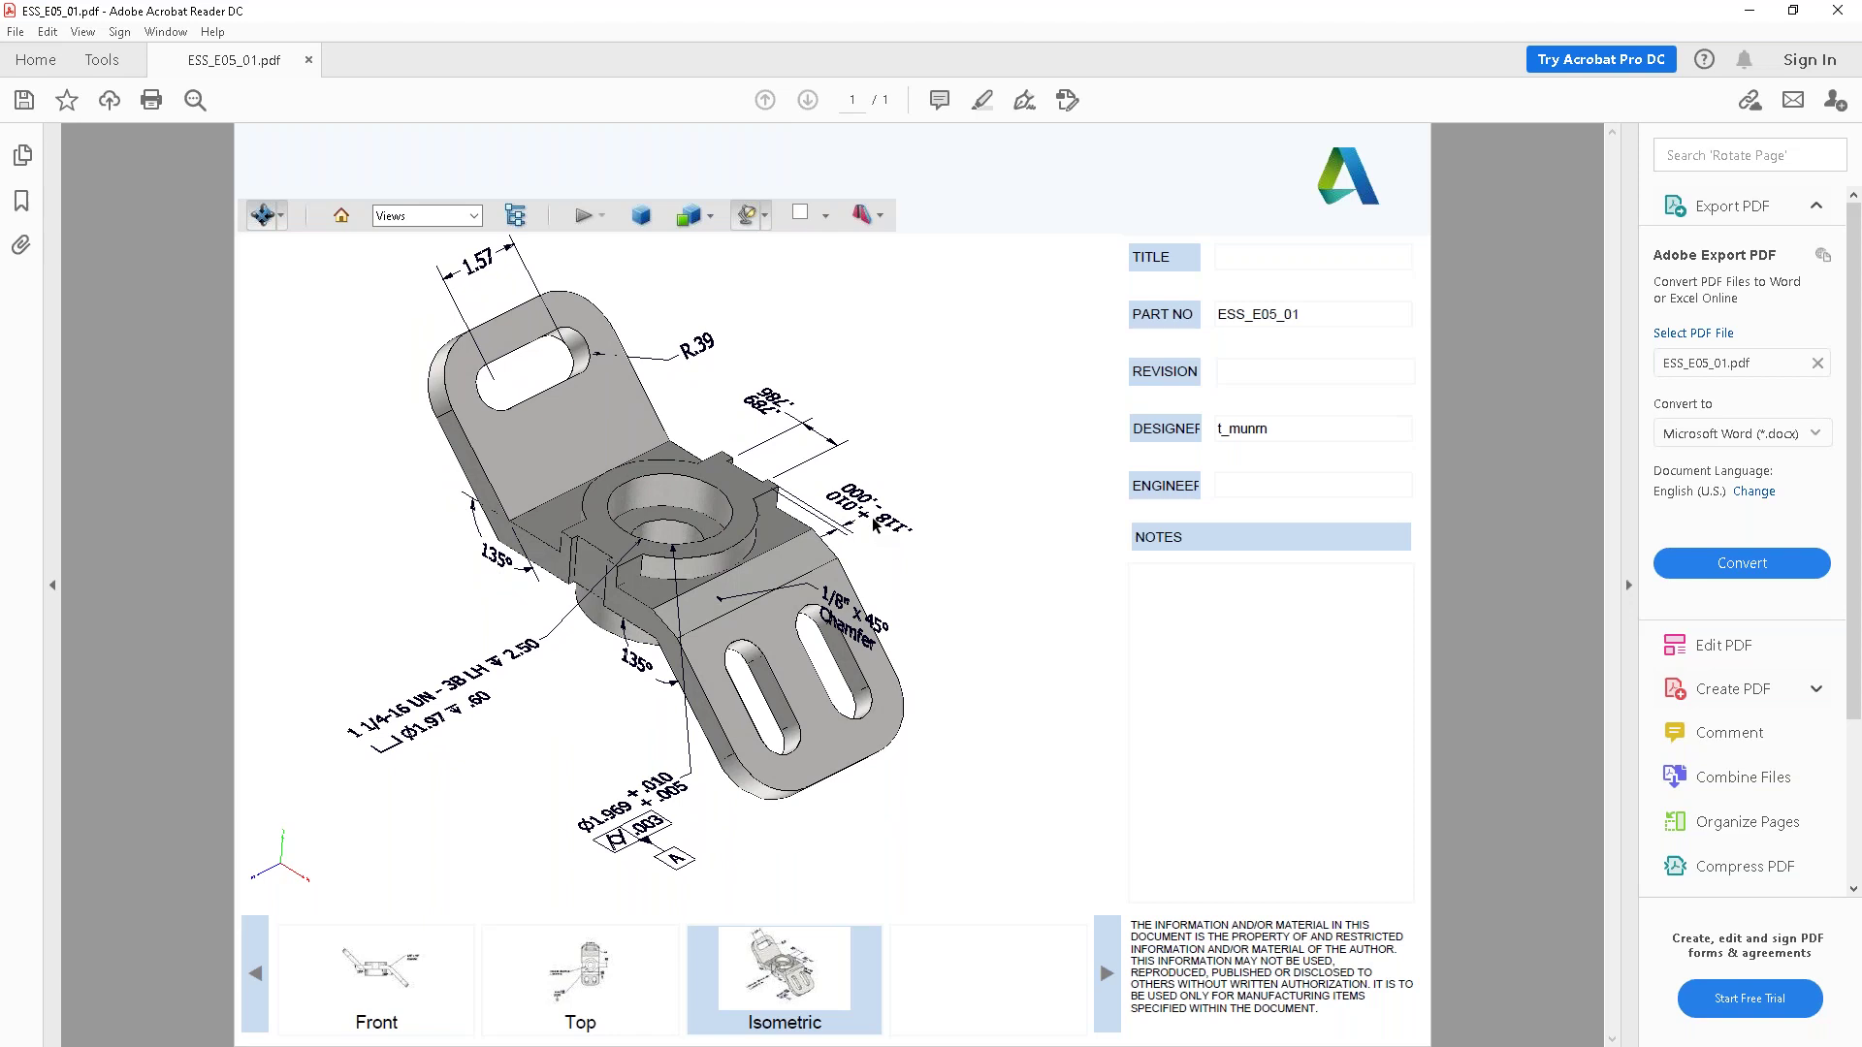
{"action": "scroll", "coordinate": [876, 525], "scroll_direction": "up", "scroll_amount": 3}
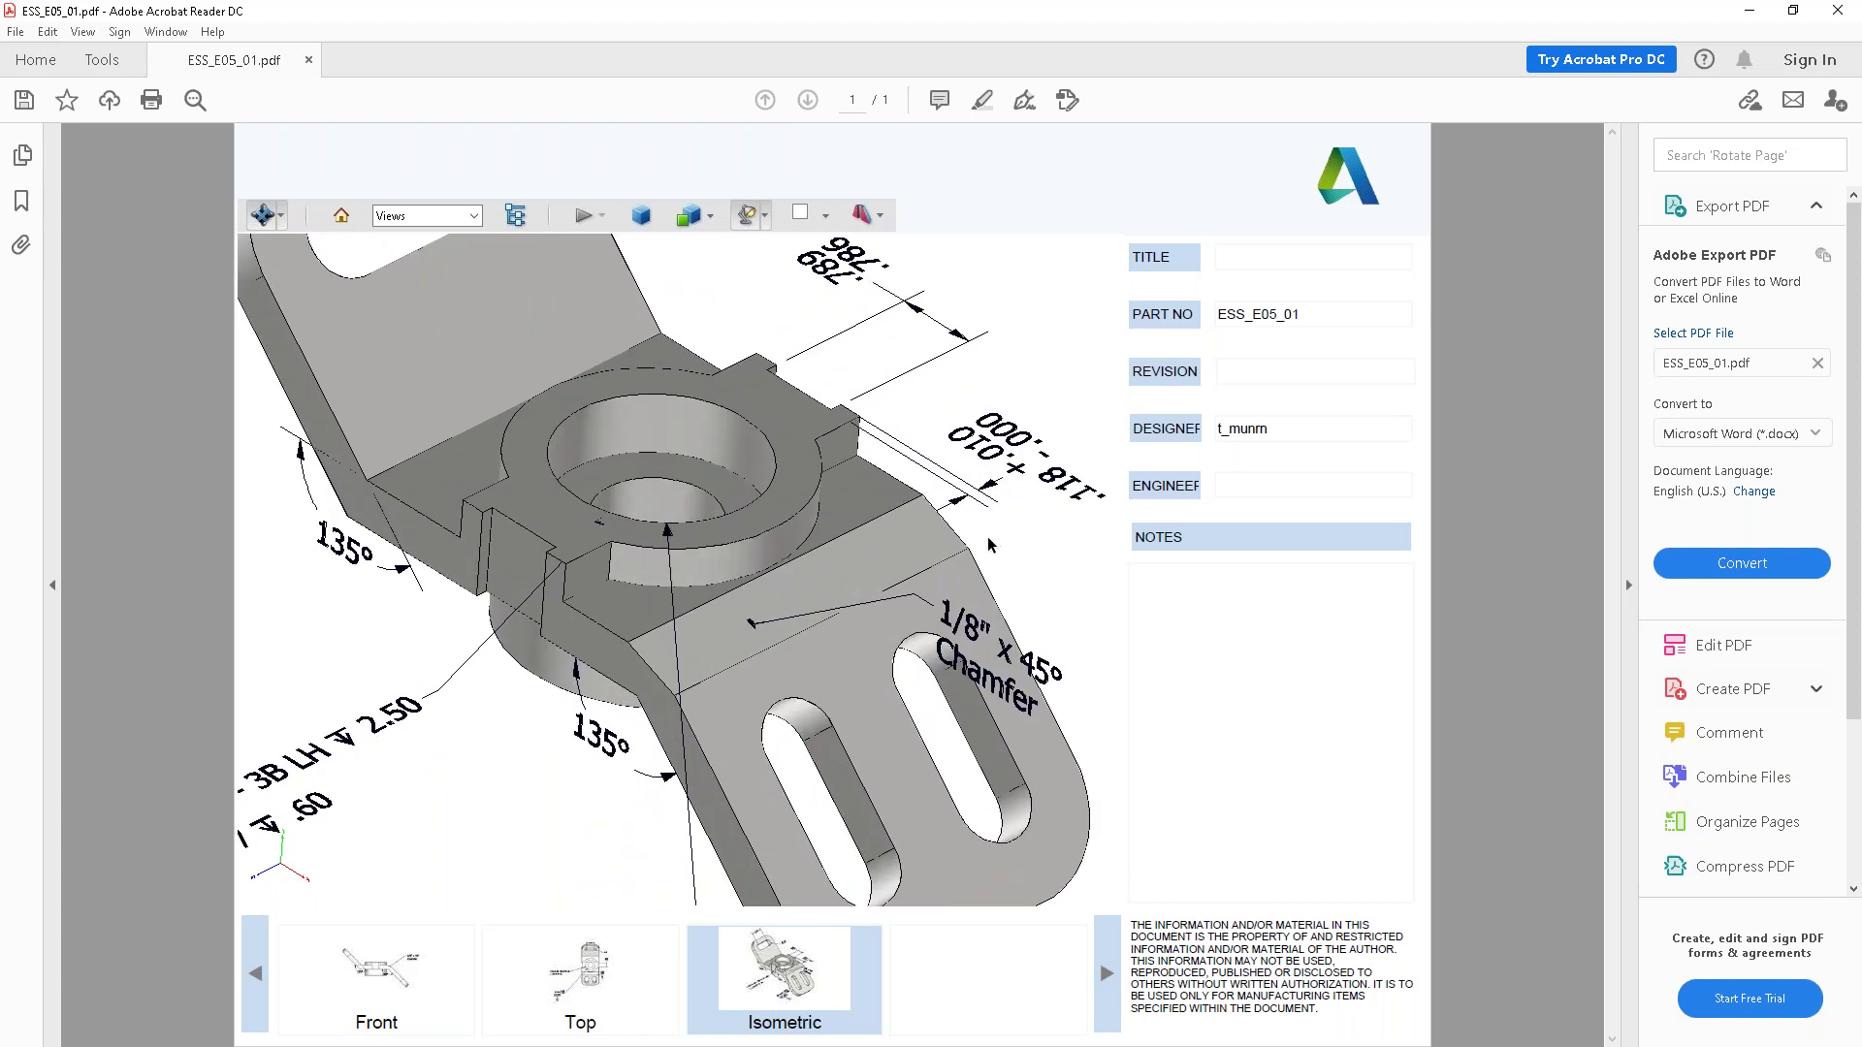
{"action": "left_click_drag", "start_coordinate": [902, 720], "coordinate": [998, 681]}
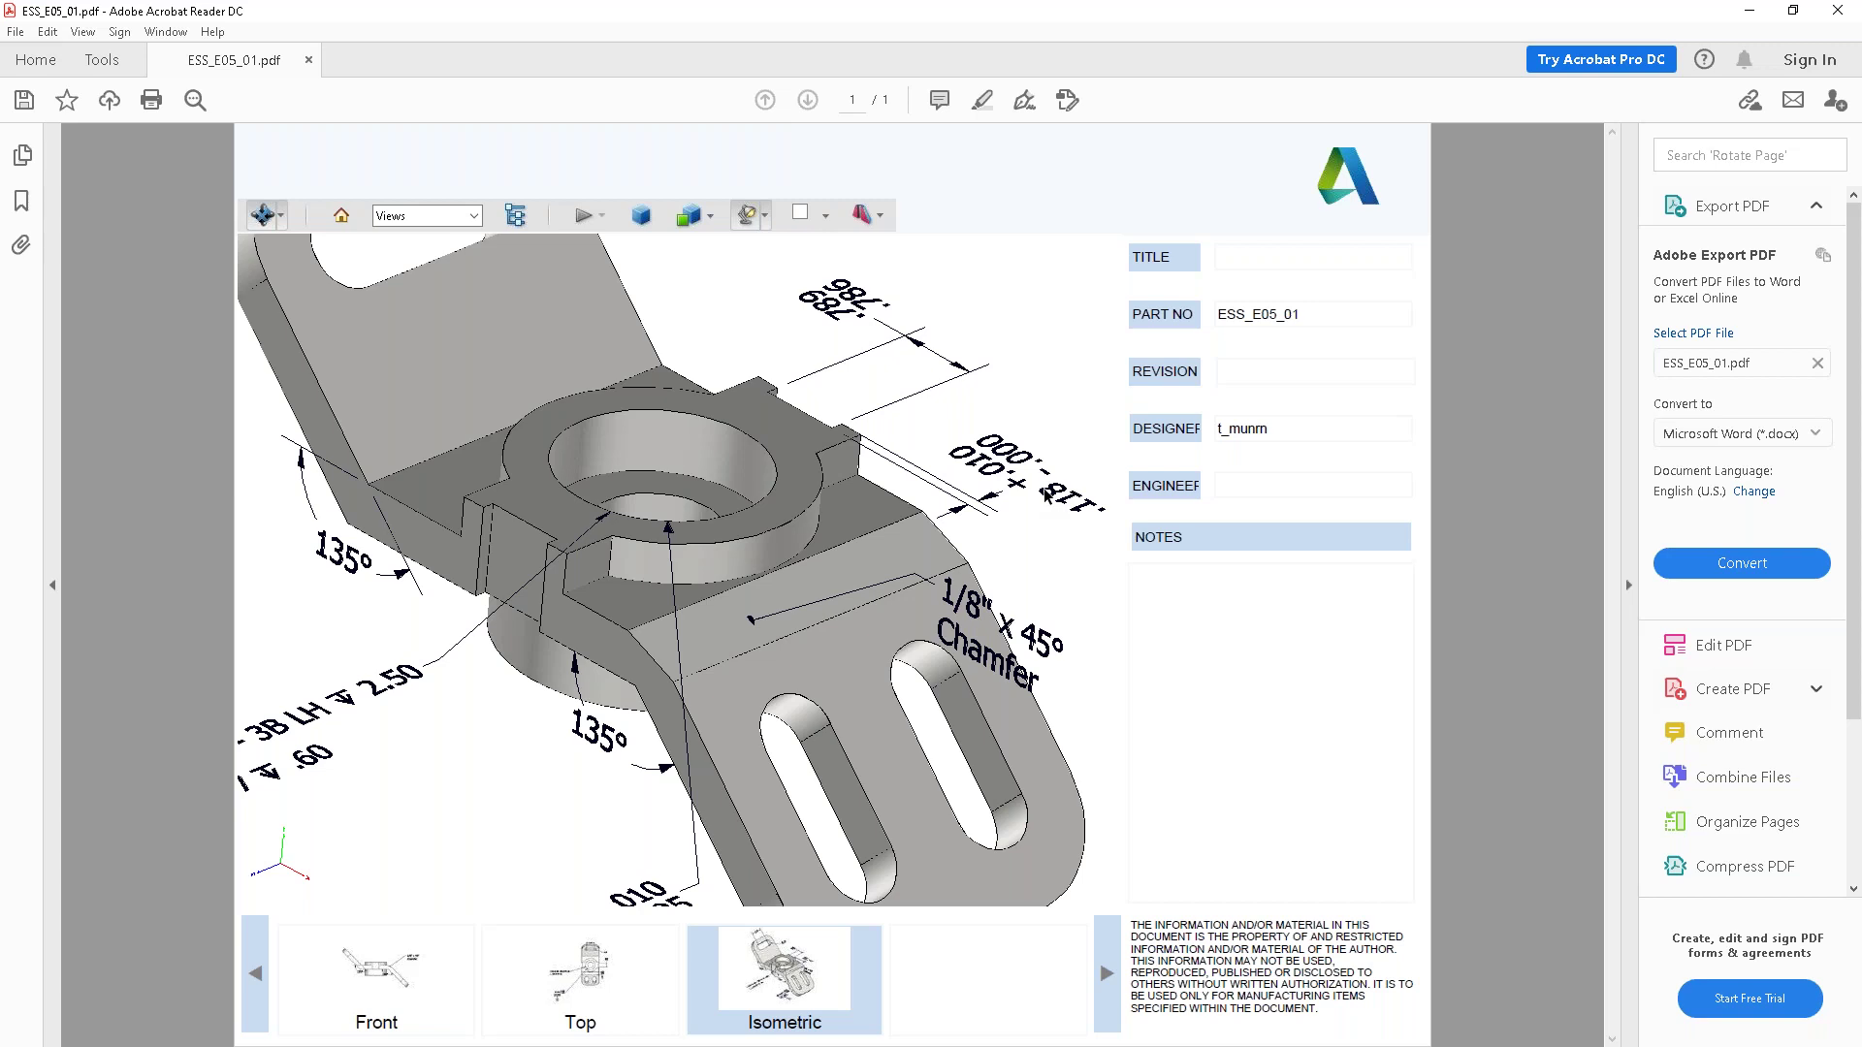
{"action": "left_click_drag", "start_coordinate": [1047, 519], "coordinate": [1031, 517]}
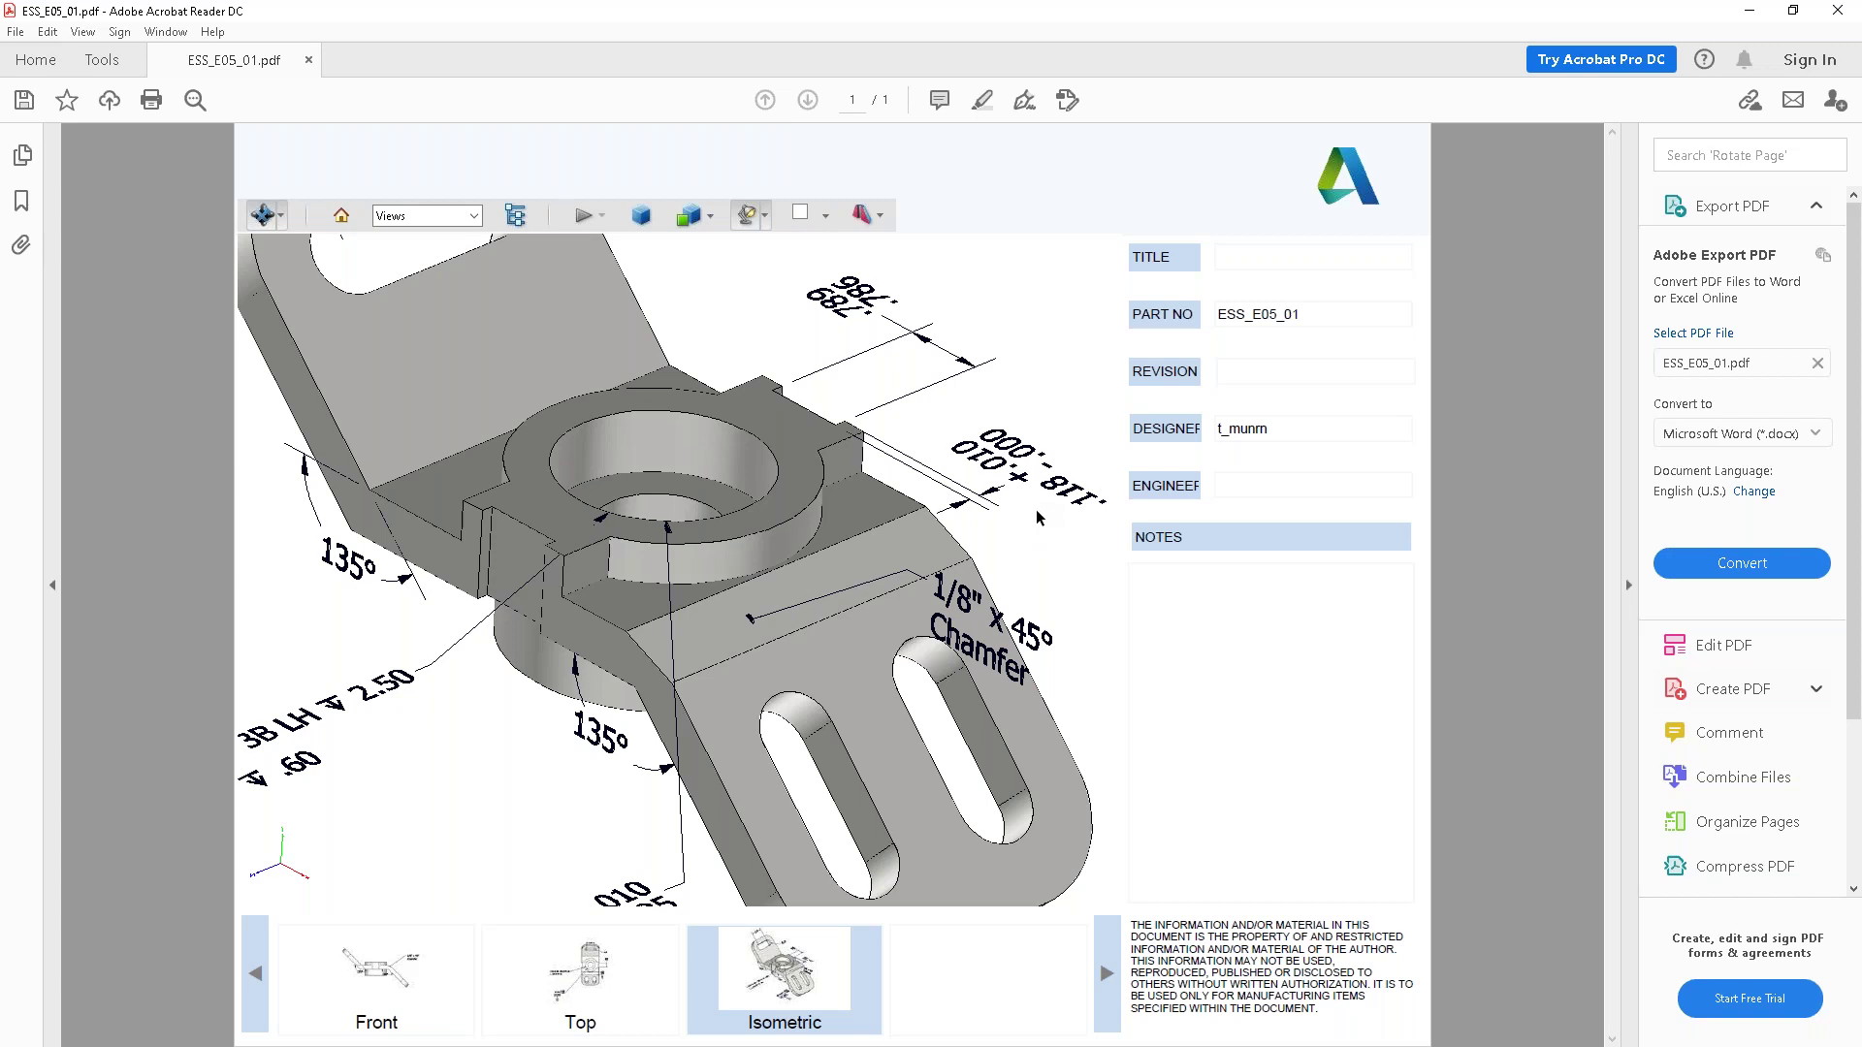
Close ESS_E05_01.pdf and discard its changes after a last look at the bracket
{"action": "left_click_drag", "start_coordinate": [1035, 531], "coordinate": [695, 611]}
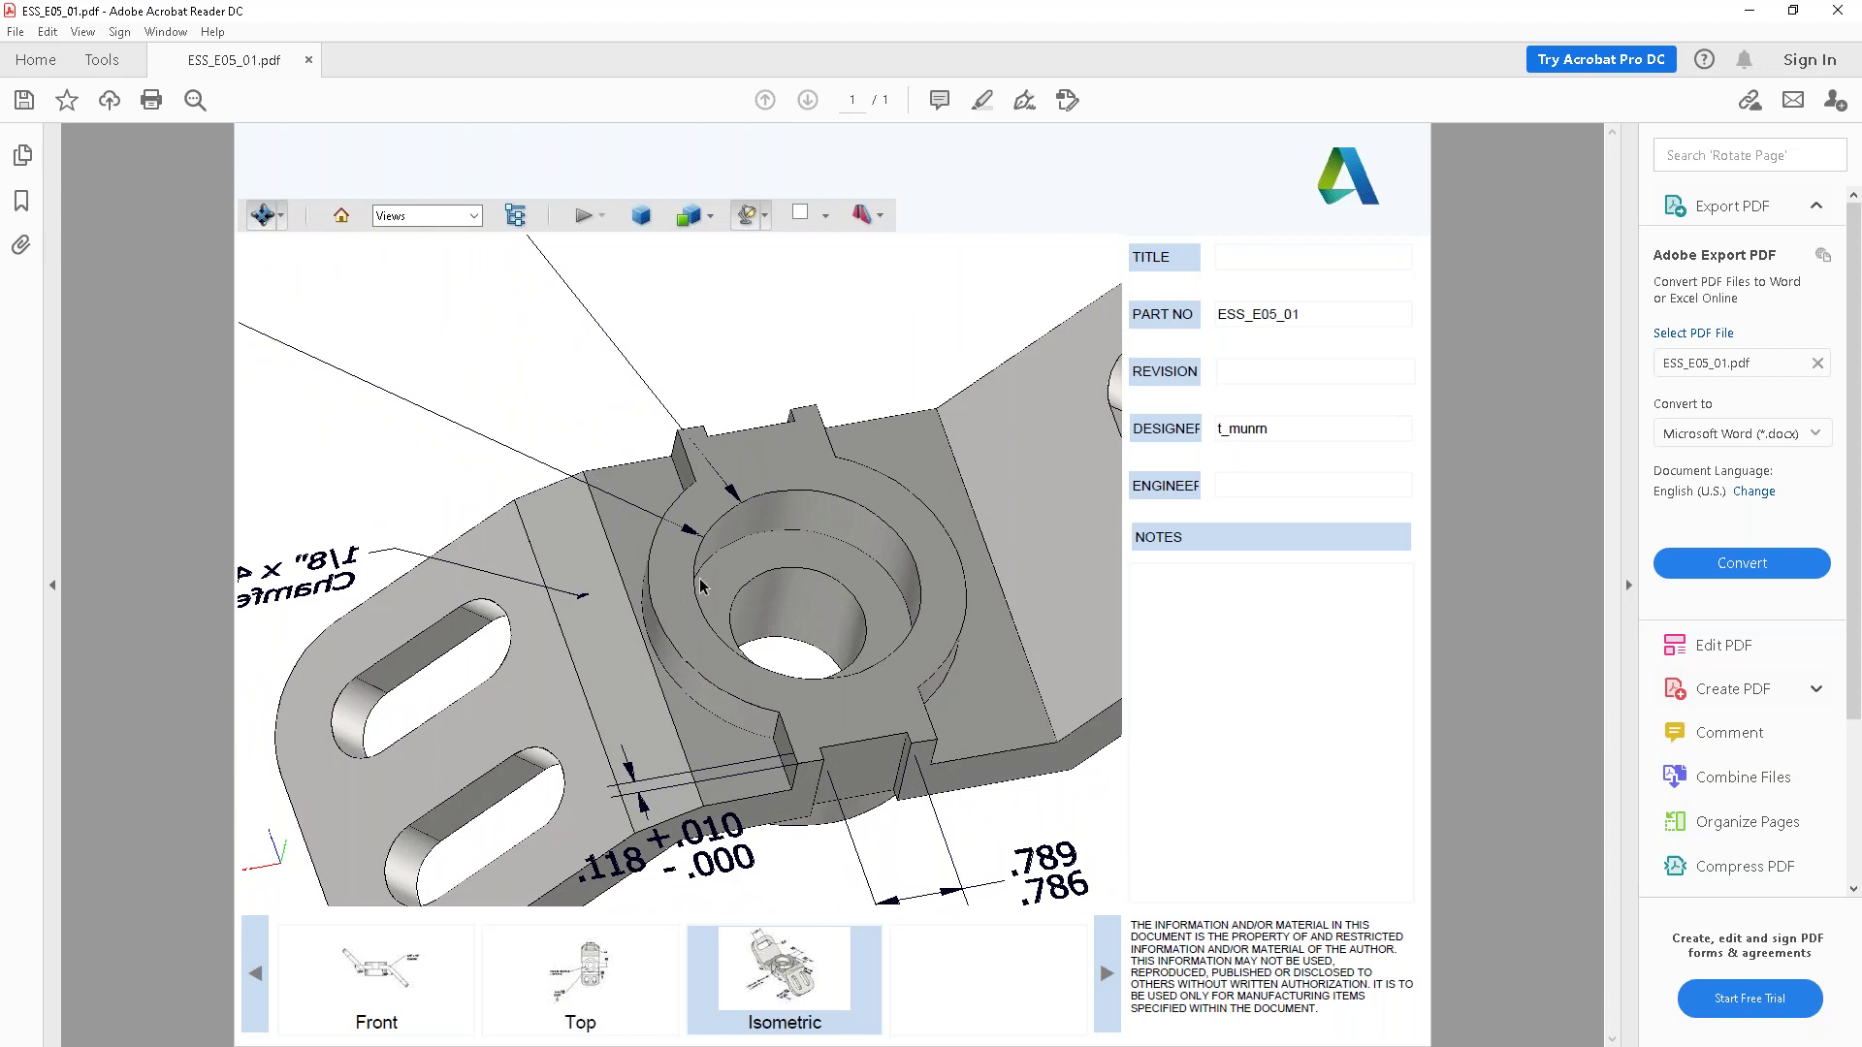
{"action": "left_click_drag", "start_coordinate": [688, 737], "coordinate": [1144, 628]}
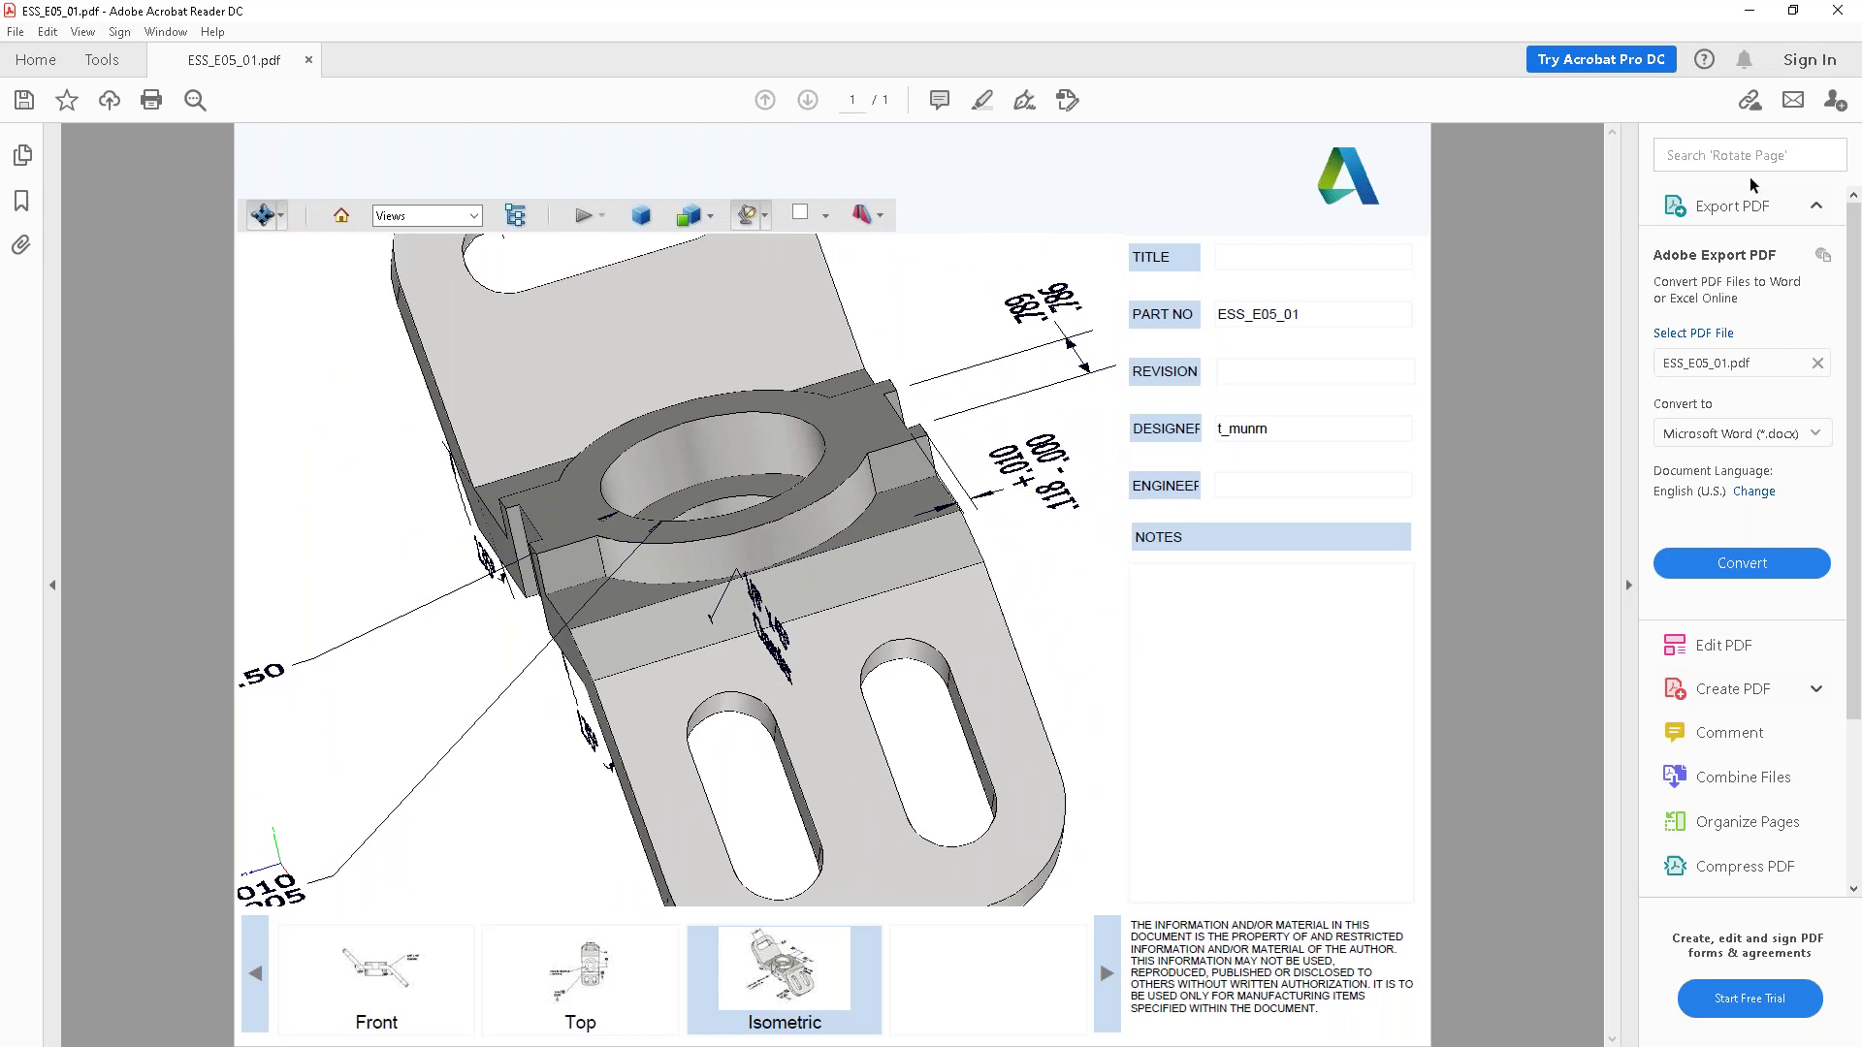
{"action": "left_click", "coordinate": [1847, 13]}
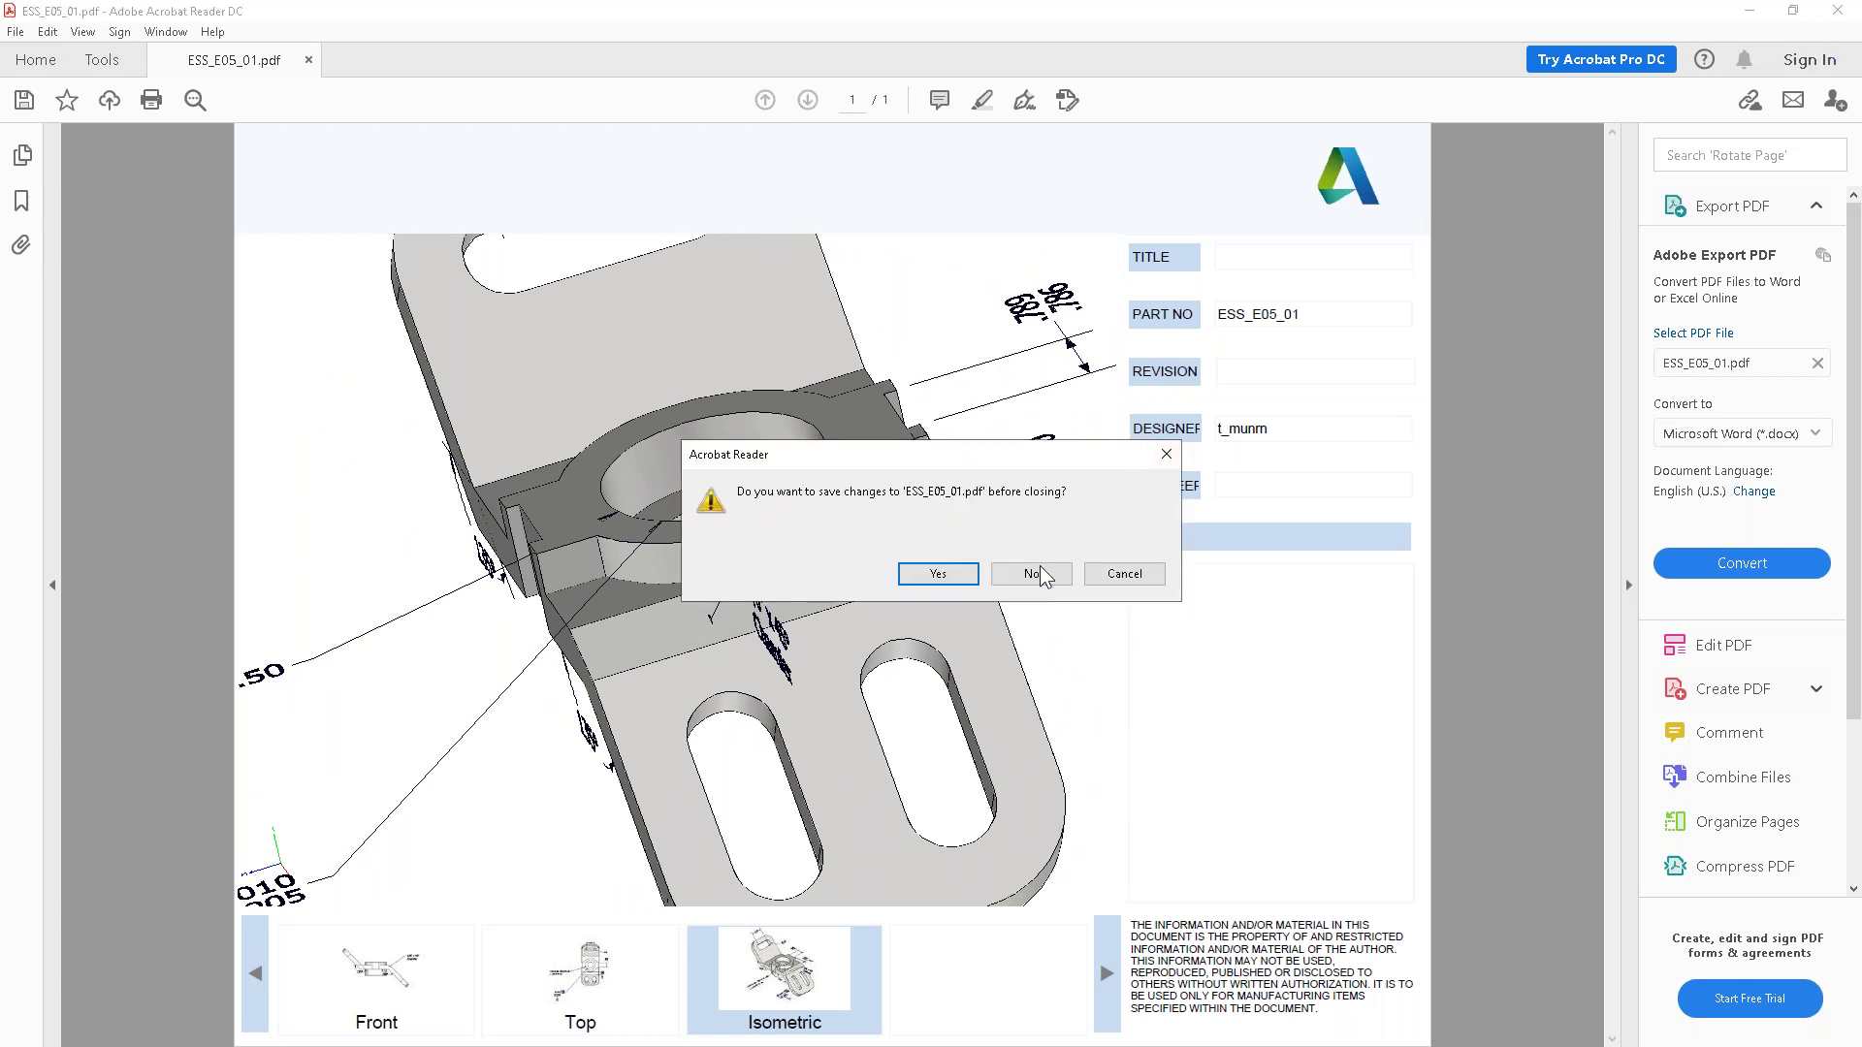
{"action": "left_click", "coordinate": [1031, 574]}
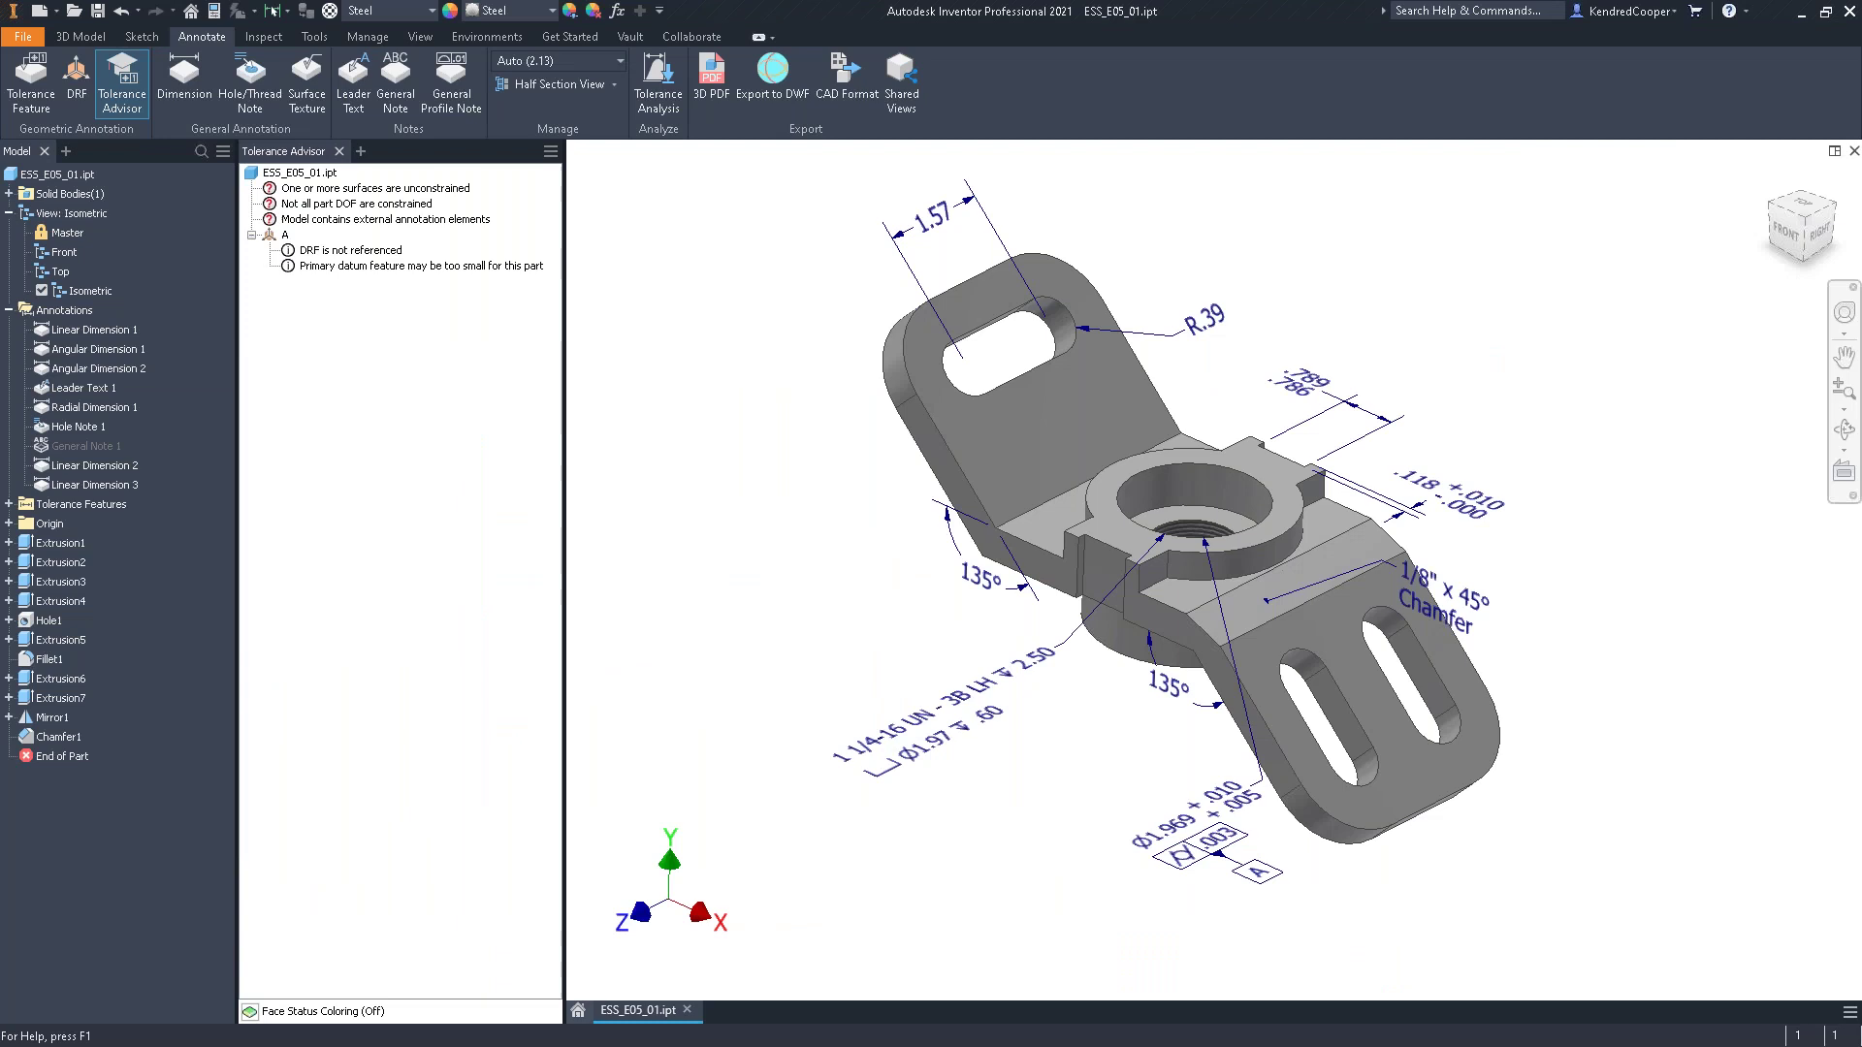
Open the pivot assembly ESS_E06_05.iam in Inventor
{"action": "left_click", "coordinate": [576, 1010]}
{"action": "left_click", "coordinate": [700, 594]}
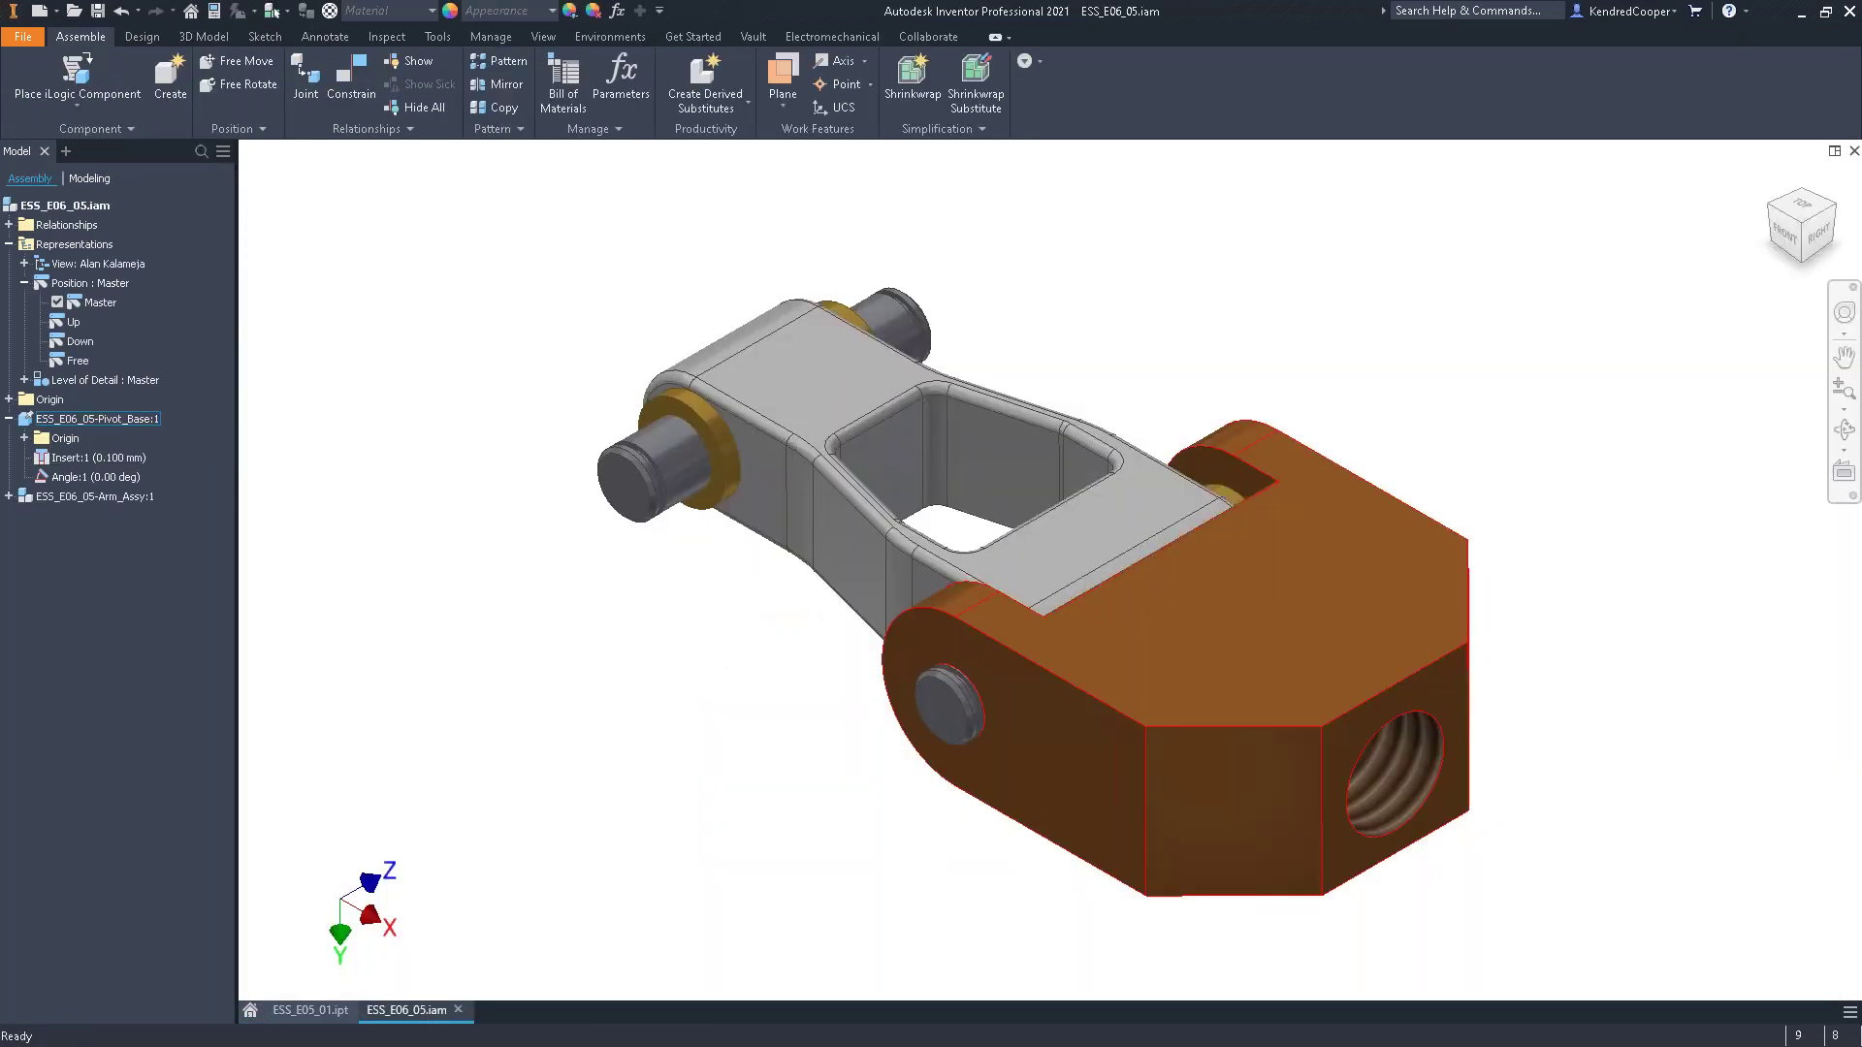
Create a blank assembly from the Standard.iam template, show its home view and close it again
{"action": "left_click", "coordinate": [39, 11]}
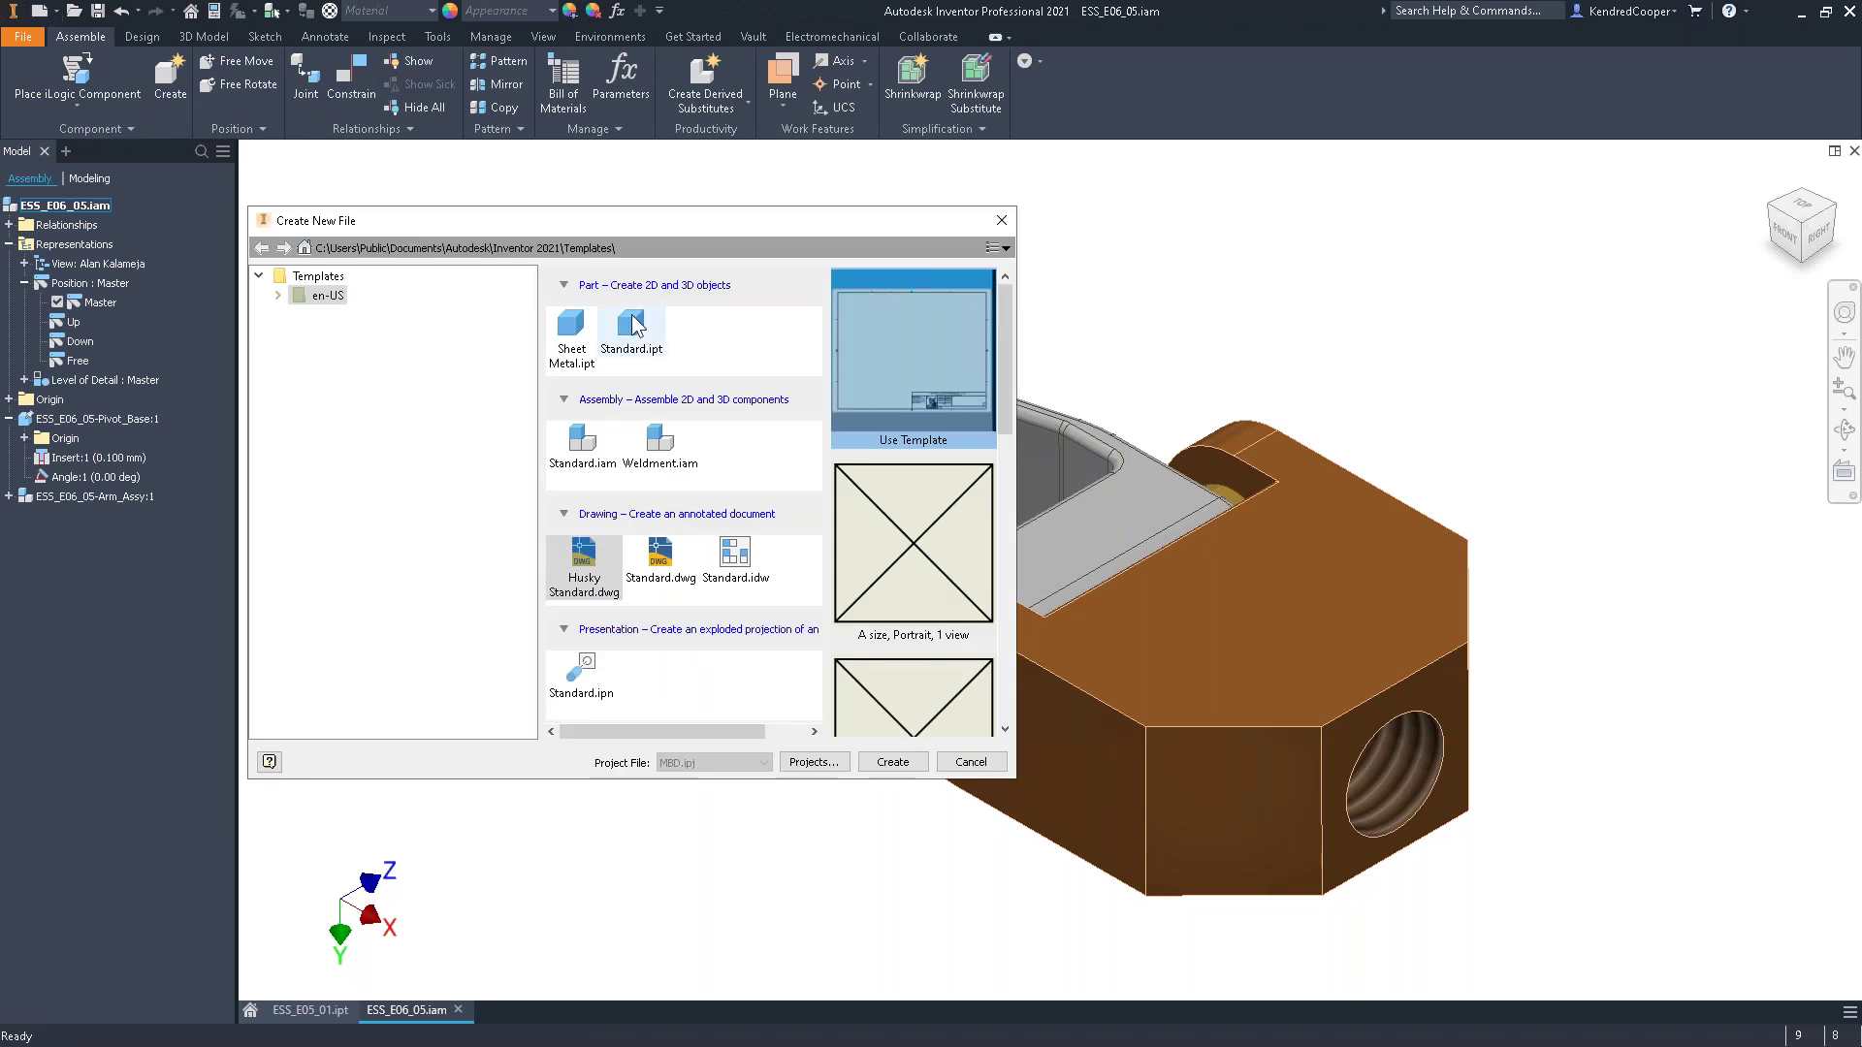
{"action": "double_click", "coordinate": [582, 441]}
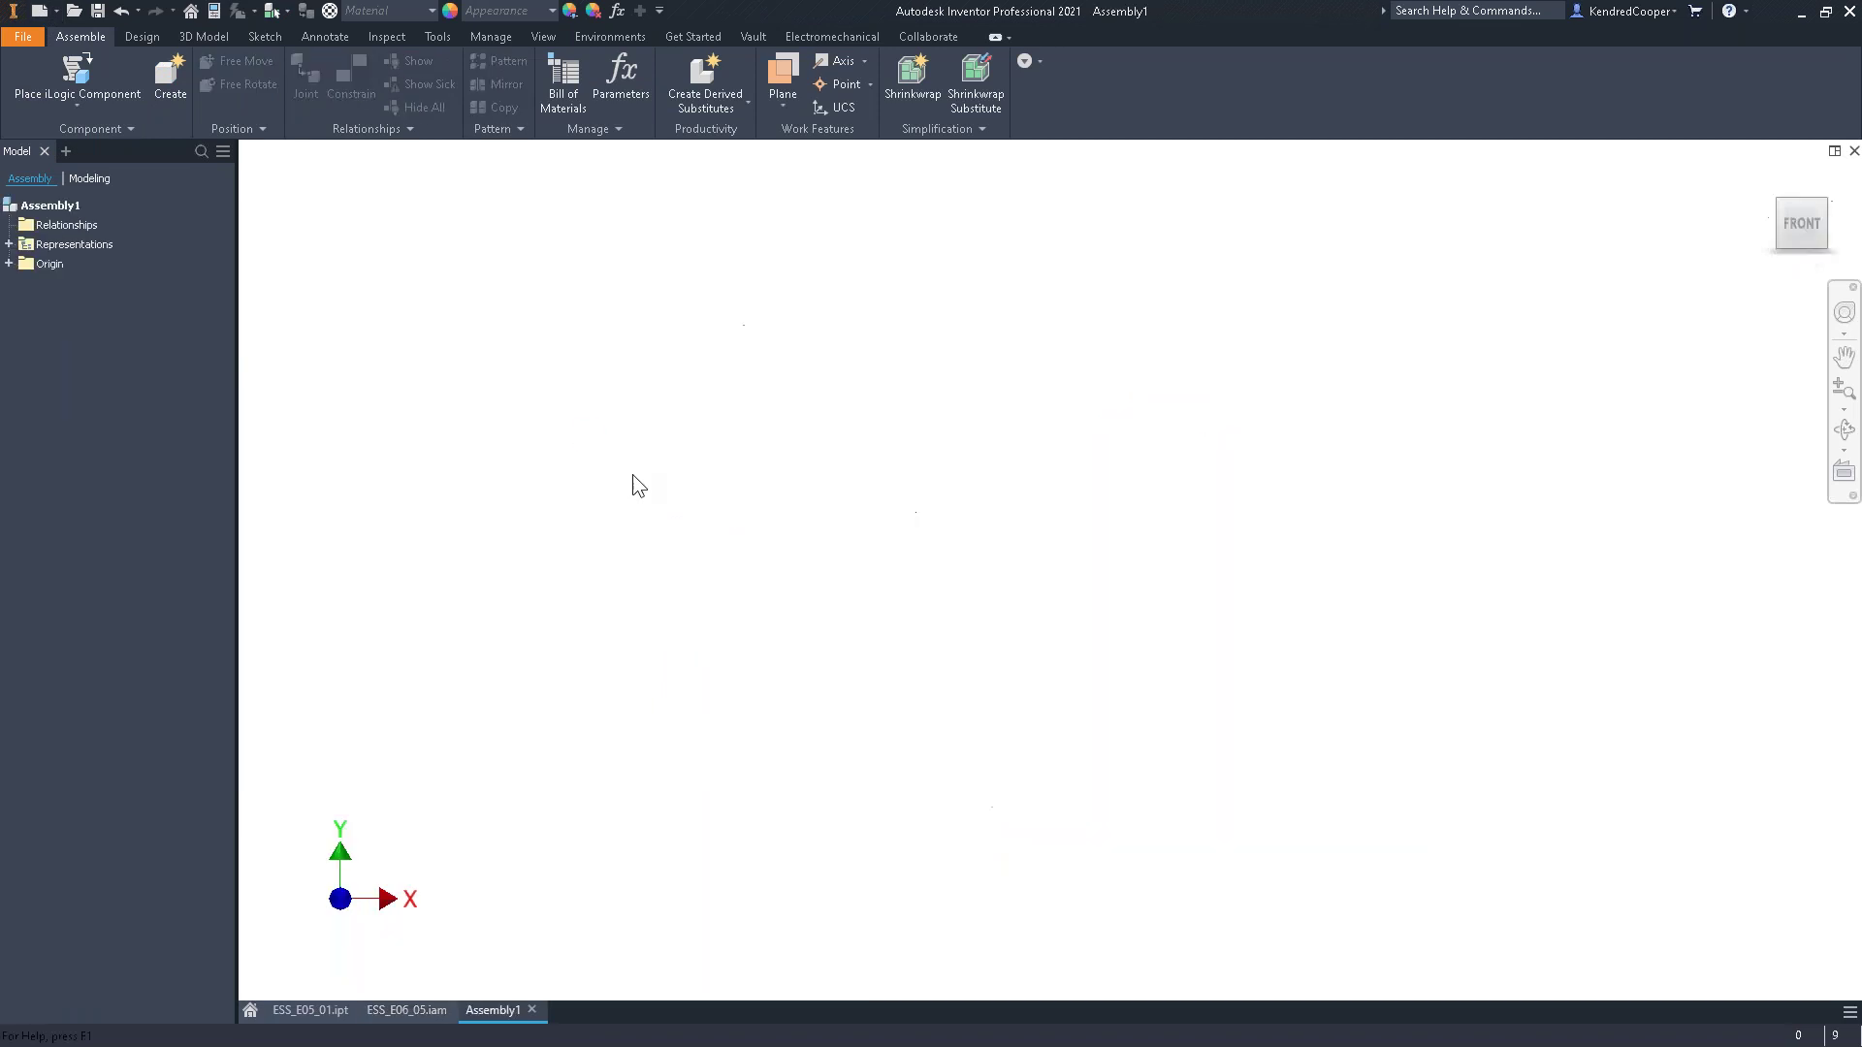
{"action": "key", "text": "F6"}
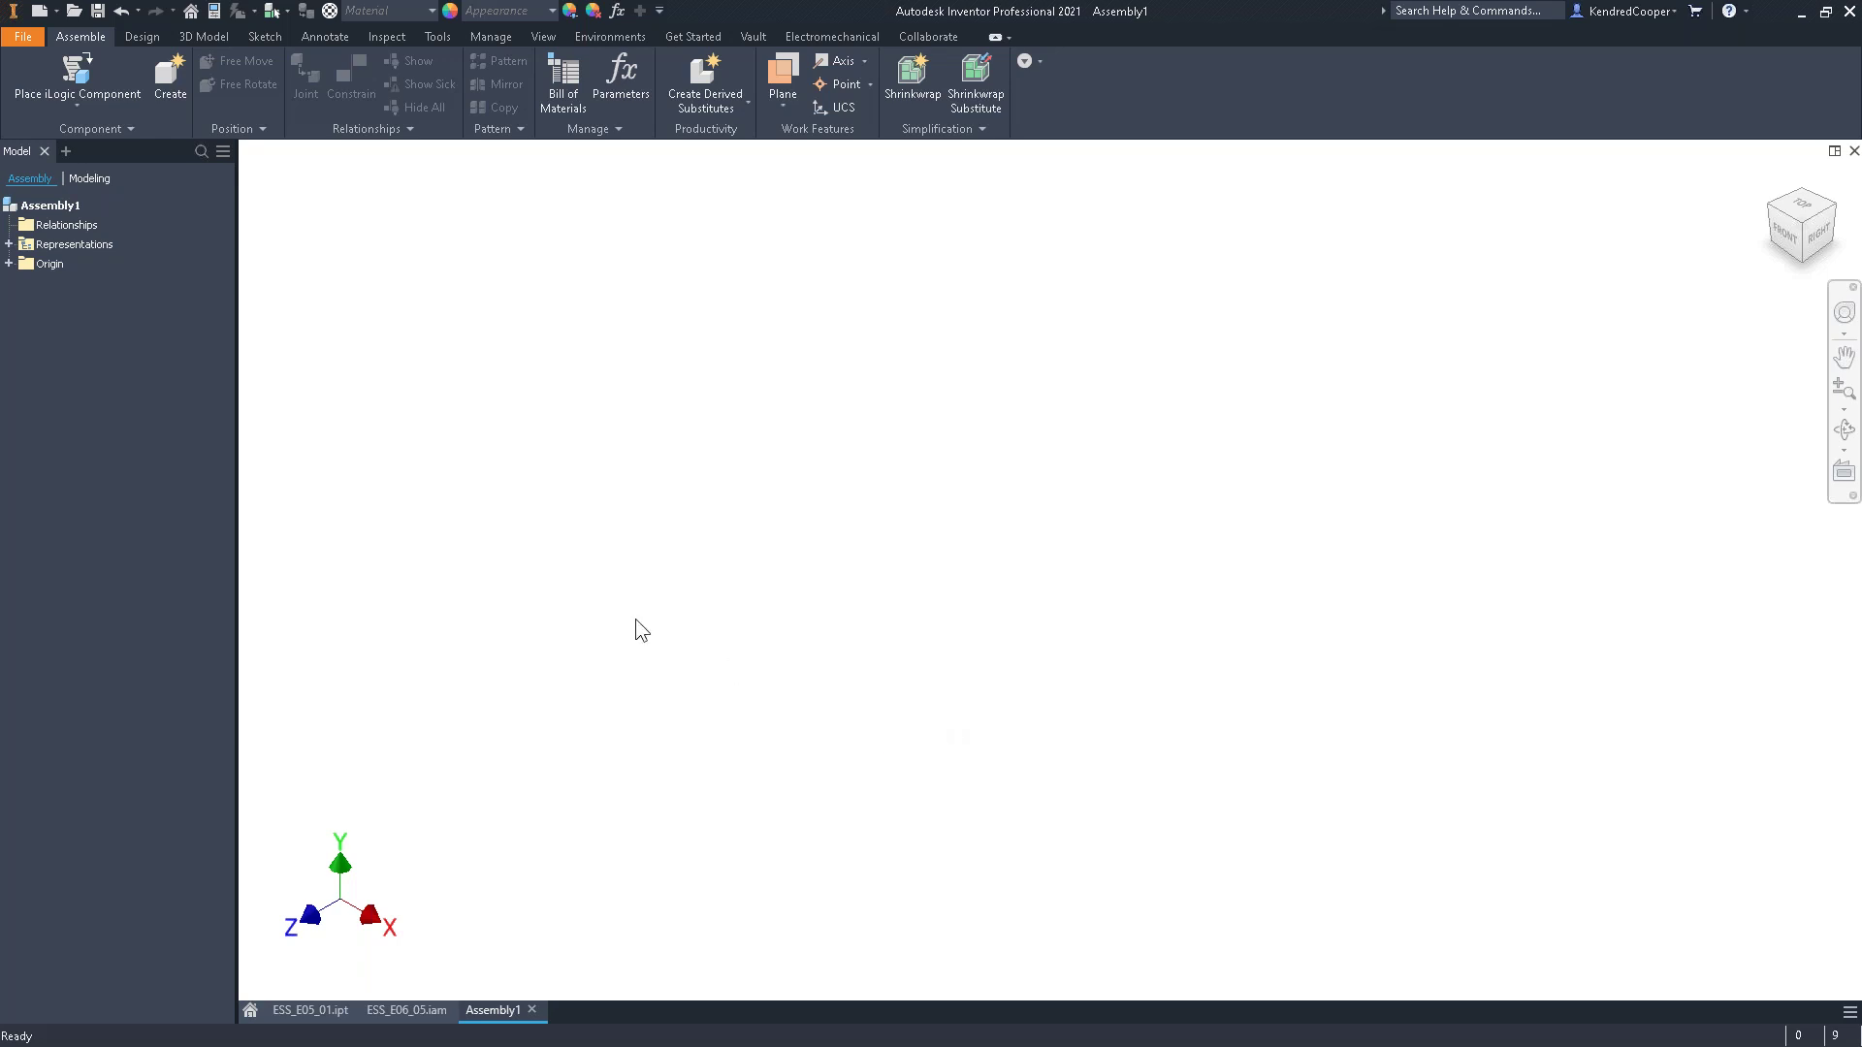
{"action": "left_click", "coordinate": [531, 1010]}
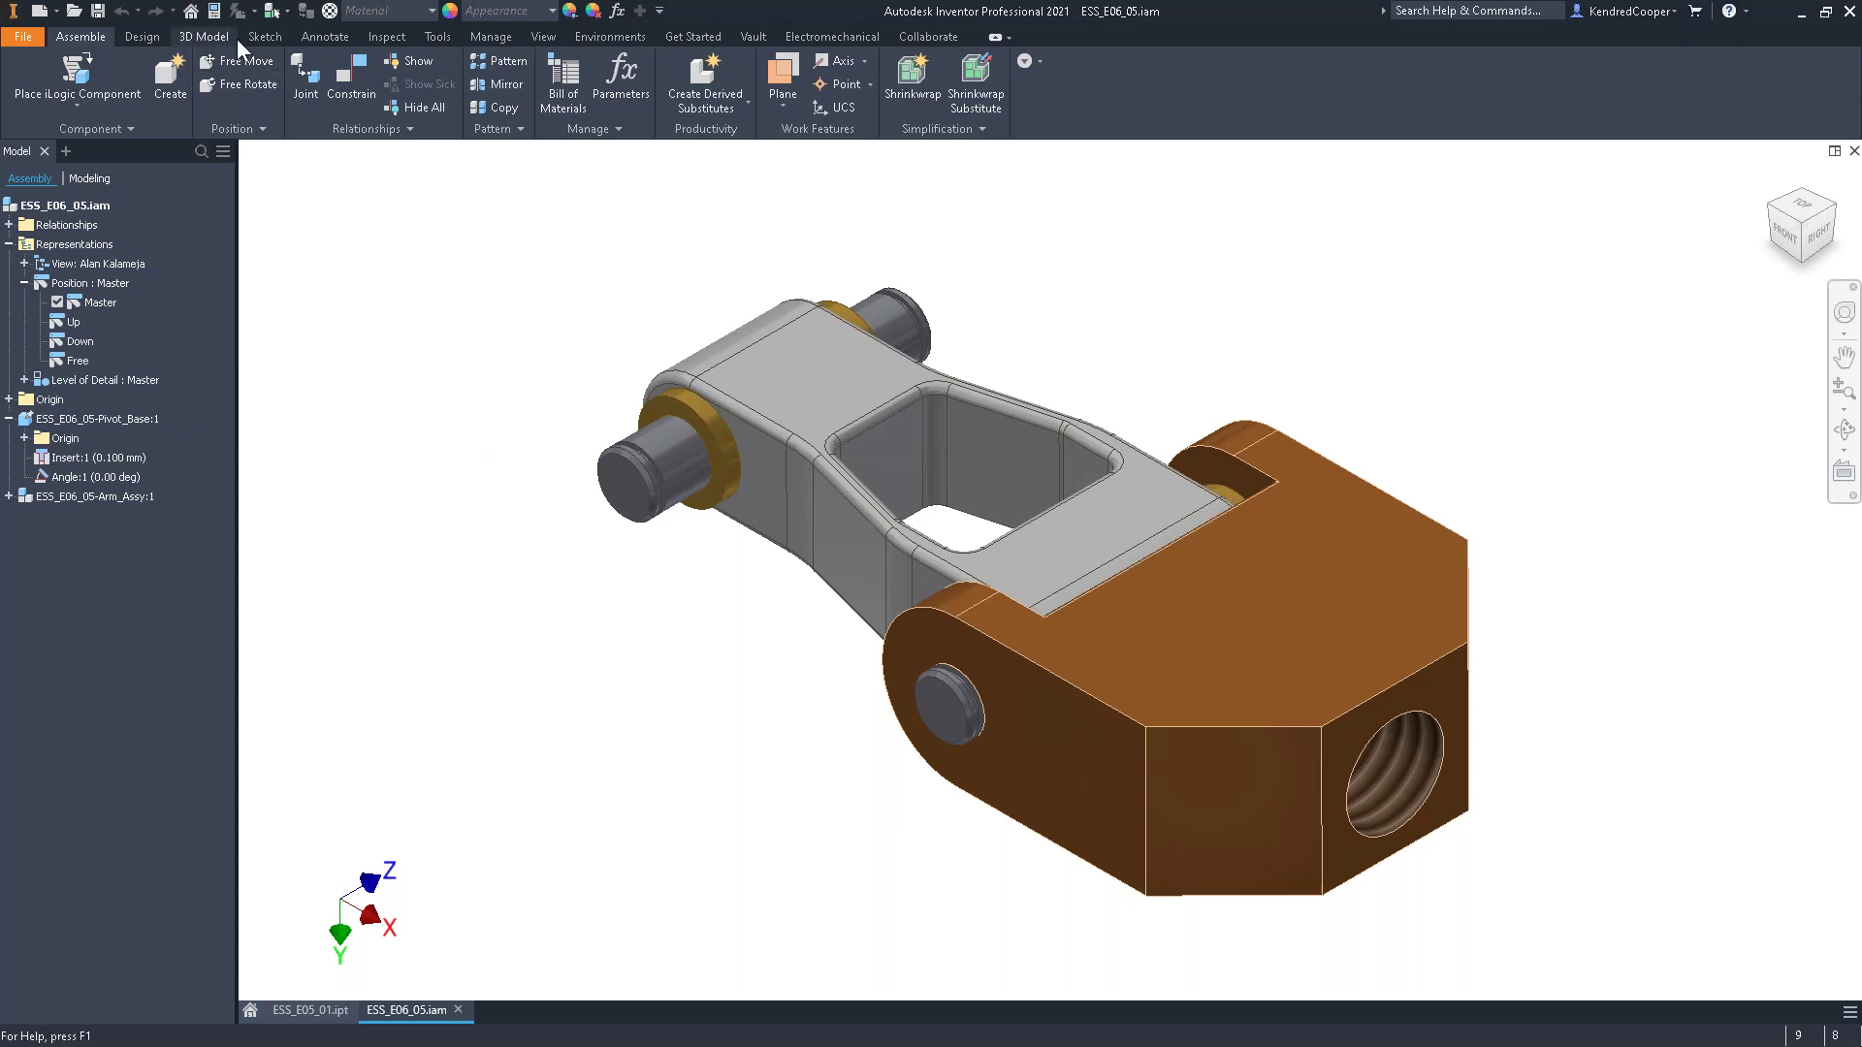
Start a 3D dimension annotation in the assembly and specify ASME as its active annotation standard
{"action": "left_click", "coordinate": [332, 39]}
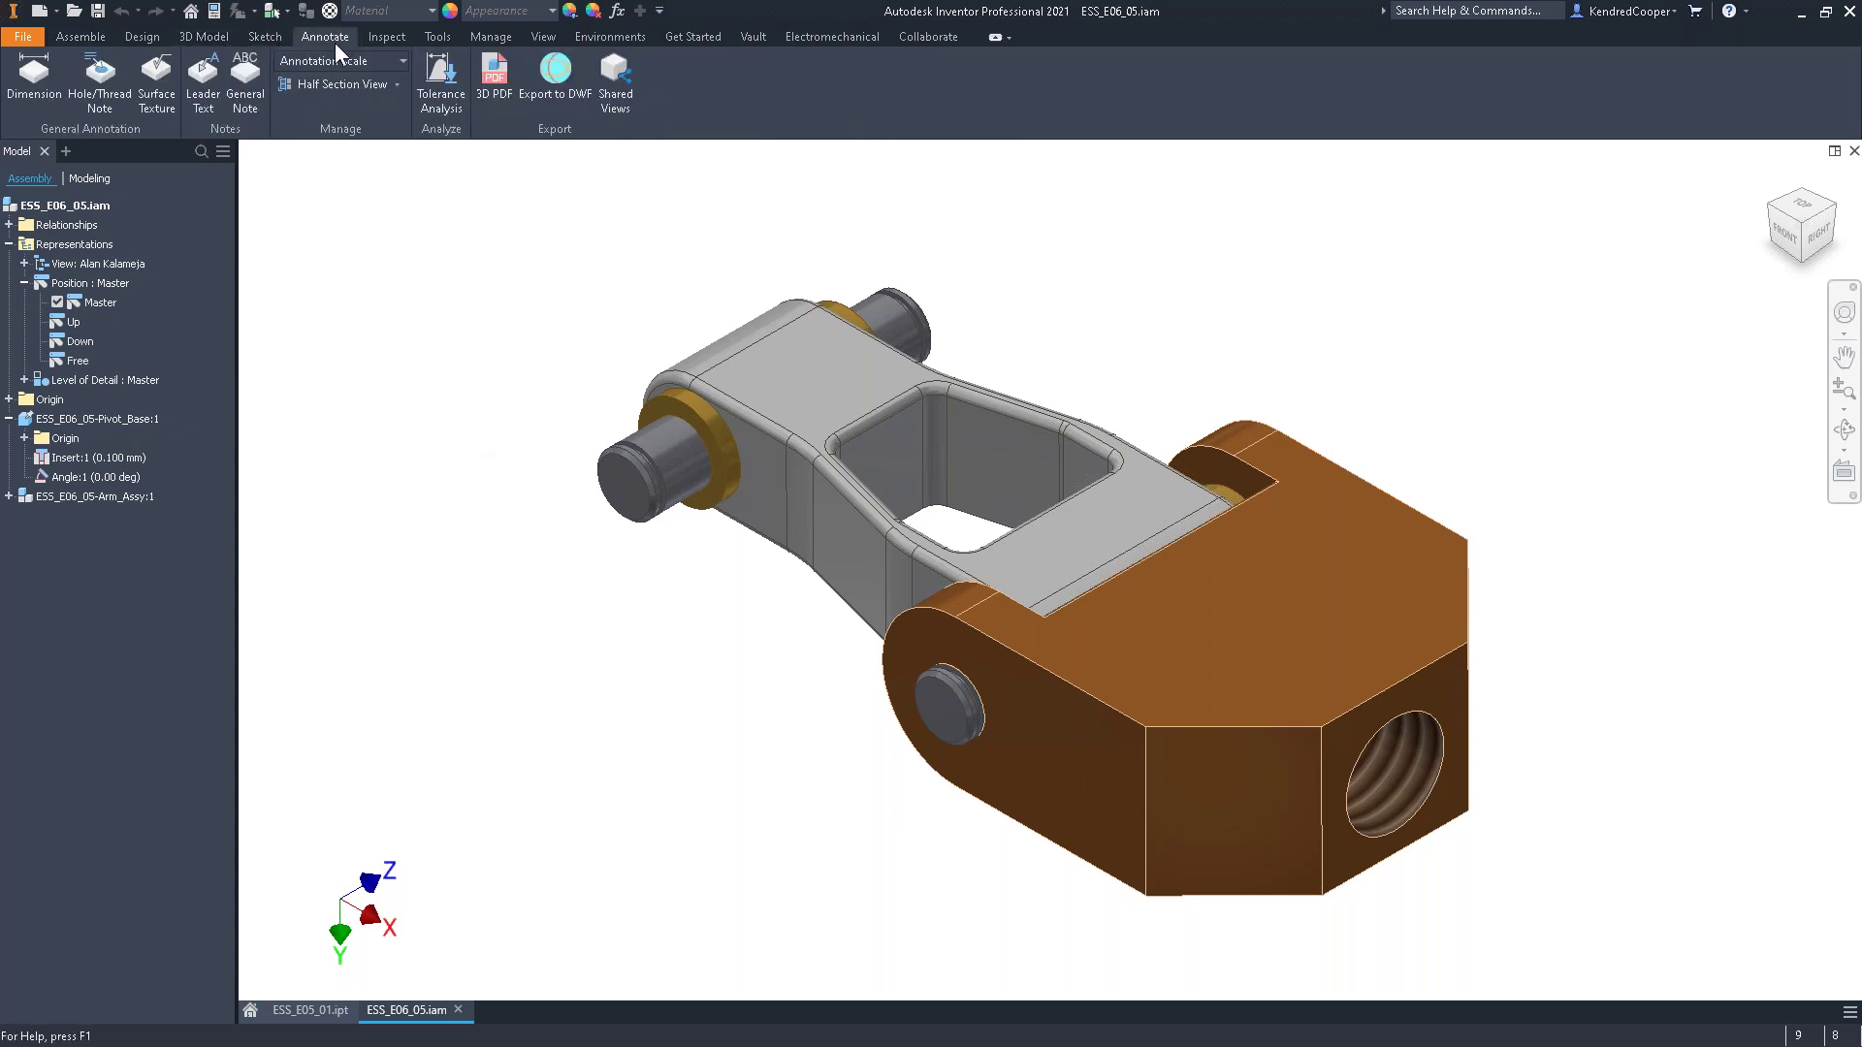
{"action": "left_click", "coordinate": [34, 78]}
{"action": "left_click", "coordinate": [836, 544]}
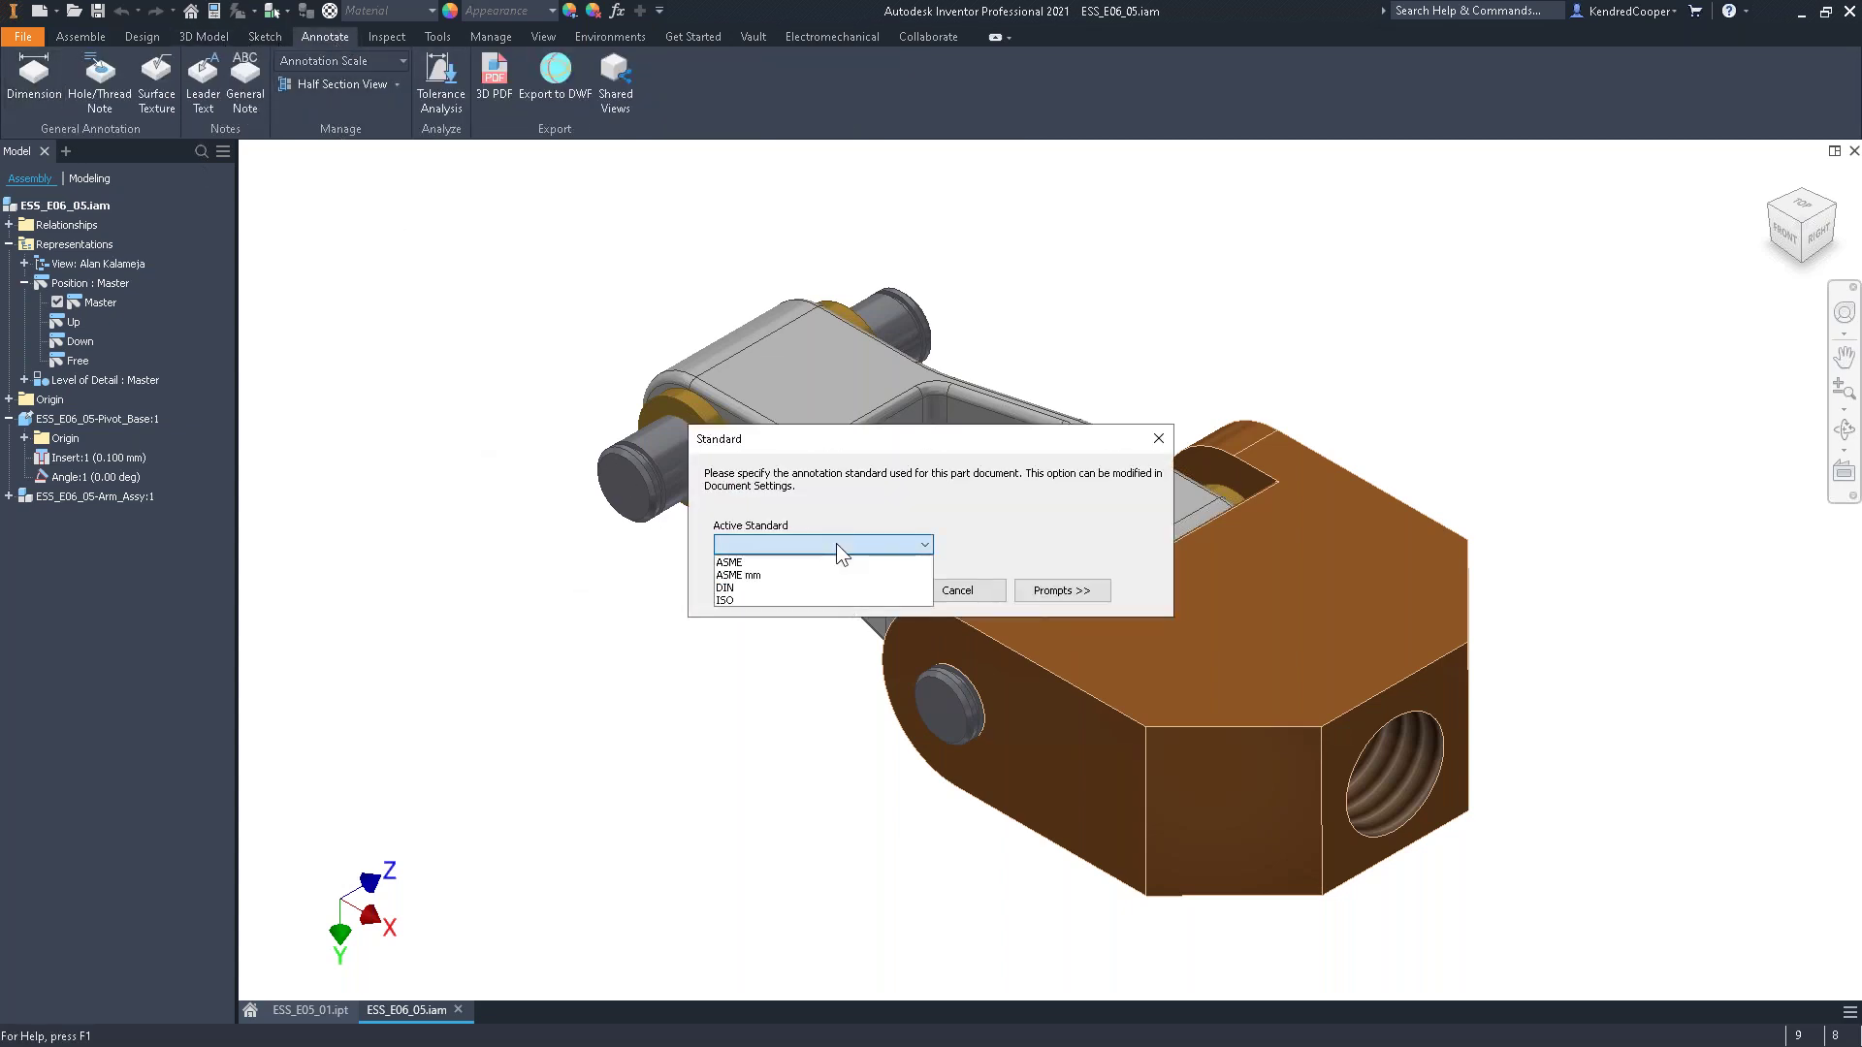
{"action": "left_click", "coordinate": [823, 565]}
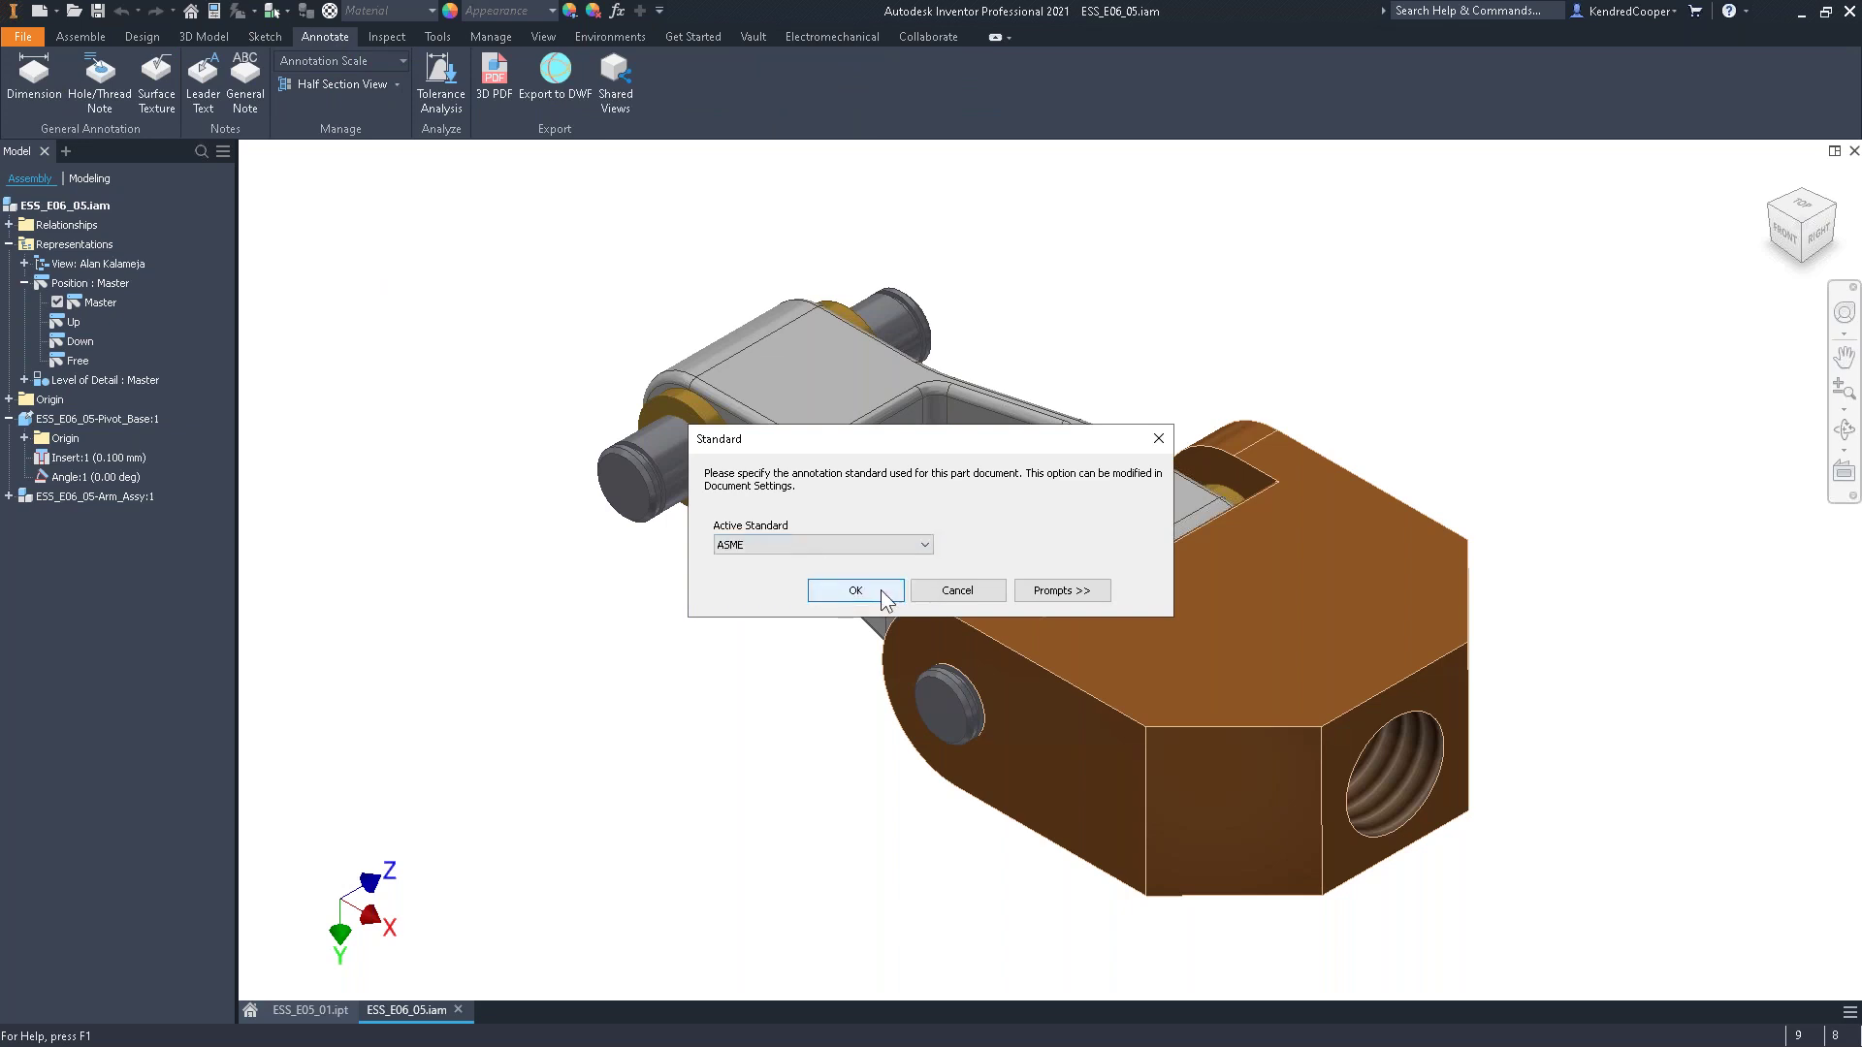
{"action": "left_click", "coordinate": [845, 596]}
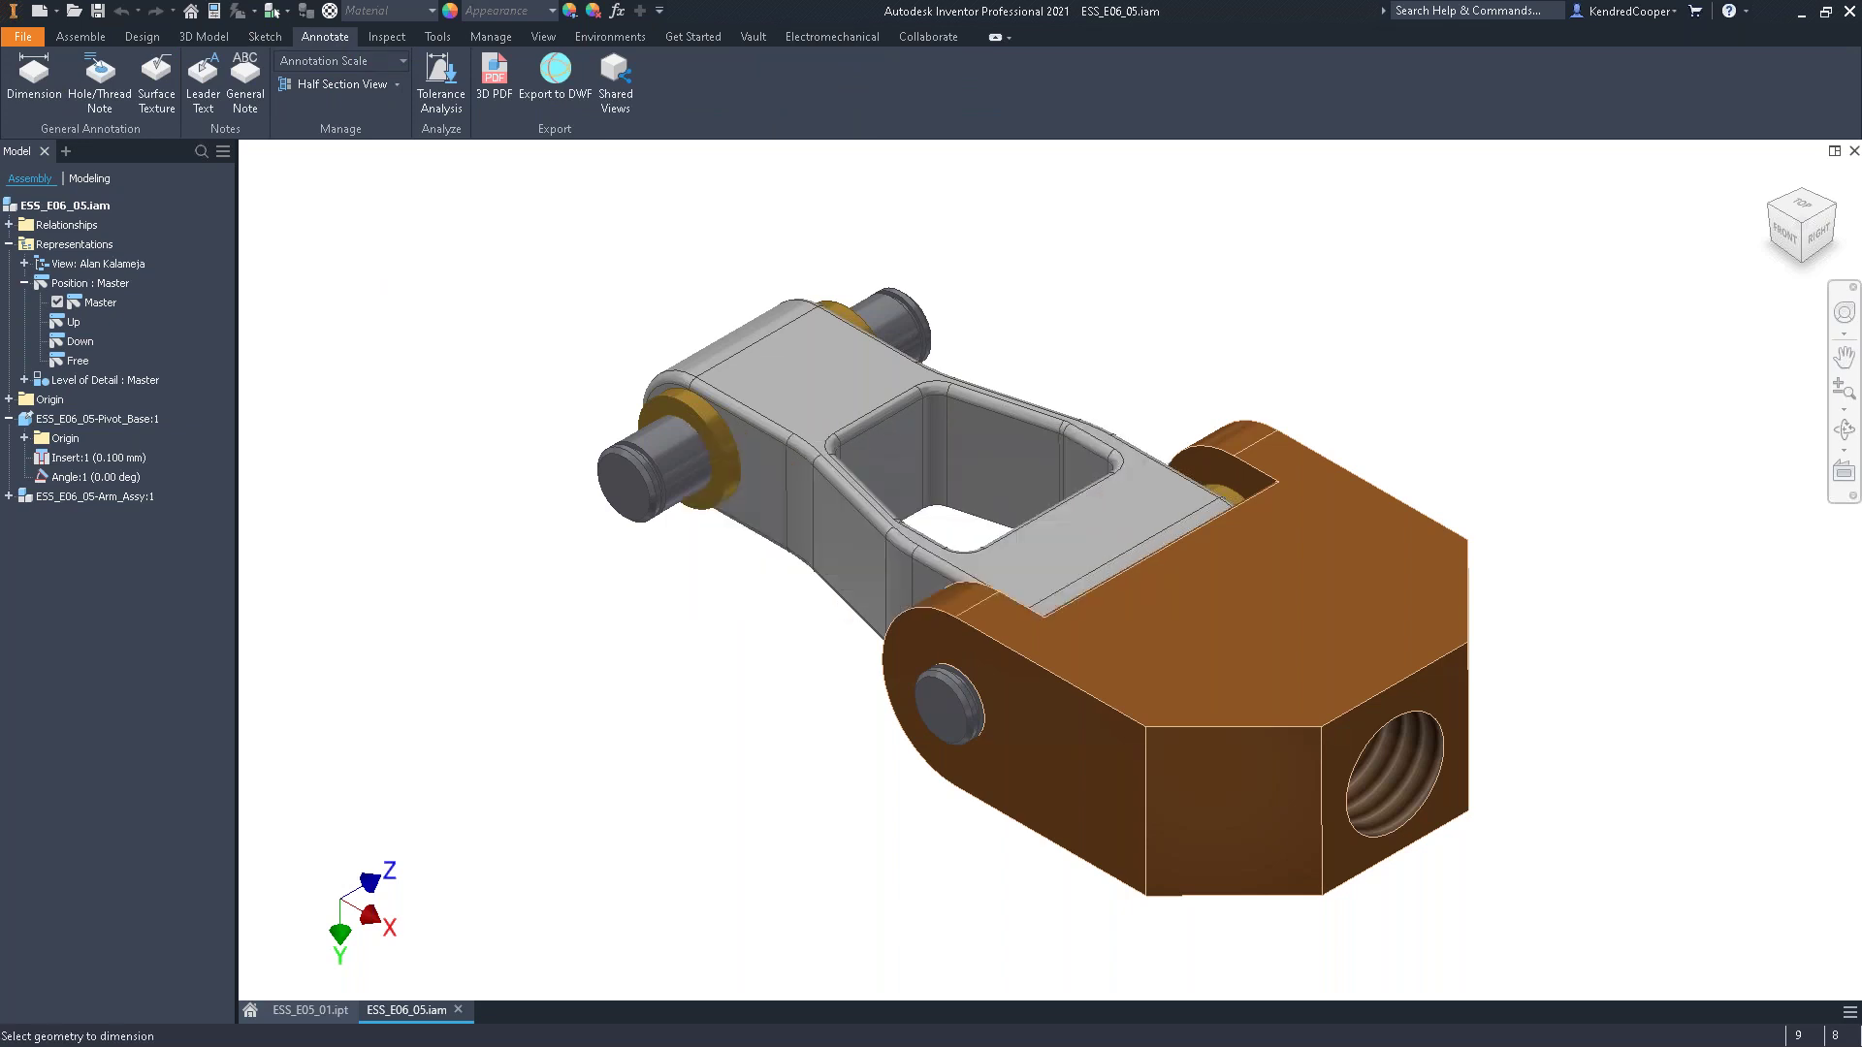
Dimension the distance between the two end faces of the shaft at the arm's free end, placing it above the arm
{"action": "left_click", "coordinate": [625, 499]}
{"action": "mouse_move", "coordinate": [626, 499]}
{"action": "middle_mouse_down", "text": "shift"}
{"action": "mouse_move", "coordinate": [1297, 420]}
{"action": "mouse_move", "coordinate": [1305, 586]}
{"action": "mouse_move", "coordinate": [1145, 504]}
{"action": "mouse_move", "coordinate": [998, 375]}
{"action": "mouse_move", "coordinate": [898, 362]}
{"action": "mouse_move", "coordinate": [889, 320]}
{"action": "mouse_move", "coordinate": [830, 318]}
{"action": "mouse_move", "coordinate": [810, 287]}
{"action": "middle_mouse_up", "text": "shift"}
{"action": "left_click", "coordinate": [1268, 616]}
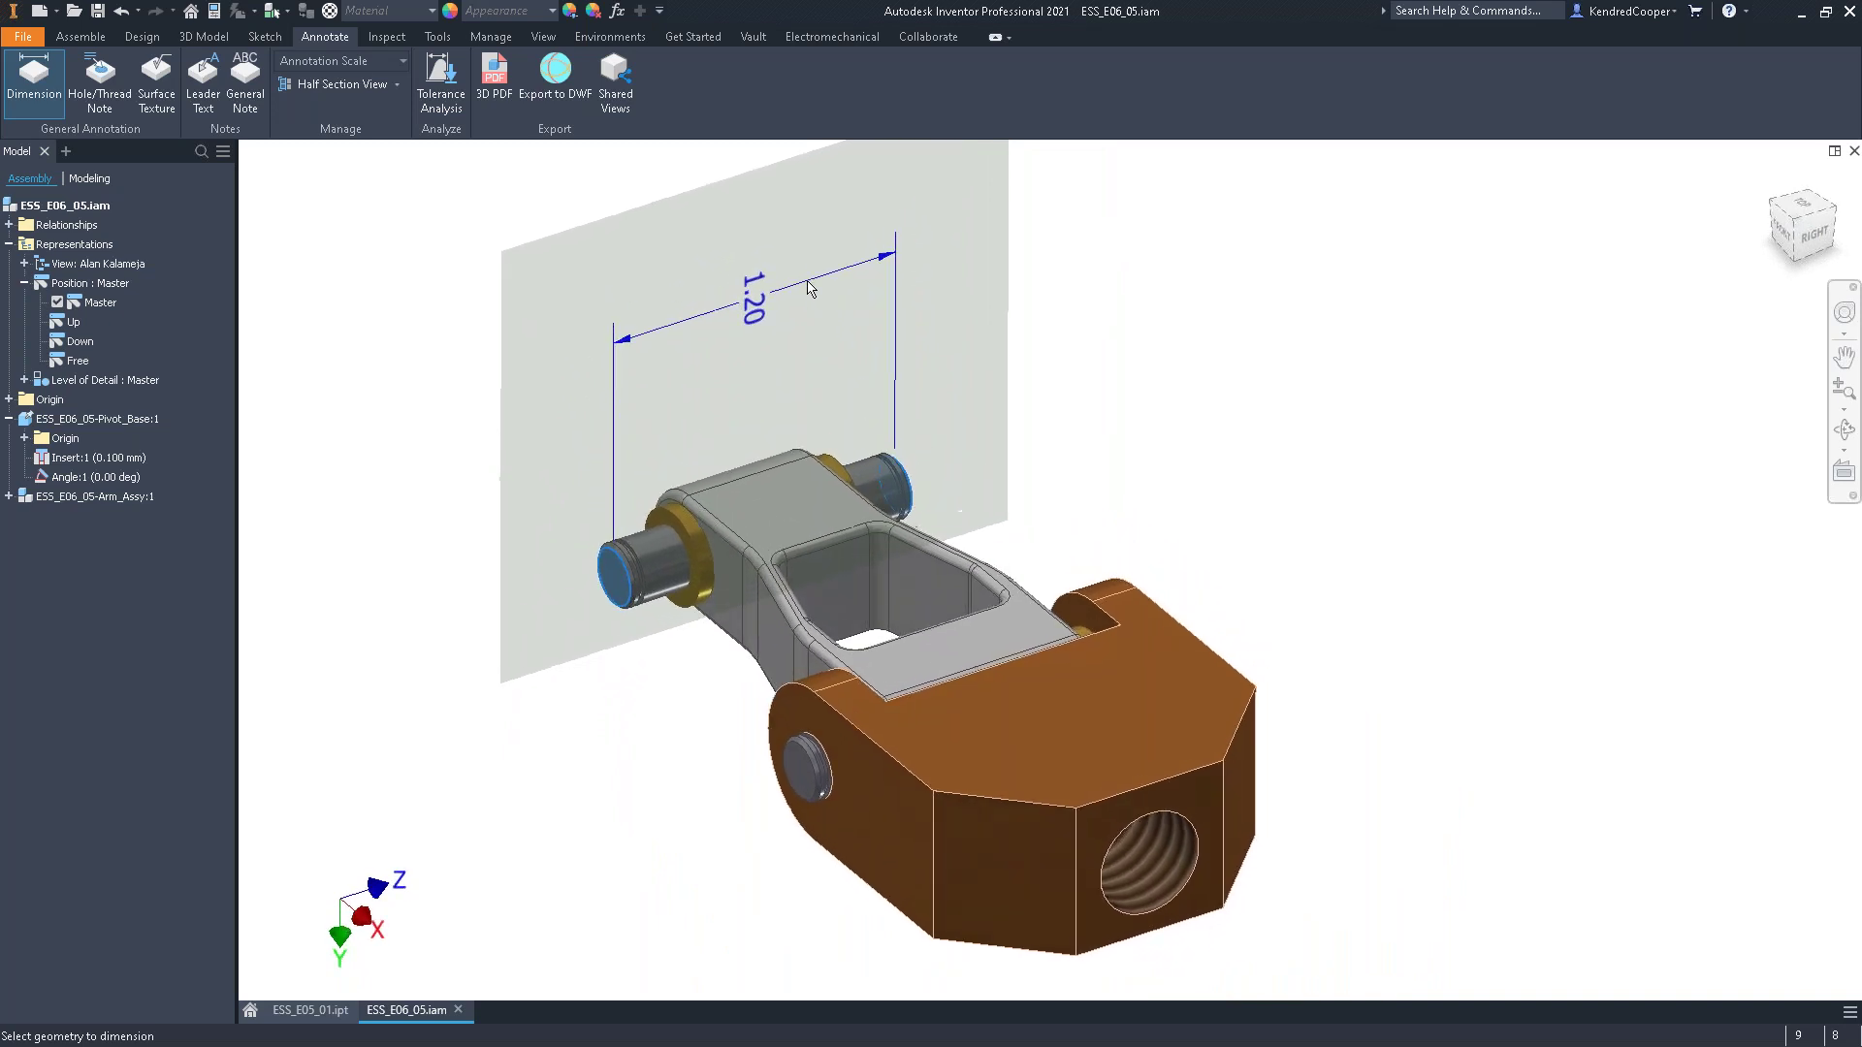
{"action": "left_click", "coordinate": [766, 311]}
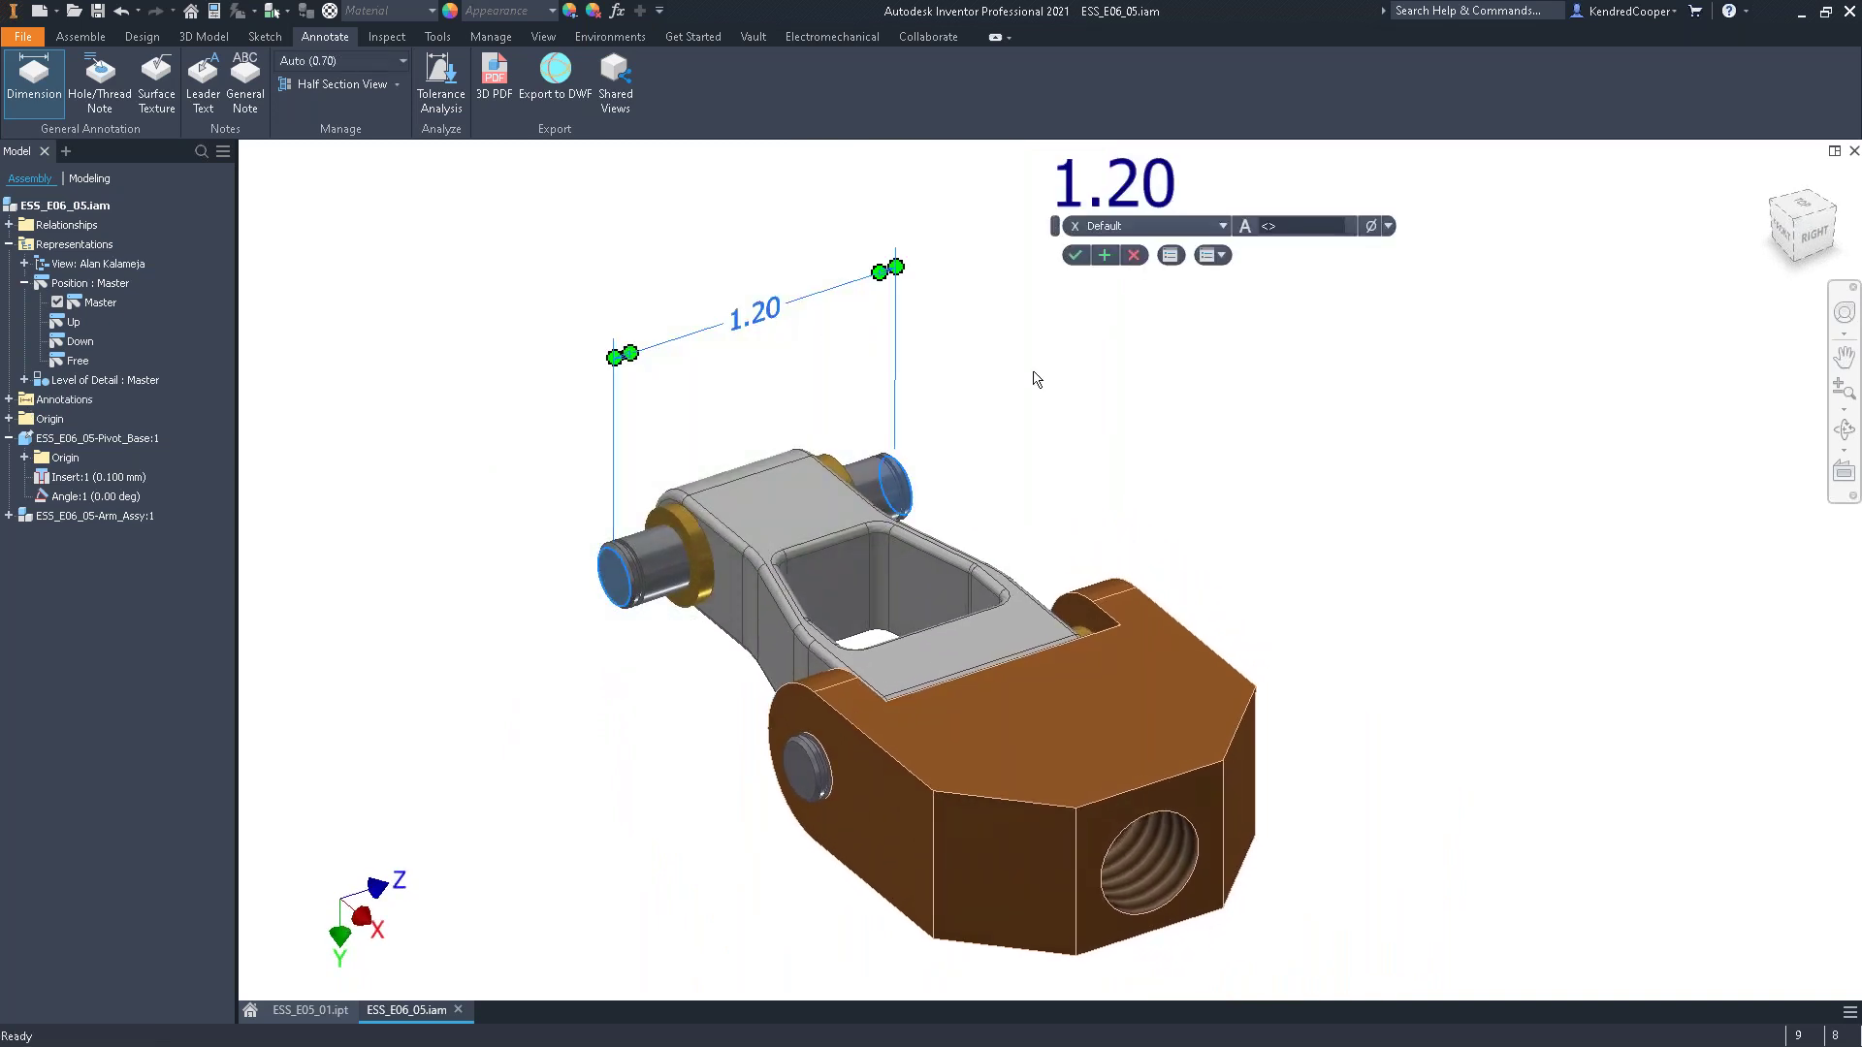
{"action": "left_click", "coordinate": [1103, 255]}
Dimension the distance between the two end faces of the shaft through the brown pivot base, placing it above the base
{"action": "scroll", "coordinate": [843, 718], "scroll_direction": "up", "scroll_amount": 3}
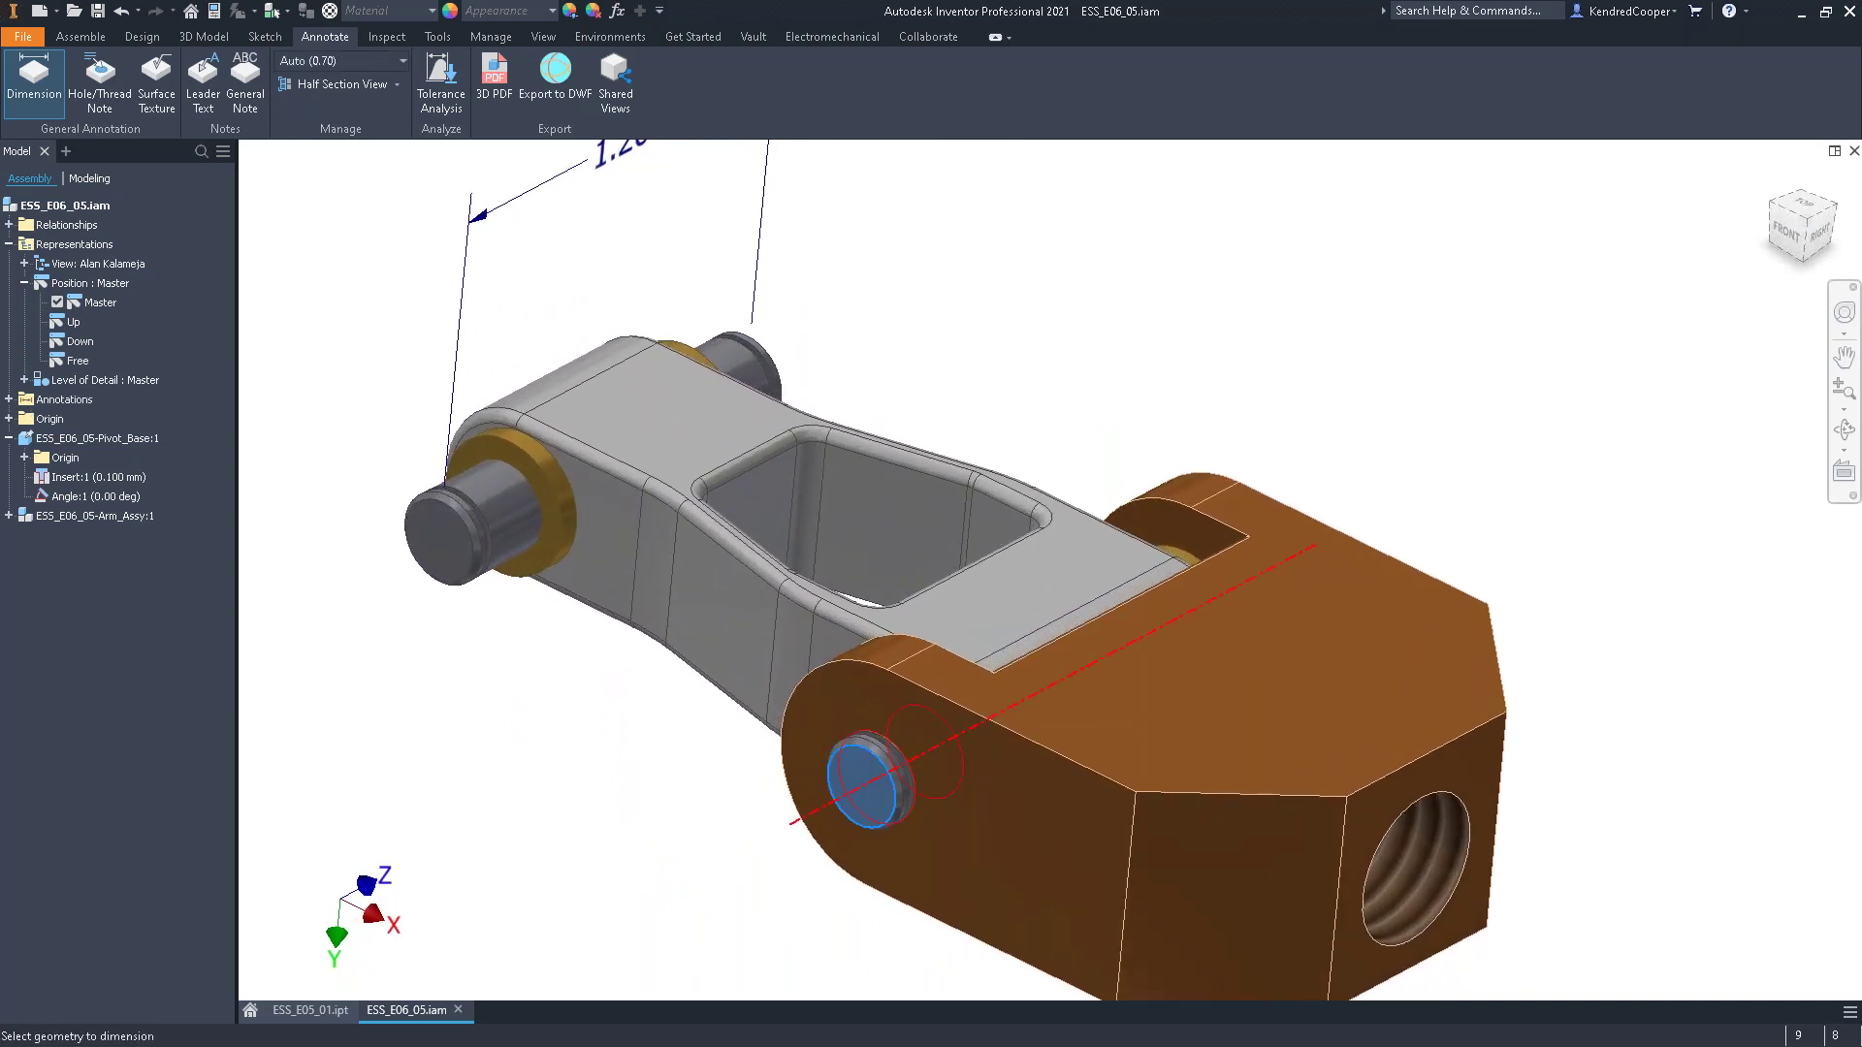
{"action": "middle_click_drag", "start_coordinate": [880, 761], "coordinate": [1271, 593], "text": "shift"}
{"action": "scroll", "coordinate": [1145, 679], "scroll_direction": "down", "scroll_amount": 2}
{"action": "left_click", "coordinate": [1093, 707]}
{"action": "mouse_move", "coordinate": [1093, 707]}
{"action": "middle_mouse_down", "text": "shift"}
{"action": "mouse_move", "coordinate": [931, 415]}
{"action": "mouse_move", "coordinate": [1063, 520]}
{"action": "mouse_move", "coordinate": [1092, 416]}
{"action": "middle_mouse_up", "text": "shift"}
{"action": "double_click", "coordinate": [1092, 419]}
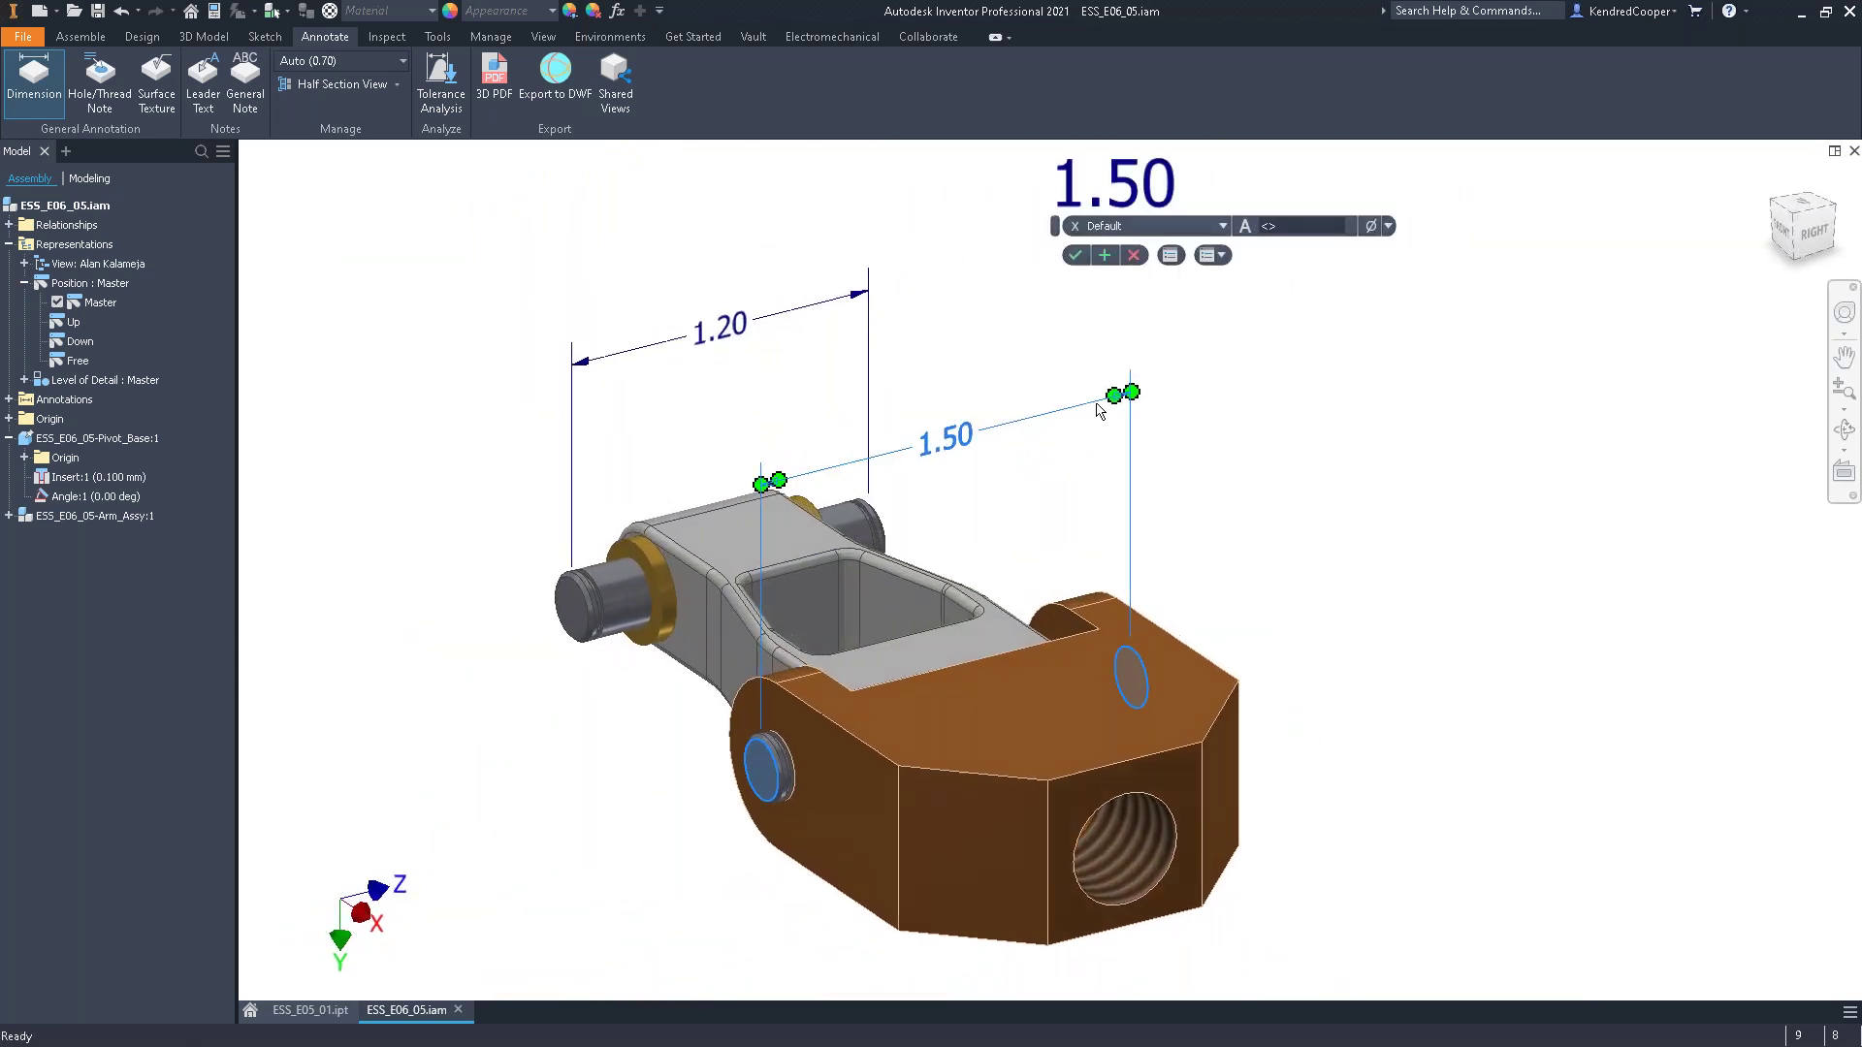
{"action": "left_click", "coordinate": [1075, 255]}
Add a Hole/Thread Note to the threaded hole in the pivot base, placed beside the hole's lower edge
{"action": "middle_click_drag", "start_coordinate": [1074, 254], "coordinate": [1215, 737], "text": "shift"}
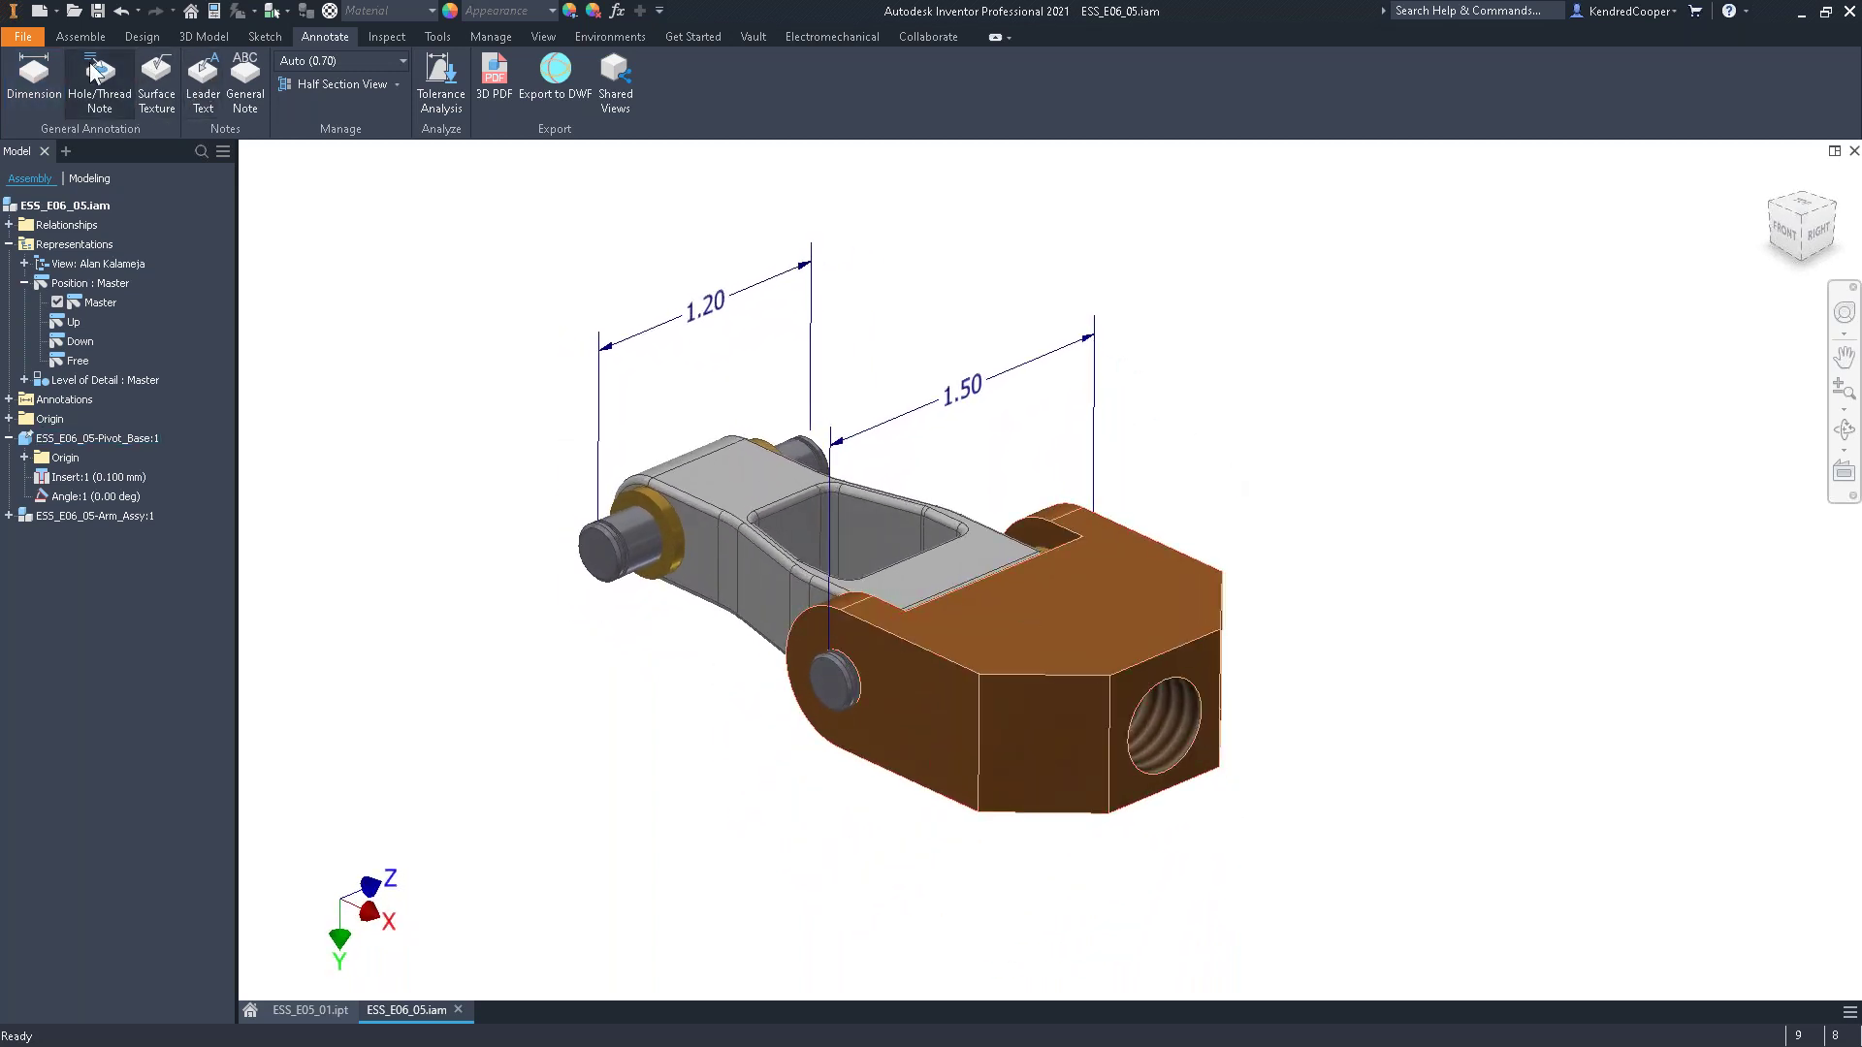
{"action": "left_click", "coordinate": [34, 72]}
{"action": "left_click", "coordinate": [1172, 731]}
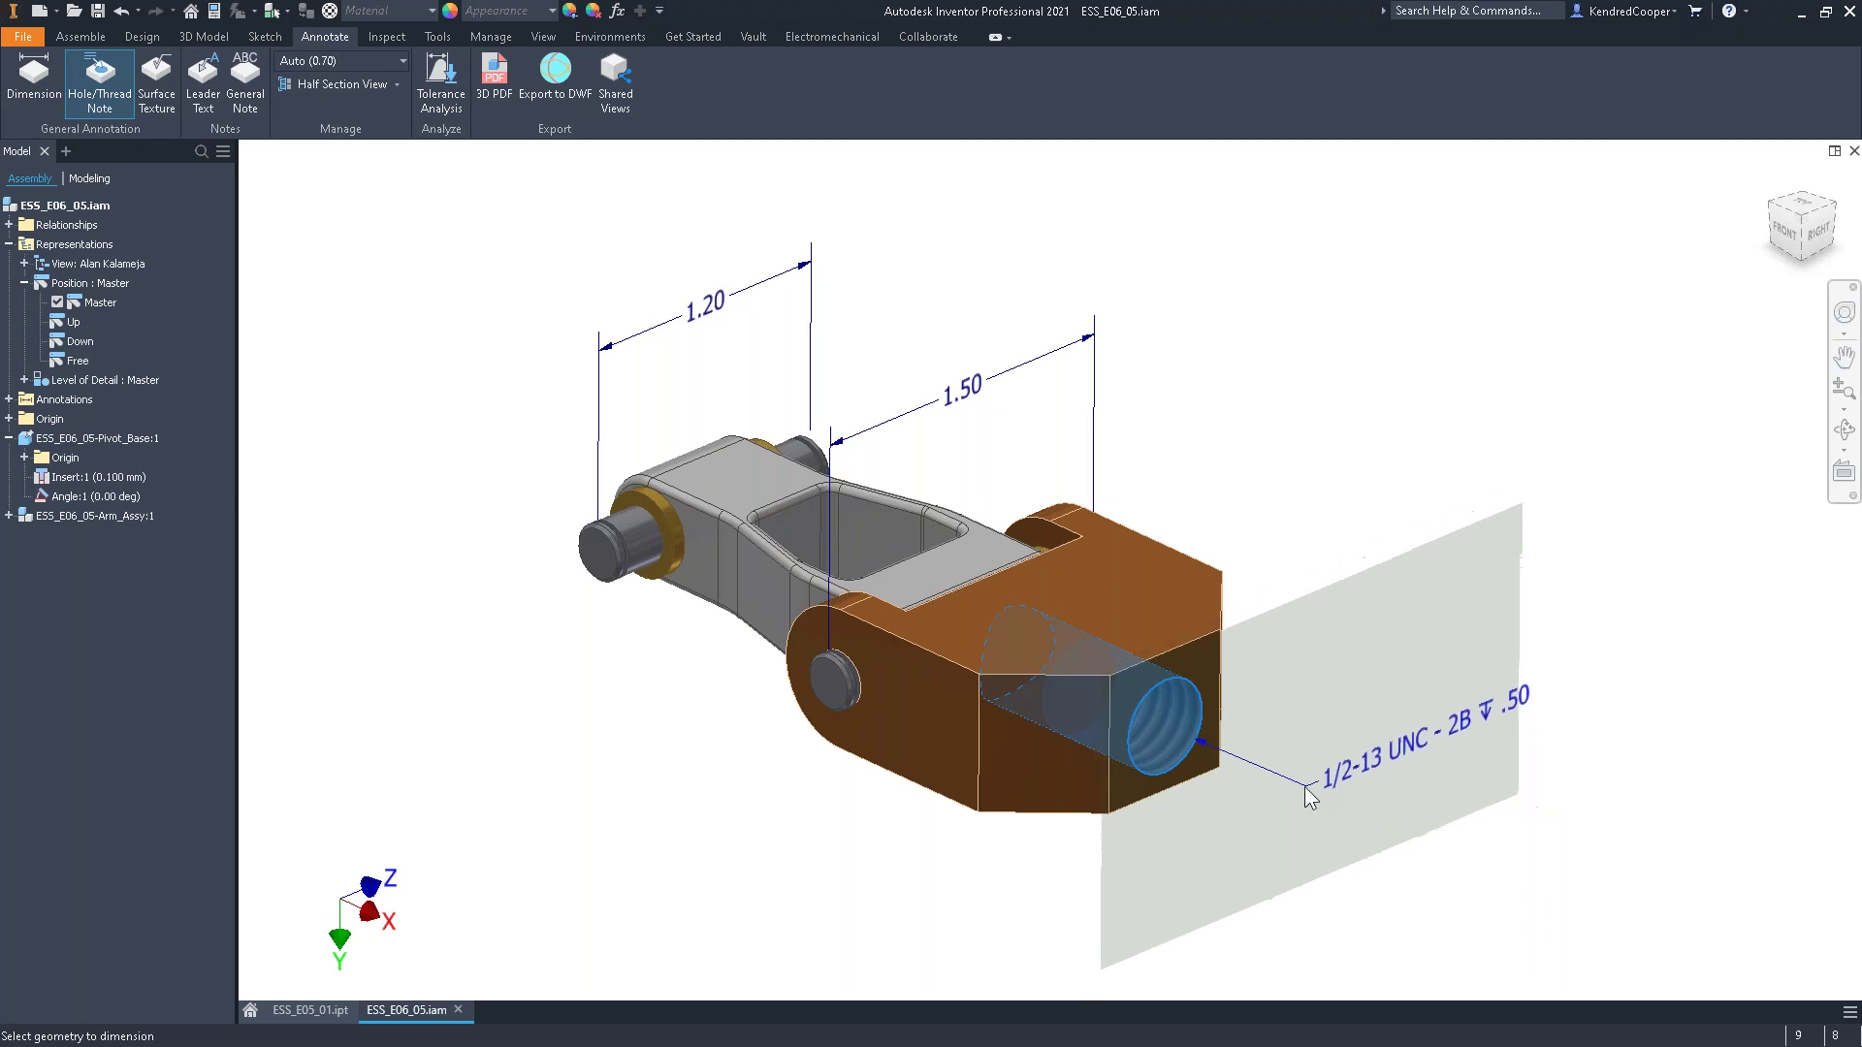
{"action": "left_click", "coordinate": [1304, 820]}
{"action": "key", "text": "Escape"}
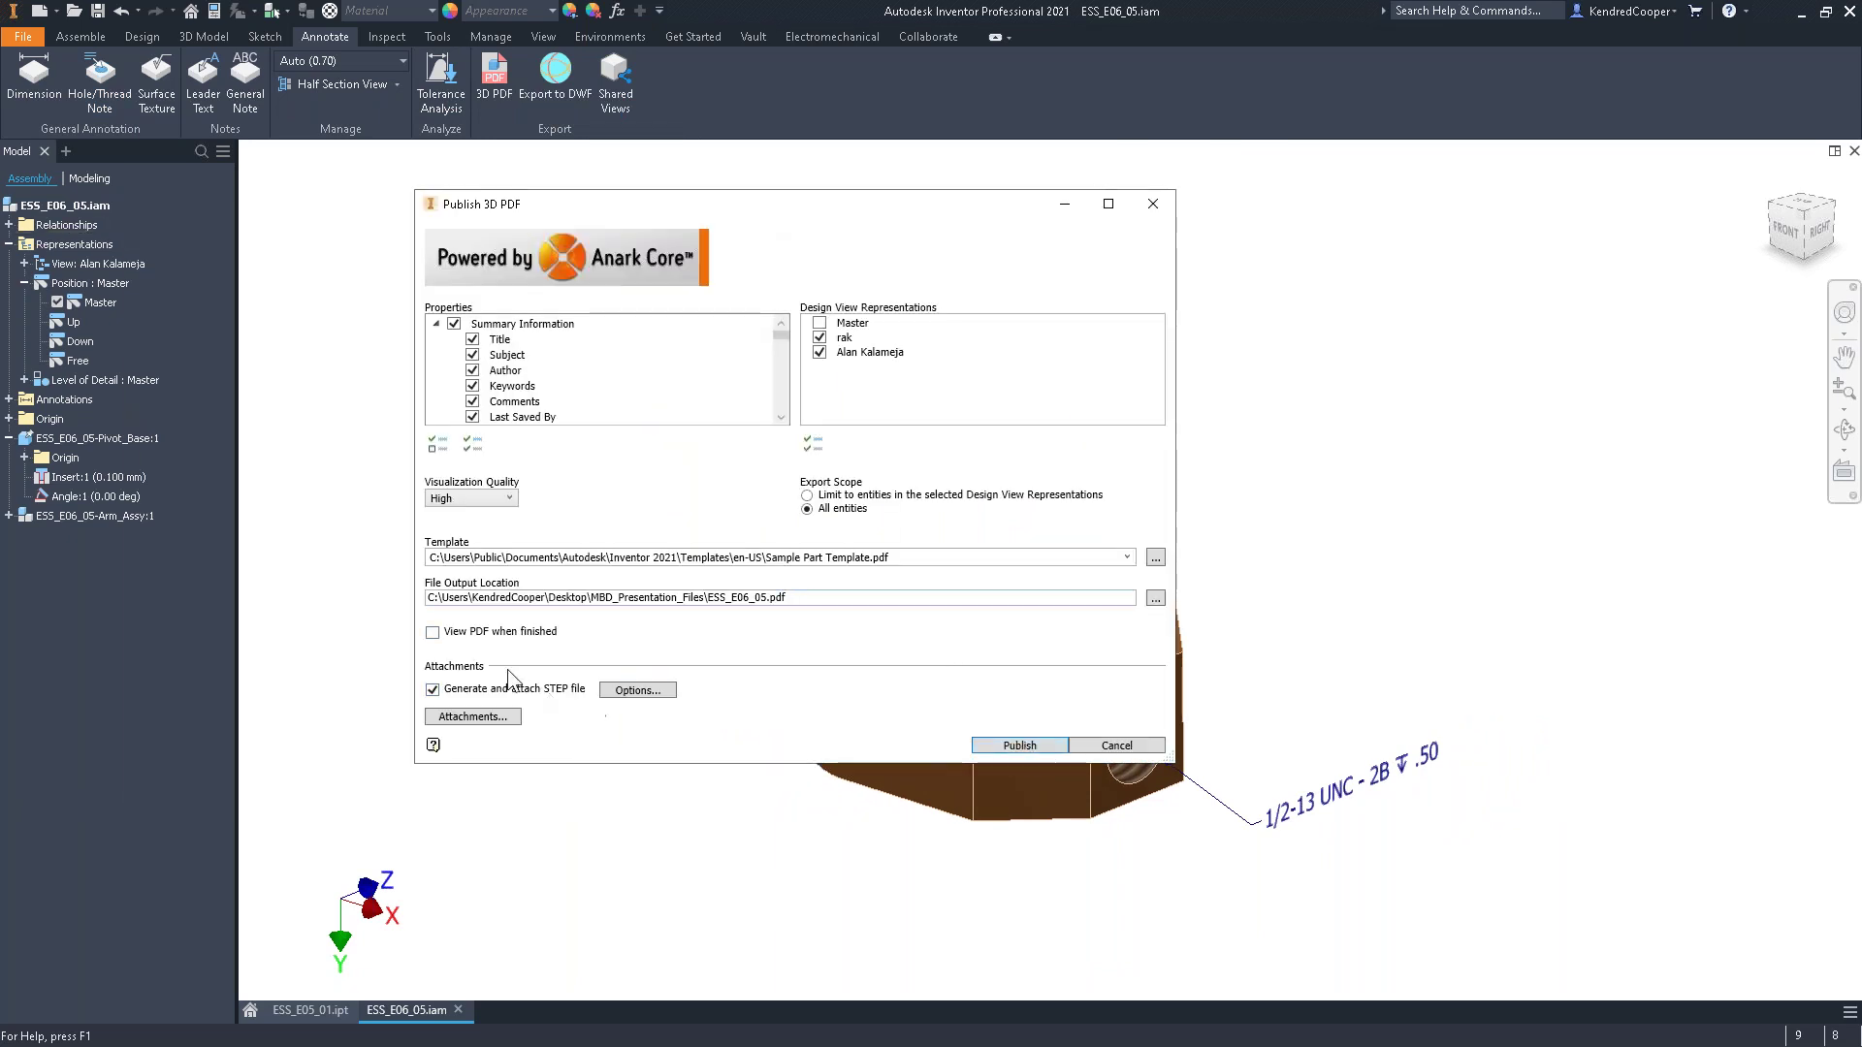
Publish all entities of the assembly as the 3D PDF ESS_E06_05.pdf at High visualization quality with a generated STEP file attached
{"action": "left_click", "coordinate": [1029, 749]}
{"action": "left_click", "coordinate": [801, 522]}
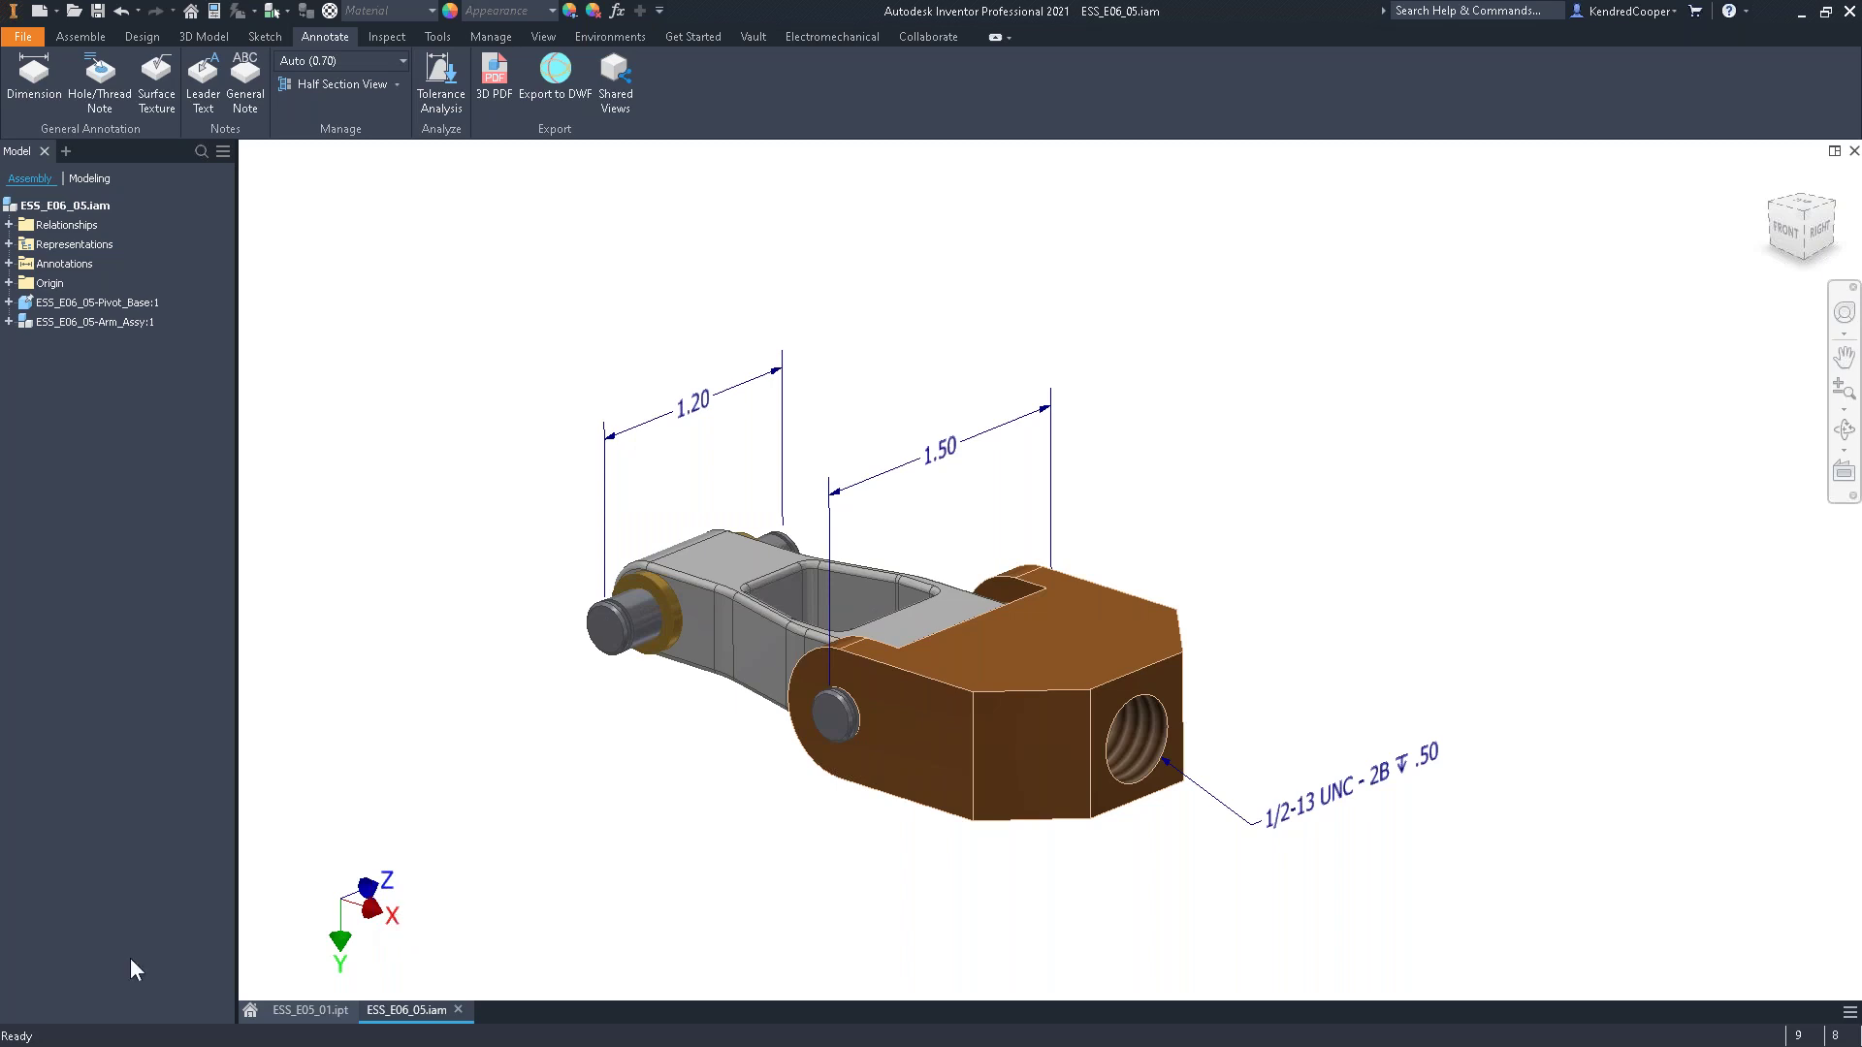
Open ESS_E06_05.pdf from the MBD_Presentation_Files folder in Adobe Acrobat Reader DC and maximize its window
{"action": "right_click", "coordinate": [576, 550]}
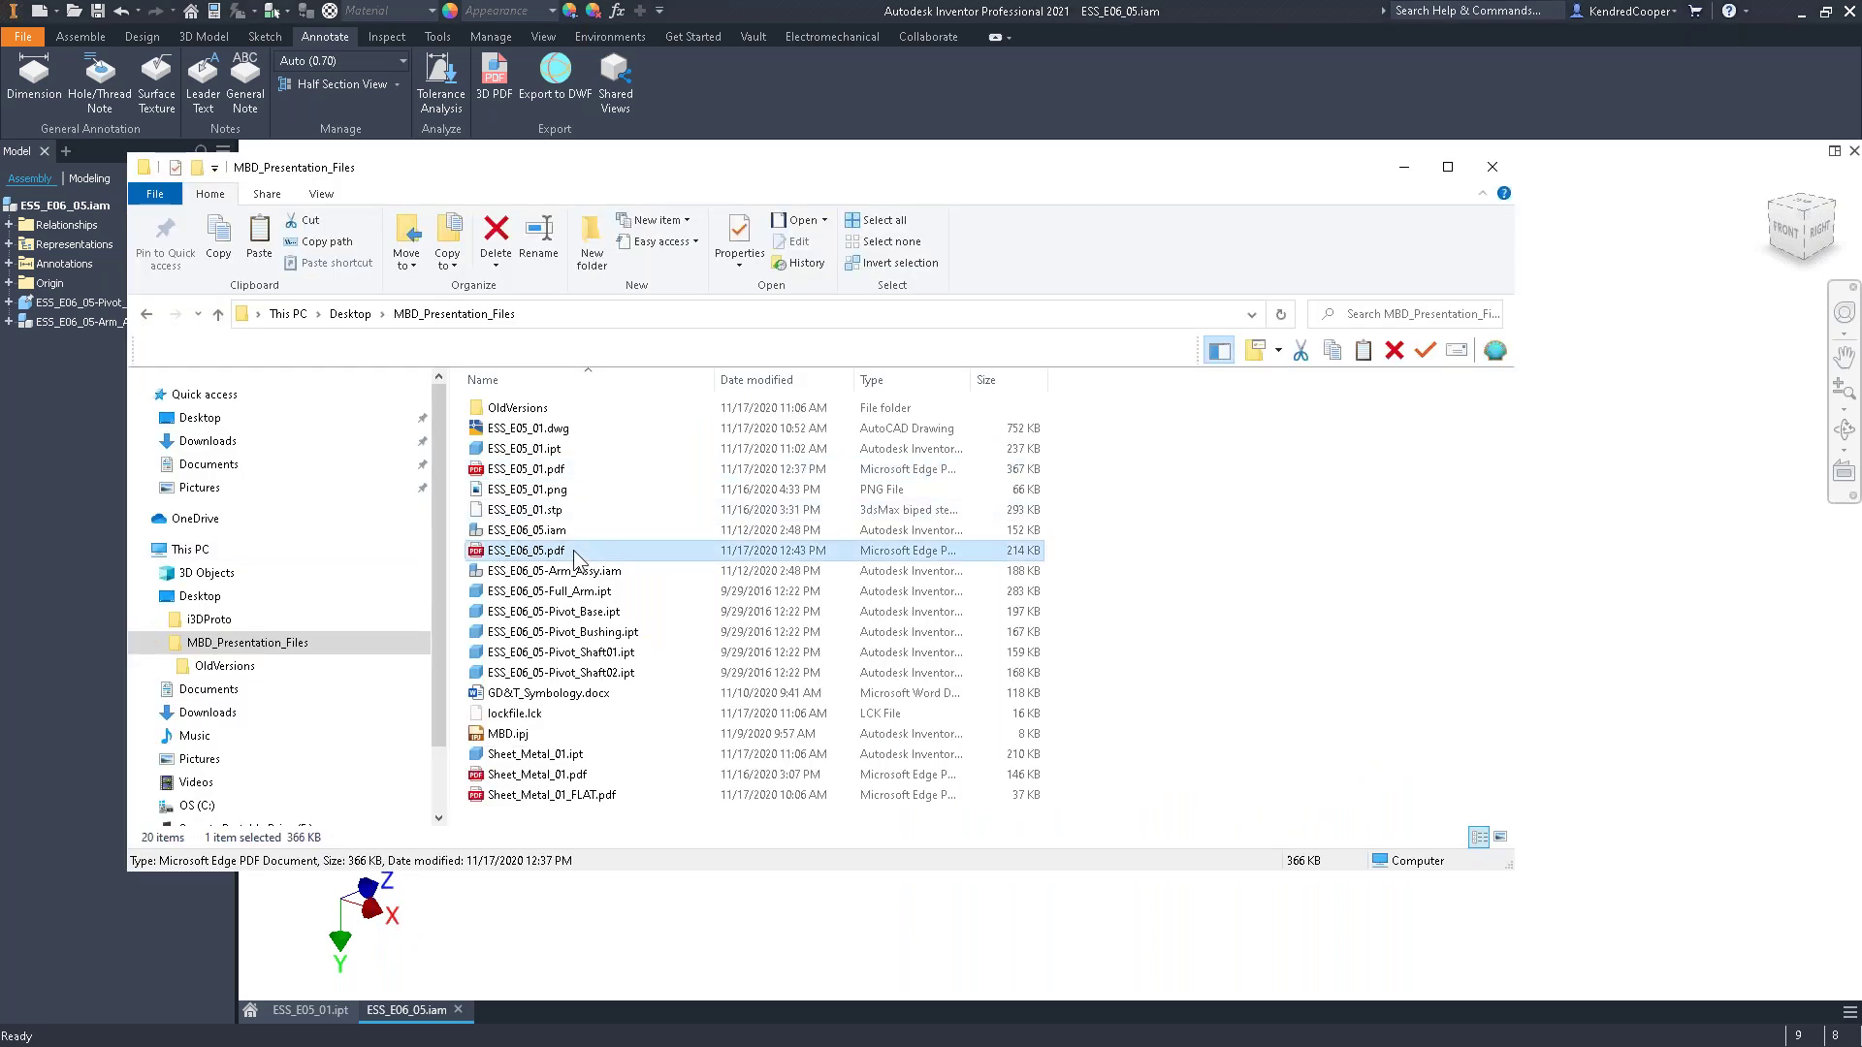
{"action": "mouse_move", "coordinate": [855, 671]}
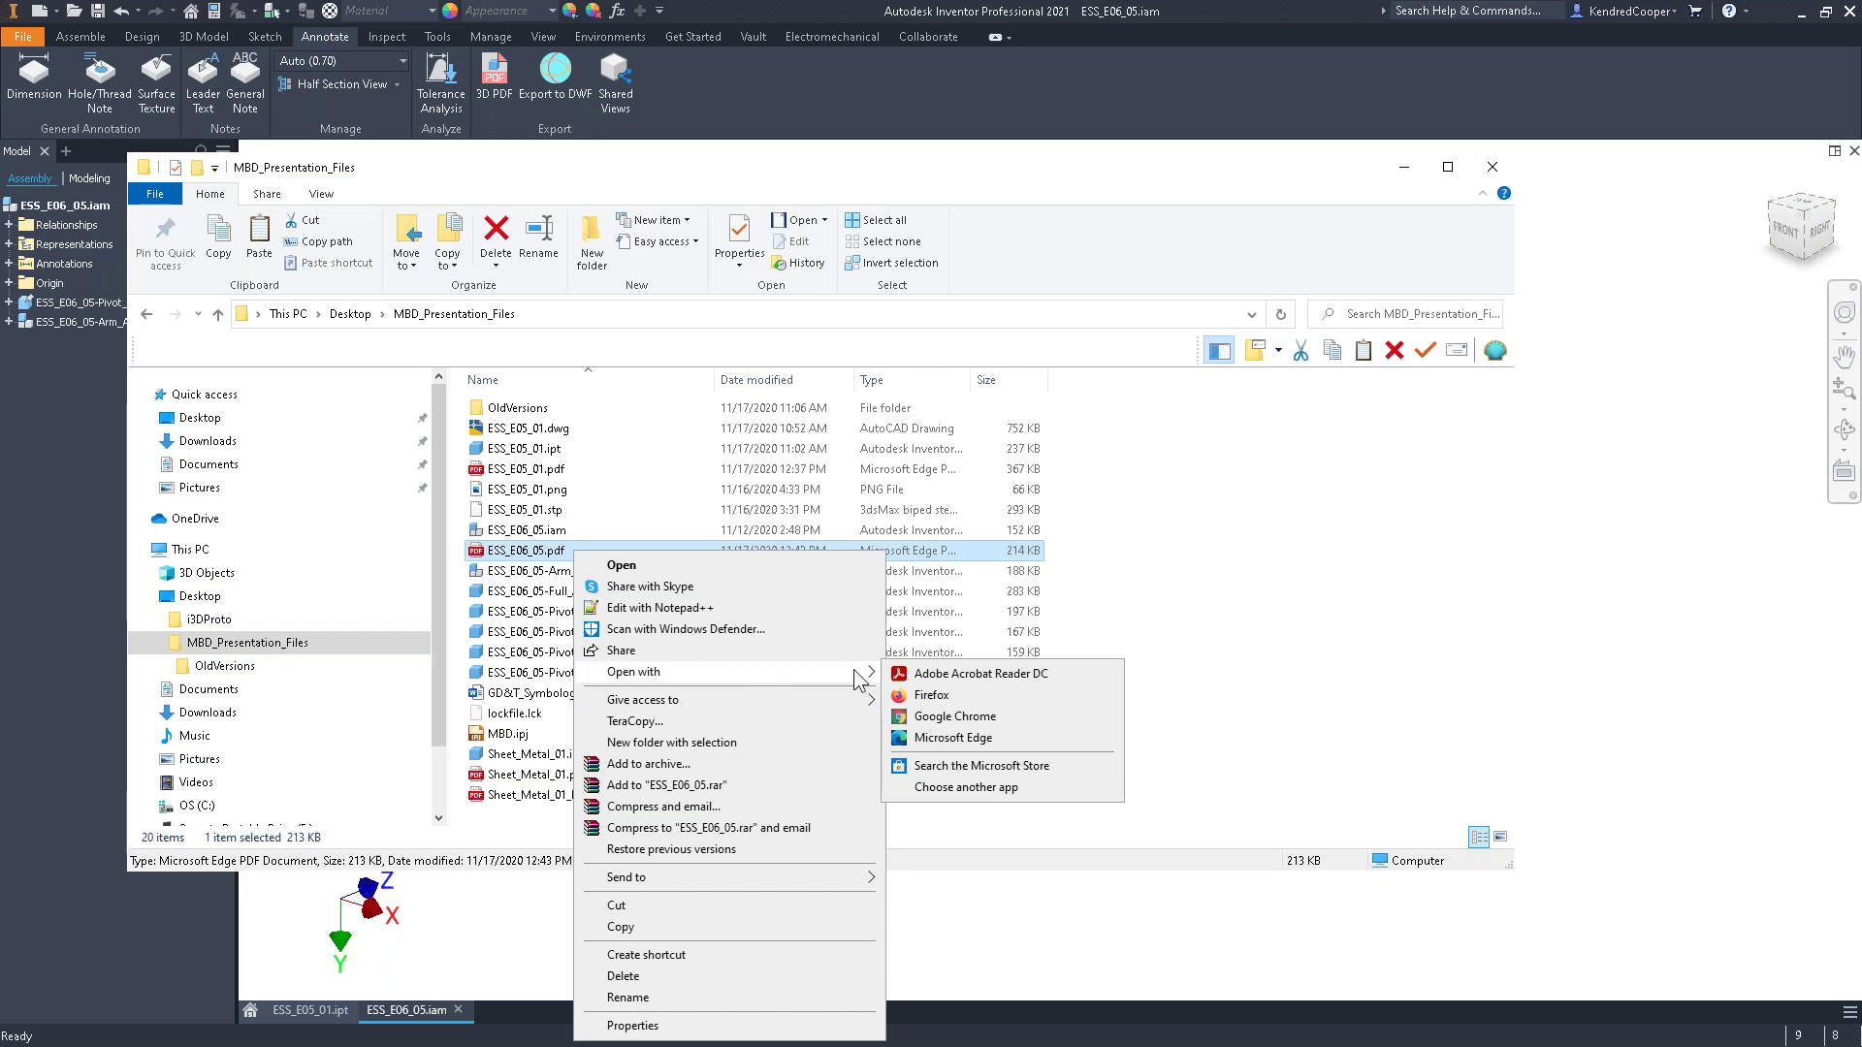
{"action": "left_click", "coordinate": [991, 674]}
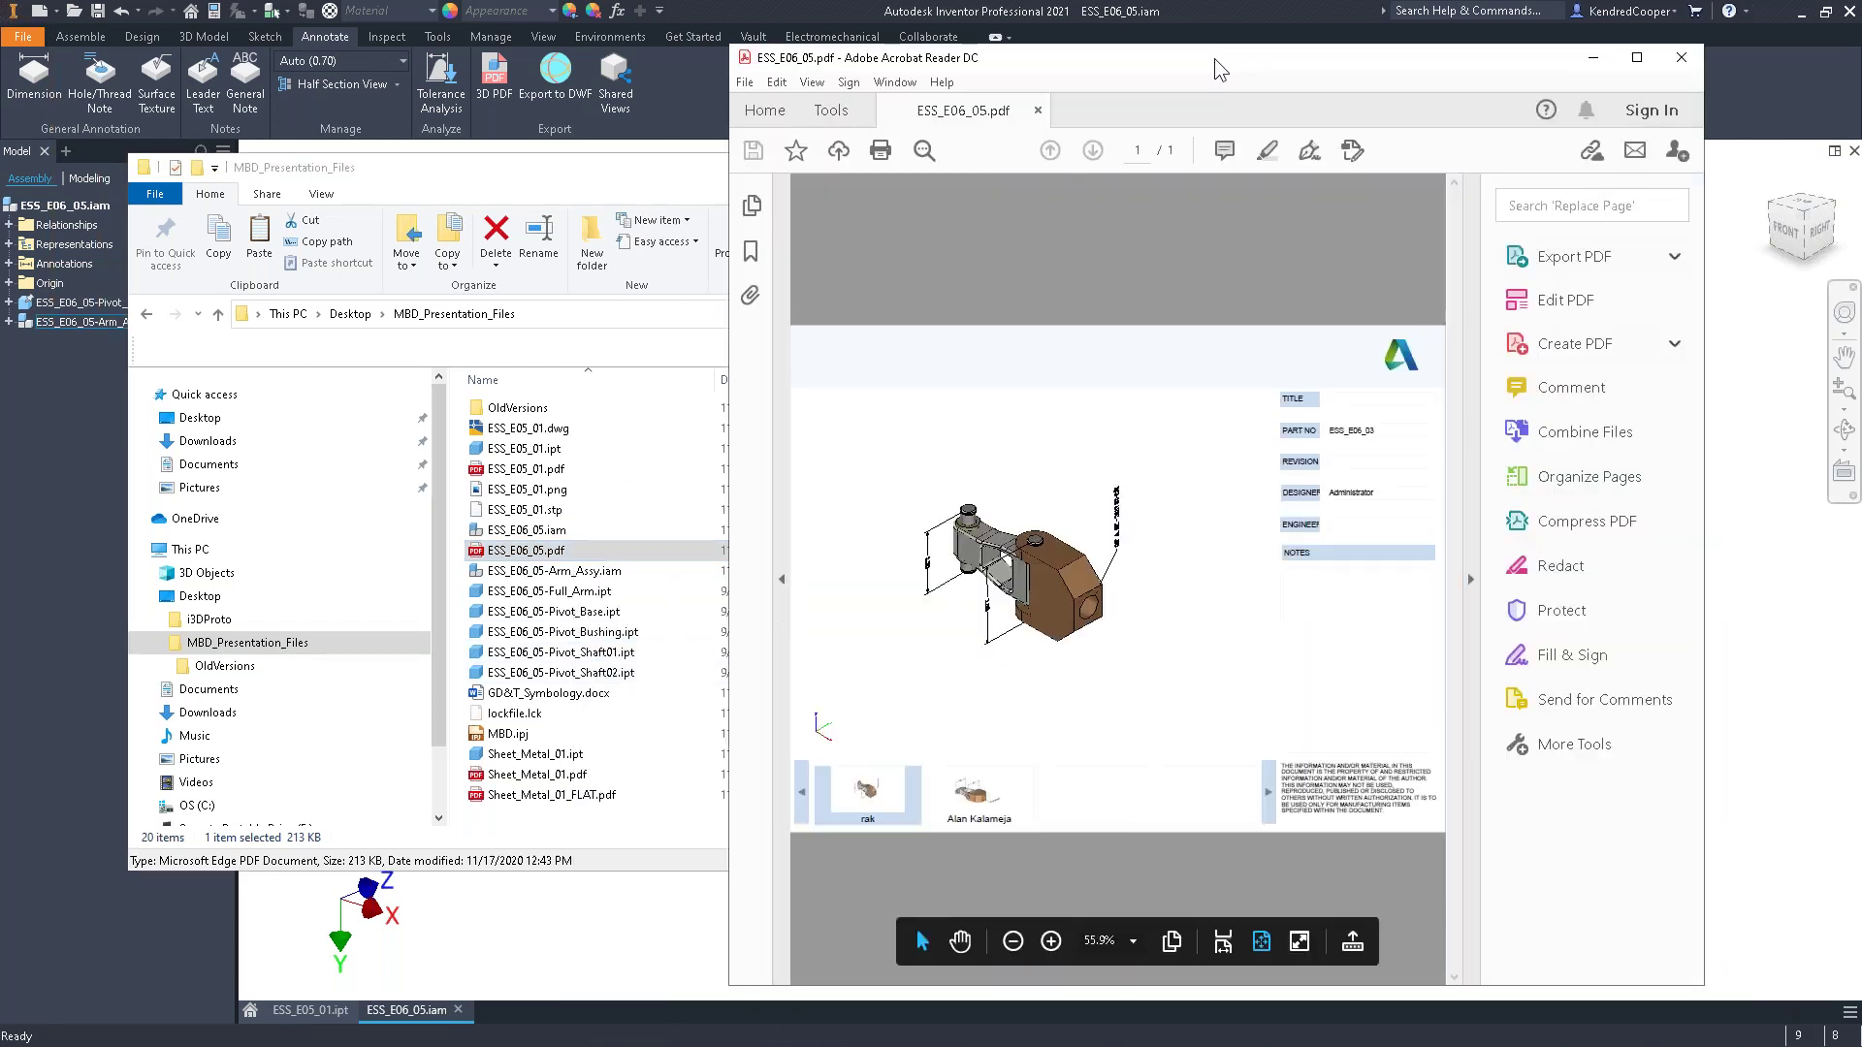
{"action": "double_click", "coordinate": [1214, 58]}
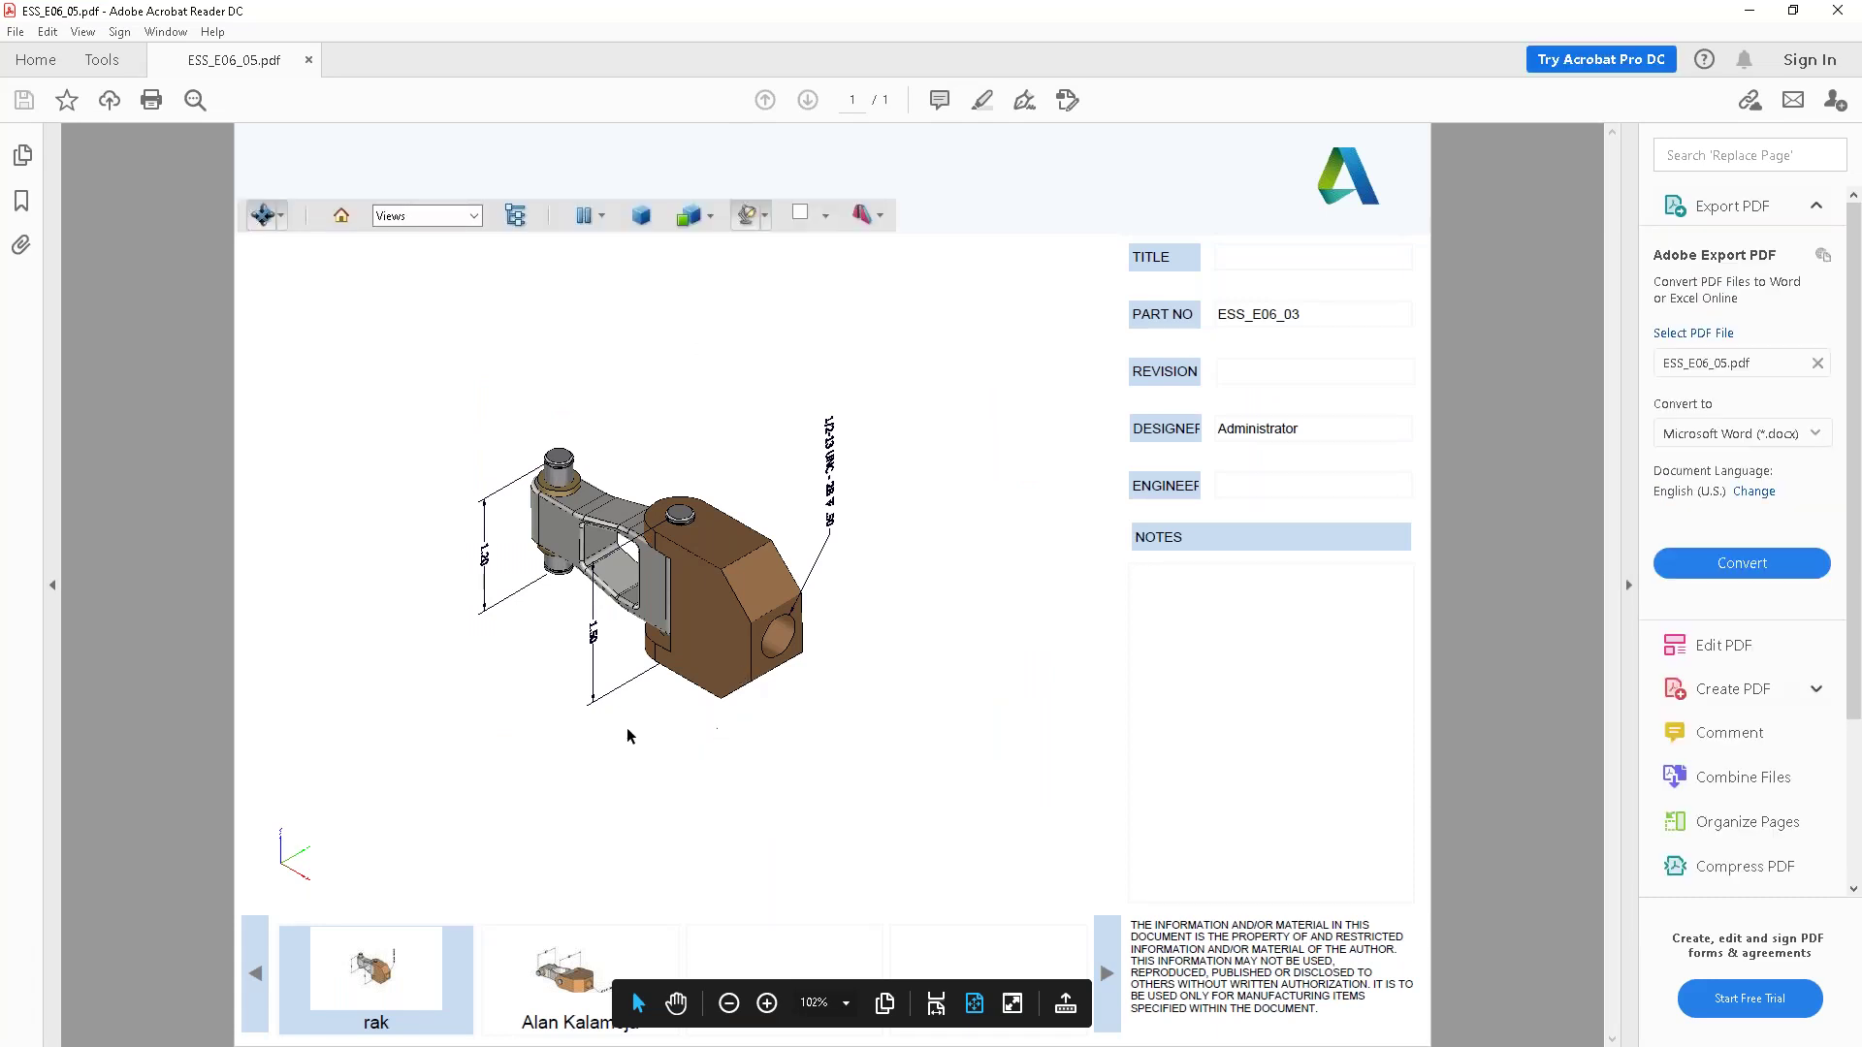
Examine the assembly's two shaft dimensions and its thread note in the 3D PDF with the Rotate and Pan tools
{"action": "left_click_drag", "start_coordinate": [562, 645], "coordinate": [596, 500]}
{"action": "scroll", "coordinate": [531, 347], "scroll_direction": "up", "scroll_amount": 5}
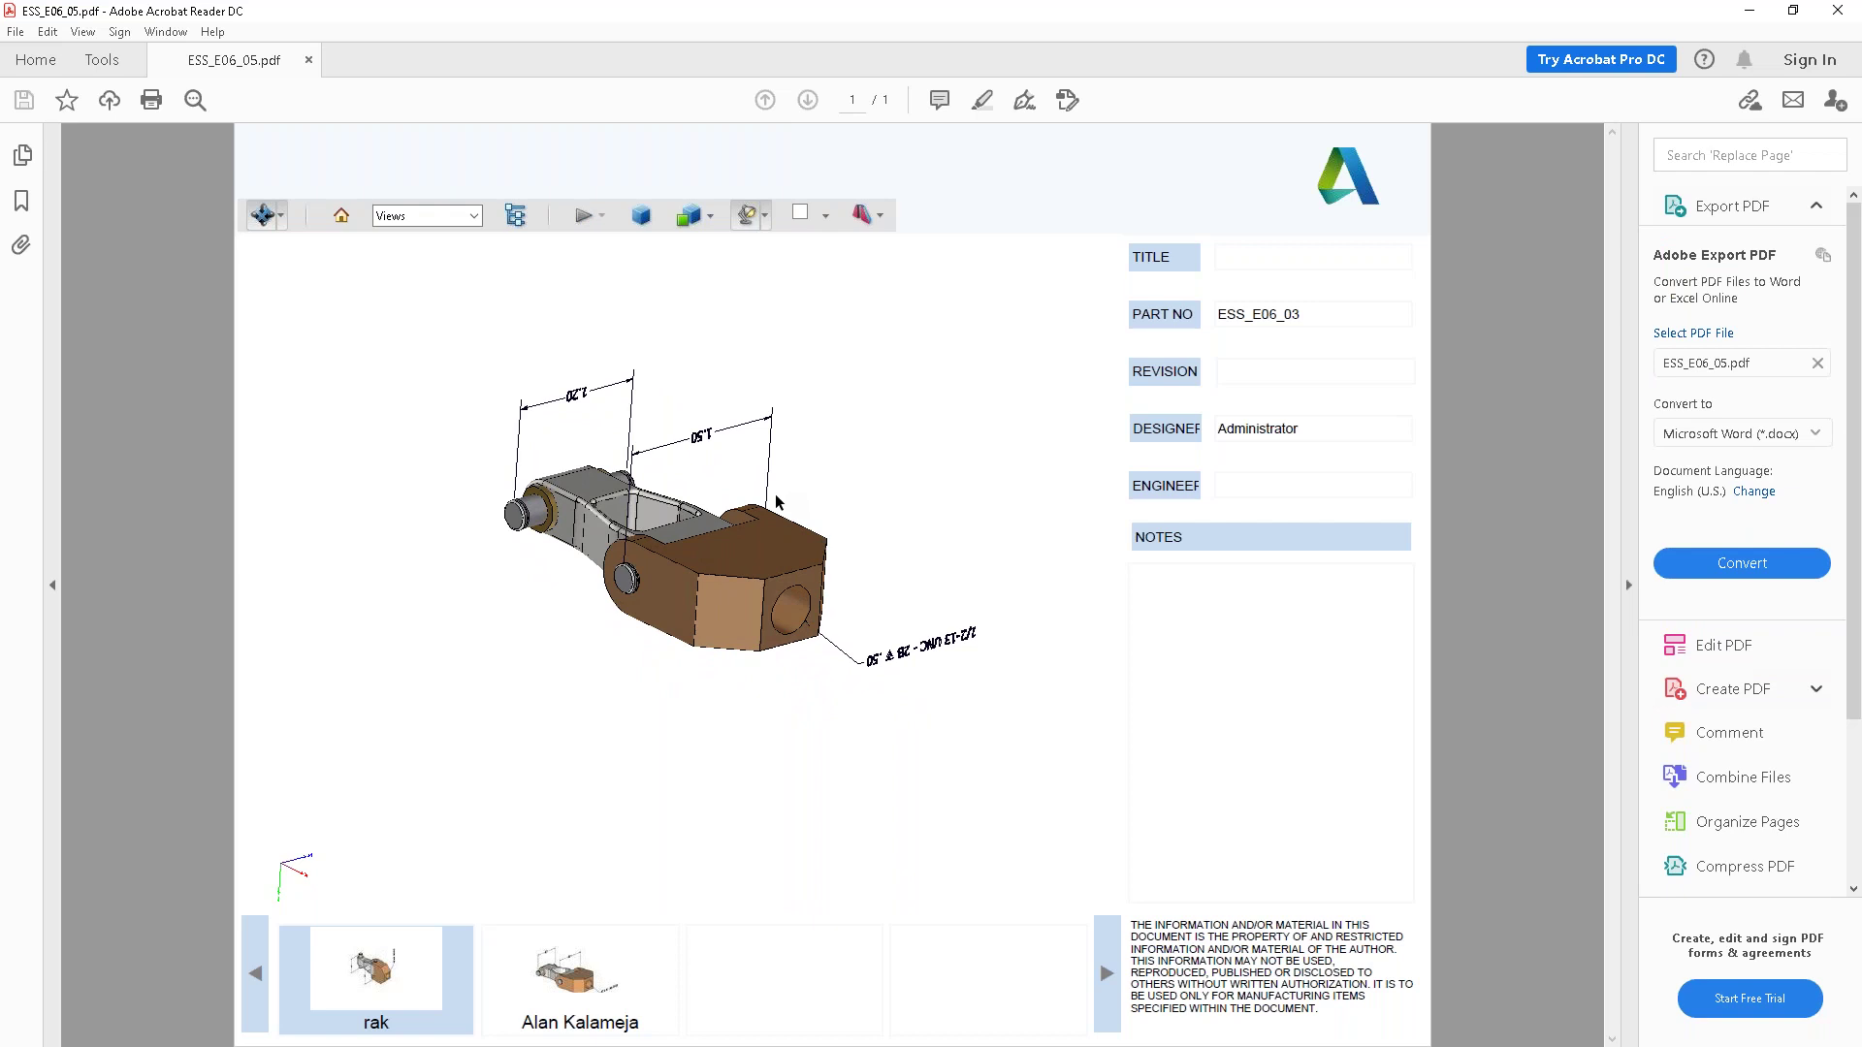
{"action": "left_click", "coordinate": [282, 217]}
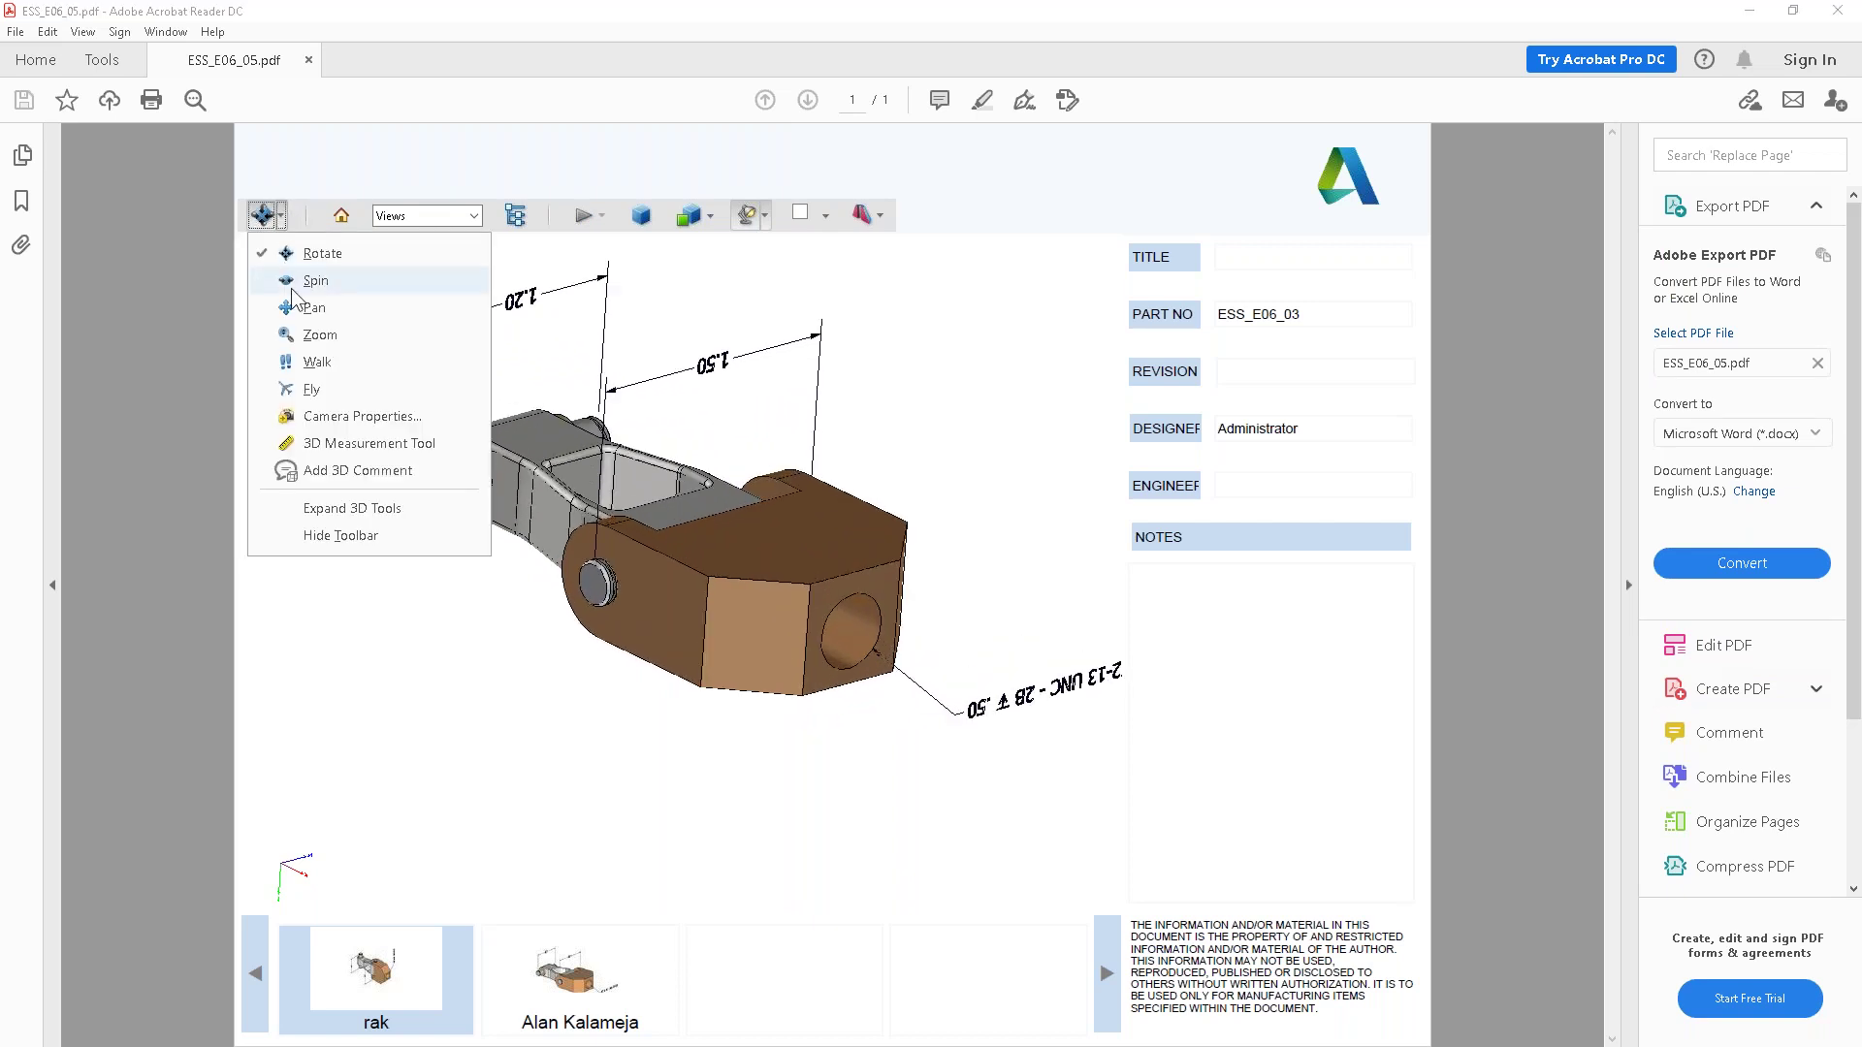
{"action": "key", "text": "Escape"}
{"action": "left_click_drag", "start_coordinate": [709, 442], "coordinate": [649, 489]}
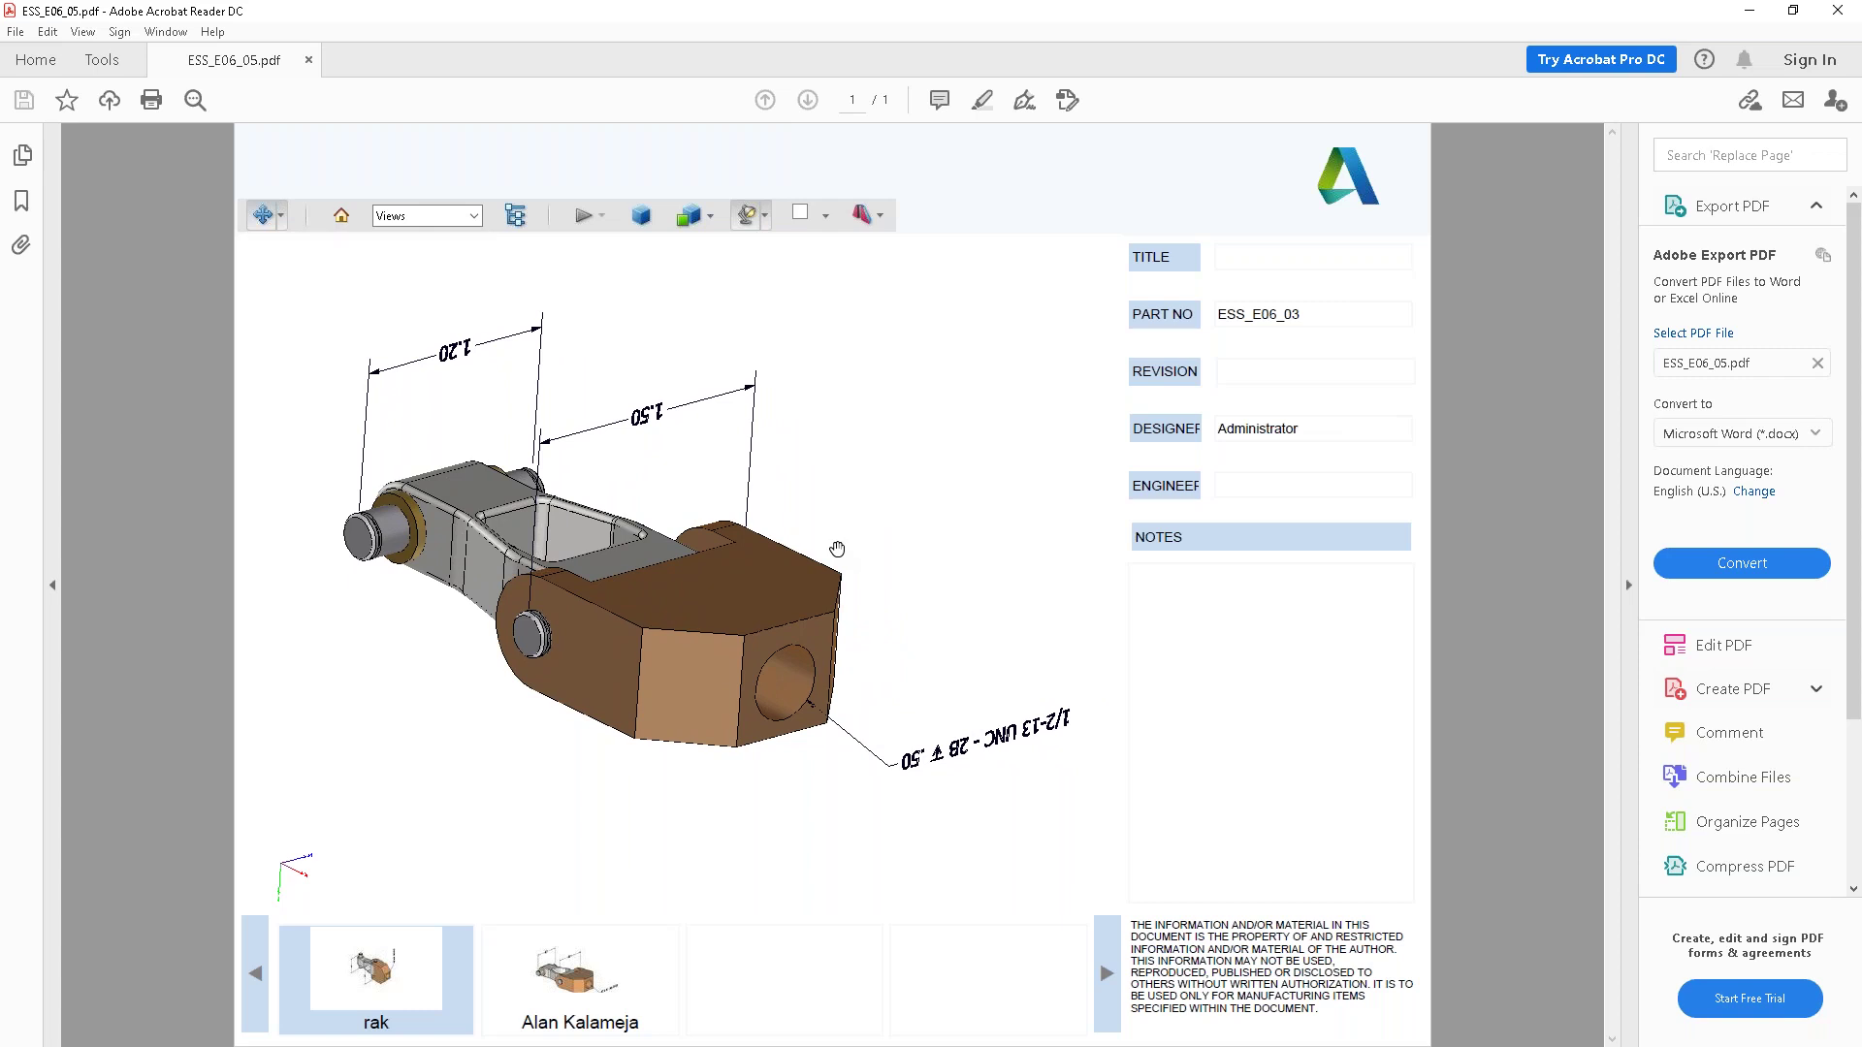
{"action": "left_click_drag", "start_coordinate": [684, 654], "coordinate": [369, 378]}
Switch back to the Rotate tool and inspect the assembly's annotations from several other angles, including from the side
{"action": "left_click", "coordinate": [281, 216]}
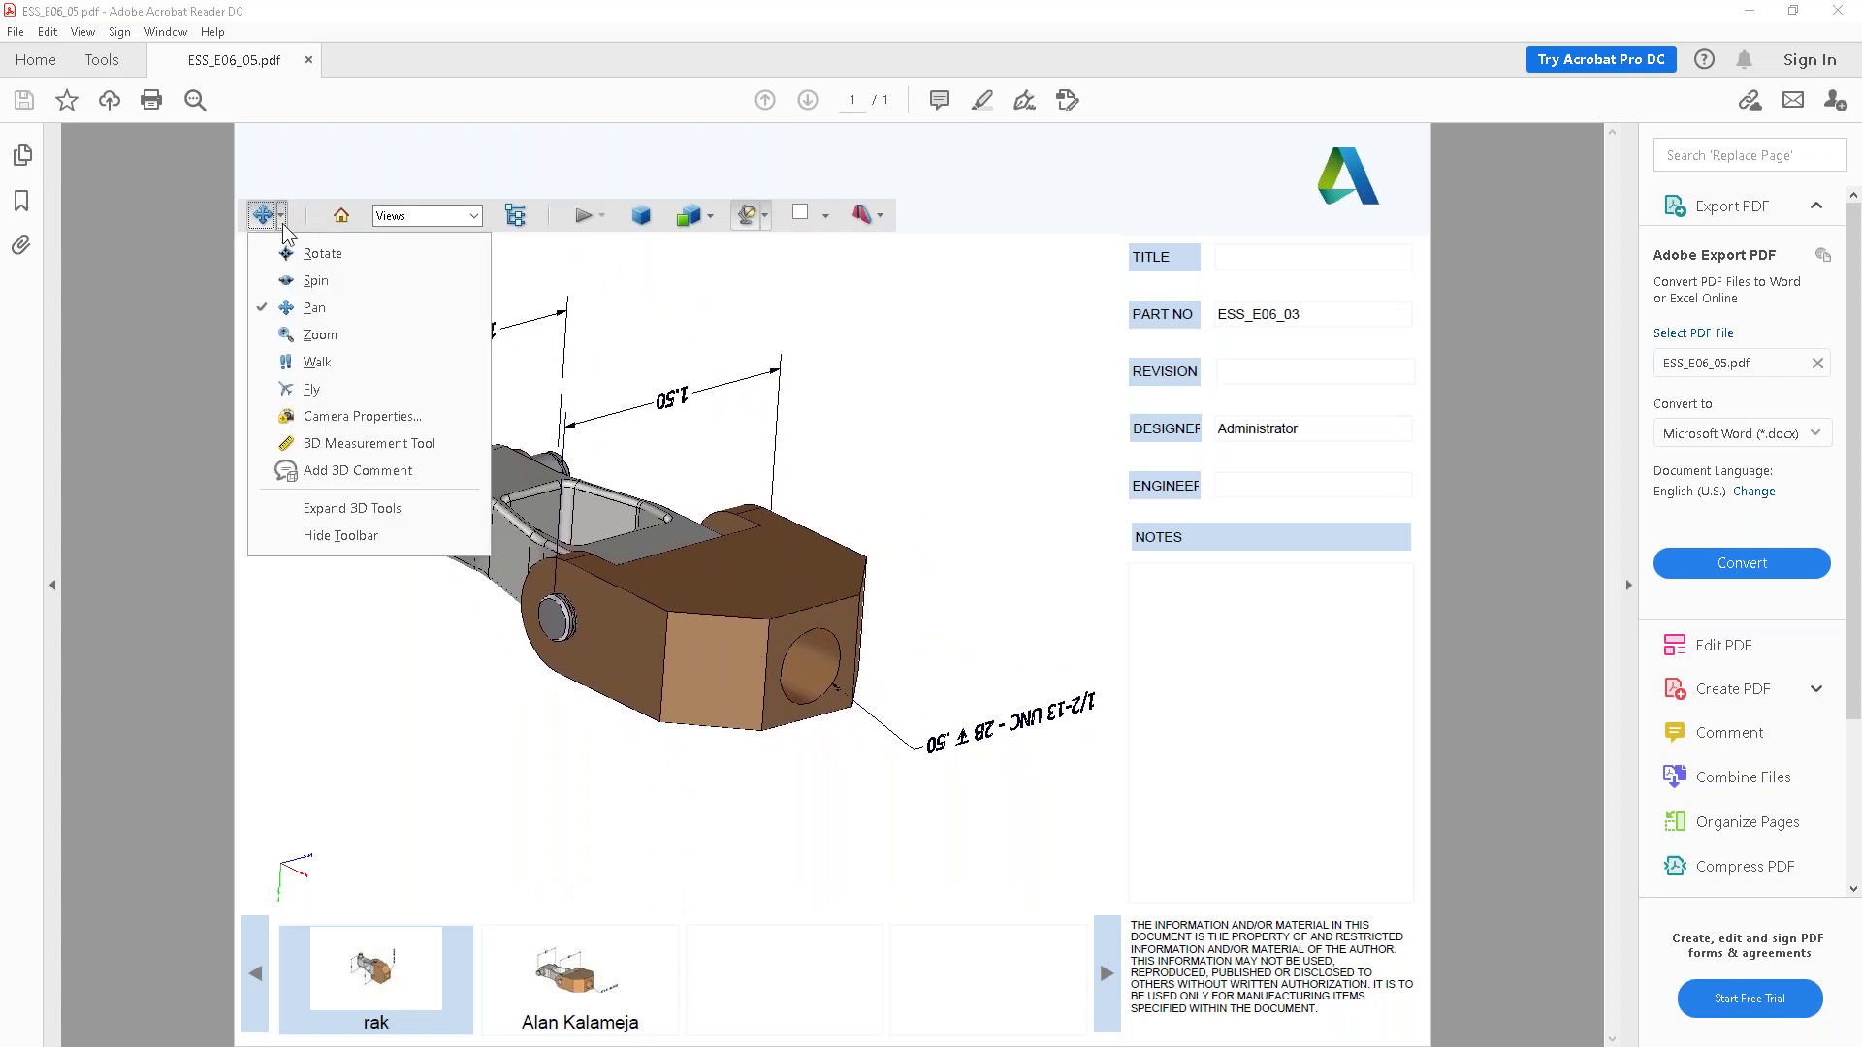
{"action": "left_click", "coordinate": [291, 250]}
{"action": "mouse_move", "coordinate": [572, 466]}
{"action": "left_mouse_down"}
{"action": "mouse_move", "coordinate": [593, 306]}
{"action": "mouse_move", "coordinate": [686, 443]}
{"action": "left_mouse_up"}
{"action": "left_click_drag", "start_coordinate": [684, 688], "coordinate": [766, 582]}
{"action": "mouse_move", "coordinate": [660, 635]}
{"action": "left_mouse_down"}
{"action": "mouse_move", "coordinate": [719, 587]}
{"action": "mouse_move", "coordinate": [677, 653]}
{"action": "mouse_move", "coordinate": [698, 669]}
{"action": "left_mouse_up"}
{"action": "mouse_move", "coordinate": [849, 640]}
{"action": "left_mouse_down"}
{"action": "mouse_move", "coordinate": [785, 596]}
{"action": "mouse_move", "coordinate": [734, 514]}
{"action": "mouse_move", "coordinate": [804, 555]}
{"action": "mouse_move", "coordinate": [740, 556]}
{"action": "mouse_move", "coordinate": [786, 595]}
{"action": "left_mouse_up"}
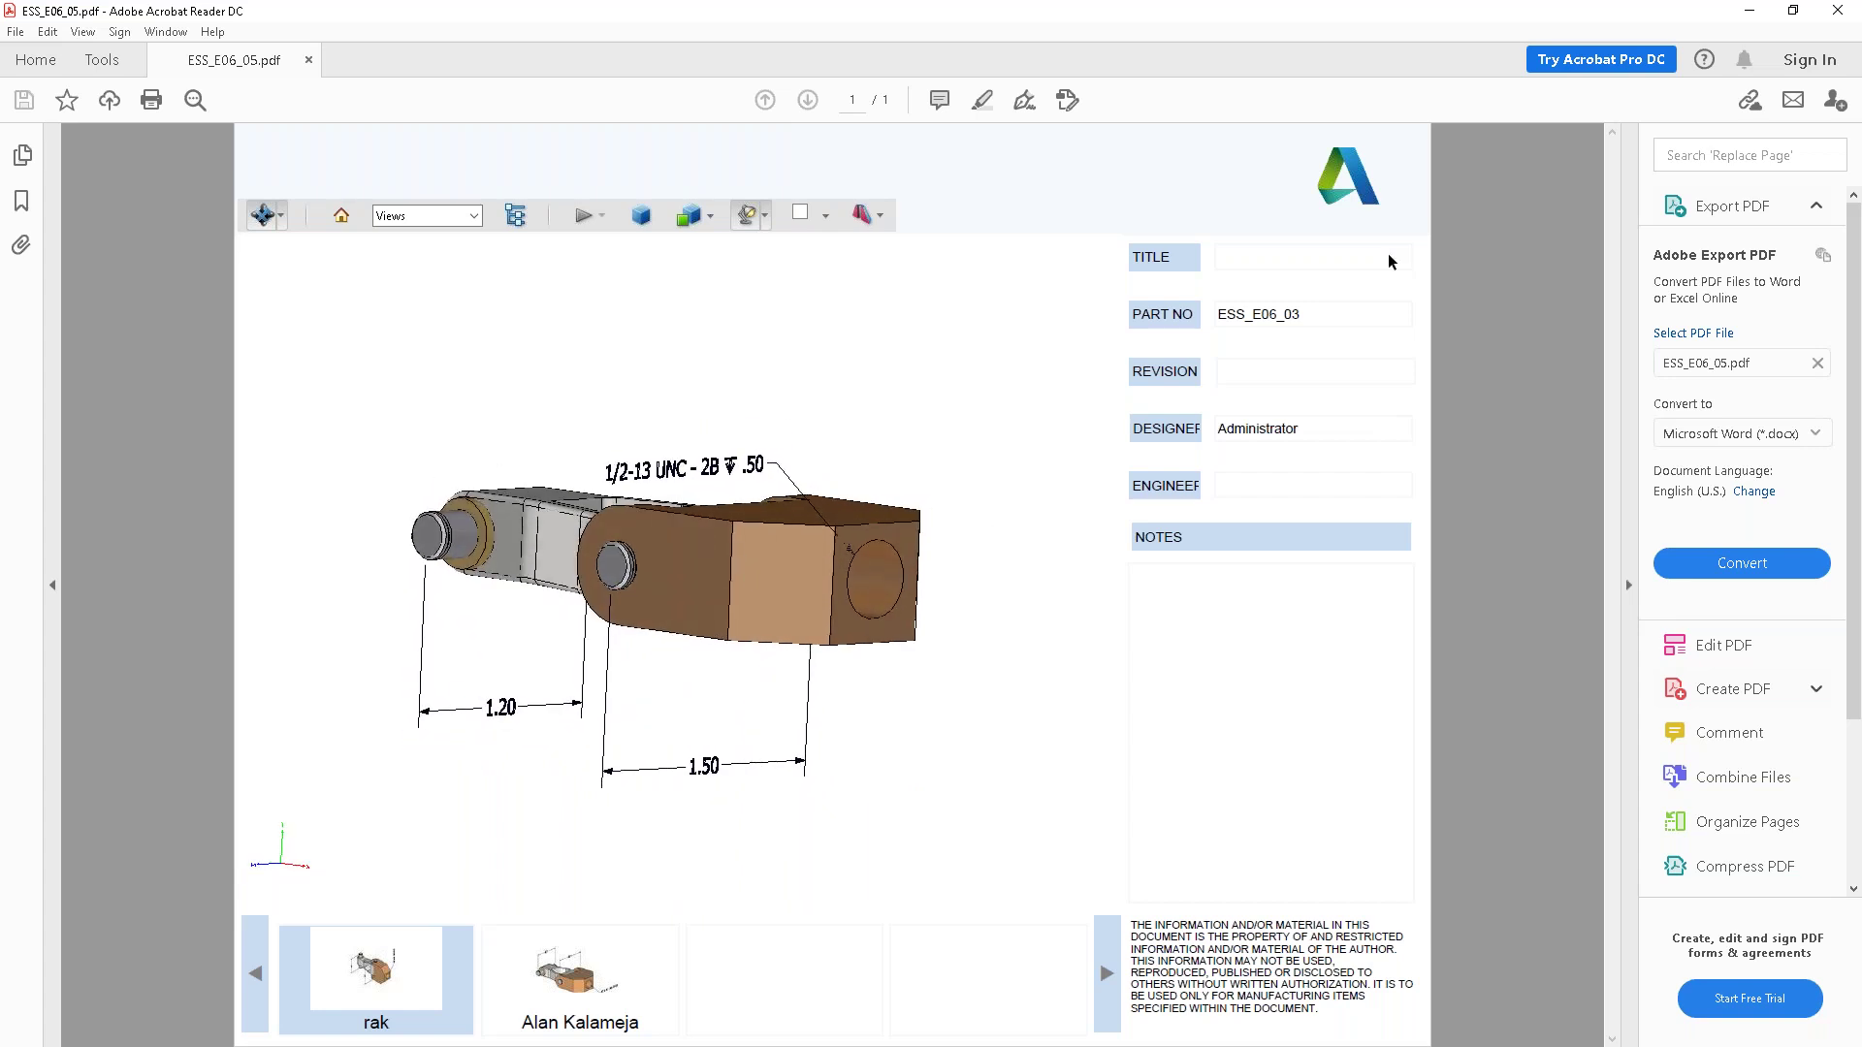
Close ESS_E06_05.pdf and return to the assembly in Inventor
{"action": "left_click", "coordinate": [1840, 13]}
{"action": "left_click", "coordinate": [1587, 318]}
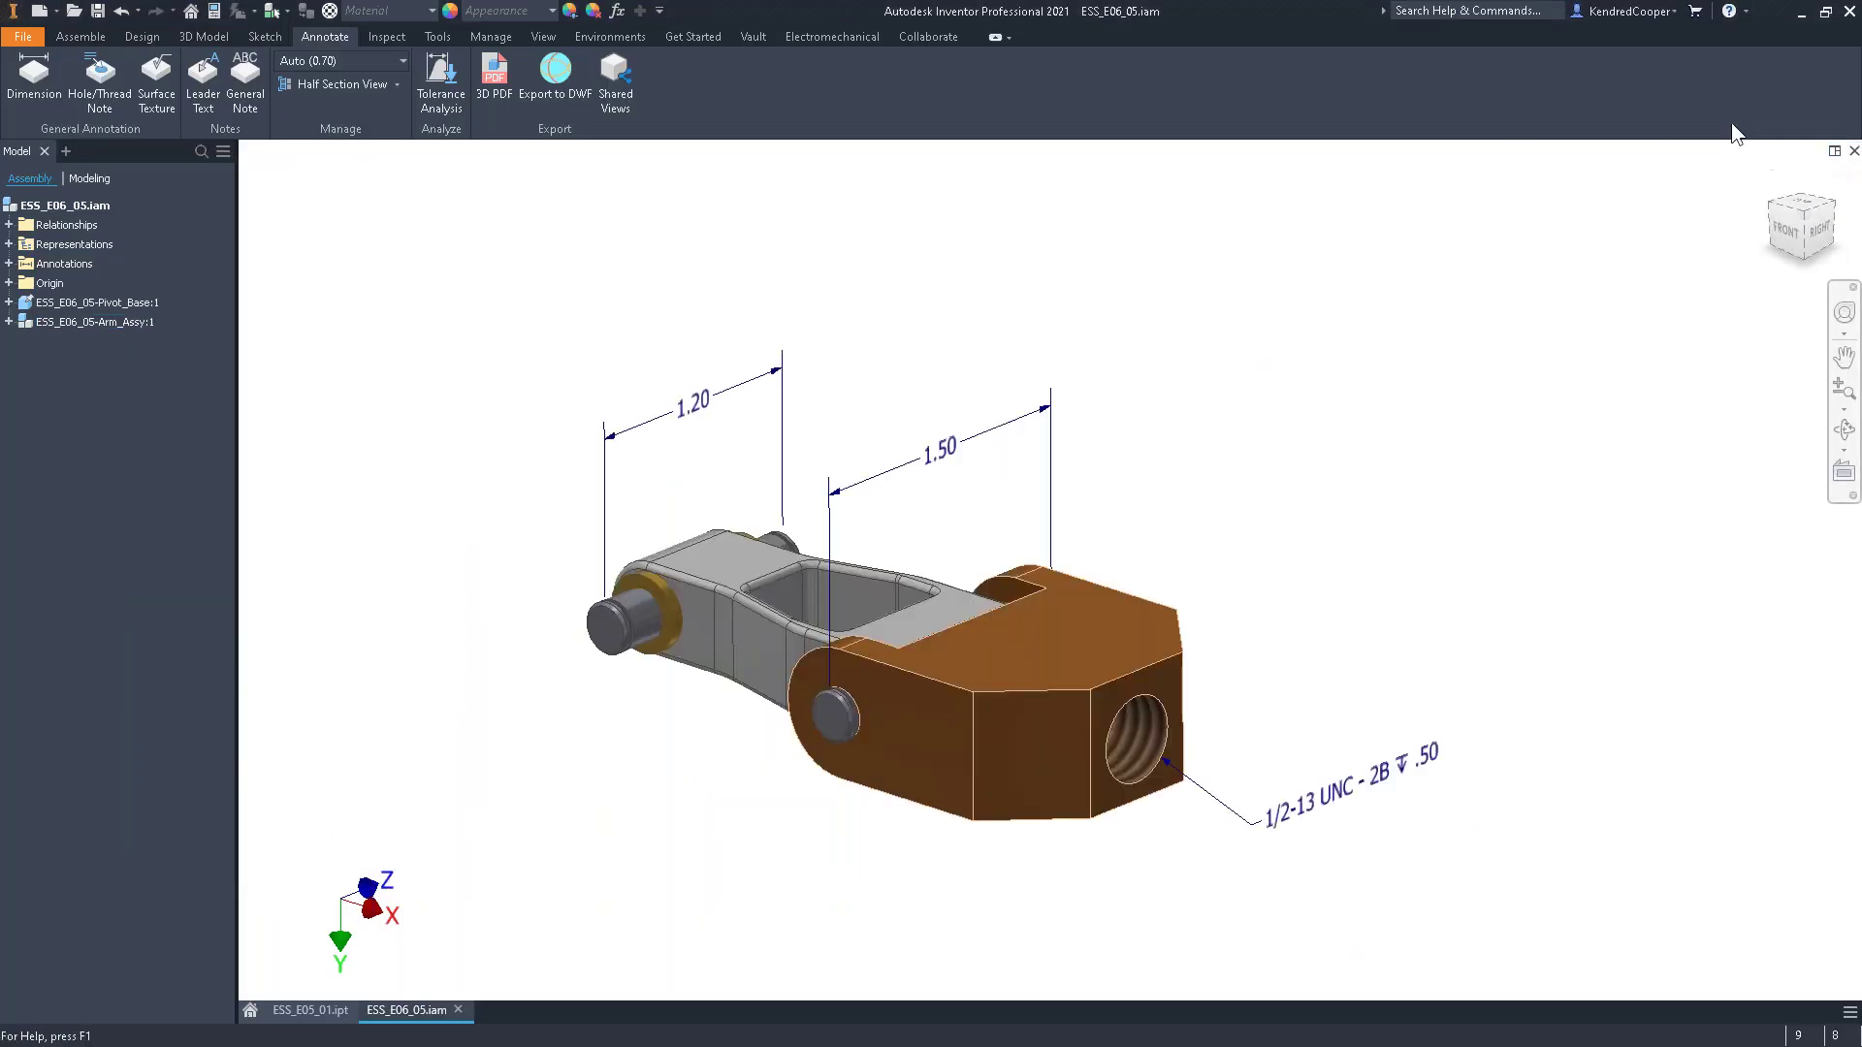
{"action": "key", "text": "alt+Tab"}
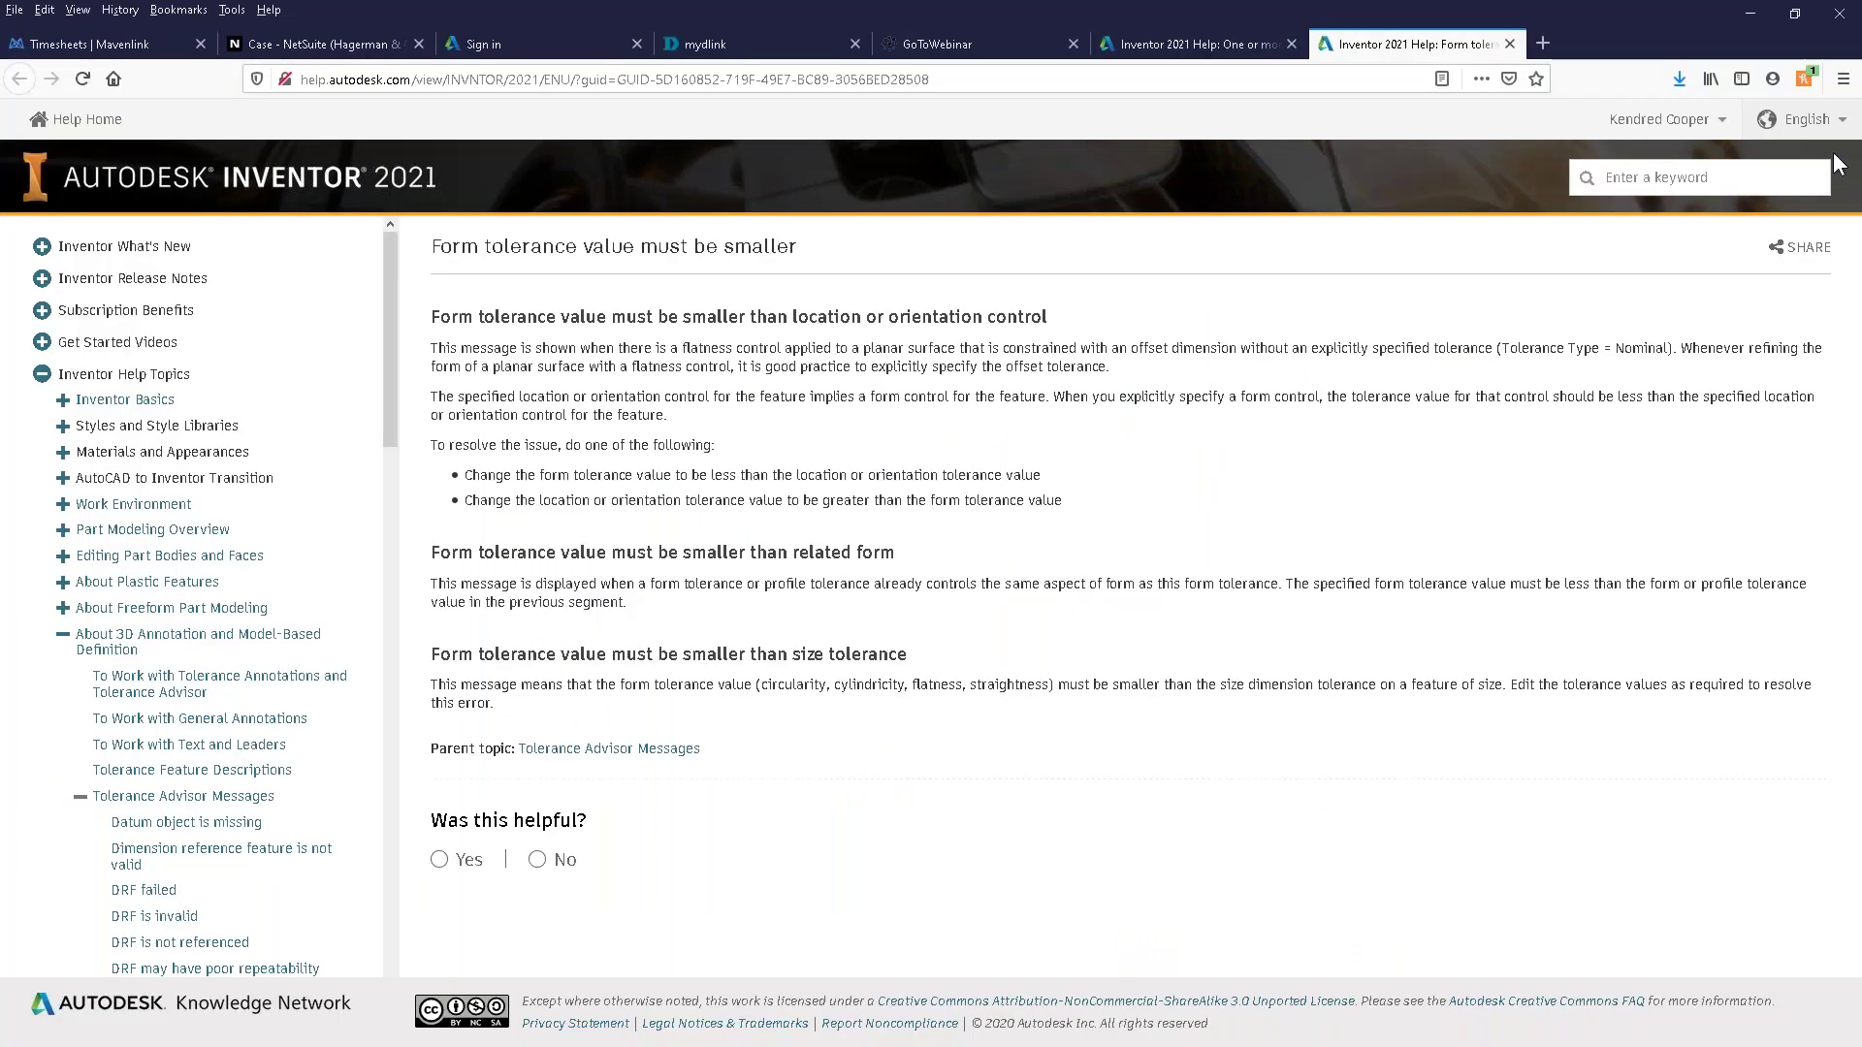
{"action": "key", "text": "alt+Tab"}
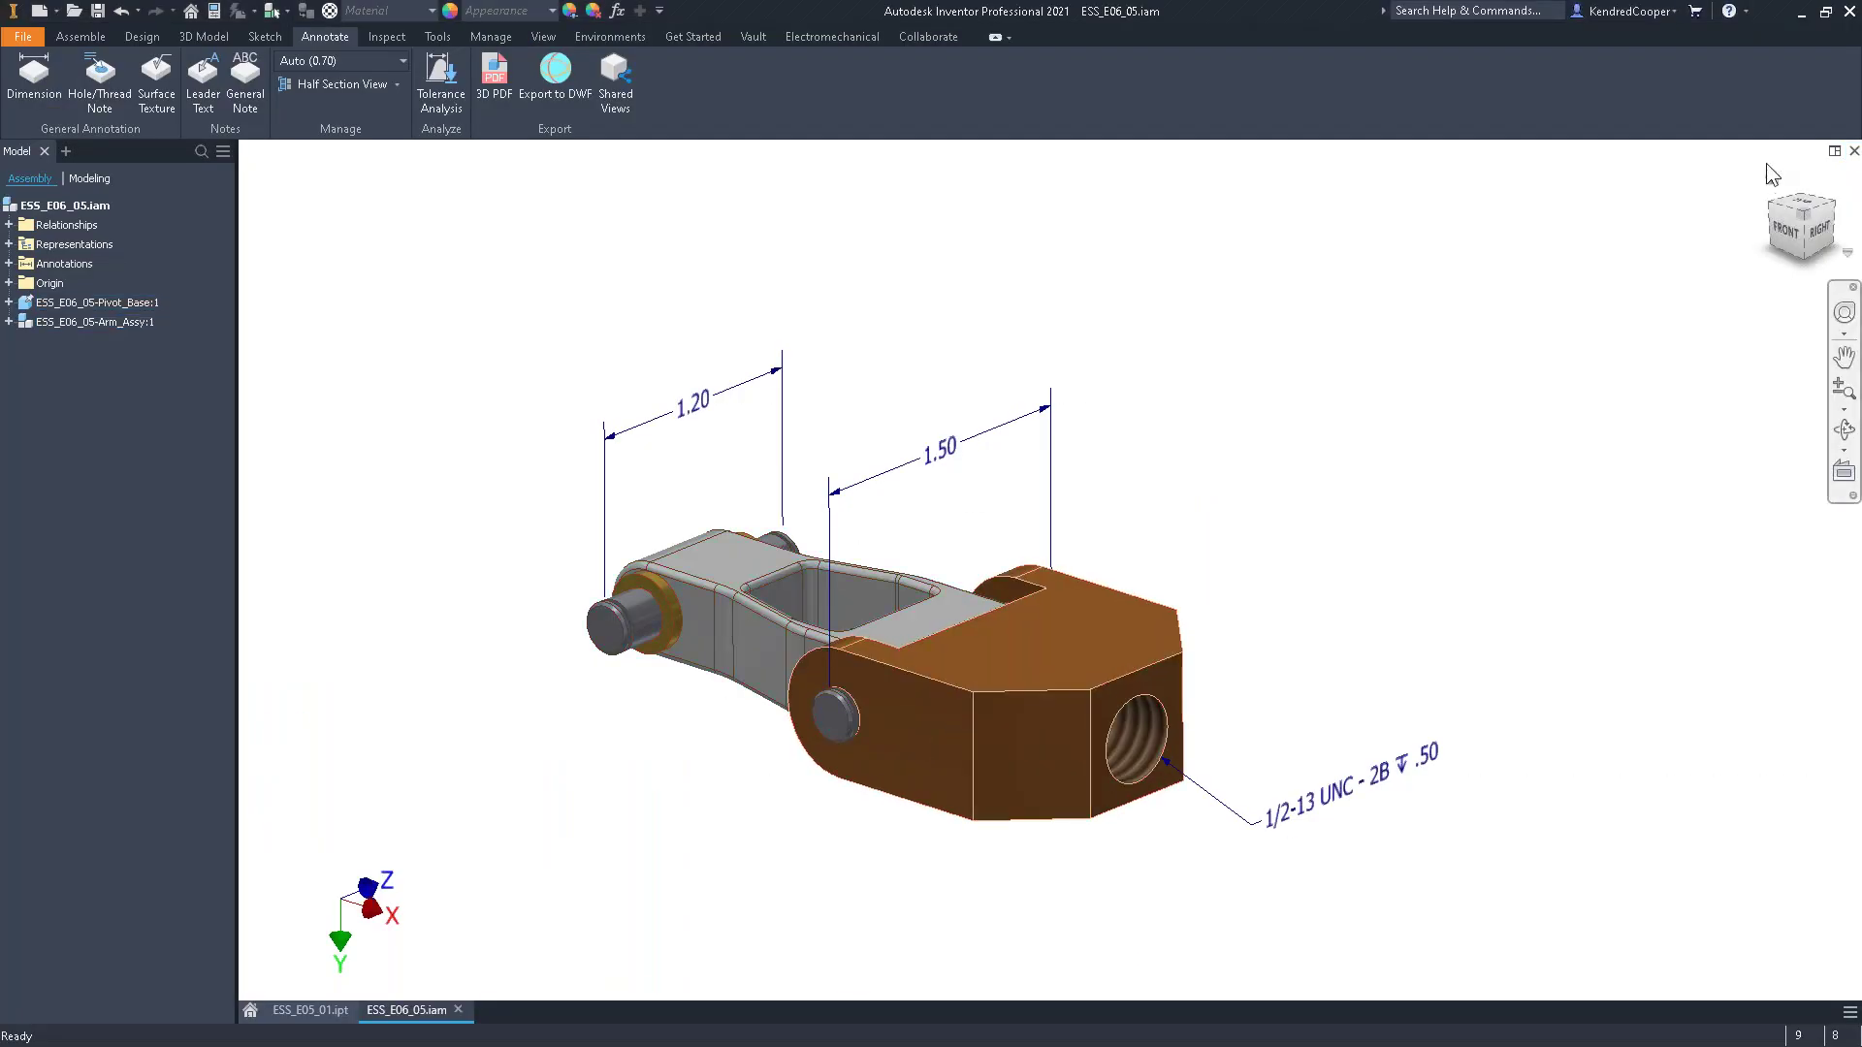
Close ESS_E06_05.iam without saving its changes and open the sheet metal part Sheet_Metal_01.ipt
{"action": "left_click", "coordinate": [1855, 151]}
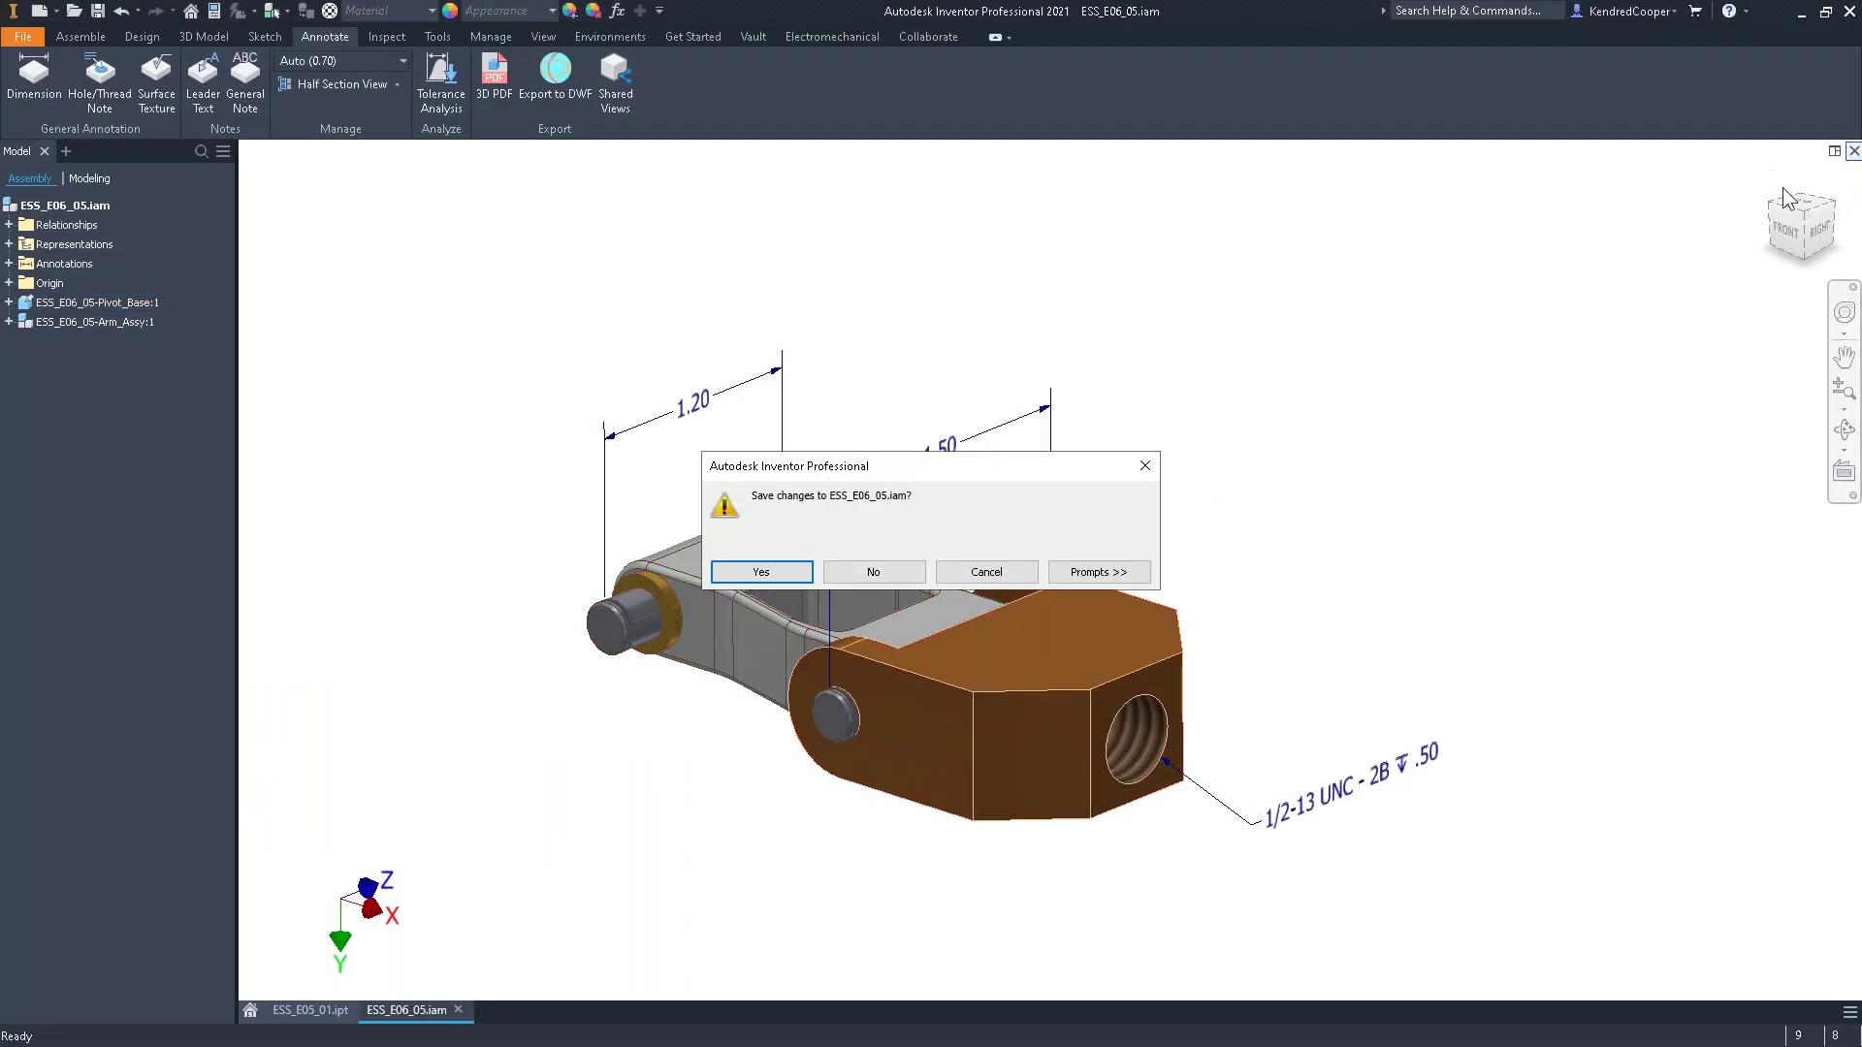
{"action": "left_click", "coordinate": [847, 572]}
{"action": "left_click", "coordinate": [817, 587]}
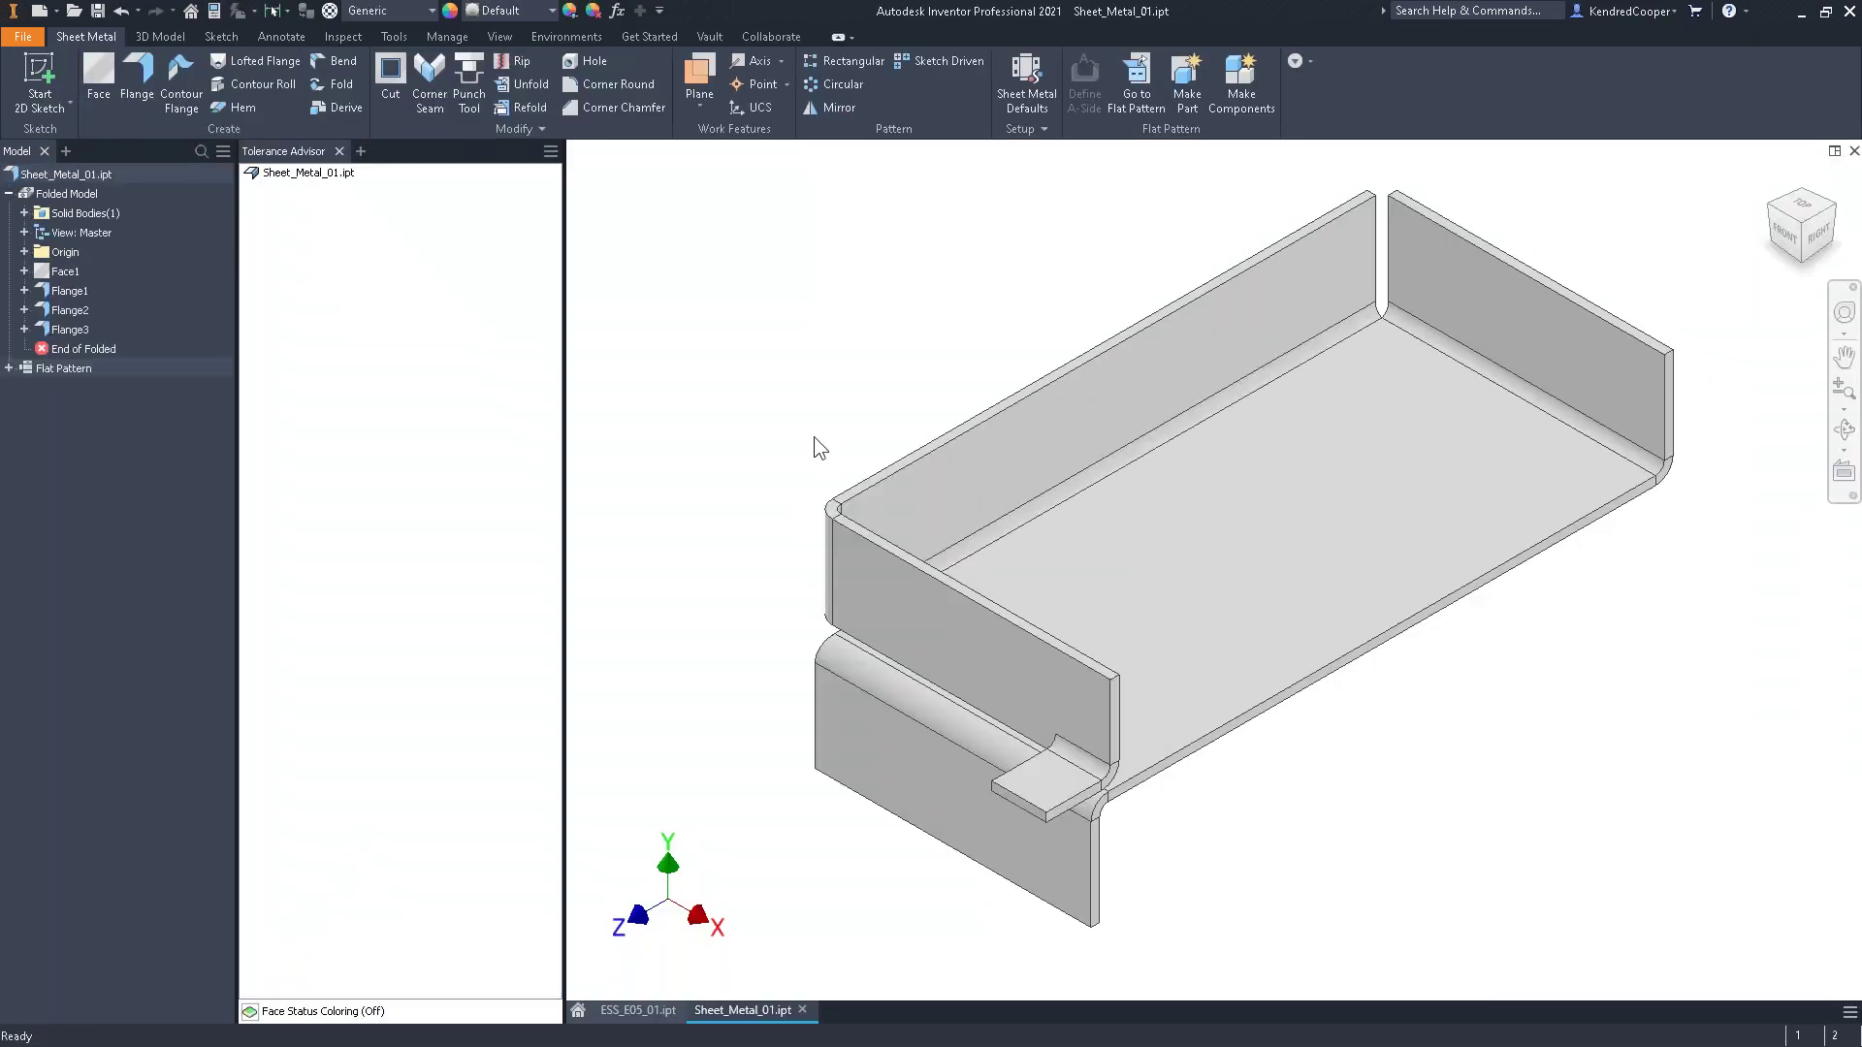
Add a 3D dimension between the outer faces of the two opposite end flanges, placed above the folded part
{"action": "left_click", "coordinate": [262, 38]}
{"action": "left_click", "coordinate": [185, 83]}
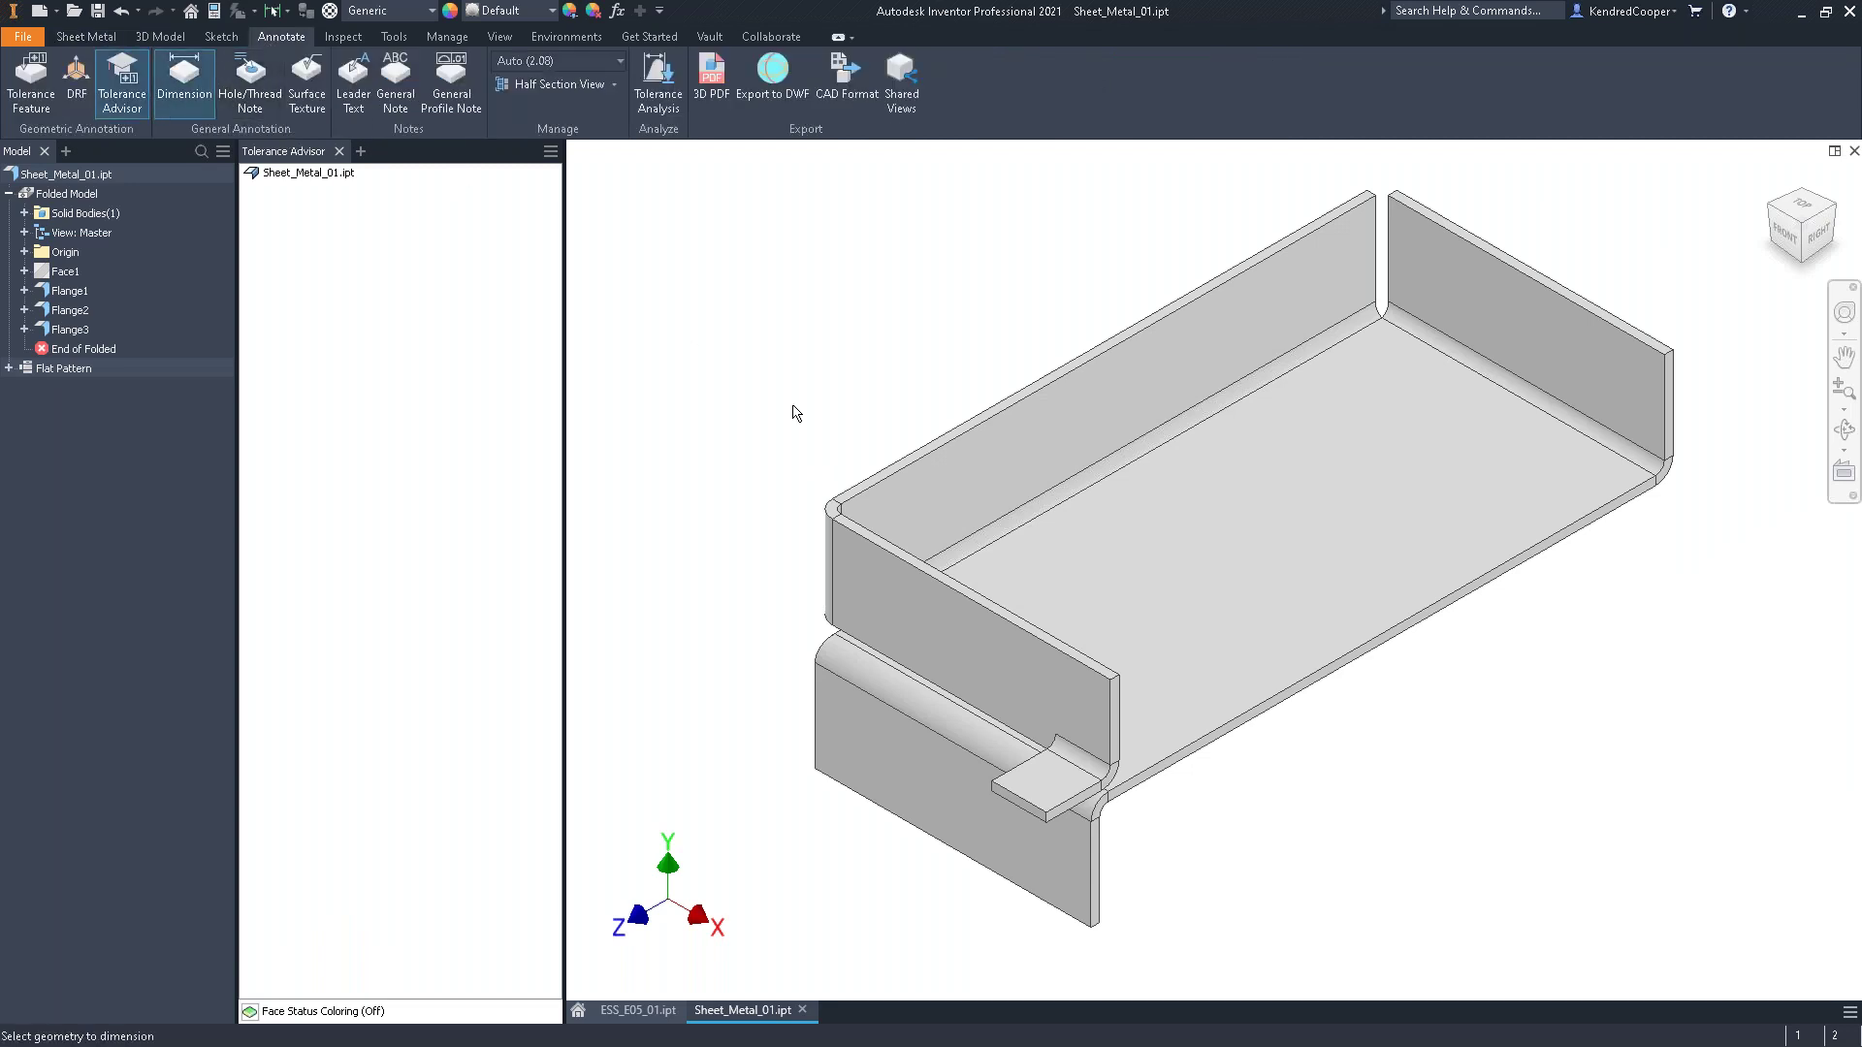
{"action": "left_click", "coordinate": [865, 571]}
{"action": "middle_click_drag", "start_coordinate": [1355, 479], "coordinate": [1183, 485], "text": "shift"}
{"action": "left_click", "coordinate": [1421, 396]}
{"action": "middle_click_drag", "start_coordinate": [1421, 395], "coordinate": [1030, 336], "text": "shift"}
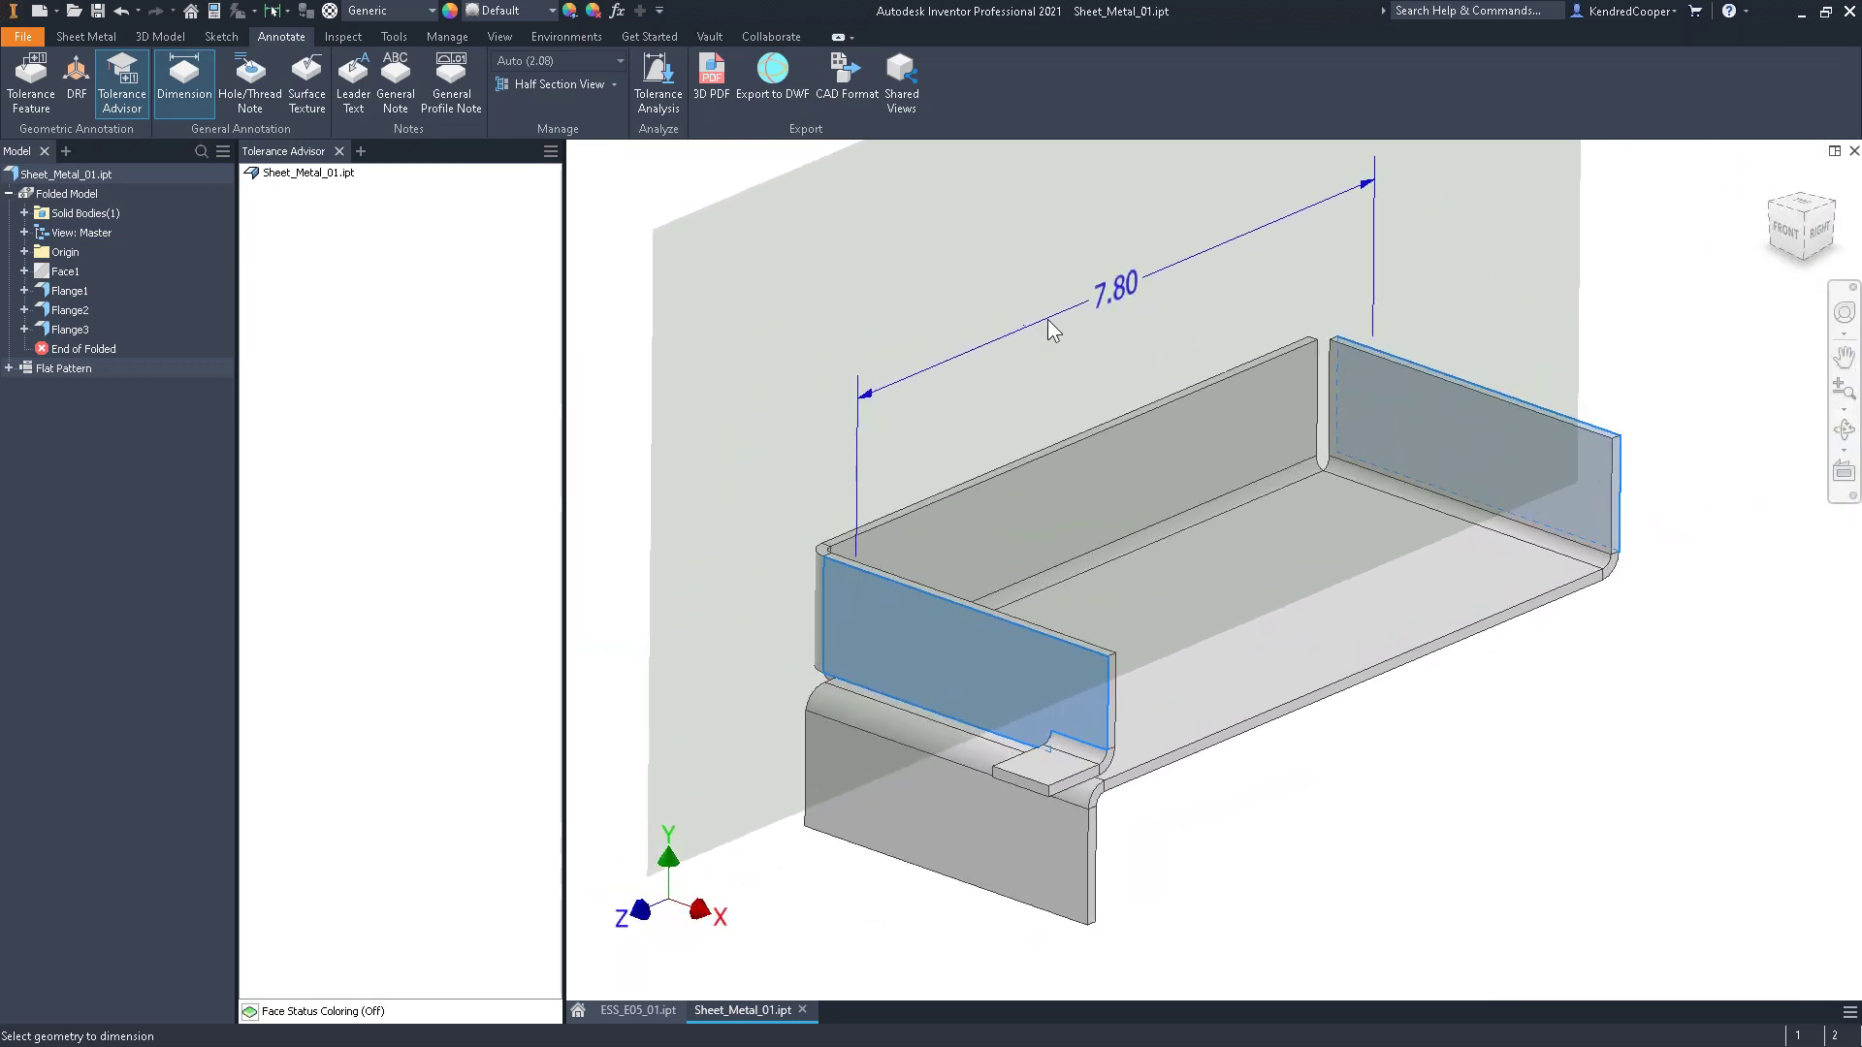
{"action": "left_click", "coordinate": [1057, 342]}
{"action": "left_click", "coordinate": [1266, 256]}
Add a 3D dimension across the folded part's width, from the long back flange to the opposite open edge of the base
{"action": "middle_click_drag", "start_coordinate": [1266, 256], "coordinate": [1218, 615], "text": "shift"}
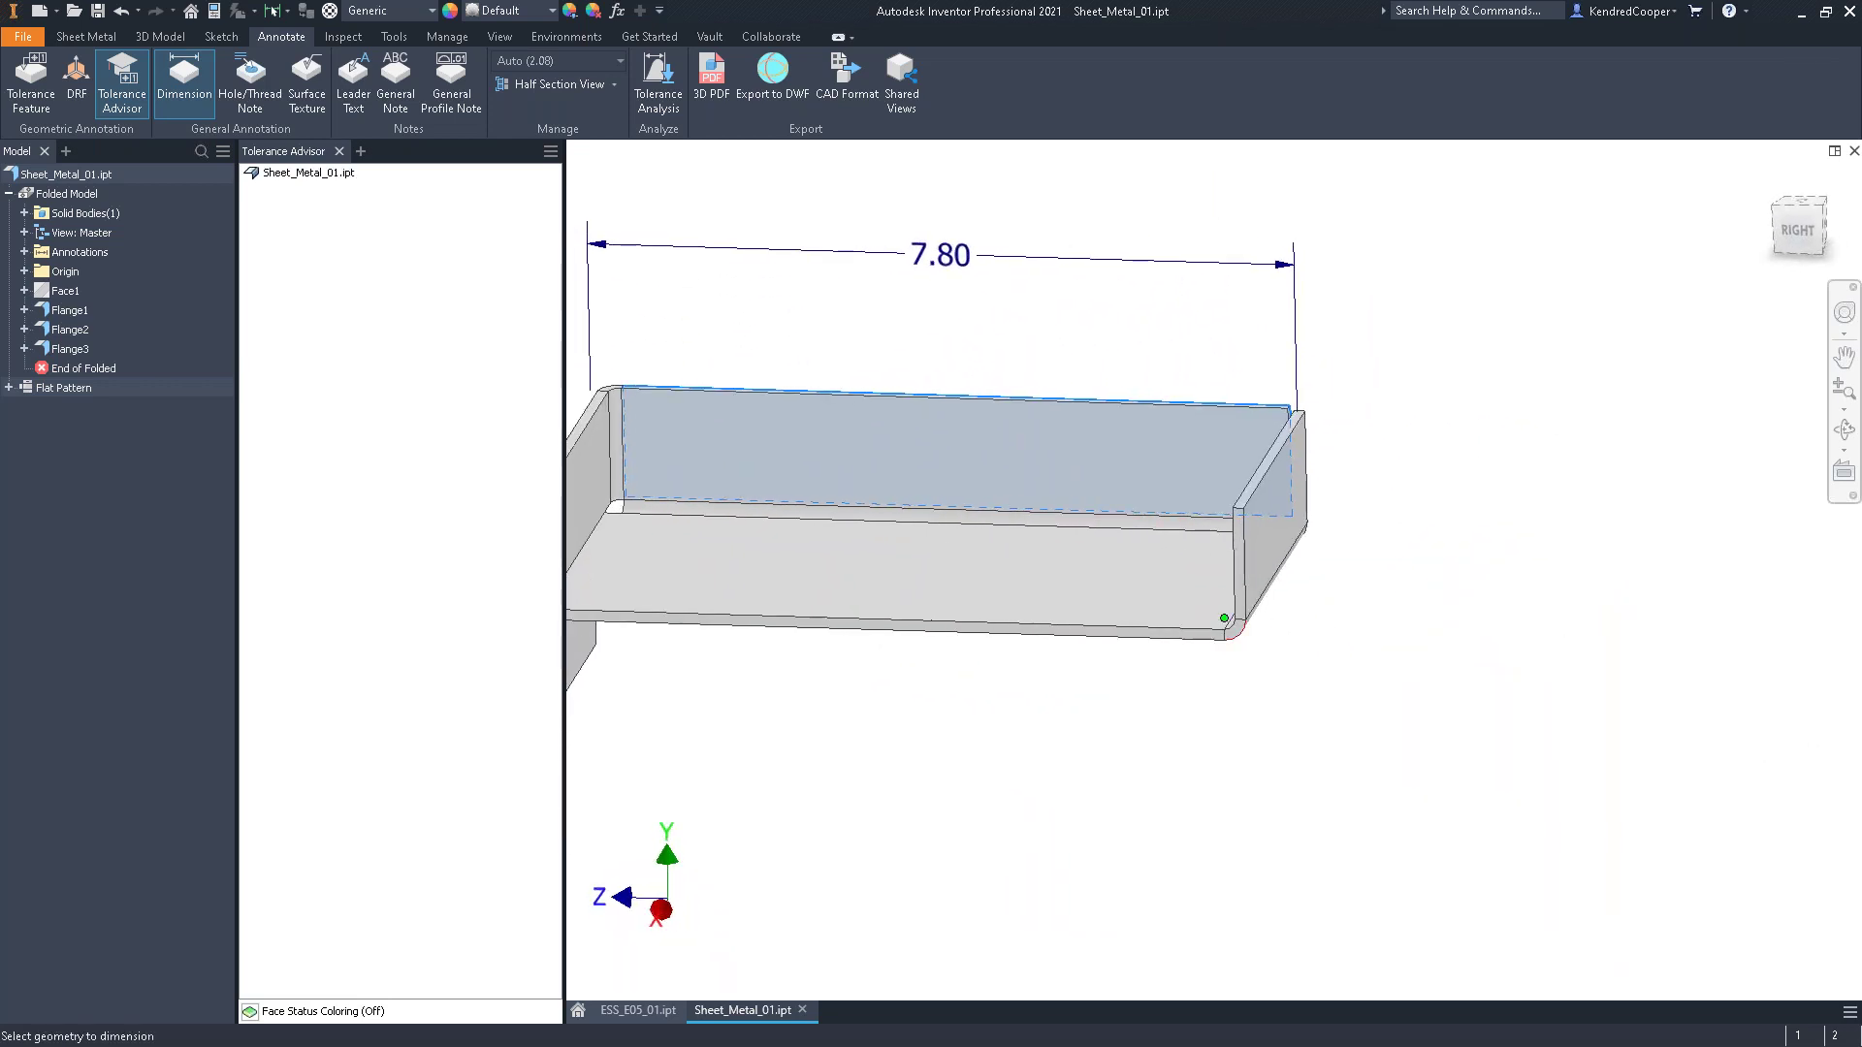
{"action": "scroll", "coordinate": [1306, 689], "scroll_direction": "up", "scroll_amount": 5}
{"action": "left_click", "coordinate": [1300, 777]}
{"action": "scroll", "coordinate": [1545, 553], "scroll_direction": "down", "scroll_amount": 3}
{"action": "mouse_move", "coordinate": [1546, 552]}
{"action": "middle_mouse_down", "text": "shift"}
{"action": "mouse_move", "coordinate": [1205, 549]}
{"action": "mouse_move", "coordinate": [1248, 517]}
{"action": "mouse_move", "coordinate": [1301, 357]}
{"action": "mouse_move", "coordinate": [1248, 270]}
{"action": "middle_mouse_up", "text": "shift"}
{"action": "left_click", "coordinate": [1247, 509]}
{"action": "left_click", "coordinate": [1240, 257]}
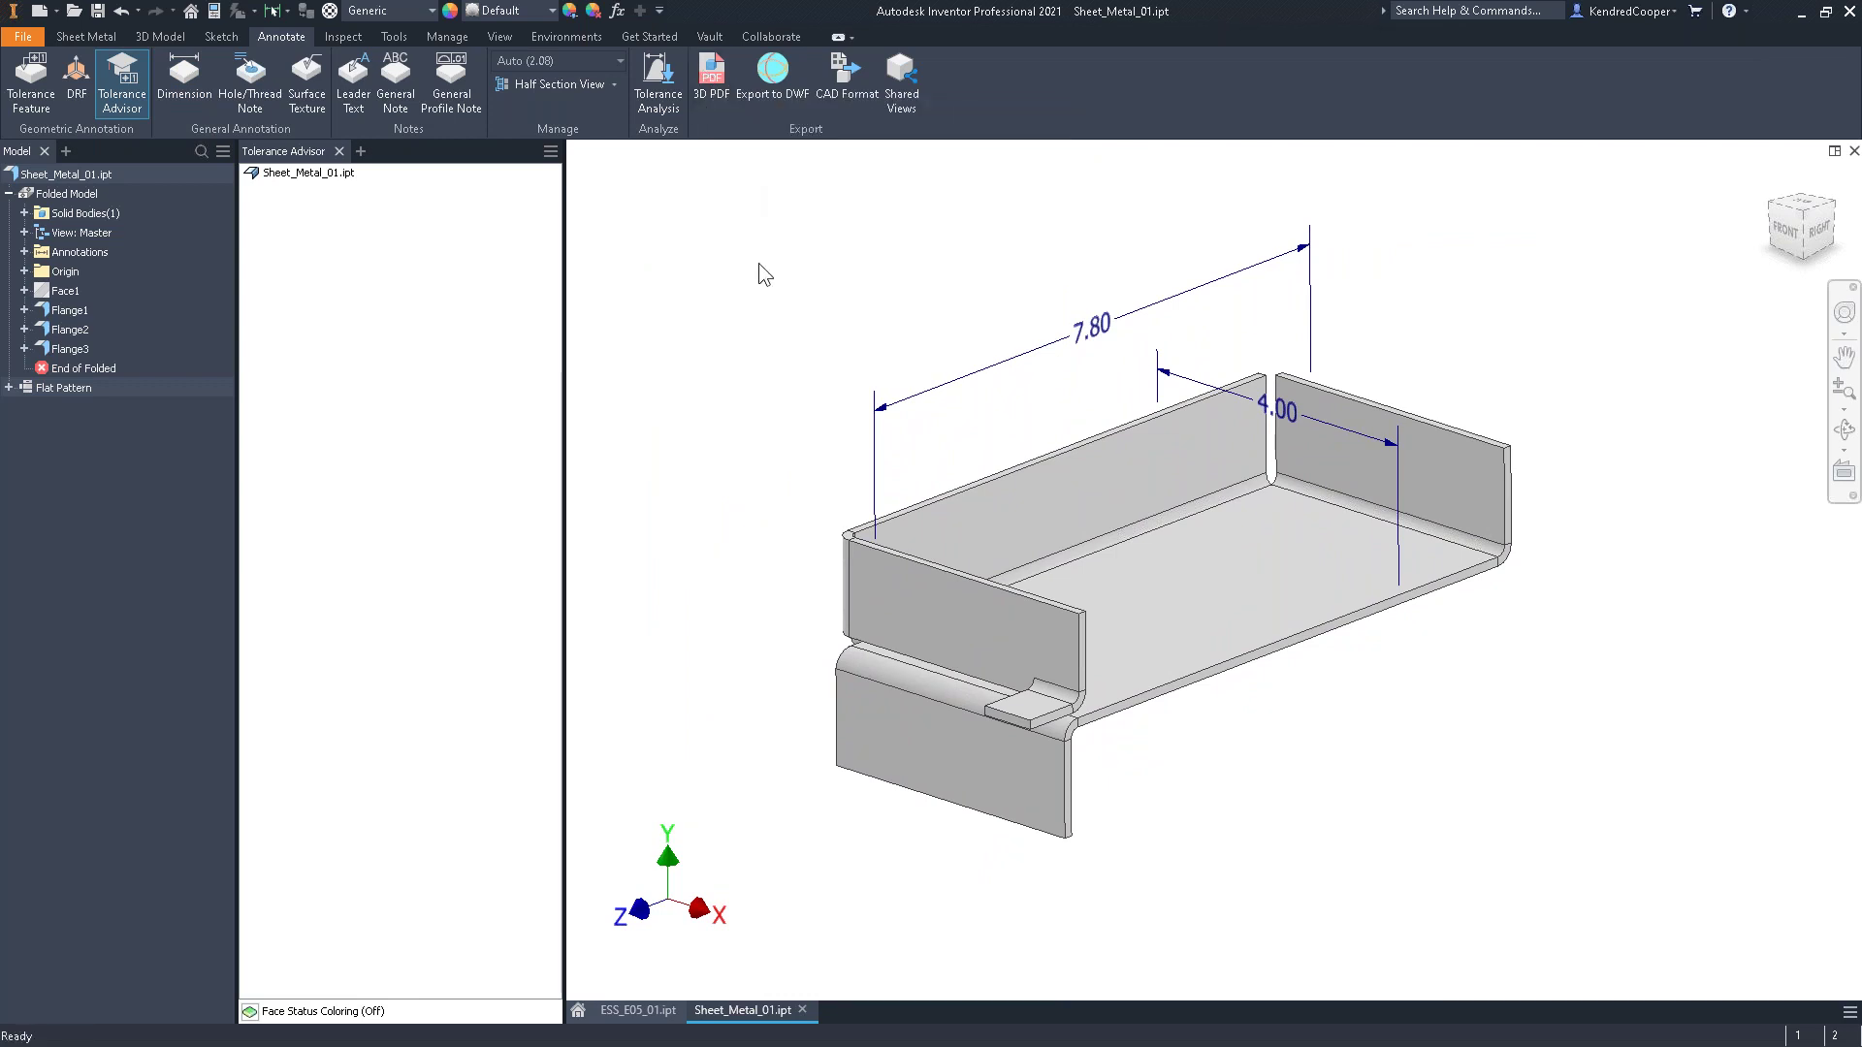
Switch from the folded model to the sheet metal part's flat pattern
{"action": "left_click", "coordinate": [160, 36]}
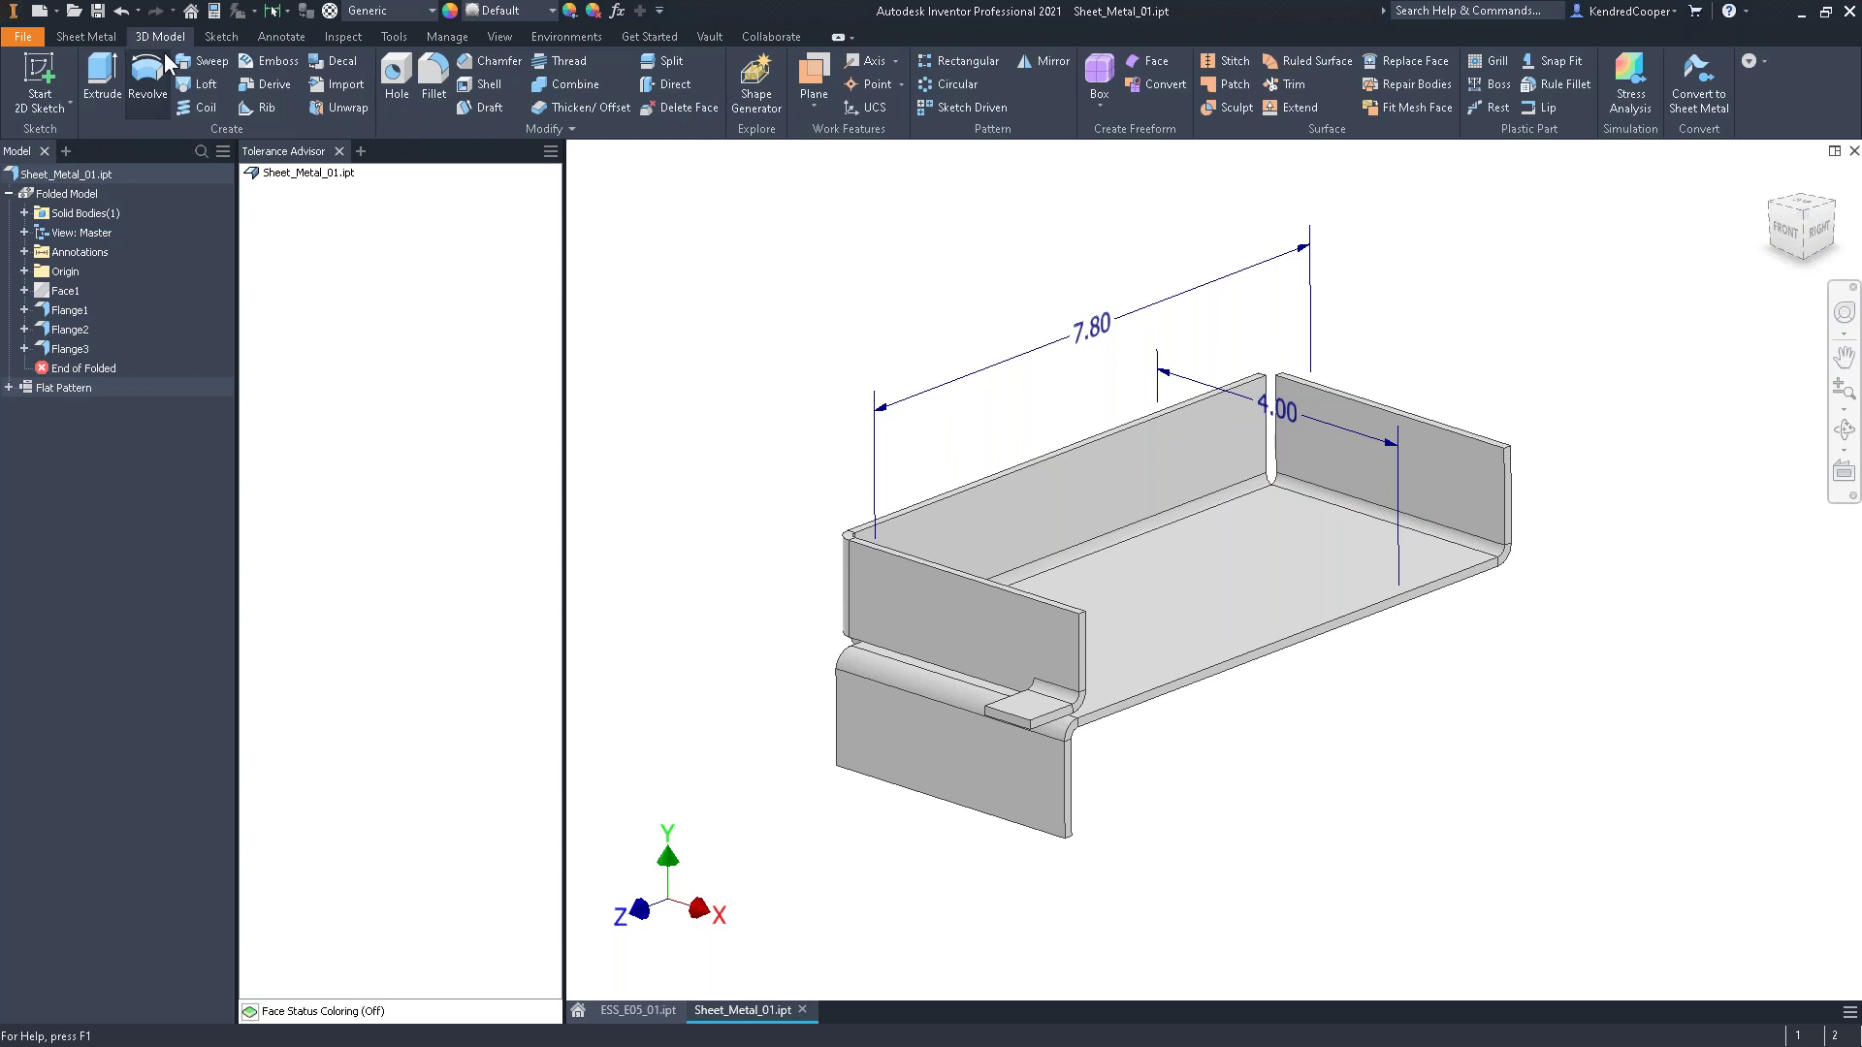
{"action": "left_click", "coordinate": [92, 37]}
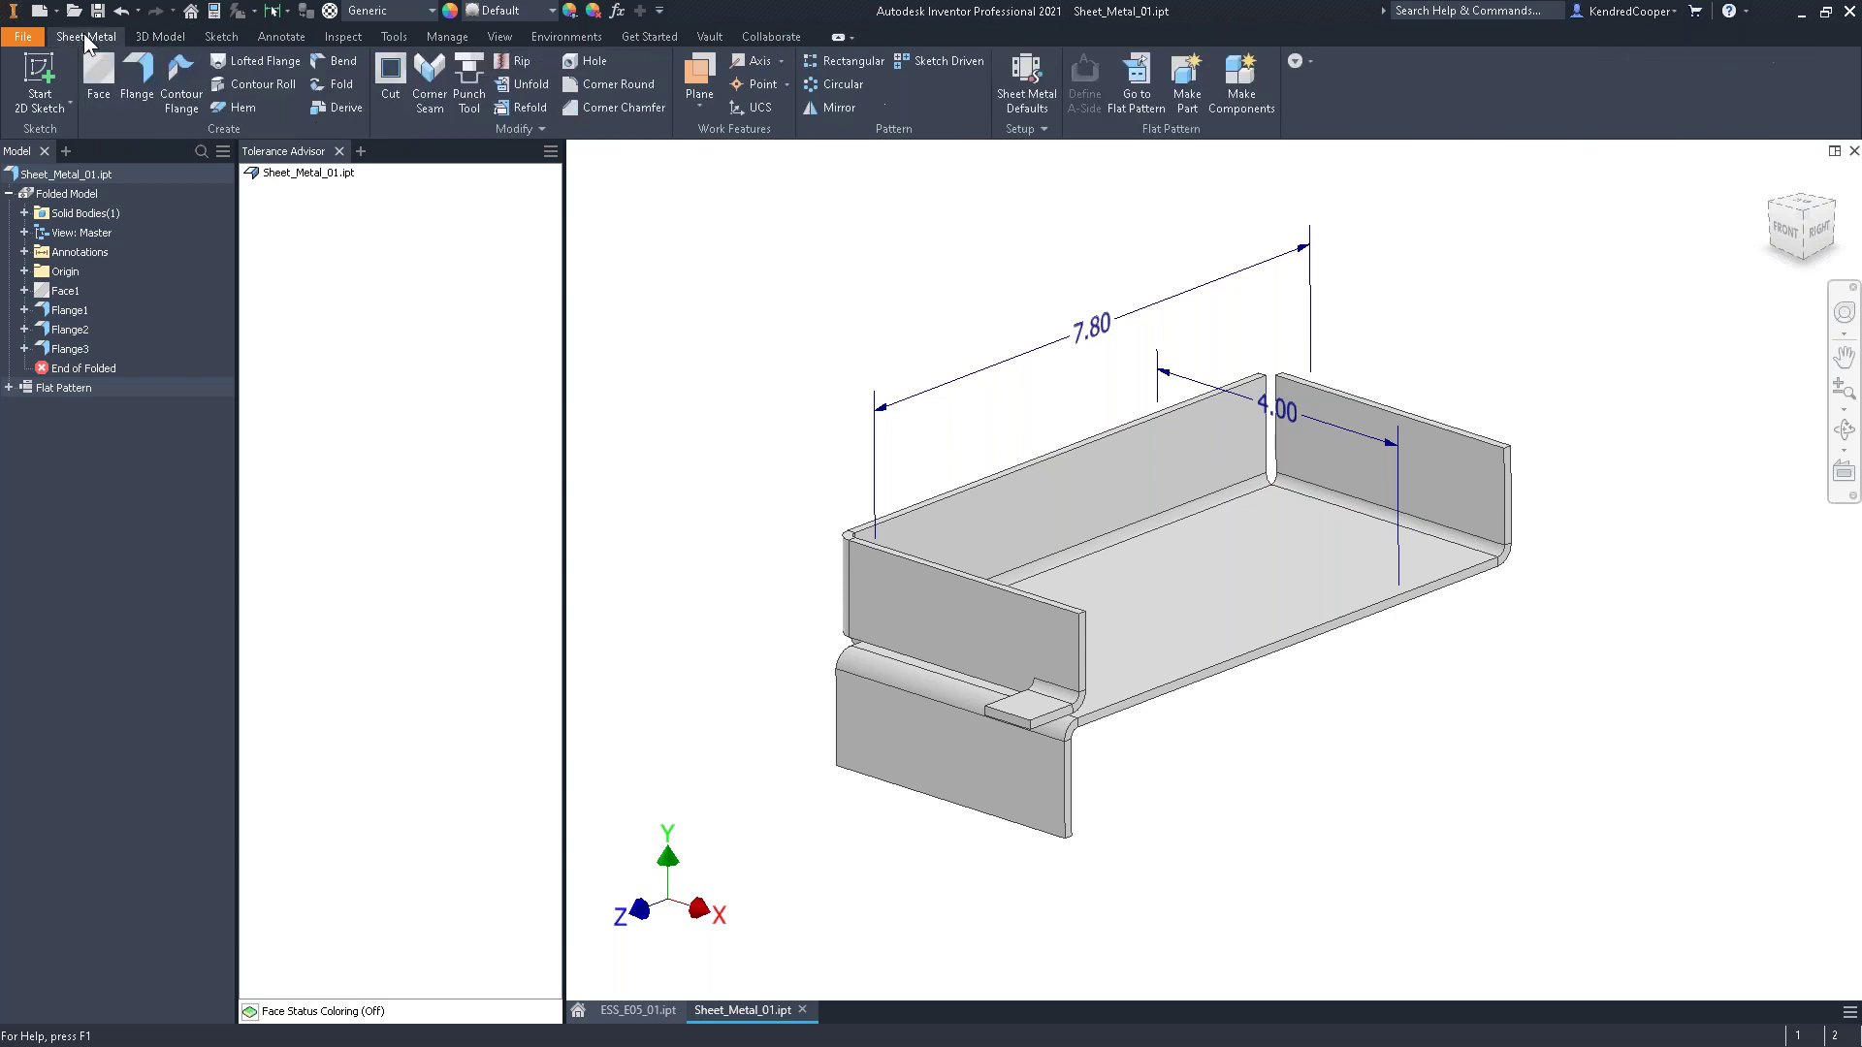
{"action": "left_click", "coordinate": [1144, 66]}
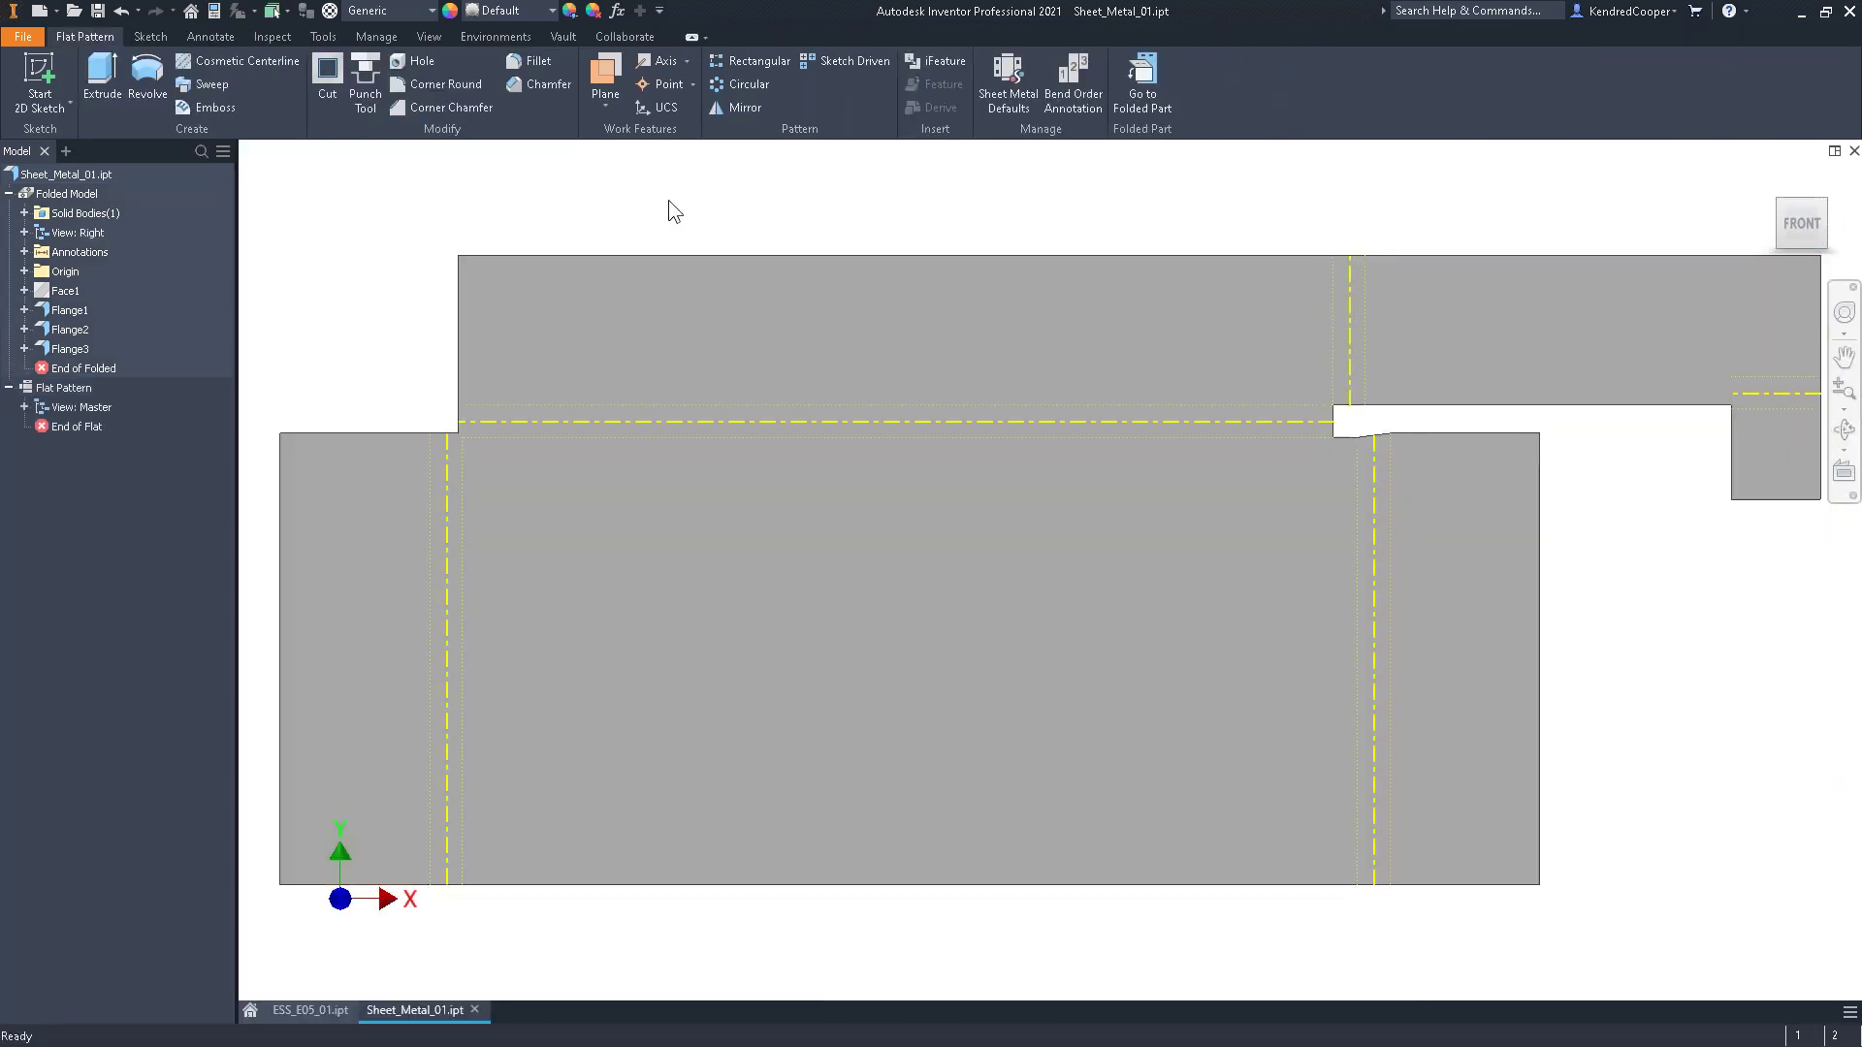
Dimension the full length of the long strip's outer edge on the flat pattern, placing the dimension outside the part
{"action": "left_click", "coordinate": [221, 36]}
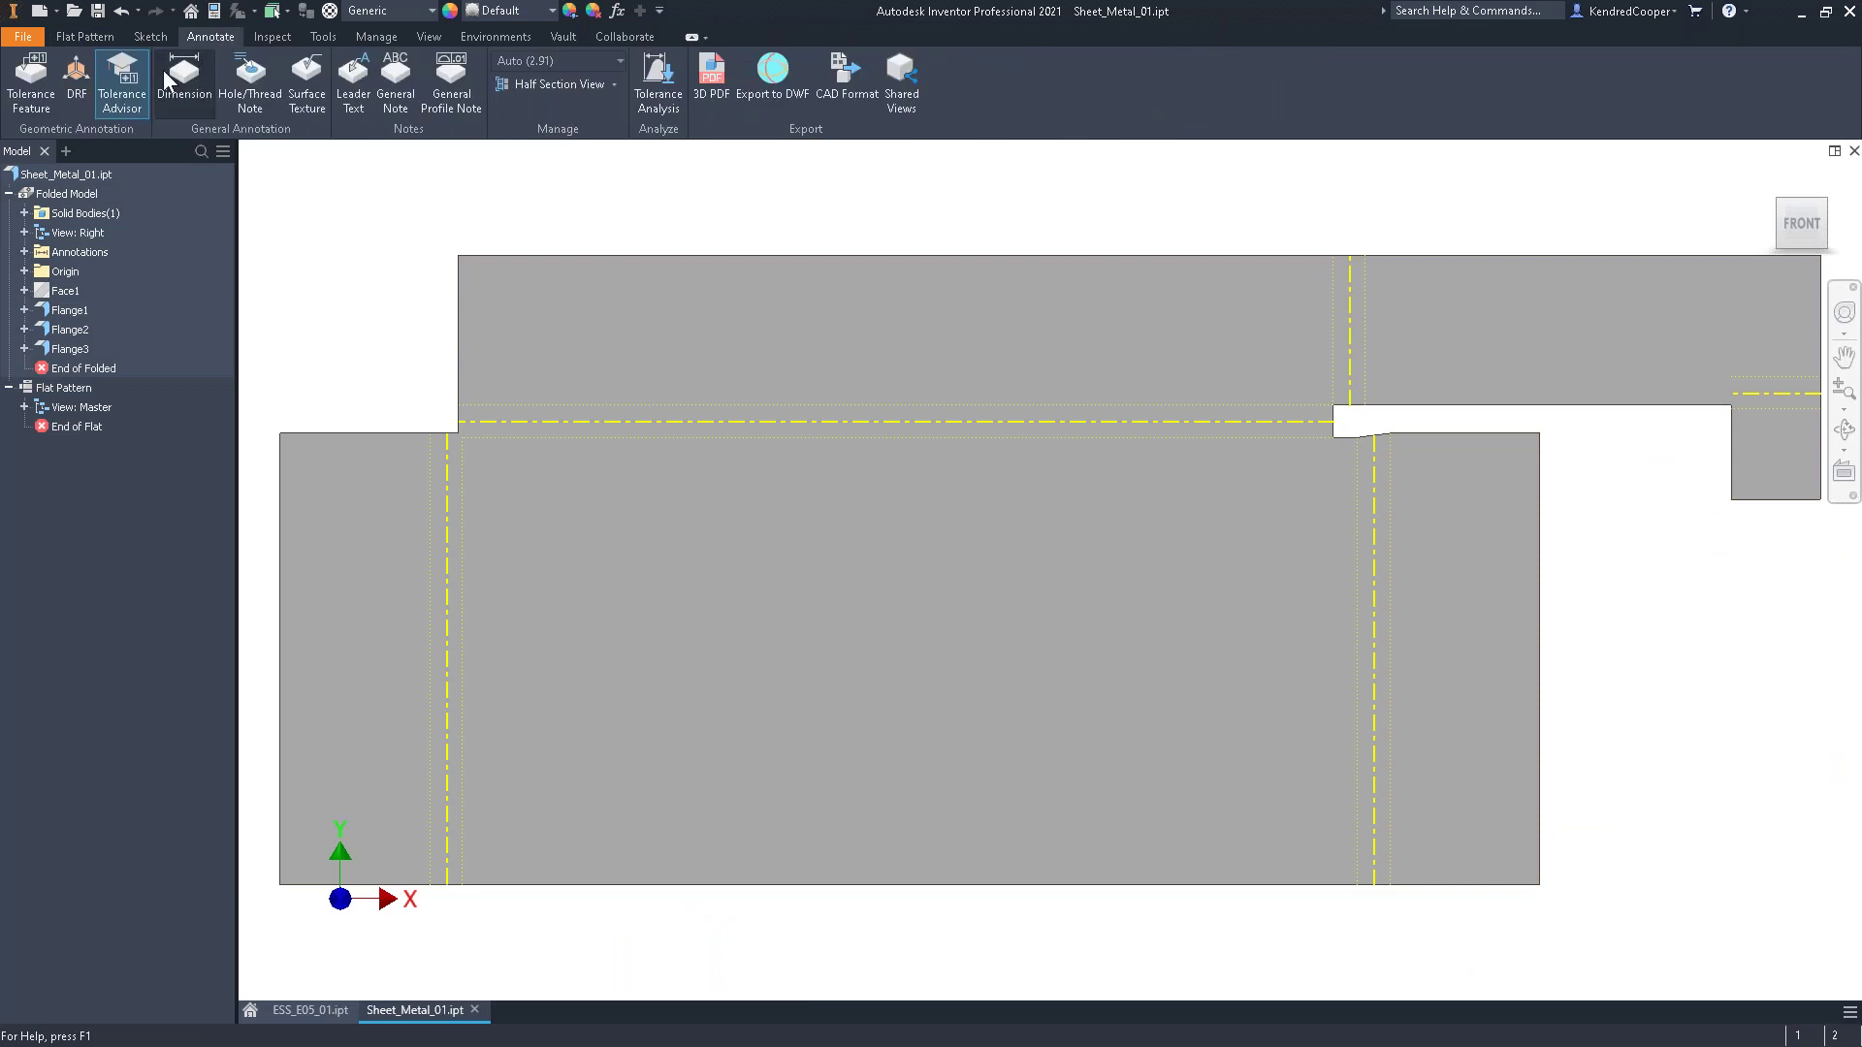
{"action": "left_click", "coordinate": [198, 74]}
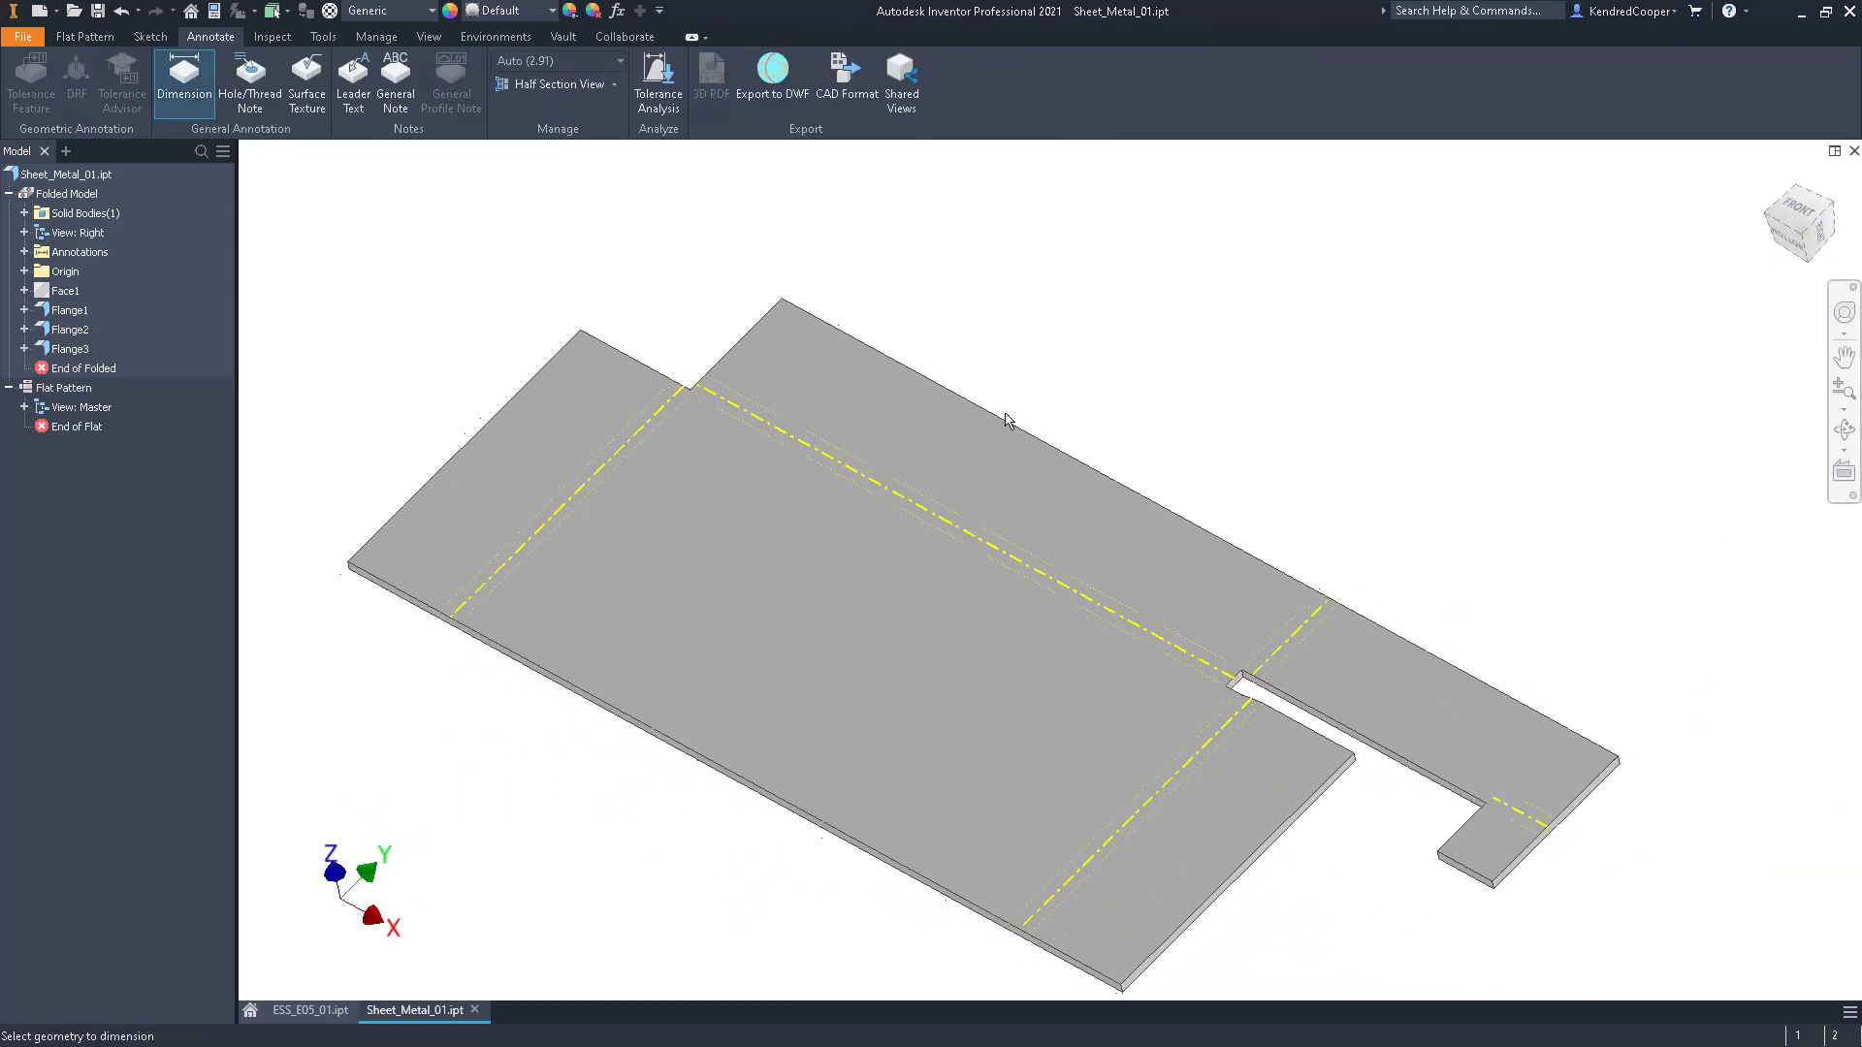
{"action": "left_click", "coordinate": [1007, 417]}
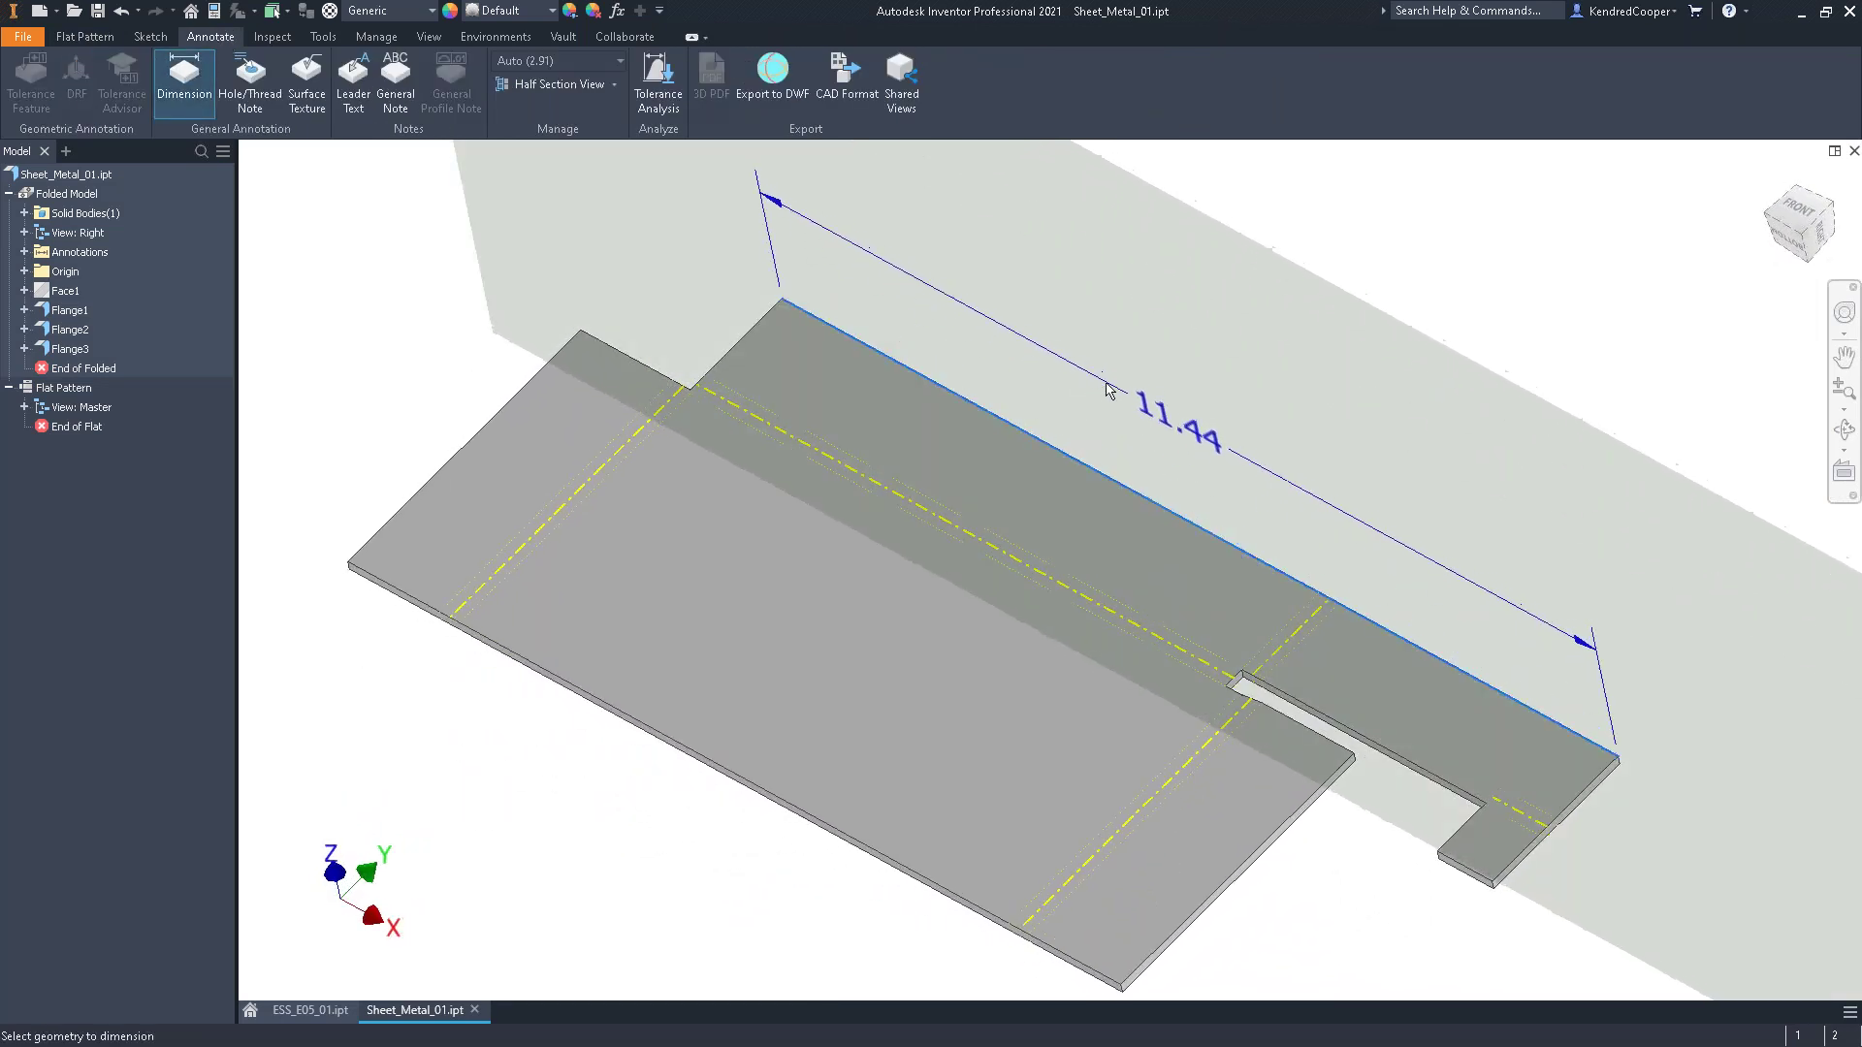
{"action": "left_click", "coordinate": [999, 310]}
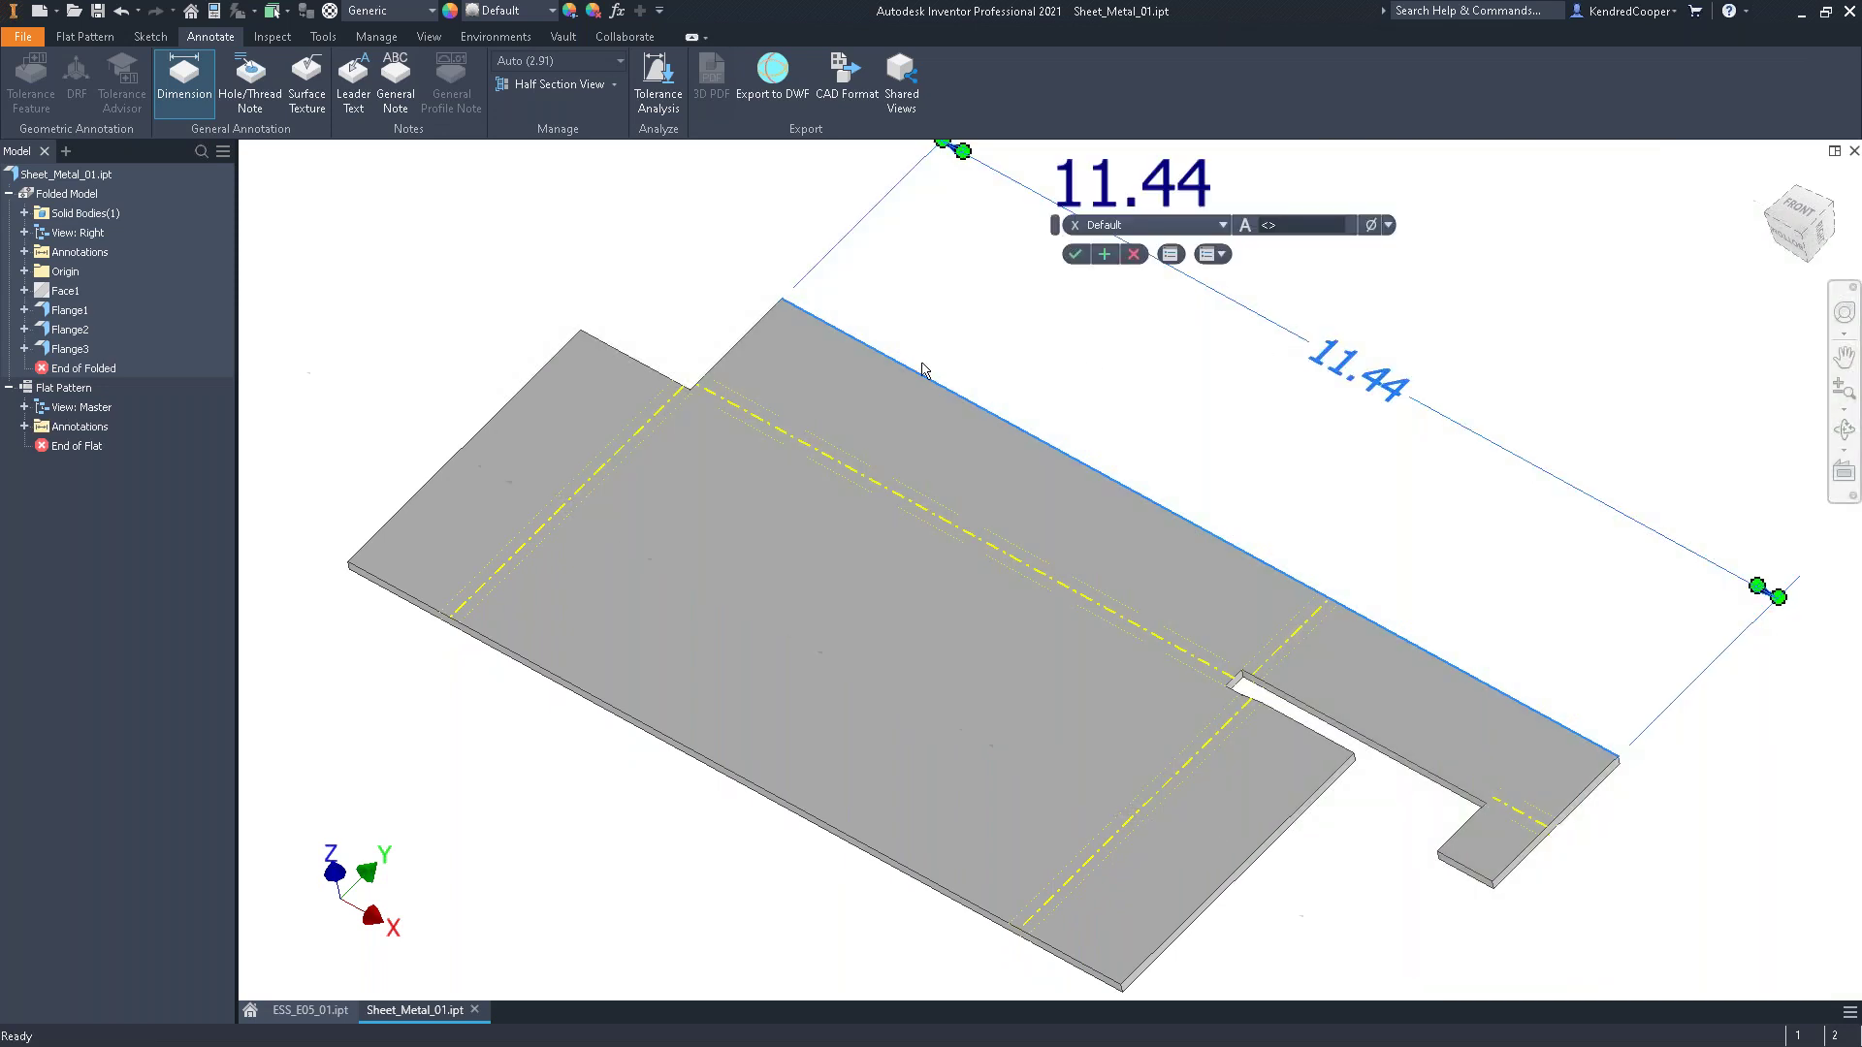
{"action": "left_click", "coordinate": [1104, 255]}
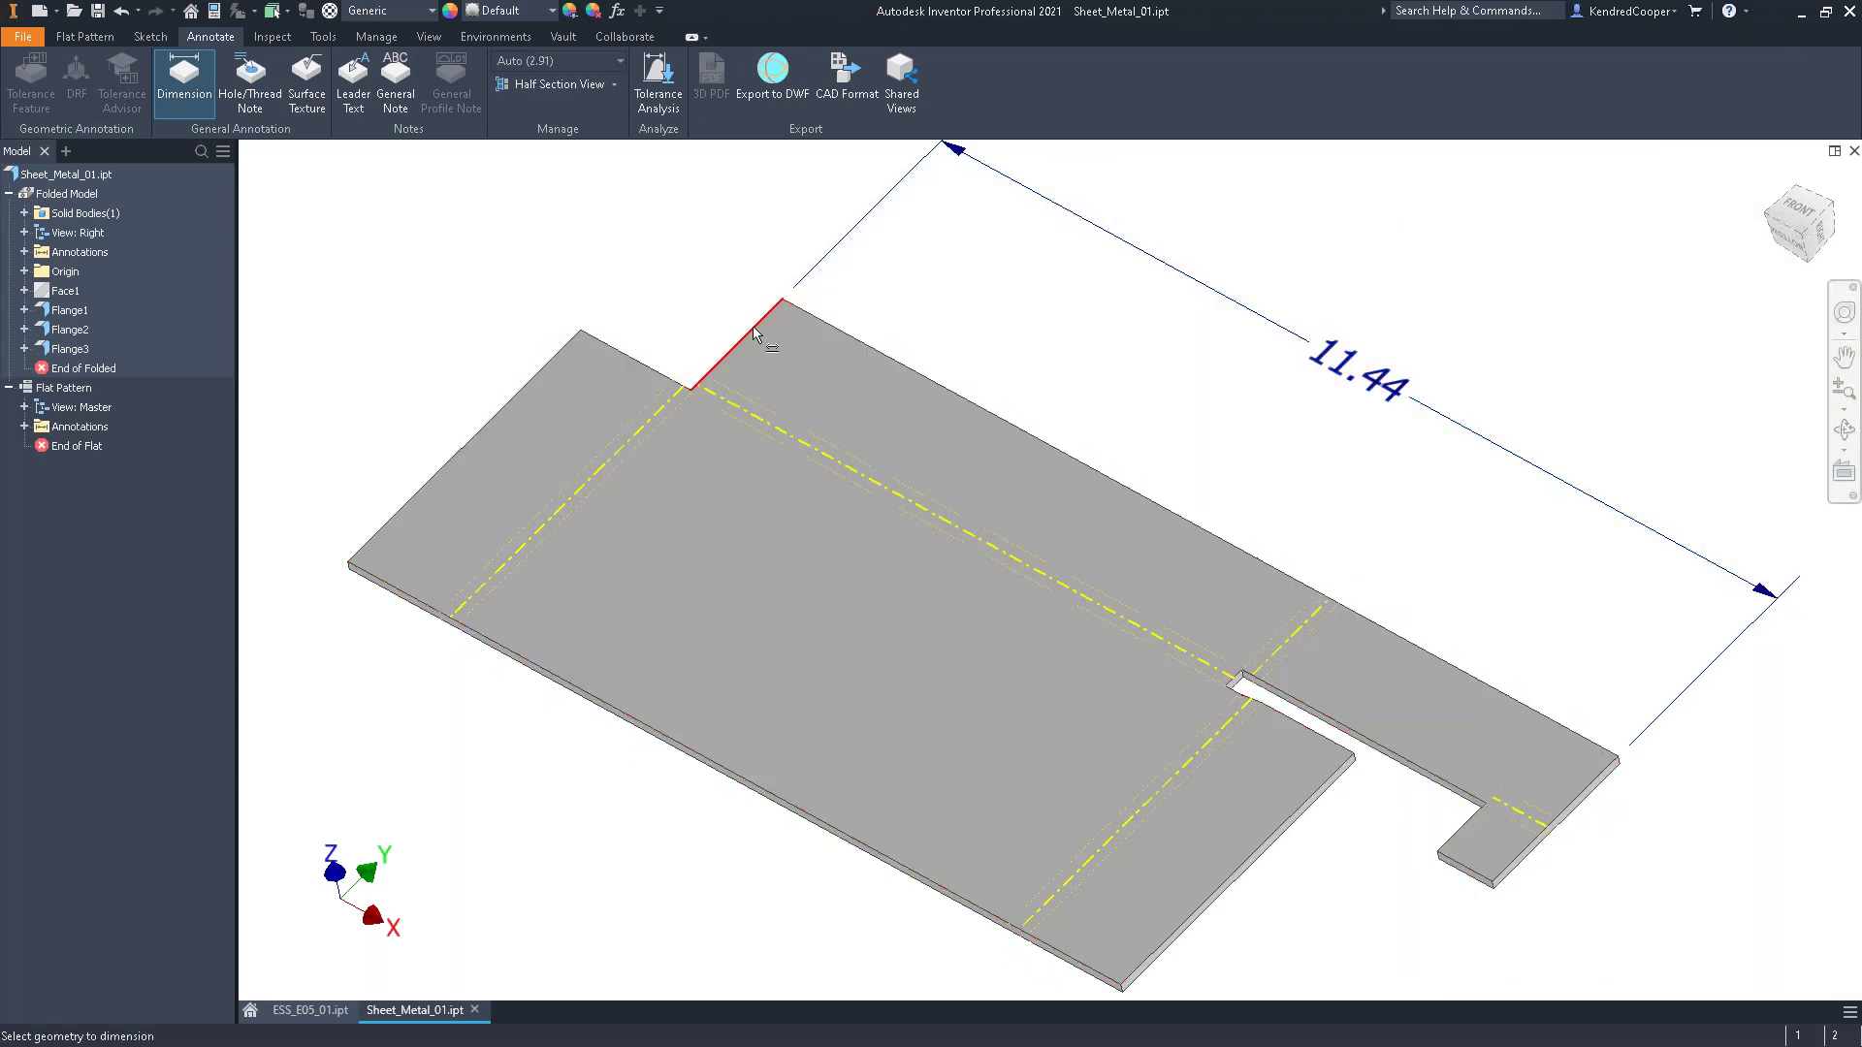
{"action": "left_click", "coordinate": [755, 335]}
{"action": "left_click", "coordinate": [1293, 640]}
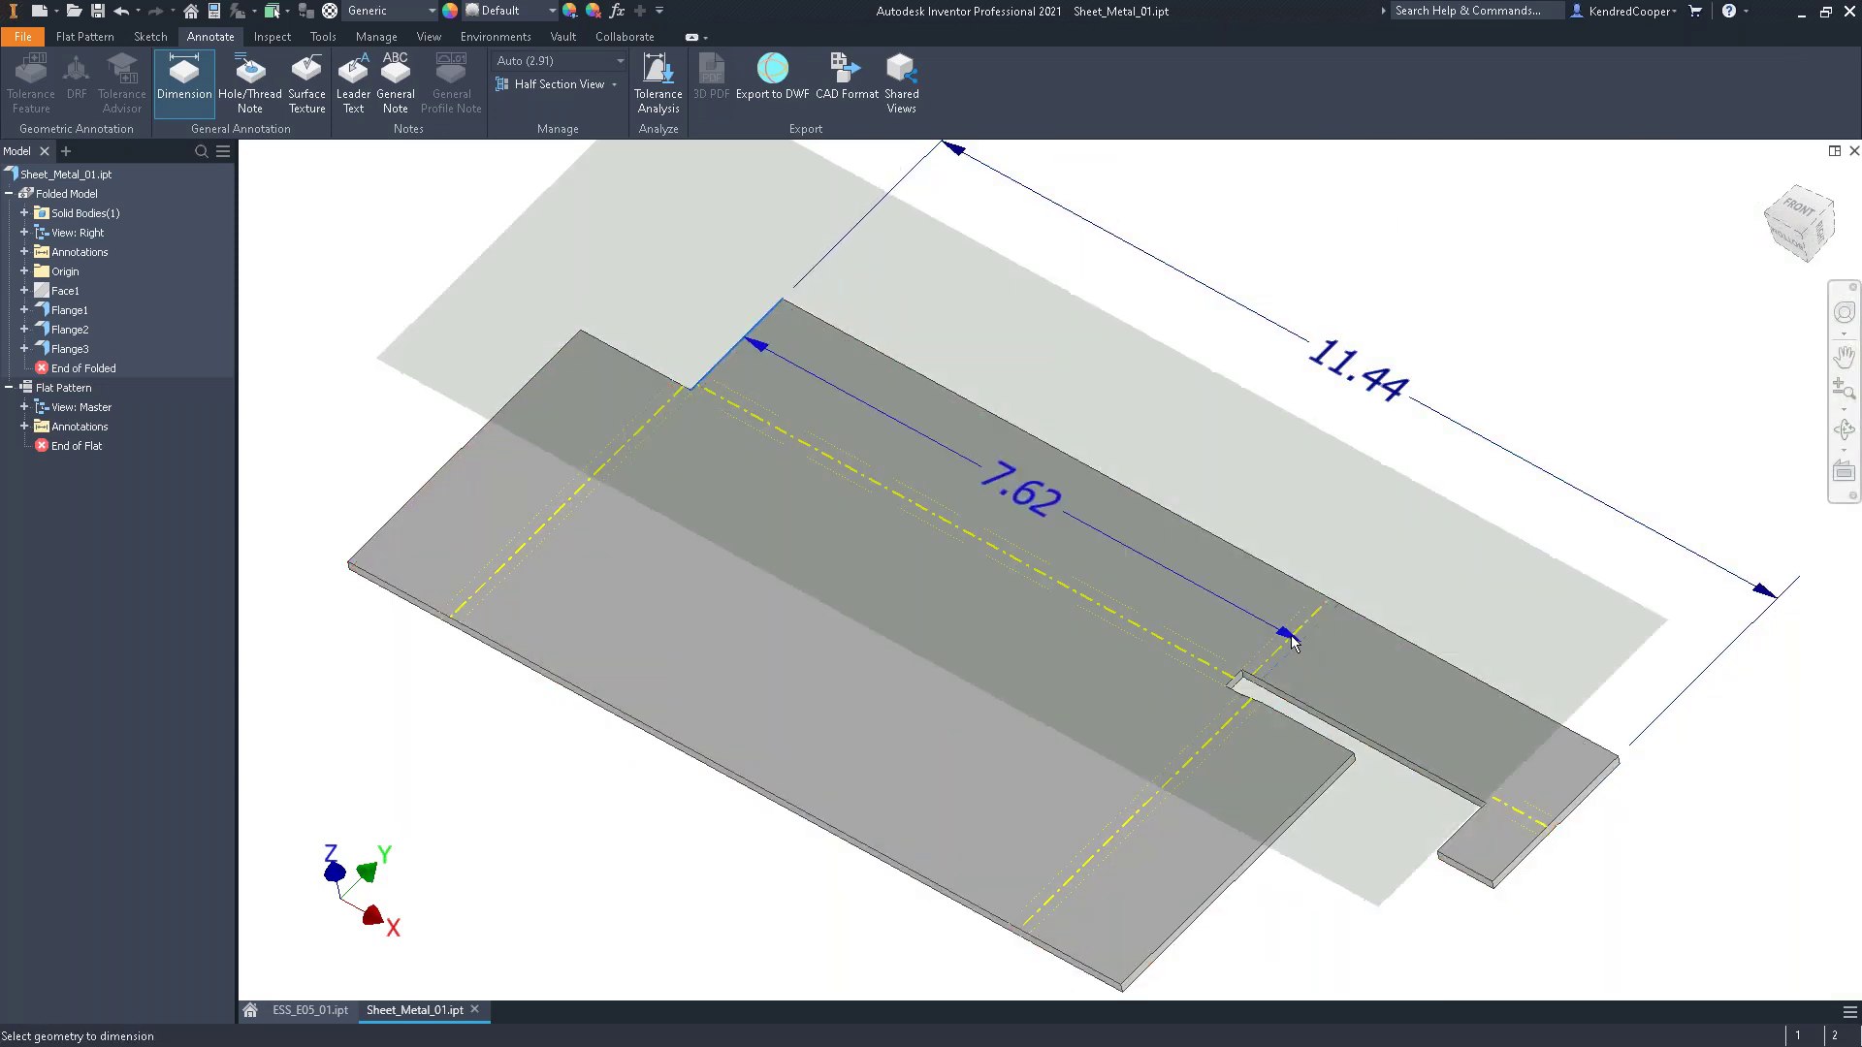
{"action": "left_click", "coordinate": [188, 73]}
{"action": "left_click", "coordinate": [188, 74]}
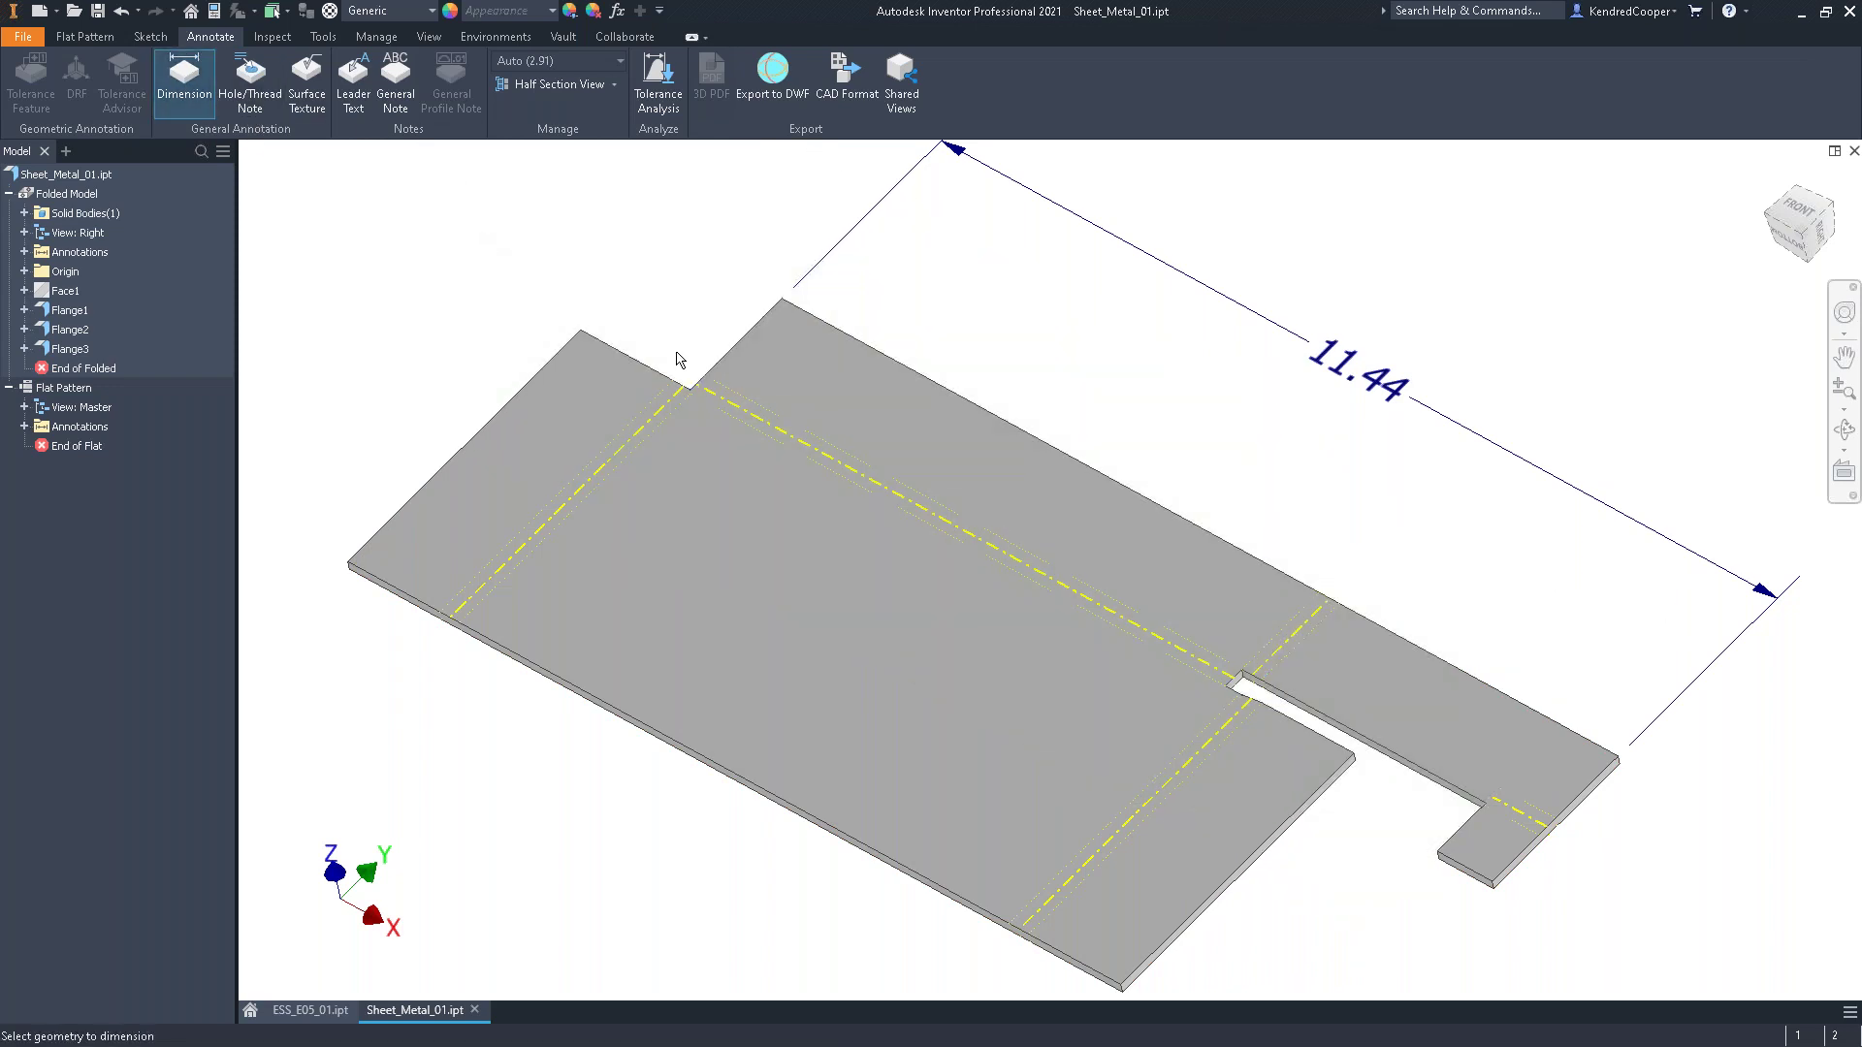
Dimension the distance from the long strip's end edge to the bend centerline crossing it, inside the overall length dimension
{"action": "left_click", "coordinate": [729, 351]}
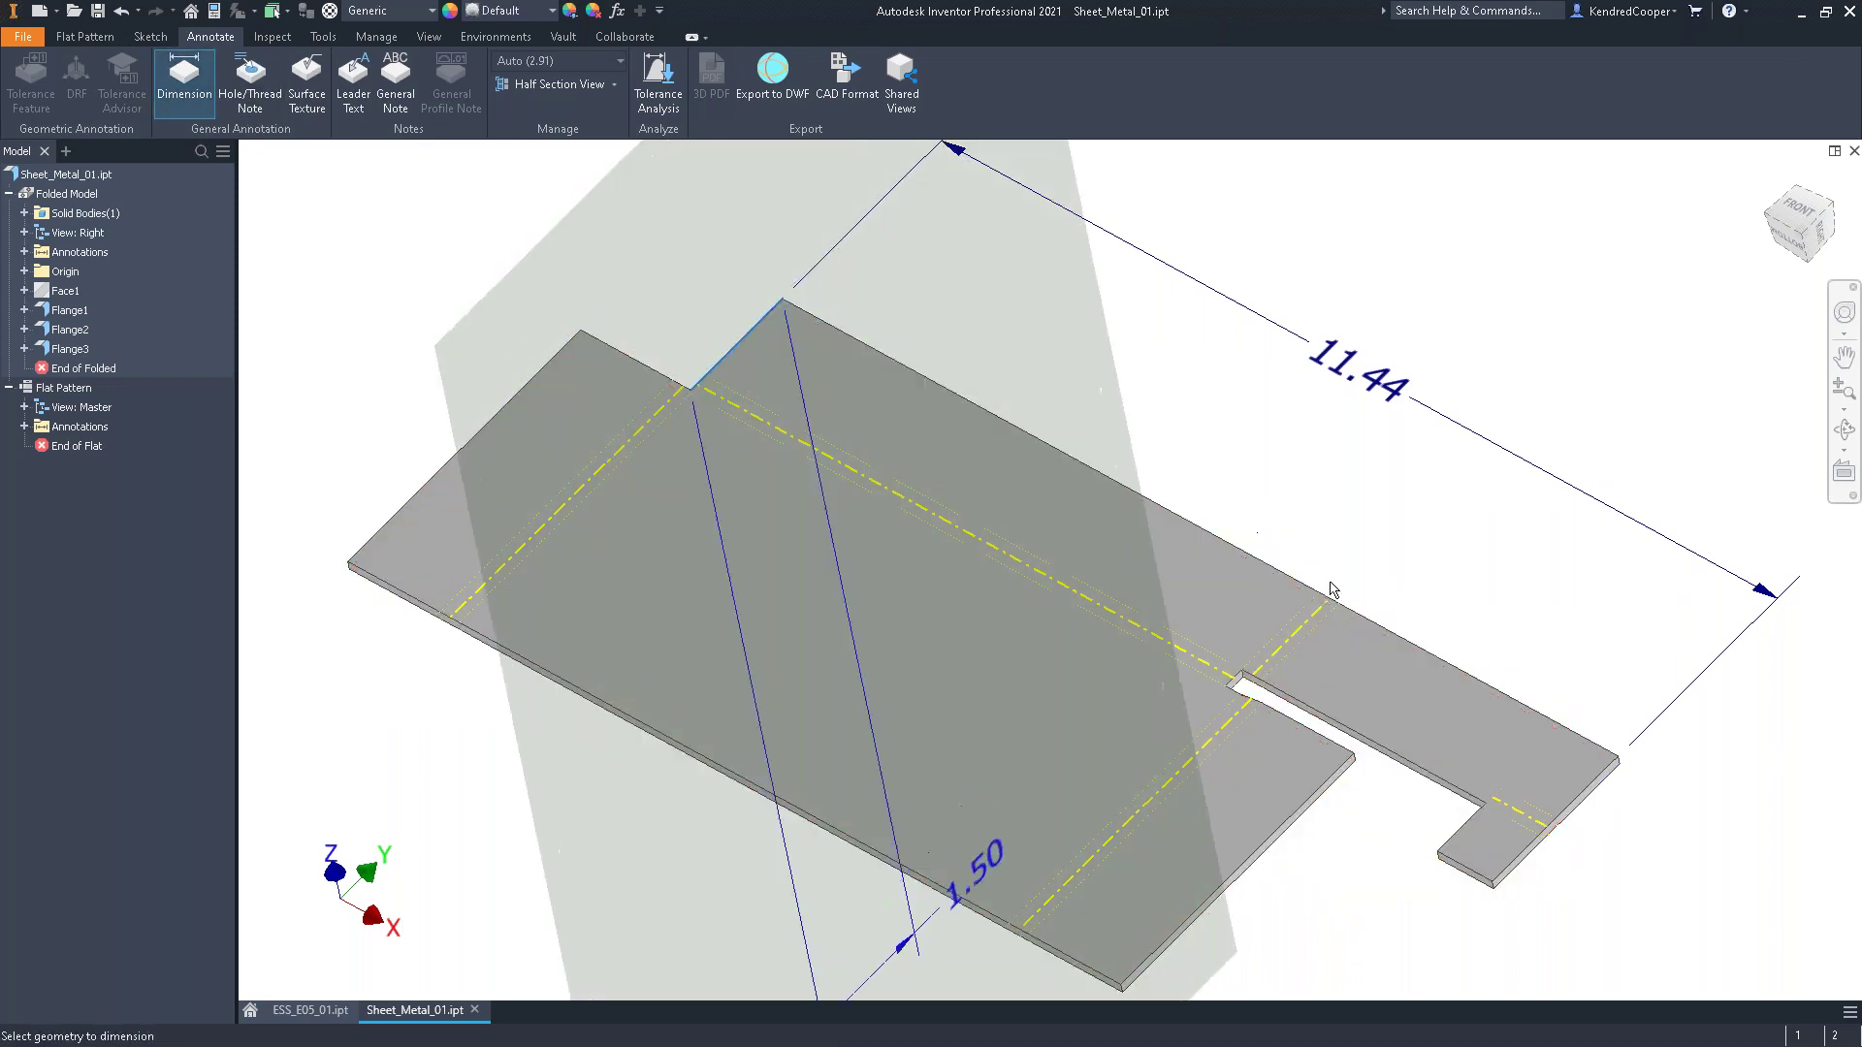
{"action": "left_click", "coordinate": [1305, 630]}
{"action": "left_click", "coordinate": [1200, 418]}
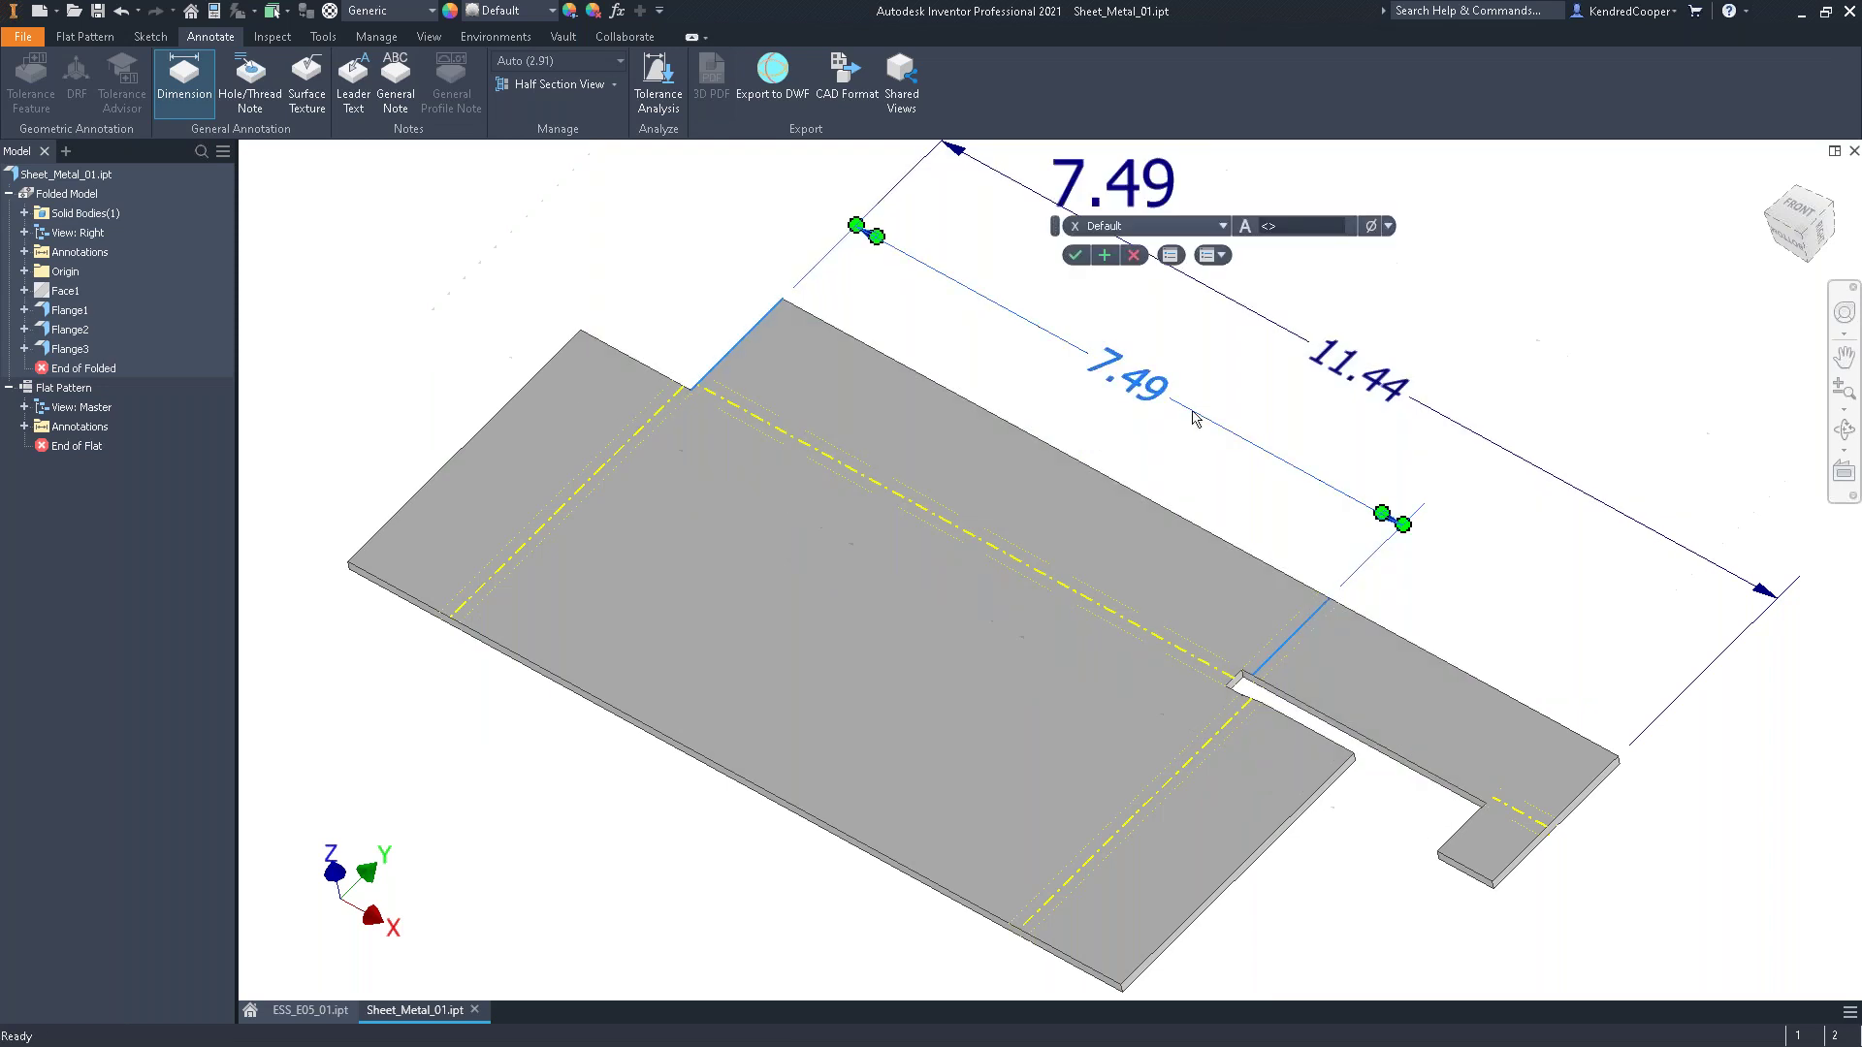
{"action": "left_click", "coordinate": [1102, 255]}
Dimension the main panel's width between its long outer edge and the parallel edge beside the corner notch
{"action": "middle_click_drag", "start_coordinate": [776, 374], "coordinate": [581, 549], "text": "shift"}
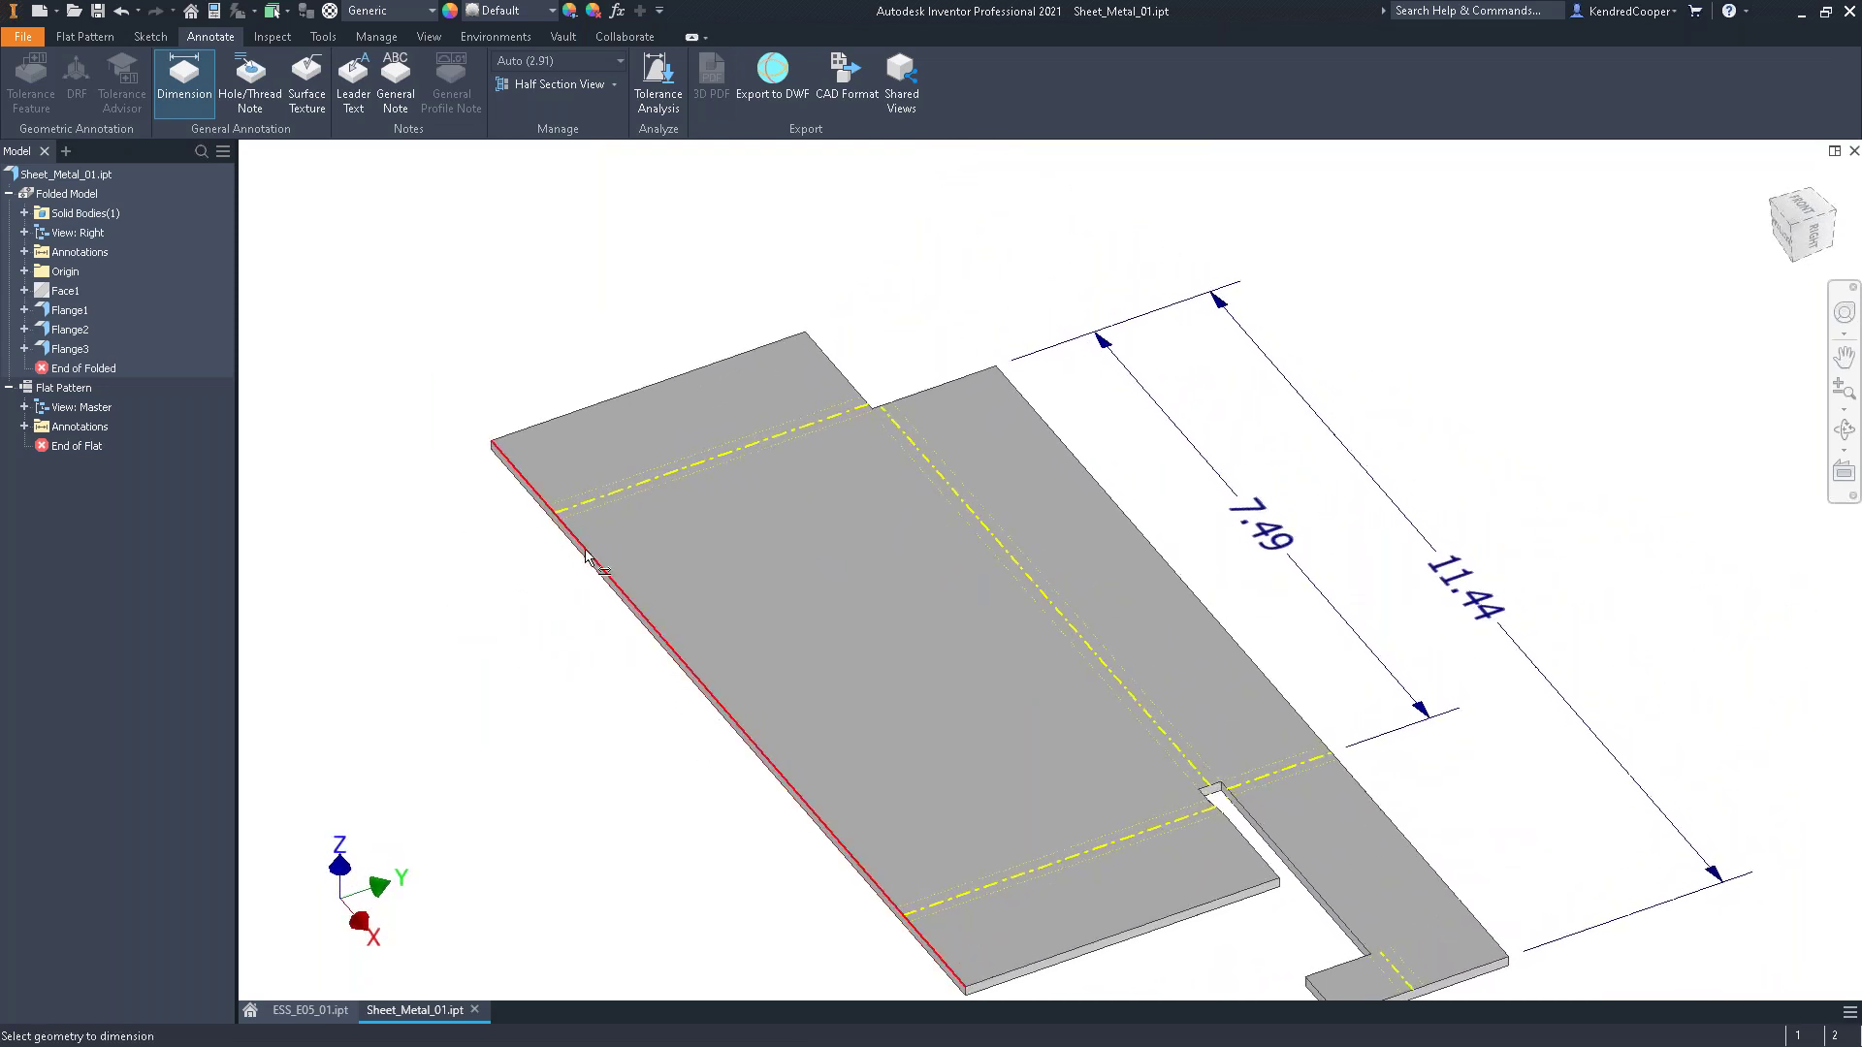
{"action": "left_click", "coordinate": [581, 549]}
{"action": "left_click", "coordinate": [737, 358]}
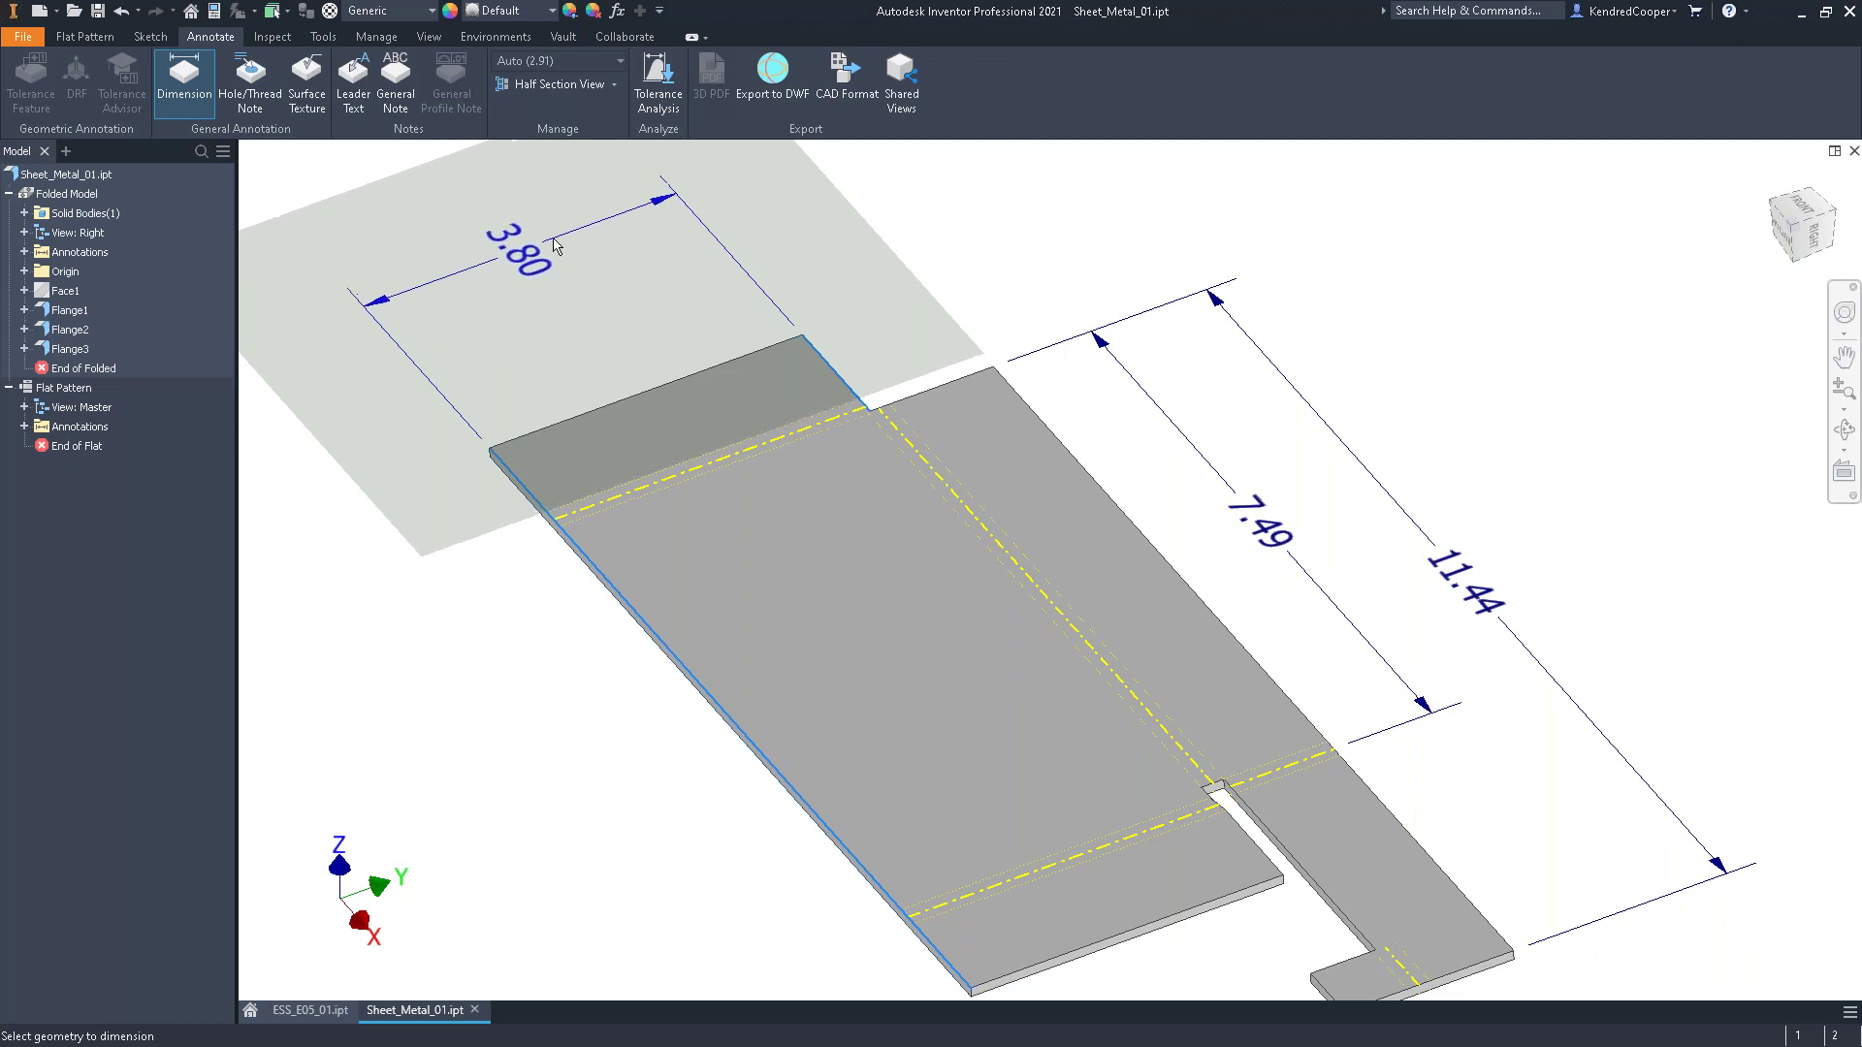
{"action": "left_click", "coordinate": [490, 264]}
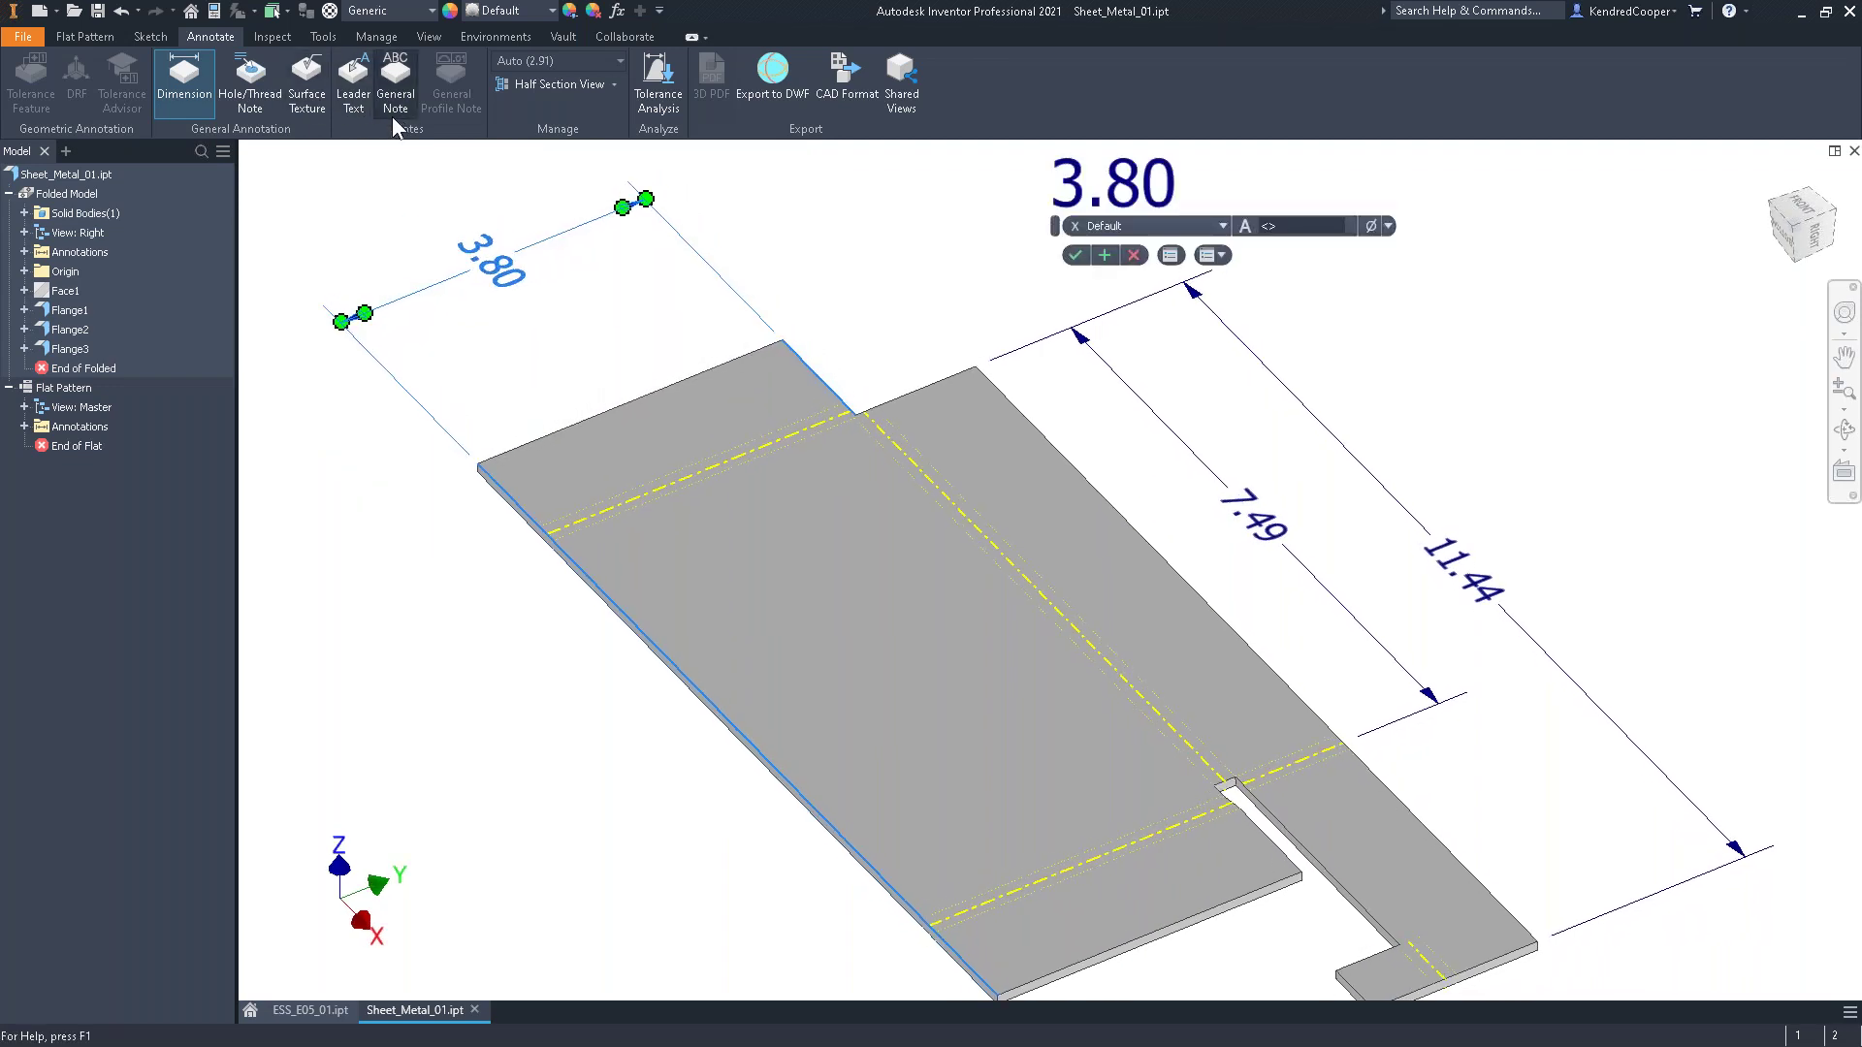
{"action": "middle_click_drag", "start_coordinate": [490, 345], "coordinate": [947, 581], "text": "shift"}
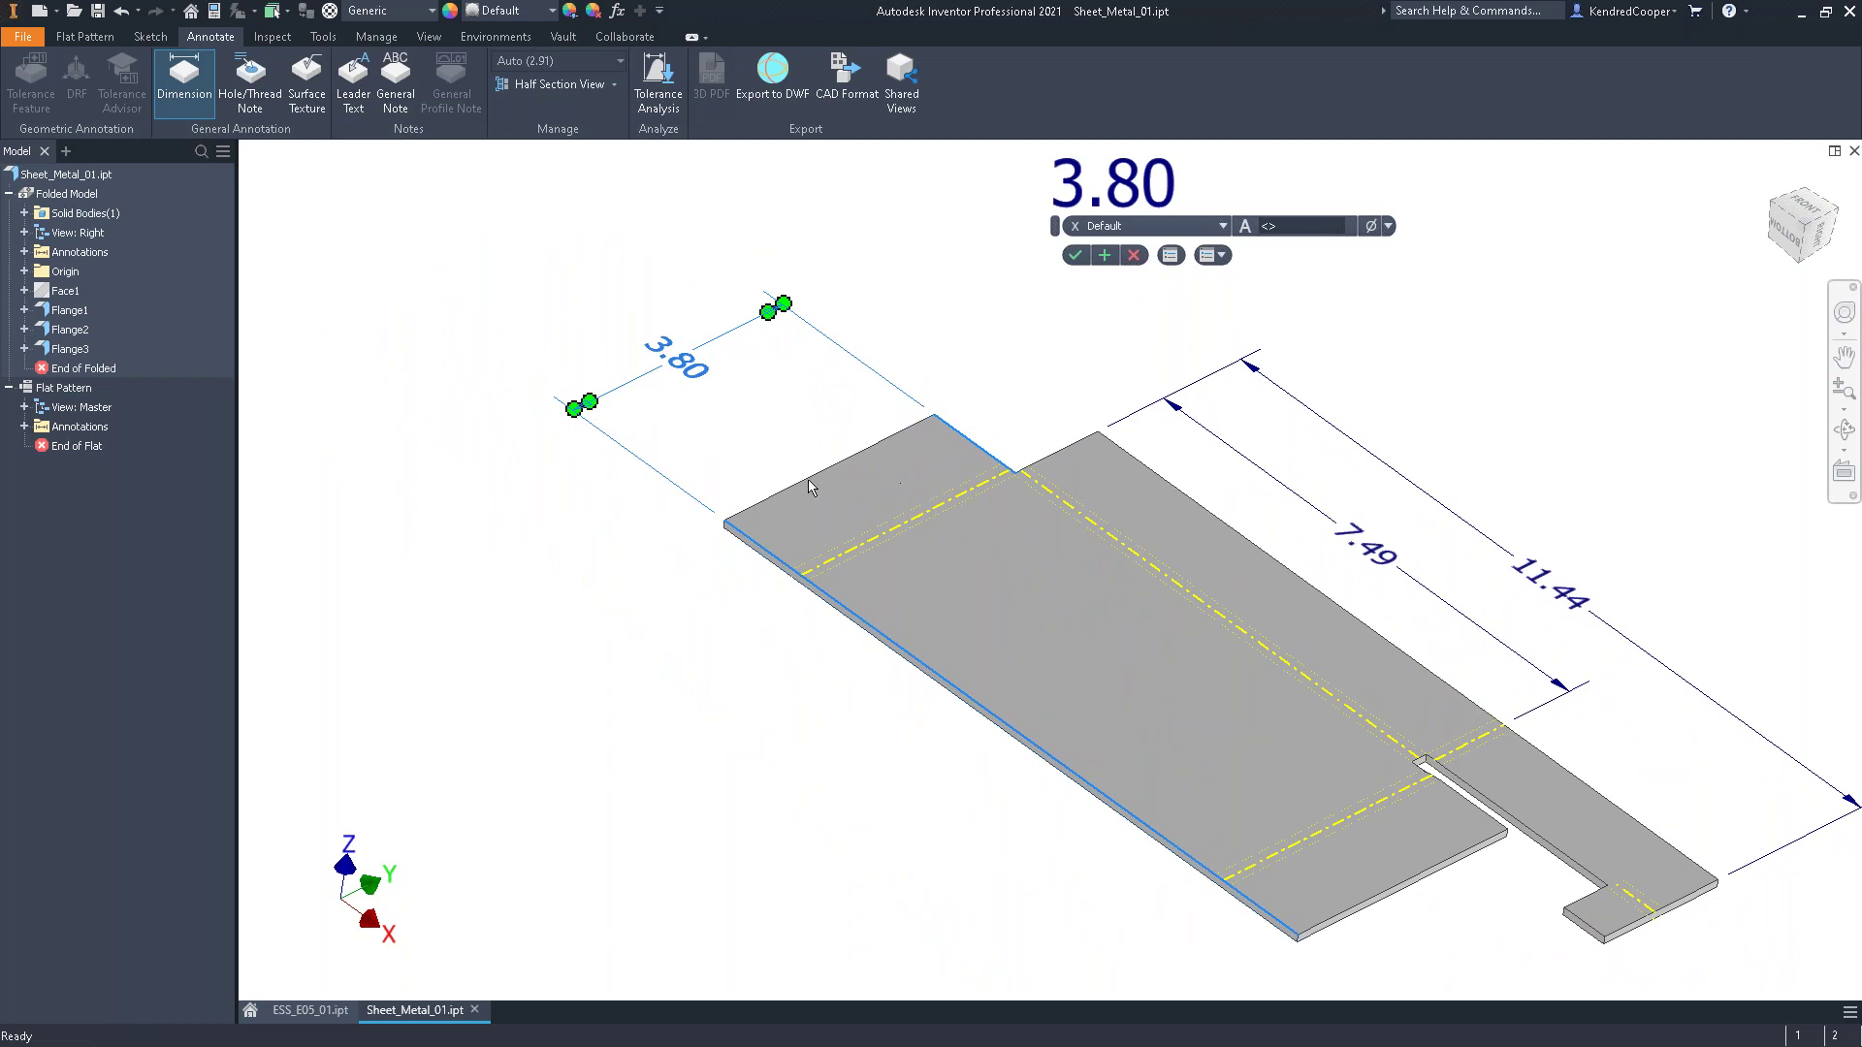
{"action": "left_click", "coordinate": [1104, 256]}
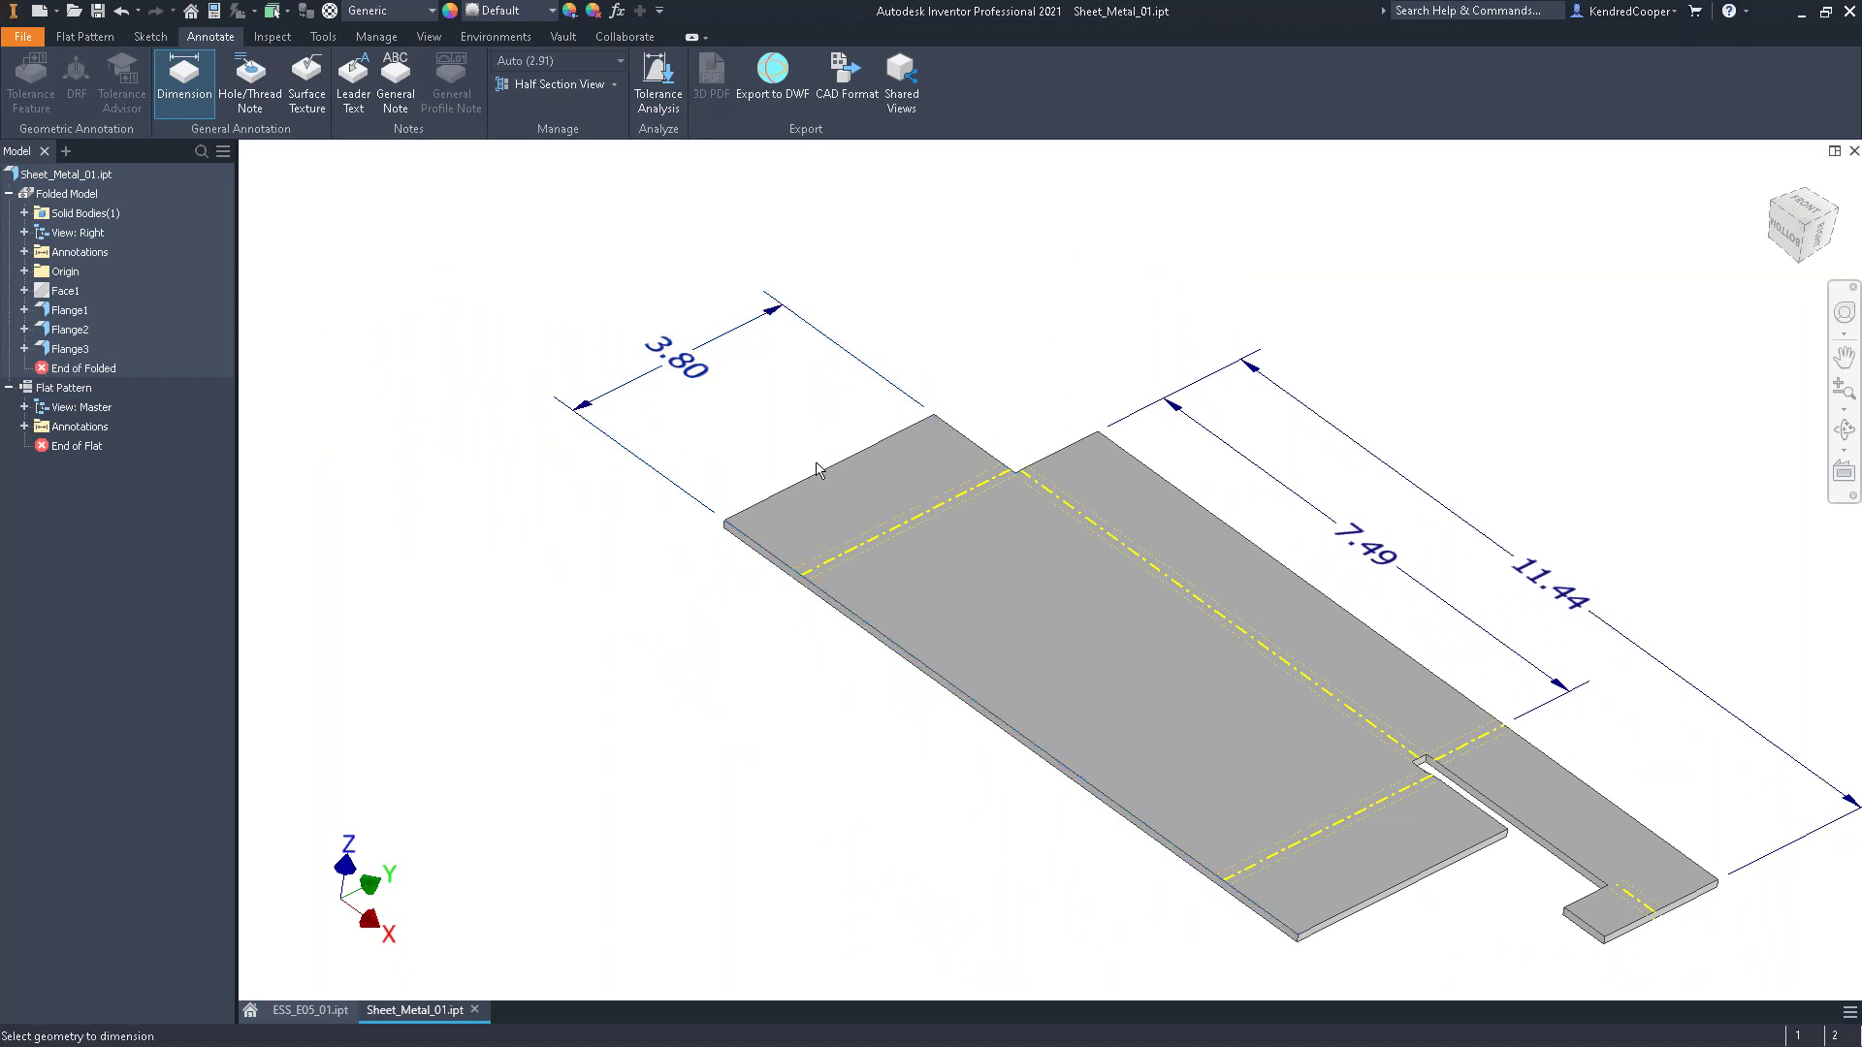
Dimension the distance from the main panel's end edge to the nearest bend centerline
{"action": "left_click", "coordinate": [823, 476]}
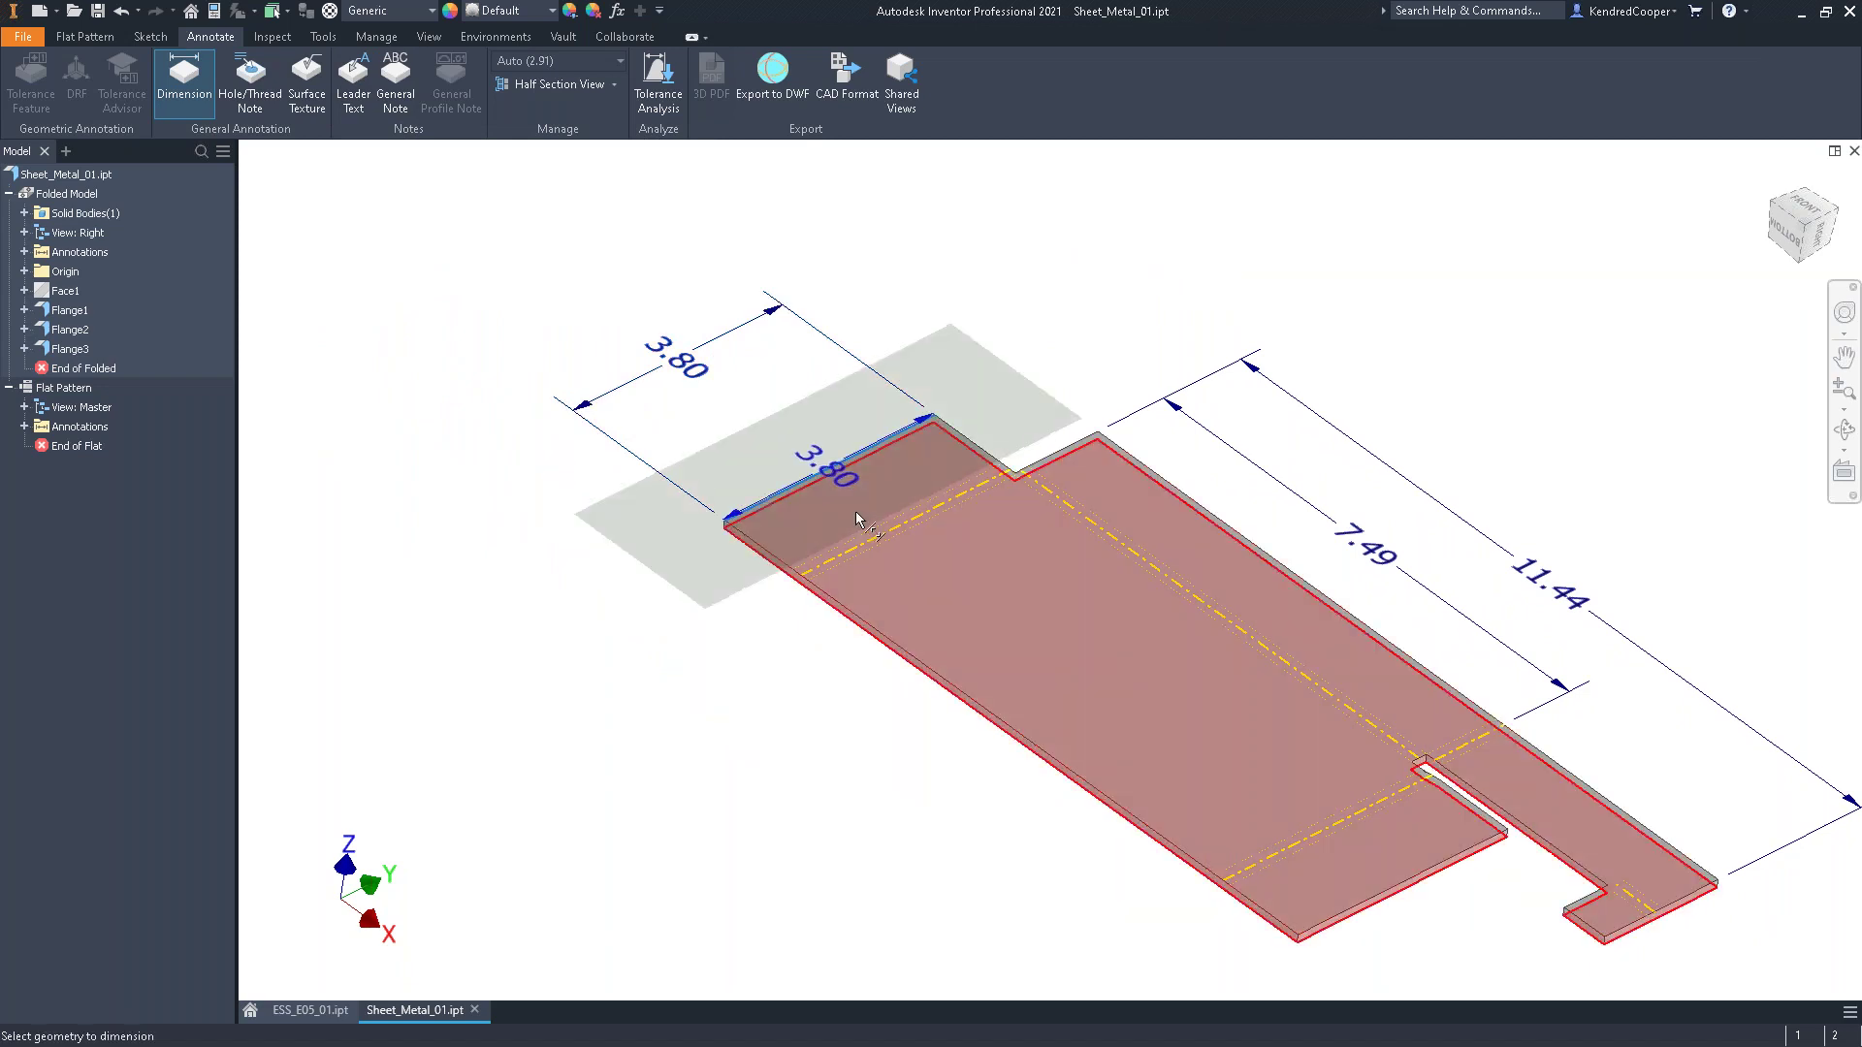
{"action": "left_click", "coordinate": [866, 543]}
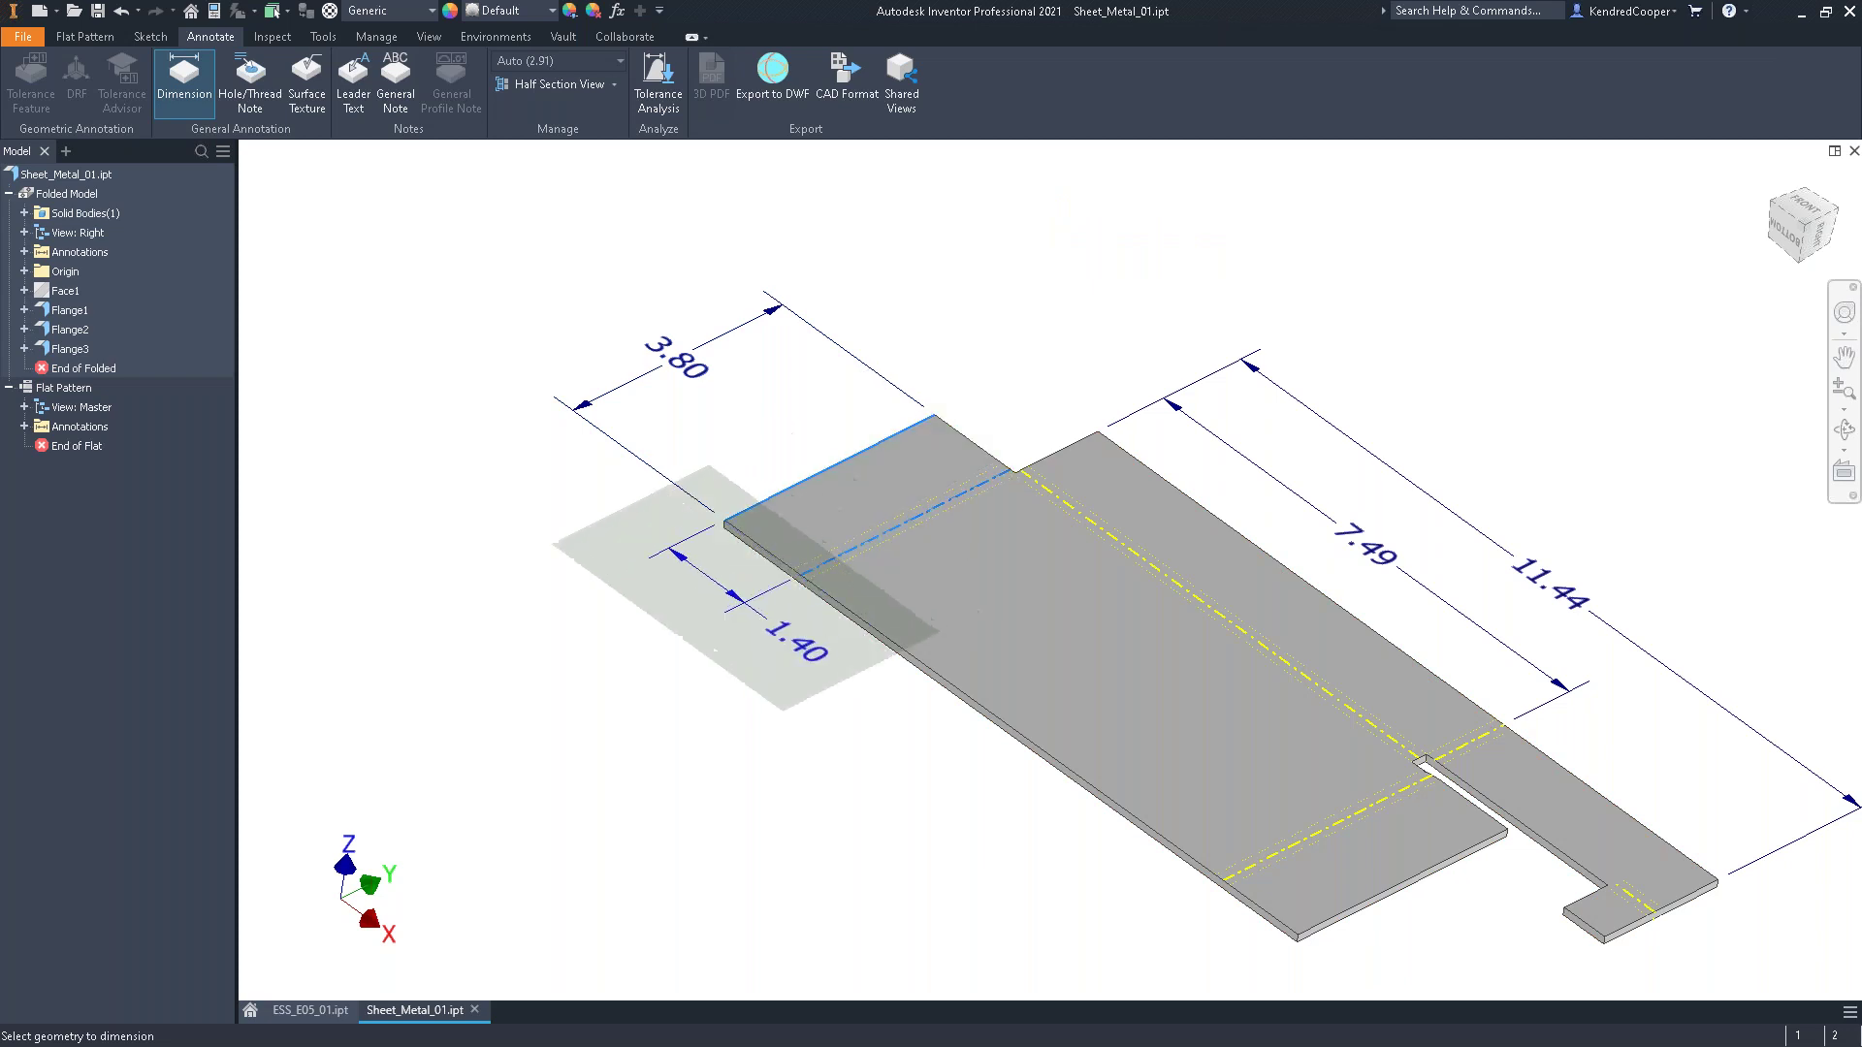
{"action": "left_click", "coordinate": [733, 655]}
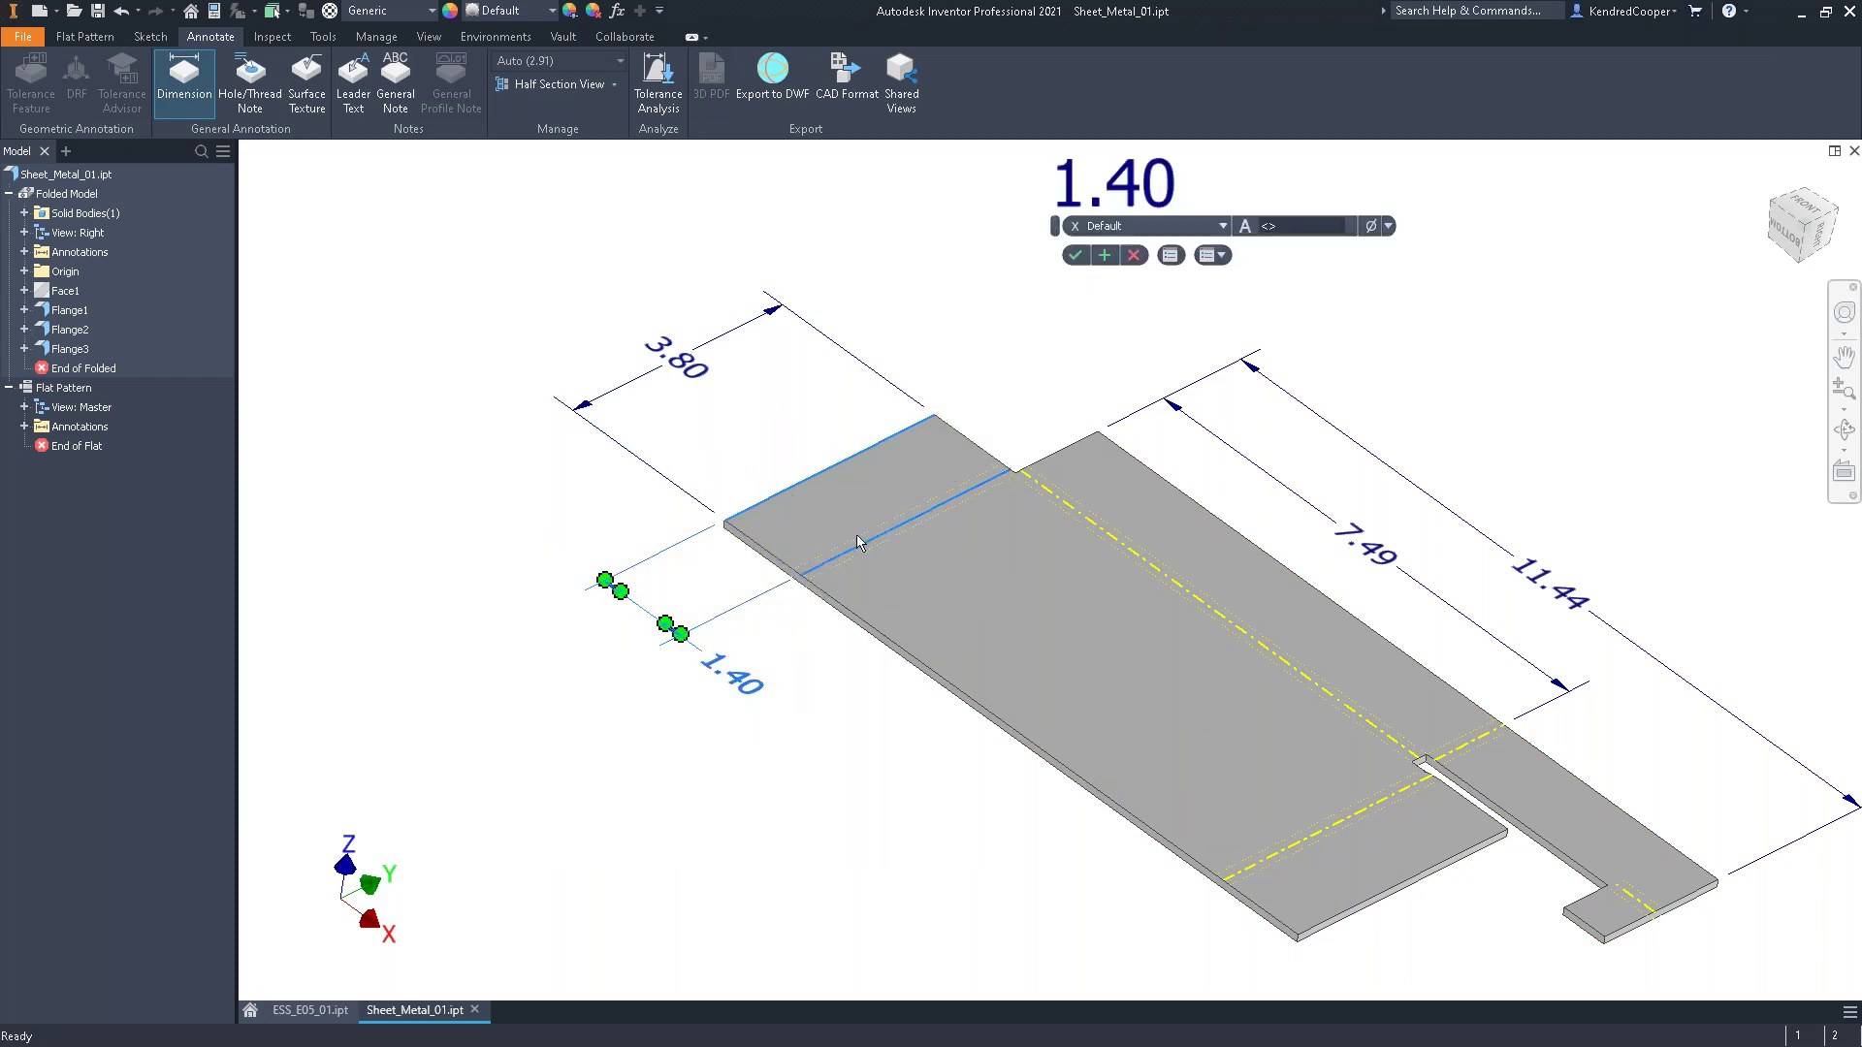
{"action": "left_click", "coordinate": [1104, 255]}
Dimension the distance between the main panel's two parallel bend centerlines and finish dimensioning
{"action": "left_click", "coordinate": [934, 505]}
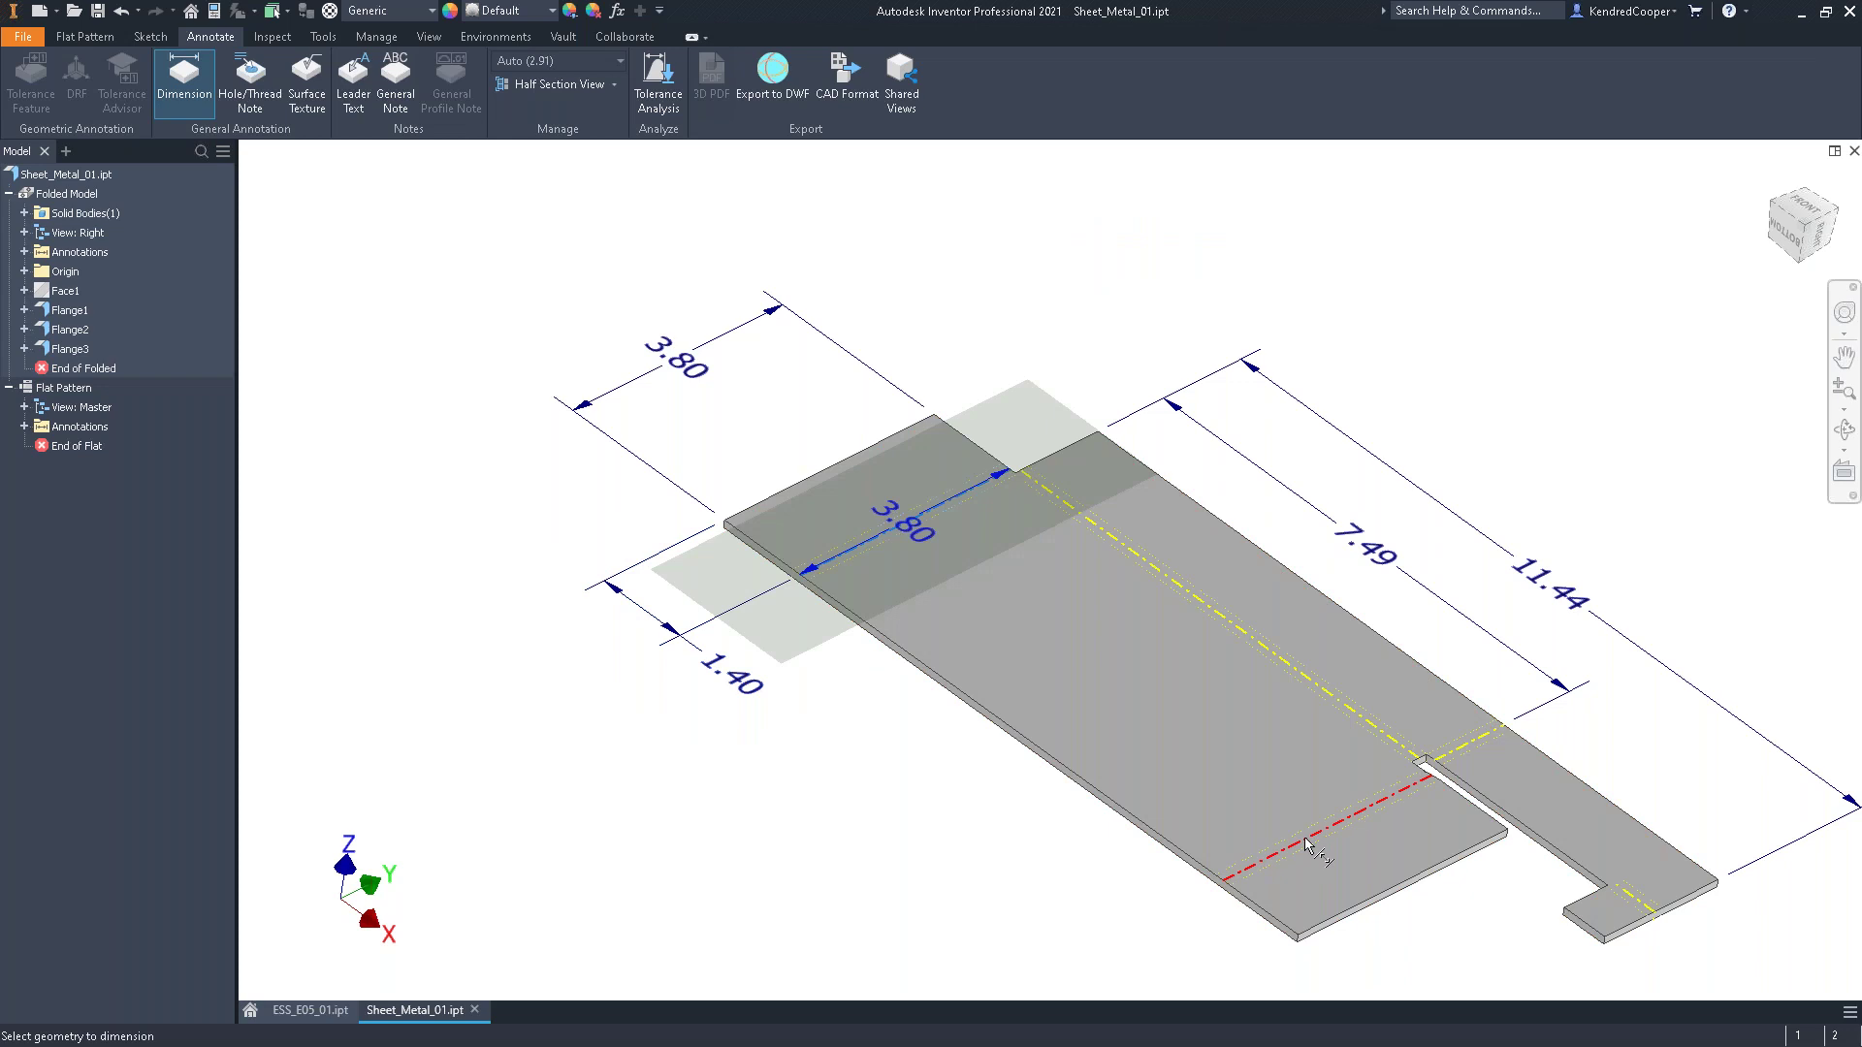
{"action": "left_click", "coordinate": [1309, 850]}
{"action": "left_click", "coordinate": [968, 769]}
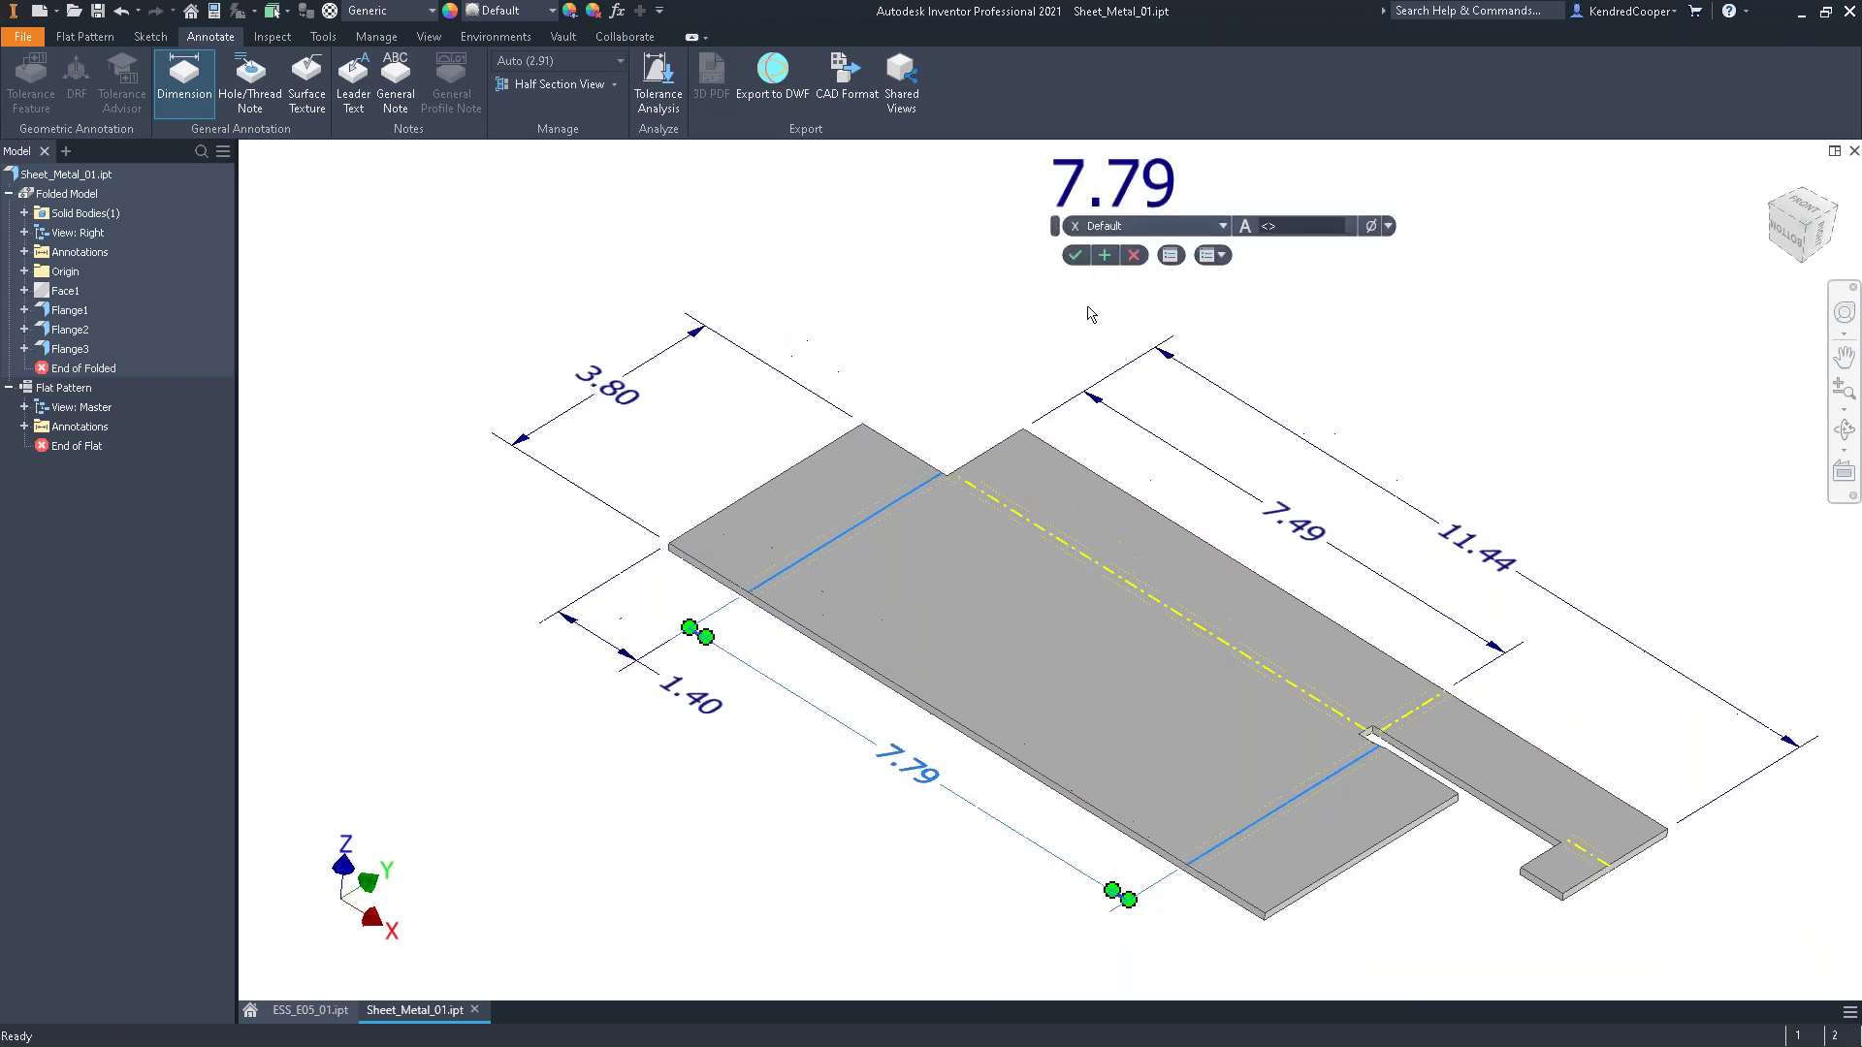
{"action": "left_click", "coordinate": [1075, 255]}
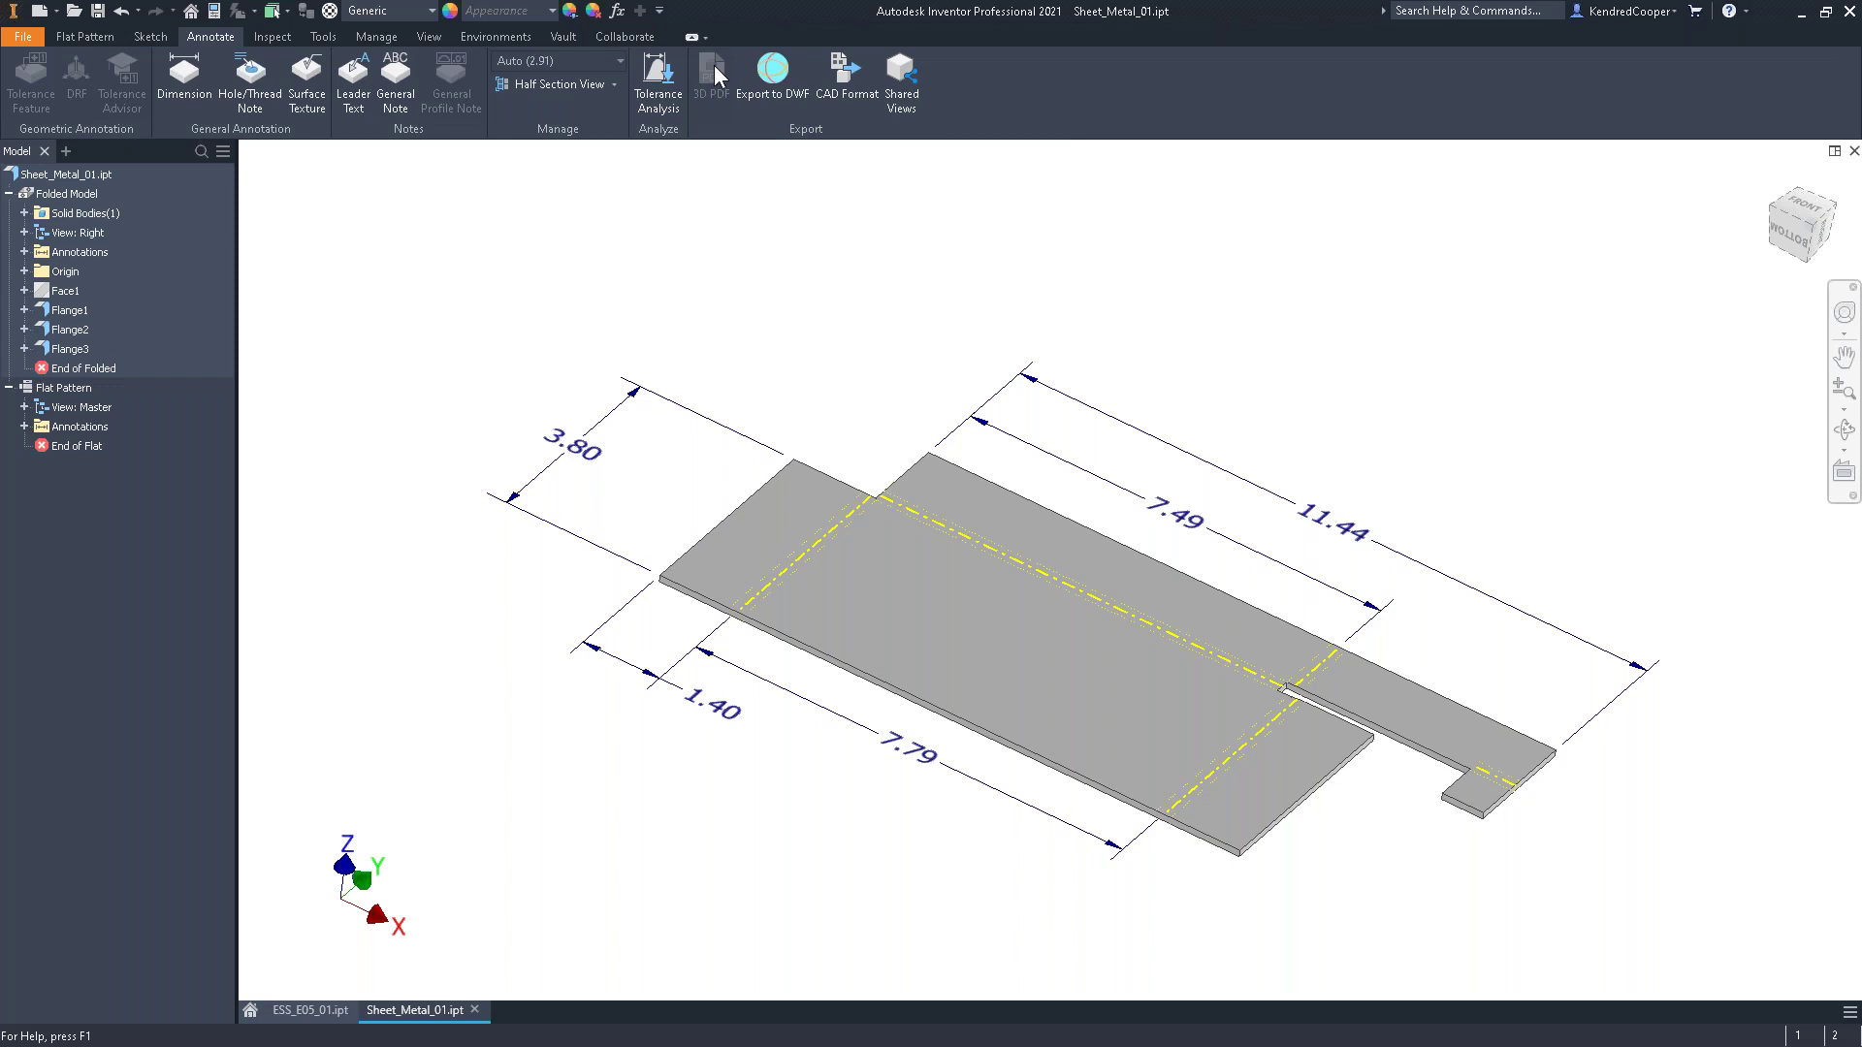
Orient the dimensioned flat pattern to the front view and review the available export formats, including PDF
{"action": "left_click", "coordinate": [1806, 216]}
{"action": "key", "text": "F2"}
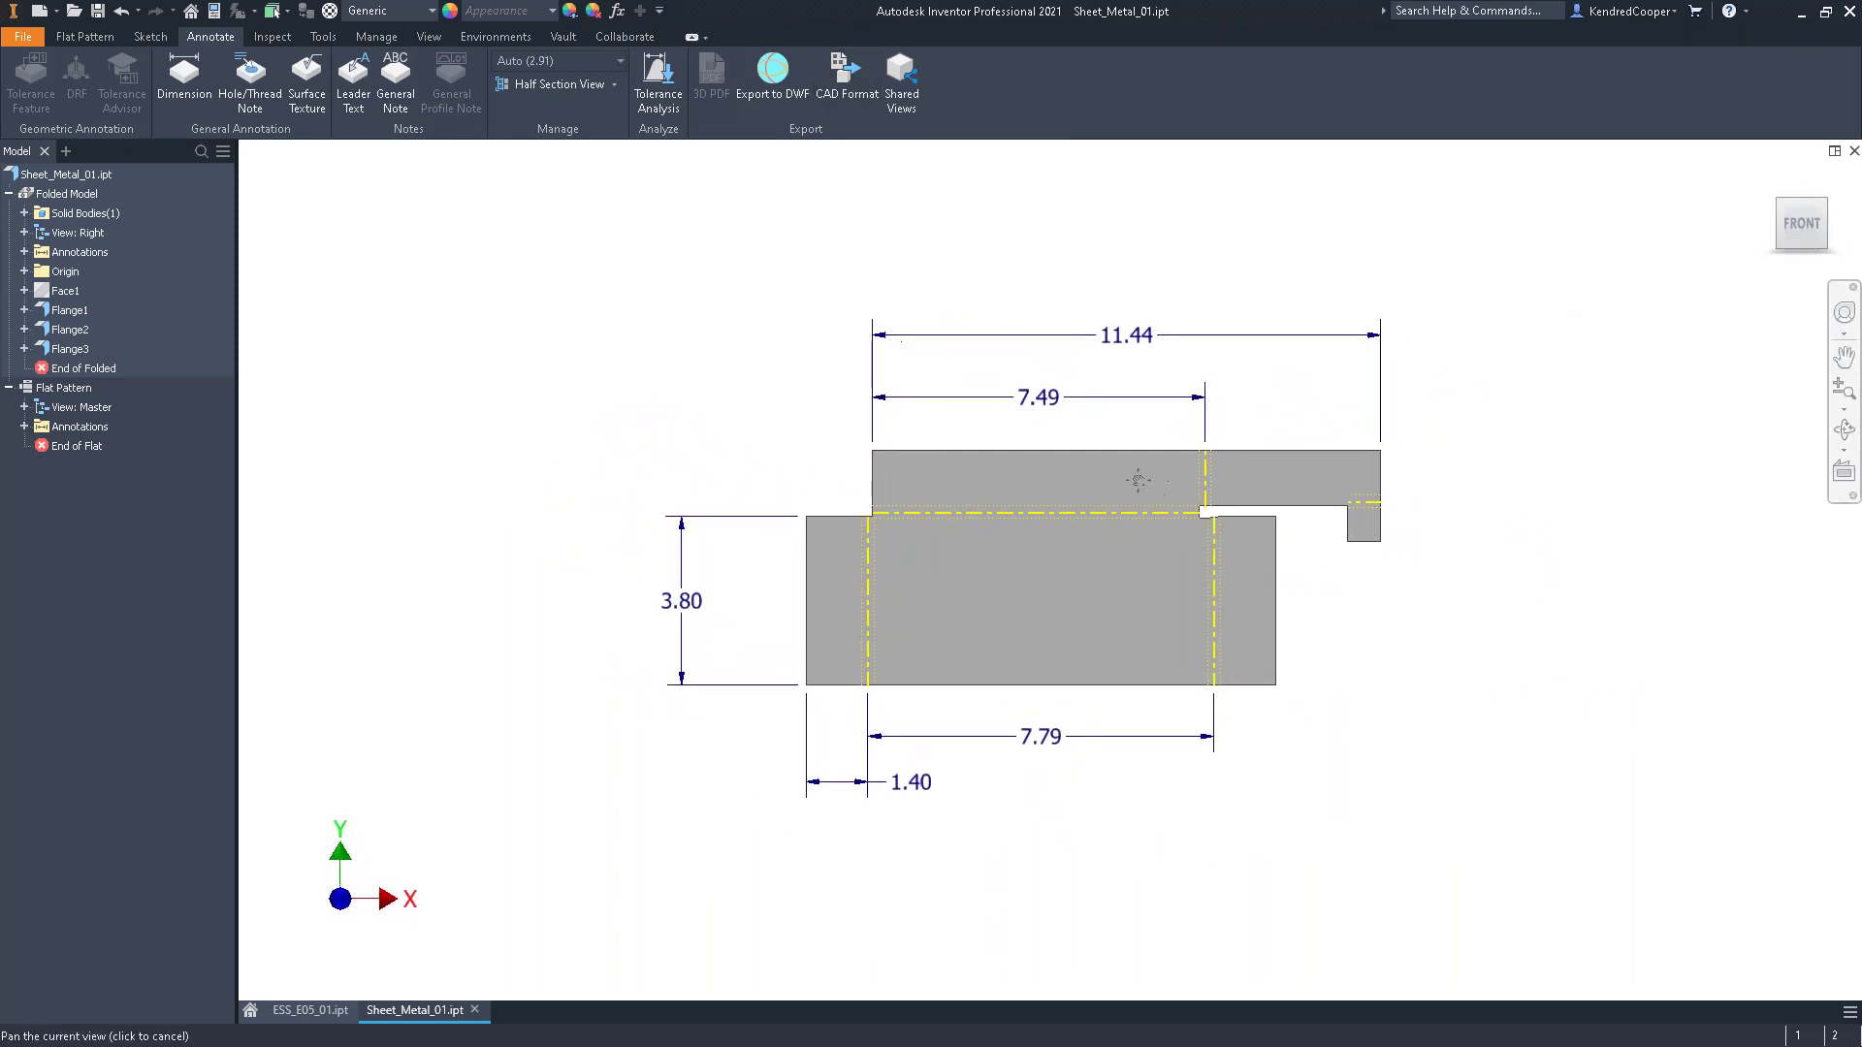
{"action": "left_click_drag", "start_coordinate": [1138, 481], "coordinate": [1080, 485]}
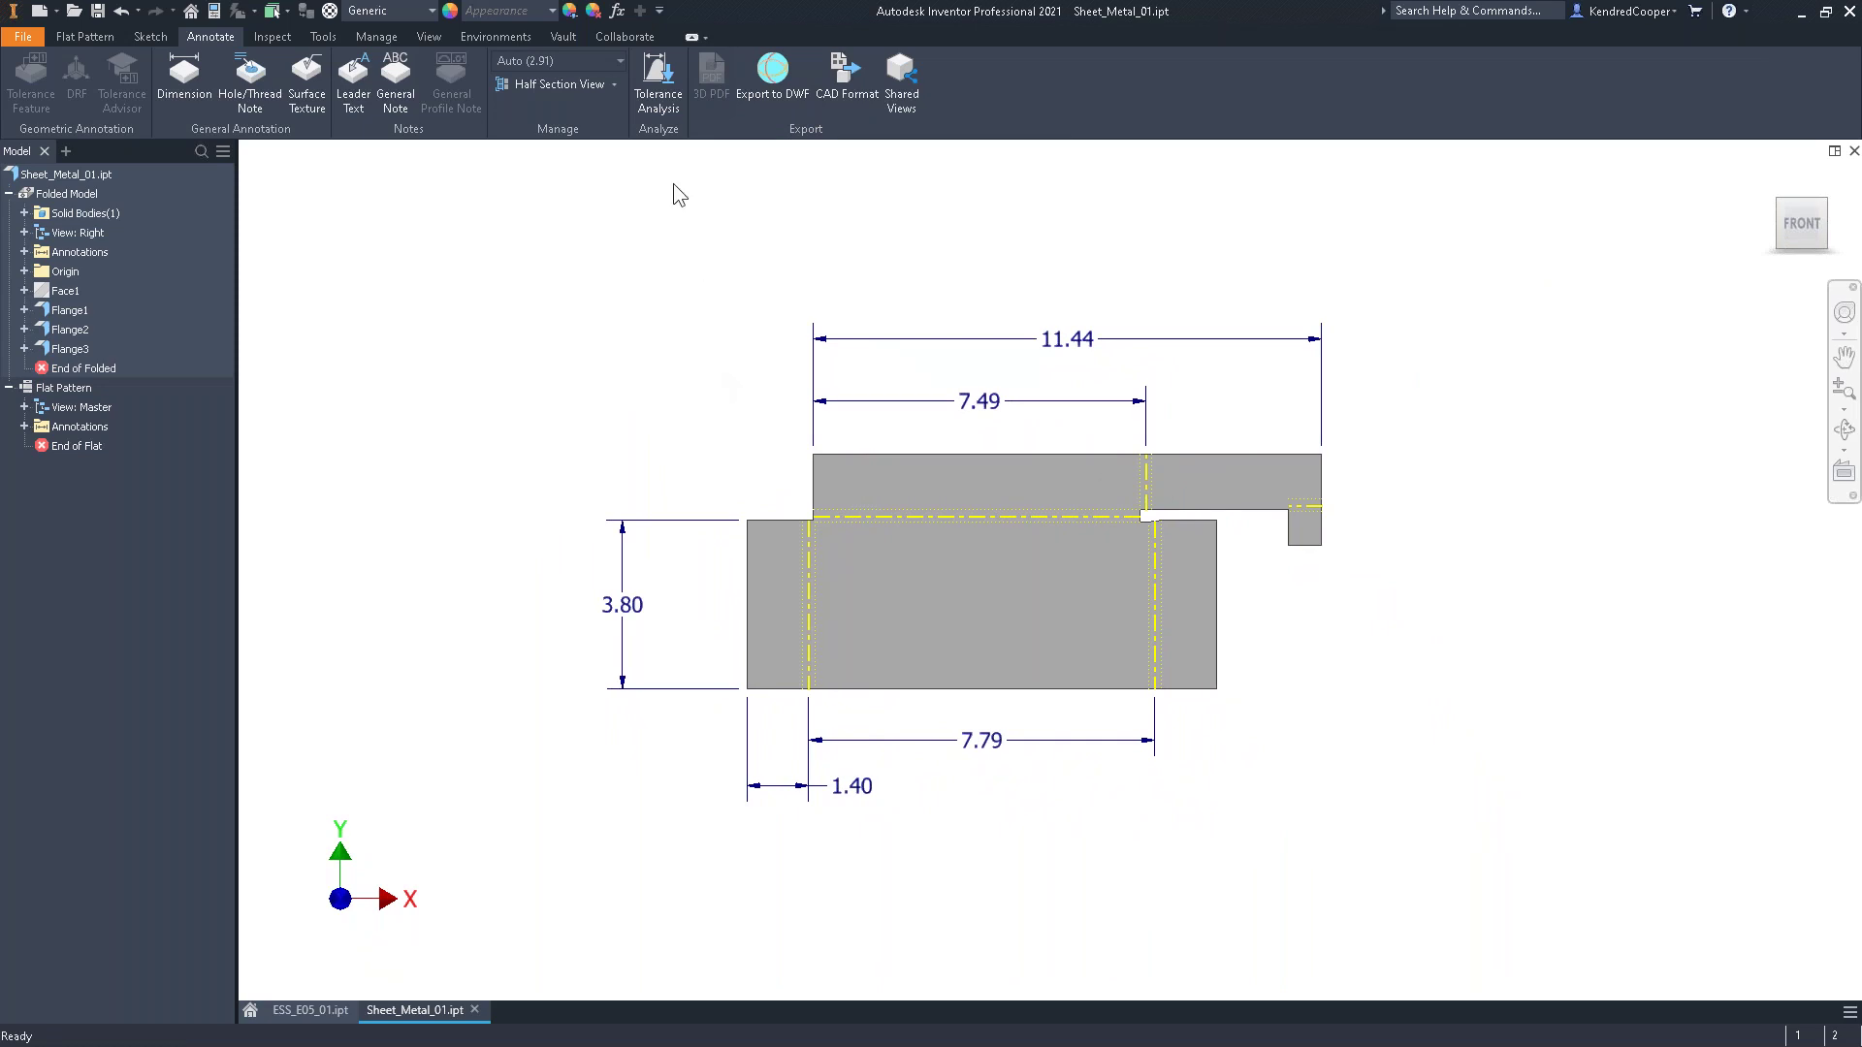
{"action": "left_click", "coordinate": [21, 41]}
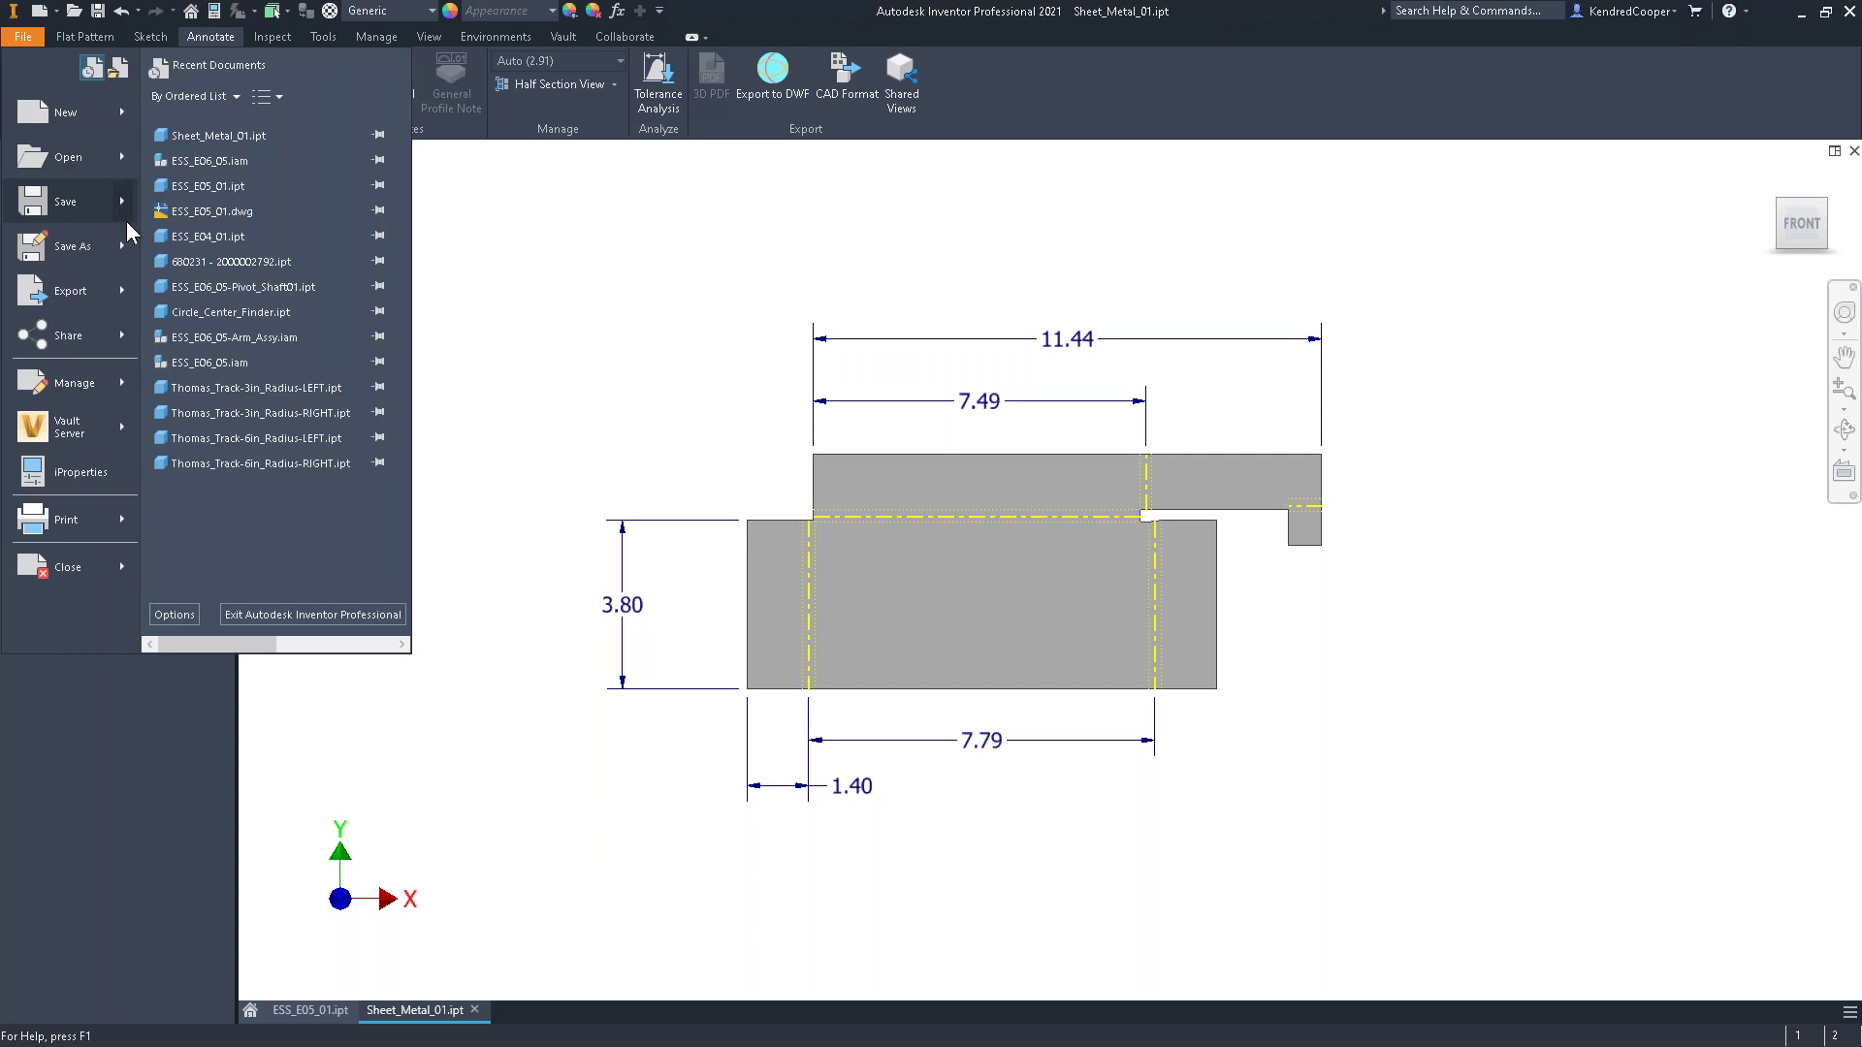
{"action": "mouse_move", "coordinate": [126, 294]}
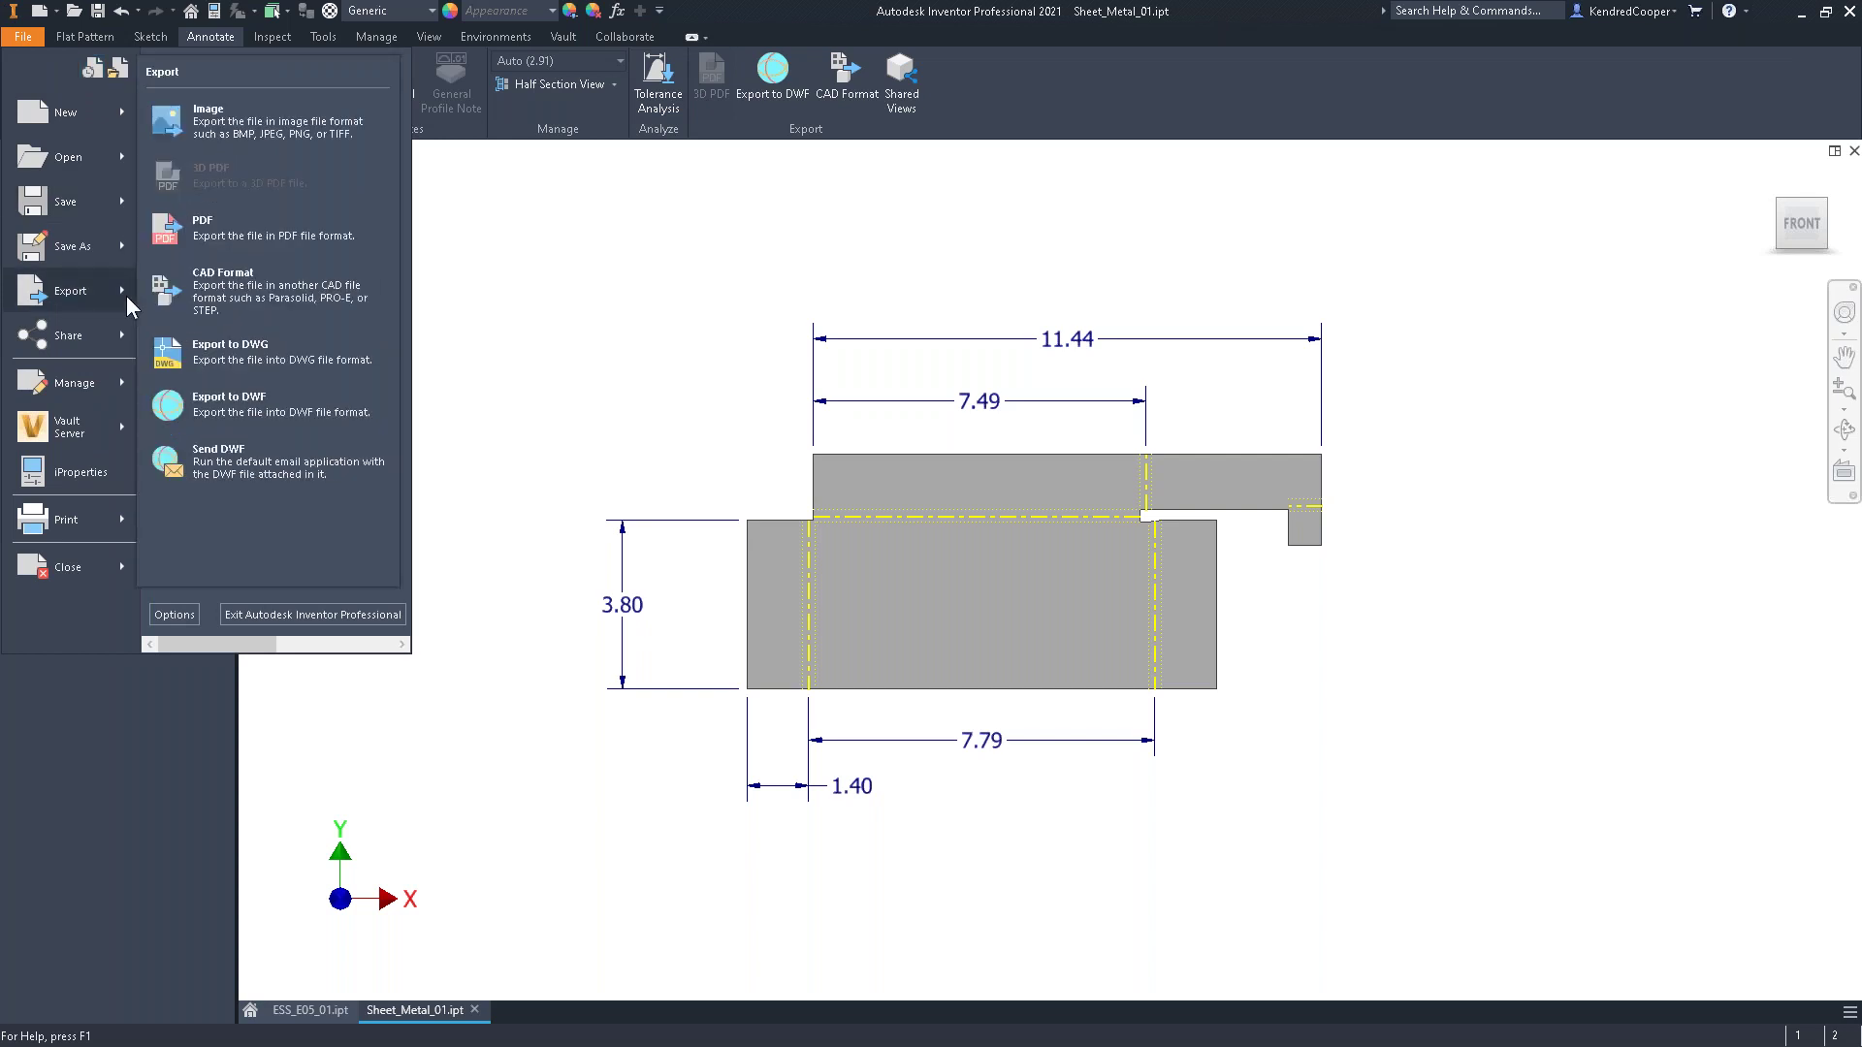
{"action": "left_click", "coordinate": [260, 254]}
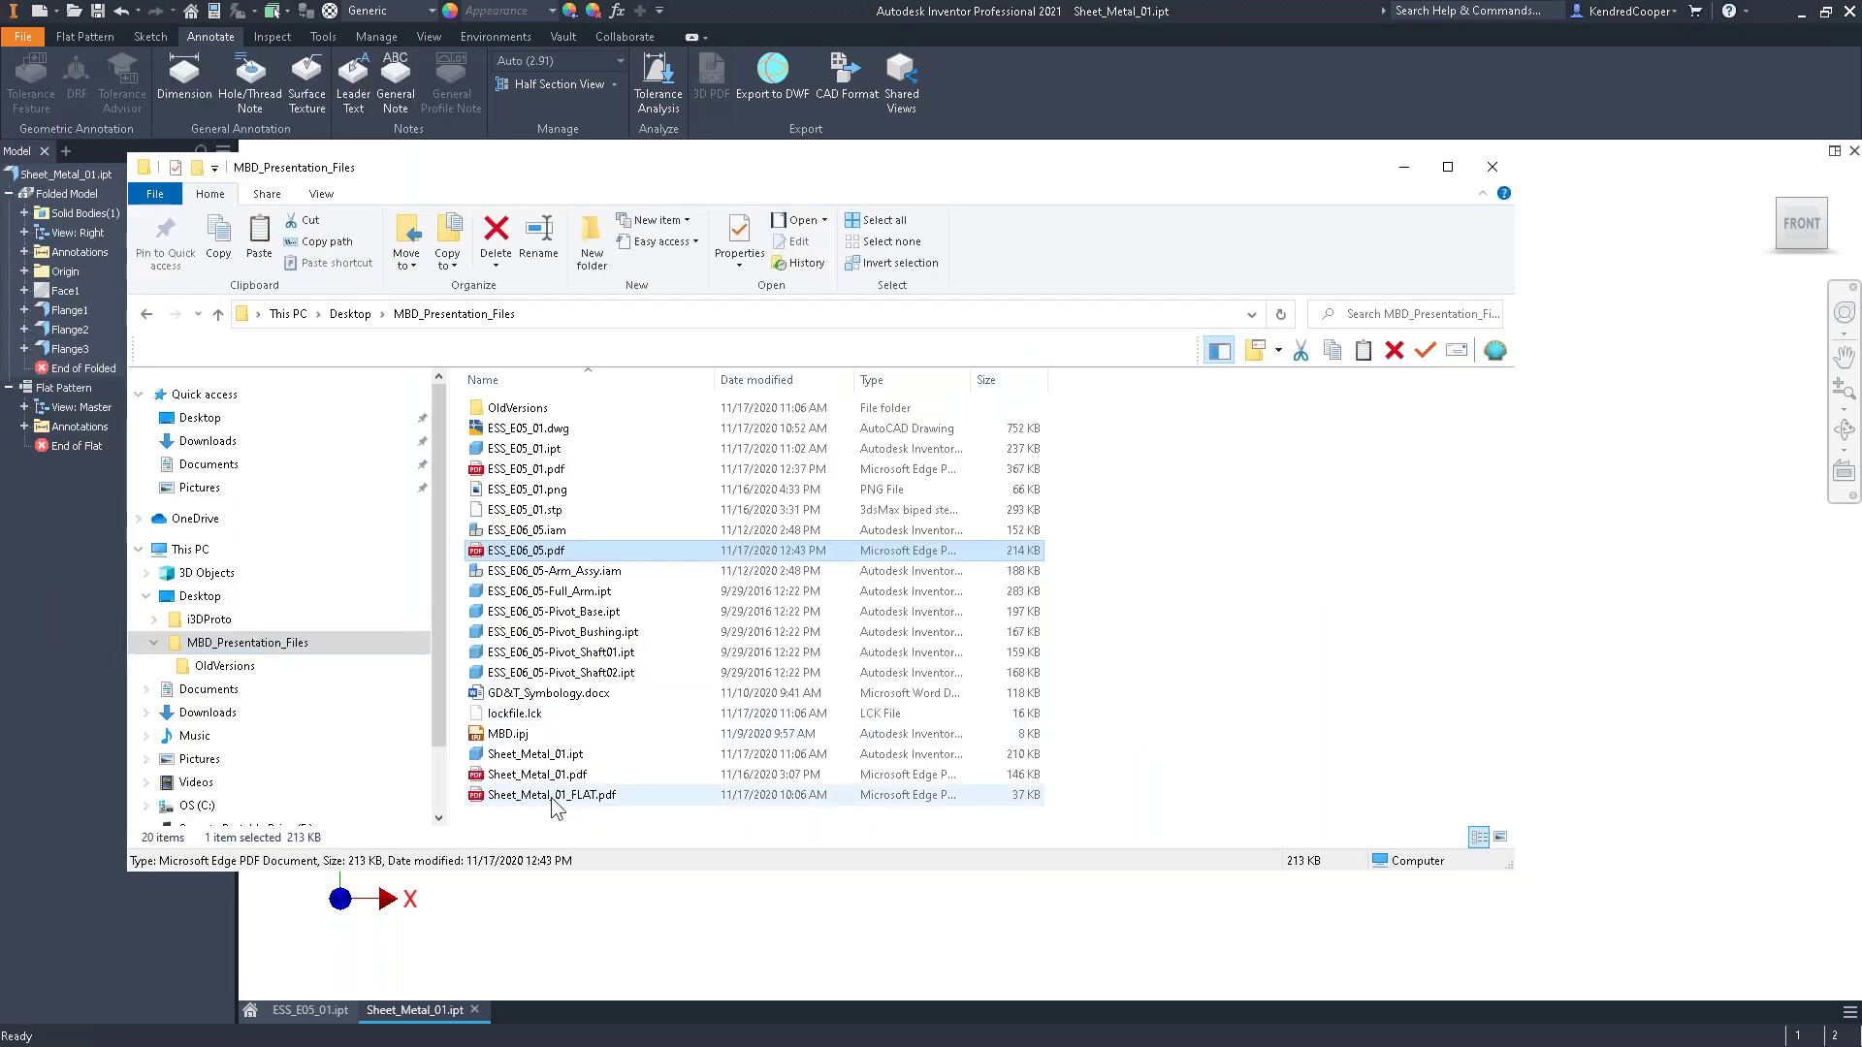
Open Sheet_Metal_01_FLAT.pdf in Adobe Acrobat Reader DC, review the flat pattern's dimensions, and return to Inventor
{"action": "left_click", "coordinate": [553, 795]}
{"action": "right_click", "coordinate": [554, 799]}
{"action": "mouse_move", "coordinate": [729, 431]}
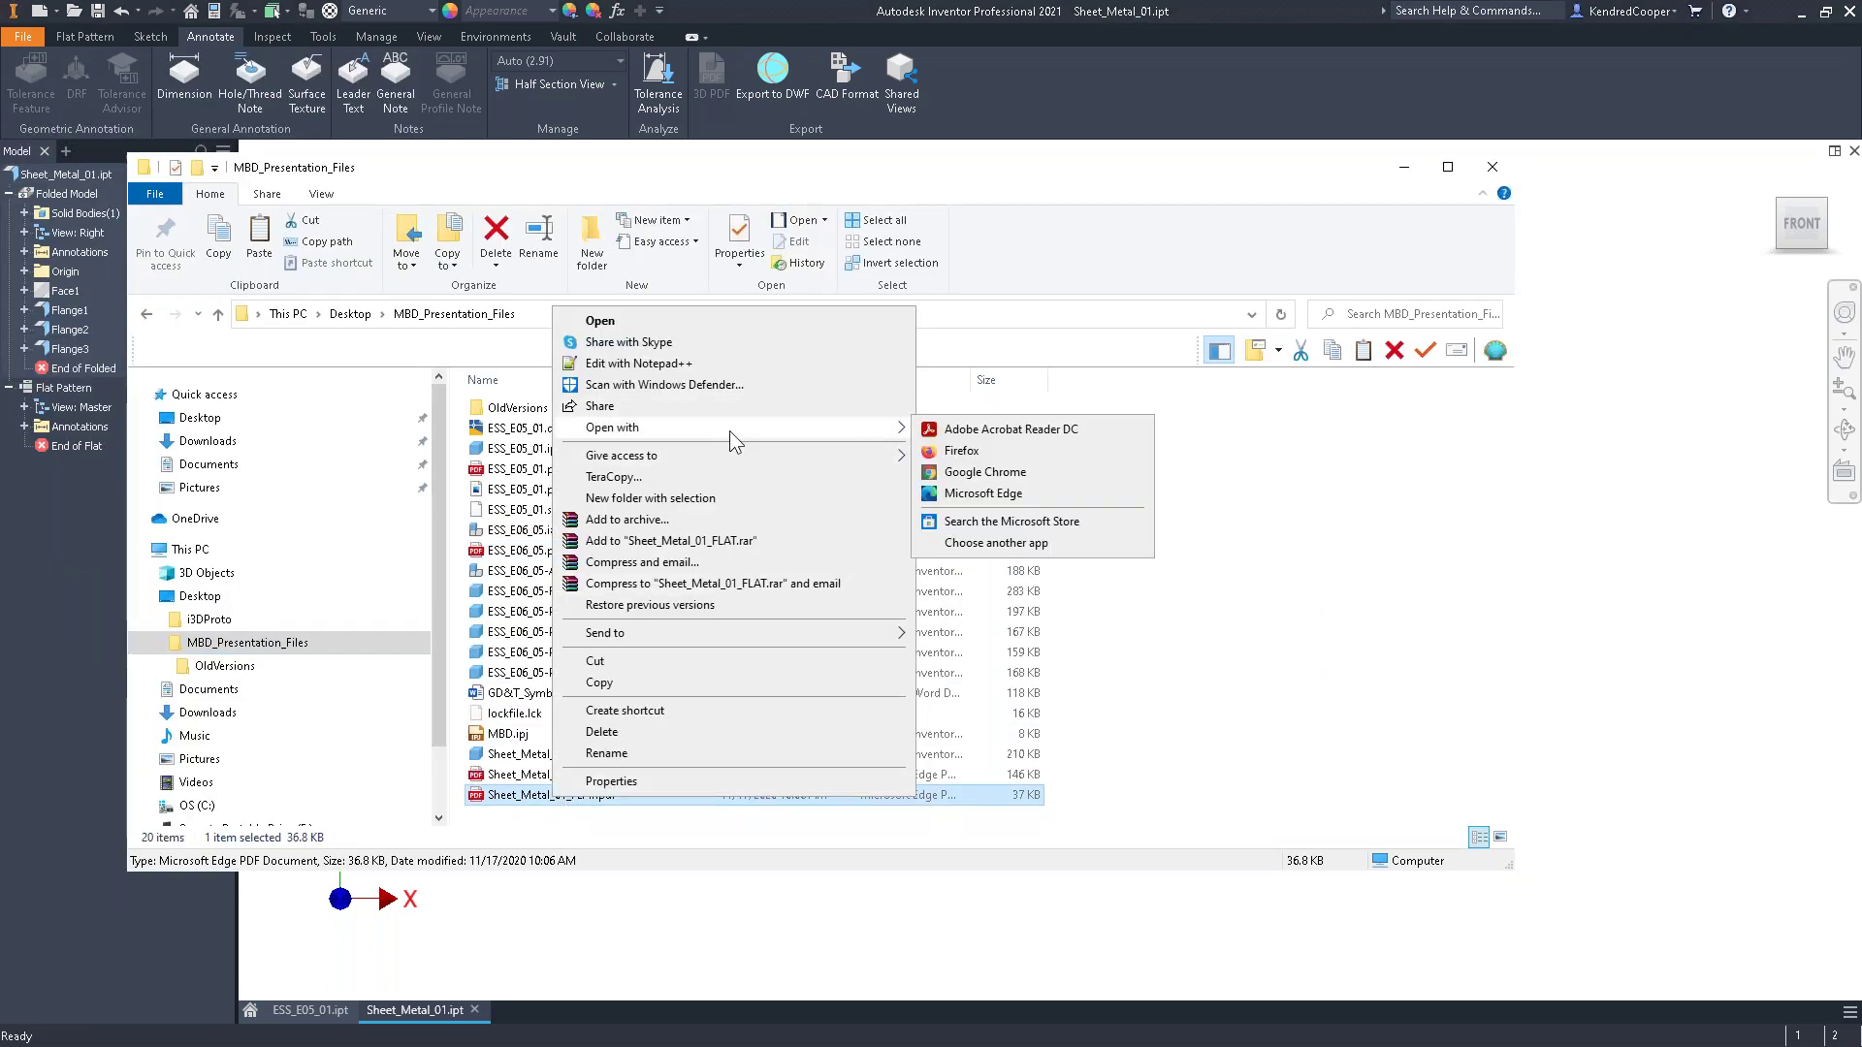
{"action": "left_click", "coordinate": [990, 434]}
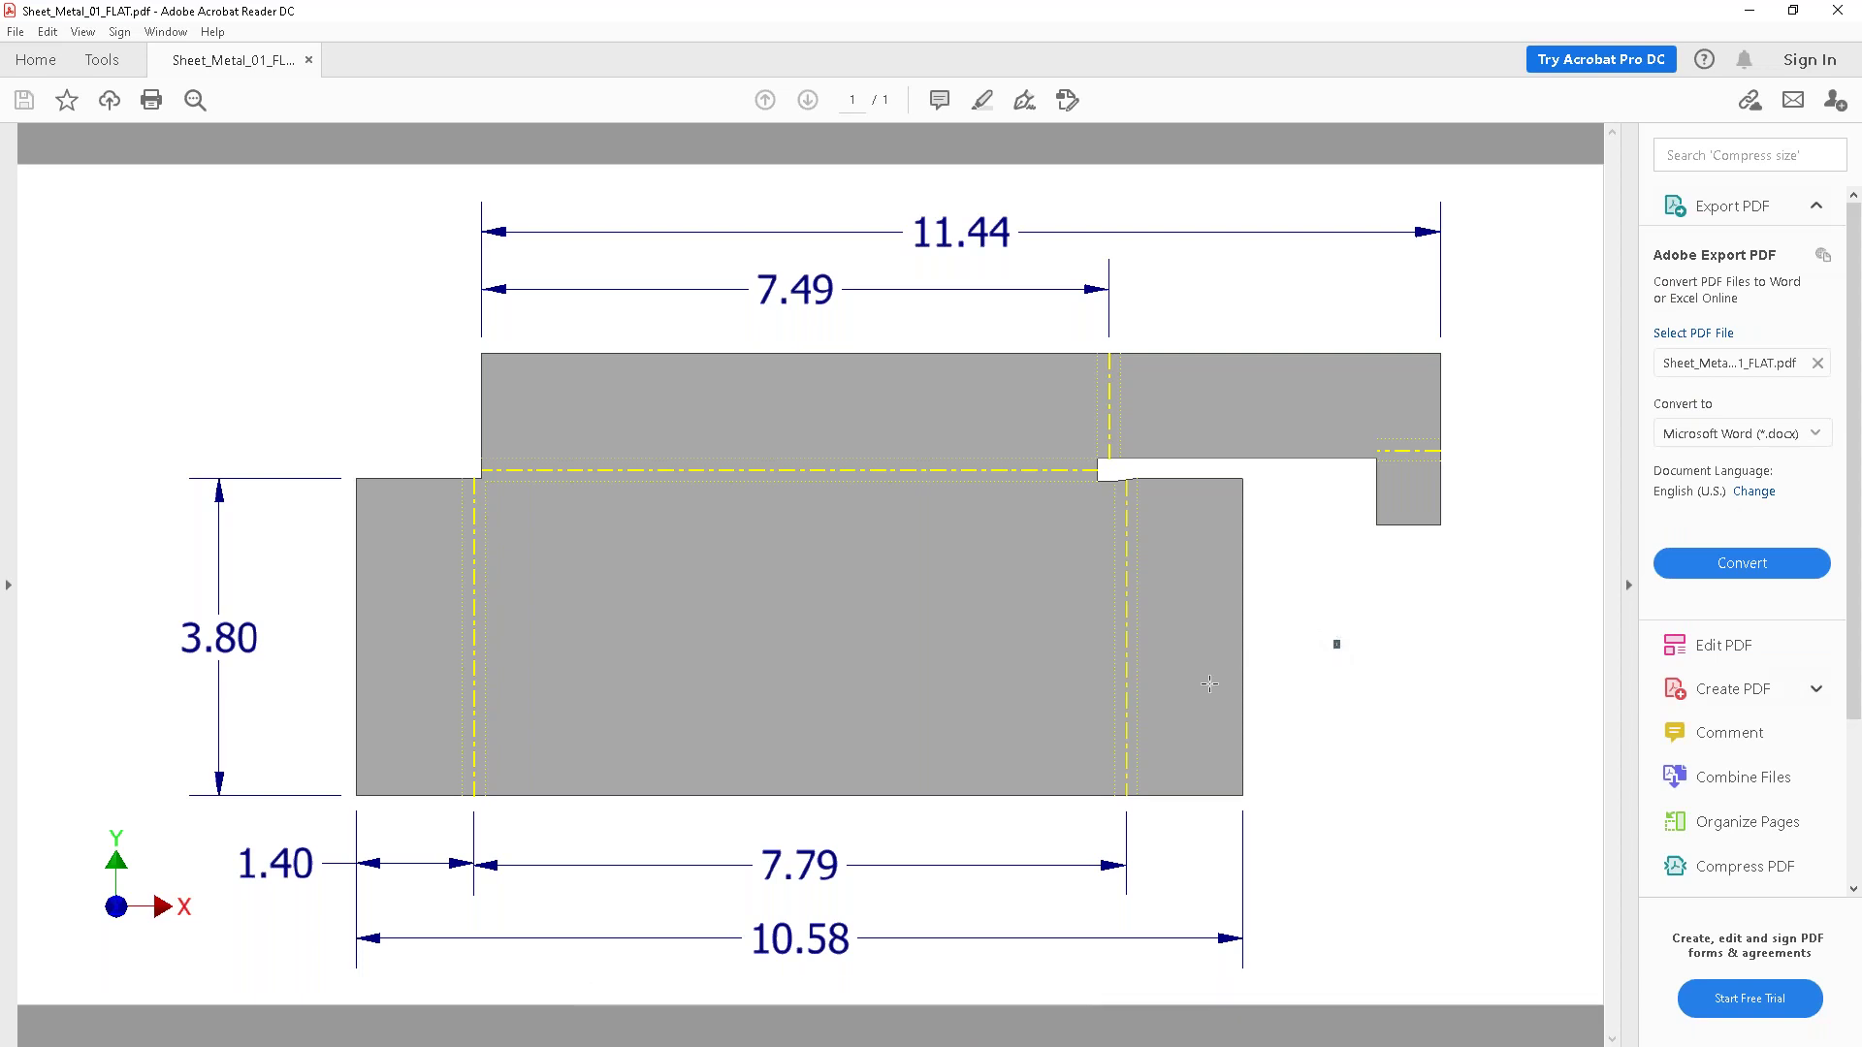
{"action": "left_click", "coordinate": [1750, 10]}
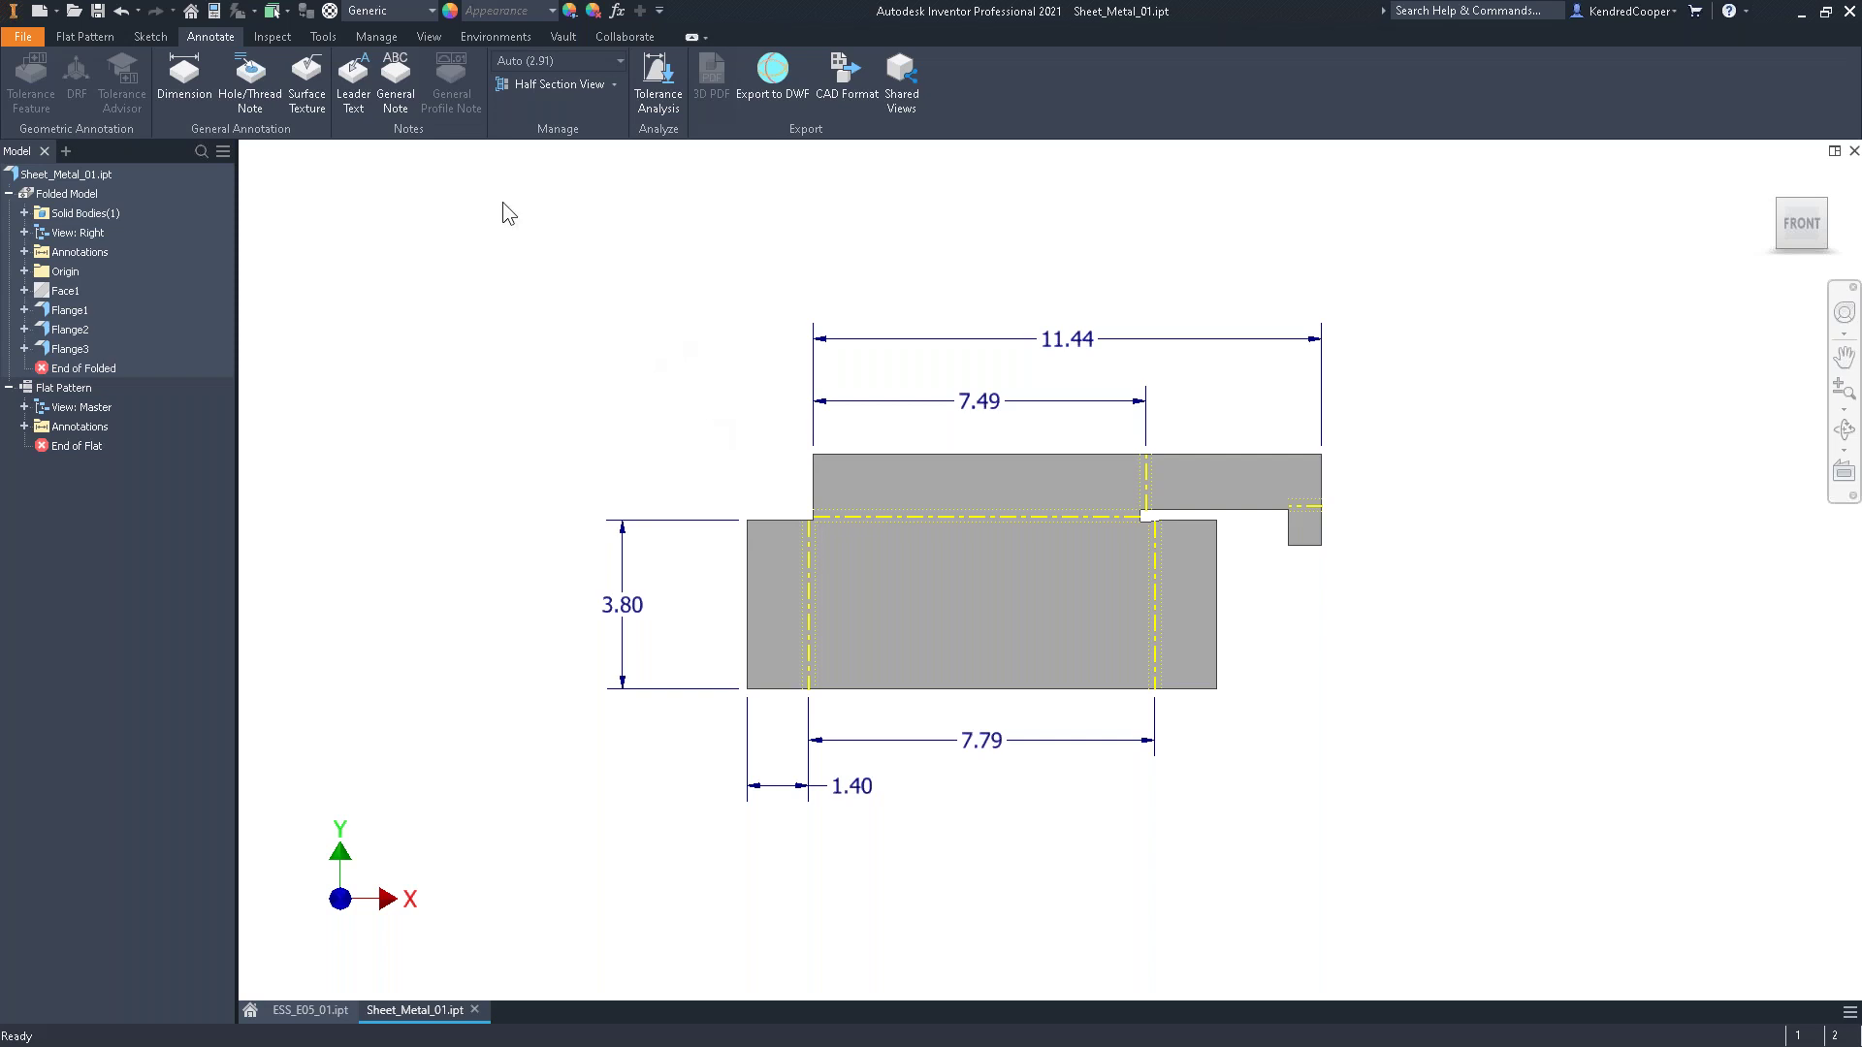
Close Sheet_Metal_01.ipt without saving and open the recent drawing ESS_E05_01.dwg
{"action": "left_click", "coordinate": [84, 37]}
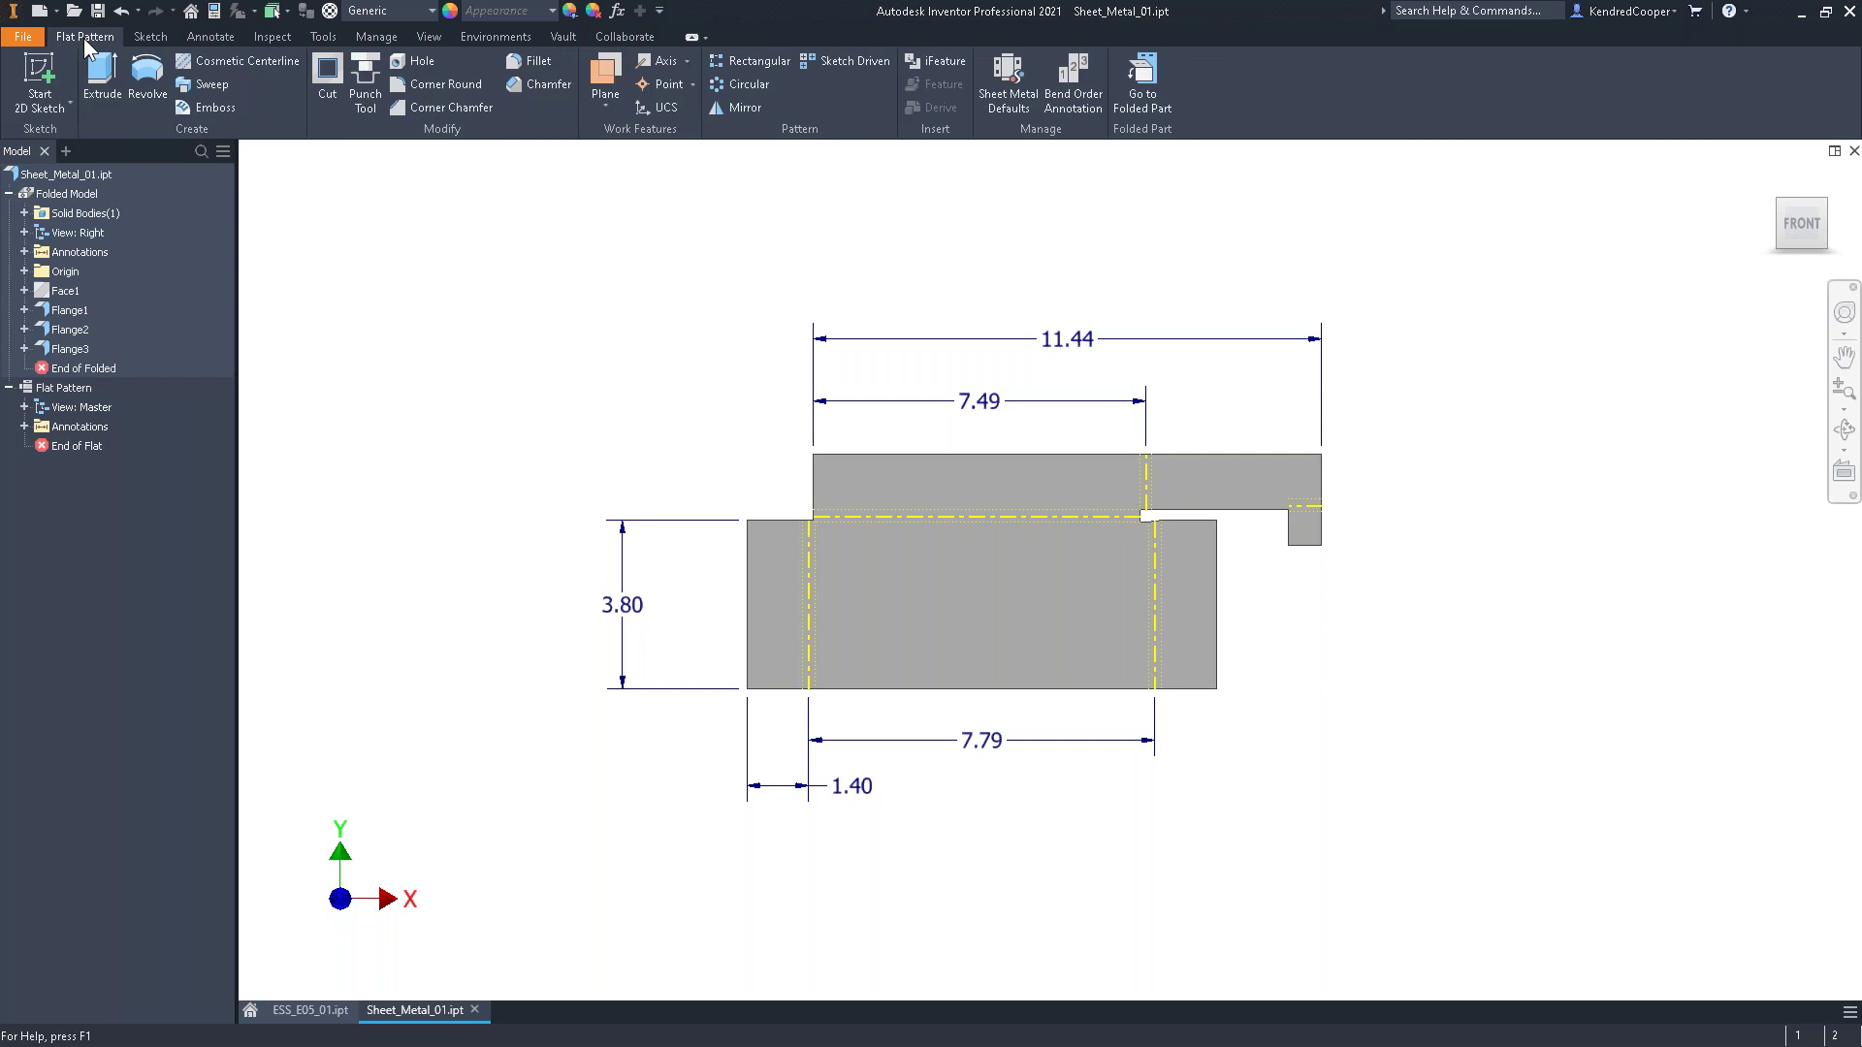
{"action": "left_click", "coordinate": [475, 1011]}
{"action": "left_click", "coordinate": [903, 579]}
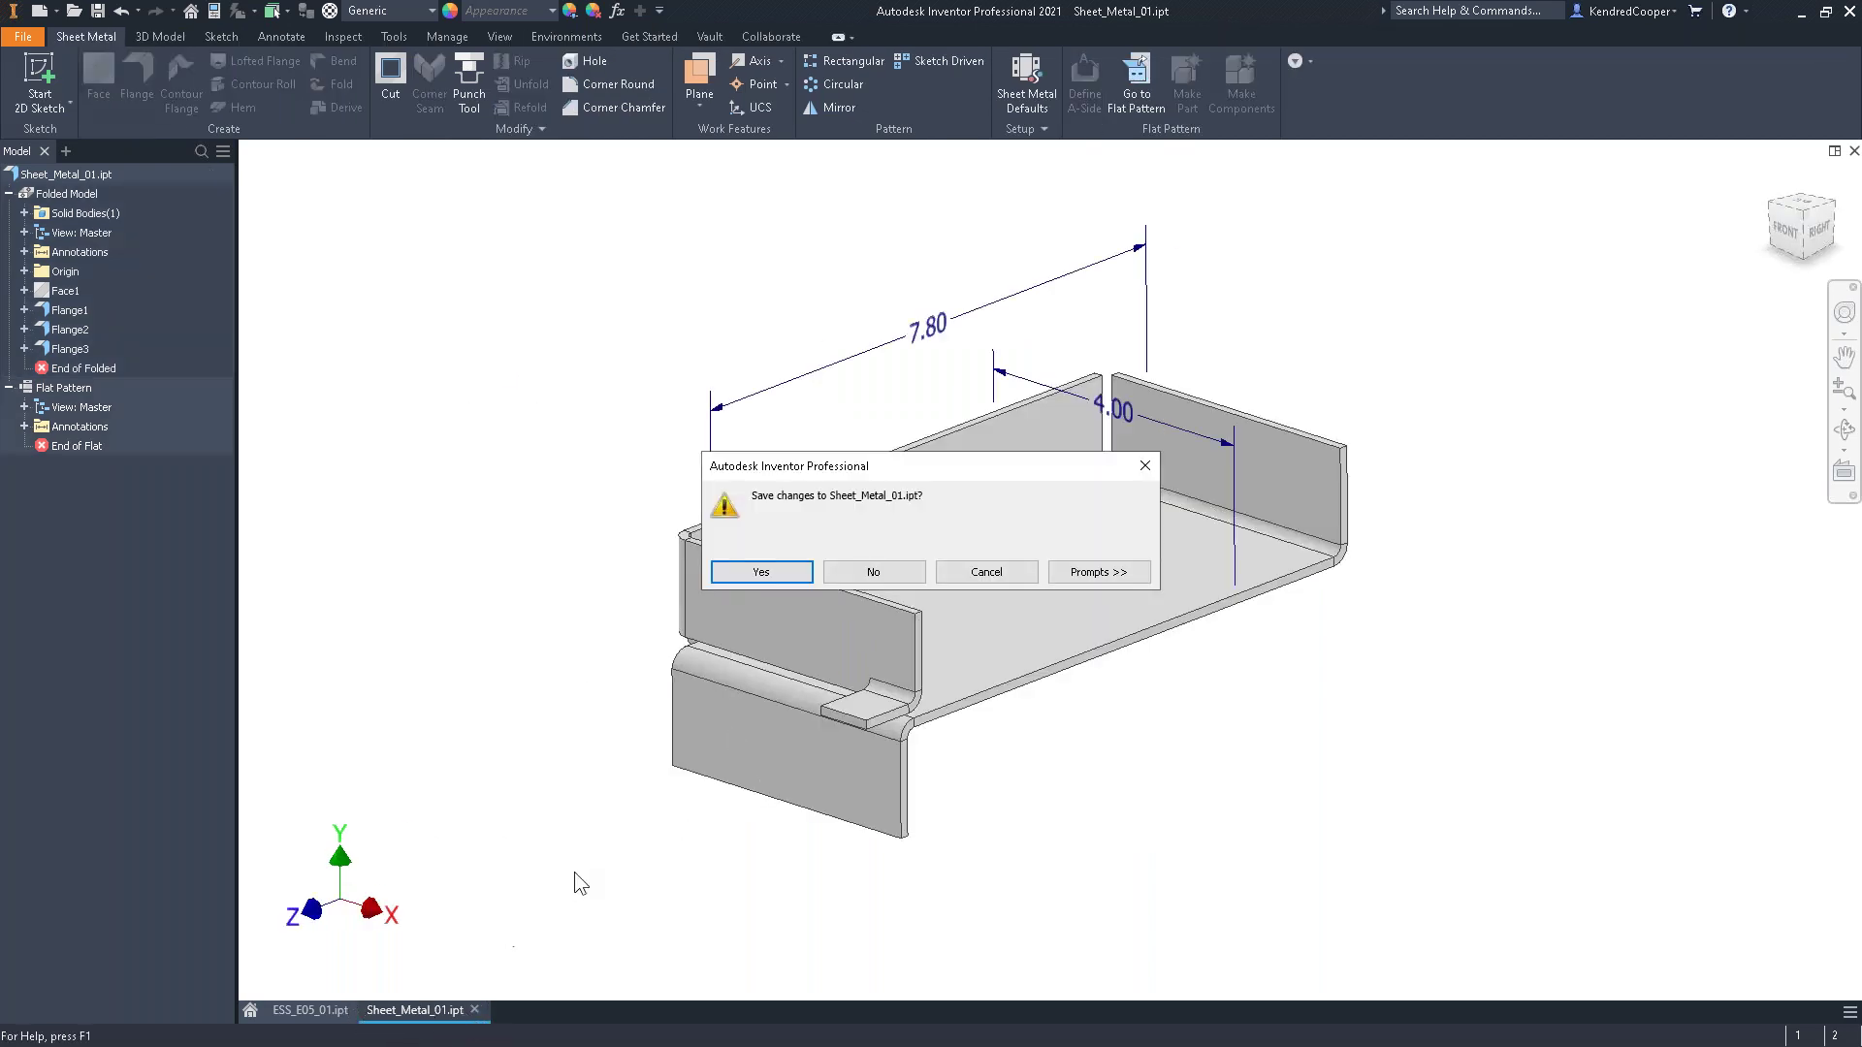
{"action": "left_click", "coordinate": [879, 575]}
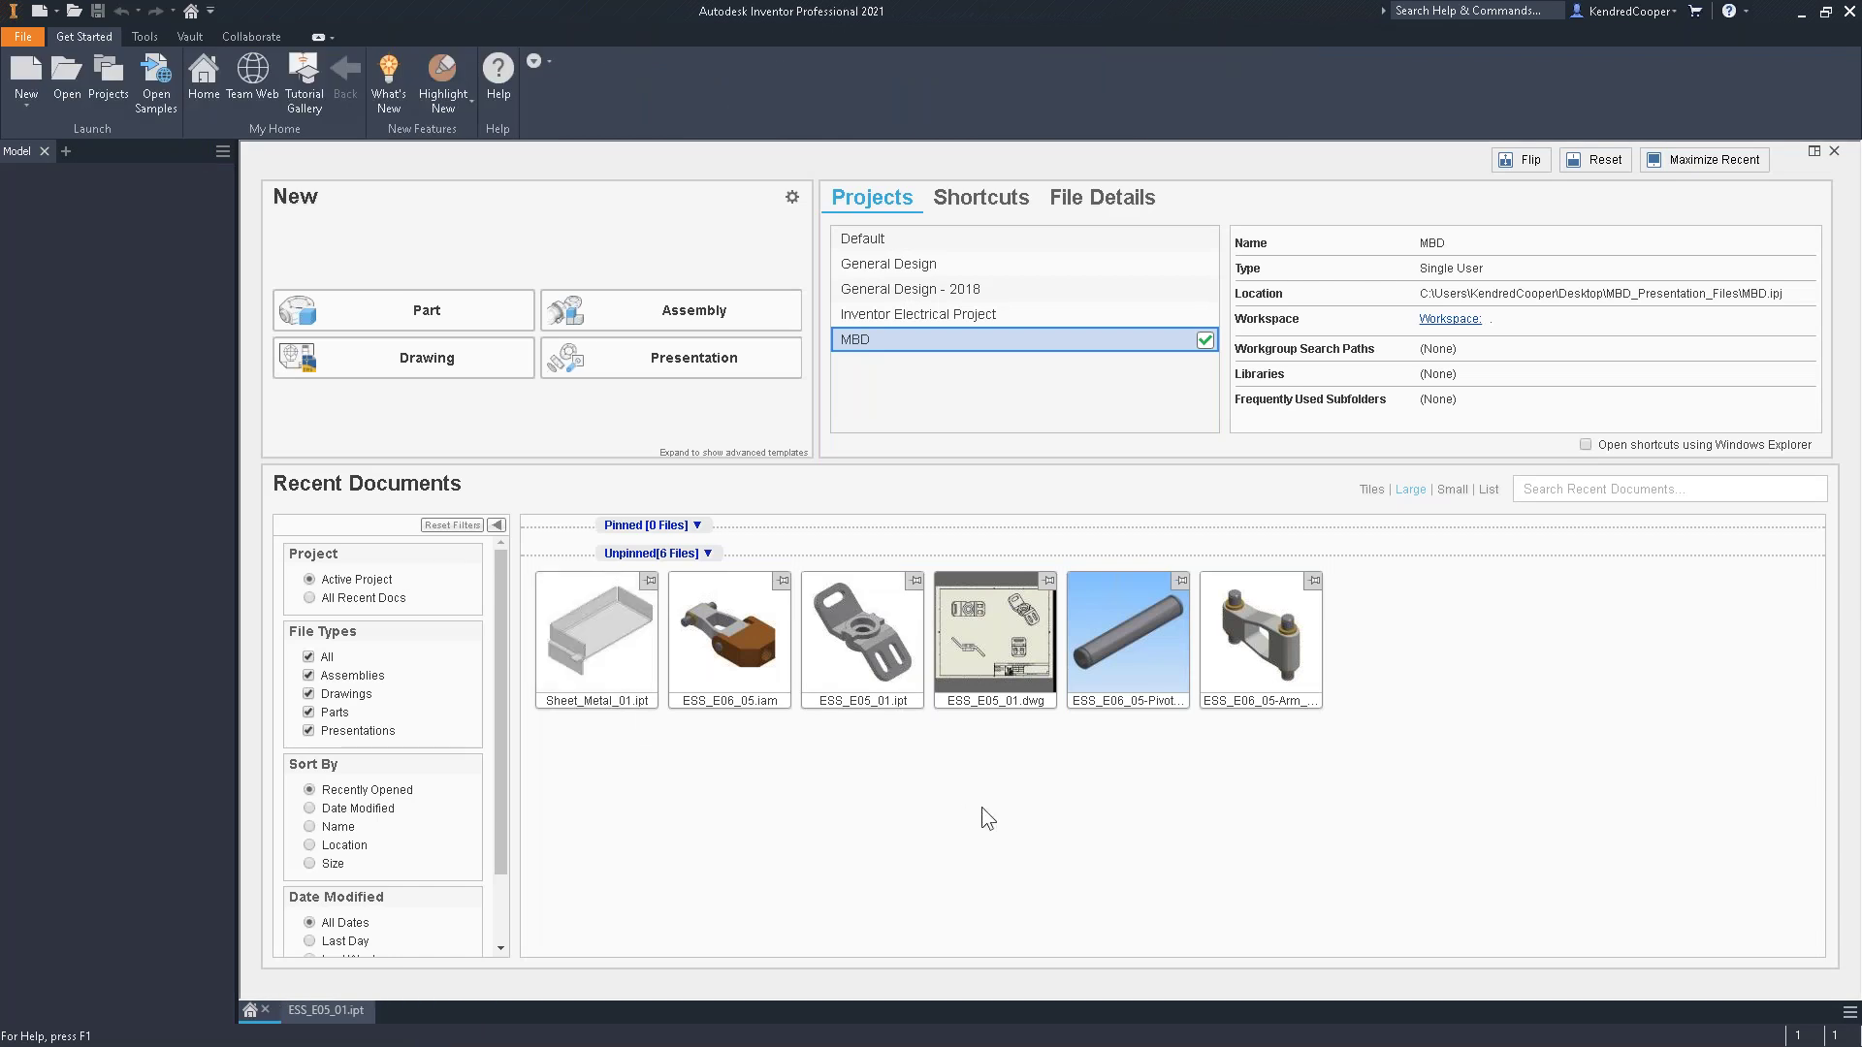
{"action": "mouse_move", "coordinate": [955, 619]}
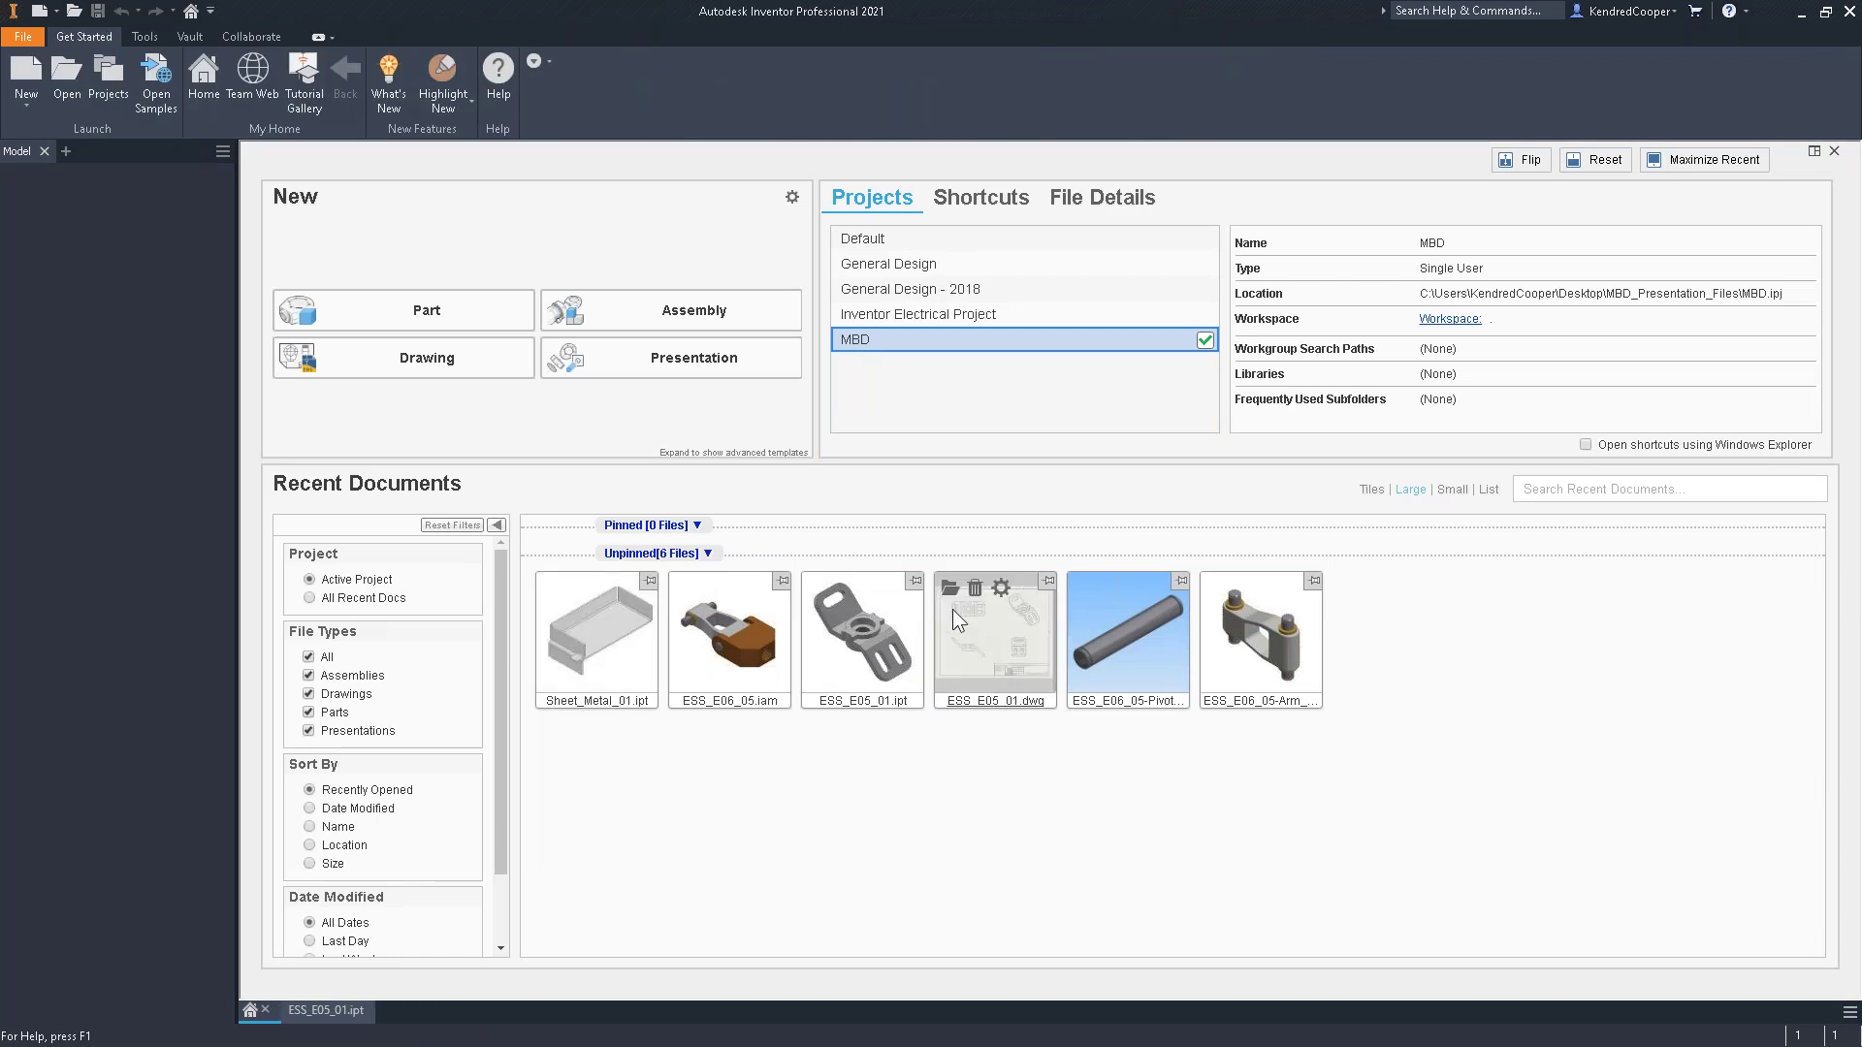
{"action": "left_click", "coordinate": [948, 590]}
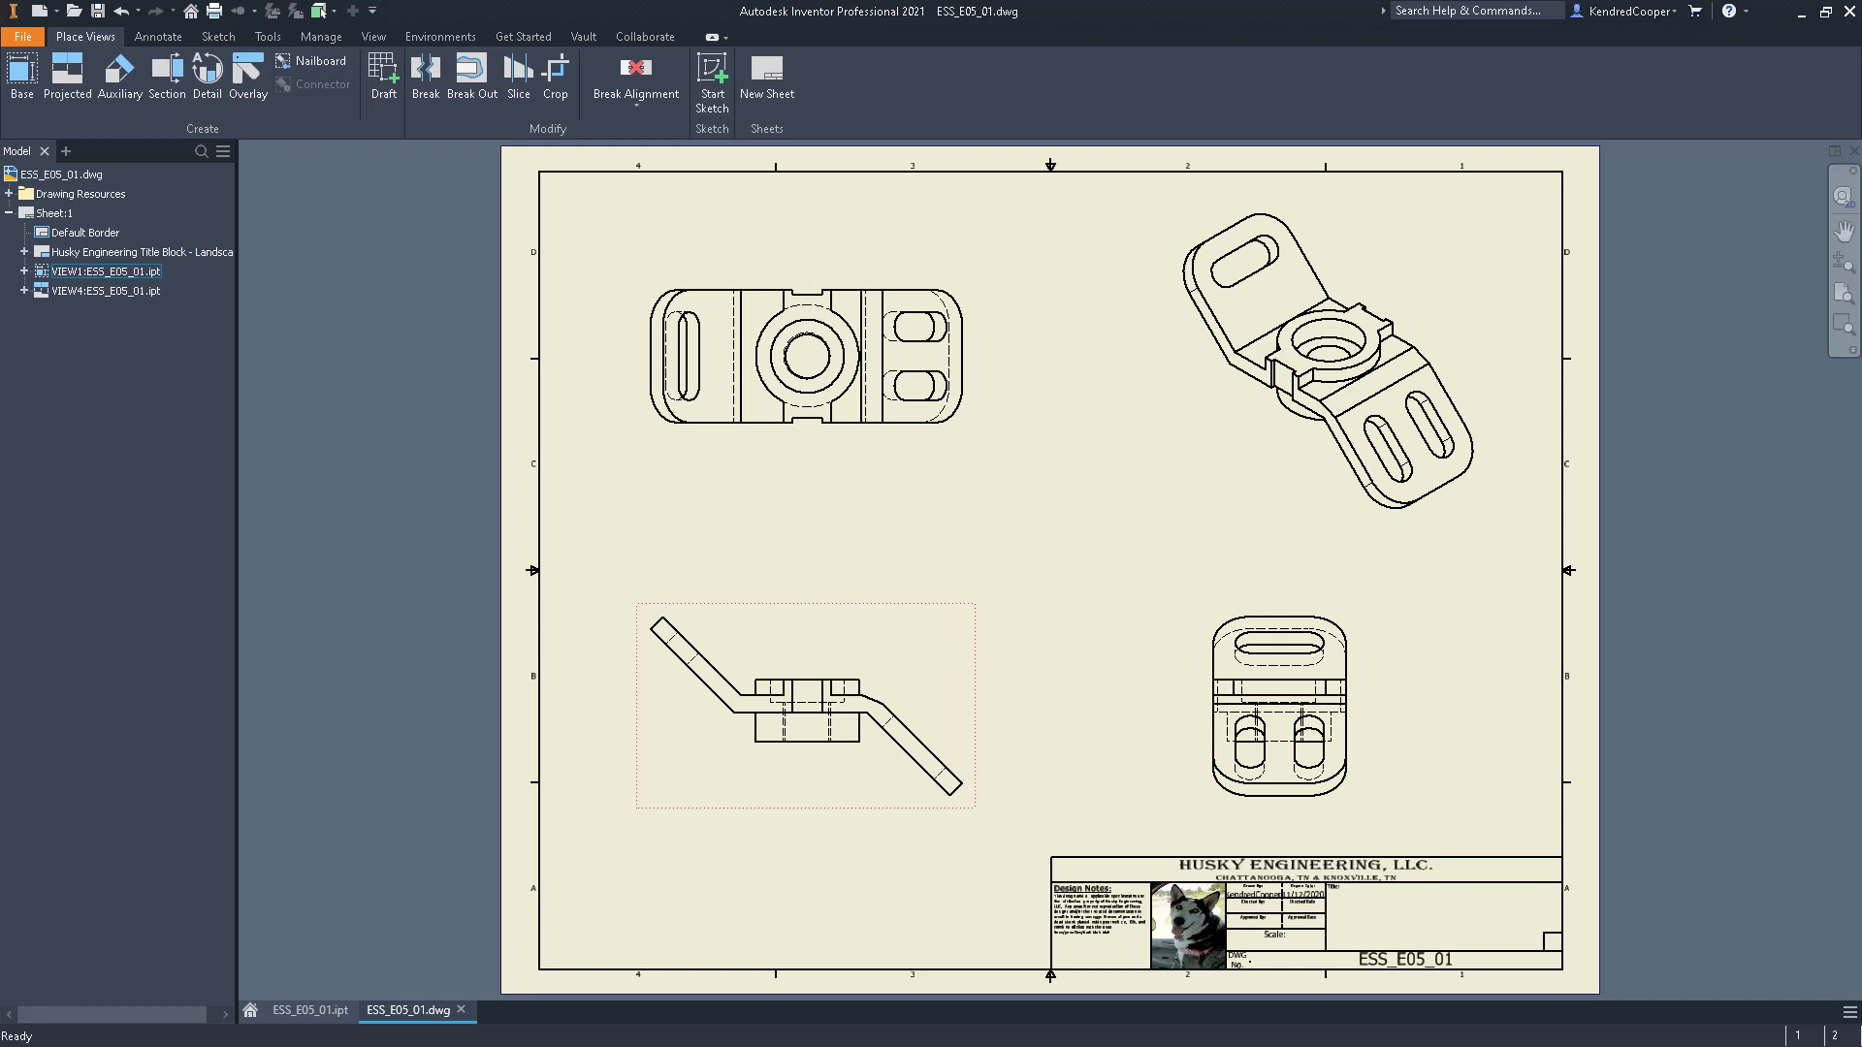
Start retrieving 3D model annotations for the isometric drawing view, compare the Front and Top design views, and choose the Isometric design view
{"action": "left_click", "coordinate": [158, 36]}
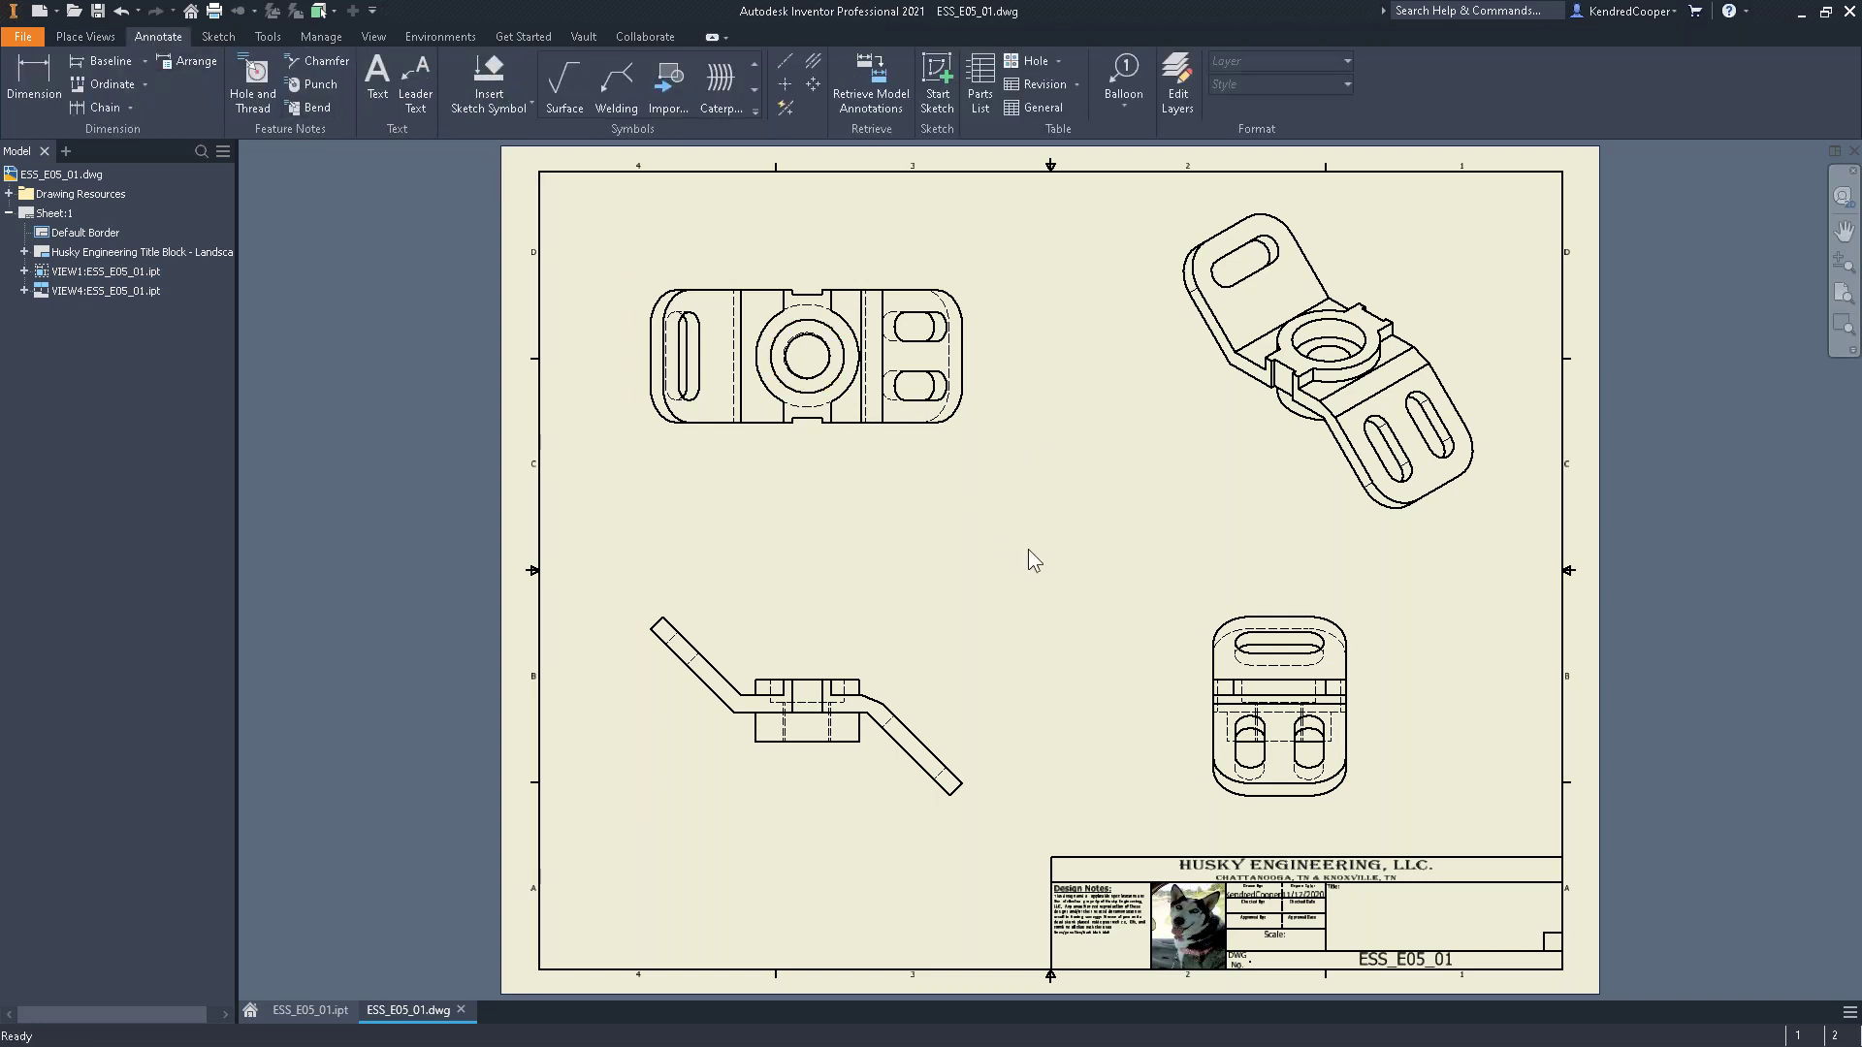
{"action": "left_click", "coordinate": [872, 92]}
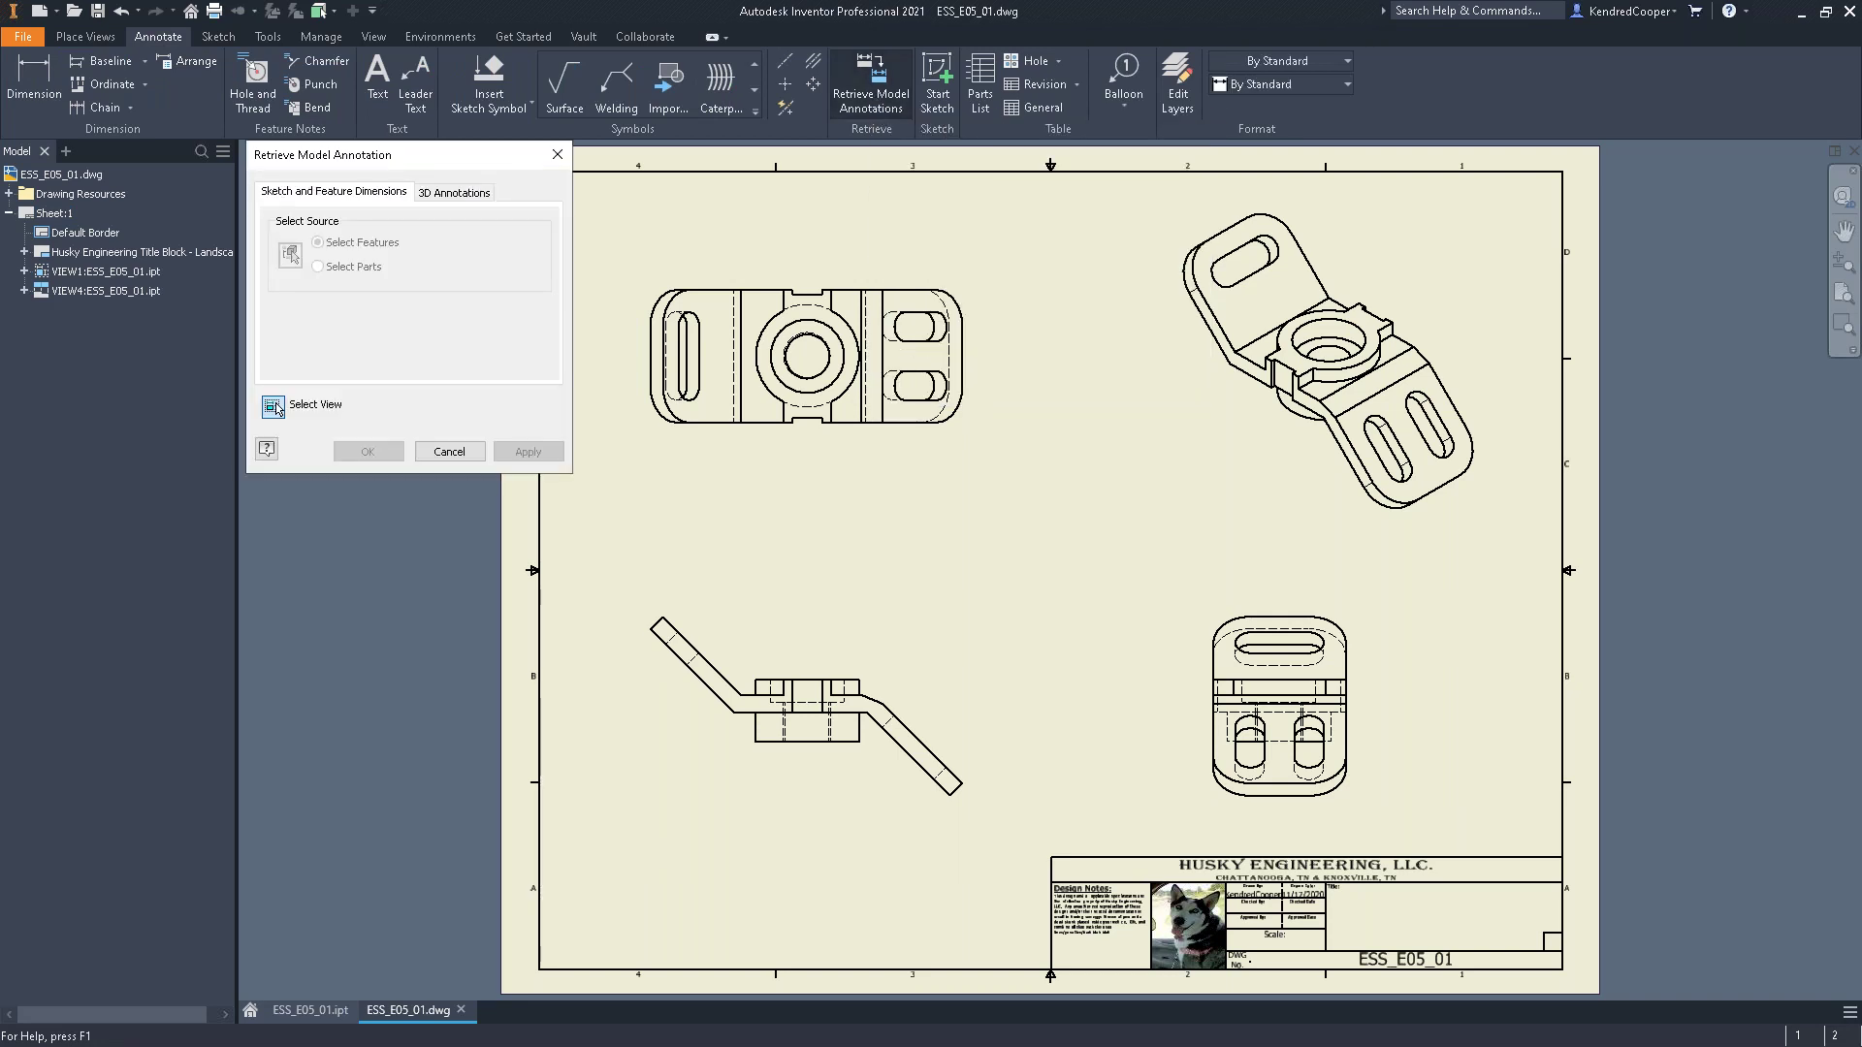
{"action": "left_click", "coordinate": [1270, 473]}
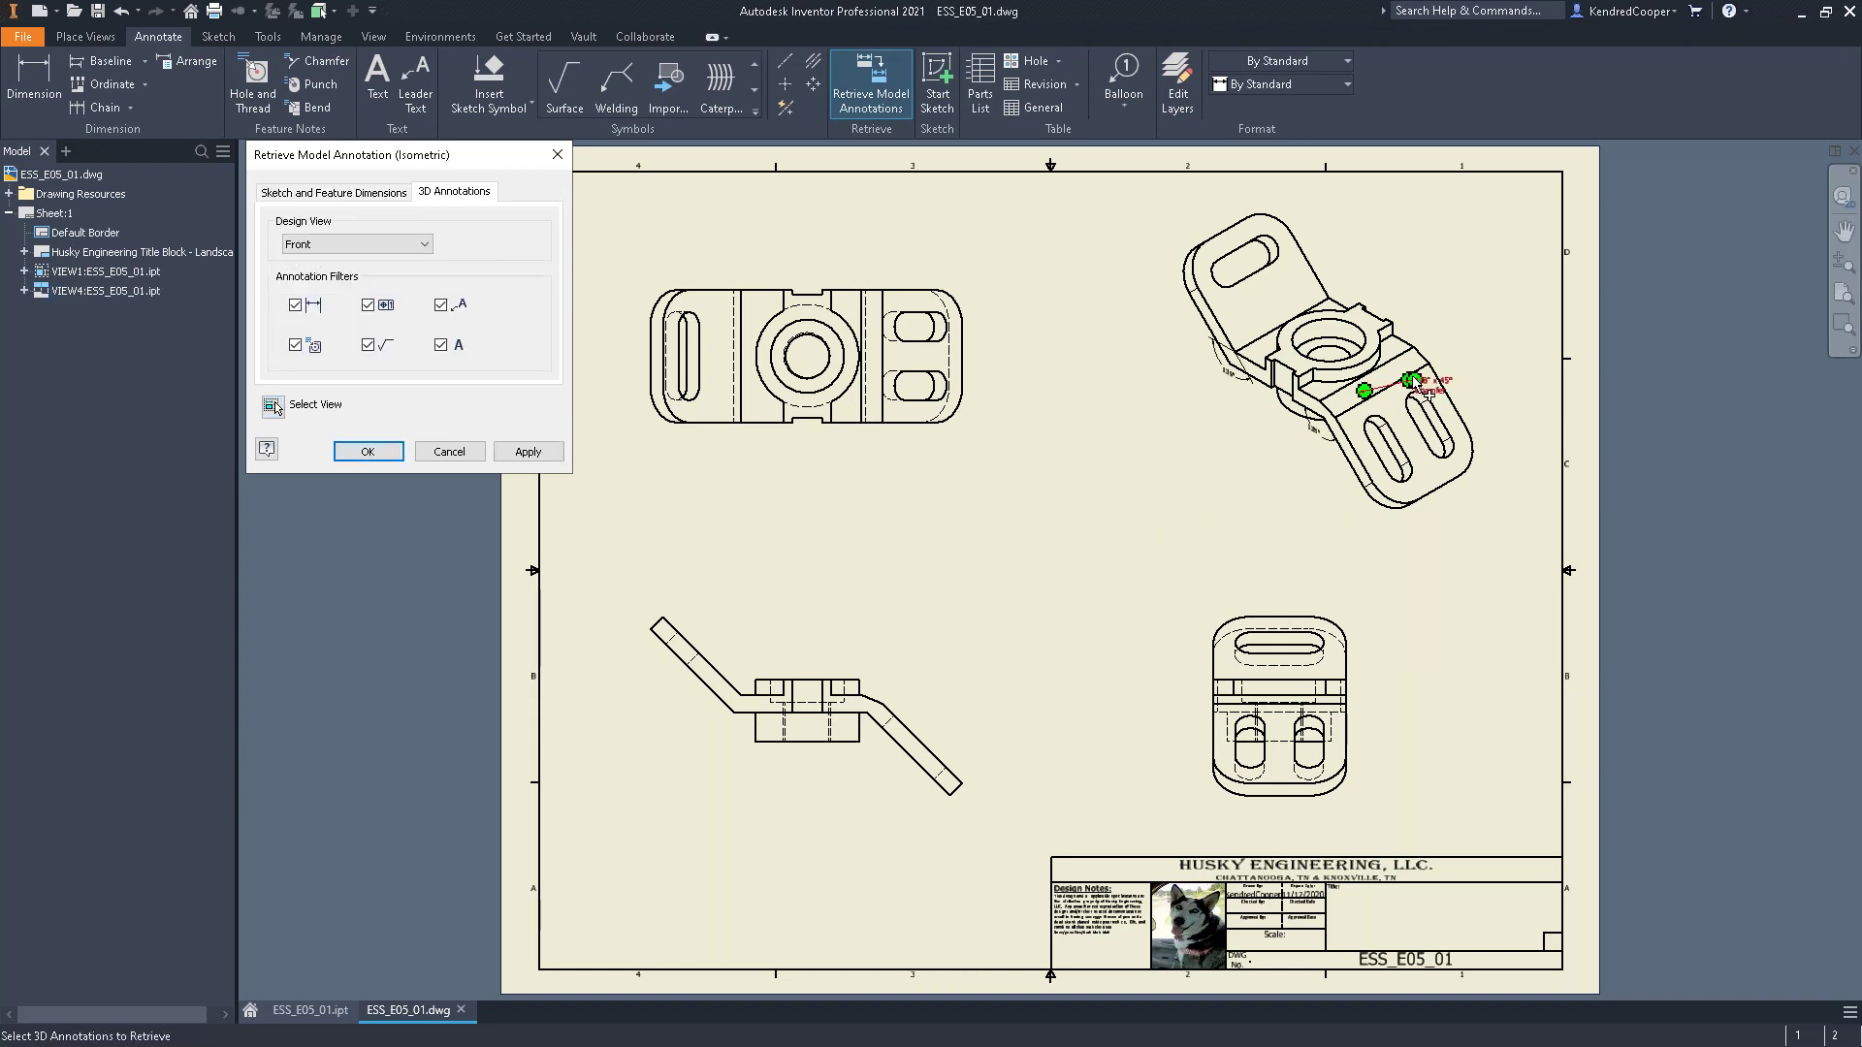
{"action": "scroll", "coordinate": [1407, 386], "scroll_direction": "down", "scroll_amount": 3}
{"action": "scroll", "coordinate": [805, 679], "scroll_direction": "up", "scroll_amount": 1}
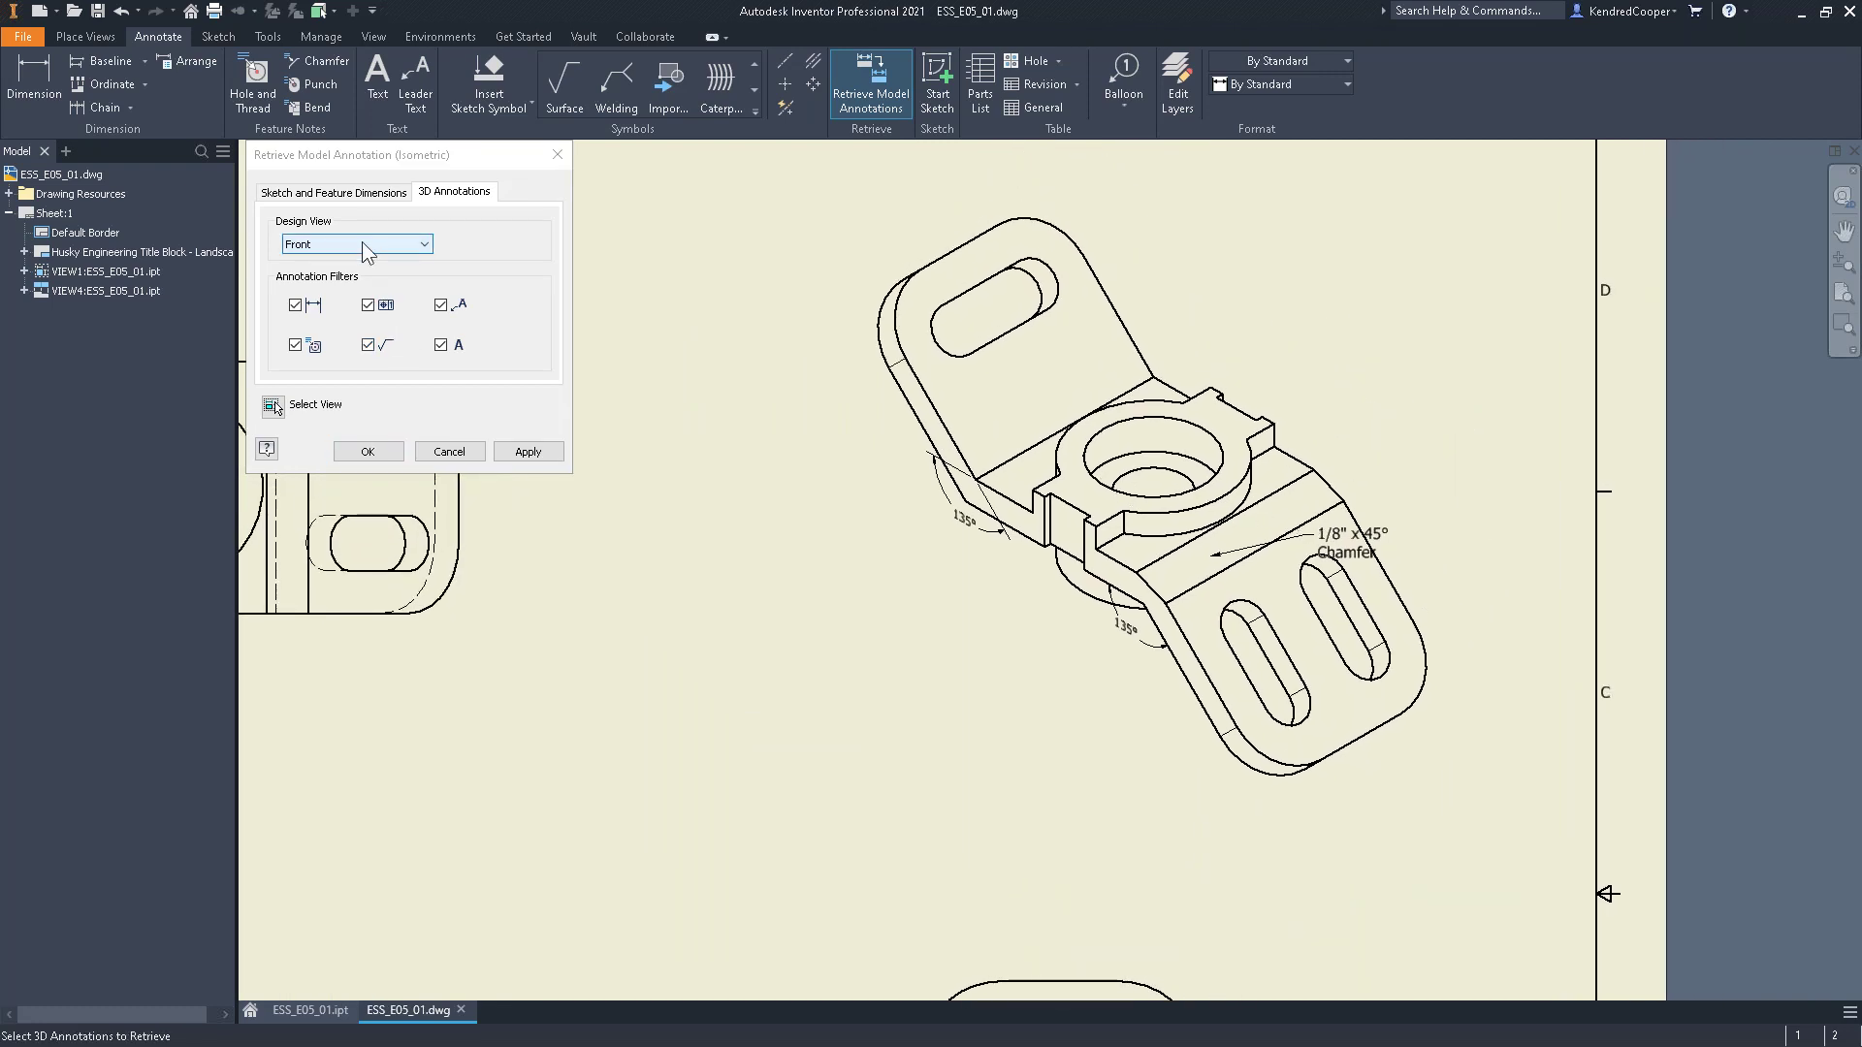
{"action": "left_click", "coordinate": [366, 252]}
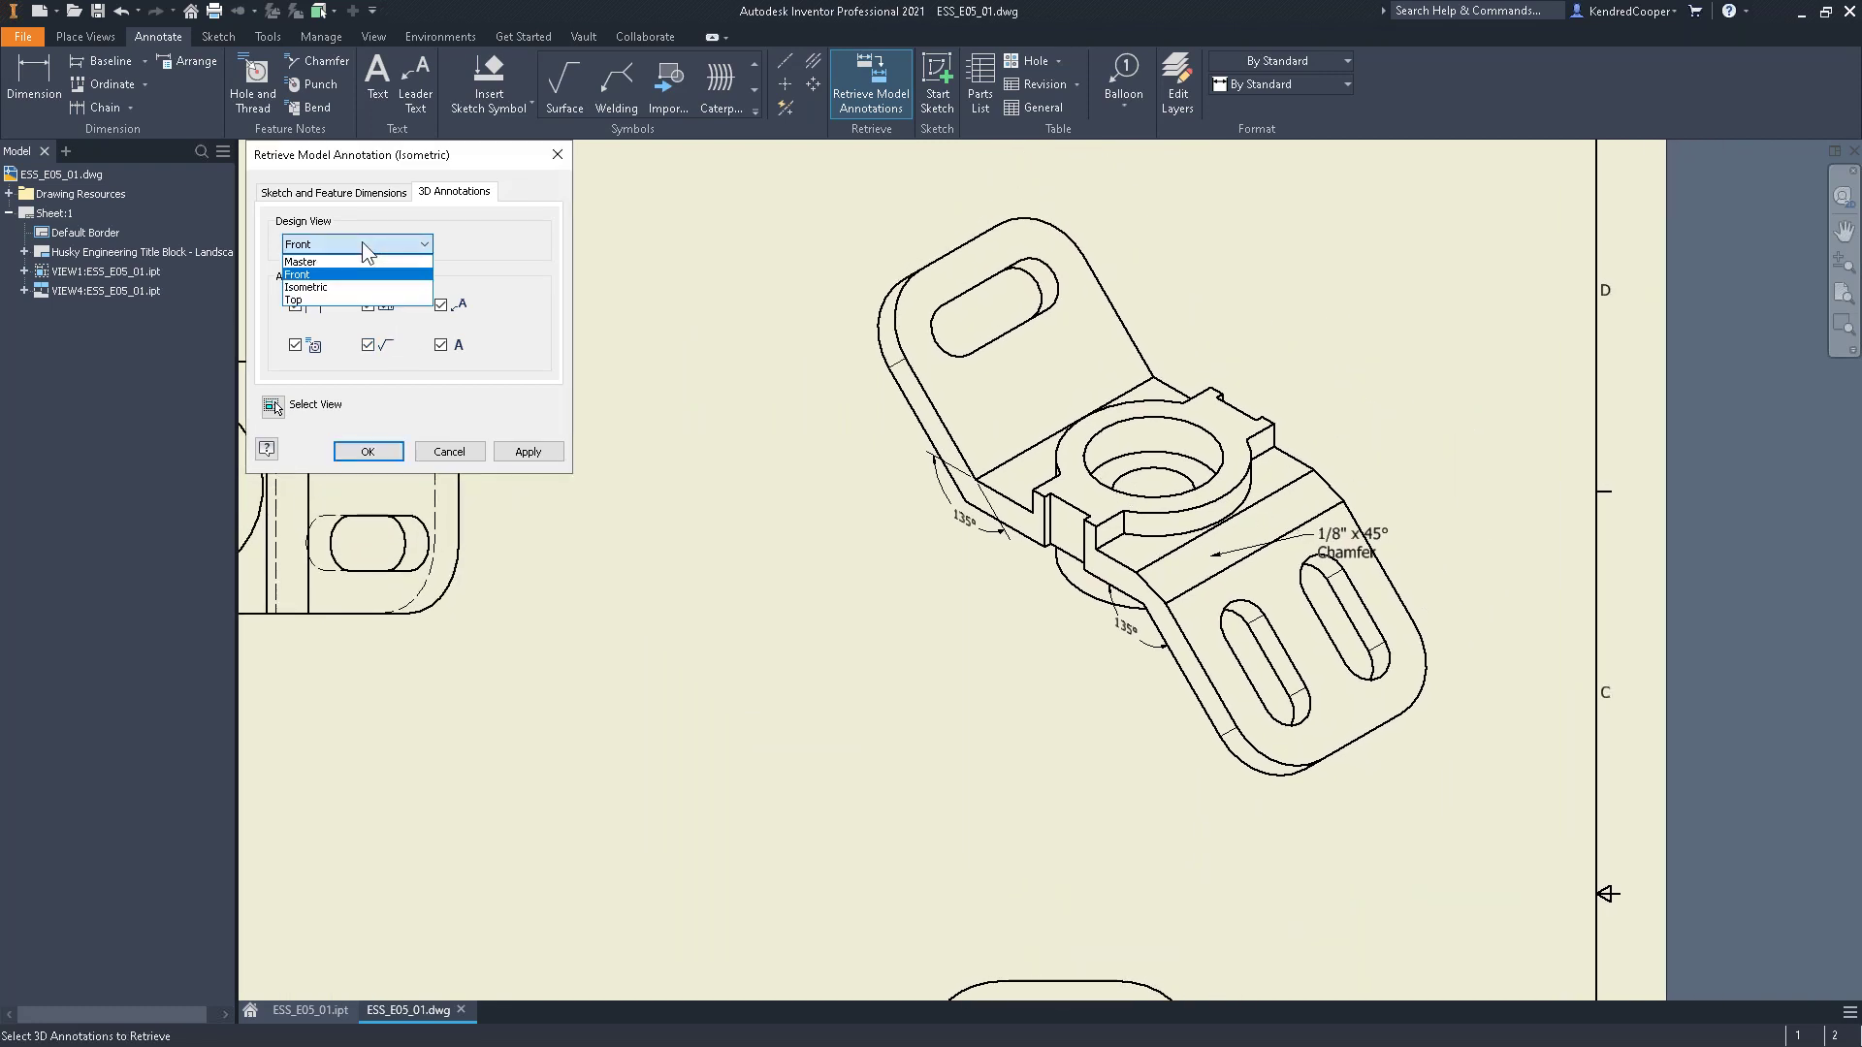
{"action": "left_click", "coordinate": [339, 297]}
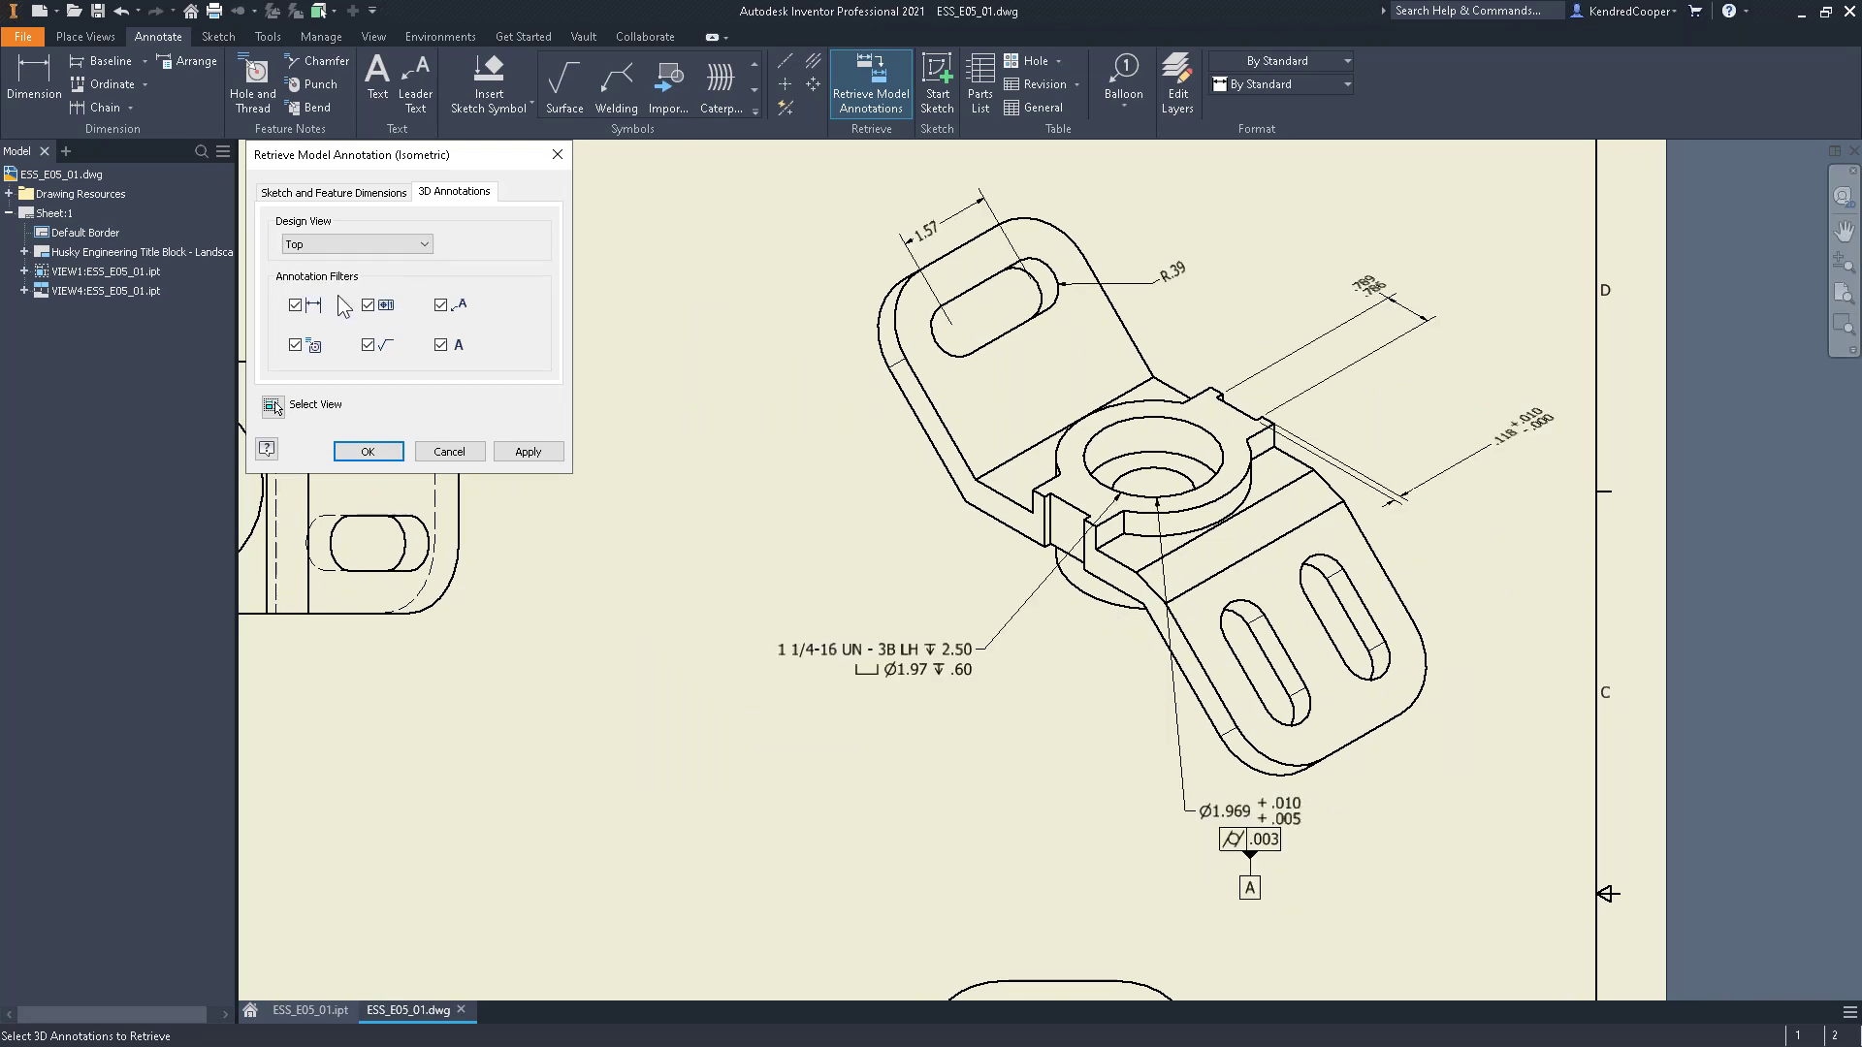
{"action": "left_click", "coordinate": [343, 240]}
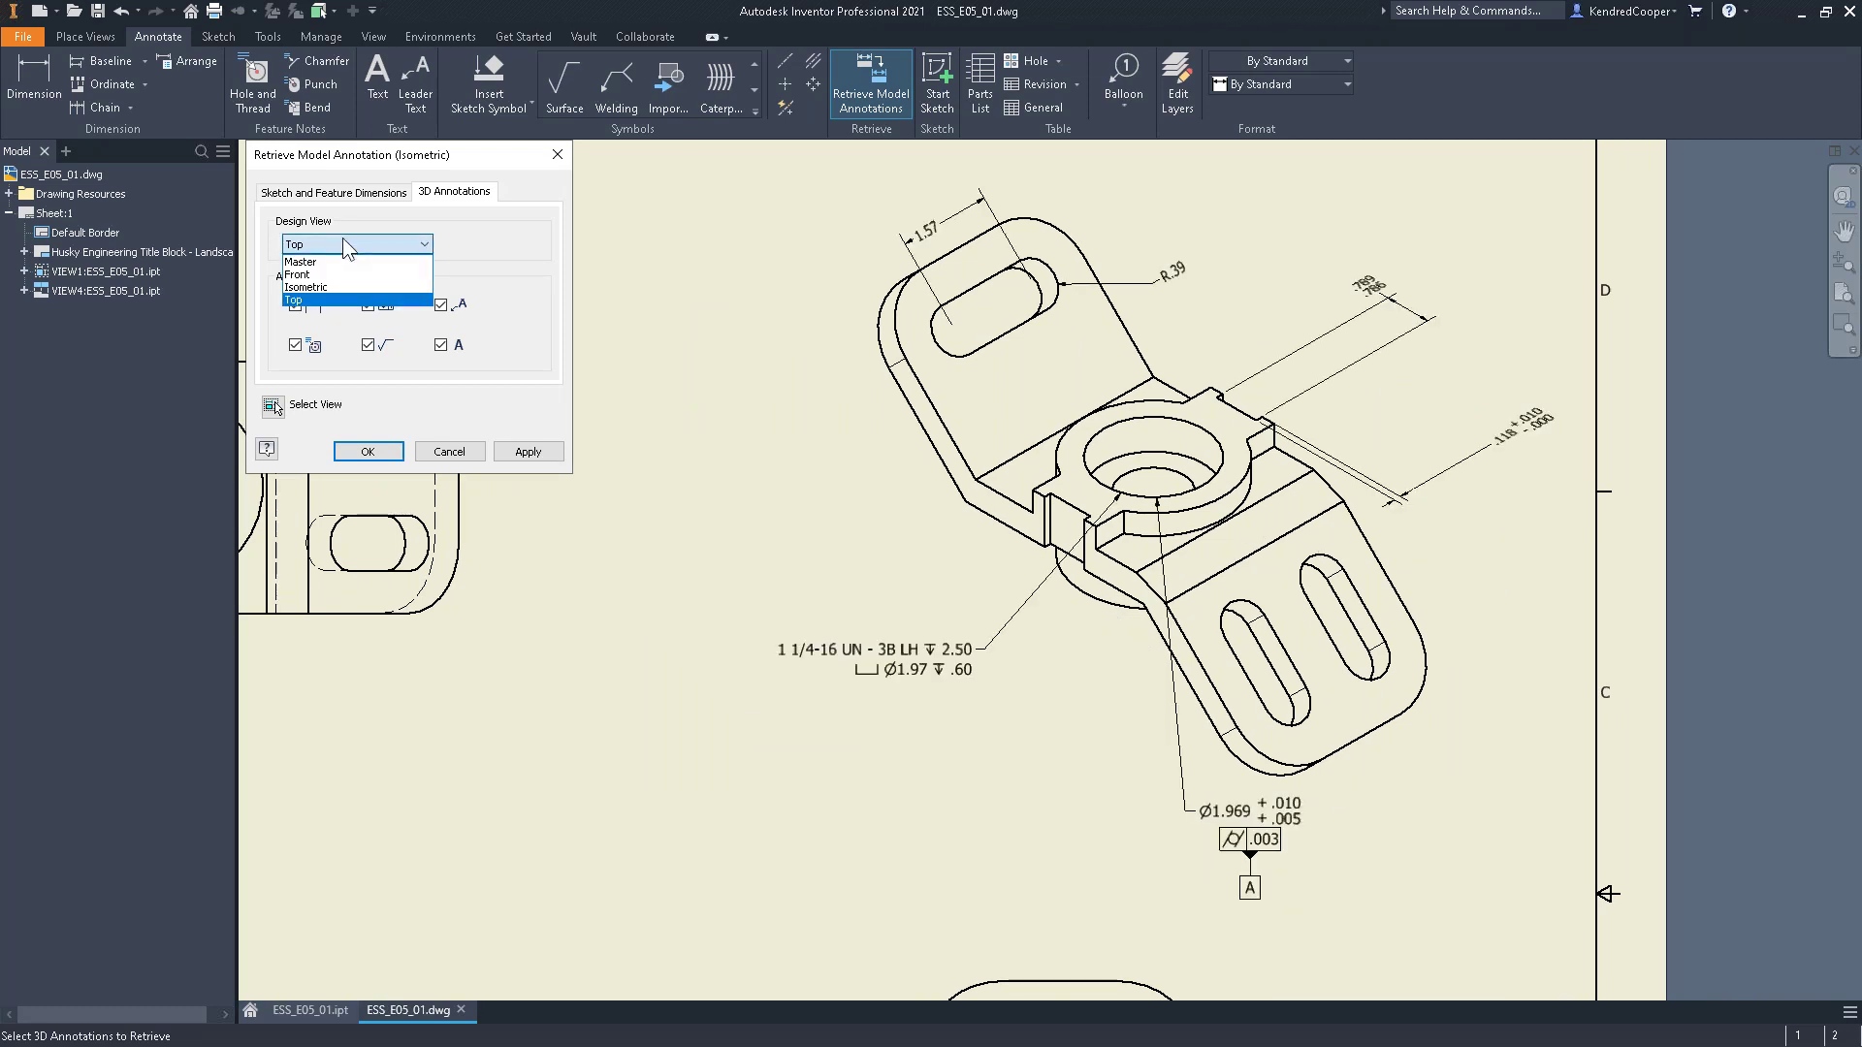
{"action": "left_click", "coordinate": [347, 288]}
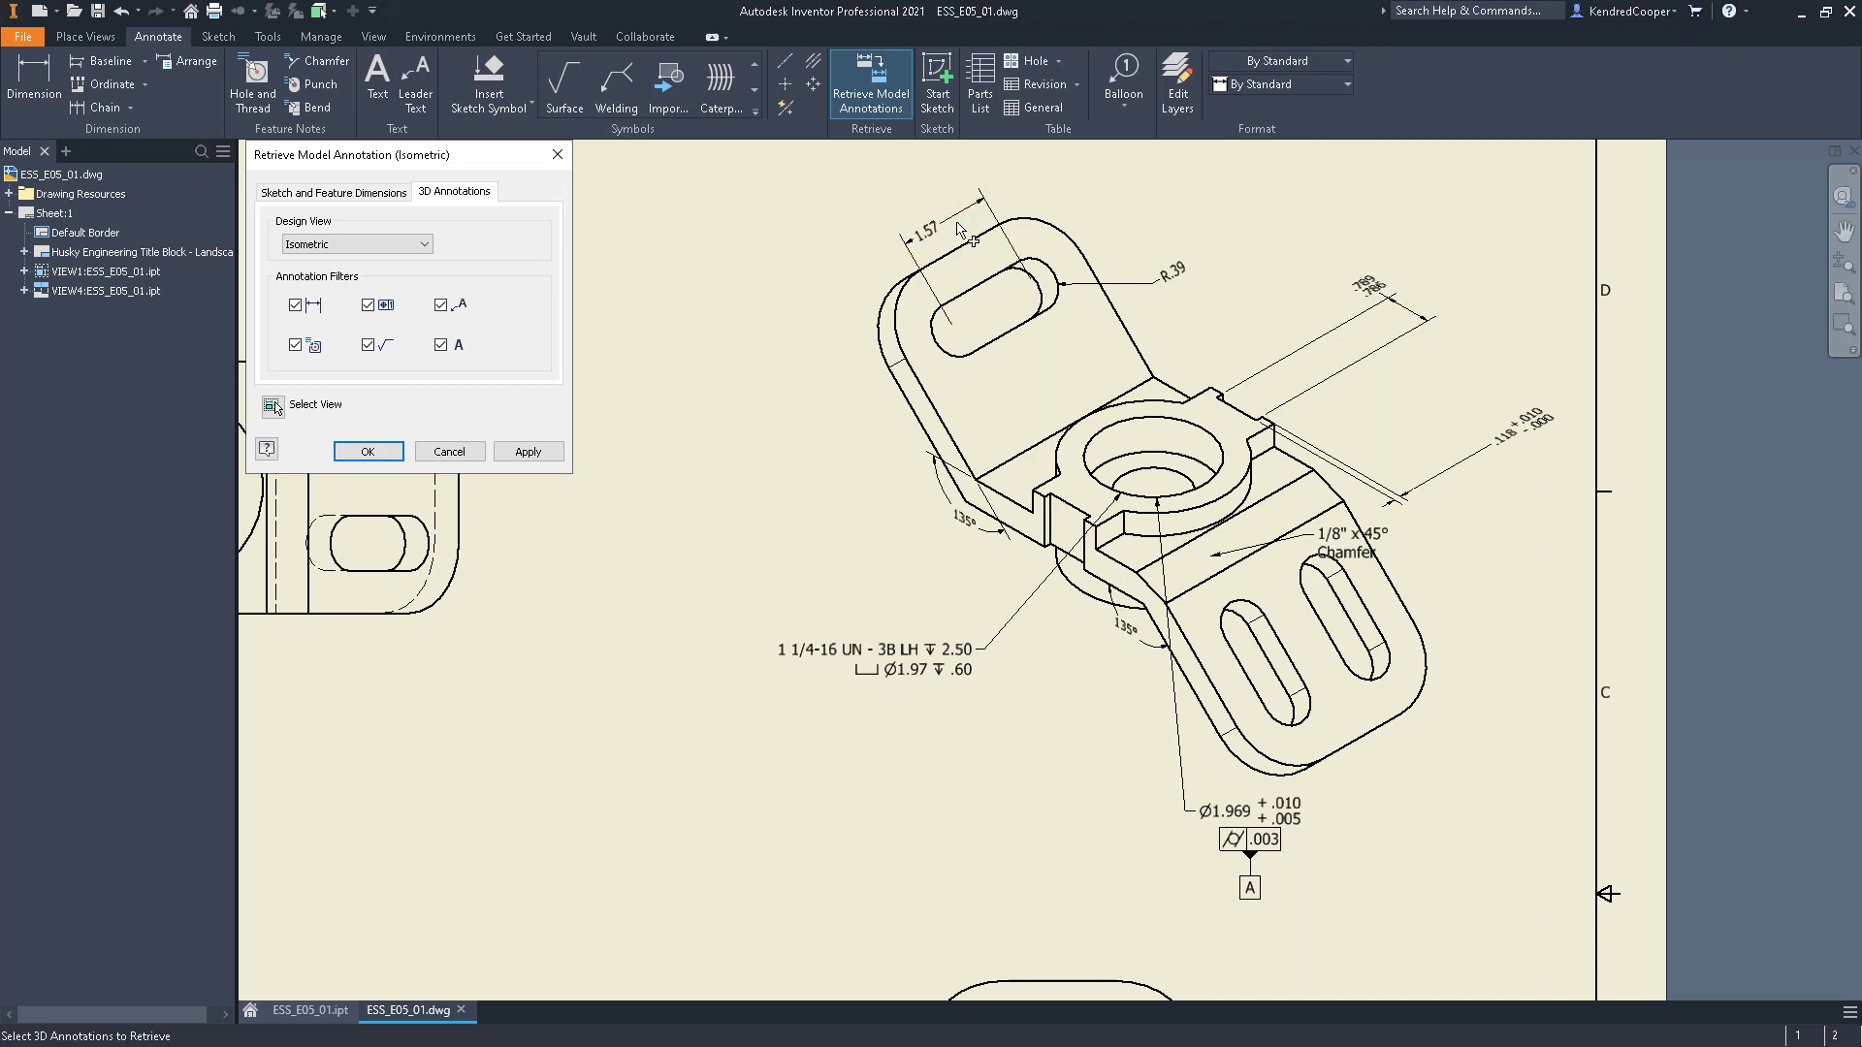
Retrieve the two toleranced tab dimensions, the 1 1/4-16 UN hole note and the upper arm's 135° angle into the isometric view
{"action": "left_click", "coordinate": [1361, 323]}
{"action": "left_click", "coordinate": [1386, 499]}
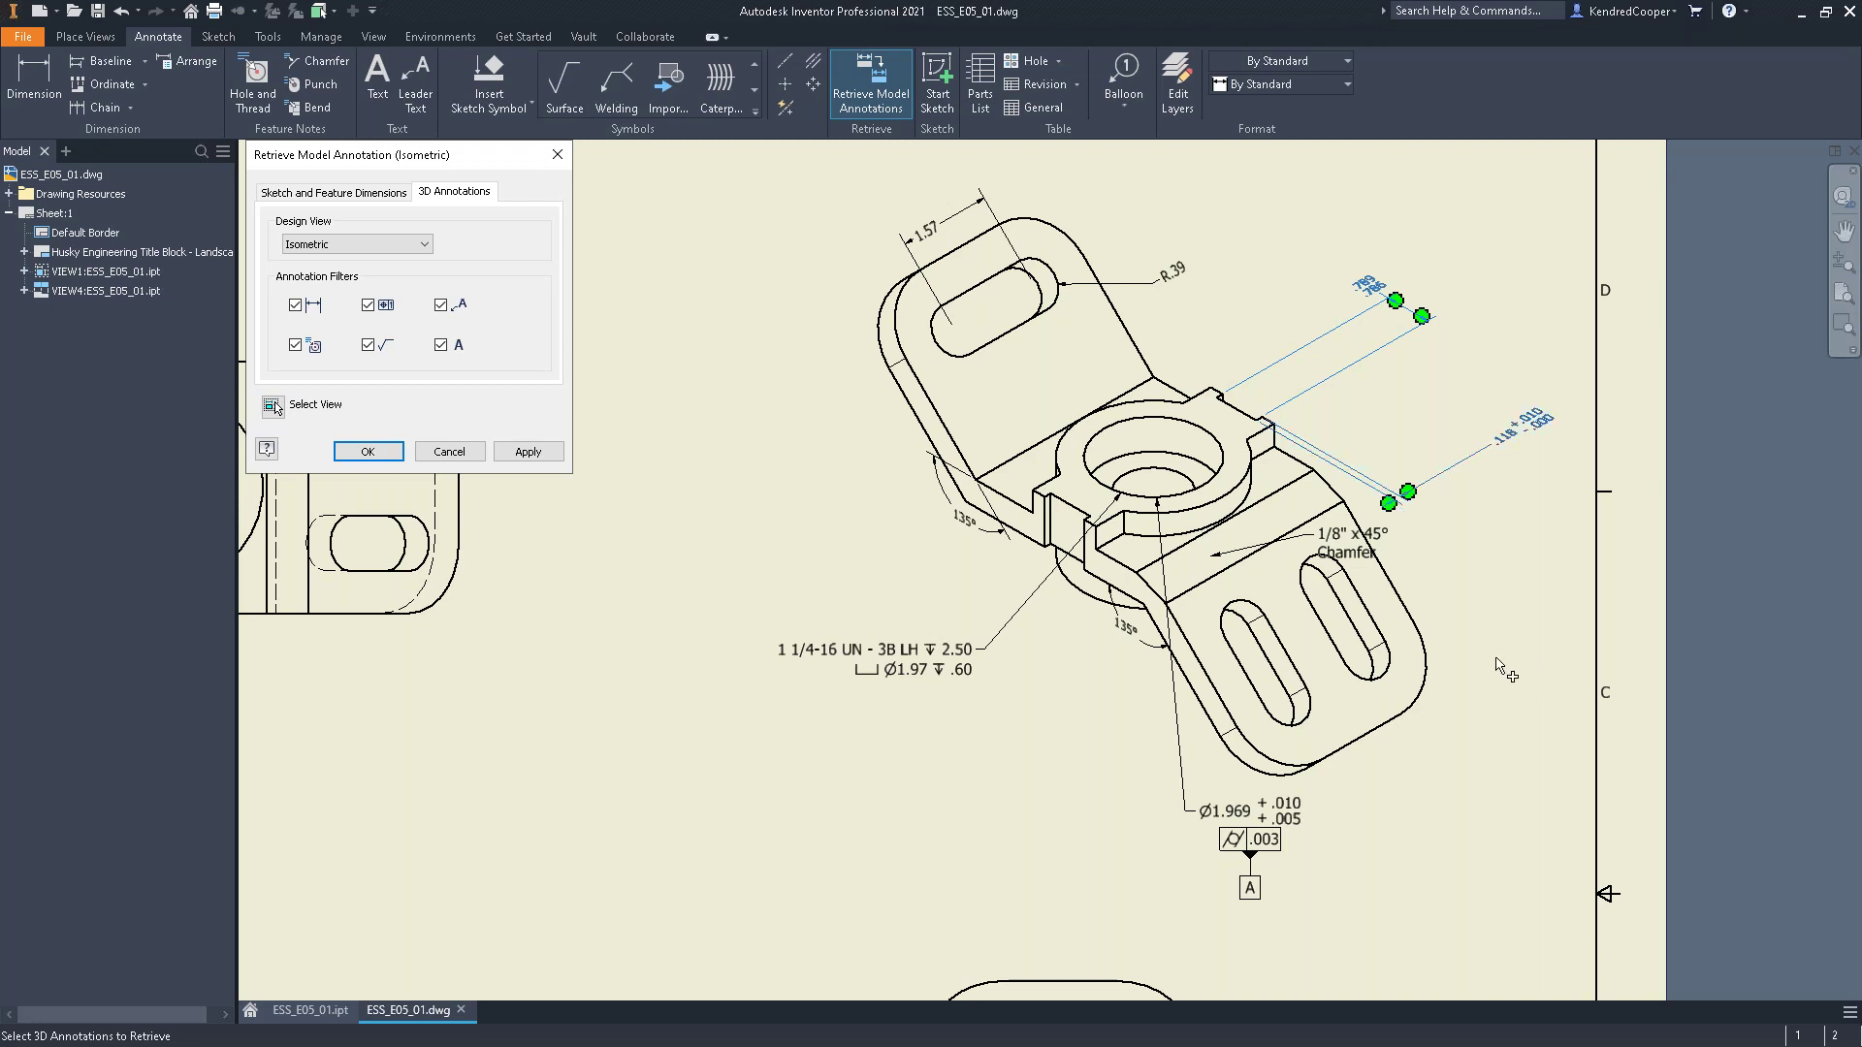
{"action": "left_click", "coordinate": [951, 656]}
{"action": "left_click", "coordinate": [966, 524]}
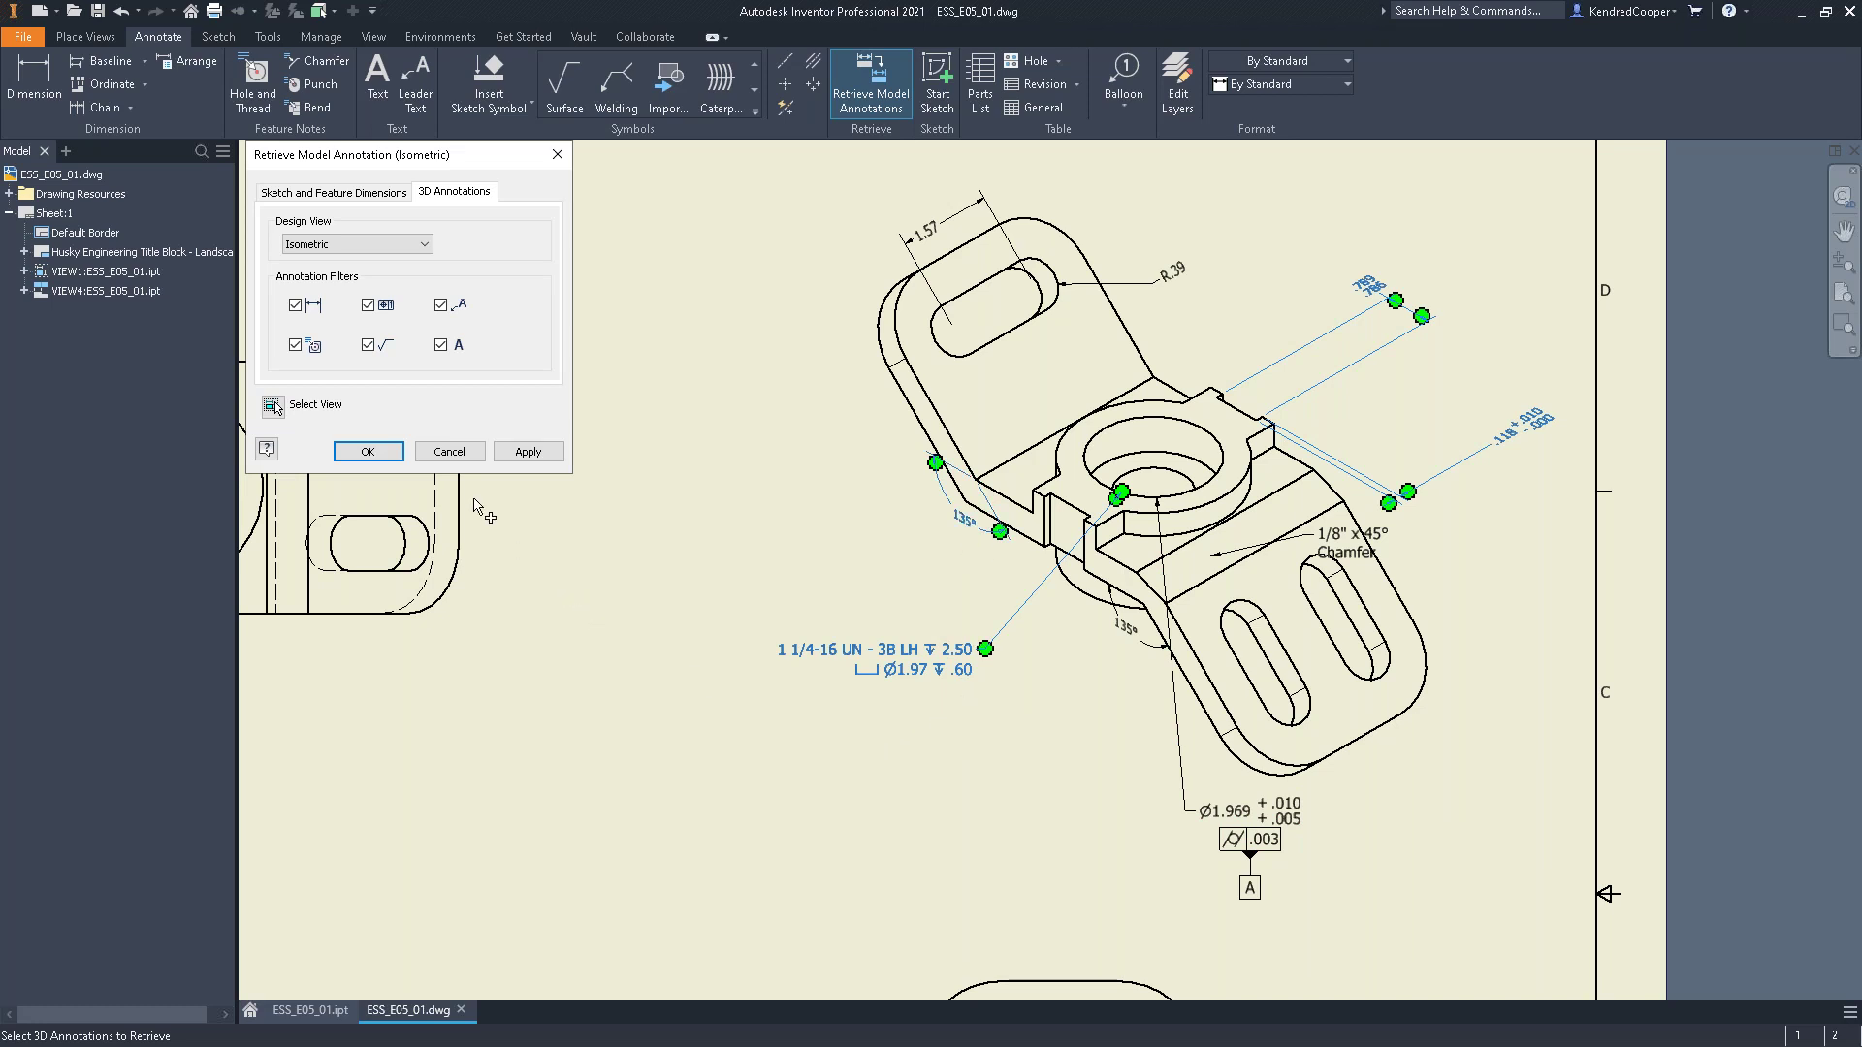
{"action": "left_click", "coordinate": [368, 450]}
Start retrieving 3D model annotations for the front drawing view and choose the Master design view
{"action": "mouse_move", "coordinate": [678, 686]}
{"action": "middle_mouse_down"}
{"action": "mouse_move", "coordinate": [980, 630]}
{"action": "mouse_move", "coordinate": [1166, 550]}
{"action": "mouse_move", "coordinate": [1197, 390]}
{"action": "middle_mouse_up"}
{"action": "scroll", "coordinate": [1199, 428], "scroll_direction": "down", "scroll_amount": 4}
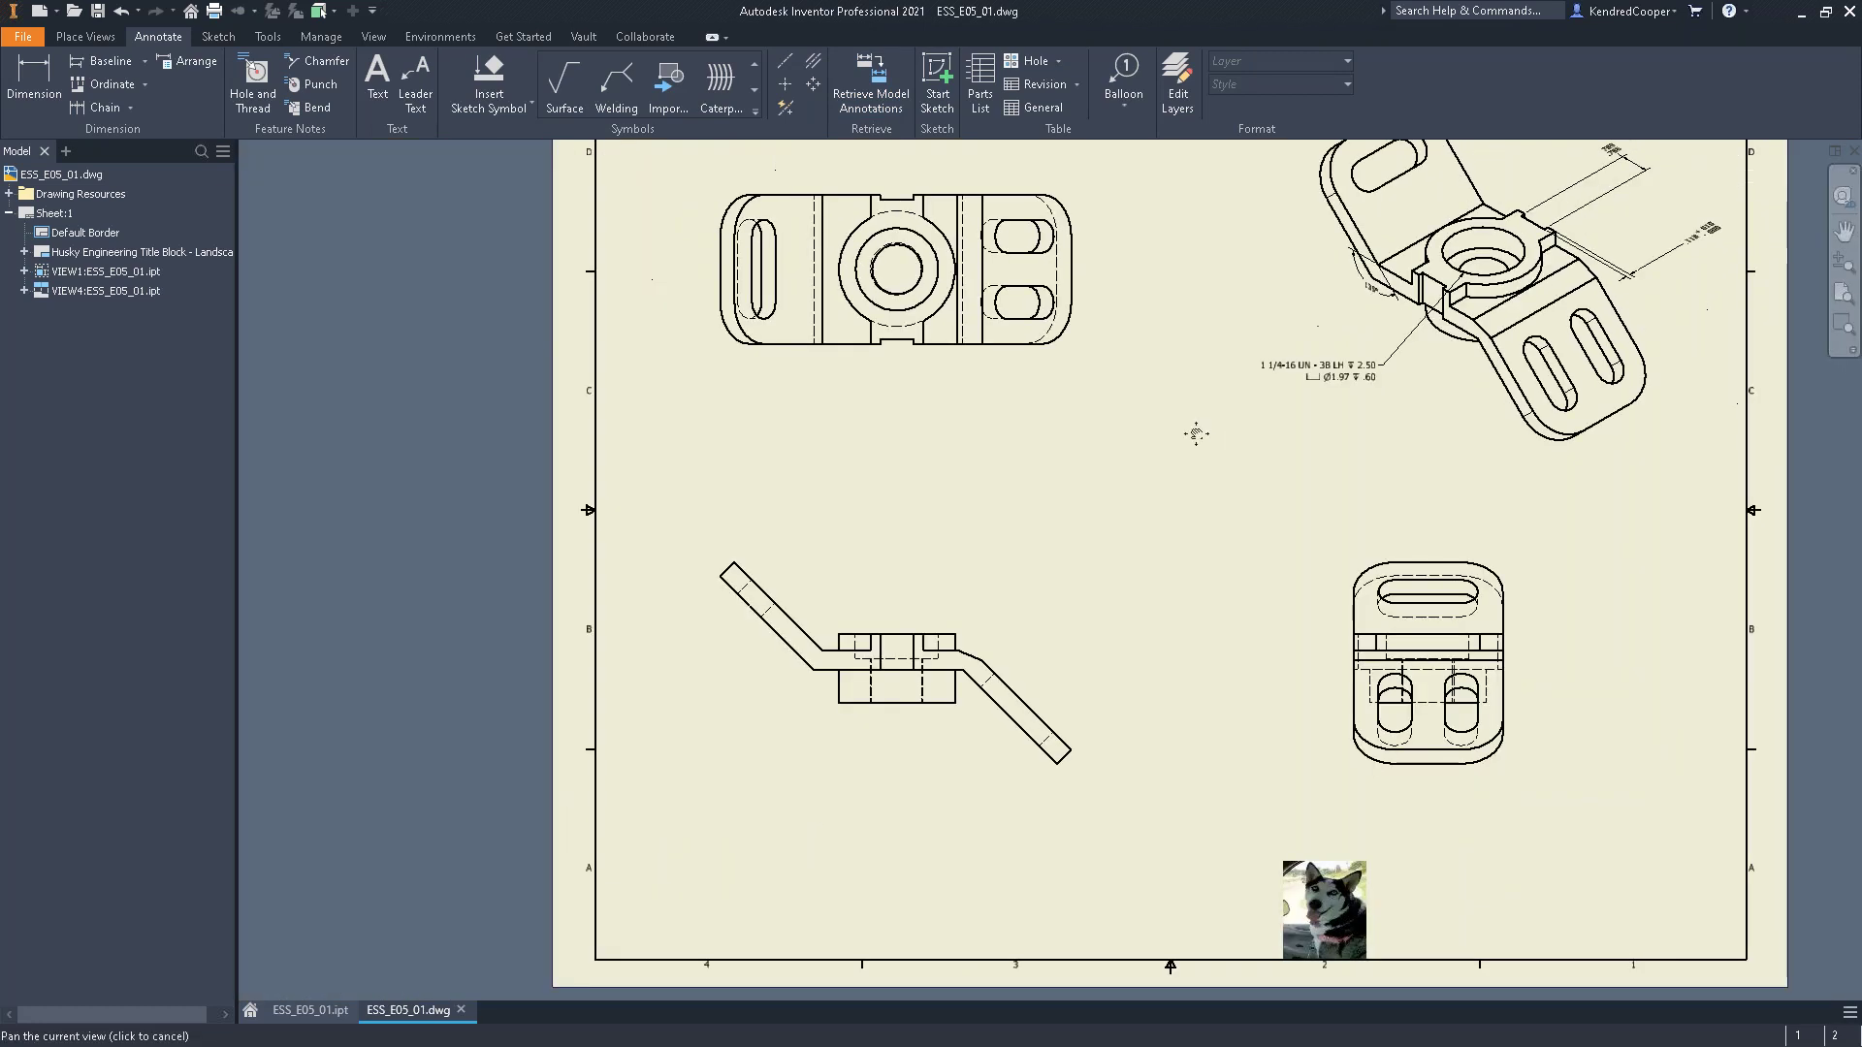
{"action": "left_click", "coordinate": [871, 82]}
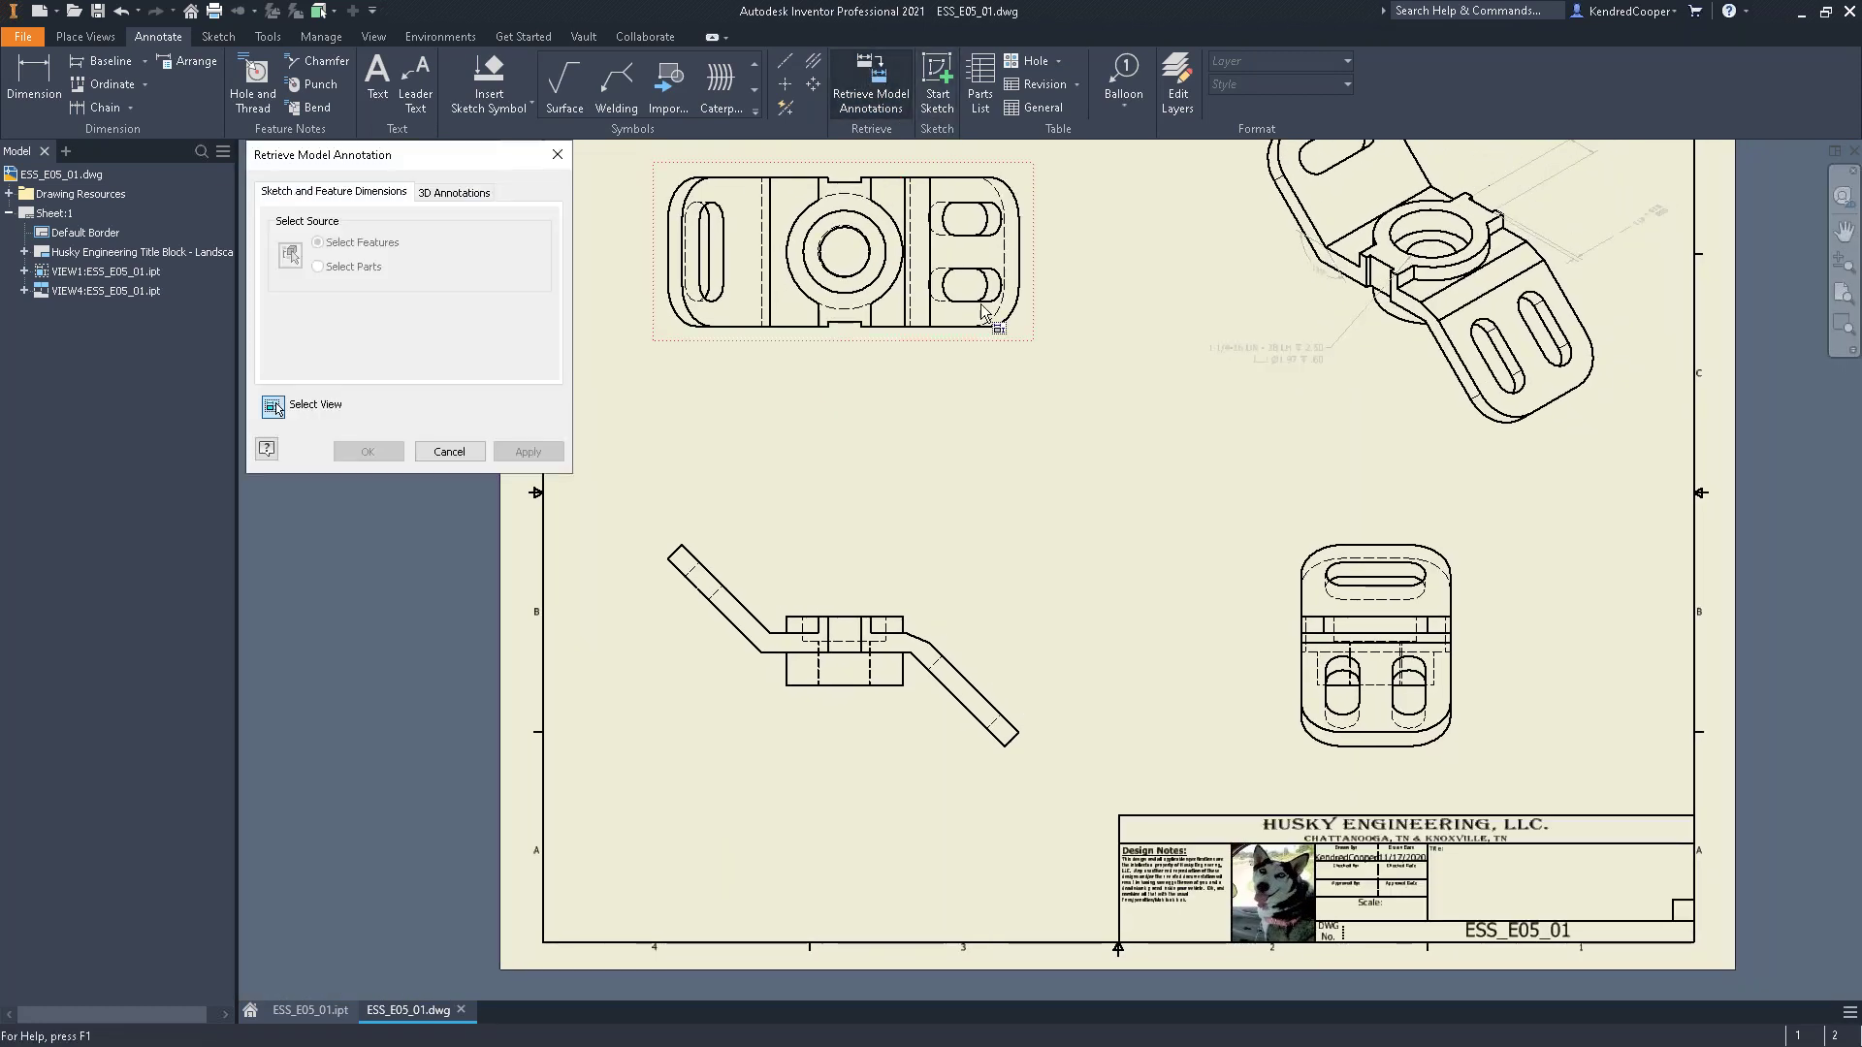
{"action": "left_click", "coordinate": [872, 578]}
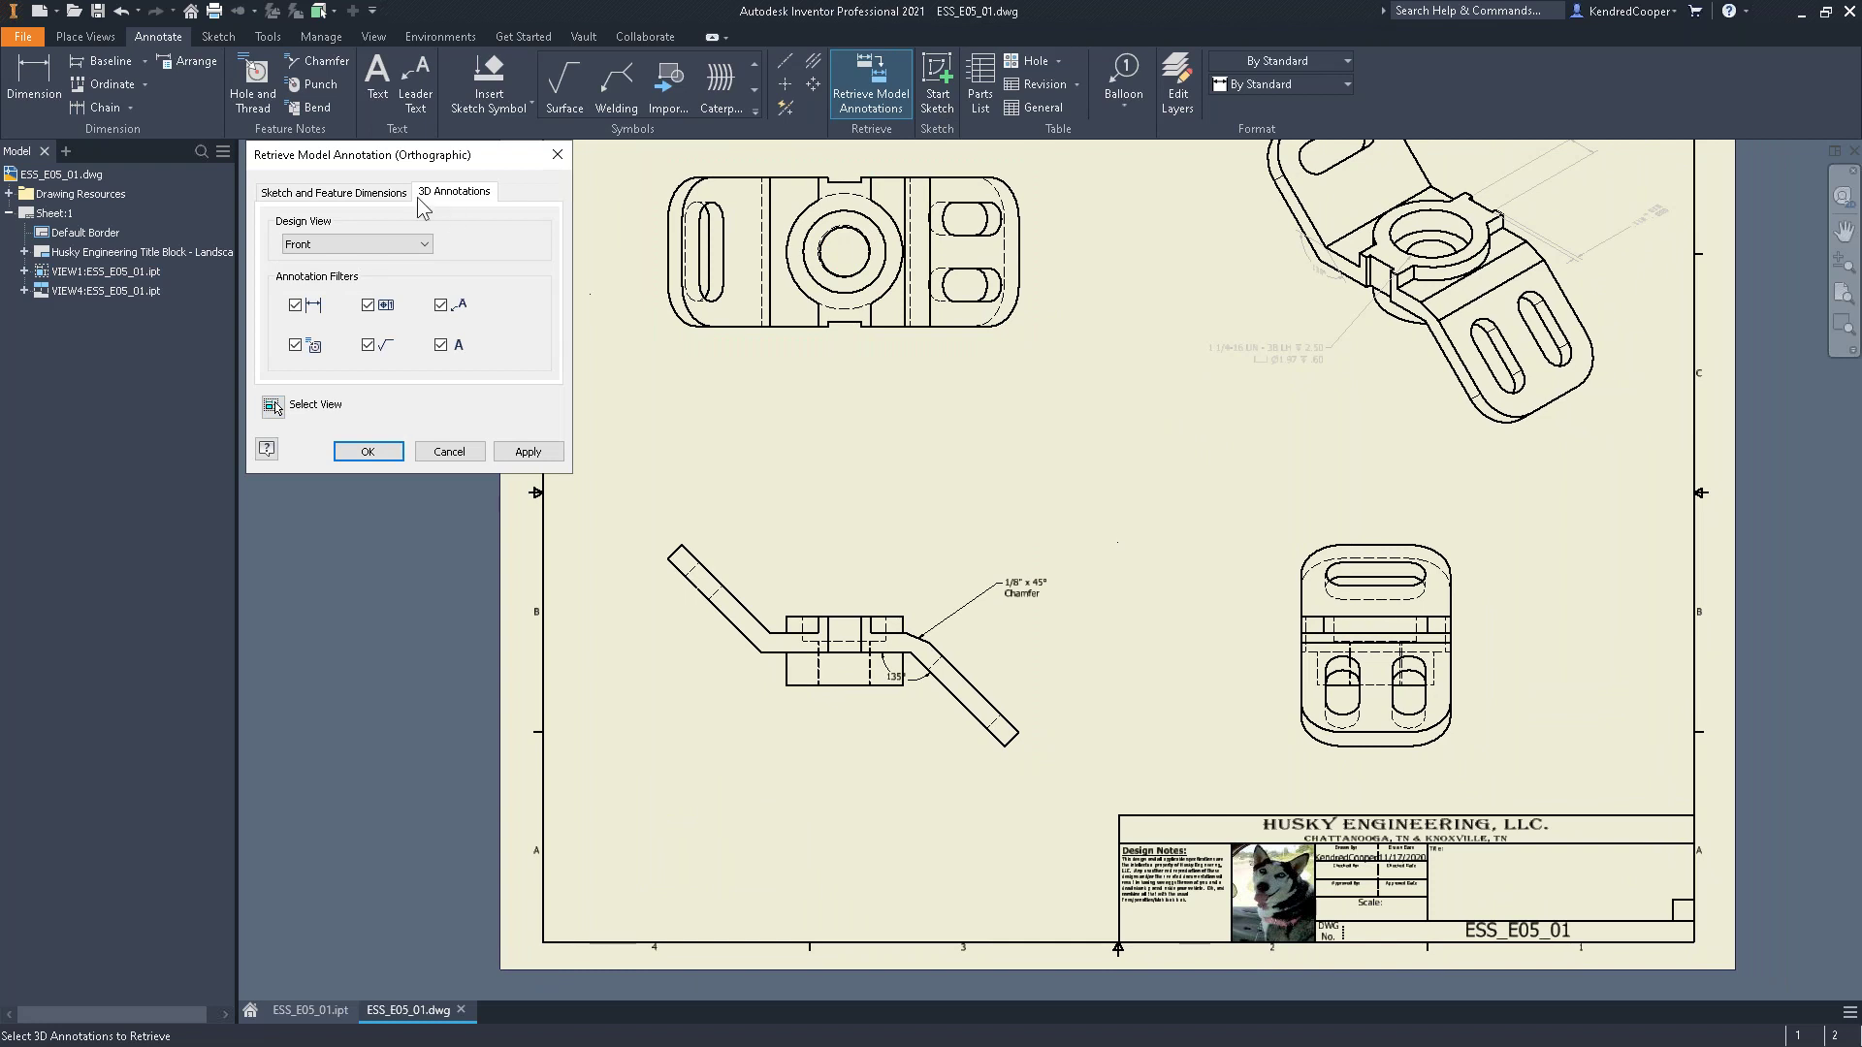
{"action": "left_click", "coordinate": [369, 244]}
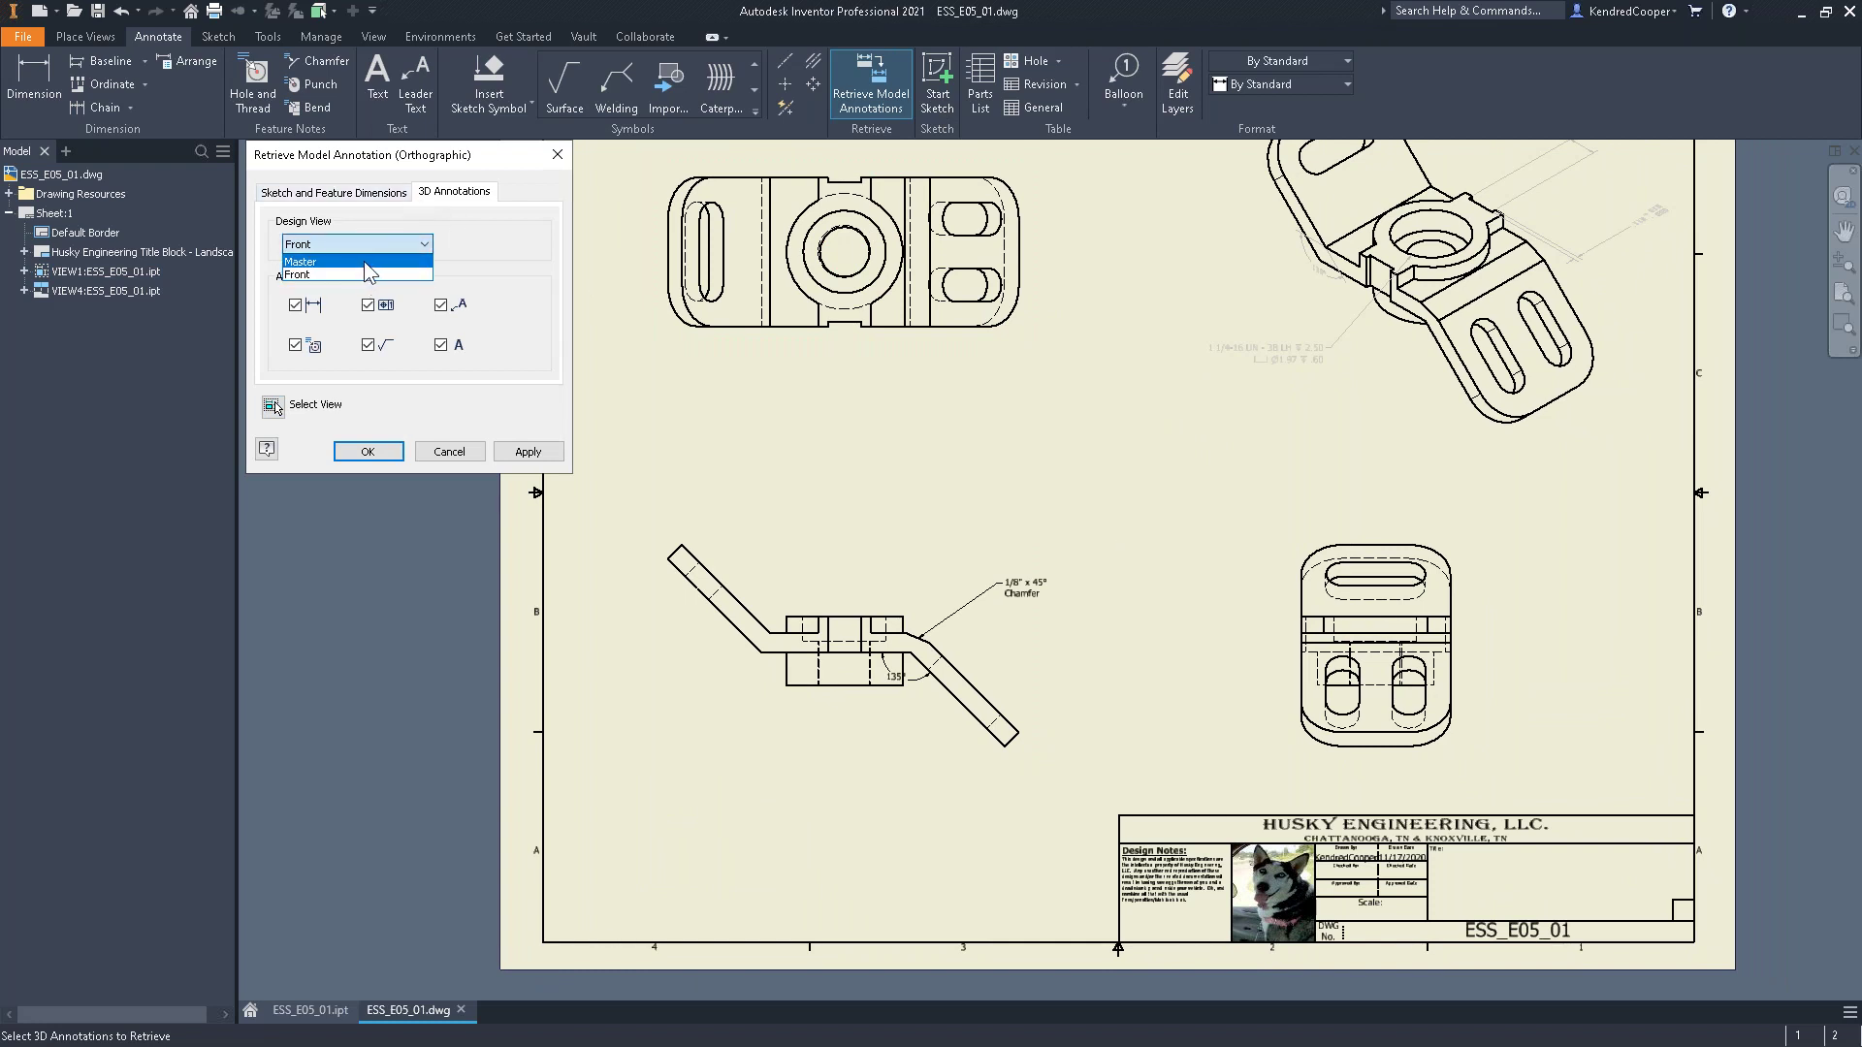
{"action": "left_click", "coordinate": [311, 262]}
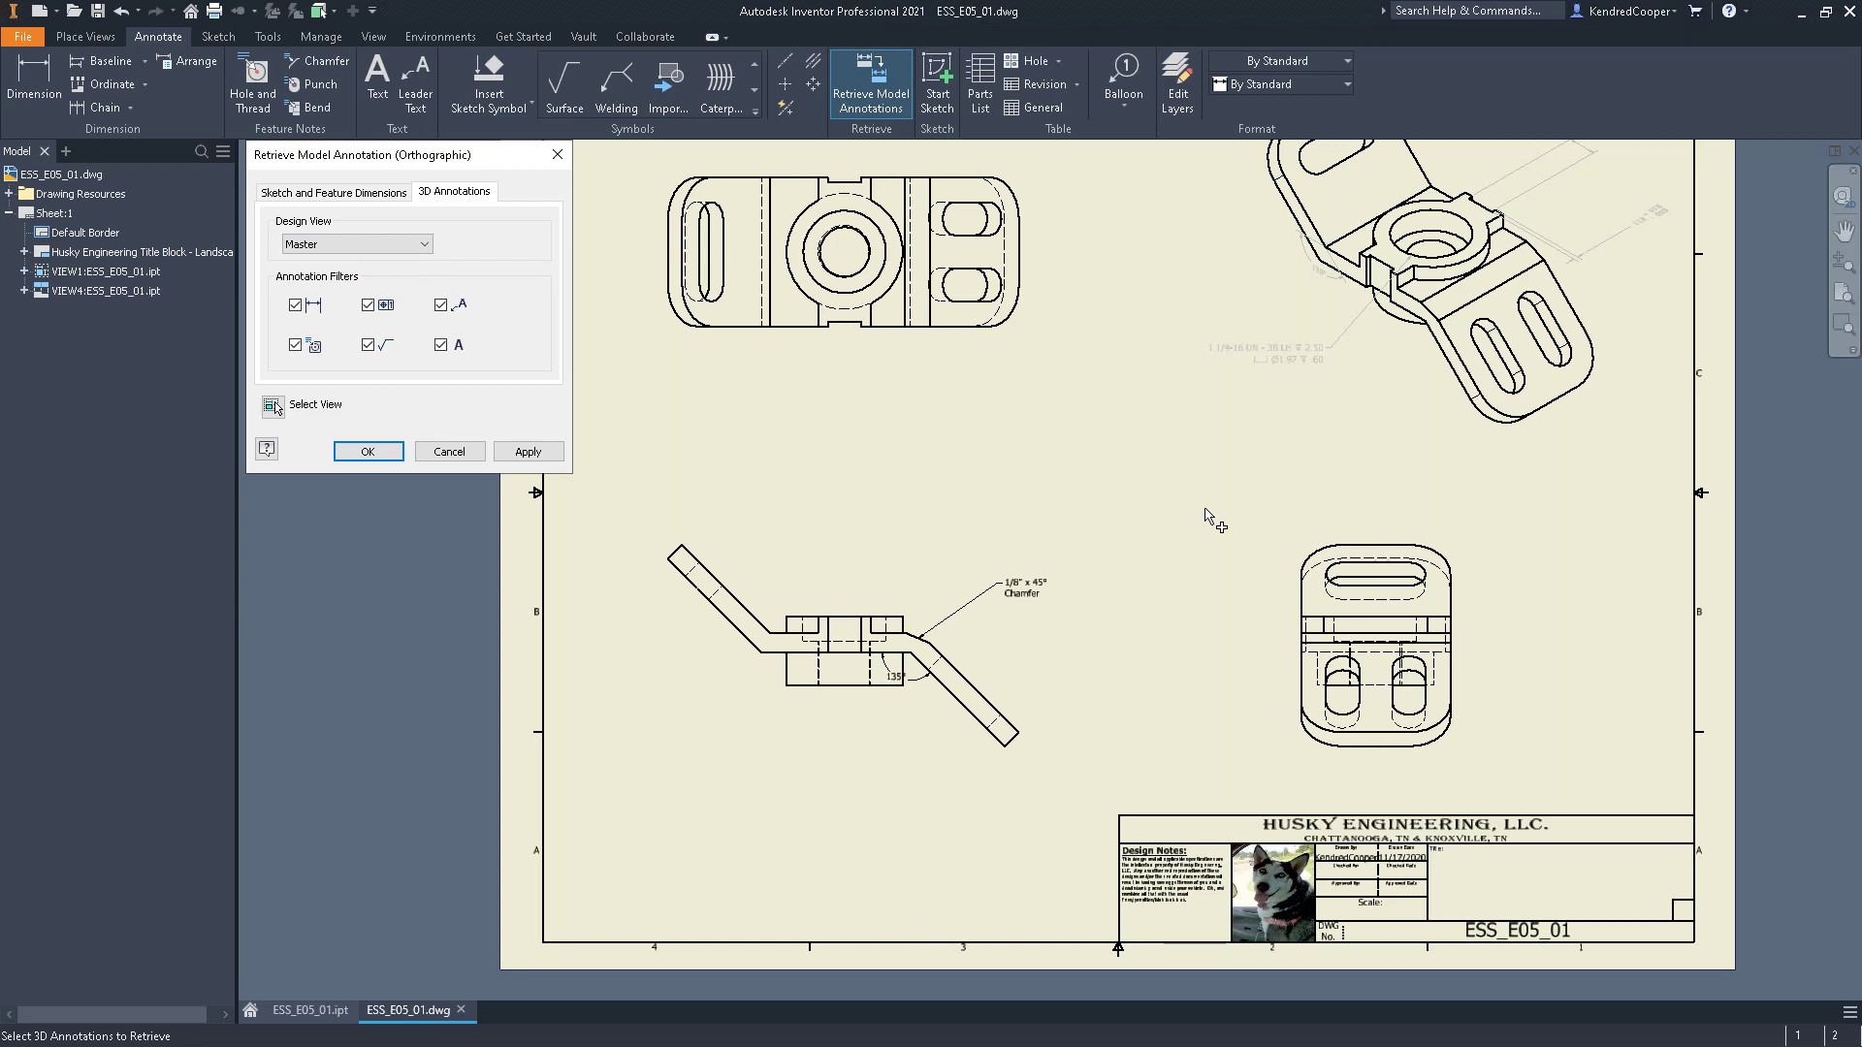
Compare the annotations offered for the front view with those already retrieved into the isometric view
{"action": "middle_click_drag", "start_coordinate": [1176, 507], "coordinate": [1045, 619]}
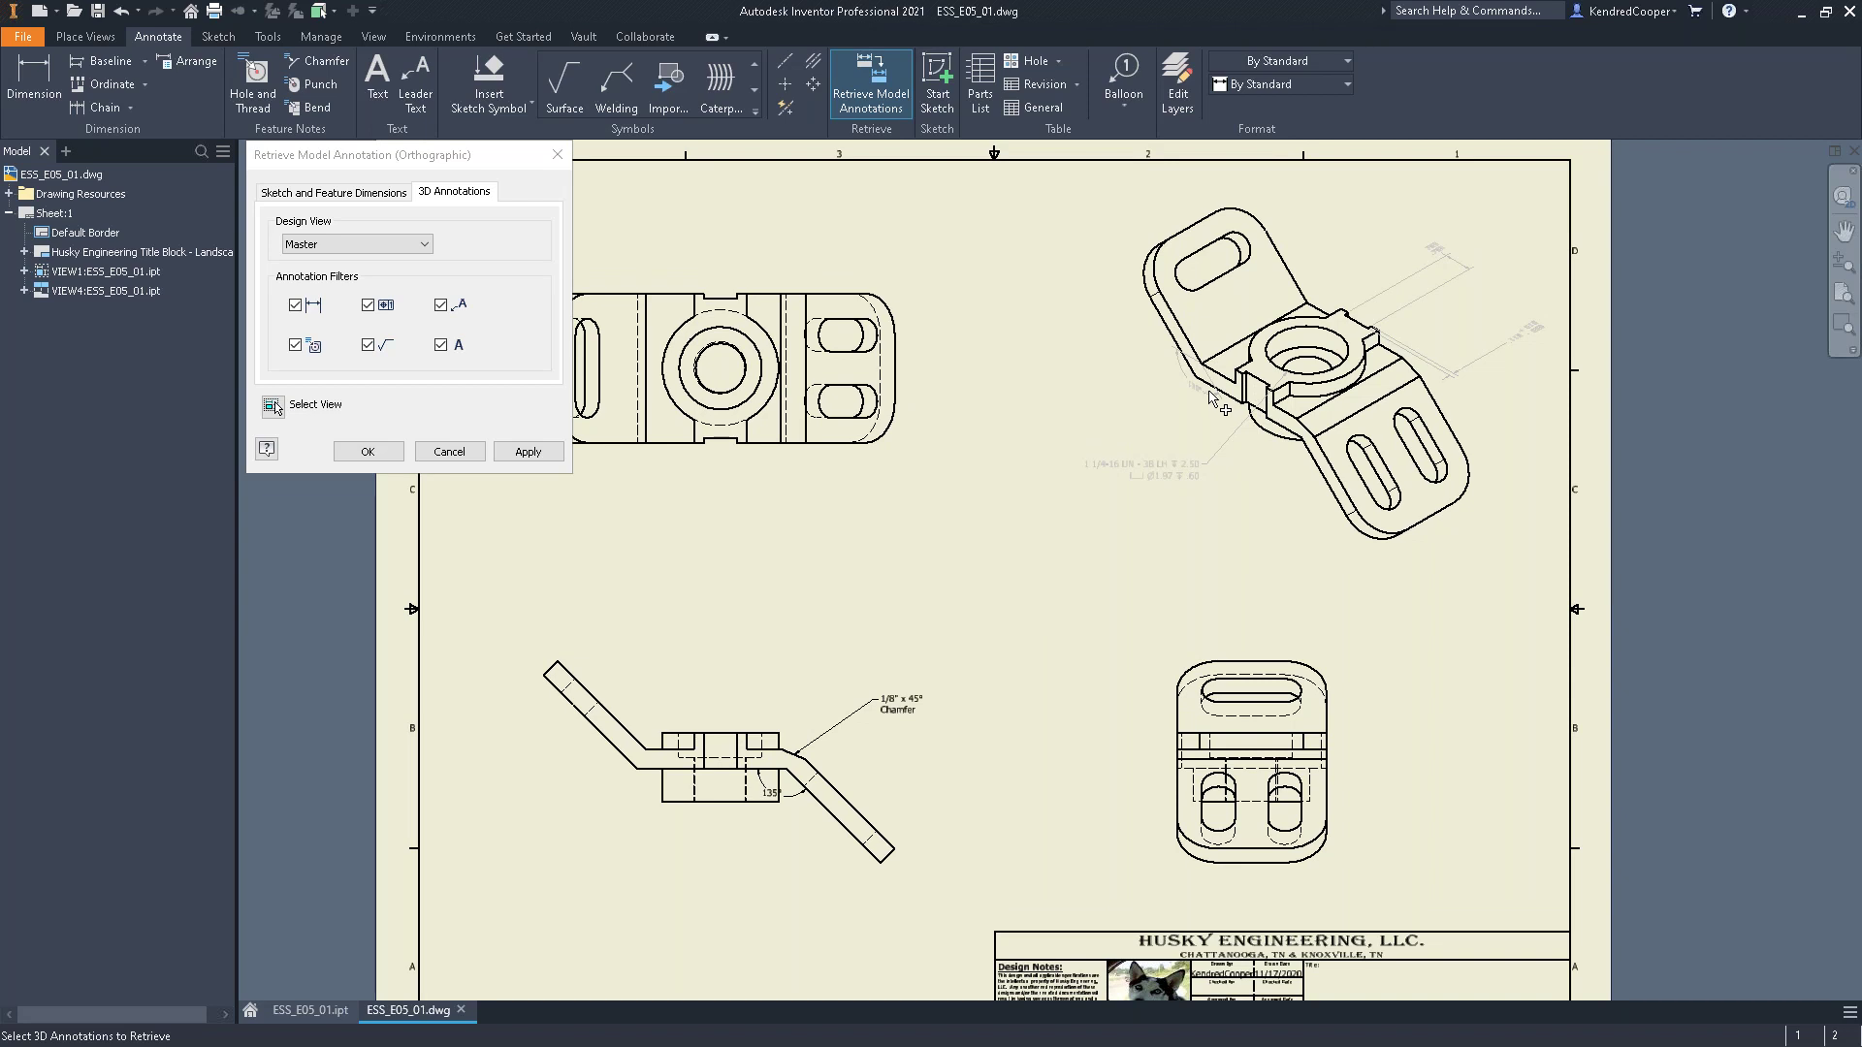
{"action": "scroll", "coordinate": [1212, 402], "scroll_direction": "up", "scroll_amount": 3}
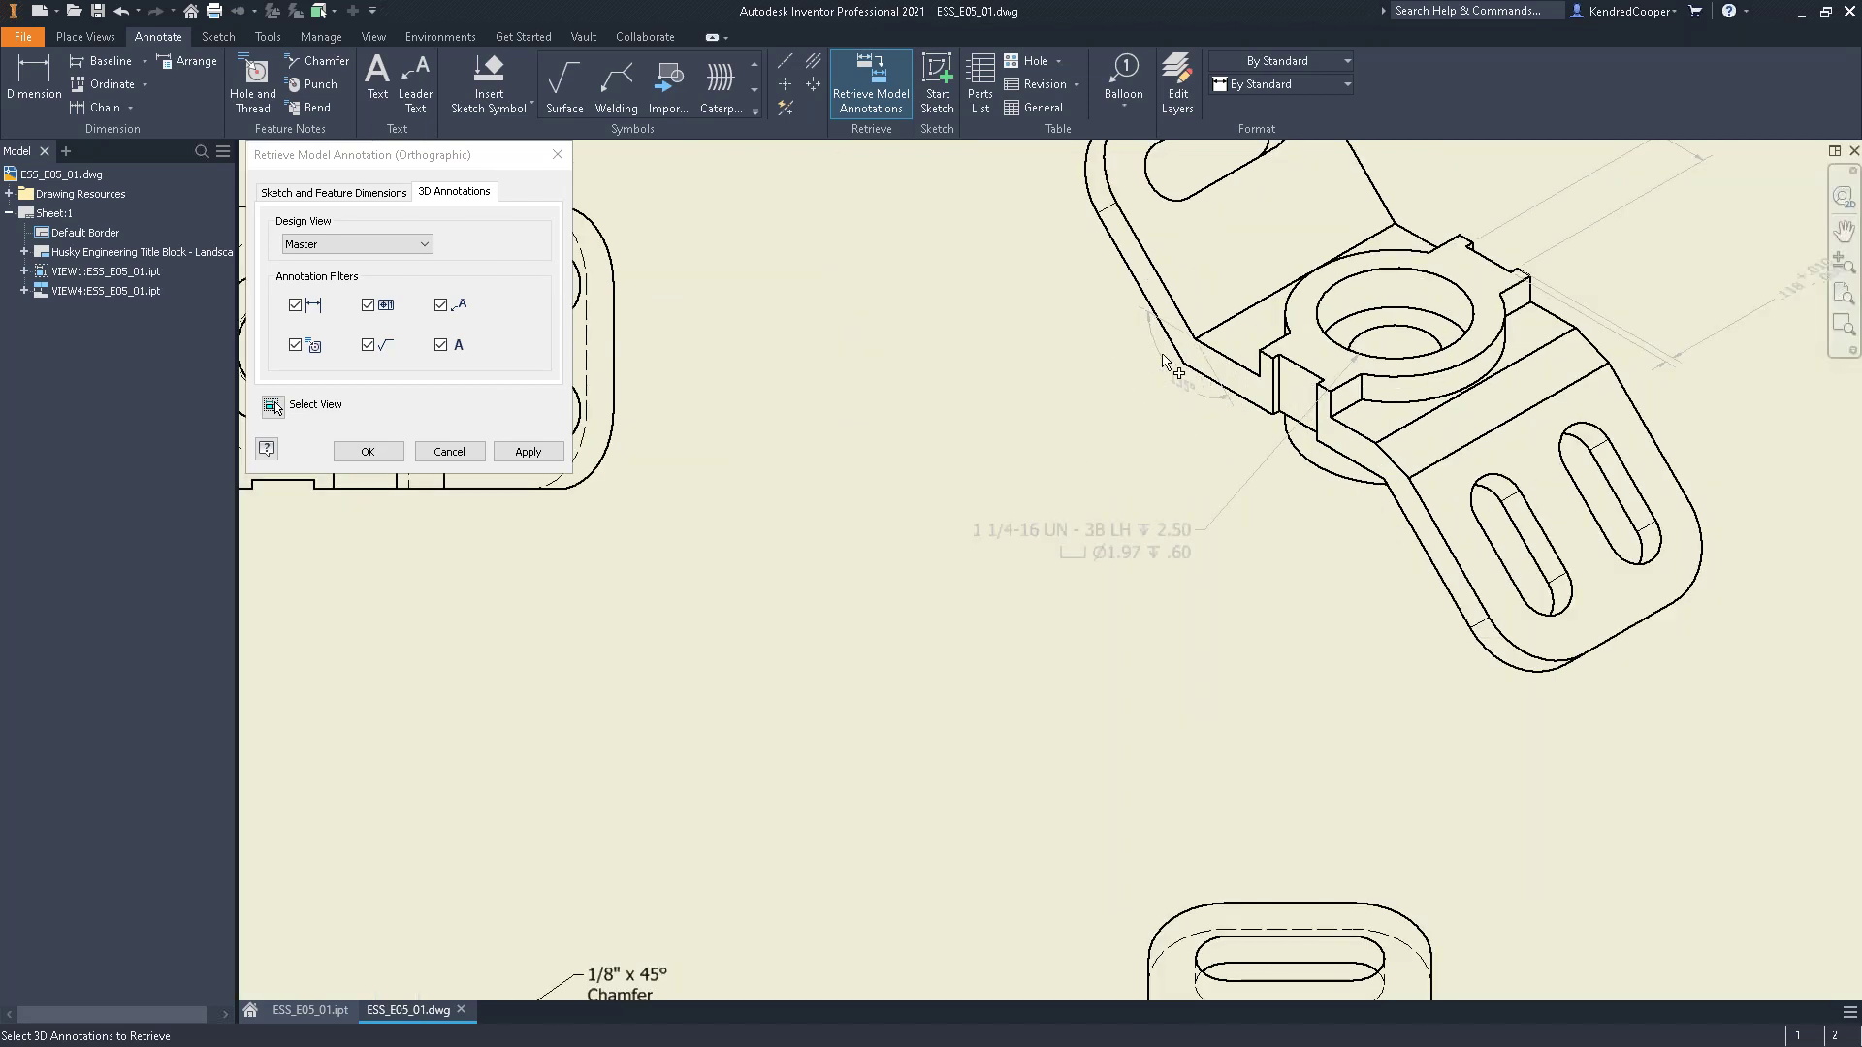
{"action": "scroll", "coordinate": [1193, 374], "scroll_direction": "down", "scroll_amount": 5}
{"action": "scroll", "coordinate": [989, 540], "scroll_direction": "up", "scroll_amount": 5}
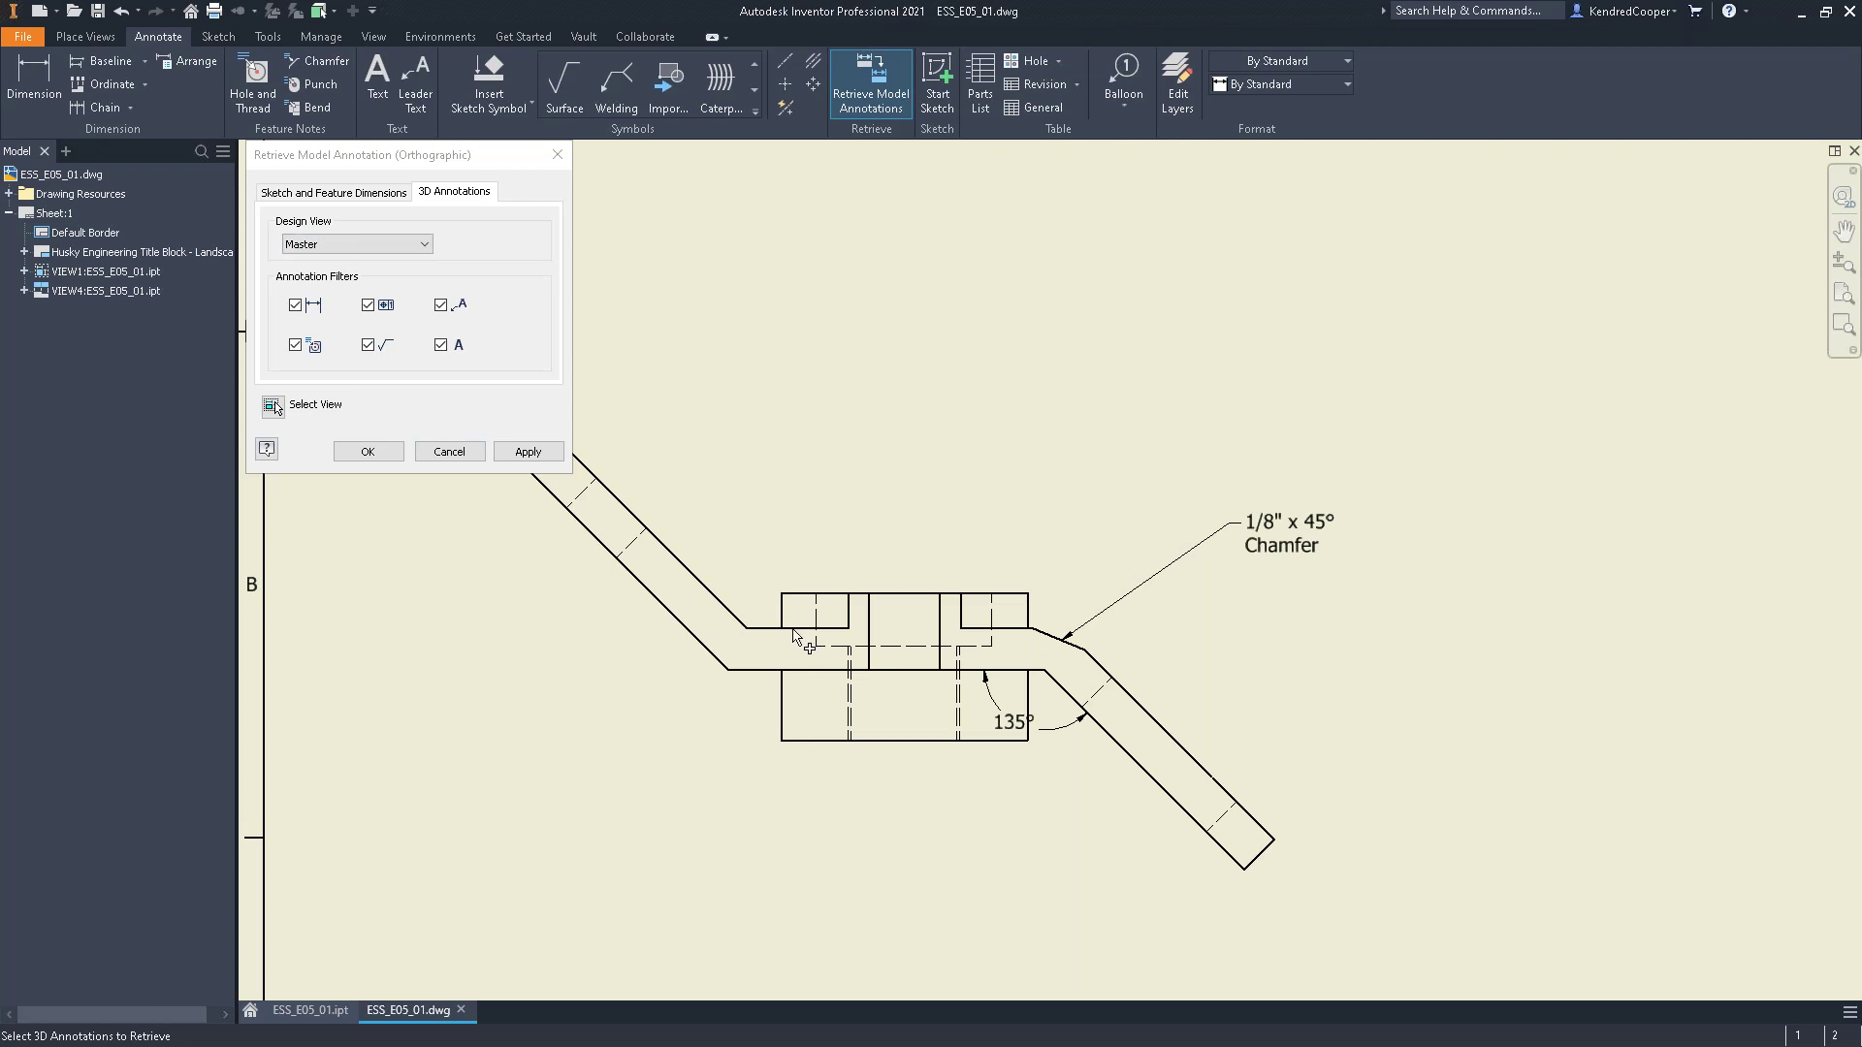
{"action": "scroll", "coordinate": [798, 640], "scroll_direction": "down", "scroll_amount": 5}
{"action": "scroll", "coordinate": [1215, 456], "scroll_direction": "up", "scroll_amount": 3}
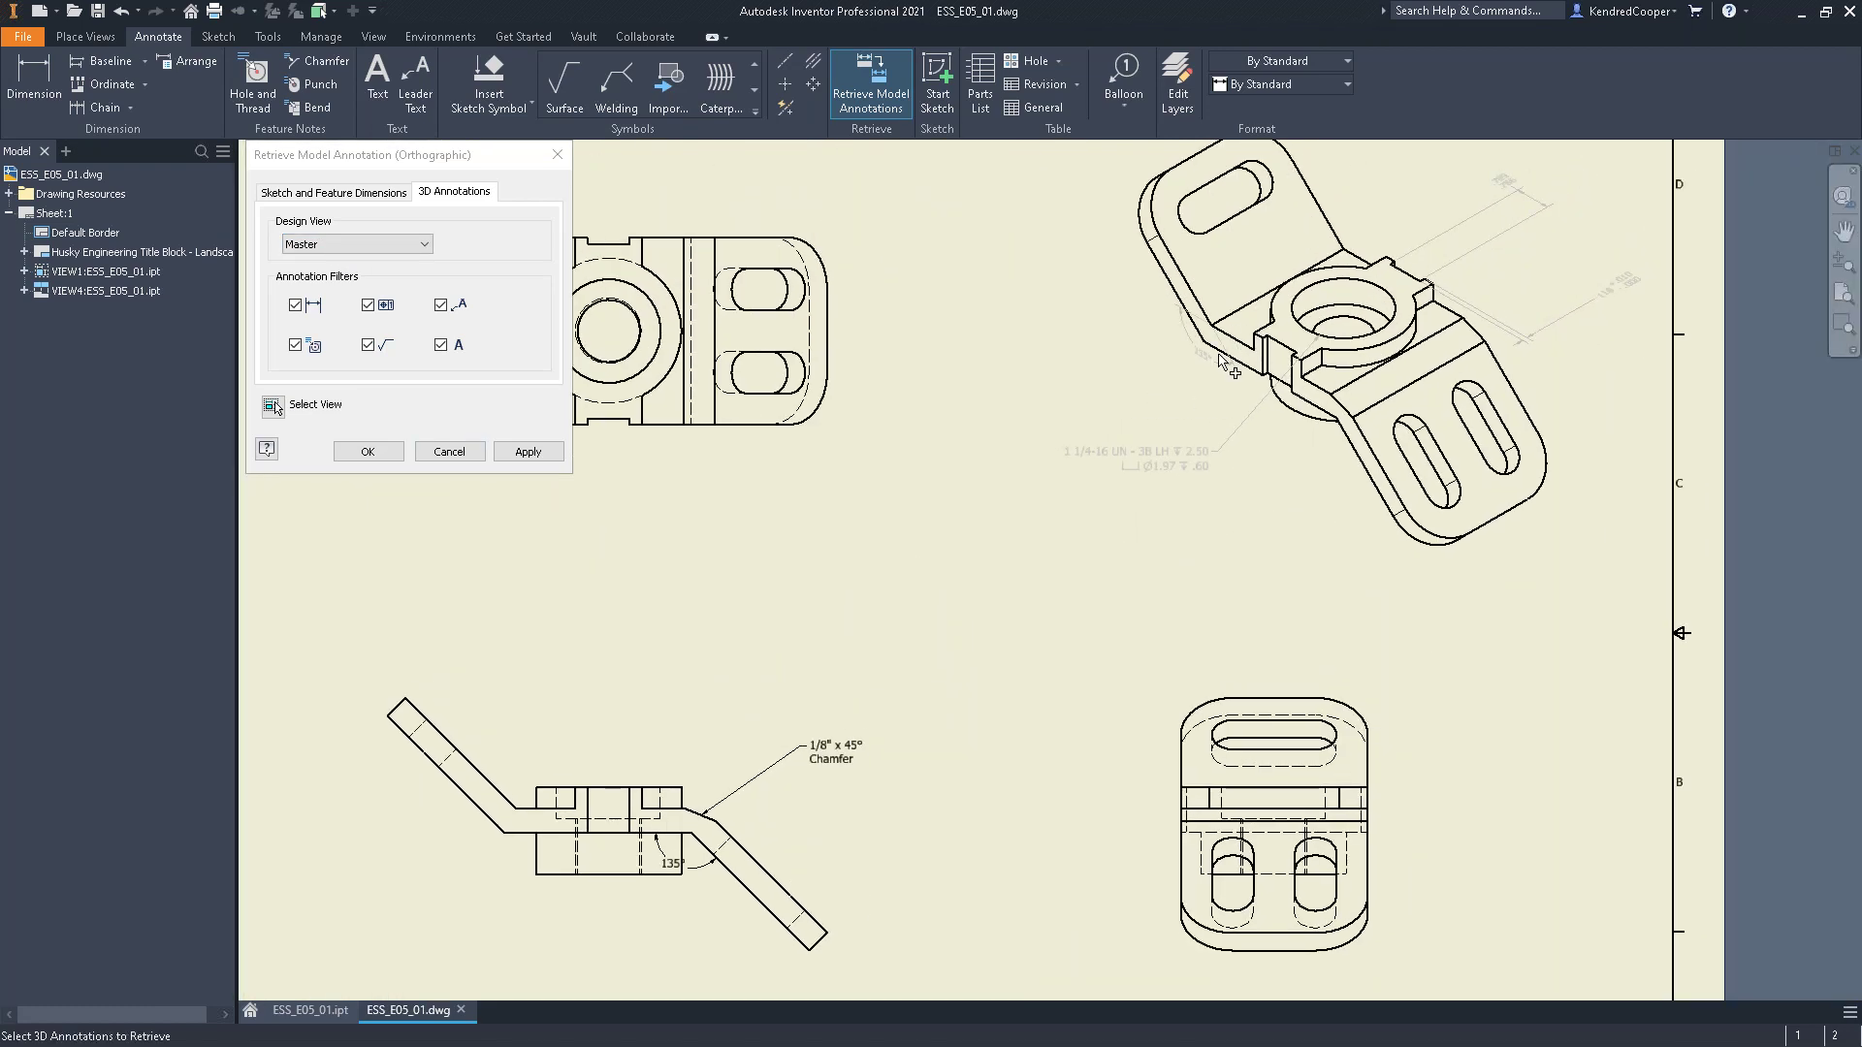
{"action": "mouse_move", "coordinate": [1508, 485]}
{"action": "middle_mouse_down"}
{"action": "mouse_move", "coordinate": [1401, 430]}
{"action": "mouse_move", "coordinate": [1481, 490]}
{"action": "middle_mouse_up"}
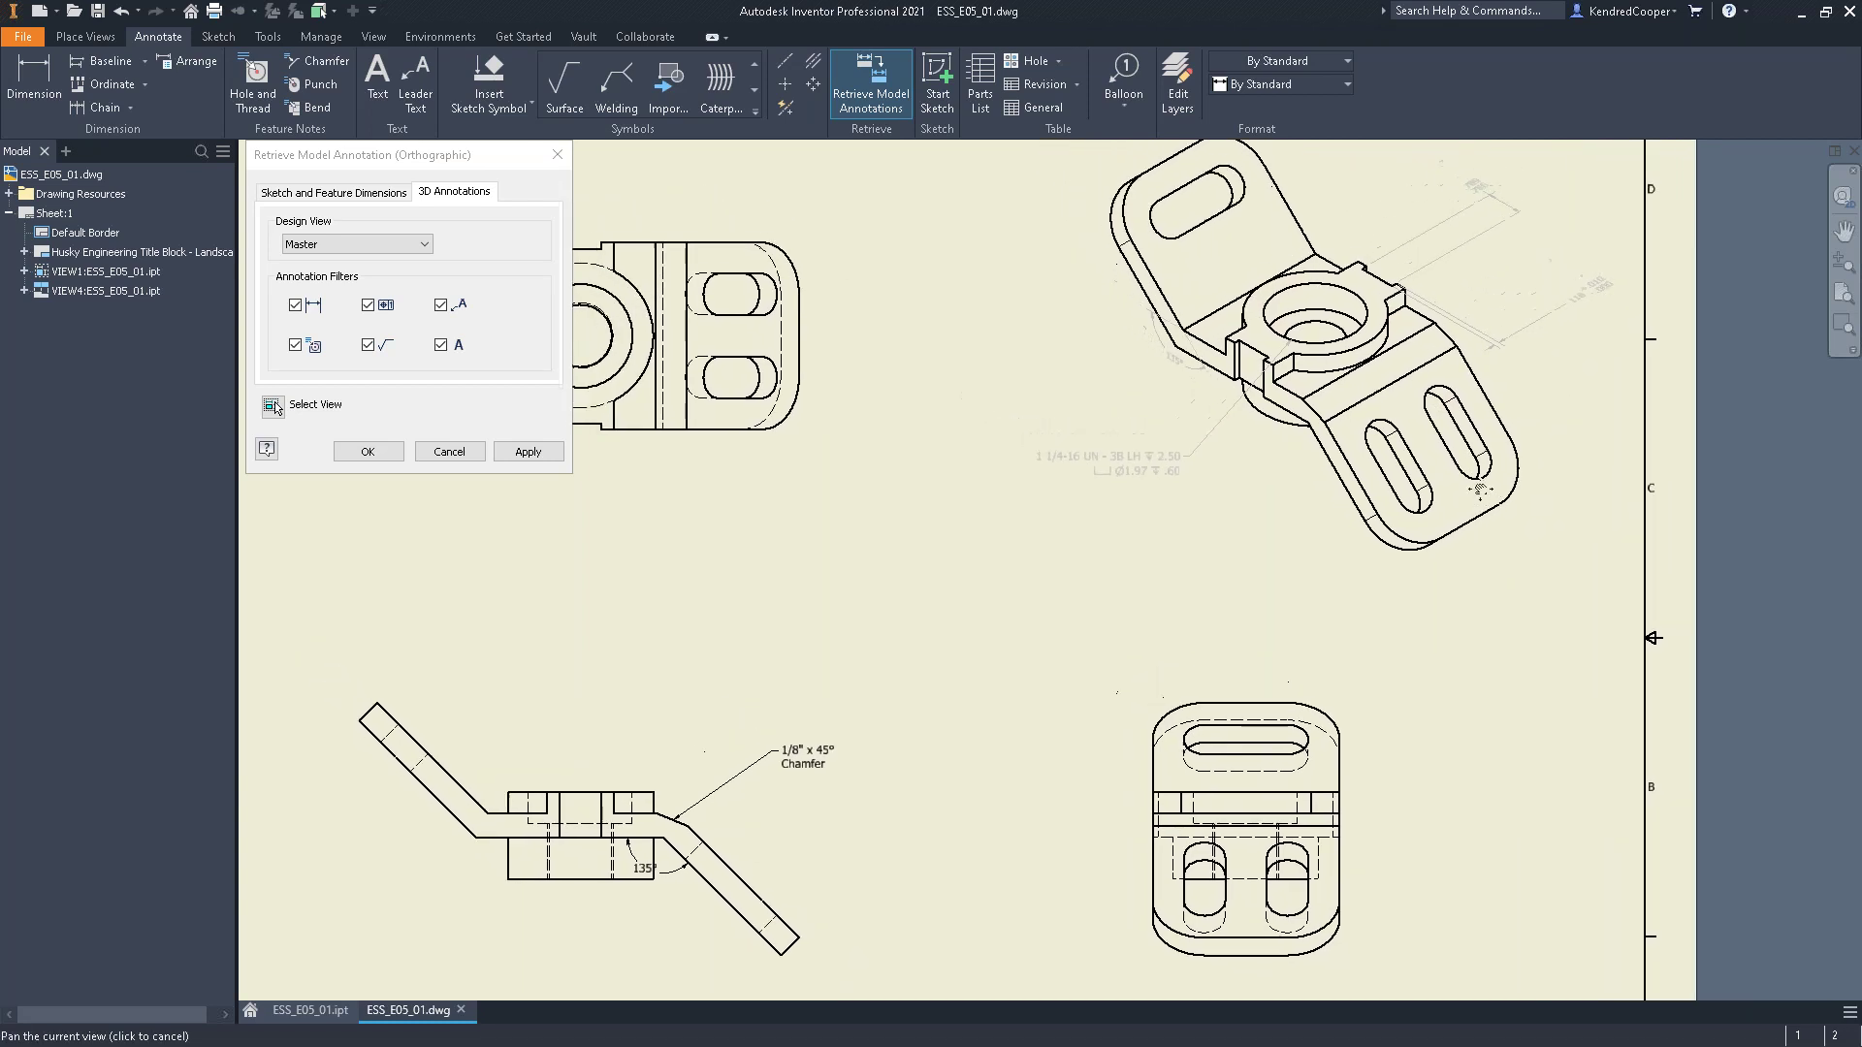
{"action": "middle_click_drag", "start_coordinate": [857, 259], "coordinate": [952, 323]}
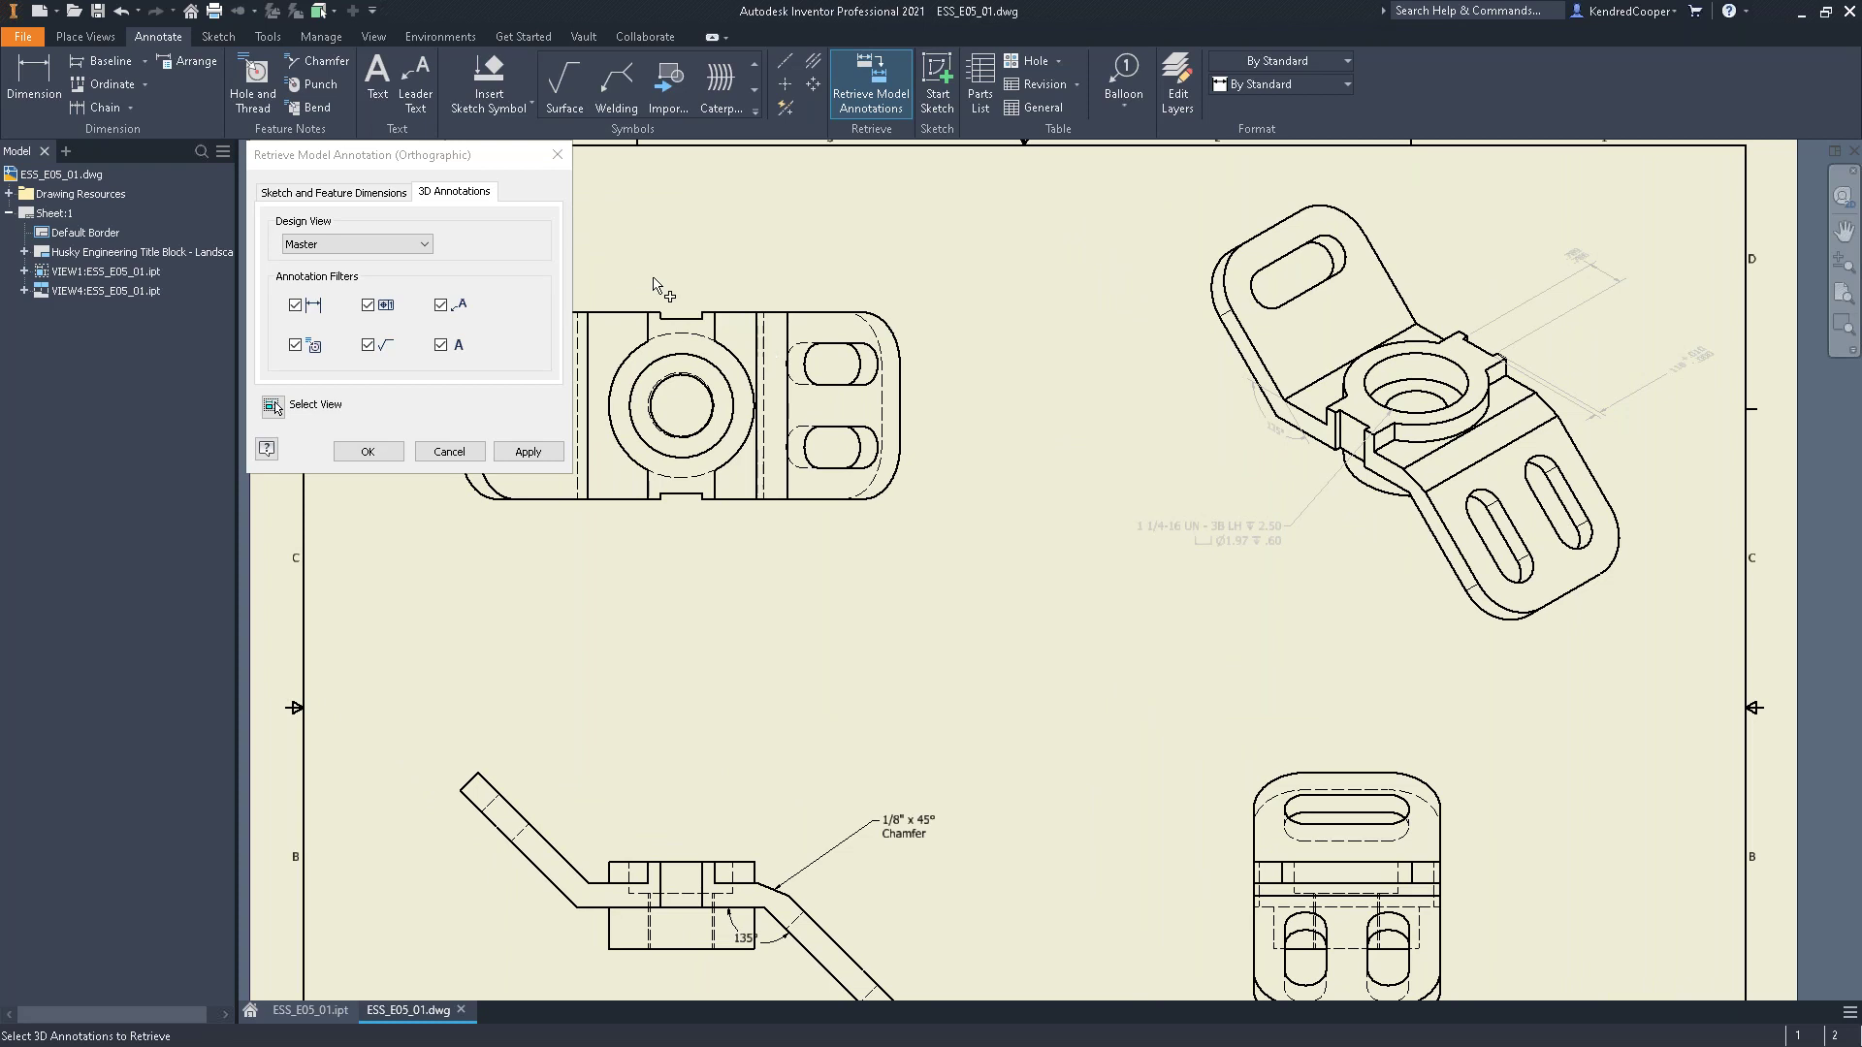
Retrieve the 1/8" x 45° chamfer note and the 135° angle dimension into the front view
{"action": "middle_click_drag", "start_coordinate": [983, 606], "coordinate": [1029, 402]}
{"action": "left_click", "coordinate": [926, 616]}
{"action": "left_click", "coordinate": [812, 747]}
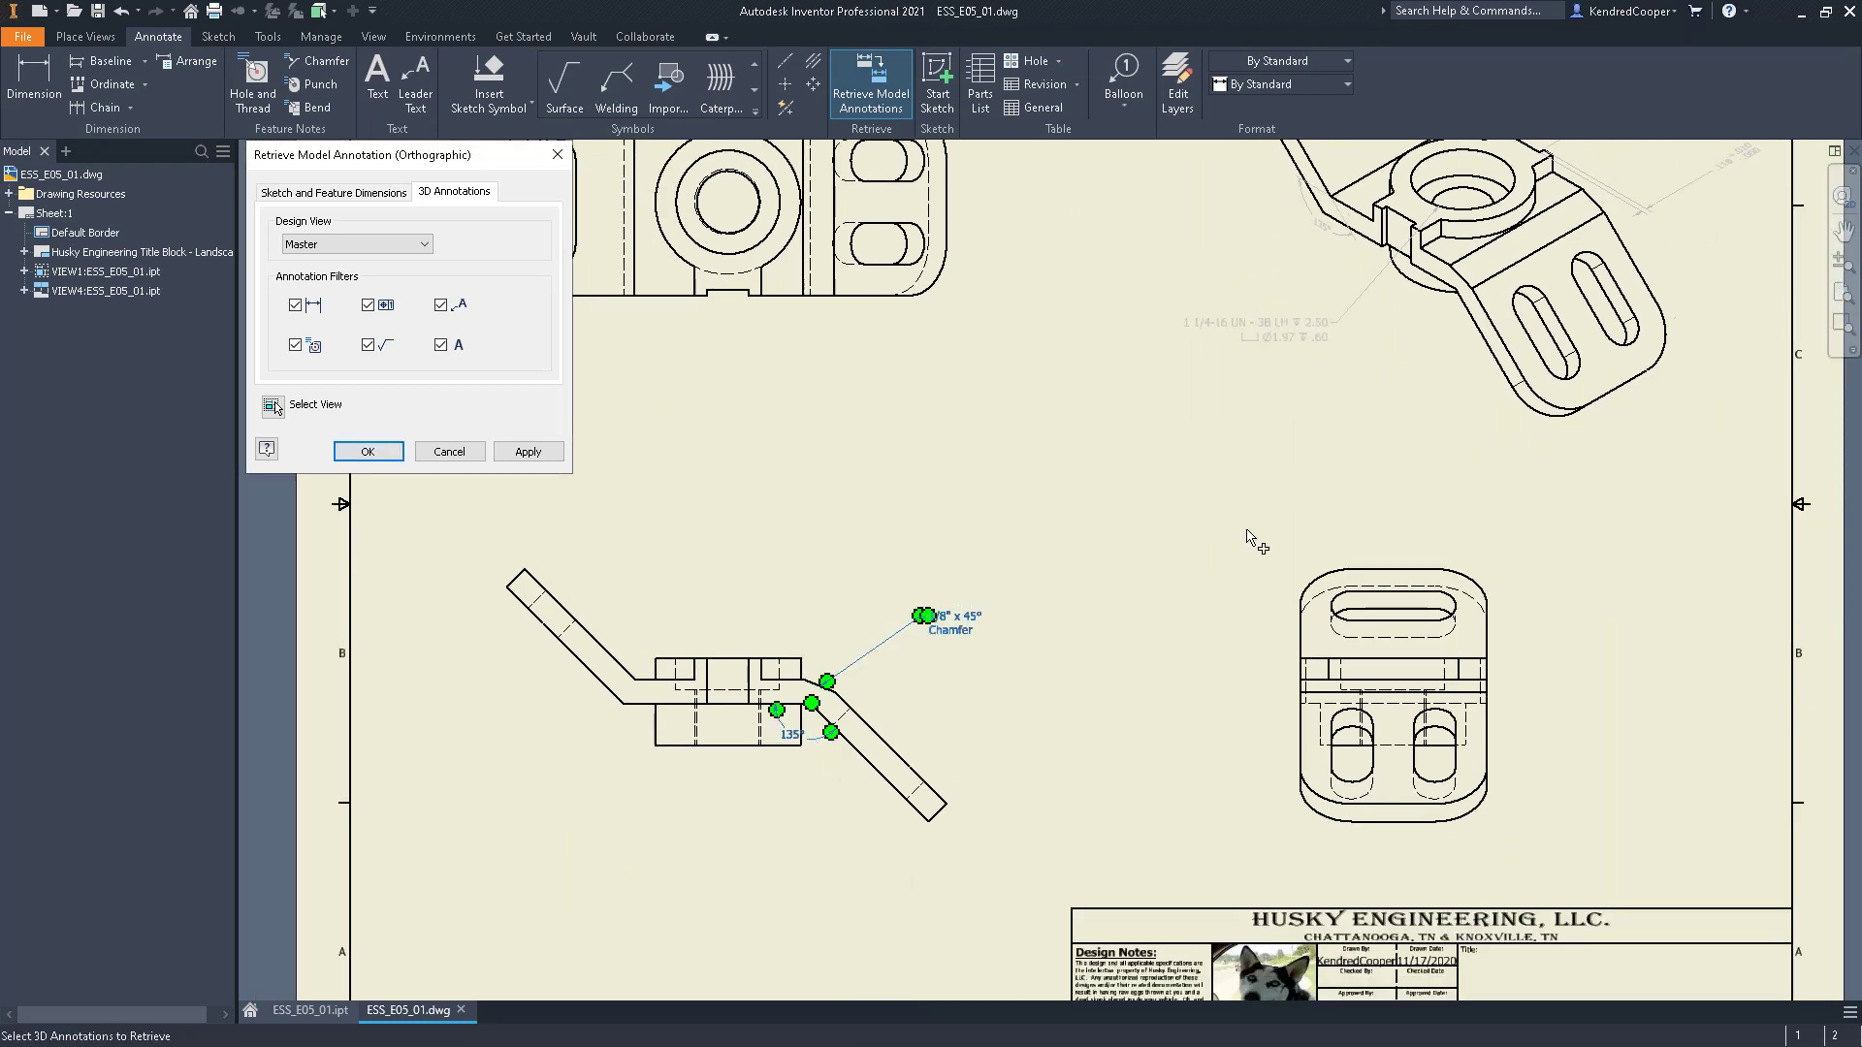
{"action": "middle_click_drag", "start_coordinate": [1358, 394], "coordinate": [1259, 495]}
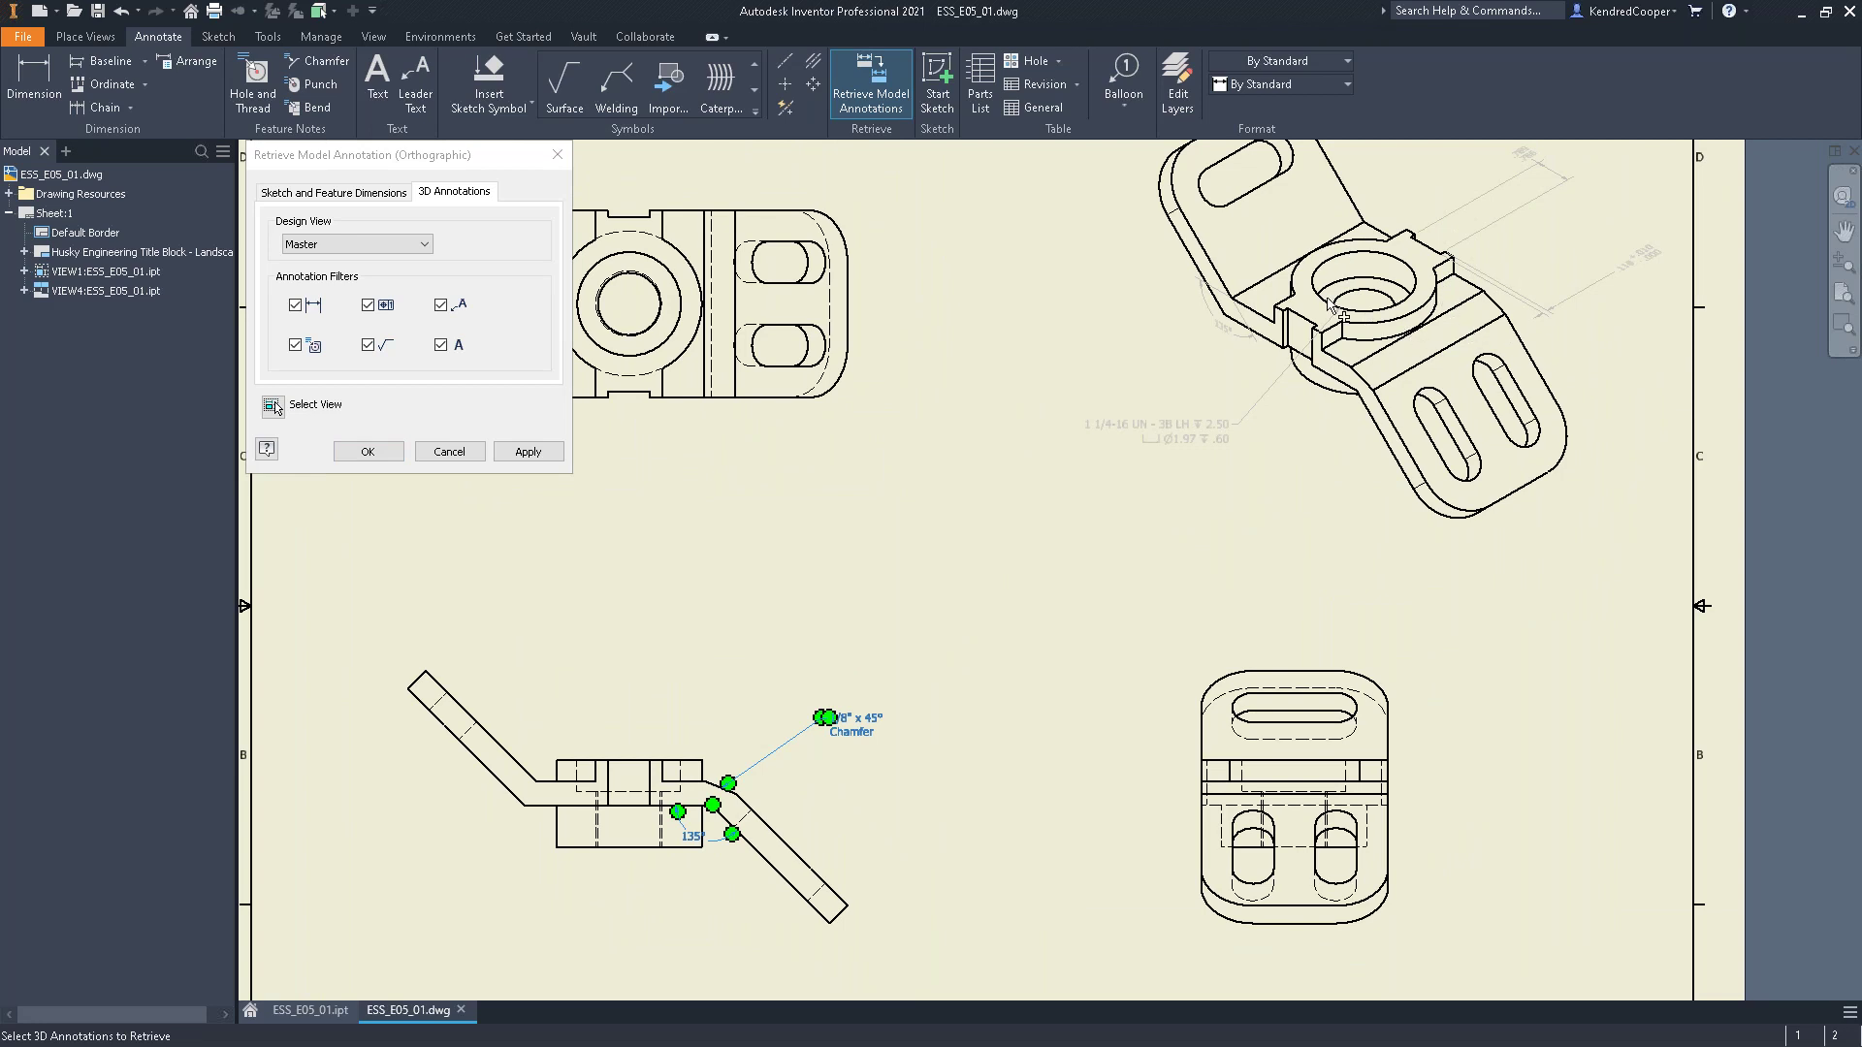
{"action": "left_click", "coordinate": [369, 452]}
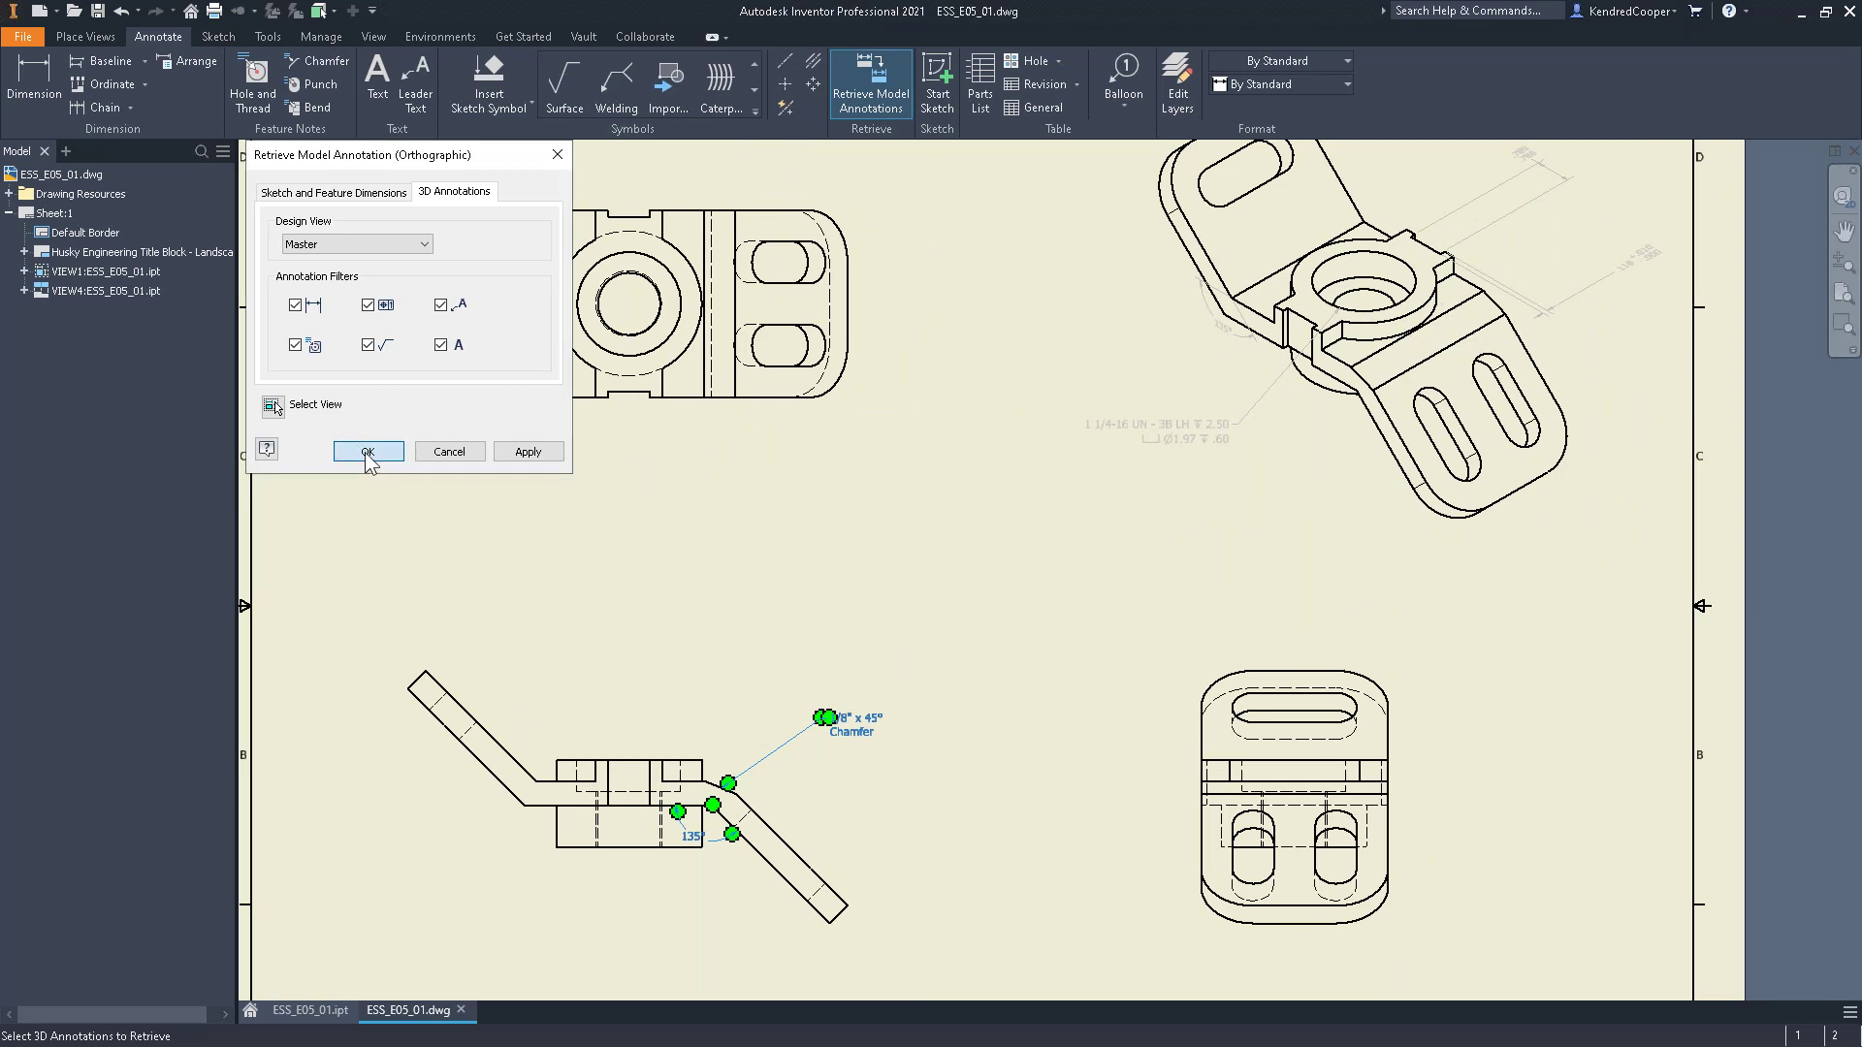
{"action": "left_click", "coordinate": [367, 452]}
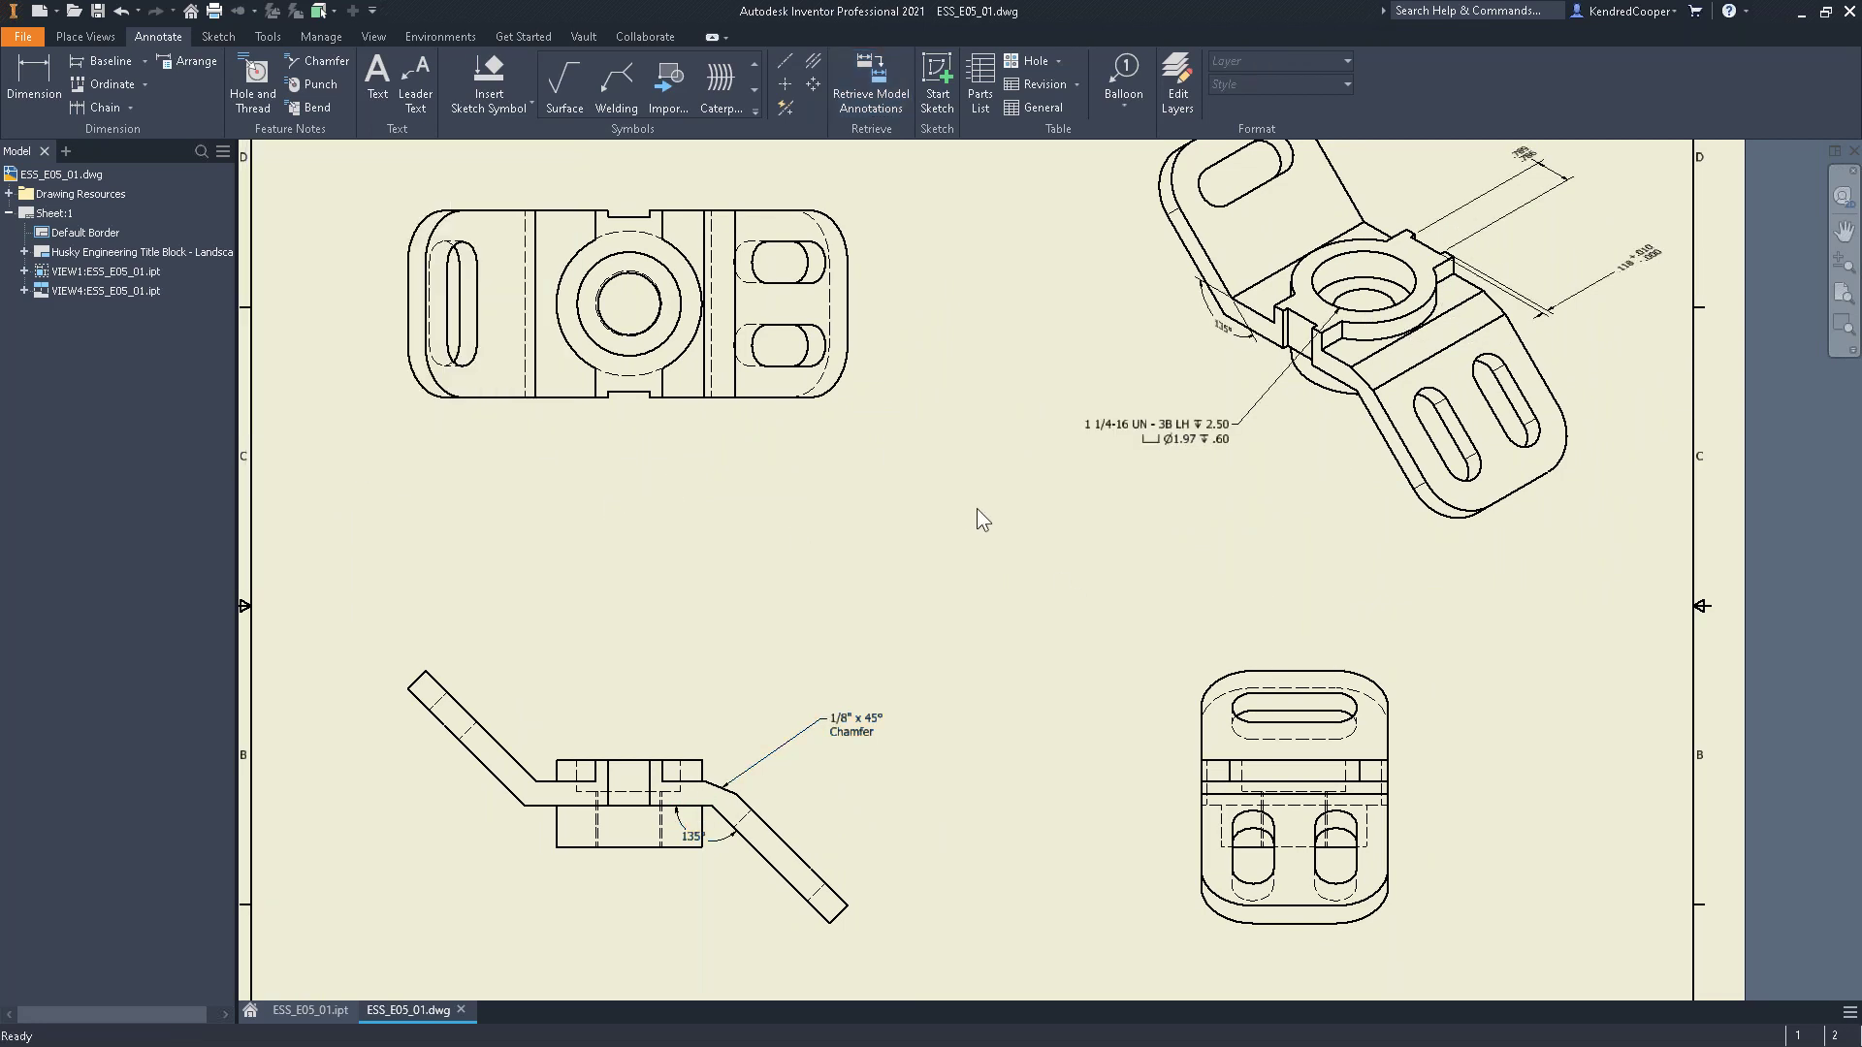
Examine which Top design view annotations can be retrieved into the top drawing view, and cancel the retrieval
{"action": "key", "text": "F5"}
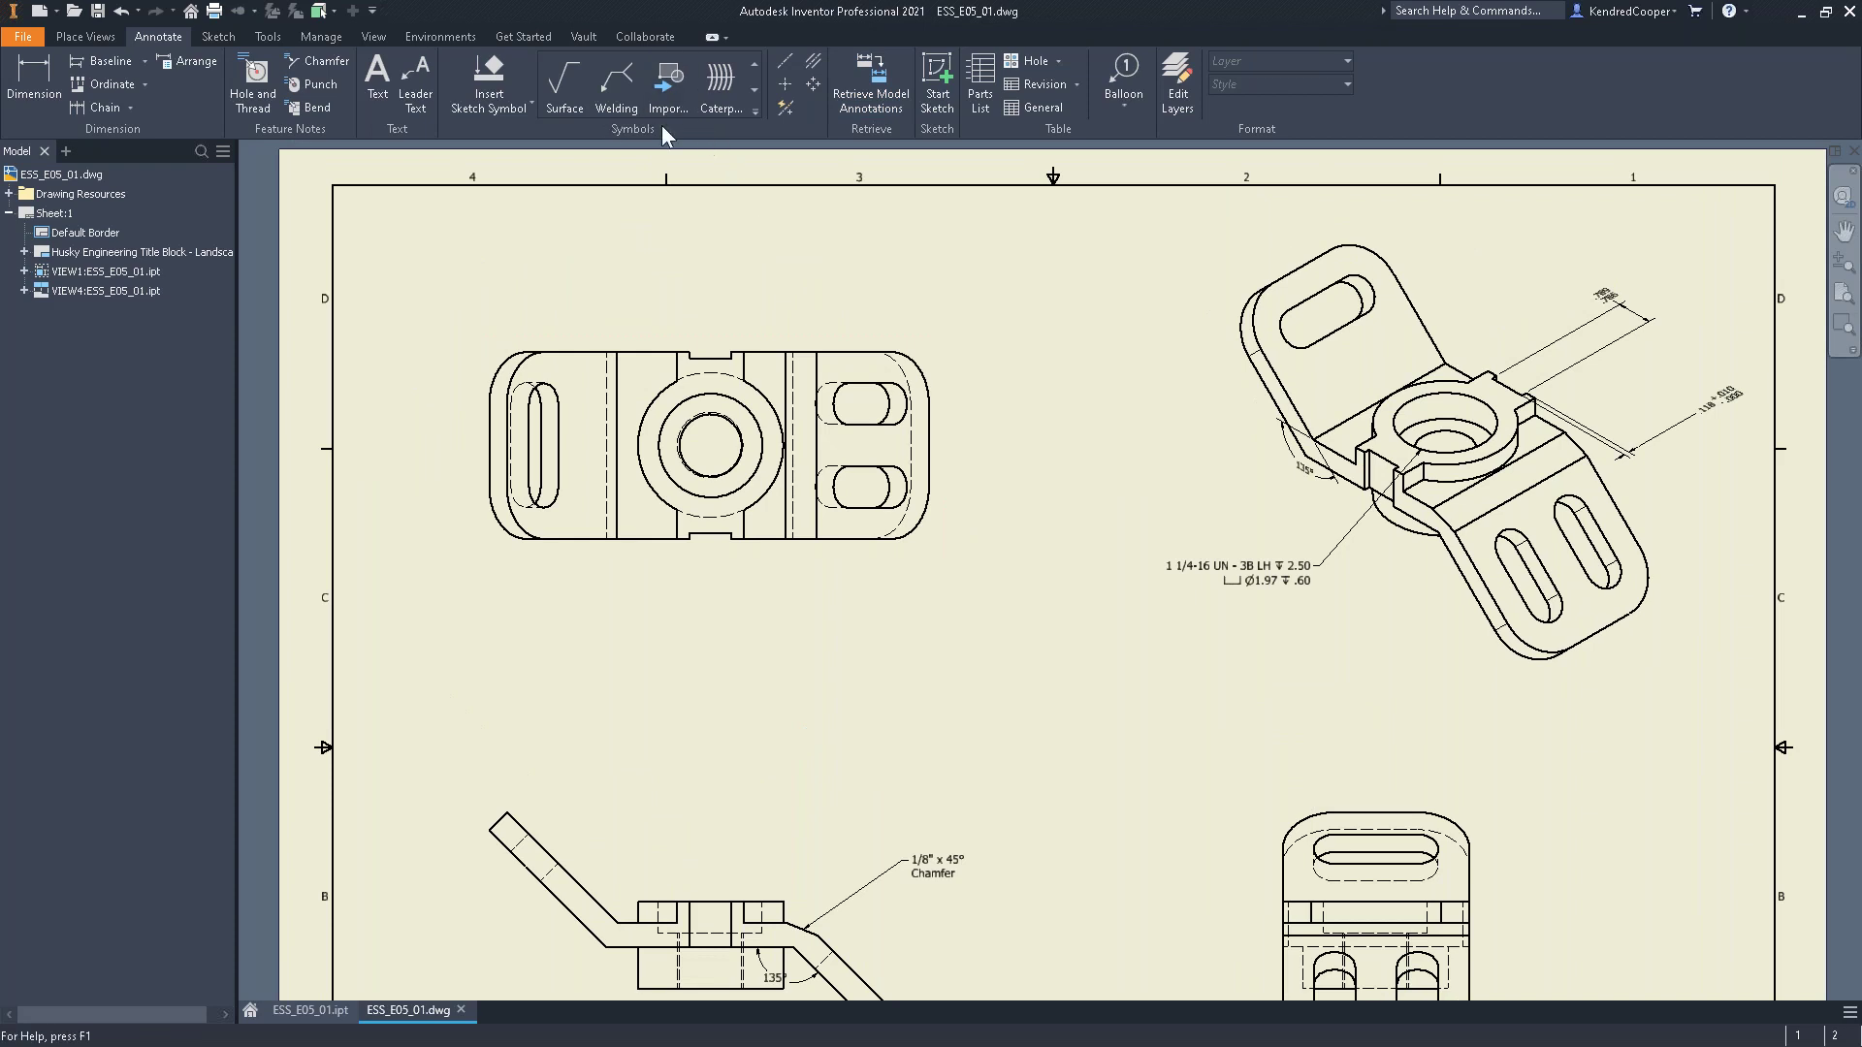
{"action": "left_click", "coordinate": [846, 82]}
{"action": "left_click", "coordinate": [846, 359]}
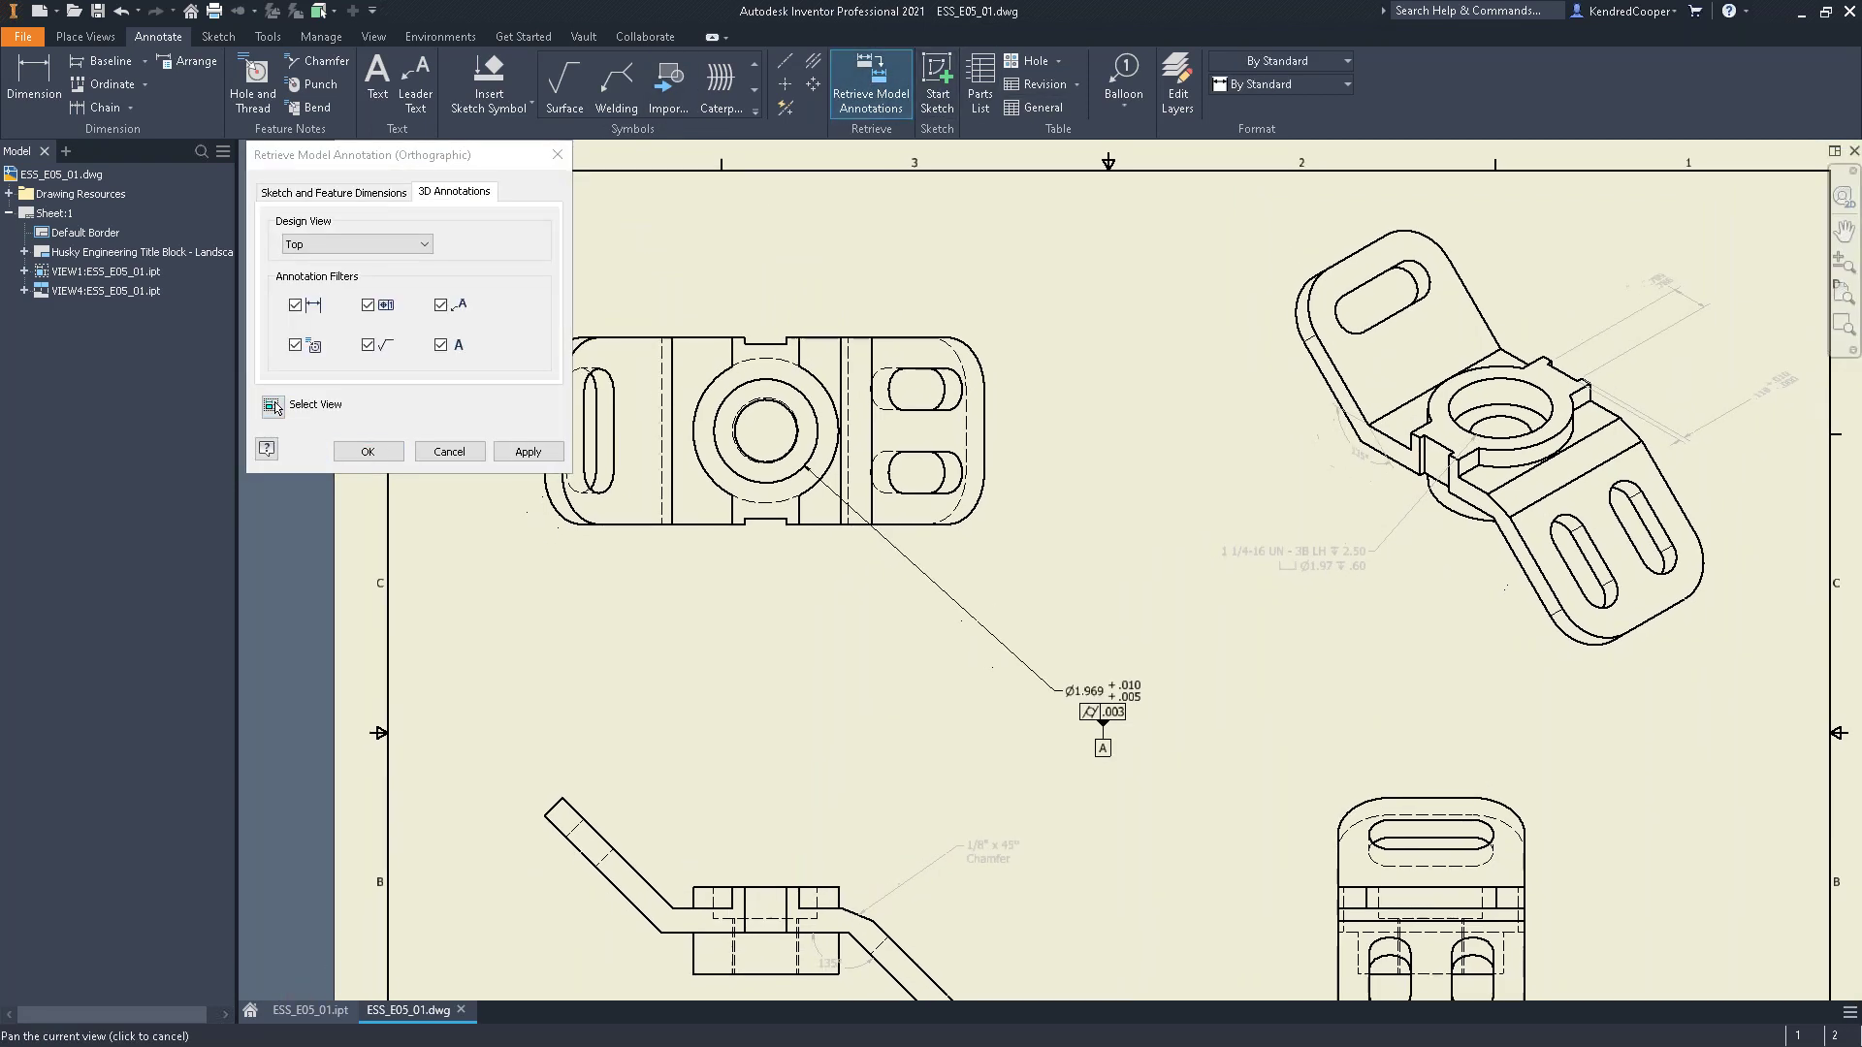
{"action": "left_click", "coordinate": [1102, 742]}
{"action": "left_click", "coordinate": [1106, 740]}
{"action": "left_click", "coordinate": [1130, 715]}
{"action": "left_click", "coordinate": [1128, 685]}
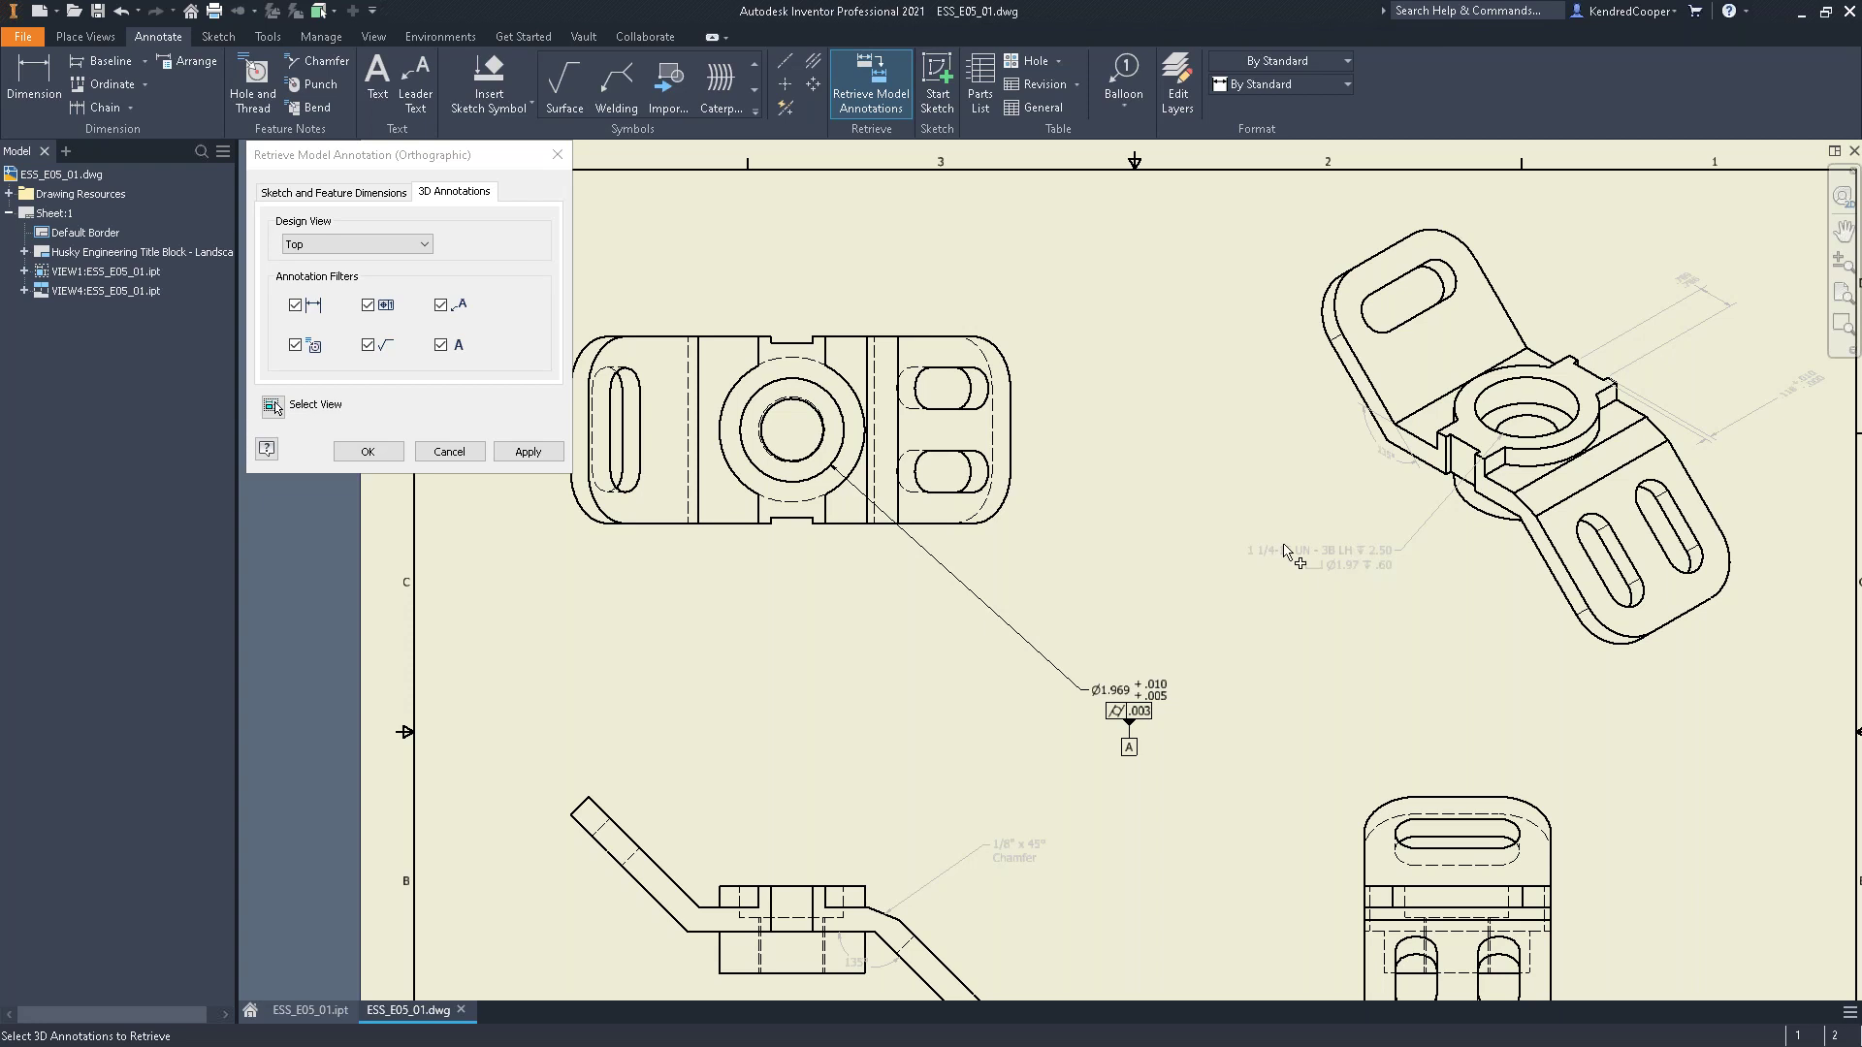
{"action": "left_click", "coordinate": [448, 452]}
Delete the threaded hole note from the isometric view, examine the Top design view annotations retrievable into the top view, and cancel the retrieval
{"action": "left_click", "coordinate": [1367, 568]}
{"action": "key", "text": "Delete"}
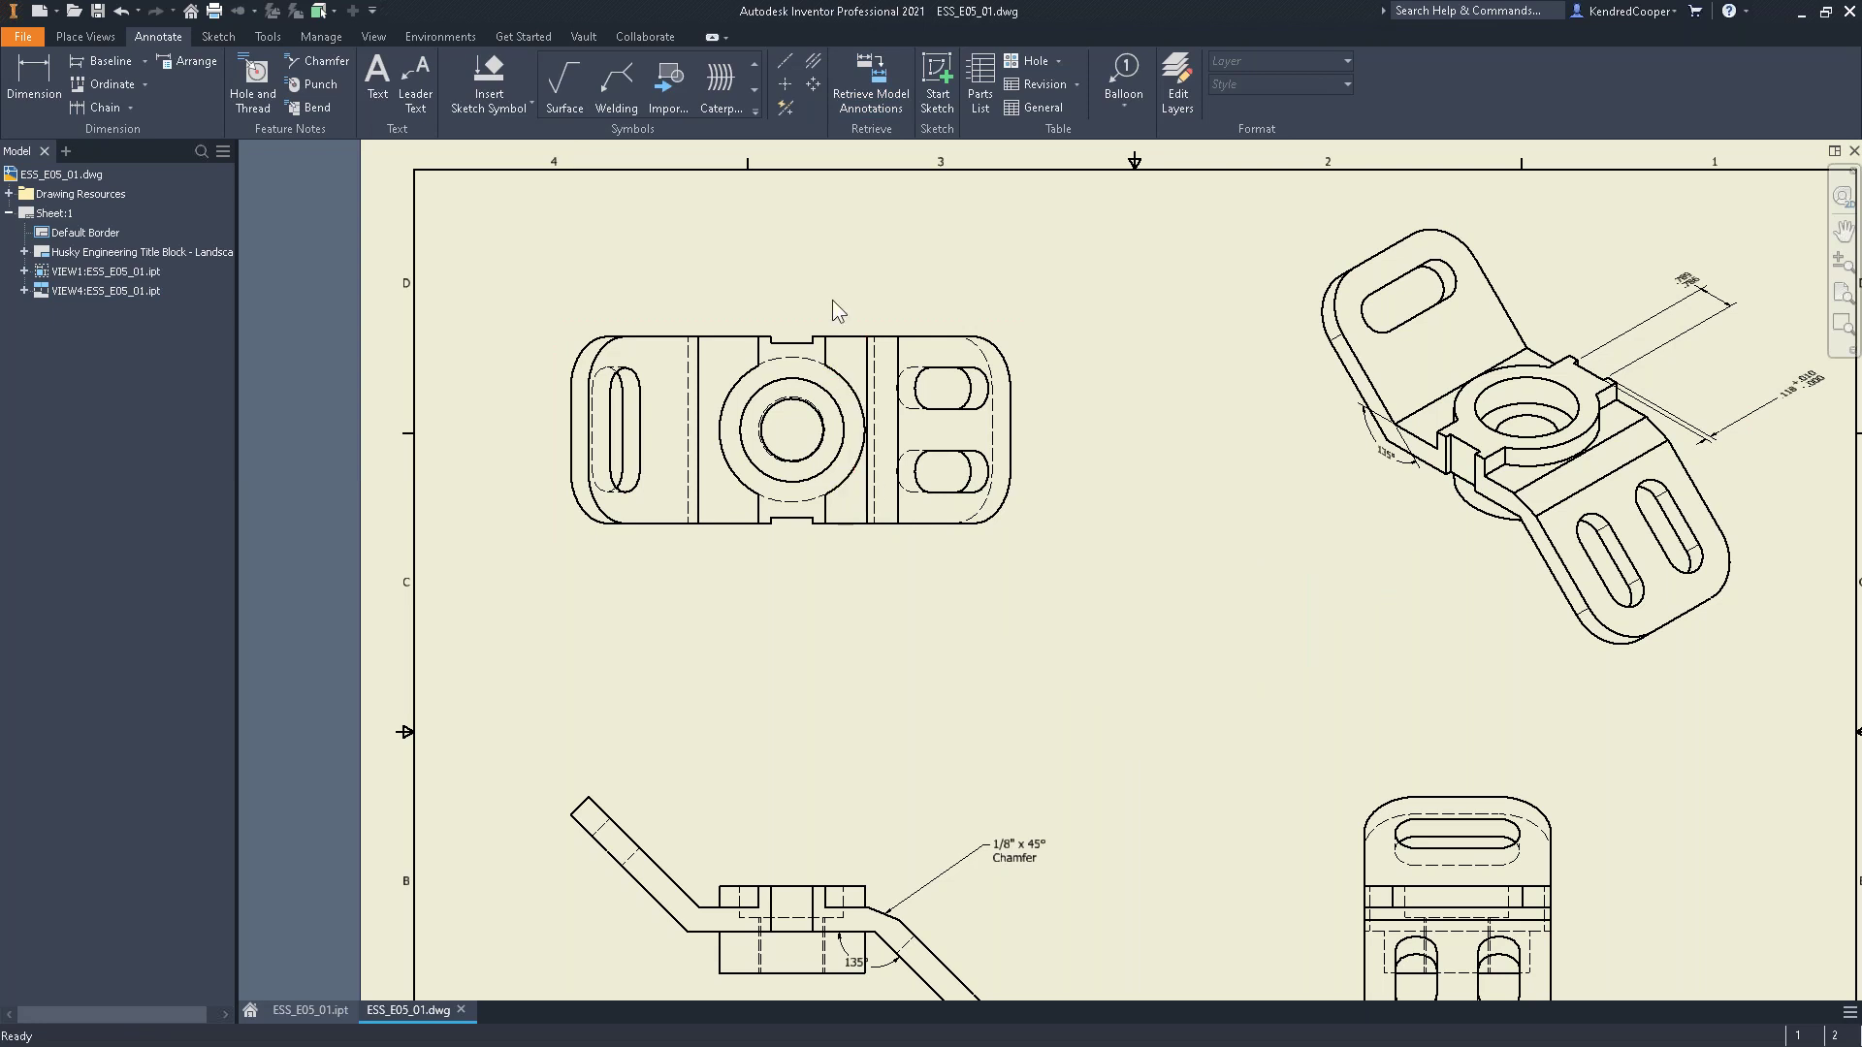
{"action": "left_click", "coordinate": [871, 82]}
{"action": "left_click", "coordinate": [847, 325]}
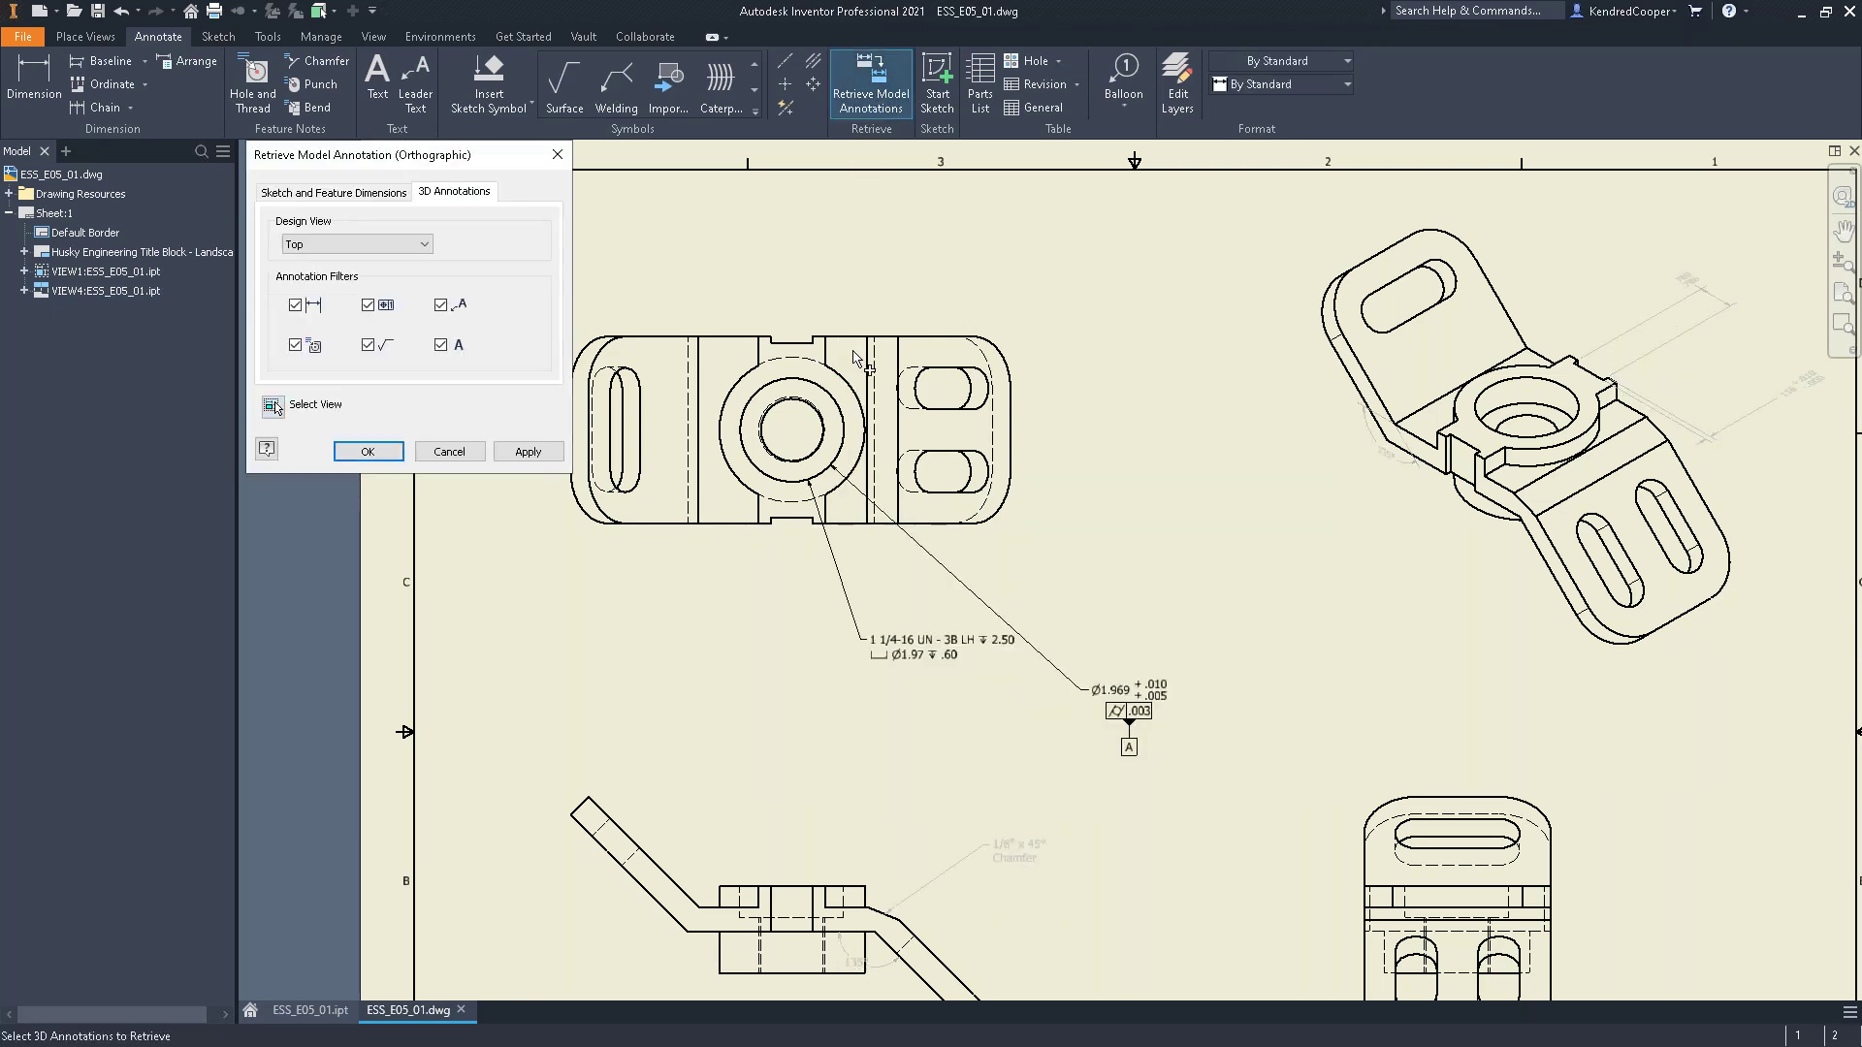
{"action": "scroll", "coordinate": [892, 654], "scroll_direction": "up", "scroll_amount": 2}
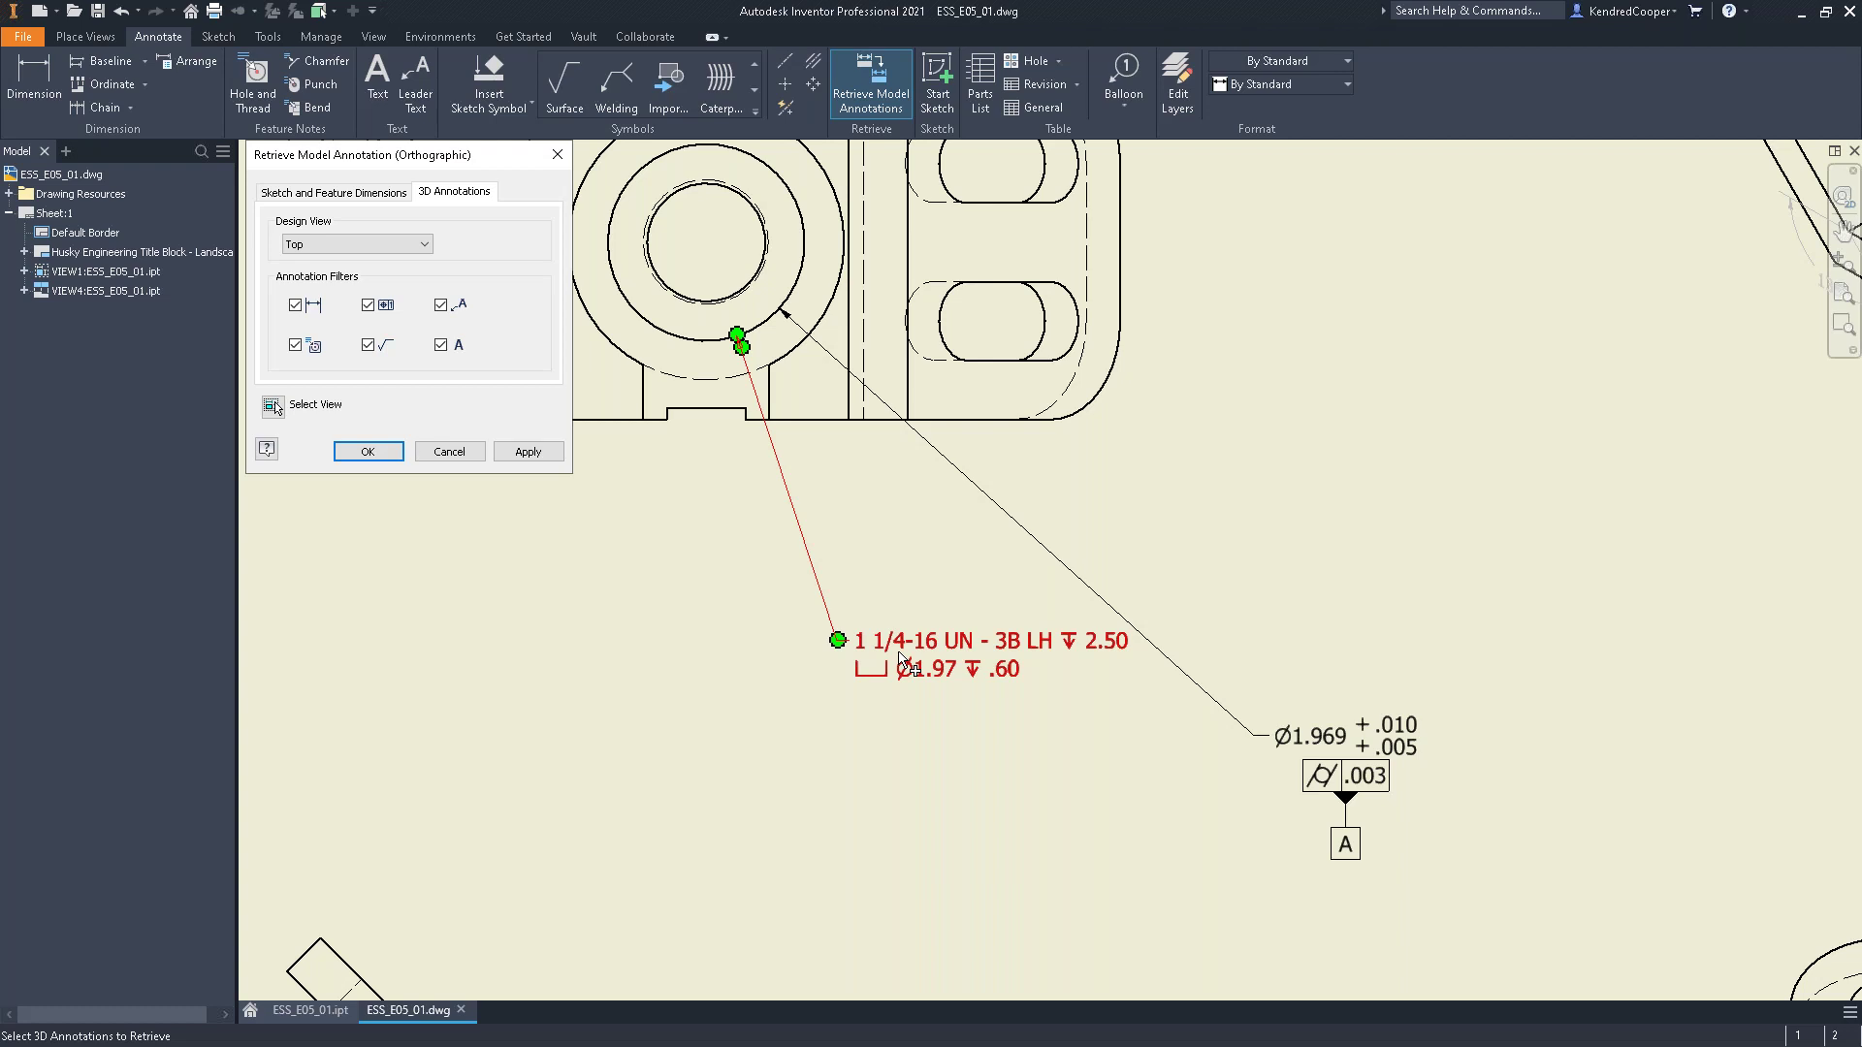
{"action": "scroll", "coordinate": [902, 664], "scroll_direction": "up", "scroll_amount": 5}
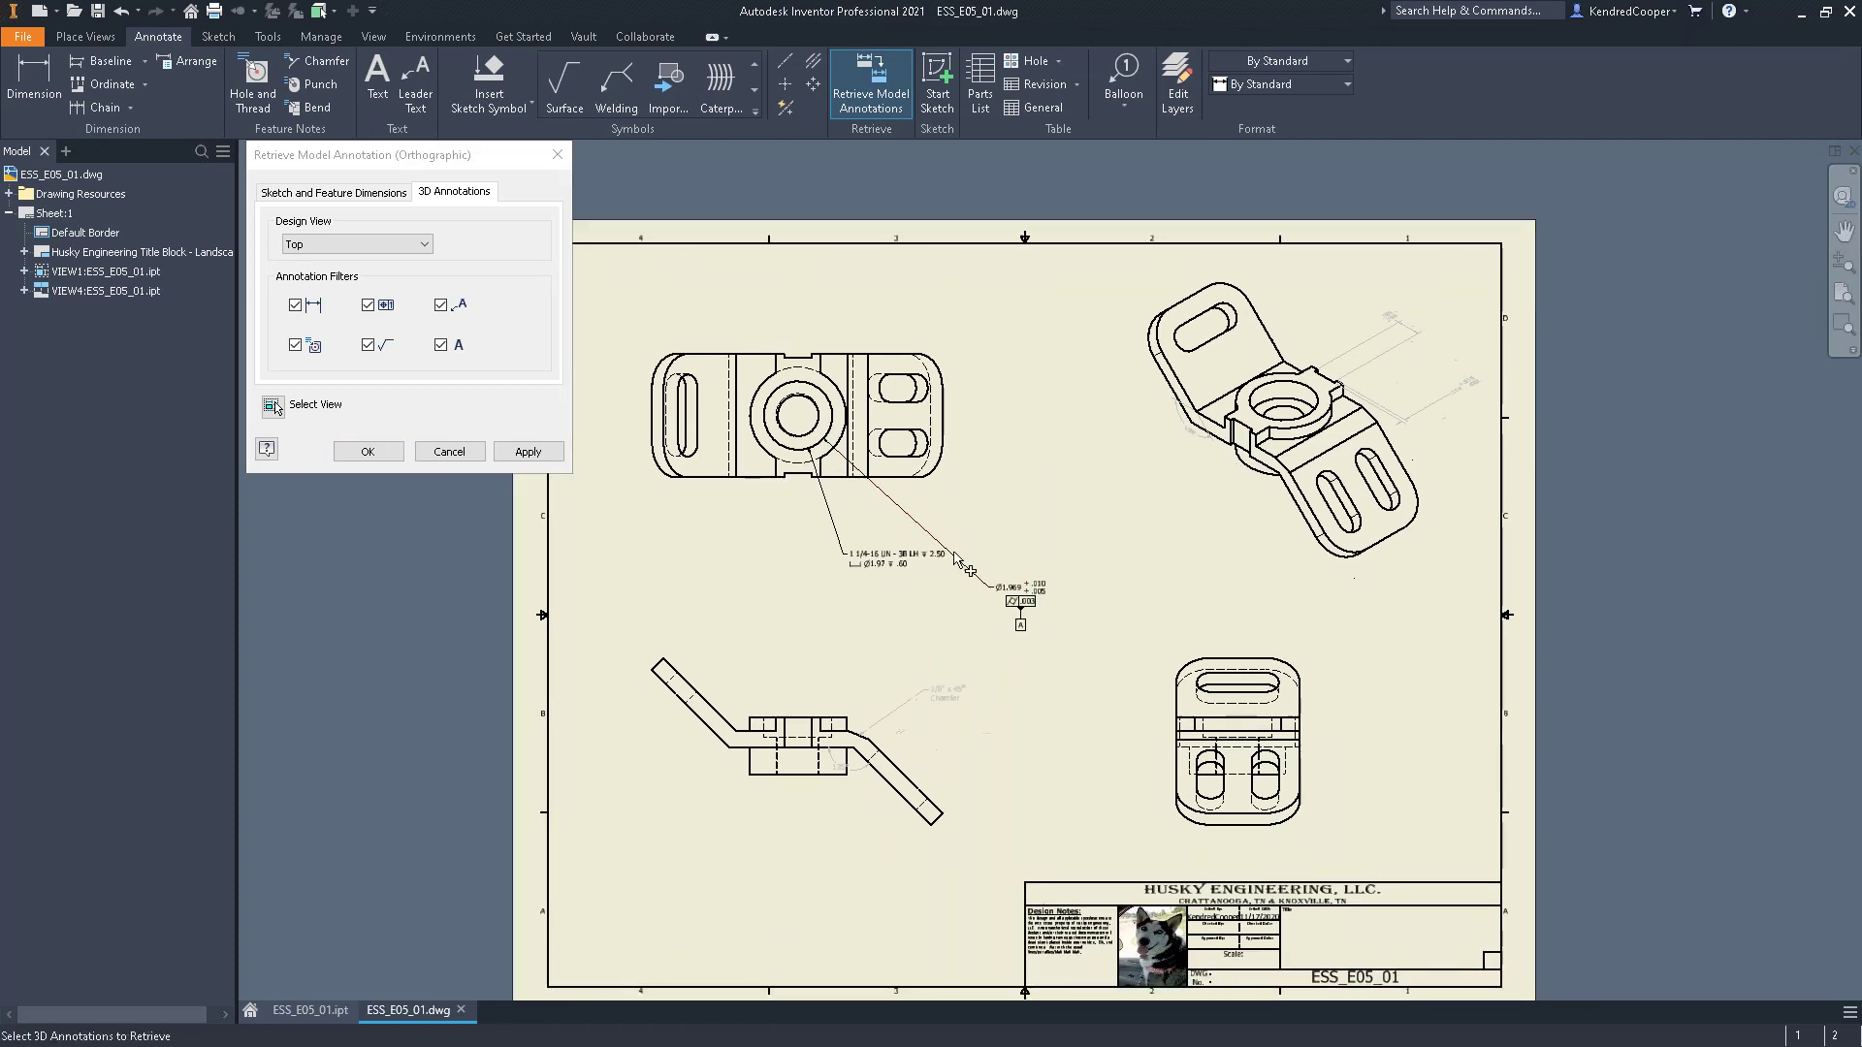
{"action": "left_click", "coordinate": [448, 453]}
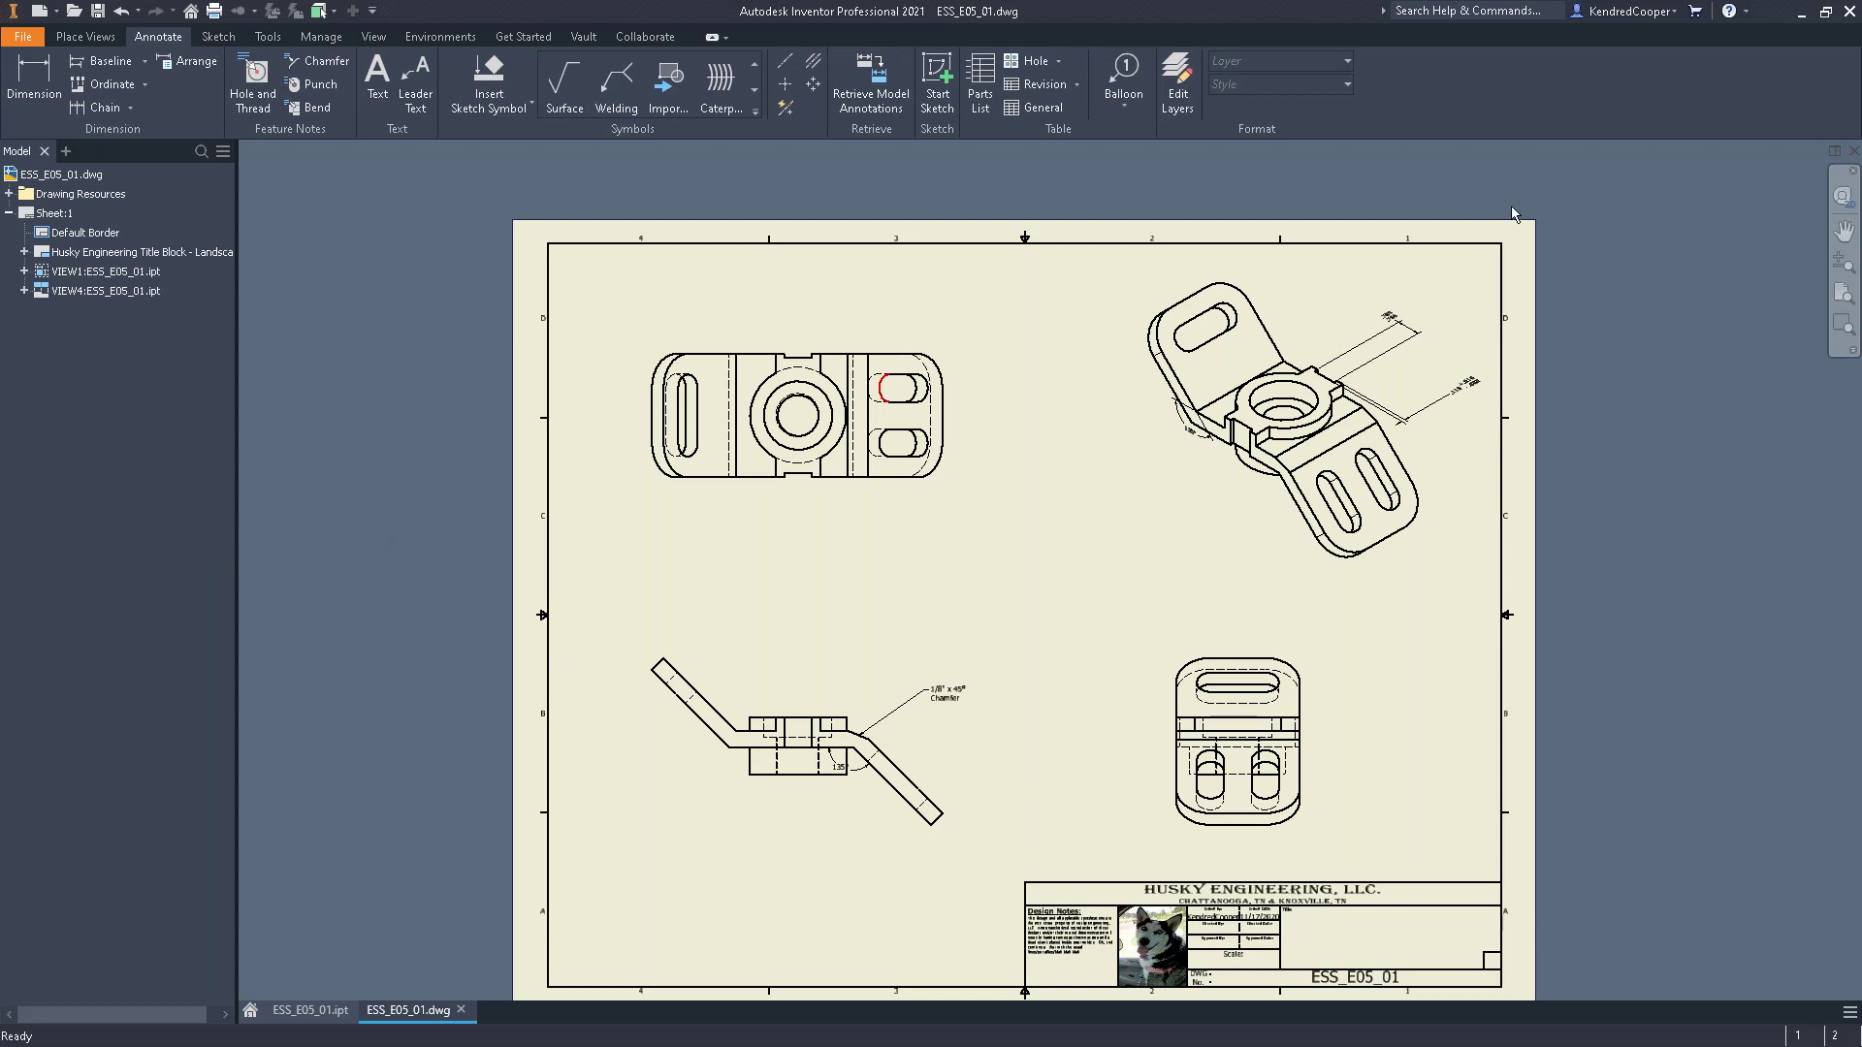
Switch to the ESS_E05_01.ipt part, apply a realistic visual style without edges, and preview it with ray tracing before turning ray tracing off
{"action": "left_click", "coordinate": [310, 1011]}
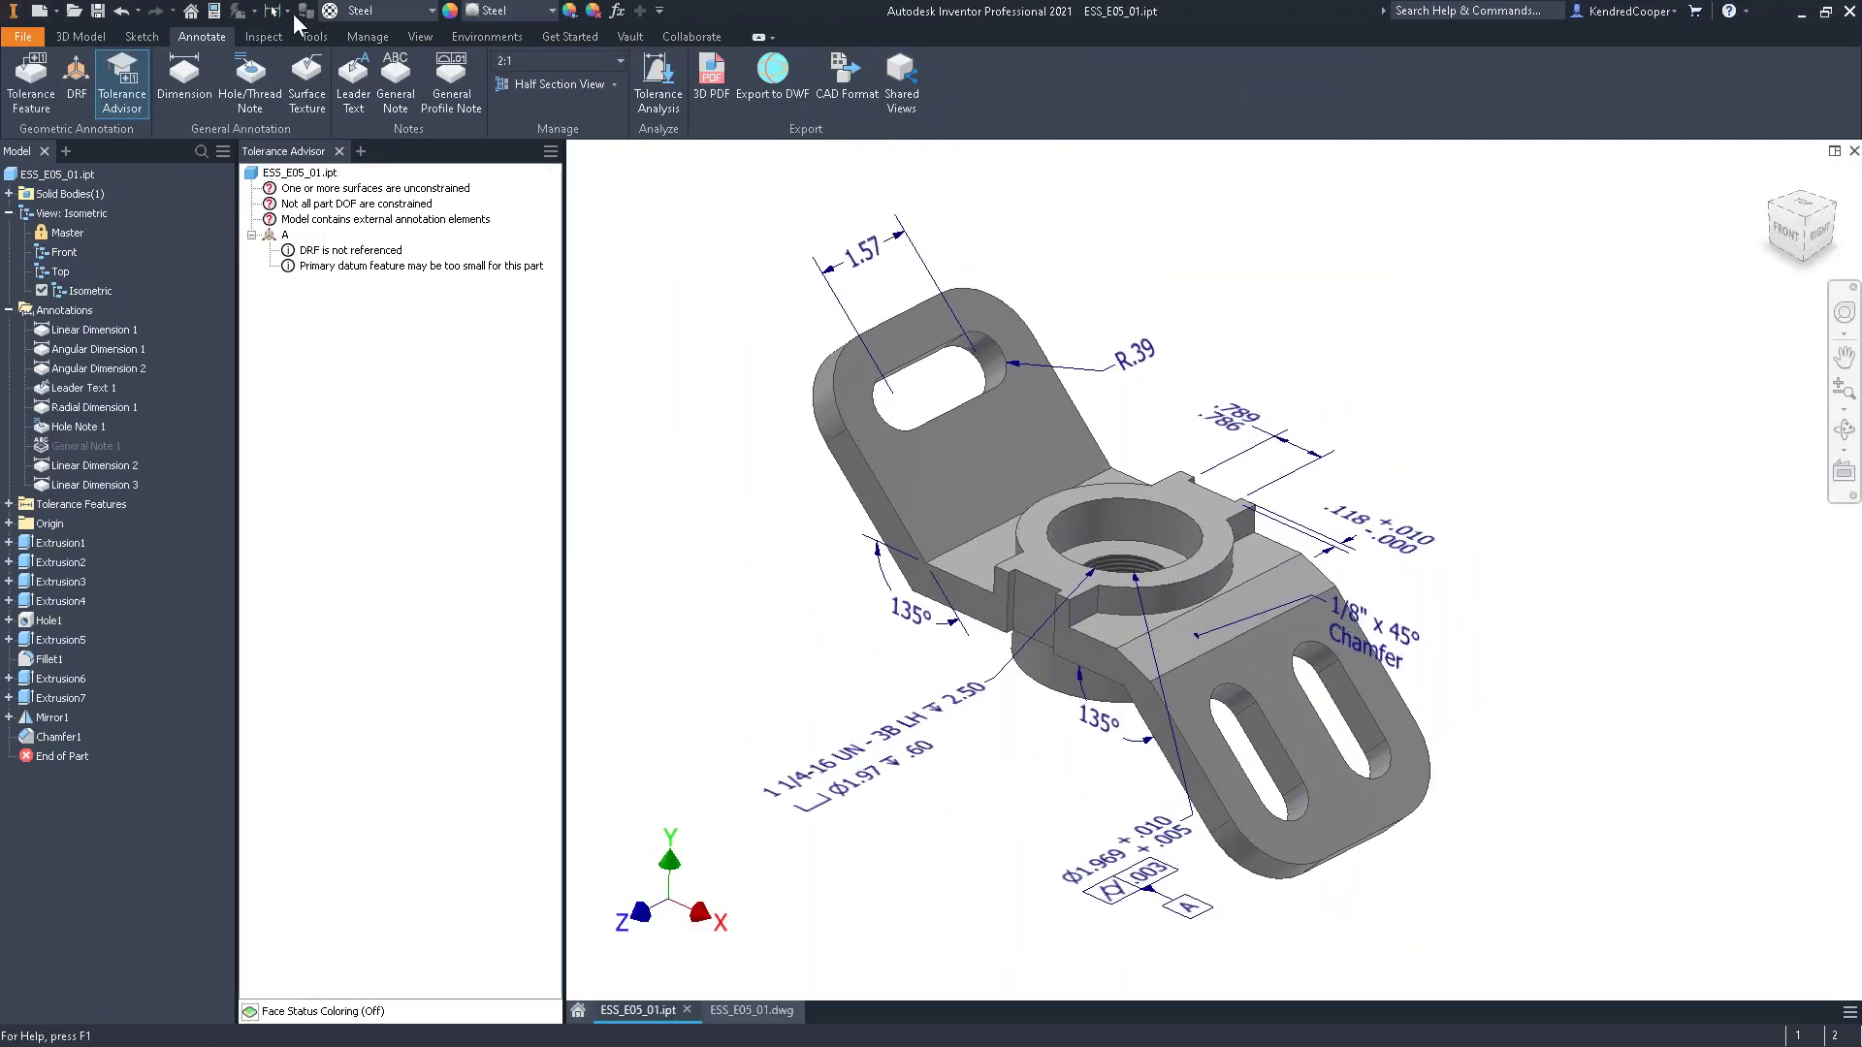
{"action": "left_click", "coordinate": [81, 37]}
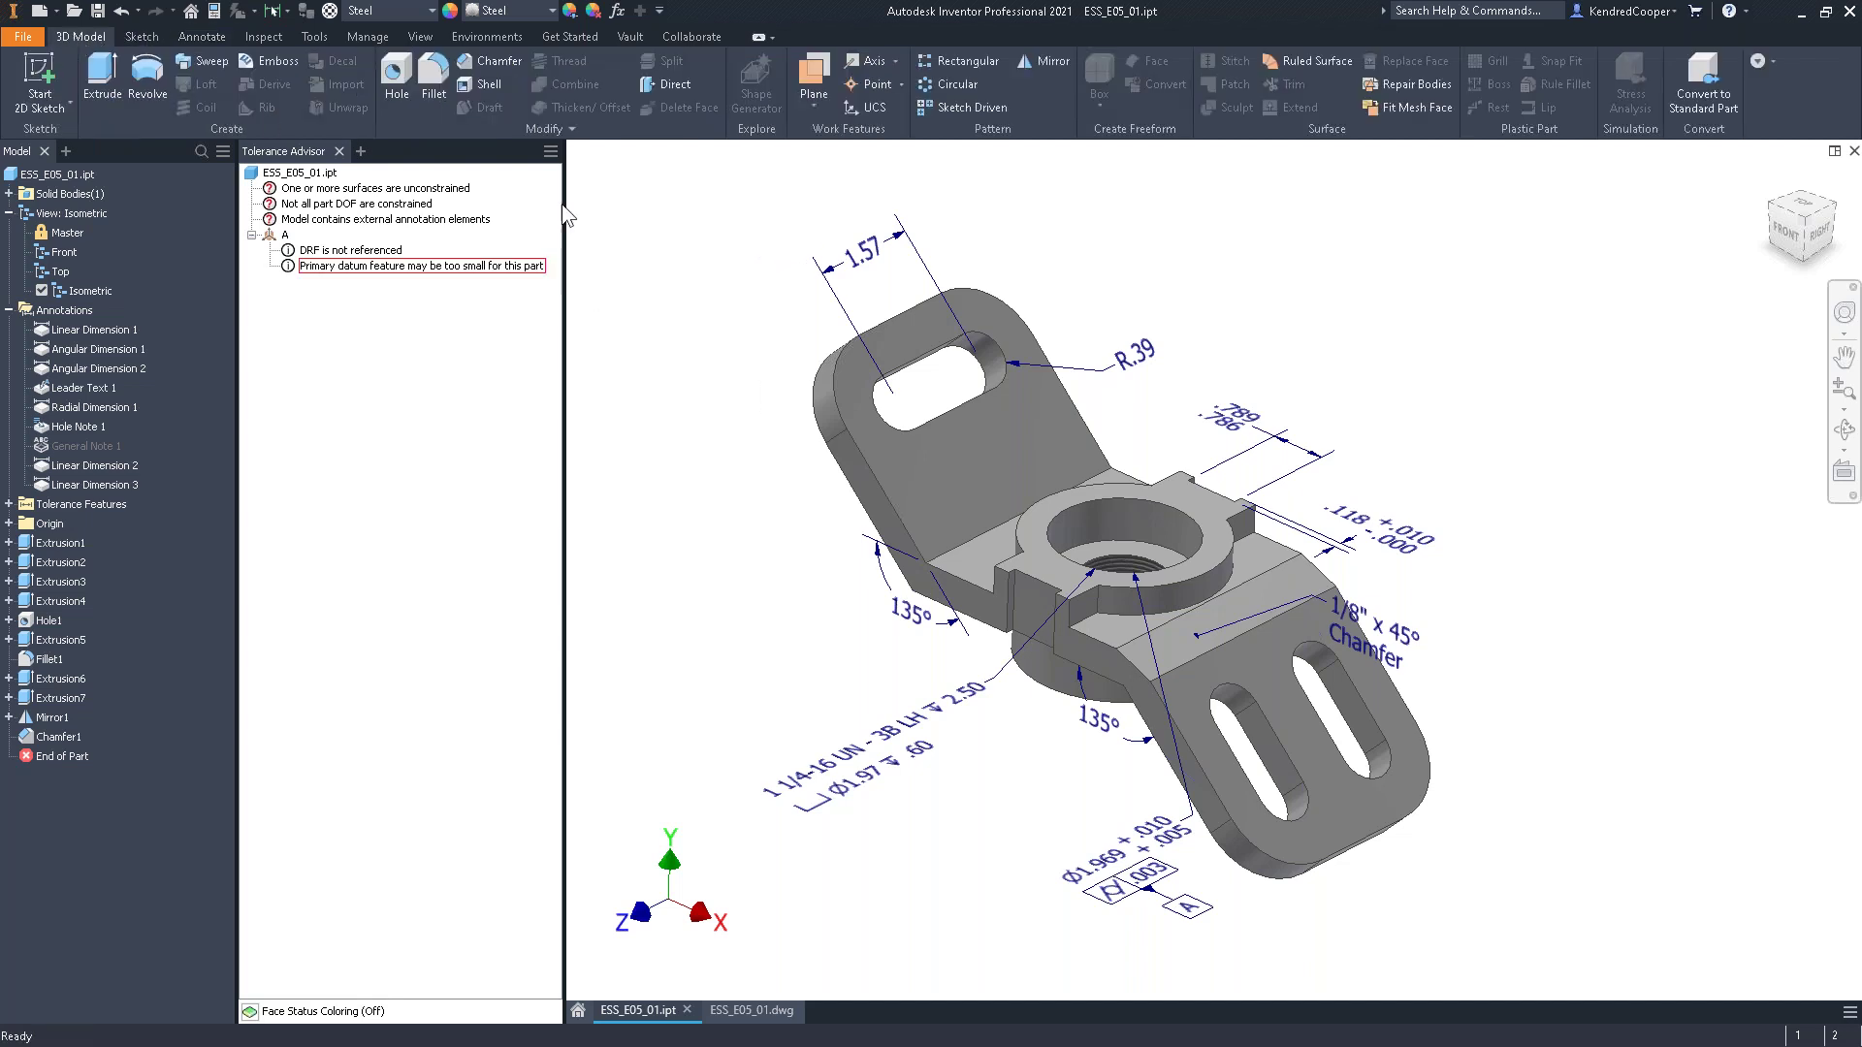
{"action": "left_click", "coordinate": [420, 39]}
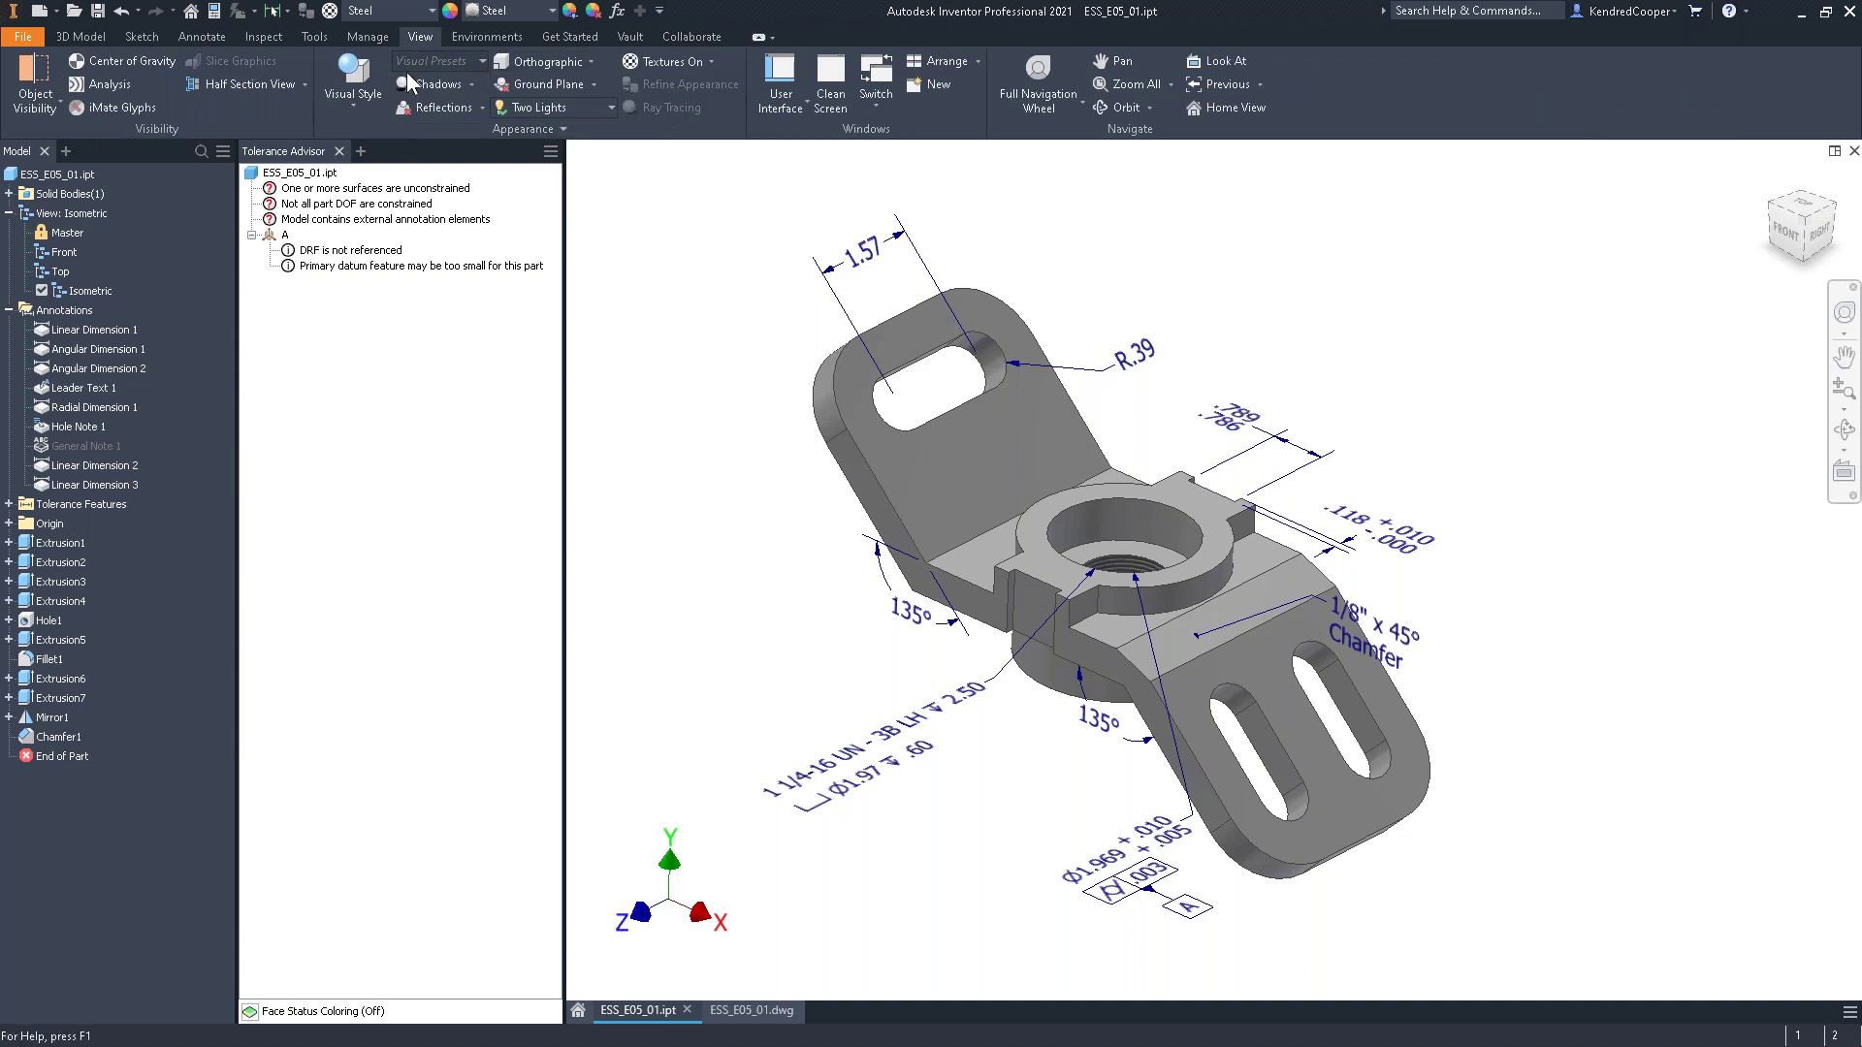
{"action": "left_click", "coordinate": [354, 92]}
{"action": "left_click", "coordinate": [417, 145]}
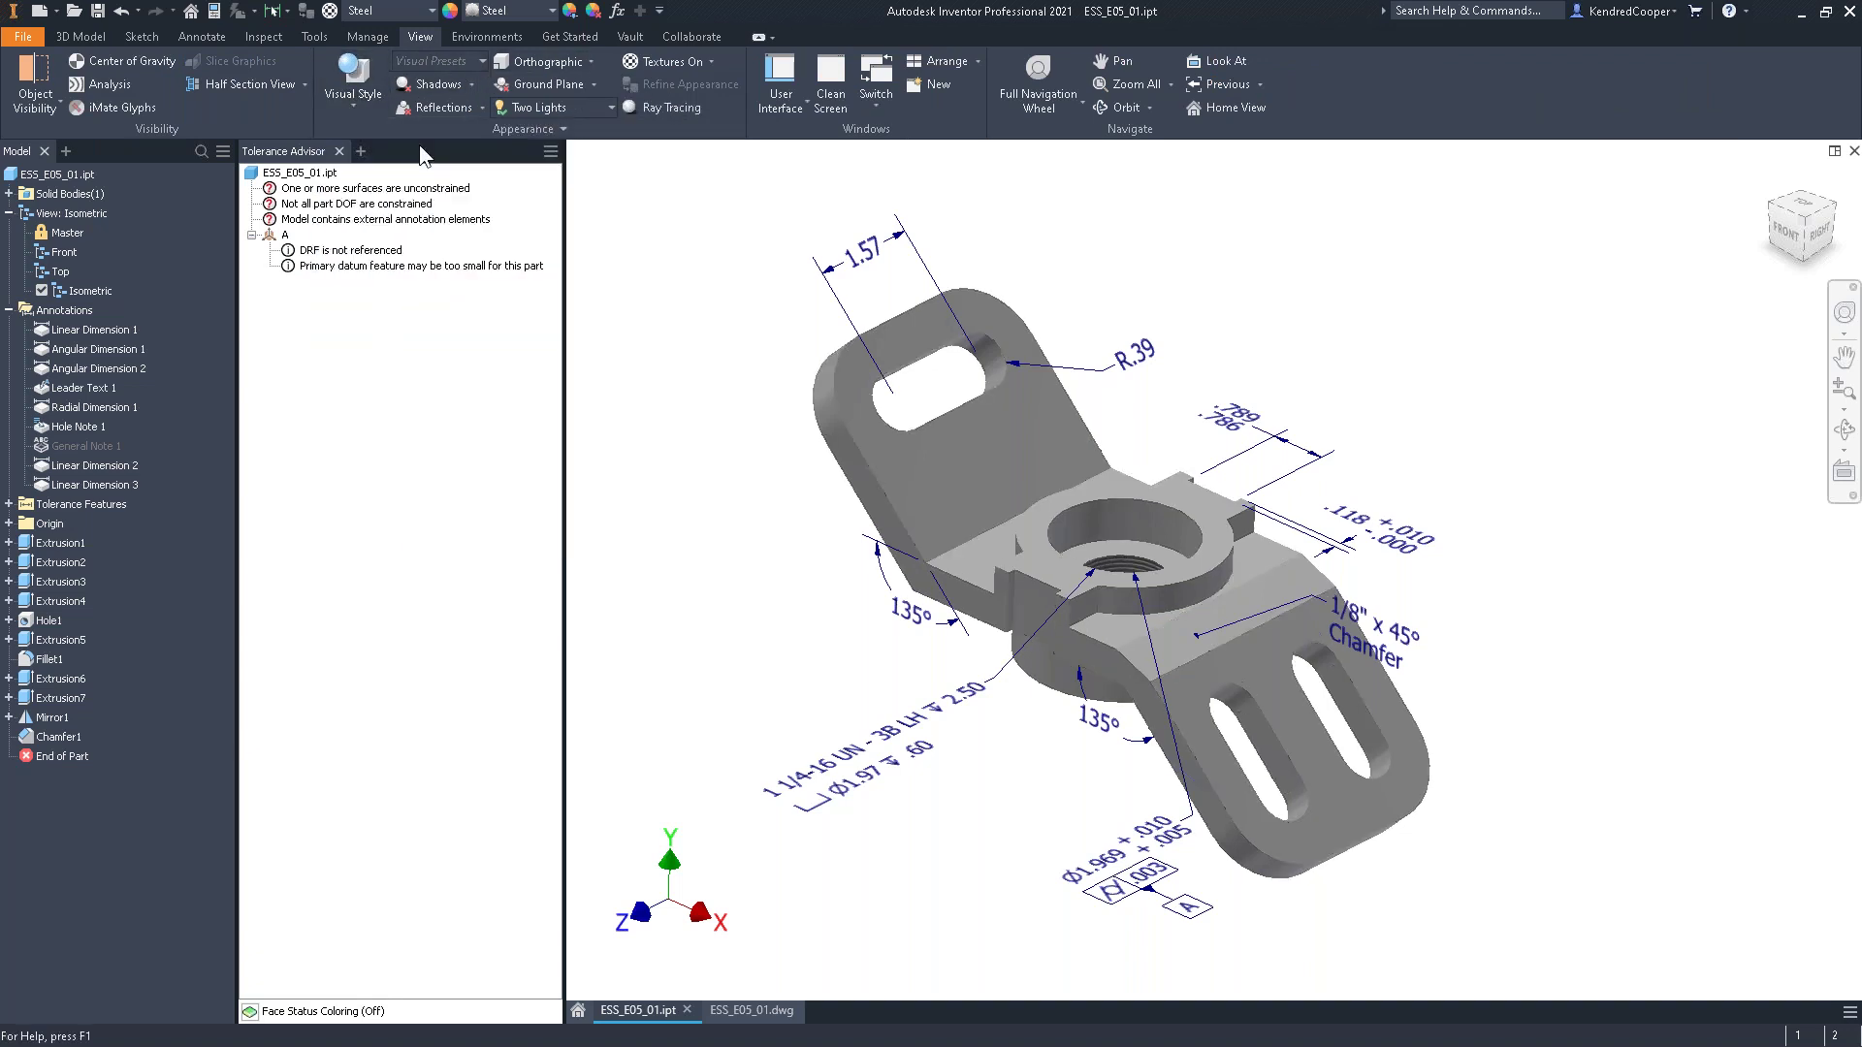
{"action": "left_click", "coordinate": [667, 108]}
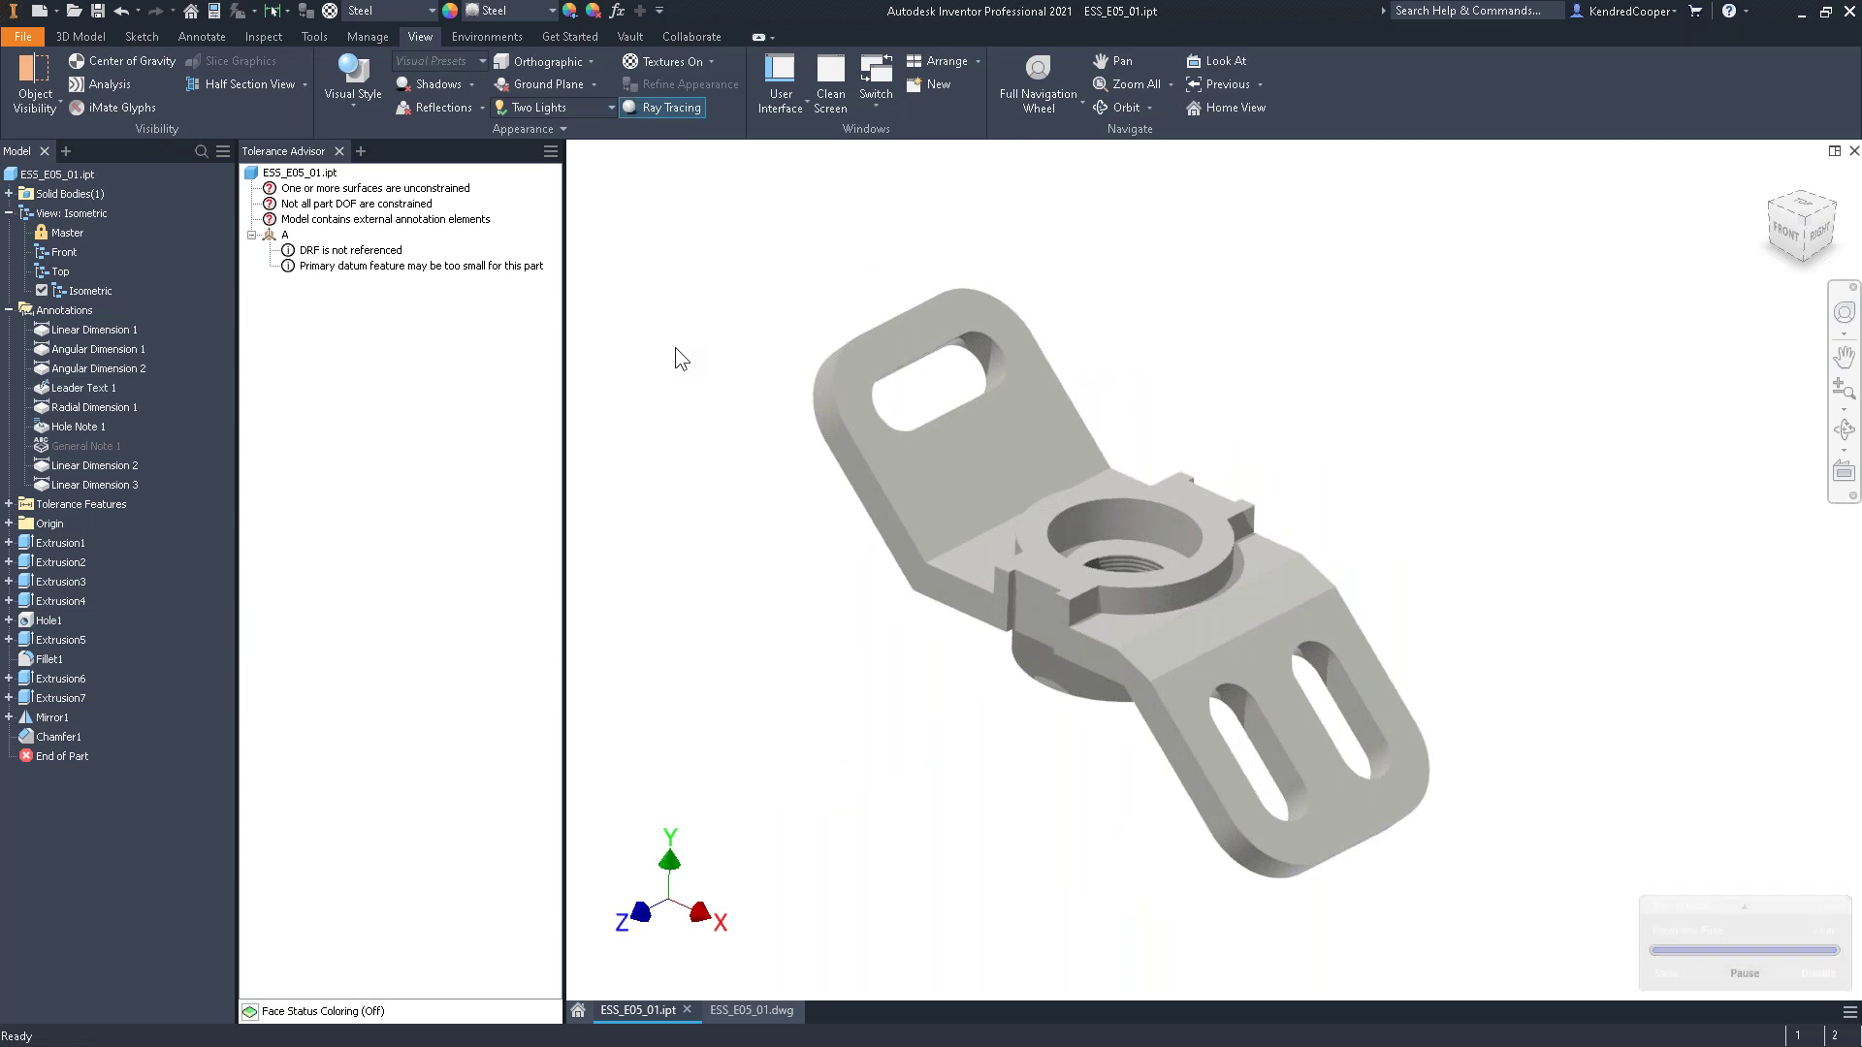
{"action": "left_click", "coordinate": [657, 108]}
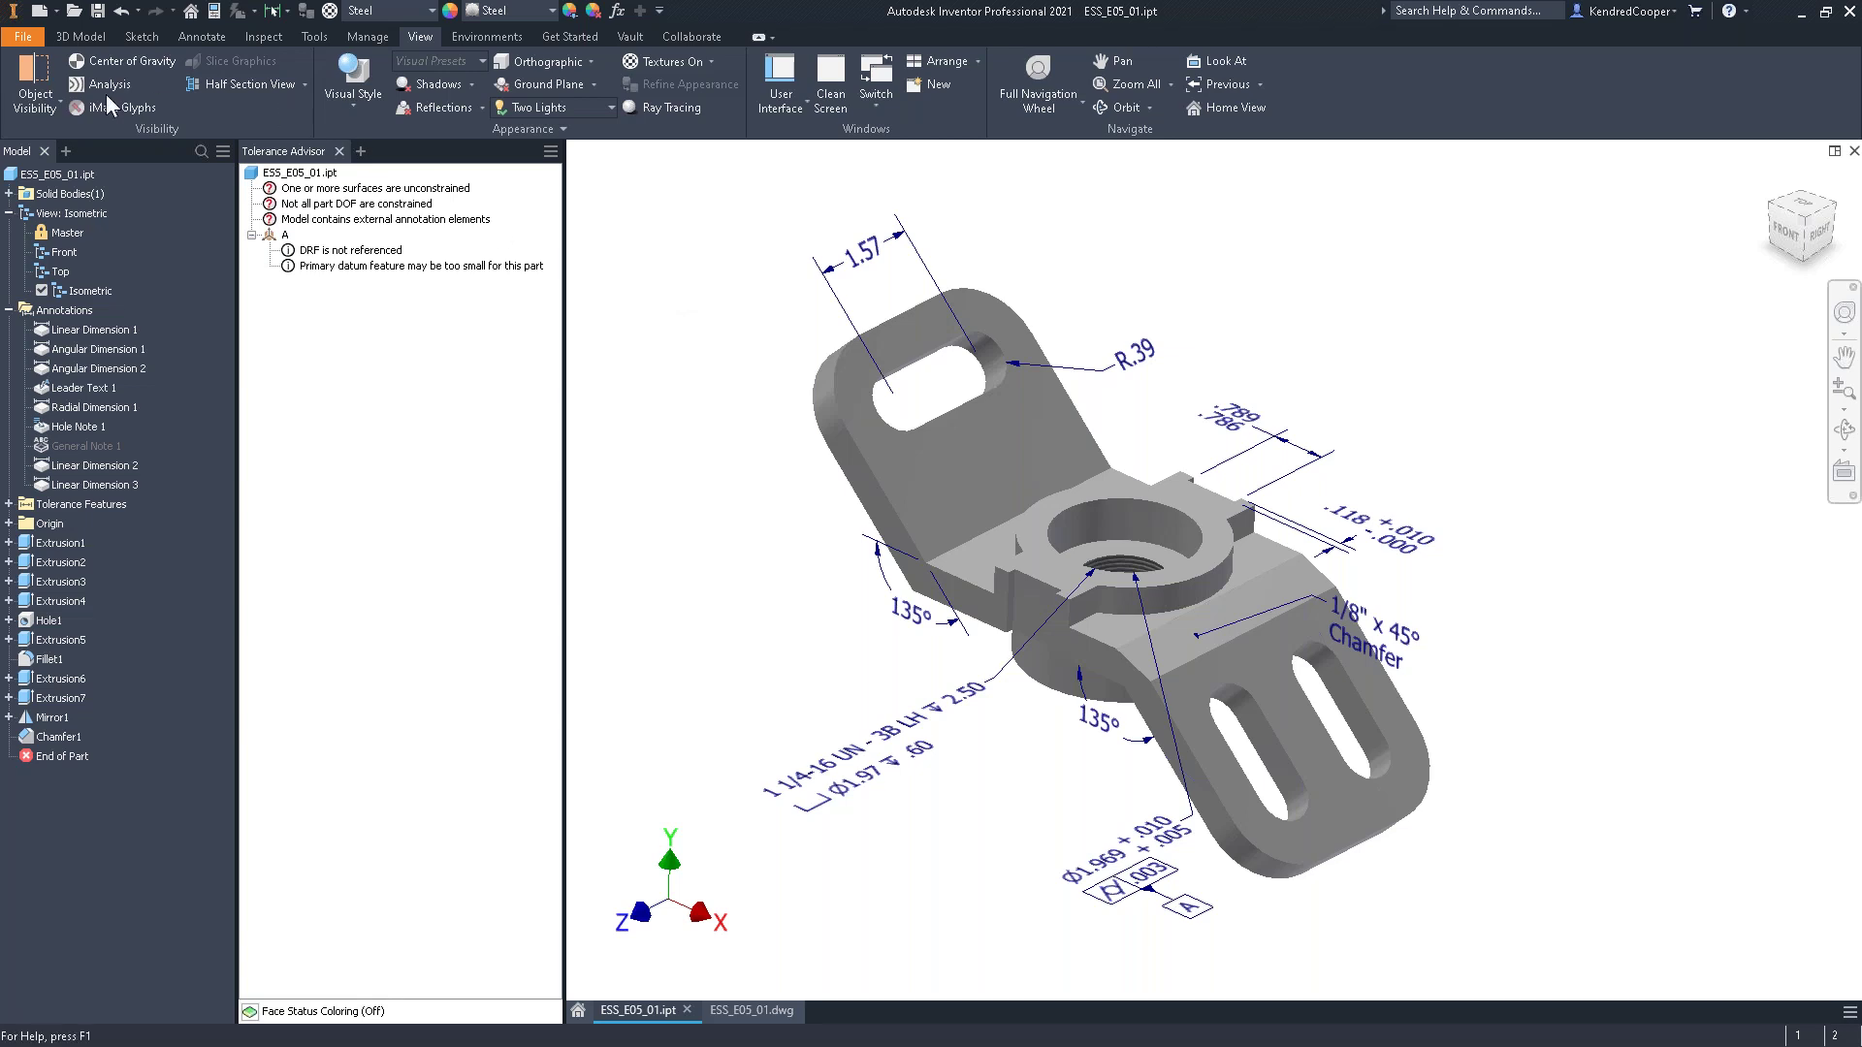
Check the file types offered for exporting the part as an image, and cancel the export
{"action": "left_click", "coordinate": [23, 39]}
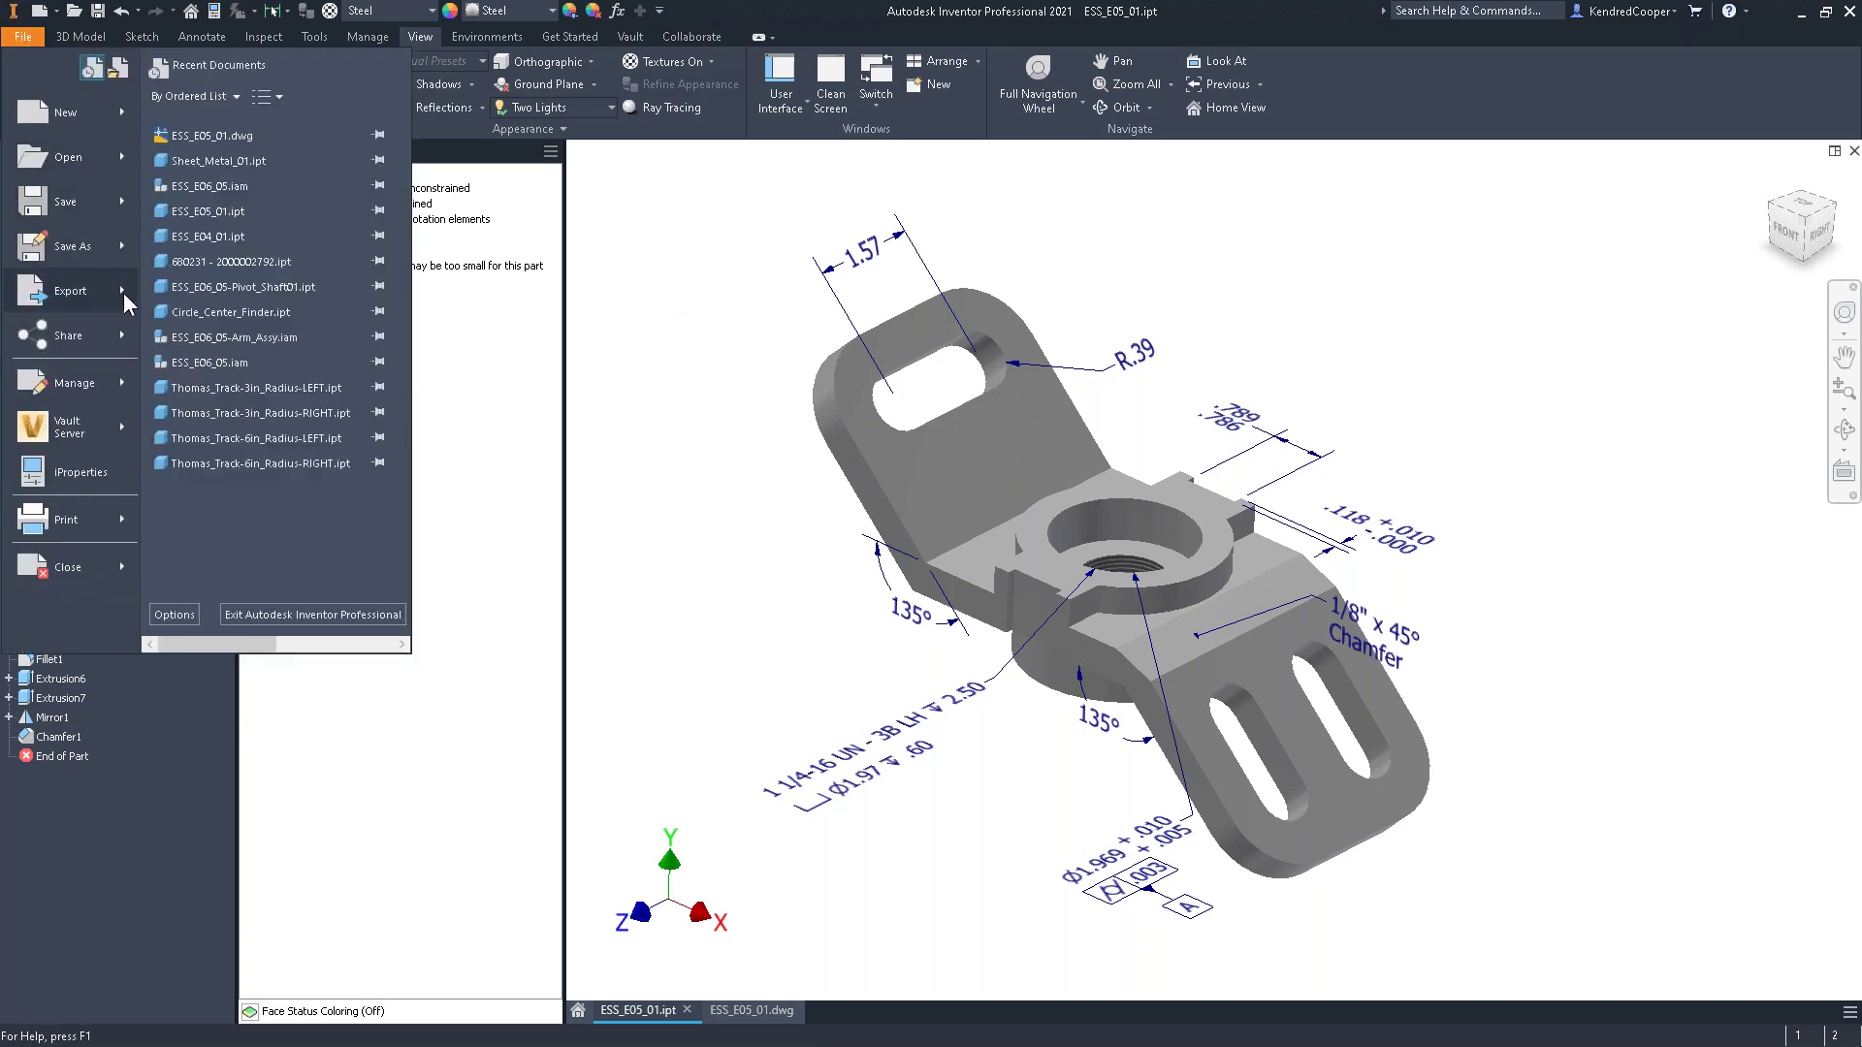
{"action": "mouse_move", "coordinate": [124, 293]}
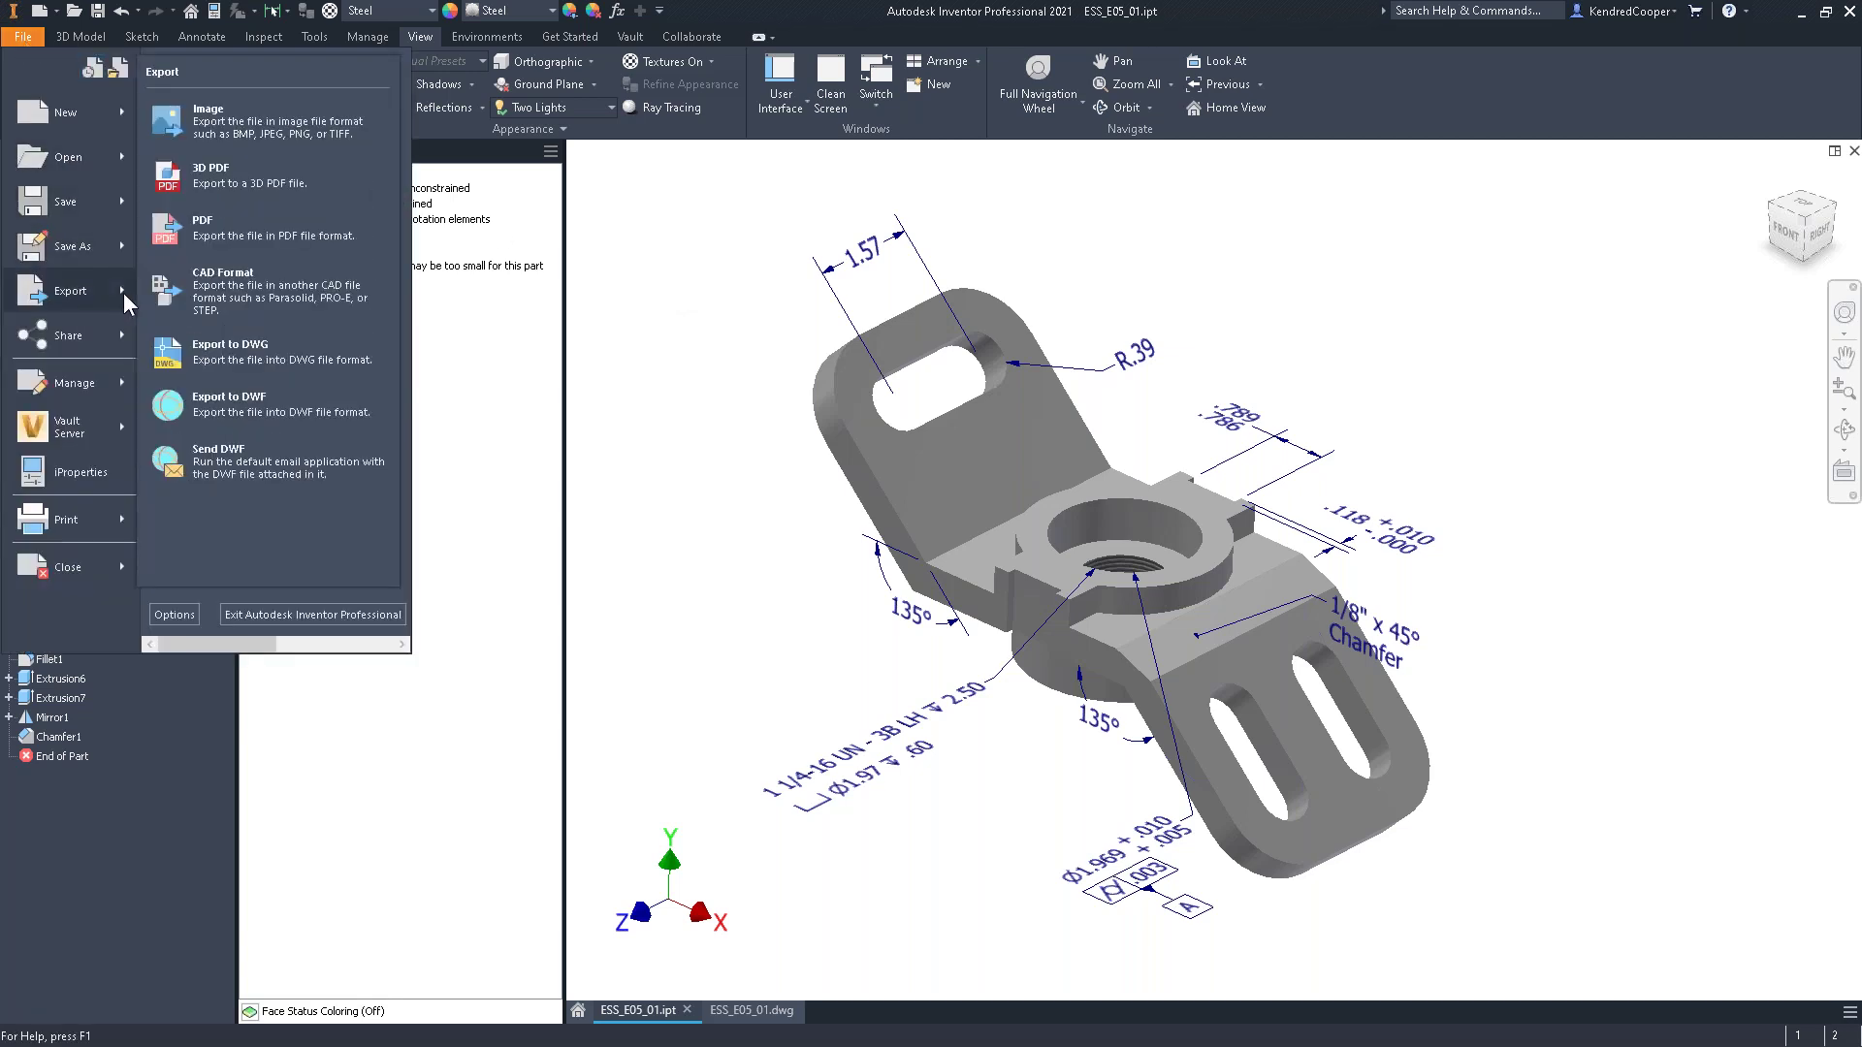
{"action": "left_click", "coordinate": [263, 142]}
{"action": "left_click", "coordinate": [822, 739]}
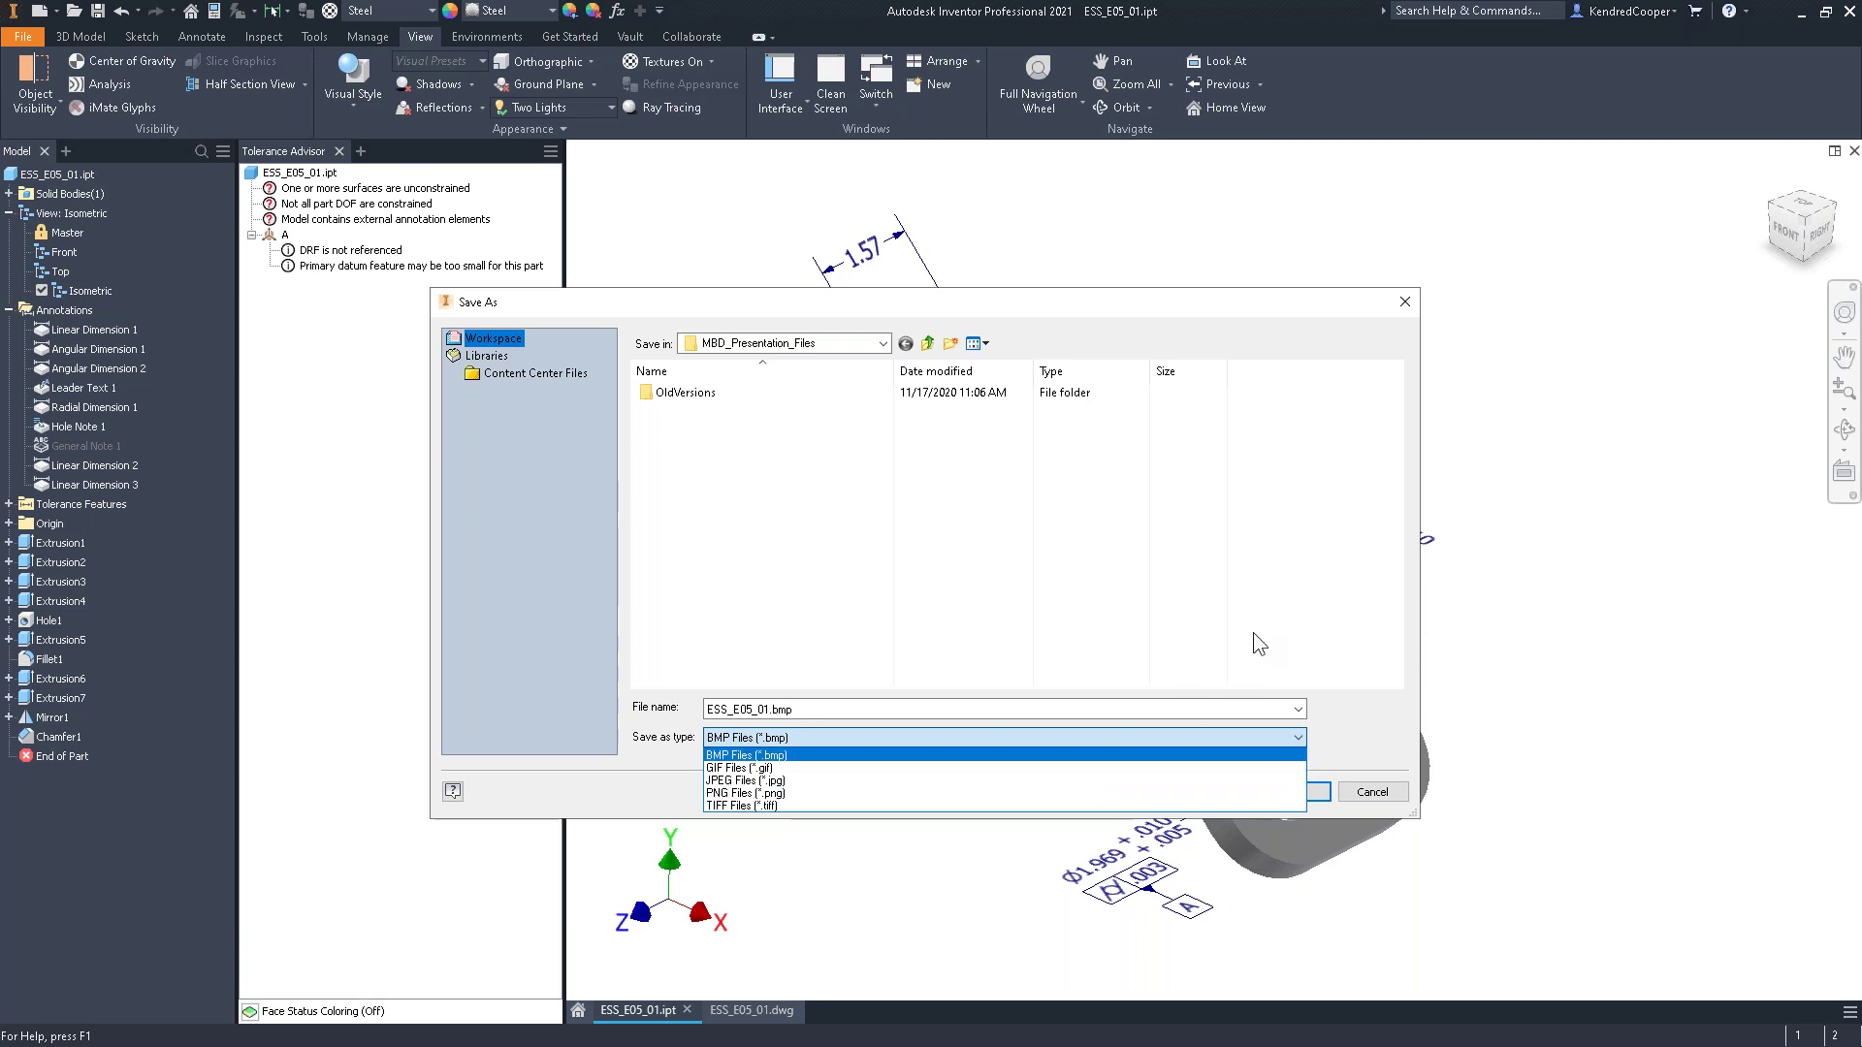
{"action": "left_click", "coordinate": [1375, 791]}
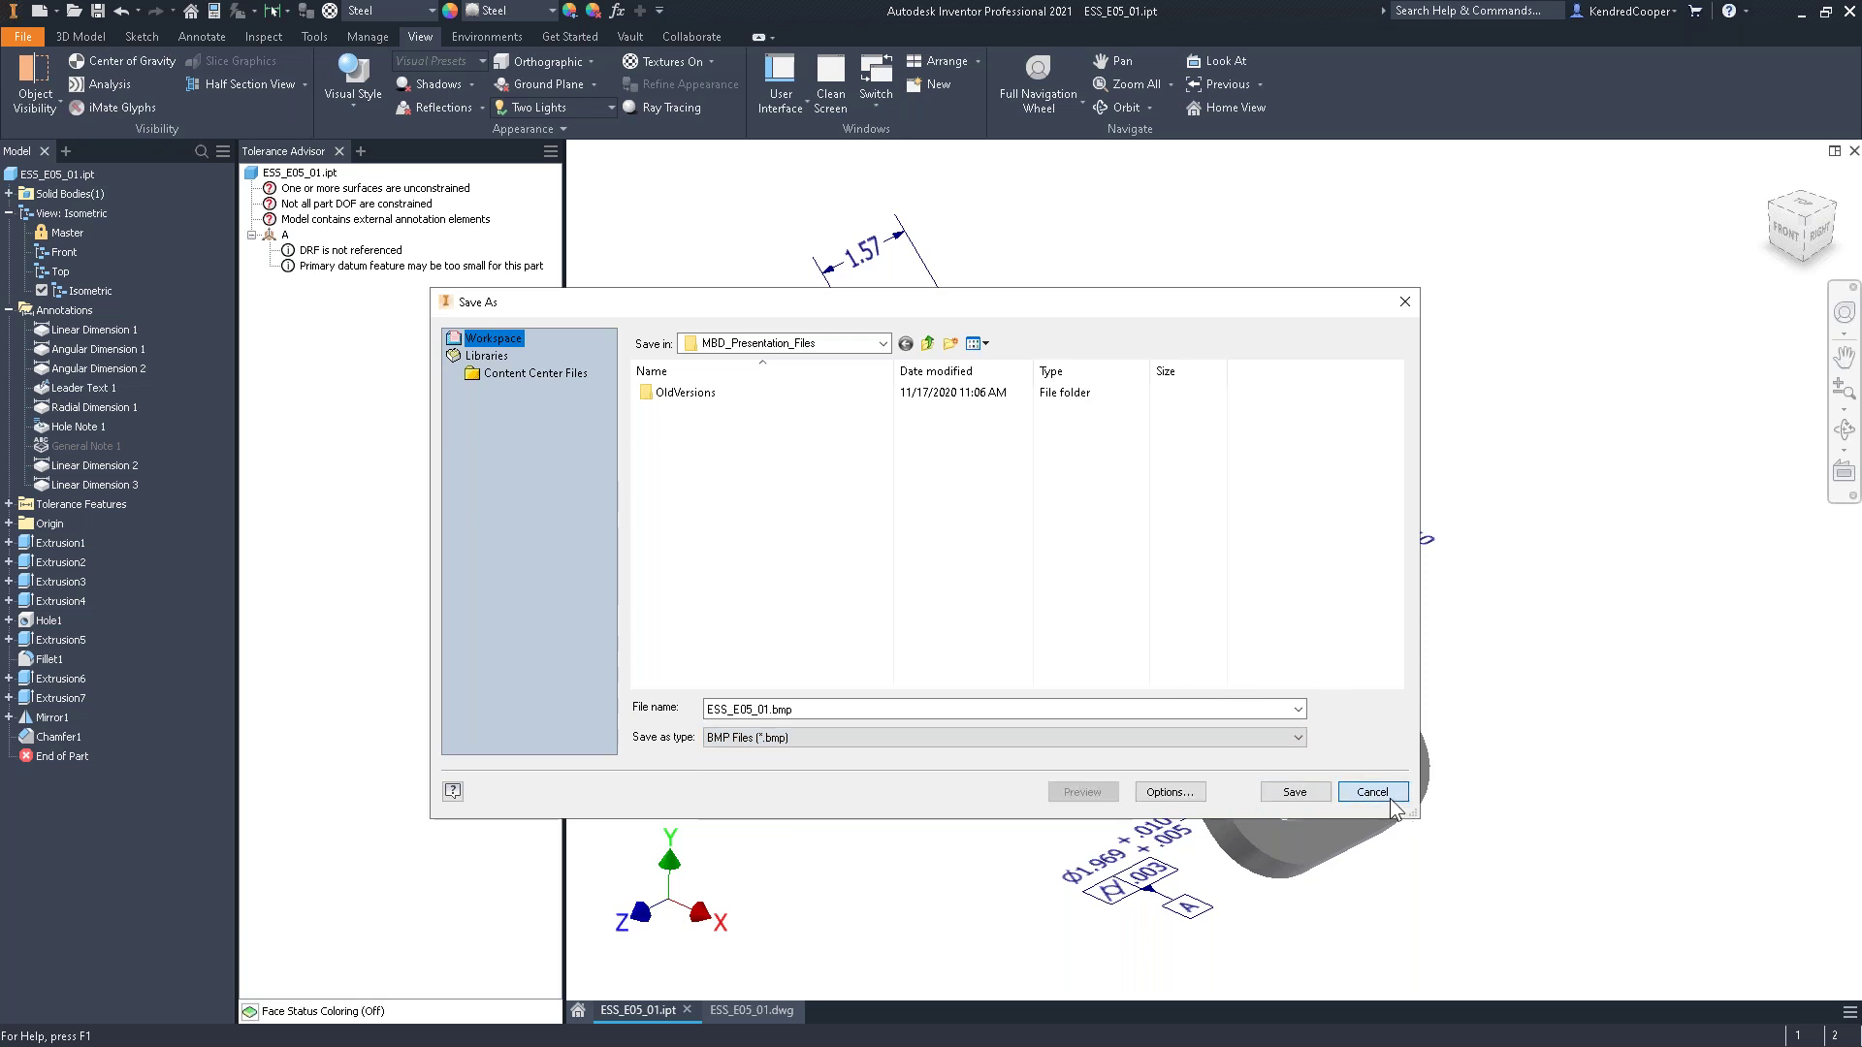
{"action": "left_click", "coordinate": [1372, 791]}
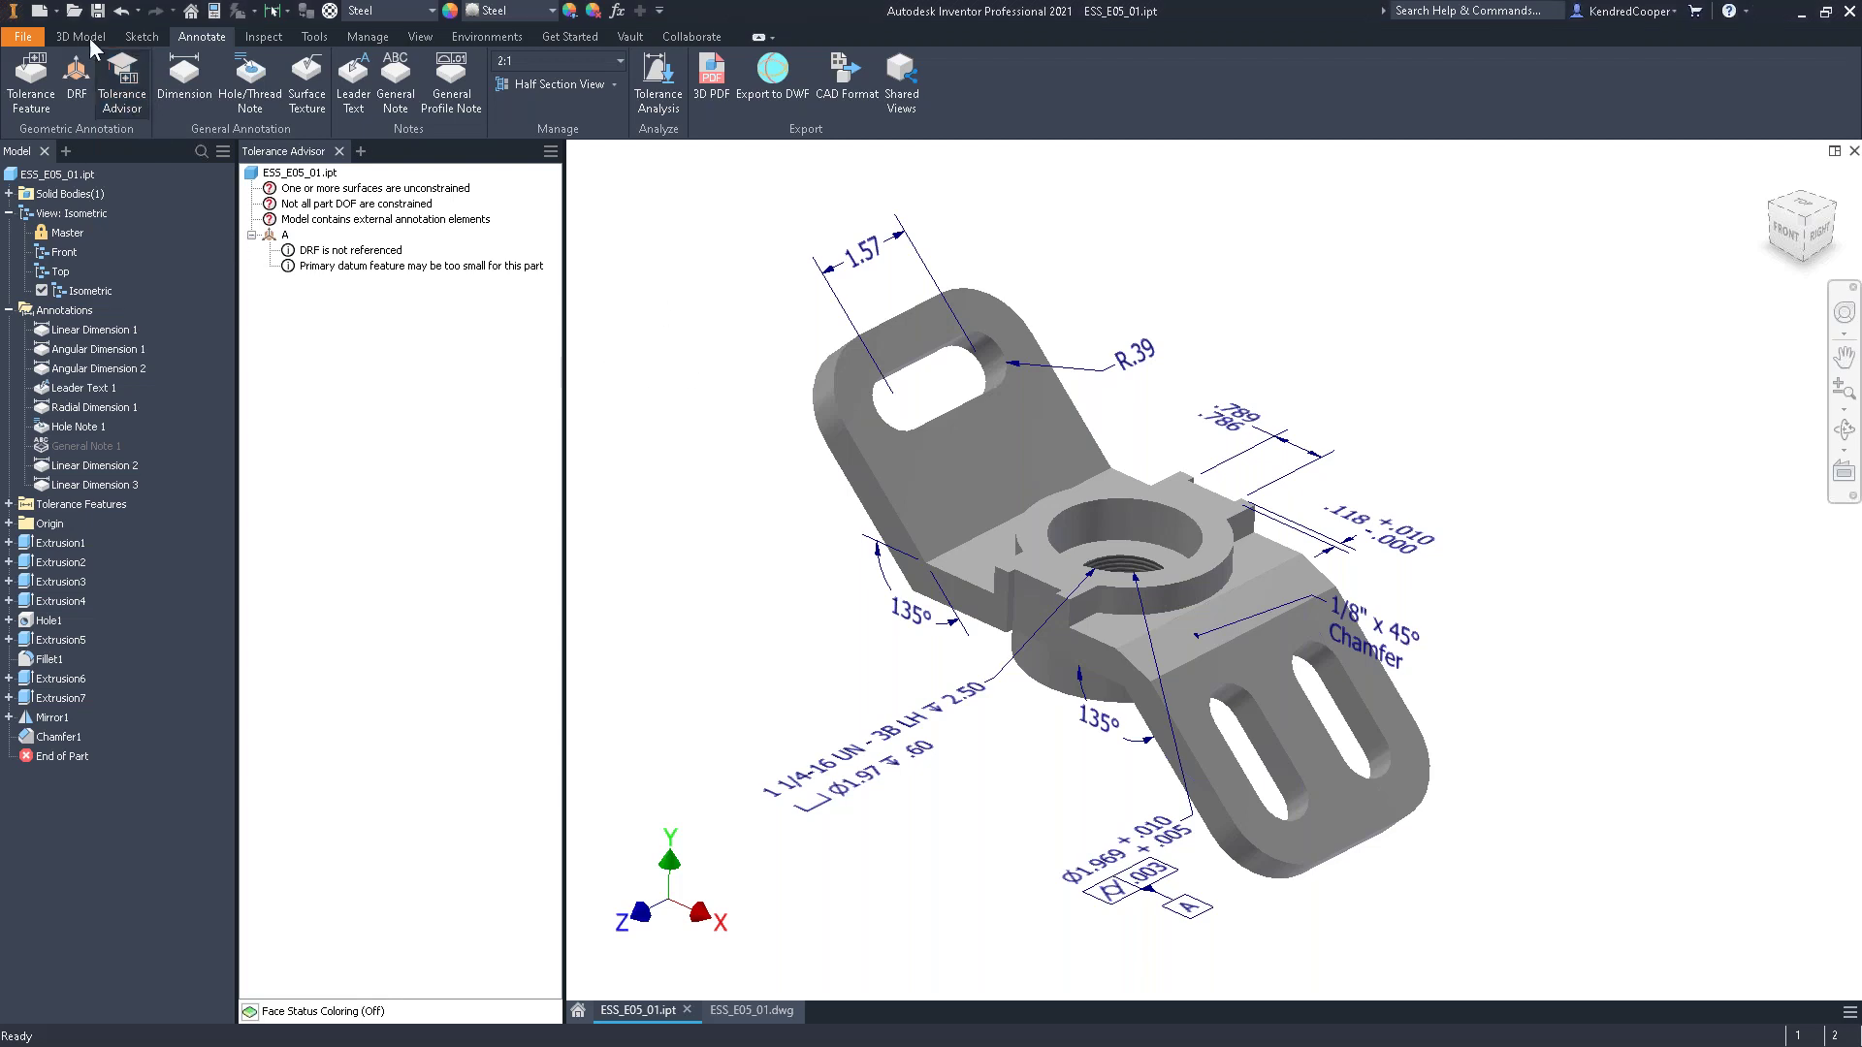
{"action": "left_click", "coordinate": [73, 11]}
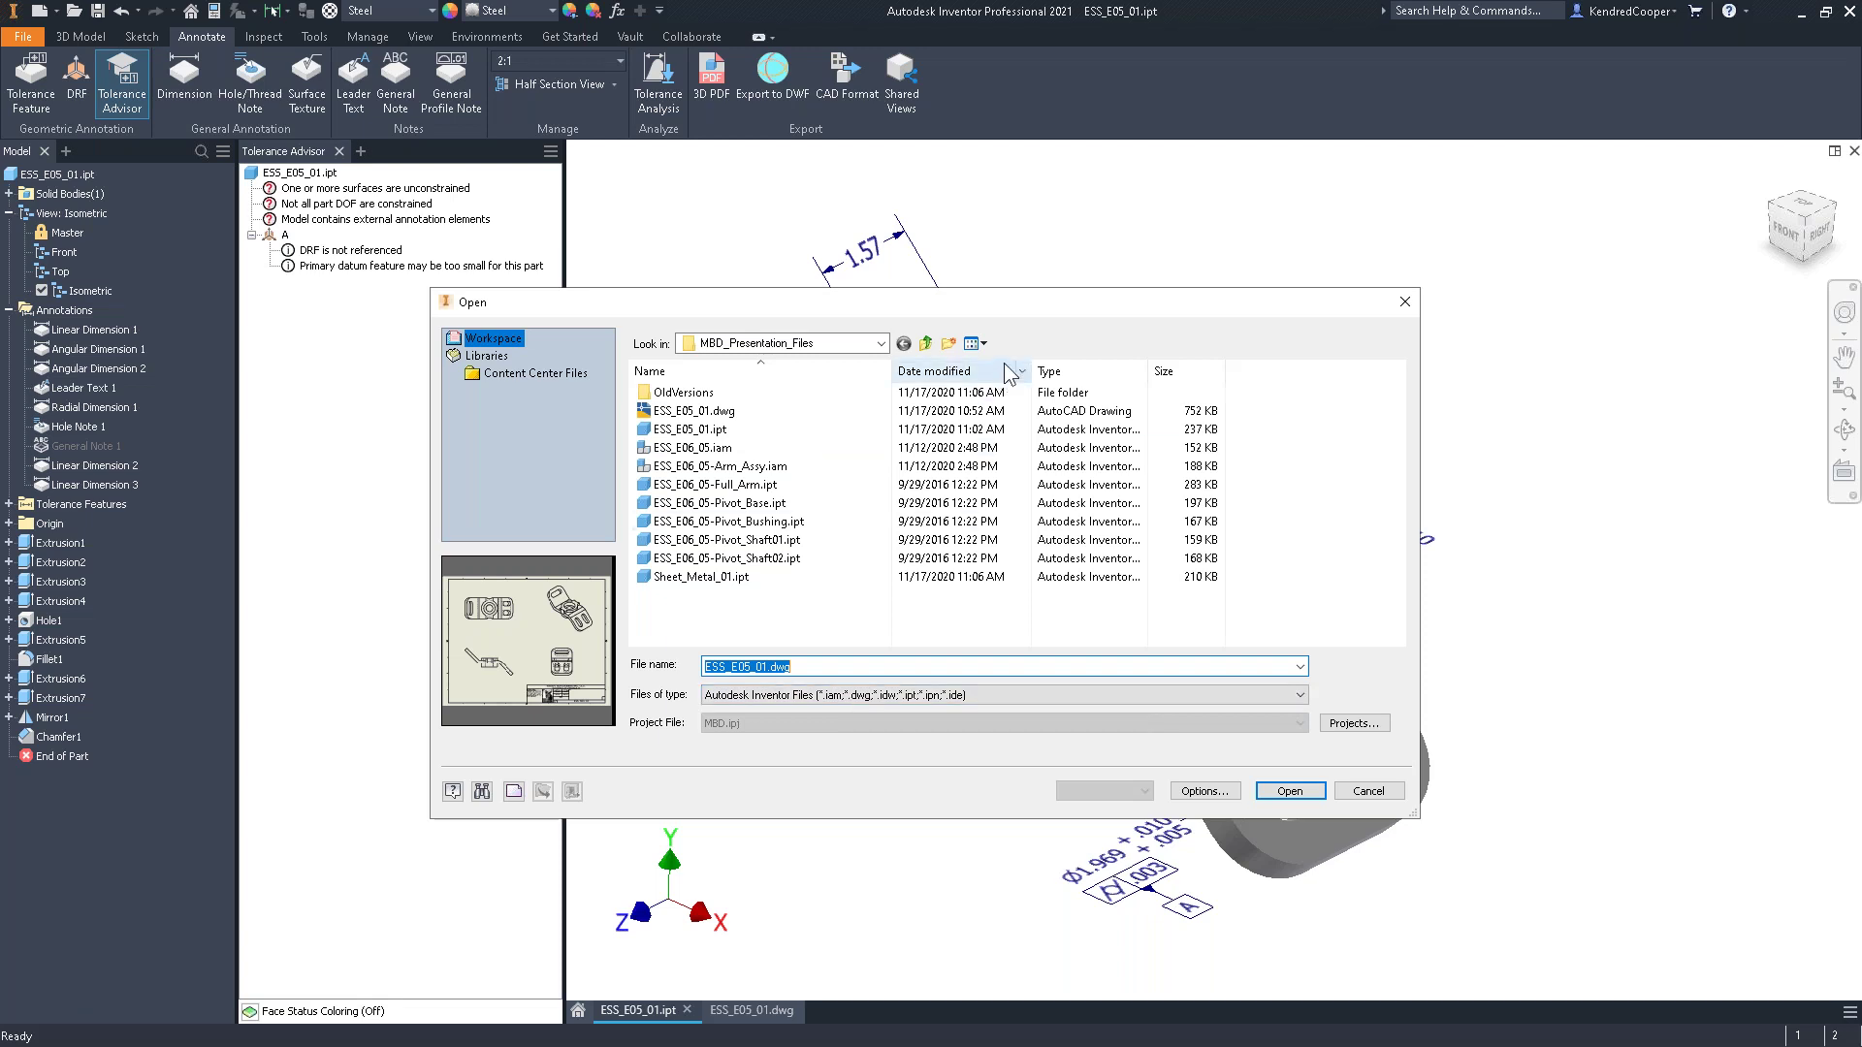
{"action": "left_click", "coordinate": [1177, 693]}
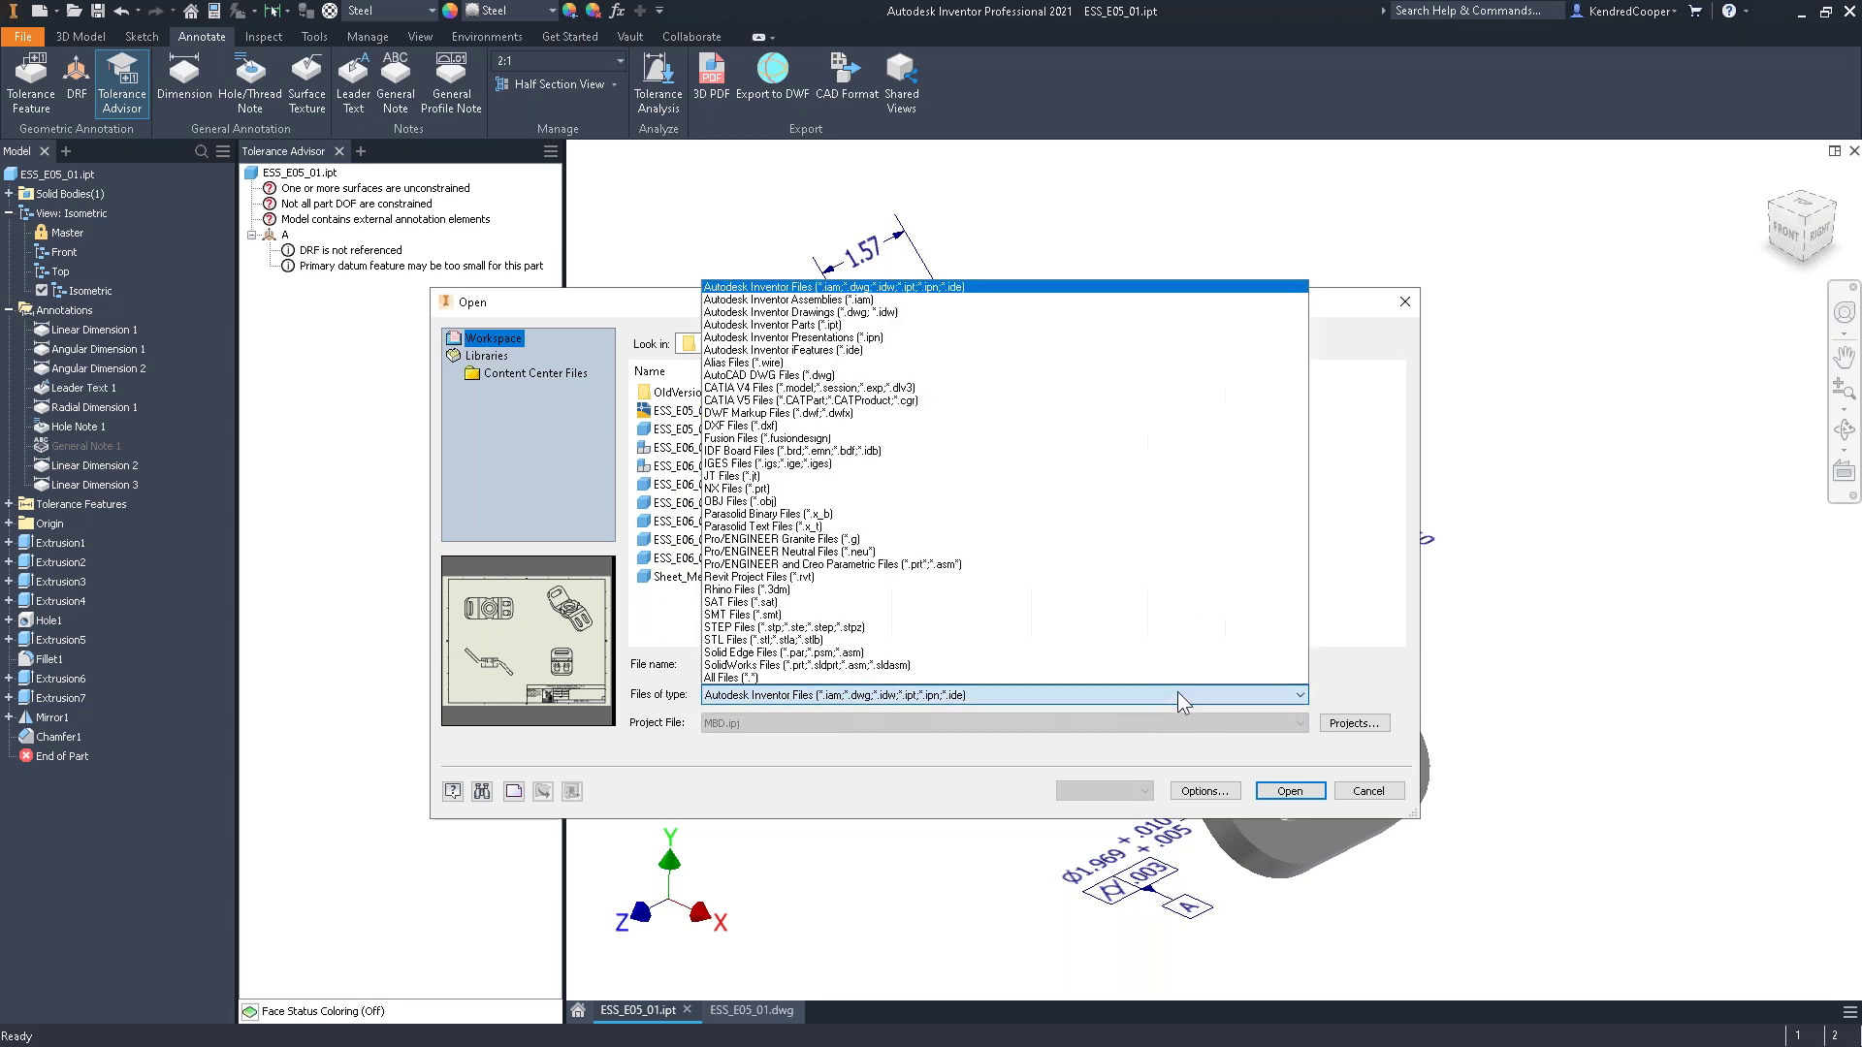
{"action": "left_click", "coordinate": [1032, 628]}
{"action": "left_click", "coordinate": [713, 415]}
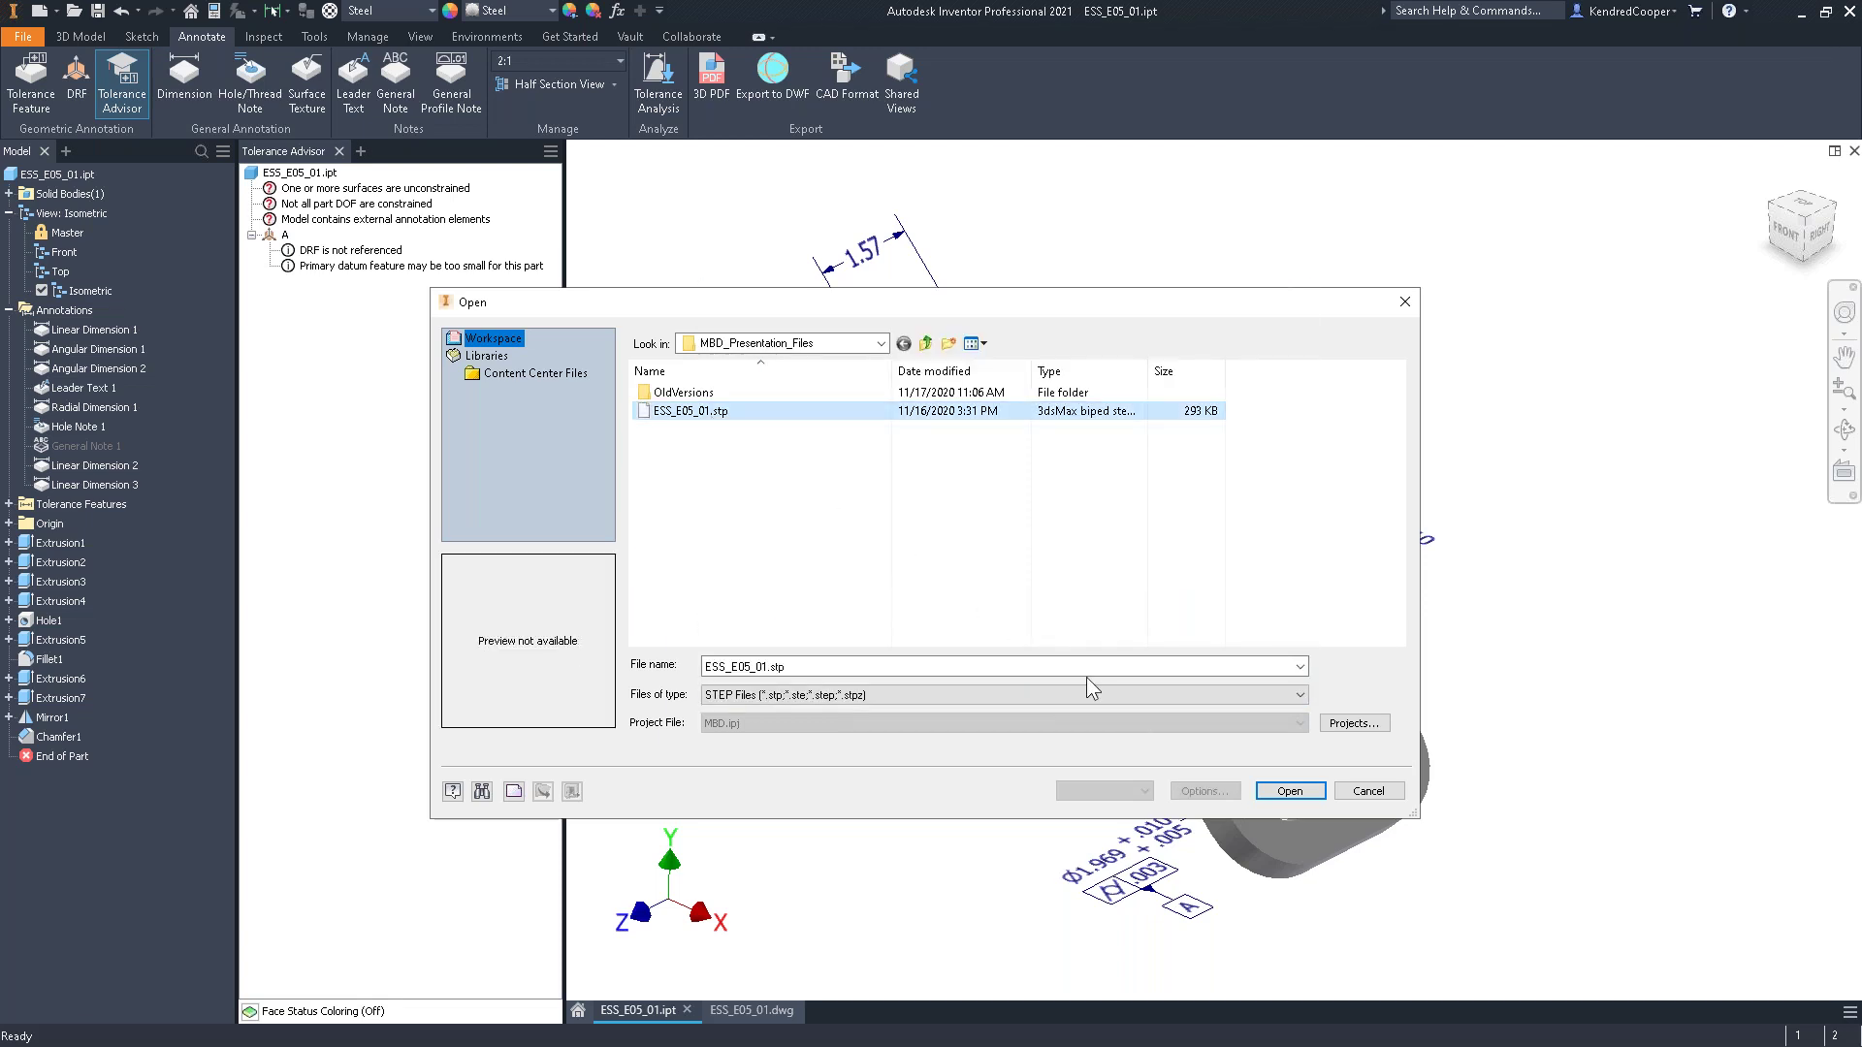
{"action": "left_click", "coordinate": [1368, 790]}
Close the ESS_E05_01.ipt part and the ESS_E05_01.dwg drawing without saving either file
{"action": "left_click", "coordinate": [690, 1010]}
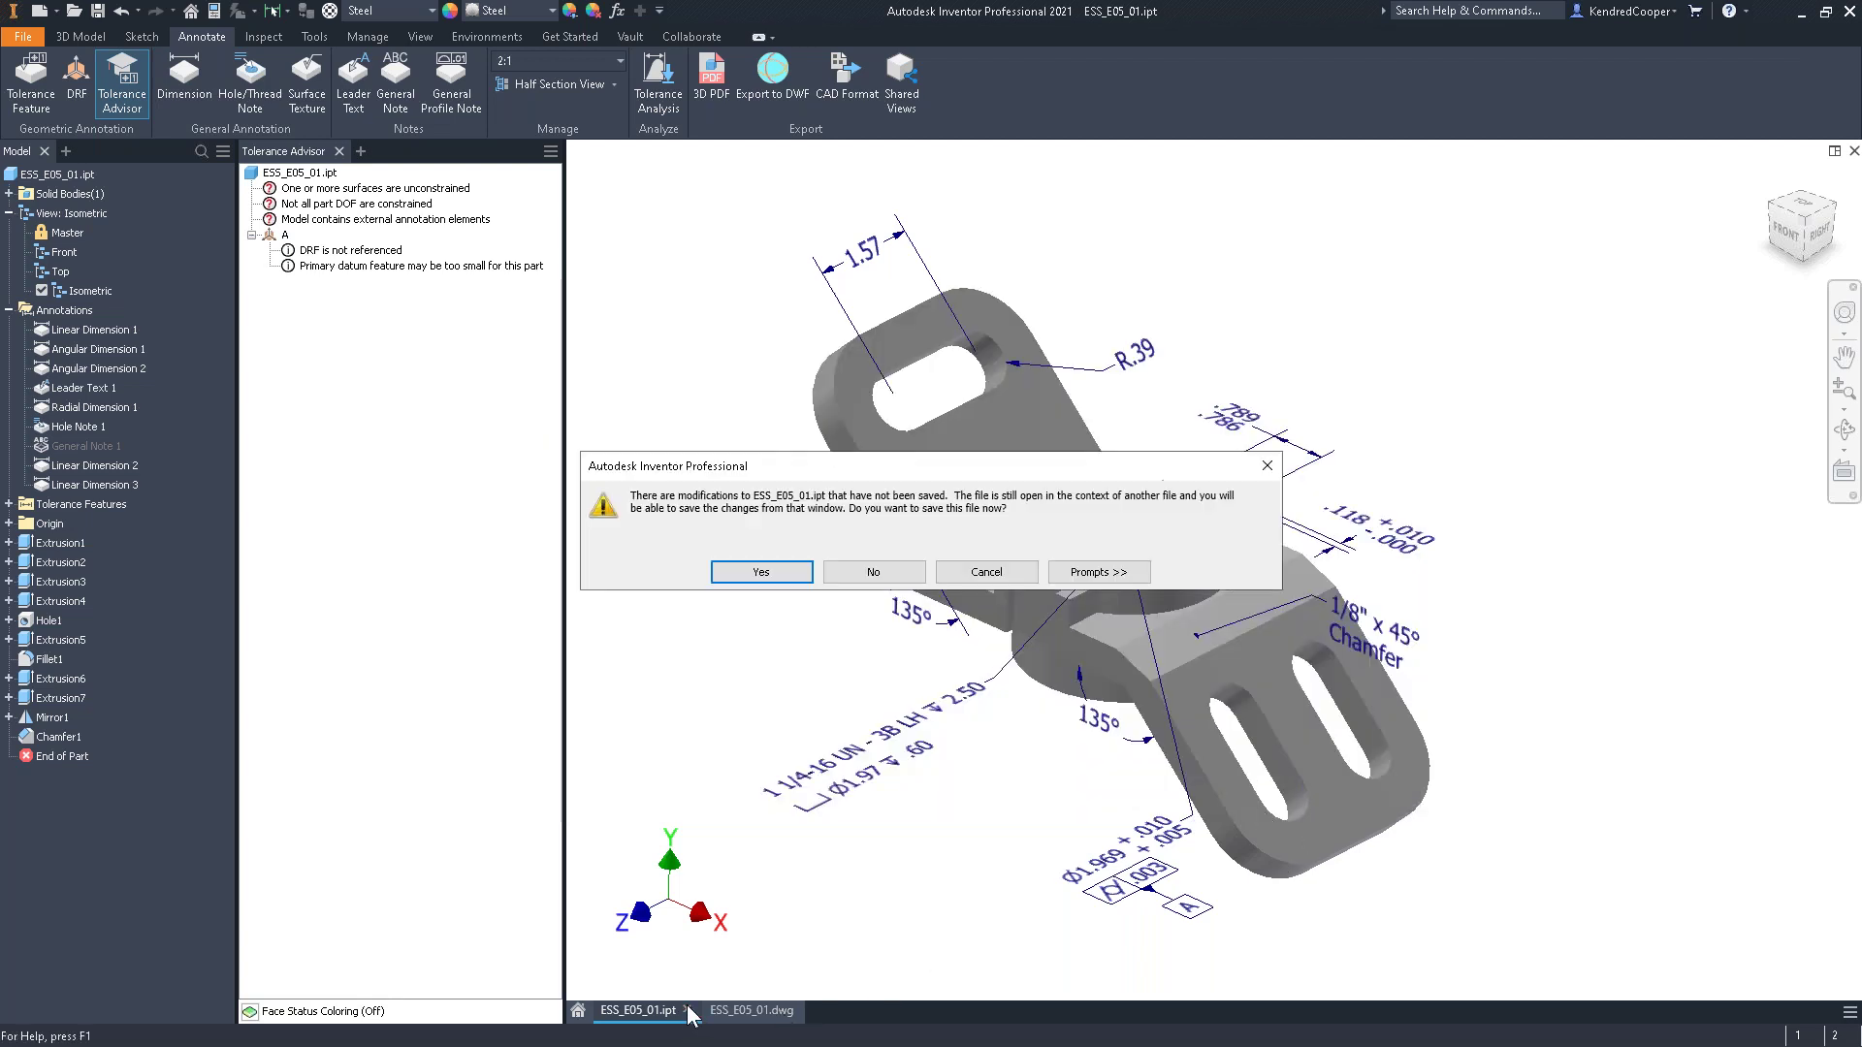
{"action": "left_click", "coordinate": [867, 571]}
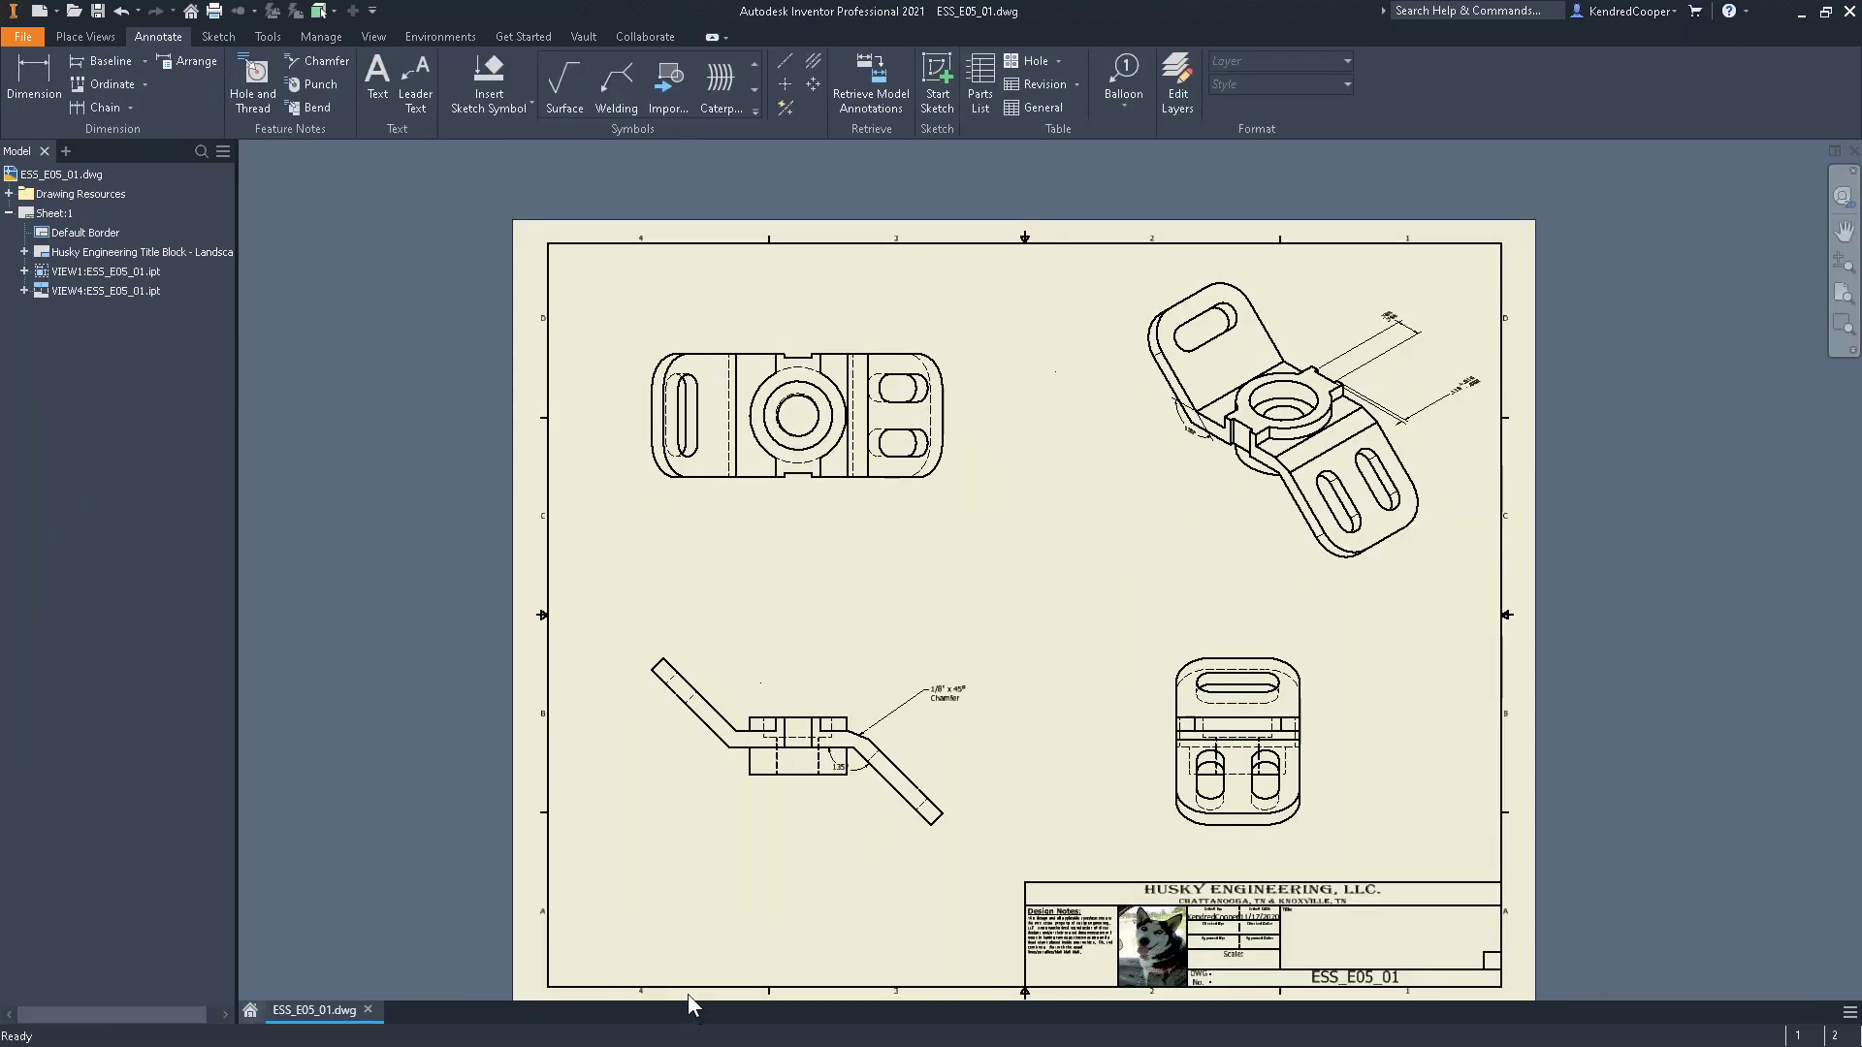
{"action": "left_click", "coordinate": [368, 1010]}
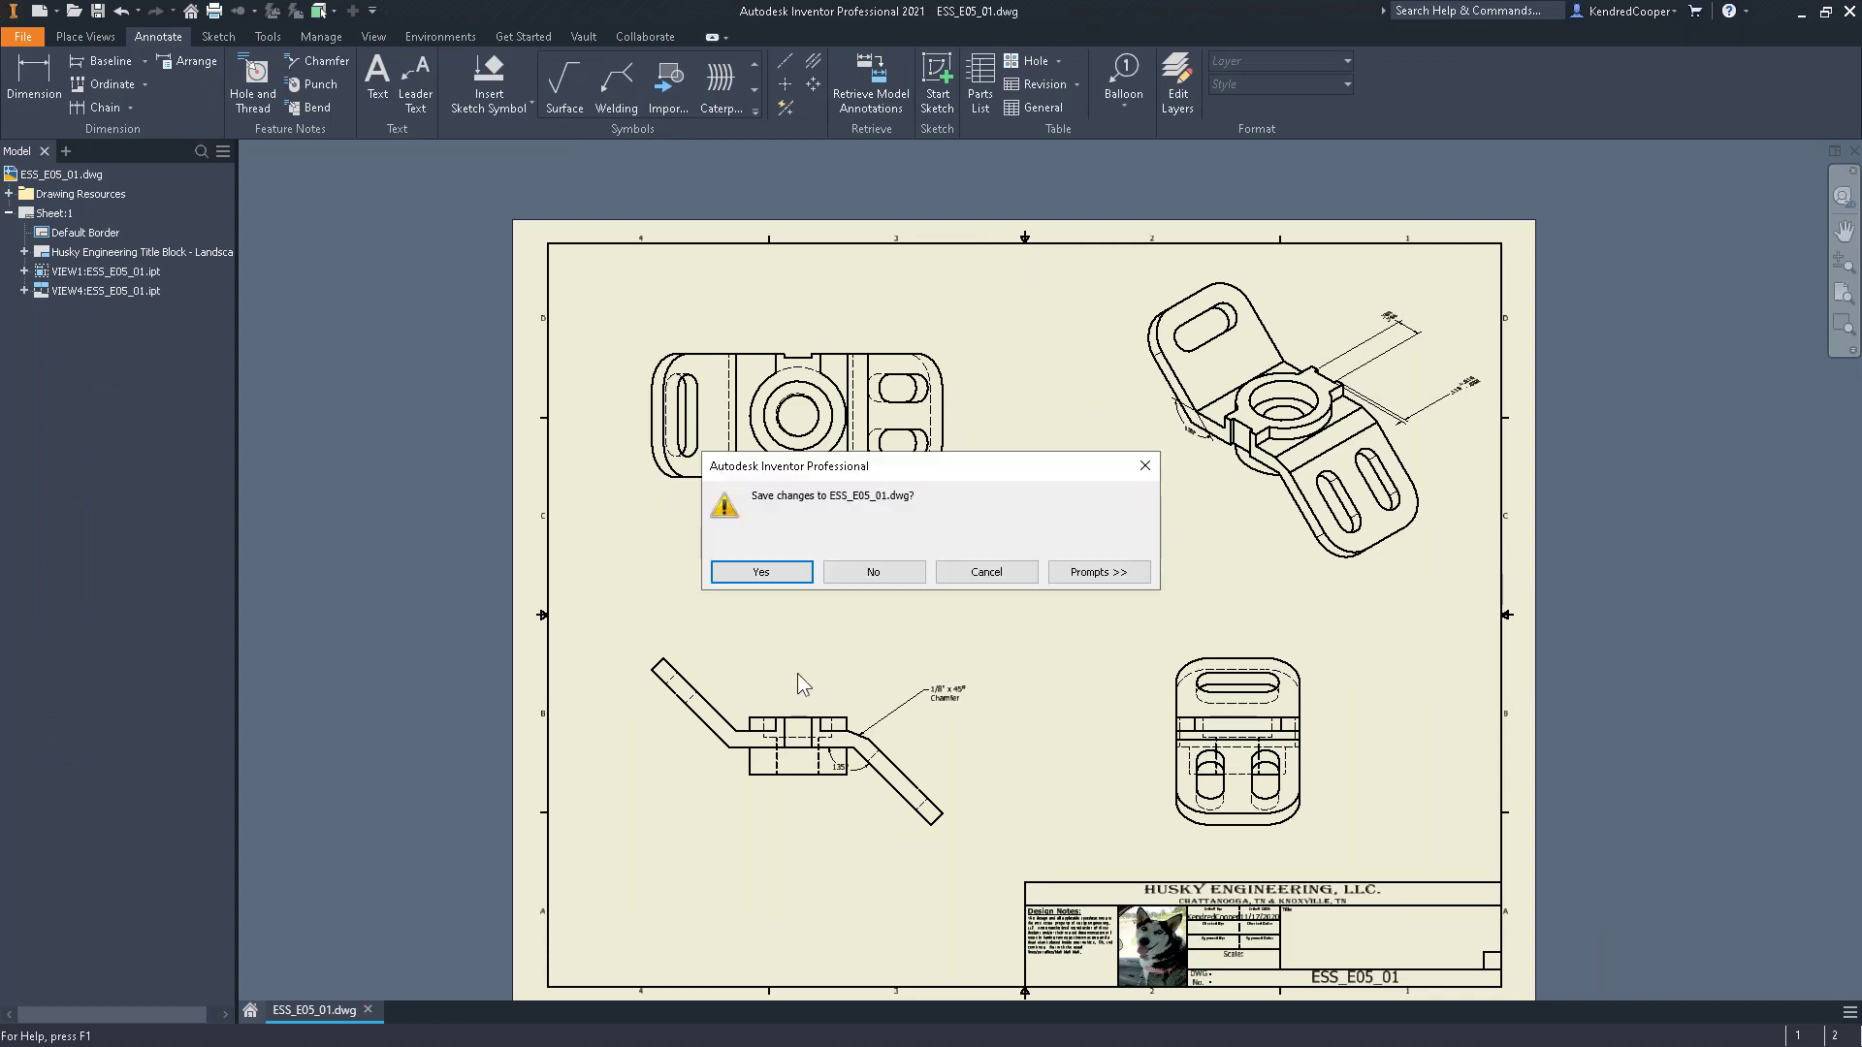
{"action": "left_click", "coordinate": [872, 571]}
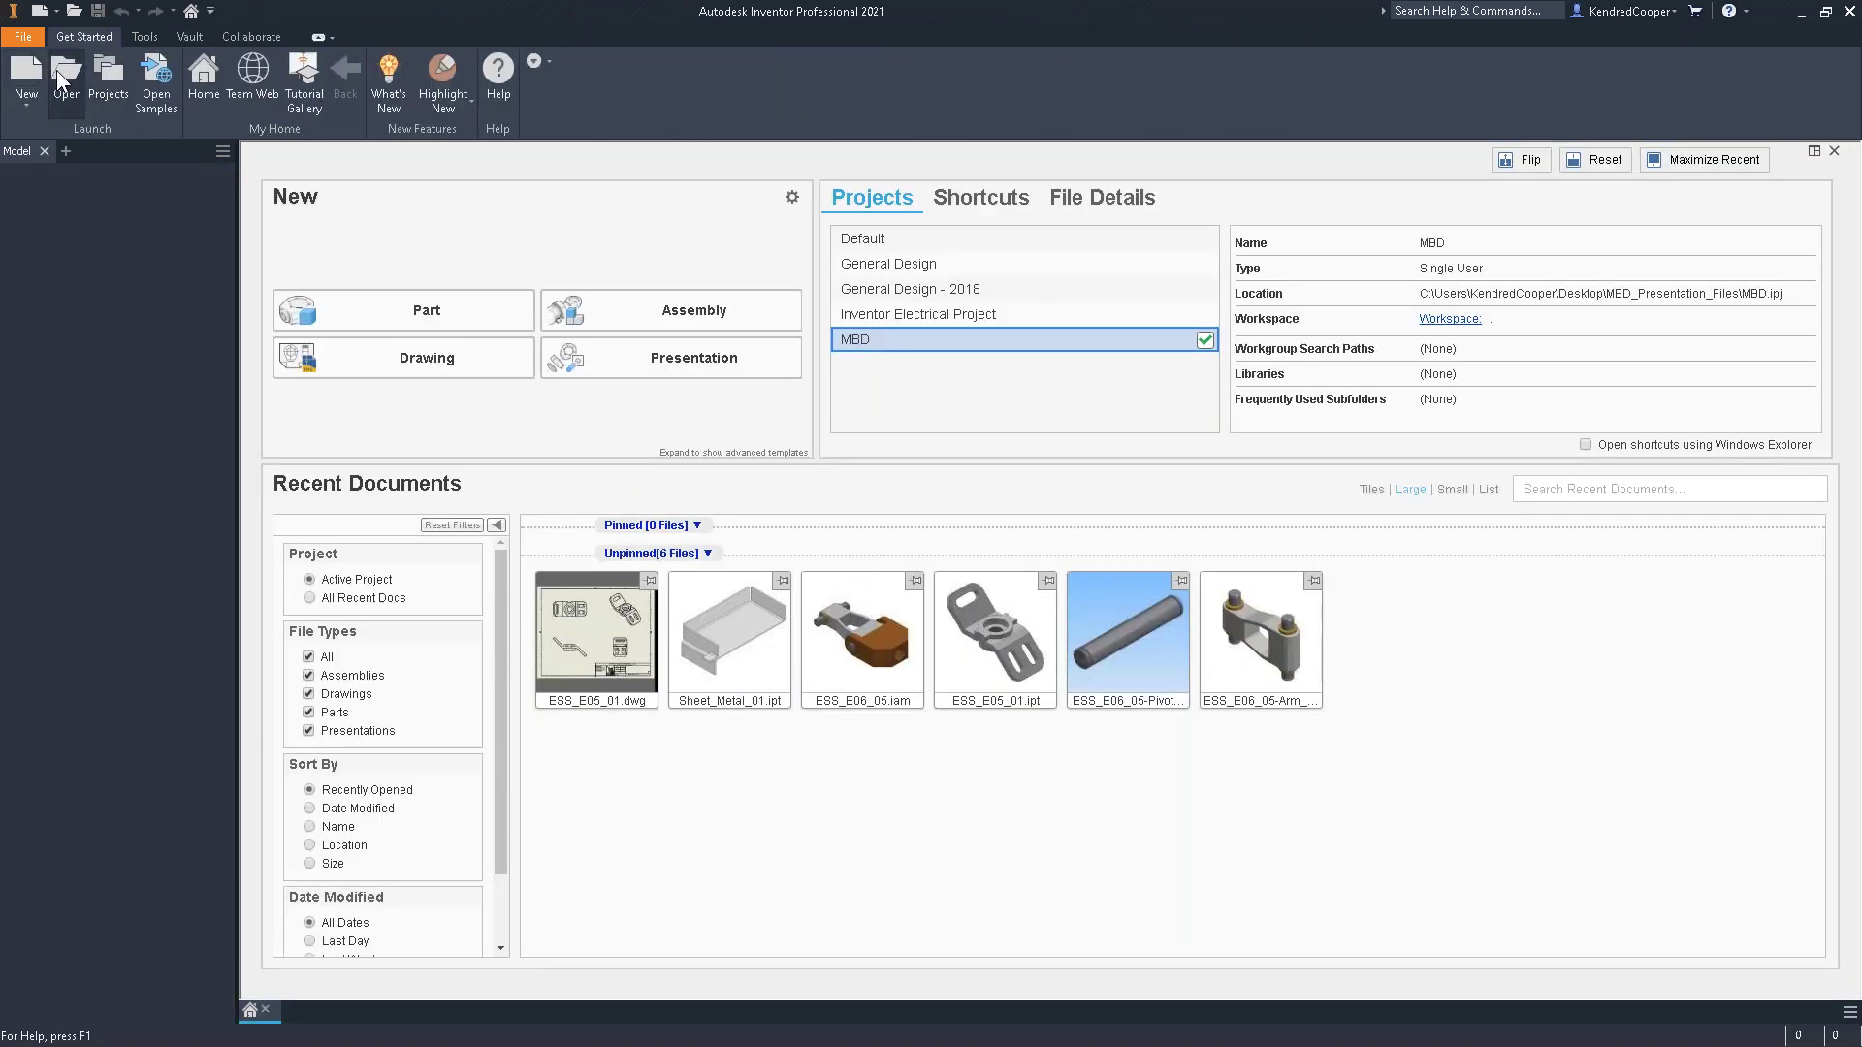
Open the STEP file ESS_E05_01.stp and import it as a converted model with graphical PMI included
{"action": "left_click", "coordinate": [61, 74]}
{"action": "left_click", "coordinate": [812, 695]}
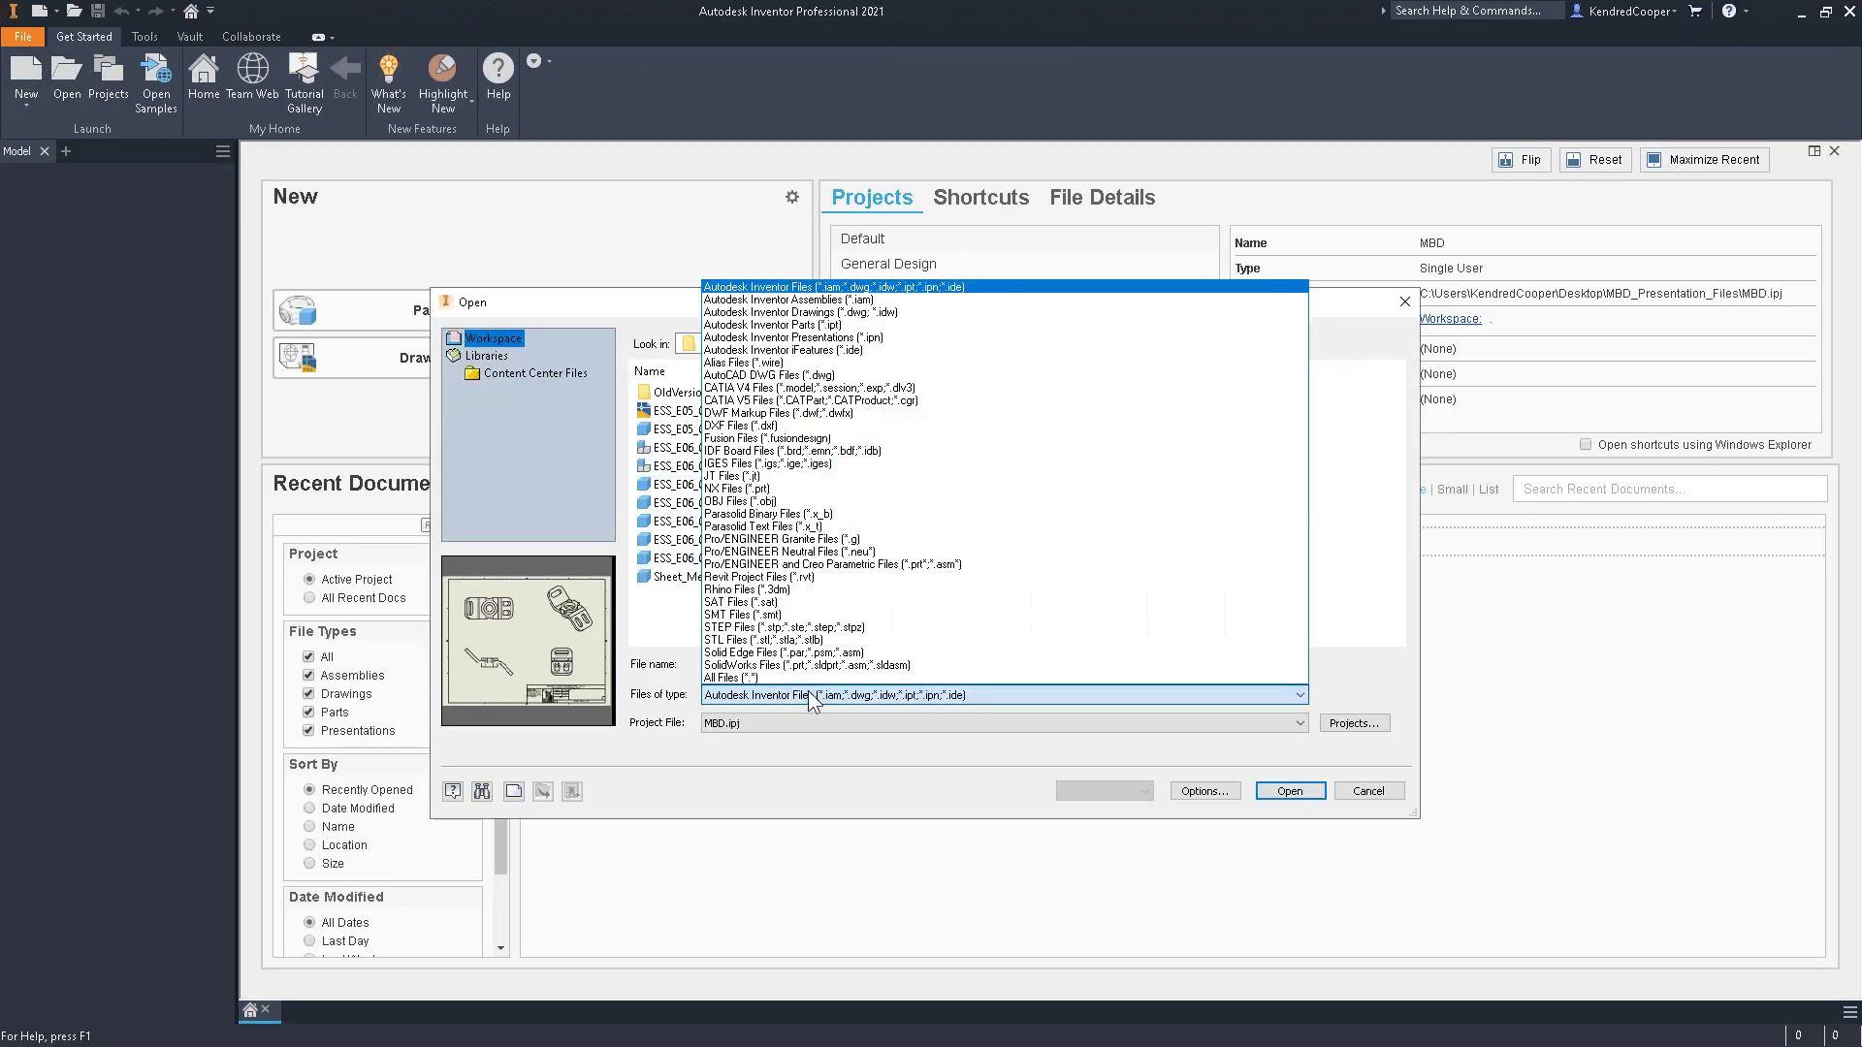
{"action": "left_click", "coordinate": [834, 627]}
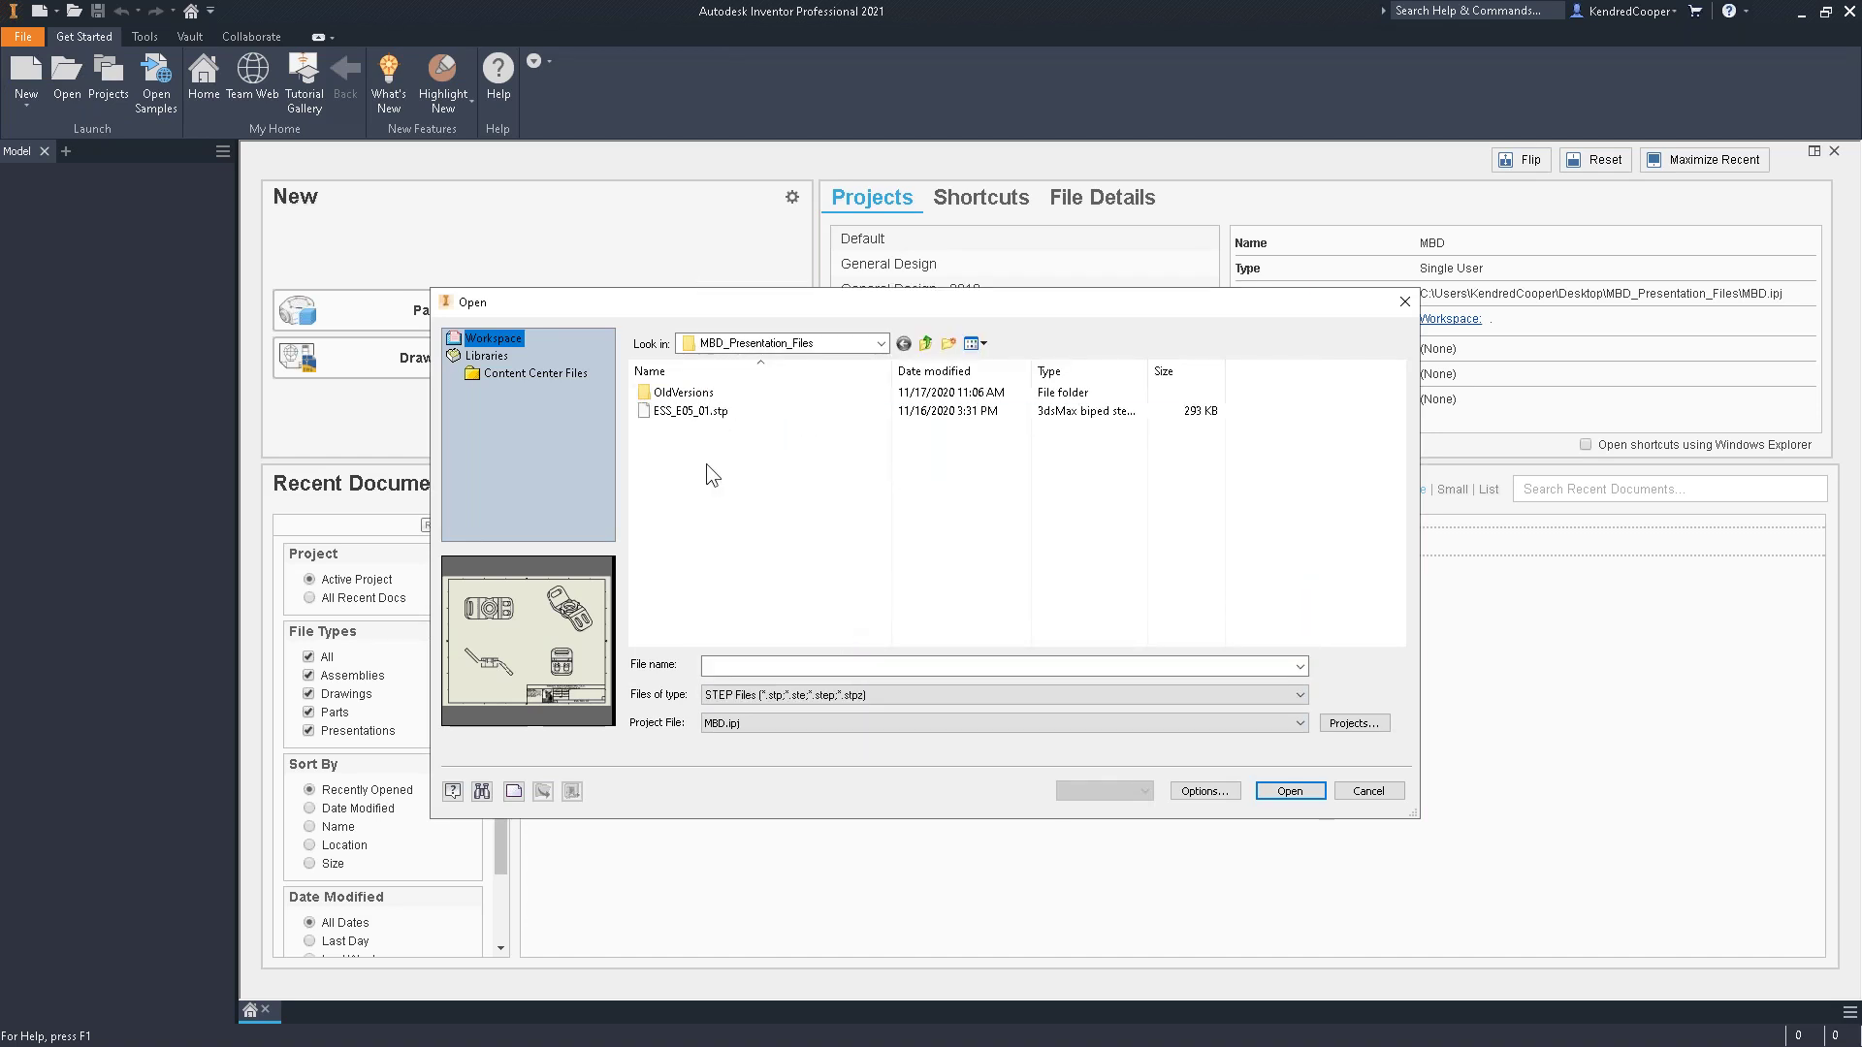
{"action": "left_click", "coordinate": [679, 410]}
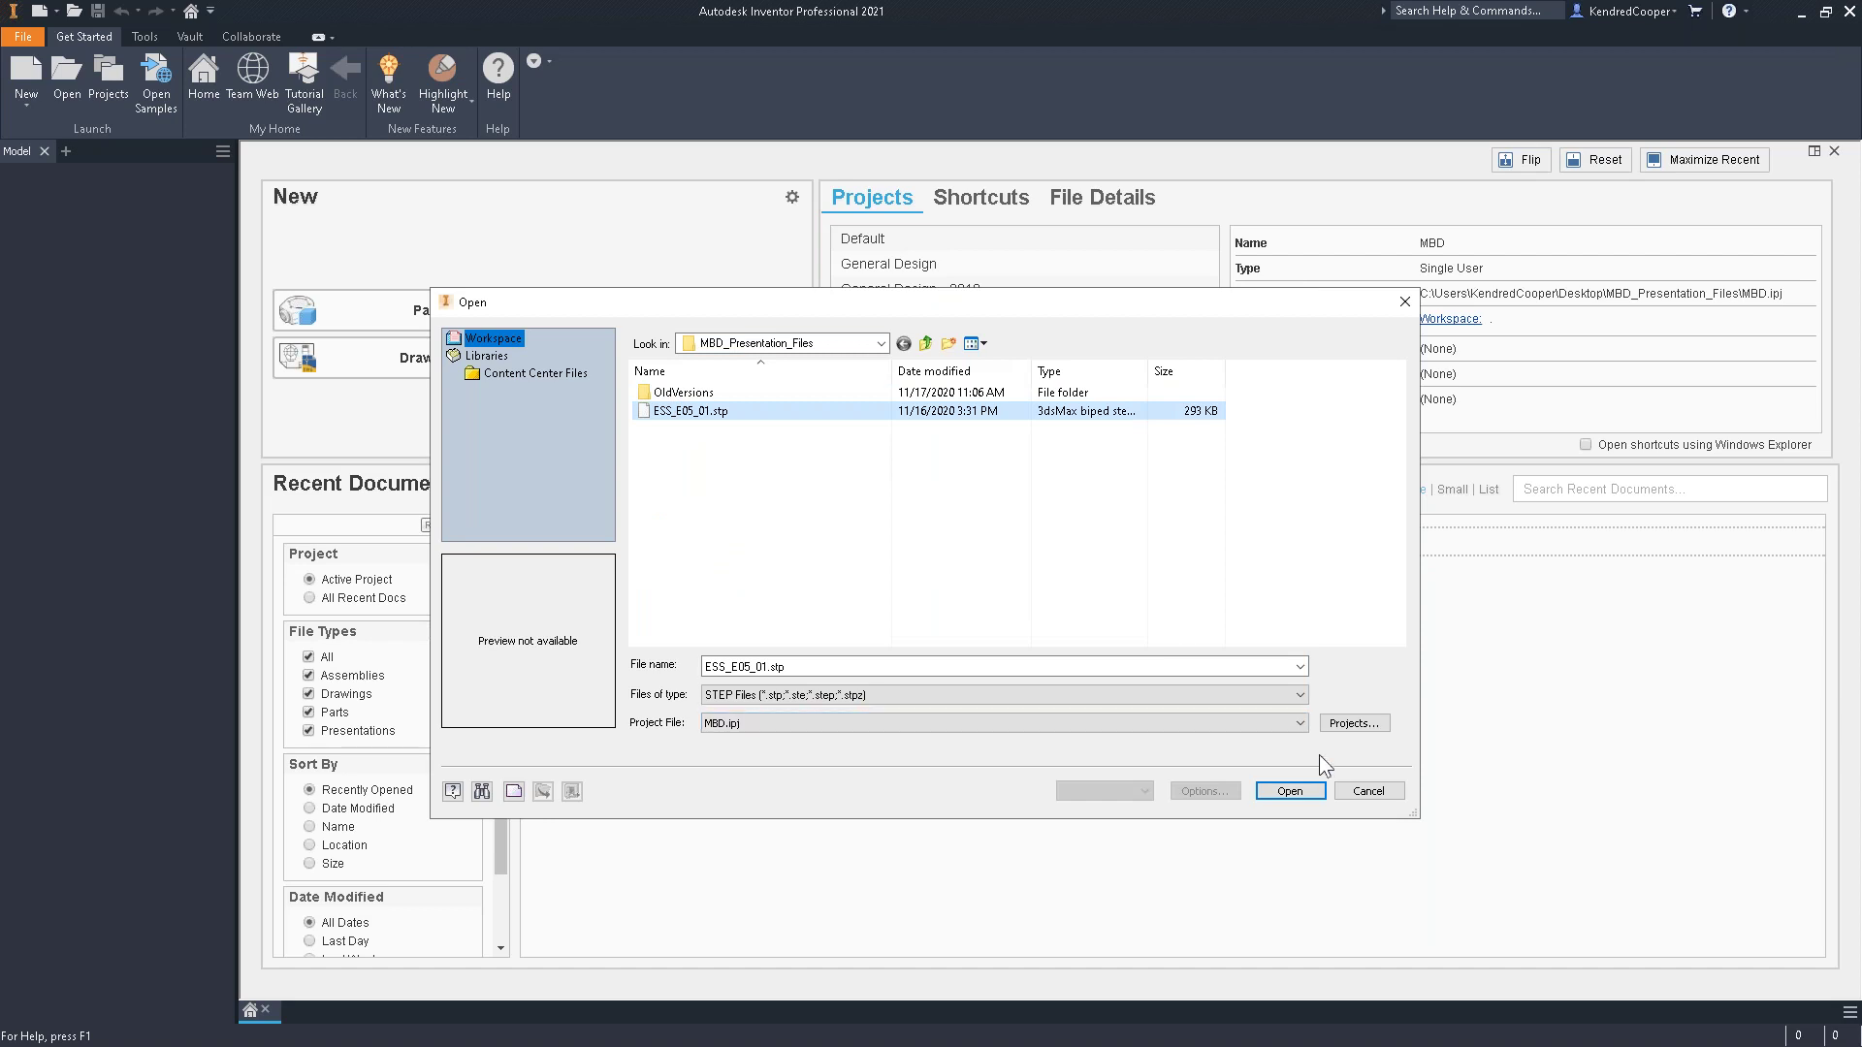
{"action": "left_click", "coordinate": [1290, 791]}
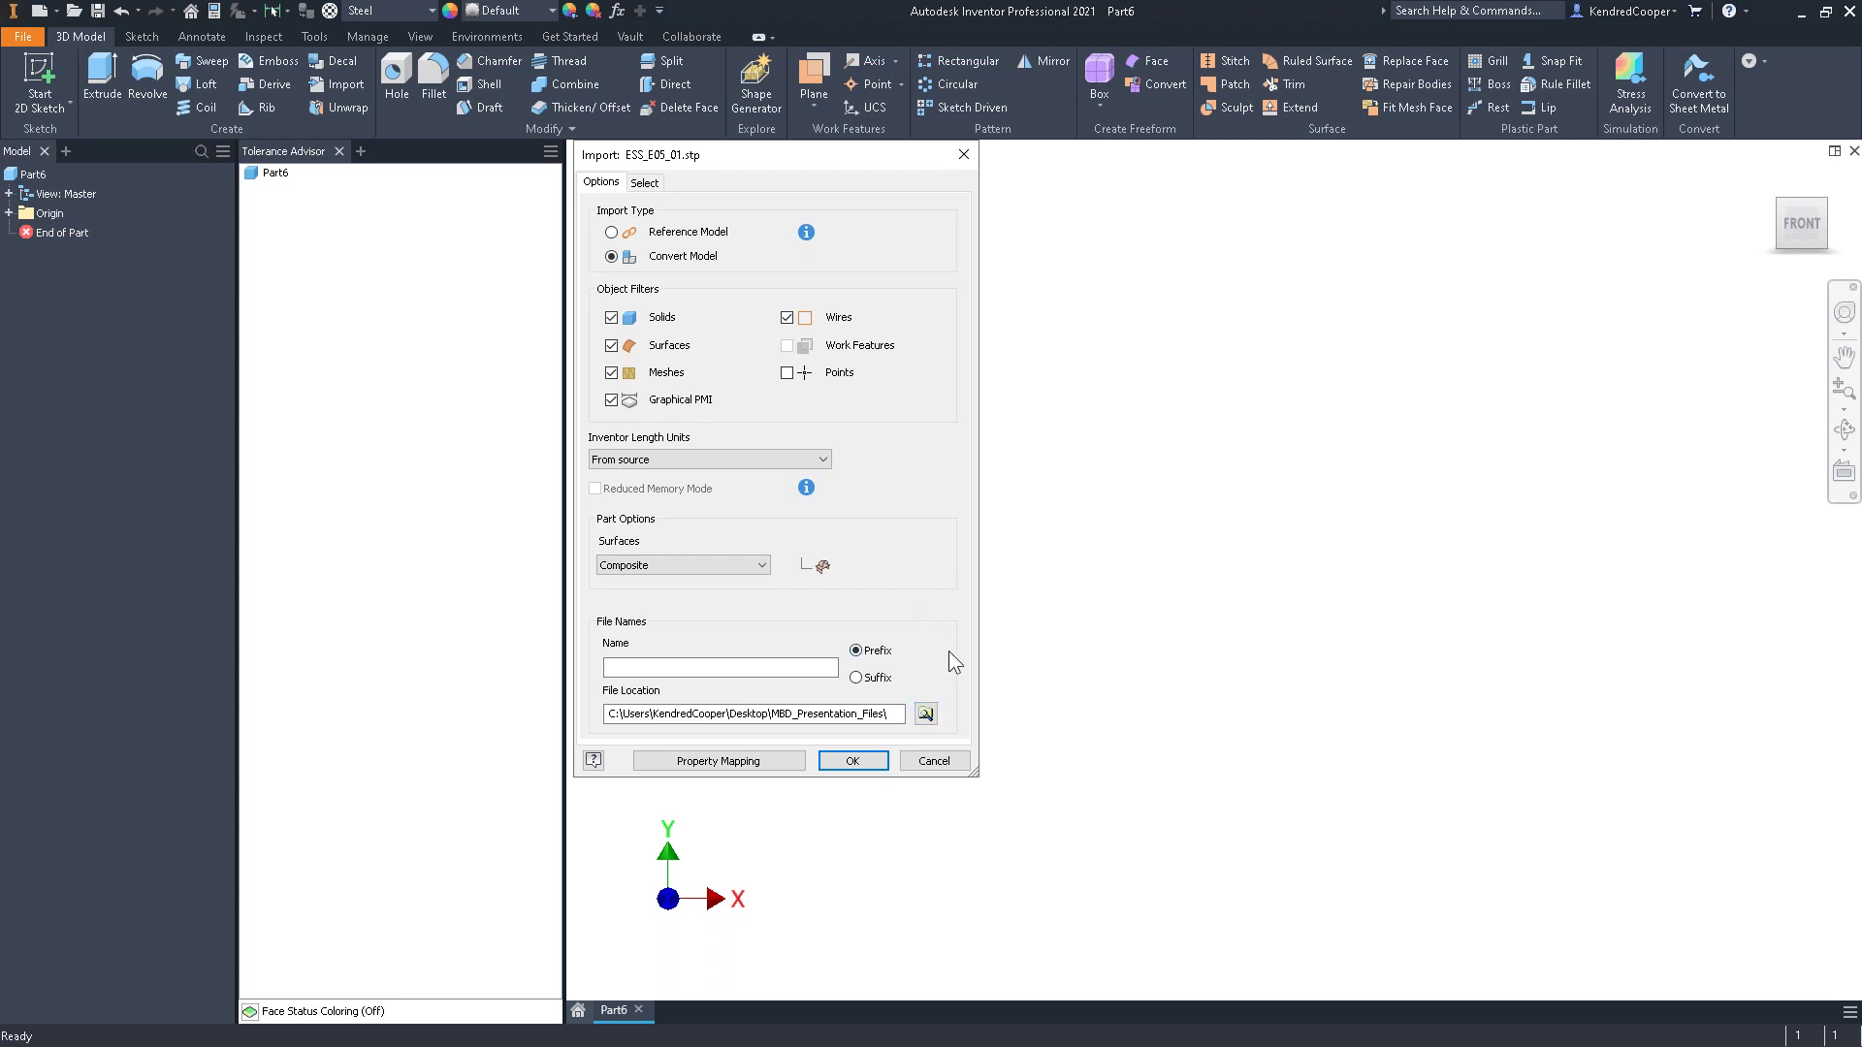
{"action": "left_click", "coordinate": [868, 761]}
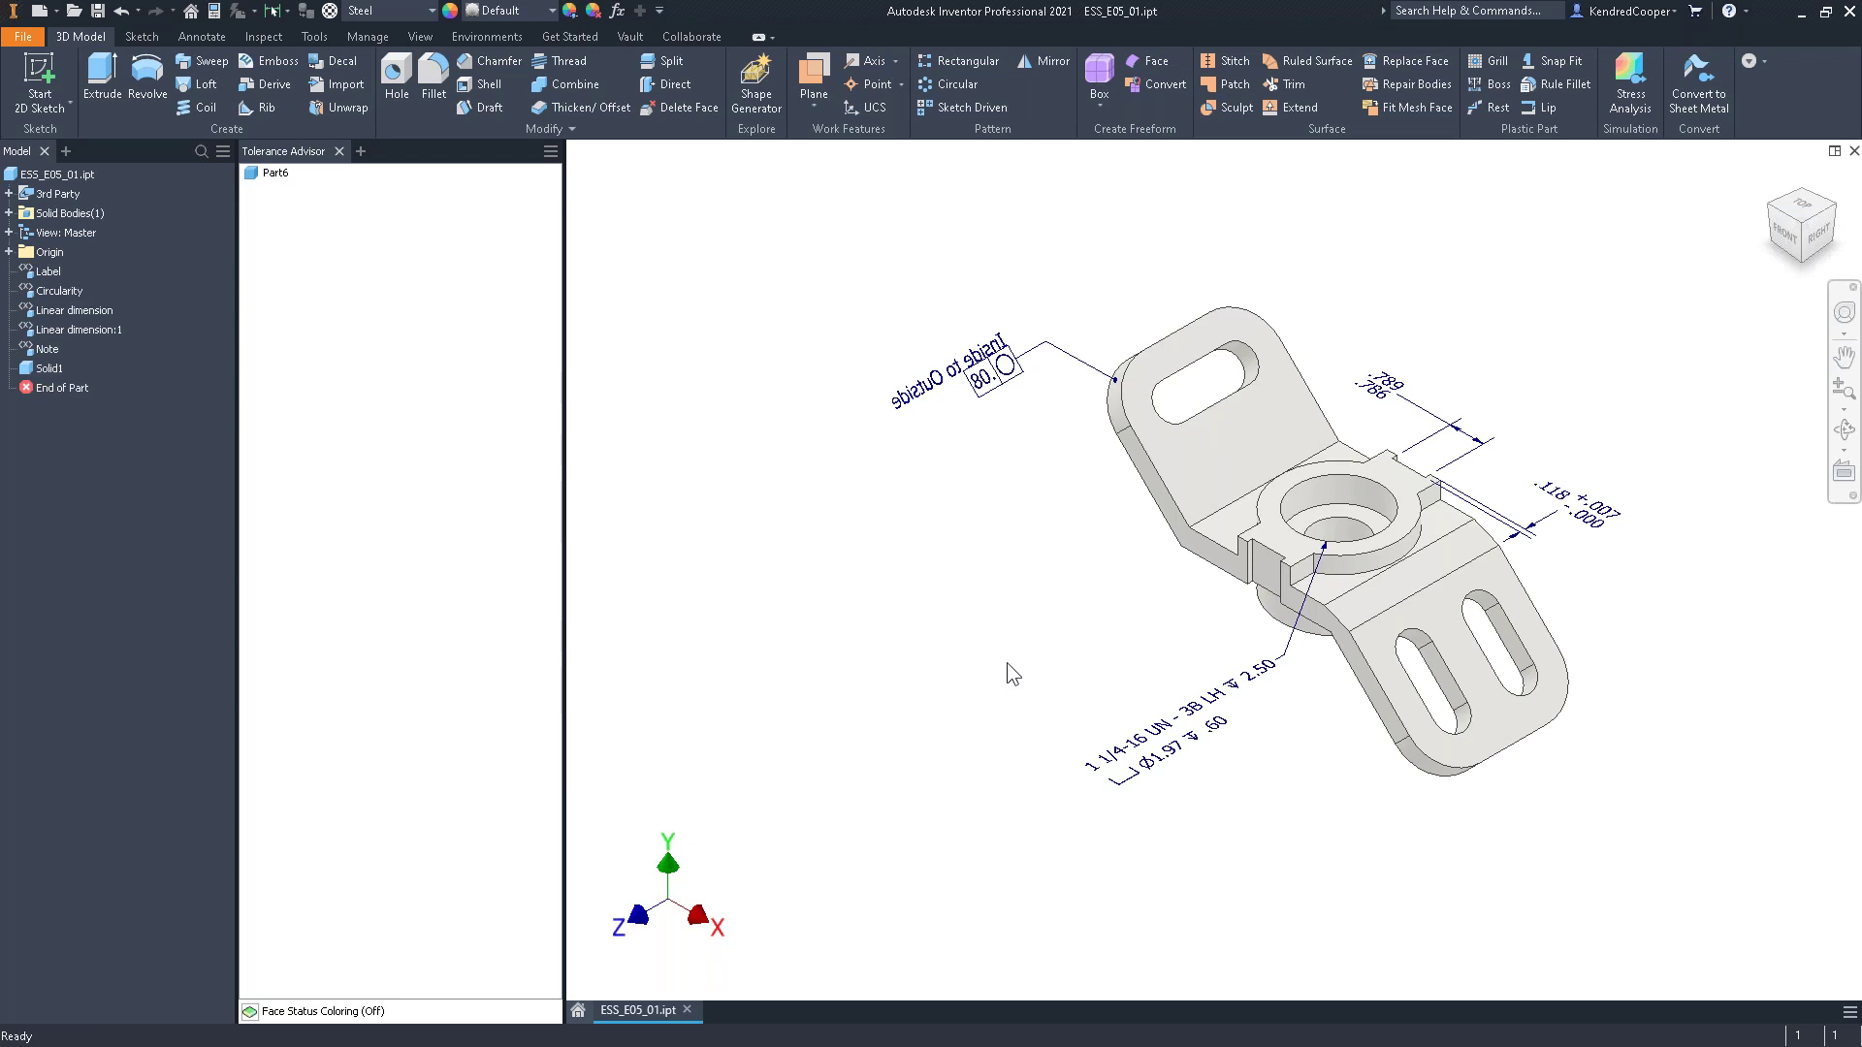
Examine the imported model's annotations from several angles and close the model without saving
{"action": "mouse_move", "coordinate": [1094, 617]}
{"action": "middle_mouse_down"}
{"action": "mouse_move", "coordinate": [981, 659]}
{"action": "mouse_move", "coordinate": [984, 690]}
{"action": "mouse_move", "coordinate": [975, 659]}
{"action": "middle_mouse_up"}
{"action": "mouse_move", "coordinate": [1067, 536]}
{"action": "middle_mouse_down", "text": "shift"}
{"action": "mouse_move", "coordinate": [987, 524]}
{"action": "mouse_move", "coordinate": [1028, 533]}
{"action": "mouse_move", "coordinate": [1009, 514]}
{"action": "mouse_move", "coordinate": [1260, 428]}
{"action": "mouse_move", "coordinate": [1242, 443]}
{"action": "middle_mouse_up", "text": "shift"}
{"action": "key", "text": "F6"}
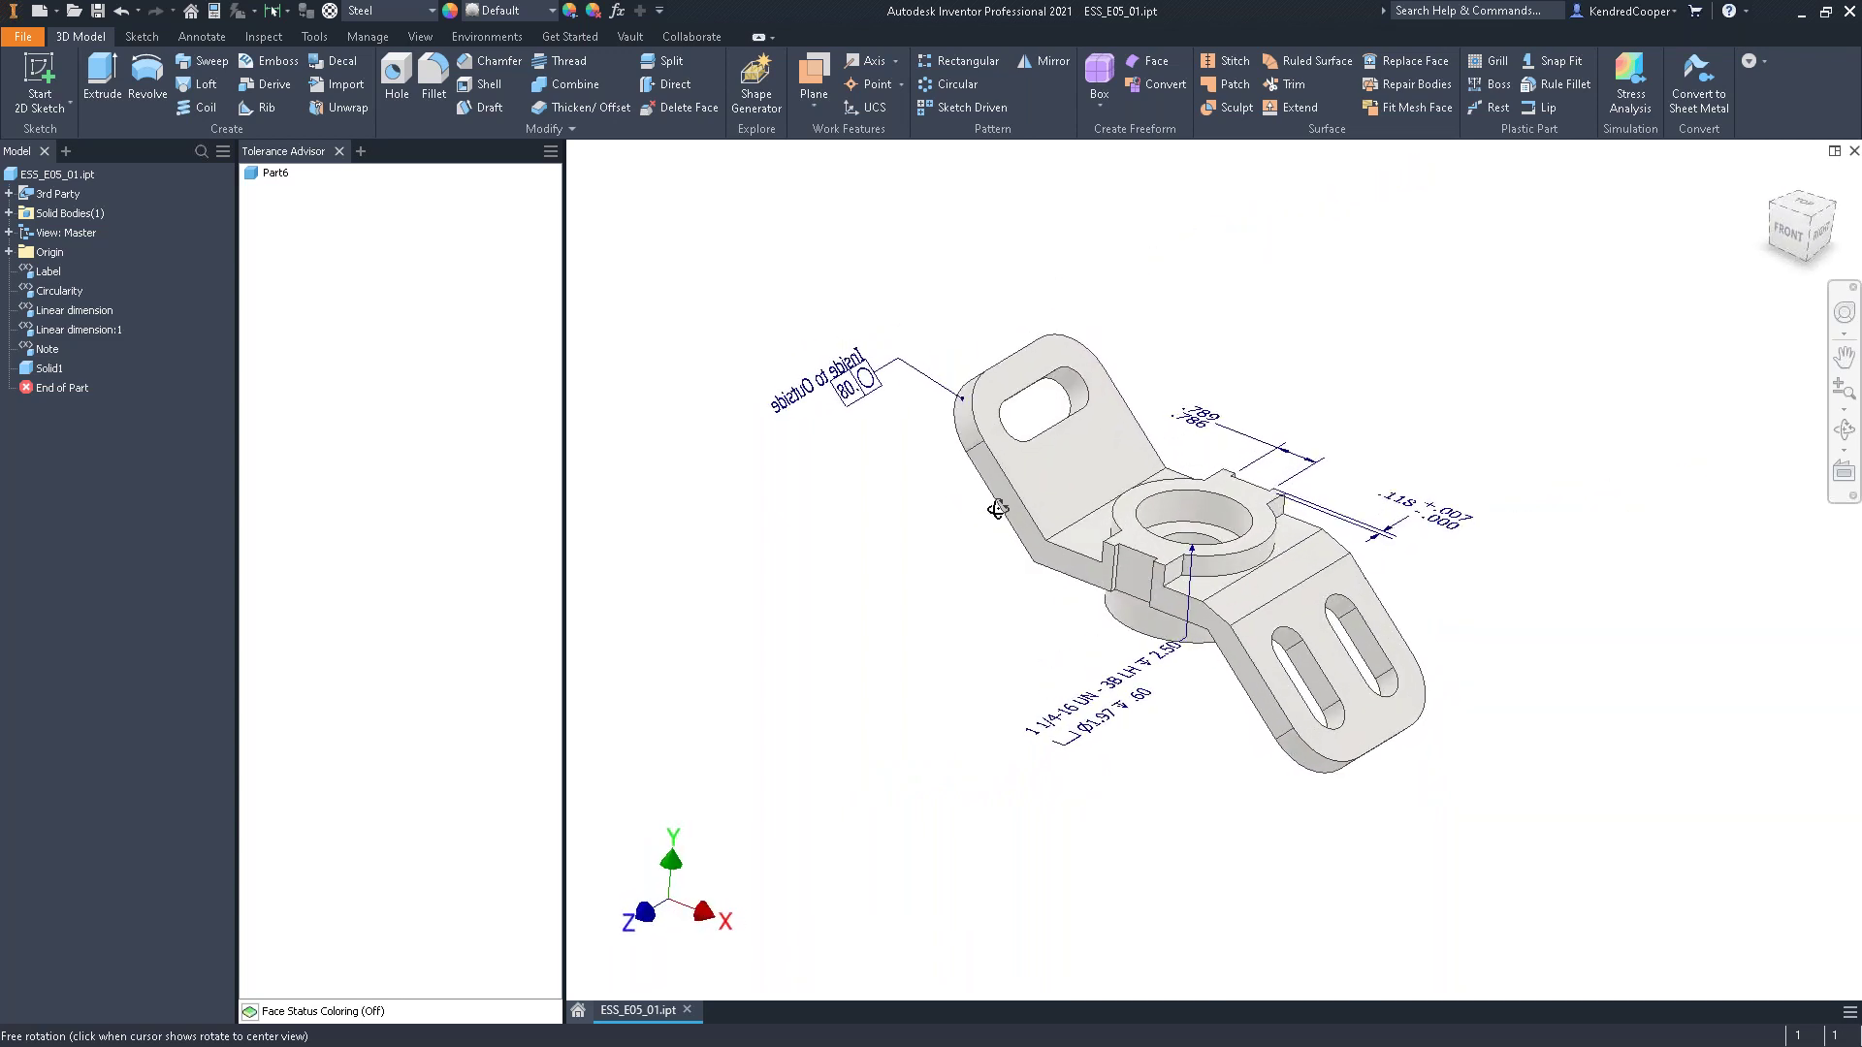
{"action": "middle_click_drag", "start_coordinate": [931, 549], "coordinate": [1088, 650], "text": "shift"}
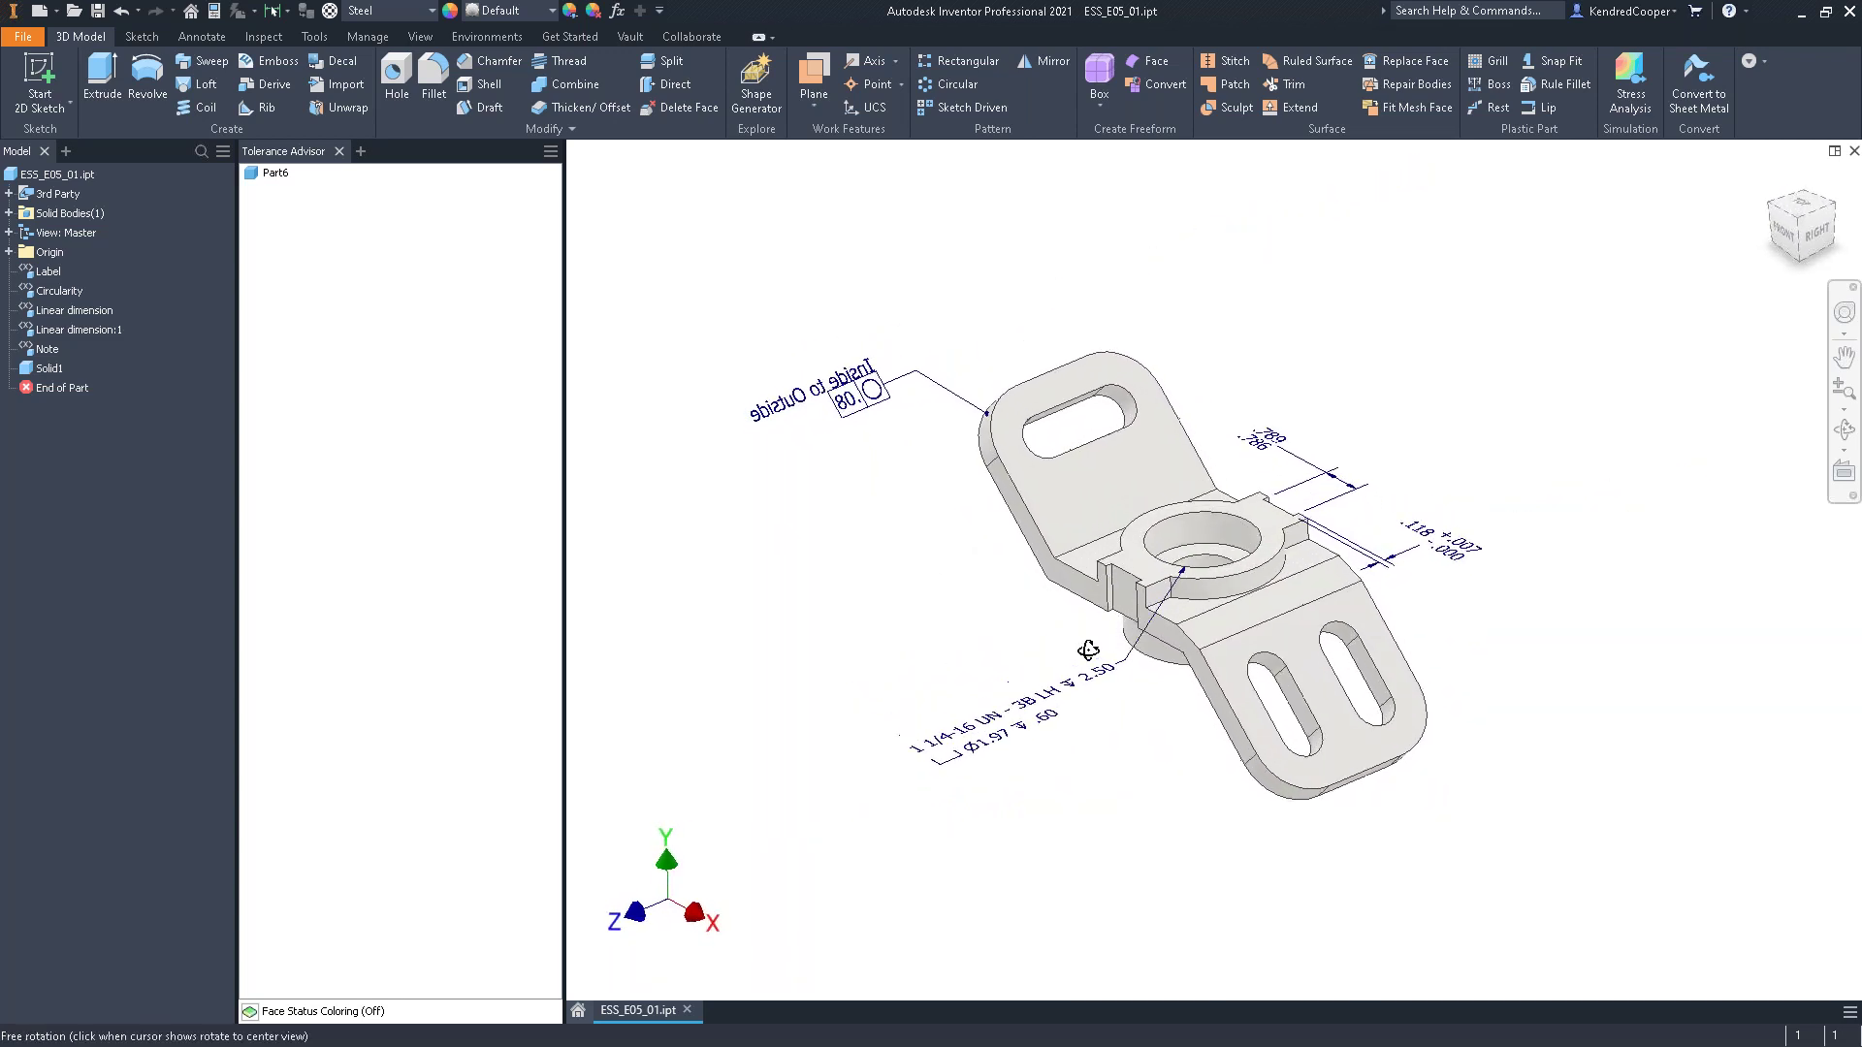
{"action": "left_click", "coordinate": [1852, 152]}
{"action": "left_click", "coordinate": [875, 572]}
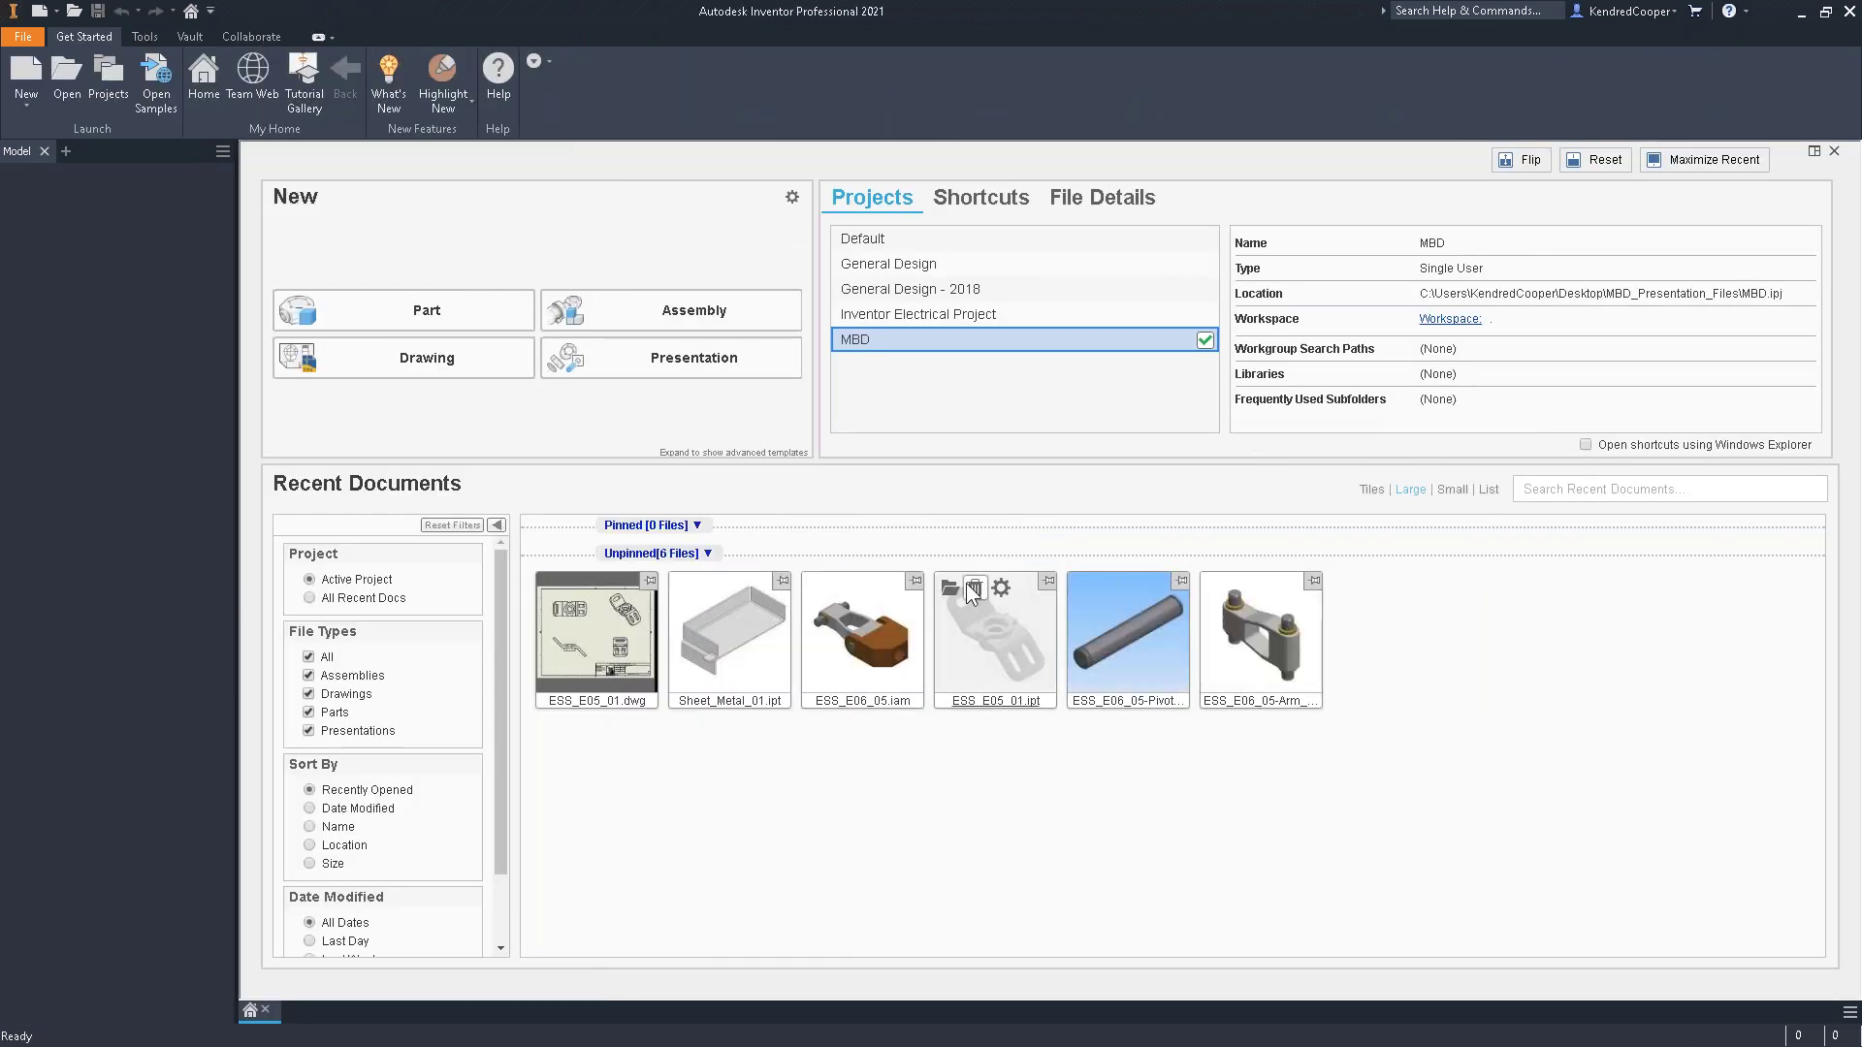
Open ESS_E05_01.ipt and add a 3D dimension across the width of the single-slot flange
{"action": "left_click", "coordinate": [950, 590]}
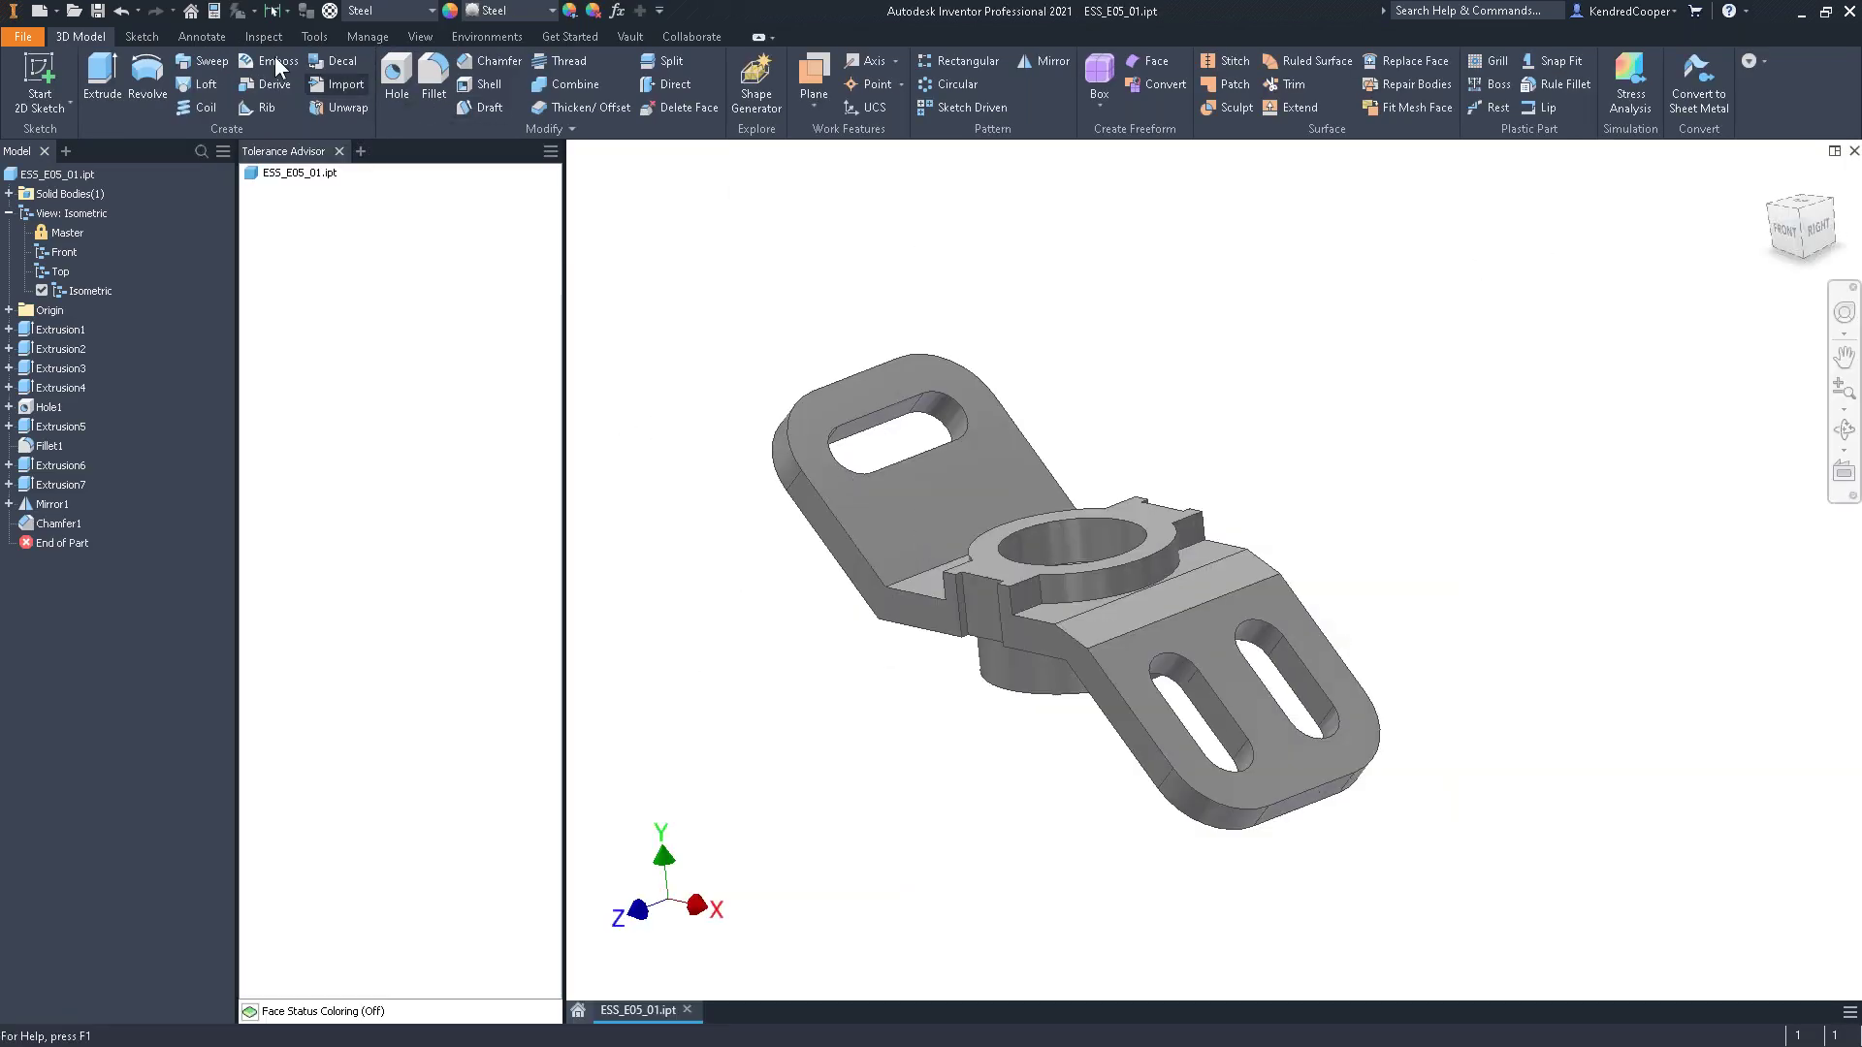
{"action": "left_click", "coordinate": [204, 39]}
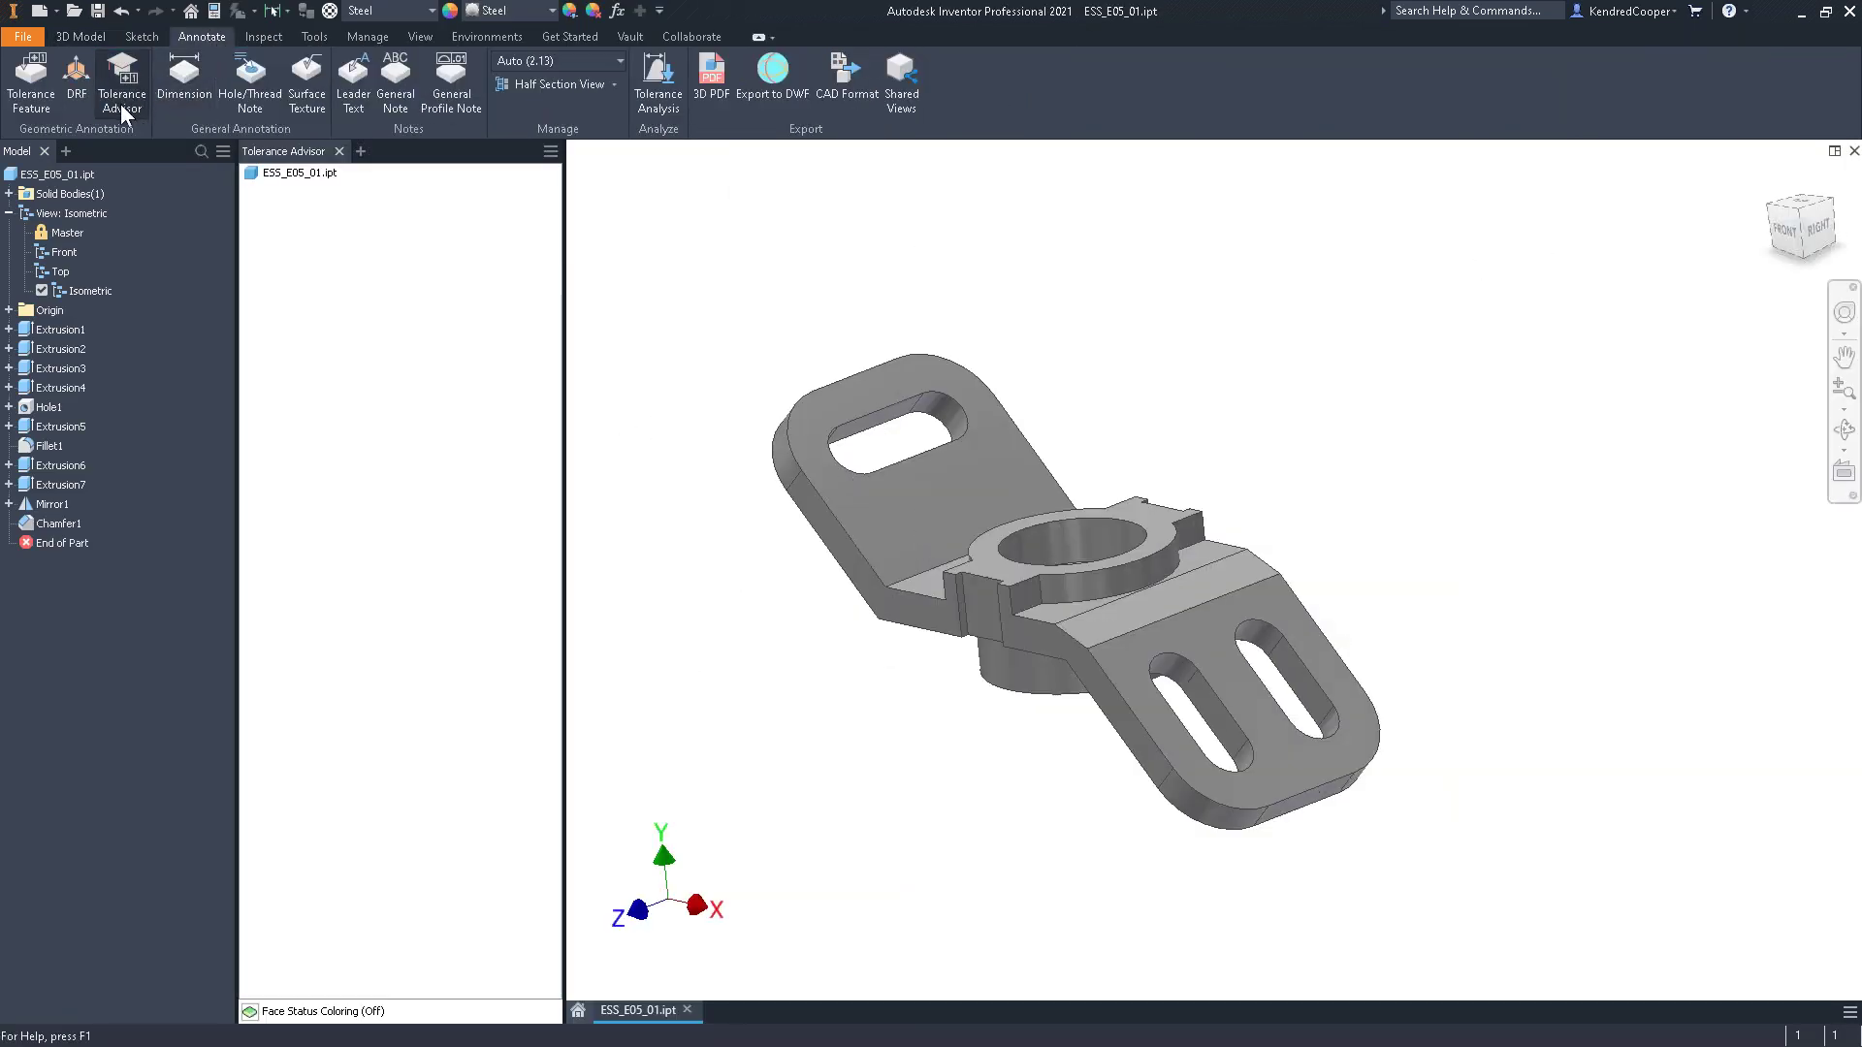
{"action": "left_click", "coordinate": [179, 70]}
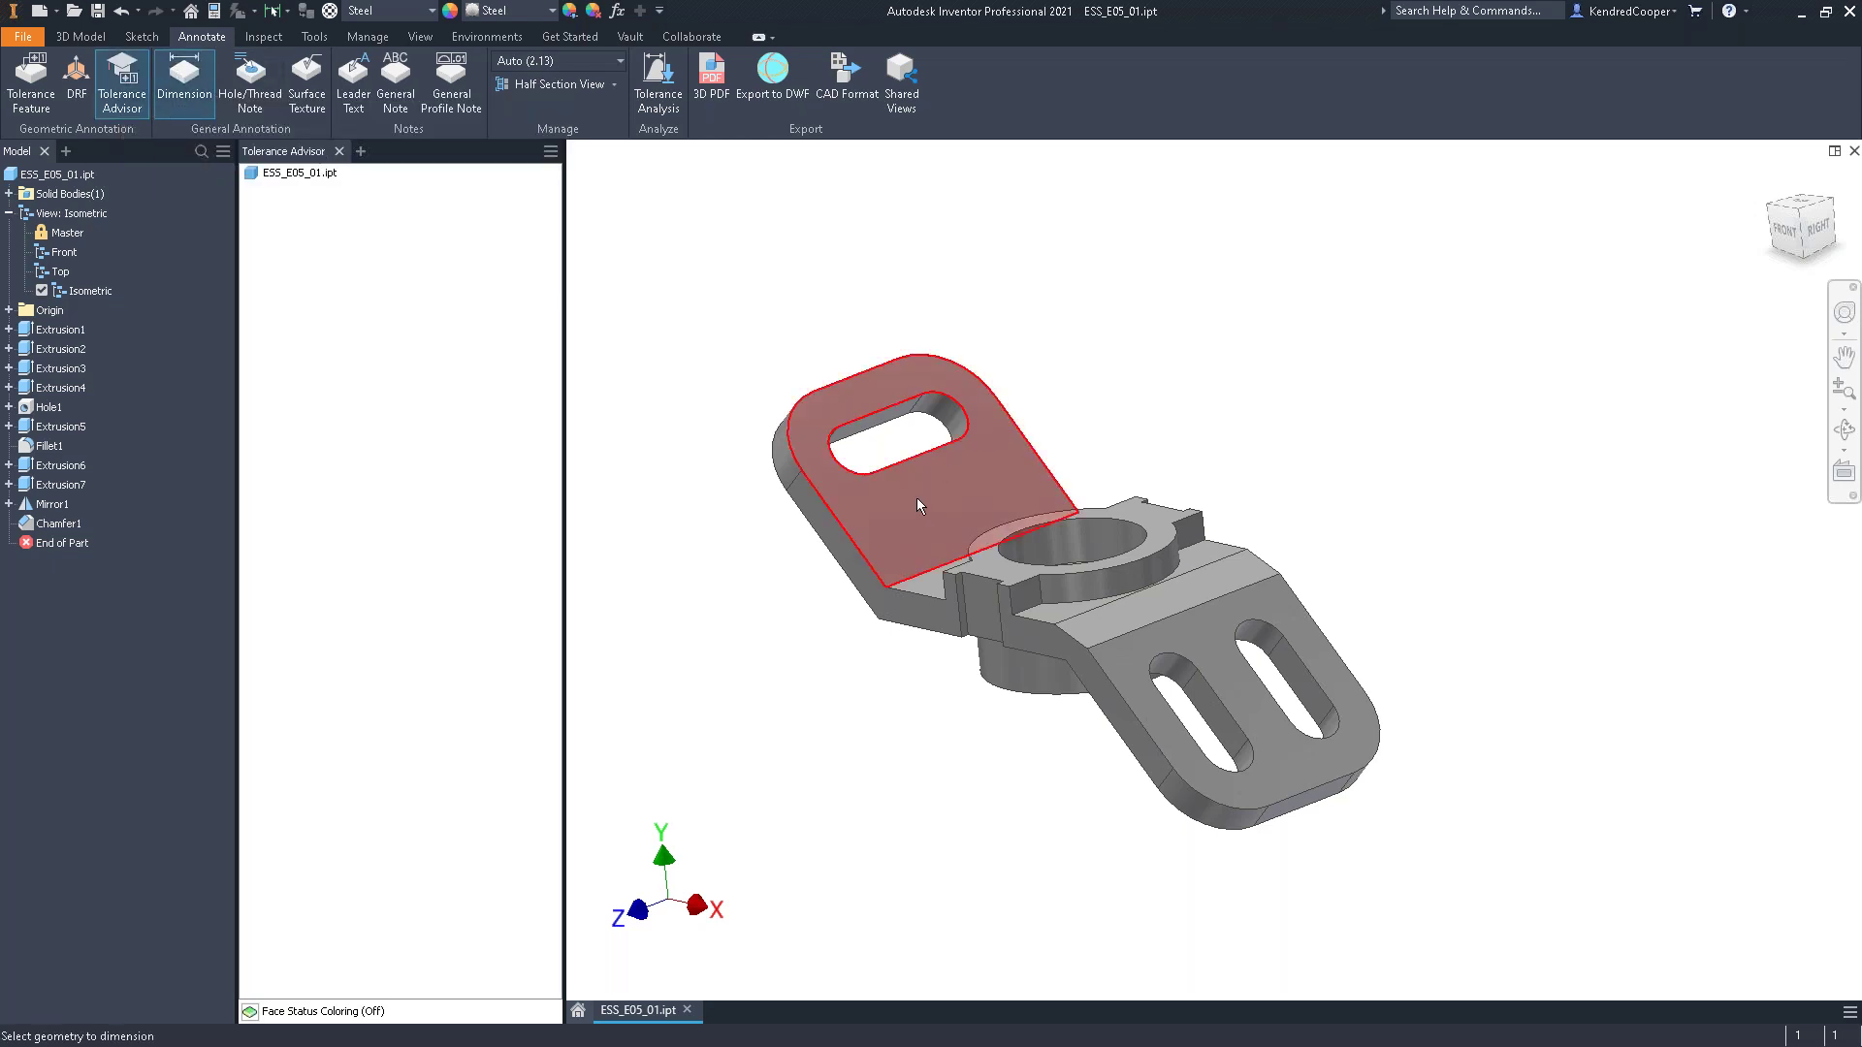
{"action": "left_click", "coordinate": [841, 523]}
{"action": "left_click", "coordinate": [1036, 448]}
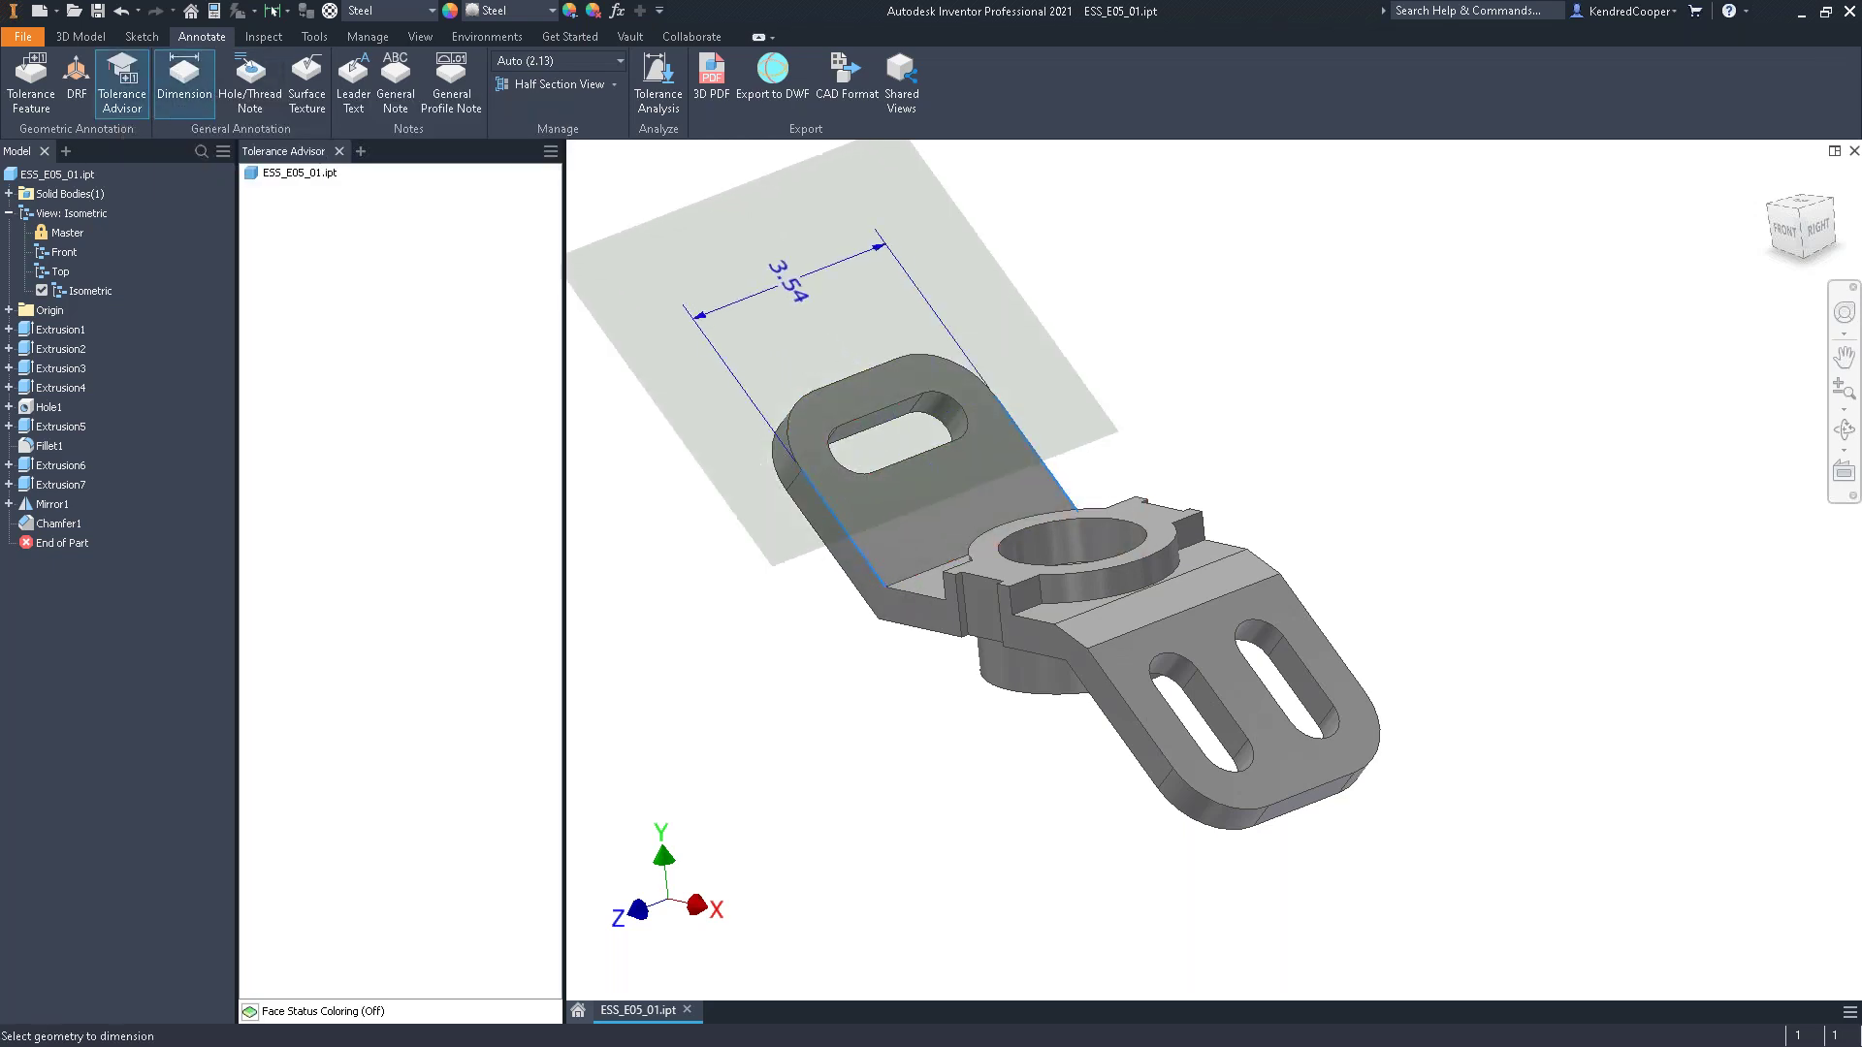
{"action": "left_click", "coordinate": [787, 283]}
{"action": "left_click", "coordinate": [1267, 257]}
Add a 3D dimension between the two outer edges of the rear lug beside the central ring
{"action": "scroll", "coordinate": [1280, 582], "scroll_direction": "down", "scroll_amount": 3}
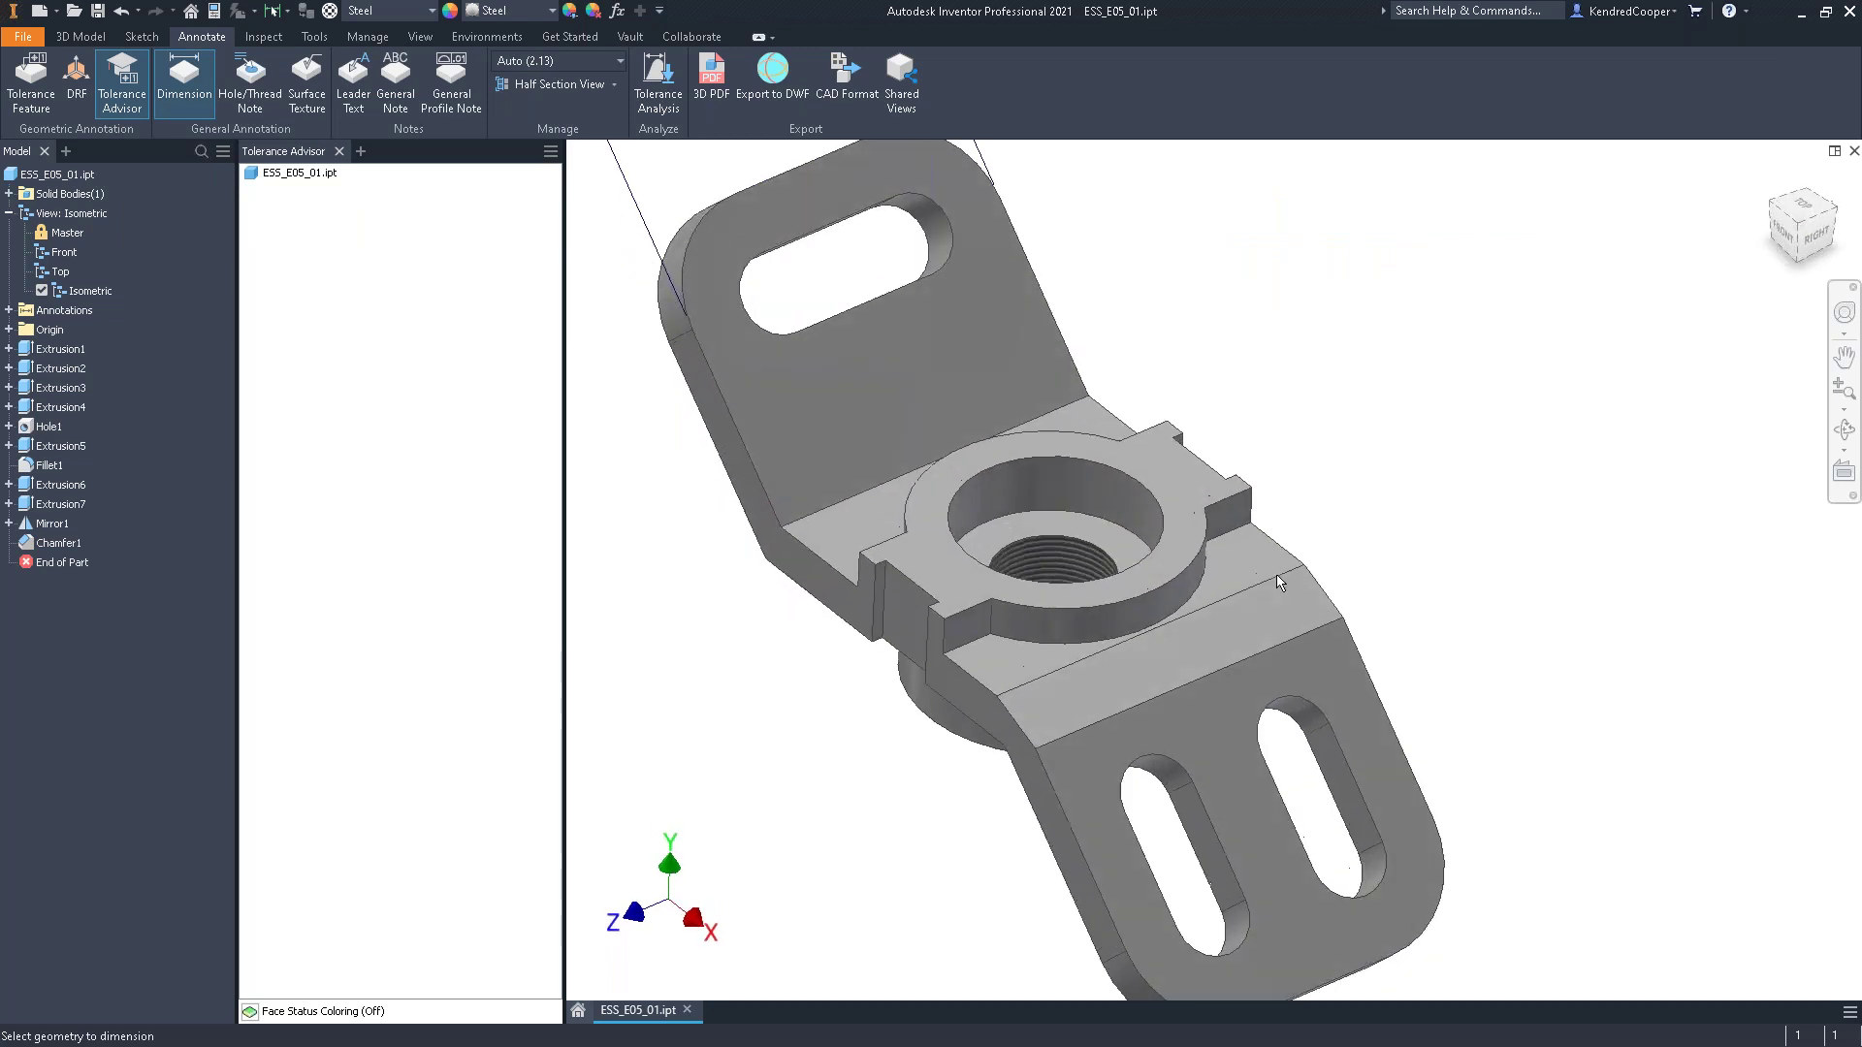
{"action": "scroll", "coordinate": [1270, 563], "scroll_direction": "down", "scroll_amount": 2}
{"action": "left_click", "coordinate": [1249, 534]}
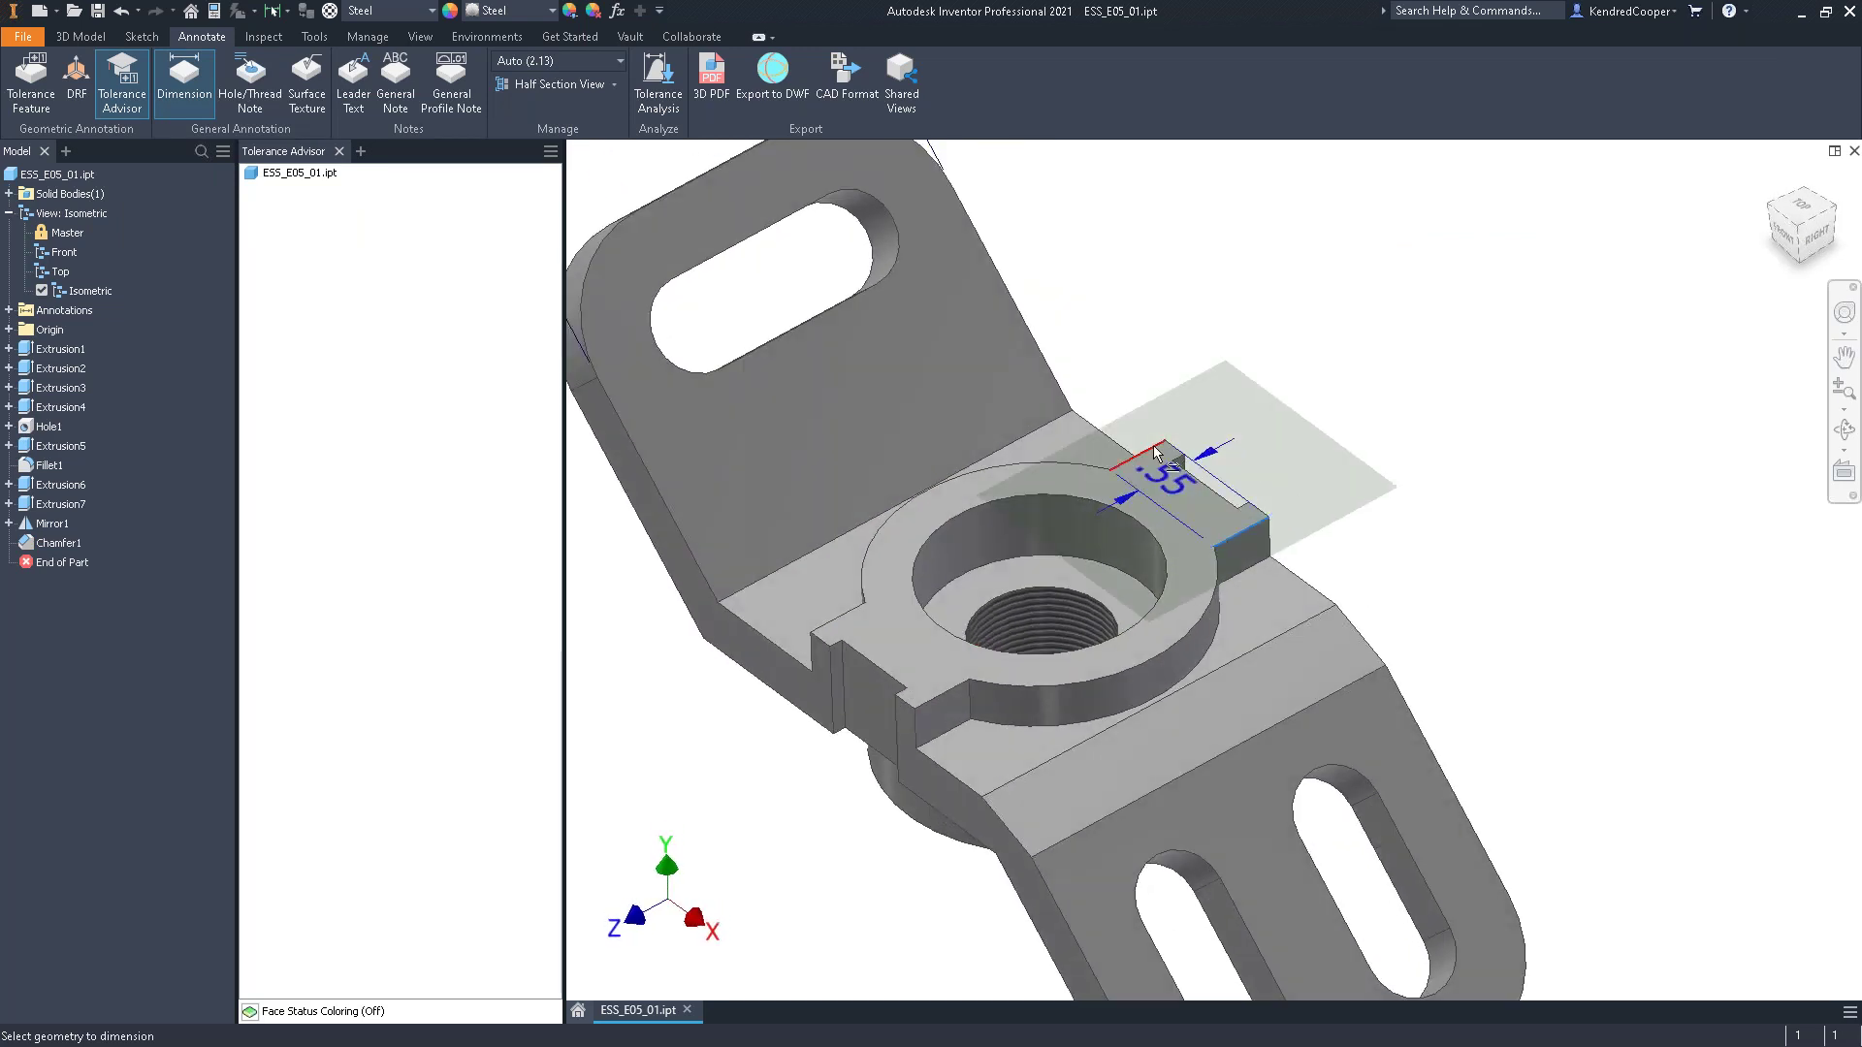
{"action": "left_click", "coordinate": [1155, 452]}
{"action": "left_click", "coordinate": [1251, 291]}
{"action": "scroll", "coordinate": [1251, 291], "scroll_direction": "up", "scroll_amount": 3}
{"action": "key", "text": "Return"}
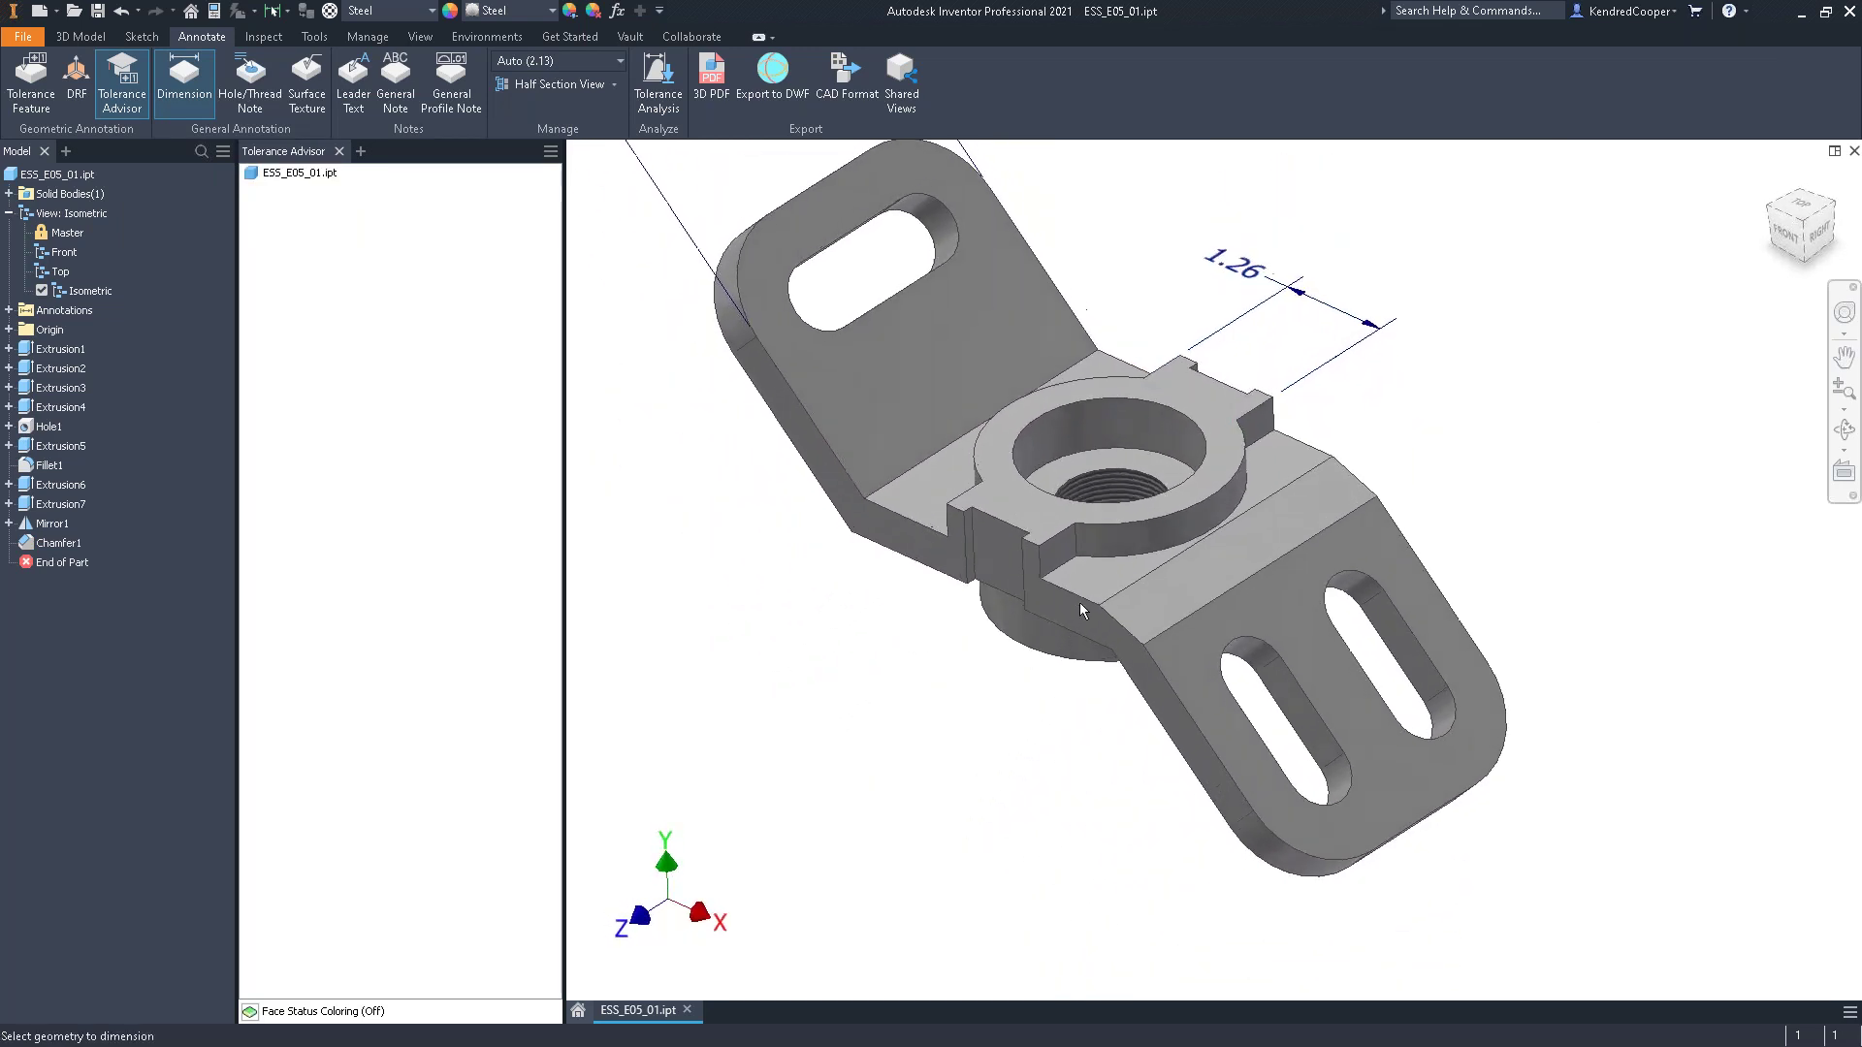
Dimension the distance between the two vertical recess edges of the front lug, placing the dimension below the part
{"action": "left_click", "coordinate": [1013, 577]}
{"action": "scroll", "coordinate": [1096, 611], "scroll_direction": "down", "scroll_amount": 3}
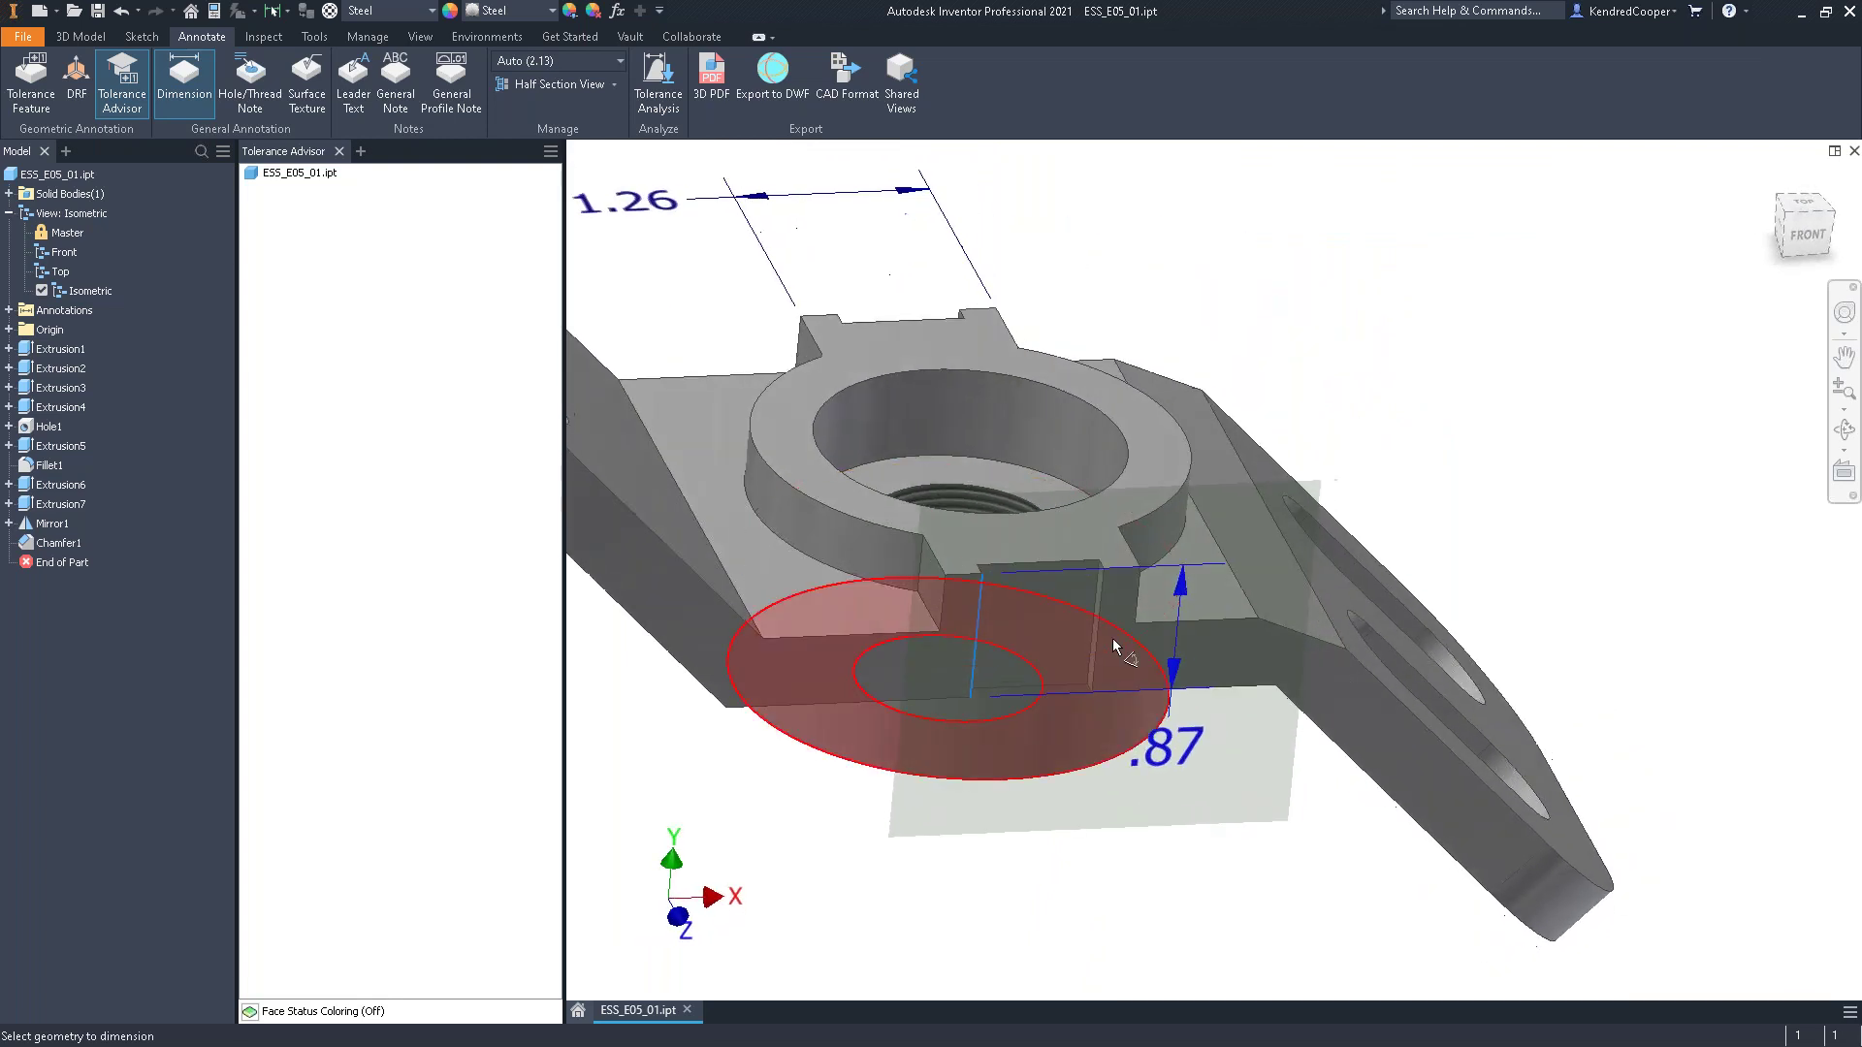
{"action": "left_click", "coordinate": [1091, 659]}
{"action": "middle_click_drag", "start_coordinate": [1091, 666], "coordinate": [1066, 796], "text": "shift"}
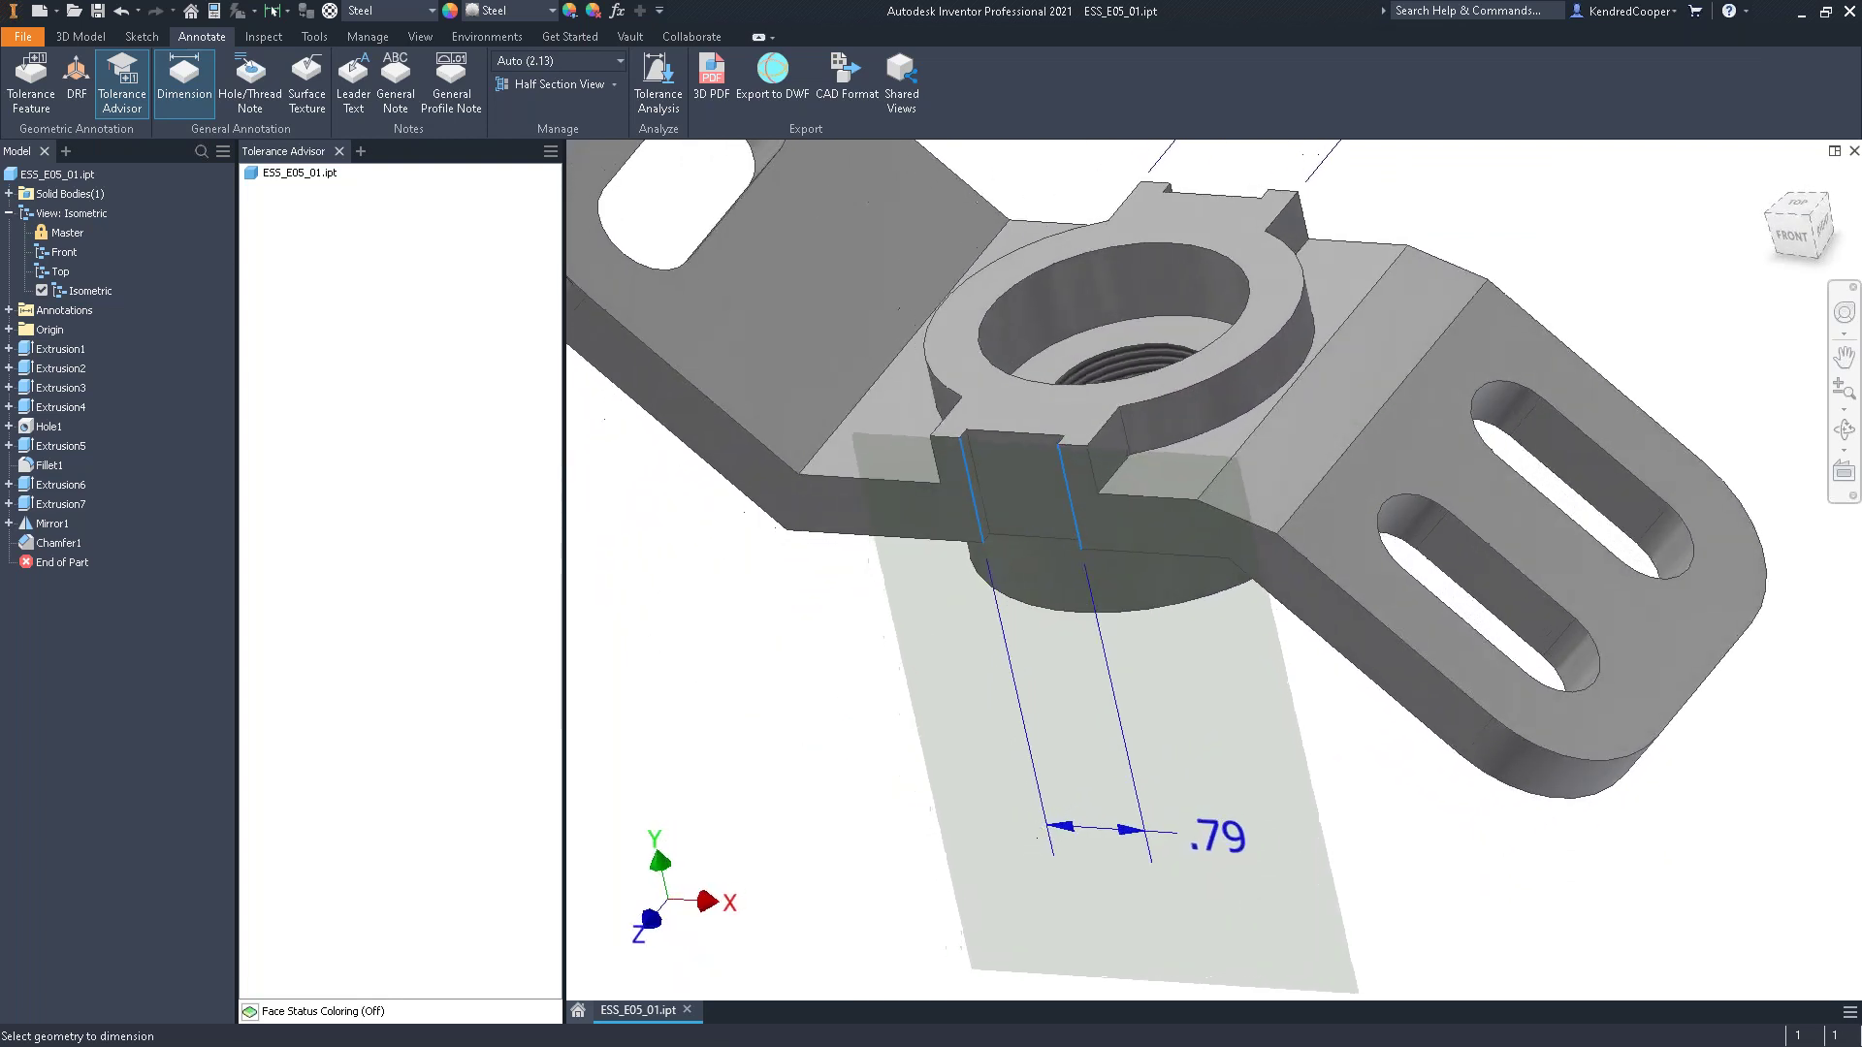
{"action": "left_click", "coordinate": [1212, 834]}
{"action": "left_click", "coordinate": [1241, 262]}
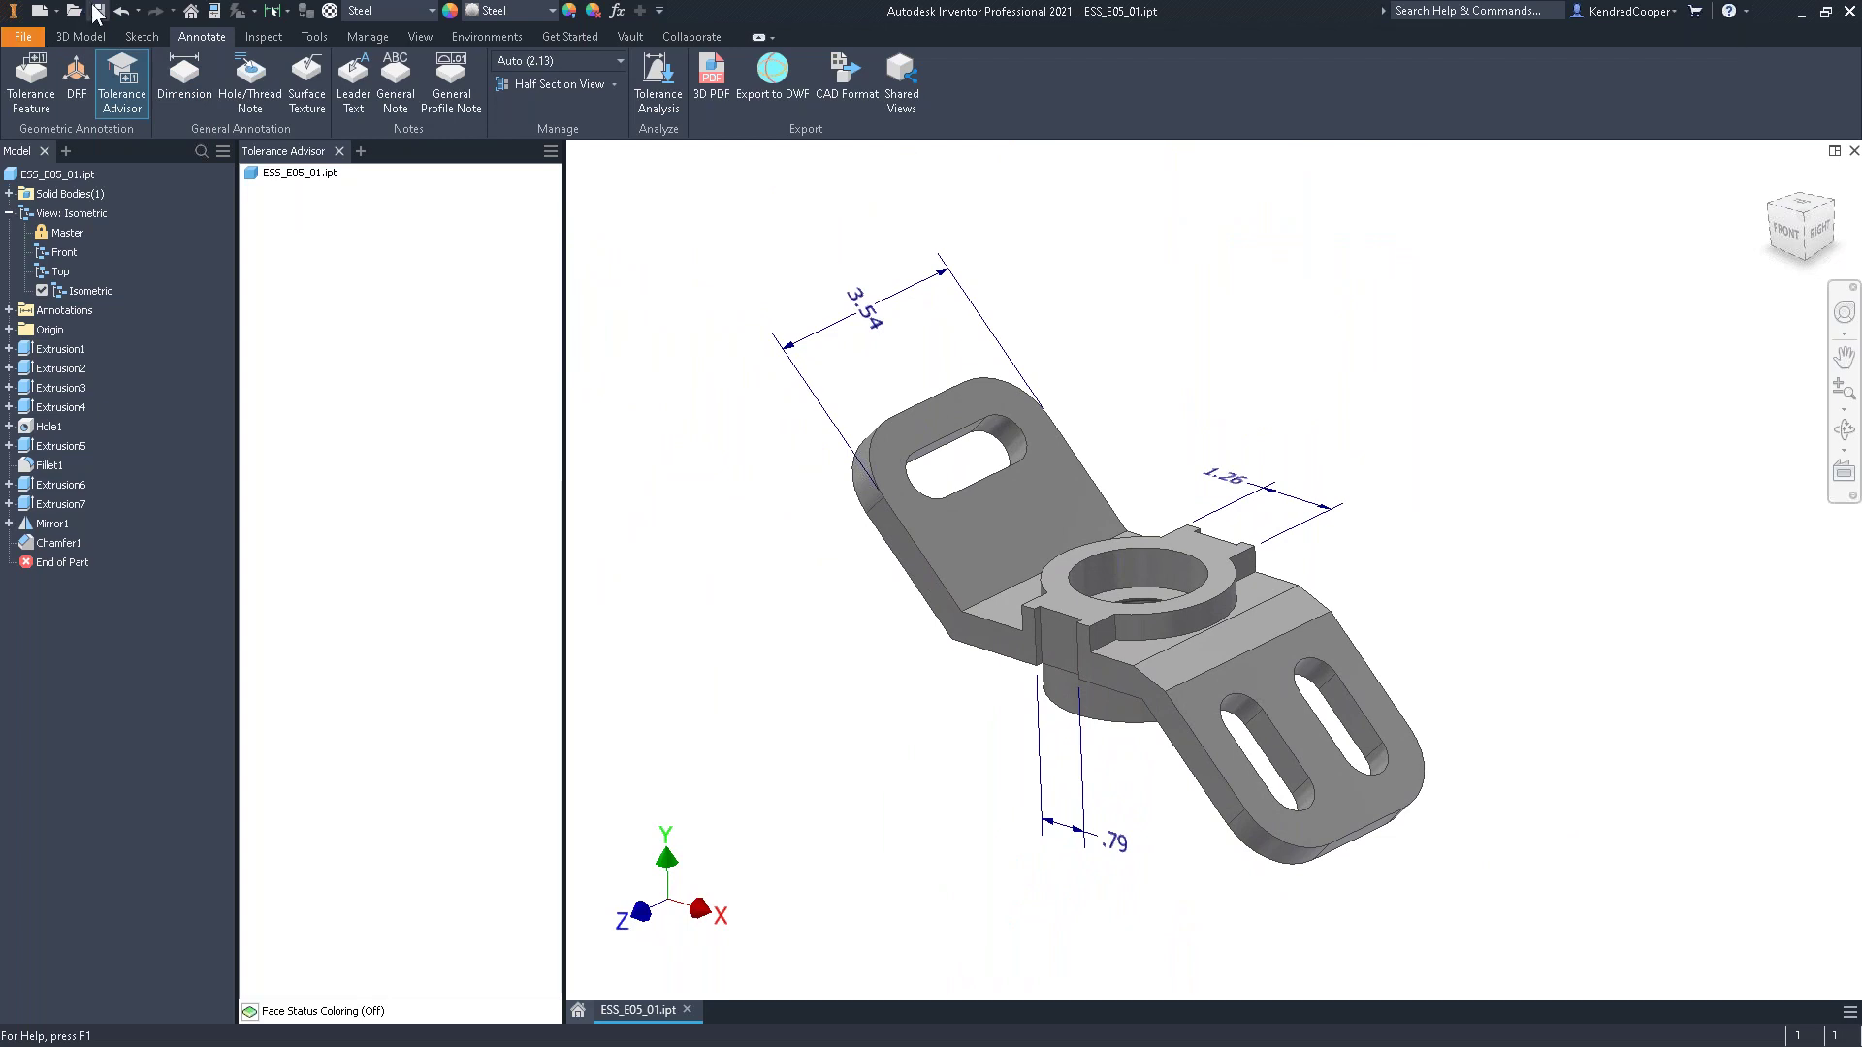
Review the STEP options for saving a copy, try protocol 242 - Managed Model Based 3D Engineering, and cancel the options and the save
{"action": "left_click", "coordinate": [22, 36]}
{"action": "mouse_move", "coordinate": [126, 252]}
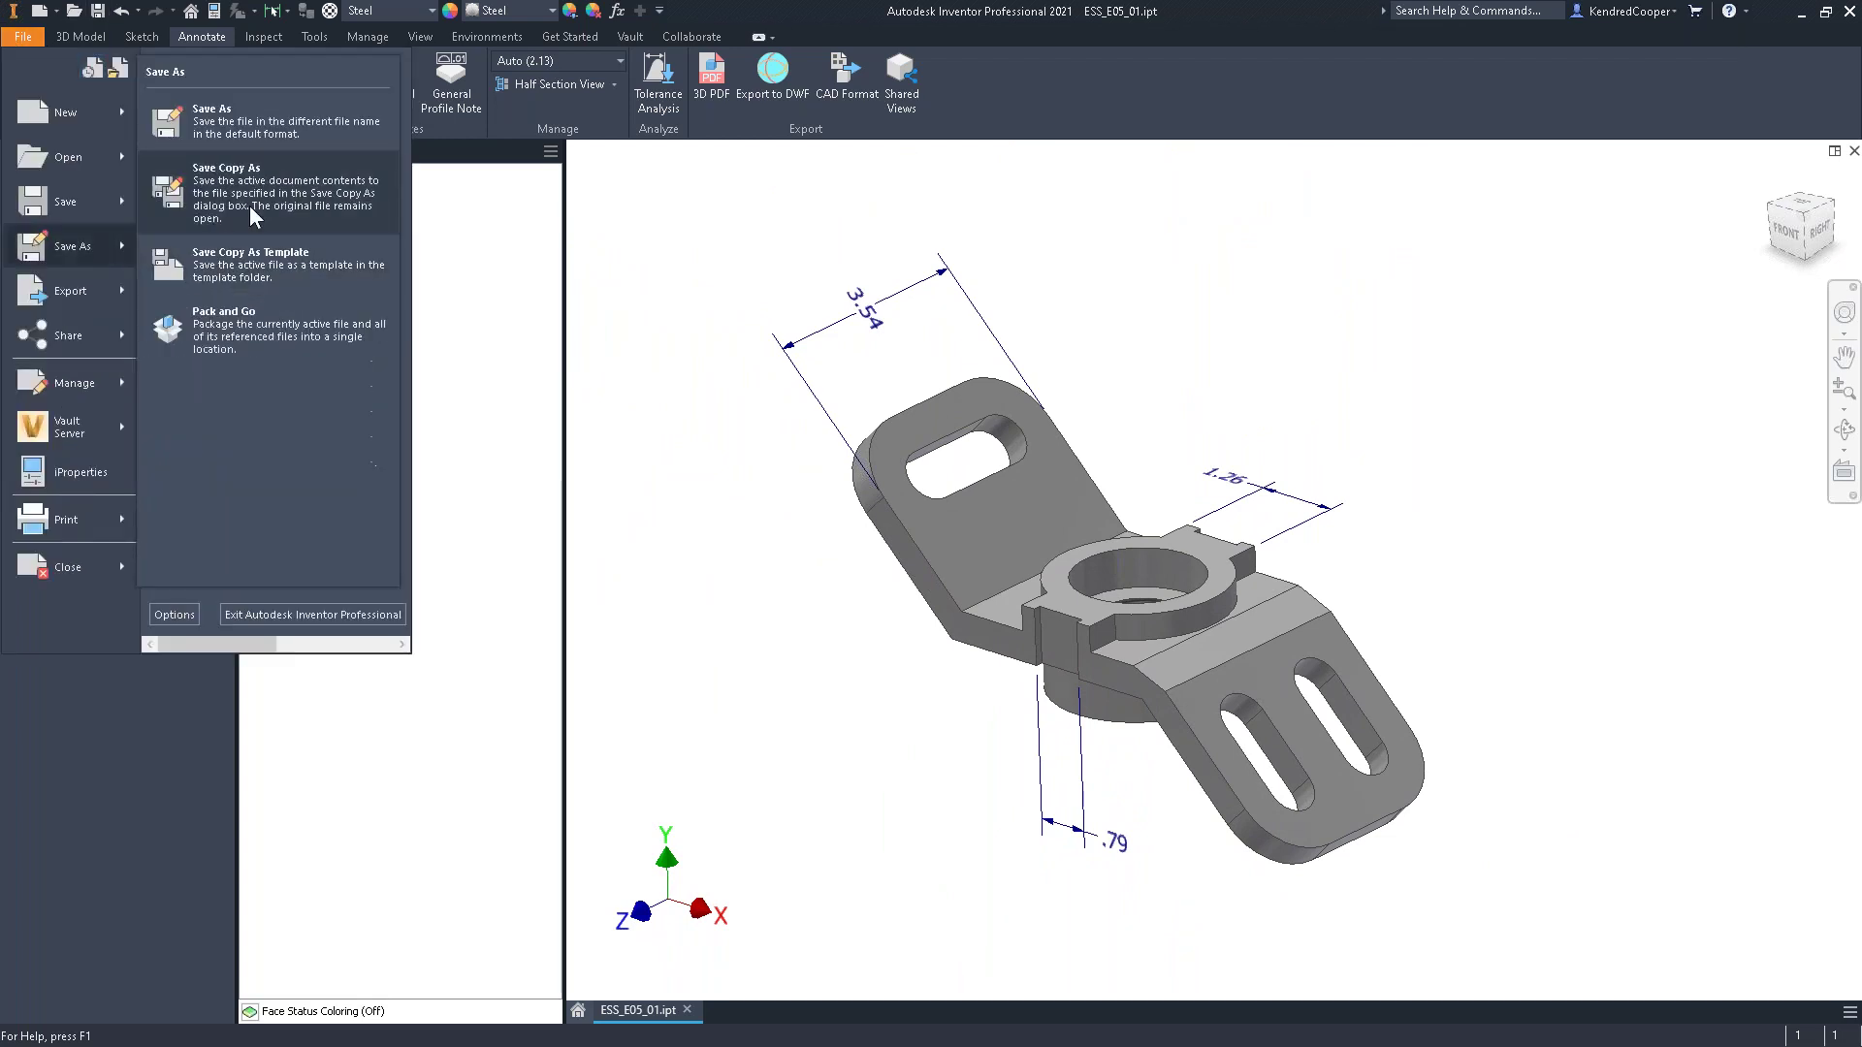
{"action": "left_click", "coordinate": [248, 206]}
{"action": "left_click", "coordinate": [867, 737]}
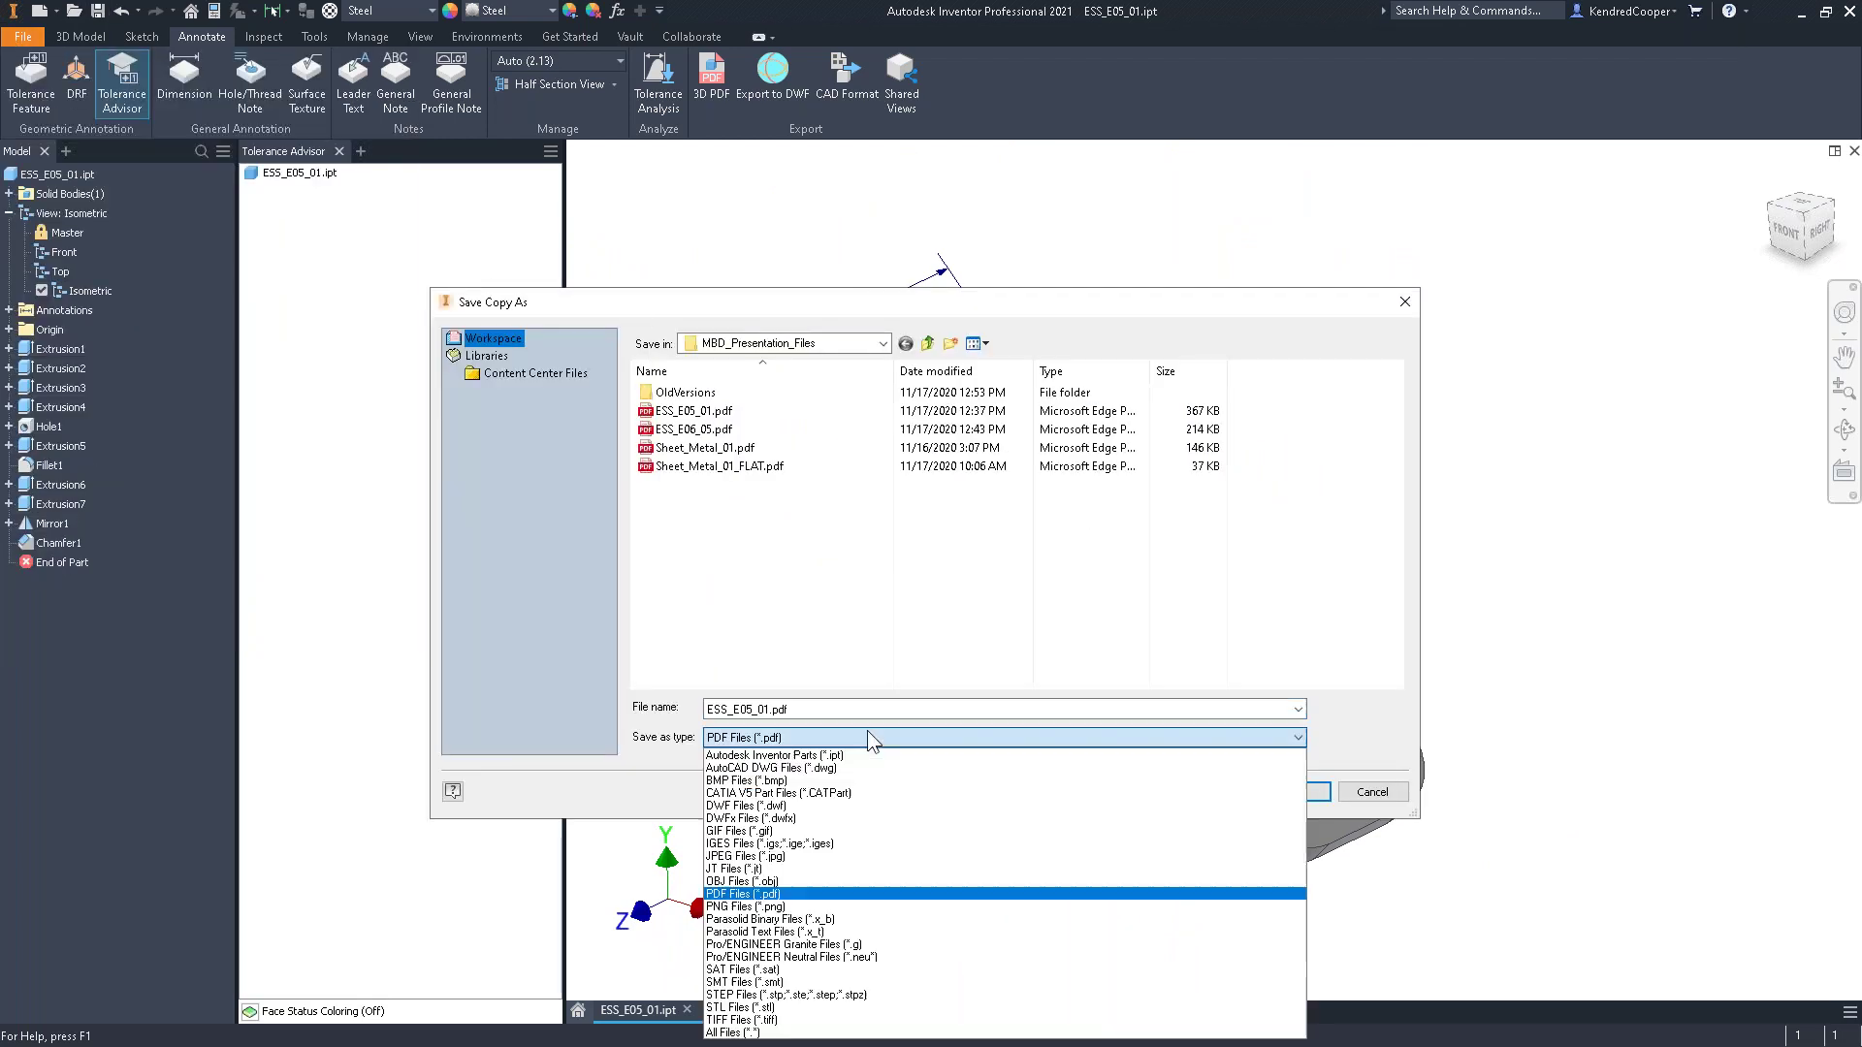
{"action": "left_click", "coordinate": [875, 993]}
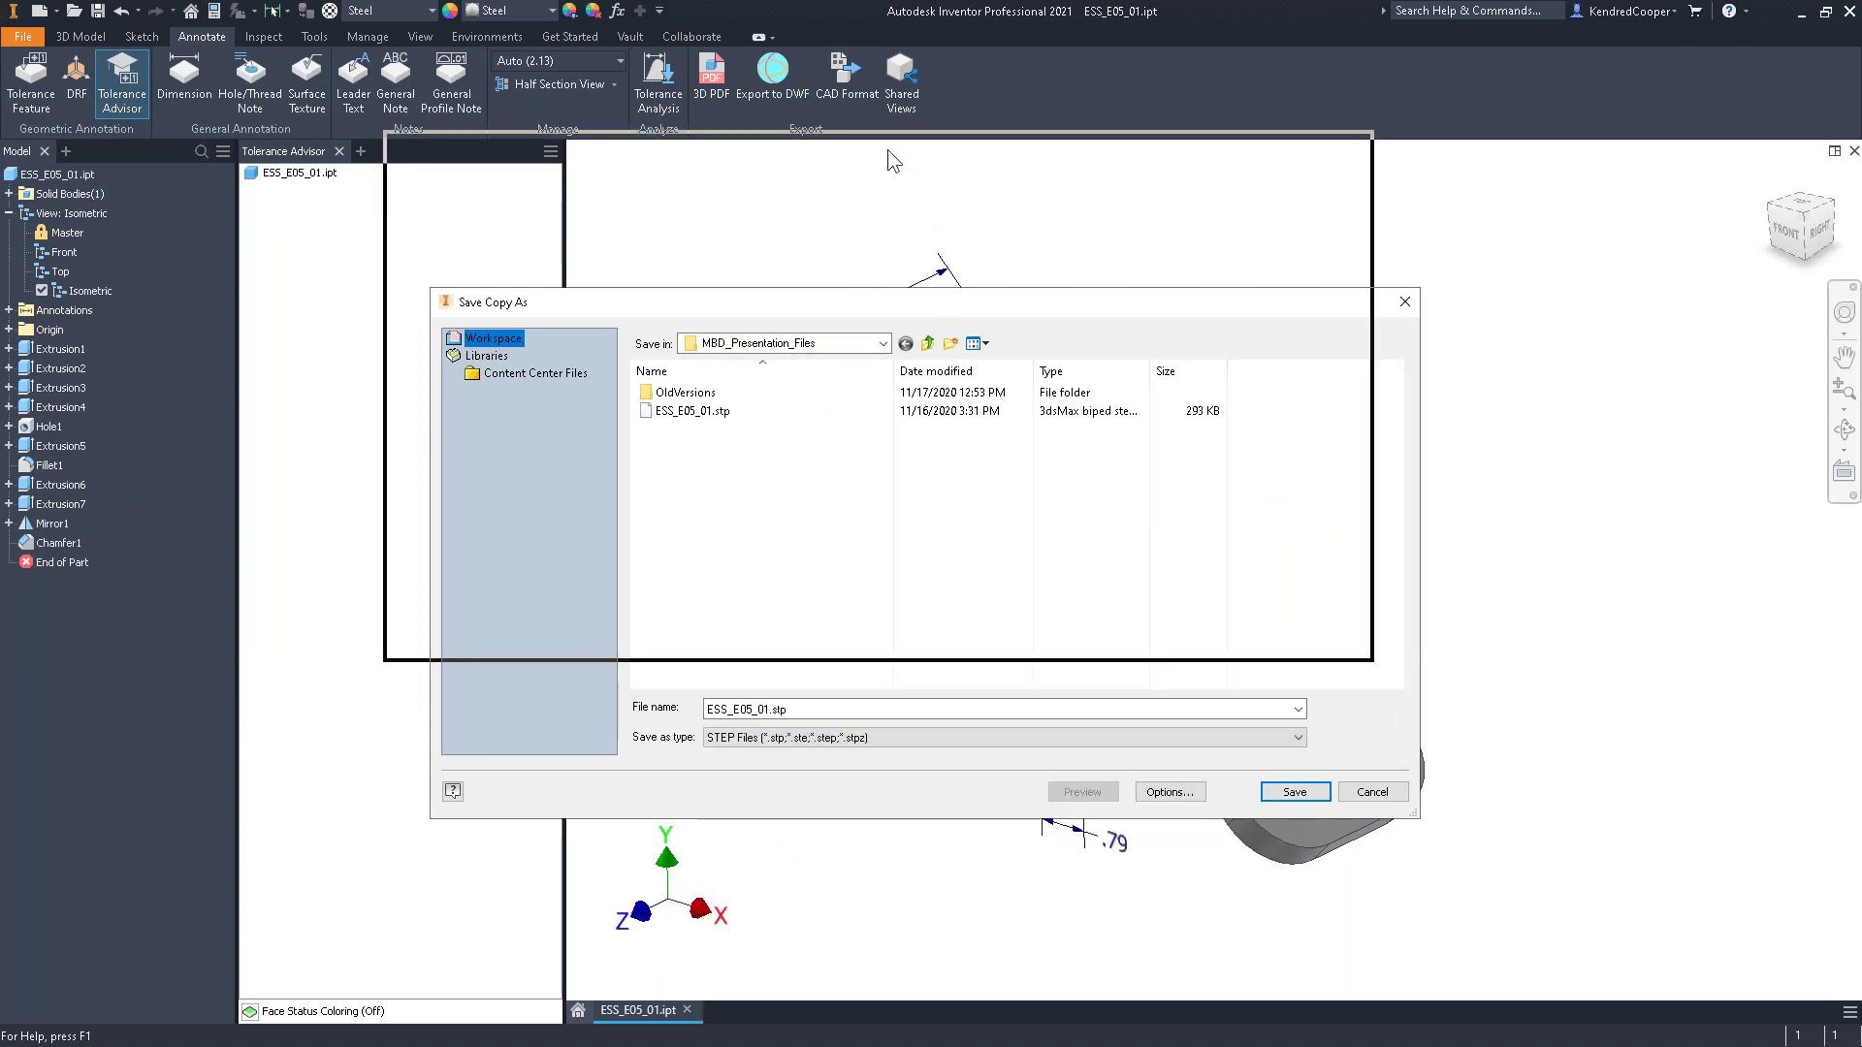
{"action": "left_click_drag", "start_coordinate": [887, 150], "coordinate": [888, 152]}
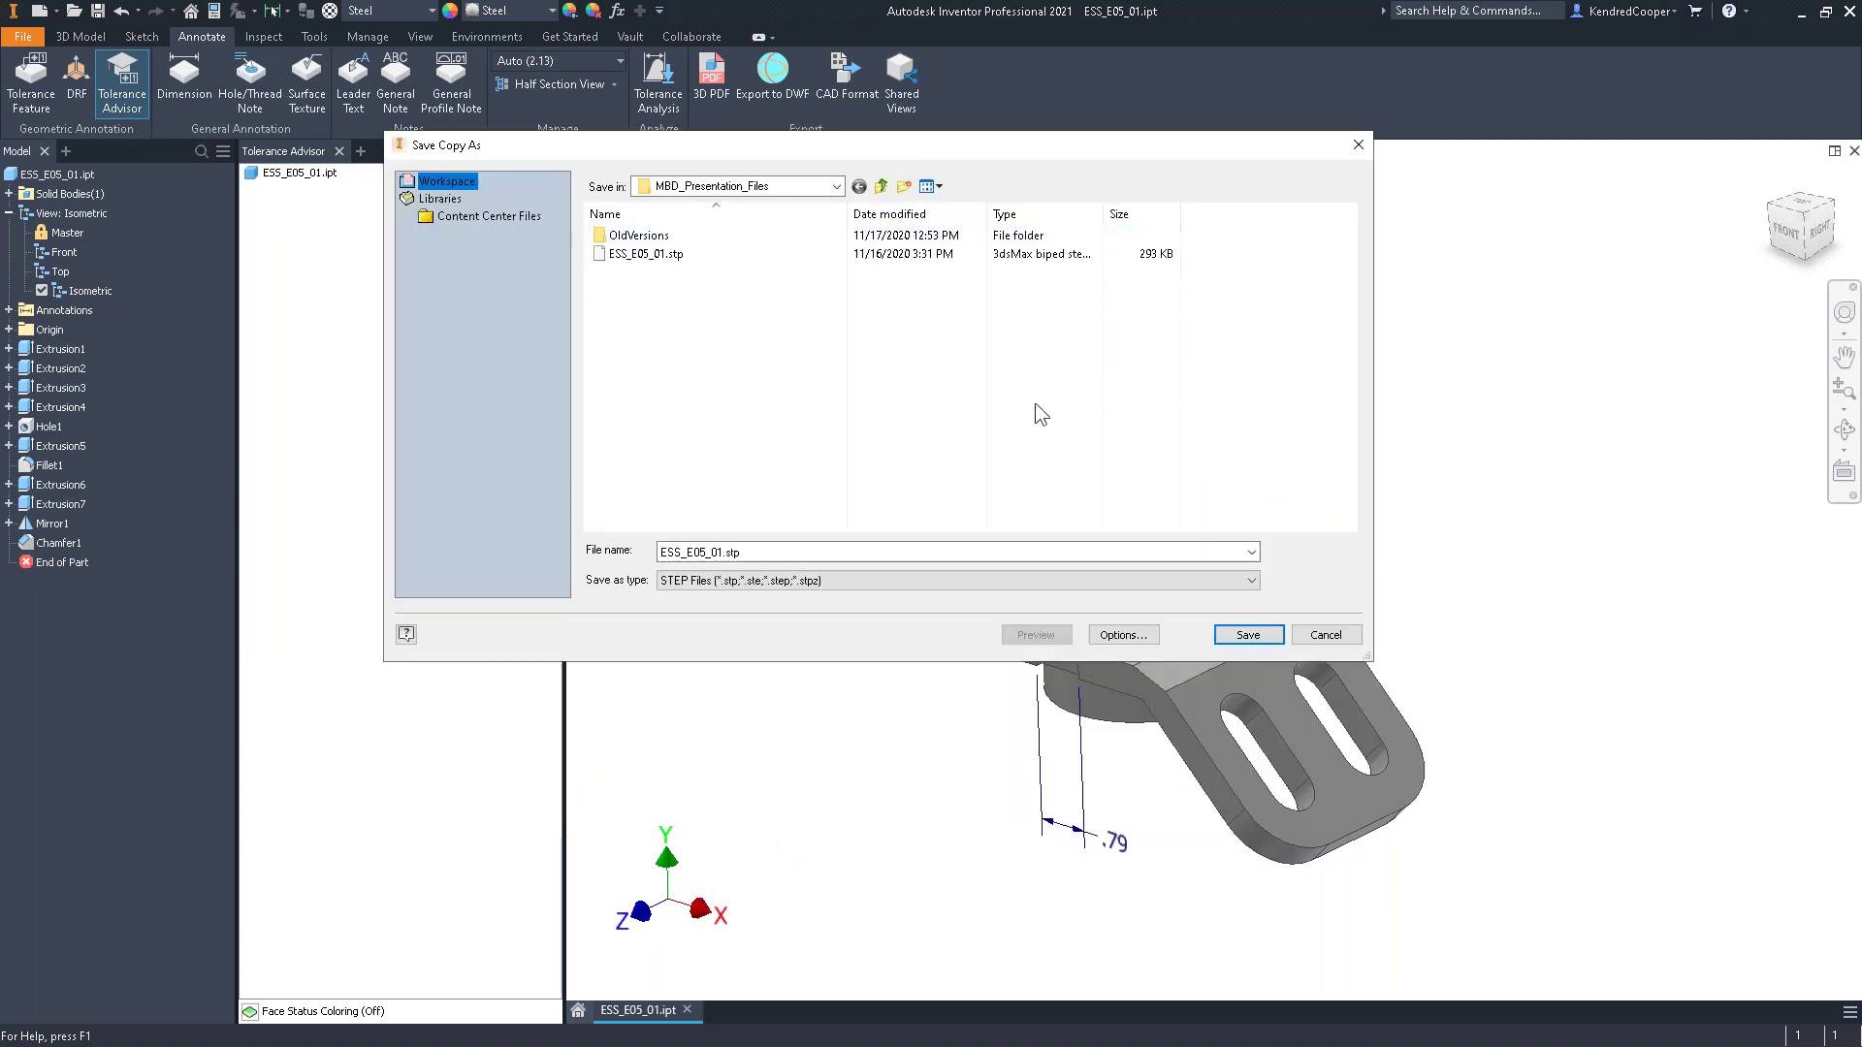
{"action": "left_click", "coordinate": [1125, 635]}
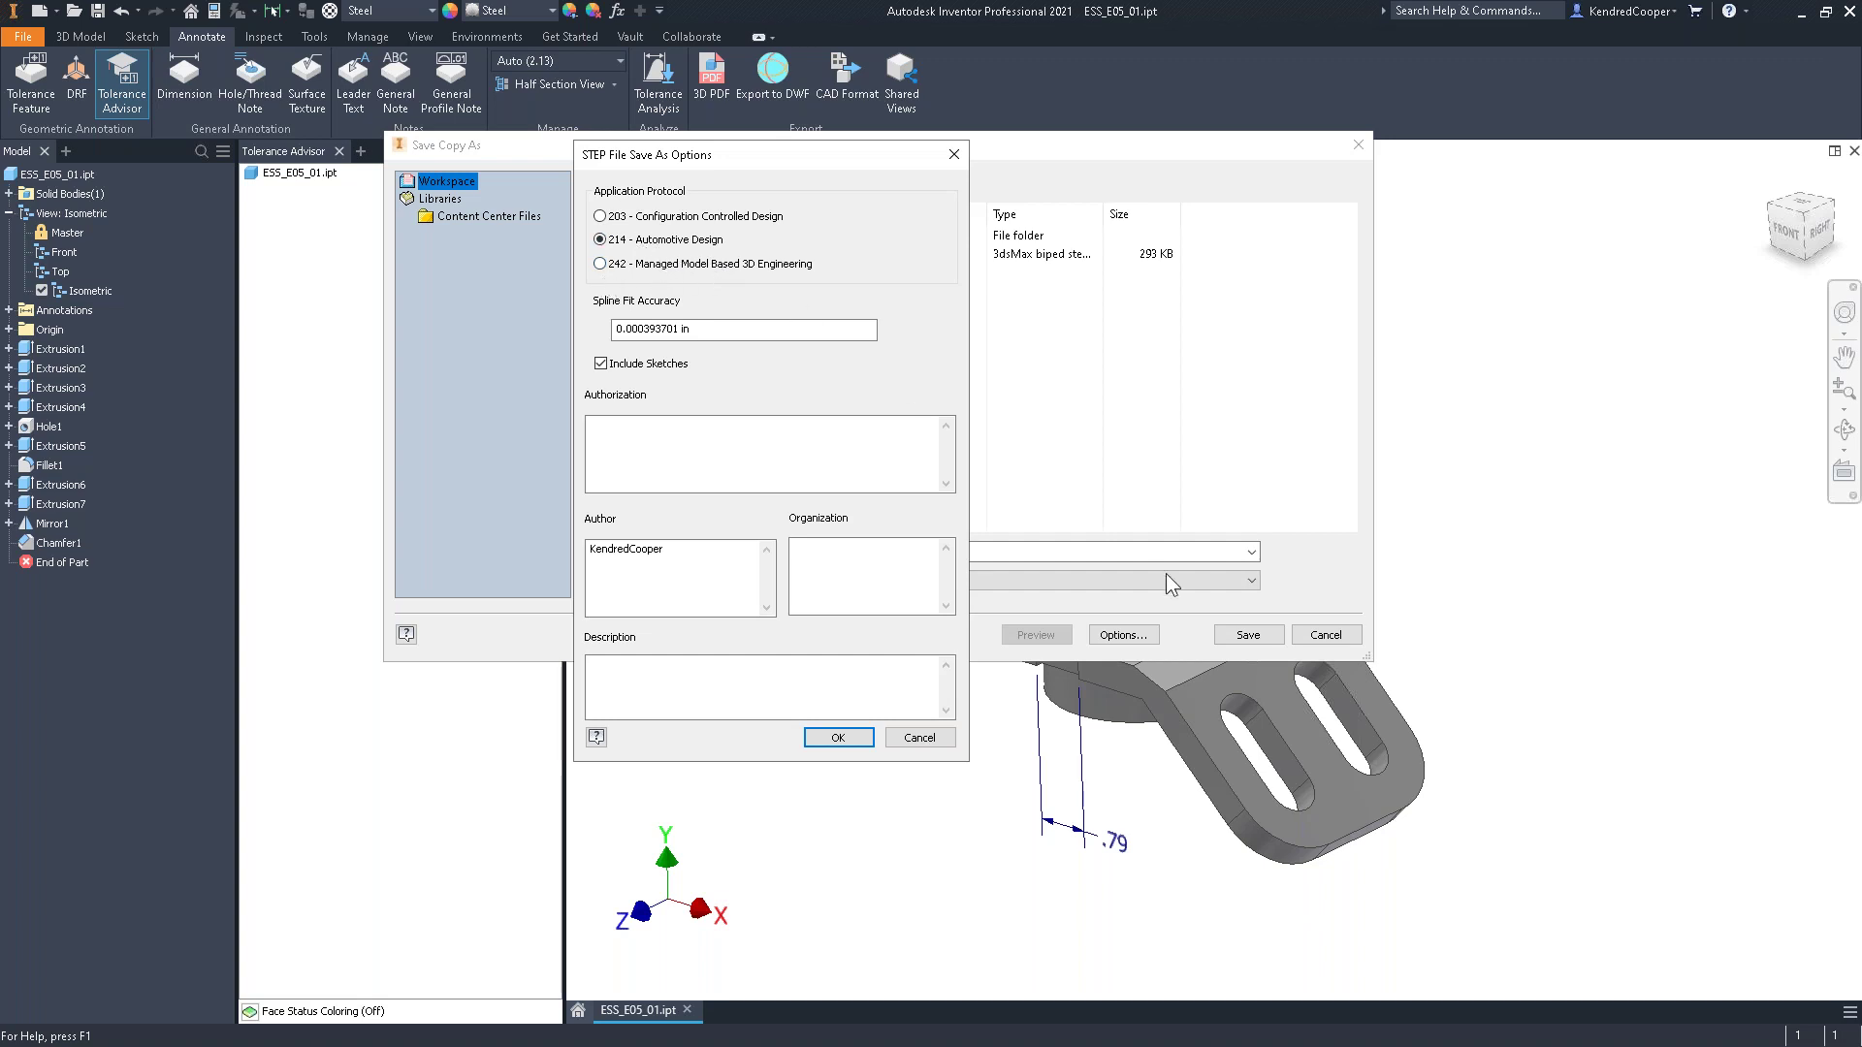
{"action": "left_click", "coordinate": [598, 267]}
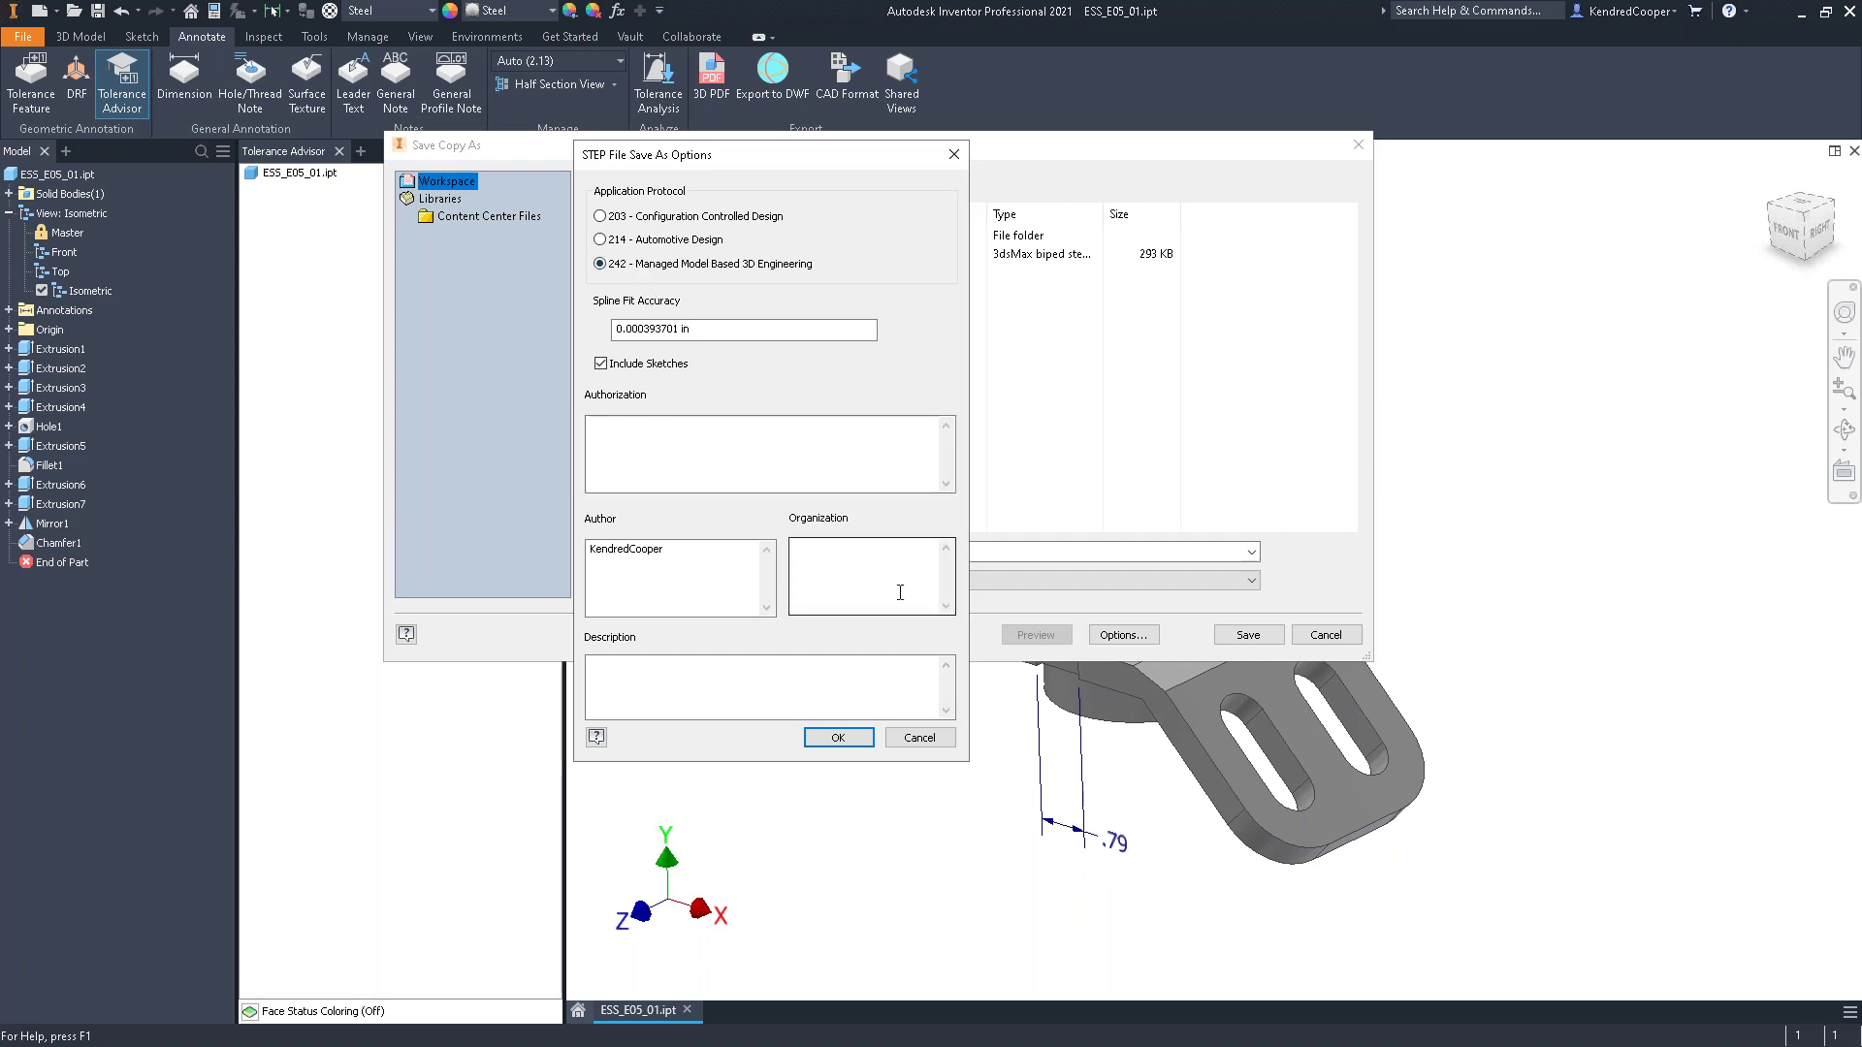
{"action": "left_click", "coordinate": [919, 739]}
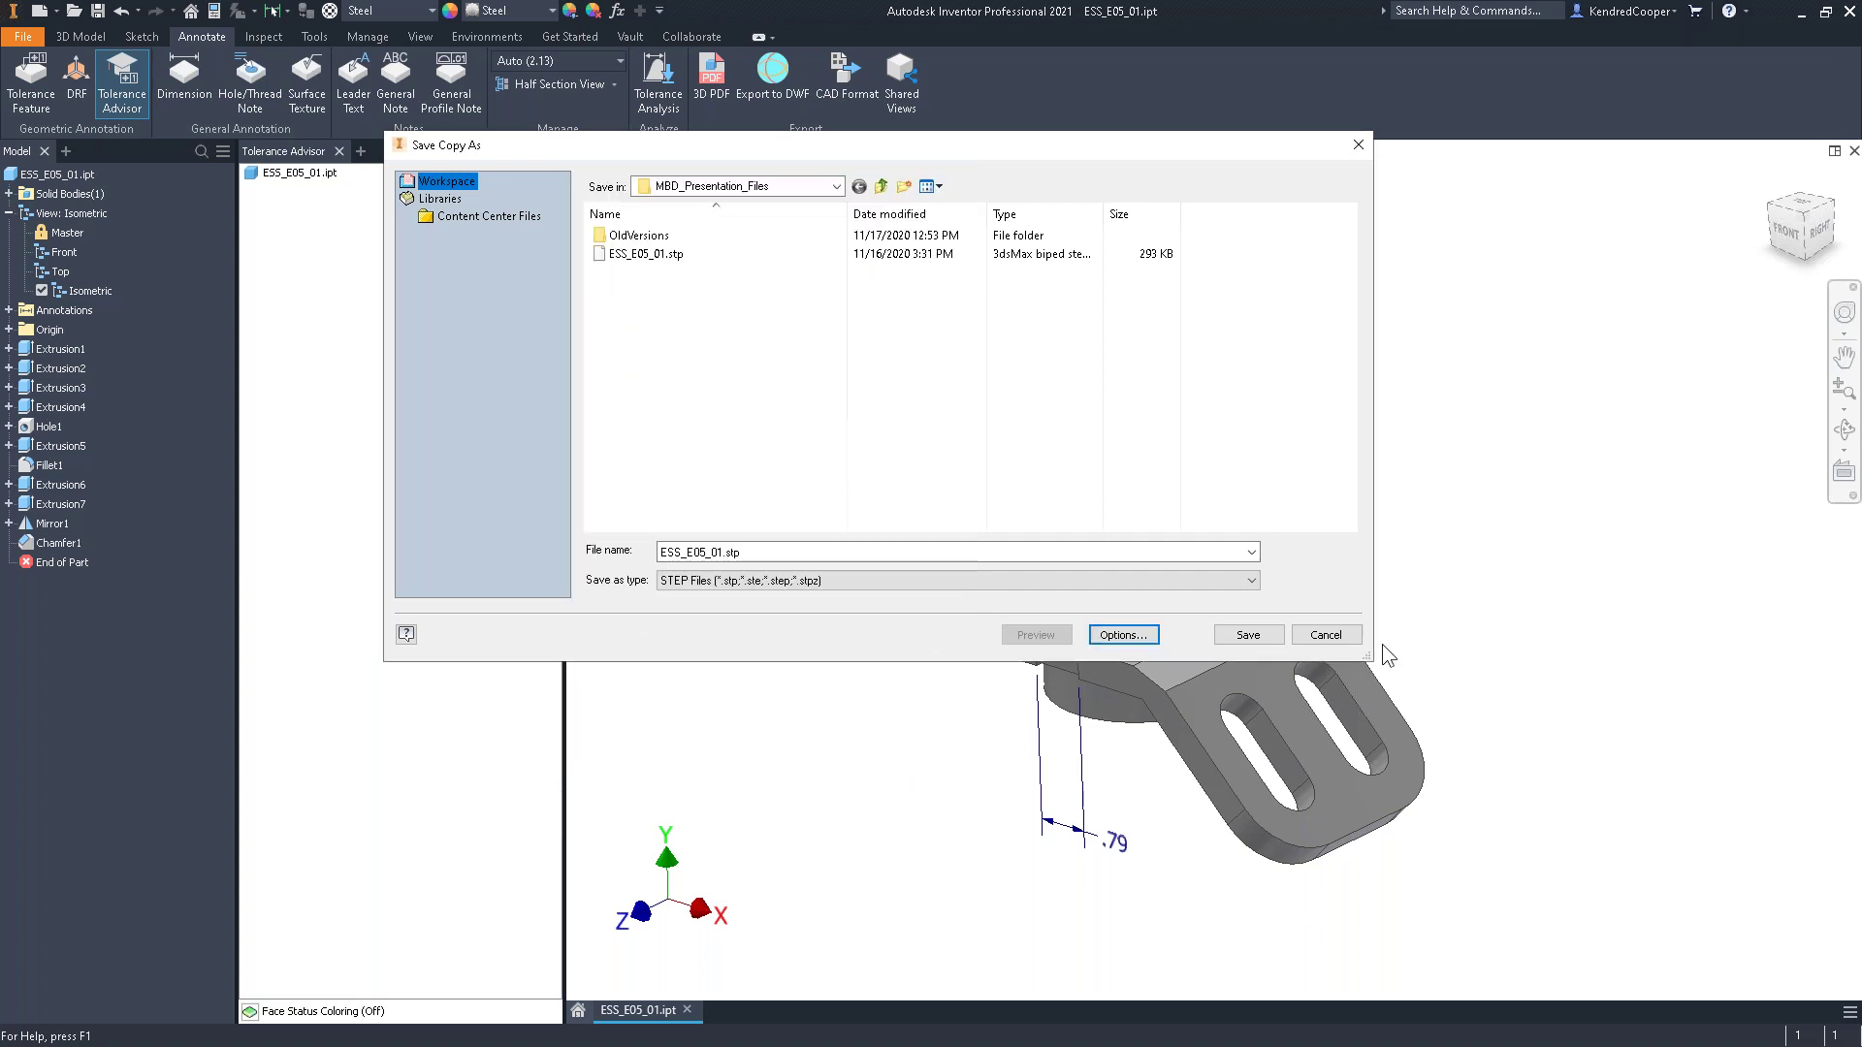
{"action": "left_click", "coordinate": [1324, 635]}
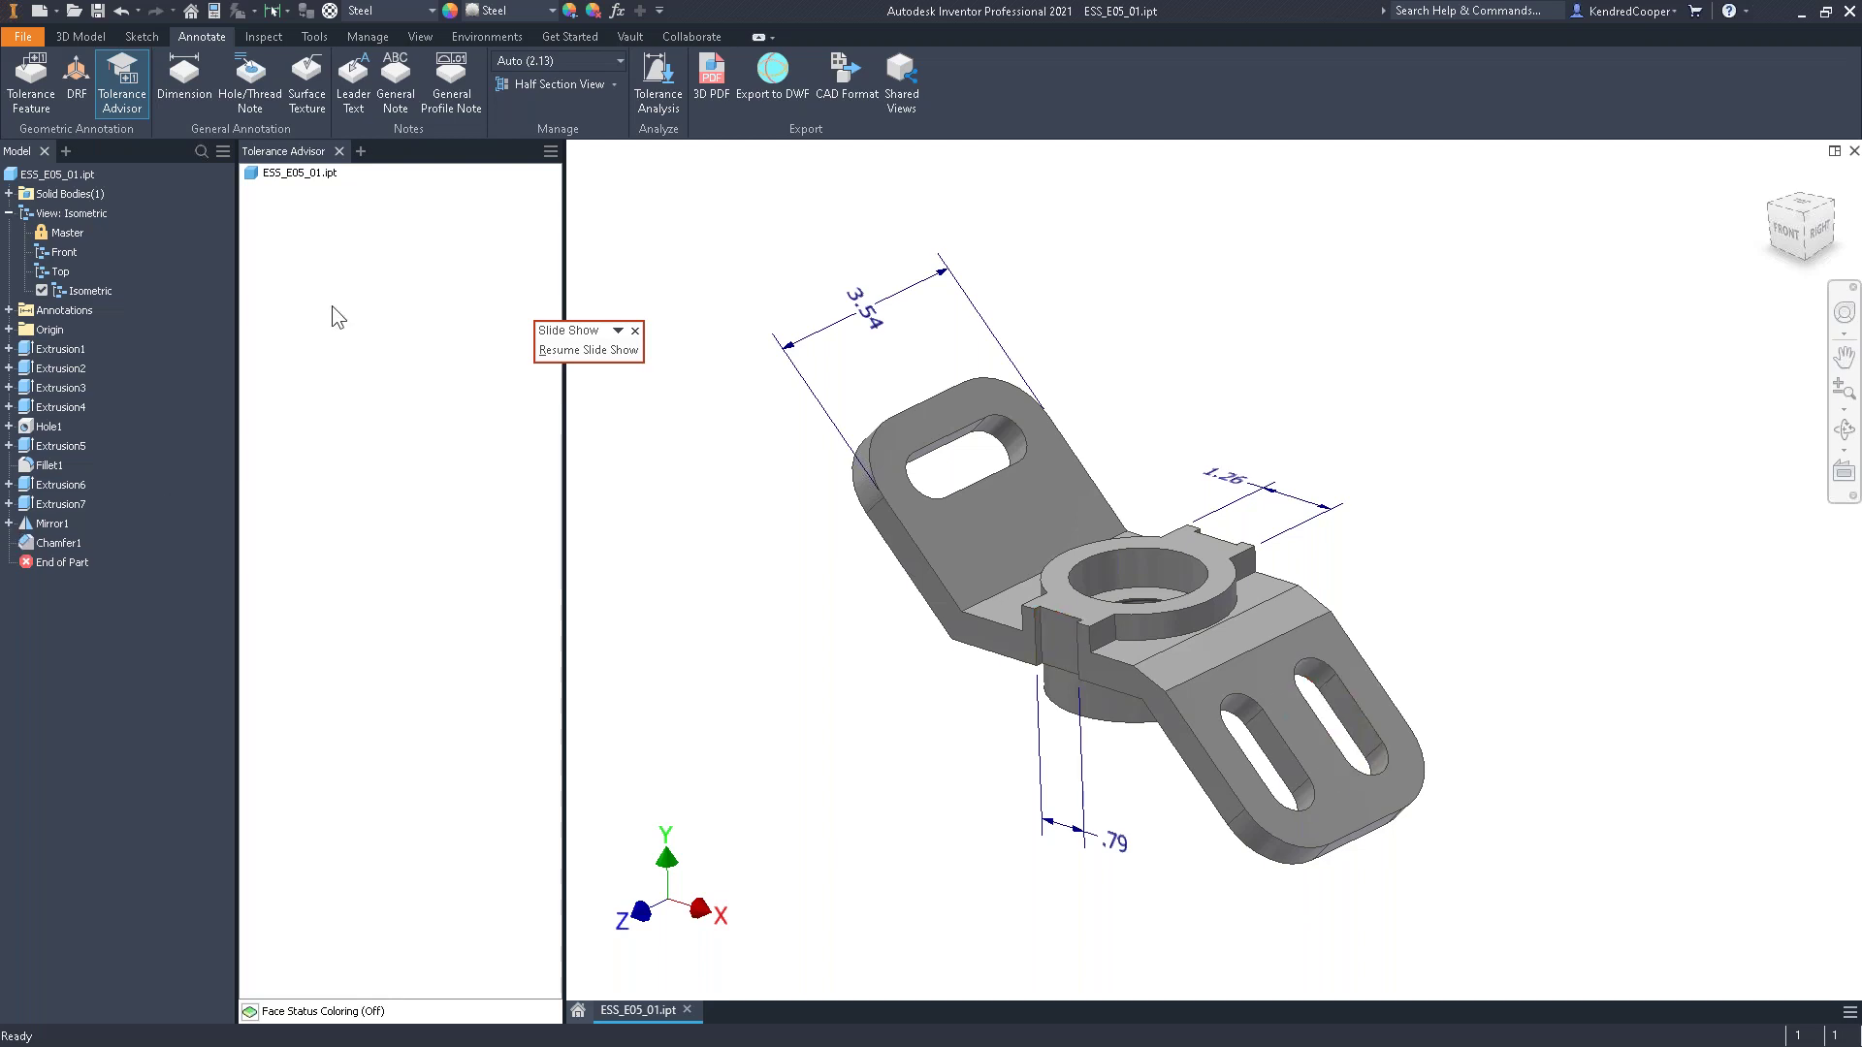
Start a leader text note on the single-slot flange face and examine the Properties - Model and Physical Properties - Model choices
{"action": "left_click", "coordinate": [353, 82]}
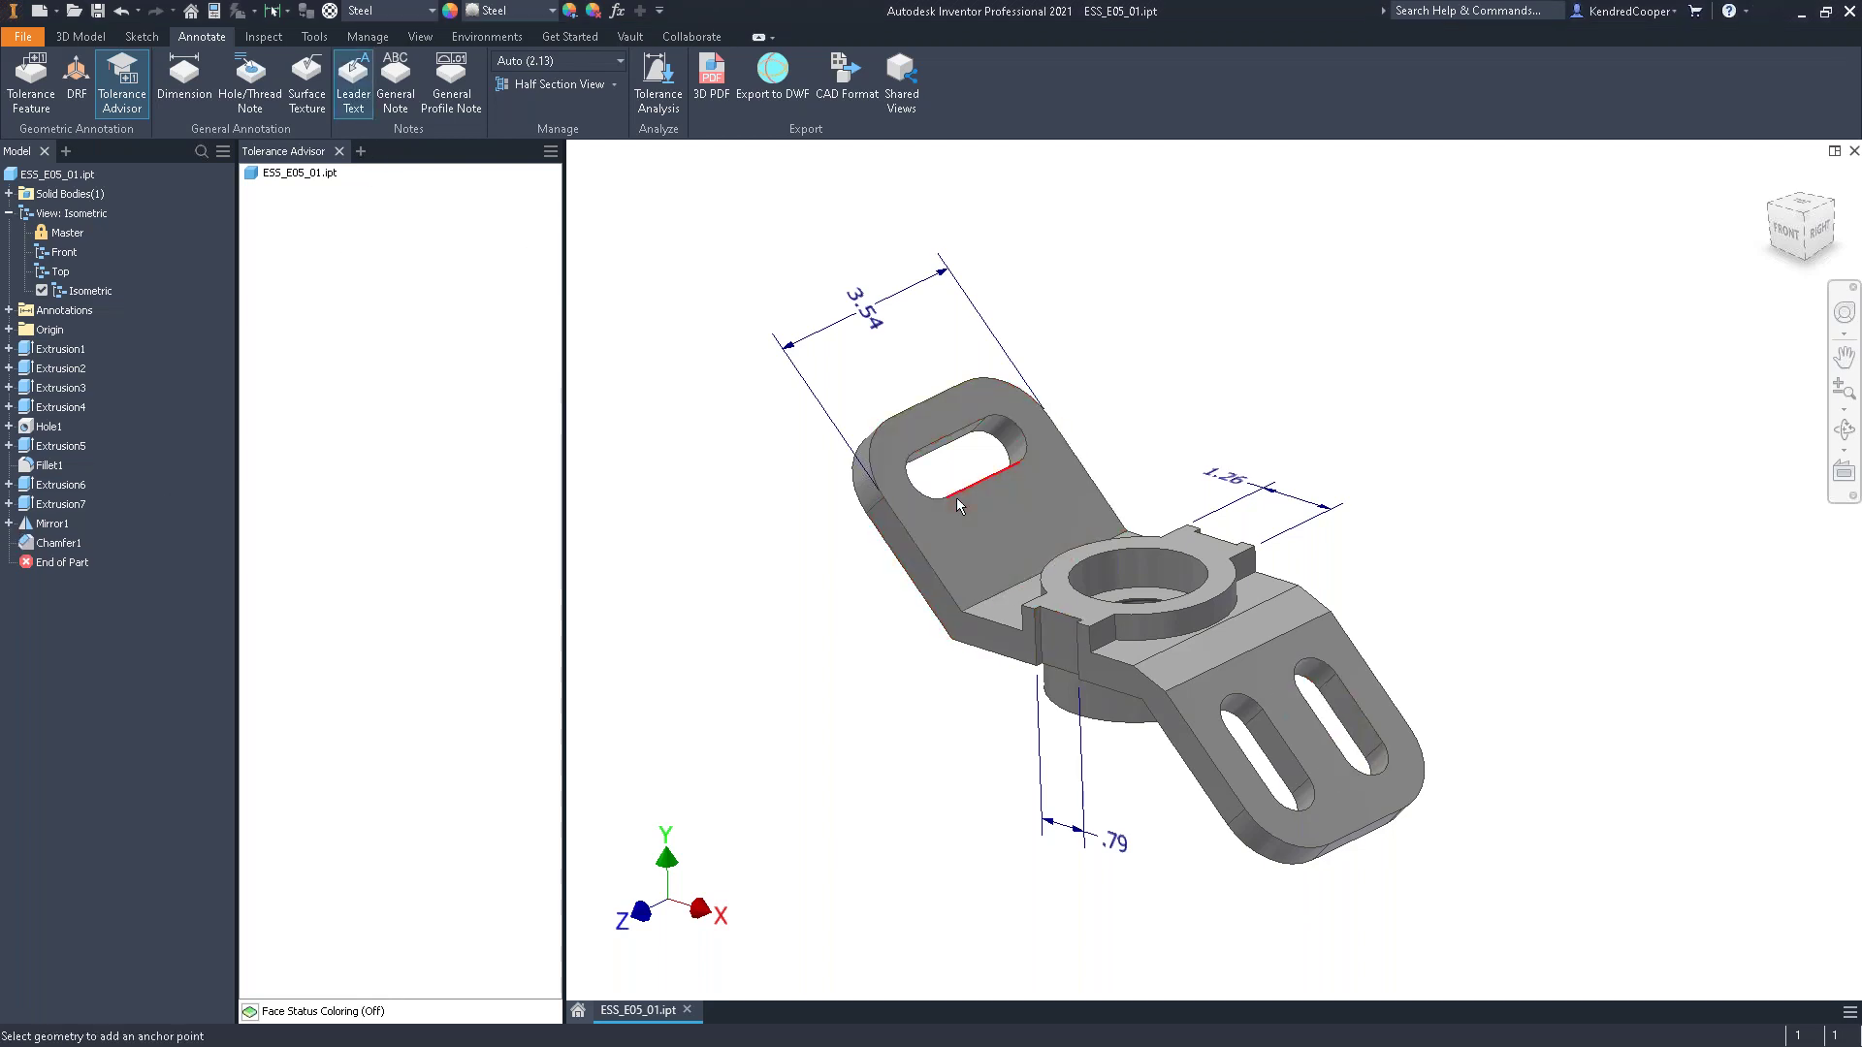
{"action": "left_click", "coordinate": [1029, 514]}
{"action": "double_click", "coordinate": [1205, 369]}
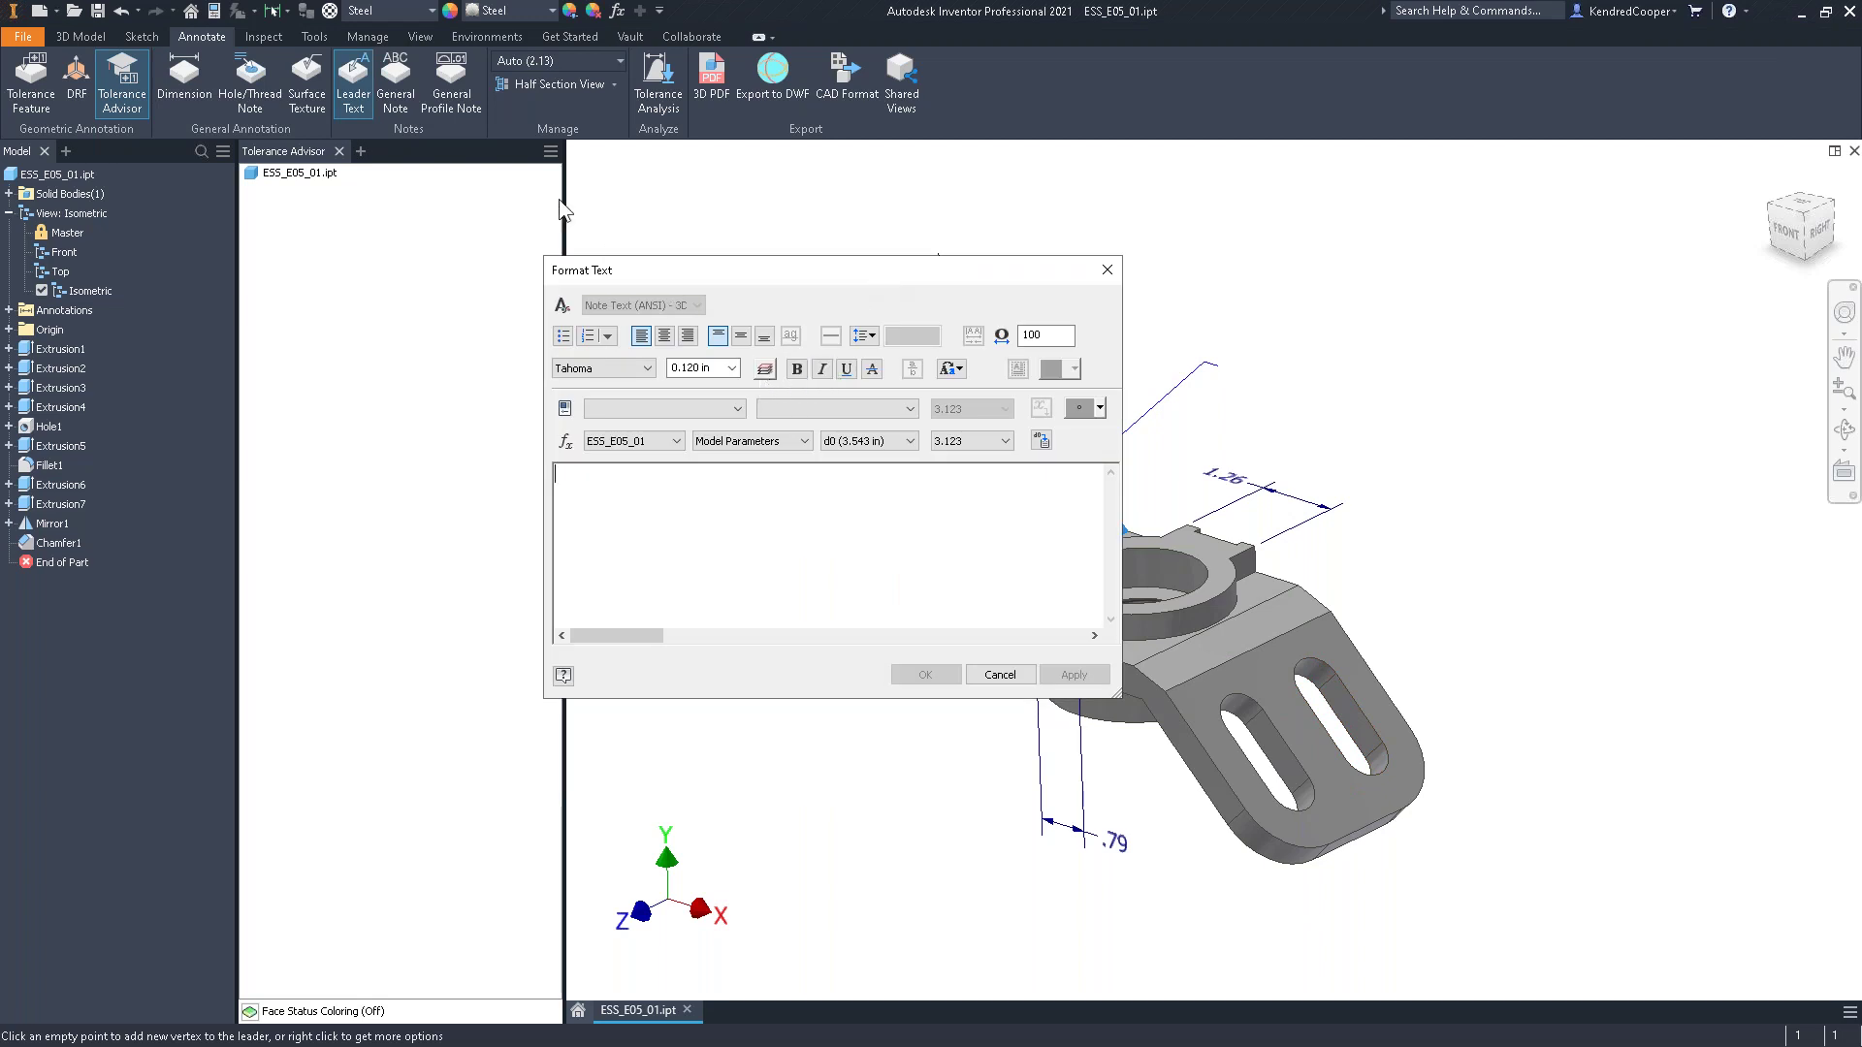
{"action": "left_click", "coordinate": [698, 407]}
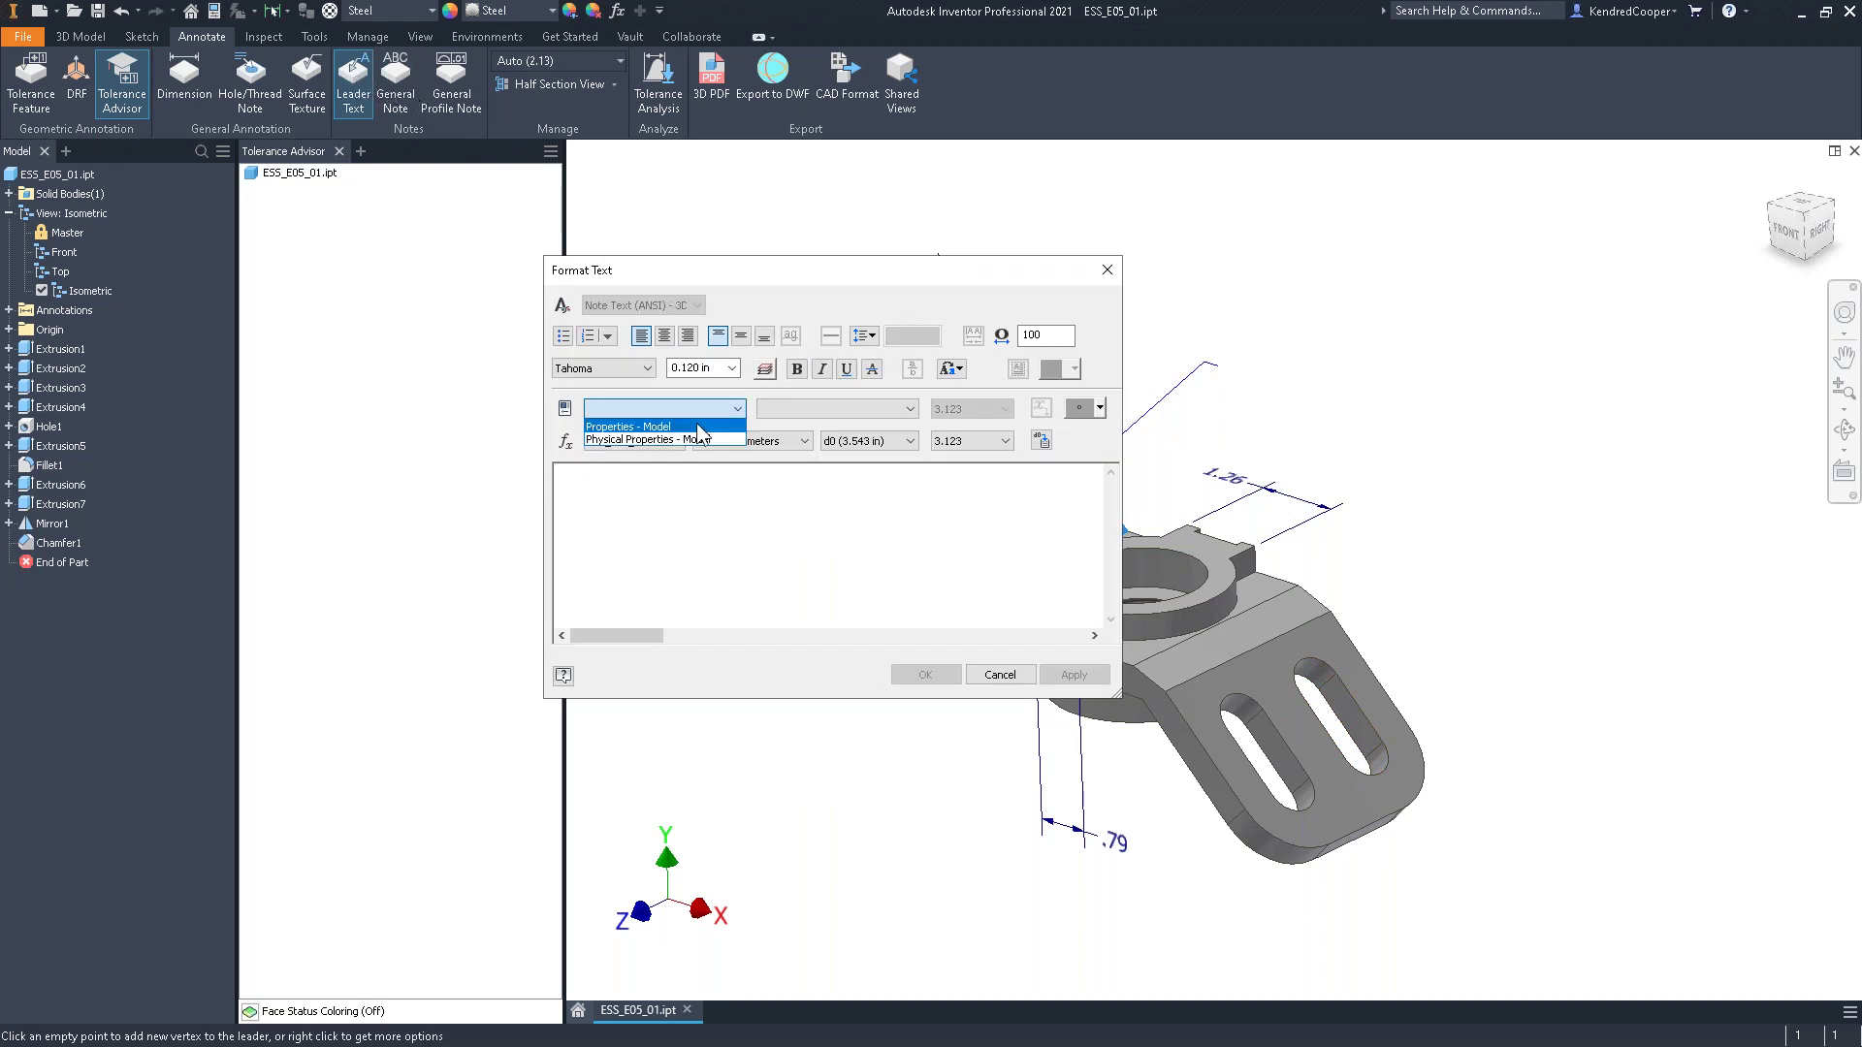
{"action": "left_click", "coordinate": [700, 427]}
{"action": "left_click", "coordinate": [875, 415]}
{"action": "left_click", "coordinate": [753, 420]}
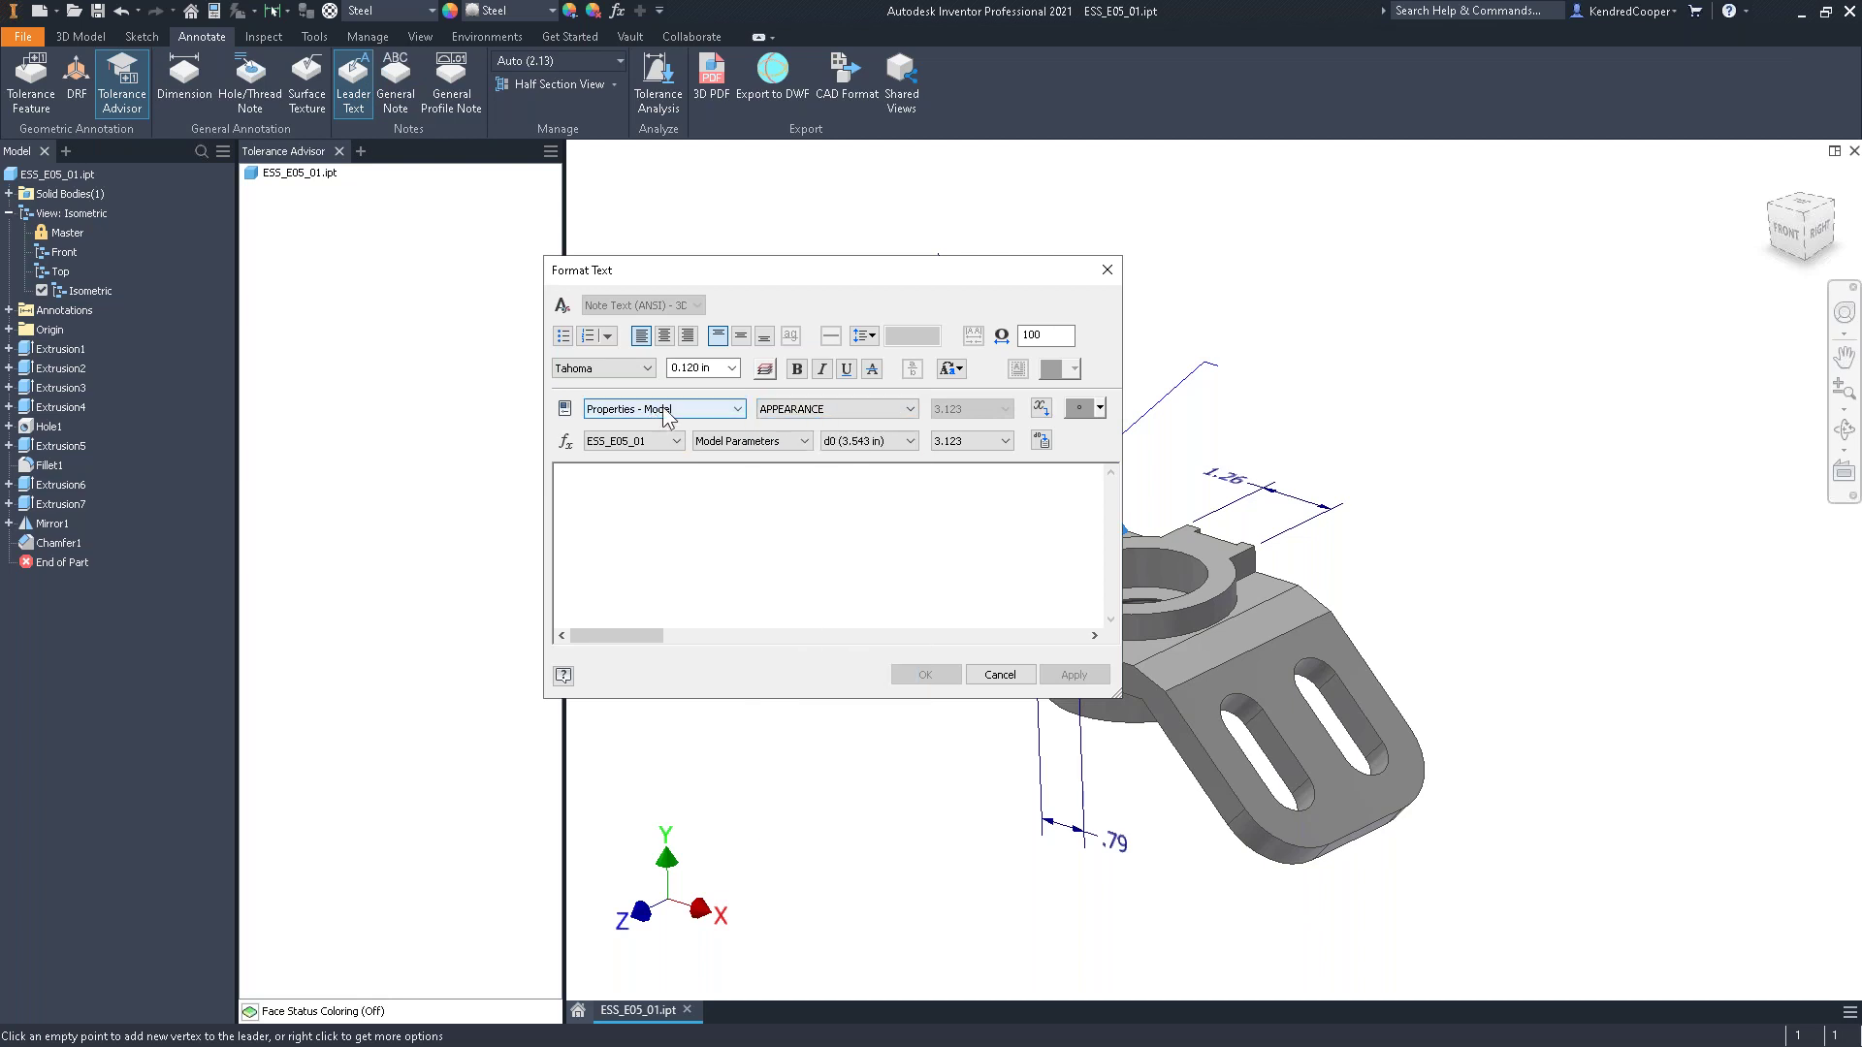
{"action": "left_click", "coordinate": [691, 412]}
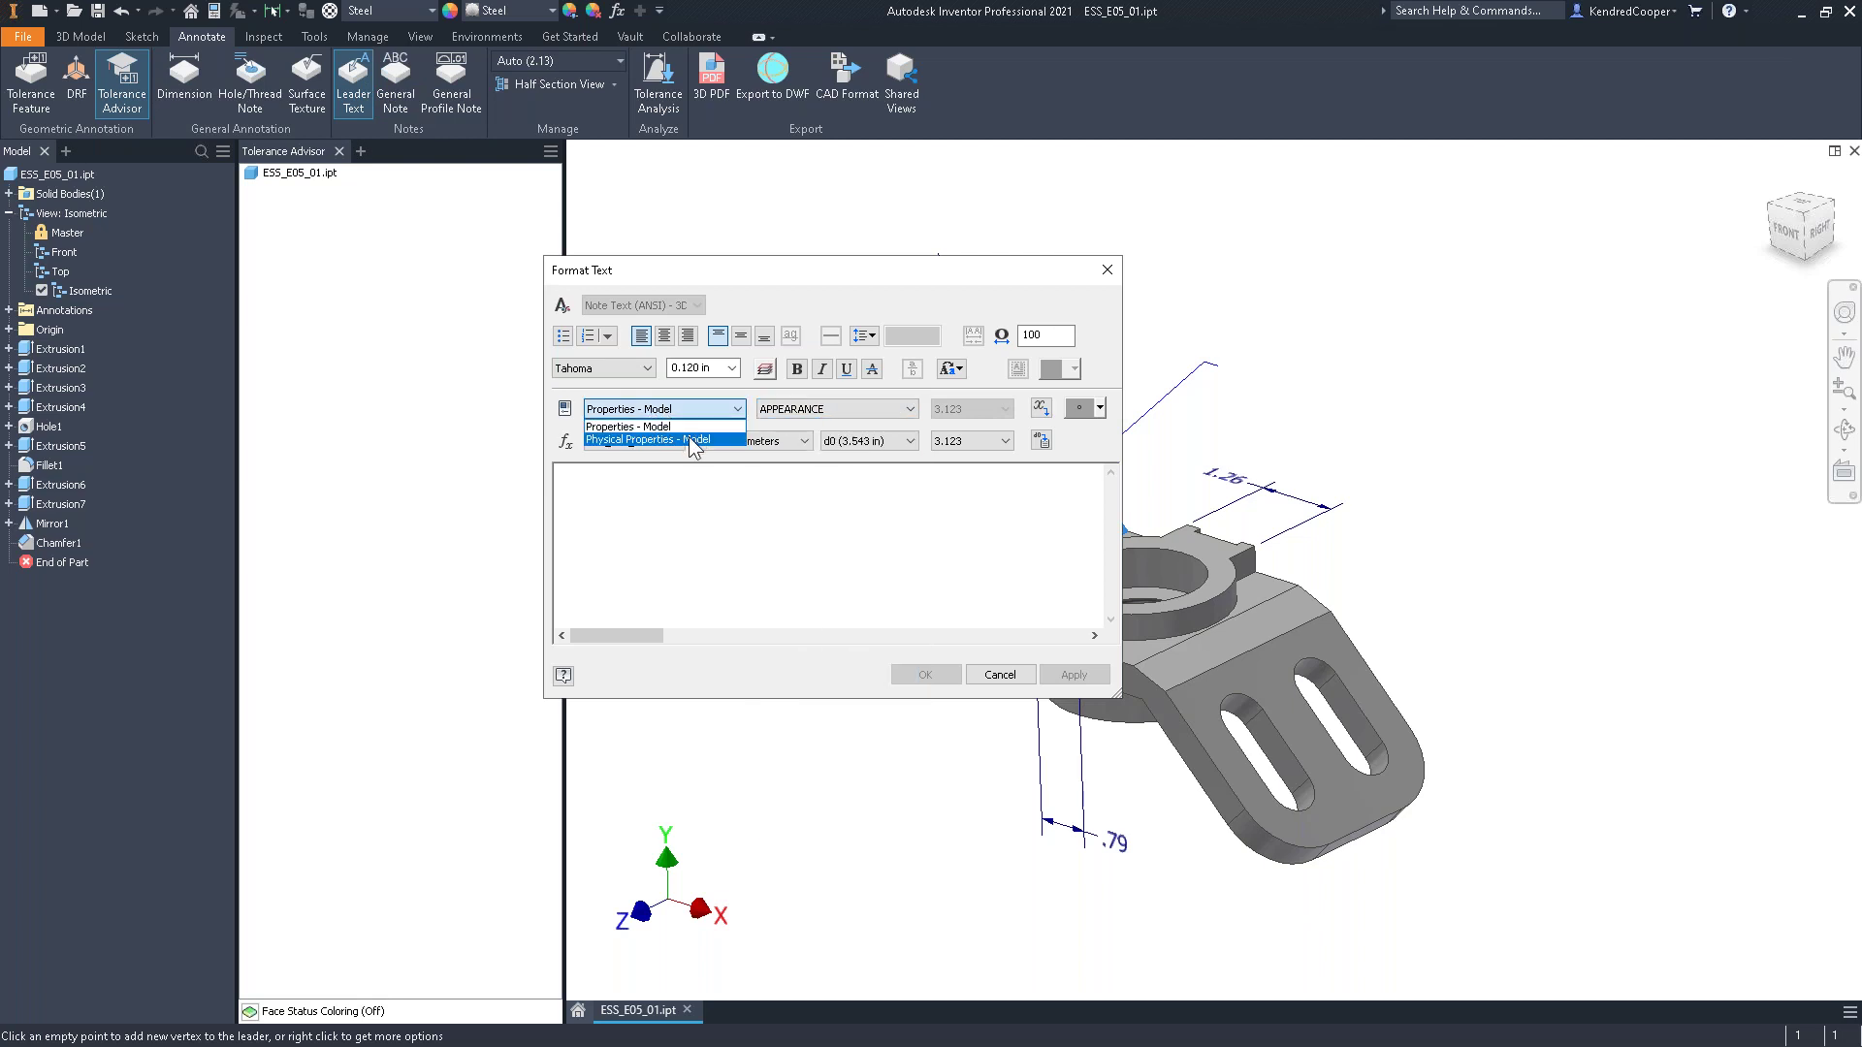
{"action": "left_click", "coordinate": [700, 408]}
Examine the source, parameter type and model parameter choices available for the leader text, and cancel the note
{"action": "left_click", "coordinate": [676, 441]}
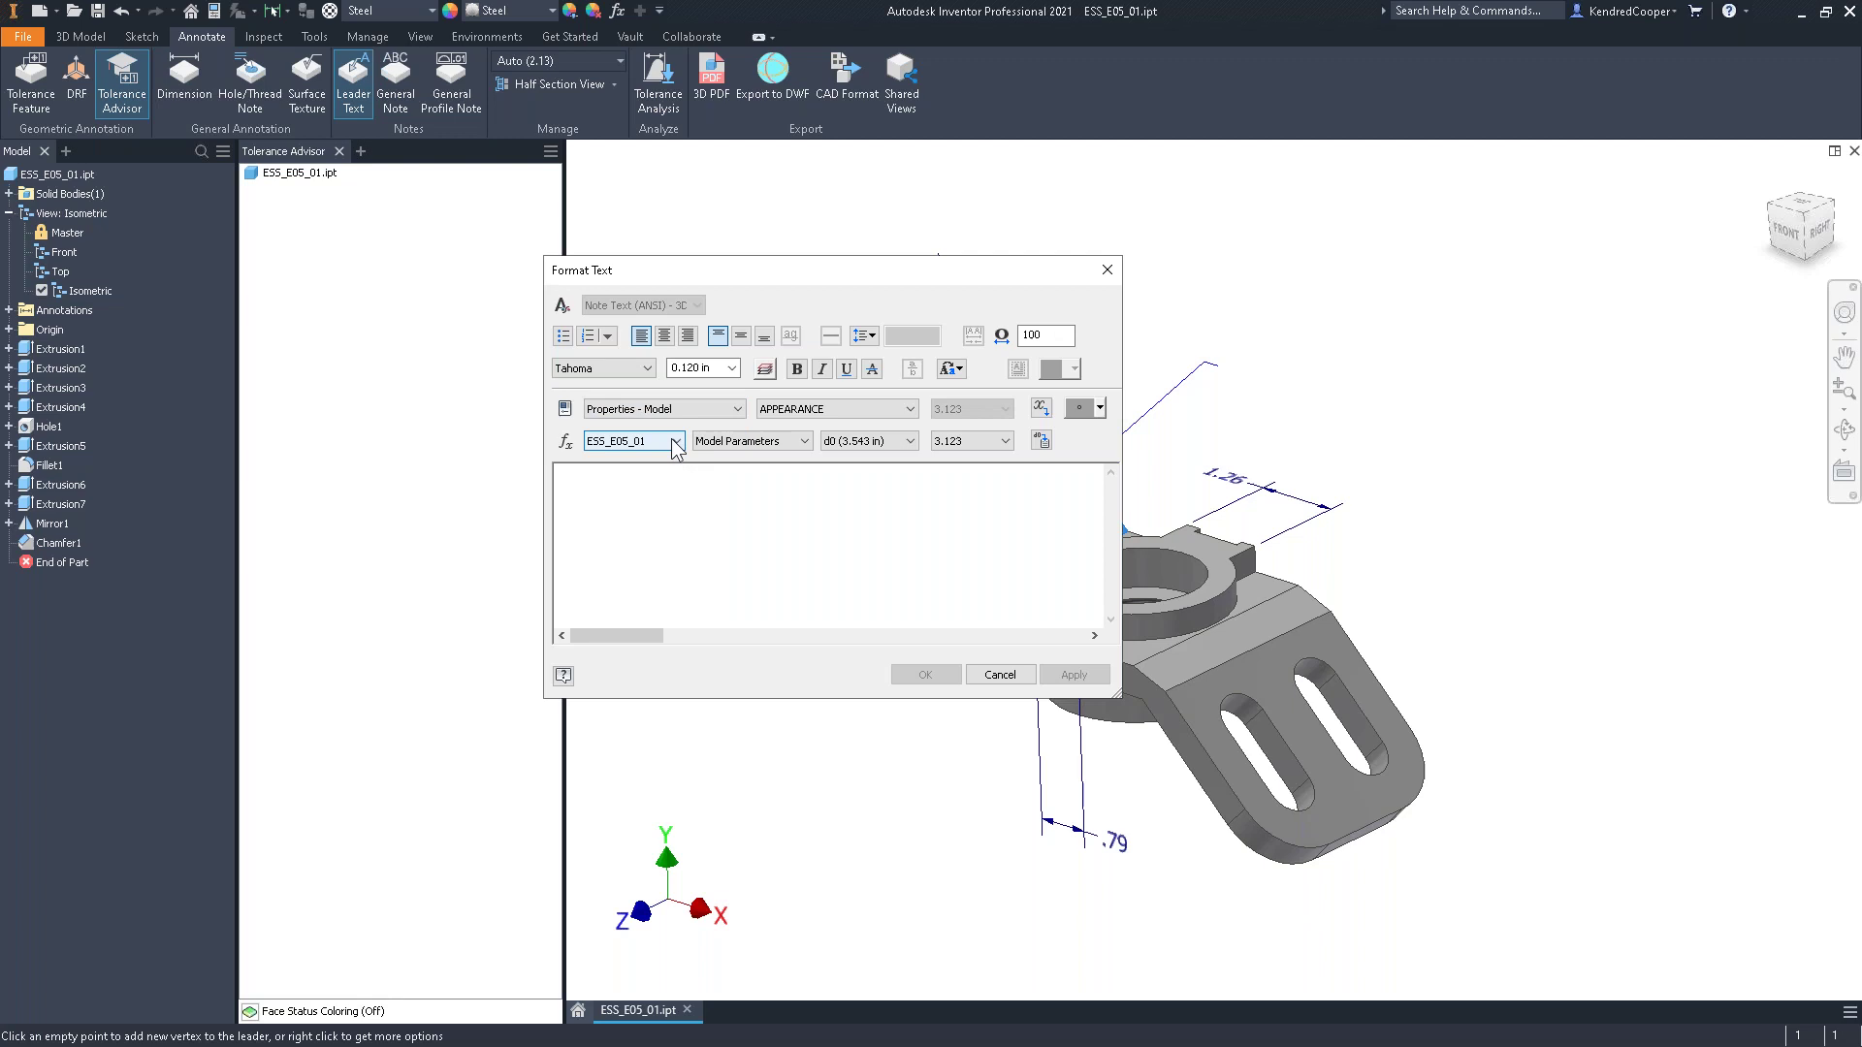
{"action": "left_click", "coordinate": [678, 449]}
{"action": "left_click", "coordinate": [801, 442]}
{"action": "left_click", "coordinate": [766, 457]}
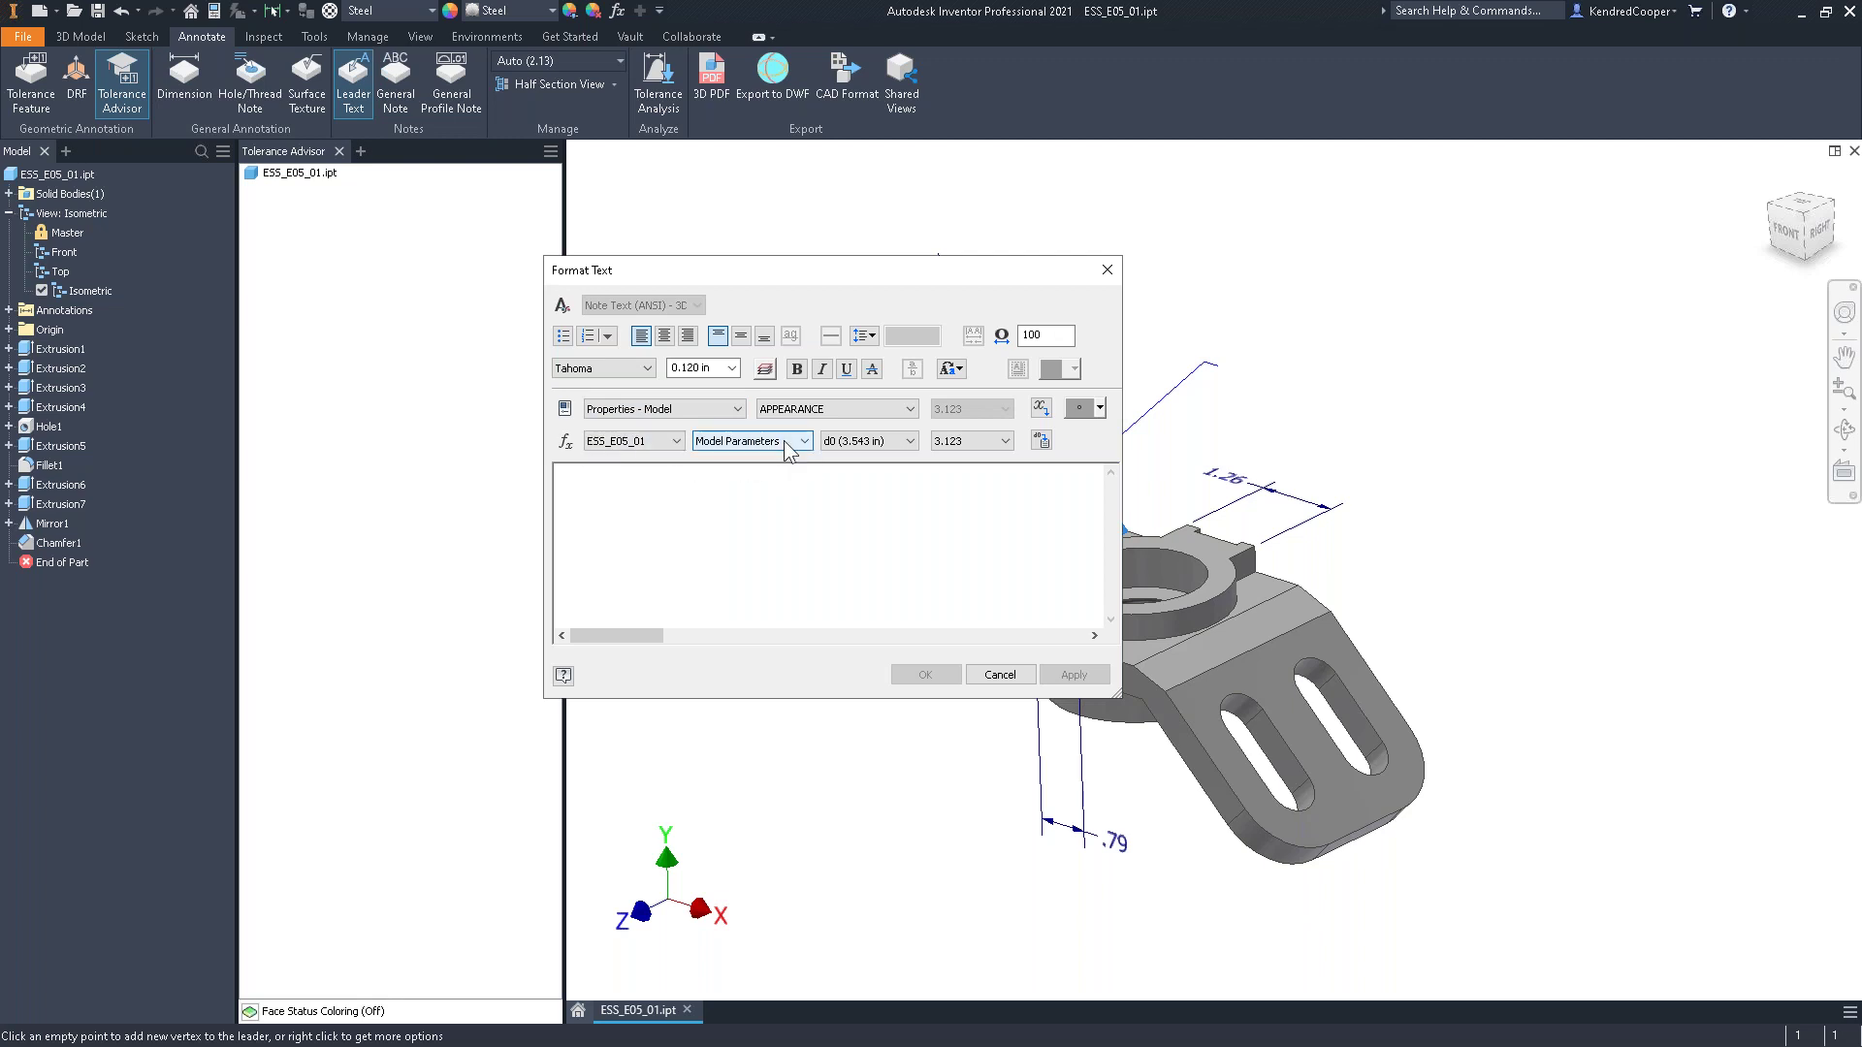
{"action": "left_click", "coordinate": [887, 441]}
{"action": "left_click", "coordinate": [888, 453]}
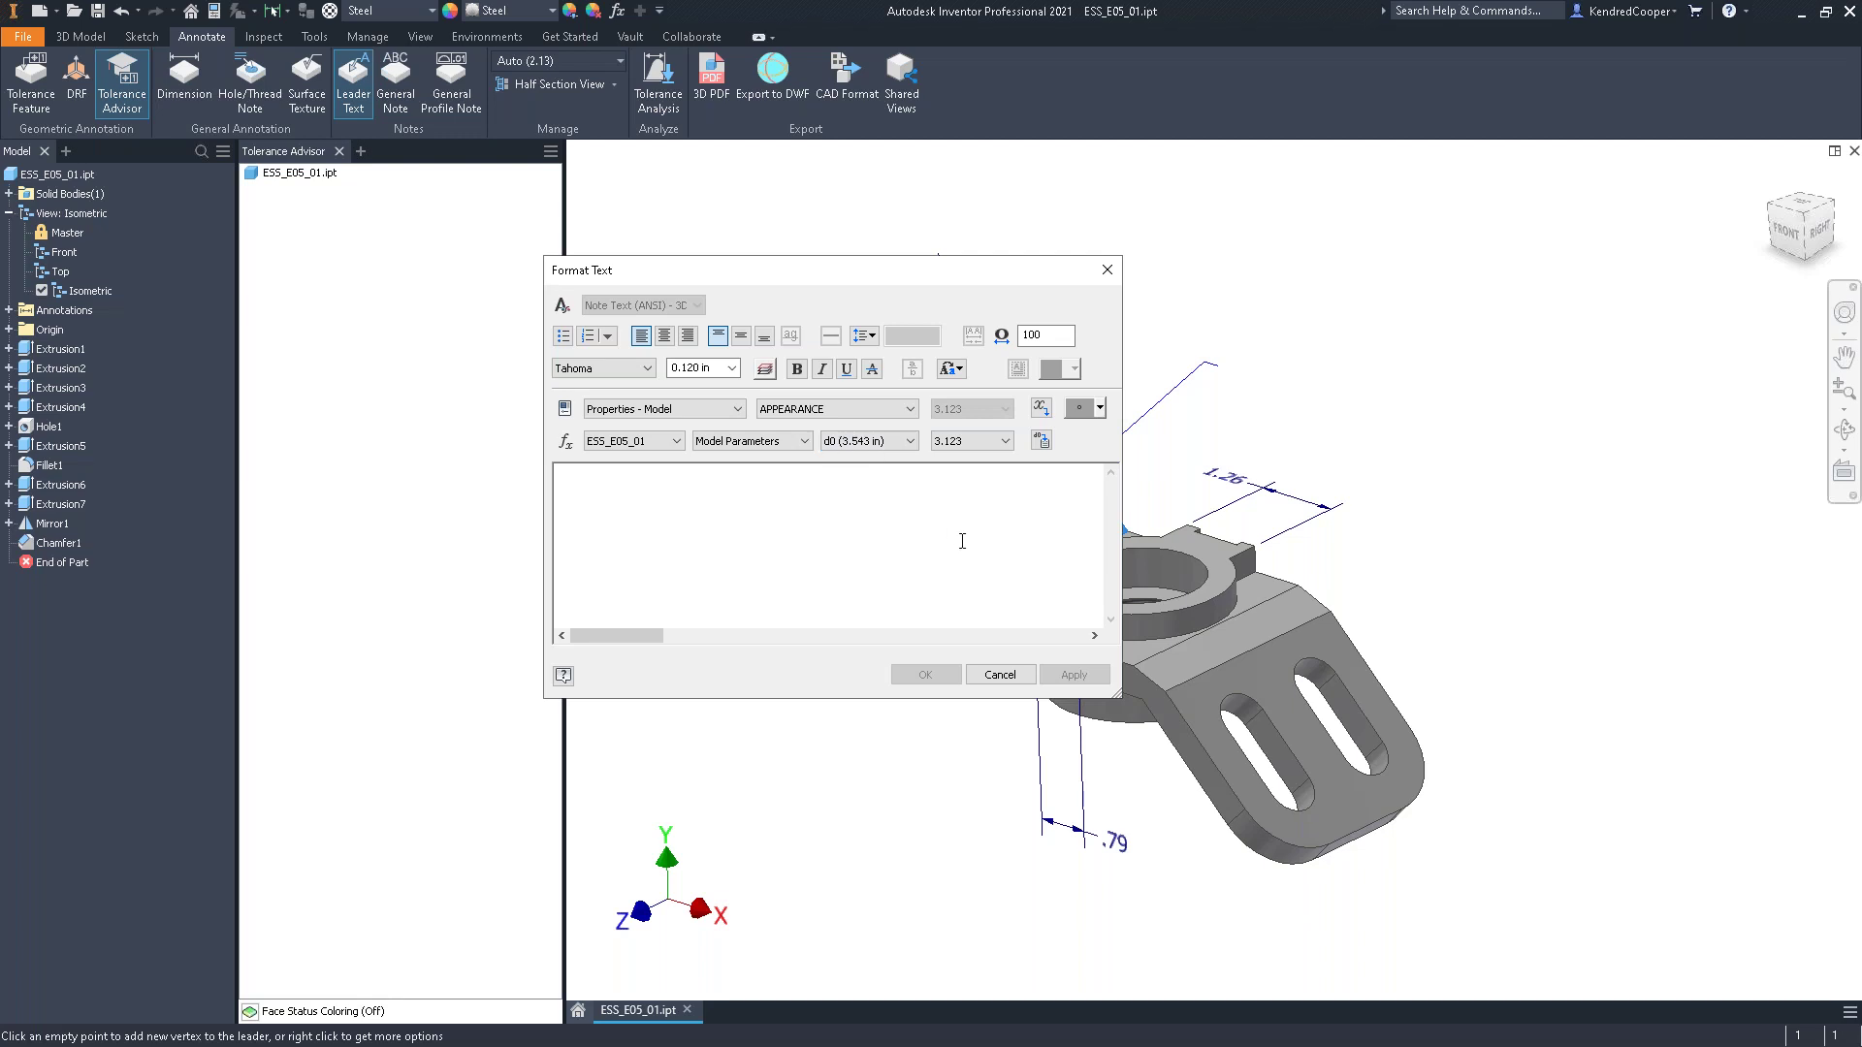
{"action": "left_click", "coordinate": [910, 441]}
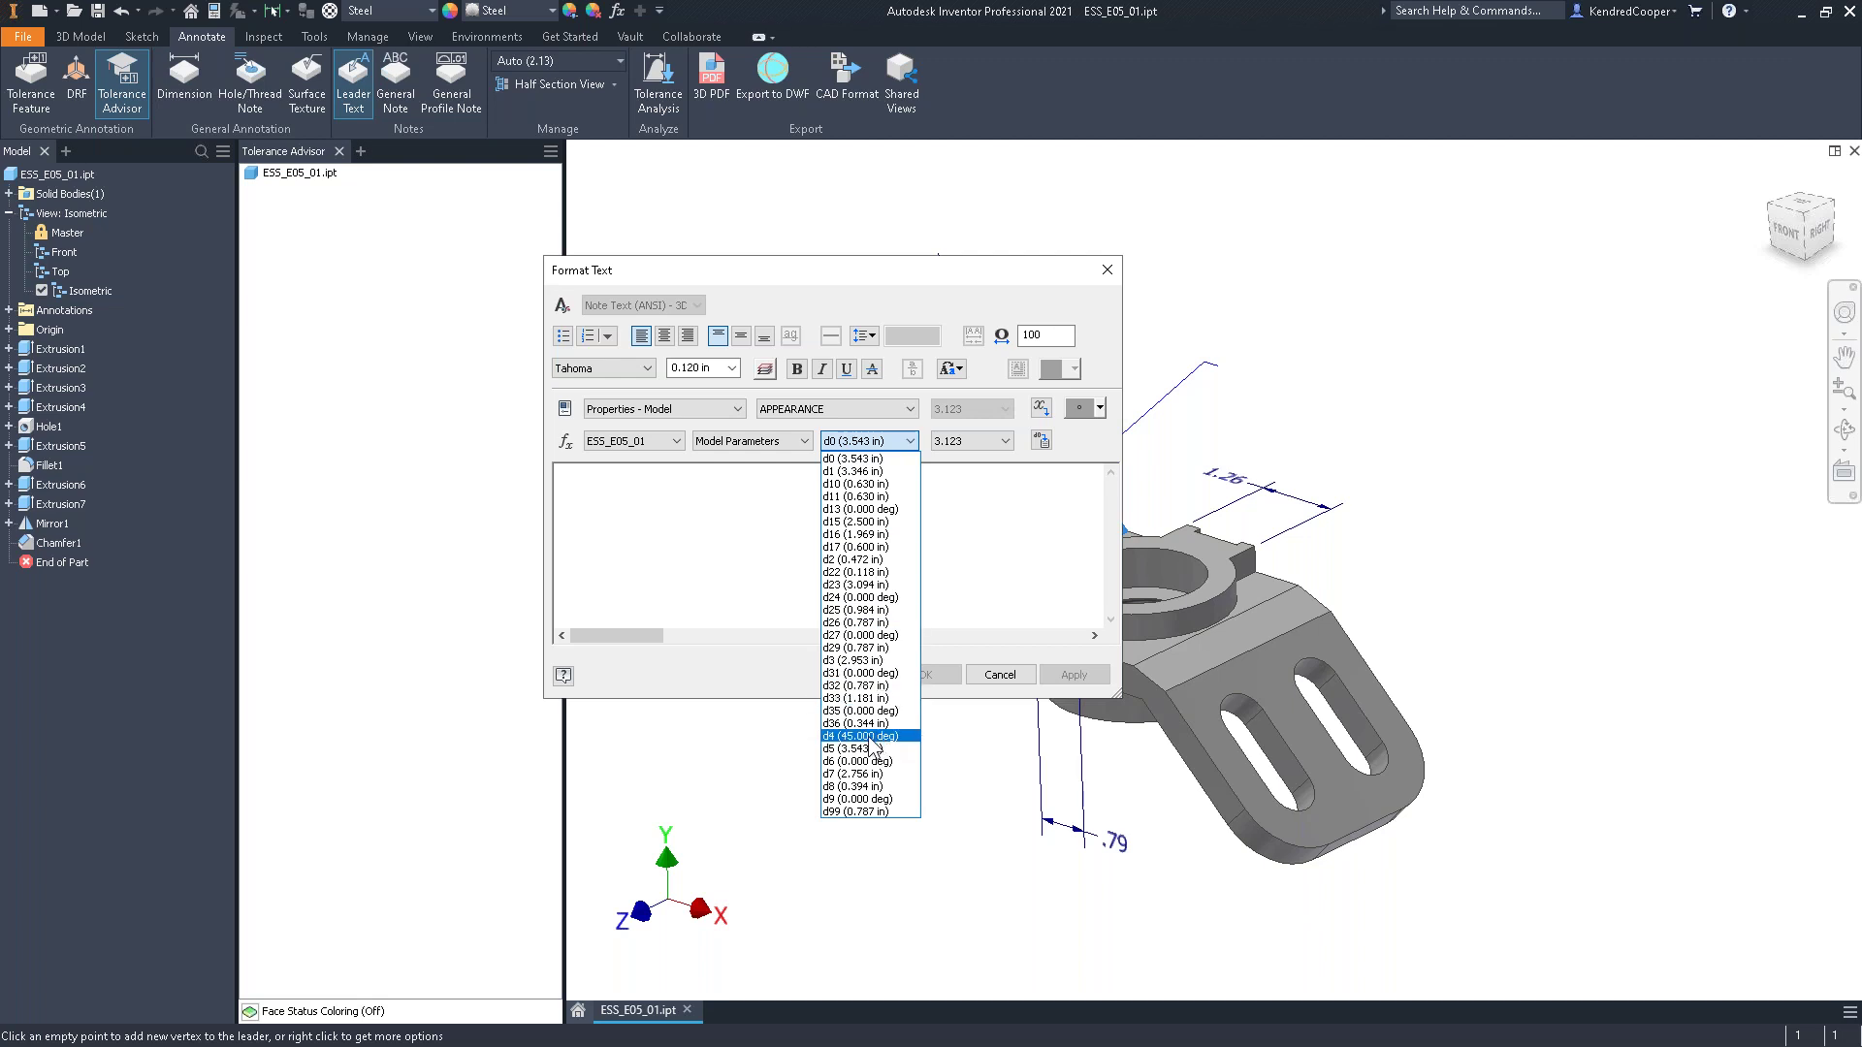
{"action": "left_click", "coordinate": [1058, 538]}
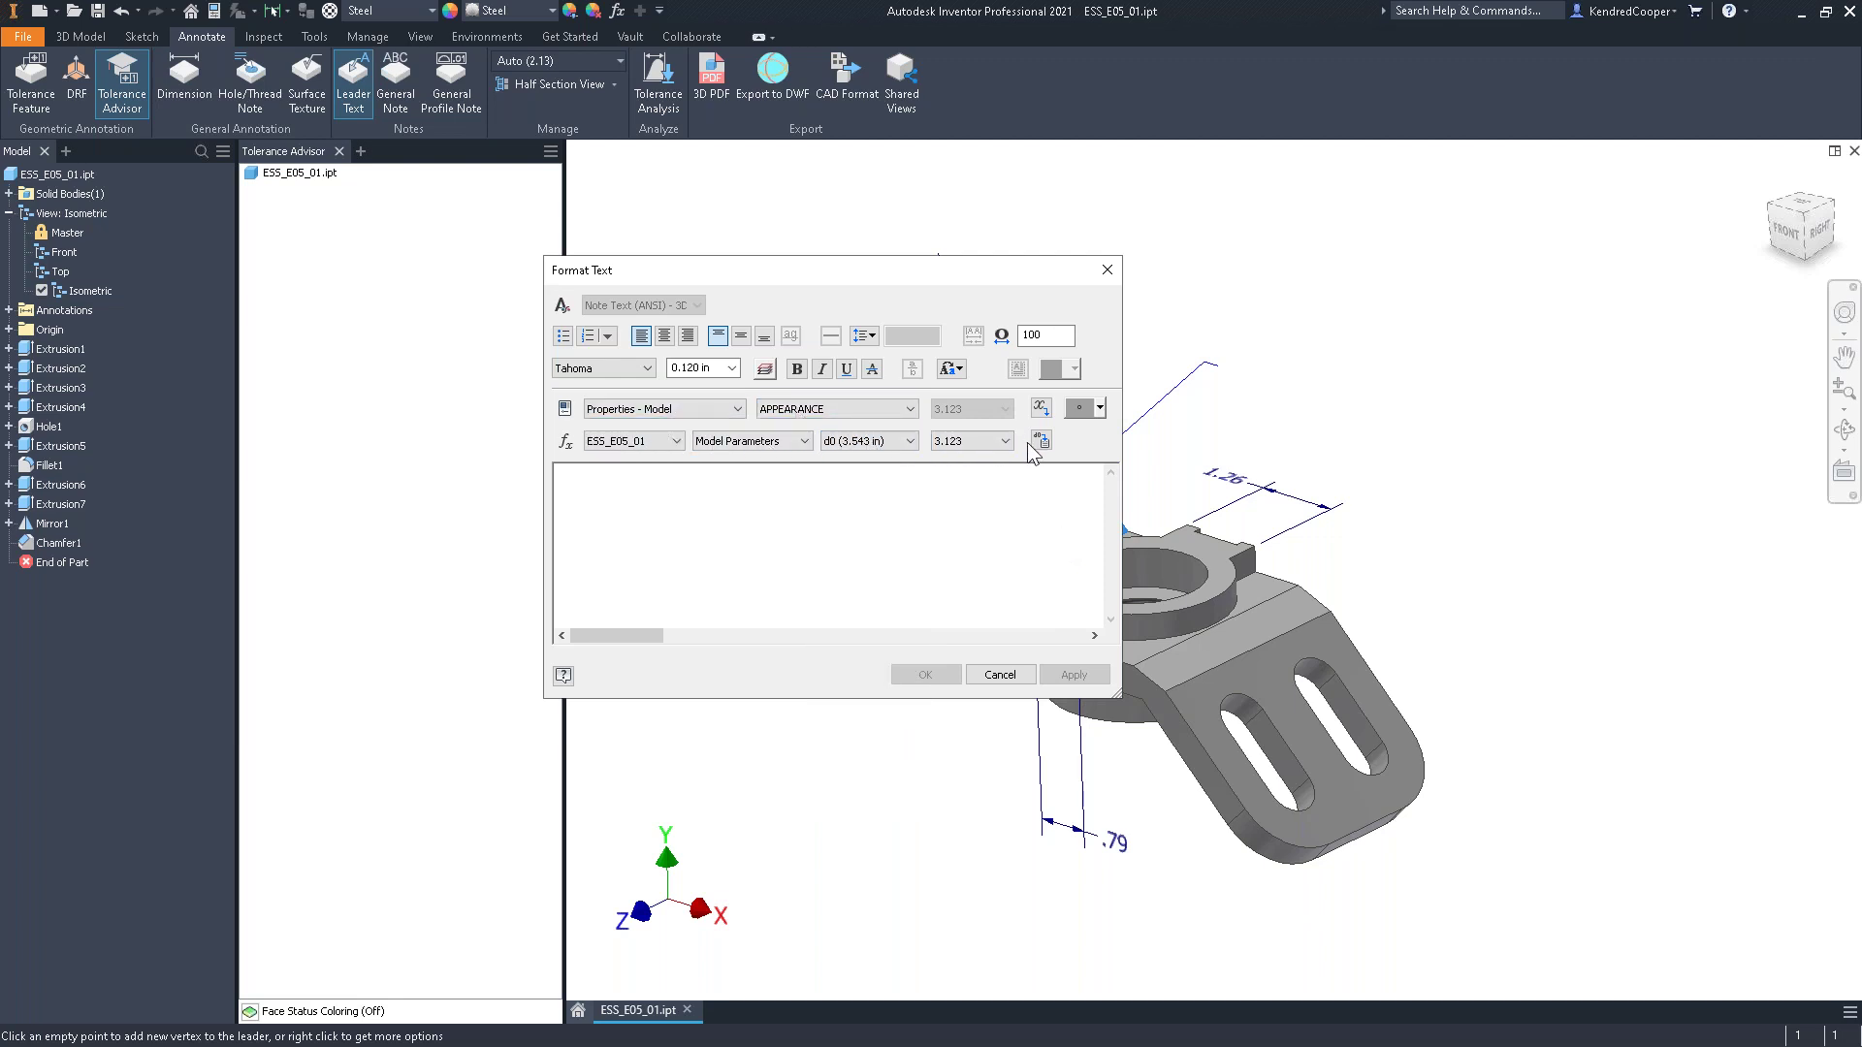
{"action": "left_click", "coordinate": [1000, 674]}
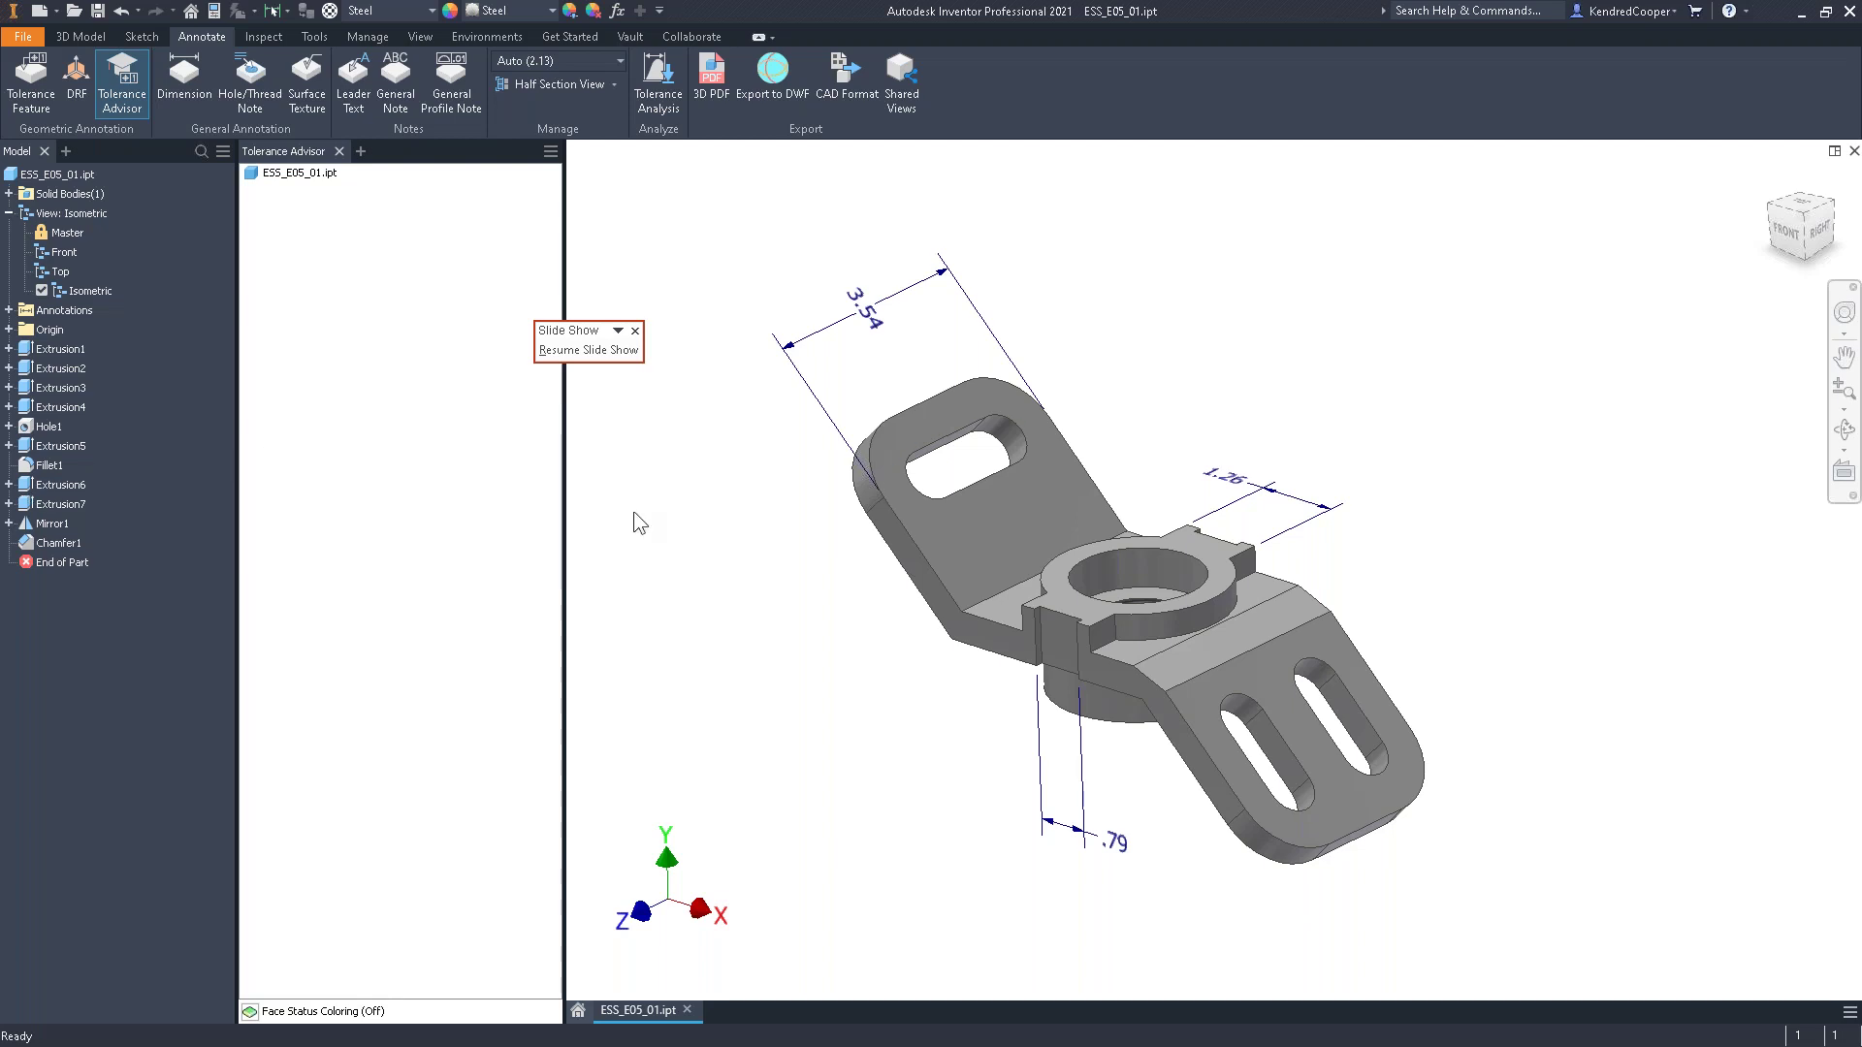
Start another leader text on the single-slot flange face, try the DESCRIPTION and PART NUMBER model properties, and cancel the note
{"action": "left_click", "coordinate": [357, 74]}
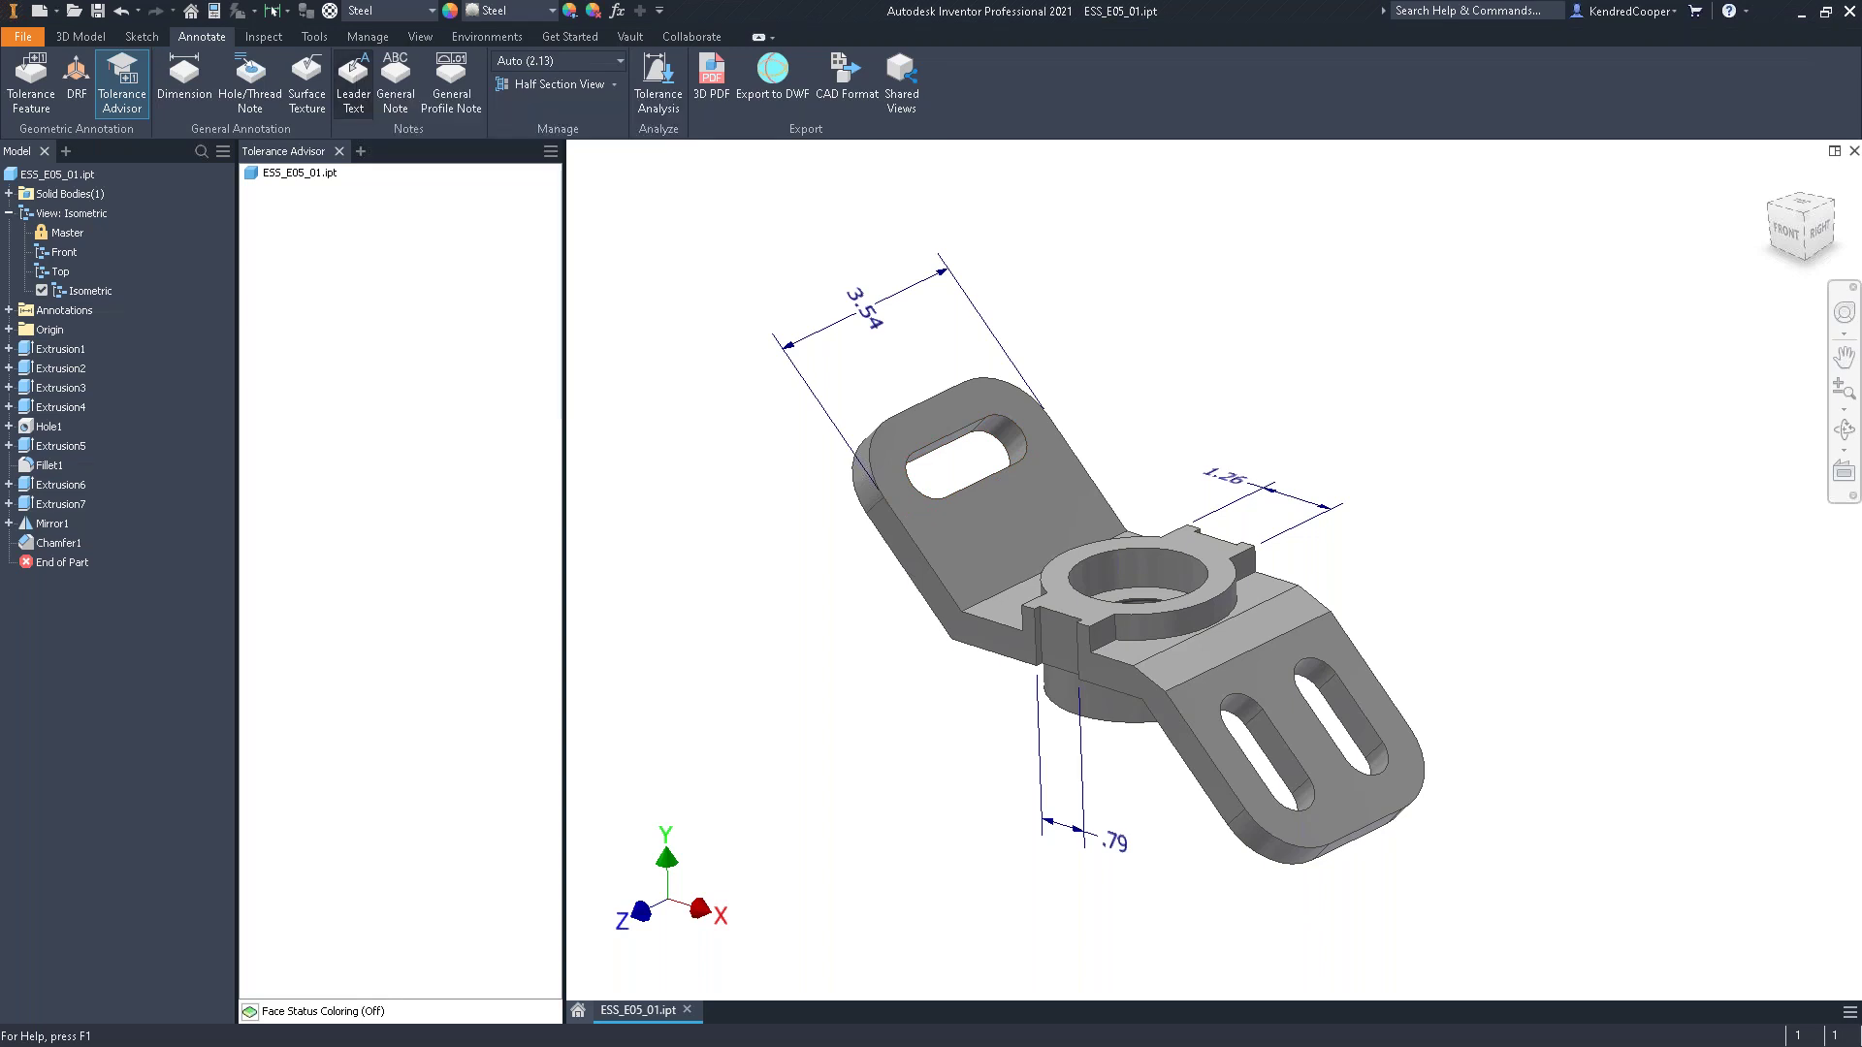
{"action": "left_click", "coordinate": [1010, 544]}
{"action": "double_click", "coordinate": [1208, 391]}
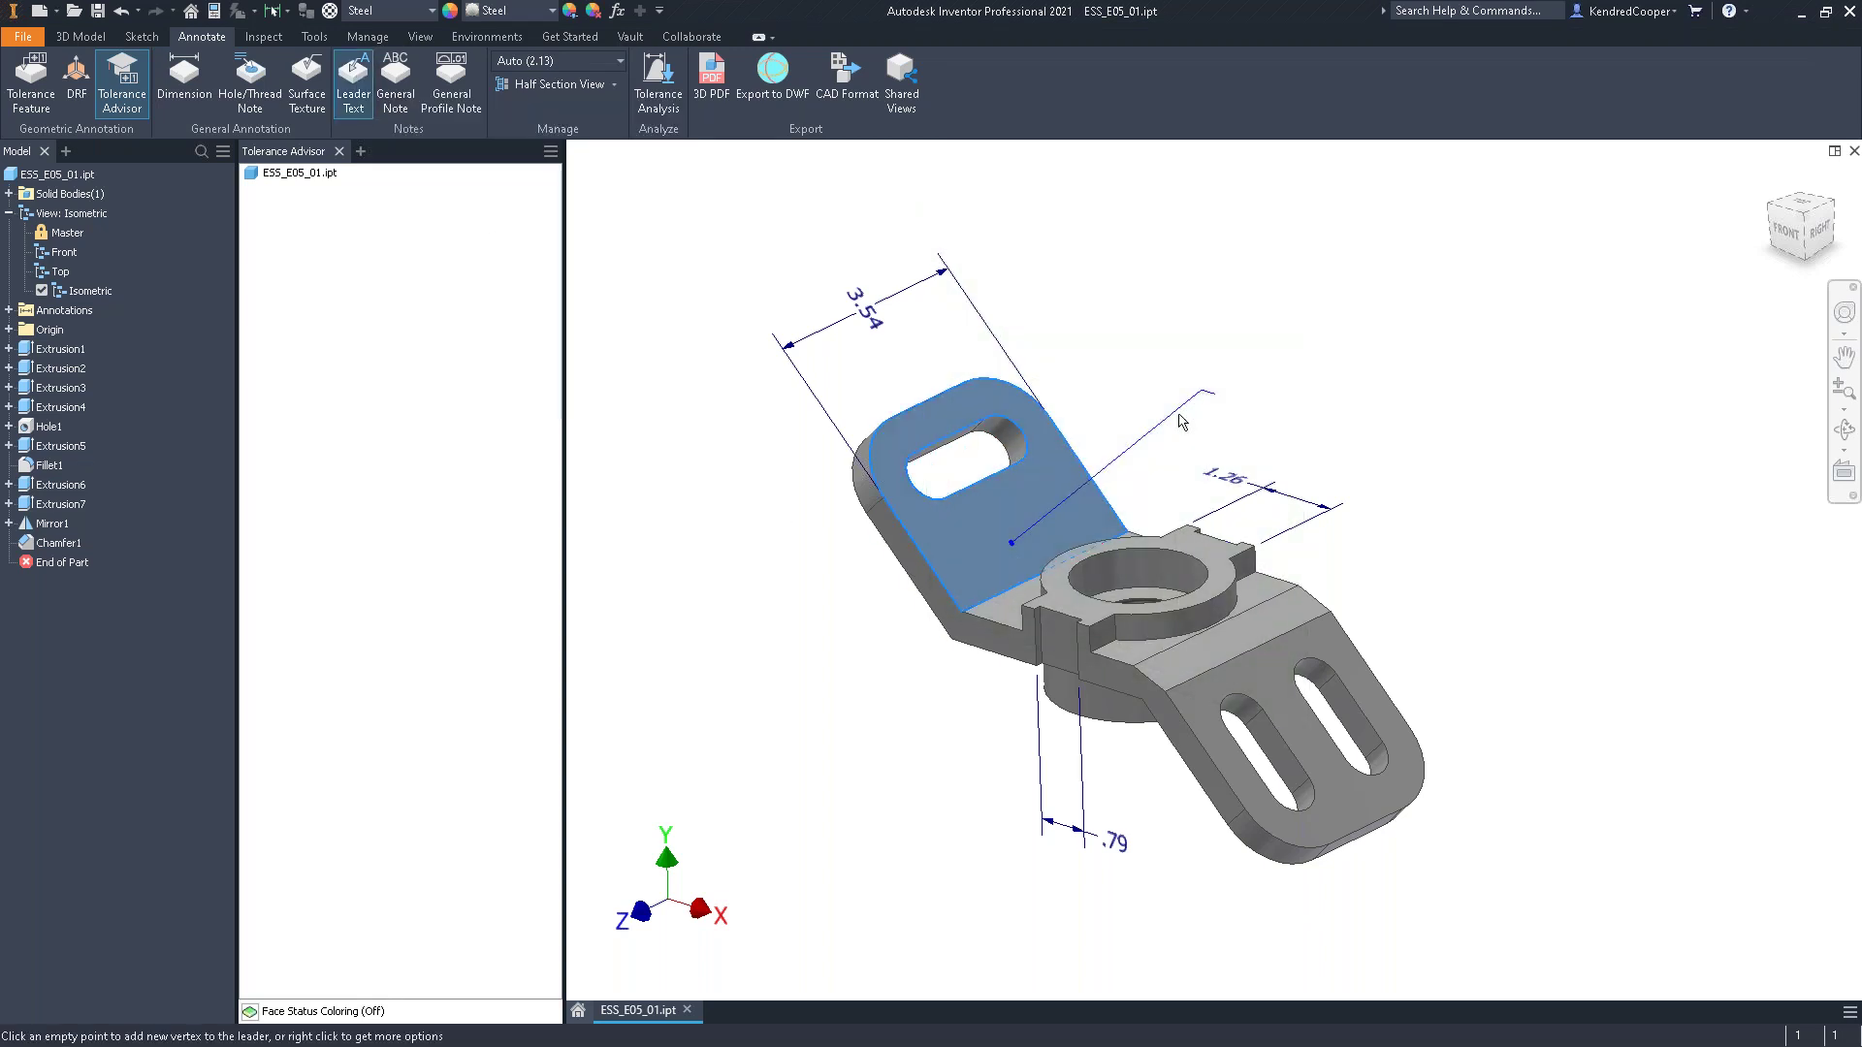
{"action": "left_click", "coordinate": [691, 408]}
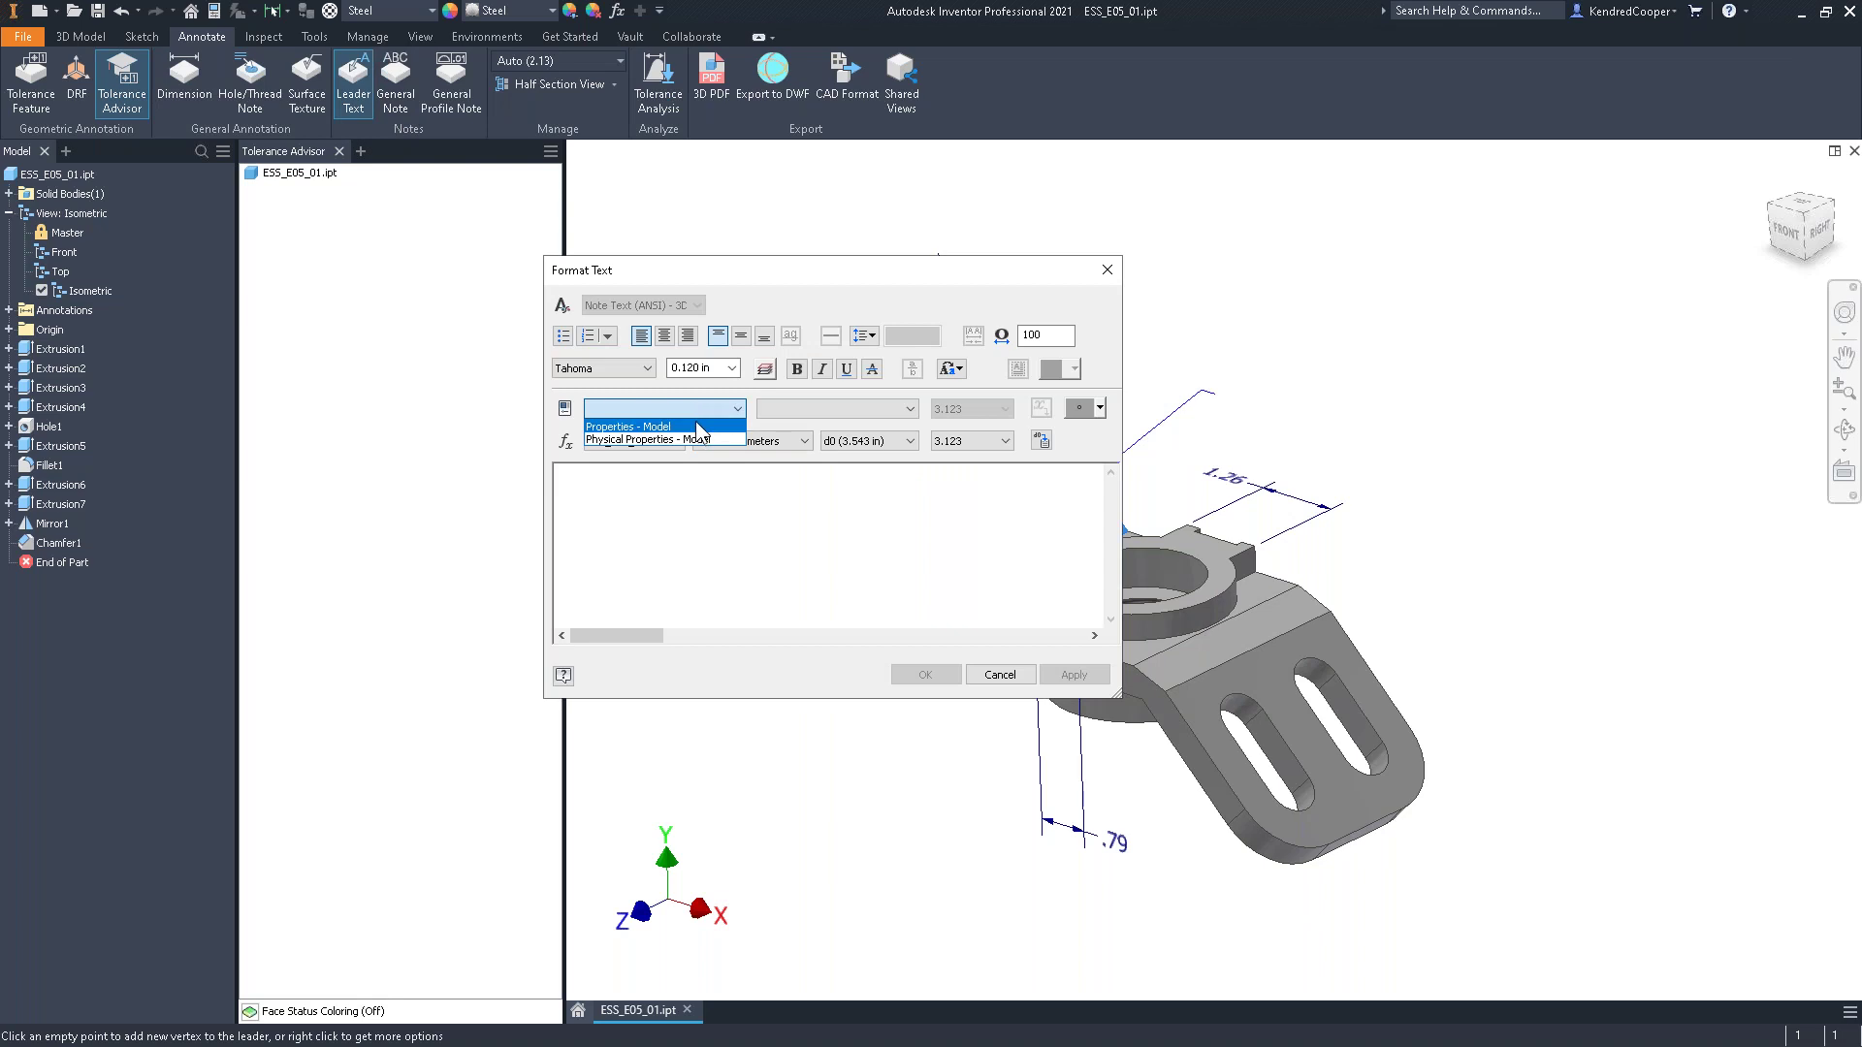
{"action": "left_click", "coordinate": [696, 426]}
{"action": "left_click", "coordinate": [873, 409]}
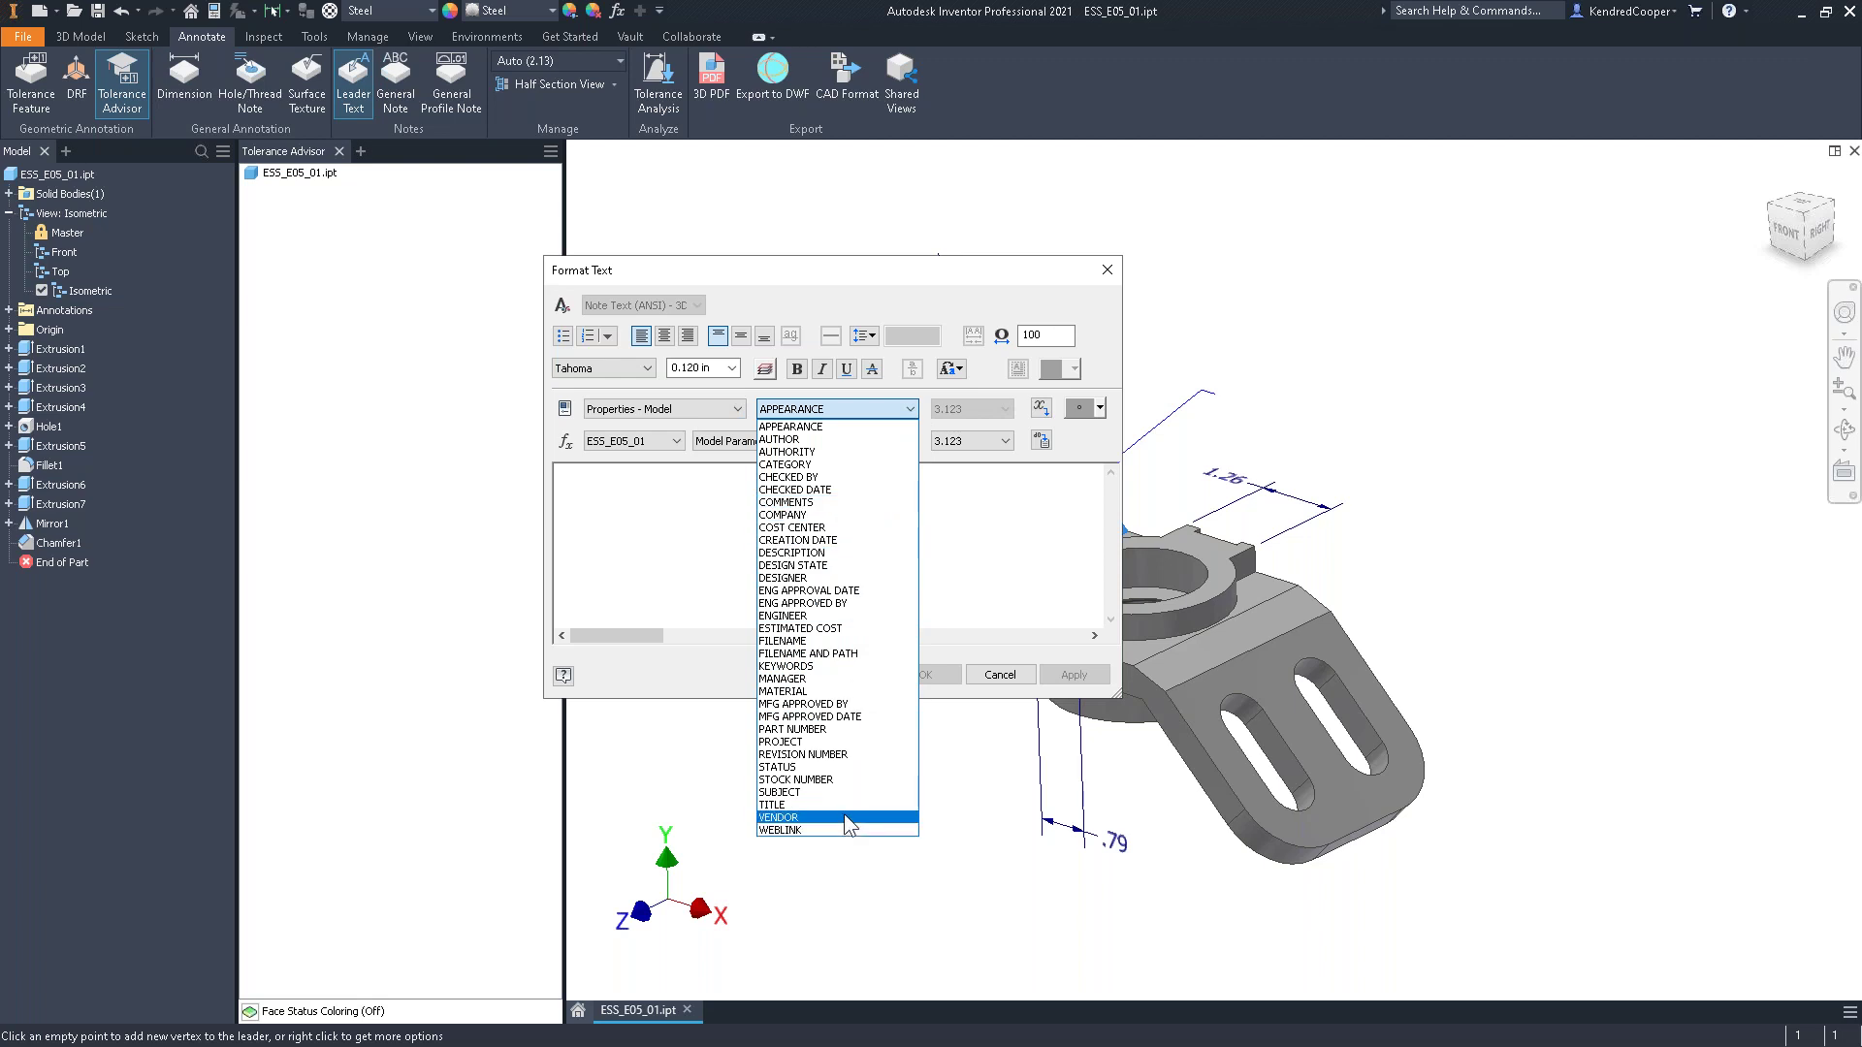
{"action": "left_click", "coordinate": [857, 553]}
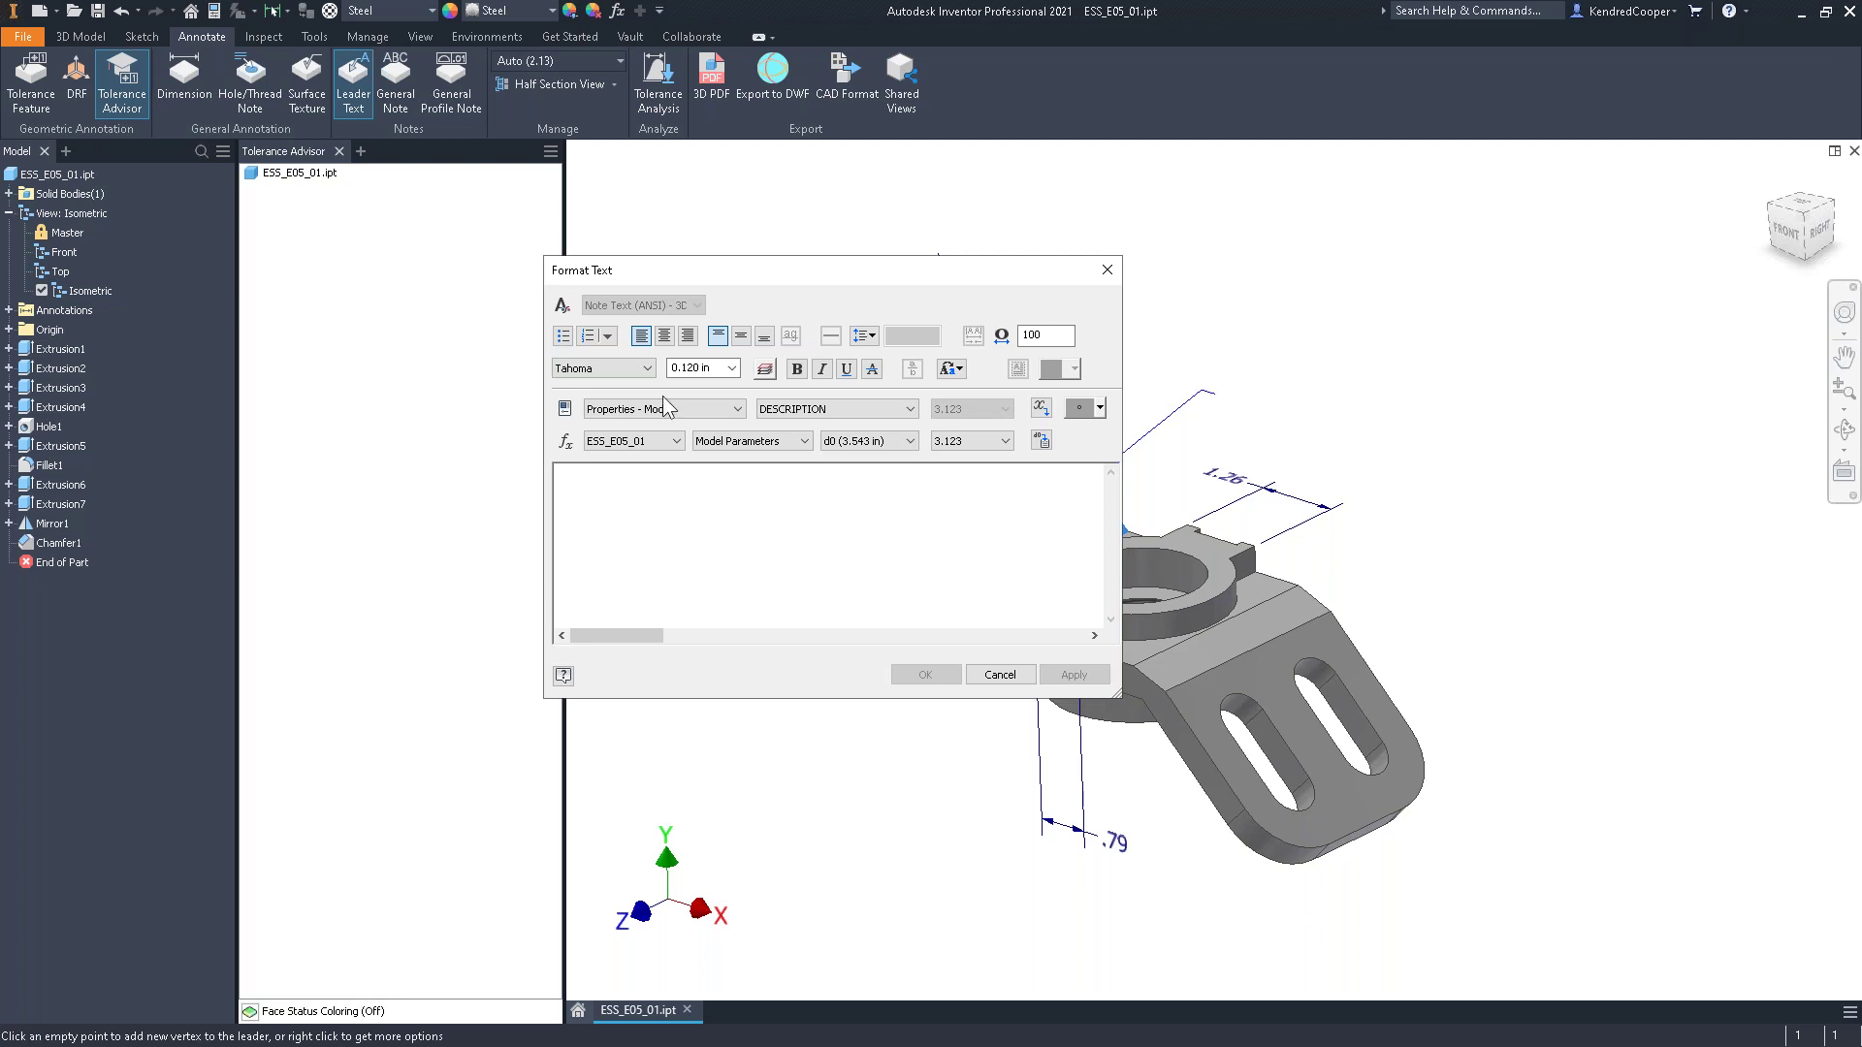
{"action": "left_click", "coordinate": [834, 411]}
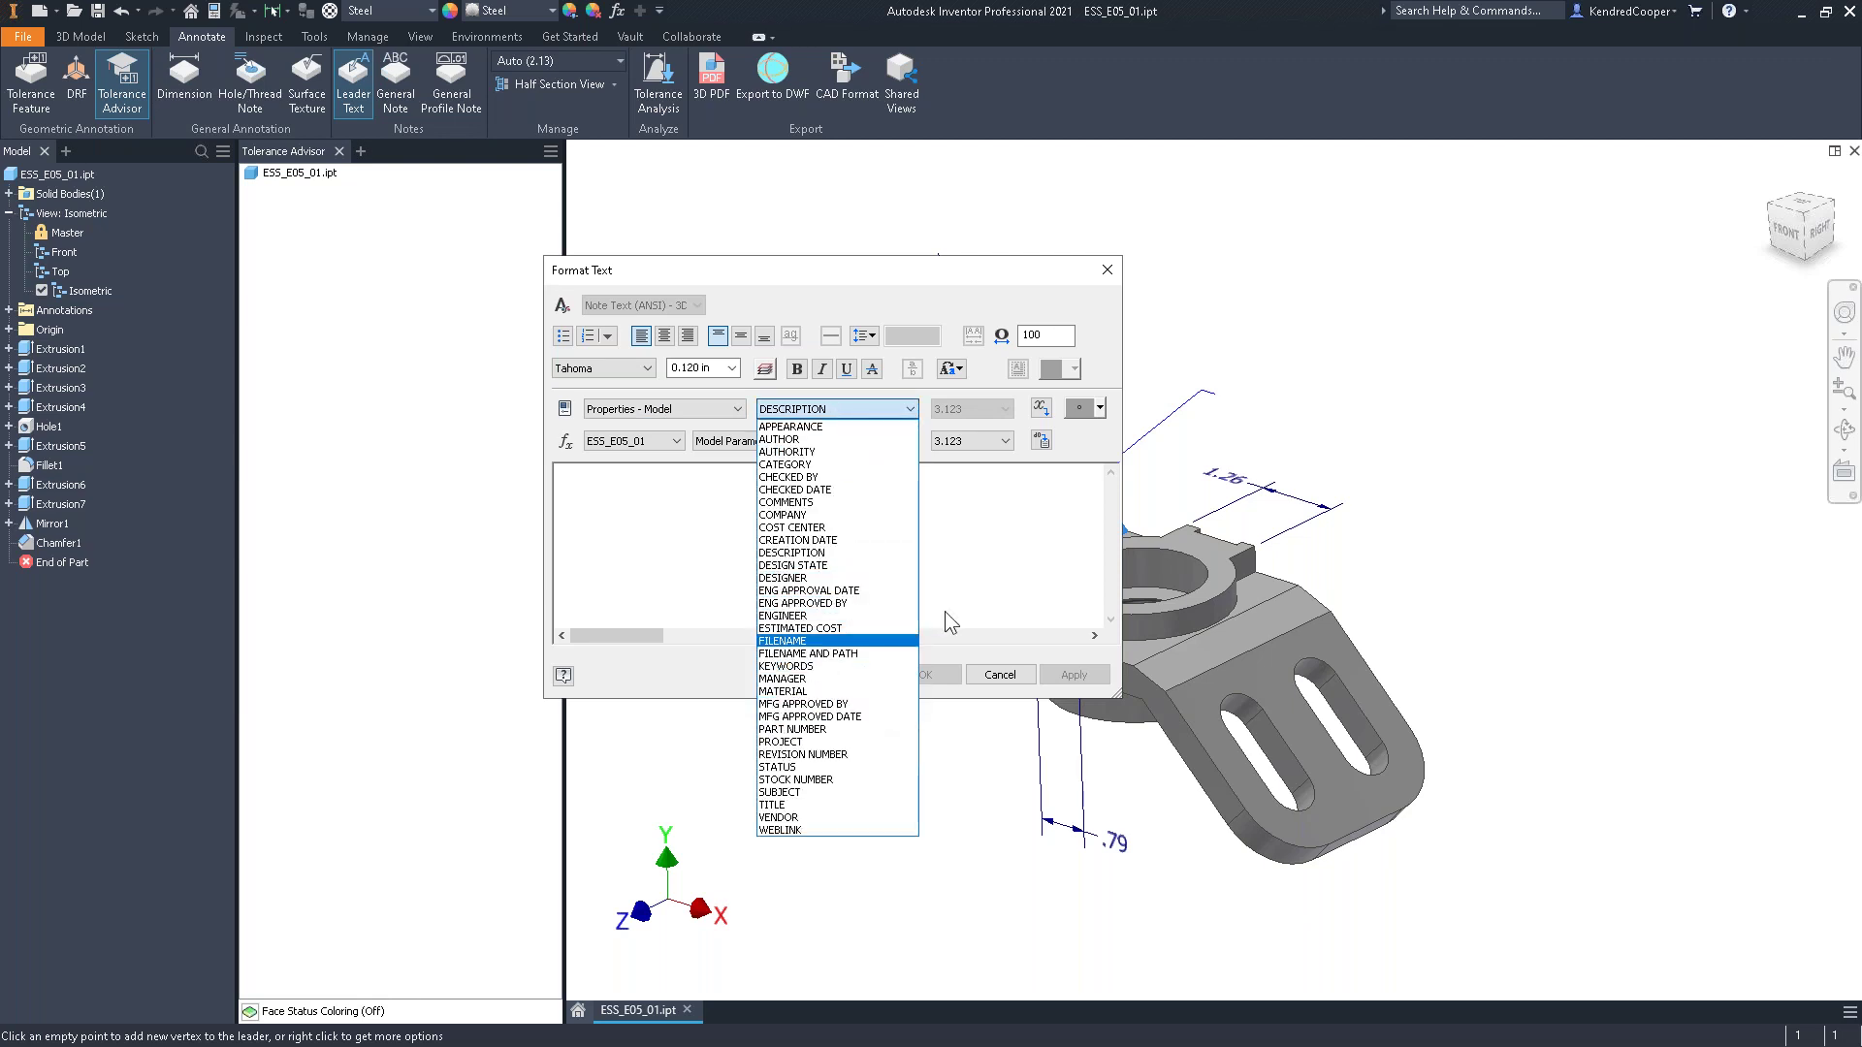
{"action": "left_click", "coordinate": [864, 729]}
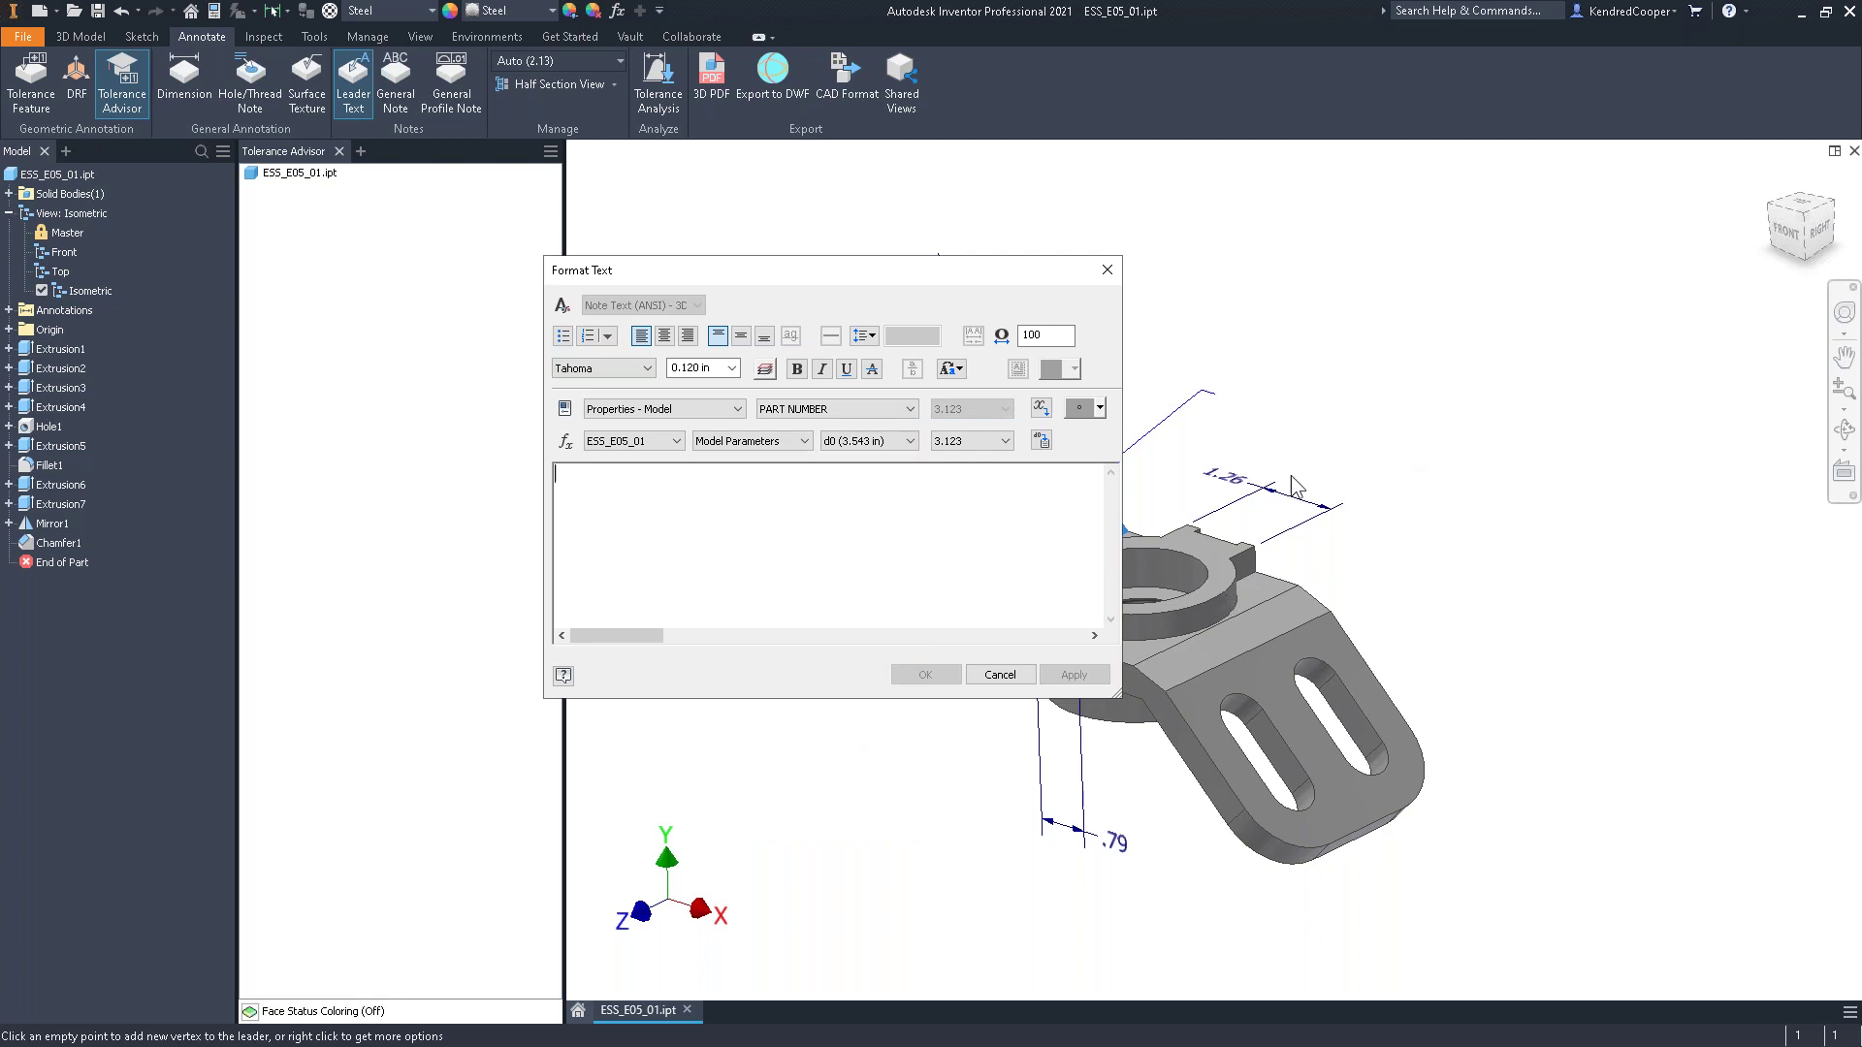
{"action": "left_click", "coordinate": [1000, 675]}
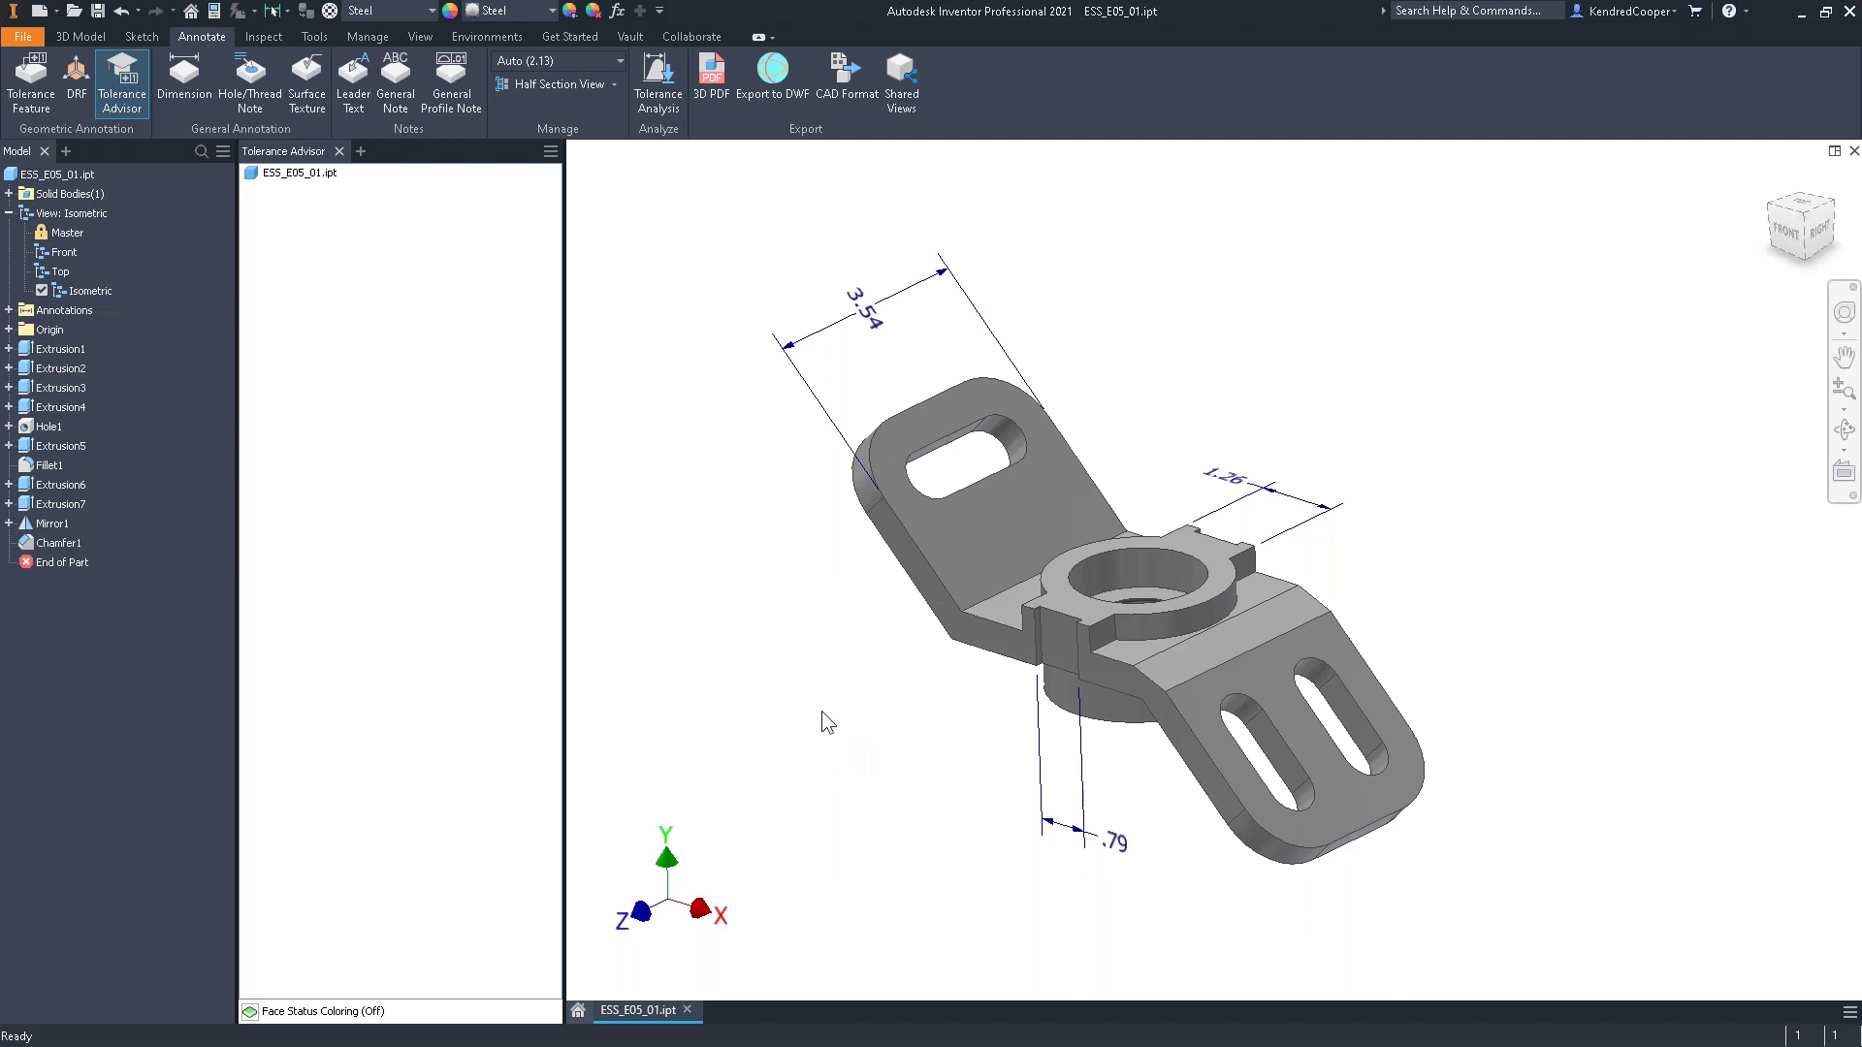